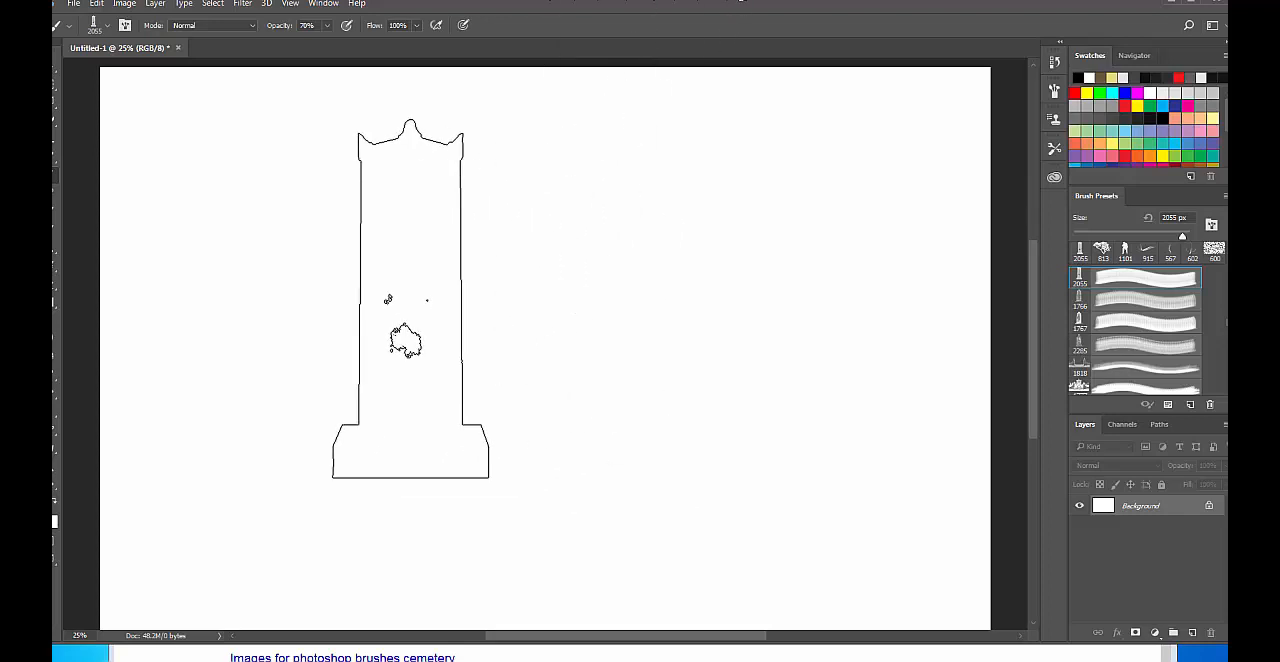
Show the brush presets as large thumbnails and enlarge the brush picker so more of them fit in each row.
{"action": "right_click", "coordinate": [378, 333]}
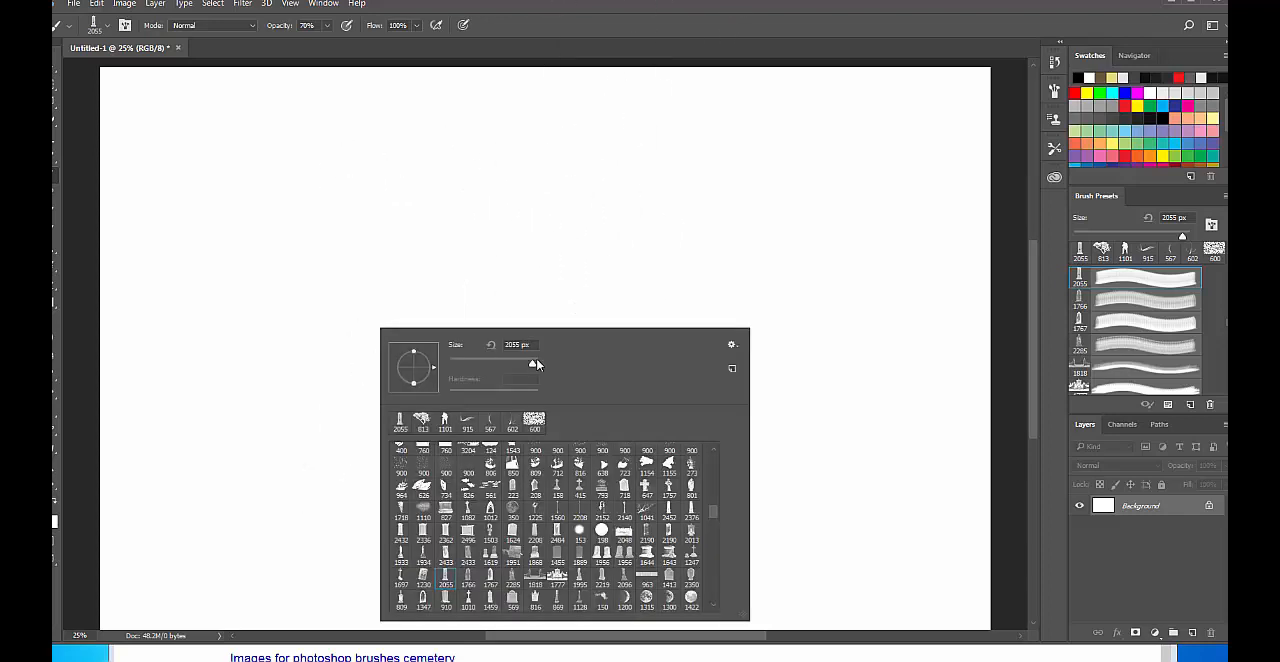
{"action": "left_click", "coordinate": [733, 346]}
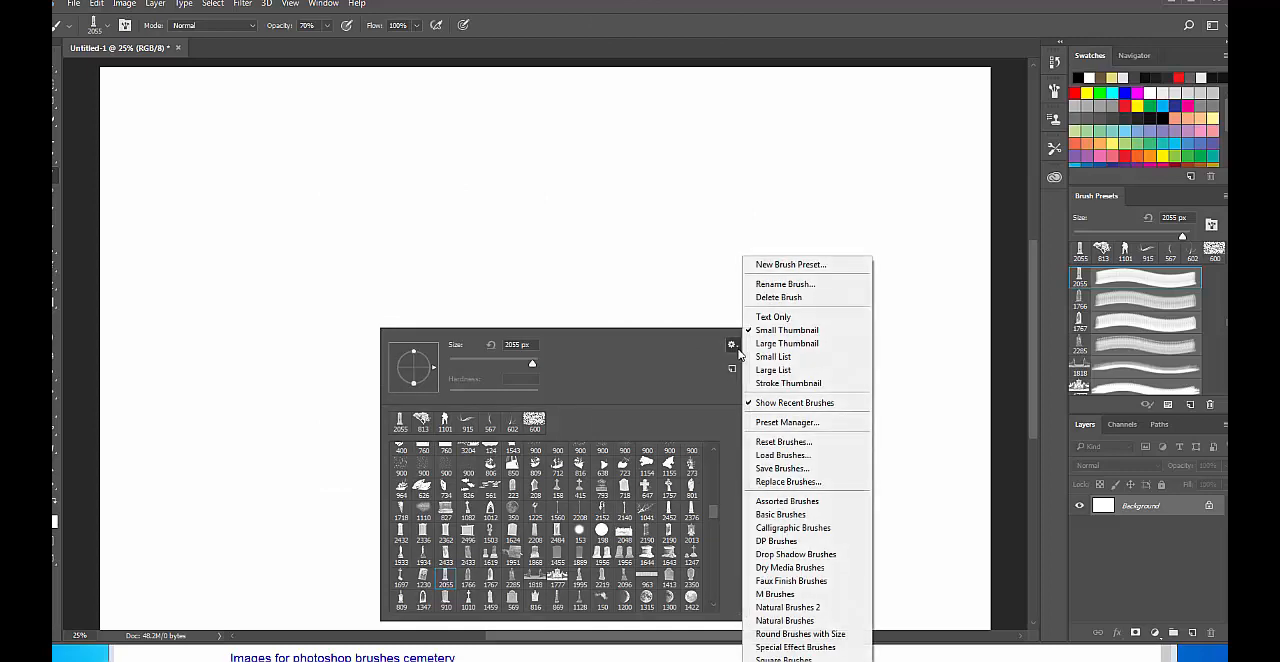
{"action": "left_click", "coordinate": [792, 343]}
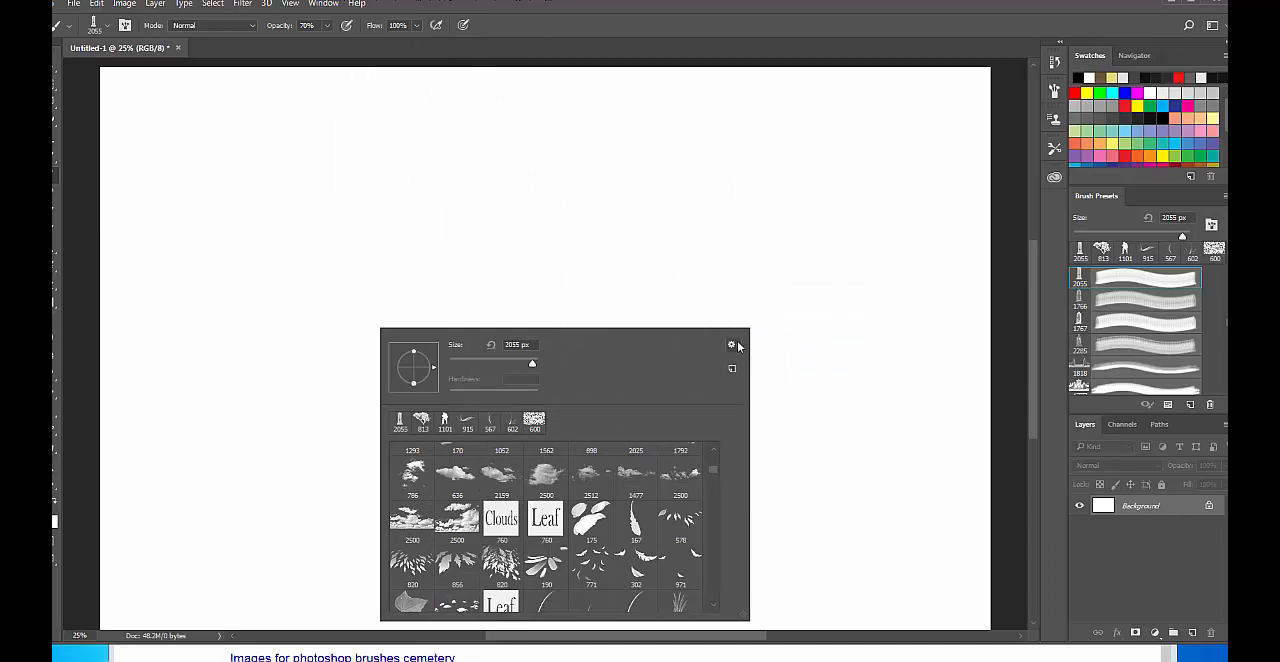
{"action": "scroll", "coordinate": [660, 498], "scroll_direction": "down", "scroll_amount": 3}
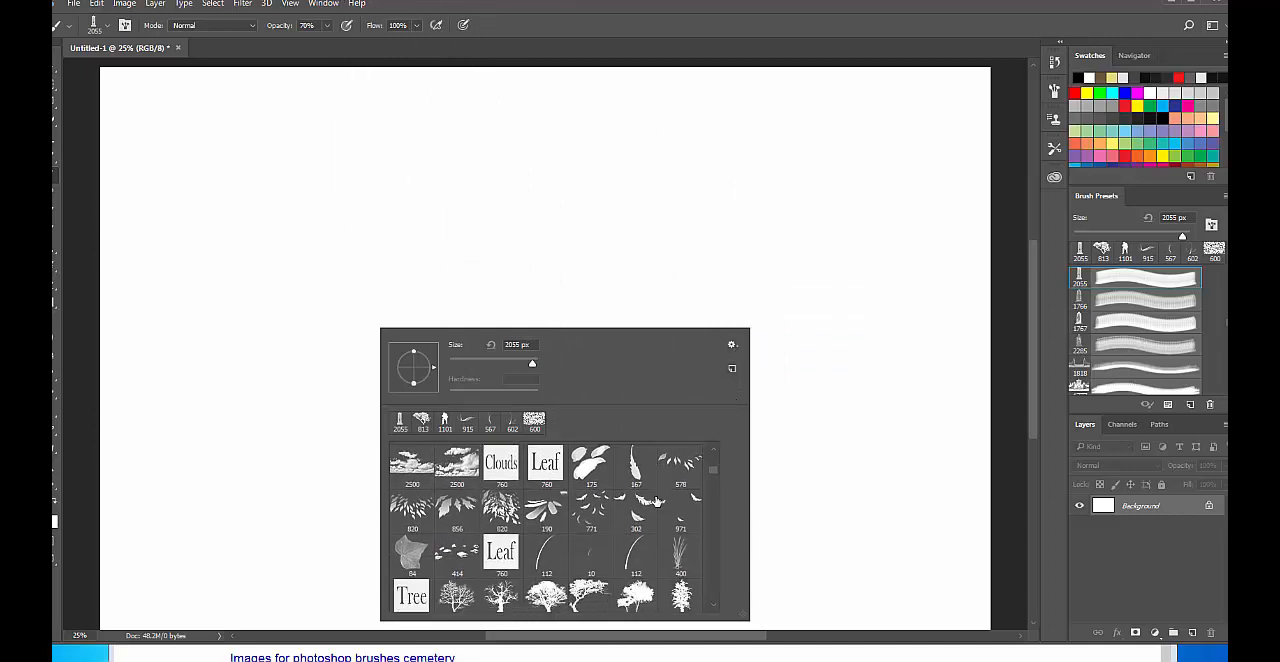
{"action": "mouse_move", "coordinate": [746, 616]}
{"action": "left_mouse_down"}
{"action": "mouse_move", "coordinate": [903, 609]}
{"action": "mouse_move", "coordinate": [972, 652]}
{"action": "mouse_move", "coordinate": [993, 650]}
{"action": "mouse_move", "coordinate": [1087, 575]}
{"action": "left_mouse_up"}
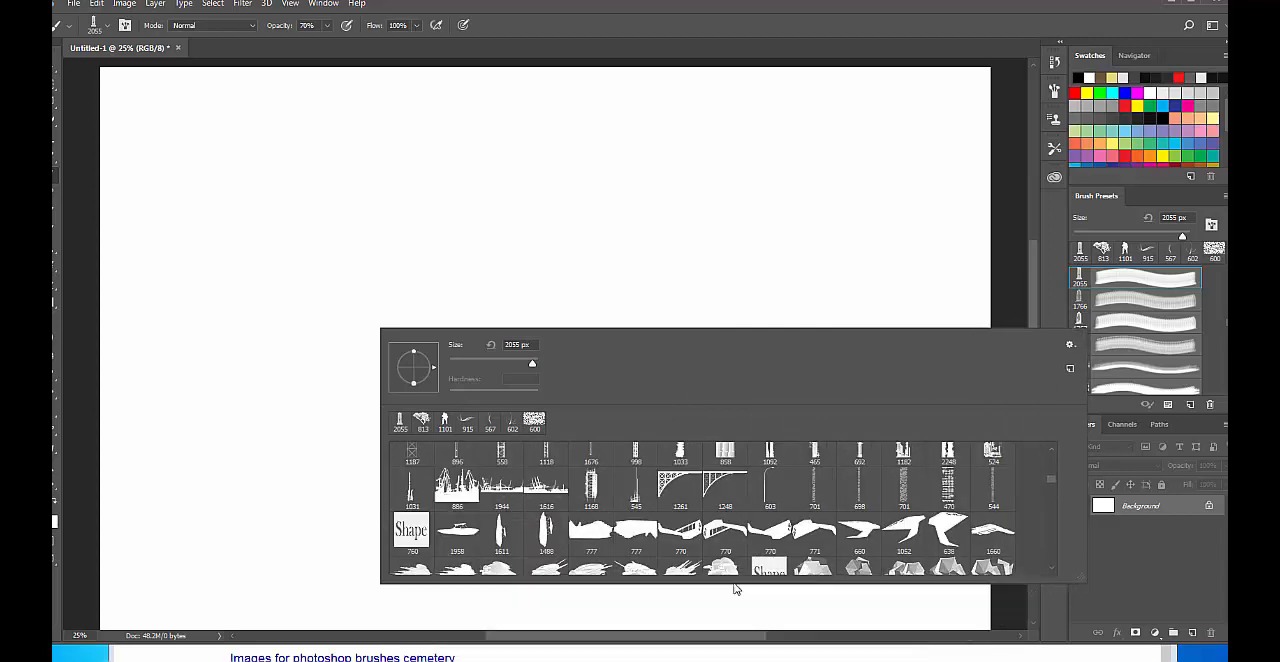
Choose the rounded gravestone brush labelled 223 from the cemetery presets and enlarge it to 900 px.
{"action": "scroll", "coordinate": [720, 545], "scroll_direction": "down", "scroll_amount": 5}
{"action": "scroll", "coordinate": [717, 542], "scroll_direction": "down", "scroll_amount": 10}
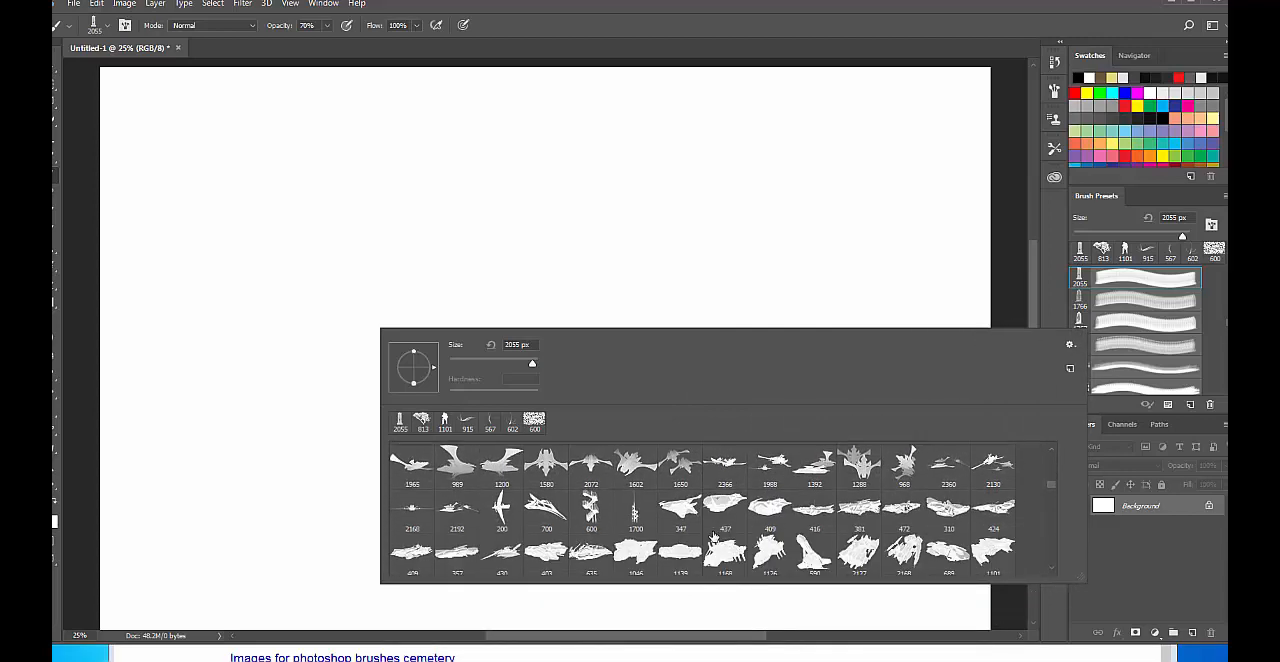
{"action": "scroll", "coordinate": [714, 539], "scroll_direction": "down", "scroll_amount": 3}
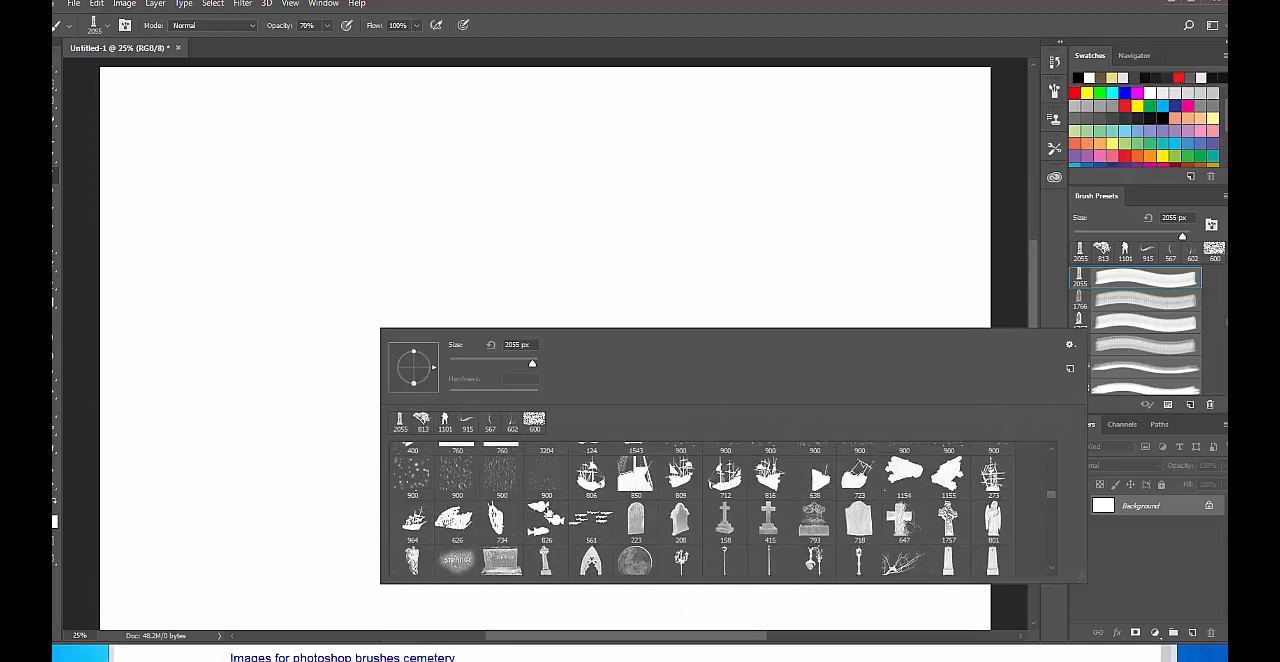
{"action": "scroll", "coordinate": [936, 512], "scroll_direction": "down", "scroll_amount": 1}
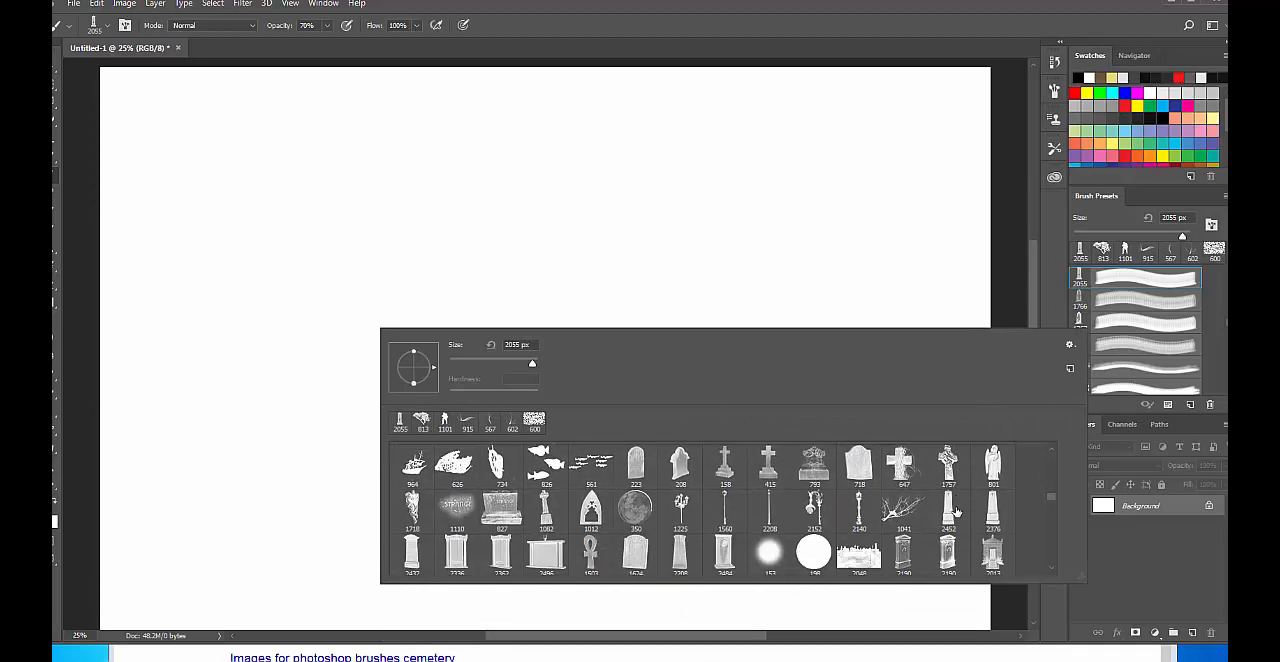
{"action": "left_click", "coordinate": [637, 461]}
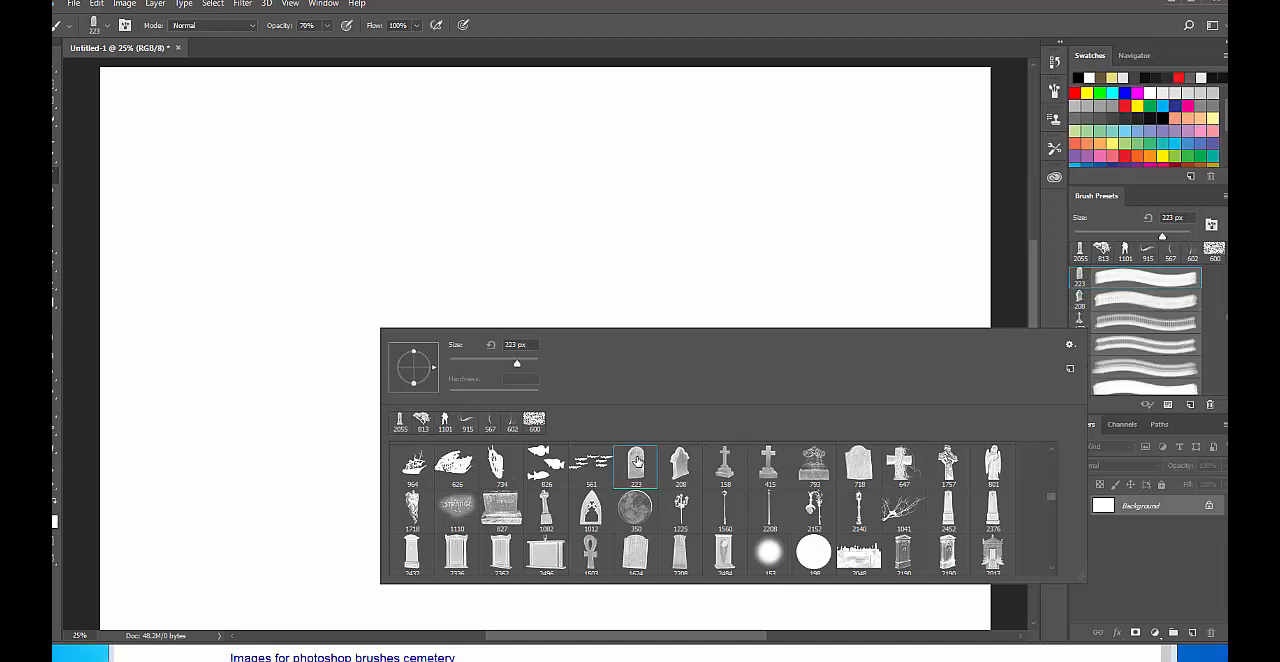
{"action": "left_click", "coordinate": [218, 297]}
{"action": "key", "text": "bracketright"}
{"action": "key", "text": "bracketright"}
{"action": "key", "text": "bracketright"}
{"action": "key", "text": "bracketright"}
{"action": "key", "text": "bracketright"}
{"action": "key", "text": "bracketright"}
{"action": "key", "text": "bracketright"}
{"action": "key", "text": "bracketright"}
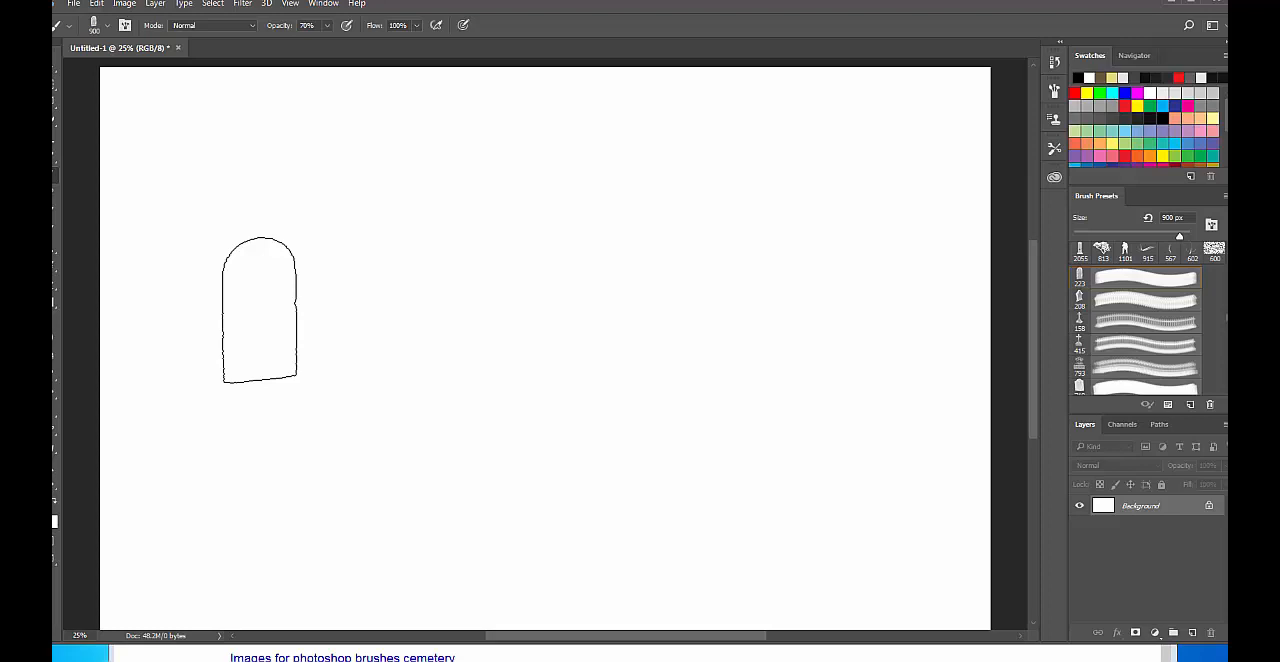
Stamp the rounded gravestone repeatedly on one spot in the canvas's upper left area until it is solid black.
{"action": "left_click", "coordinate": [306, 290]}
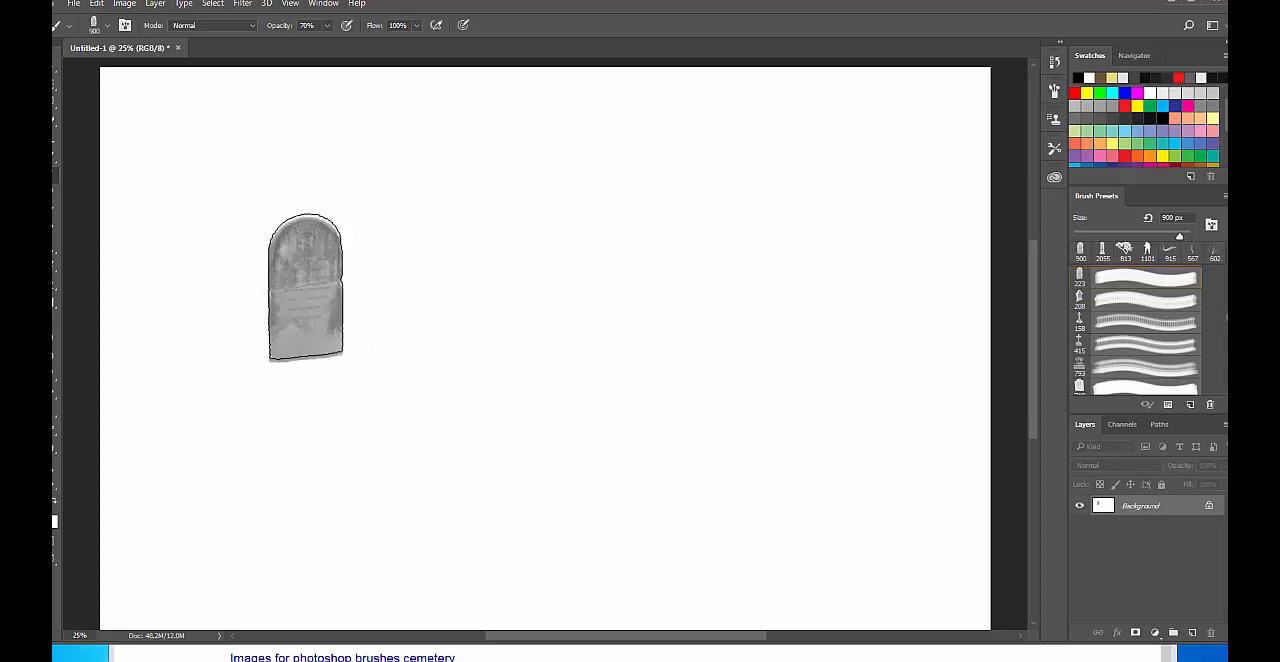
{"action": "left_click", "coordinate": [305, 288]}
{"action": "left_click", "coordinate": [305, 288]}
{"action": "left_click", "coordinate": [305, 288]}
{"action": "left_click", "coordinate": [305, 288]}
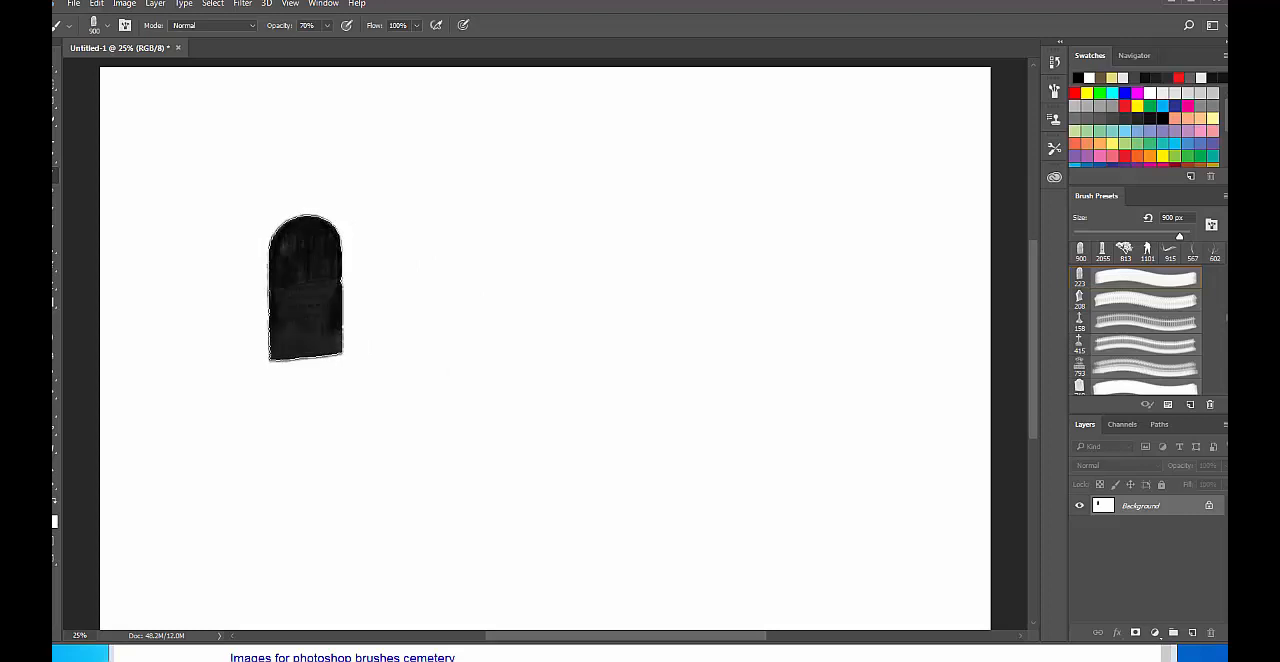
{"action": "left_click", "coordinate": [305, 288]}
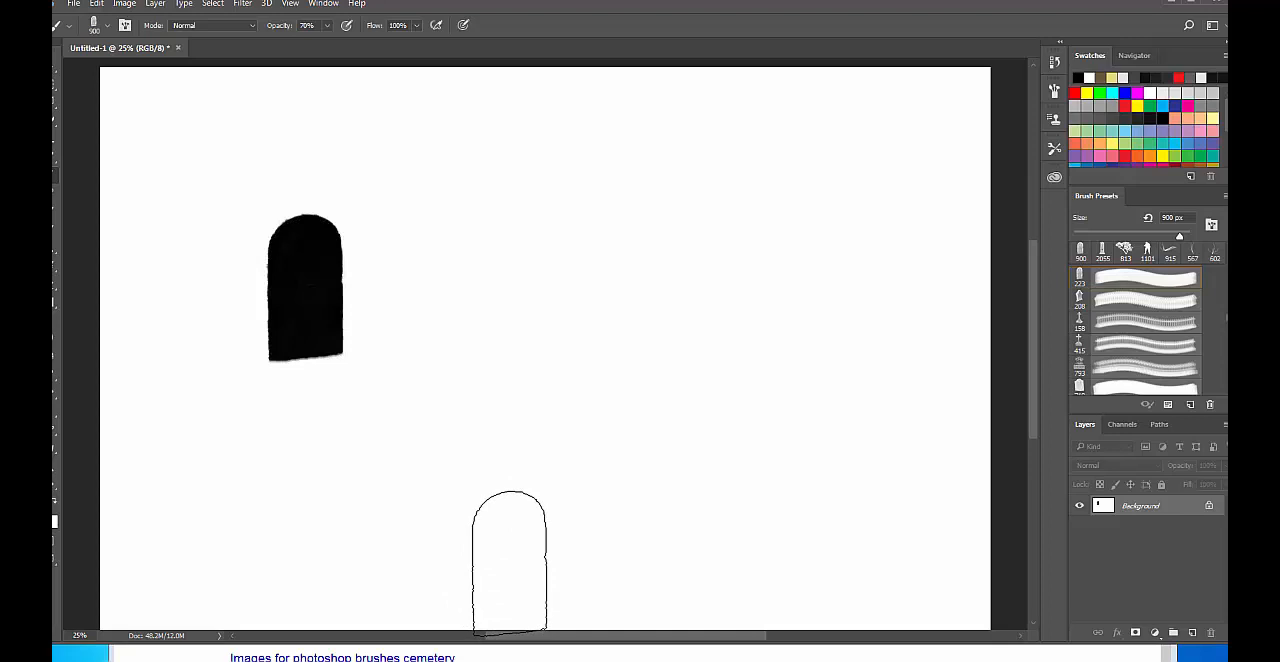
Stamp the gravestone once near the canvas's upper middle, and a Celtic cross to its right with the 1082 px brush.
{"action": "left_click", "coordinate": [542, 276]}
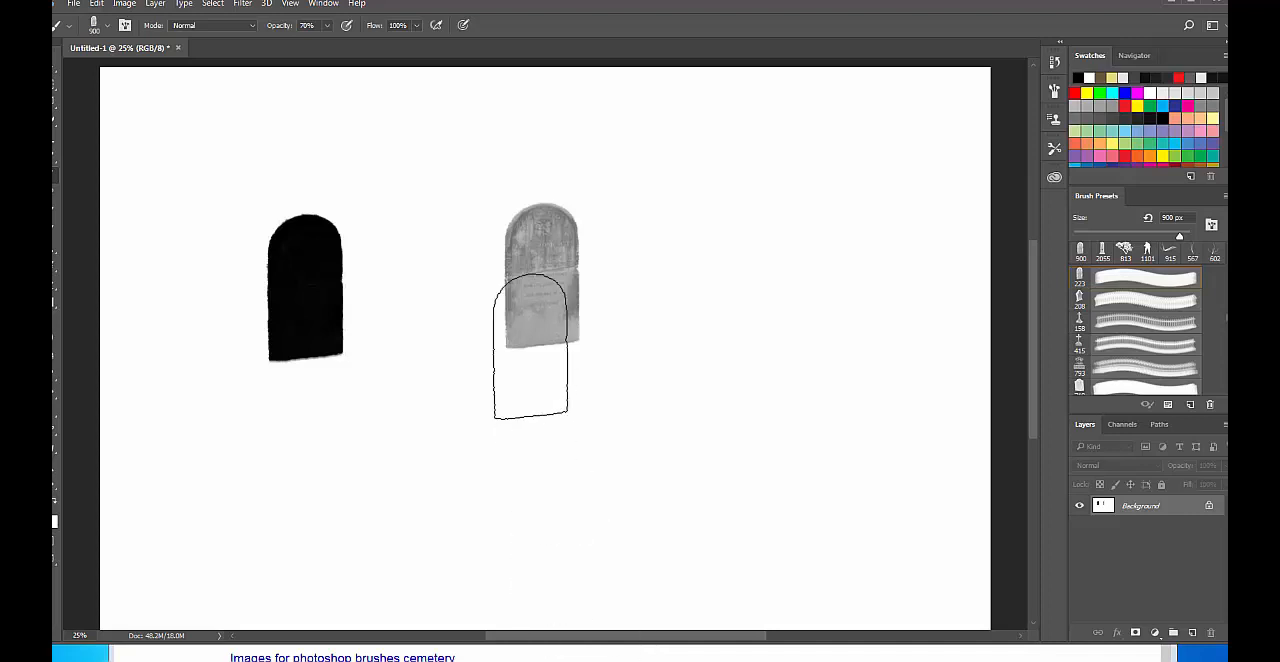
{"action": "right_click", "coordinate": [530, 342]}
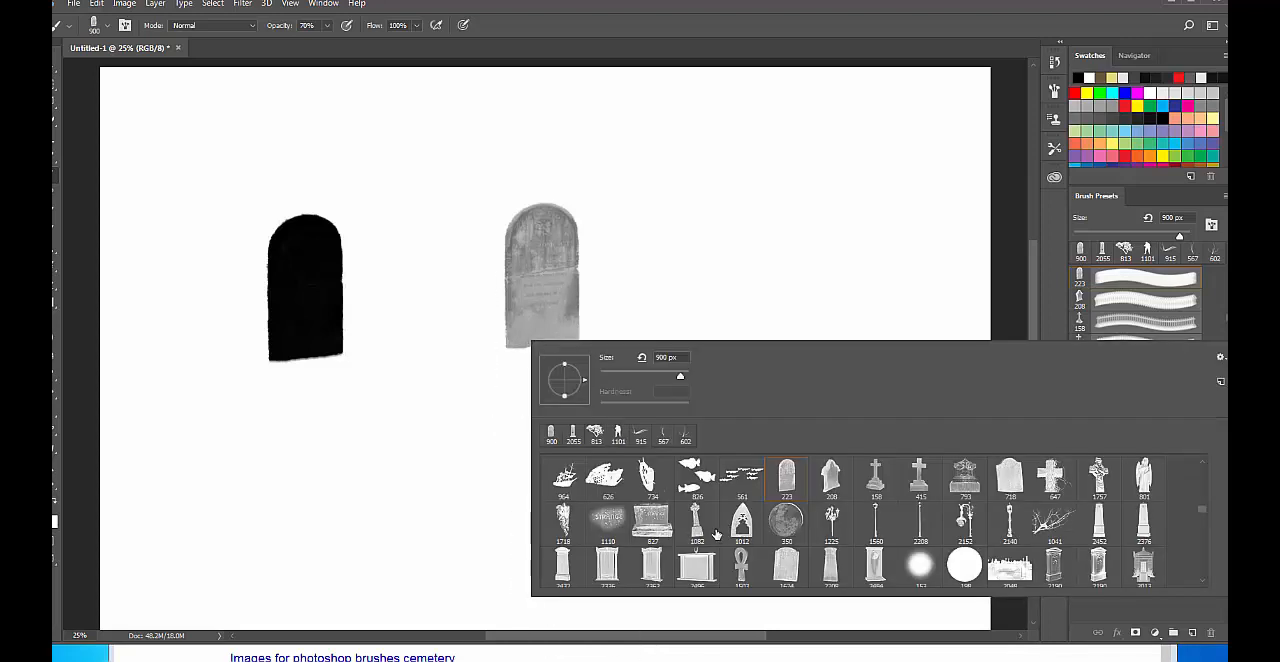
{"action": "left_click", "coordinate": [698, 524]}
{"action": "left_click", "coordinate": [740, 225]}
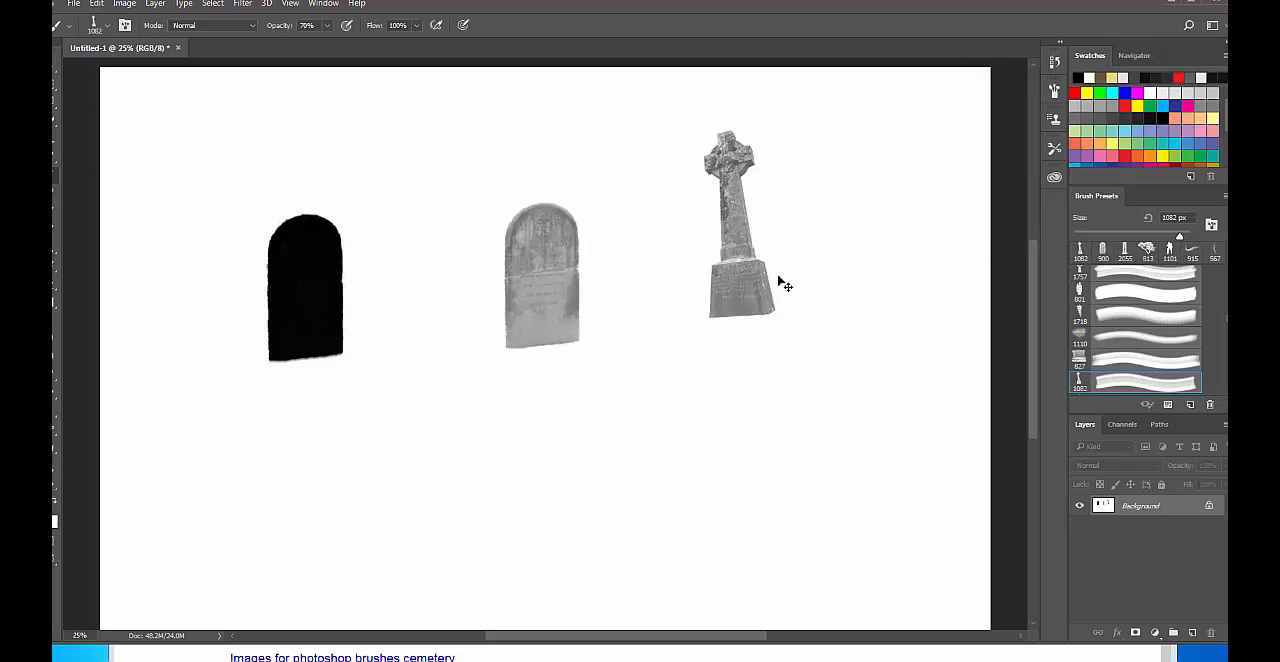
Undo the last two stamps and stamp the Celtic cross repeatedly in the light gravestone's place until nearly black.
{"action": "key", "text": "ctrl+alt+z"}
{"action": "key", "text": "ctrl+alt+z"}
{"action": "left_click", "coordinate": [560, 305]}
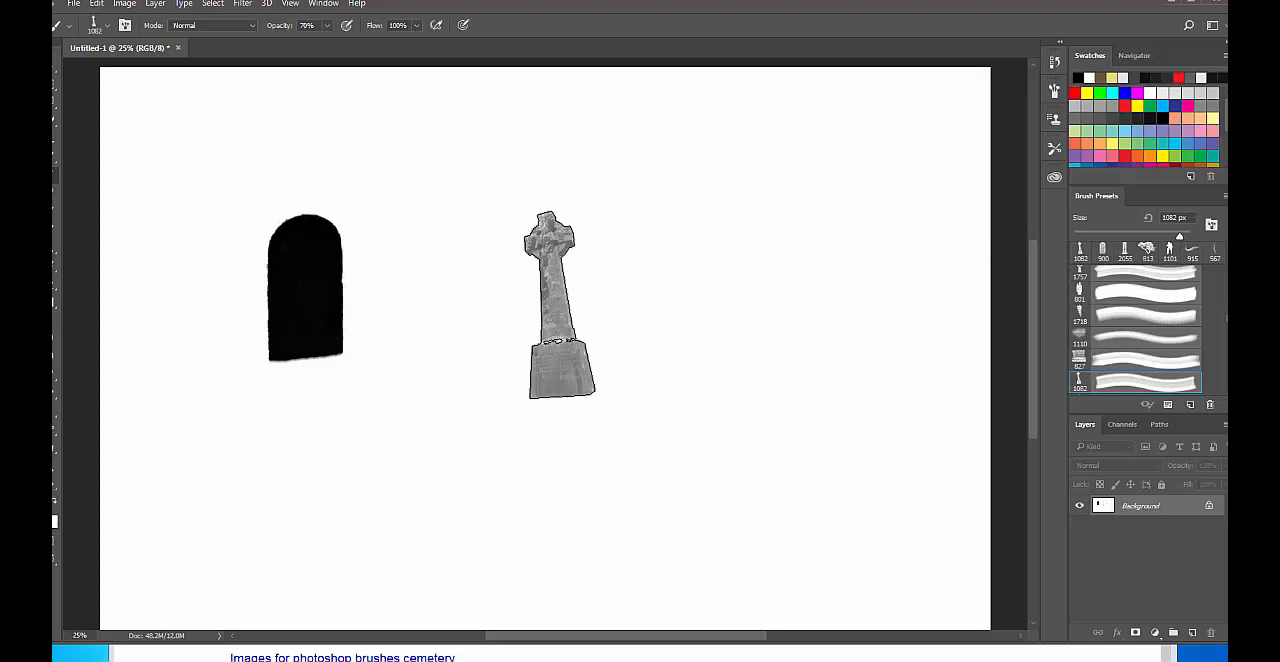
{"action": "left_click", "coordinate": [560, 305]}
{"action": "left_click", "coordinate": [559, 305]}
{"action": "left_click", "coordinate": [559, 305]}
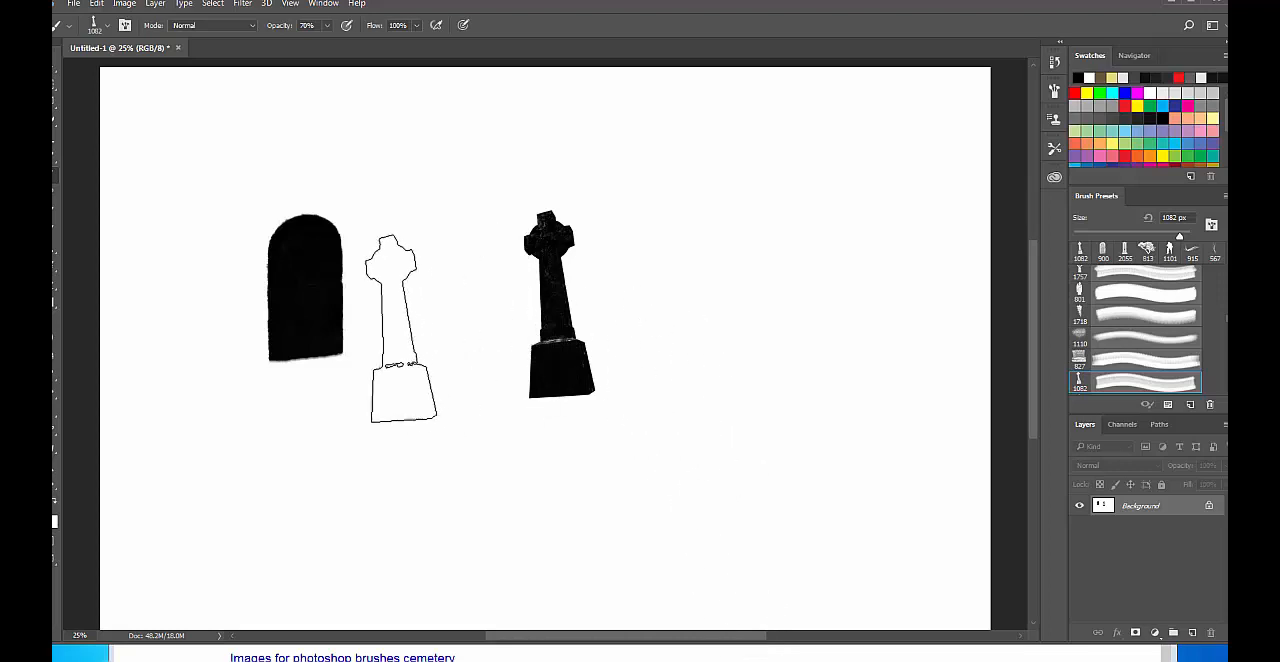
Stamp a dark obelisk monument along the canvas's left edge with the 2452 px brush.
{"action": "right_click", "coordinate": [403, 328]}
{"action": "scroll", "coordinate": [646, 452], "scroll_direction": "down", "scroll_amount": 1}
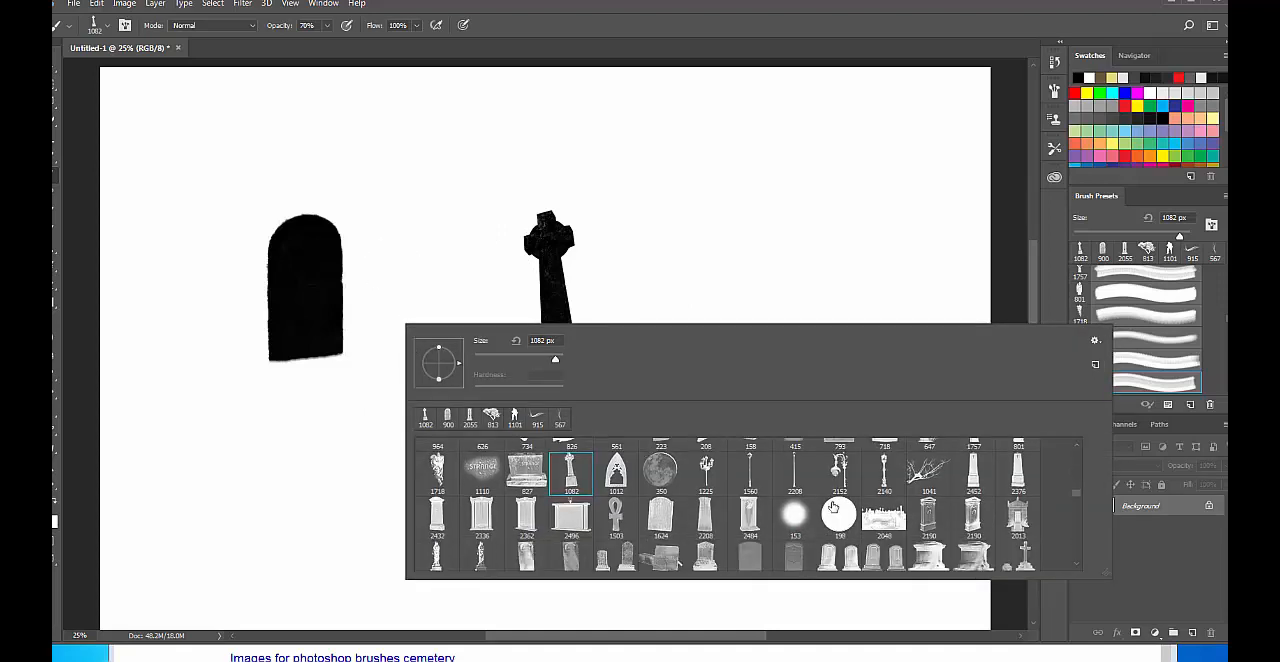
{"action": "left_click", "coordinate": [987, 479]}
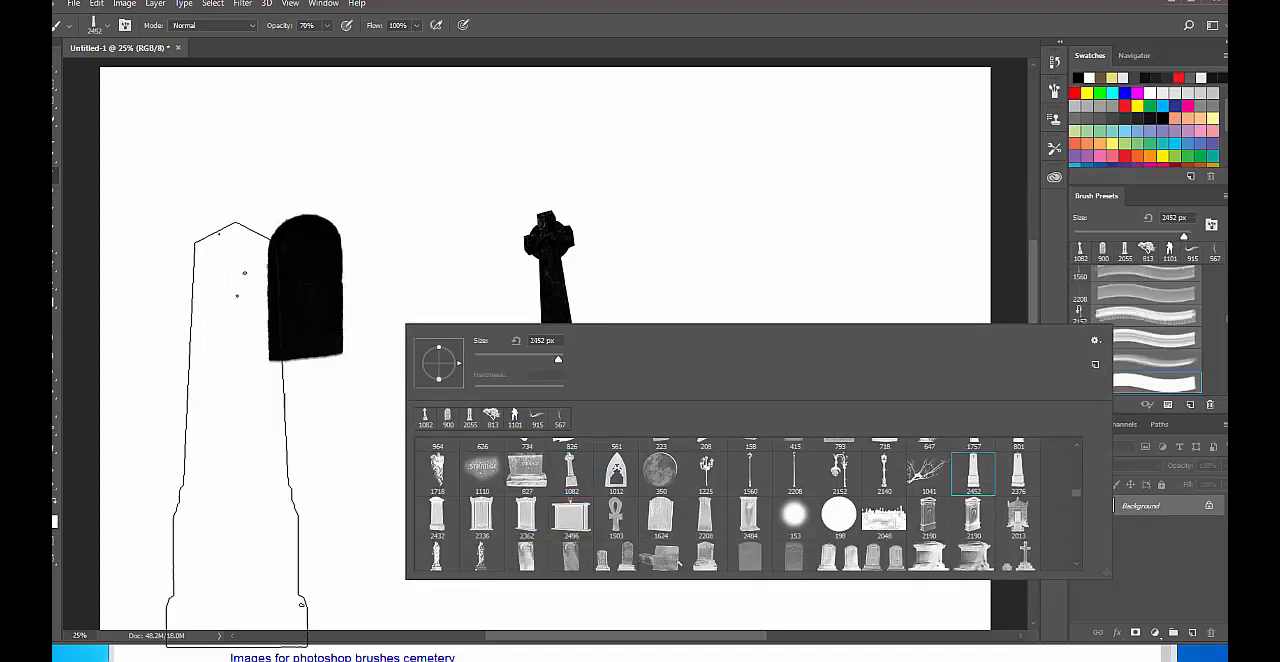
{"action": "left_click", "coordinate": [183, 360]}
{"action": "left_click", "coordinate": [183, 360]}
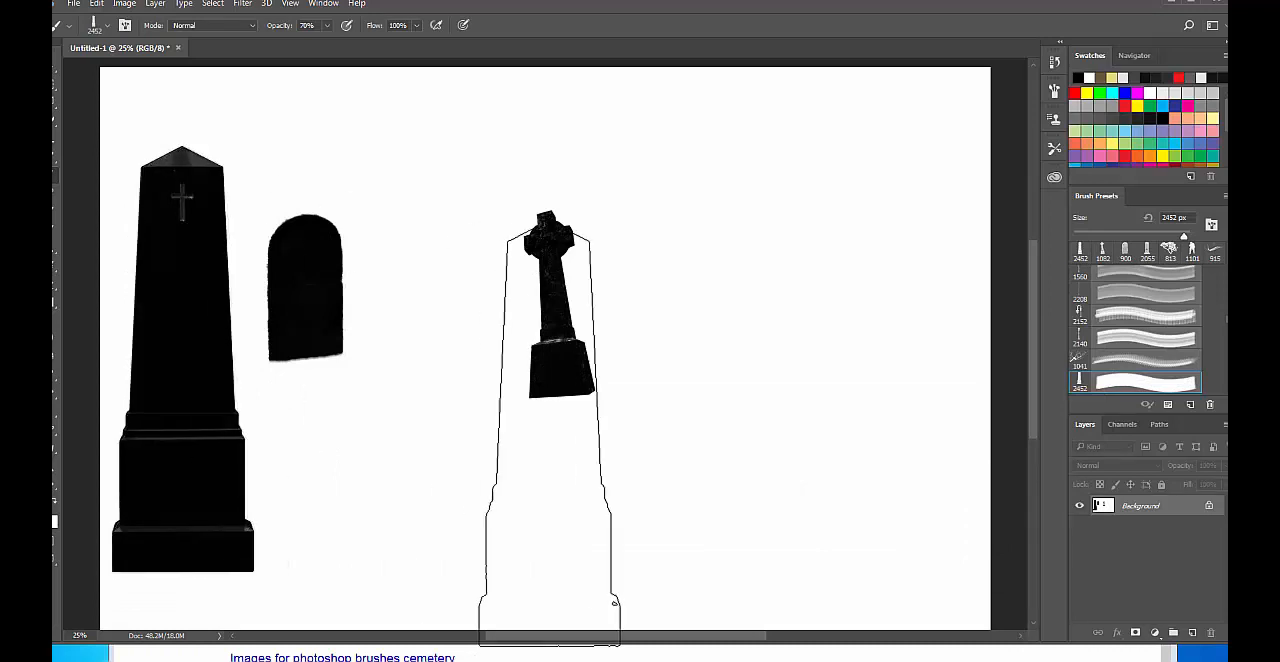
Stamp dark bare tree branches in the canvas's upper right area with the 1041 px brush.
{"action": "right_click", "coordinate": [340, 336]}
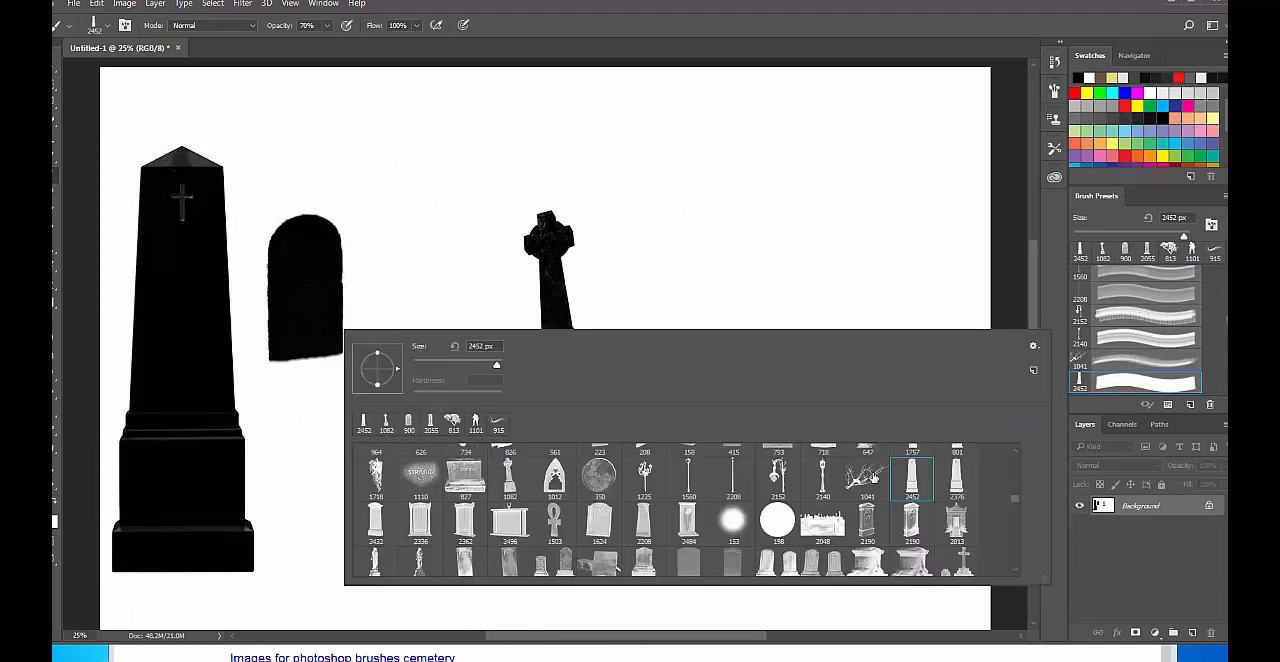
{"action": "left_click", "coordinate": [868, 477]}
{"action": "left_click", "coordinate": [724, 191]}
{"action": "left_click", "coordinate": [724, 191]}
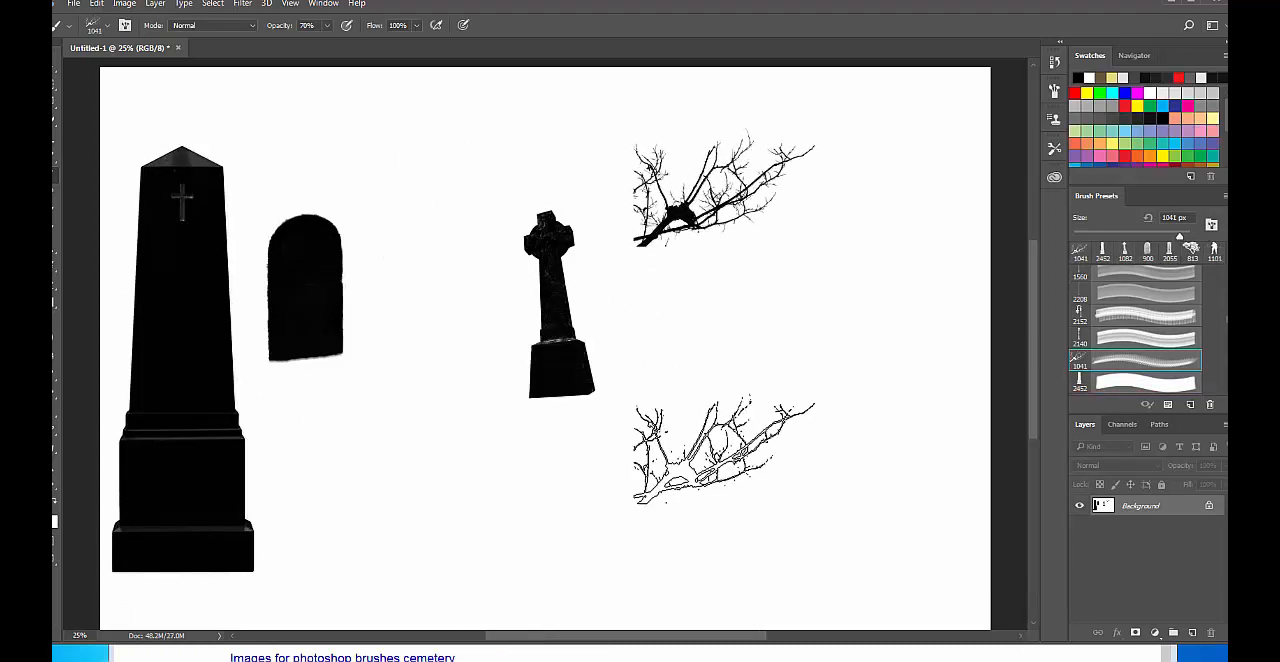
Choose the 1777 px cemetery entrance brush and stamp it darkly below the rounded gravestone and the cross.
{"action": "right_click", "coordinate": [693, 320]}
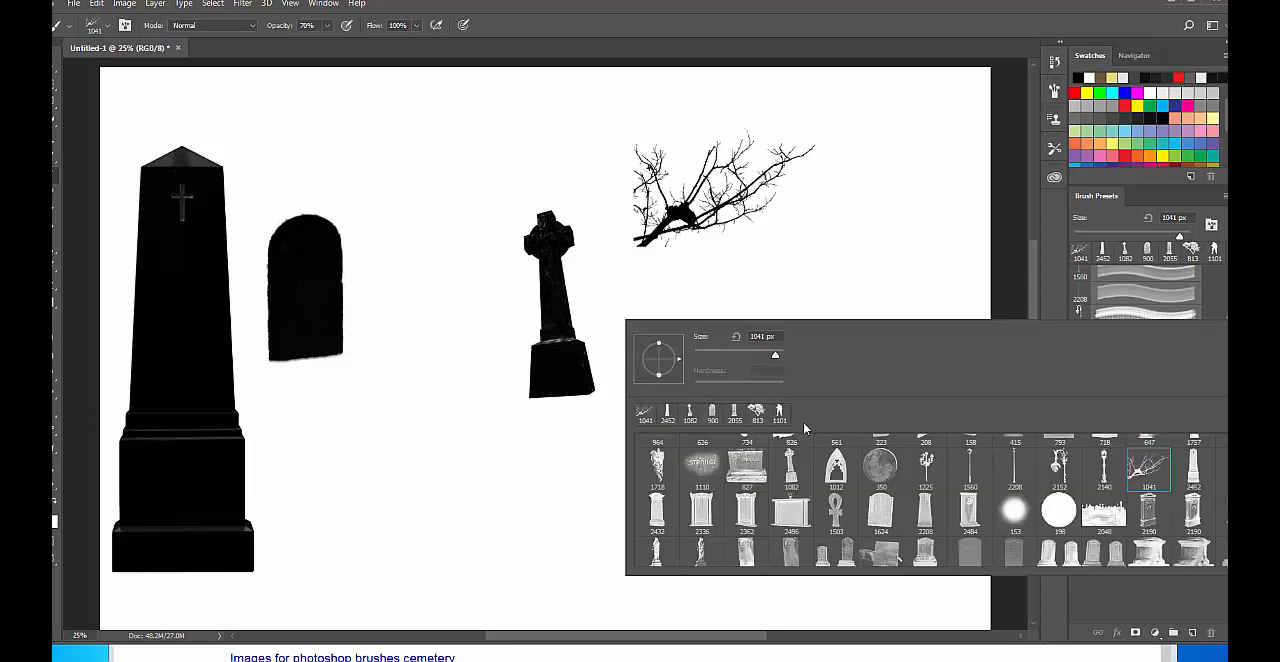
{"action": "scroll", "coordinate": [856, 499], "scroll_direction": "down", "scroll_amount": 2}
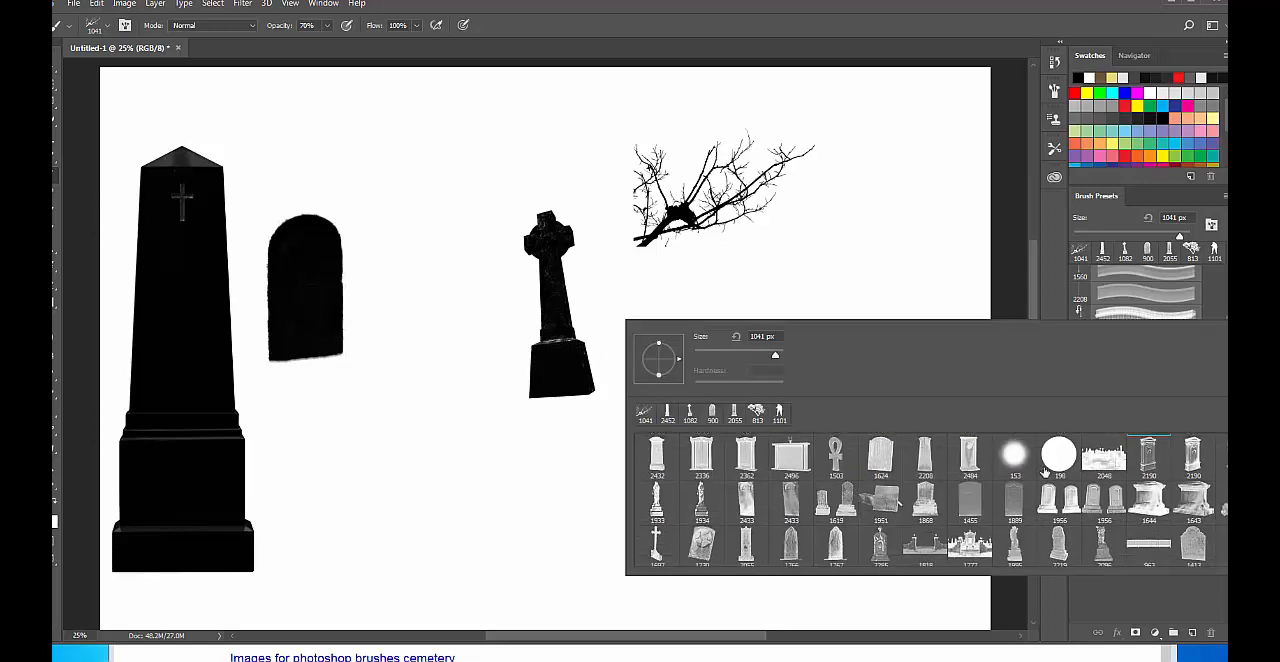
{"action": "scroll", "coordinate": [950, 493], "scroll_direction": "down", "scroll_amount": 5}
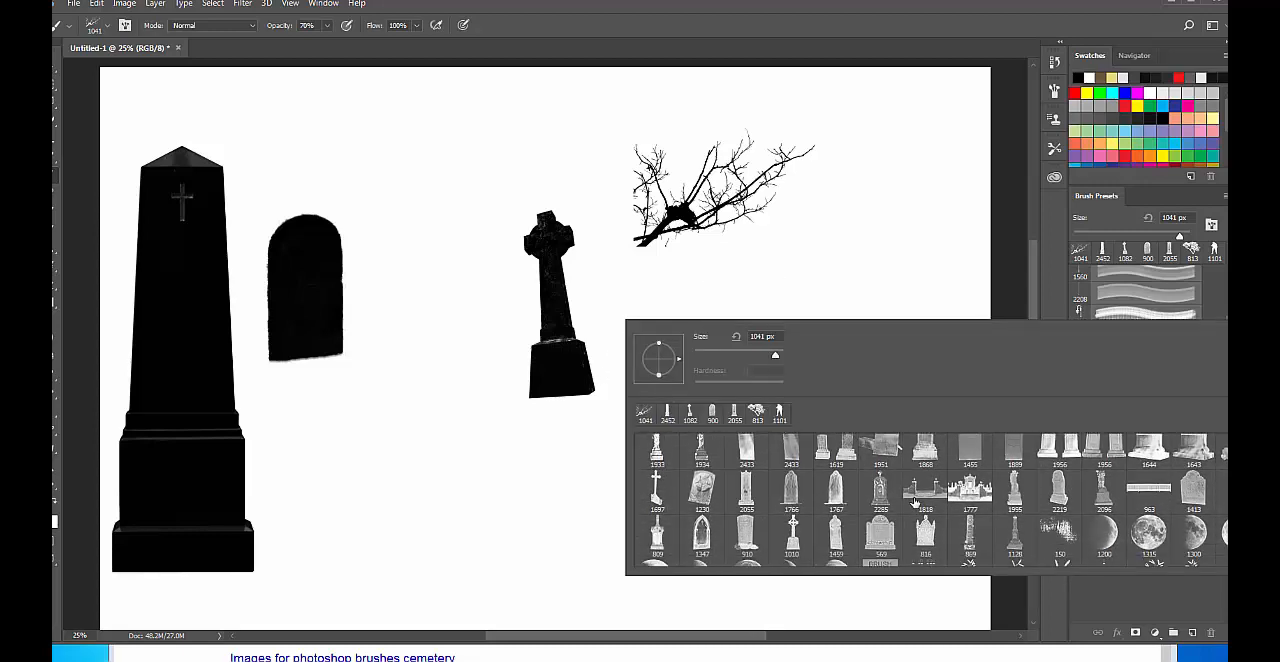
{"action": "scroll", "coordinate": [916, 502], "scroll_direction": "down", "scroll_amount": 1}
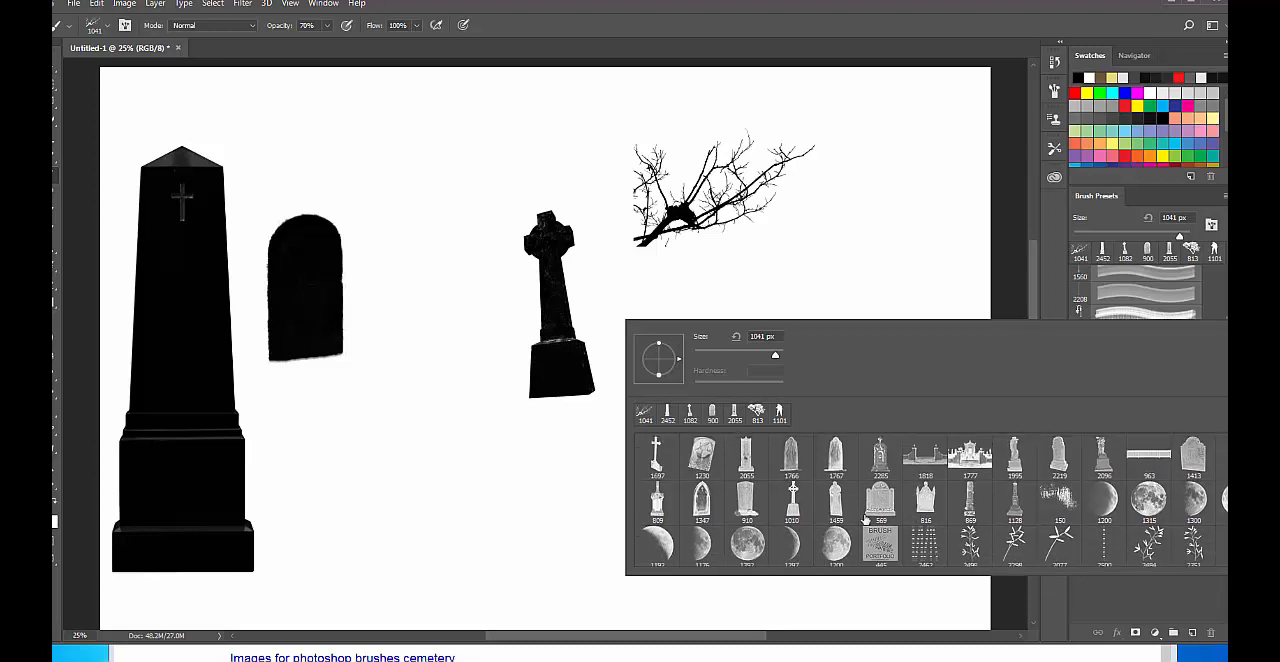
{"action": "scroll", "coordinate": [866, 530], "scroll_direction": "down", "scroll_amount": 2}
{"action": "left_click", "coordinate": [962, 450]}
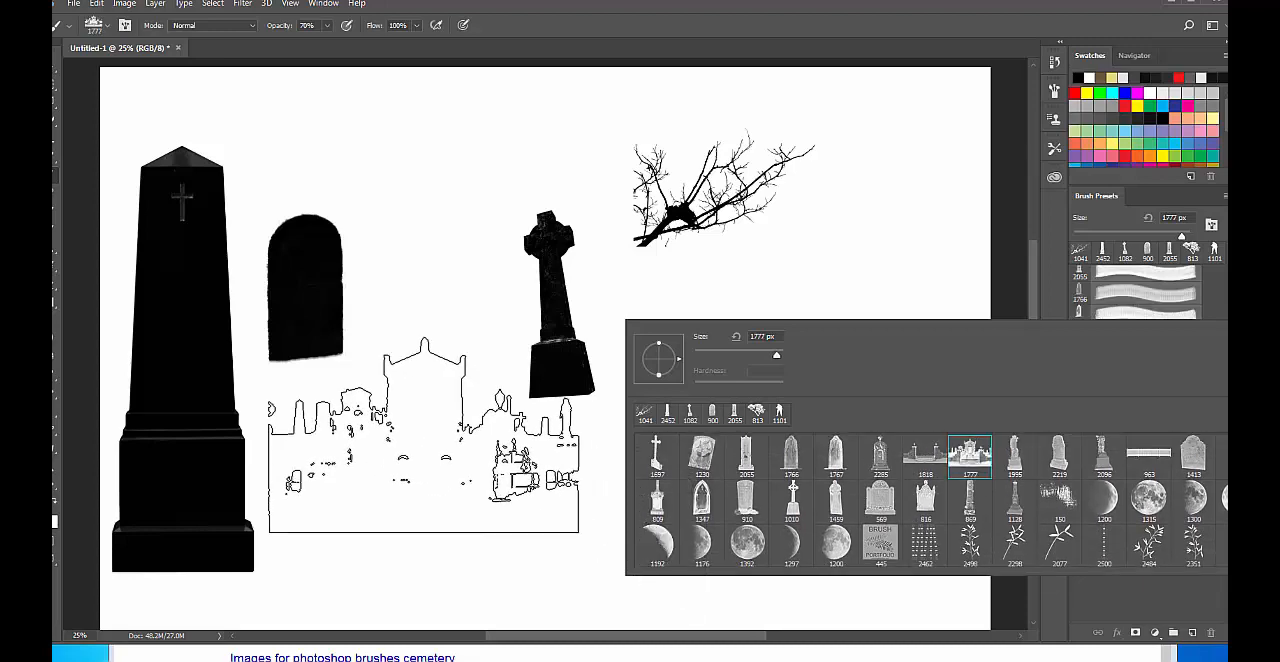
{"action": "left_click", "coordinate": [437, 452]}
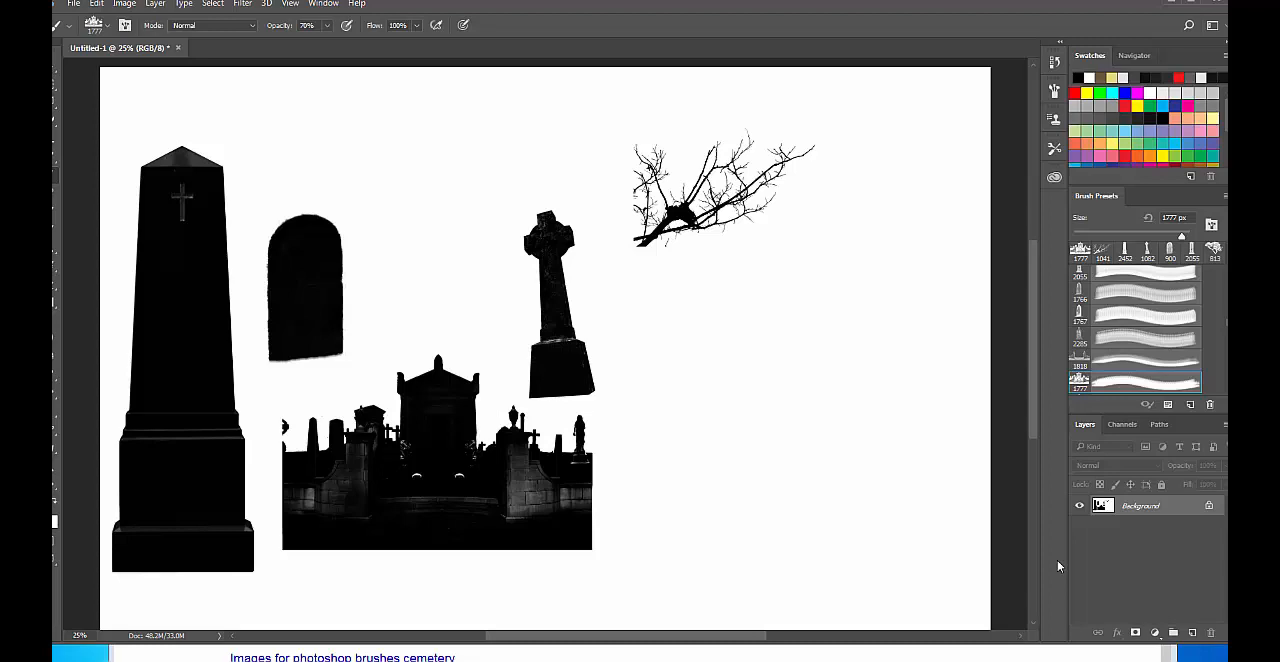
Select the whole canvas and convert the locked Background into a regular layer.
{"action": "key", "text": "ctrl+a"}
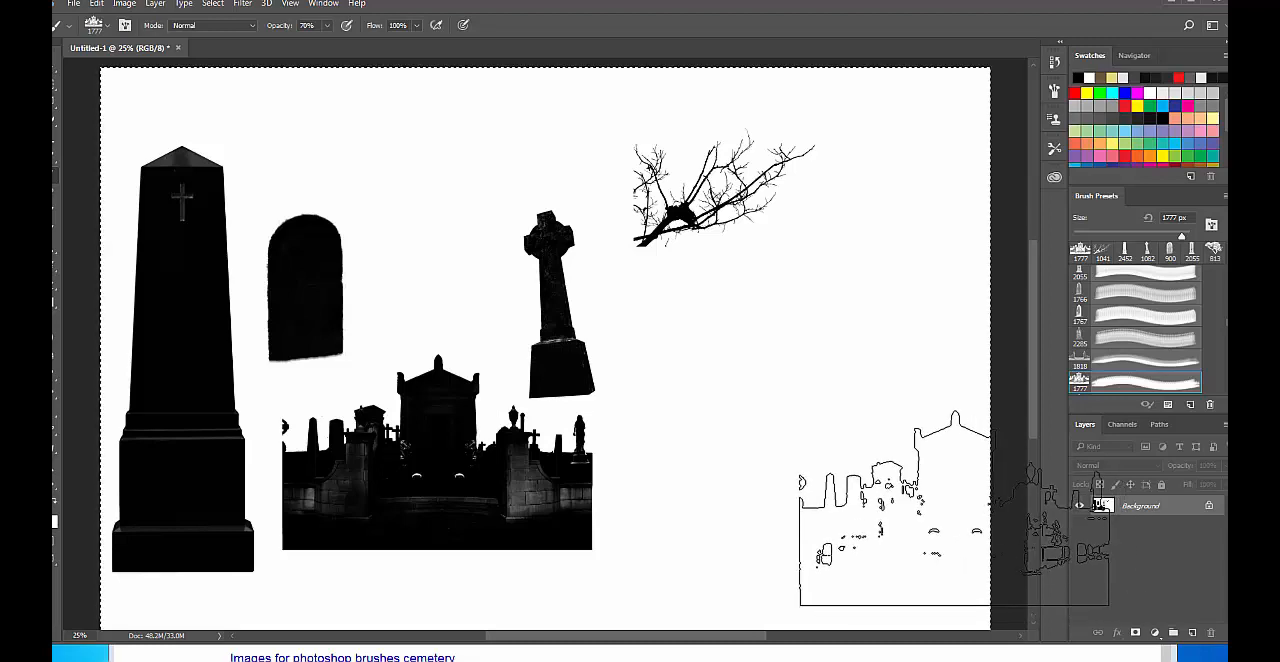
{"action": "key", "text": "shift+F5"}
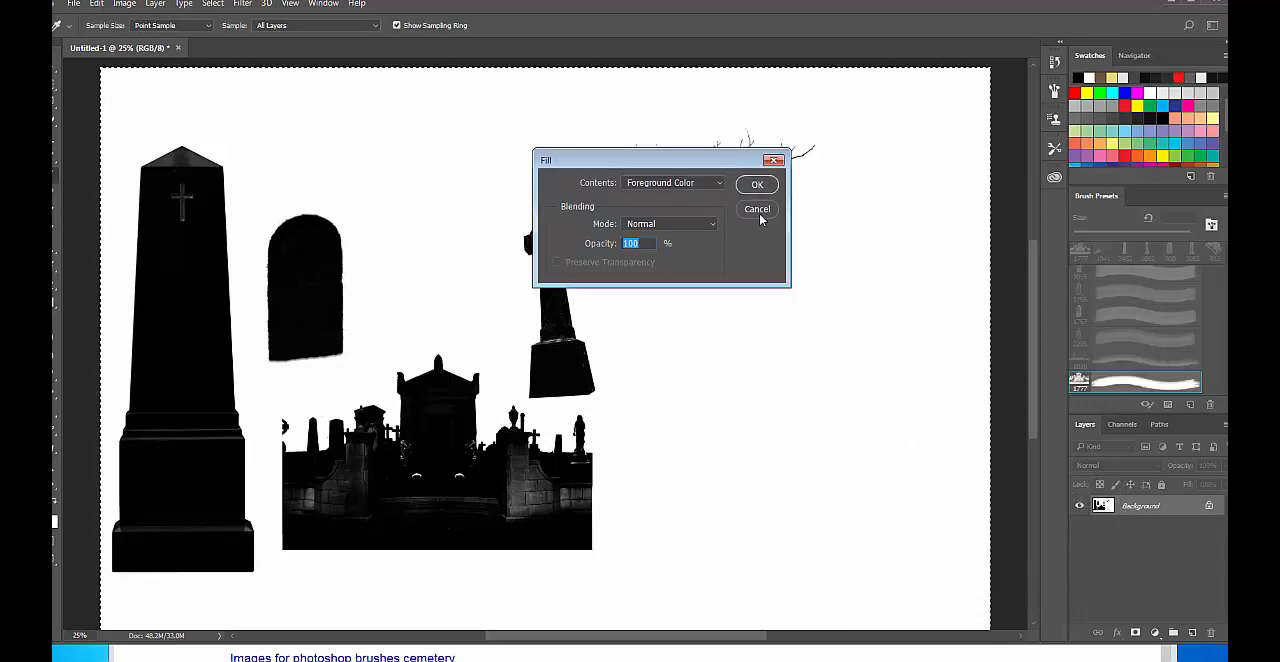
{"action": "left_click", "coordinate": [757, 209]}
{"action": "double_click", "coordinate": [1157, 508]}
{"action": "key", "text": "Return"}
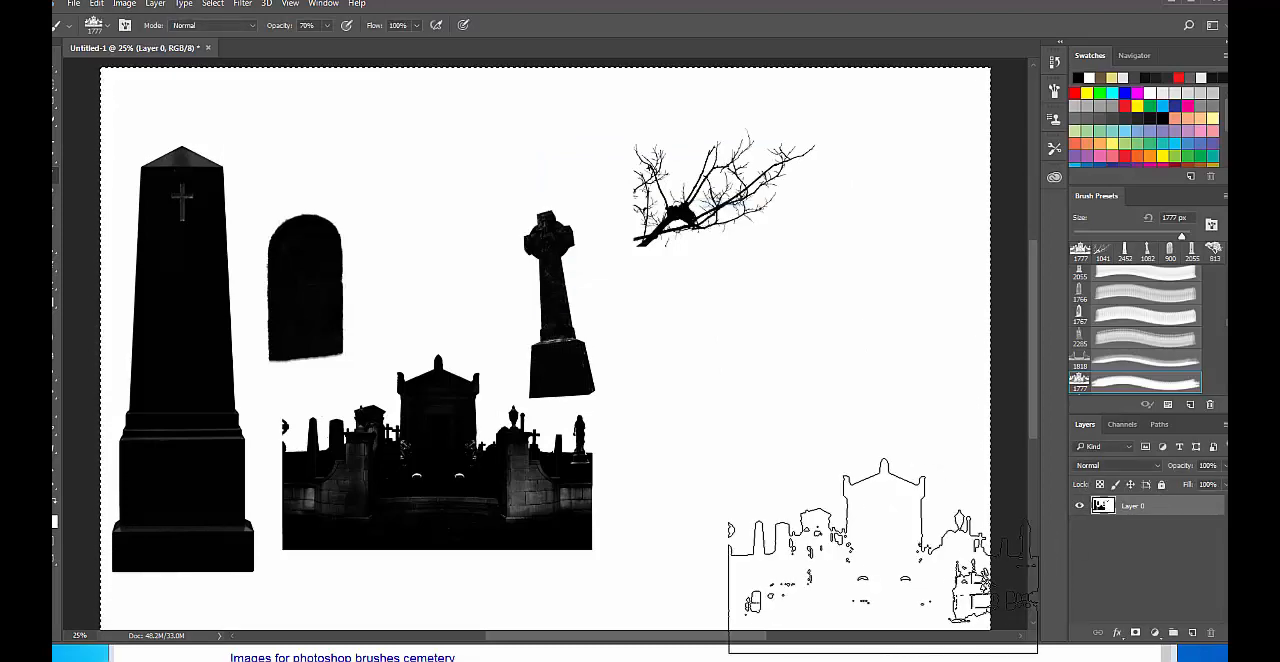
Undo the layer conversion, the selection and all brush stamps until the canvas is blank white.
{"action": "key", "text": "ctrl+alt+z"}
{"action": "key", "text": "ctrl+alt+z"}
{"action": "key", "text": "ctrl+alt+z"}
{"action": "key", "text": "ctrl+alt+z"}
{"action": "key", "text": "ctrl+alt+z"}
{"action": "key", "text": "ctrl+alt+z"}
{"action": "key", "text": "ctrl+alt+z"}
{"action": "key", "text": "ctrl+alt+z"}
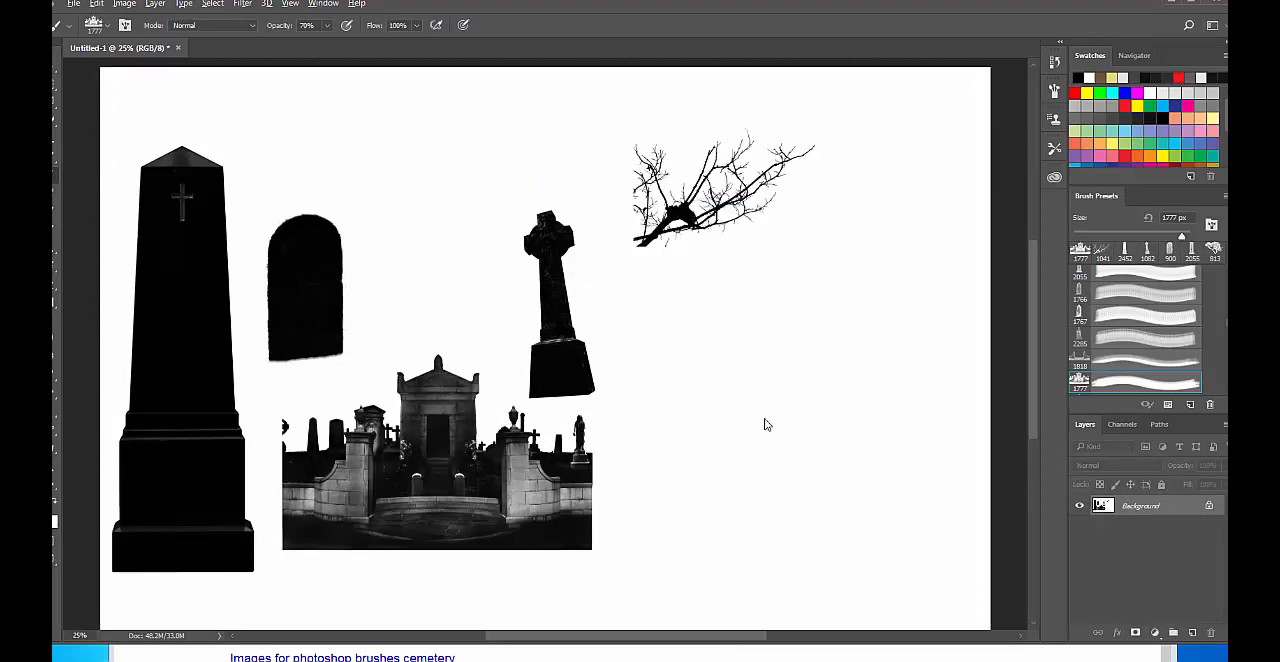
{"action": "key", "text": "ctrl+alt+z"}
{"action": "key", "text": "ctrl+alt+z"}
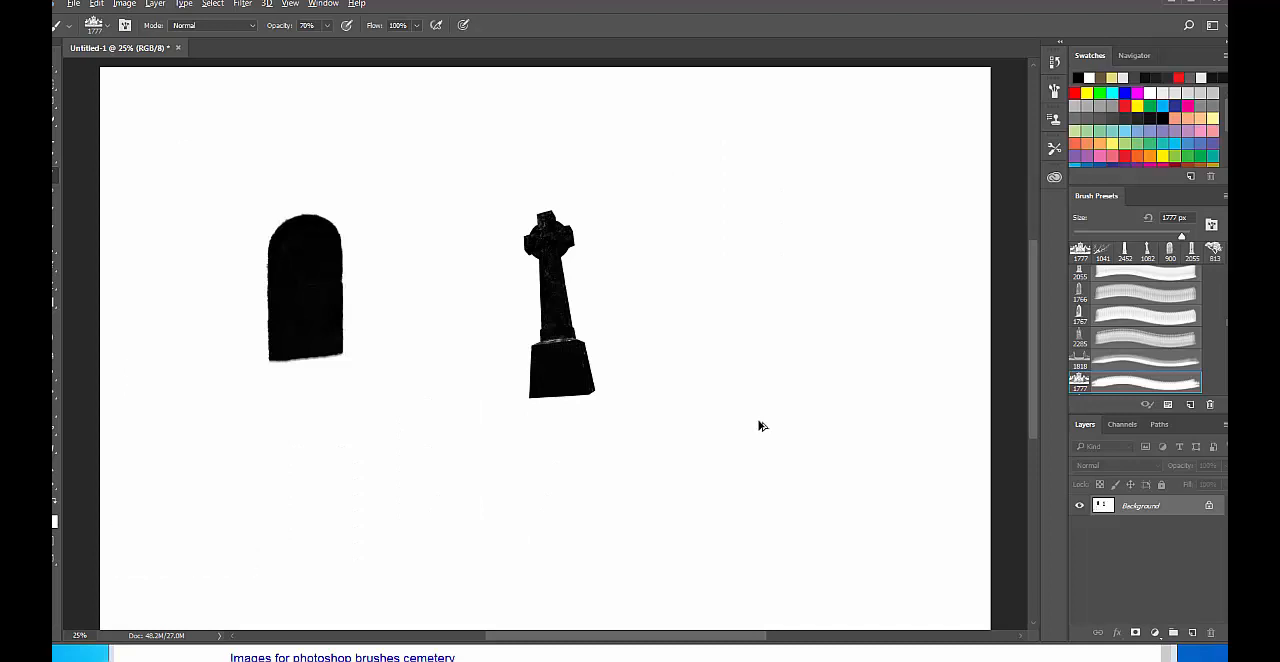
{"action": "key", "text": "ctrl+alt+z"}
{"action": "key", "text": "ctrl+alt+z"}
{"action": "key", "text": "ctrl+alt+z"}
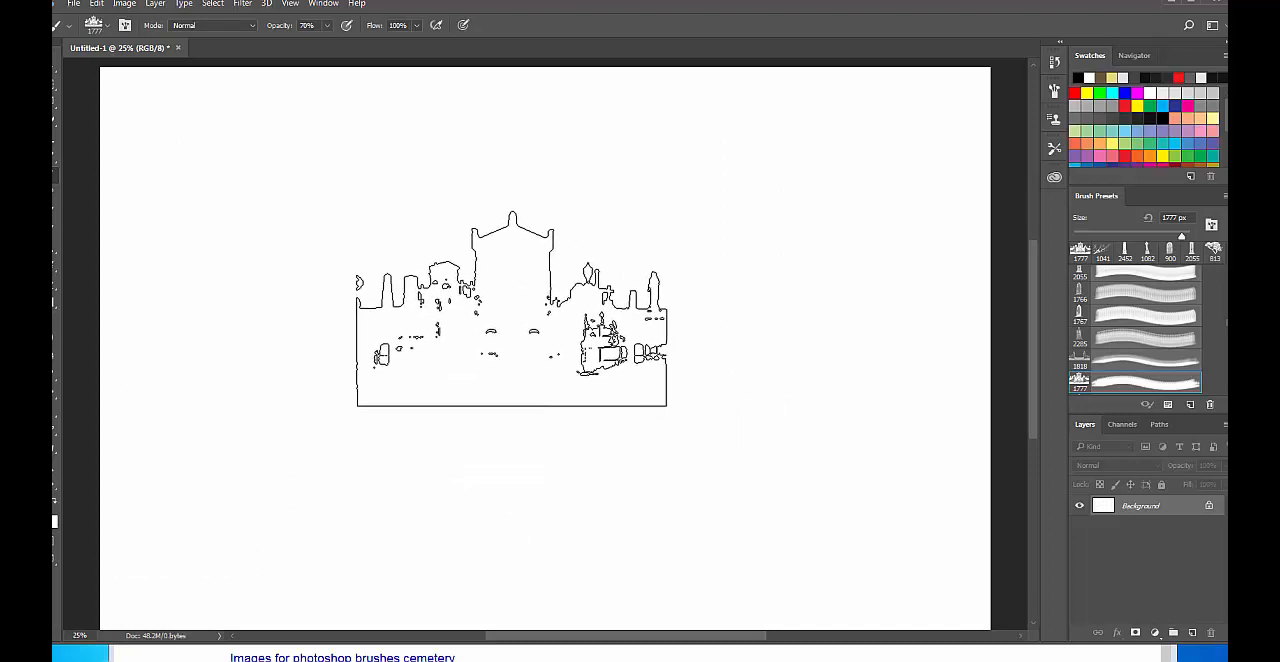
Browse the brush presets and choose the 1010 px Celtic cross gravestone brush.
{"action": "right_click", "coordinate": [517, 309]}
{"action": "scroll", "coordinate": [1019, 484], "scroll_direction": "down", "scroll_amount": 3}
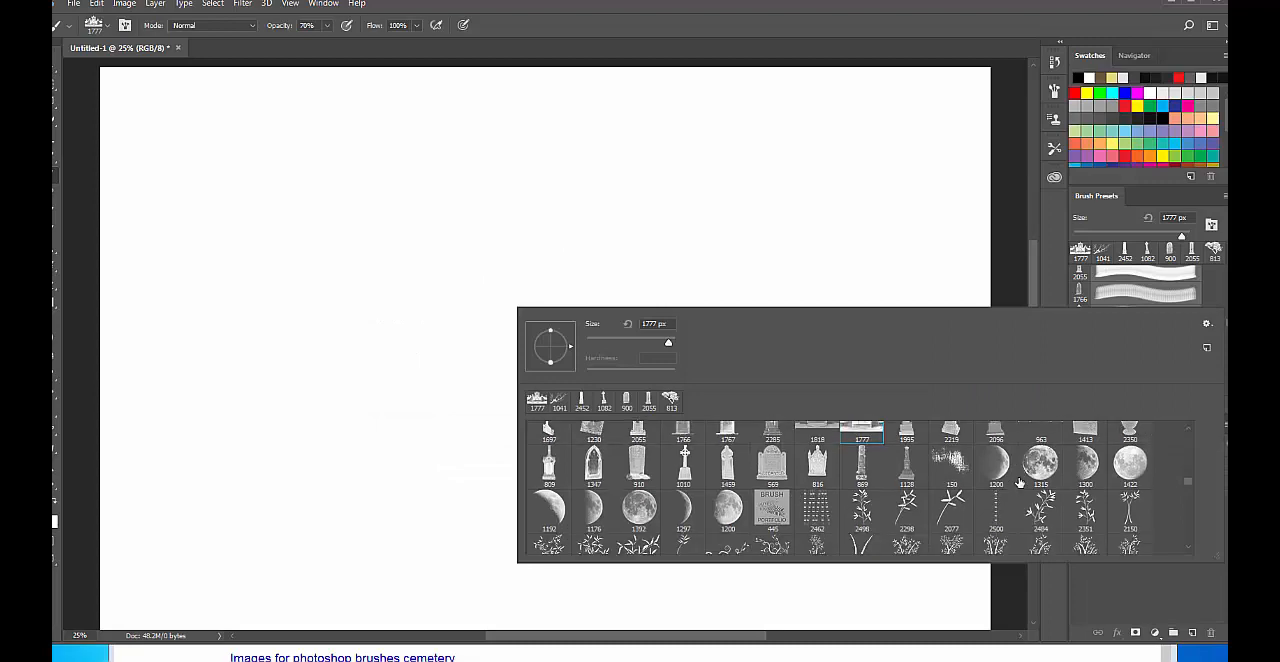
{"action": "scroll", "coordinate": [1019, 484], "scroll_direction": "up", "scroll_amount": 3}
{"action": "scroll", "coordinate": [1019, 484], "scroll_direction": "up", "scroll_amount": 1}
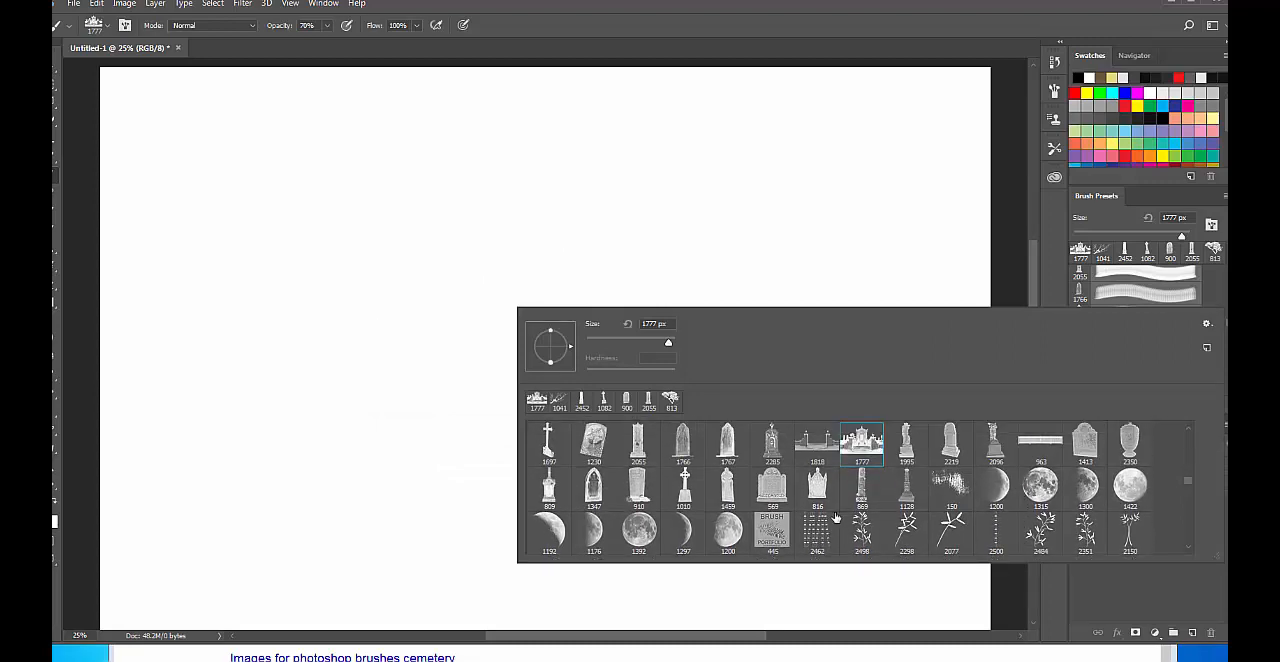
{"action": "left_click", "coordinate": [690, 494]}
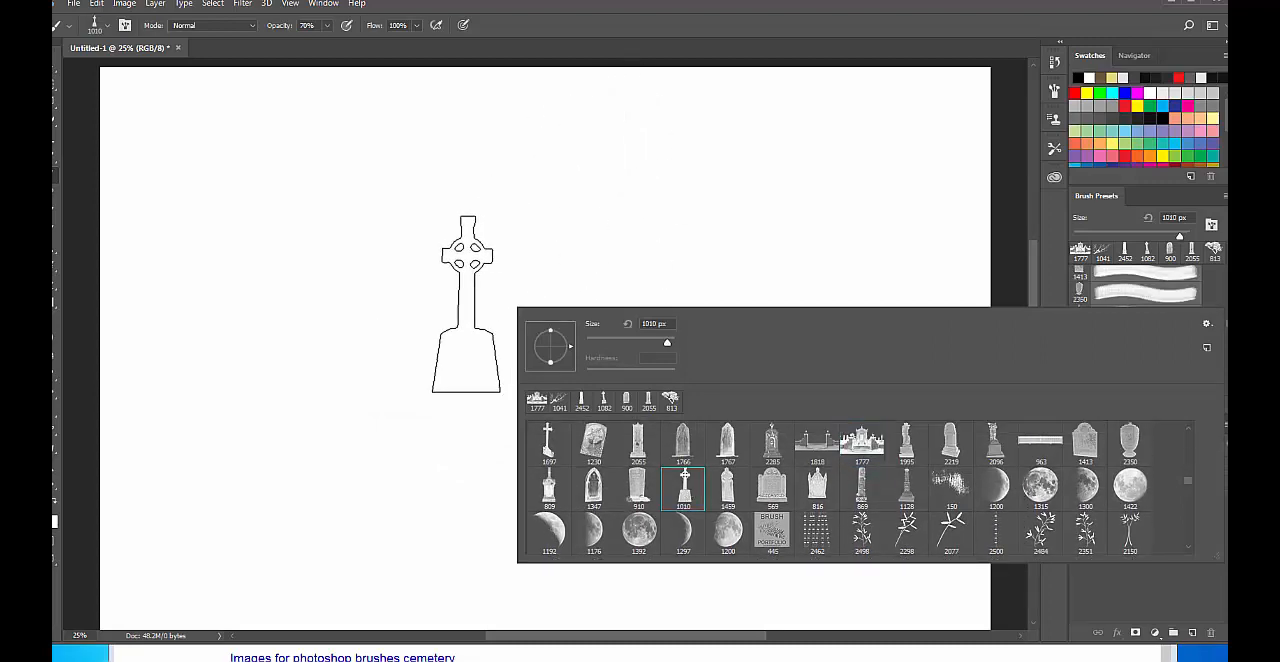
{"action": "left_click", "coordinate": [1172, 570]}
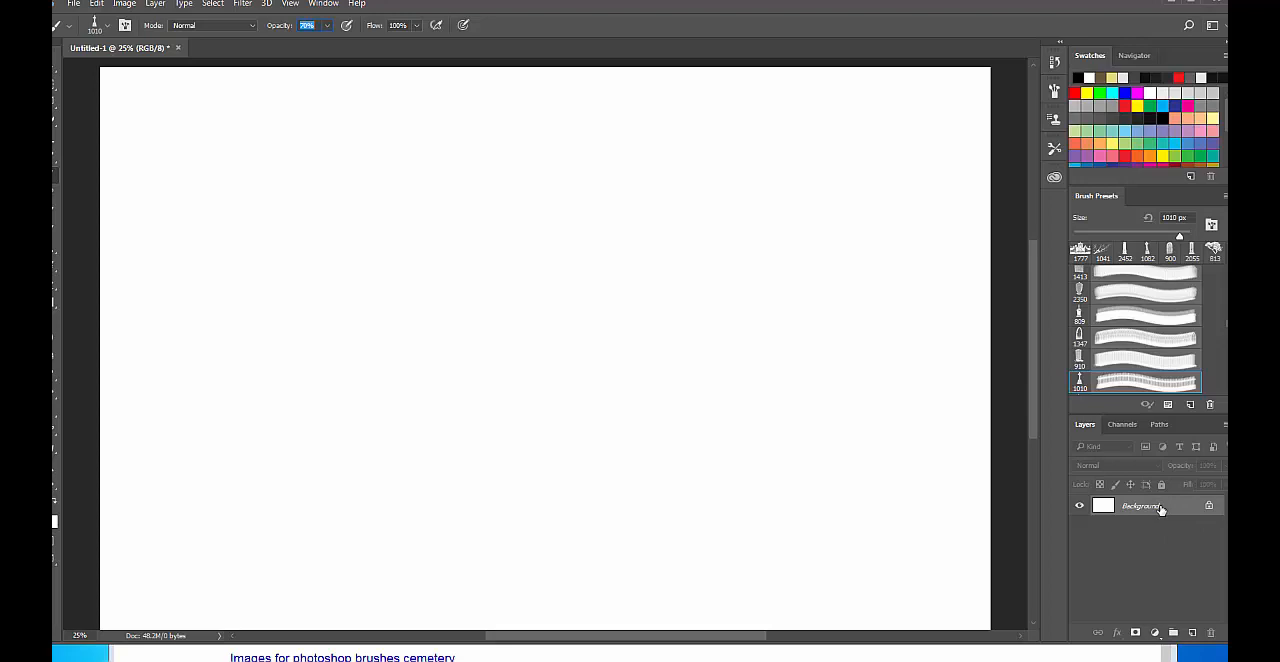
Convert the locked Background into a regular layer and add an empty layer above it.
{"action": "double_click", "coordinate": [1160, 510]}
{"action": "left_click", "coordinate": [778, 234]}
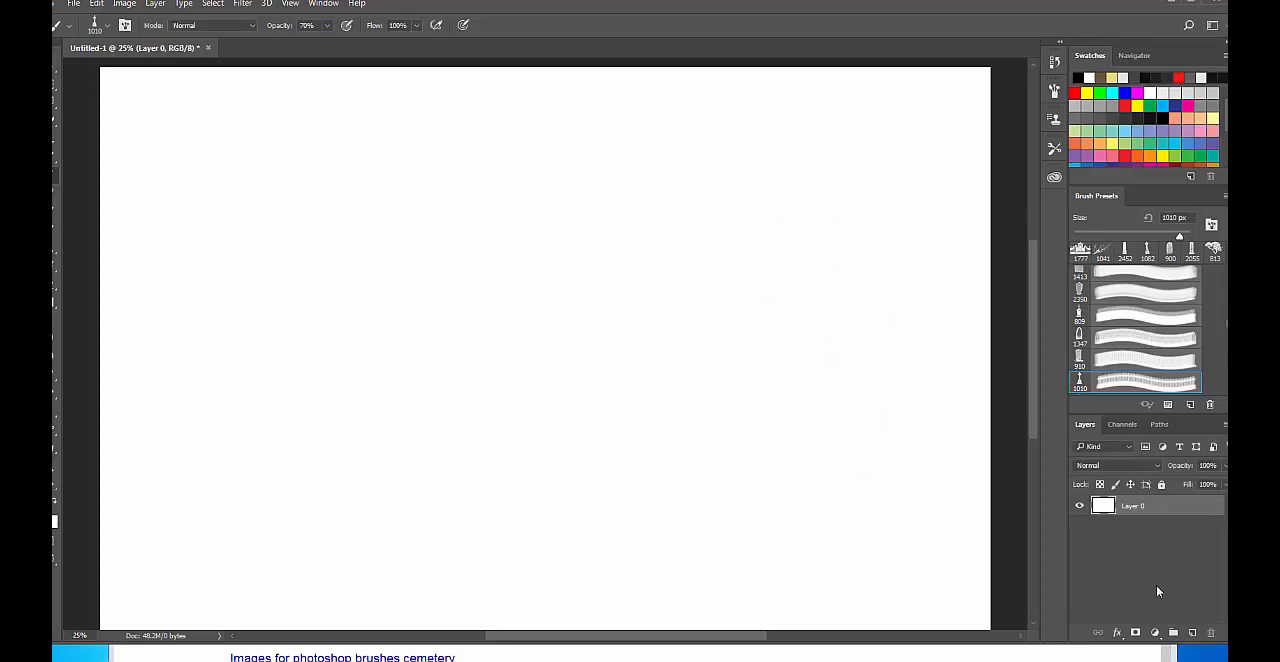
{"action": "left_click", "coordinate": [1192, 633]}
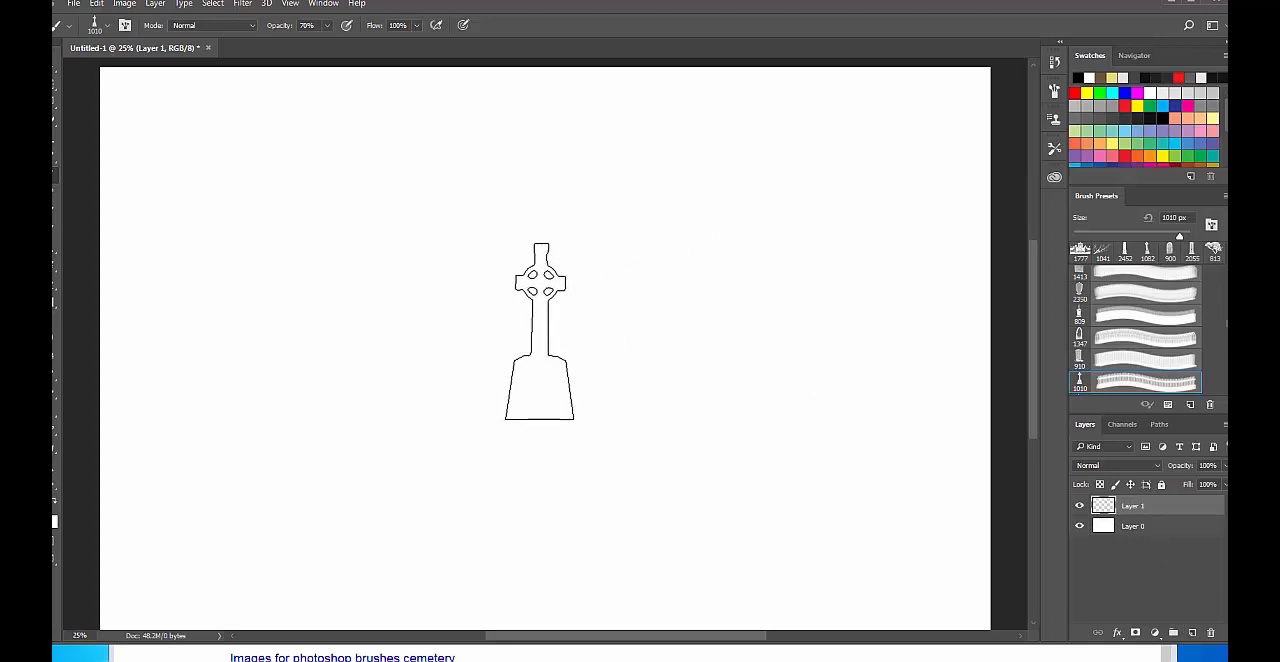
Enlarge the cross brush to 1100 px and stamp it repeatedly near the canvas centre until it is solid black.
{"action": "key", "text": "bracketright"}
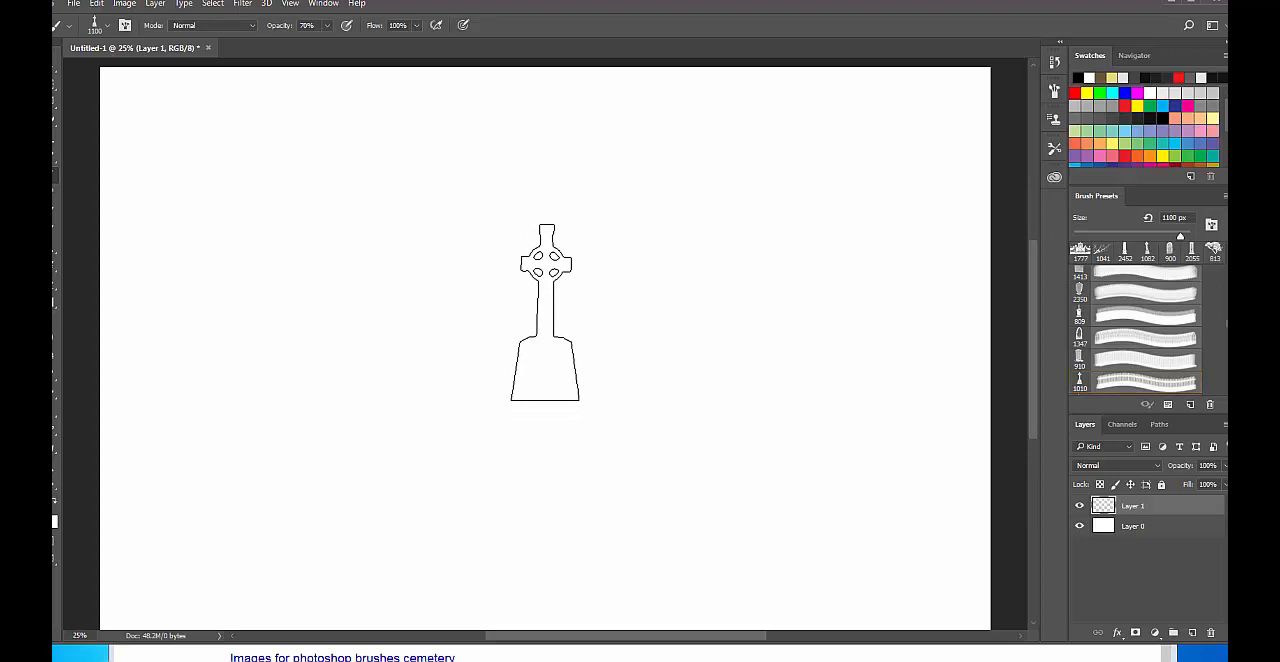
{"action": "left_click", "coordinate": [545, 312]}
{"action": "left_click", "coordinate": [546, 312]}
{"action": "left_click", "coordinate": [546, 312]}
{"action": "left_click", "coordinate": [546, 312]}
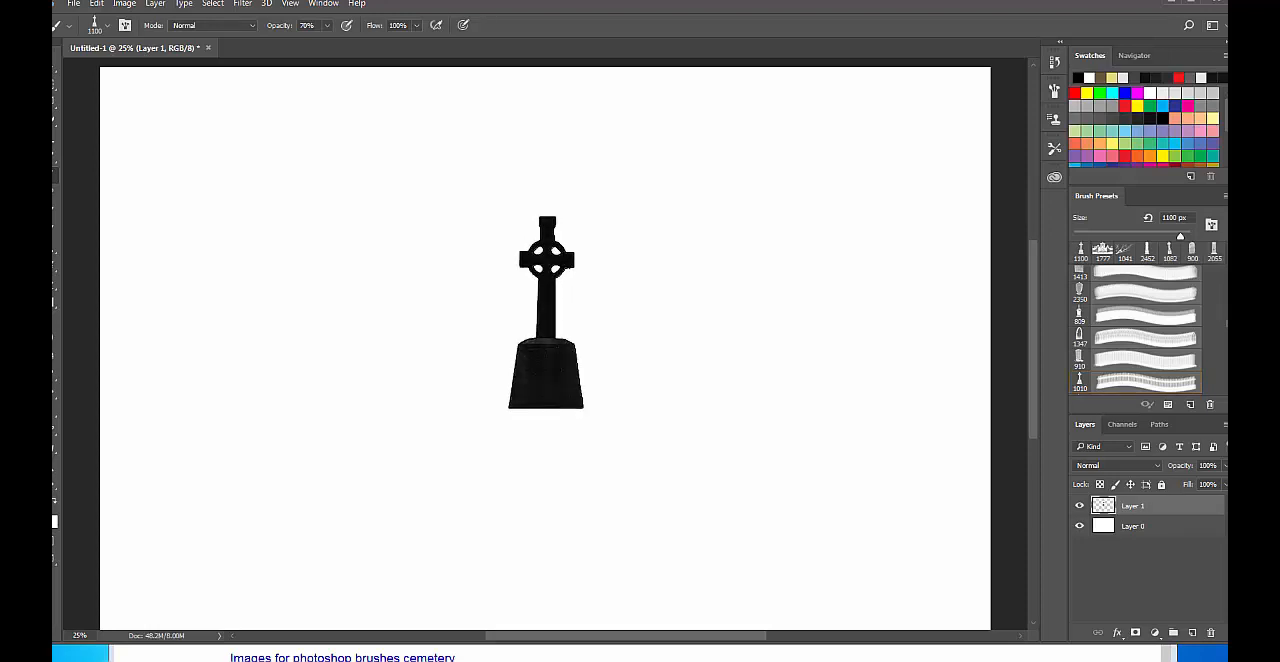
{"action": "left_click", "coordinate": [546, 312]}
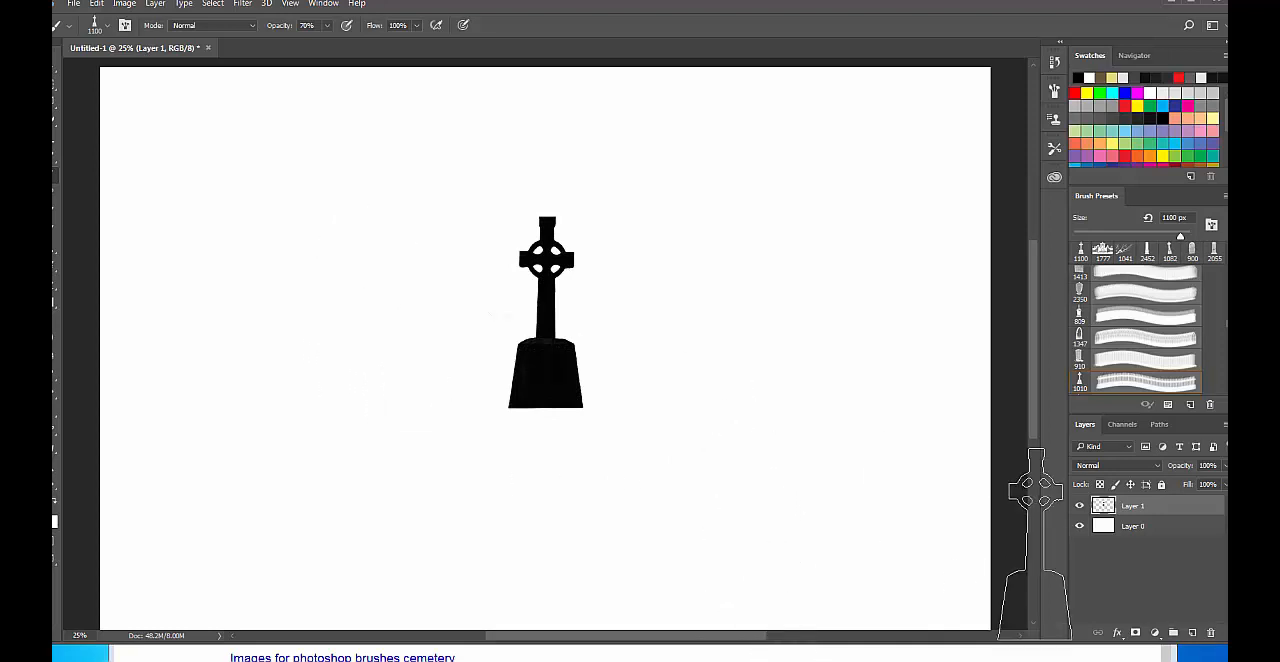
Add another layer and stamp a second dark Celtic cross beside the first, on its left.
{"action": "left_click", "coordinate": [1196, 633]}
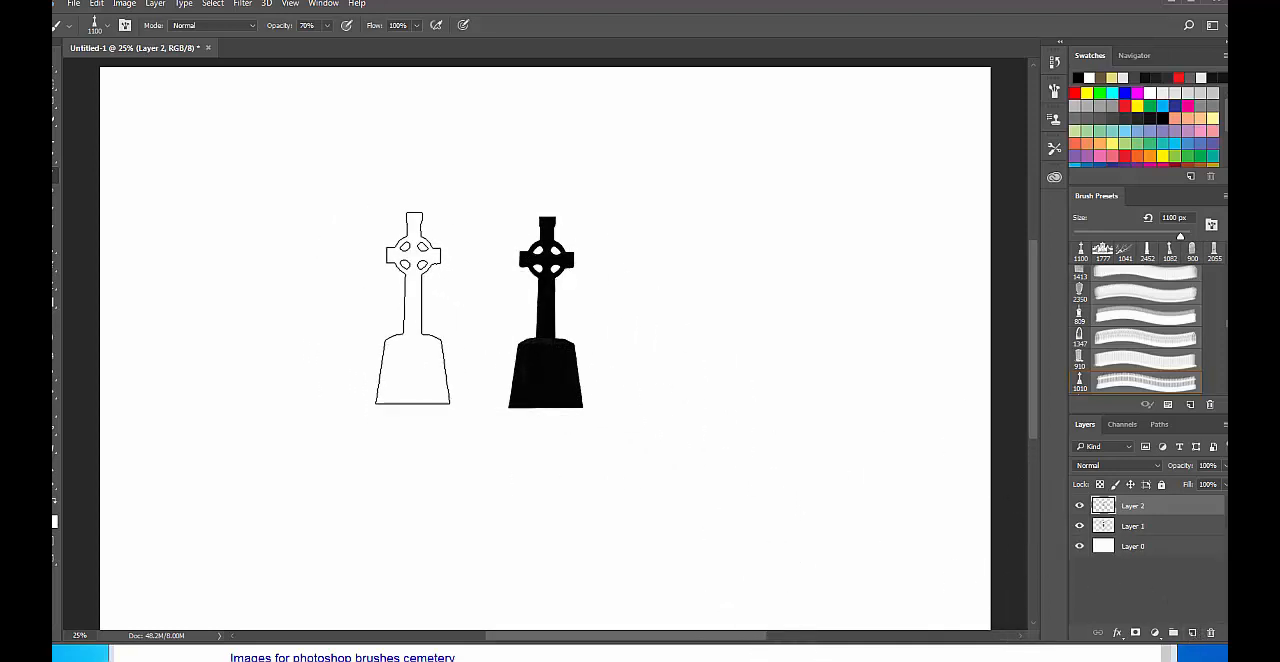
{"action": "left_click", "coordinate": [410, 308]}
{"action": "left_click", "coordinate": [410, 309]}
{"action": "left_click", "coordinate": [410, 309]}
{"action": "left_click", "coordinate": [410, 309]}
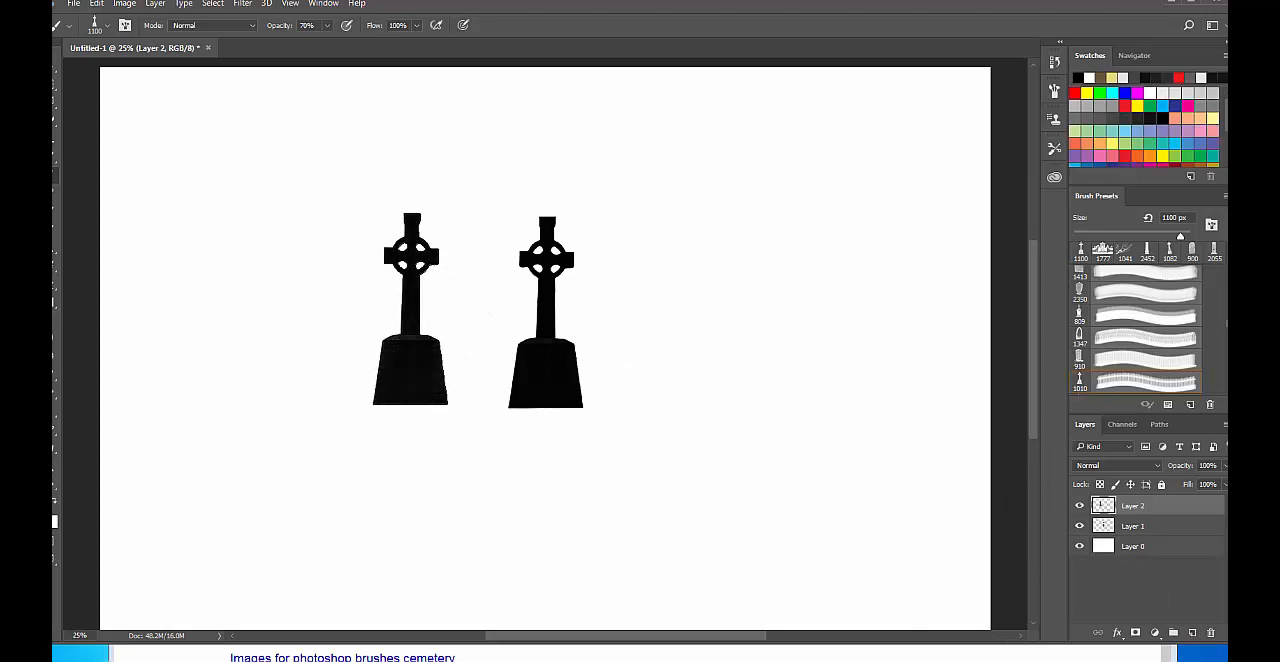
Select the upper part of the second cross above its base, scale it to about 208%, reposition it over the canvas and deselect.
{"action": "key", "text": "m"}
{"action": "mouse_move", "coordinate": [299, 109]}
{"action": "left_mouse_down"}
{"action": "mouse_move", "coordinate": [420, 237]}
{"action": "mouse_move", "coordinate": [484, 335]}
{"action": "left_mouse_up"}
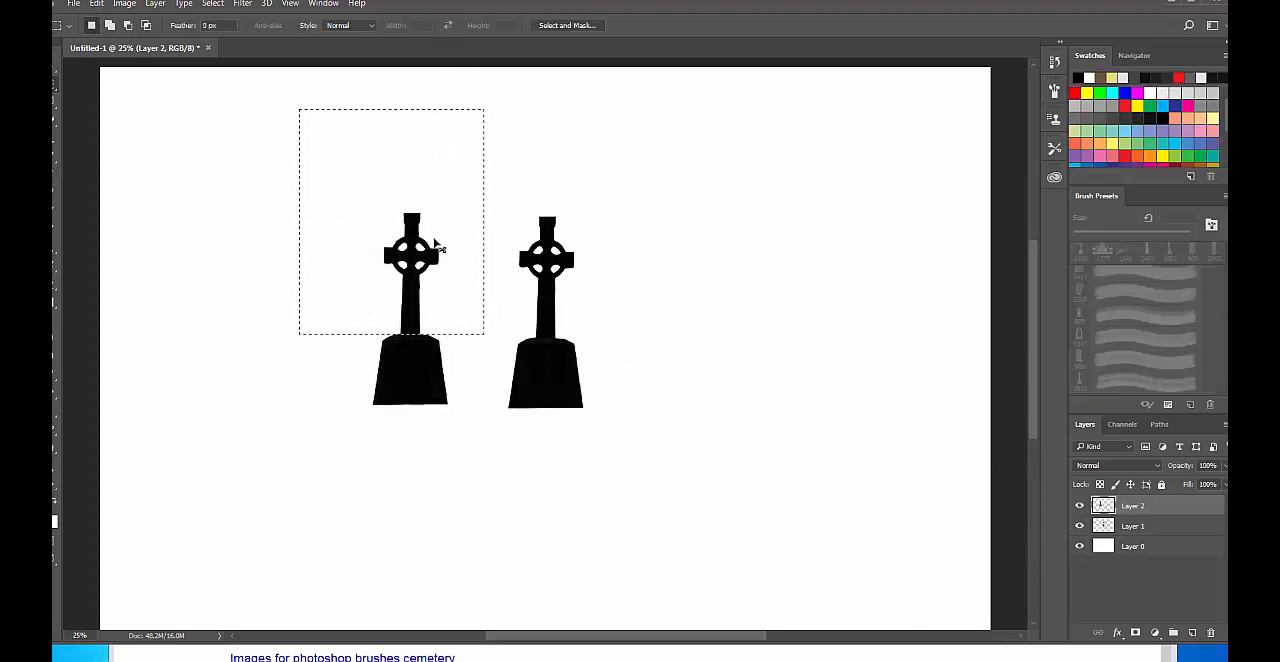
{"action": "key", "text": "ctrl+t"}
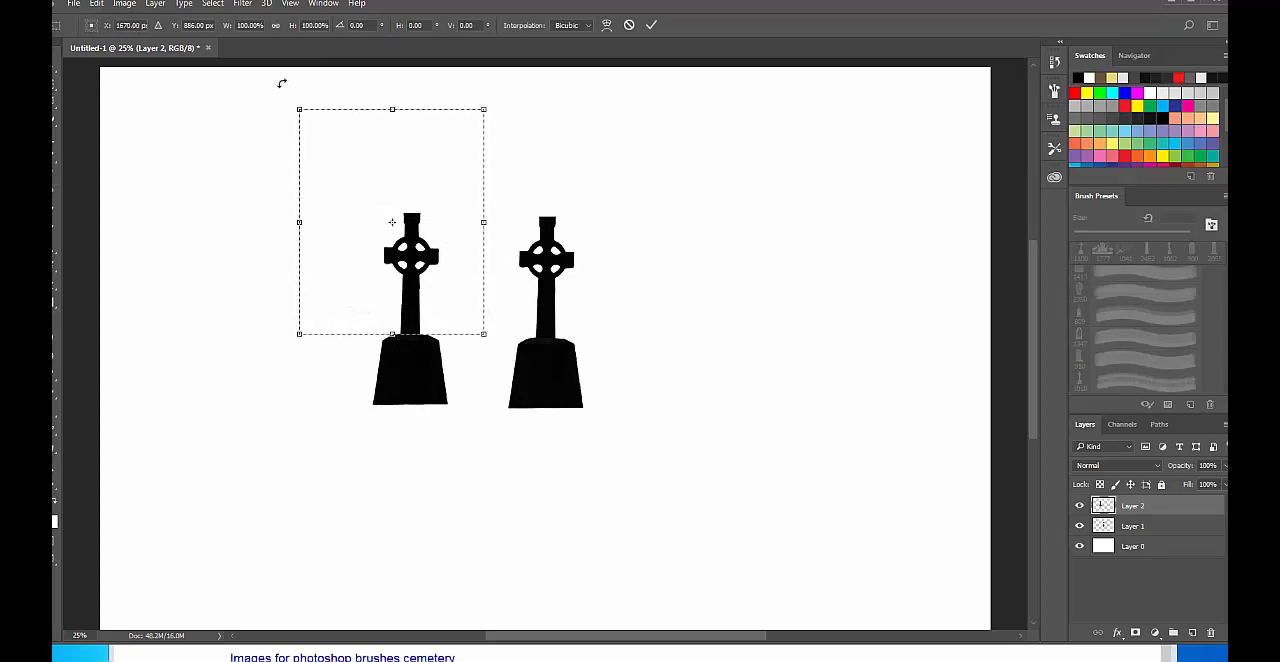
{"action": "left_click_drag", "start_coordinate": [285, 97], "coordinate": [263, 231]}
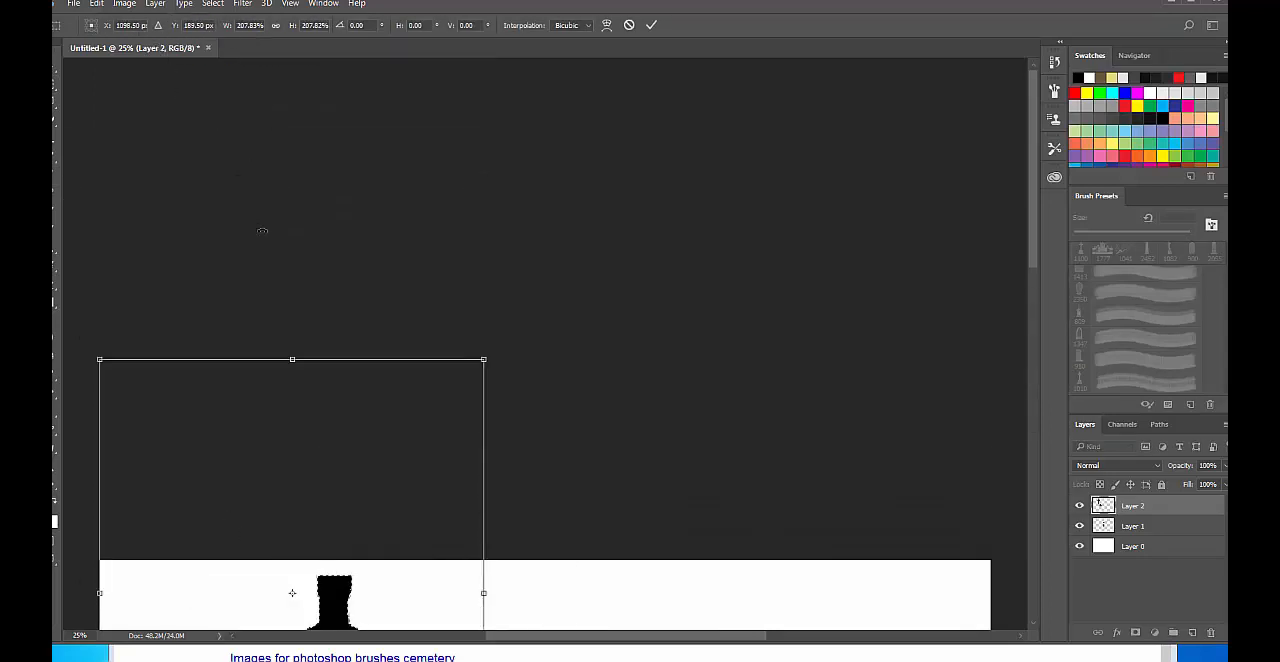
{"action": "left_click_drag", "start_coordinate": [765, 600], "coordinate": [844, 353]}
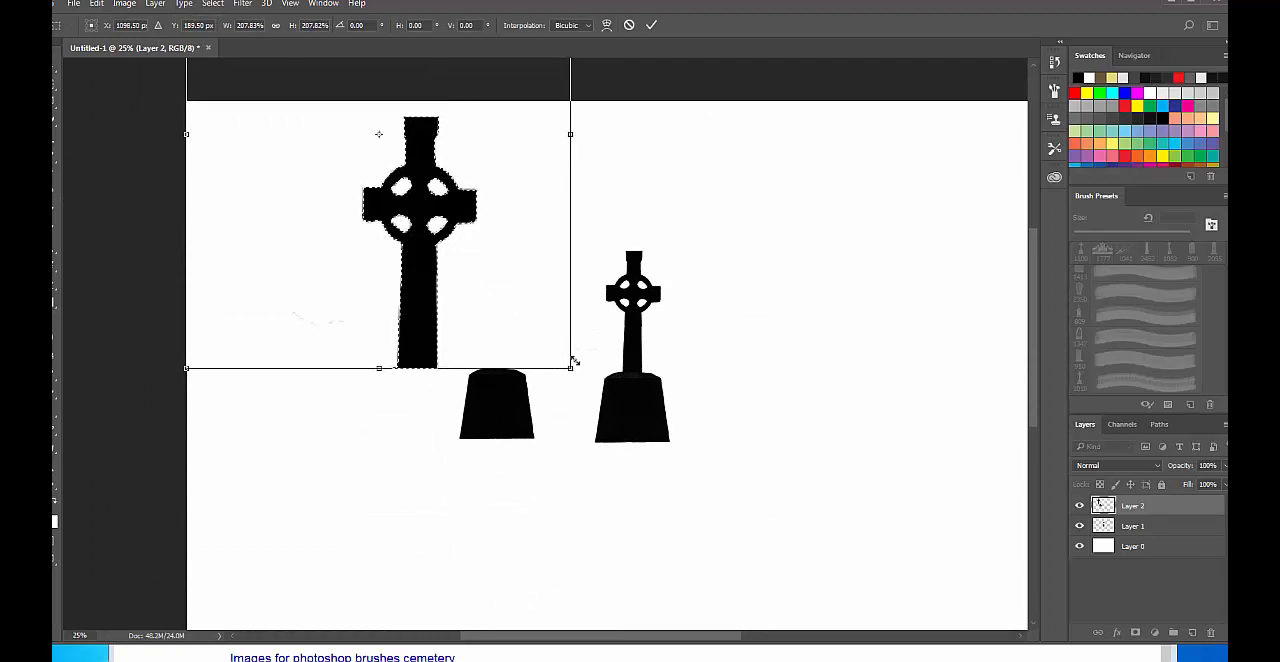
{"action": "left_click_drag", "start_coordinate": [449, 264], "coordinate": [401, 289]}
{"action": "key", "text": "Return"}
{"action": "key", "text": "v"}
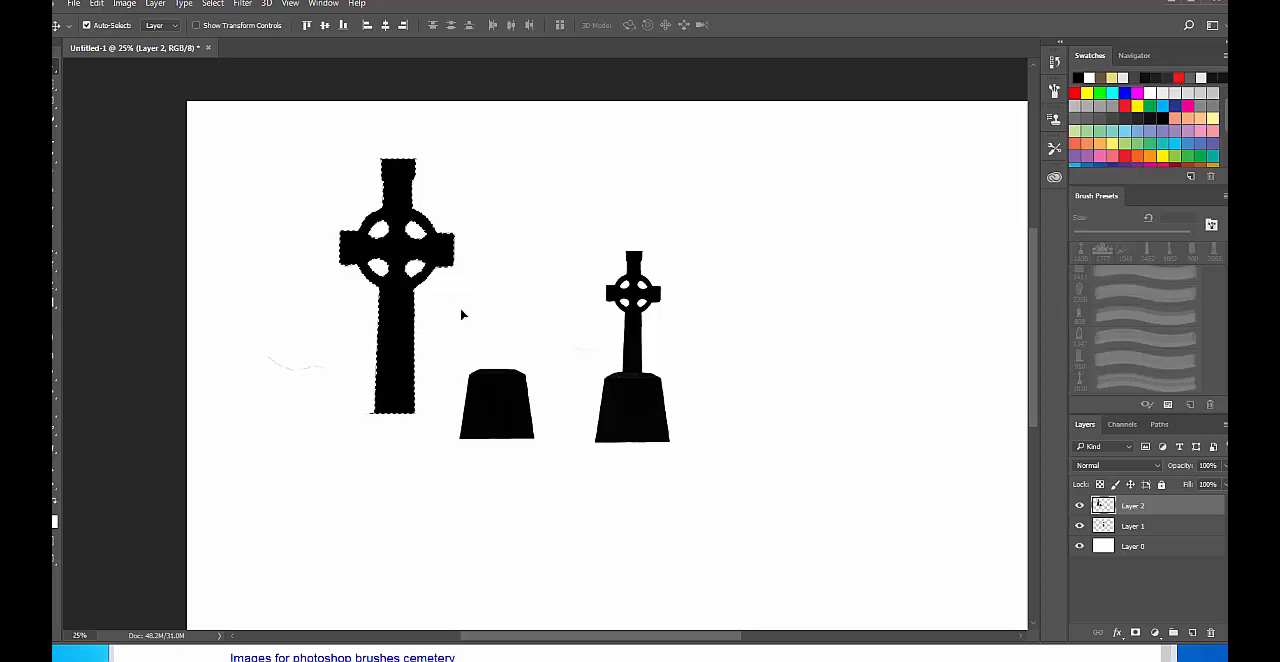
{"action": "key", "text": "ctrl+d"}
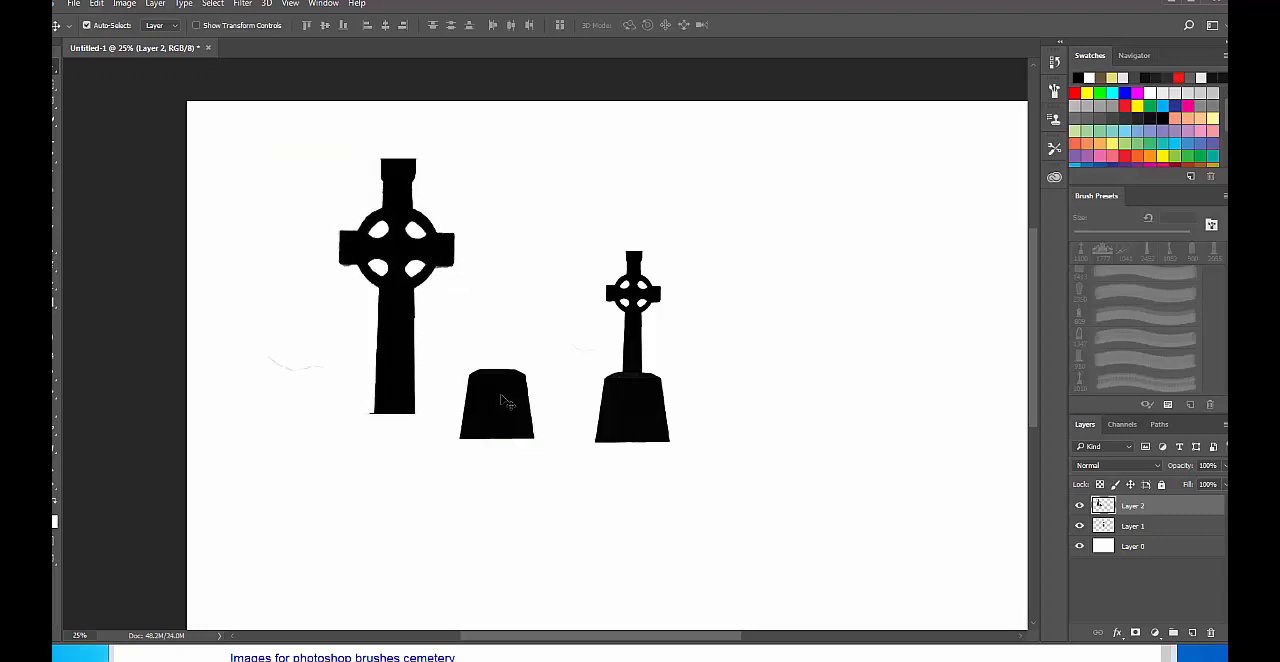
Select the detached base of the second cross and move it beneath the enlarged cross shaft.
{"action": "key", "text": "m"}
{"action": "right_click", "coordinate": [504, 395]}
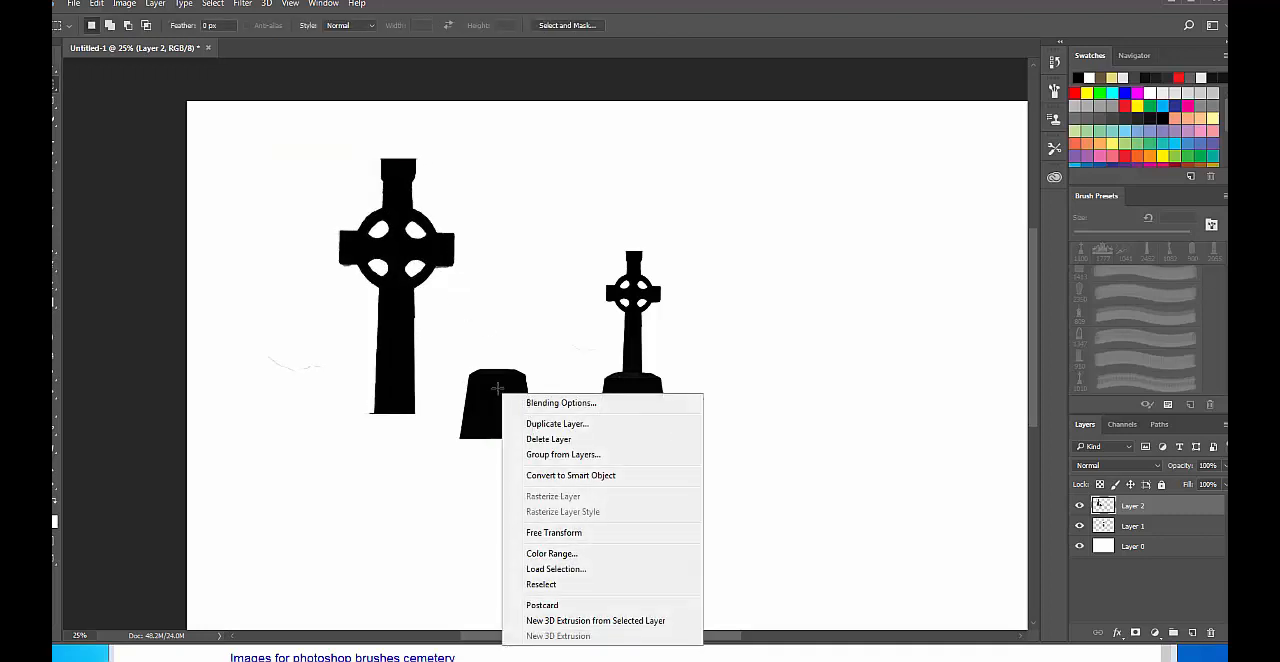
{"action": "key", "text": "Escape"}
{"action": "left_click_drag", "start_coordinate": [439, 322], "coordinate": [545, 463]}
{"action": "key", "text": "v"}
{"action": "left_click_drag", "start_coordinate": [514, 404], "coordinate": [517, 489]}
Duplicate the selected base onto a new layer and enlarge the copy as a wider pedestal under the large cross.
{"action": "key", "text": "ctrl+j"}
{"action": "key", "text": "ctrl+t"}
{"action": "left_click_drag", "start_coordinate": [466, 453], "coordinate": [450, 439]}
{"action": "key", "text": "Return"}
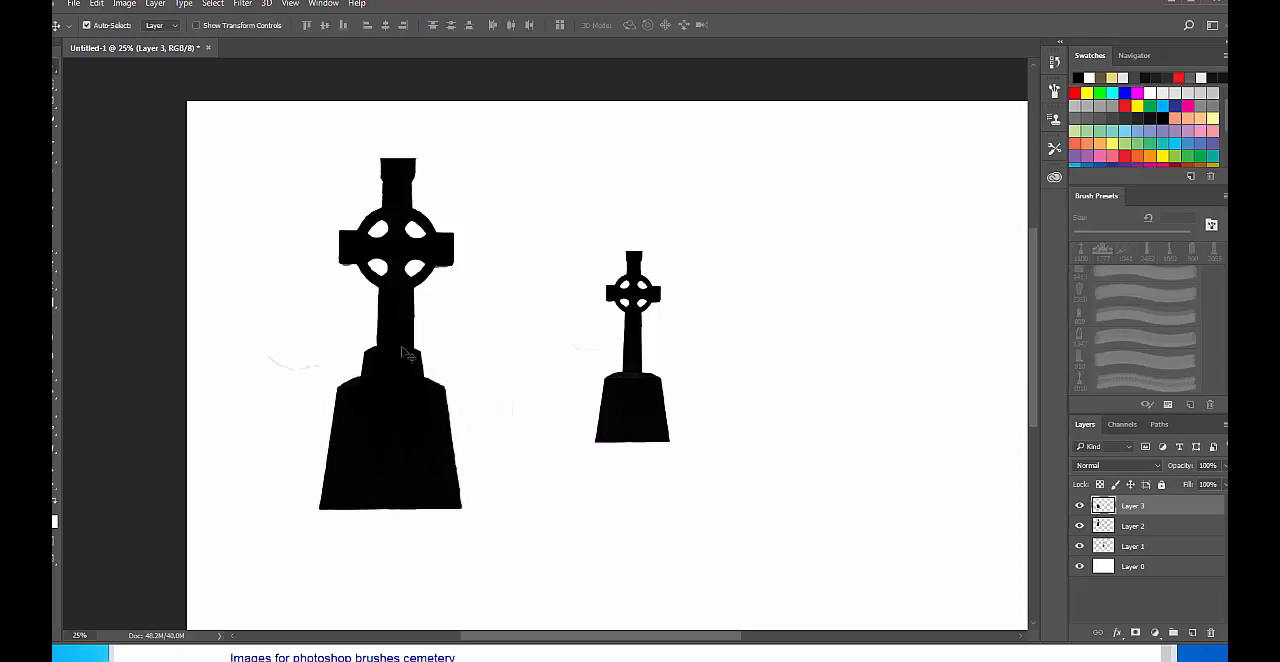
Marquee-select the tip of the large cross and merge Layer 2 and Layer 3 into one layer.
{"action": "key", "text": "m"}
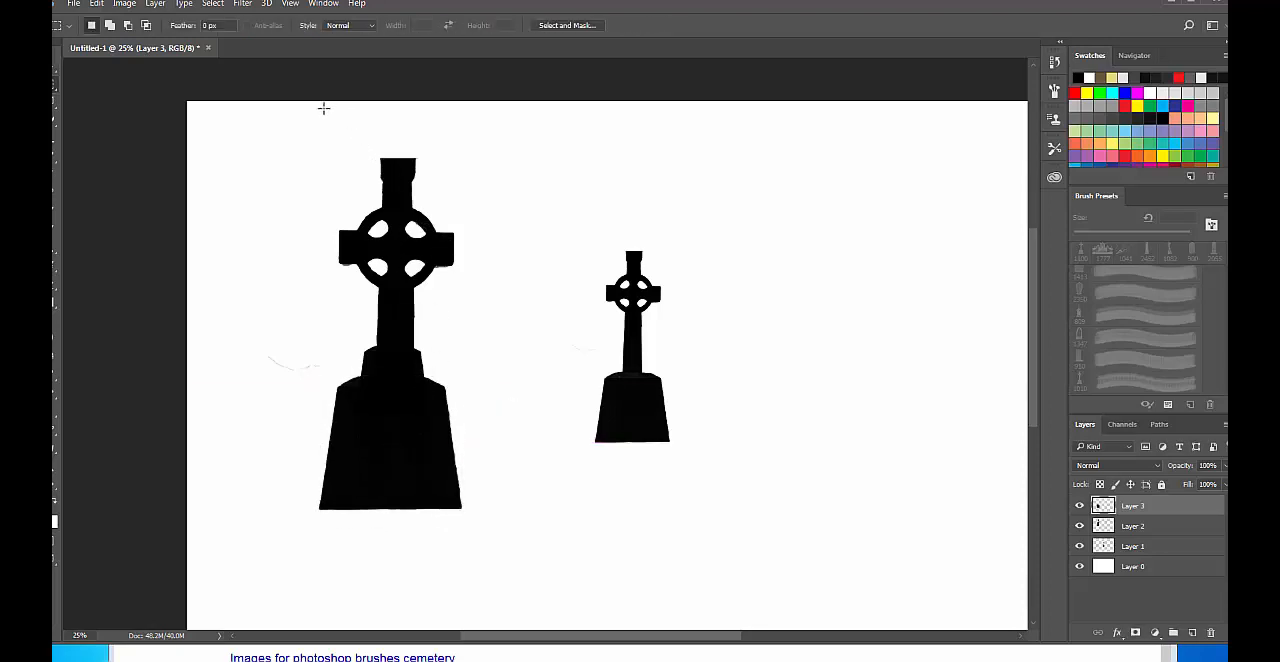
{"action": "left_click_drag", "start_coordinate": [330, 118], "coordinate": [475, 198]}
{"action": "key", "text": "ctrl+t"}
{"action": "left_click", "coordinate": [655, 248]}
{"action": "left_click", "coordinate": [1140, 526], "text": "shift"}
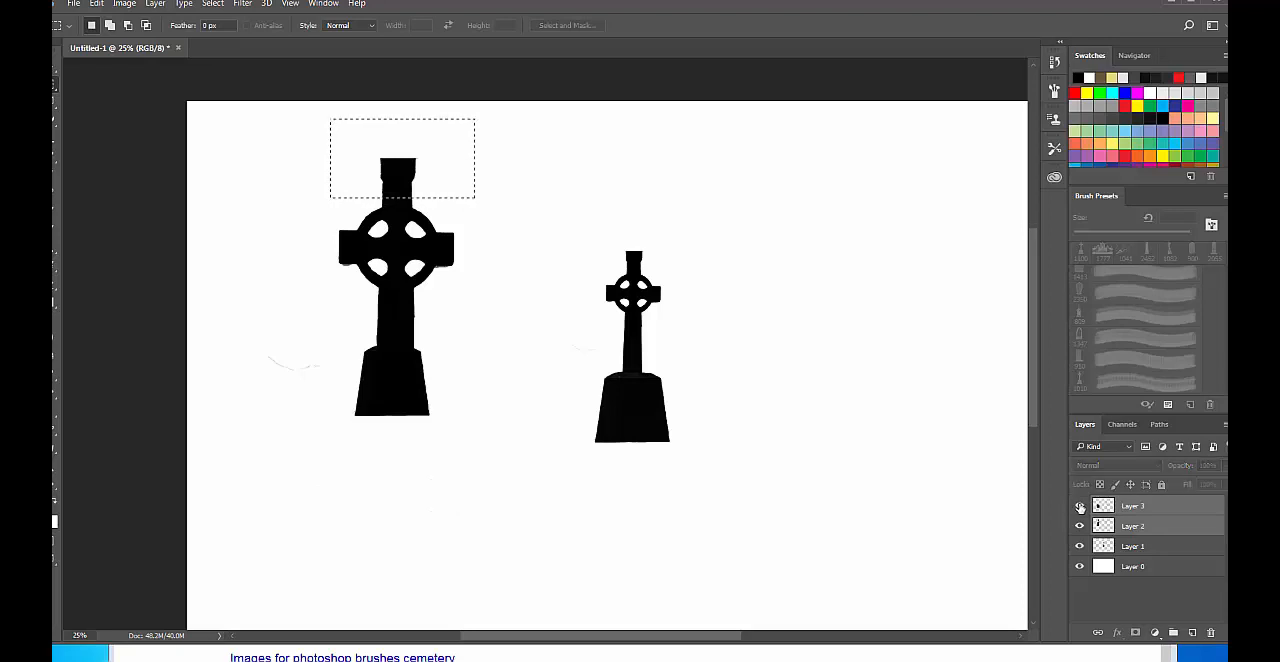
{"action": "key", "text": "ctrl+e"}
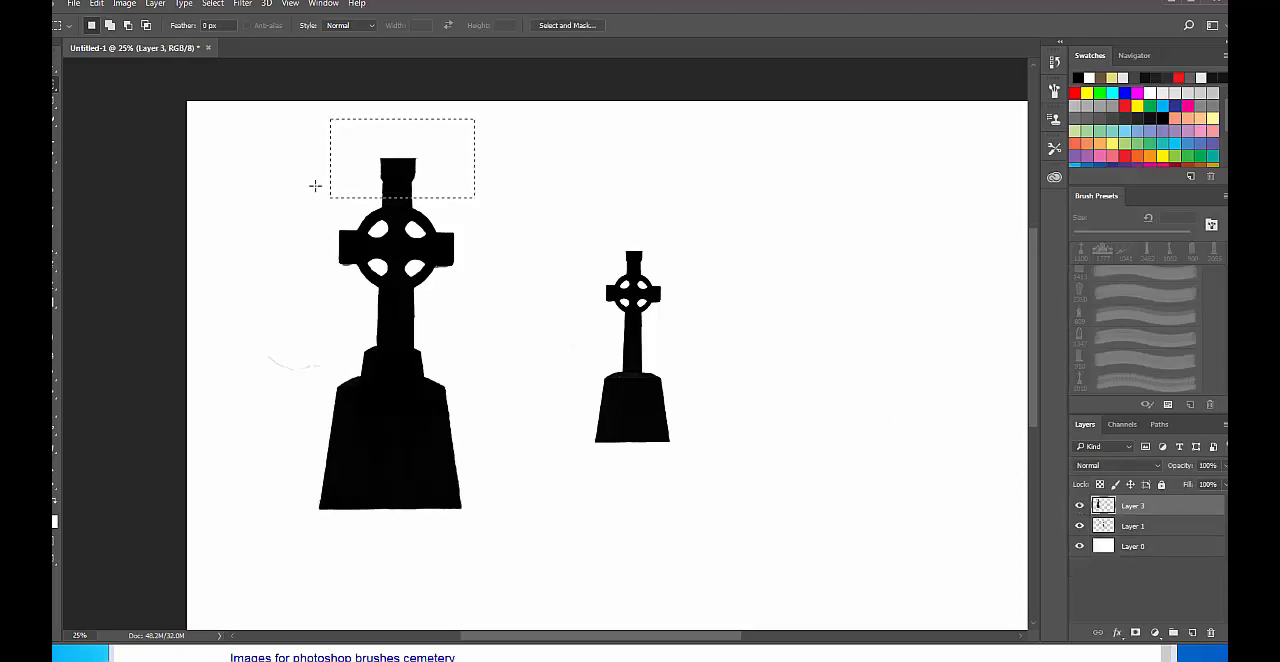
Try squashing the large cross's tip to about 42% height and 108% width, and undo the transform.
{"action": "key", "text": "ctrl+t"}
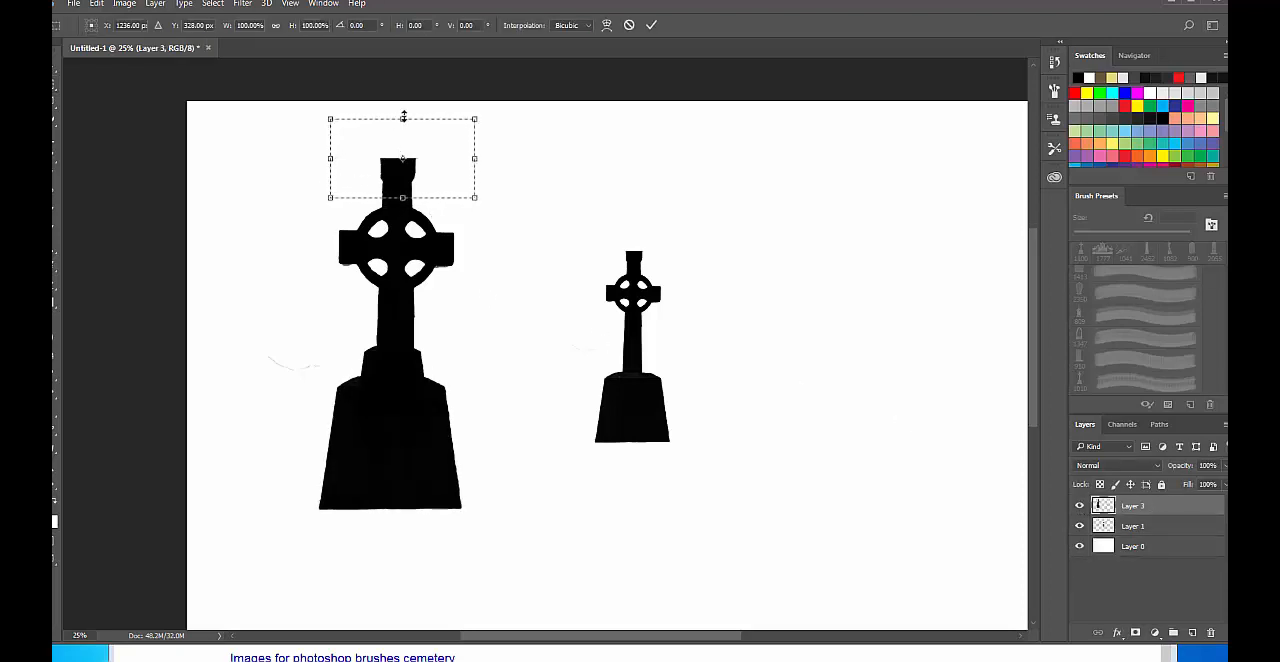
{"action": "left_click_drag", "start_coordinate": [403, 117], "coordinate": [318, 181]}
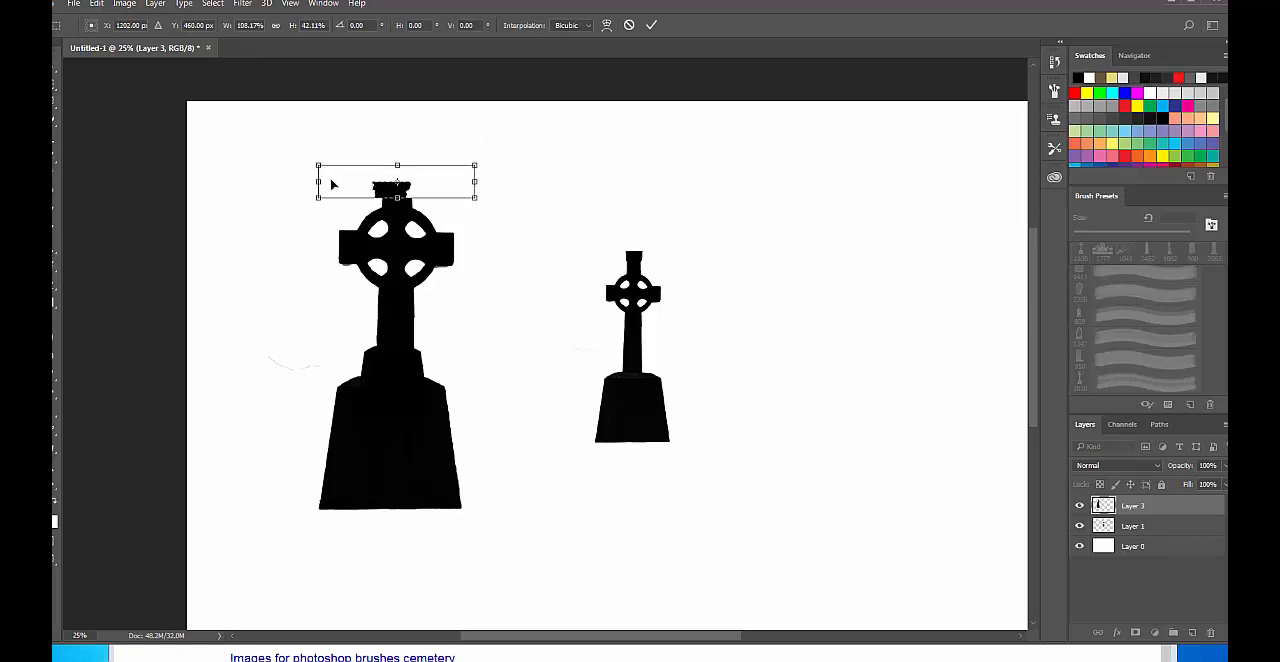
{"action": "key", "text": "Return"}
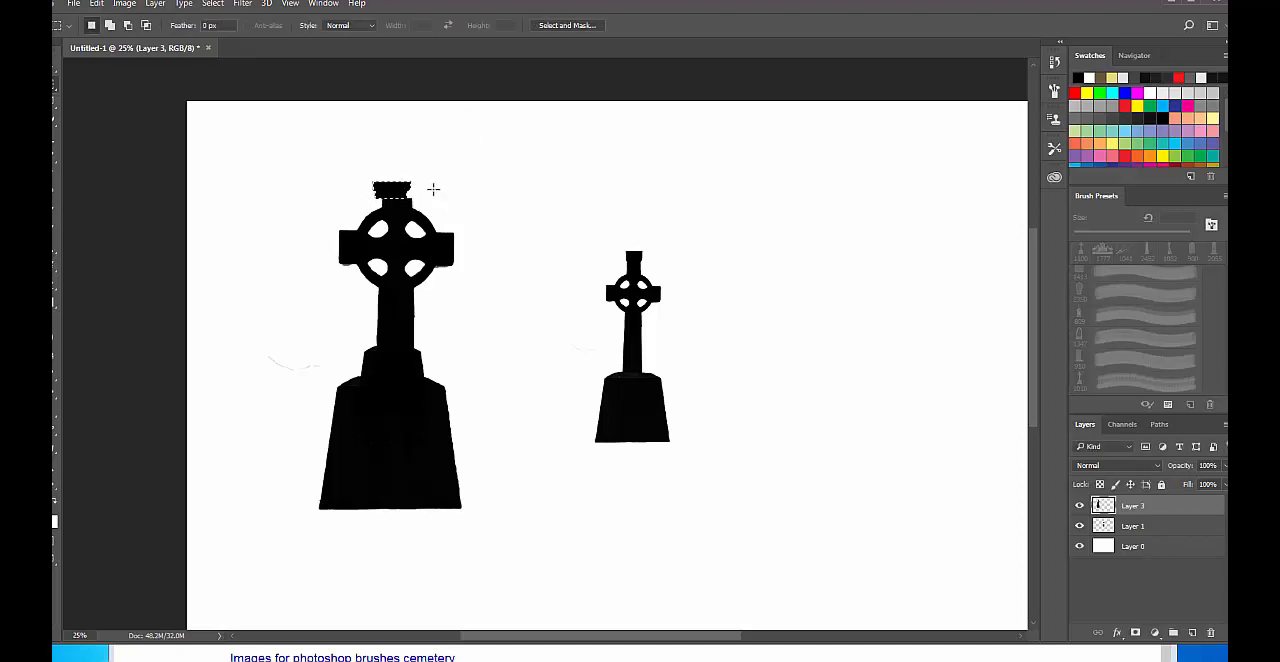
{"action": "key", "text": "ctrl+z"}
Squash the selected tip of the large cross downward to shorten it and deselect.
{"action": "key", "text": "ctrl+t"}
{"action": "left_click_drag", "start_coordinate": [402, 119], "coordinate": [409, 163]}
{"action": "key", "text": "Return"}
{"action": "key", "text": "ctrl+d"}
Select the large cross's shortened tip and stretch it wider.
{"action": "left_click_drag", "start_coordinate": [339, 158], "coordinate": [493, 182]}
{"action": "key", "text": "ctrl+t"}
{"action": "left_click_drag", "start_coordinate": [343, 182], "coordinate": [304, 193]}
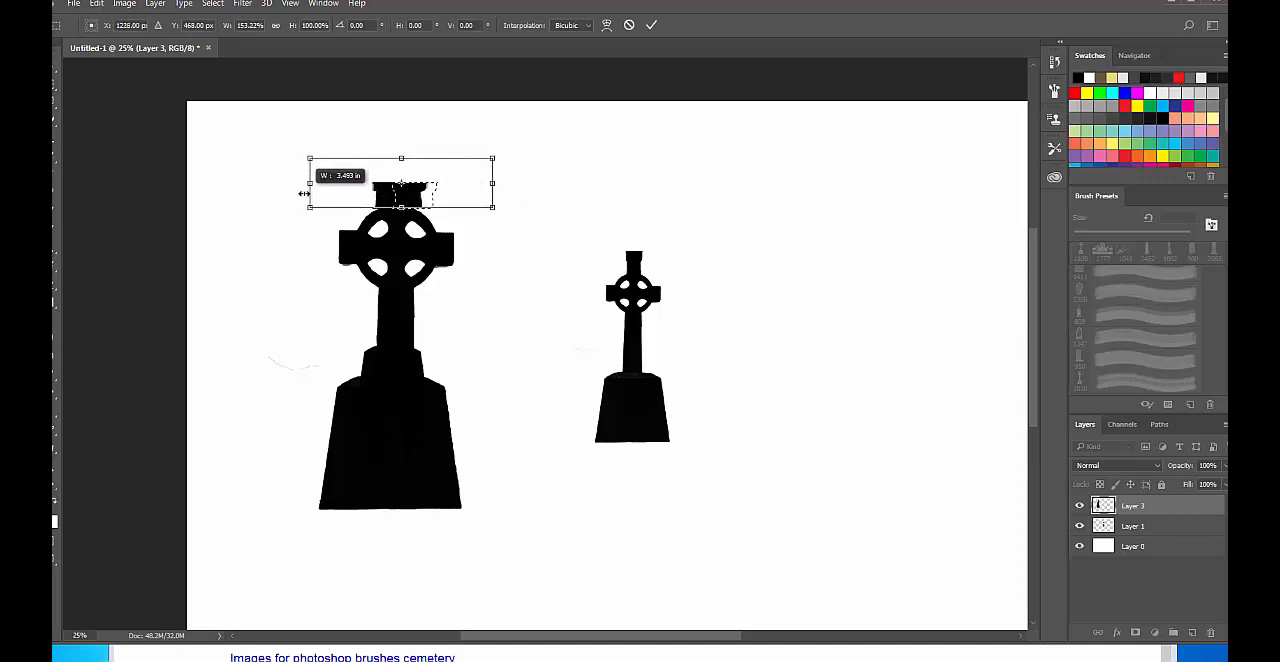
{"action": "key", "text": "Escape"}
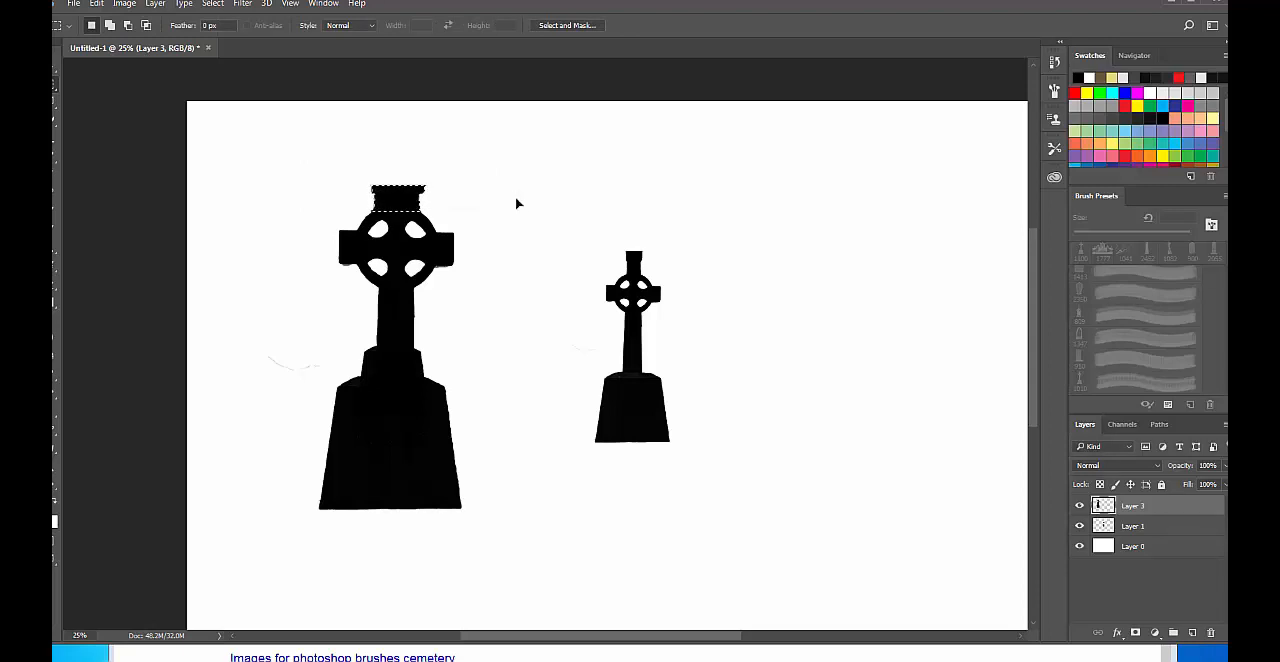
Select the end of the large cross's right arm and narrow it to about 65% width while adjusting its height.
{"action": "left_click_drag", "start_coordinate": [482, 190], "coordinate": [435, 304]}
{"action": "key", "text": "ctrl+t"}
{"action": "left_click_drag", "start_coordinate": [480, 247], "coordinate": [466, 247]}
{"action": "left_click_drag", "start_coordinate": [449, 189], "coordinate": [449, 176]}
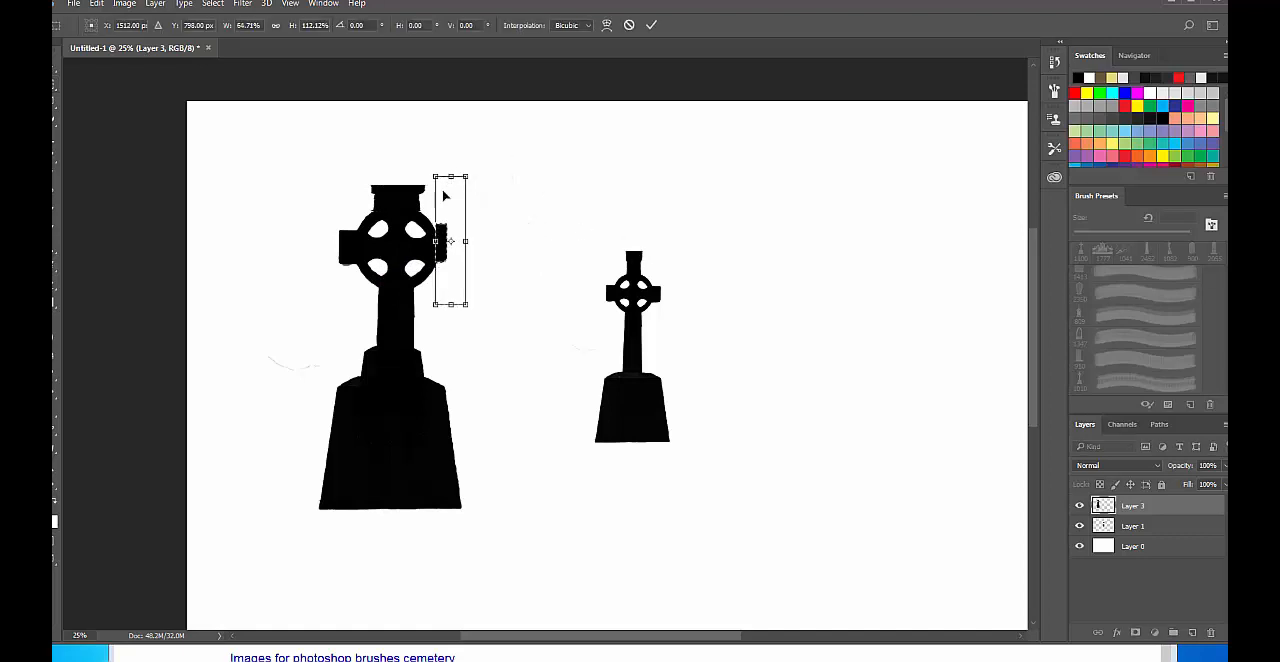
{"action": "left_click_drag", "start_coordinate": [447, 307], "coordinate": [450, 310]}
{"action": "key", "text": "Return"}
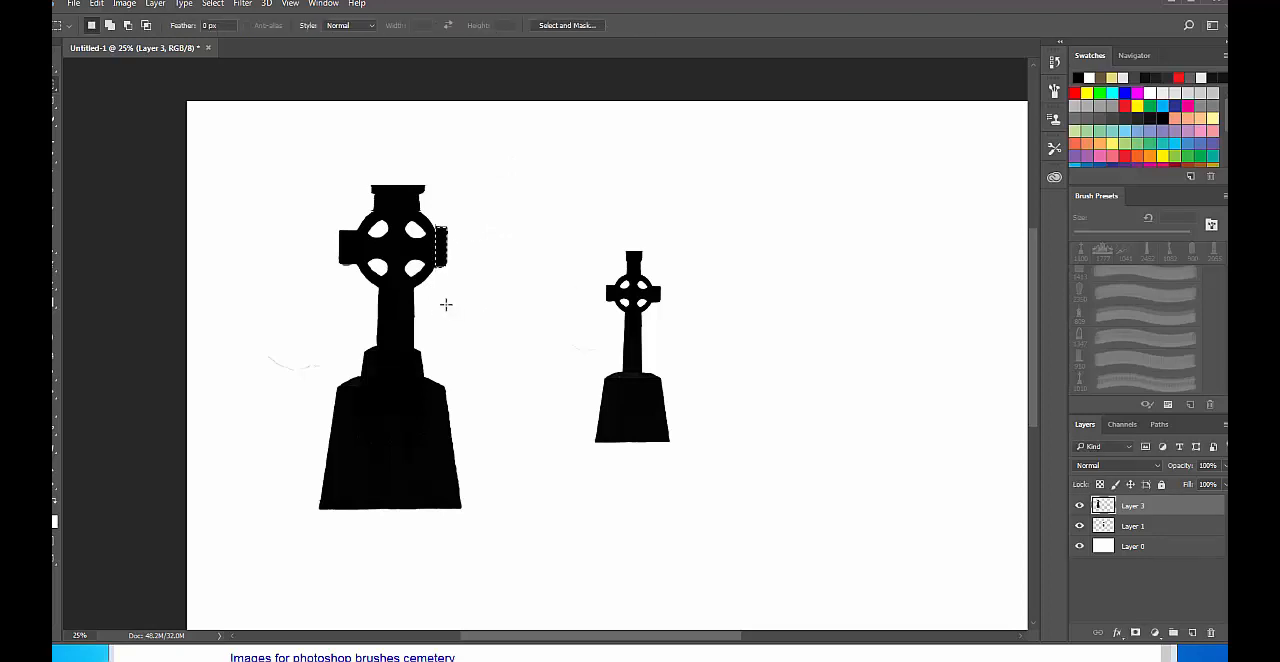
Add an empty layer above the large cross's layer and make it the active layer.
{"action": "key", "text": "ctrl+shift+alt+n"}
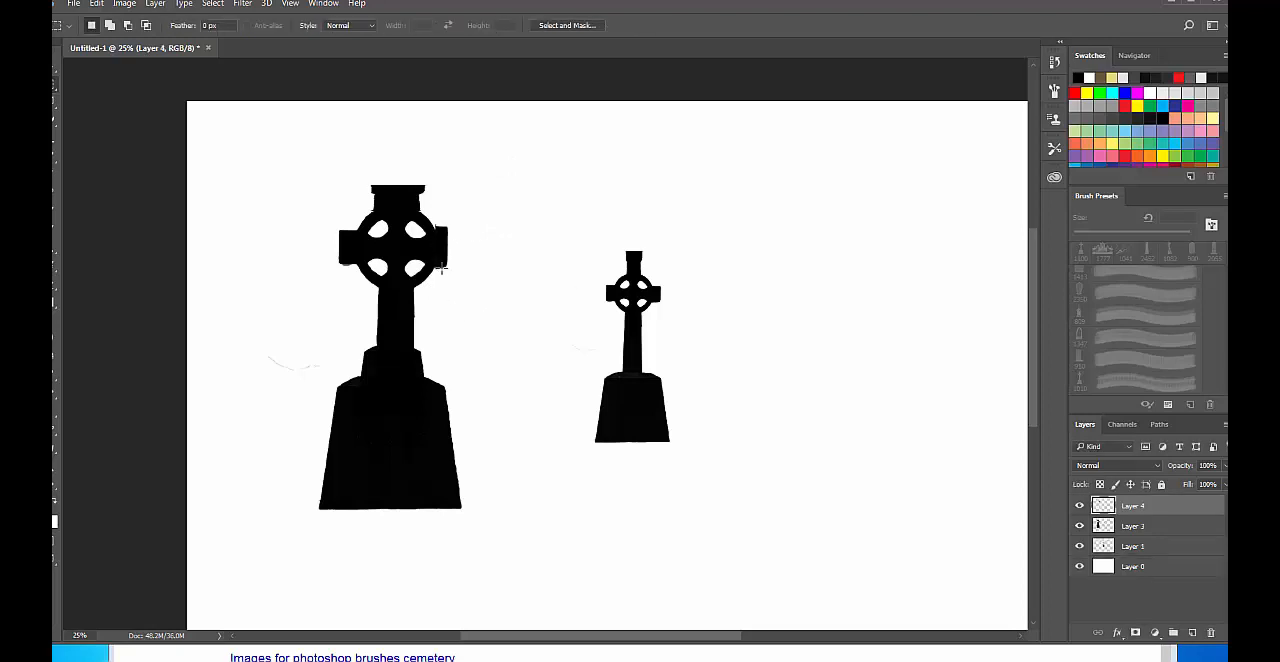
{"action": "key", "text": "v"}
{"action": "left_click_drag", "start_coordinate": [471, 263], "coordinate": [498, 260]}
{"action": "left_click", "coordinate": [501, 263]}
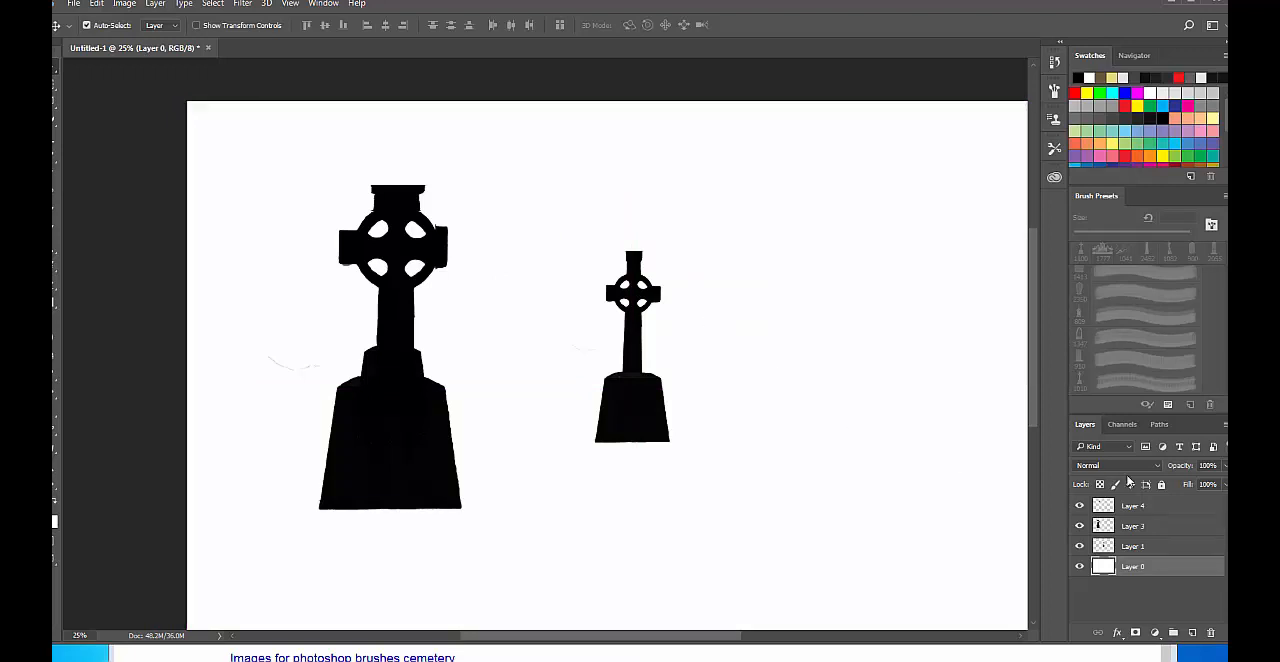
{"action": "left_click", "coordinate": [1156, 505]}
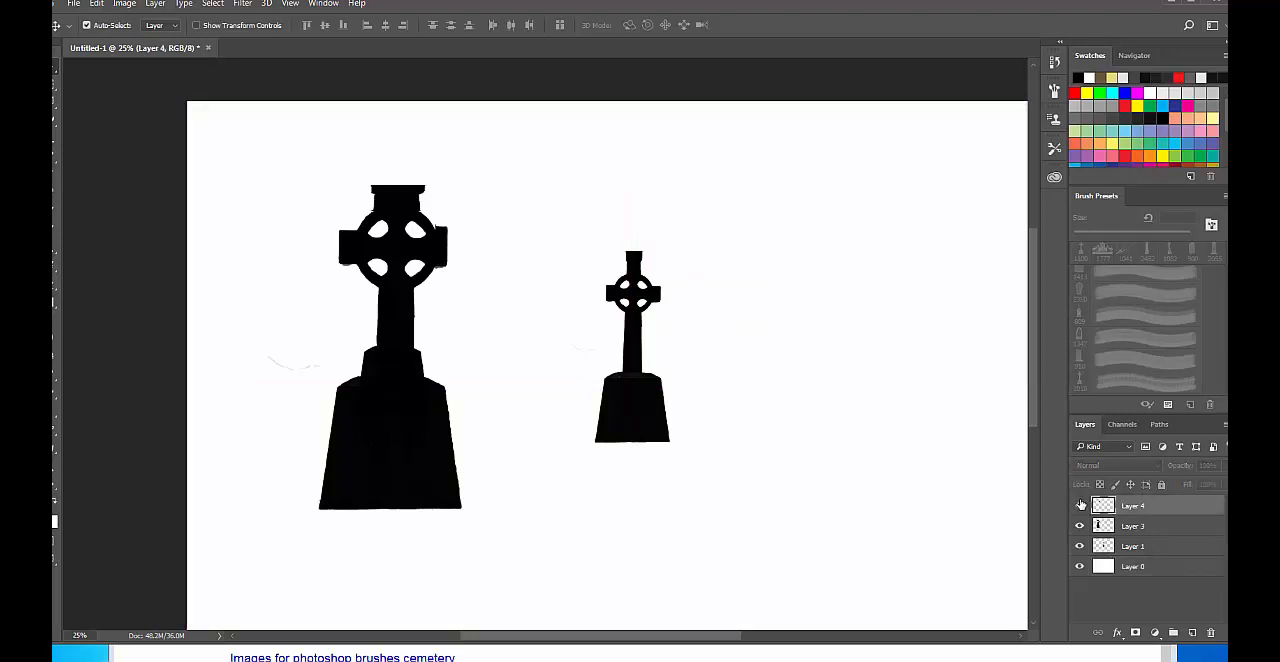
Try moving the white background layer behind the crosses and undo the shifts.
{"action": "left_click_drag", "start_coordinate": [550, 280], "coordinate": [608, 283]}
{"action": "key", "text": "ctrl+z"}
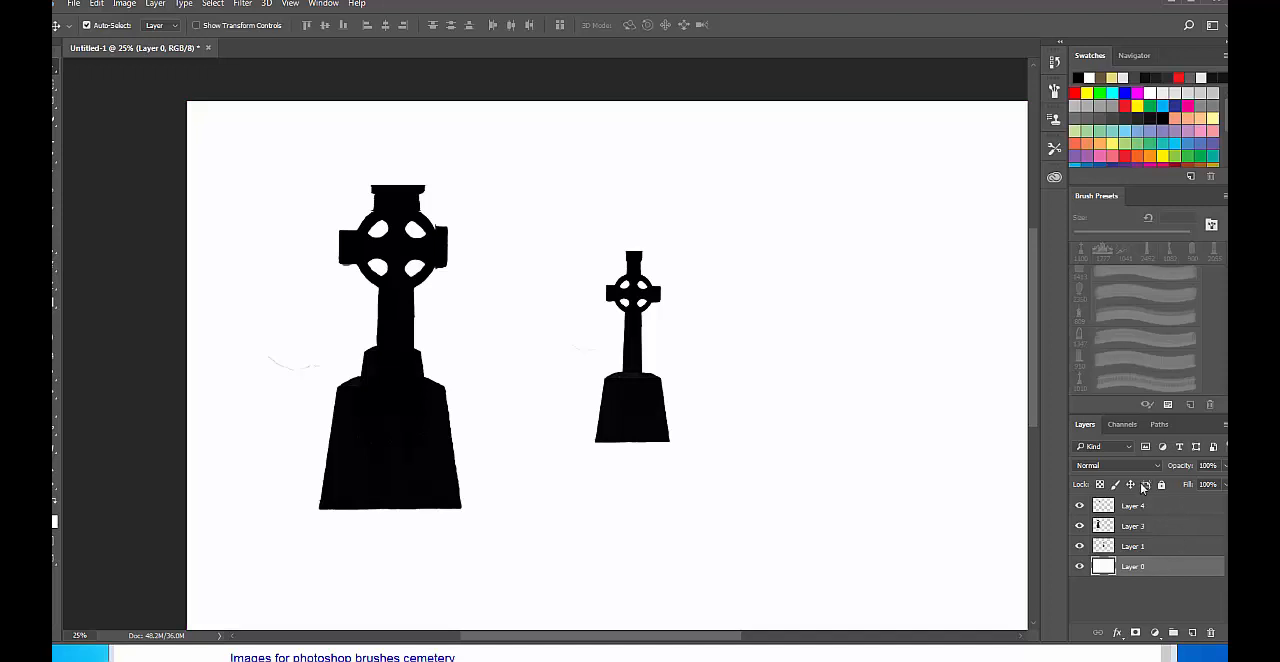
{"action": "left_click_drag", "start_coordinate": [683, 362], "coordinate": [749, 368]}
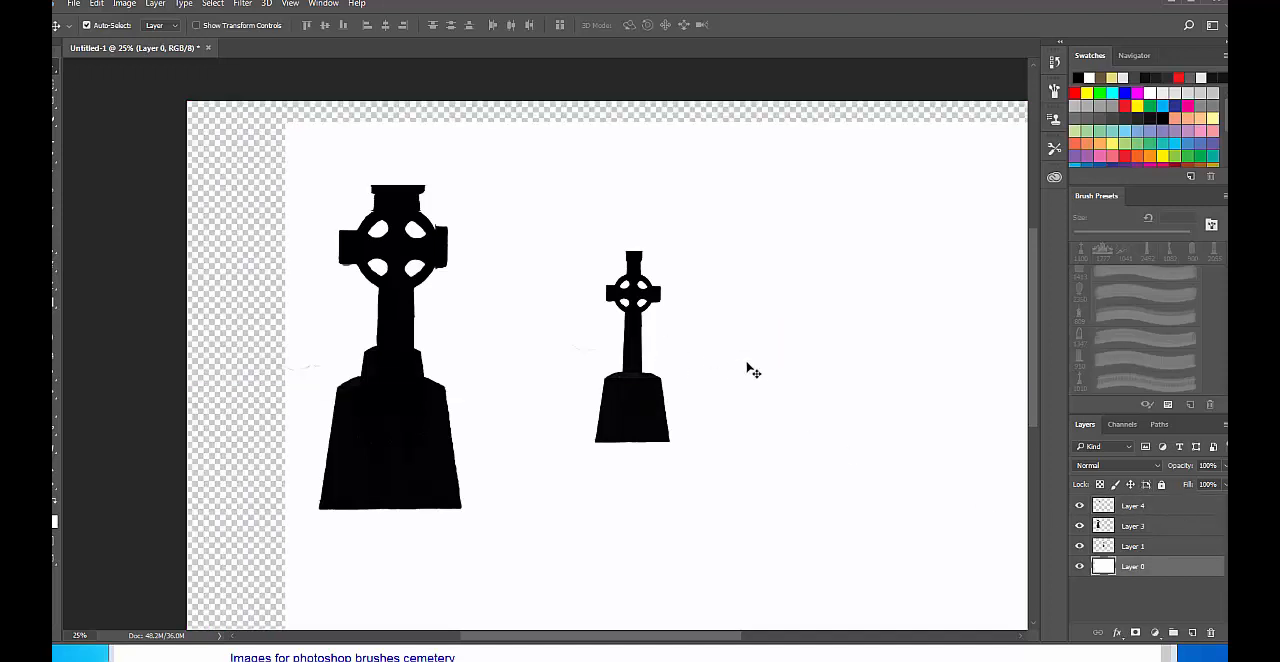
{"action": "key", "text": "ctrl+z"}
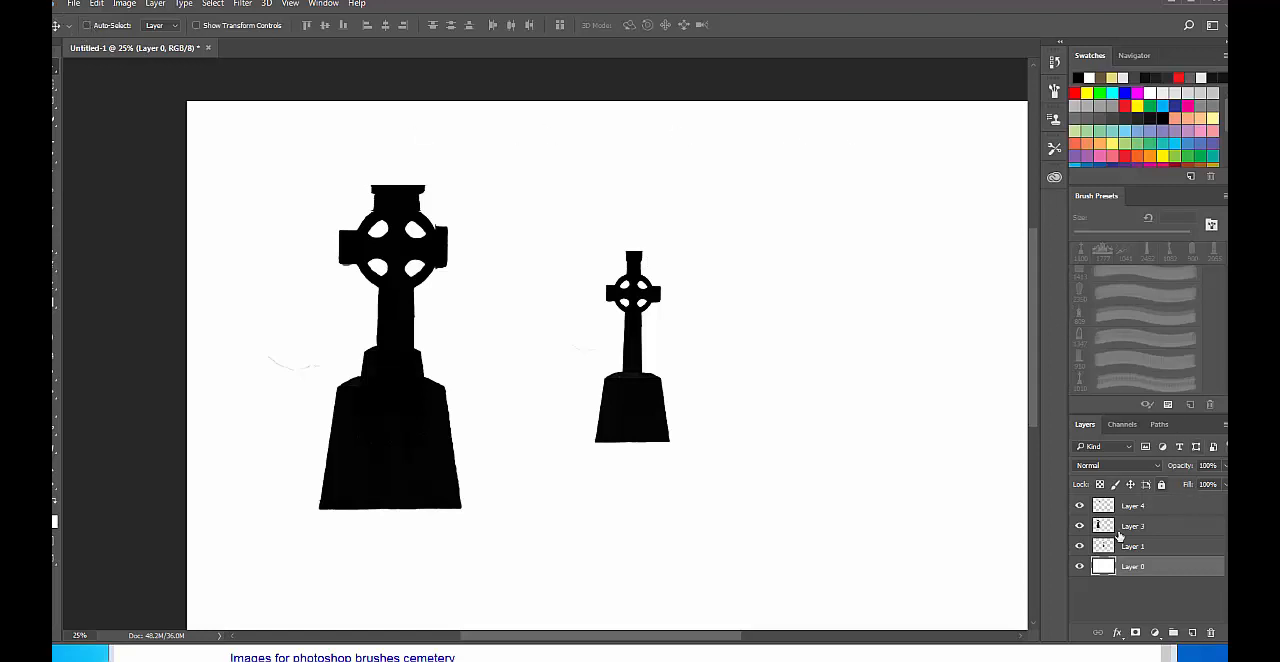
Make the layer above the large cross's layer active and add a small vertical black bar beside the cross's right arm.
{"action": "left_click", "coordinate": [1177, 525]}
{"action": "left_click", "coordinate": [1163, 510]}
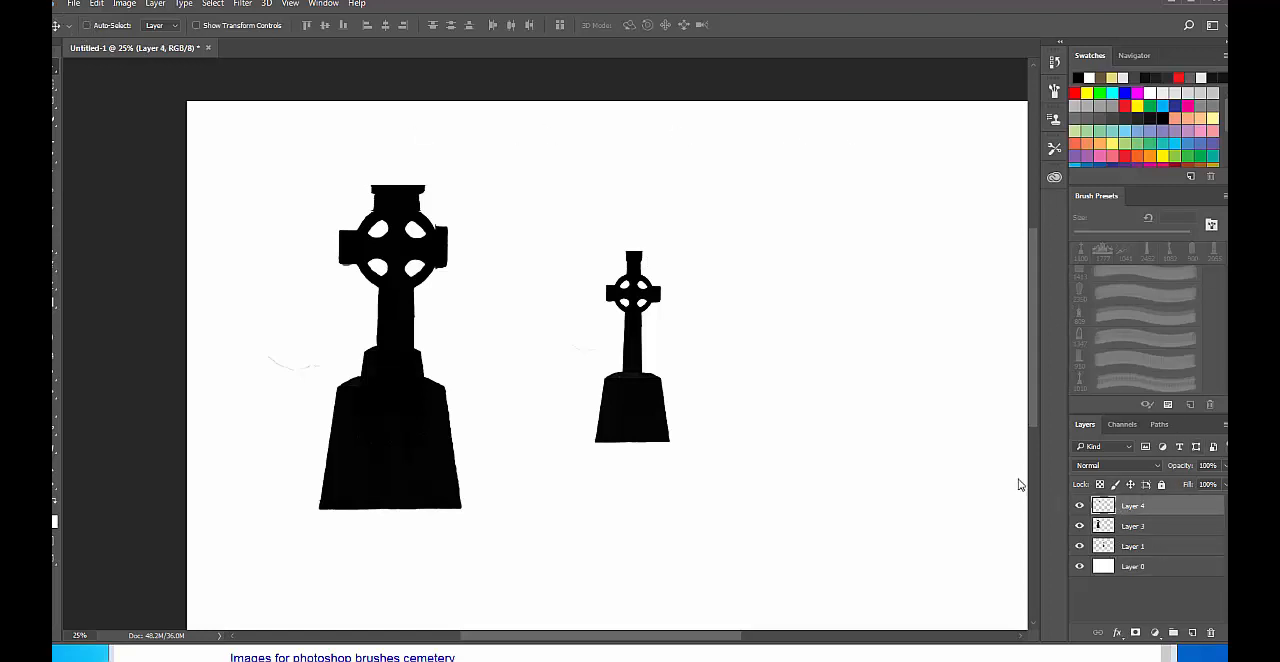
{"action": "mouse_move", "coordinate": [491, 335]}
{"action": "left_mouse_down"}
{"action": "mouse_move", "coordinate": [546, 374]}
{"action": "mouse_move", "coordinate": [506, 314]}
{"action": "mouse_move", "coordinate": [495, 326]}
{"action": "mouse_move", "coordinate": [519, 328]}
{"action": "left_mouse_up"}
{"action": "key", "text": "b"}
{"action": "left_click", "coordinate": [457, 212]}
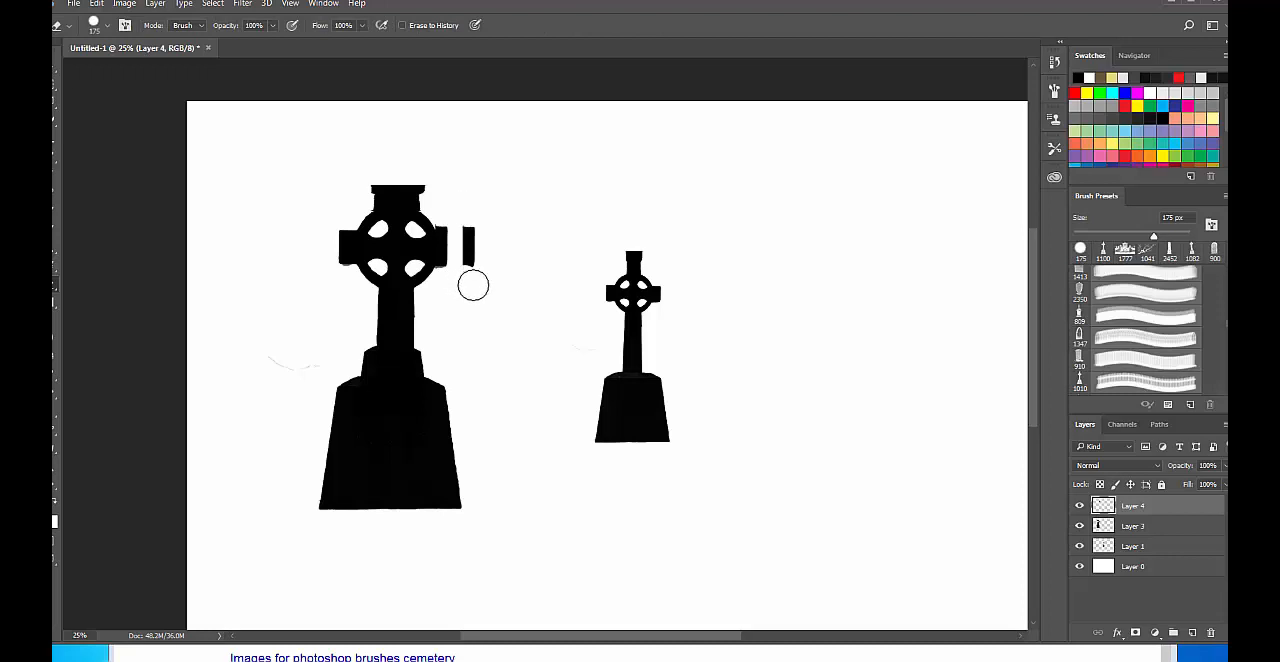
Scale the small black bar up slightly and move it onto the end of the large cross's right arm as a cap.
{"action": "key", "text": "ctrl+t"}
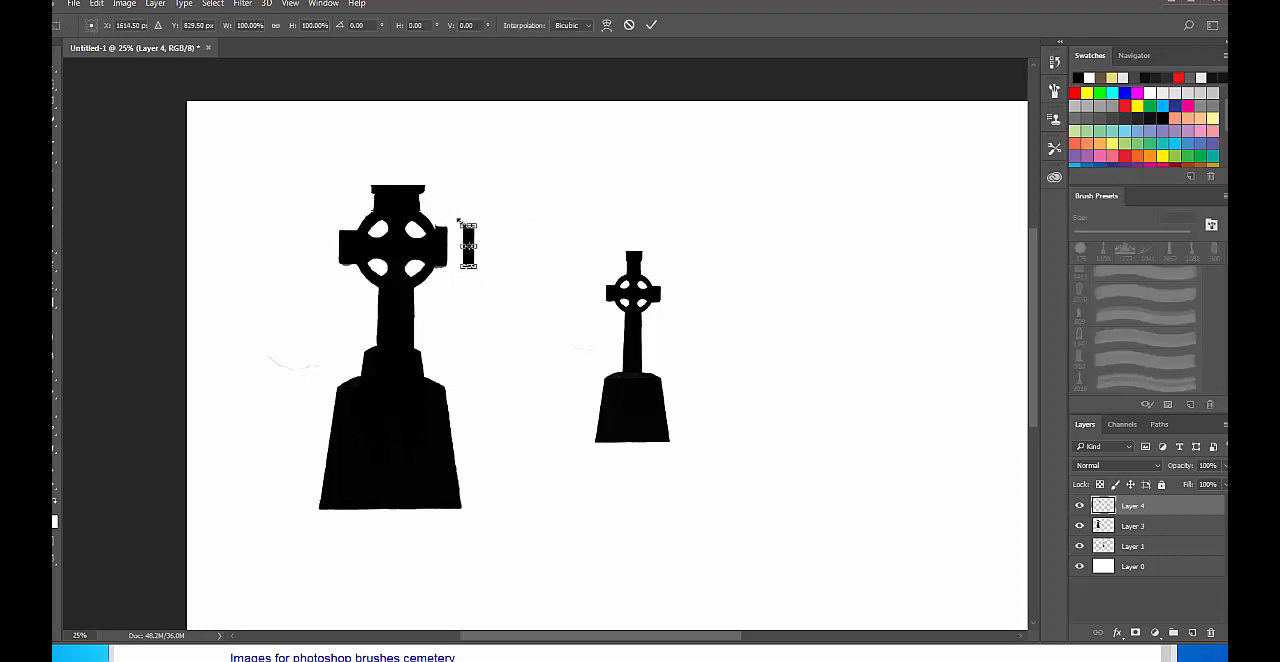
{"action": "mouse_move", "coordinate": [459, 221]}
{"action": "left_mouse_down"}
{"action": "mouse_move", "coordinate": [450, 212]}
{"action": "mouse_move", "coordinate": [477, 240]}
{"action": "mouse_move", "coordinate": [464, 240]}
{"action": "left_mouse_up"}
{"action": "key", "text": "Return"}
{"action": "key", "text": "v"}
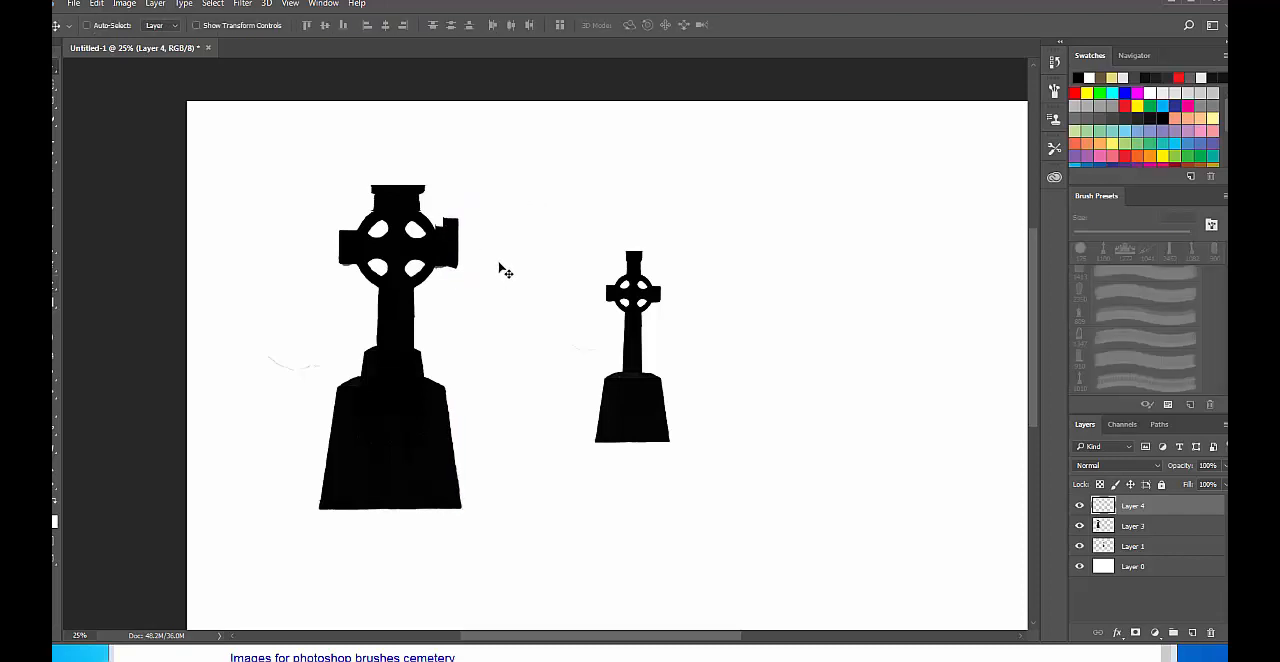
Make the large cross's own layer active and trim its right arm beside the cap with a 90 px eraser.
{"action": "right_click", "coordinate": [425, 255]}
{"action": "left_click", "coordinate": [455, 274]}
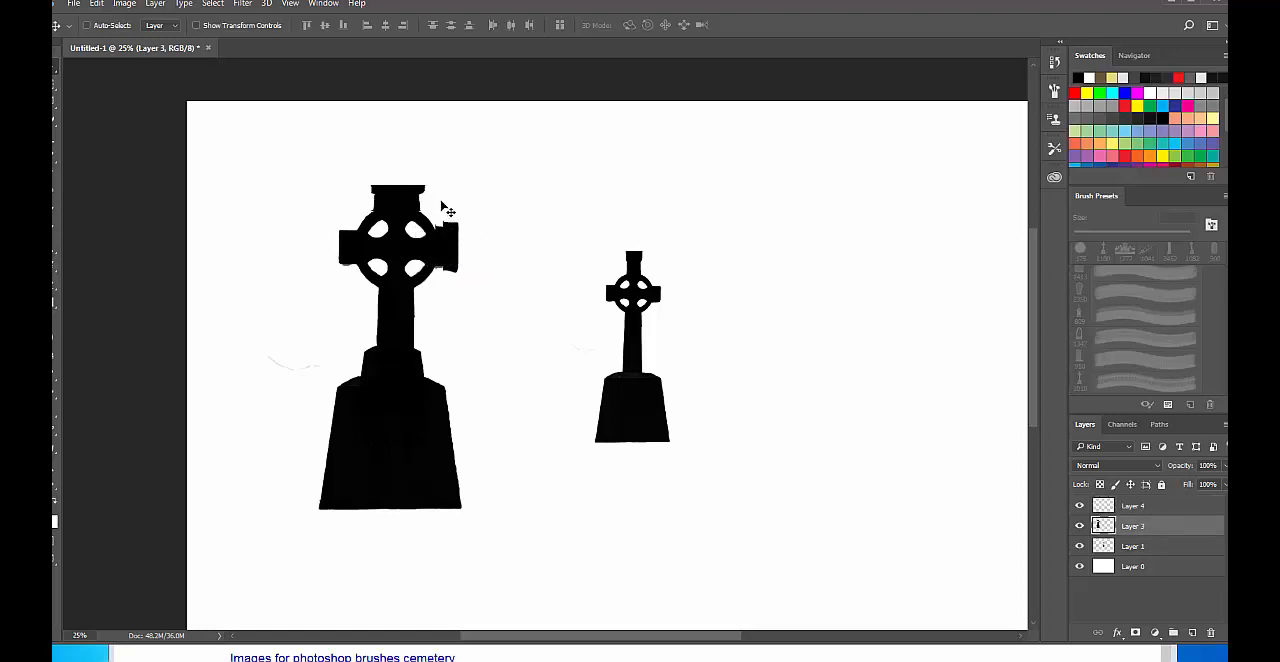
{"action": "key", "text": "e"}
{"action": "key", "text": "bracketleft"}
{"action": "key", "text": "bracketleft"}
{"action": "key", "text": "bracketleft"}
{"action": "key", "text": "bracketleft"}
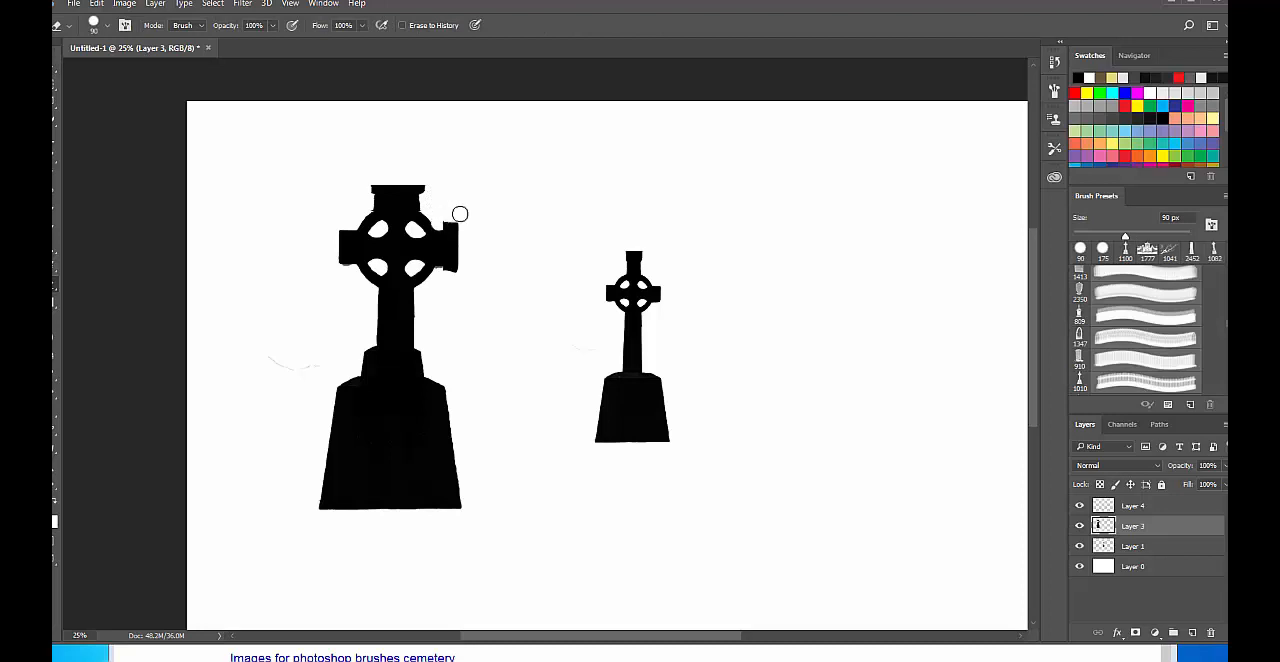
Duplicate the arm cap's layer, move the copy onto the end of the large cross's left arm and transform it to fit.
{"action": "left_click", "coordinate": [1155, 510]}
{"action": "right_click", "coordinate": [1156, 512]}
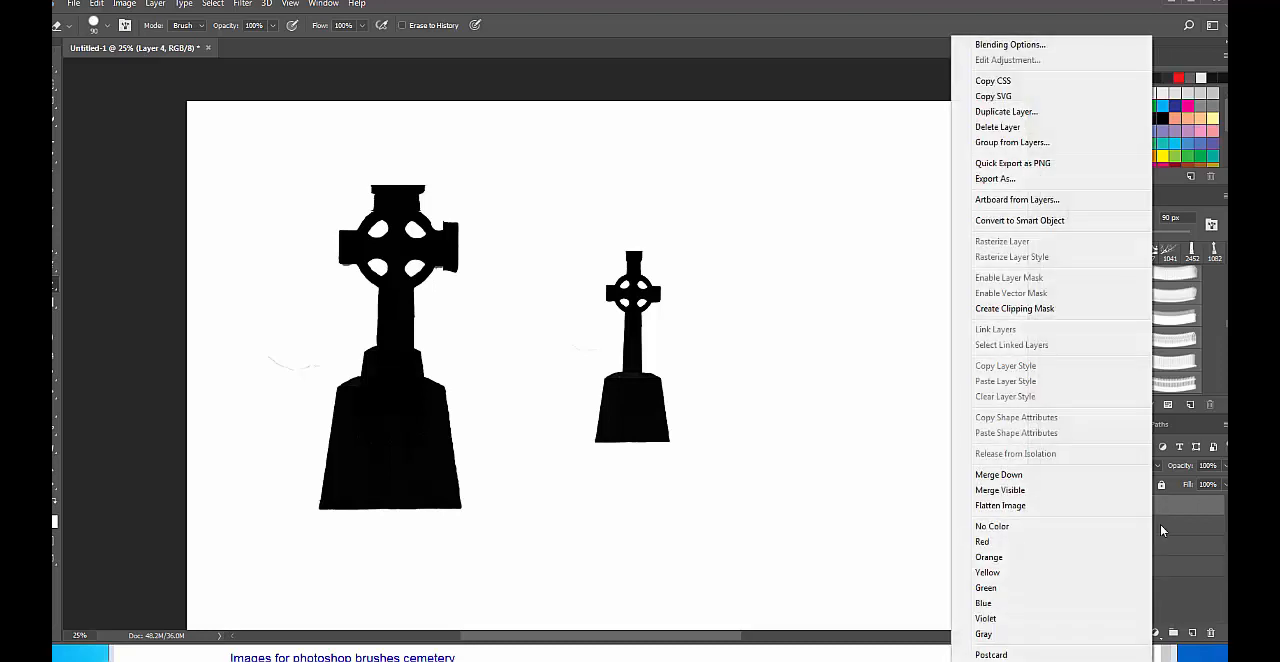
{"action": "left_click", "coordinate": [1006, 111]}
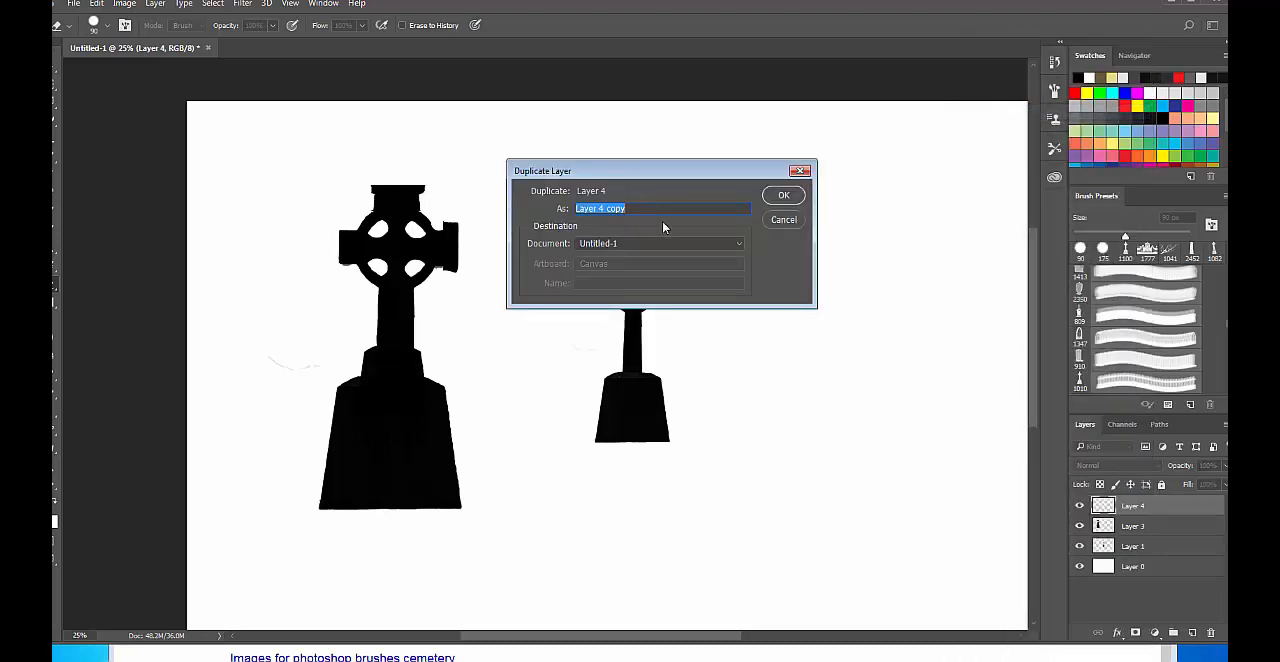
{"action": "left_click", "coordinate": [785, 195]}
{"action": "key", "text": "v"}
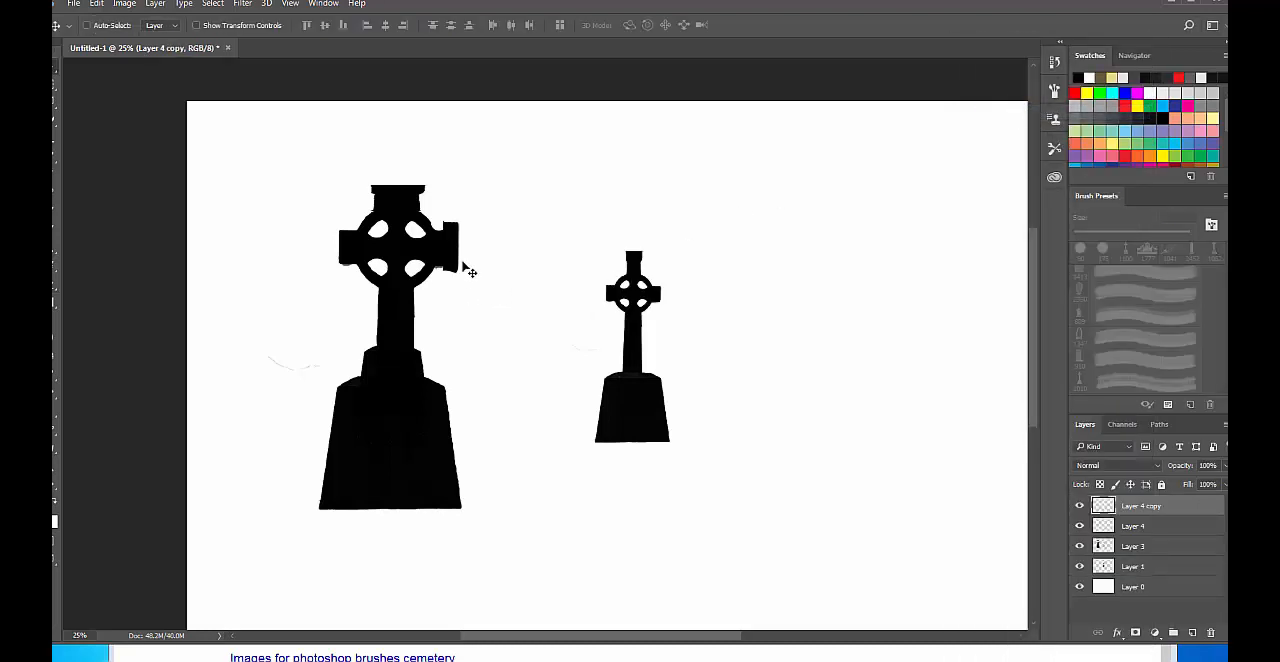
{"action": "left_click_drag", "start_coordinate": [466, 266], "coordinate": [360, 266]}
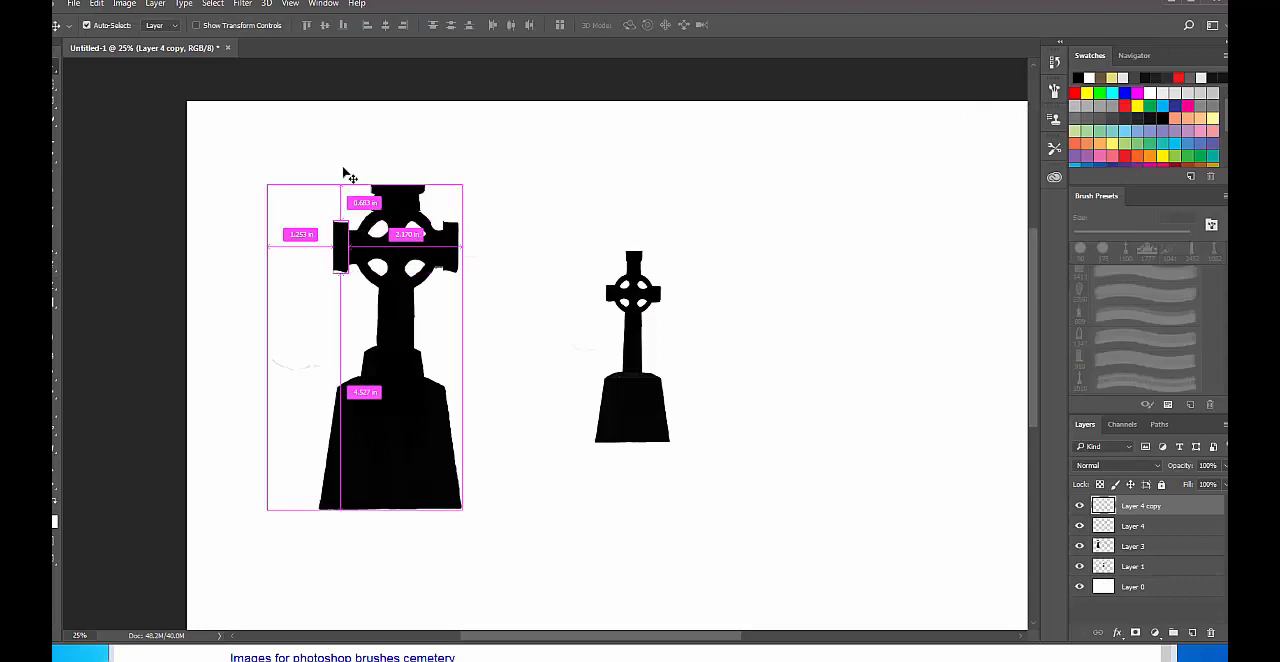
{"action": "key", "text": "ctrl+t"}
{"action": "key", "text": "Return"}
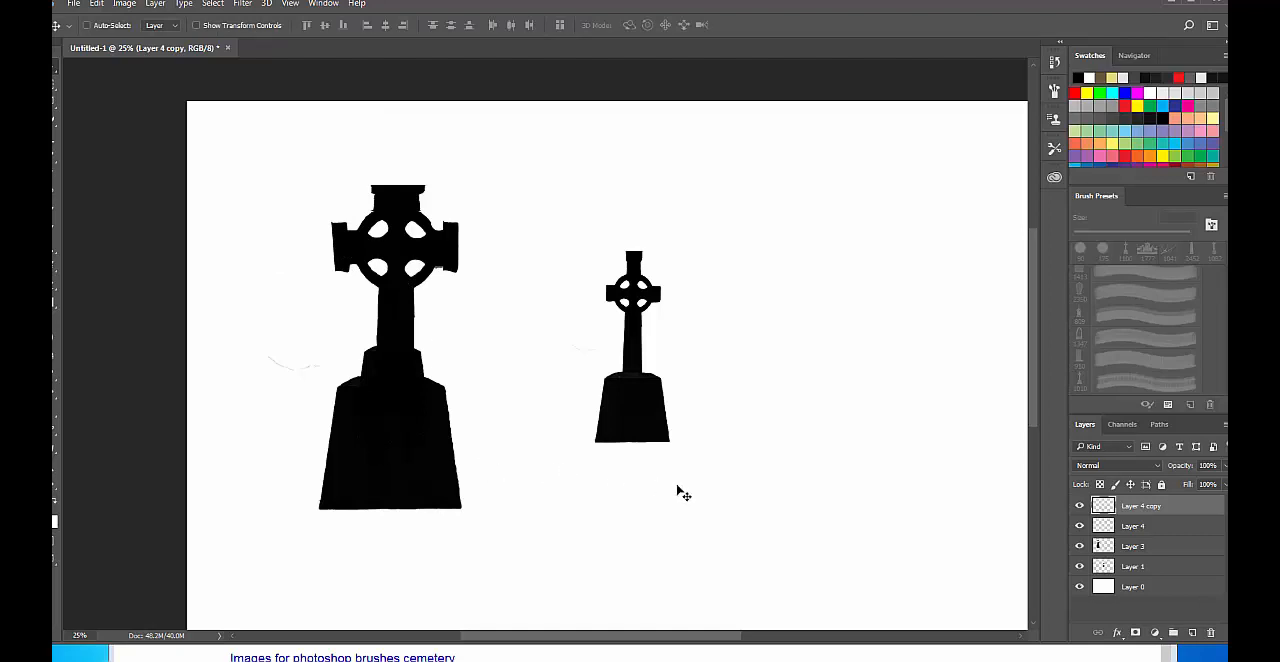
Merge both arm cap layers and the large cross's layer into one layer, and check it by toggling its visibility.
{"action": "left_click", "coordinate": [1160, 531], "text": "shift"}
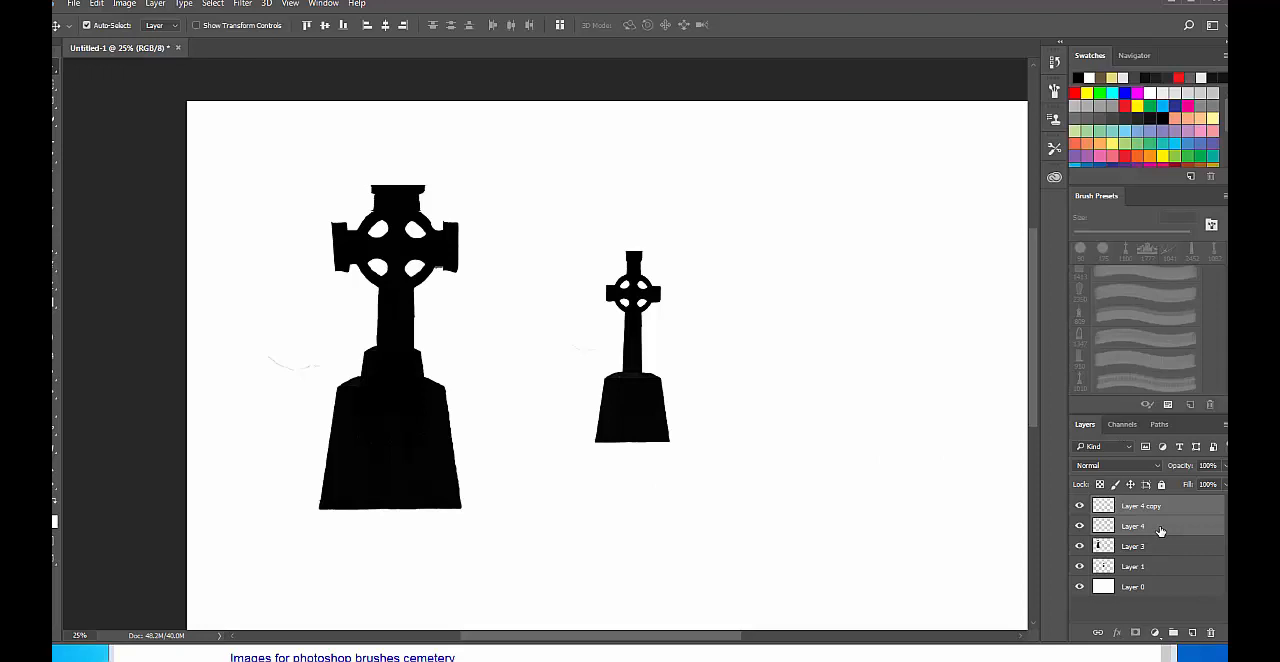
{"action": "key", "text": "ctrl+e"}
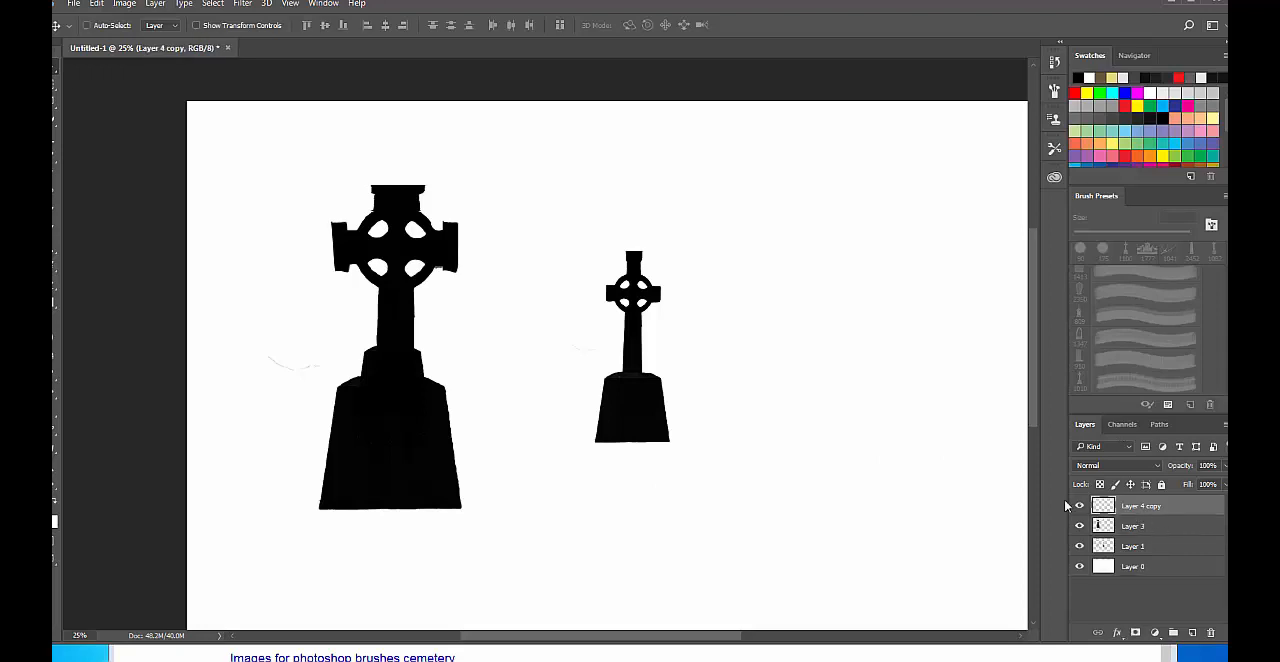
{"action": "left_click", "coordinate": [1176, 533], "text": "shift"}
{"action": "key", "text": "ctrl+e"}
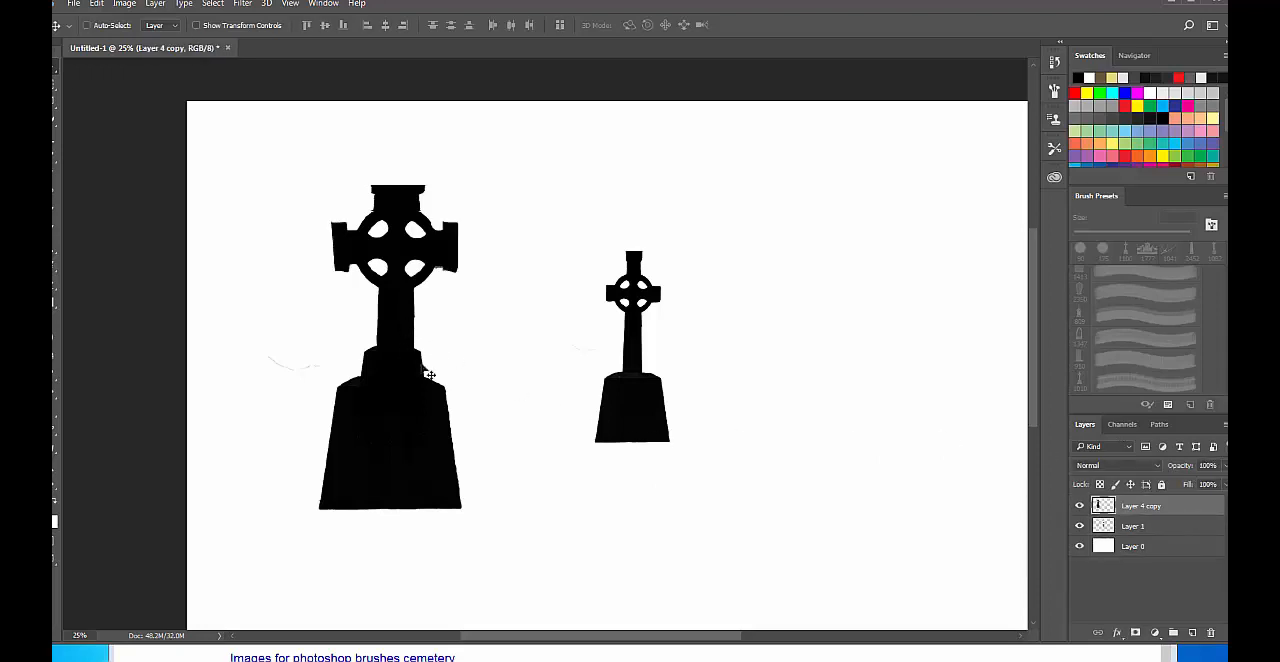
{"action": "left_click", "coordinate": [1080, 505]}
{"action": "left_click", "coordinate": [1080, 505]}
Give the eraser the rough, irregular 36 px brush tip and enlarge it to 70 px.
{"action": "key", "text": "e"}
{"action": "right_click", "coordinate": [434, 309]}
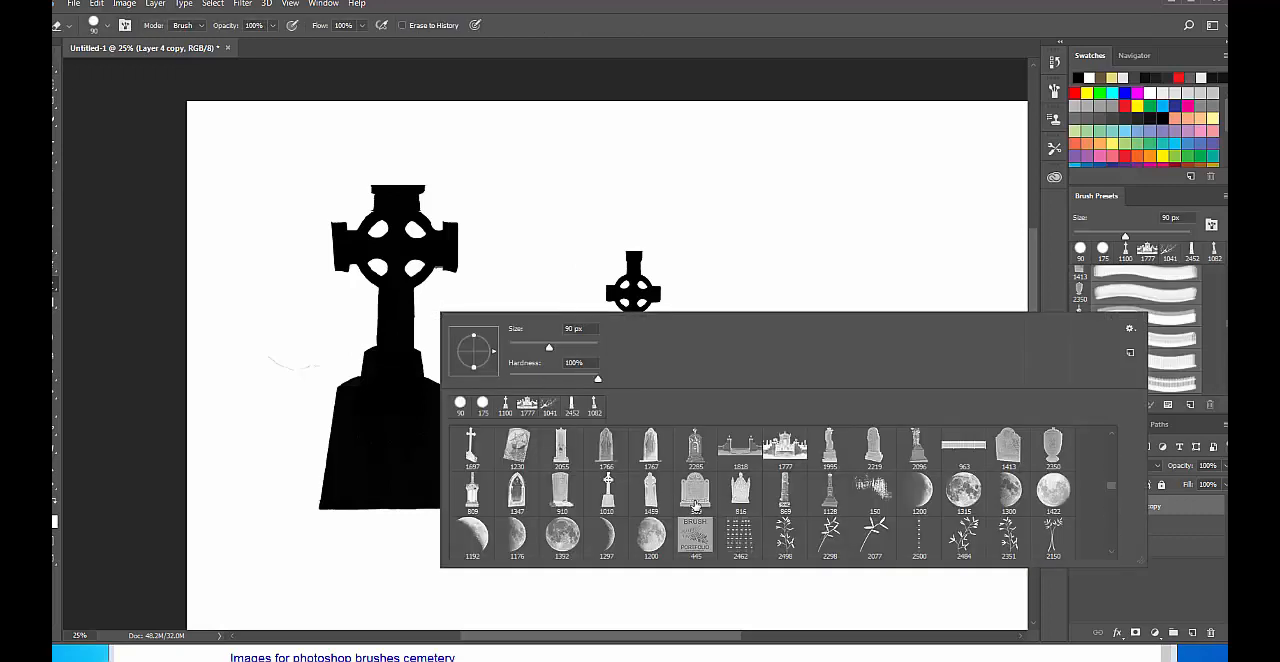
{"action": "scroll", "coordinate": [697, 505], "scroll_direction": "up", "scroll_amount": 5}
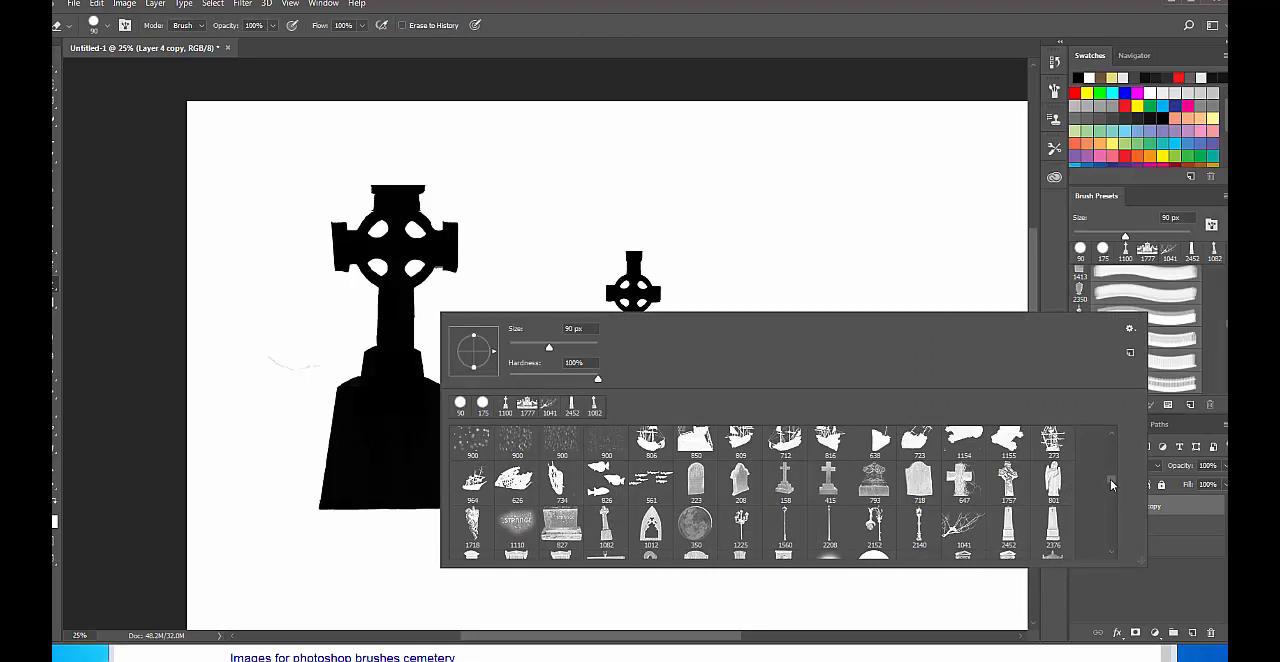
{"action": "left_click_drag", "start_coordinate": [1112, 485], "coordinate": [1096, 368]}
{"action": "scroll", "coordinate": [660, 476], "scroll_direction": "up", "scroll_amount": 2}
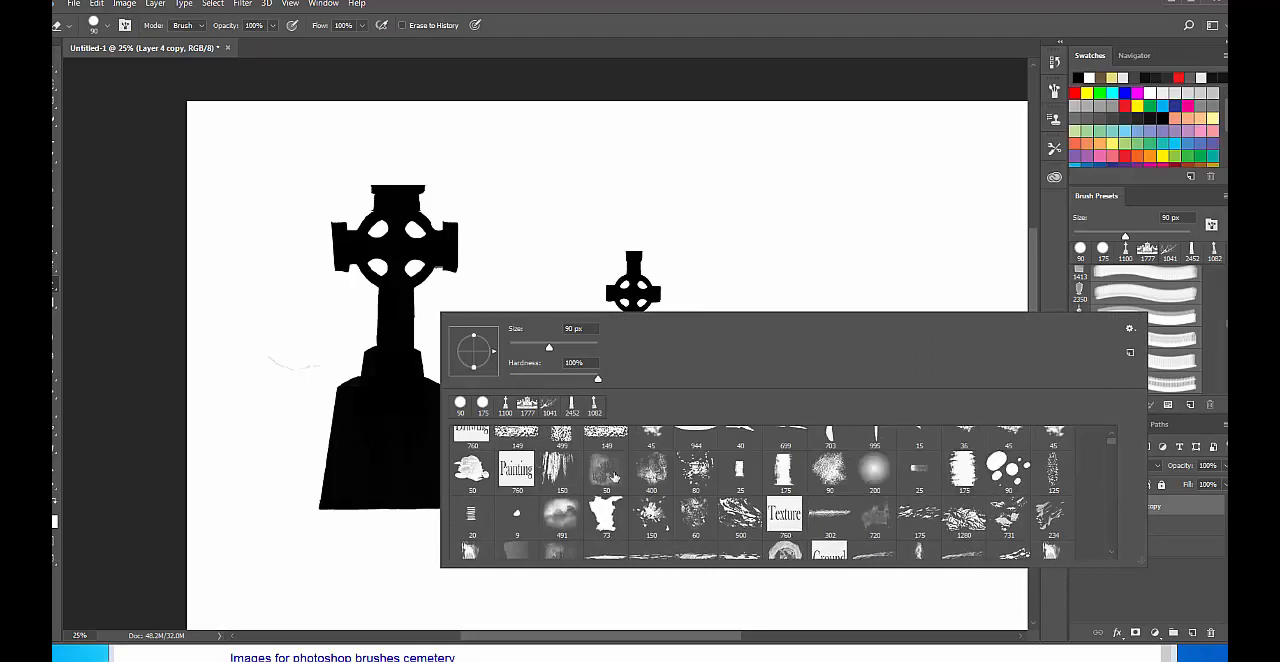
{"action": "left_click", "coordinate": [971, 445]}
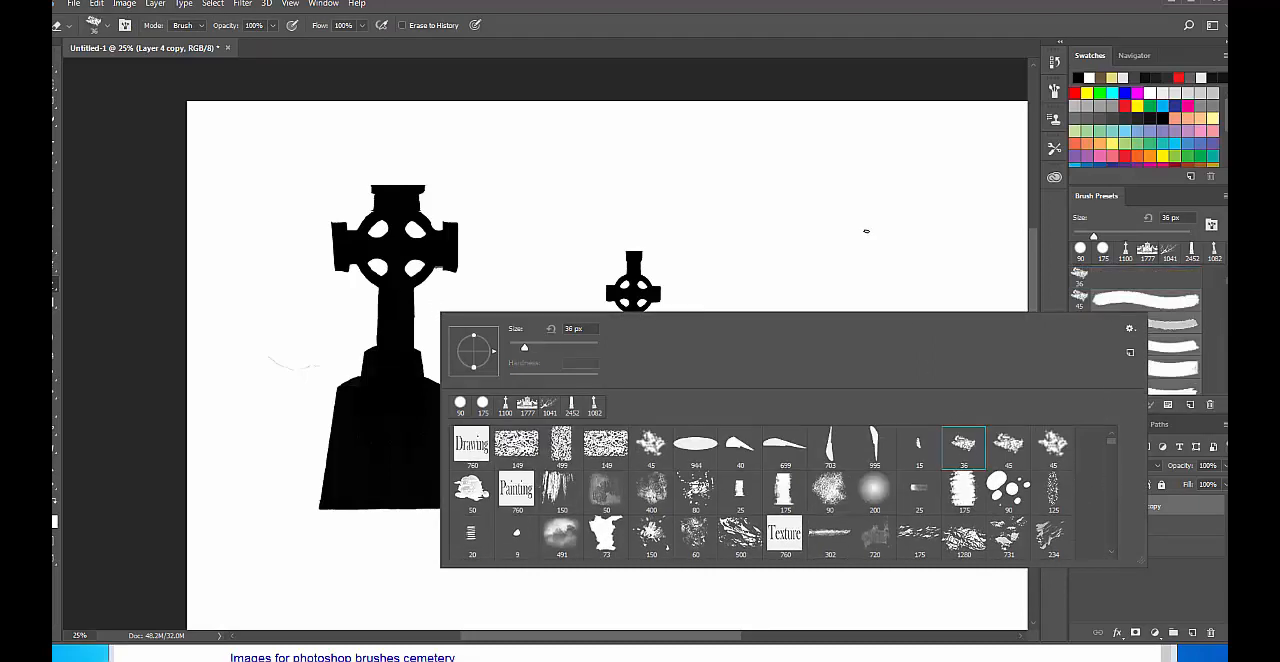
{"action": "left_click", "coordinate": [866, 231]}
{"action": "key", "text": "bracketright"}
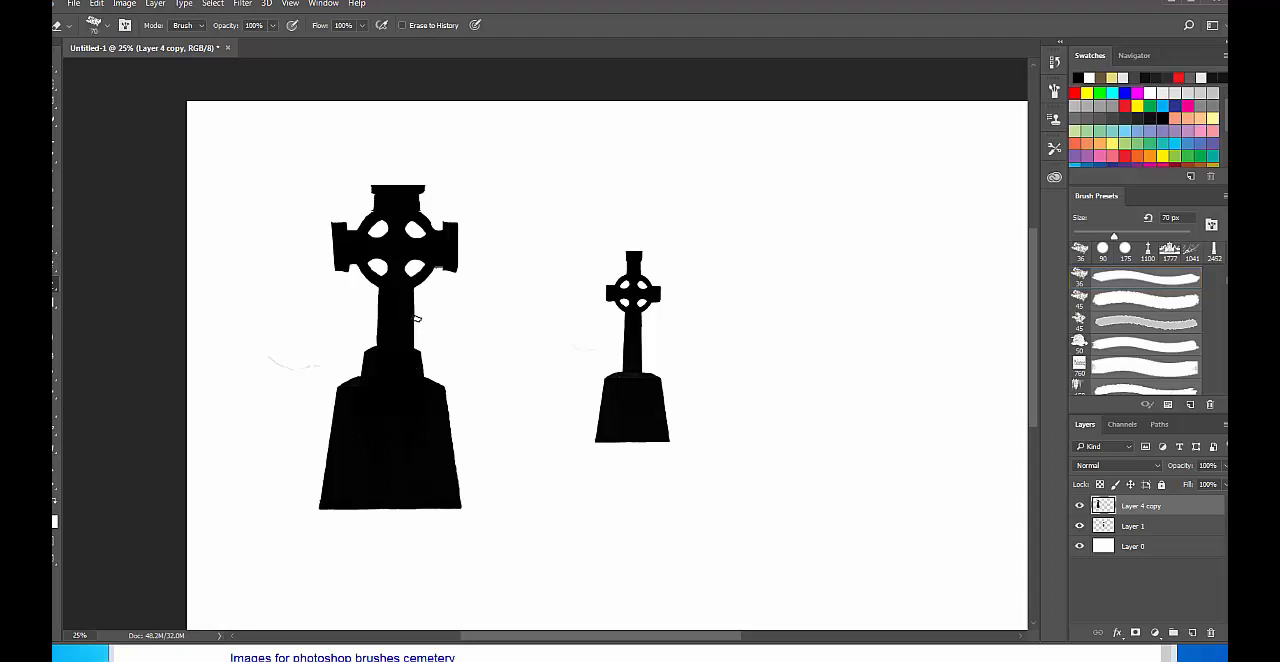
Chip the large cross's shaft, left arm and base with the rough eraser at up to 150 px, and erase the stray line beside it.
{"action": "left_click", "coordinate": [419, 316]}
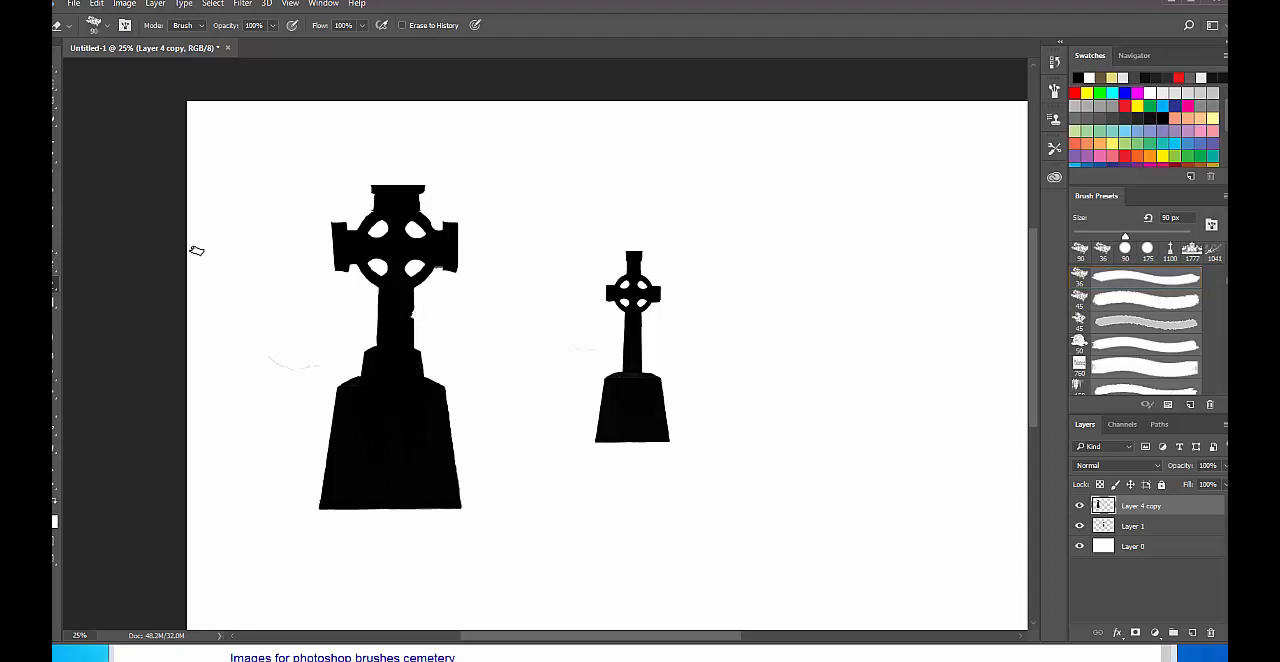
{"action": "key", "text": "bracketright"}
{"action": "key", "text": "bracketright"}
{"action": "left_click", "coordinate": [325, 222]}
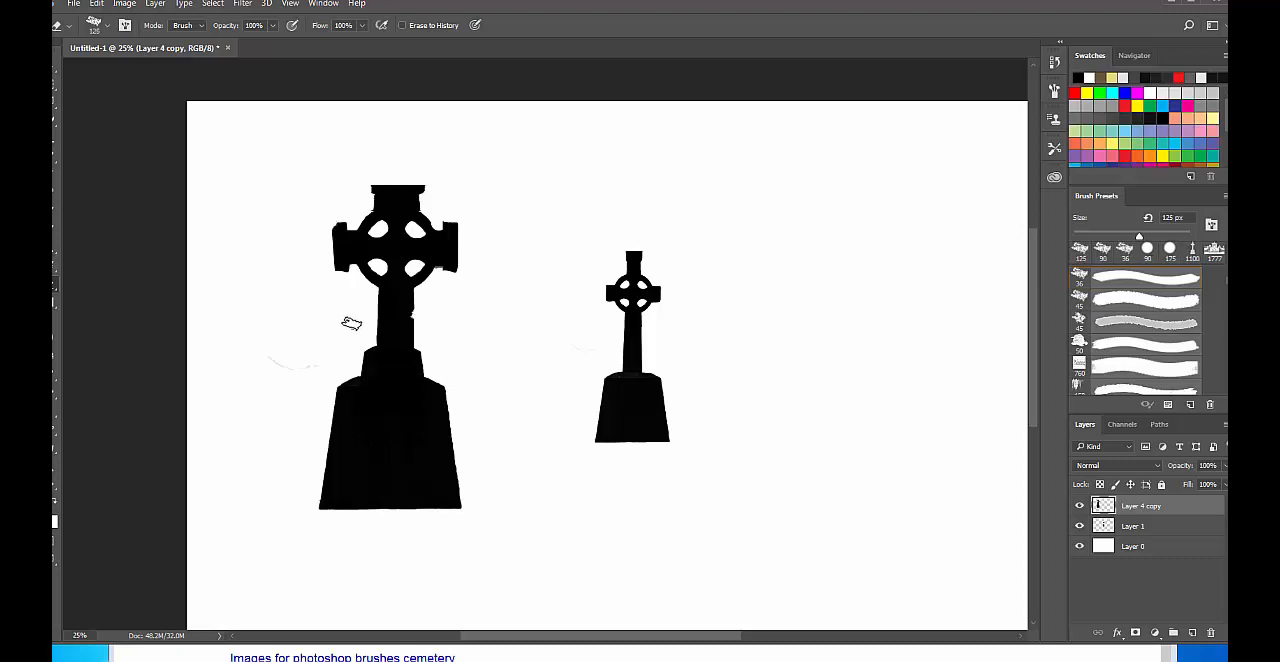
{"action": "key", "text": "bracketright"}
{"action": "left_click", "coordinate": [325, 401]}
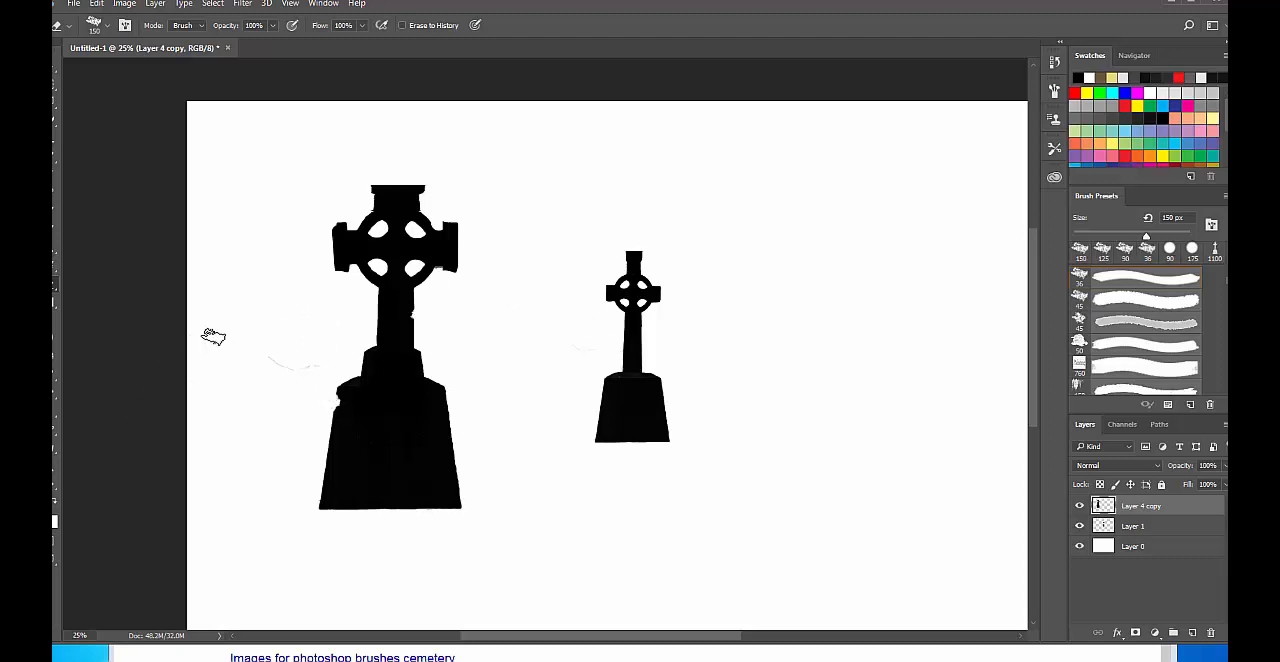
{"action": "mouse_move", "coordinate": [253, 357]}
{"action": "left_mouse_down"}
{"action": "mouse_move", "coordinate": [284, 379]}
{"action": "mouse_move", "coordinate": [317, 366]}
{"action": "left_mouse_up"}
Select the large cross with a rectangular marquee and nudge it slightly right so the selection fits its outline.
{"action": "key", "text": "m"}
{"action": "mouse_move", "coordinate": [247, 139]}
{"action": "left_mouse_down"}
{"action": "mouse_move", "coordinate": [371, 260]}
{"action": "mouse_move", "coordinate": [525, 569]}
{"action": "mouse_move", "coordinate": [528, 613]}
{"action": "left_mouse_up"}
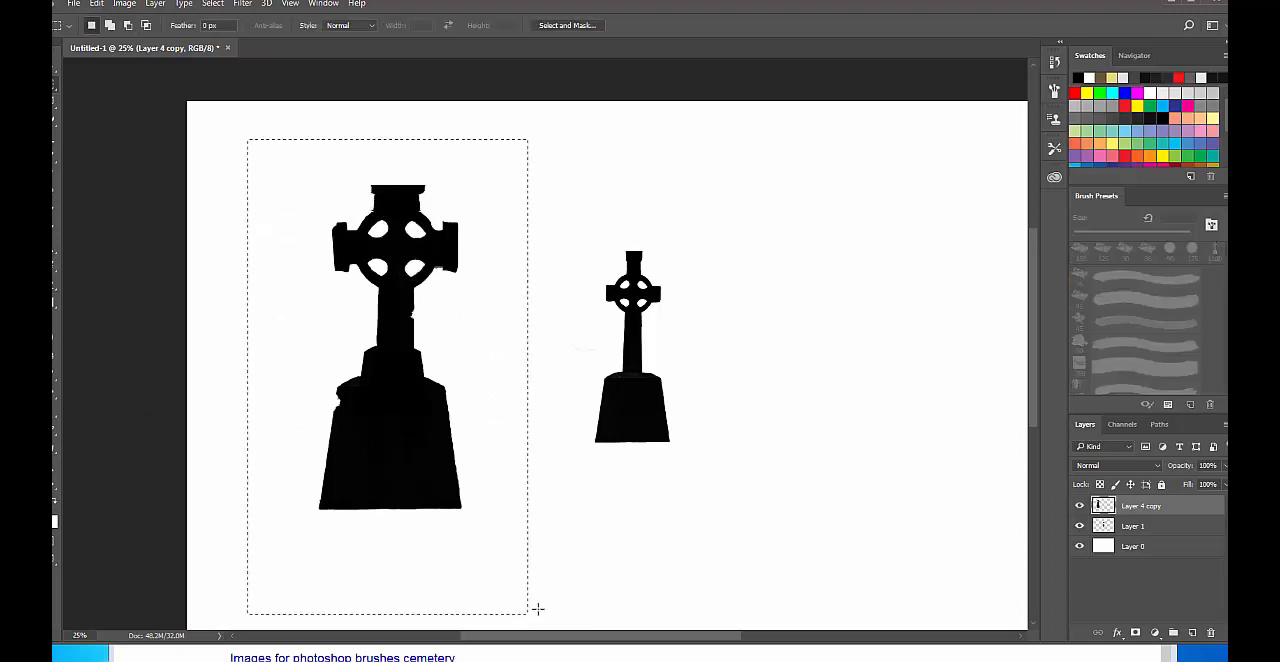
{"action": "left_click", "coordinate": [1080, 506]}
{"action": "left_click", "coordinate": [1080, 506]}
{"action": "key", "text": "v"}
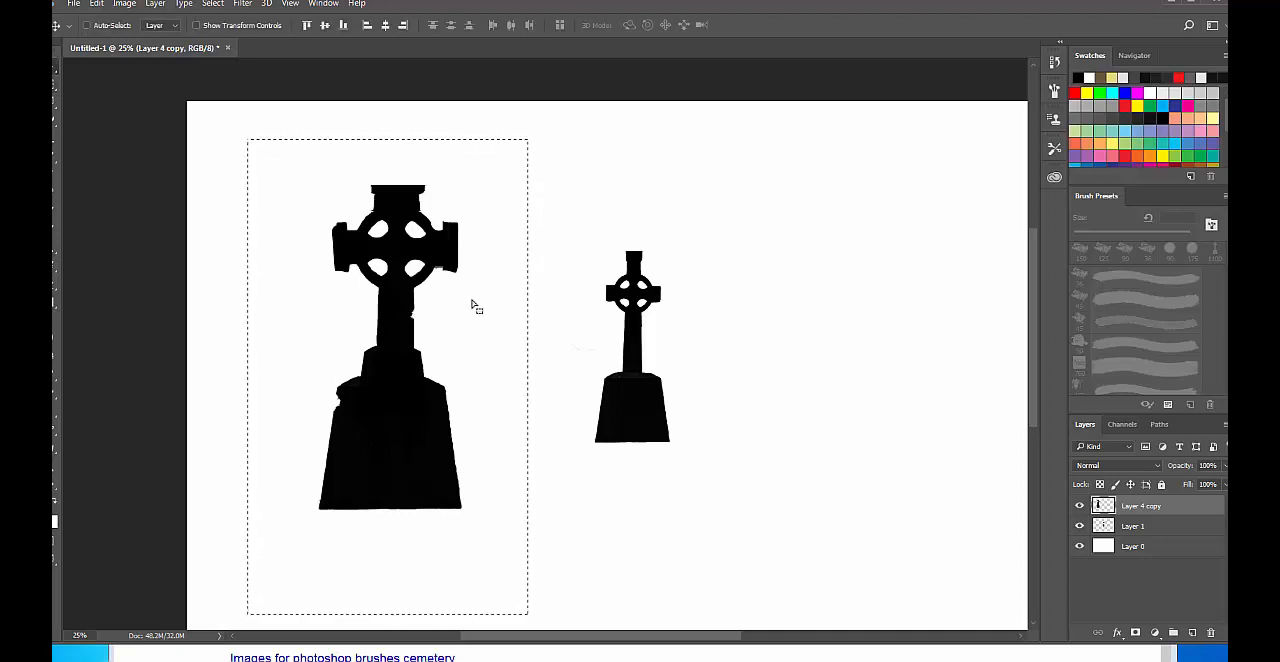
{"action": "key", "text": "Right"}
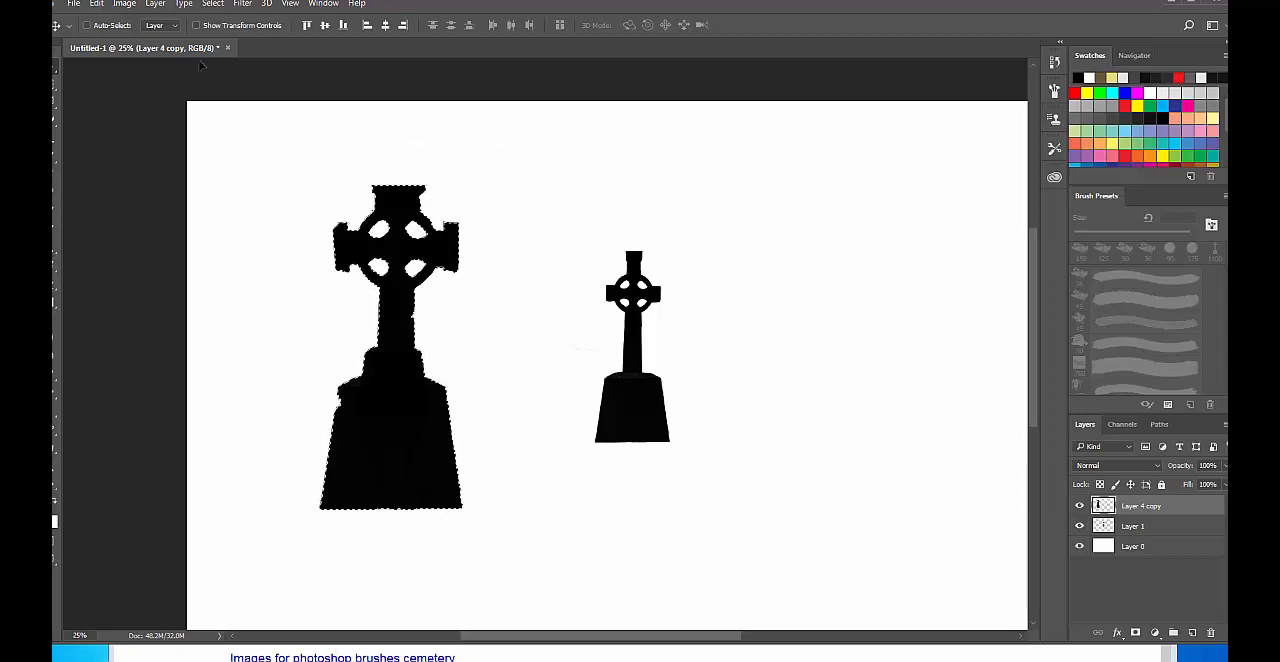
Define the selected large cross as a brush preset named "Irish Tombstone".
{"action": "left_click", "coordinate": [97, 3]}
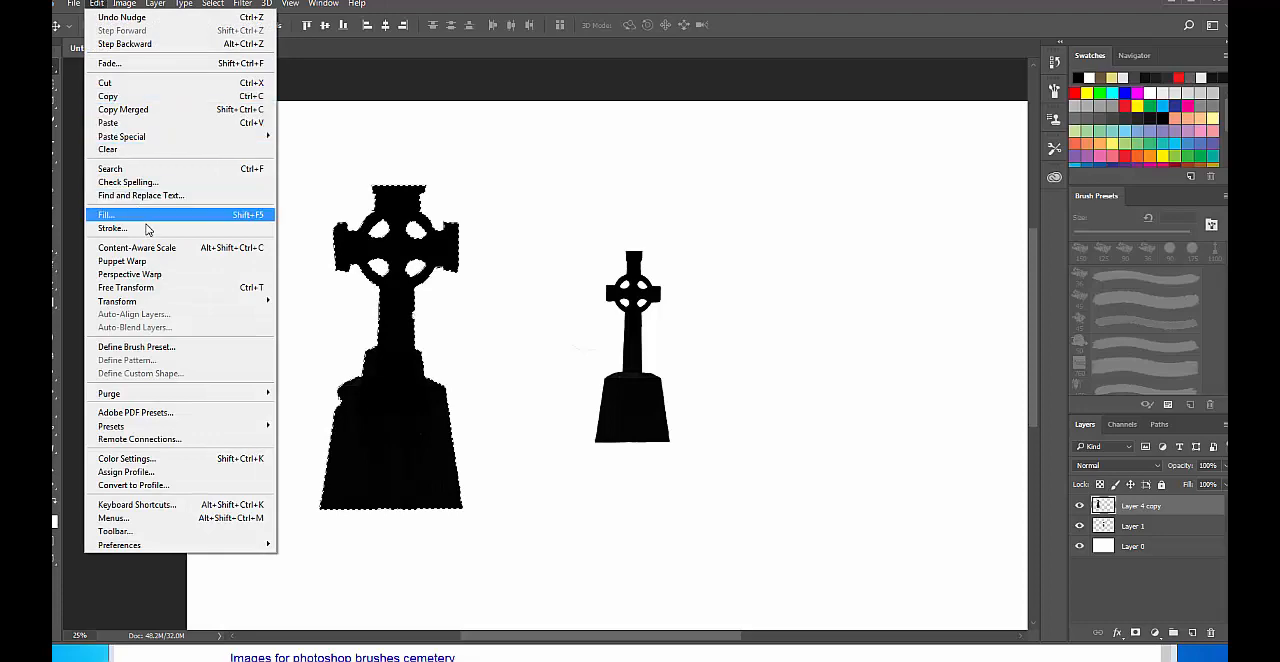
{"action": "left_click", "coordinate": [194, 347]}
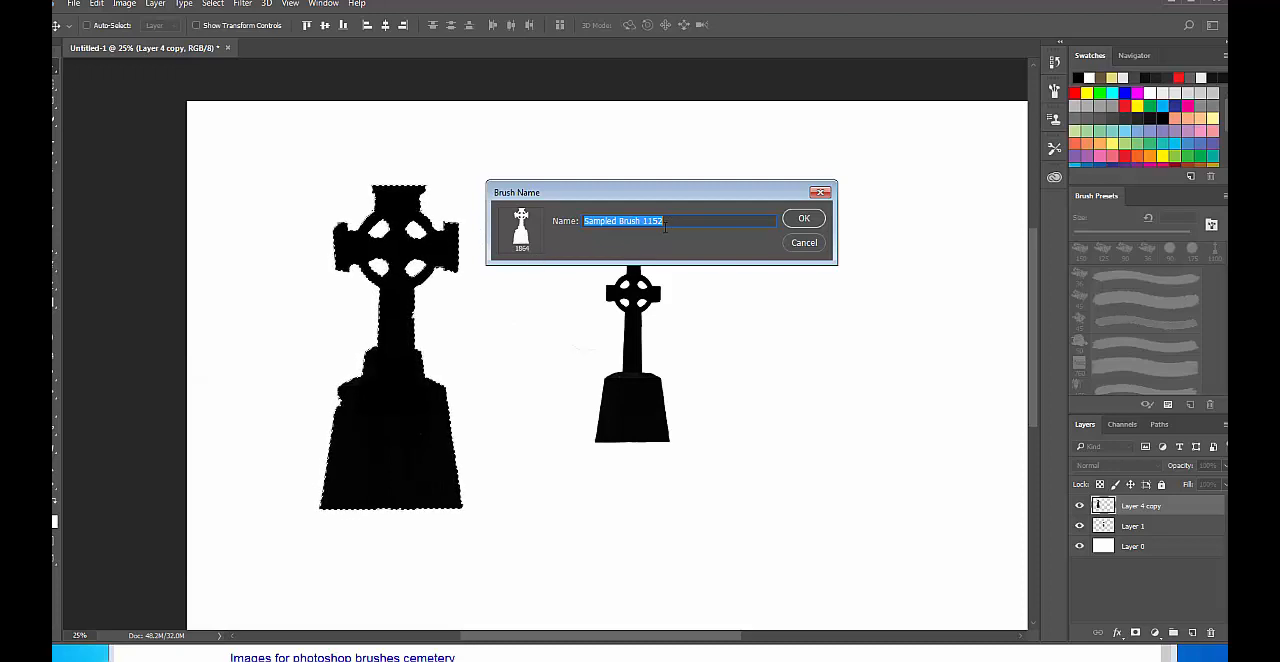
{"action": "type", "text": "T"}
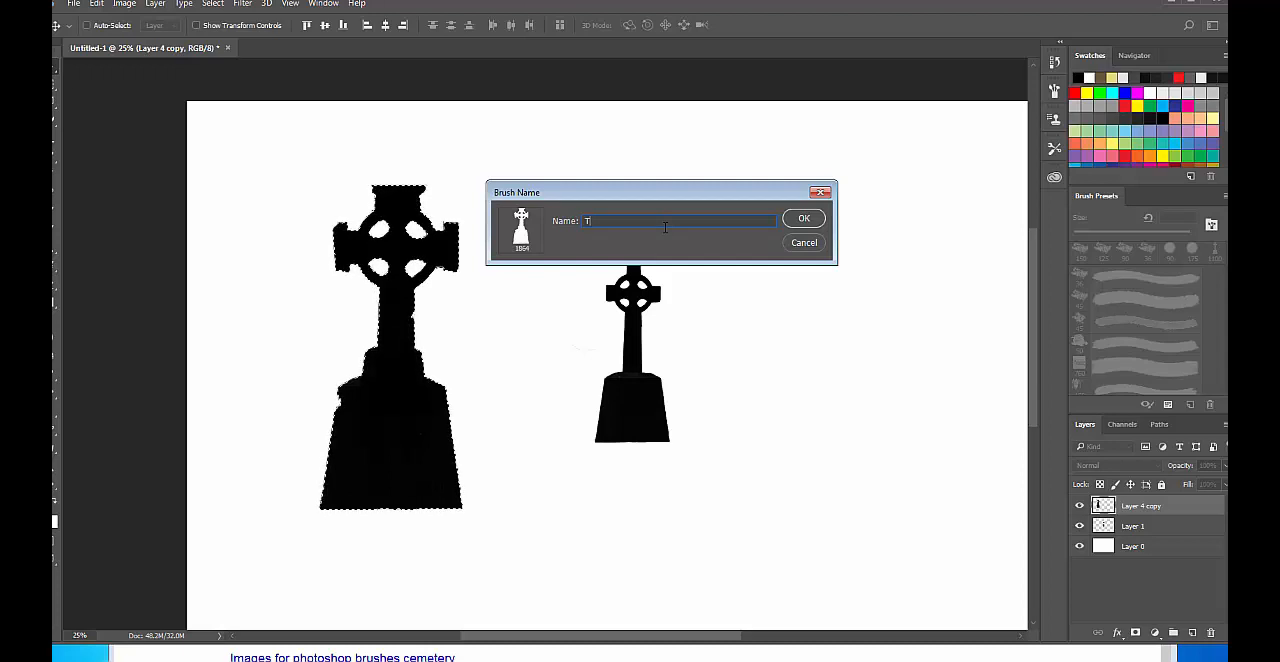
{"action": "key", "text": "BackSpace"}
{"action": "type", "text": "G"}
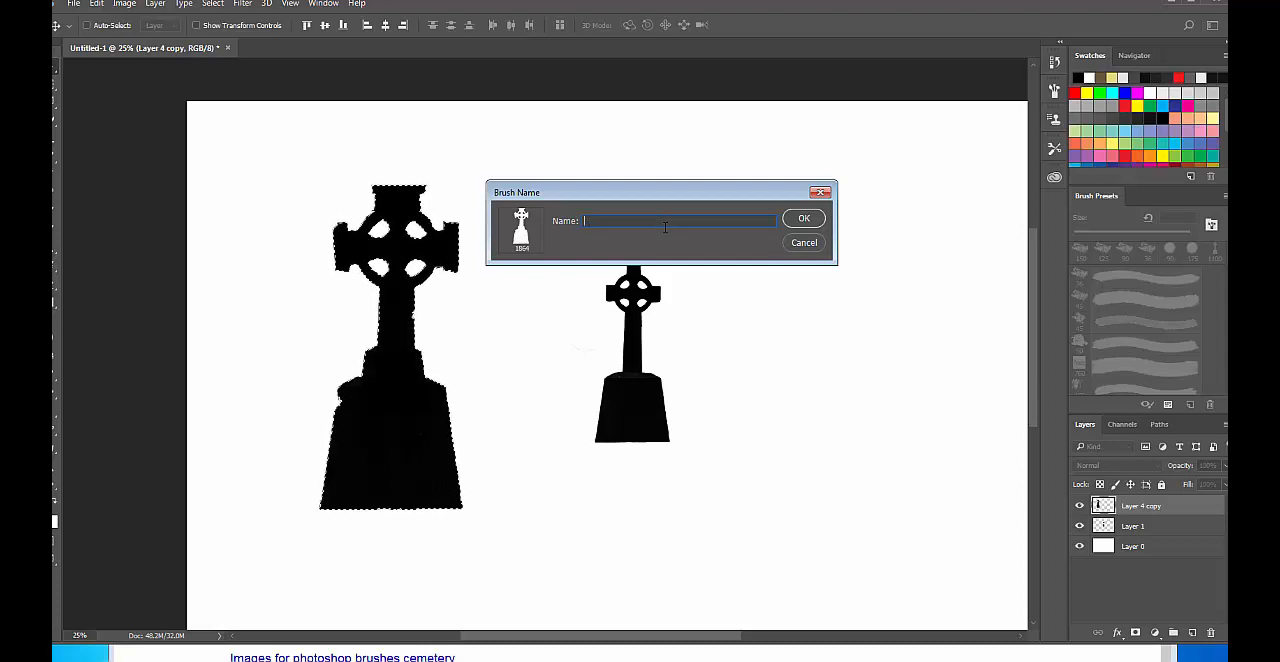
{"action": "key", "text": "BackSpace"}
{"action": "type", "text": "Irish"}
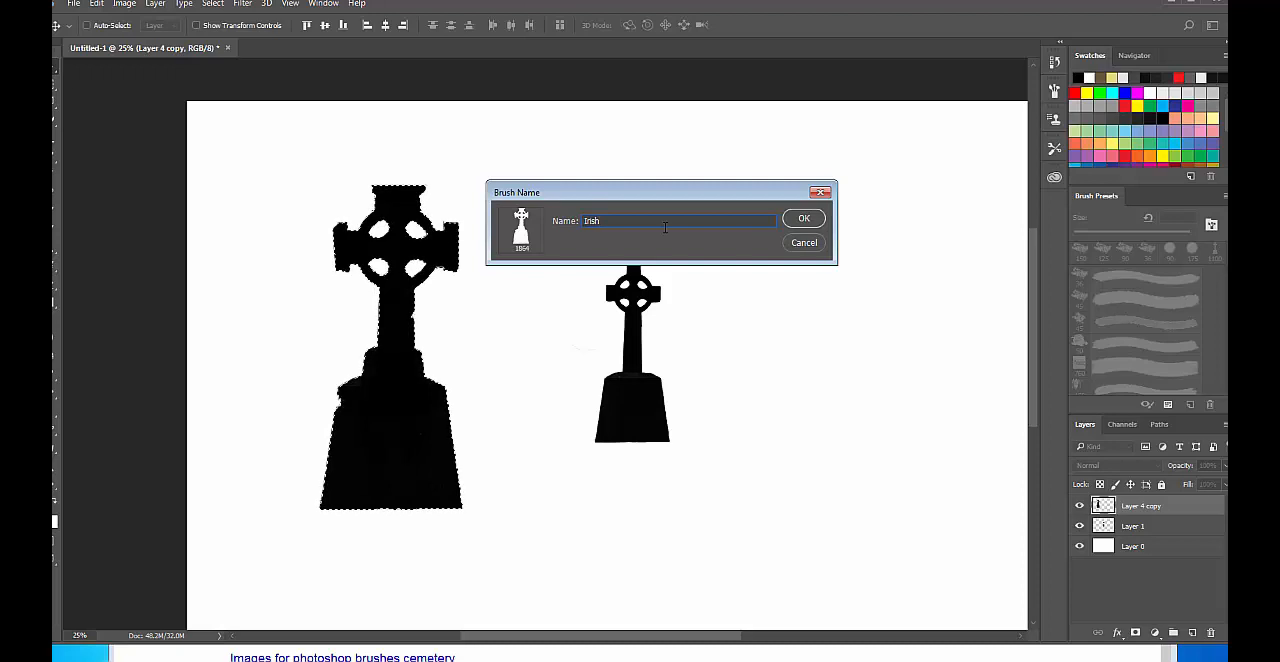
{"action": "type", "text": " Tom"}
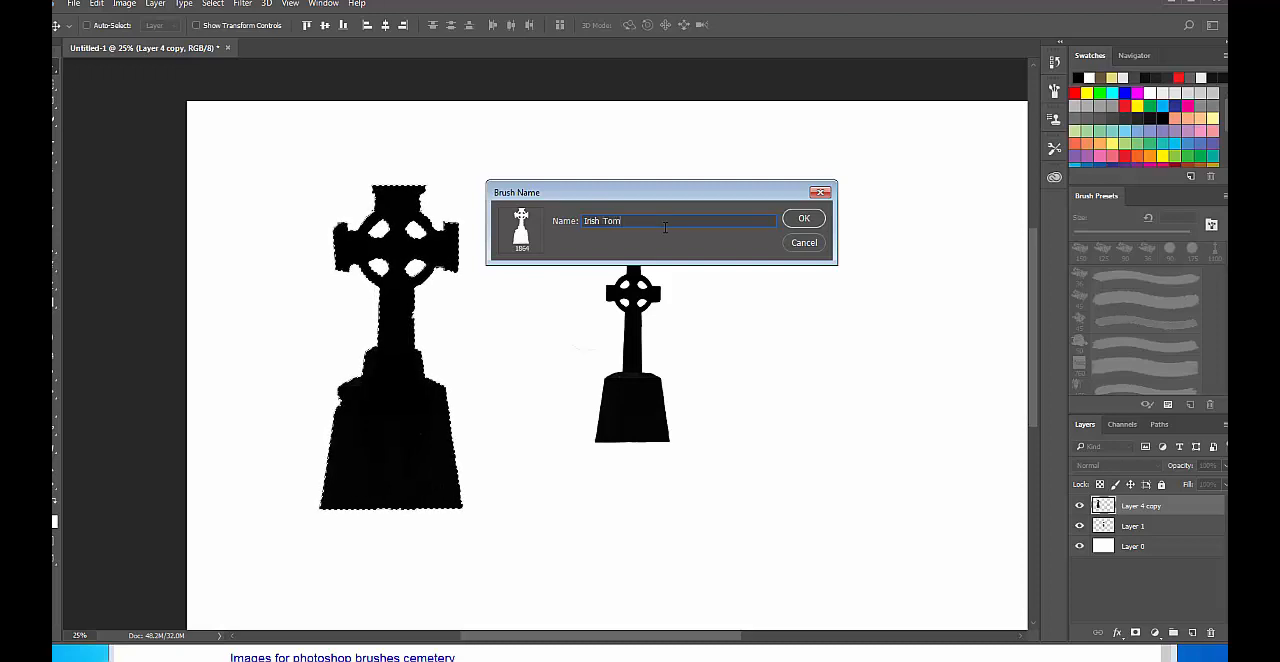
{"action": "type", "text": "bstone"}
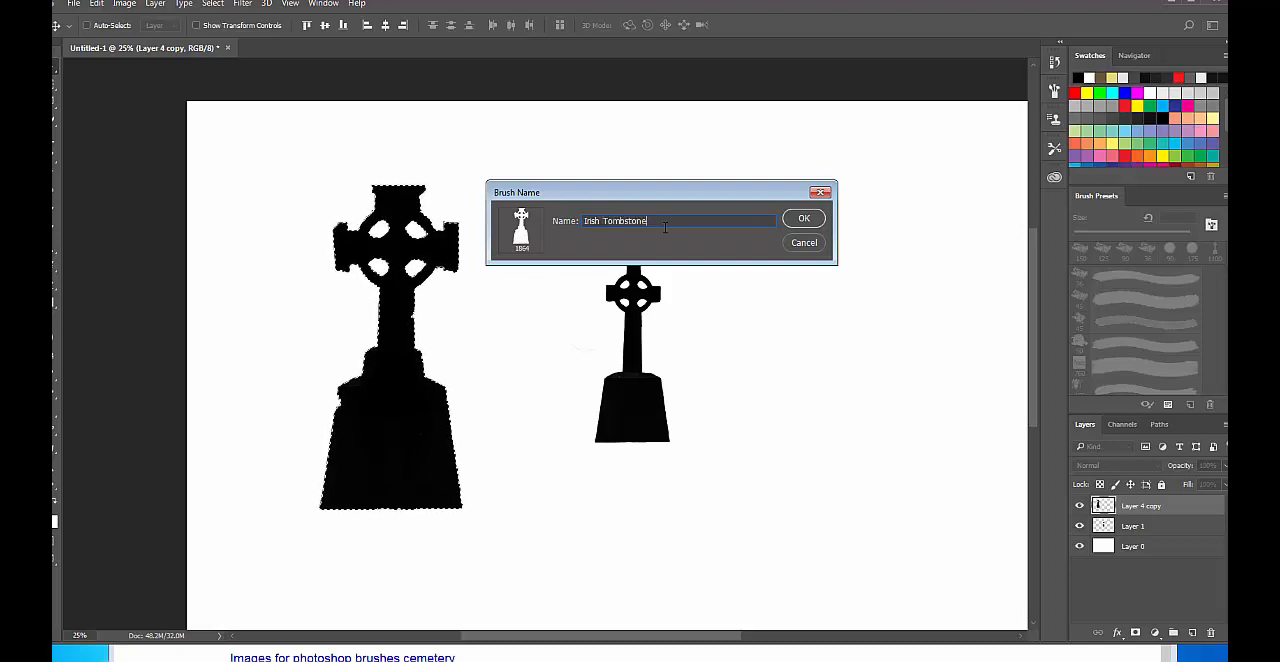
{"action": "key", "text": "Return"}
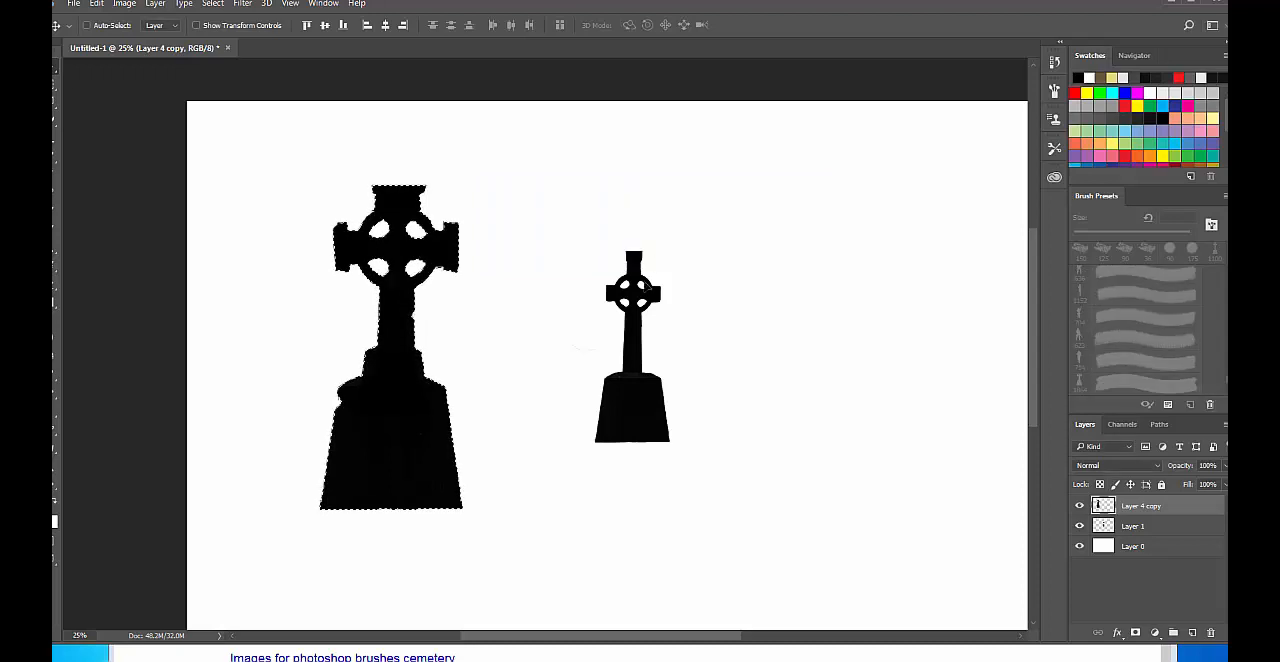
Delete the selected large cross and undo the deletion.
{"action": "key", "text": "Delete"}
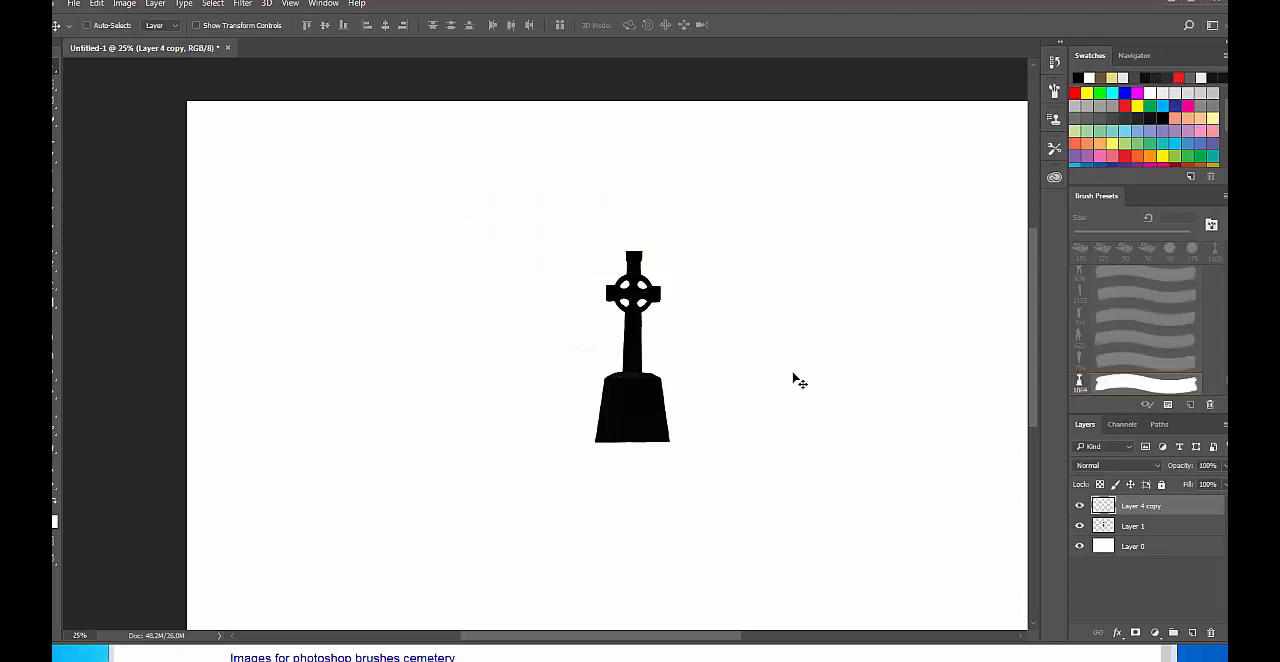
{"action": "key", "text": "ctrl+z"}
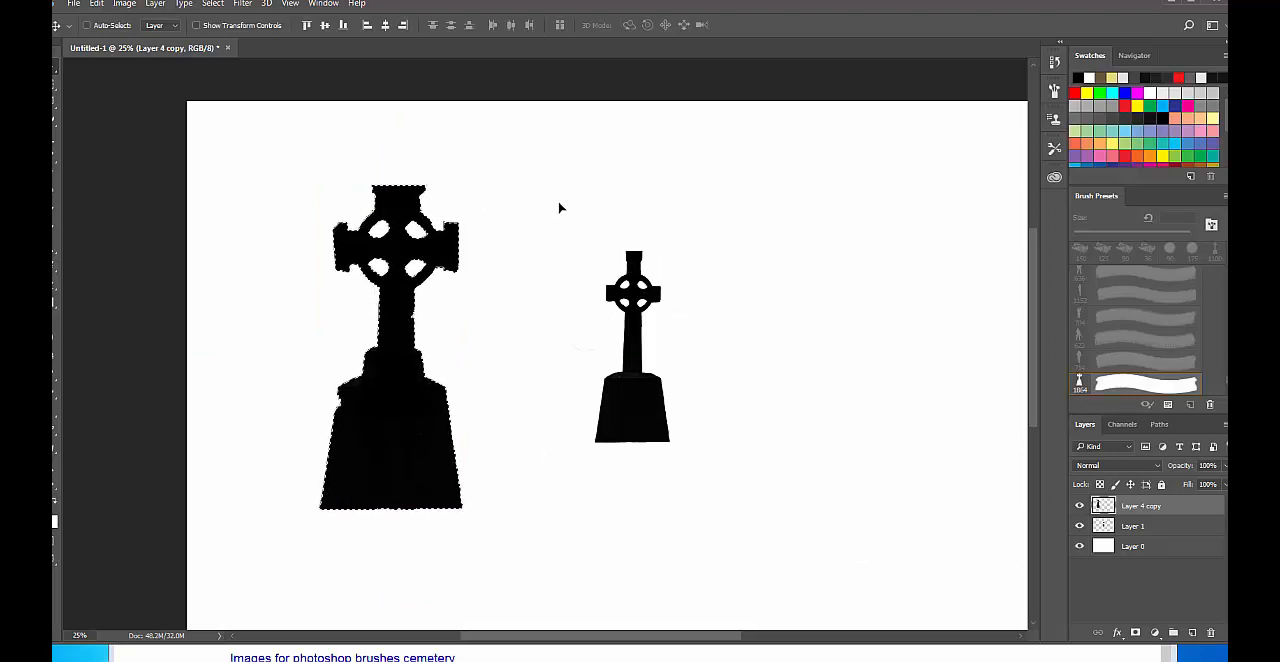
Browse the brush library with the Brush tool and pick the new 1864 px tombstone brush at its end.
{"action": "key", "text": "b"}
{"action": "right_click", "coordinate": [477, 263]}
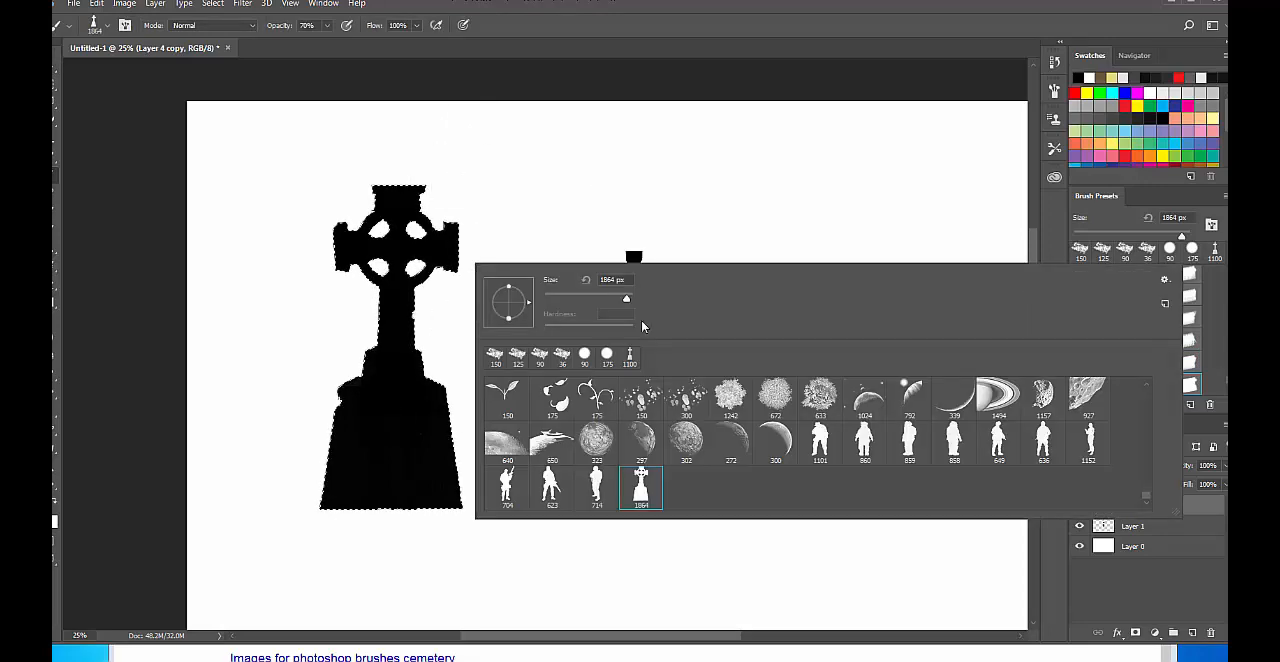
{"action": "scroll", "coordinate": [1126, 430], "scroll_direction": "up", "scroll_amount": 5}
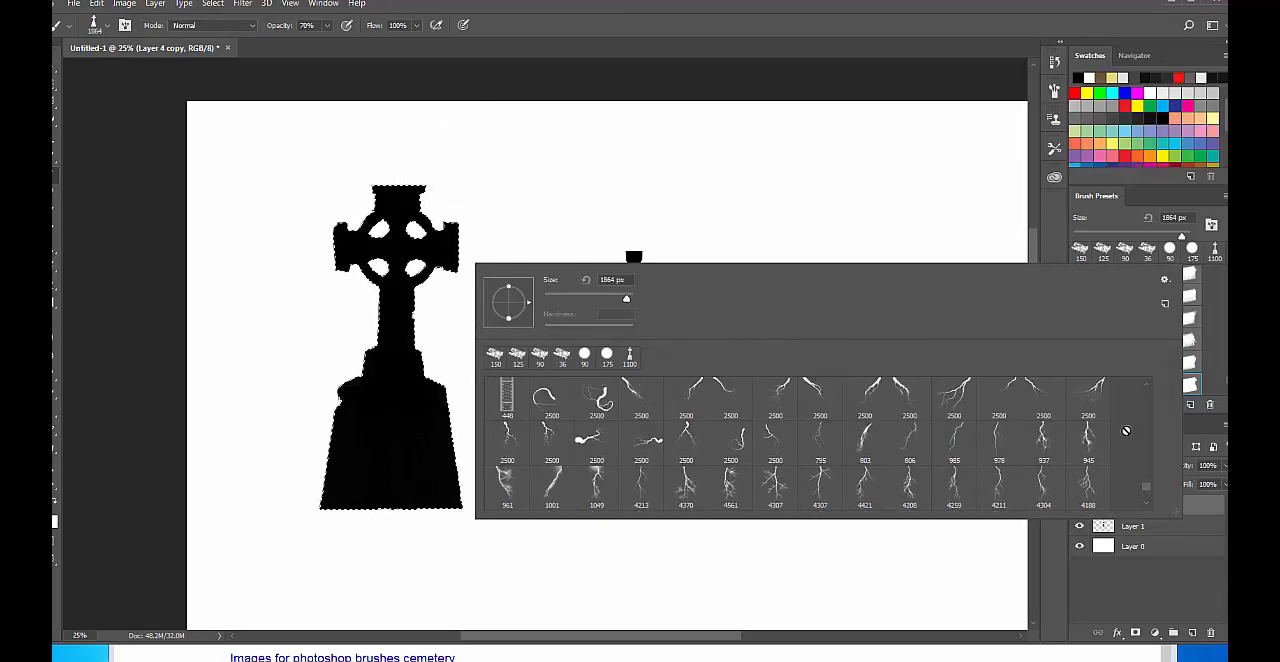
{"action": "left_click_drag", "start_coordinate": [1146, 487], "coordinate": [1142, 364]}
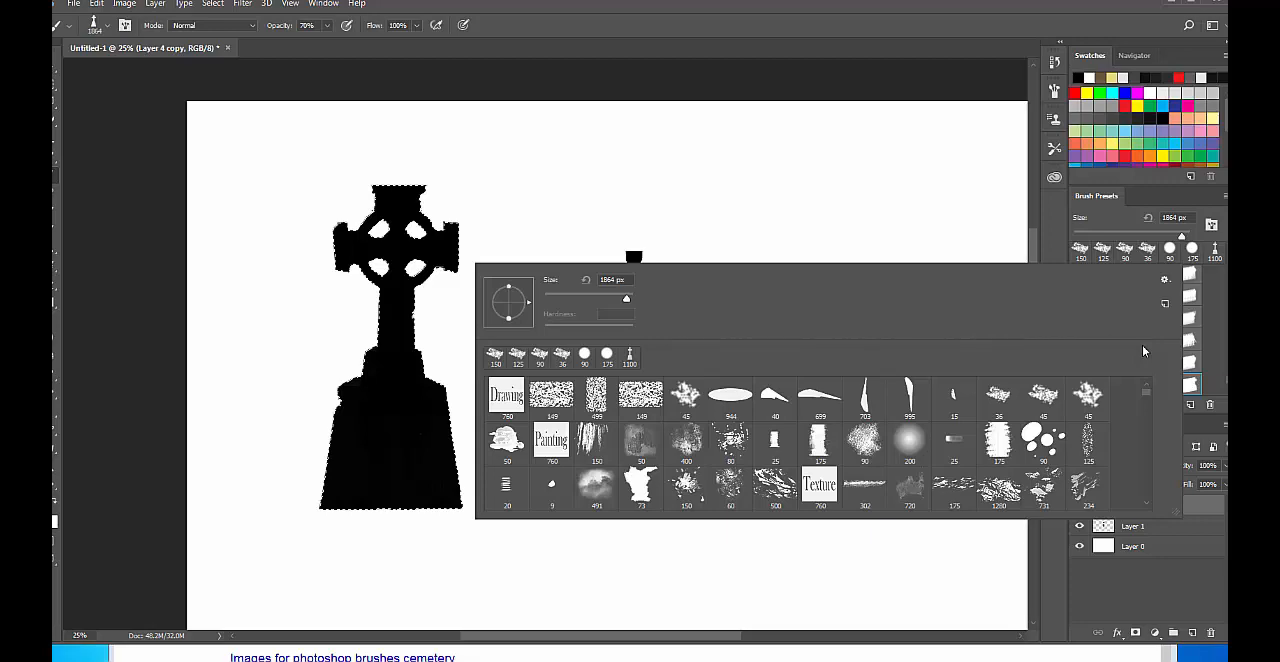
{"action": "left_click_drag", "start_coordinate": [1146, 396], "coordinate": [1147, 487]}
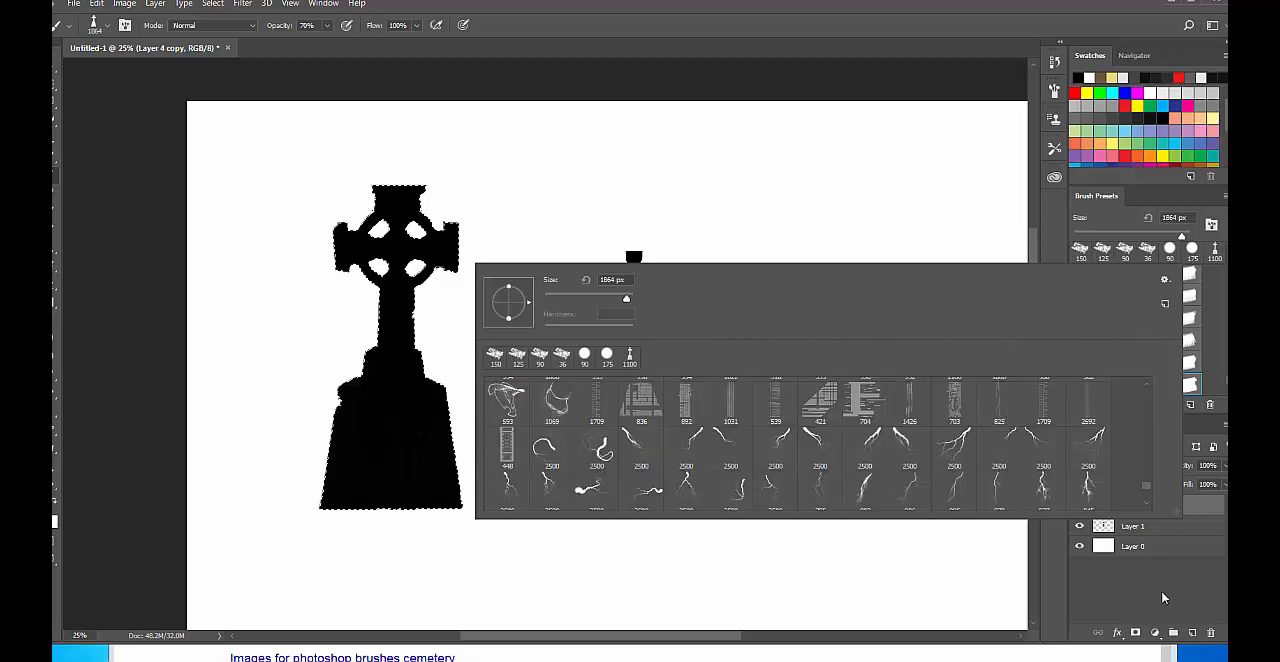
{"action": "scroll", "coordinate": [1151, 498], "scroll_direction": "down", "scroll_amount": 5}
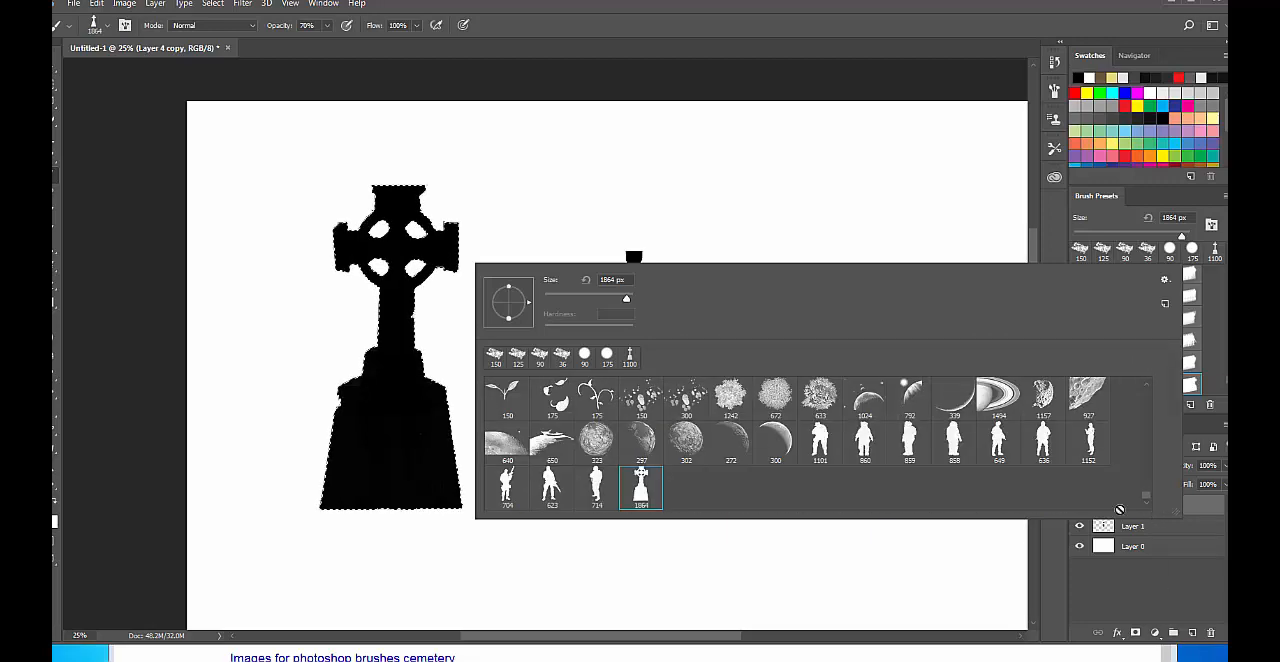
{"action": "left_click", "coordinate": [646, 500]}
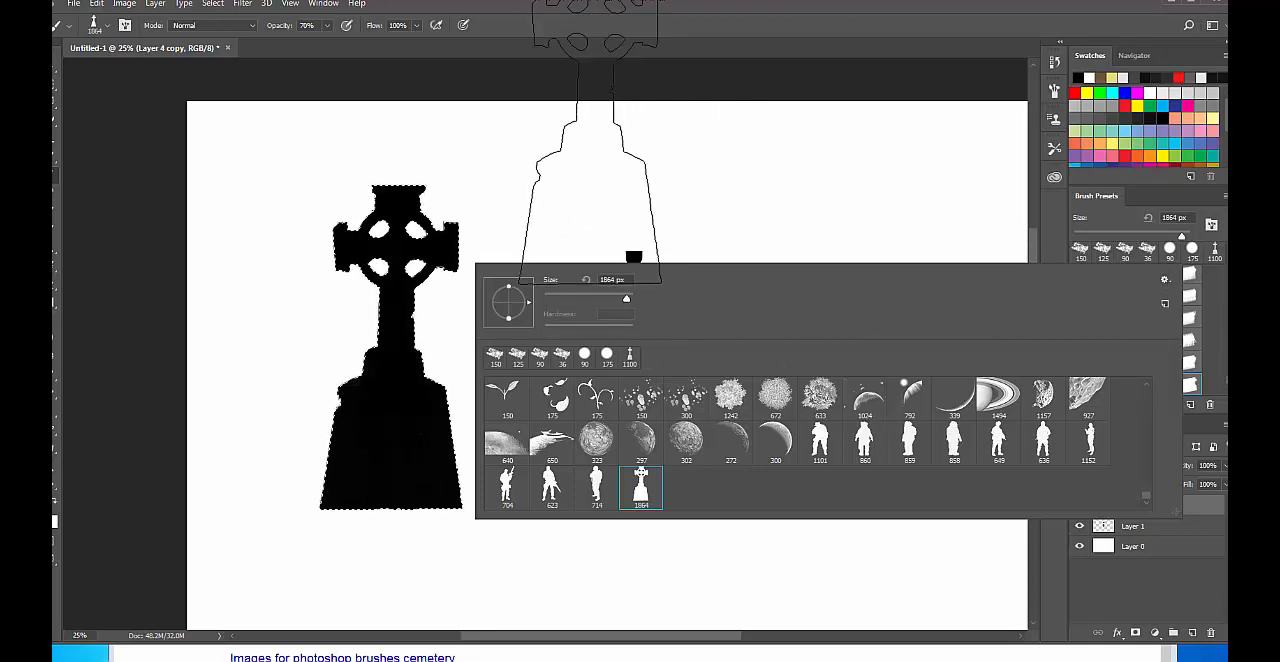
{"action": "left_click", "coordinate": [590, 121]}
Open the Preset Manager for brushes and enlarge it to show the last presets in the library.
{"action": "right_click", "coordinate": [372, 250]}
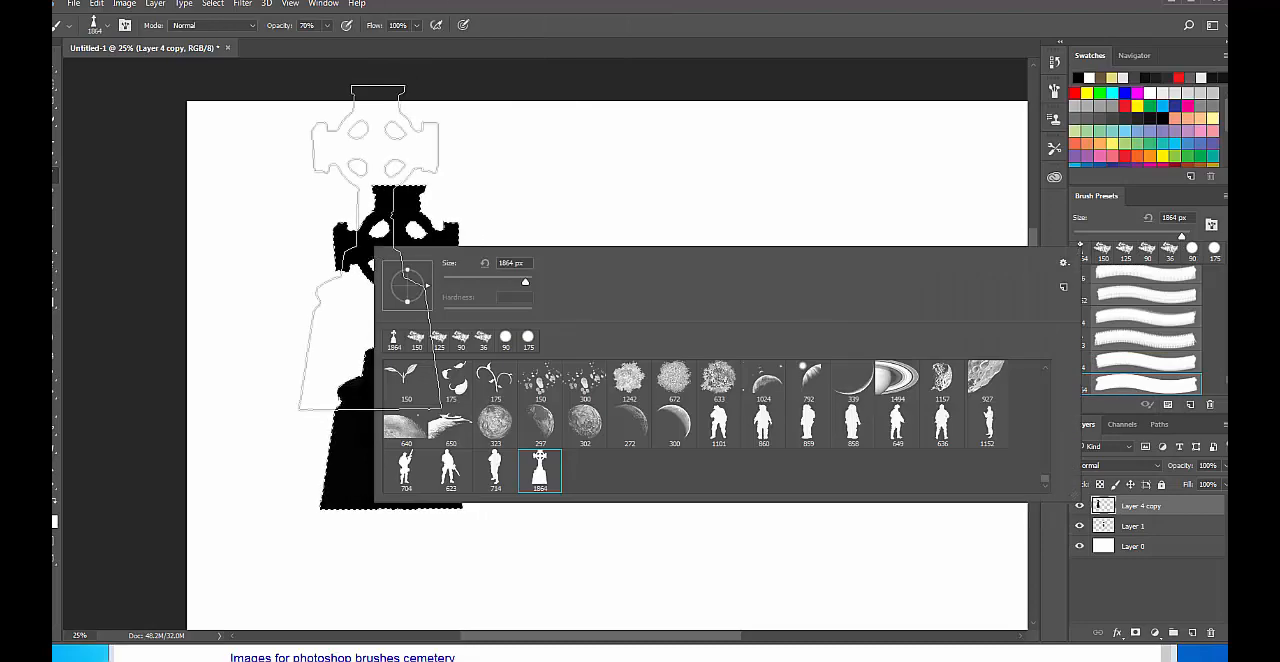
{"action": "left_click", "coordinate": [1064, 262]}
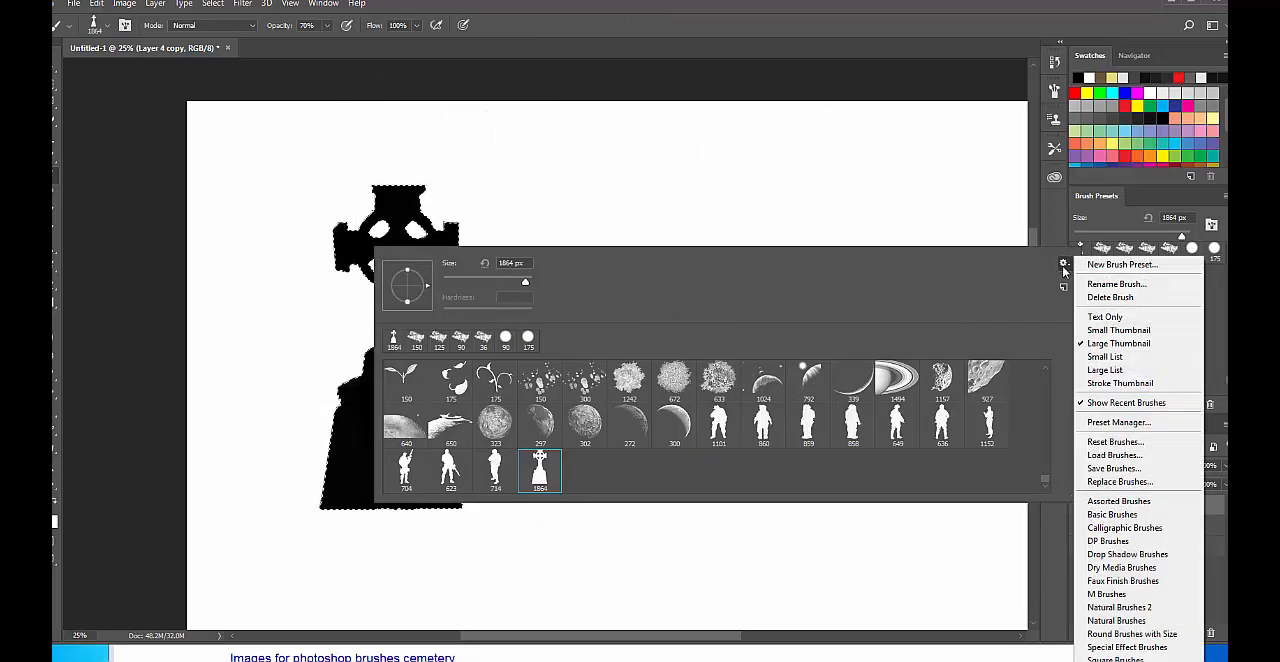
{"action": "left_click", "coordinate": [1137, 423]}
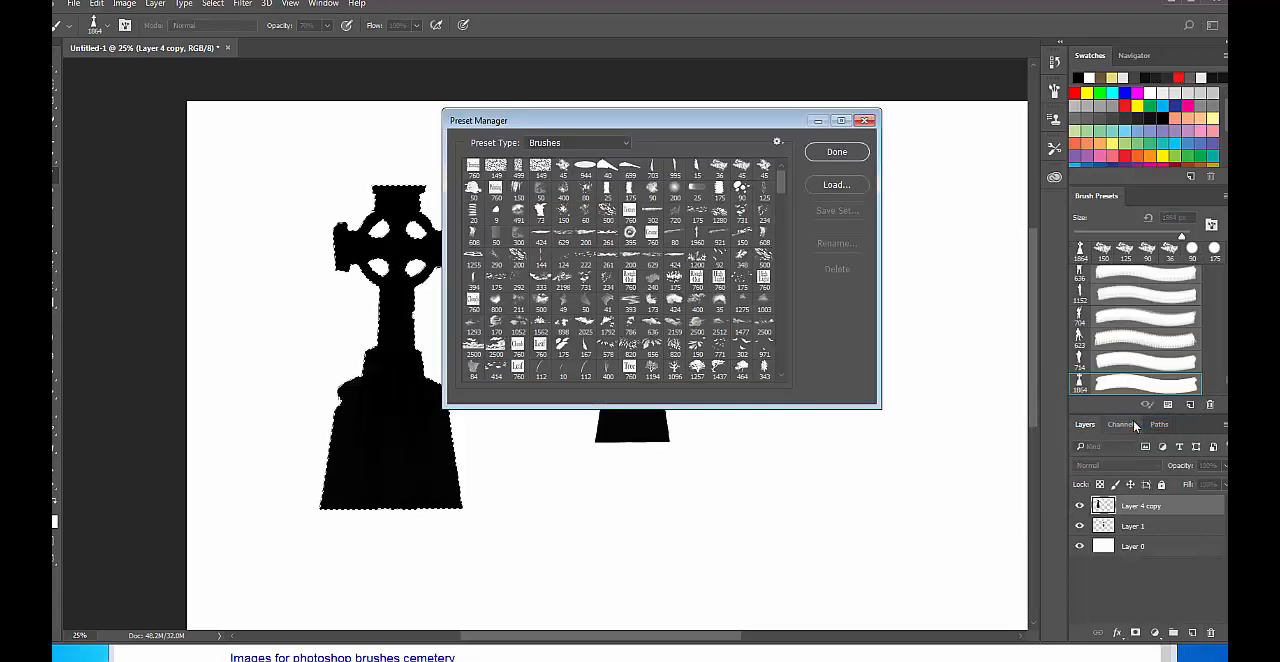
{"action": "left_click_drag", "start_coordinate": [878, 406], "coordinate": [975, 588]}
{"action": "left_click_drag", "start_coordinate": [877, 214], "coordinate": [920, 653]}
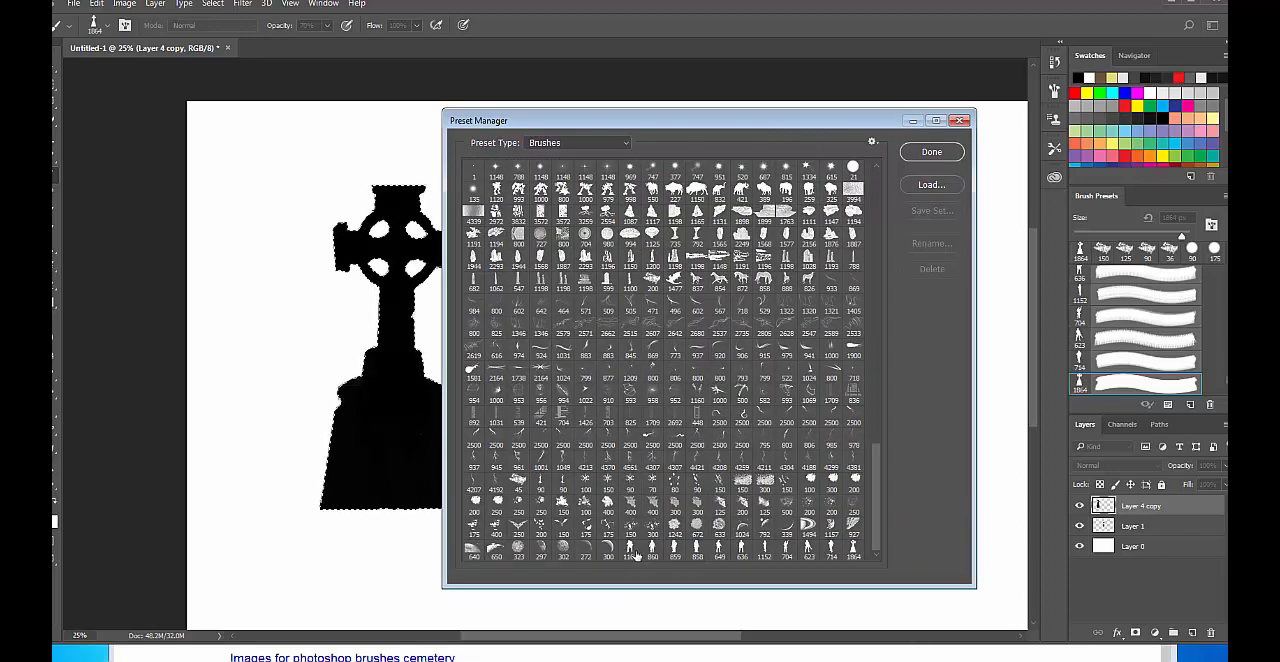
Move the new tombstone brush from the end of the library to the start of the gravestone brushes.
{"action": "left_click", "coordinate": [852, 550]}
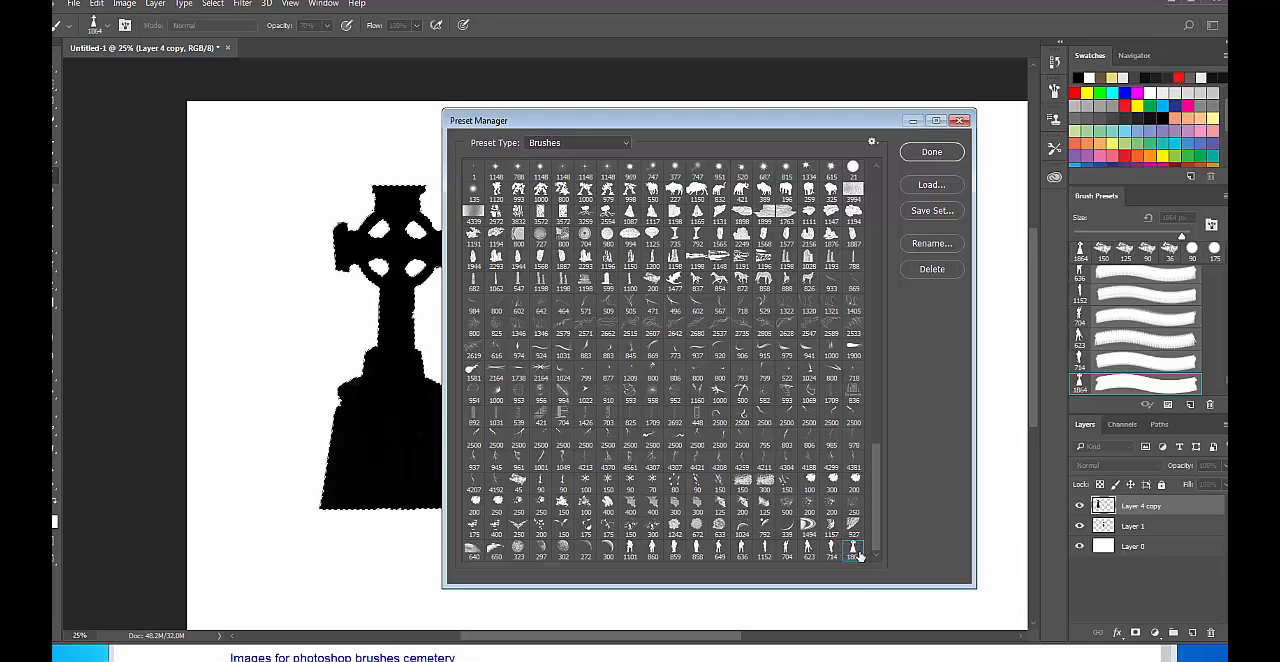
{"action": "mouse_move", "coordinate": [797, 350]}
{"action": "left_mouse_down"}
{"action": "mouse_move", "coordinate": [778, 205]}
{"action": "mouse_move", "coordinate": [740, 166]}
{"action": "mouse_move", "coordinate": [685, 152]}
{"action": "mouse_move", "coordinate": [688, 132]}
{"action": "mouse_move", "coordinate": [698, 212]}
{"action": "mouse_move", "coordinate": [696, 162]}
{"action": "mouse_move", "coordinate": [715, 170]}
{"action": "left_mouse_up"}
{"action": "mouse_move", "coordinate": [710, 350]}
{"action": "left_mouse_down"}
{"action": "mouse_move", "coordinate": [714, 490]}
{"action": "mouse_move", "coordinate": [734, 556]}
{"action": "mouse_move", "coordinate": [709, 517]}
{"action": "mouse_move", "coordinate": [712, 380]}
{"action": "mouse_move", "coordinate": [728, 360]}
{"action": "mouse_move", "coordinate": [820, 362]}
{"action": "mouse_move", "coordinate": [614, 345]}
{"action": "mouse_move", "coordinate": [708, 338]}
{"action": "mouse_move", "coordinate": [574, 336]}
{"action": "mouse_move", "coordinate": [624, 337]}
{"action": "left_mouse_up"}
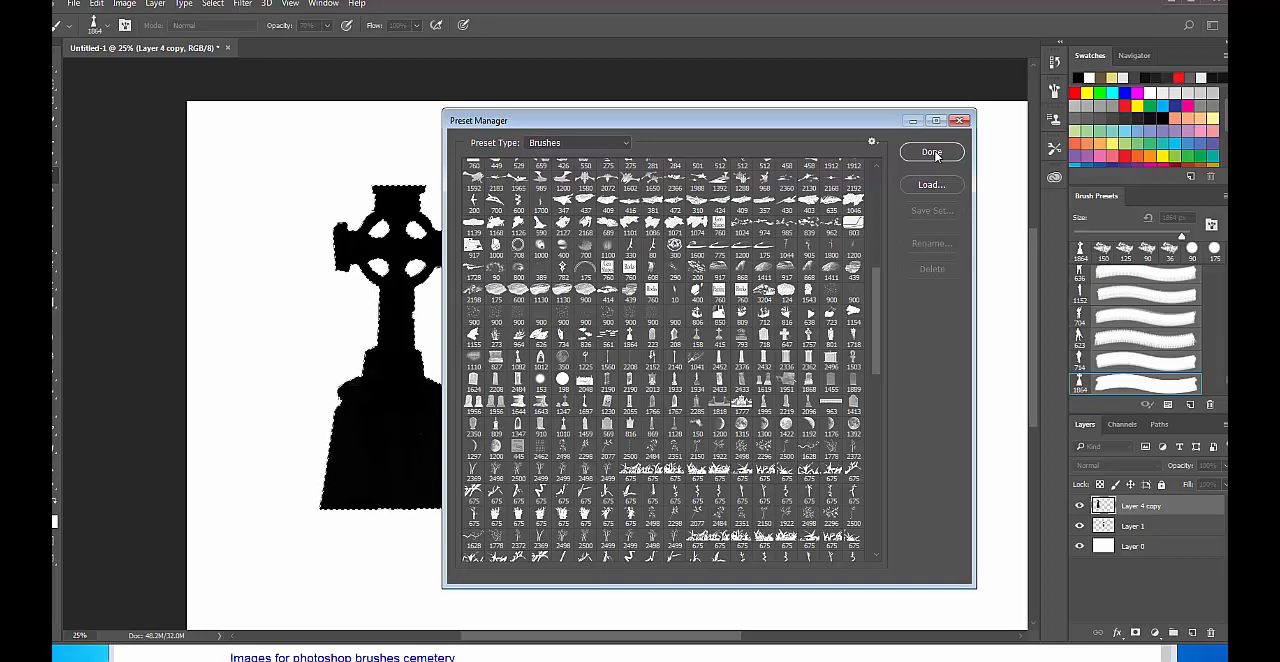
Select the gravestone brushes from the new tombstone through the 1128 brush, save them as the set "Tomb Stones Brushes", and close the Preset Manager.
{"action": "left_click", "coordinate": [631, 336]}
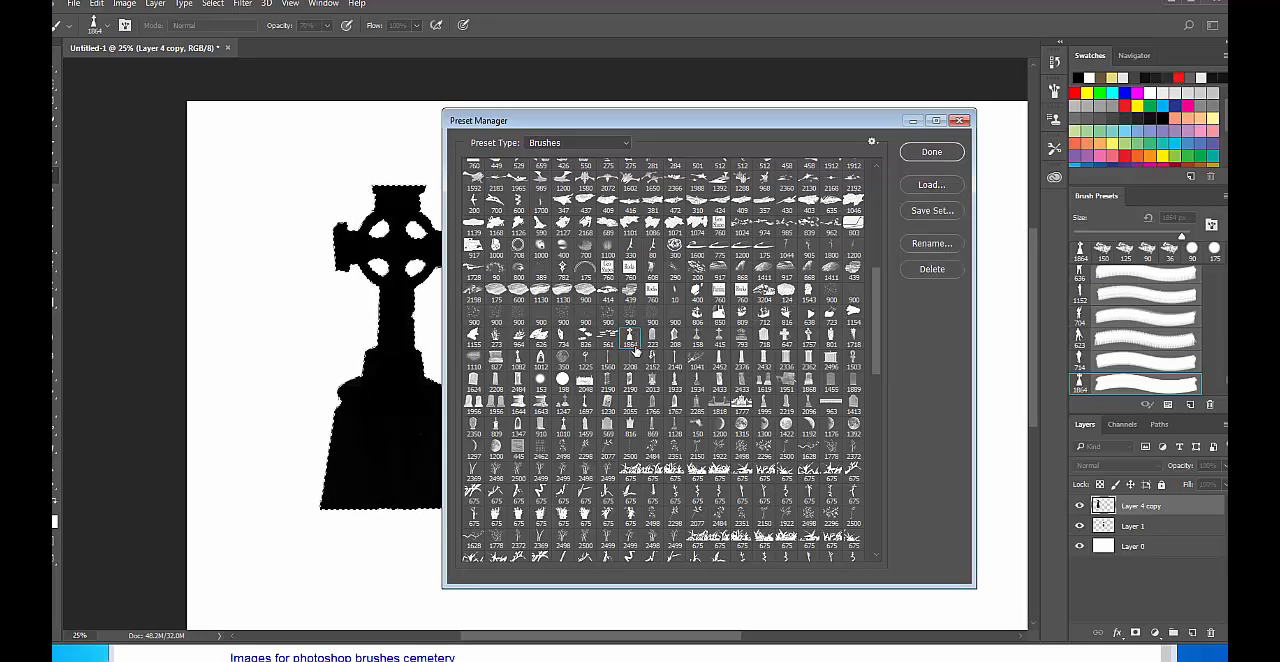
{"action": "left_click", "coordinate": [677, 424], "text": "shift"}
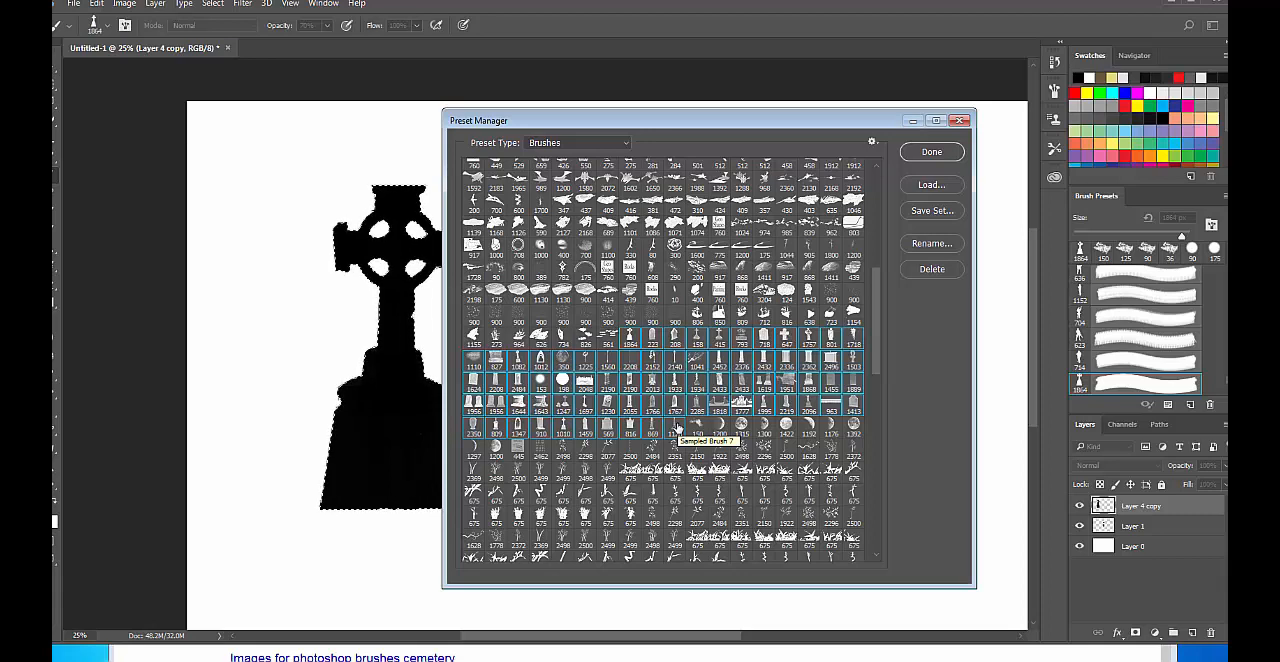
{"action": "left_click", "coordinate": [935, 211]}
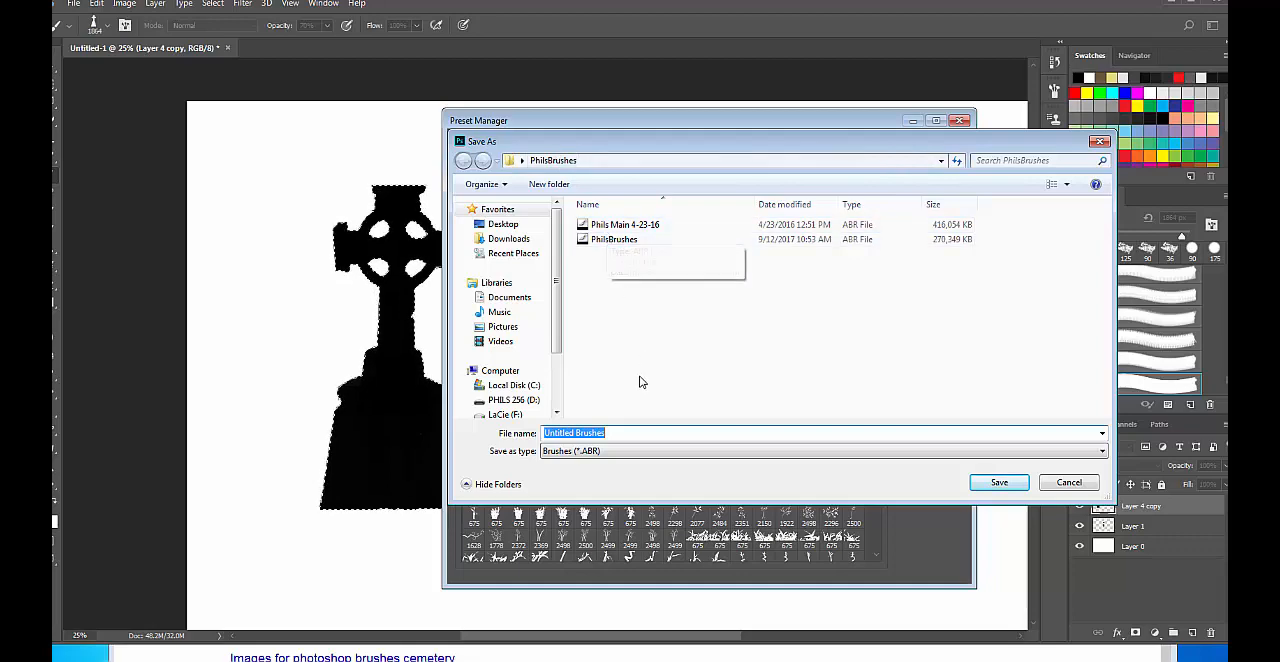
{"action": "left_click", "coordinate": [575, 433]}
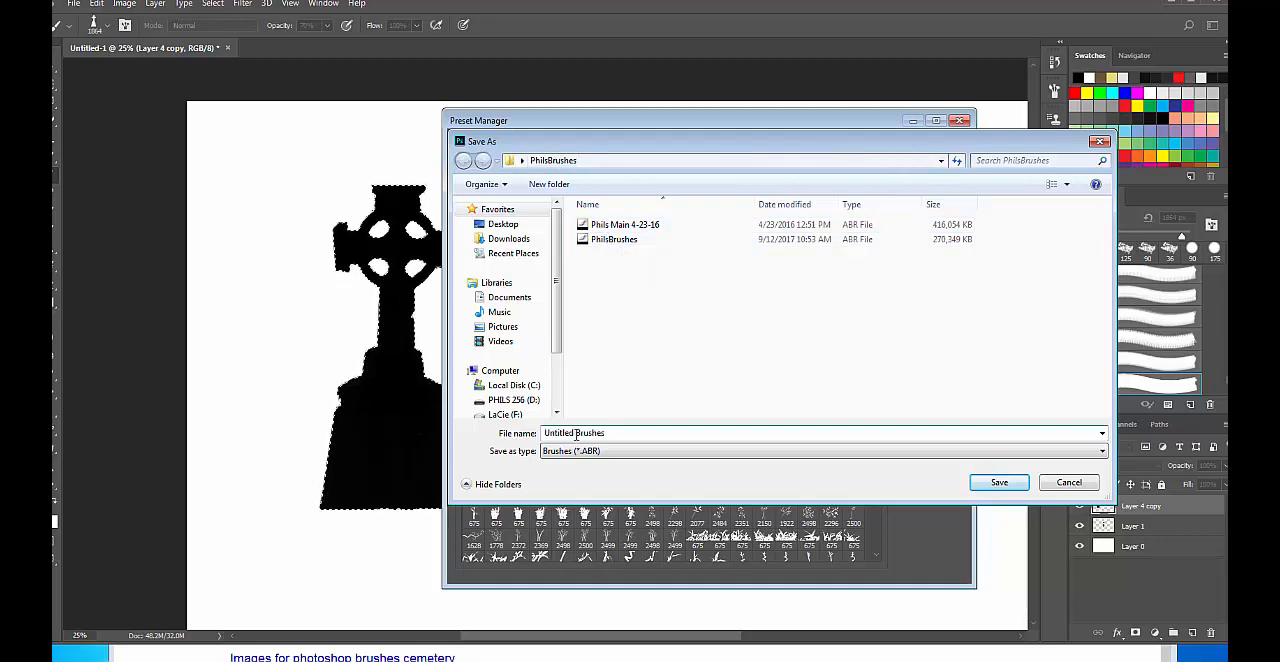
{"action": "key", "text": "BackSpace"}
{"action": "key", "text": "BackSpace"}
{"action": "key", "text": "BackSpace"}
{"action": "key", "text": "BackSpace"}
{"action": "key", "text": "BackSpace"}
{"action": "key", "text": "BackSpace"}
{"action": "type", "text": "TombStones"}
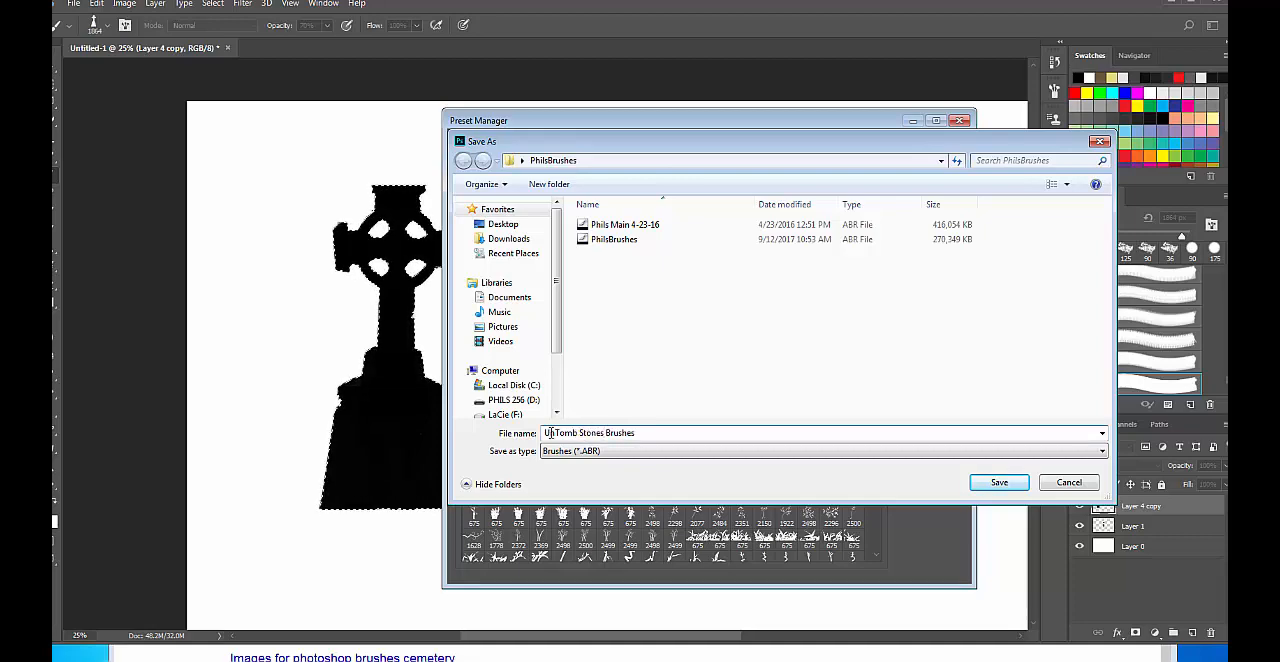
{"action": "key", "text": "BackSpace"}
{"action": "key", "text": "BackSpace"}
{"action": "left_click", "coordinate": [1012, 483]}
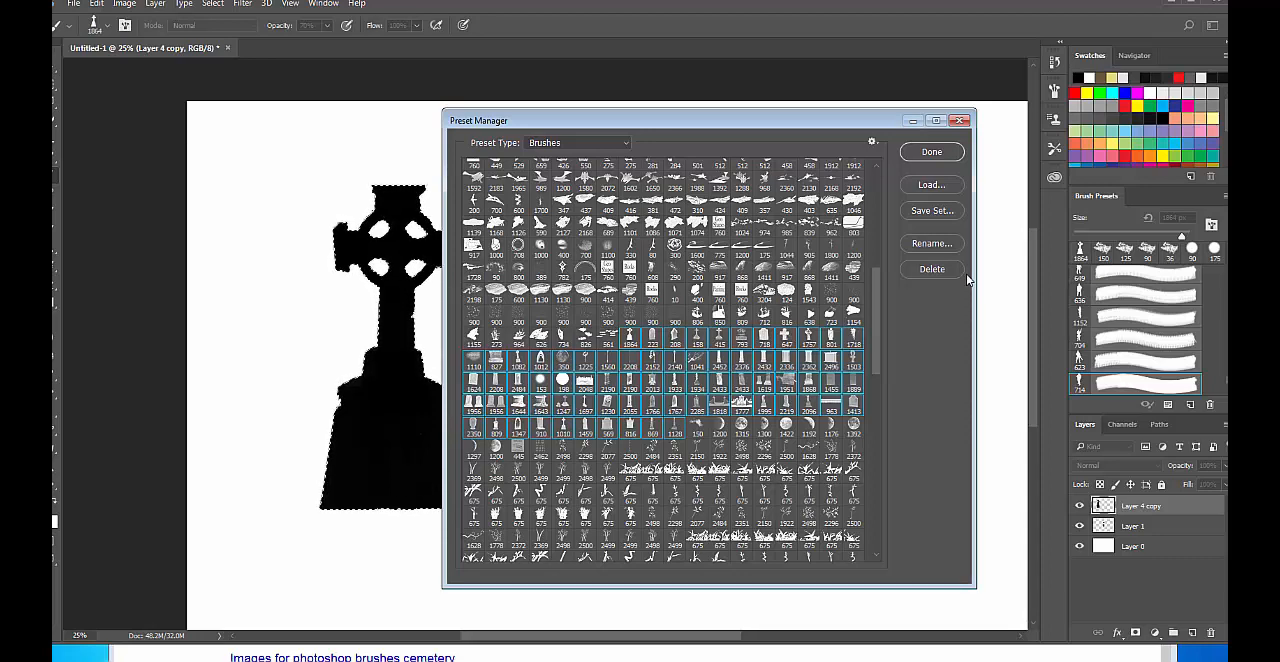
{"action": "left_click", "coordinate": [931, 152]}
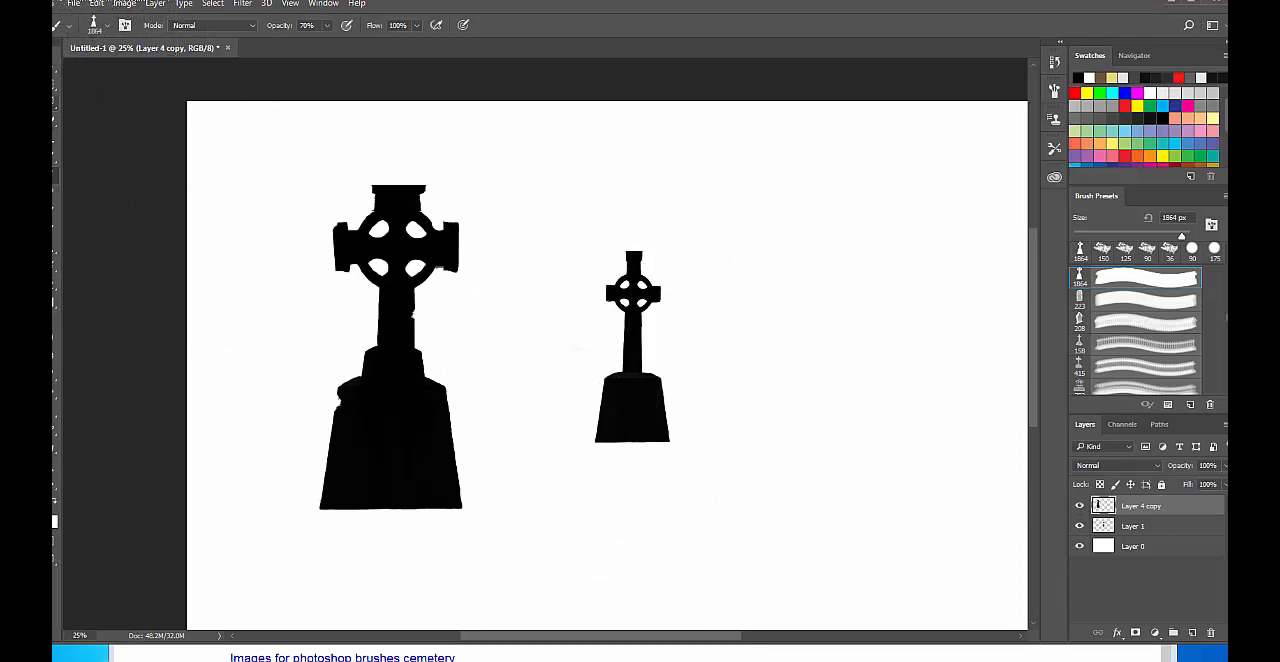
Outline a low ground mound with the Polygonal Lasso, running from the large cross's base out beneath the small cross.
{"action": "left_click", "coordinate": [54, 94]}
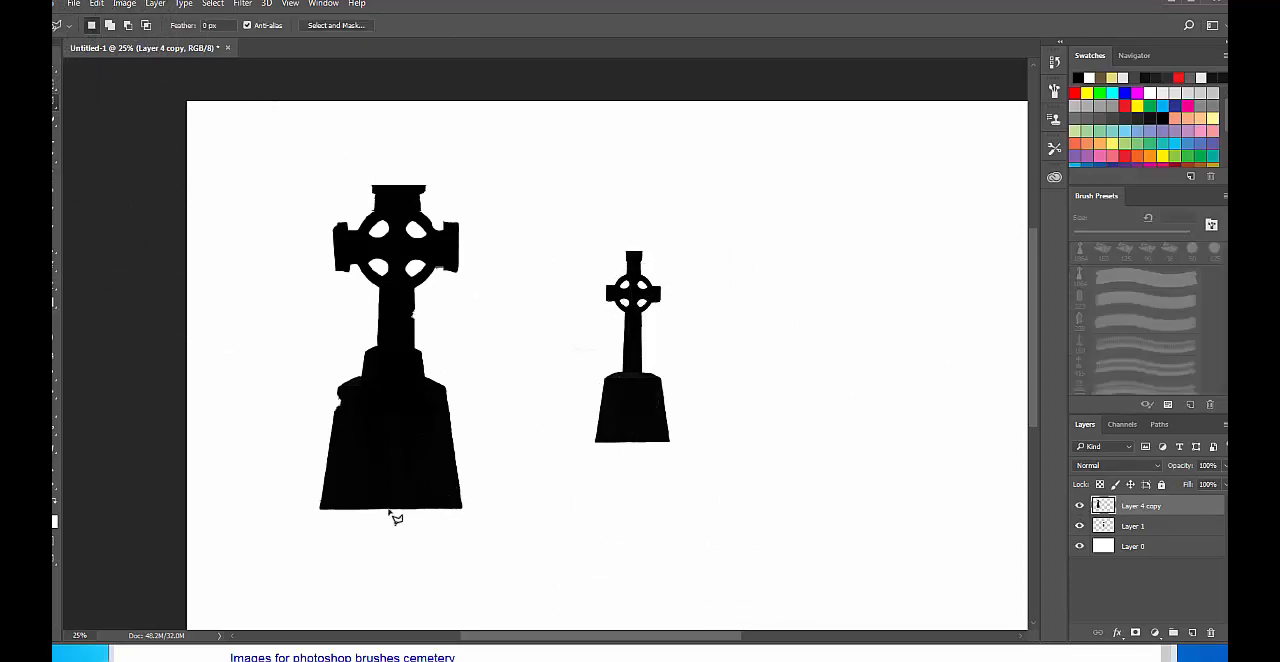
{"action": "left_click", "coordinate": [321, 509]}
{"action": "left_click", "coordinate": [644, 507]}
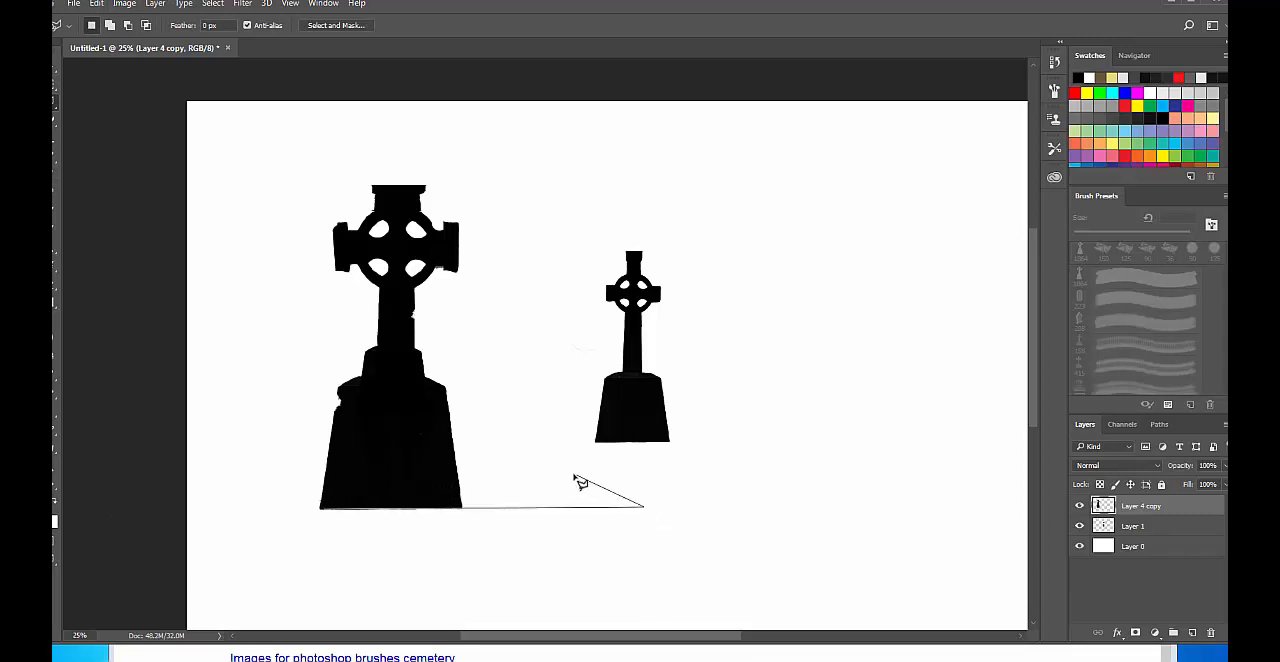
{"action": "left_click", "coordinate": [568, 470]}
{"action": "mouse_move", "coordinate": [512, 474]}
{"action": "left_mouse_down"}
{"action": "mouse_move", "coordinate": [395, 465]}
{"action": "mouse_move", "coordinate": [388, 487]}
{"action": "mouse_move", "coordinate": [428, 510]}
{"action": "left_mouse_up"}
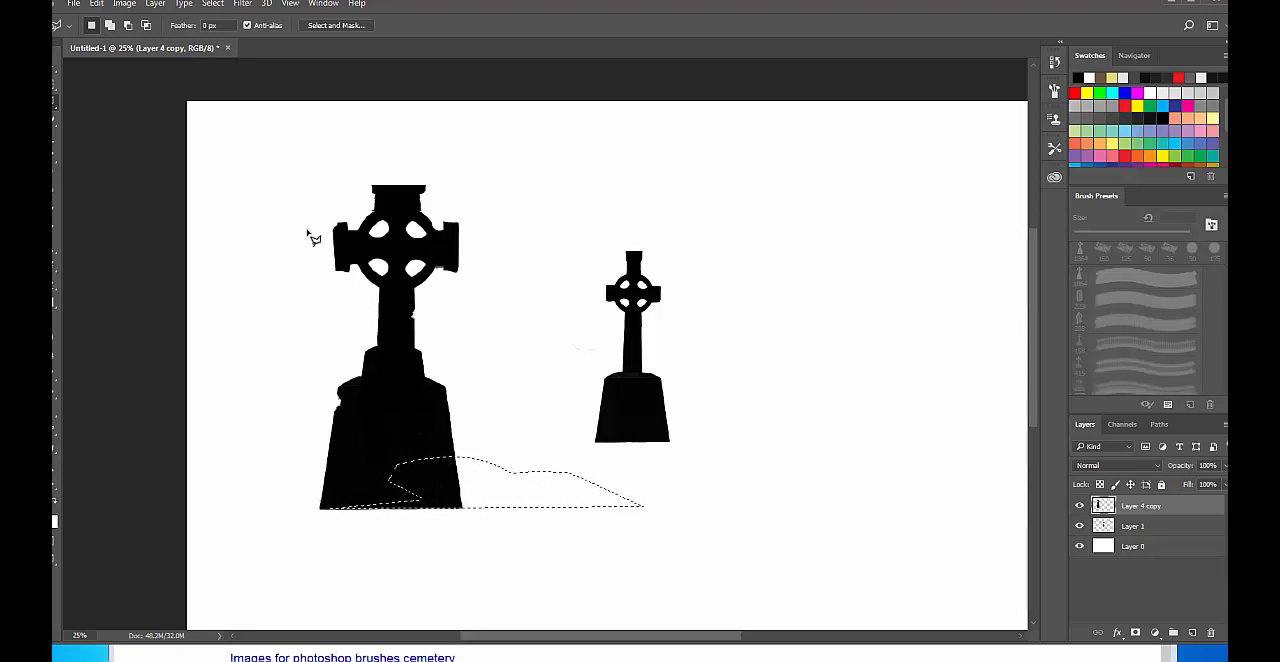
Fill the mound selection with the foreground color in Normal mode at 100% opacity, and deselect it.
{"action": "key", "text": "b"}
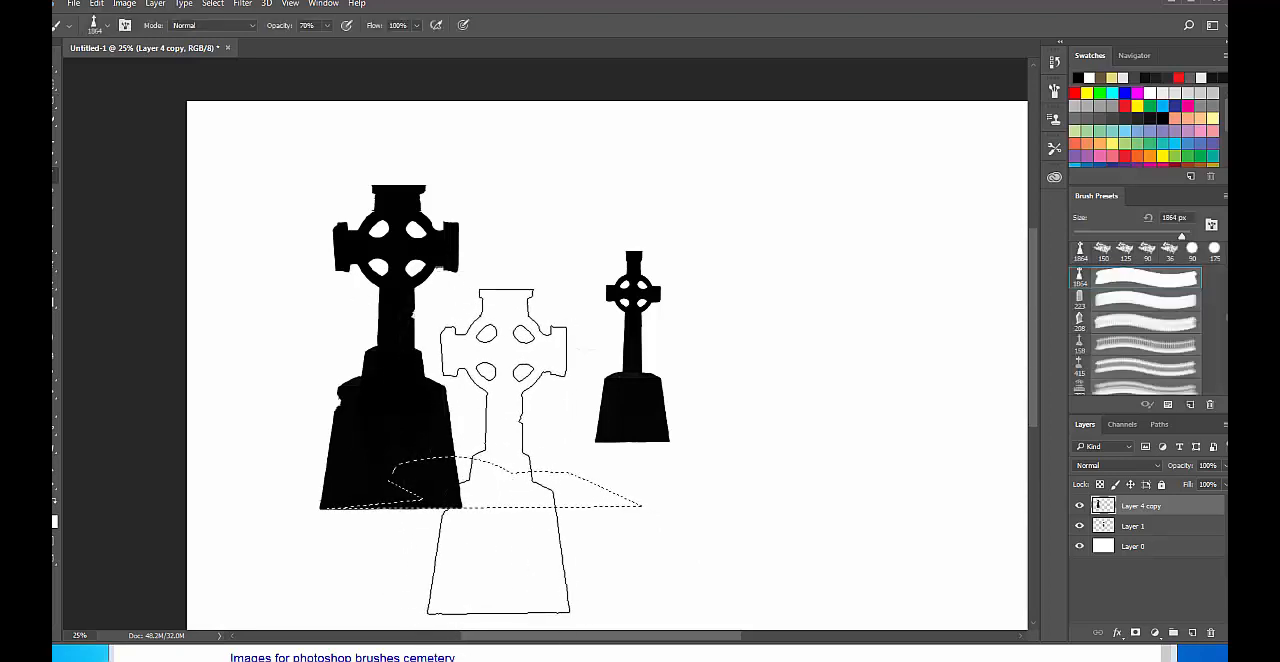
{"action": "right_click", "coordinate": [503, 452]}
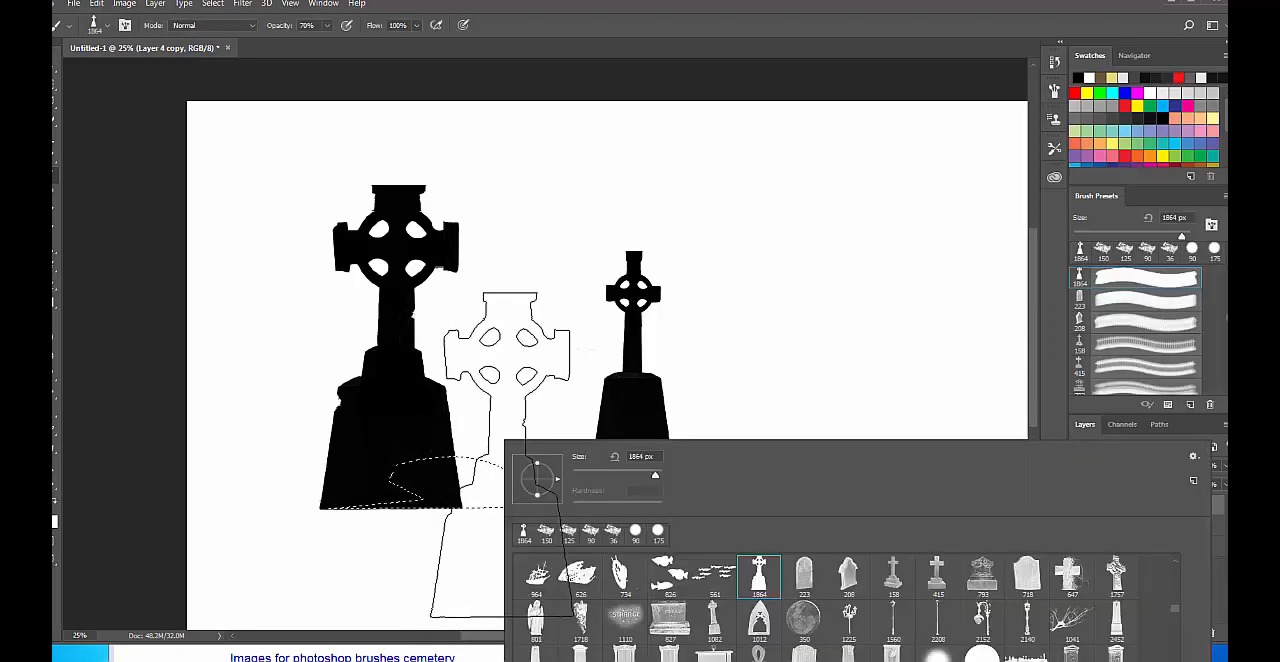
{"action": "left_click", "coordinate": [105, 8]}
{"action": "left_click", "coordinate": [117, 214]}
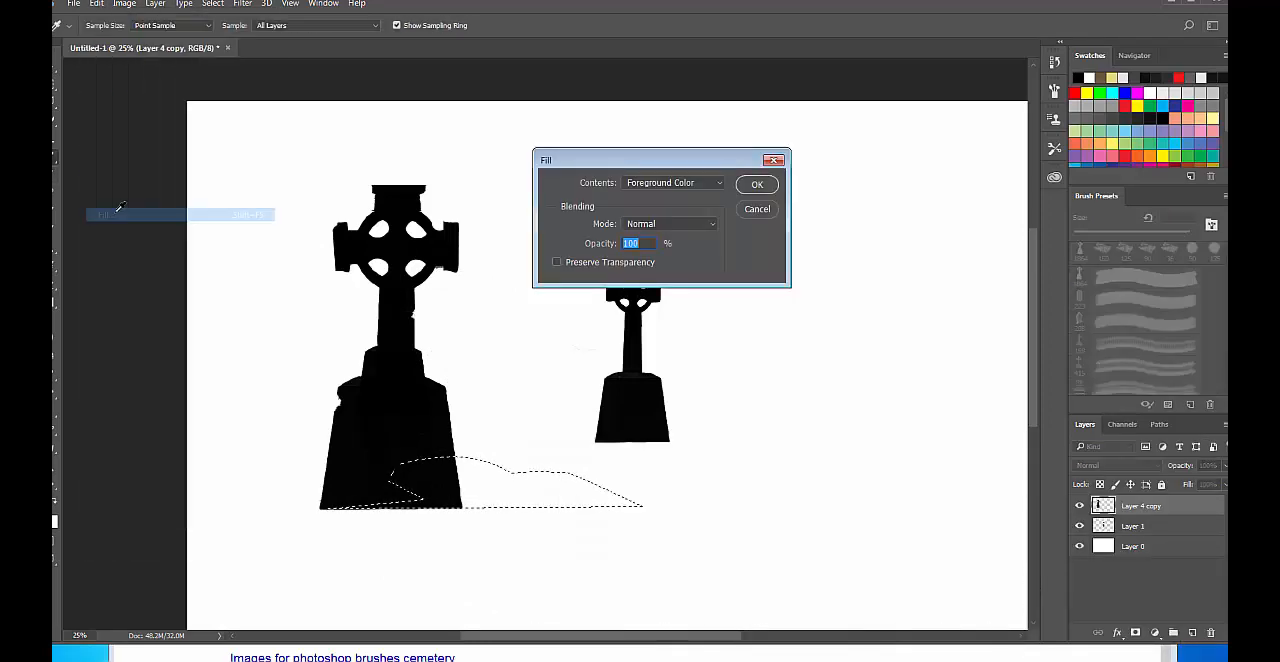
{"action": "left_click", "coordinate": [758, 184]}
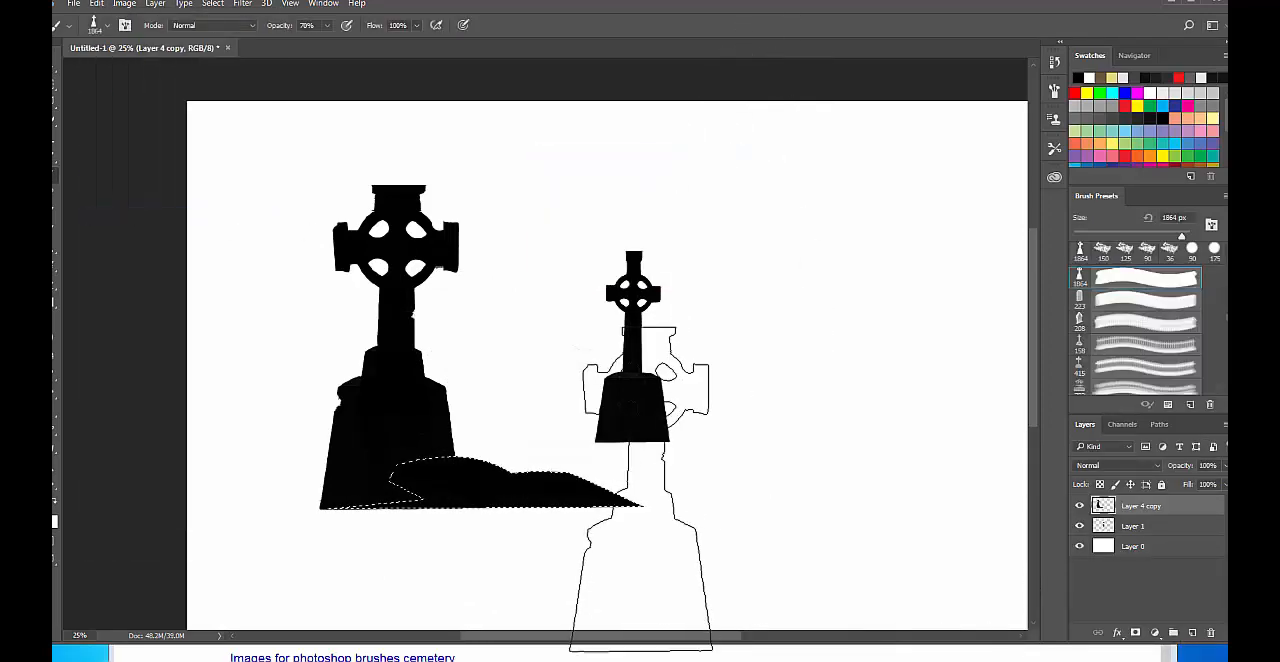
{"action": "key", "text": "ctrl+d"}
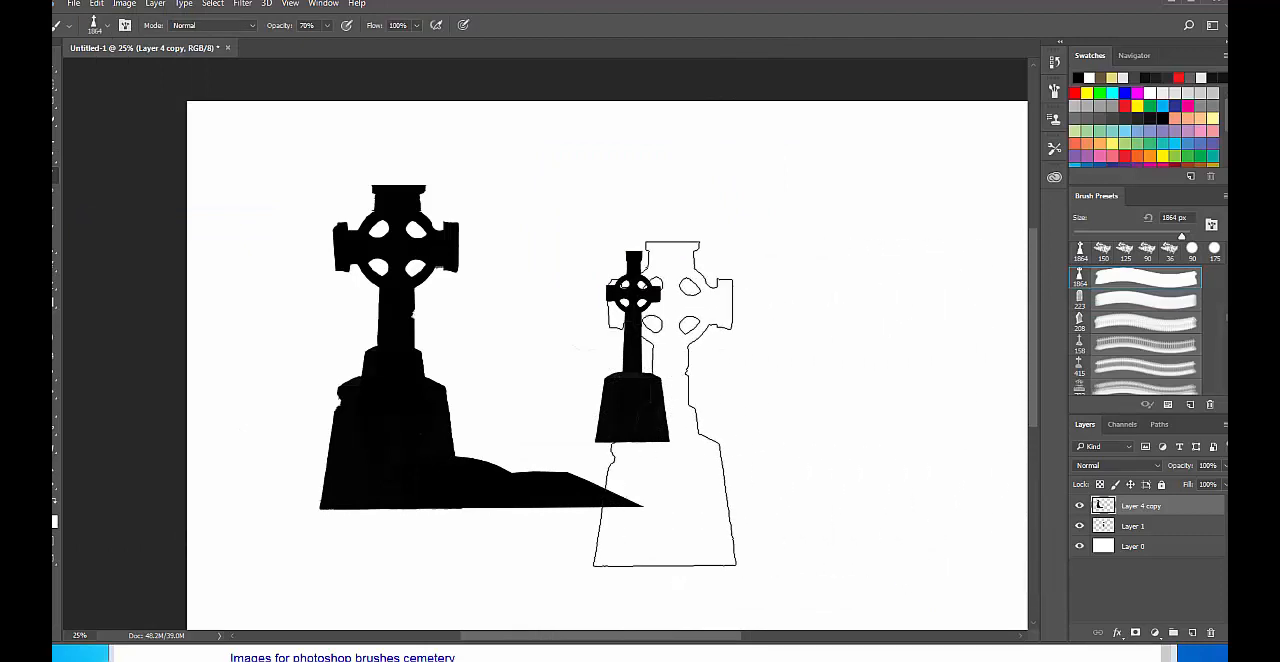
Choose a 675 px grass brush and stamp it repeatedly on the mound just right of the large cross's base.
{"action": "right_click", "coordinate": [550, 340]}
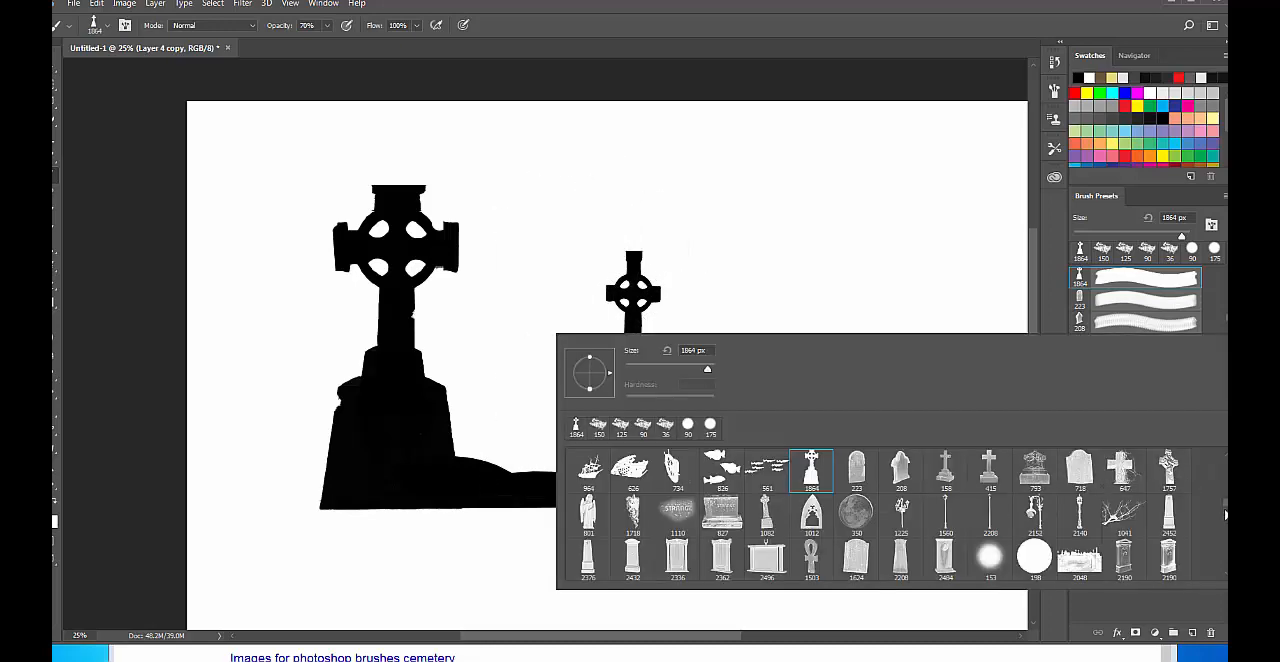
{"action": "mouse_move", "coordinate": [1226, 515]}
{"action": "left_mouse_down"}
{"action": "mouse_move", "coordinate": [1226, 560]}
{"action": "mouse_move", "coordinate": [1222, 516]}
{"action": "left_mouse_up"}
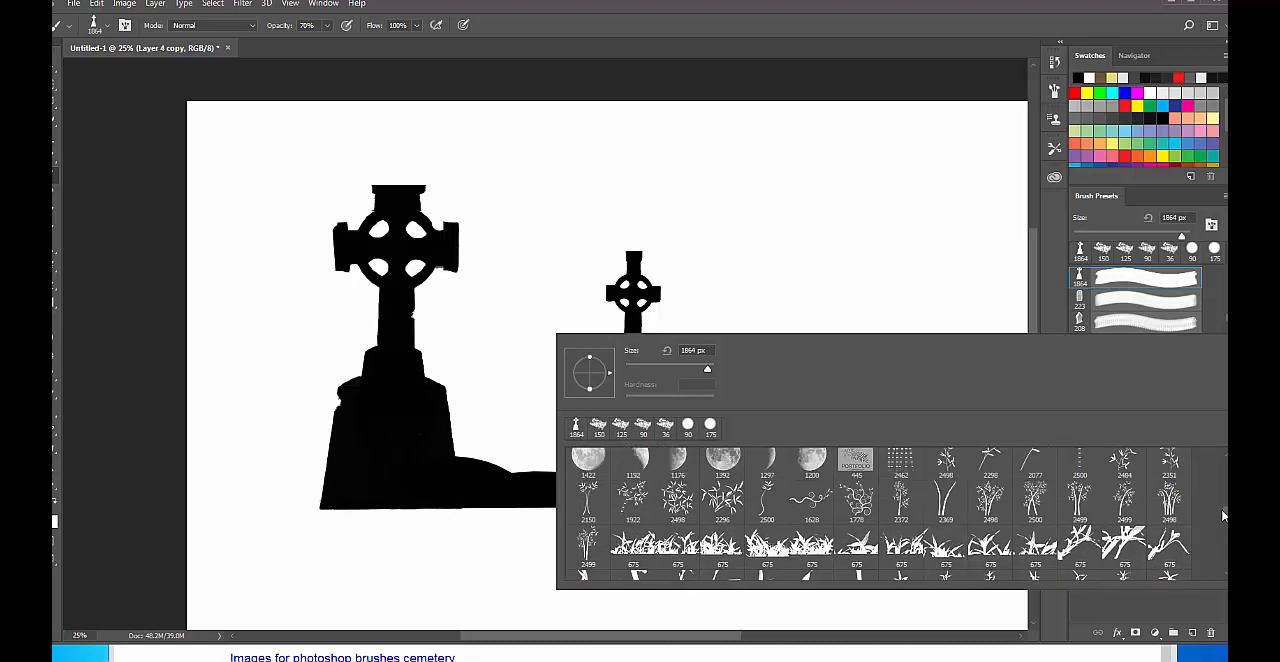
{"action": "left_click", "coordinate": [945, 545]}
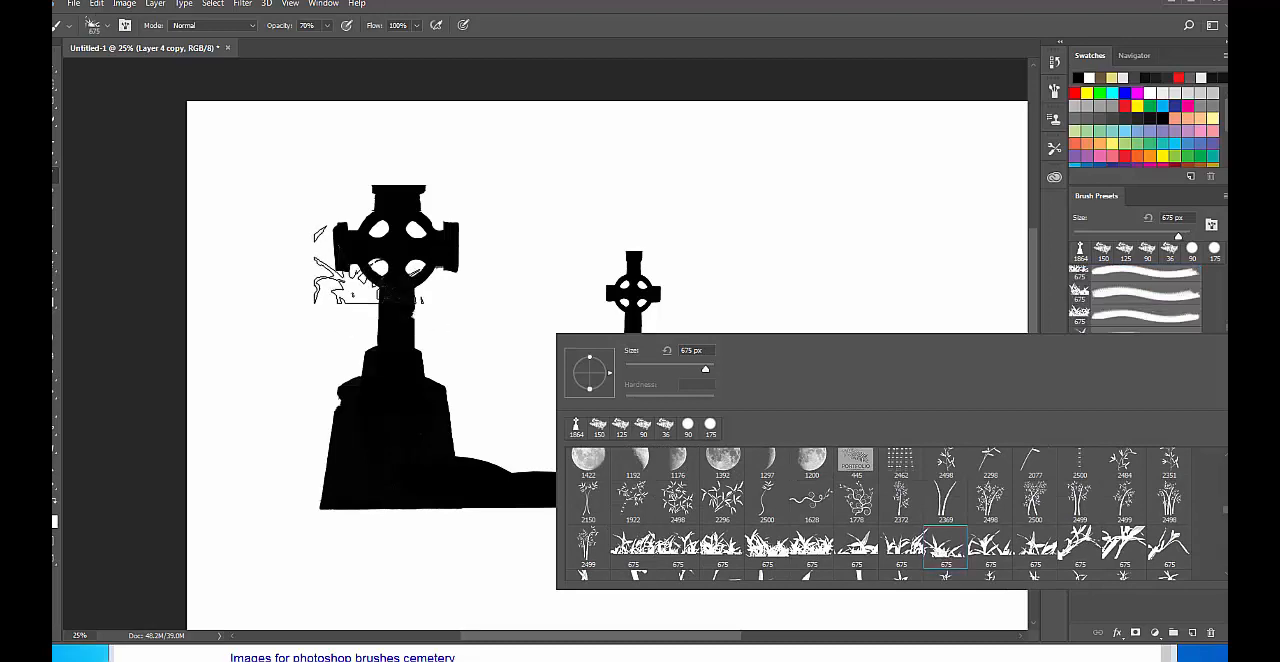
{"action": "left_click", "coordinate": [425, 462]}
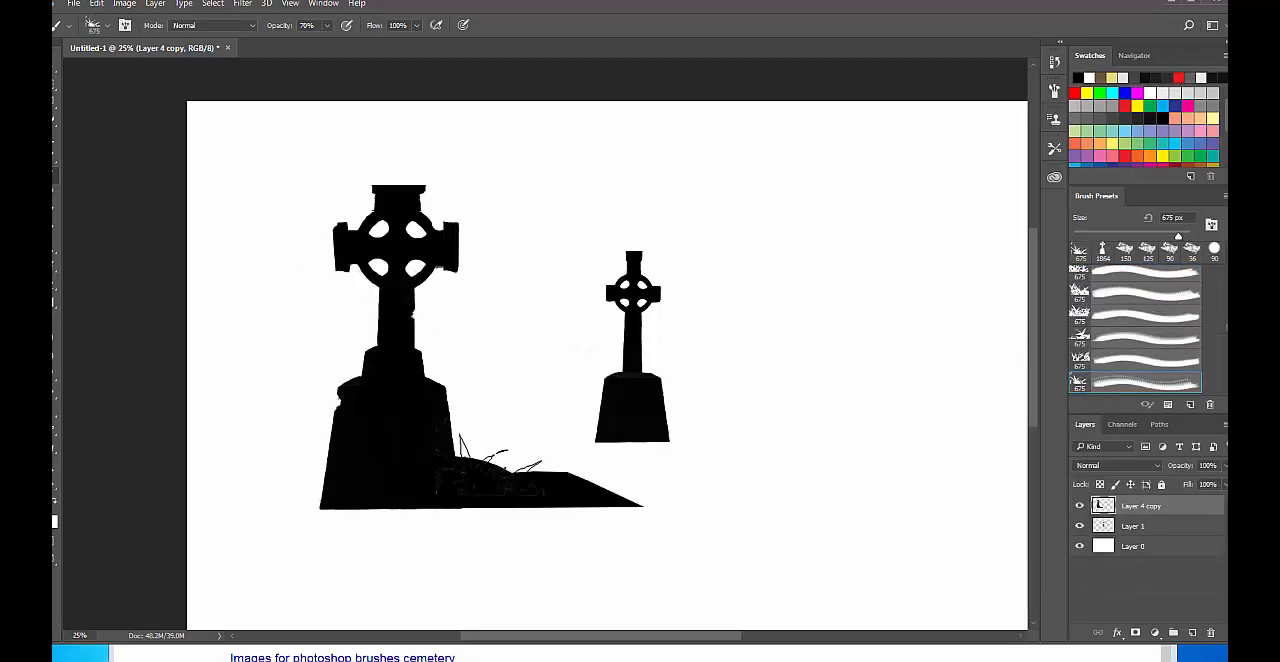
{"action": "left_click", "coordinate": [496, 446]}
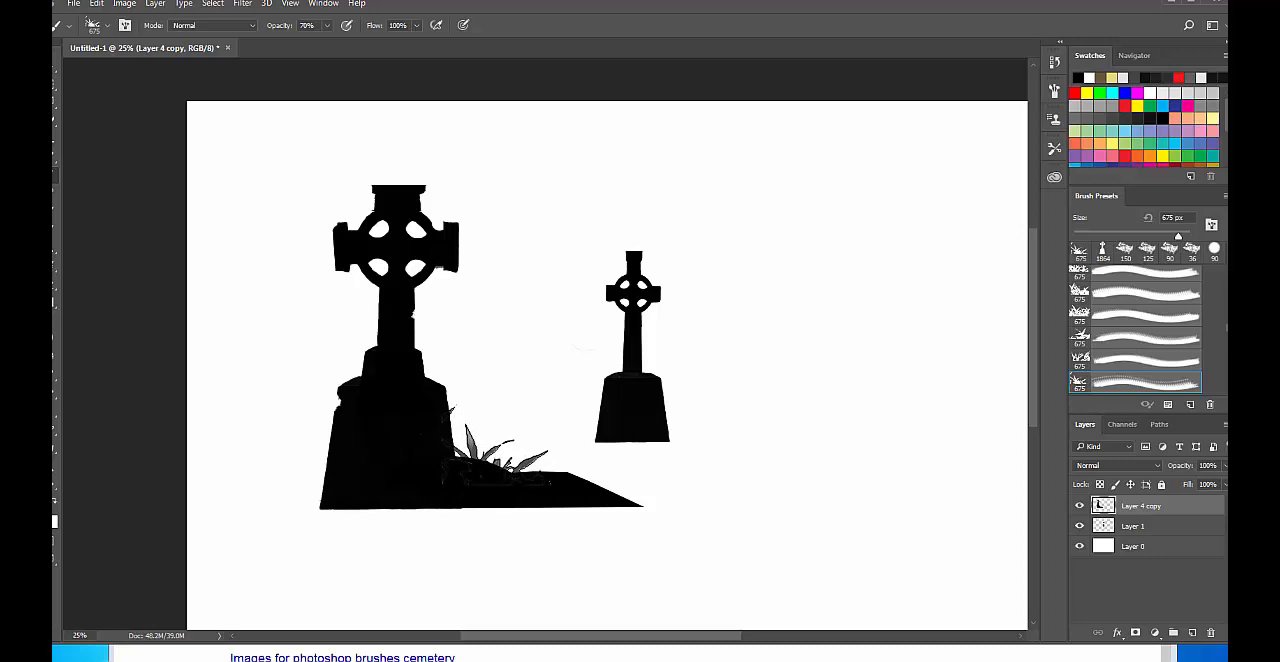
{"action": "left_click", "coordinate": [496, 446]}
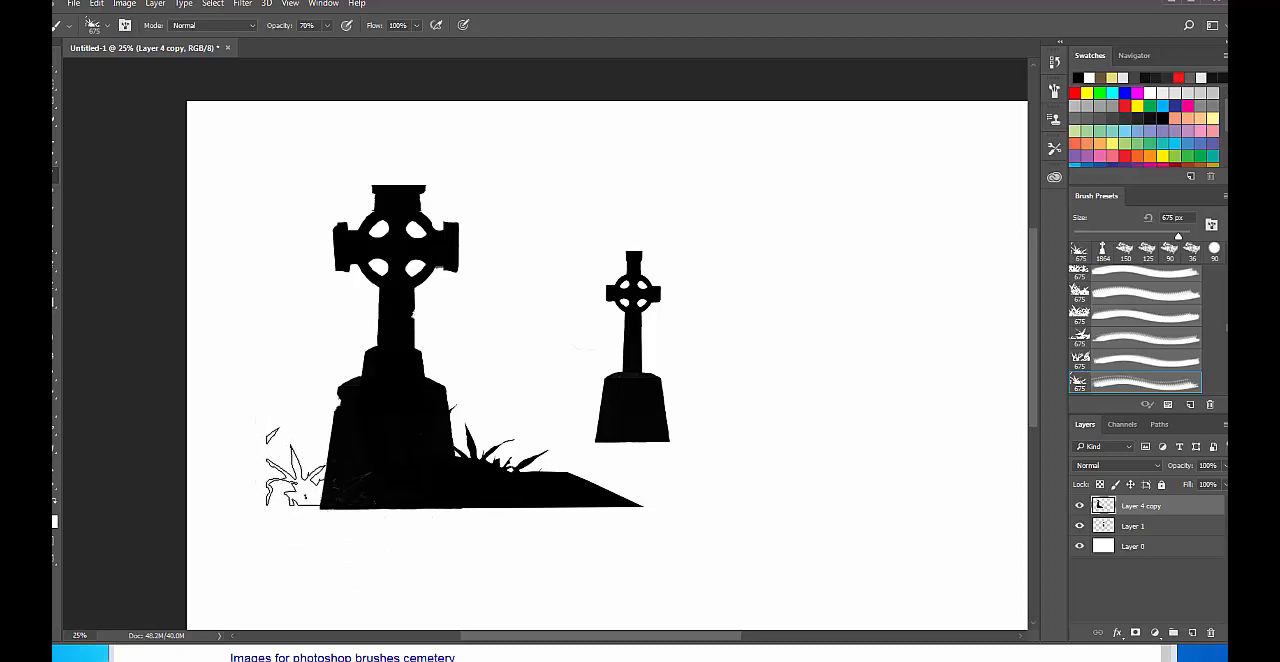
Enlarge the grass brush to 1100 px and stamp a clump at the left side of the large cross's base.
{"action": "key", "text": "bracketright"}
{"action": "key", "text": "bracketright"}
{"action": "key", "text": "bracketright"}
{"action": "key", "text": "bracketright"}
{"action": "key", "text": "bracketright"}
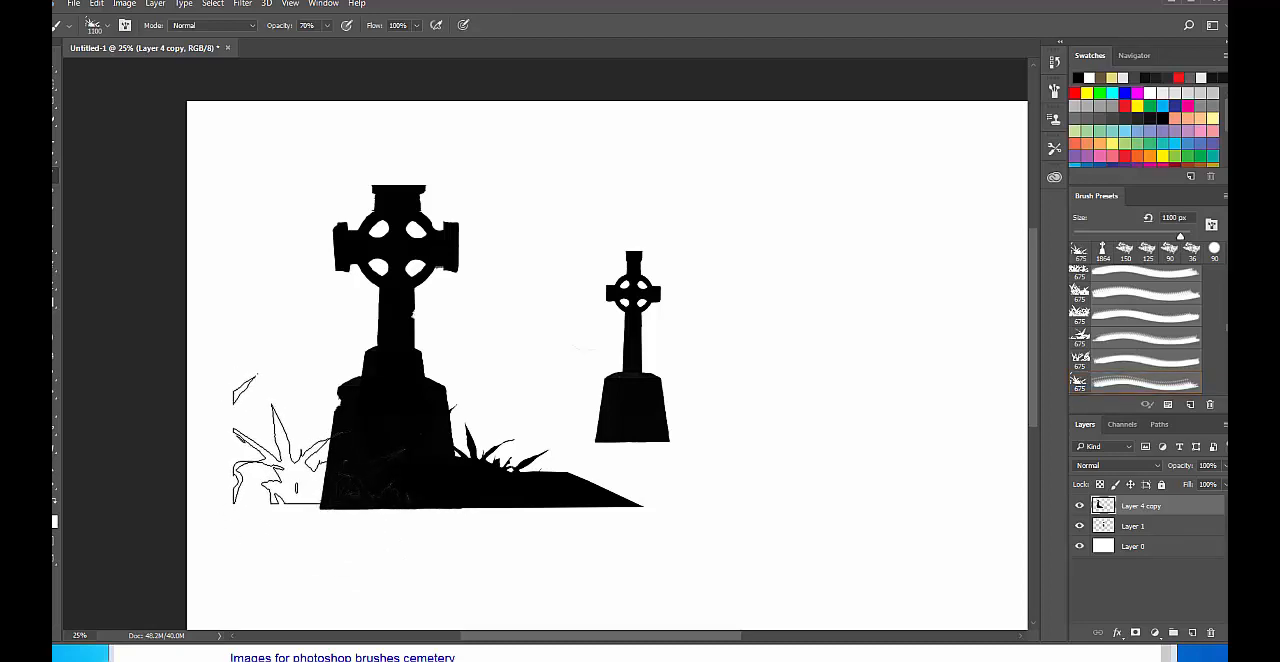
{"action": "left_click", "coordinate": [318, 440]}
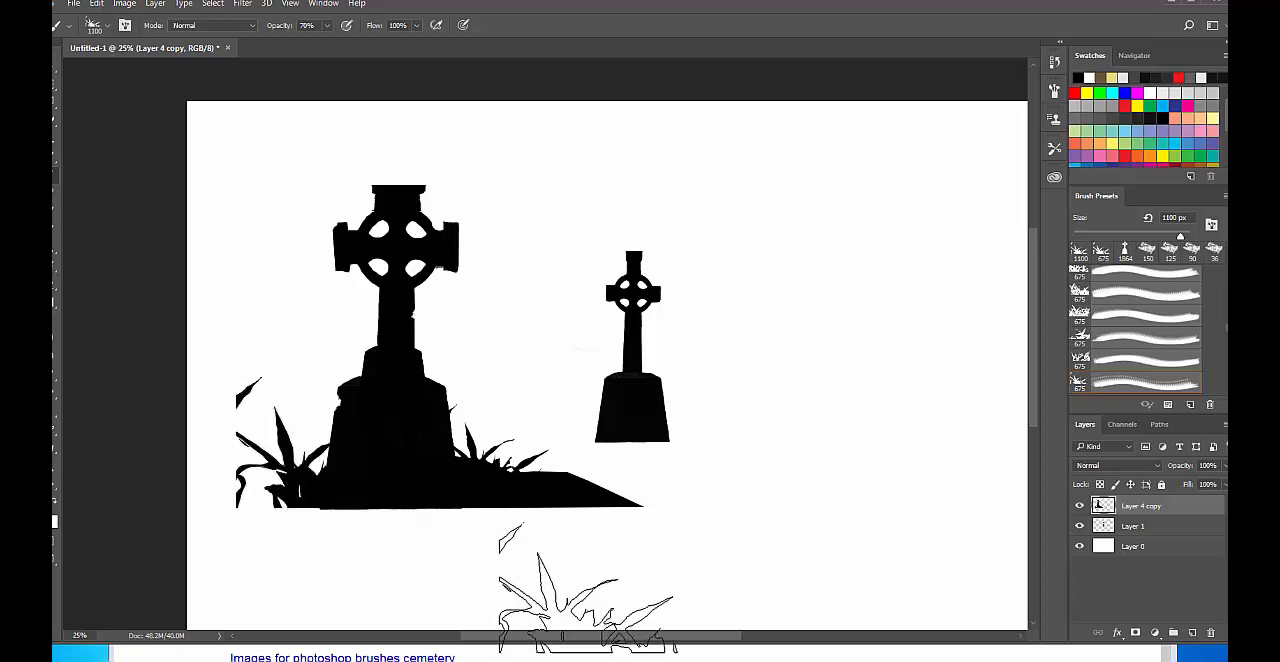
Erase the stray cut-off blades at the outer edge of the grass clump beside the large cross's base.
{"action": "key", "text": "e"}
{"action": "mouse_move", "coordinate": [251, 372]}
{"action": "left_mouse_down"}
{"action": "mouse_move", "coordinate": [224, 411]}
{"action": "mouse_move", "coordinate": [245, 383]}
{"action": "left_mouse_up"}
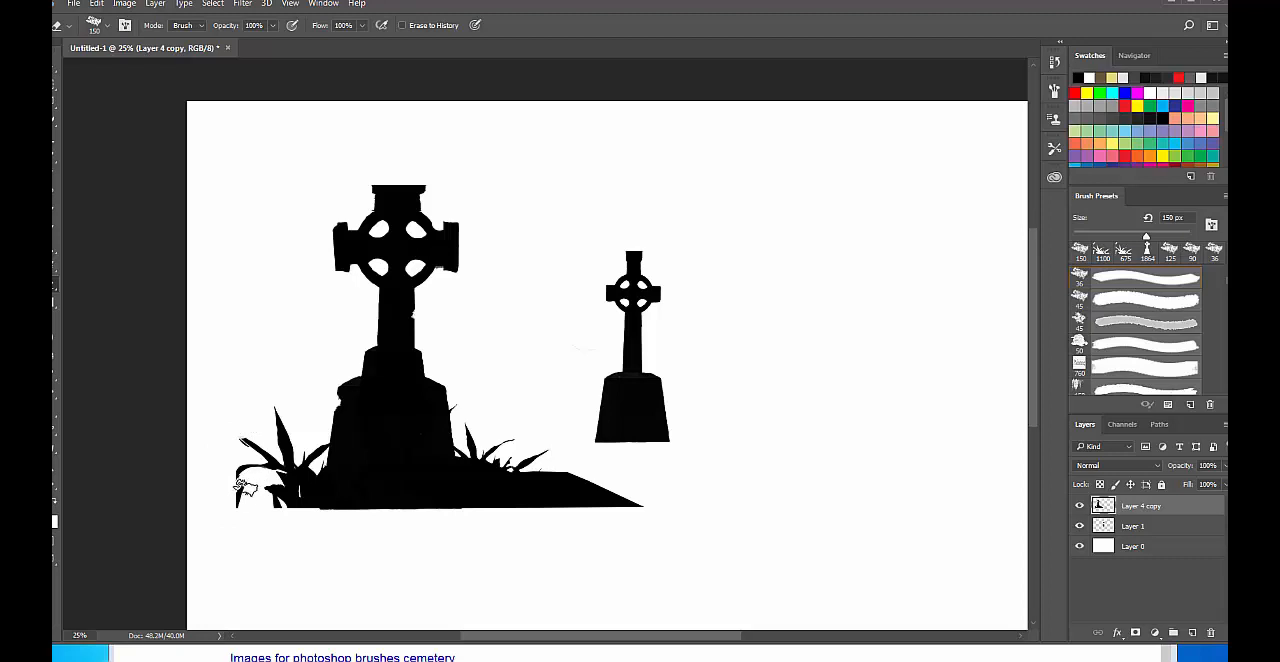
{"action": "left_click_drag", "start_coordinate": [245, 488], "coordinate": [240, 504]}
Return to the Brush tool and choose the 1024 px brush from the brush presets.
{"action": "key", "text": "b"}
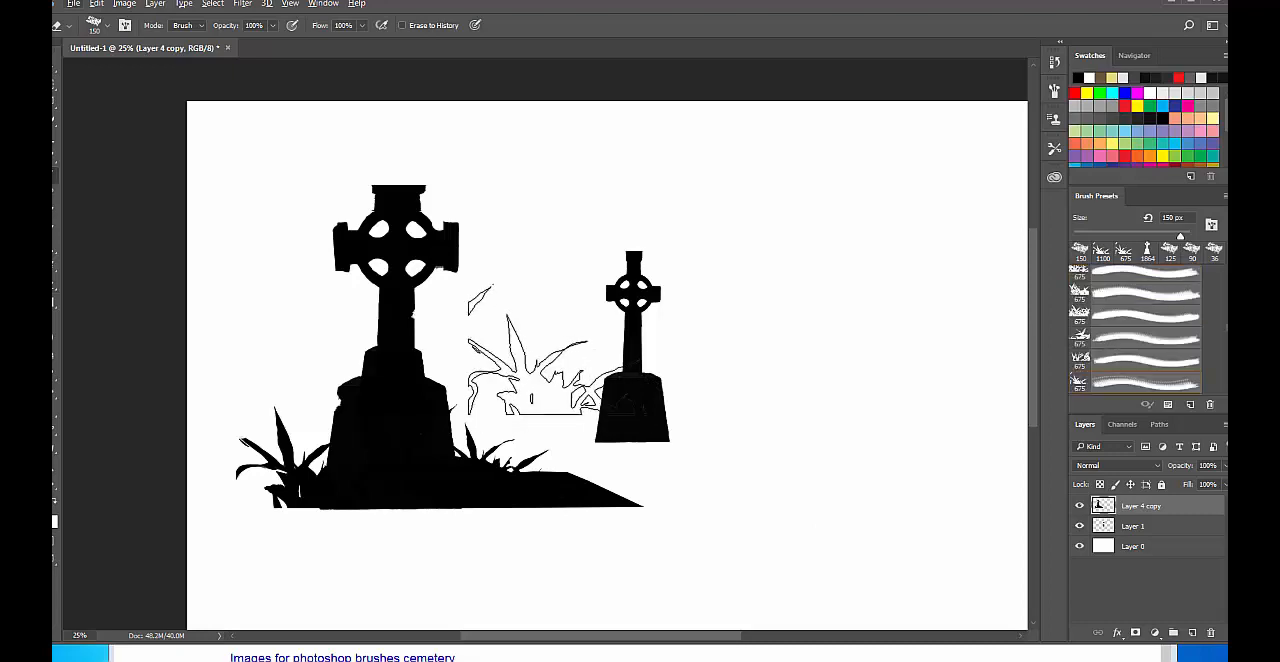
{"action": "right_click", "coordinate": [575, 393]}
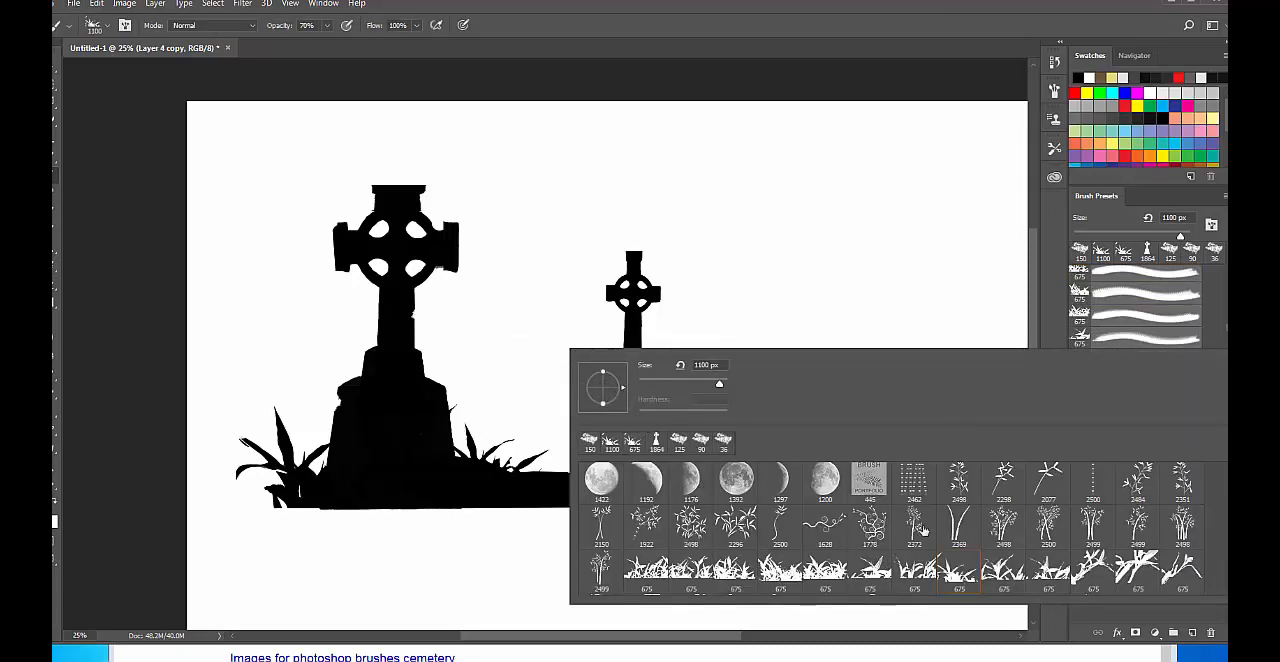
{"action": "scroll", "coordinate": [1100, 522], "scroll_direction": "down", "scroll_amount": 10}
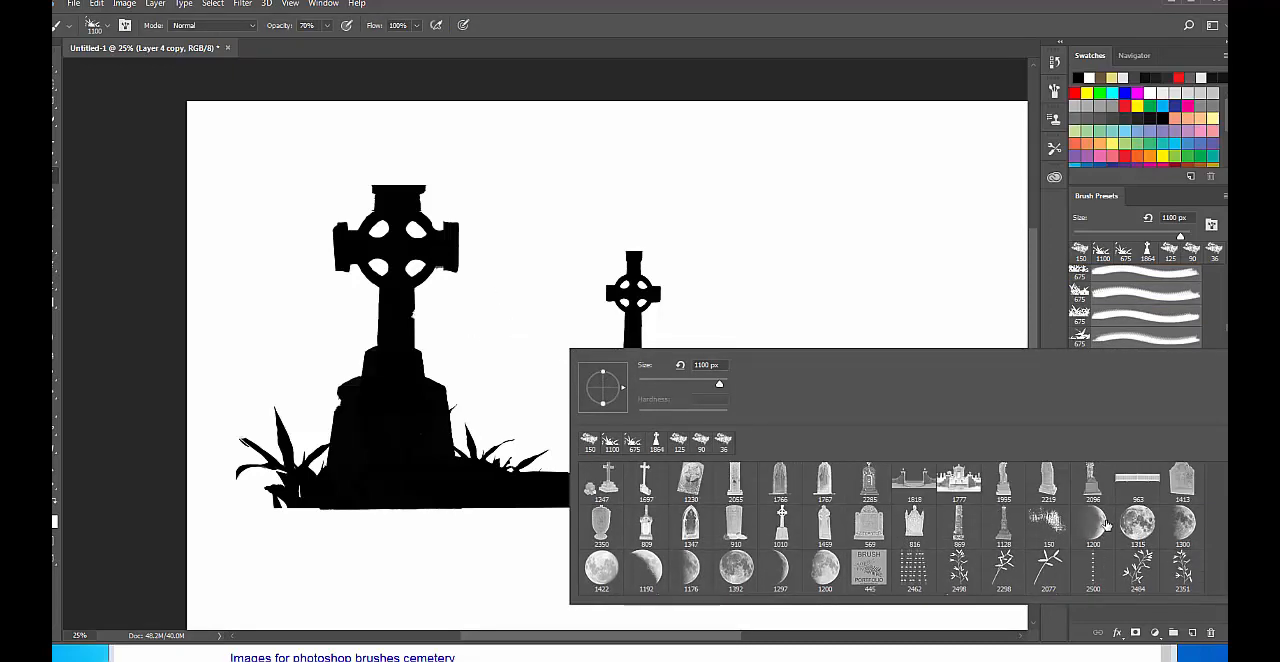
{"action": "scroll", "coordinate": [1109, 525], "scroll_direction": "down", "scroll_amount": 10}
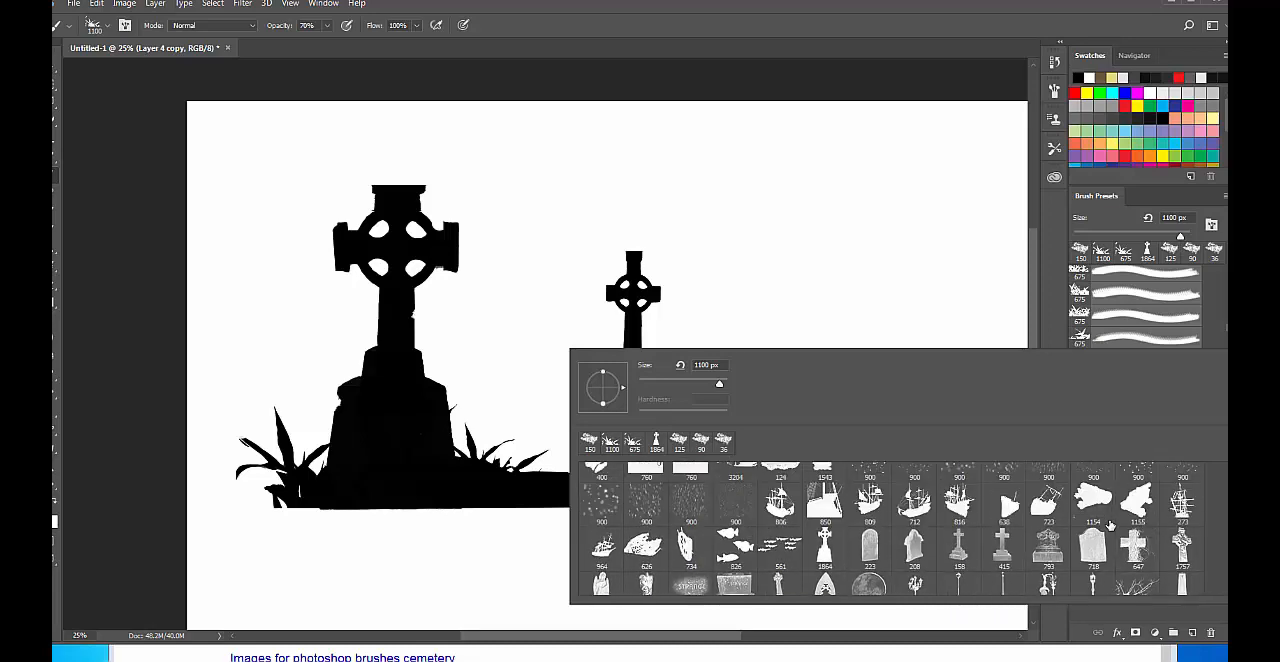
{"action": "scroll", "coordinate": [1109, 525], "scroll_direction": "down", "scroll_amount": 10}
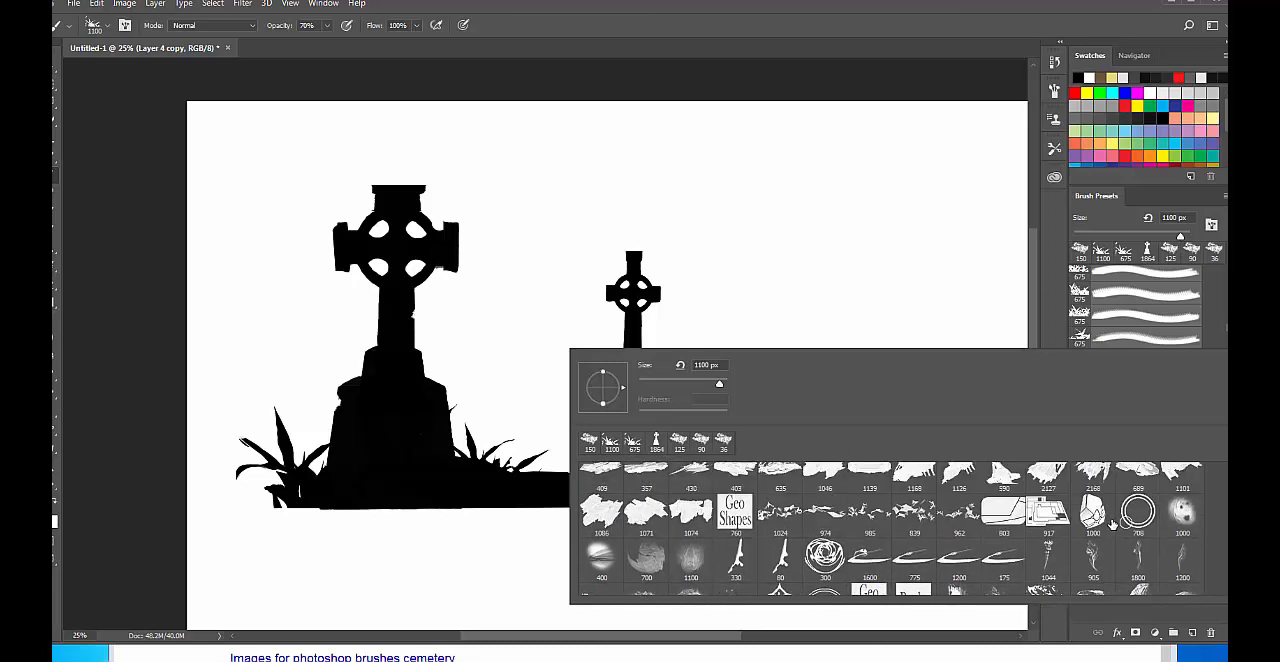
{"action": "left_click", "coordinate": [780, 514]}
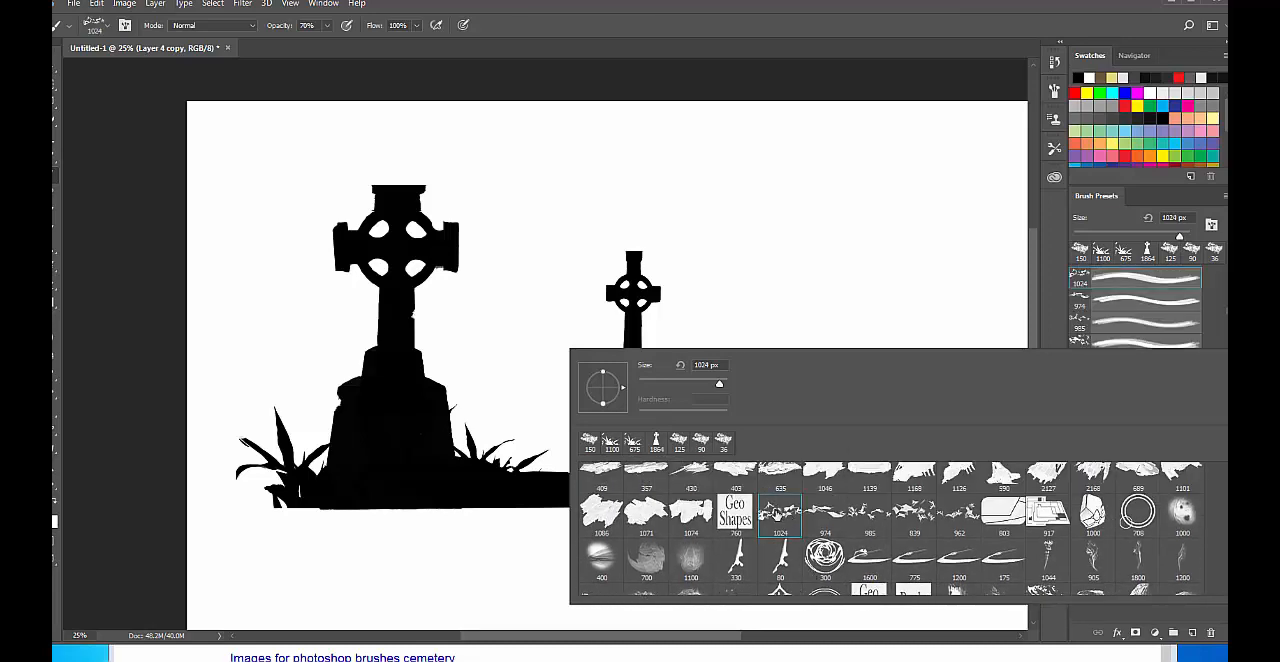
Browse the brush presets and choose the 1773 px hanging moss brush.
{"action": "scroll", "coordinate": [910, 535], "scroll_direction": "down", "scroll_amount": 8}
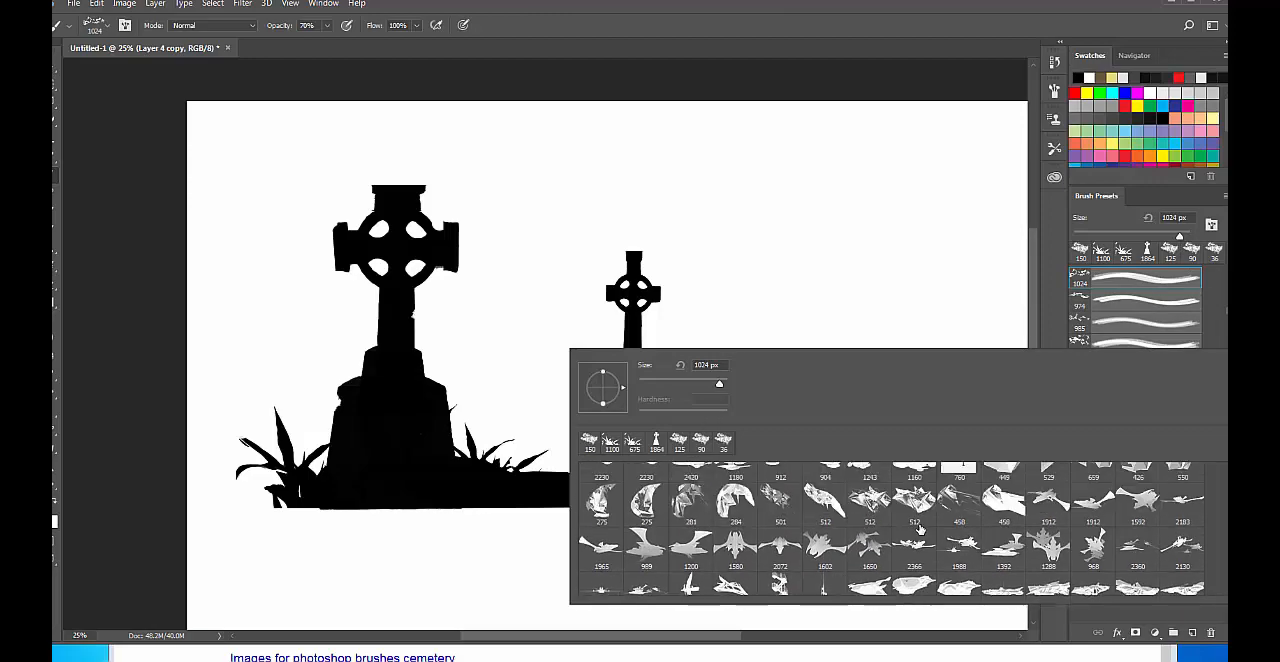
{"action": "scroll", "coordinate": [919, 531], "scroll_direction": "up", "scroll_amount": 8}
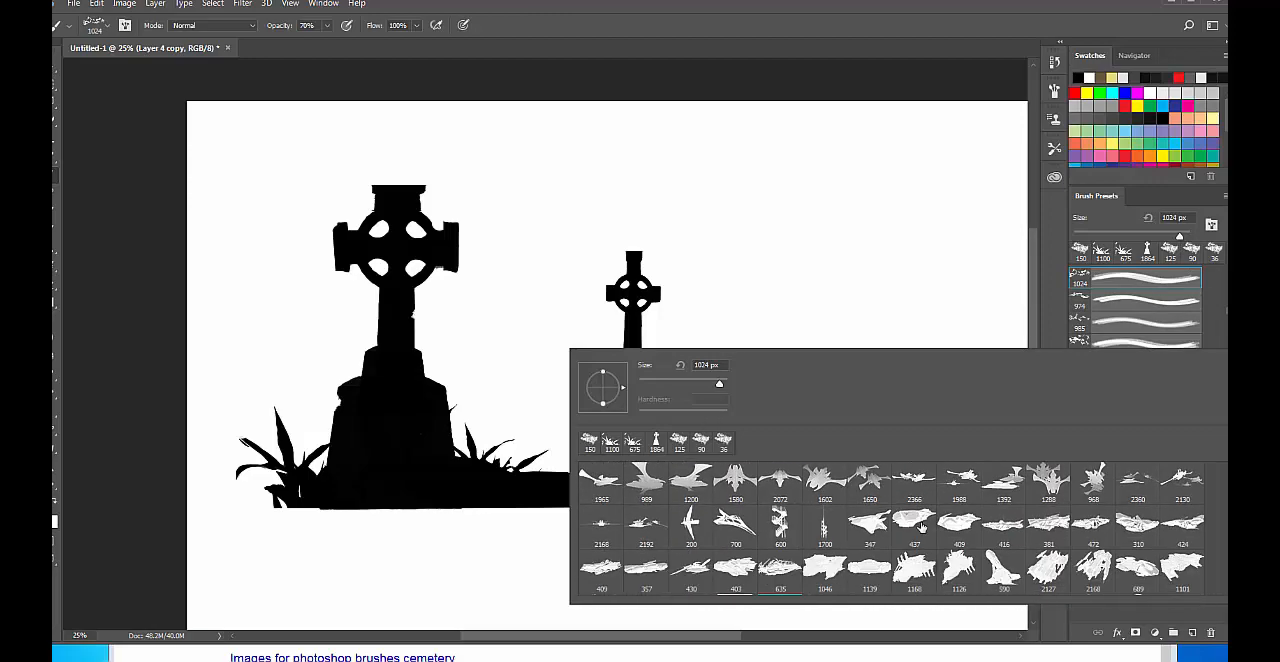
{"action": "scroll", "coordinate": [919, 531], "scroll_direction": "down", "scroll_amount": 10}
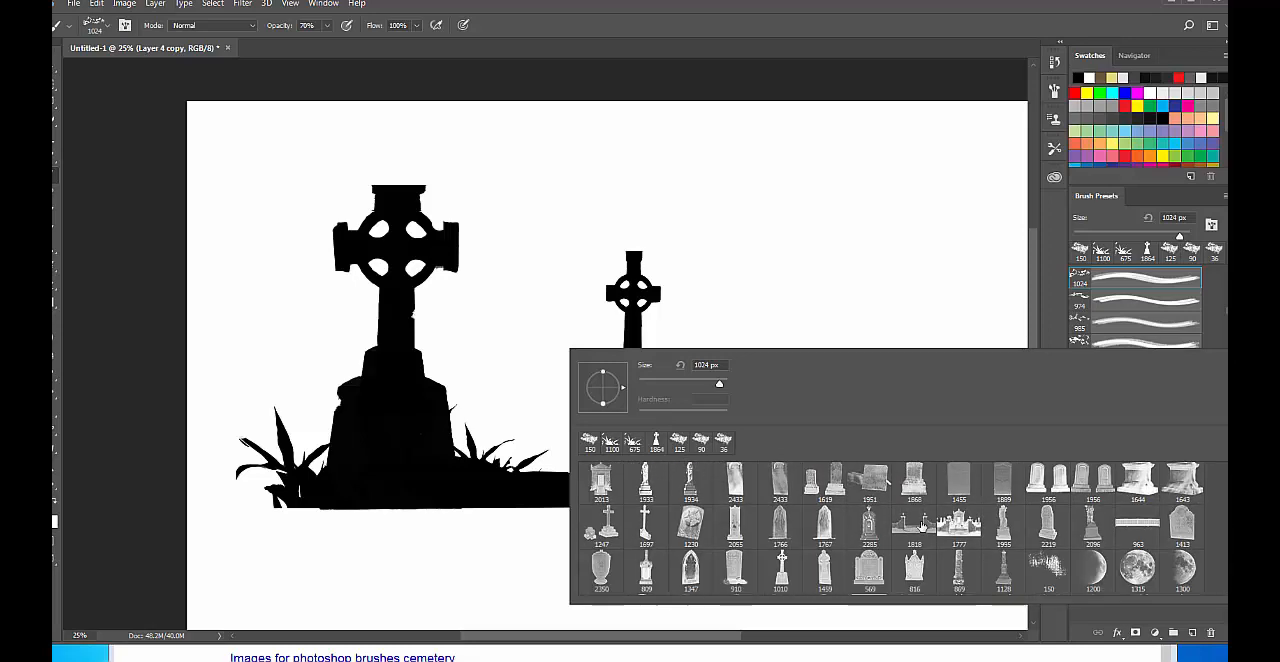
{"action": "scroll", "coordinate": [920, 527], "scroll_direction": "down", "scroll_amount": 3}
{"action": "scroll", "coordinate": [1092, 512], "scroll_direction": "down", "scroll_amount": 5}
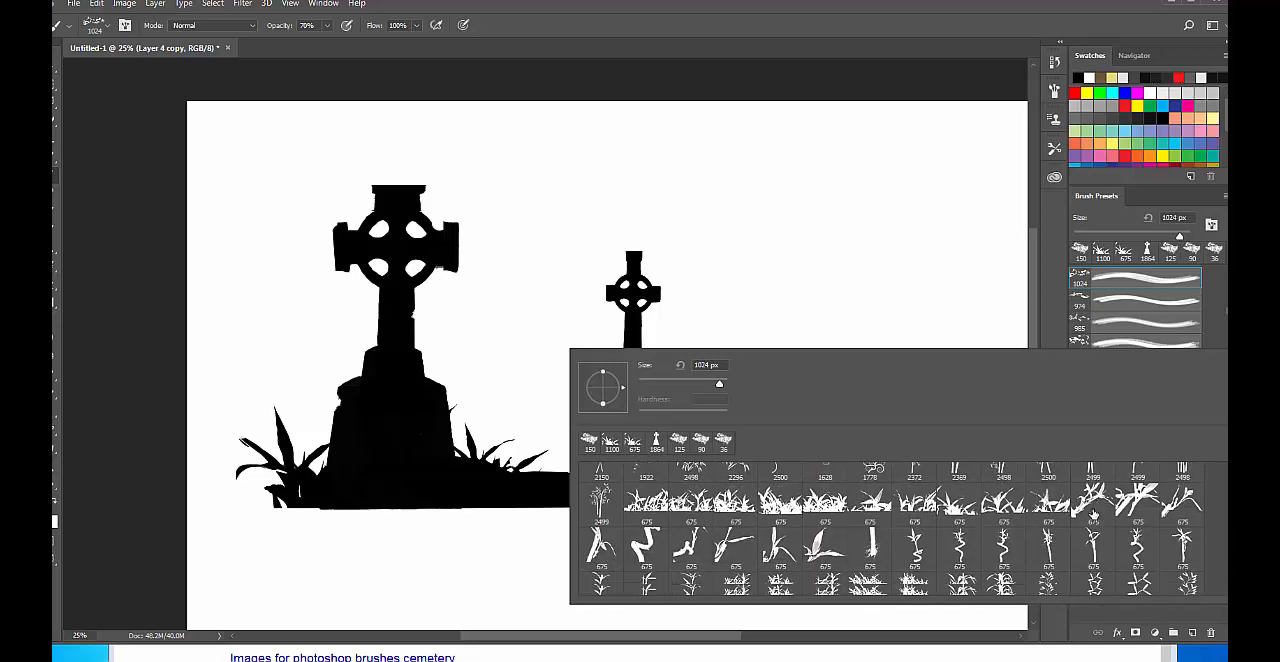
{"action": "scroll", "coordinate": [1092, 512], "scroll_direction": "down", "scroll_amount": 6}
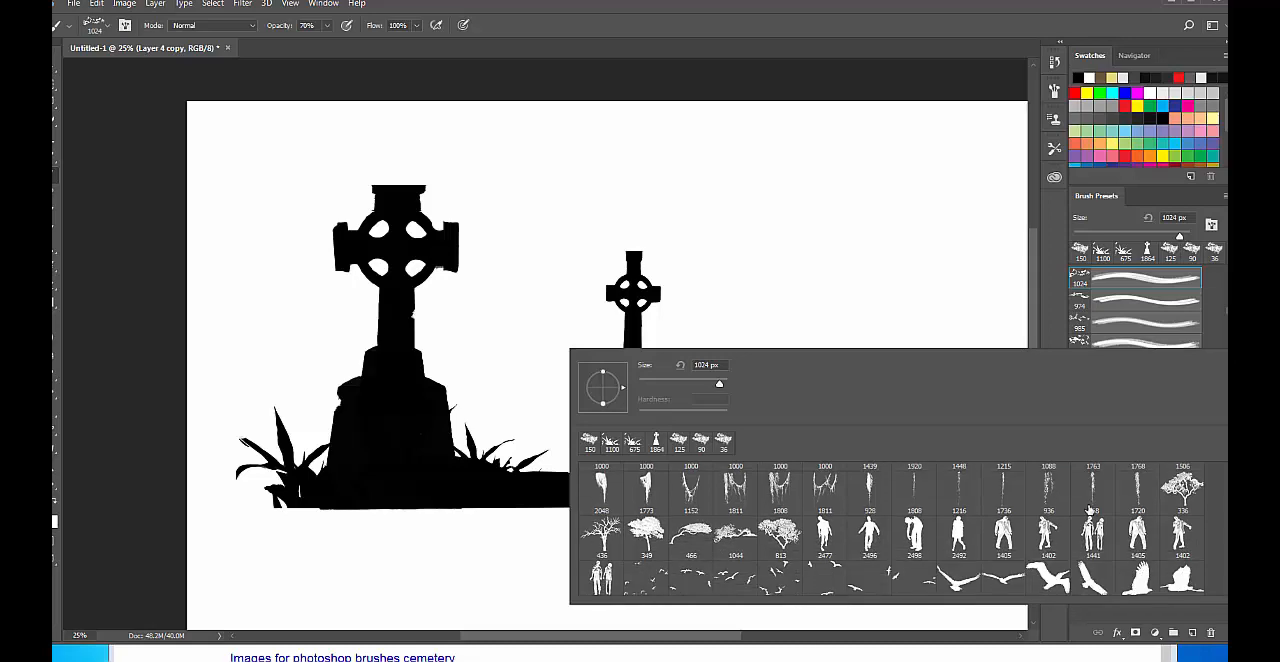
{"action": "scroll", "coordinate": [1090, 511], "scroll_direction": "down", "scroll_amount": 1}
{"action": "scroll", "coordinate": [1090, 511], "scroll_direction": "up", "scroll_amount": 4}
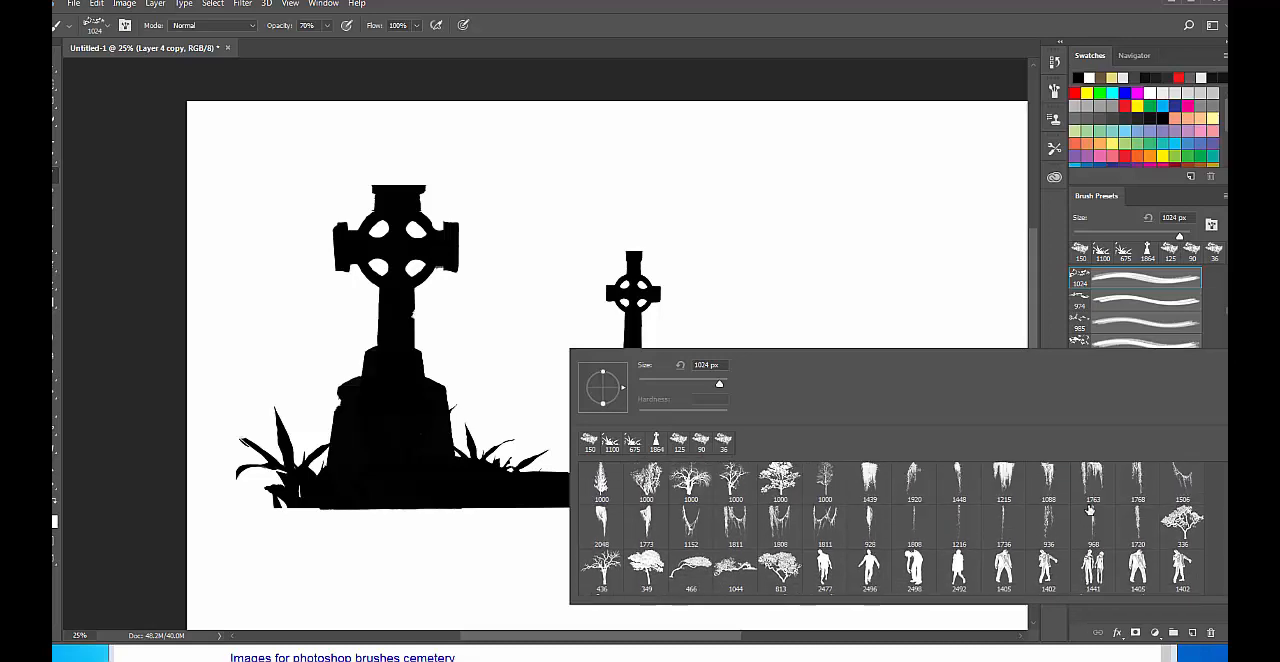
{"action": "left_click", "coordinate": [645, 518]}
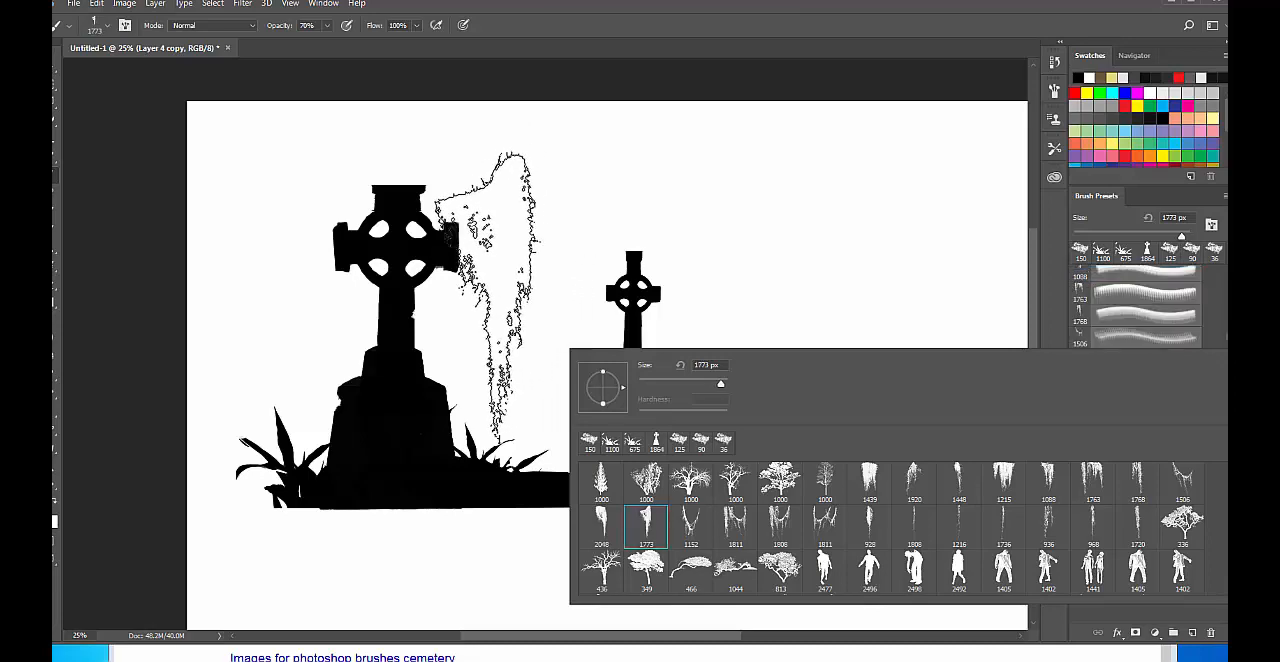
{"action": "left_click", "coordinate": [975, 200]}
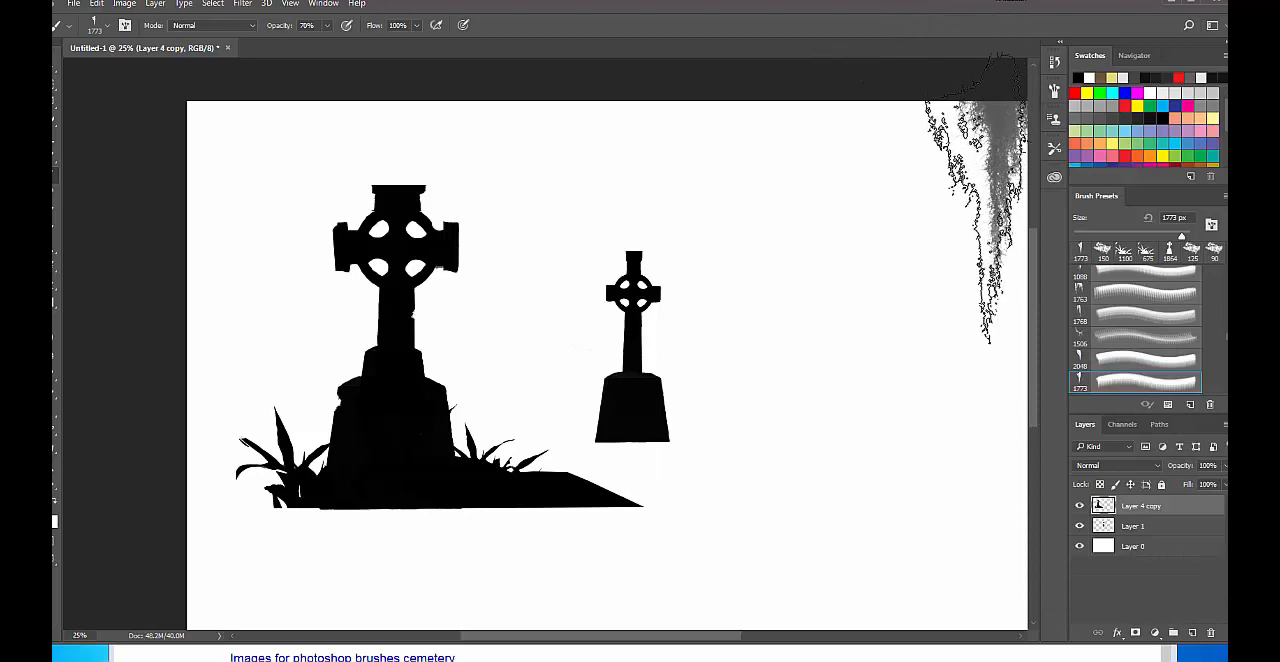
Reduce the hanging moss brush to 800 px and stamp it three times over the large cross's right arm.
{"action": "key", "text": "bracketleft"}
{"action": "key", "text": "bracketleft"}
{"action": "key", "text": "bracketleft"}
{"action": "key", "text": "bracketleft"}
{"action": "key", "text": "bracketleft"}
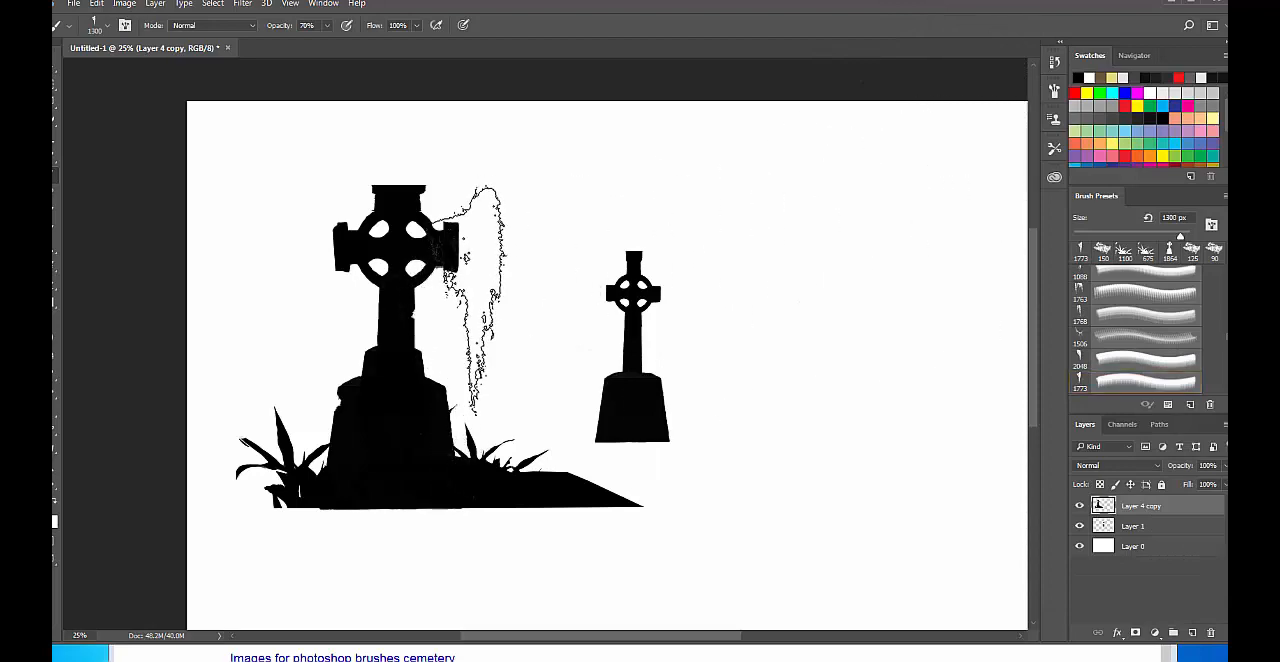
{"action": "key", "text": "bracketleft"}
{"action": "key", "text": "bracketleft"}
{"action": "key", "text": "bracketleft"}
{"action": "key", "text": "bracketleft"}
{"action": "key", "text": "bracketleft"}
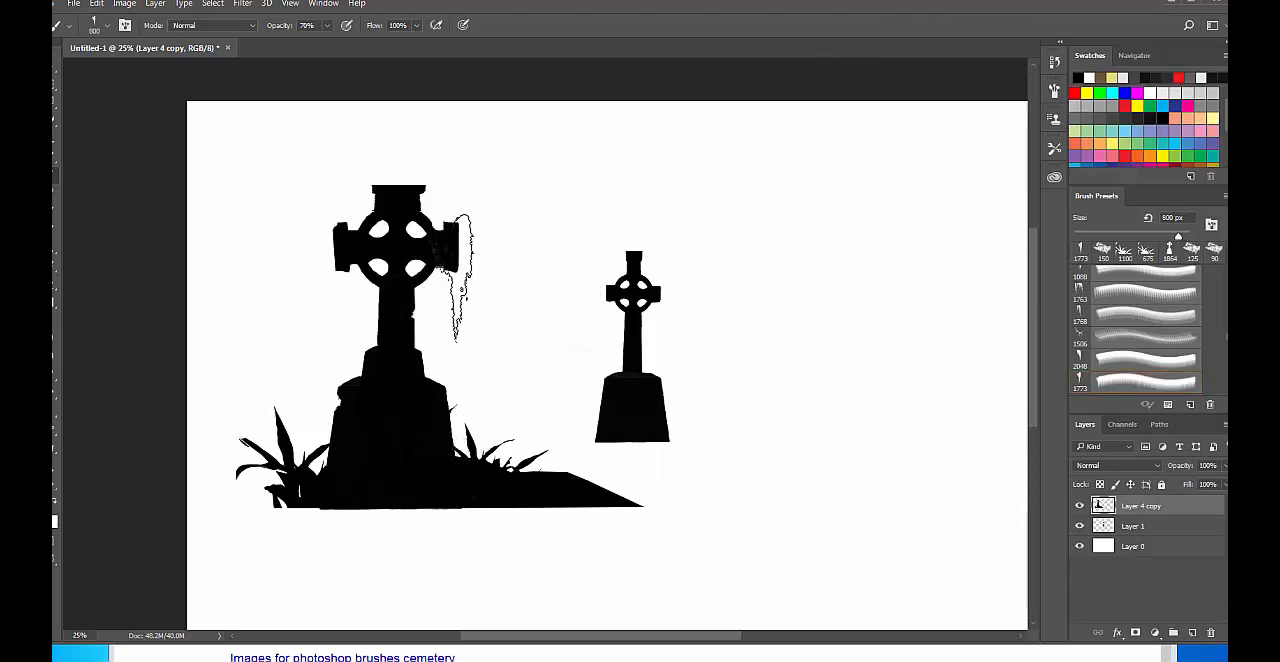
{"action": "left_click", "coordinate": [460, 278]}
{"action": "left_click", "coordinate": [461, 280]}
{"action": "left_click", "coordinate": [462, 282]}
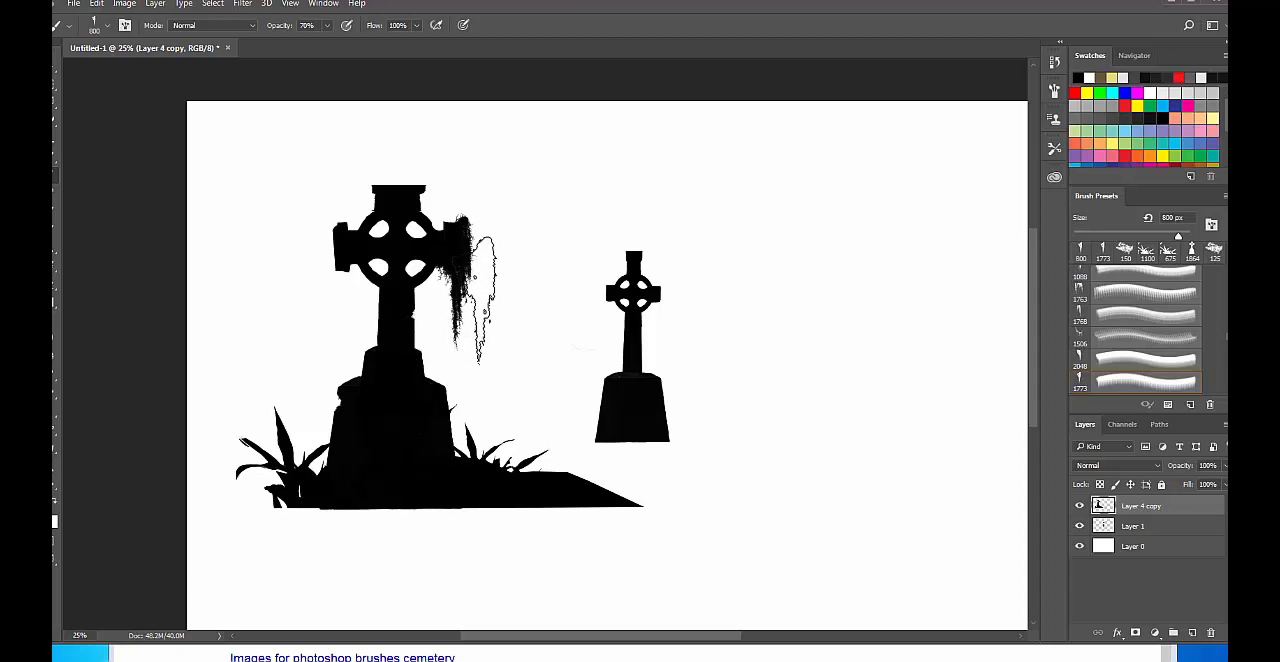
Undo the hanging moss stamps on the large cross's arm.
{"action": "key", "text": "ctrl+alt+z"}
{"action": "key", "text": "ctrl+alt+z"}
{"action": "key", "text": "ctrl+alt+z"}
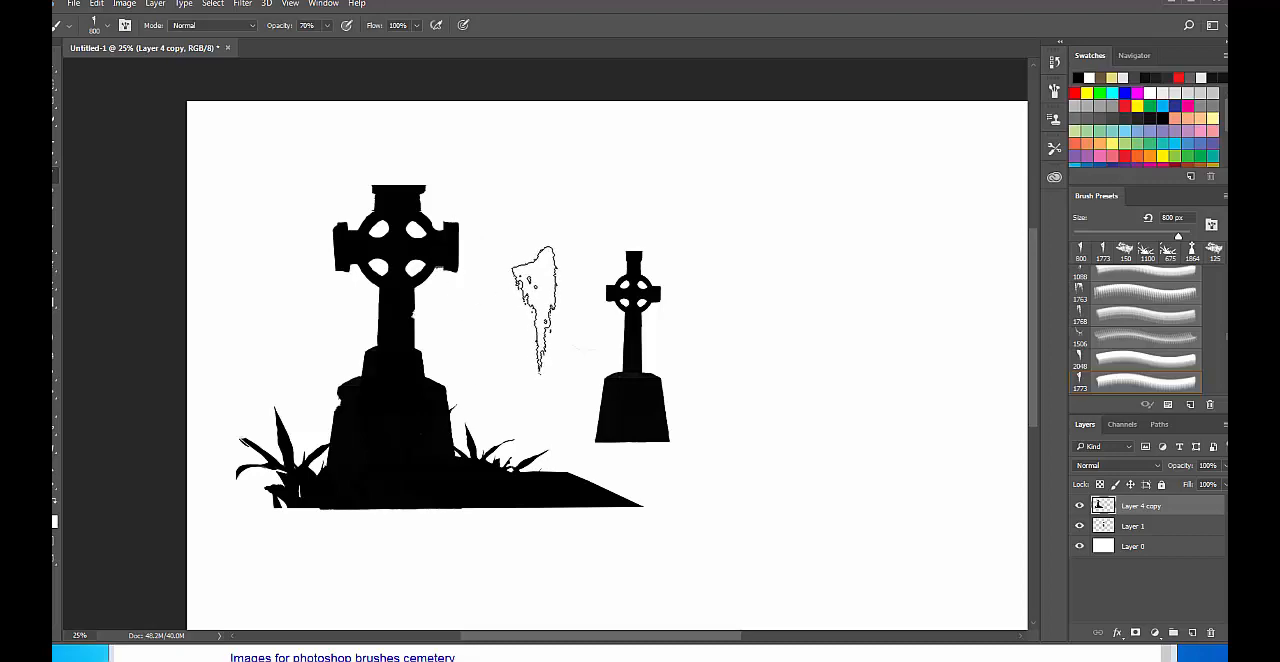
Look through the brush presets and choose the 466 px leaning tree brush.
{"action": "right_click", "coordinate": [353, 387]}
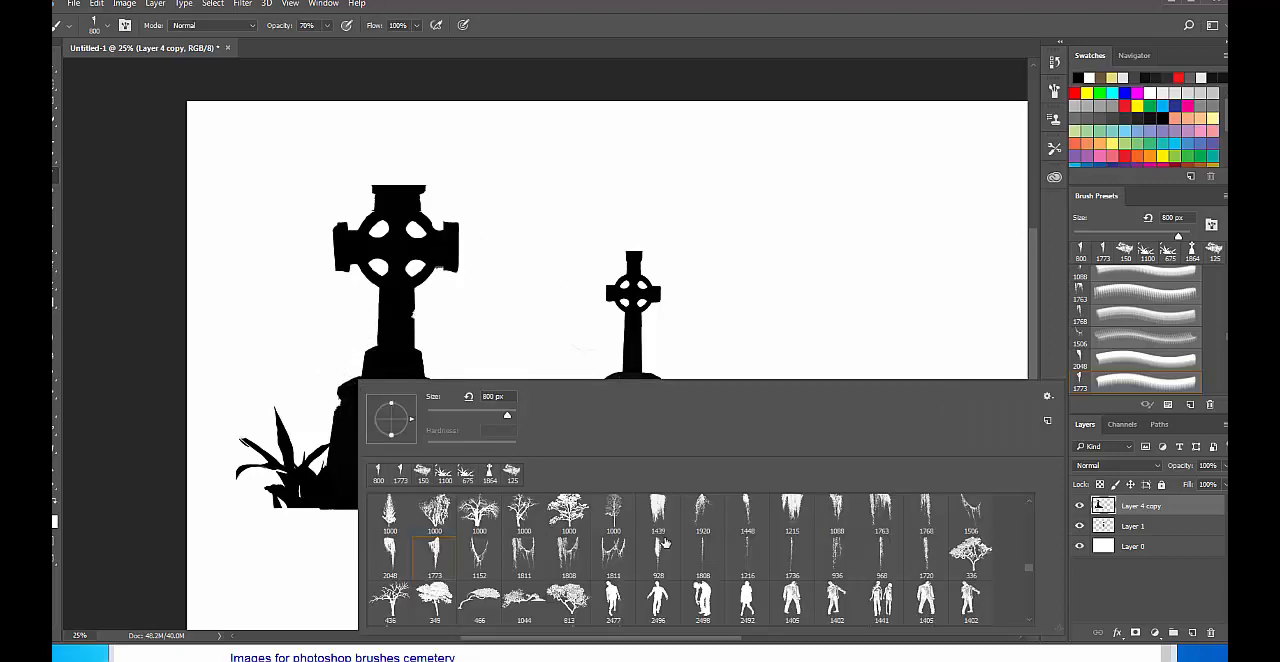
{"action": "scroll", "coordinate": [673, 543], "scroll_direction": "down", "scroll_amount": 5}
{"action": "scroll", "coordinate": [674, 543], "scroll_direction": "down", "scroll_amount": 8}
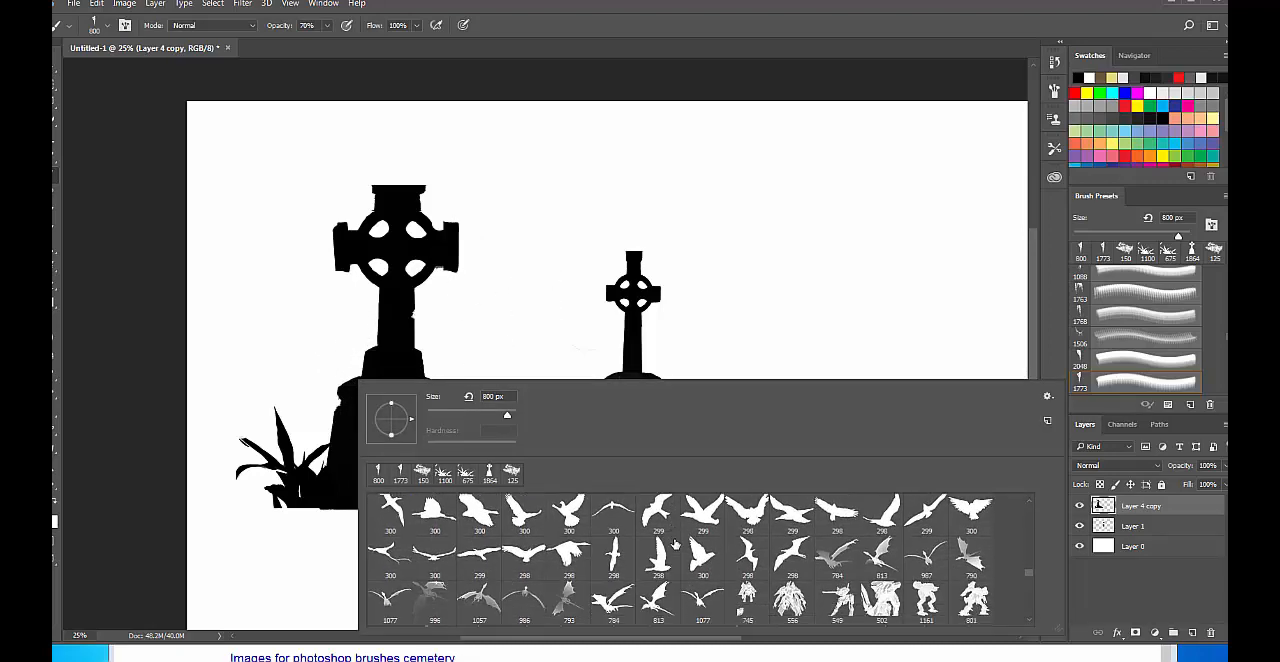
{"action": "scroll", "coordinate": [684, 541], "scroll_direction": "down", "scroll_amount": 10}
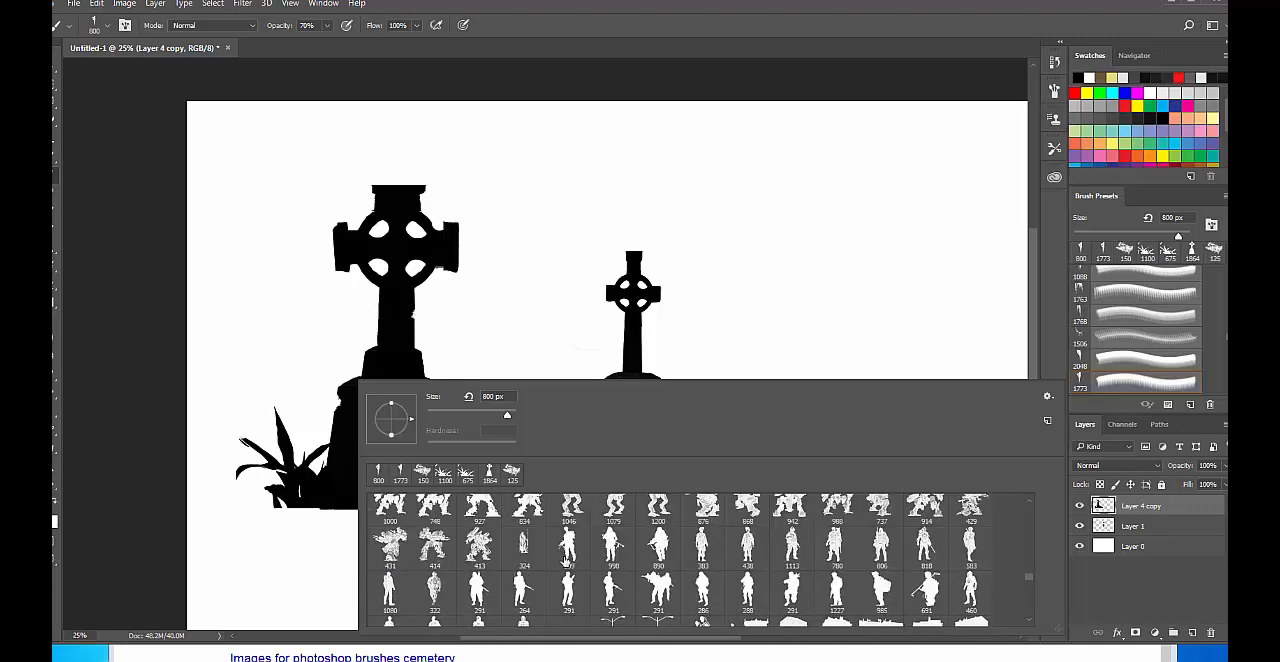
{"action": "scroll", "coordinate": [565, 560], "scroll_direction": "up", "scroll_amount": 5}
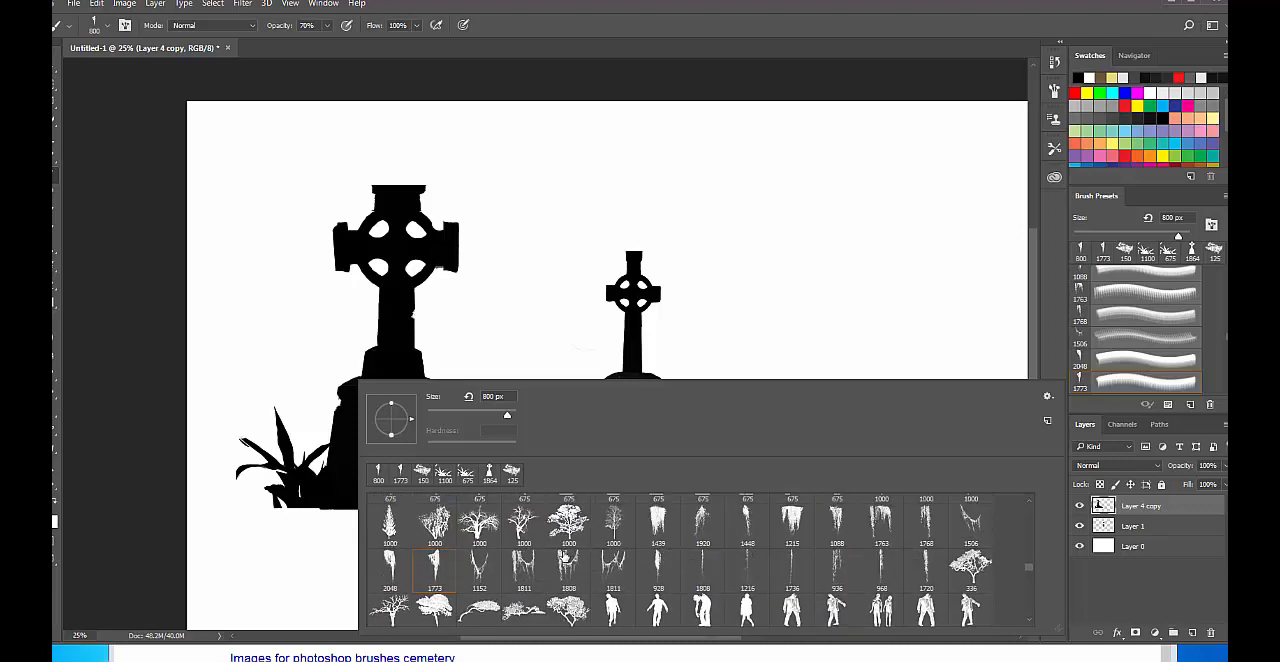
{"action": "scroll", "coordinate": [565, 558], "scroll_direction": "down", "scroll_amount": 1}
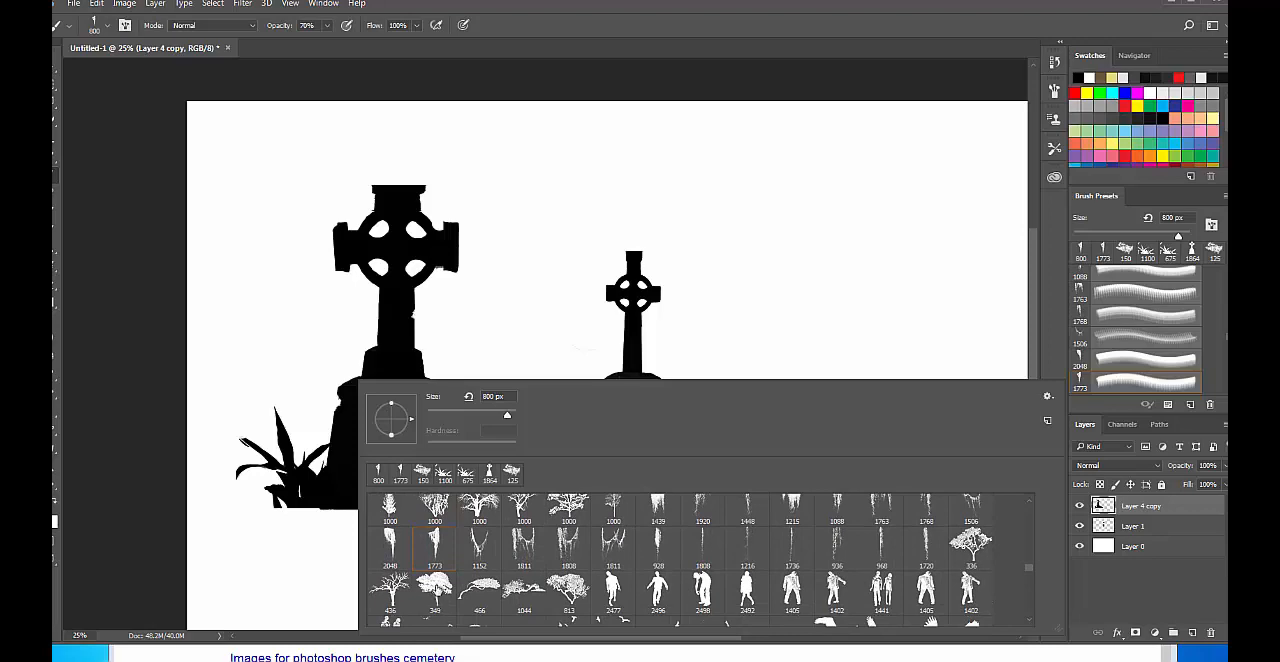
{"action": "scroll", "coordinate": [437, 578], "scroll_direction": "up", "scroll_amount": 2}
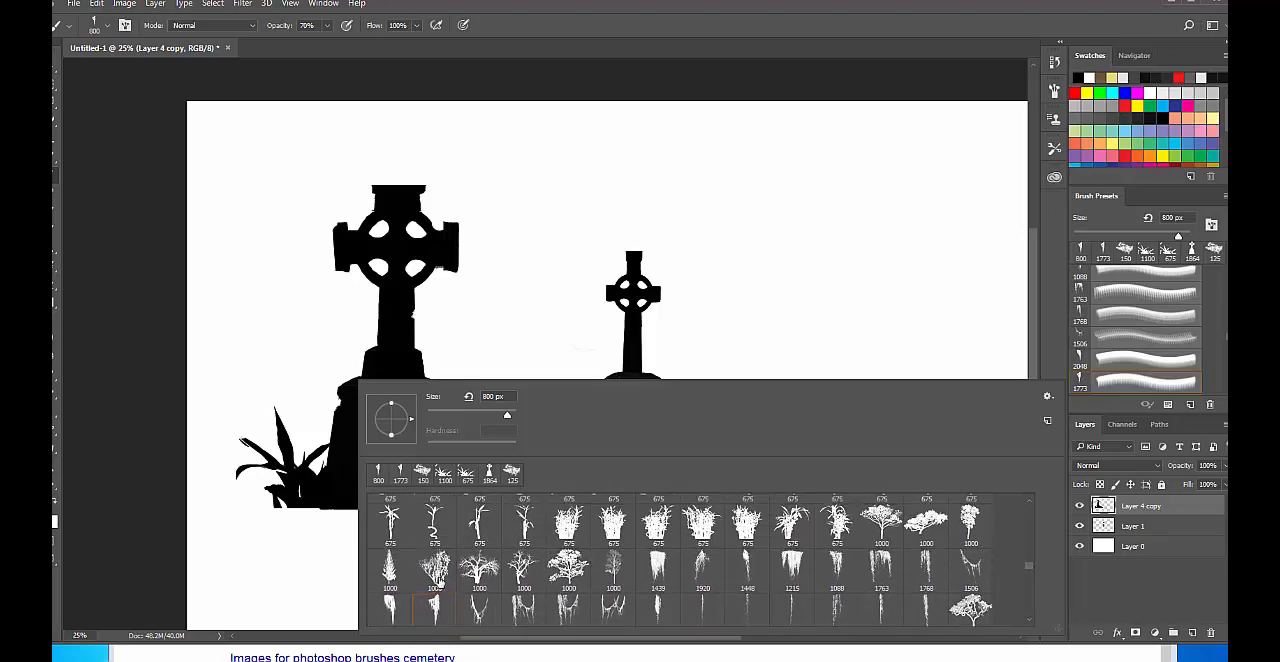
{"action": "scroll", "coordinate": [438, 580], "scroll_direction": "down", "scroll_amount": 4}
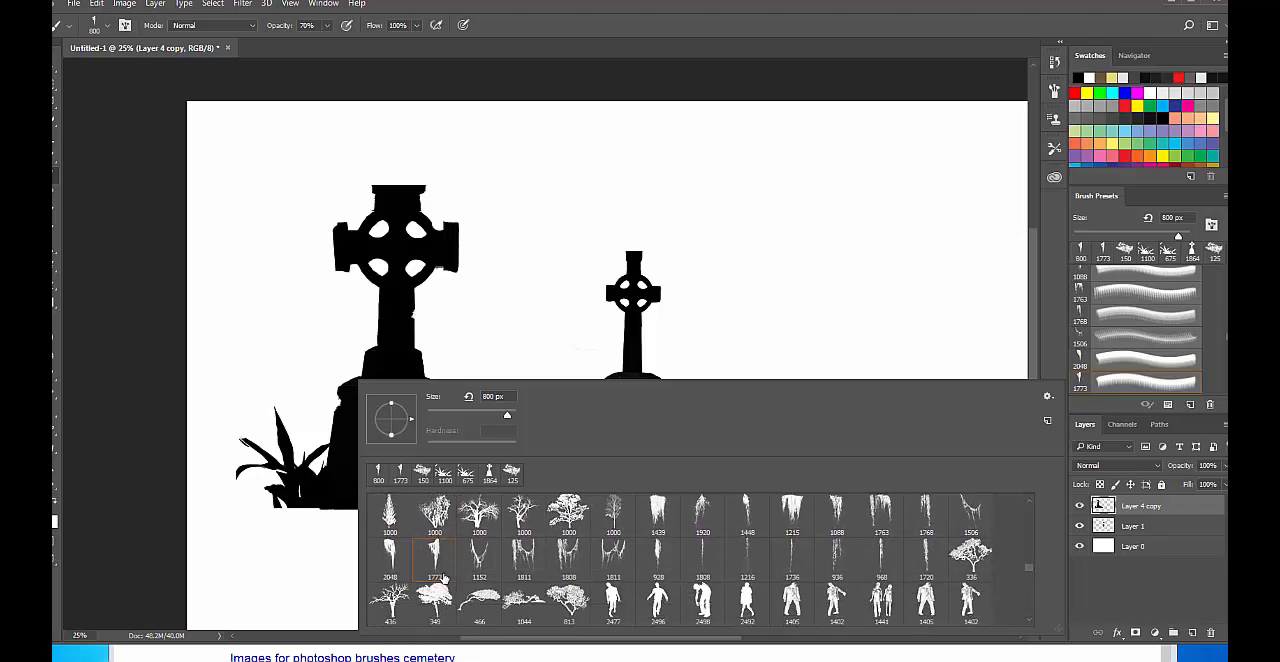
{"action": "left_click", "coordinate": [483, 594]}
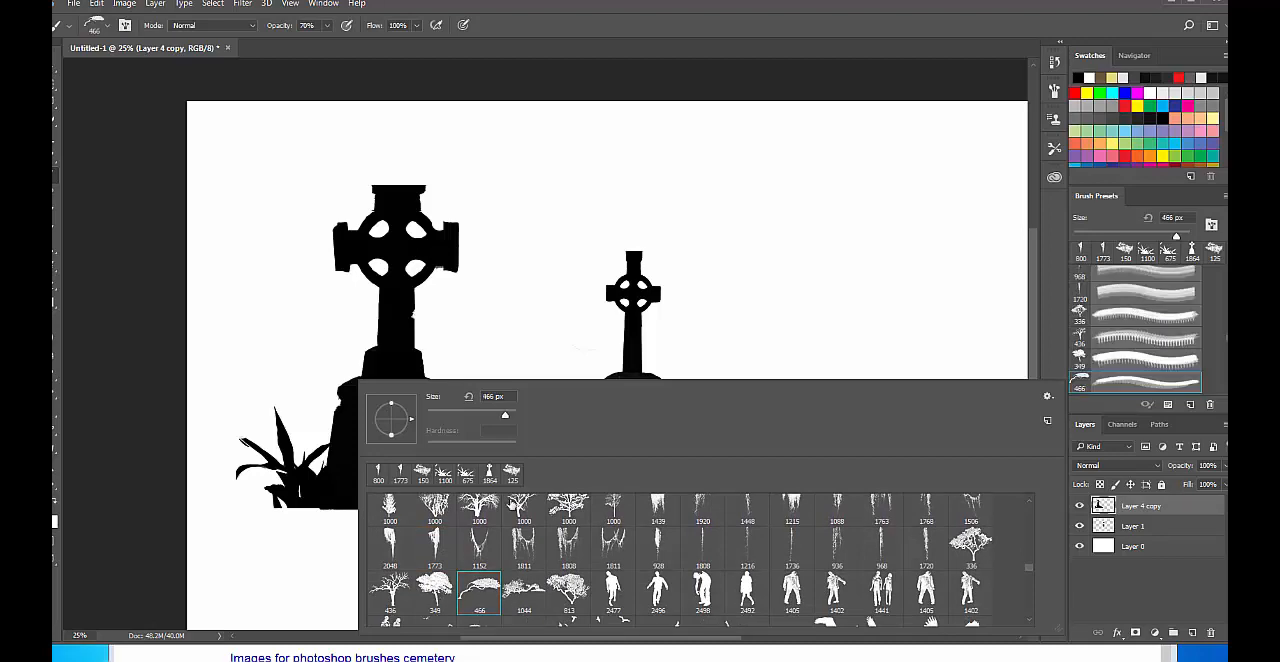
{"action": "left_click", "coordinate": [722, 74]}
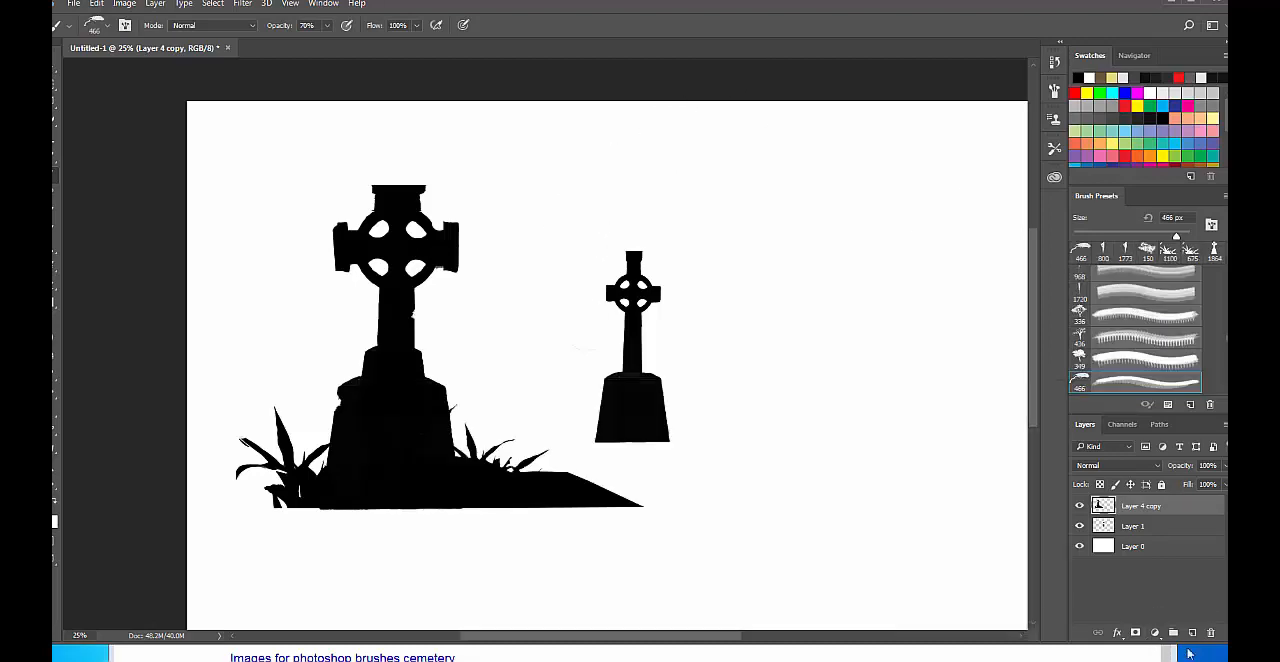
Add a new layer and stamp the tree brush at 1300 px so its foliage covers the mound's right end.
{"action": "left_click", "coordinate": [1192, 633]}
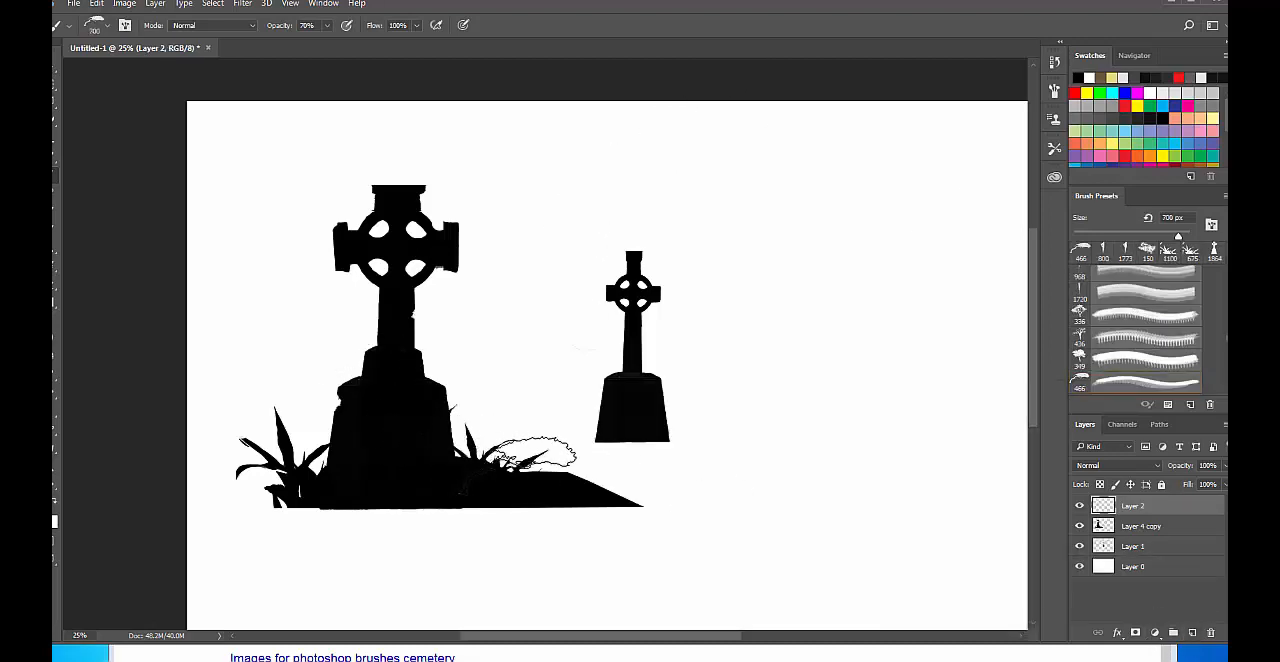
{"action": "key", "text": "bracketright"}
{"action": "key", "text": "bracketright"}
{"action": "key", "text": "bracketright"}
{"action": "key", "text": "bracketright"}
{"action": "key", "text": "bracketright"}
{"action": "key", "text": "bracketright"}
{"action": "key", "text": "bracketright"}
{"action": "key", "text": "bracketright"}
{"action": "key", "text": "bracketright"}
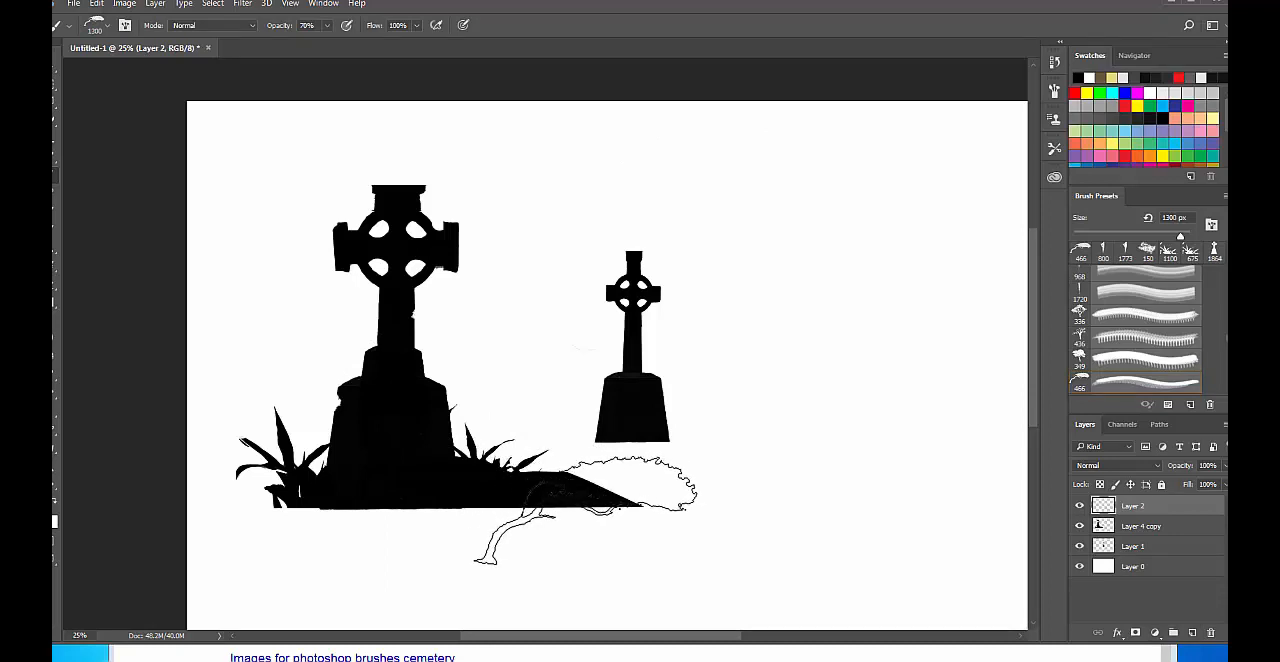
{"action": "left_click", "coordinate": [545, 512]}
{"action": "left_click", "coordinate": [545, 512]}
{"action": "left_click", "coordinate": [545, 512]}
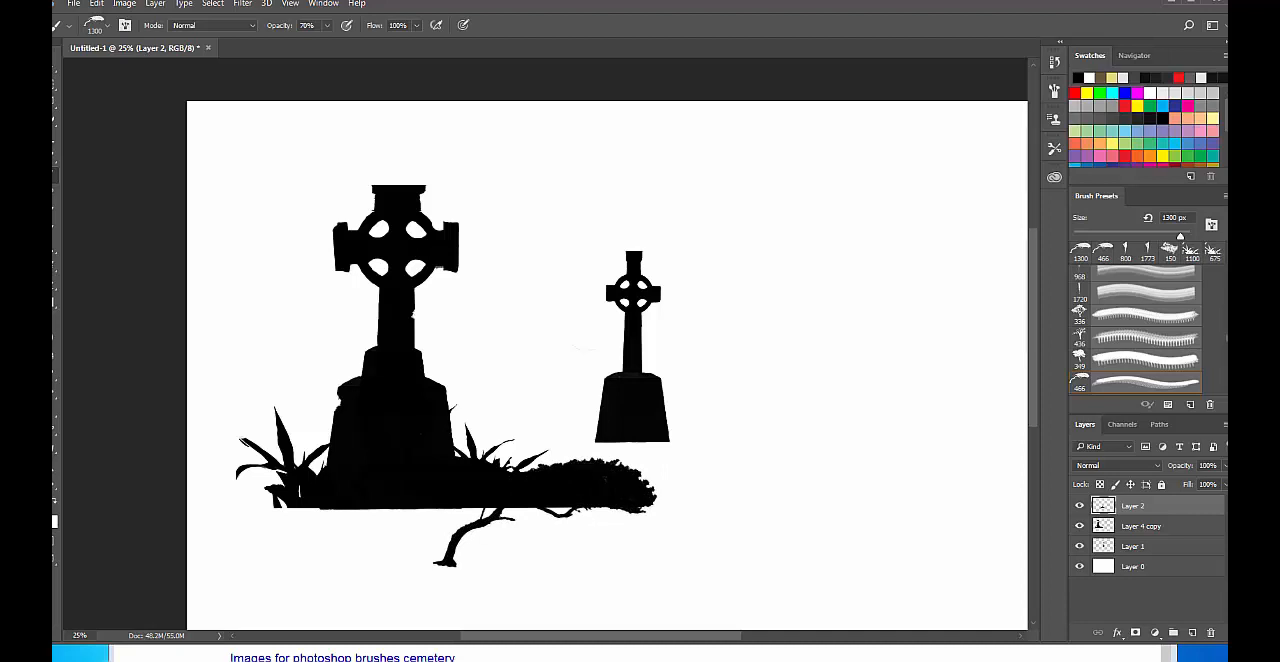
Select the tree trunk and branches below the mound's bottom edge with the Rectangular Marquee, delete them, and deselect.
{"action": "key", "text": "m"}
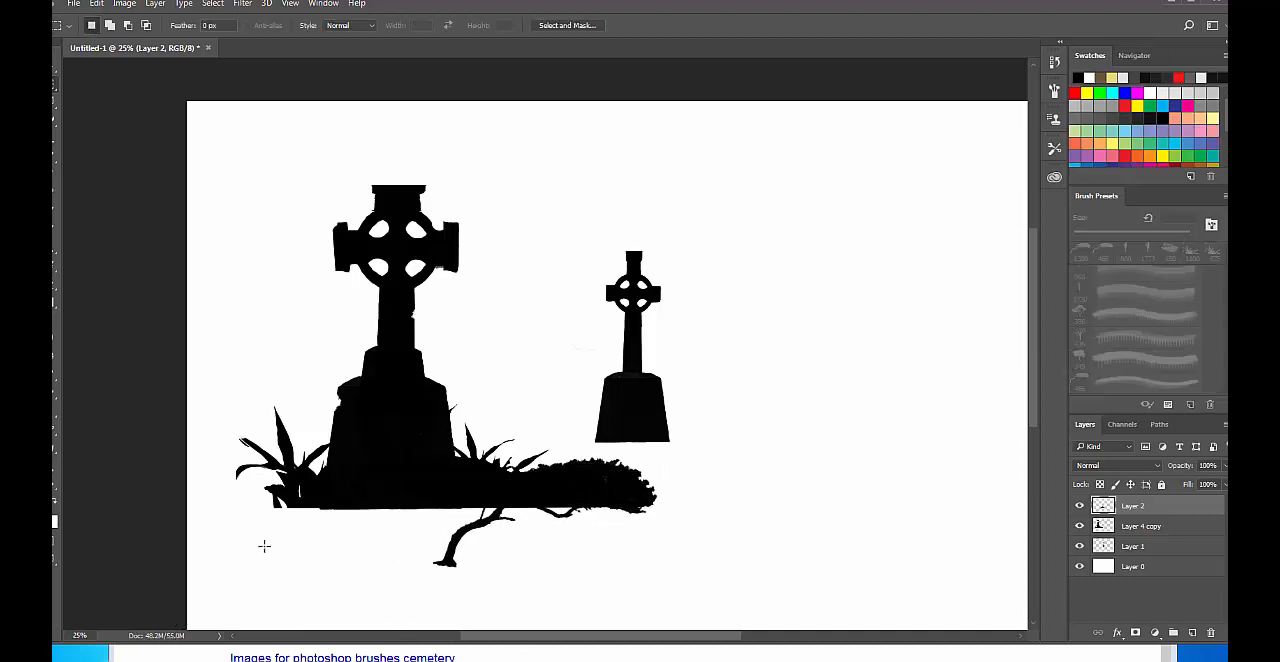
{"action": "left_click_drag", "start_coordinate": [272, 508], "coordinate": [747, 587]}
{"action": "left_click", "coordinate": [744, 602]}
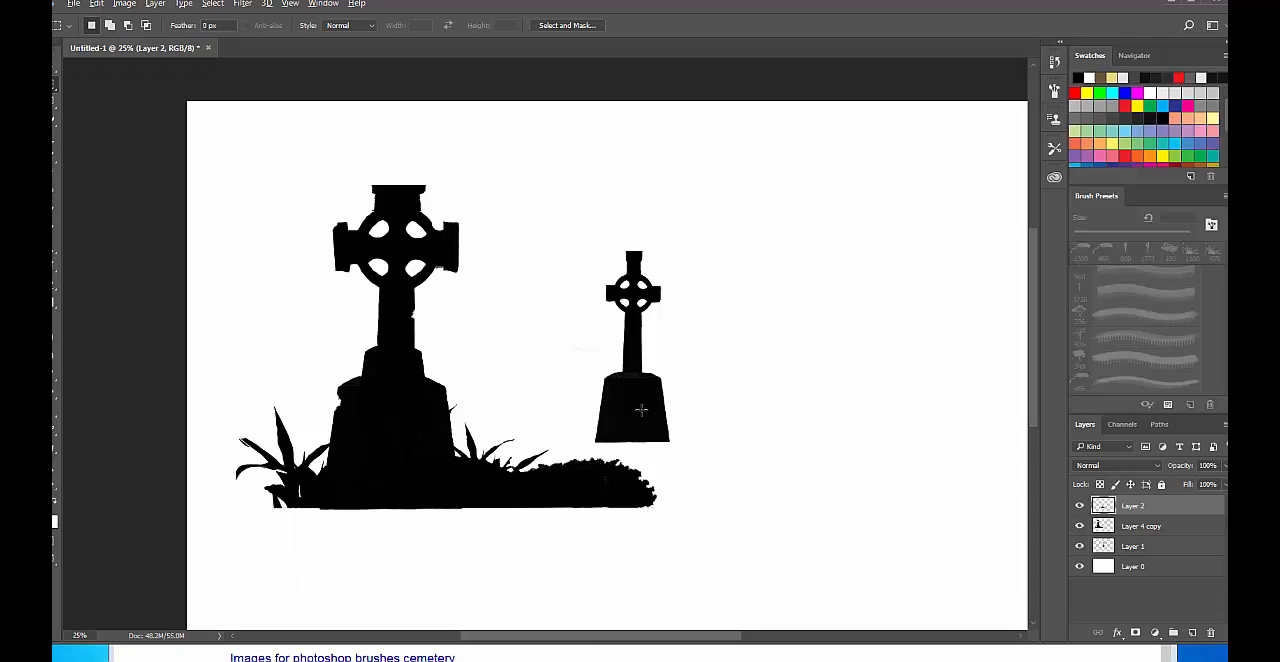
Identify the small cross's layer, Layer 1, and move the cross down onto the mound among the foliage.
{"action": "left_click", "coordinate": [1143, 526]}
{"action": "left_click", "coordinate": [1143, 545]}
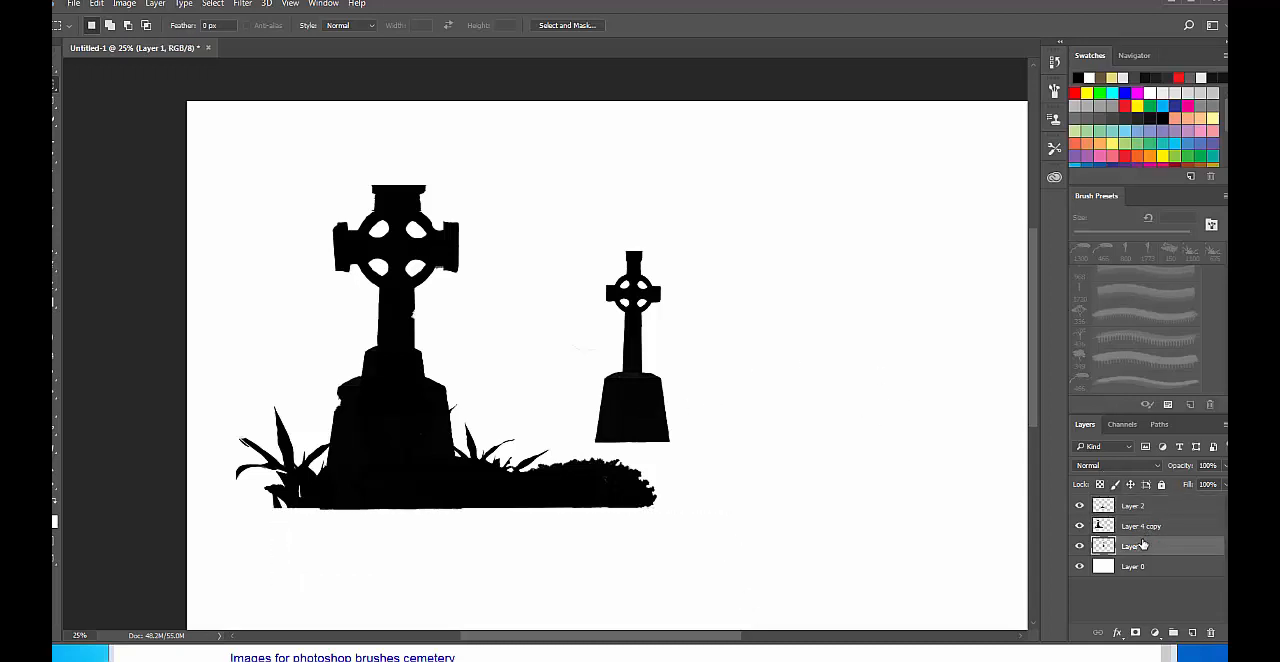
{"action": "left_click", "coordinate": [1080, 546]}
{"action": "left_click", "coordinate": [1080, 546]}
{"action": "key", "text": "v"}
{"action": "left_click_drag", "start_coordinate": [648, 393], "coordinate": [598, 432]}
Free Transform the small cross, tilting it about -7° and sinking its base slightly into the mound's foliage.
{"action": "key", "text": "ctrl+t"}
{"action": "left_click_drag", "start_coordinate": [668, 258], "coordinate": [657, 241]}
{"action": "left_click_drag", "start_coordinate": [598, 436], "coordinate": [600, 447]}
{"action": "key", "text": "Return"}
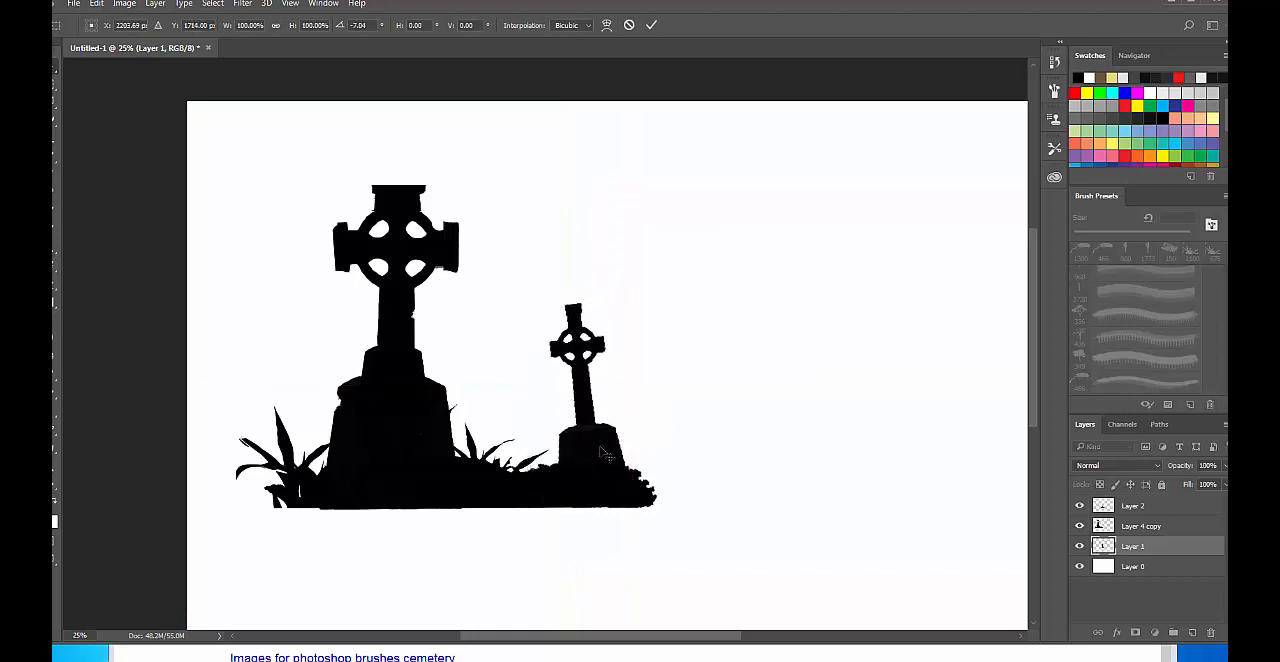
Merge Layer 1, Layer 4 copy and Layer 2 into one layer and toggle its visibility to check the combined silhouette.
{"action": "right_click", "coordinate": [388, 289]}
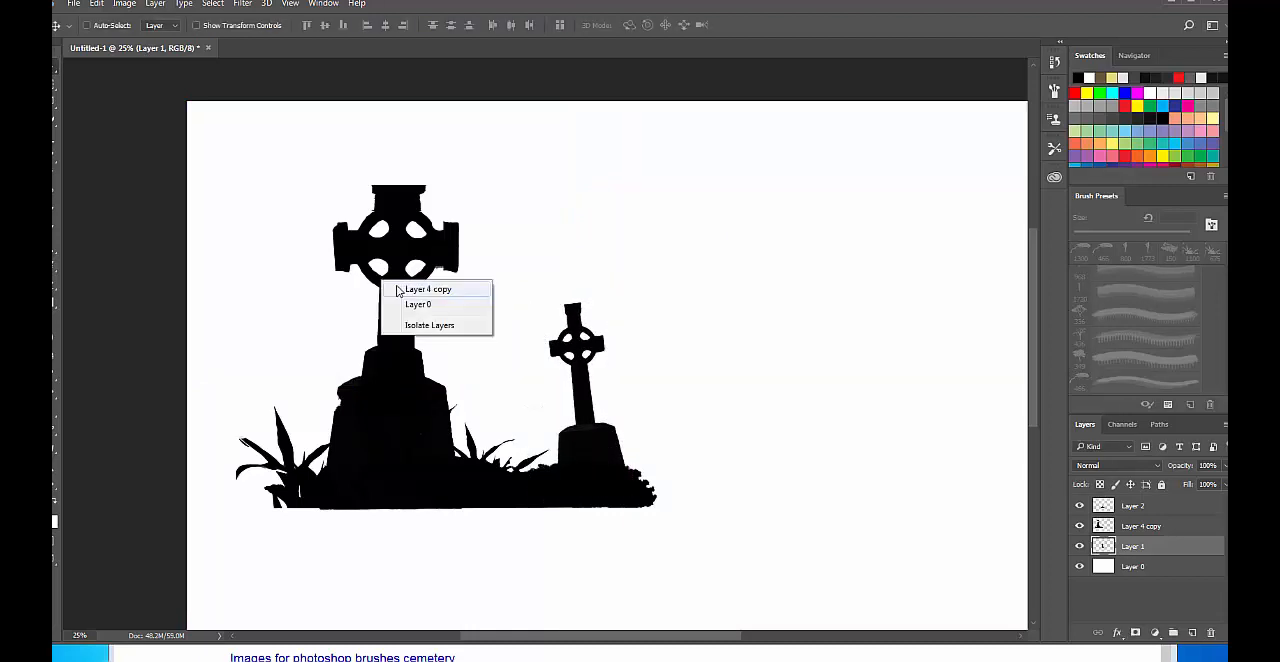
{"action": "left_click", "coordinate": [400, 289]}
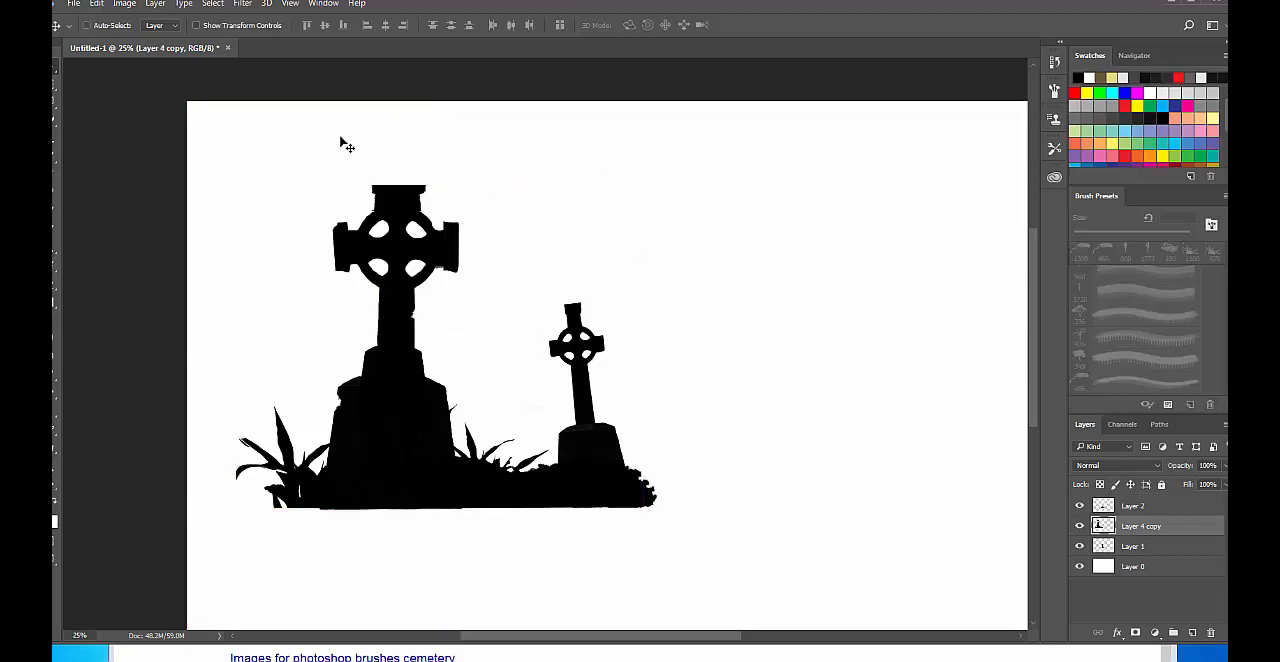
{"action": "left_click", "coordinate": [1200, 548], "text": "shift"}
{"action": "left_click", "coordinate": [1165, 509], "text": "shift"}
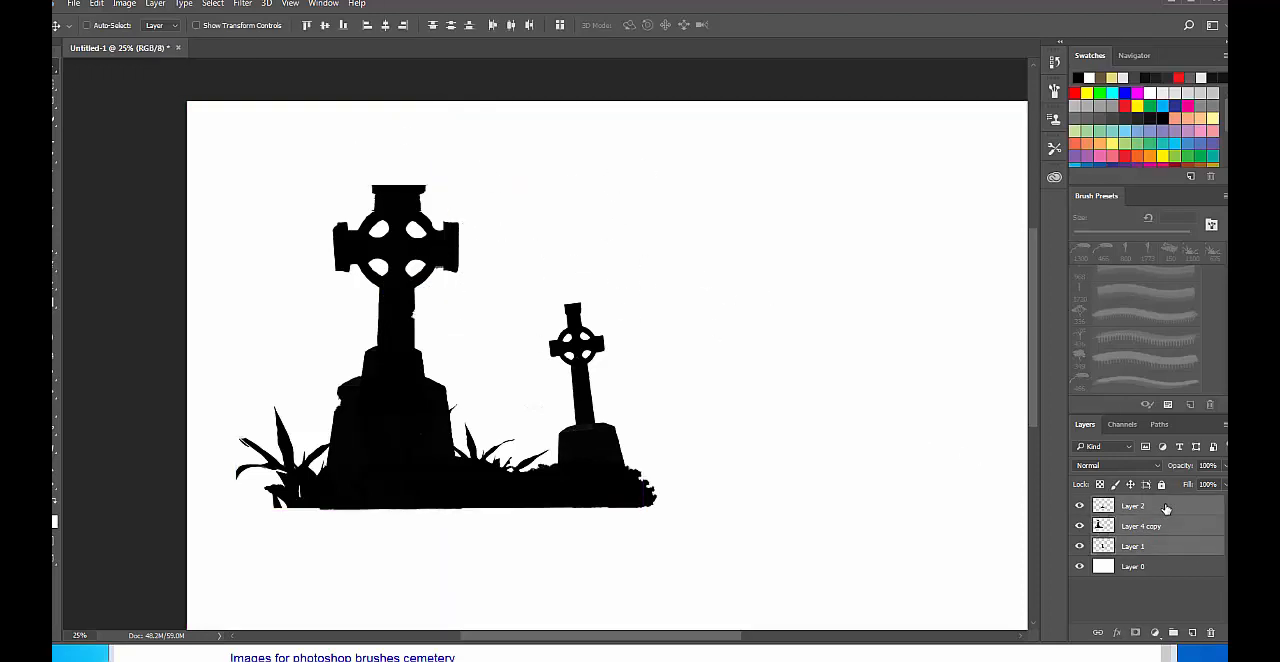
{"action": "key", "text": "ctrl+e"}
{"action": "left_click", "coordinate": [1080, 507]}
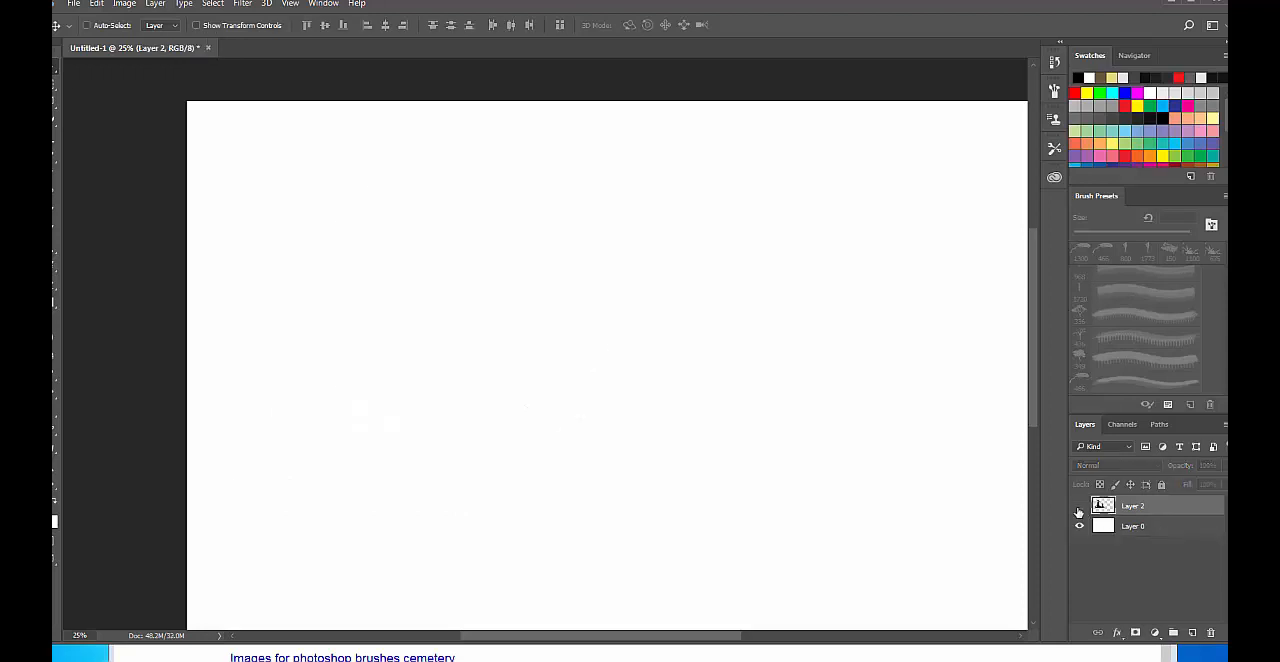
{"action": "left_click", "coordinate": [1080, 507]}
{"action": "left_click", "coordinate": [1079, 507]}
{"action": "left_click", "coordinate": [1079, 507]}
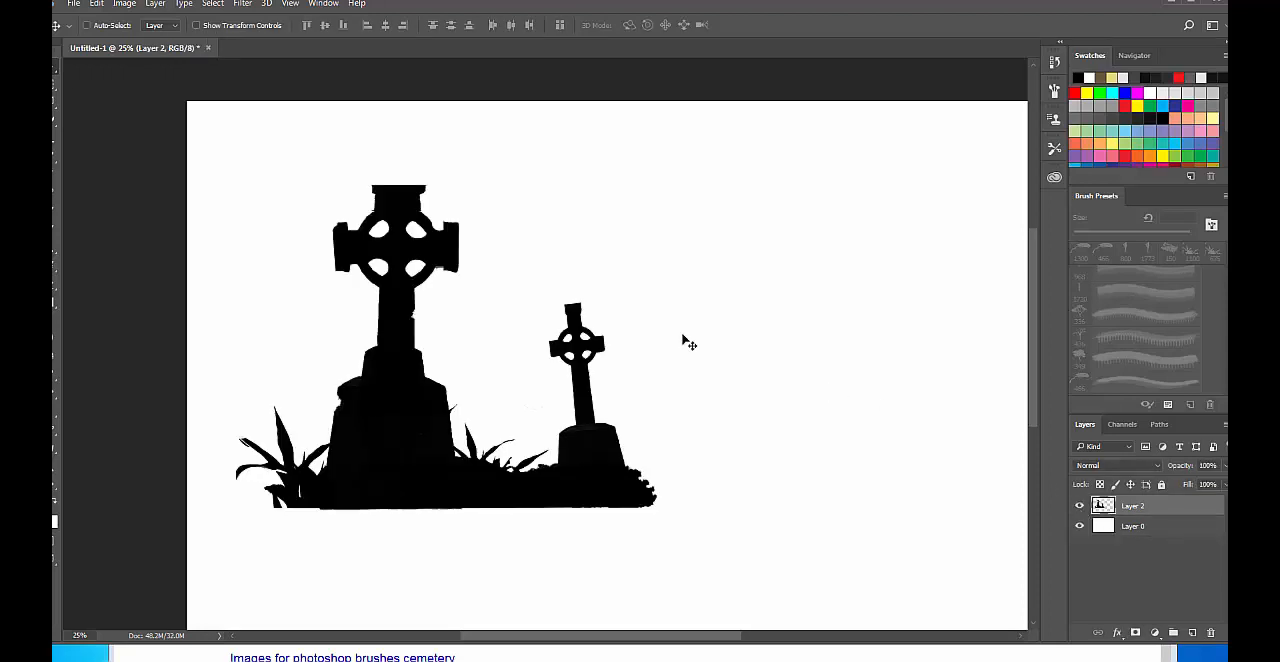
Marquee-select the whole graveyard silhouette and nudge it up so the selection hugs the artwork's outline.
{"action": "key", "text": "m"}
{"action": "left_click_drag", "start_coordinate": [192, 126], "coordinate": [688, 565]}
{"action": "key", "text": "v"}
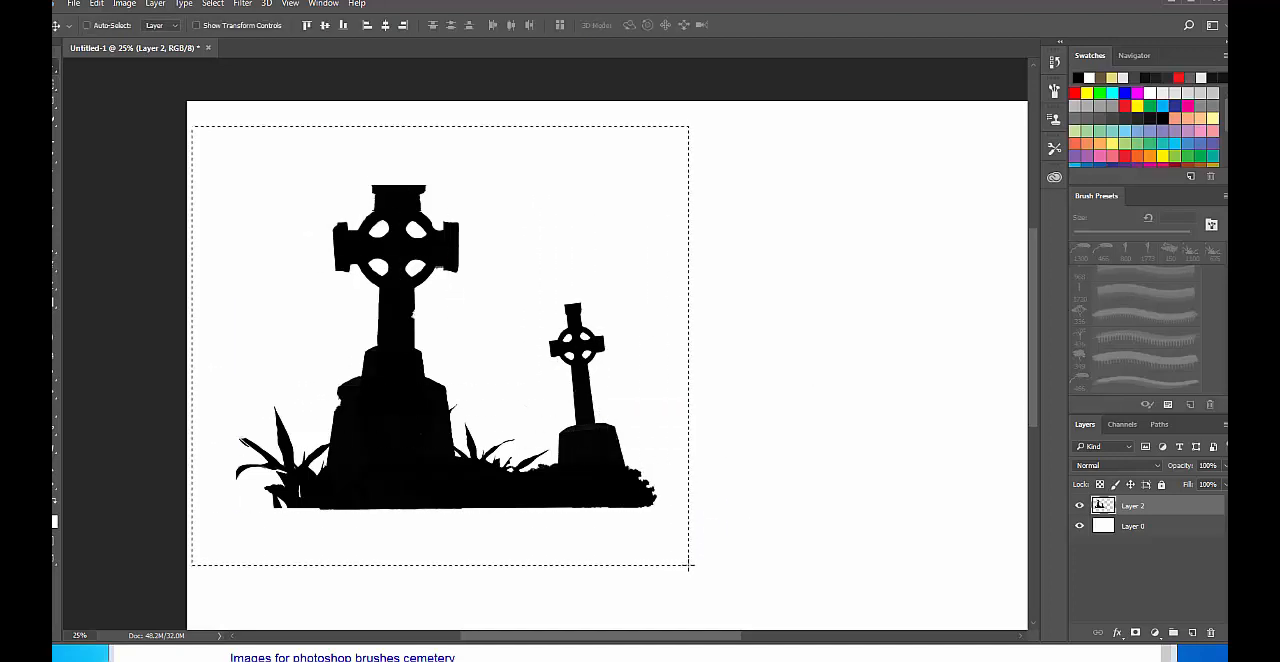
{"action": "key", "text": "Up"}
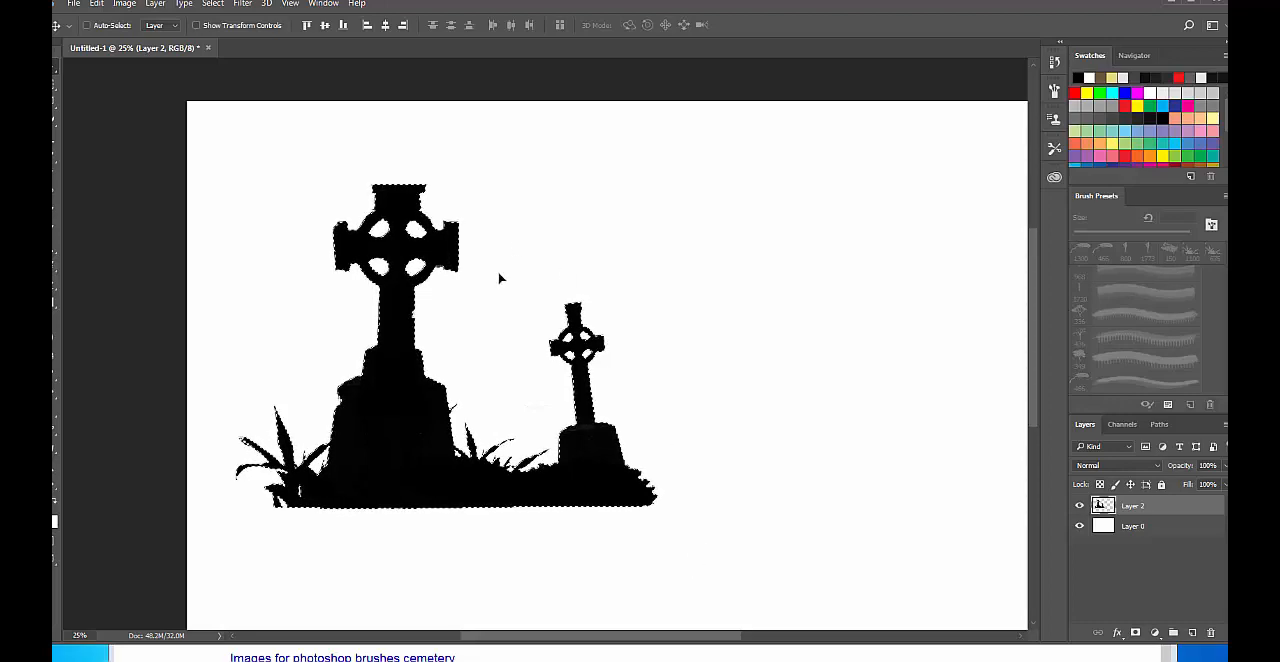
Define the selected graveyard silhouette as a brush preset with the default name, deselect, and hide Layer 2.
{"action": "left_click", "coordinate": [99, 5]}
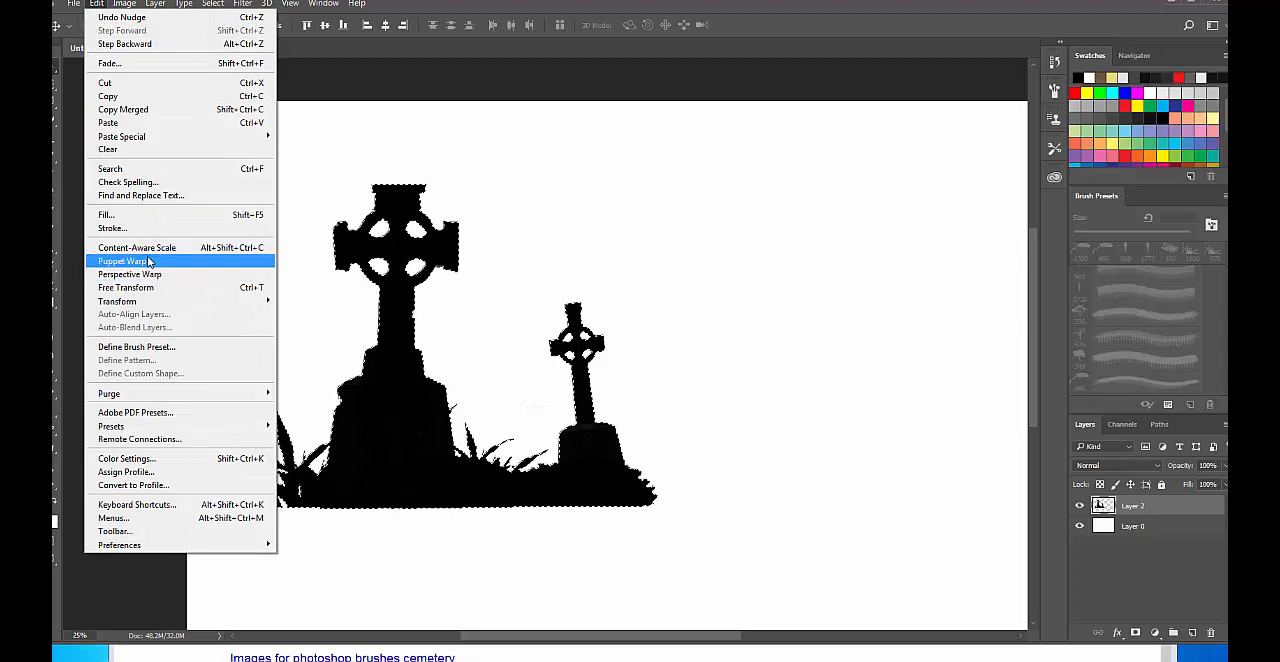
{"action": "left_click", "coordinate": [170, 347]}
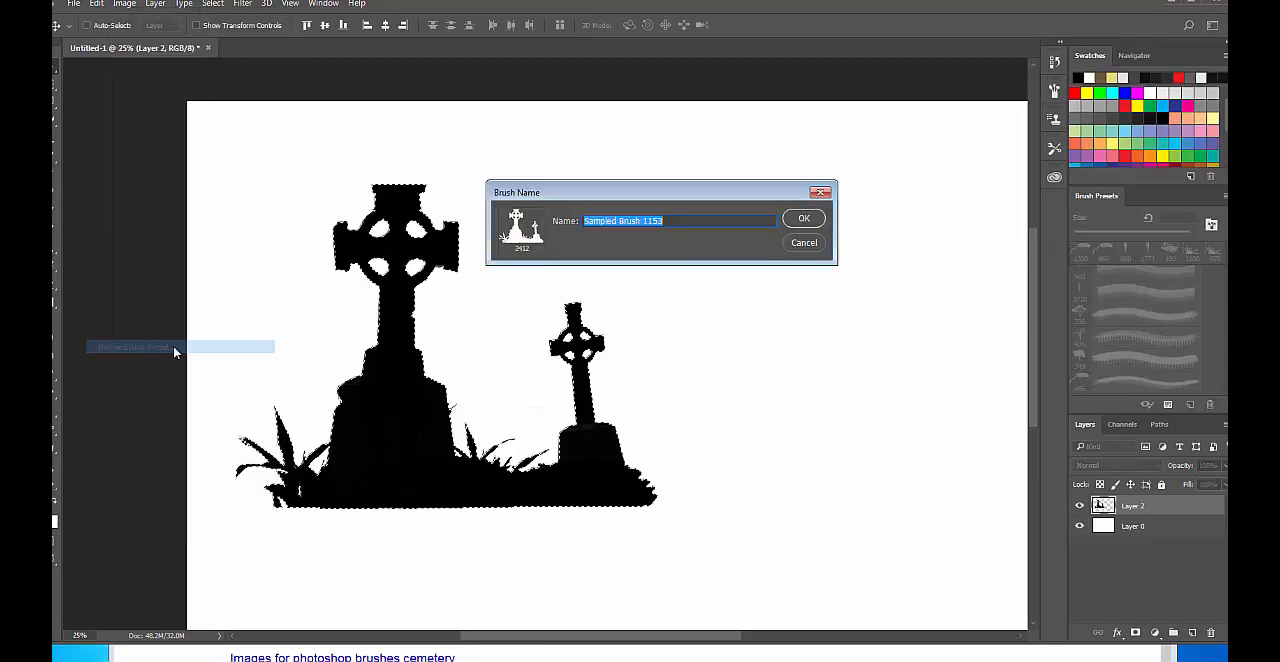
{"action": "left_click", "coordinate": [806, 219]}
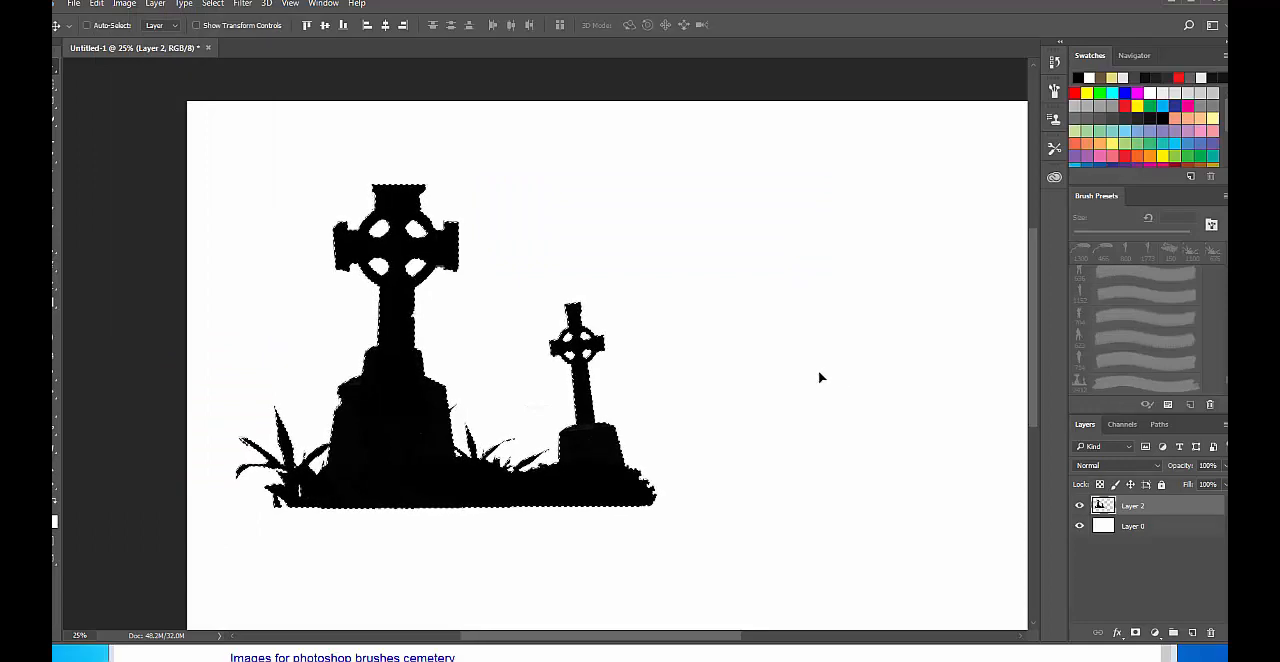
{"action": "key", "text": "ctrl+d"}
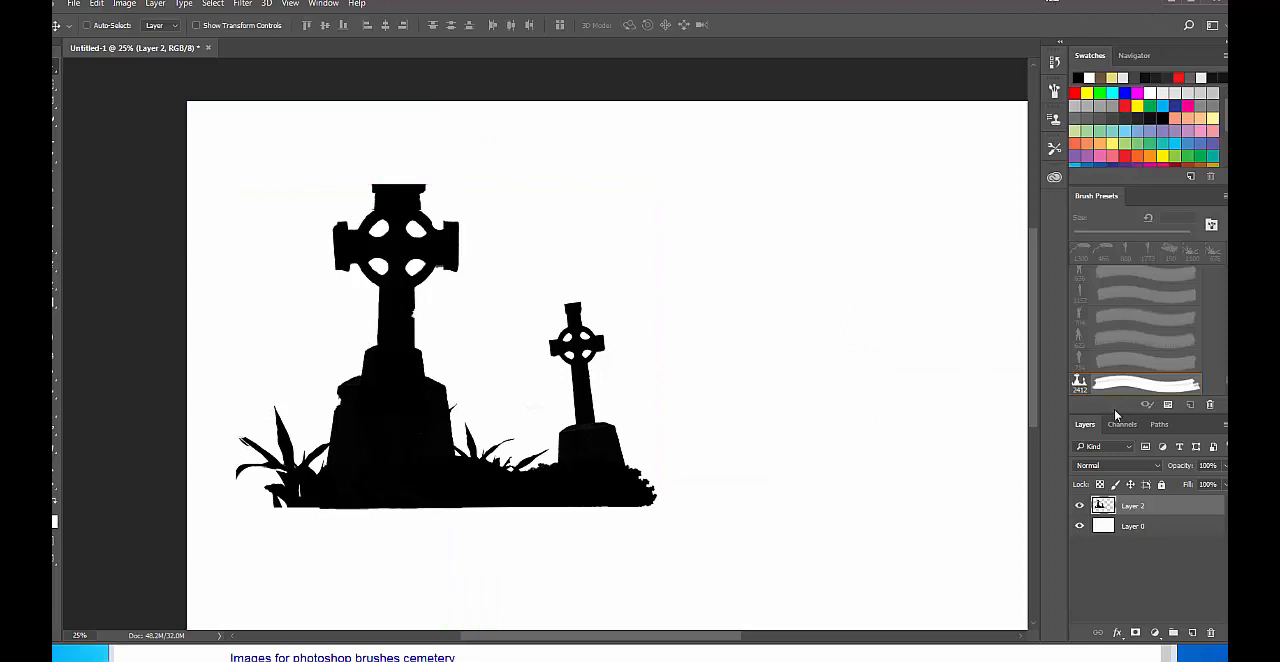
{"action": "left_click", "coordinate": [1080, 510]}
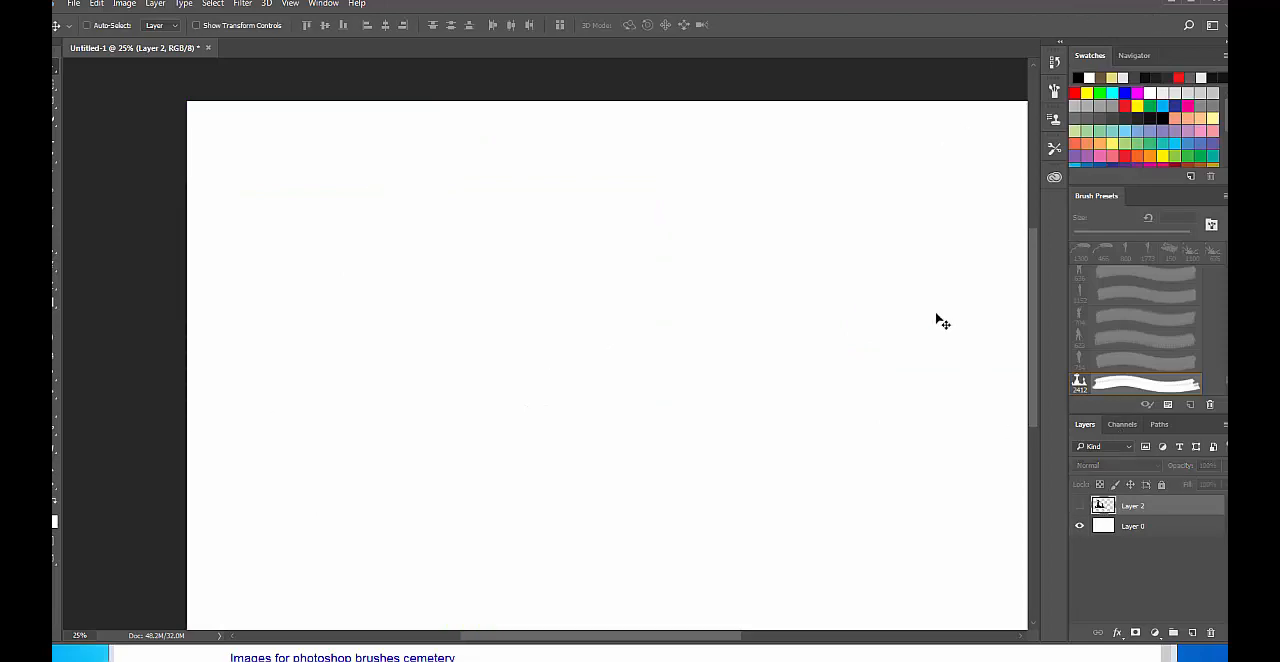
Switch to Internet Explorer, review the Google results for Photoshop cemetery brushes, show the image results and decline the Chrome offer.
{"action": "left_click", "coordinate": [690, 652]}
{"action": "left_click_drag", "start_coordinate": [697, 492], "coordinate": [649, 49]}
{"action": "scroll", "coordinate": [656, 290], "scroll_direction": "up", "scroll_amount": 3}
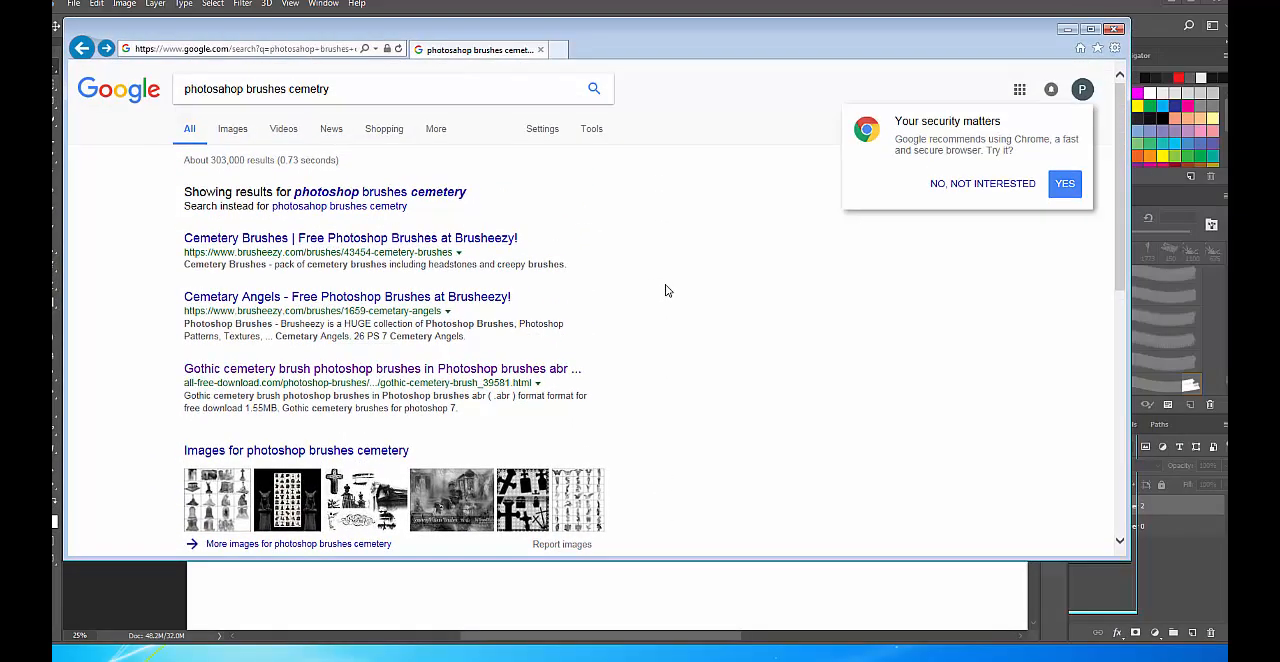
{"action": "scroll", "coordinate": [664, 288], "scroll_direction": "down", "scroll_amount": 3}
{"action": "scroll", "coordinate": [655, 290], "scroll_direction": "up", "scroll_amount": 3}
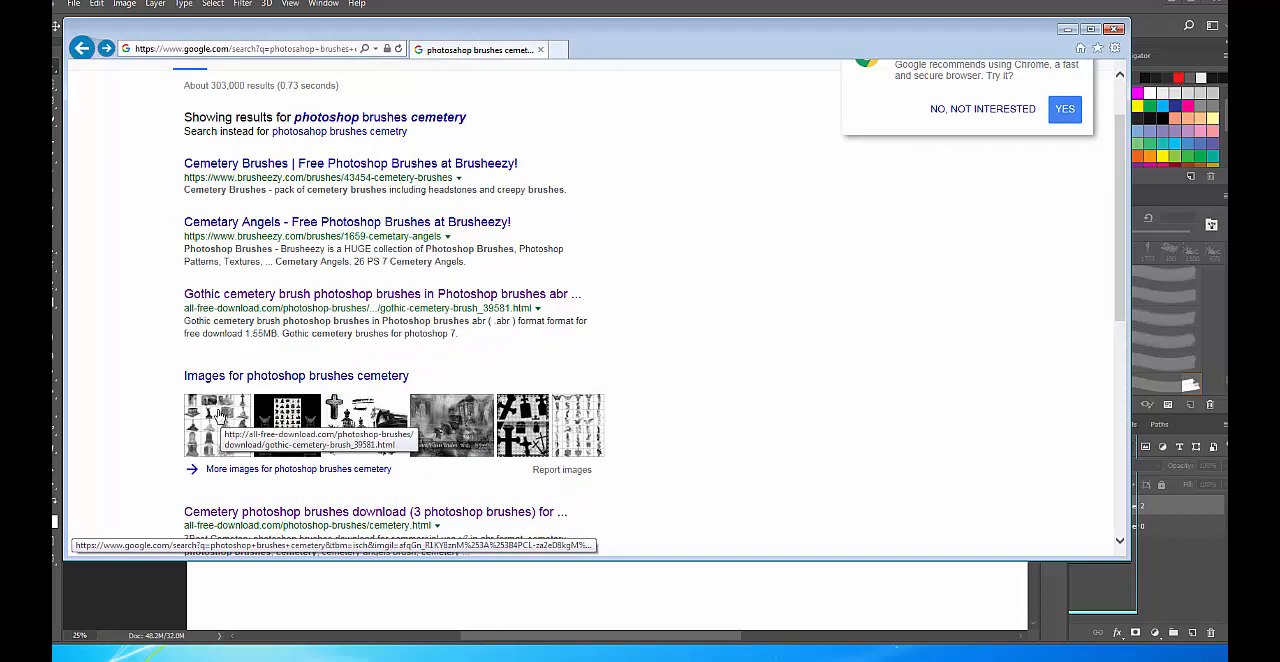
{"action": "scroll", "coordinate": [264, 81], "scroll_direction": "up", "scroll_amount": 1}
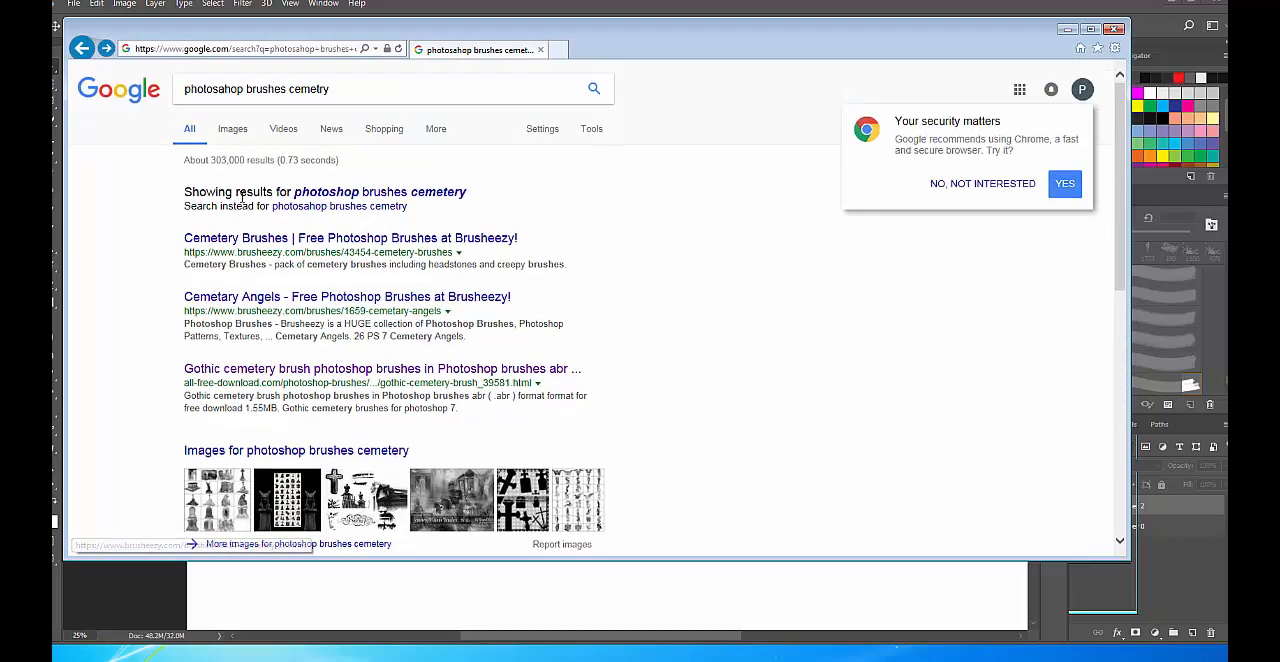
{"action": "left_click", "coordinate": [235, 128]}
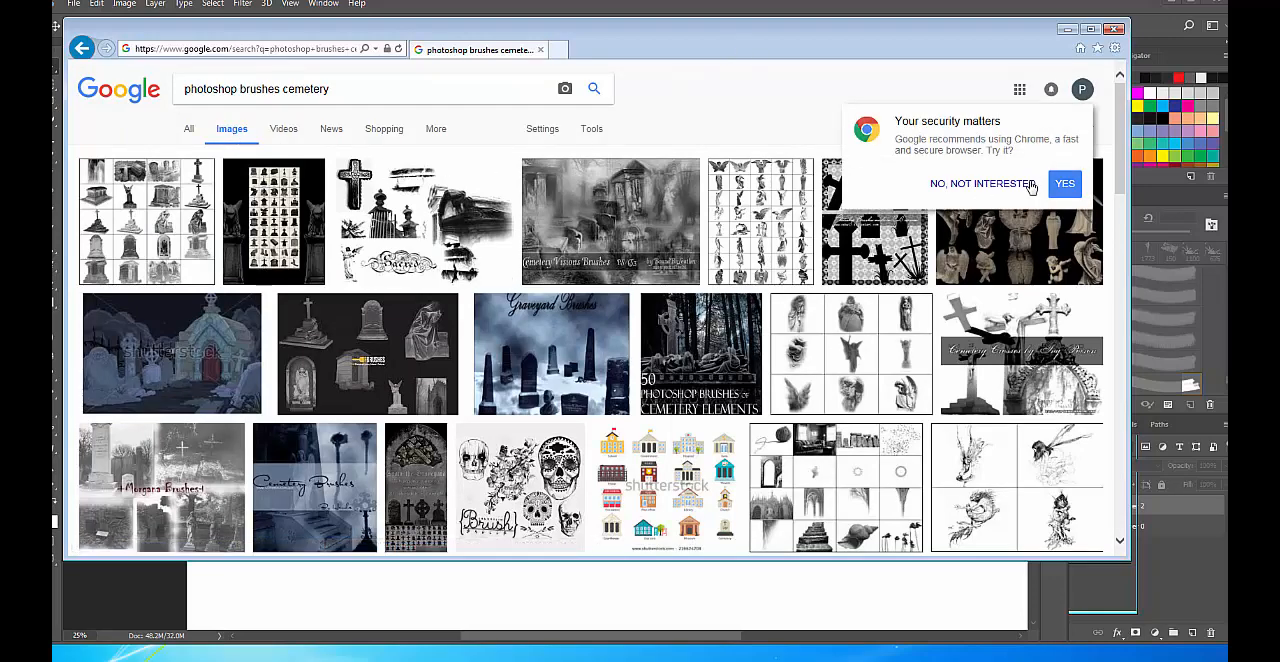
{"action": "left_click", "coordinate": [1030, 186]}
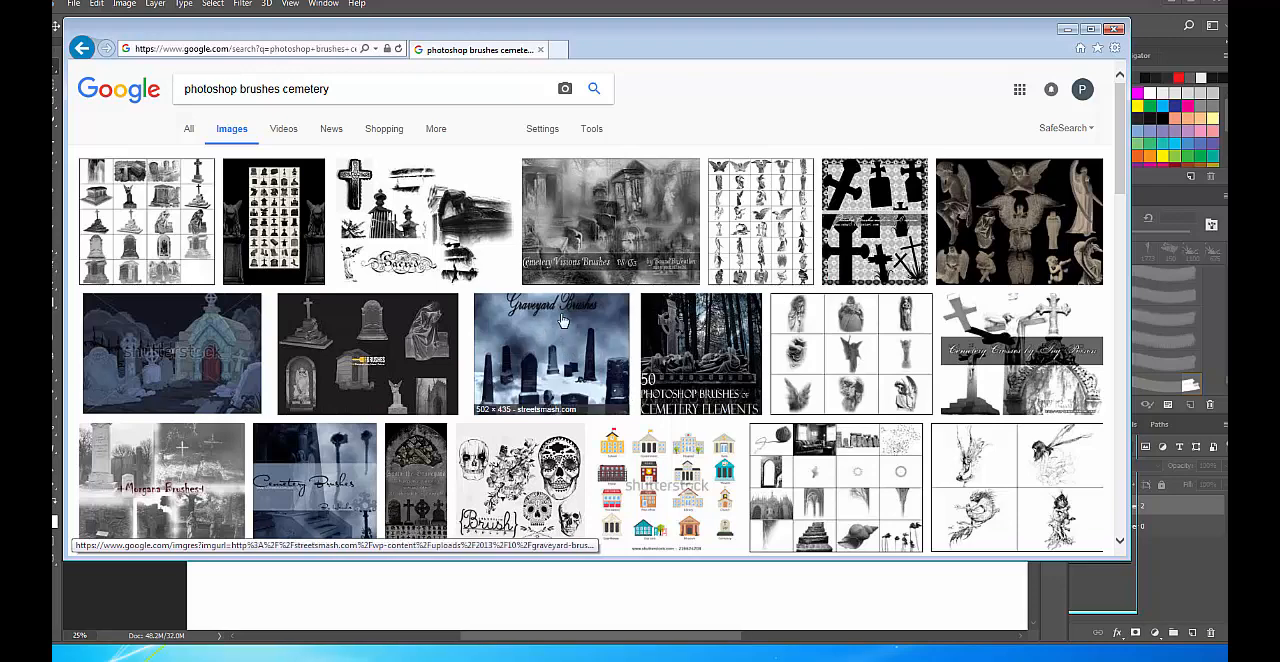
Visit the source page of the Graveyard Brushes image and browse its Halloween brush packs down to the Cobwebs Photoshop Brushes.
{"action": "left_click", "coordinate": [558, 346]}
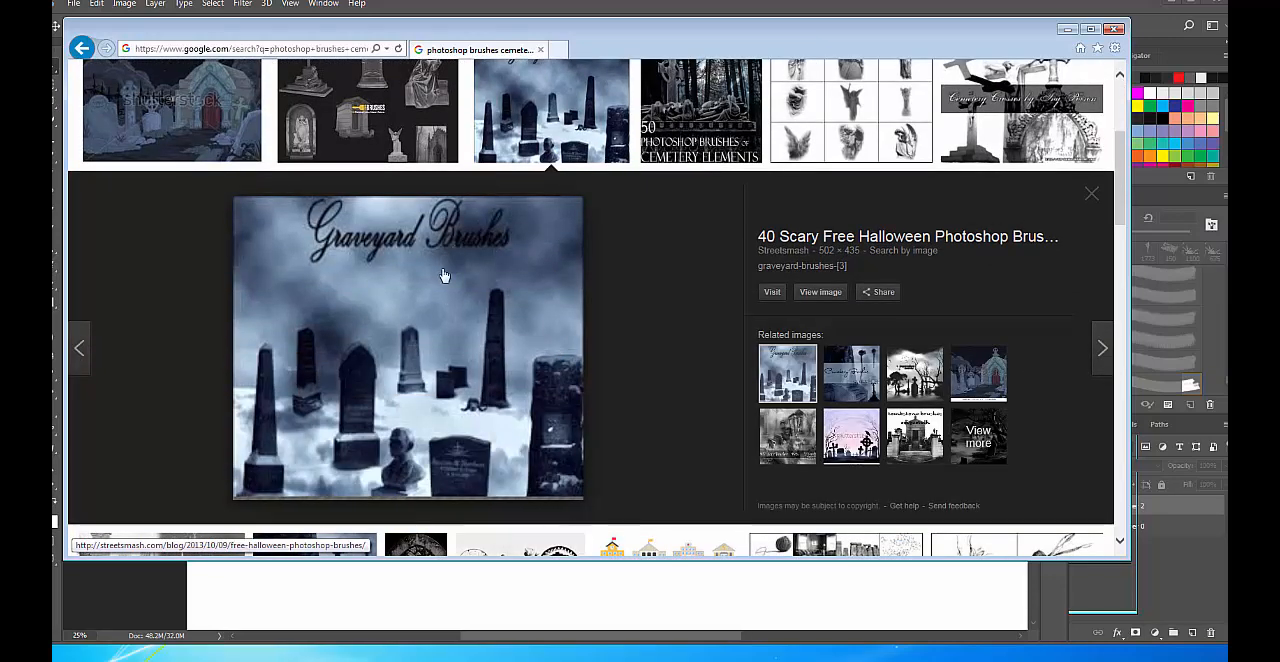
{"action": "left_click", "coordinate": [772, 291]}
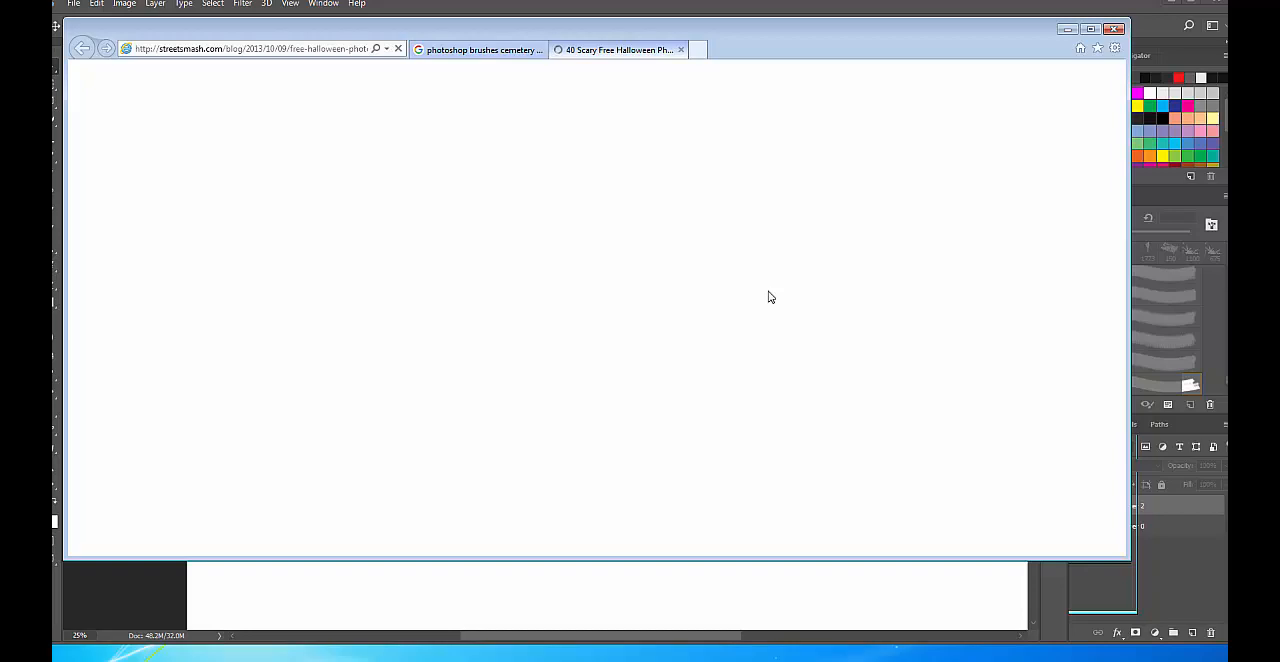
{"action": "scroll", "coordinate": [447, 302], "scroll_direction": "down", "scroll_amount": 5}
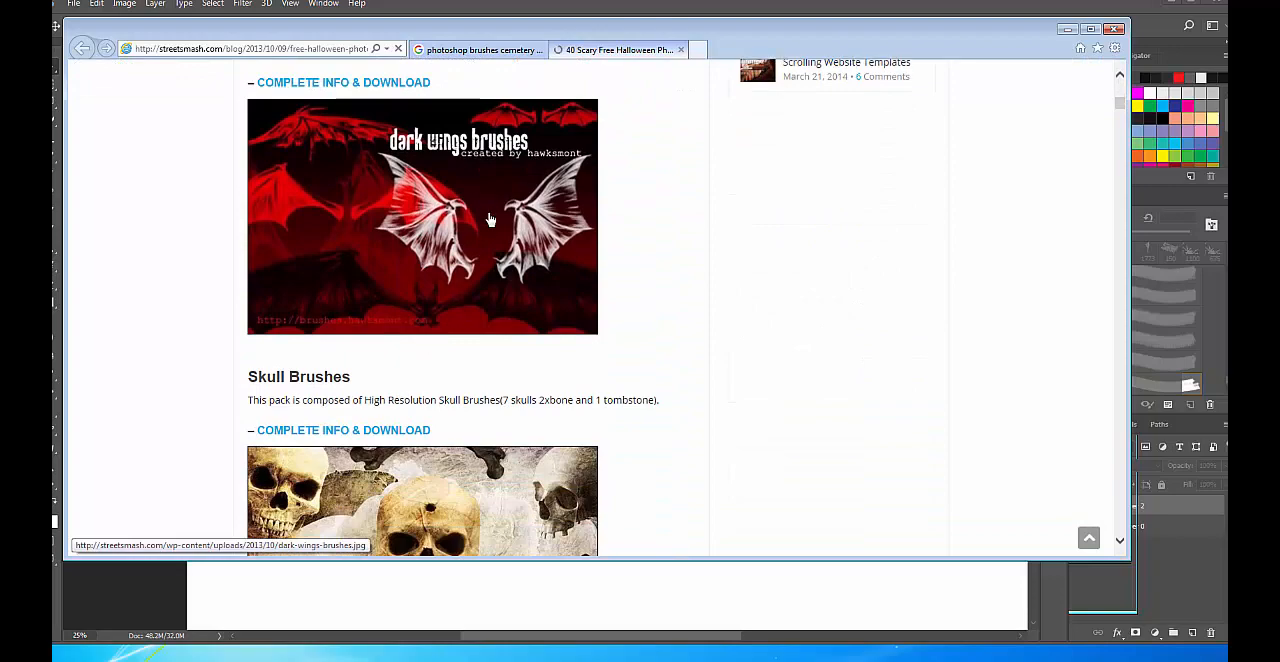
{"action": "scroll", "coordinate": [424, 345], "scroll_direction": "down", "scroll_amount": 3}
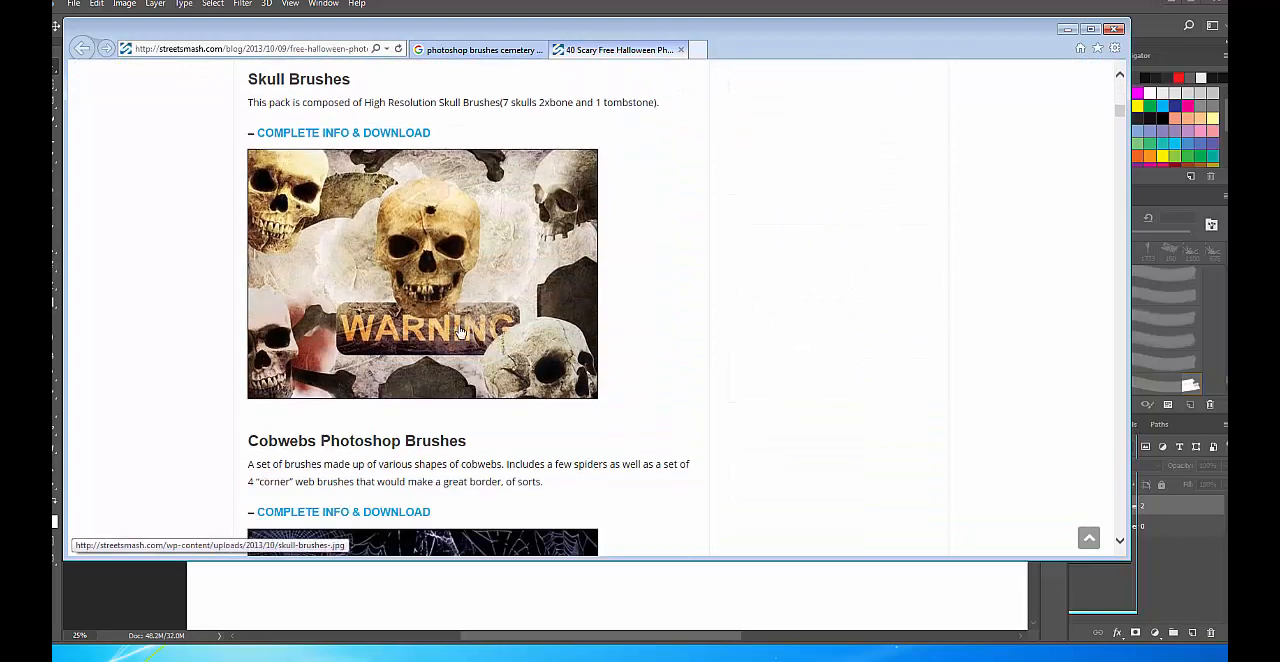
{"action": "scroll", "coordinate": [456, 340], "scroll_direction": "down", "scroll_amount": 3}
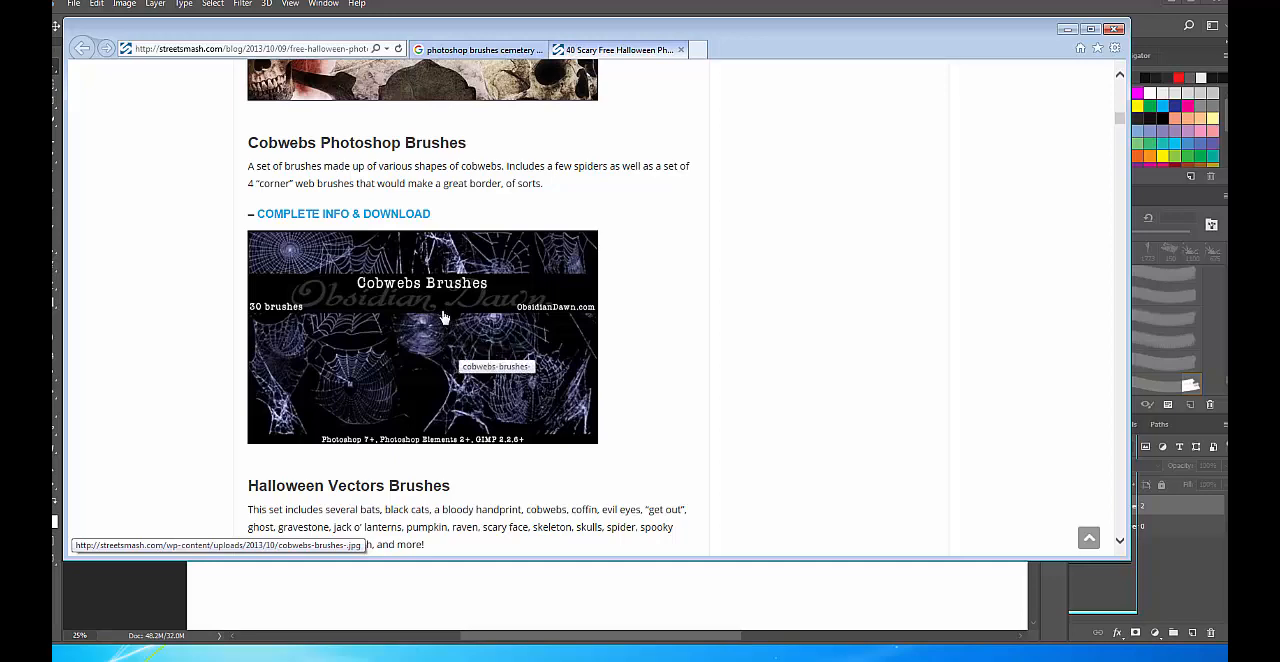
Open the complete info and download page of the Cobwebs Photoshop Brushes and request the ZIP download.
{"action": "left_click", "coordinate": [440, 343]}
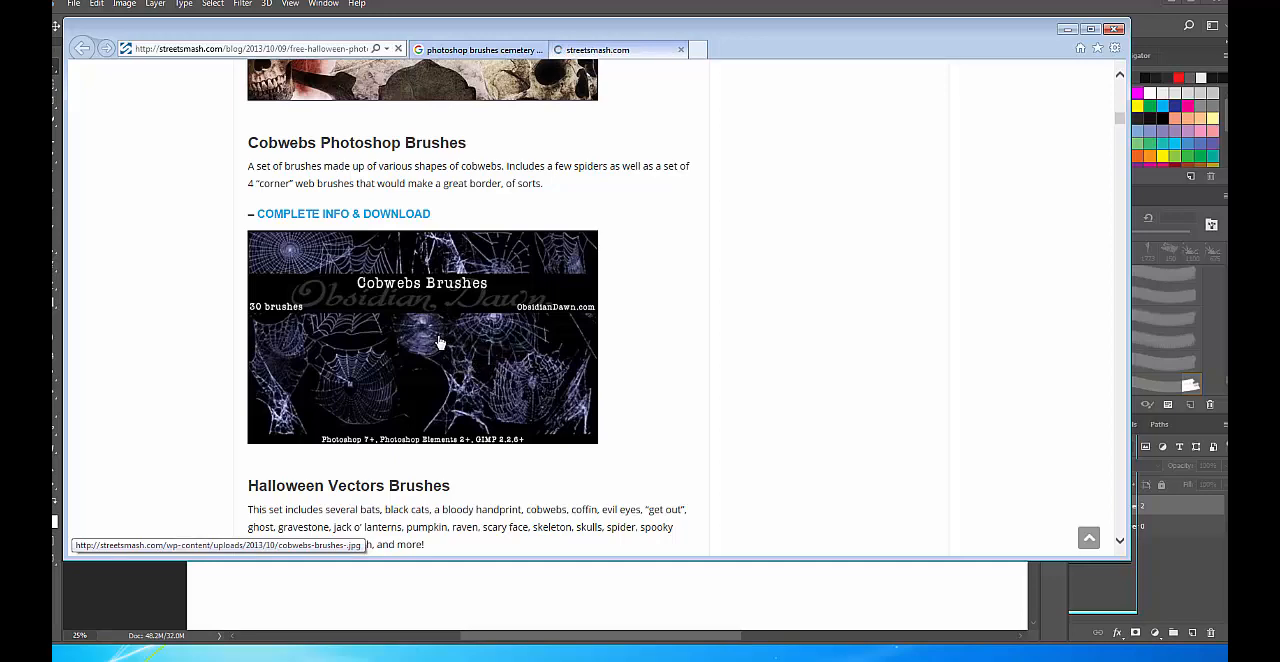
{"action": "left_click", "coordinate": [80, 49]}
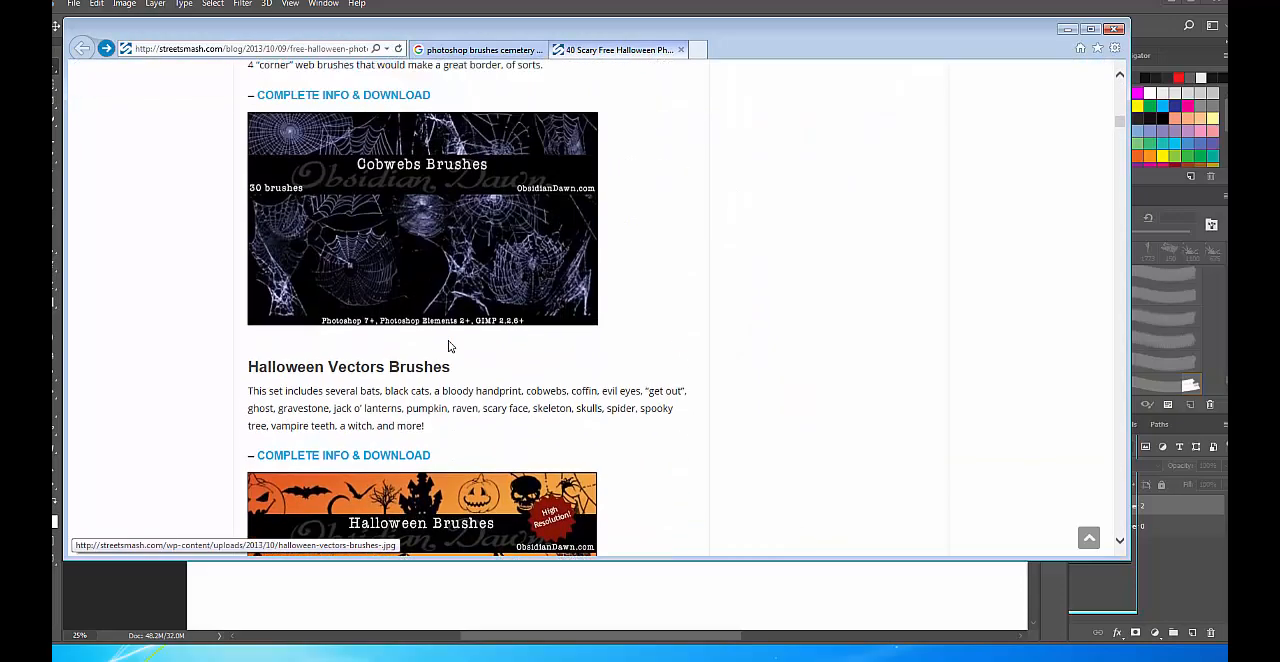
{"action": "scroll", "coordinate": [448, 346], "scroll_direction": "up", "scroll_amount": 1}
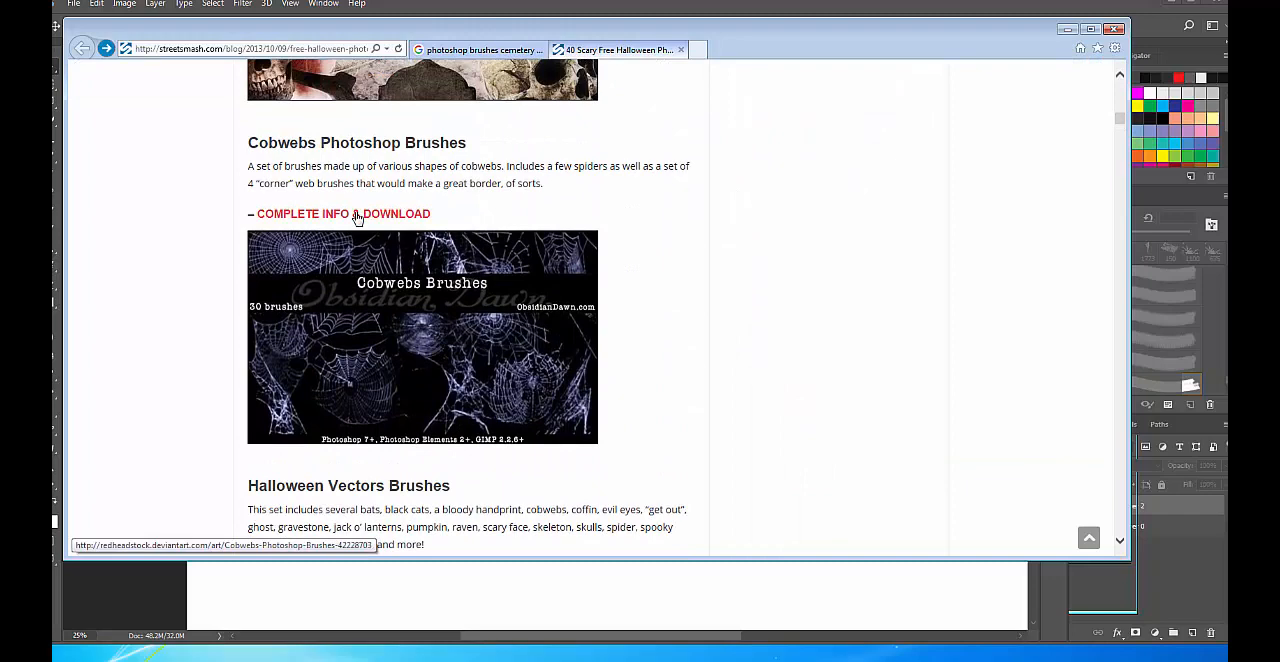
{"action": "left_click", "coordinate": [357, 215]}
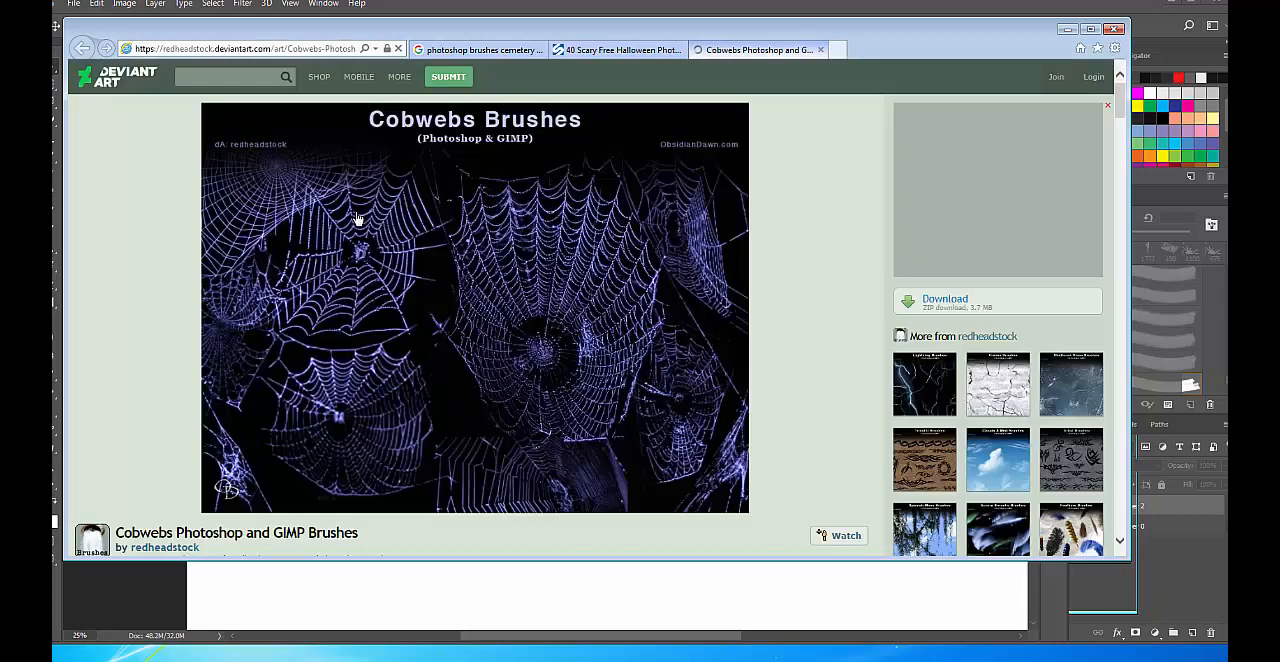
{"action": "left_click", "coordinate": [943, 303]}
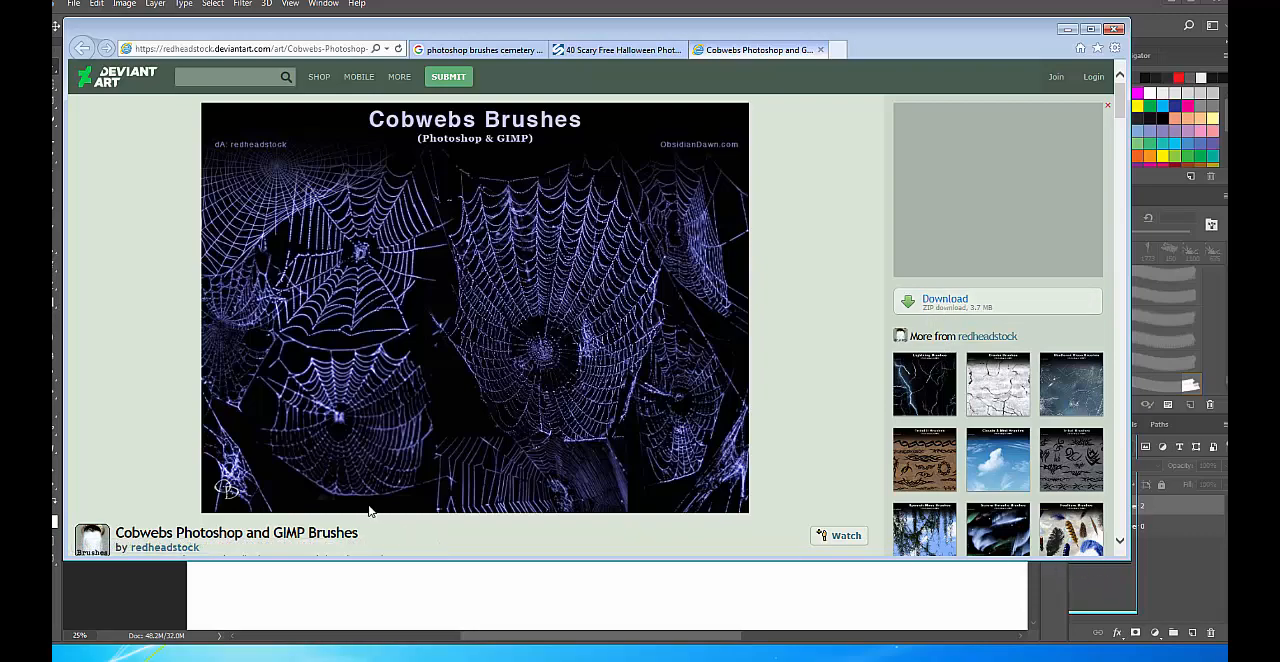
Look over the Cobwebs brush page, minimize Photoshop and enlarge the browser window to reveal its lower edge.
{"action": "scroll", "coordinate": [369, 511], "scroll_direction": "down", "scroll_amount": 7}
{"action": "scroll", "coordinate": [371, 507], "scroll_direction": "up", "scroll_amount": 5}
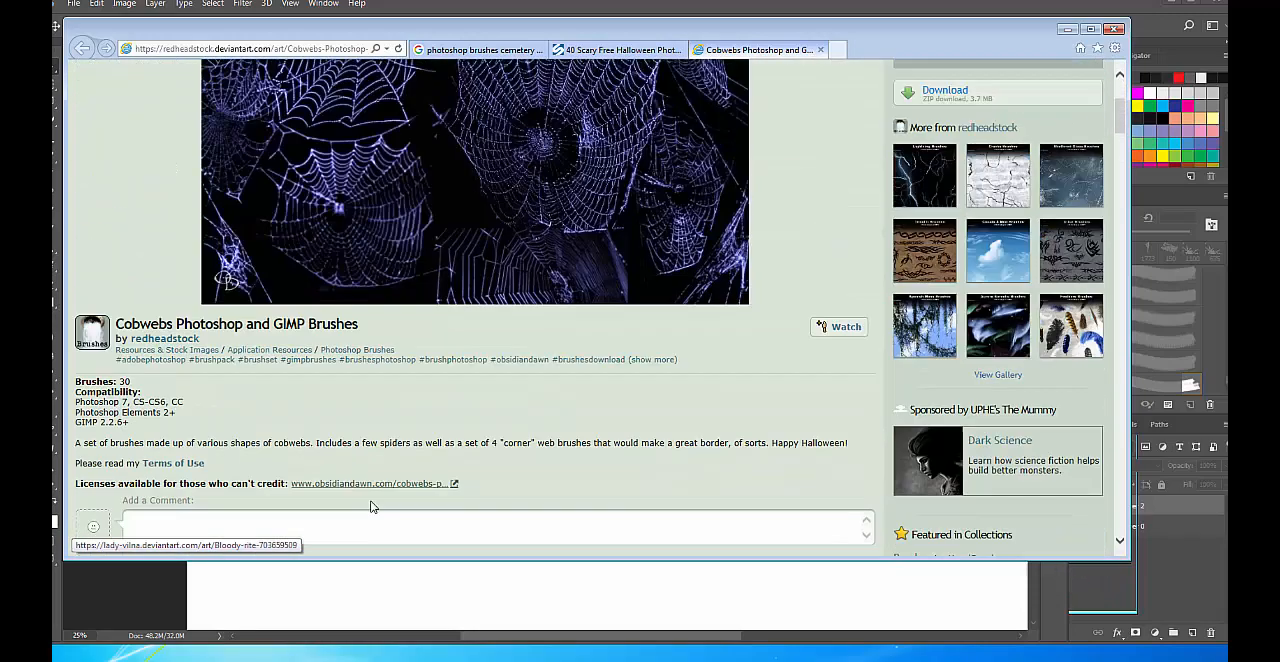
{"action": "scroll", "coordinate": [372, 505], "scroll_direction": "up", "scroll_amount": 3}
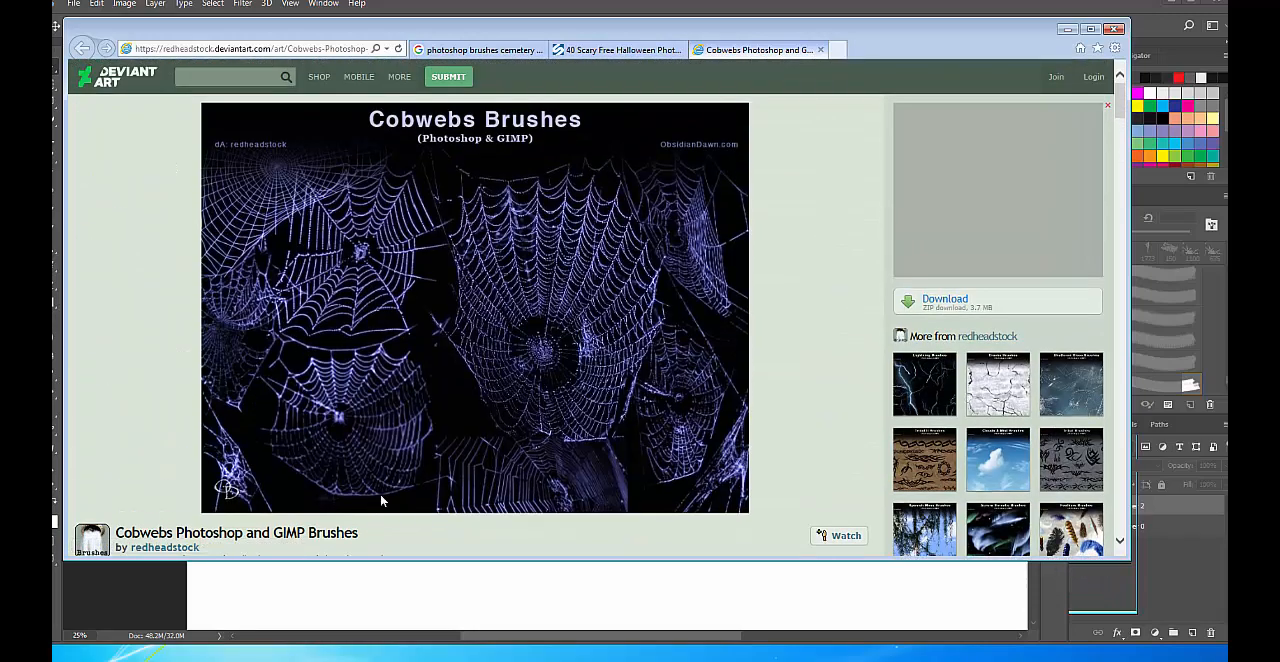
{"action": "left_click", "coordinate": [1131, 569]}
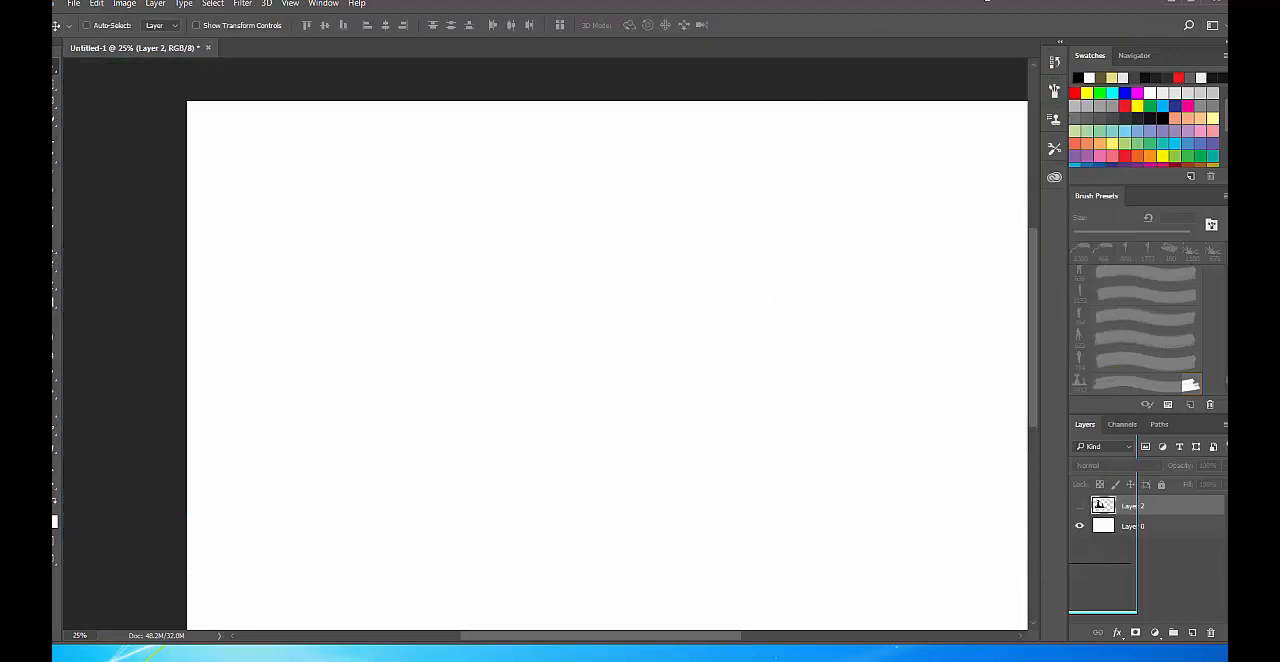
{"action": "left_click", "coordinate": [1192, 7]}
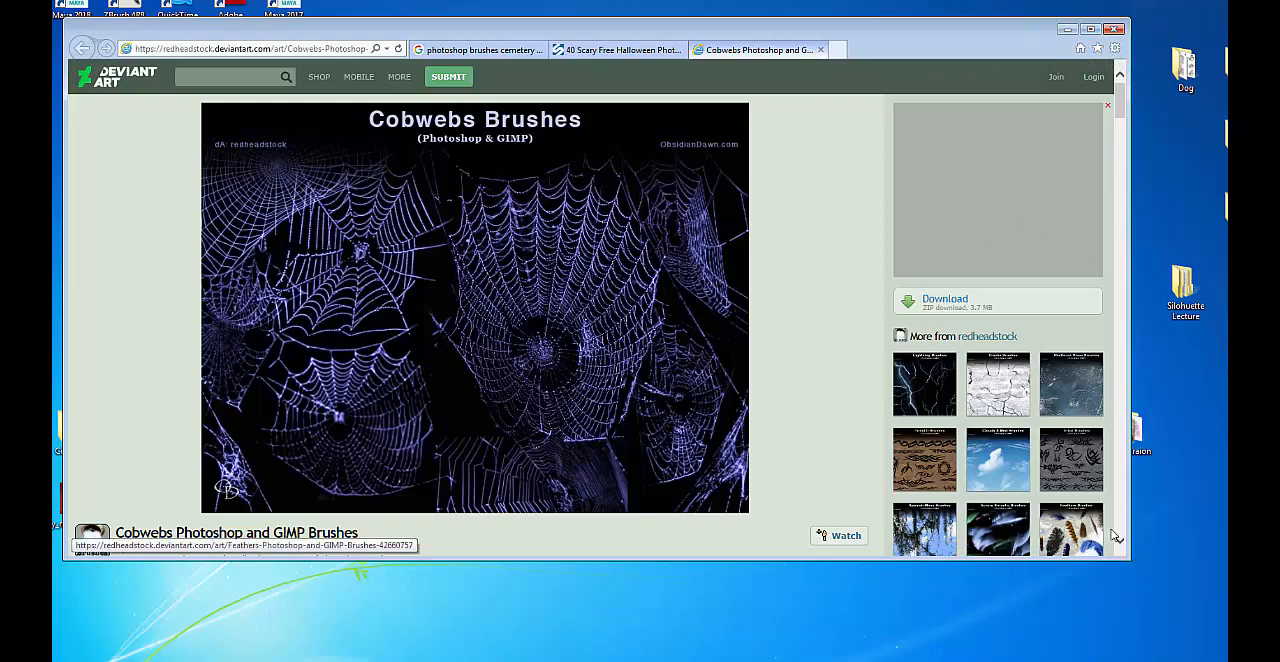
{"action": "left_click_drag", "start_coordinate": [1133, 563], "coordinate": [1207, 632]}
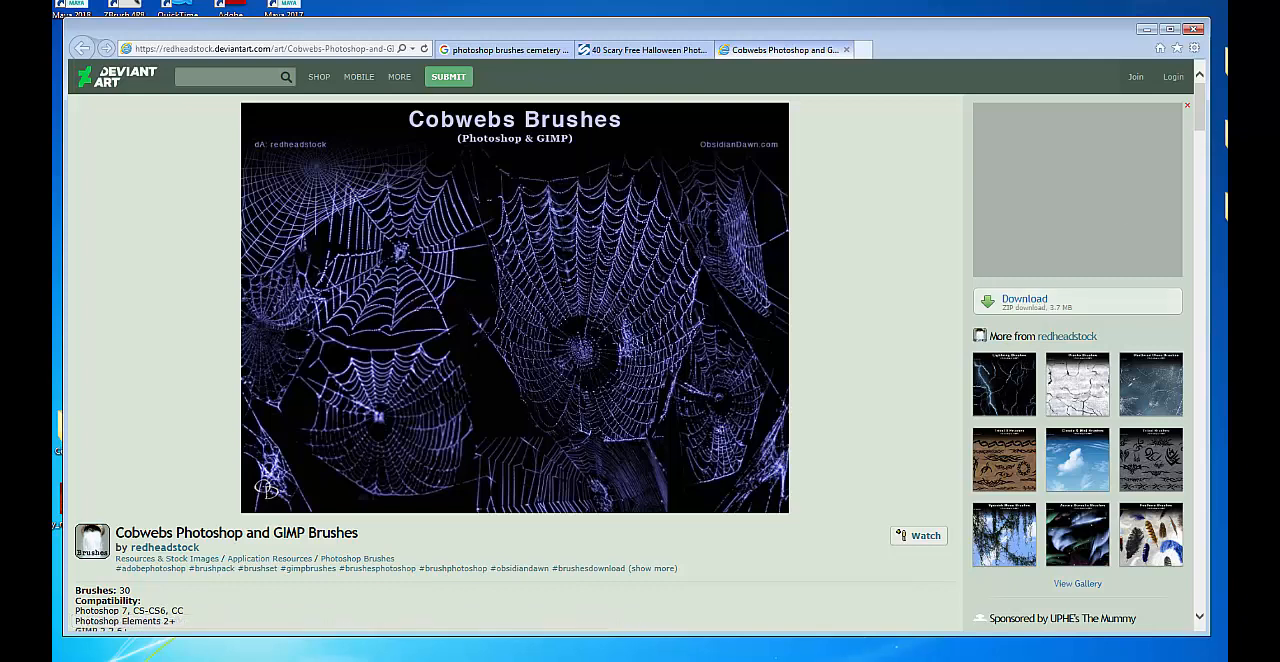
Close Internet Explorer with all its tabs and open google.com in an enlarged Firefox window.
{"action": "left_click", "coordinate": [1195, 30]}
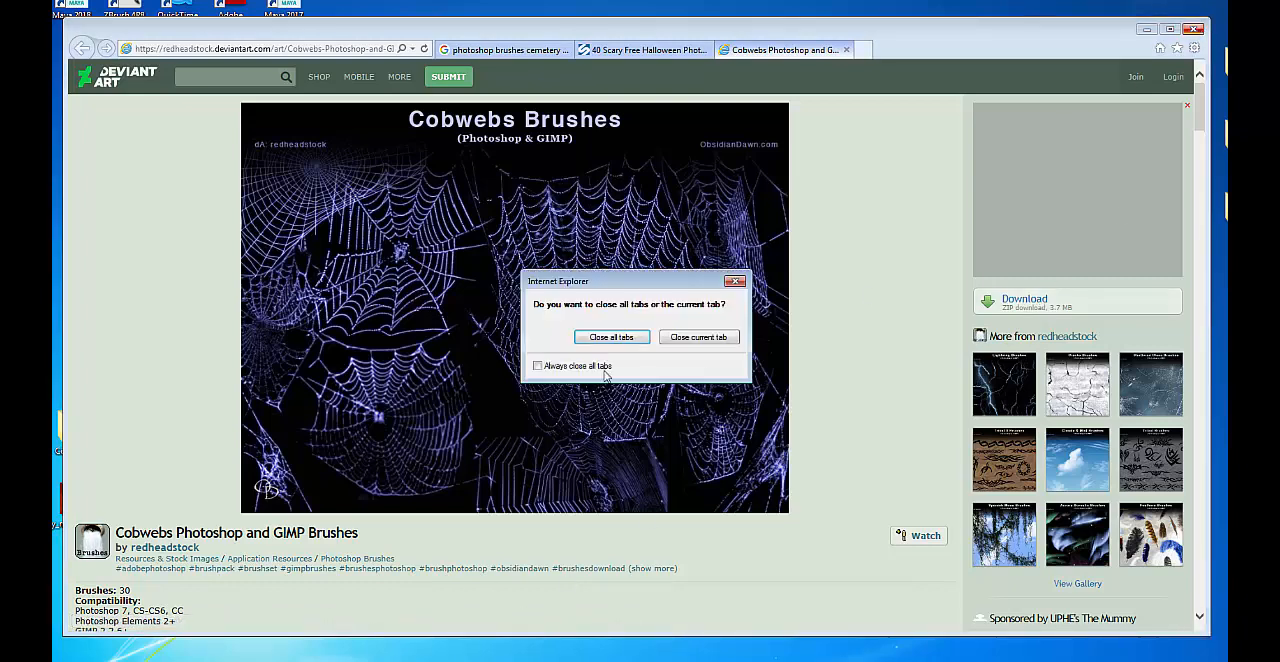
{"action": "left_click", "coordinate": [614, 338]}
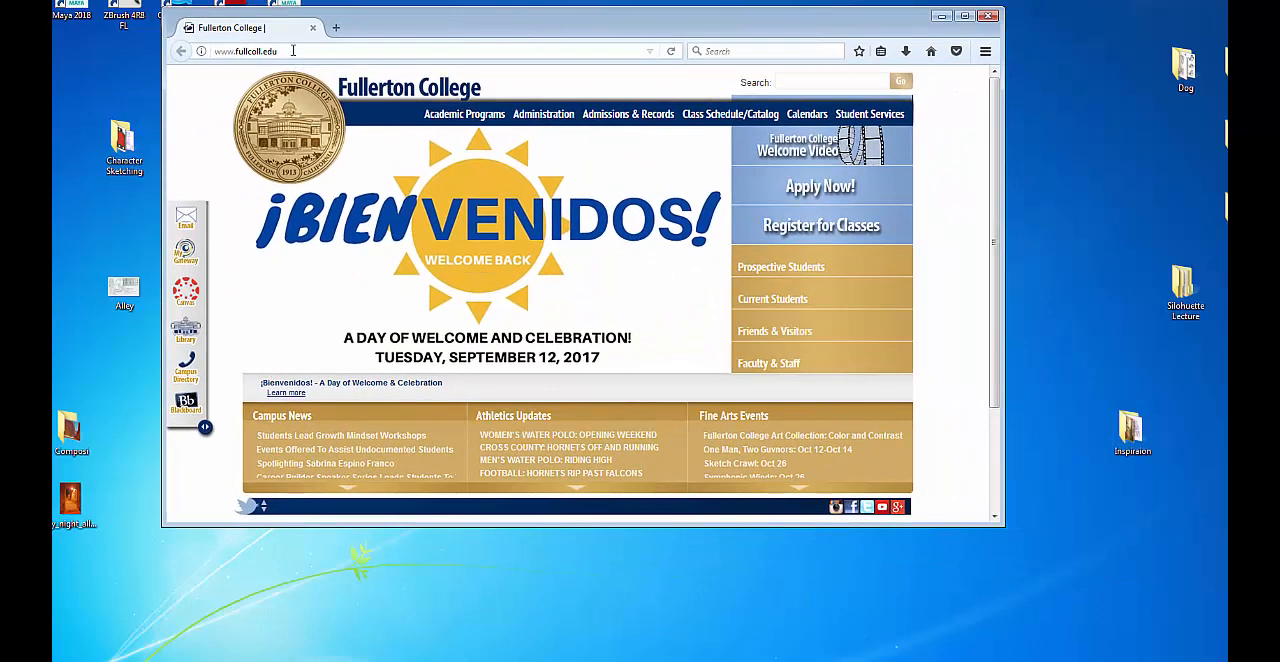
{"action": "left_click", "coordinate": [293, 50]}
{"action": "type", "text": "google.co,m"}
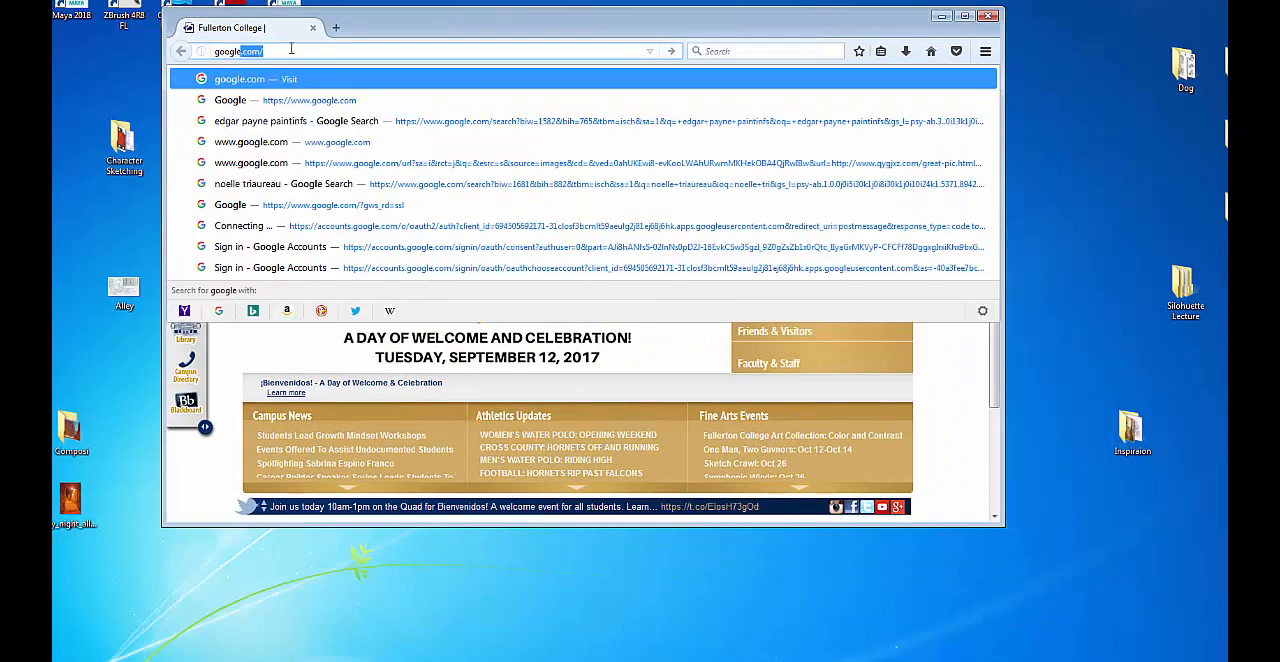
{"action": "key", "text": "BackSpace"}
{"action": "key", "text": "BackSpace"}
{"action": "type", "text": "m"}
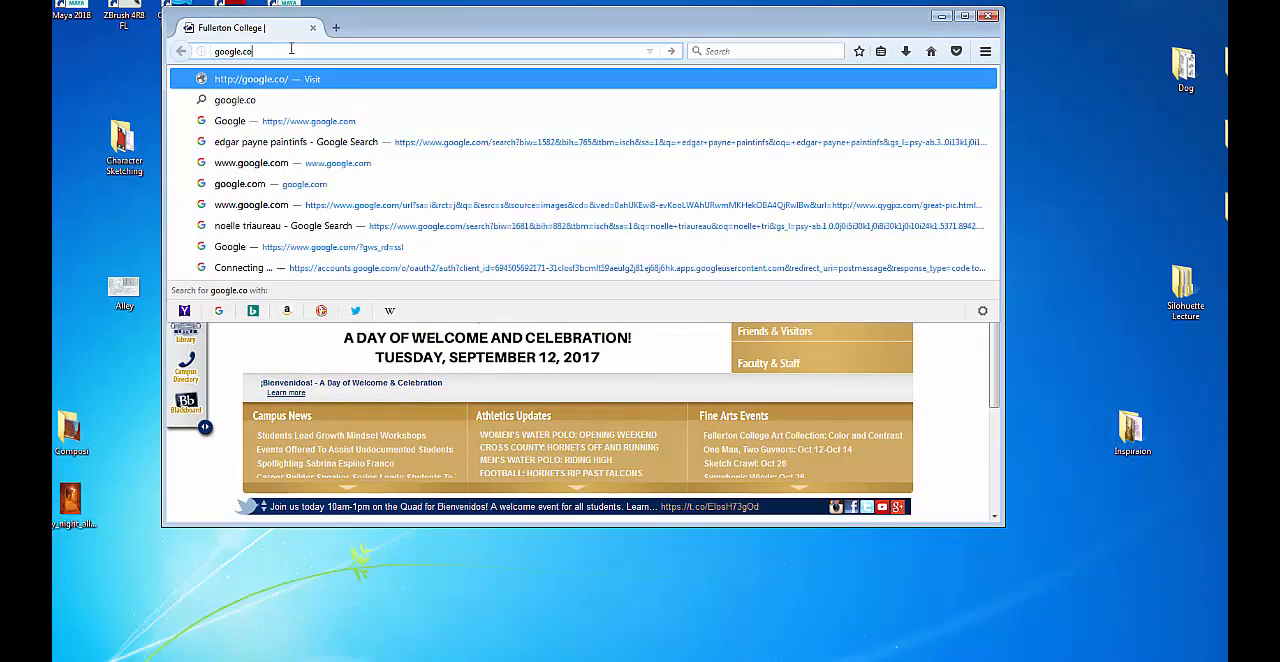
{"action": "key", "text": "Return"}
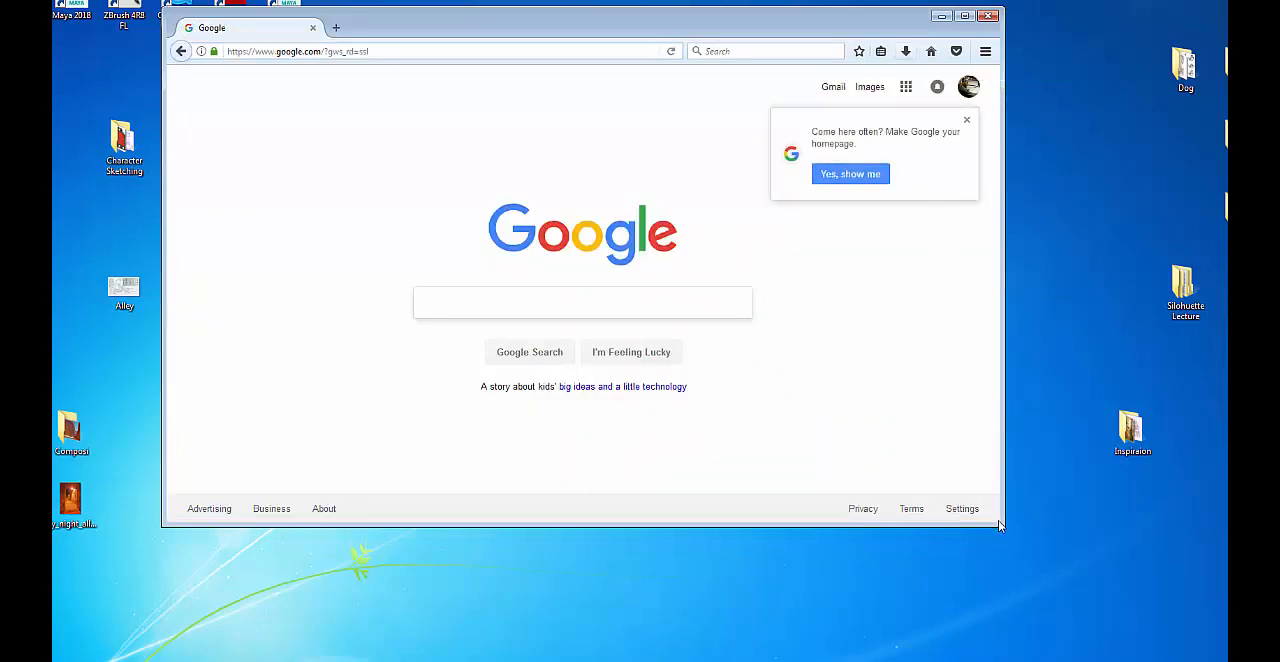
{"action": "left_click_drag", "start_coordinate": [998, 520], "coordinate": [1230, 572]}
{"action": "left_click_drag", "start_coordinate": [966, 27], "coordinate": [891, 64]}
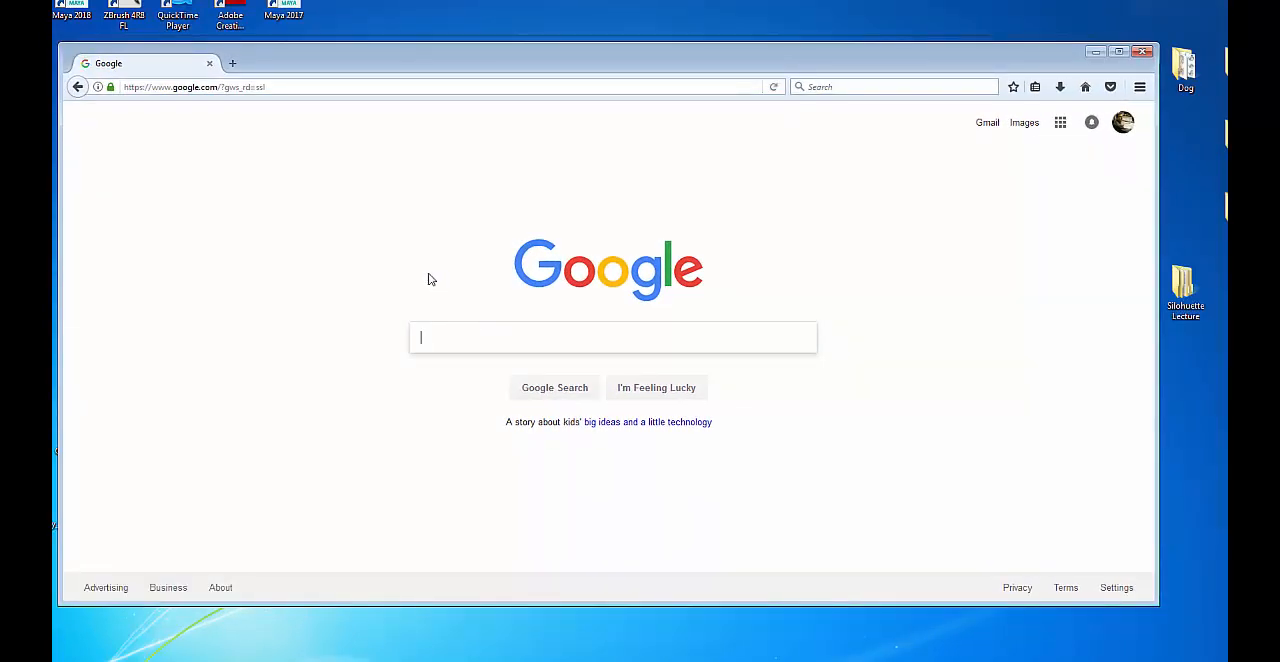
{"action": "type", "text": "tom"}
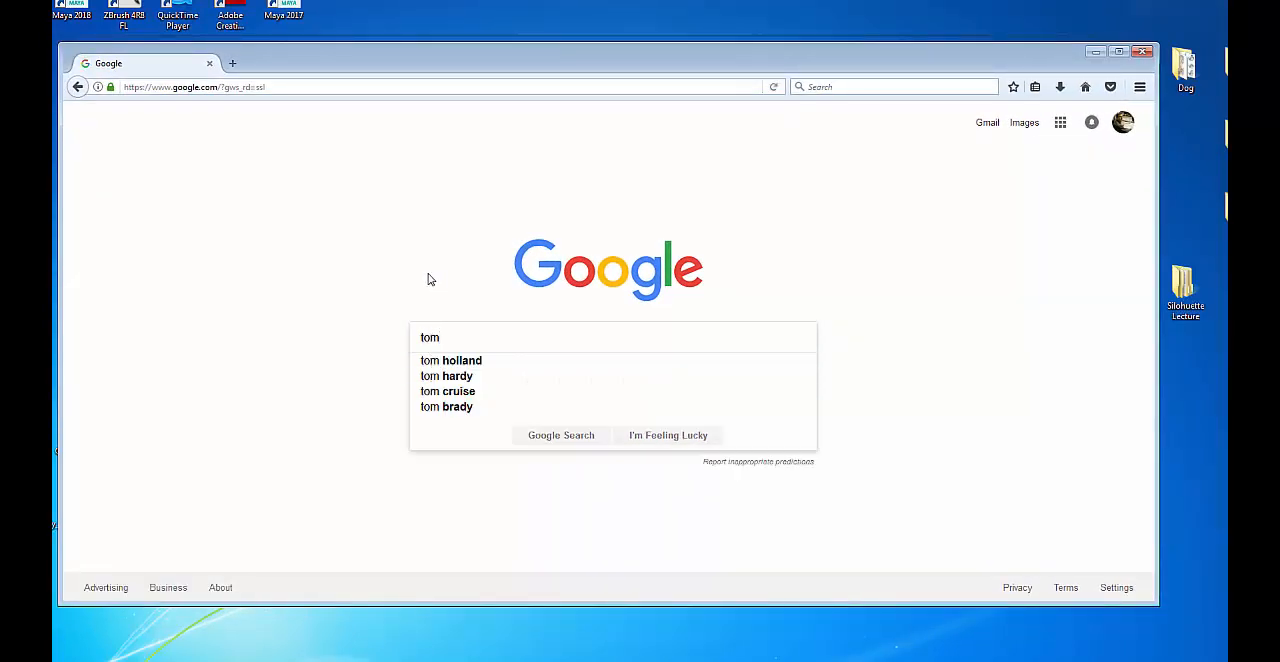
{"action": "key", "text": "BackSpace"}
{"action": "key", "text": "BackSpace"}
{"action": "key", "text": "BackSpace"}
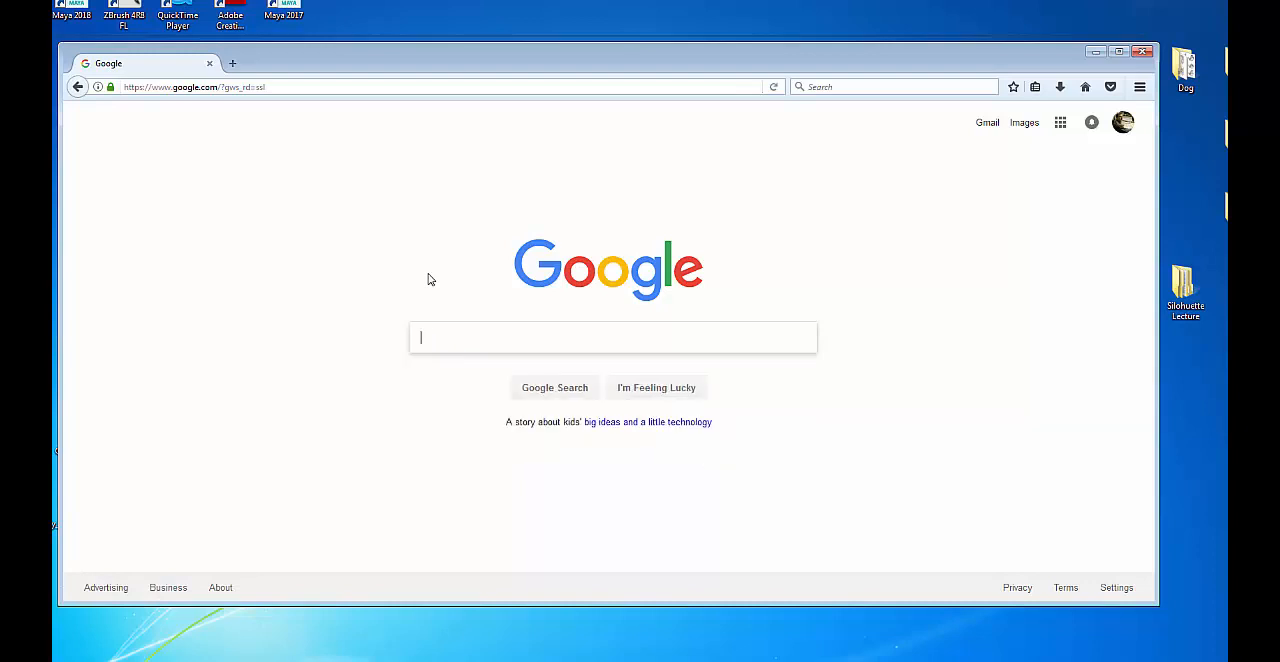
Search Google for "cob web brushes deviant art" and look over the results.
{"action": "type", "text": "cob we"}
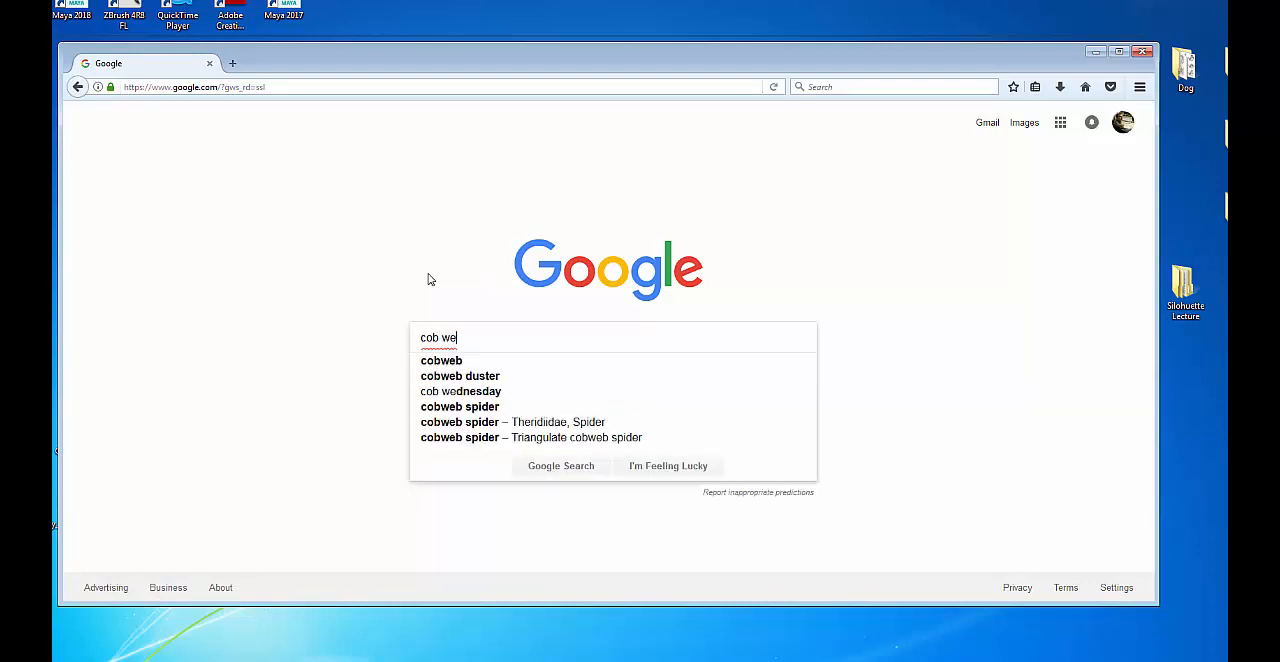
{"action": "type", "text": "b br"}
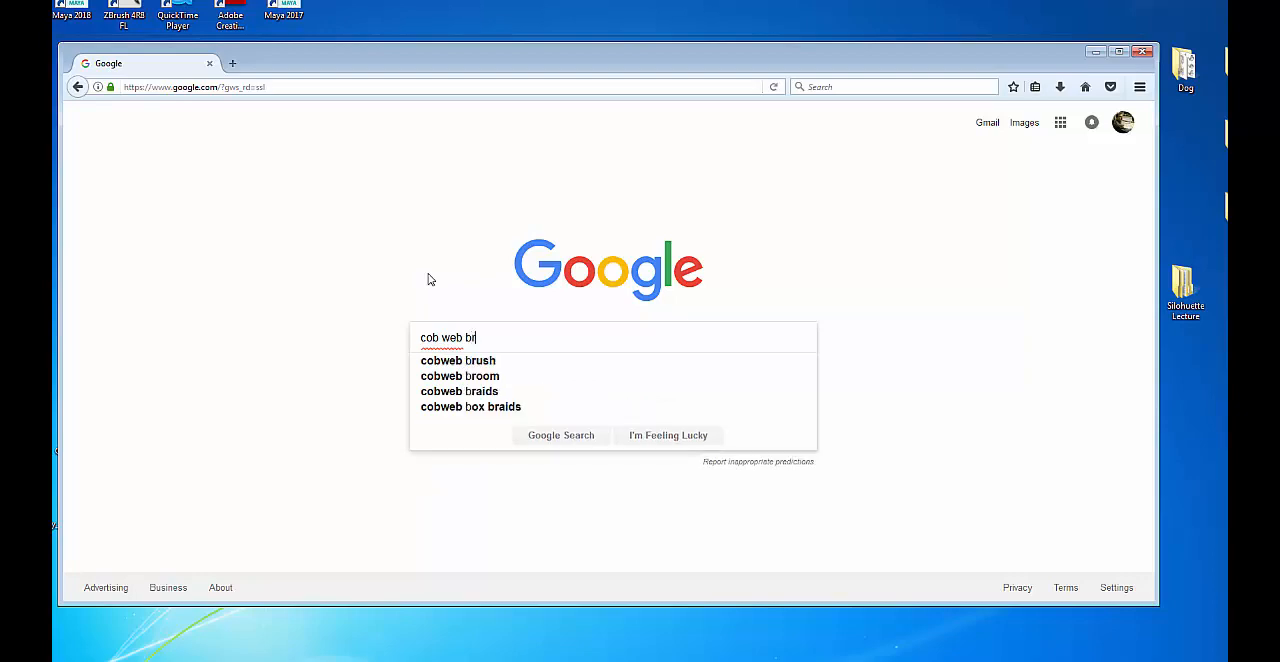
{"action": "type", "text": "ushes deviant art"}
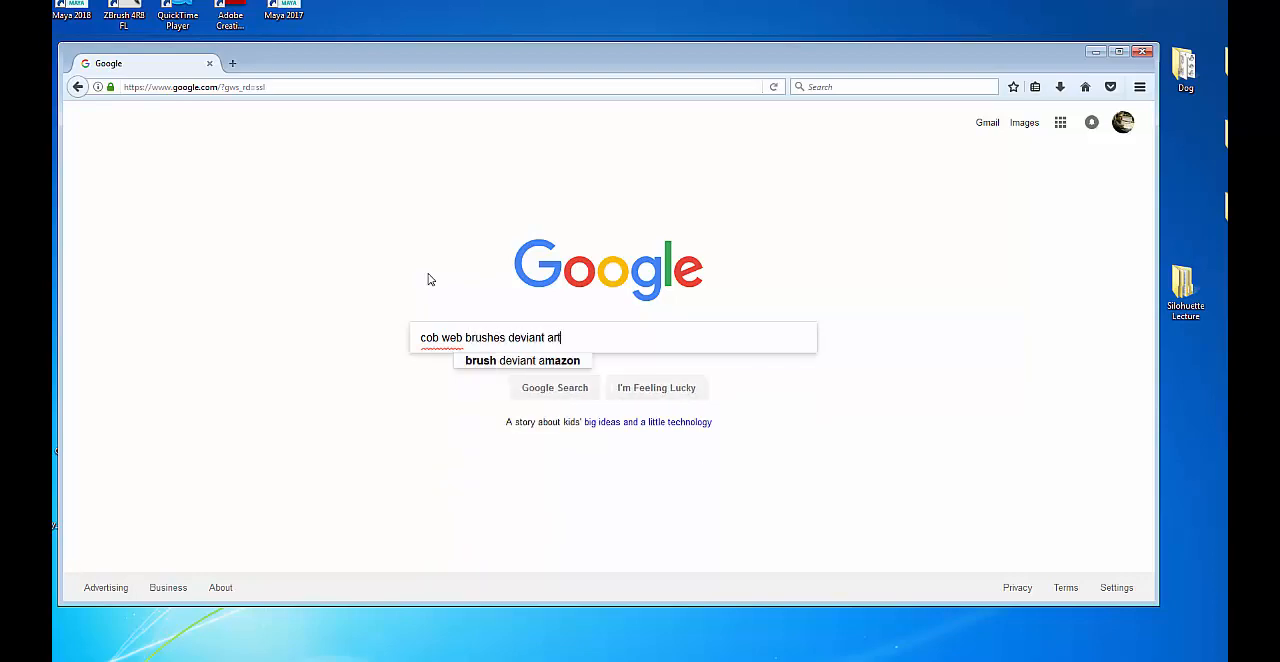
{"action": "key", "text": "Return"}
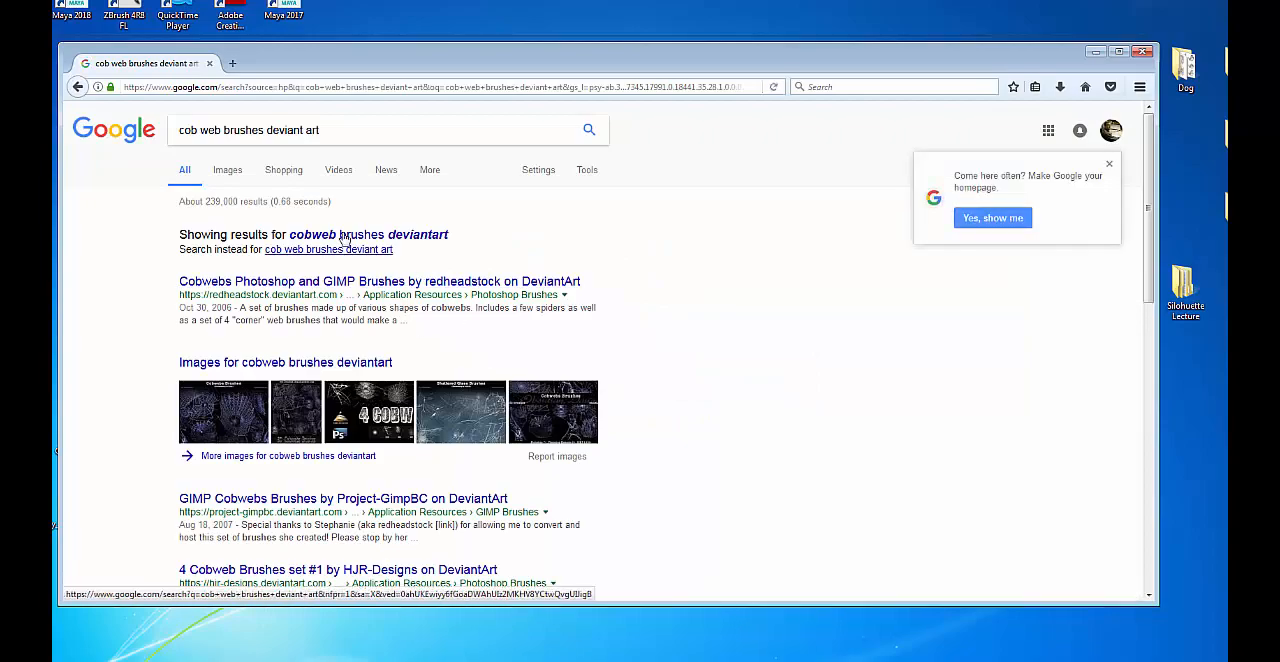
{"action": "scroll", "coordinate": [489, 330], "scroll_direction": "down", "scroll_amount": 2}
{"action": "scroll", "coordinate": [489, 330], "scroll_direction": "down", "scroll_amount": 5}
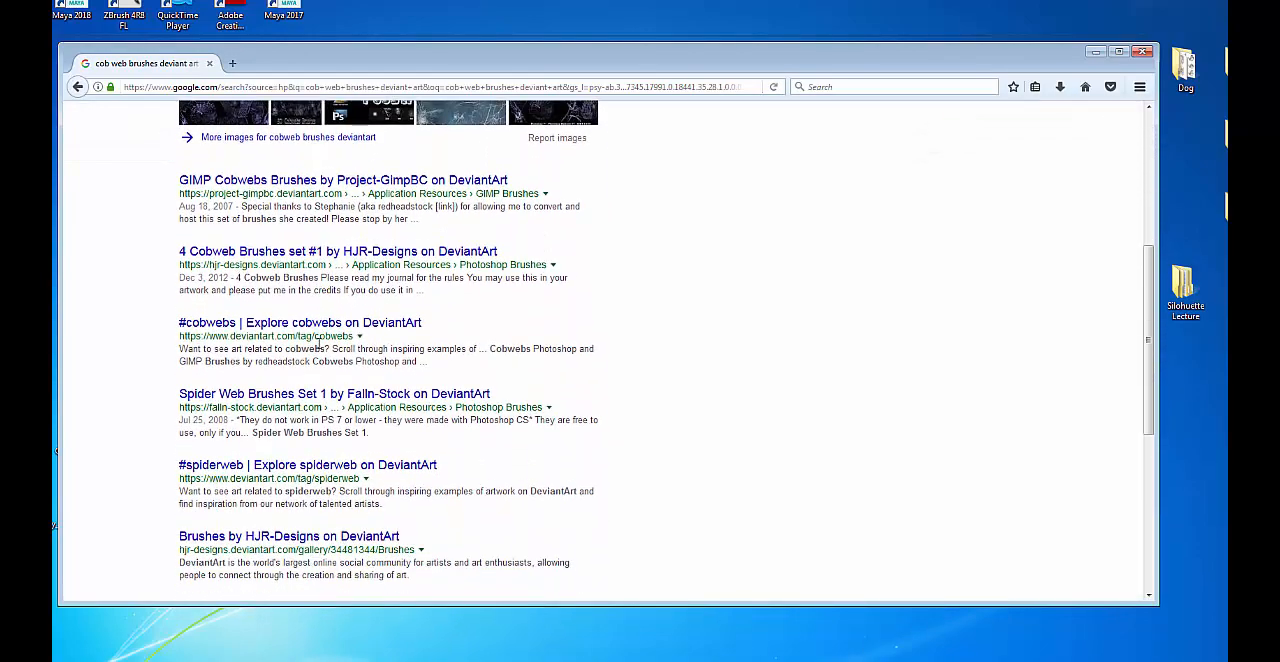
{"action": "scroll", "coordinate": [318, 345], "scroll_direction": "up", "scroll_amount": 6}
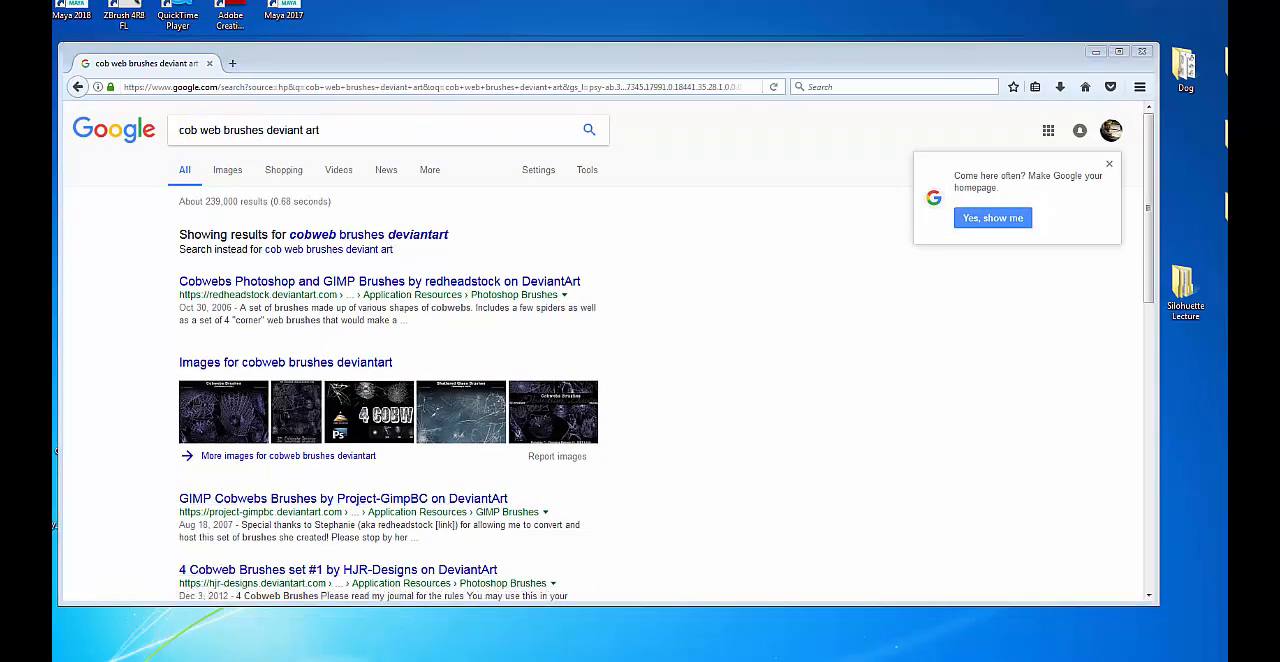
{"action": "left_click_drag", "start_coordinate": [1227, 76], "coordinate": [1005, 28]}
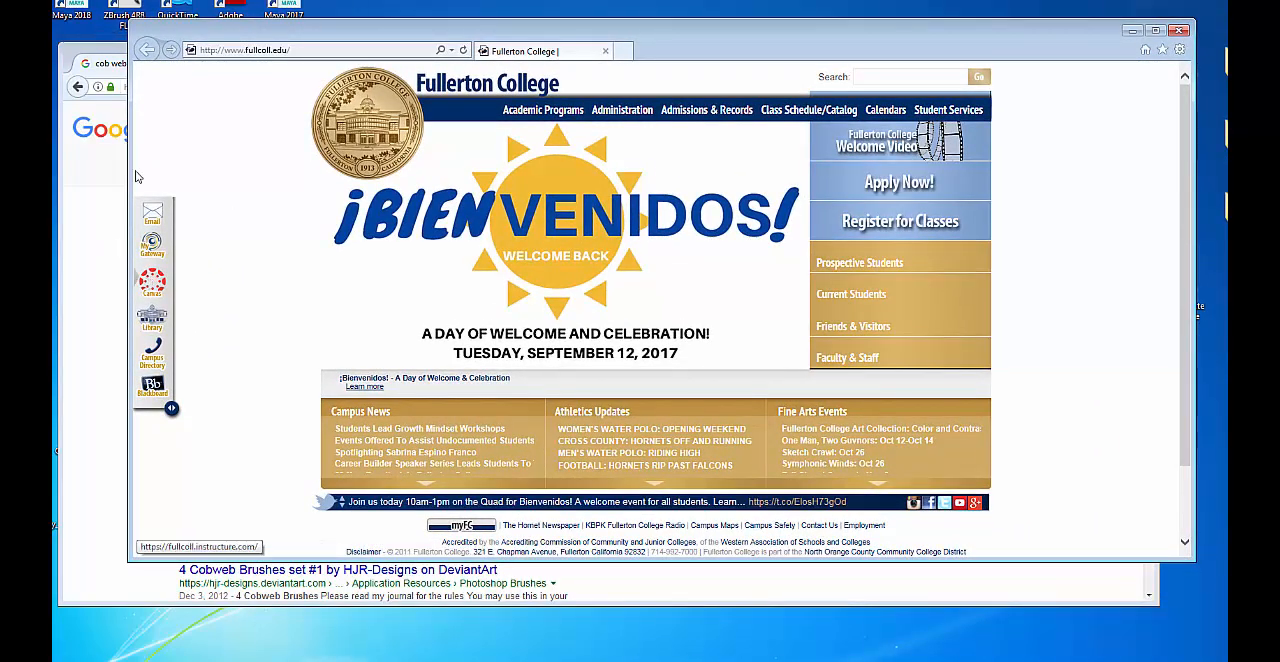
{"action": "left_click", "coordinate": [339, 50]}
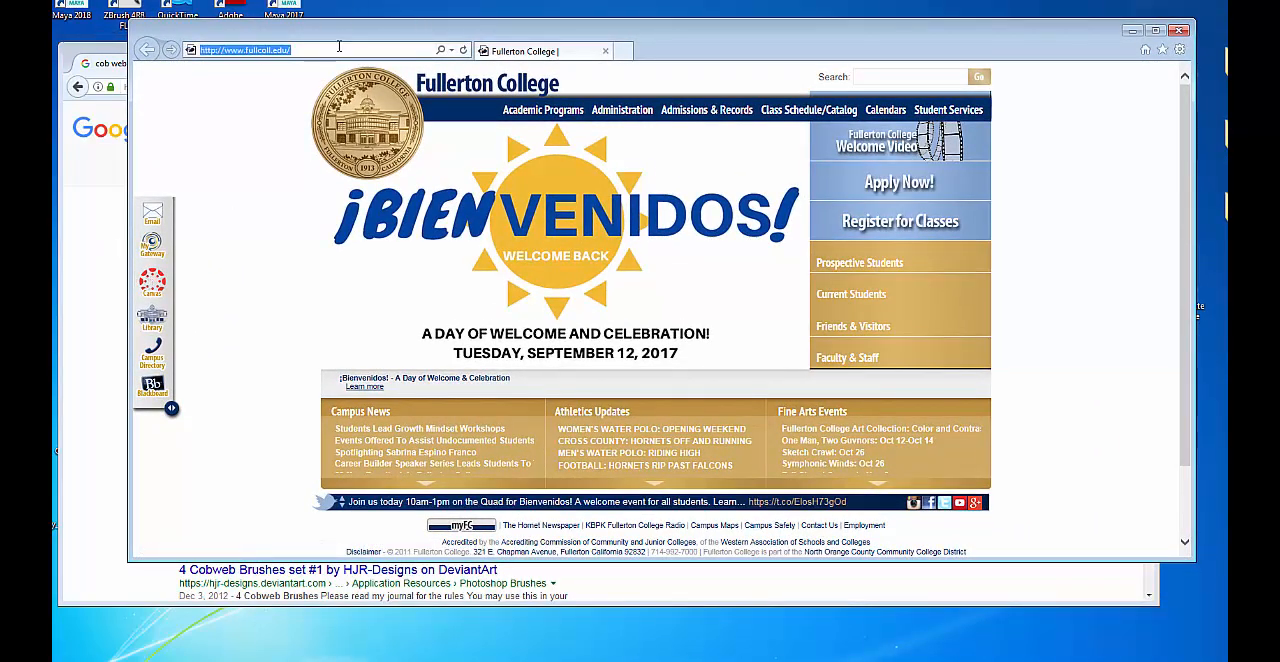
{"action": "type", "text": "de"}
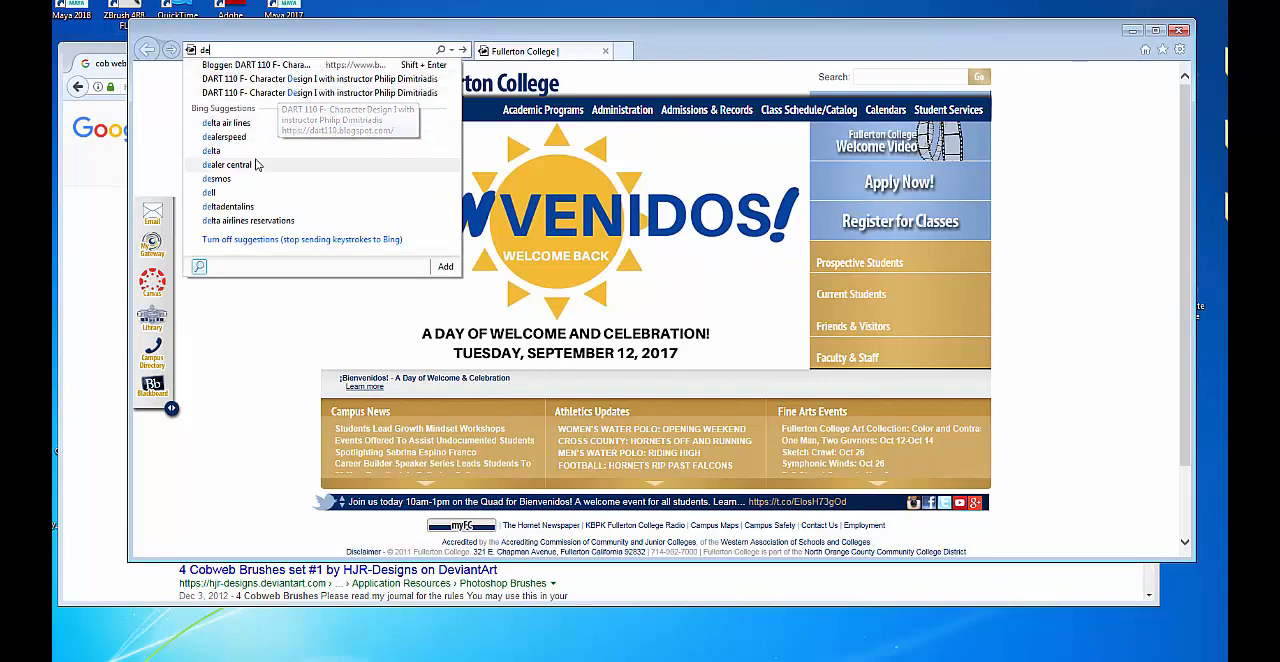
{"action": "left_click", "coordinate": [1180, 30]}
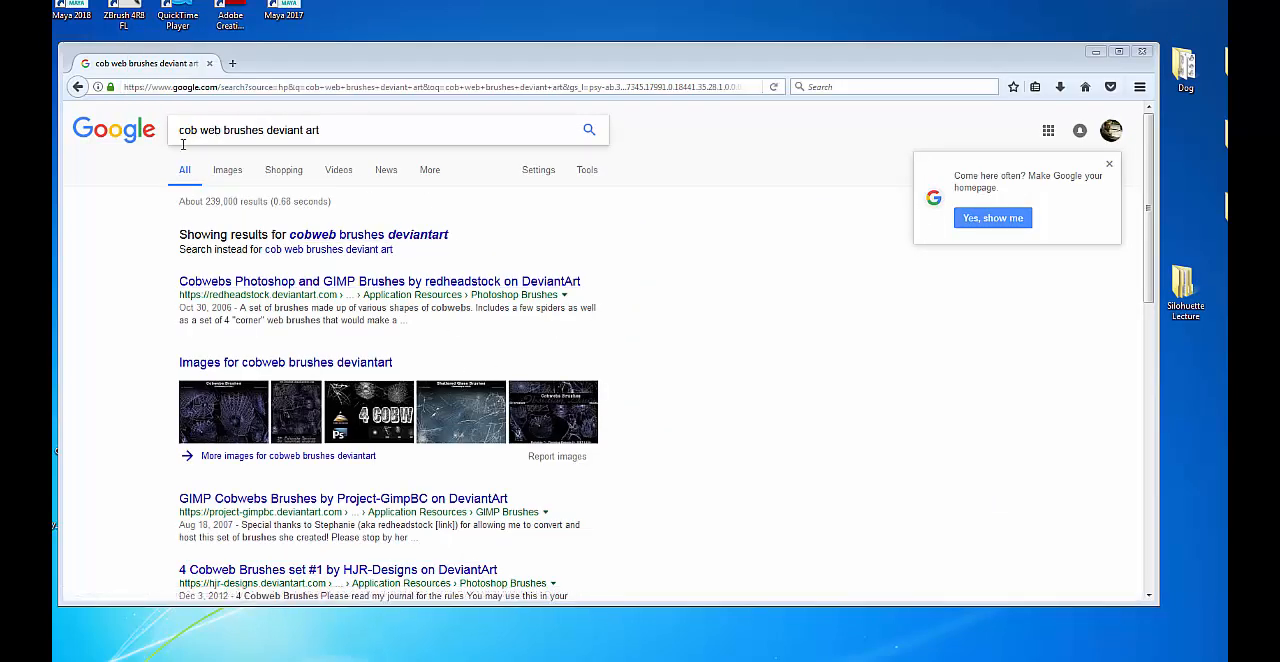
Use the suggested search "cobweb brushes deviantart" and visit the source page of the first Cobwebs Brushes image.
{"action": "left_click", "coordinate": [430, 236]}
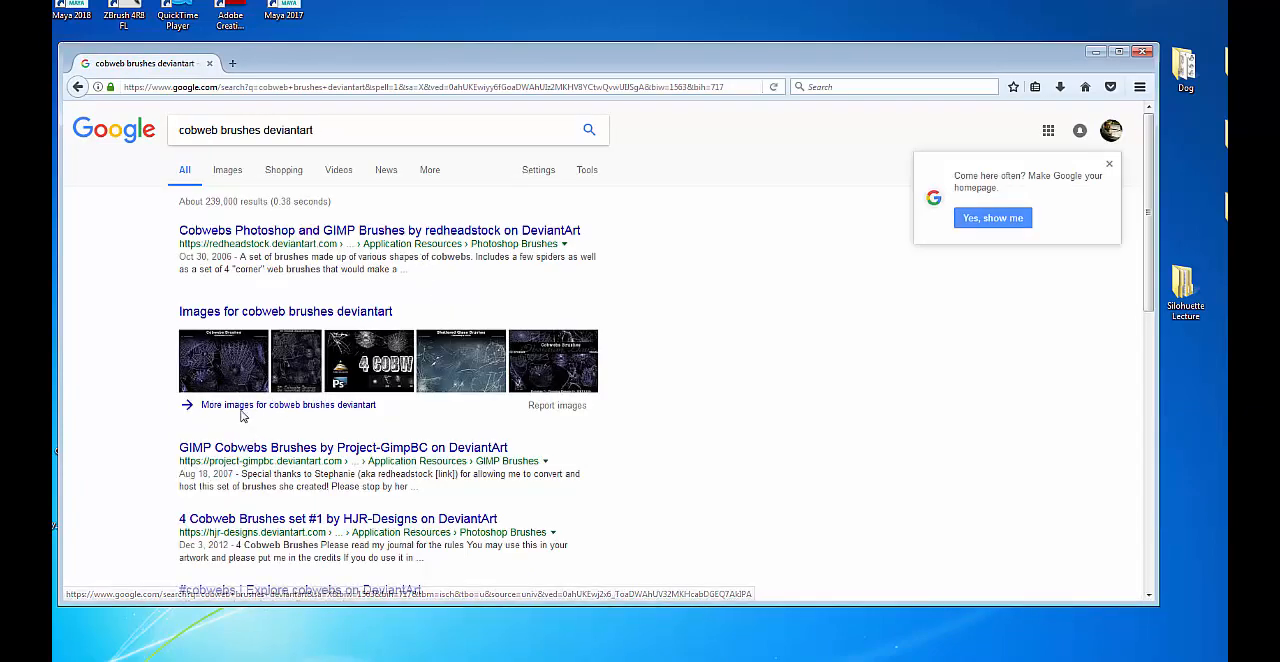
{"action": "left_click", "coordinate": [237, 374]}
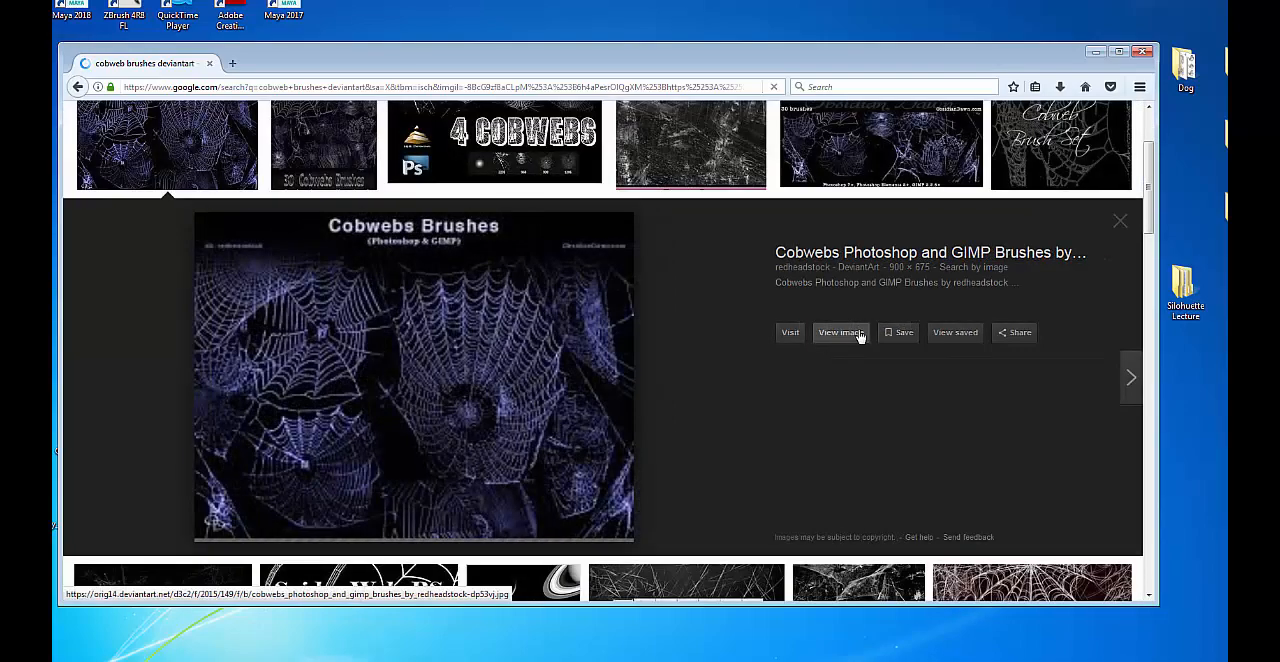
{"action": "left_click", "coordinate": [795, 332]}
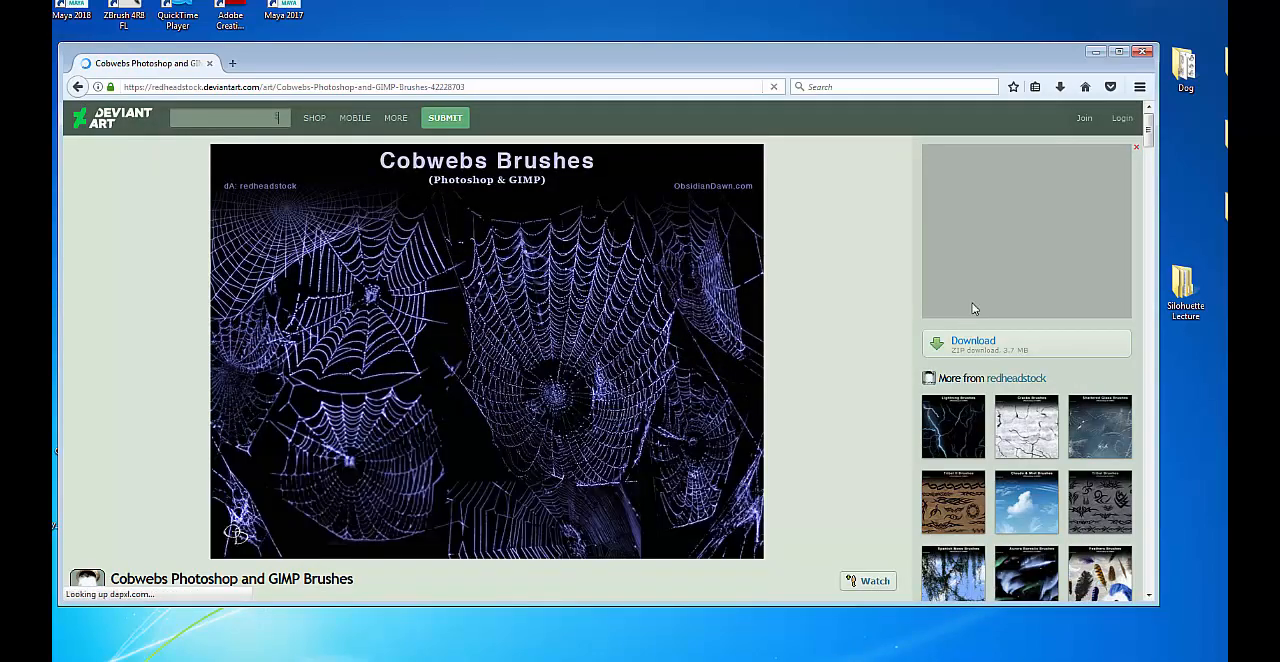
Download the Cobwebs Photoshop and GIMP Brushes ZIP, choosing to save the file rather than open it.
{"action": "left_click", "coordinate": [1015, 348]}
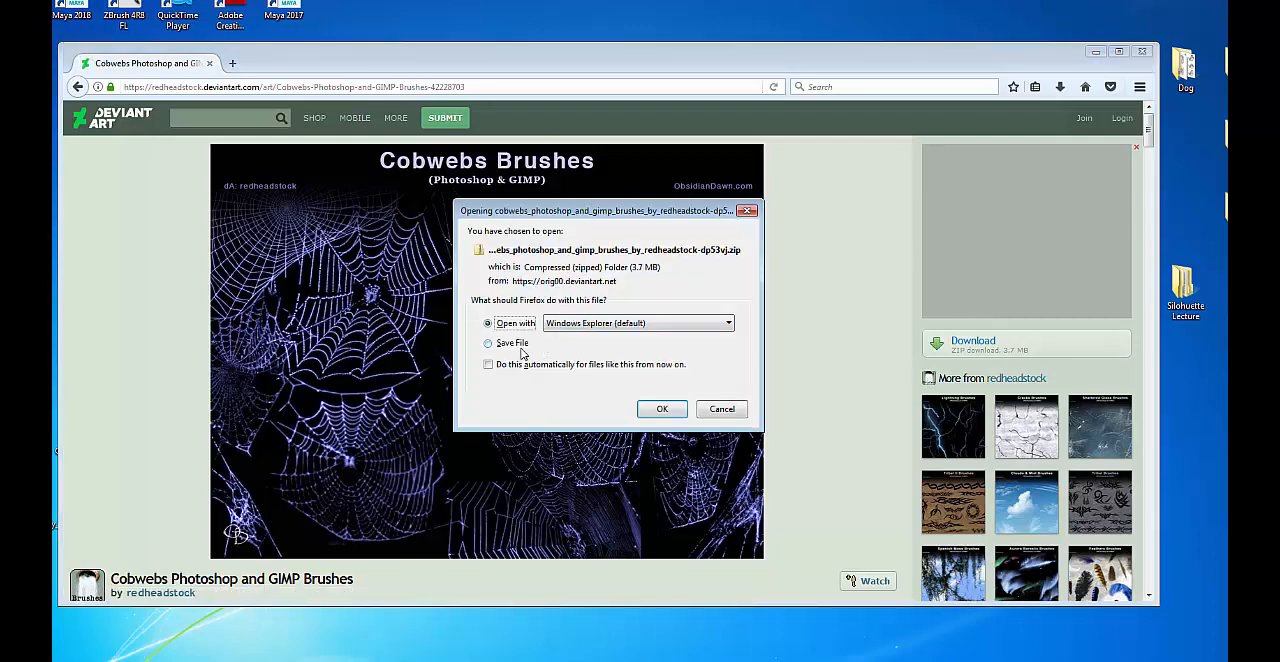
{"action": "left_click", "coordinate": [489, 343]}
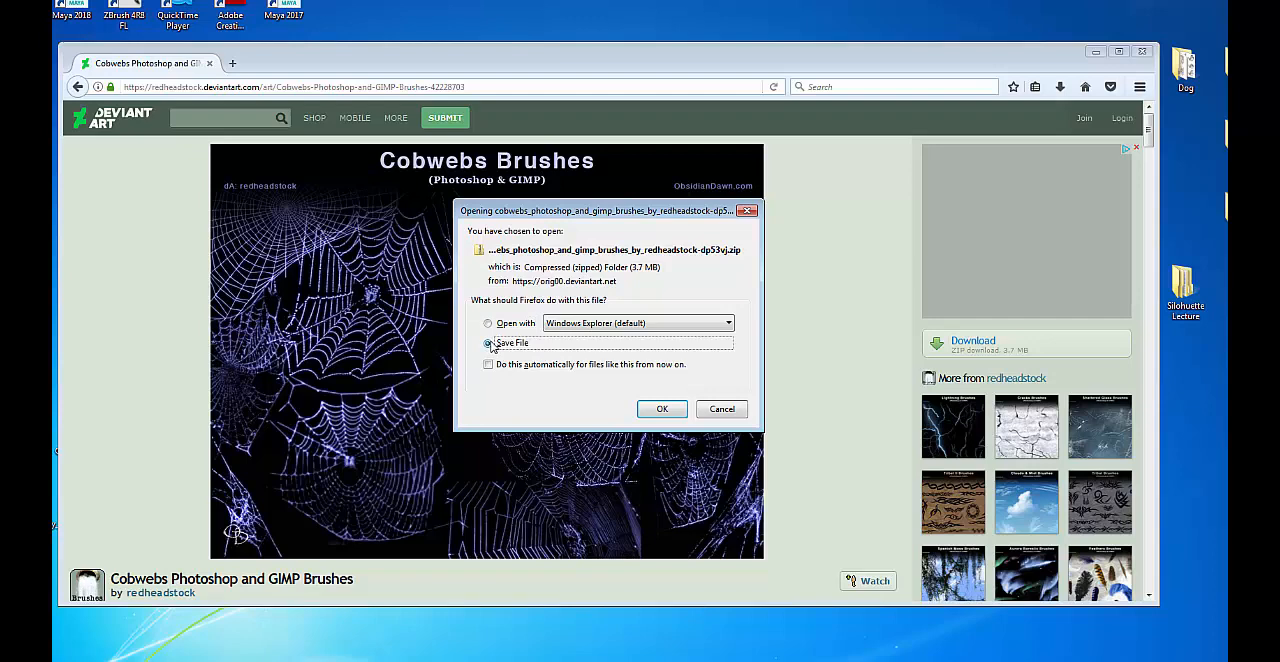
{"action": "left_click", "coordinate": [665, 409]}
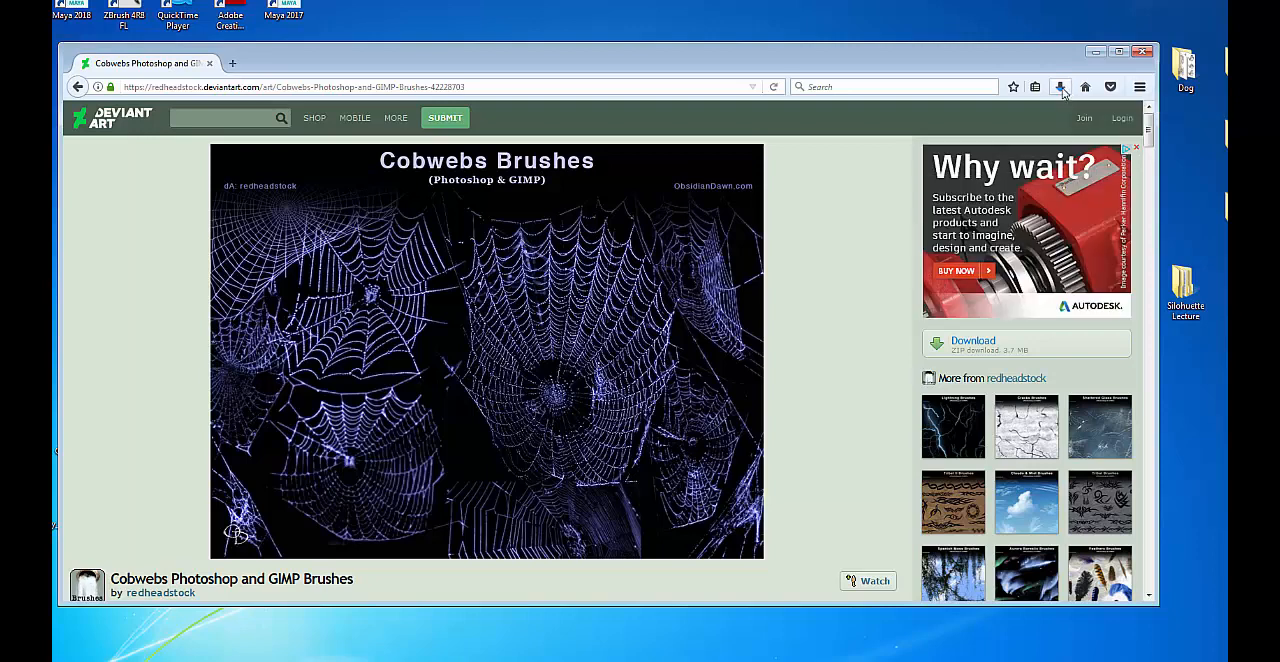
Show all downloads and arrange the Library and browser windows so the ZIP download's progress can be watched.
{"action": "left_click", "coordinate": [1061, 88]}
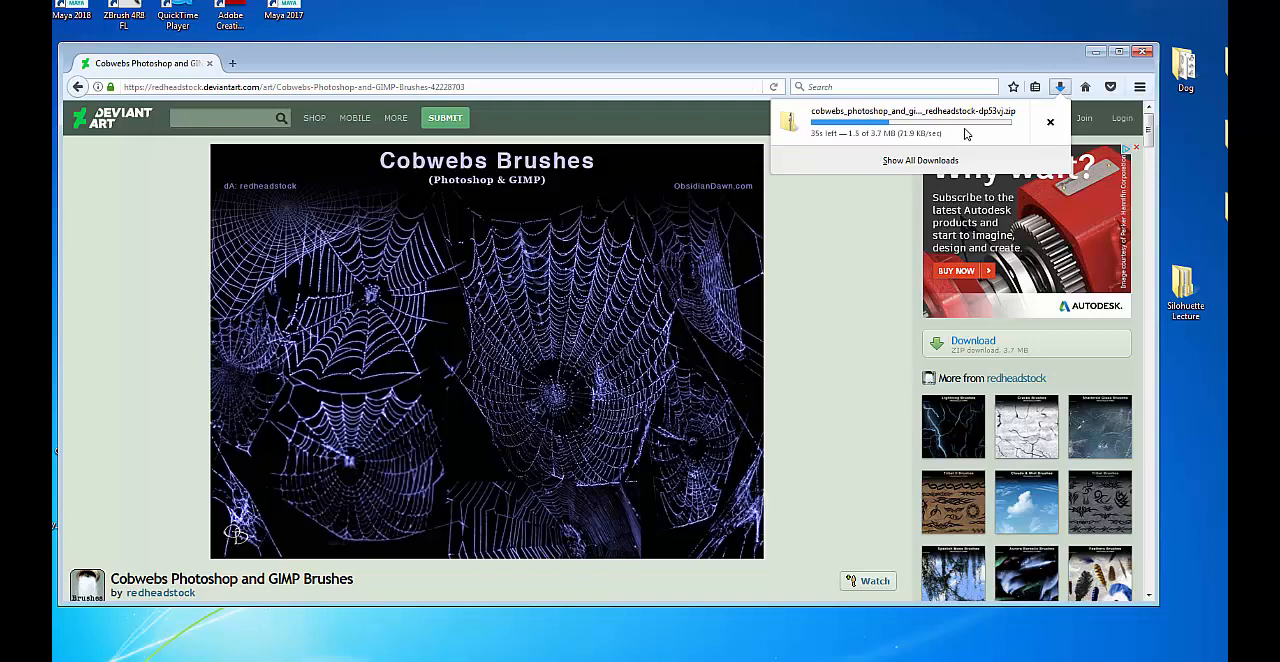
{"action": "left_click", "coordinate": [918, 160]}
{"action": "left_click_drag", "start_coordinate": [315, 1], "coordinate": [483, 9]}
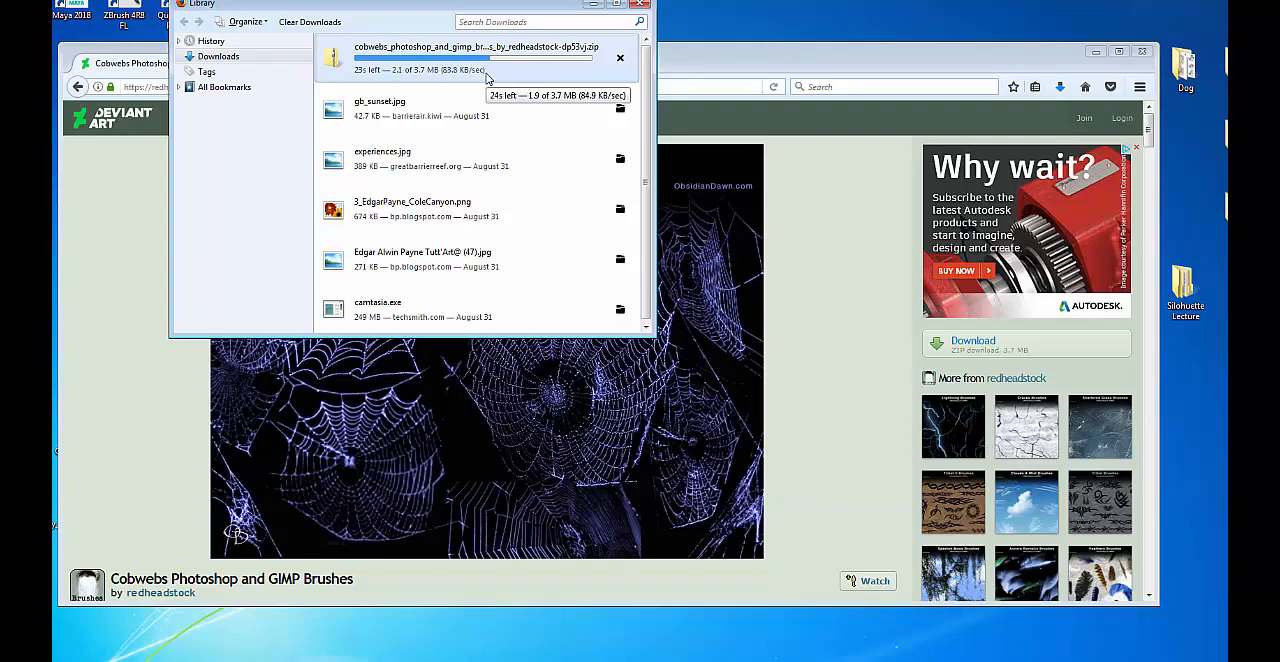
{"action": "left_click_drag", "start_coordinate": [770, 63], "coordinate": [850, 109]}
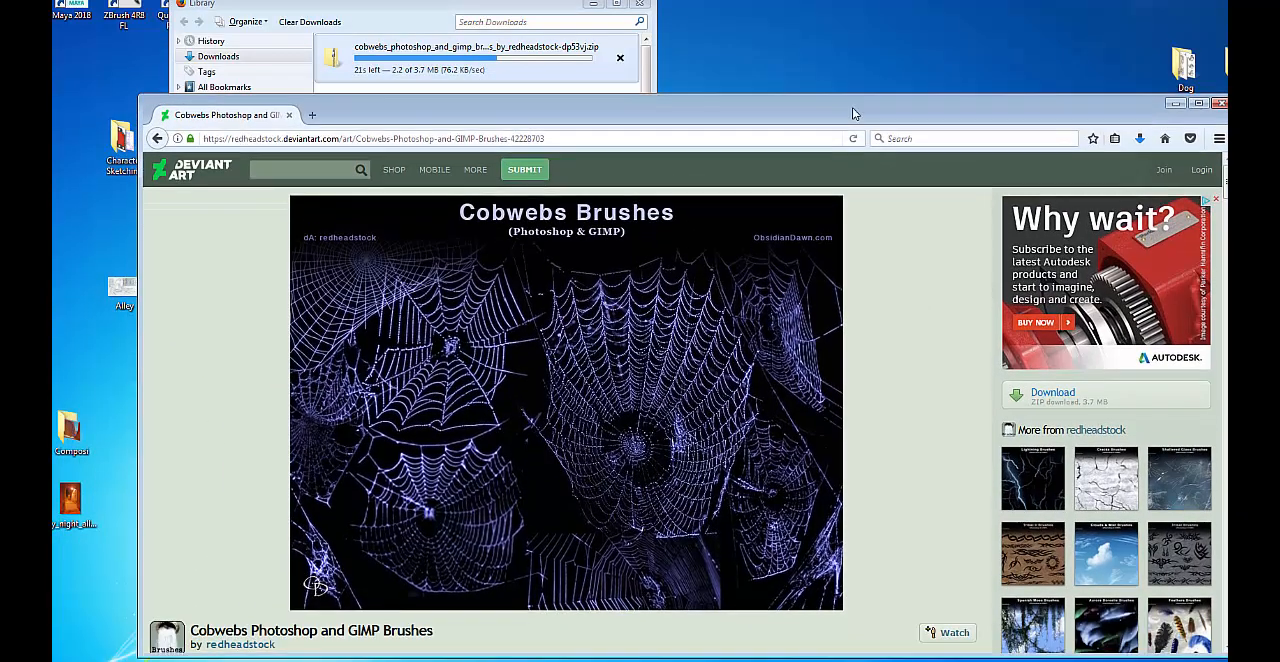
Search DeviantArt for "tombstaone brushes".
{"action": "left_click", "coordinate": [296, 164]}
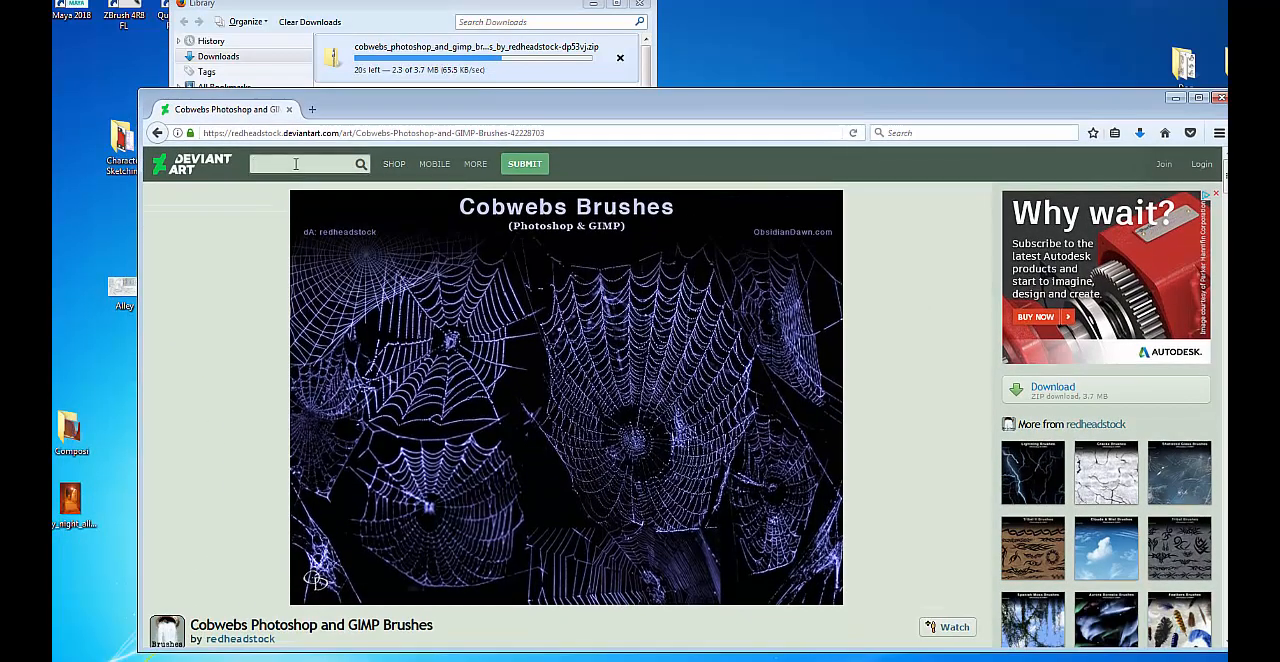
{"action": "type", "text": "tombstone brushe"}
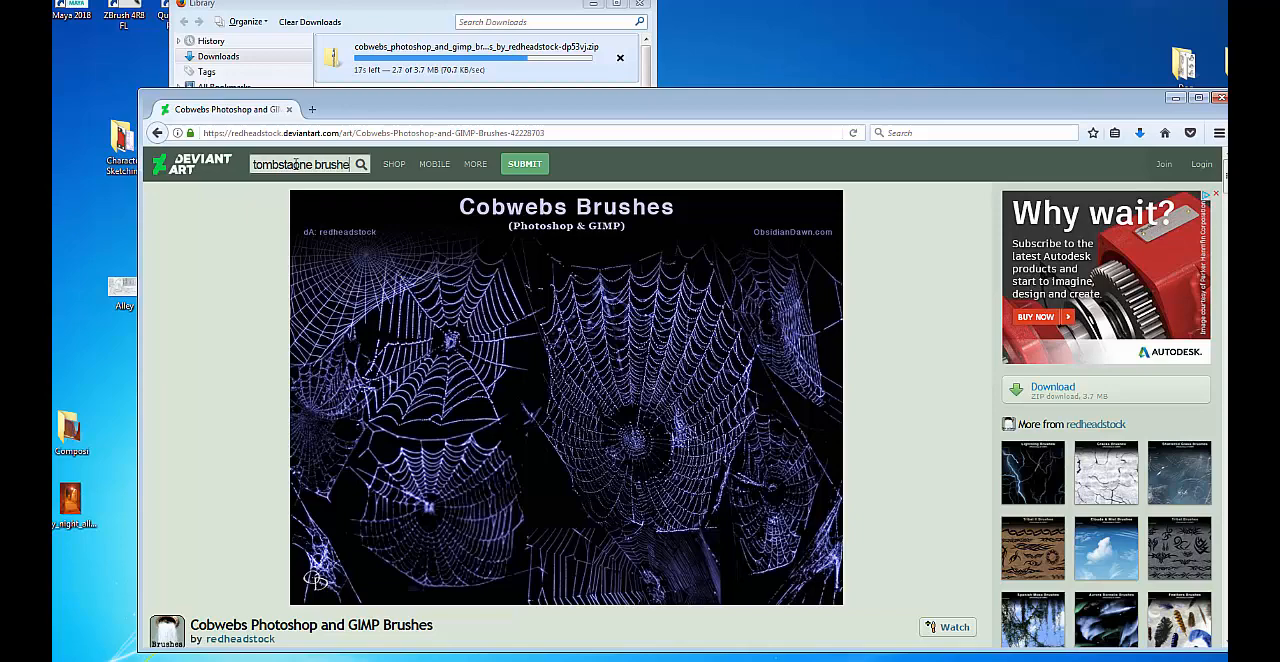
{"action": "type", "text": "s"}
{"action": "key", "text": "Return"}
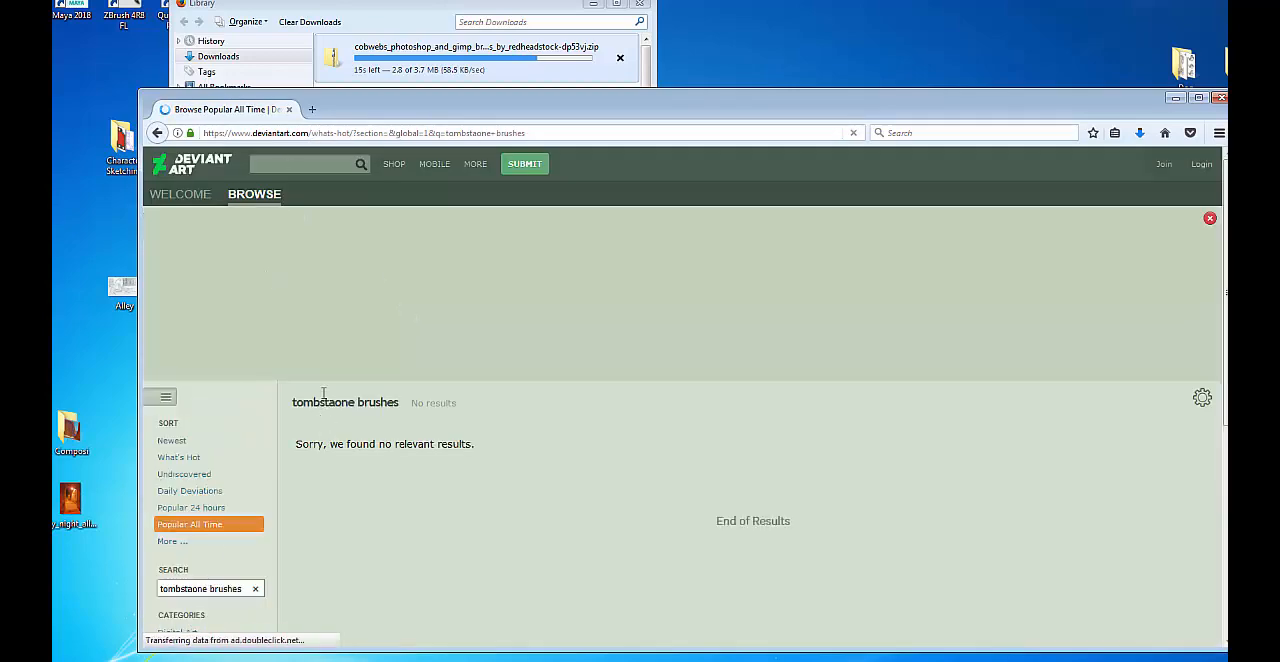
Repeat the DeviantArt search with the corrected spelling "tombstone brushes".
{"action": "left_click", "coordinate": [286, 160]}
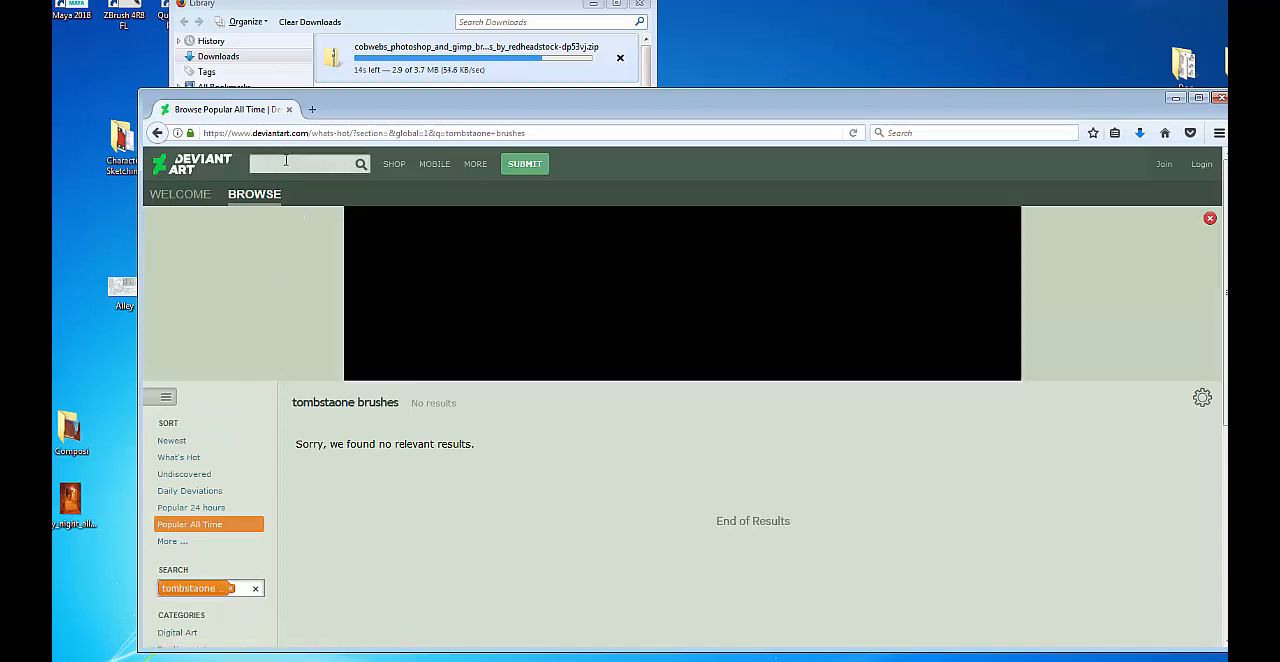
{"action": "type", "text": "tombs"}
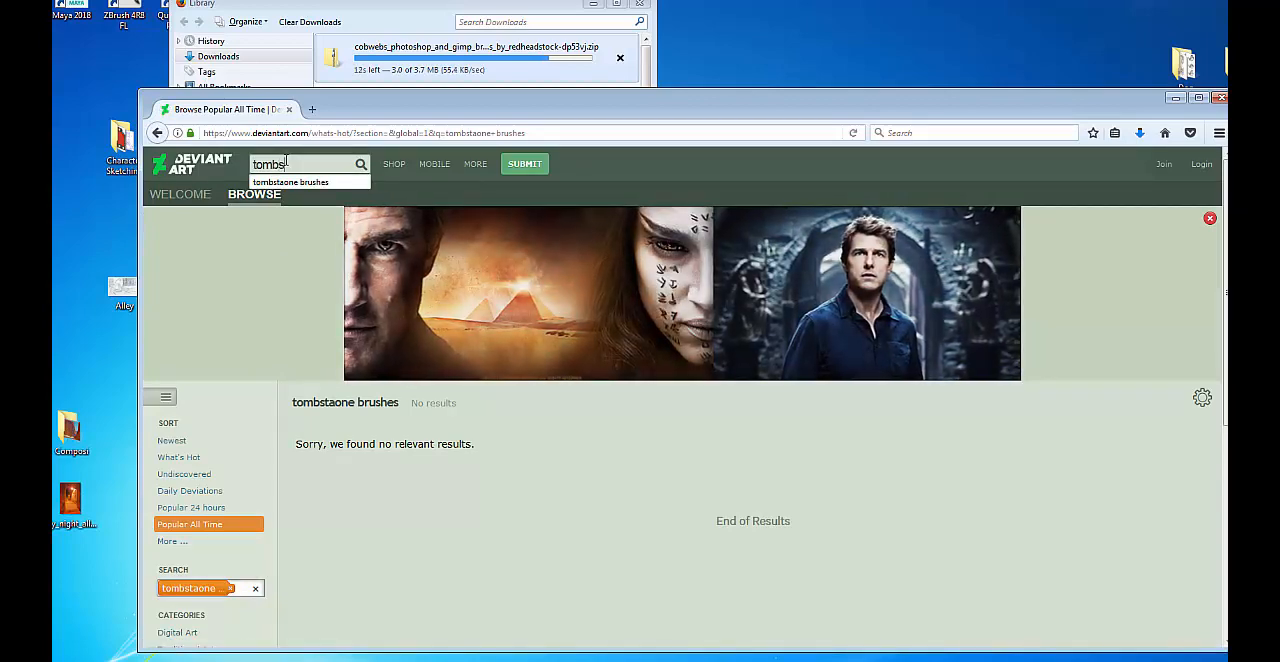
{"action": "type", "text": "tone "}
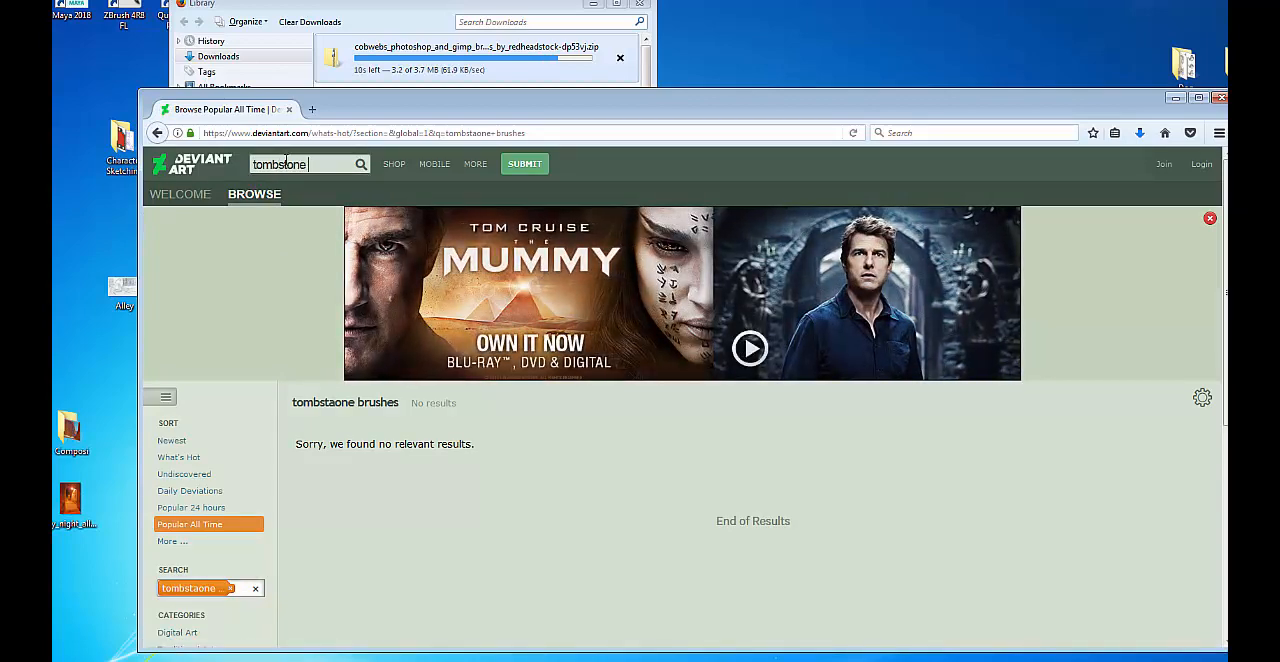
{"action": "type", "text": "brushes"}
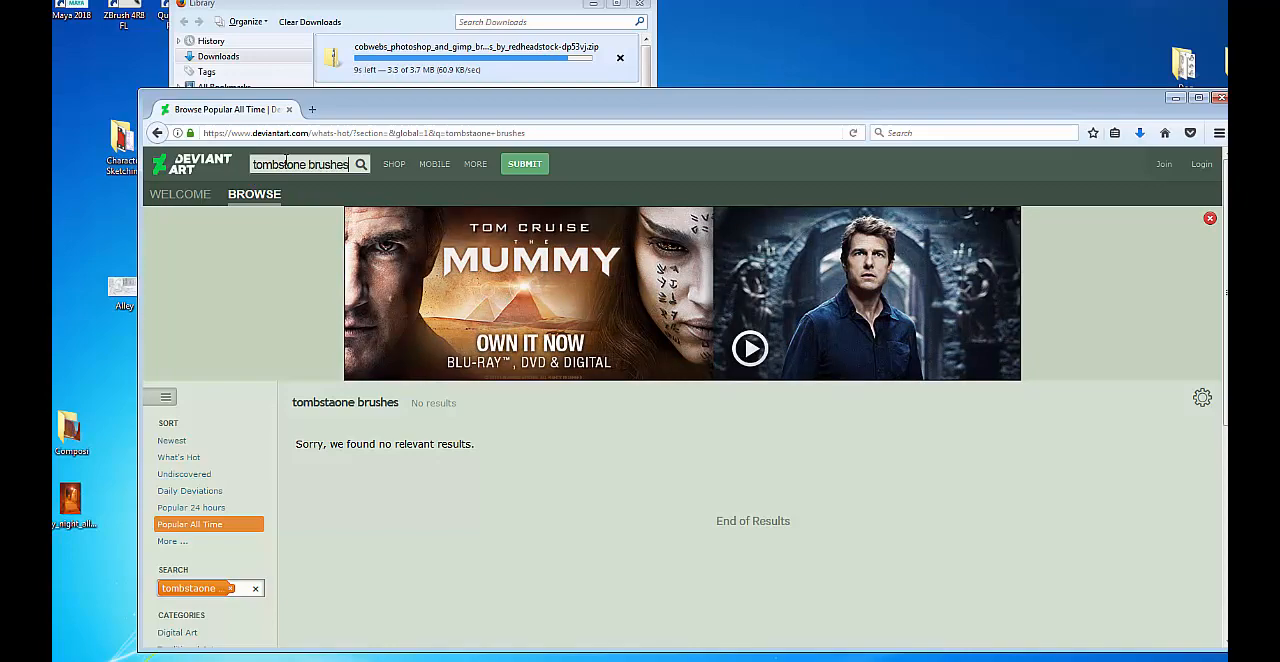
{"action": "key", "text": "Return"}
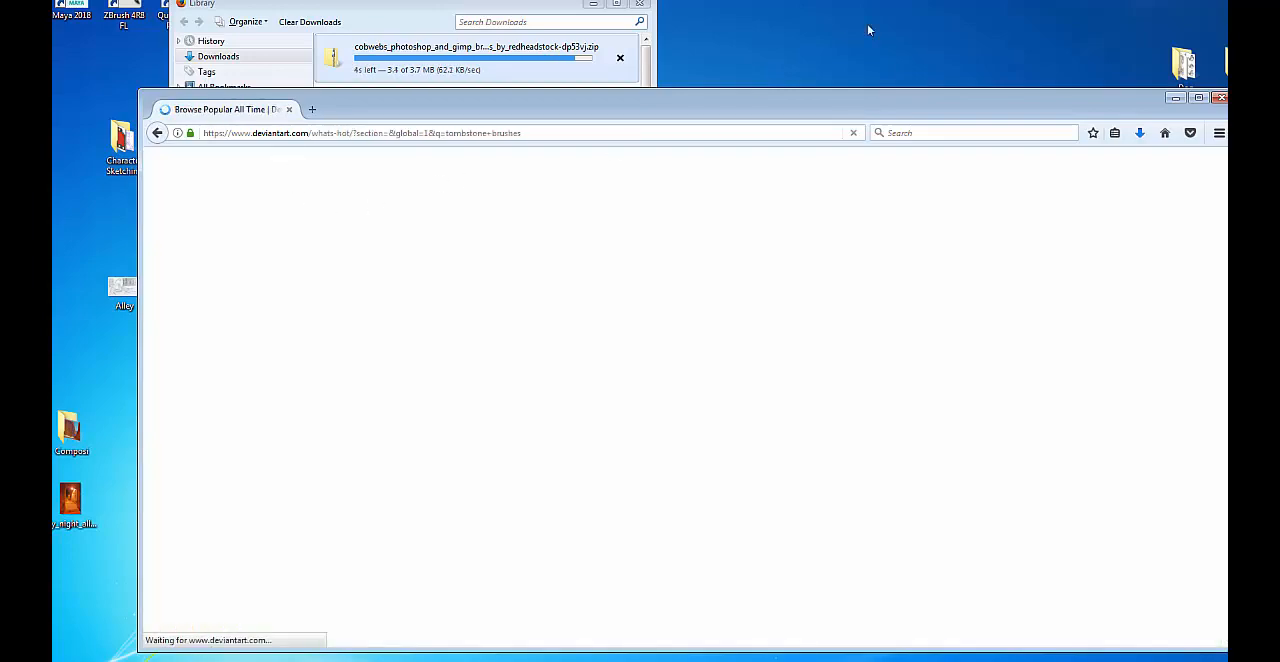
Look through the tombstone brushes search results for usable brush or stock packs.
{"action": "scroll", "coordinate": [672, 385], "scroll_direction": "down", "scroll_amount": 3}
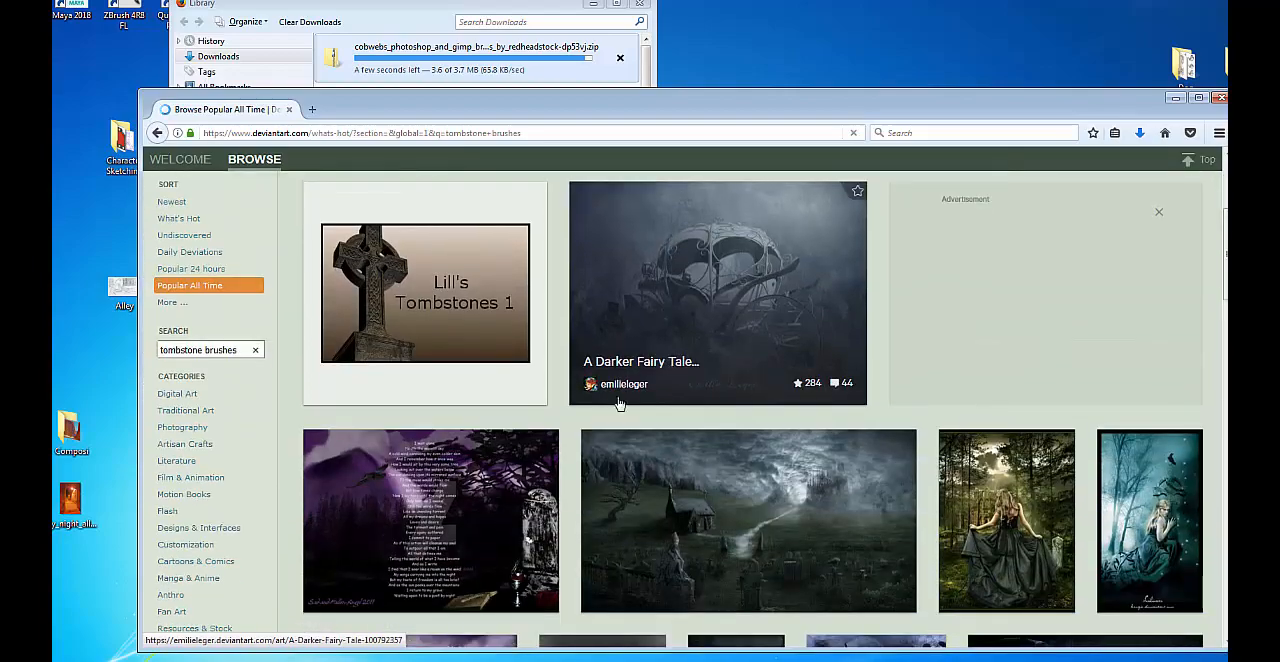
{"action": "scroll", "coordinate": [407, 300], "scroll_direction": "down", "scroll_amount": 3}
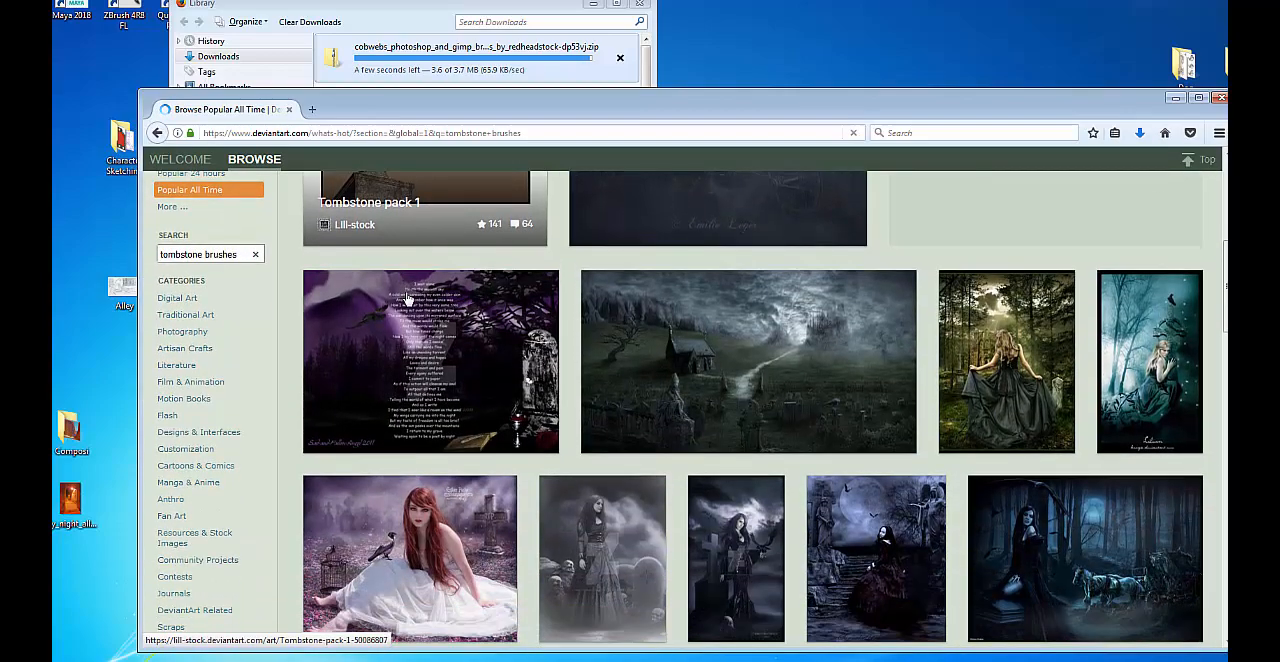
{"action": "scroll", "coordinate": [414, 346], "scroll_direction": "down", "scroll_amount": 3}
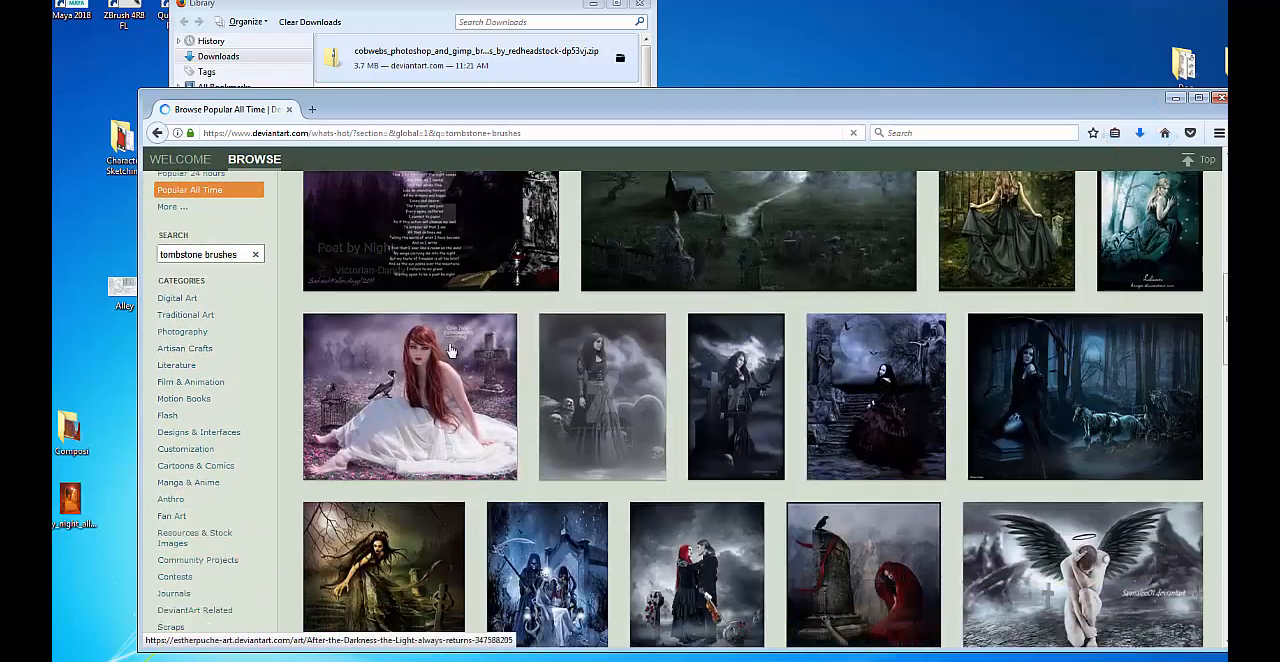
{"action": "scroll", "coordinate": [453, 349], "scroll_direction": "down", "scroll_amount": 3}
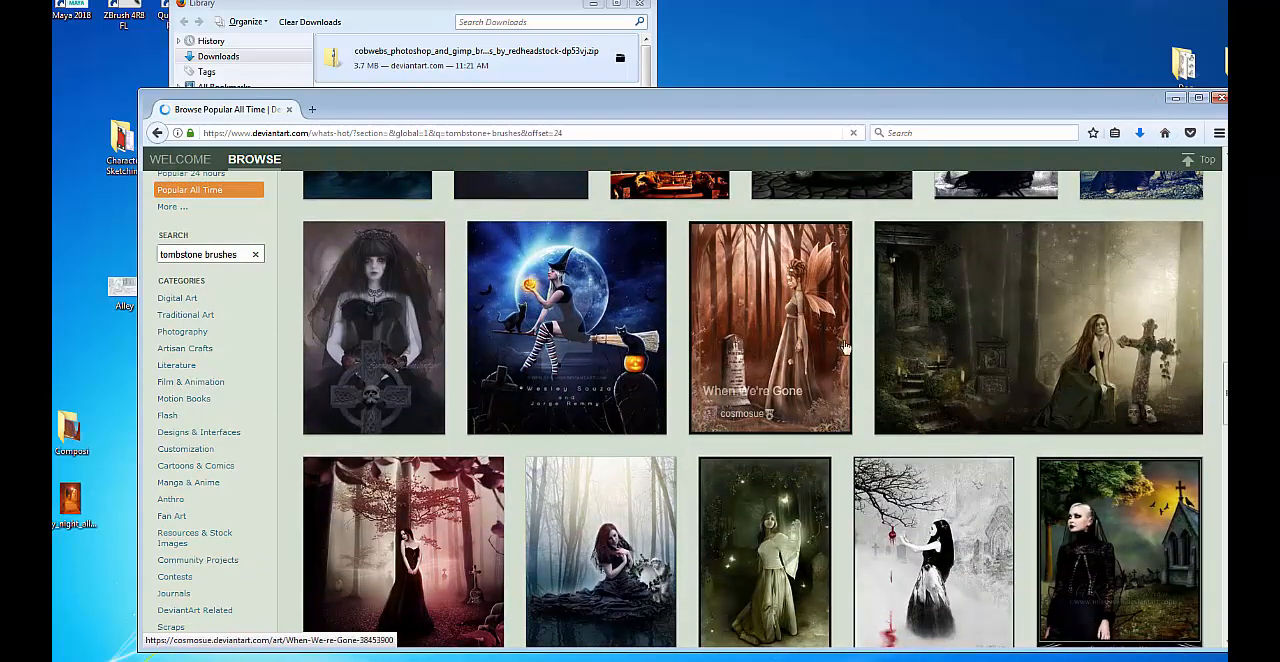
{"action": "scroll", "coordinate": [840, 358], "scroll_direction": "down", "scroll_amount": 6}
{"action": "scroll", "coordinate": [825, 362], "scroll_direction": "up", "scroll_amount": 6}
{"action": "scroll", "coordinate": [825, 358], "scroll_direction": "up", "scroll_amount": 10}
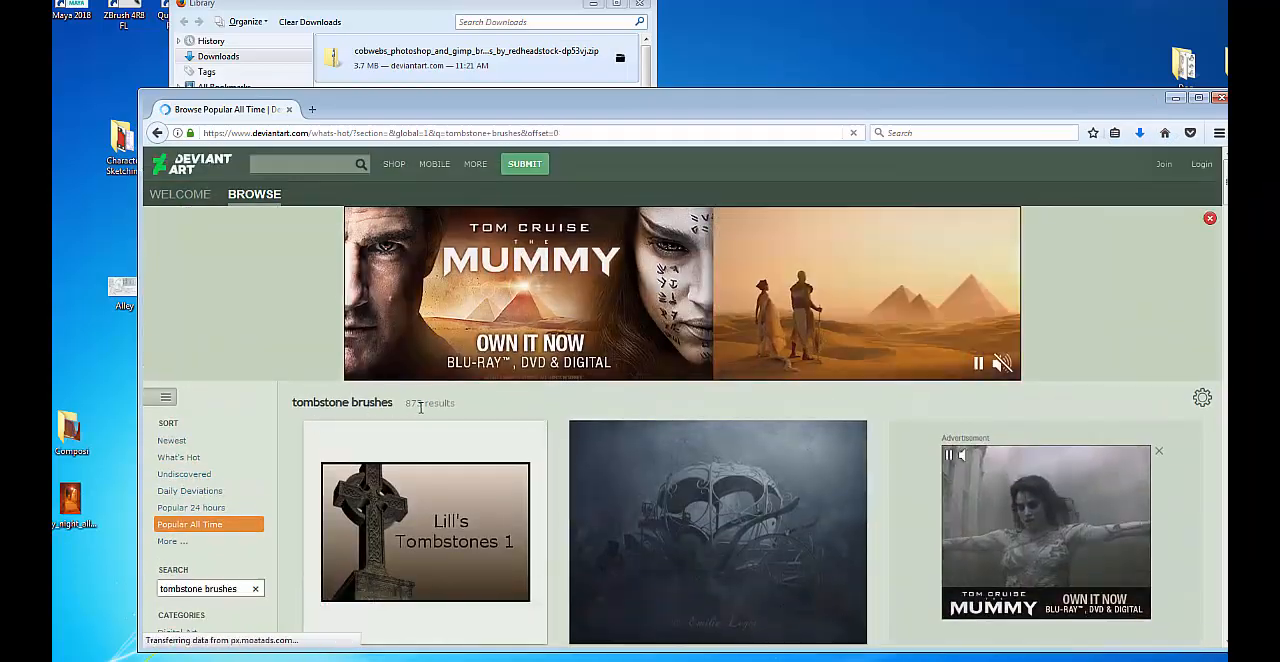
Try sorting the tombstone brushes results by newest, browse them, and return to the Popular All Time results.
{"action": "scroll", "coordinate": [414, 400], "scroll_direction": "down", "scroll_amount": 1}
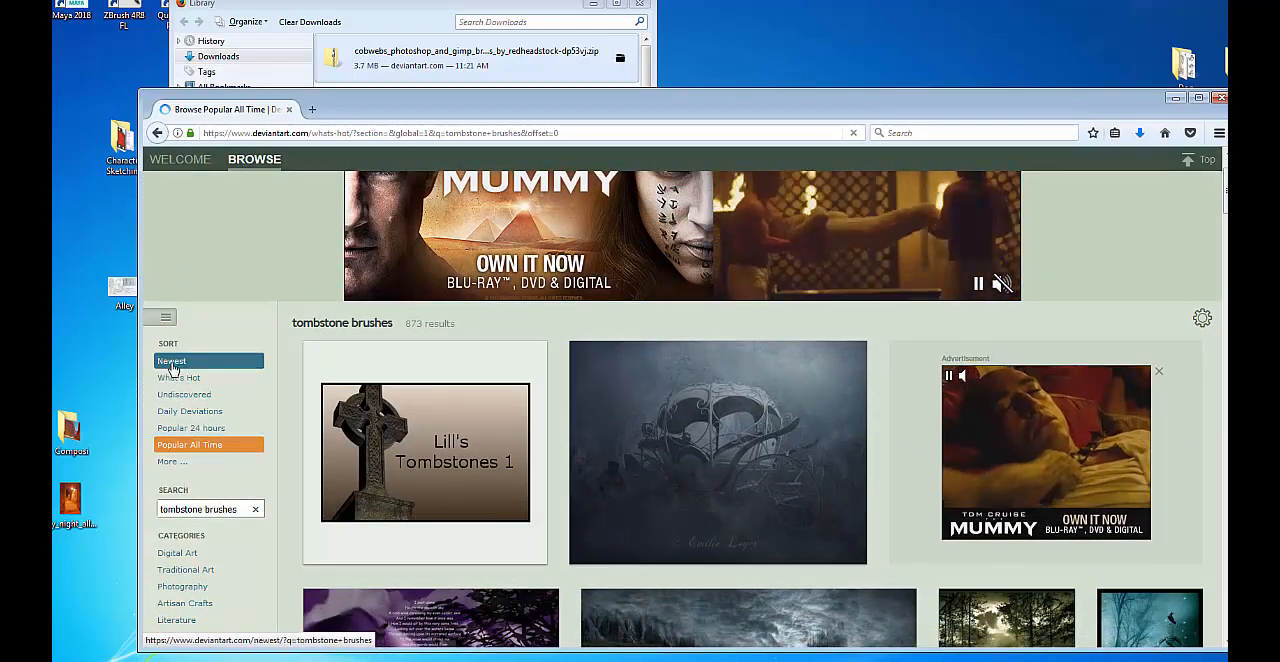
{"action": "left_click", "coordinate": [180, 362]}
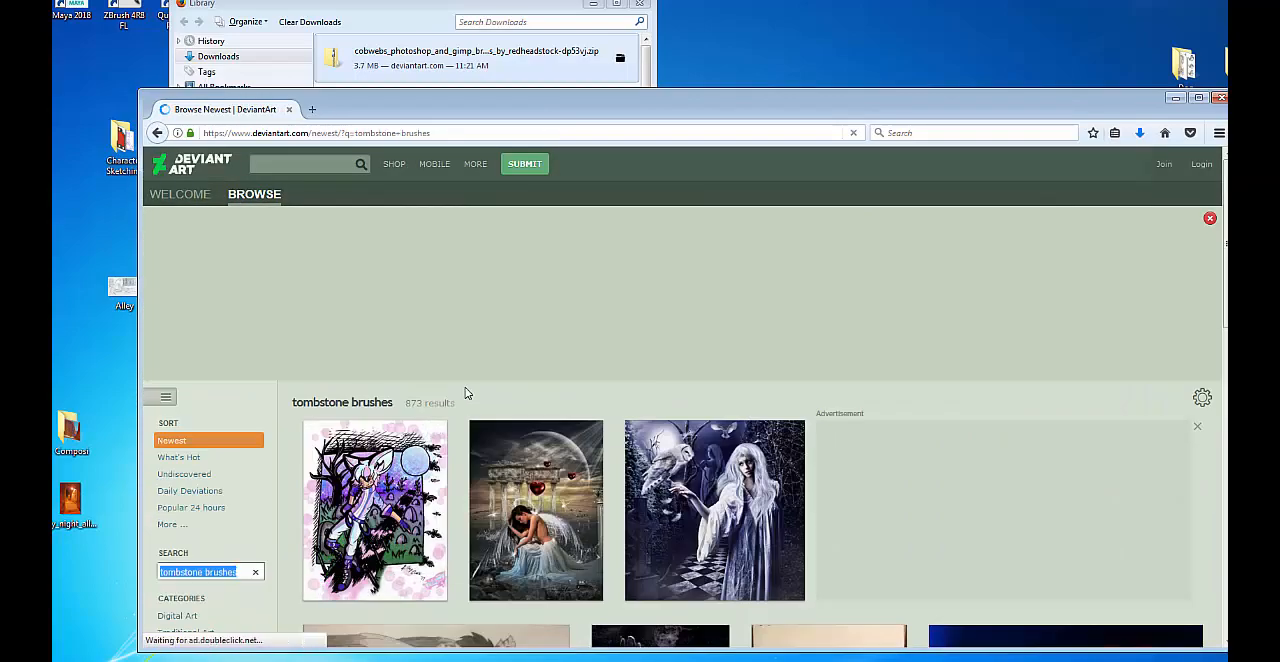
{"action": "scroll", "coordinate": [600, 390], "scroll_direction": "down", "scroll_amount": 5}
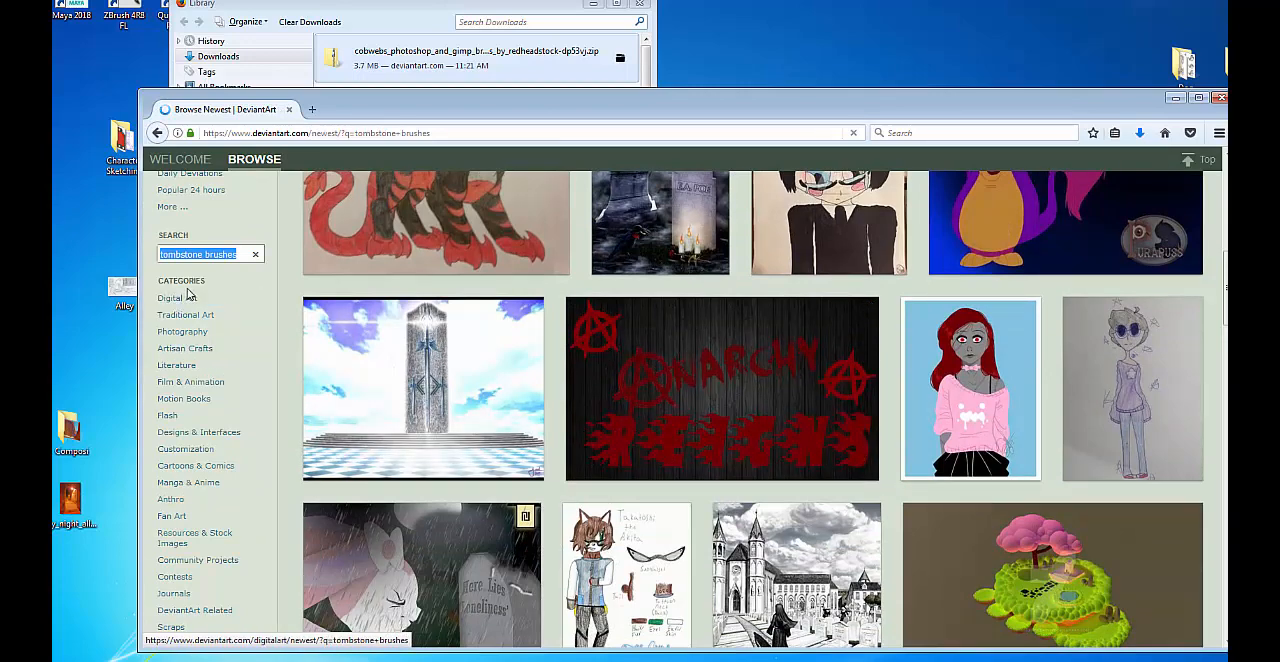
{"action": "scroll", "coordinate": [190, 295], "scroll_direction": "up", "scroll_amount": 6}
{"action": "left_click", "coordinate": [157, 133]}
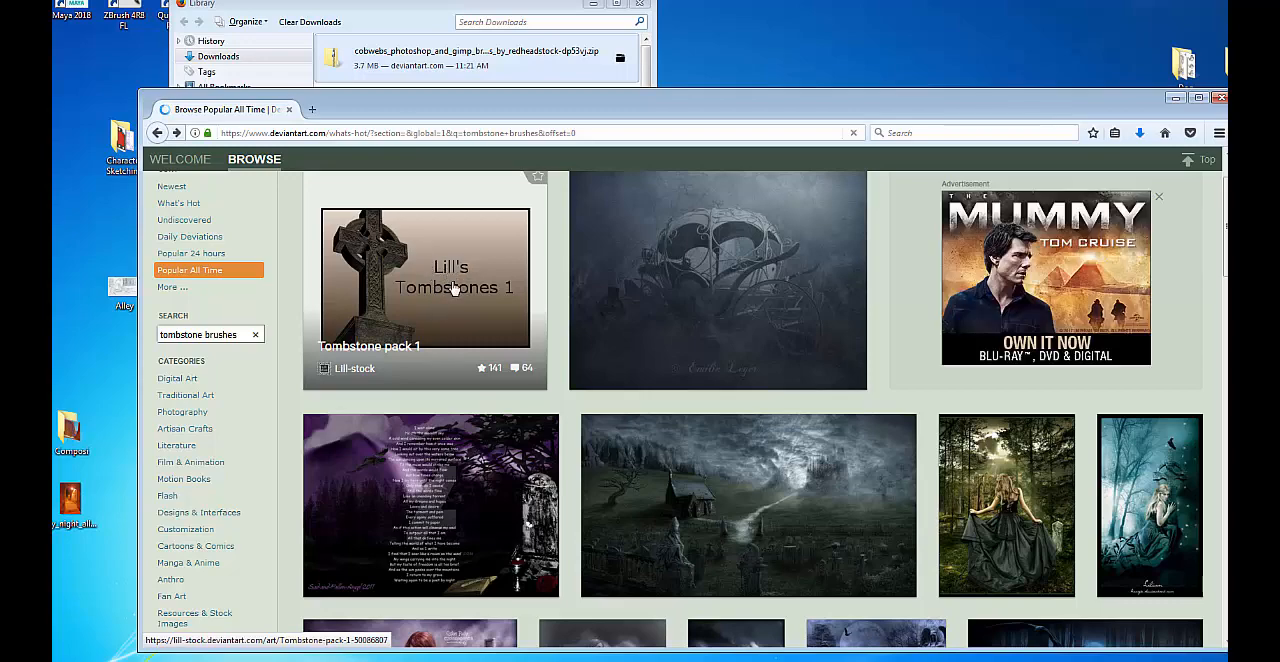
Open Tombstone pack 1 from the results and examine its description, comments and related packs.
{"action": "left_click", "coordinate": [455, 288]}
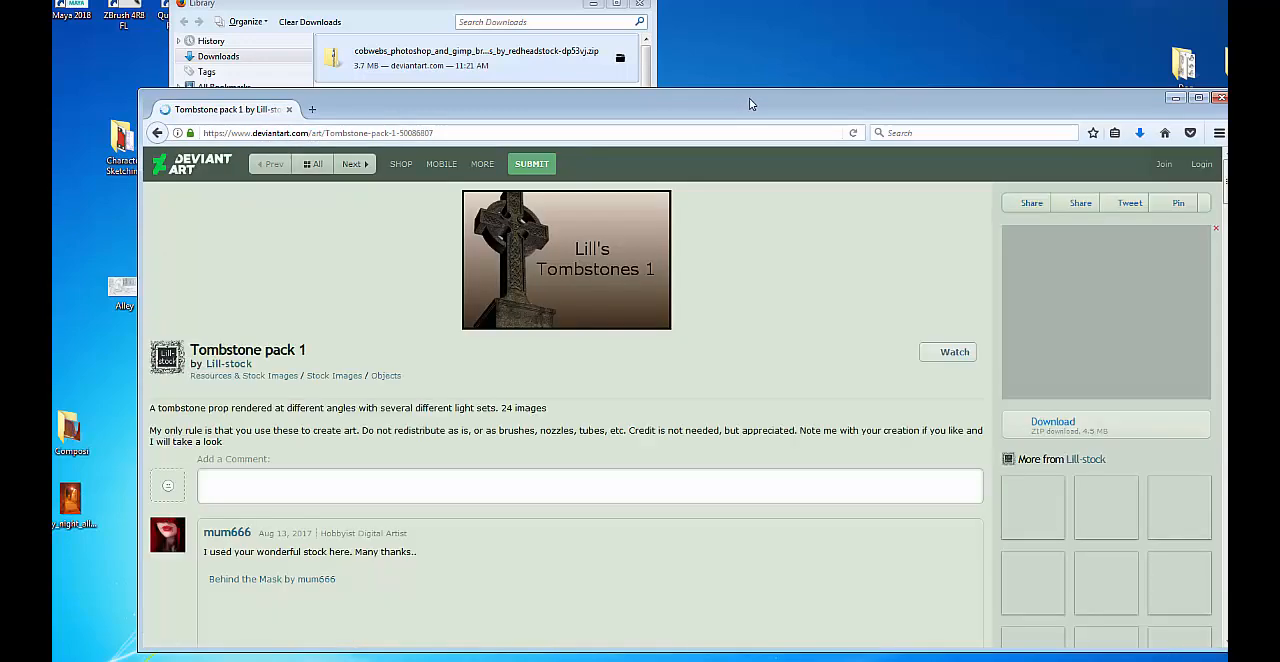
{"action": "left_click_drag", "start_coordinate": [749, 98], "coordinate": [680, 89]}
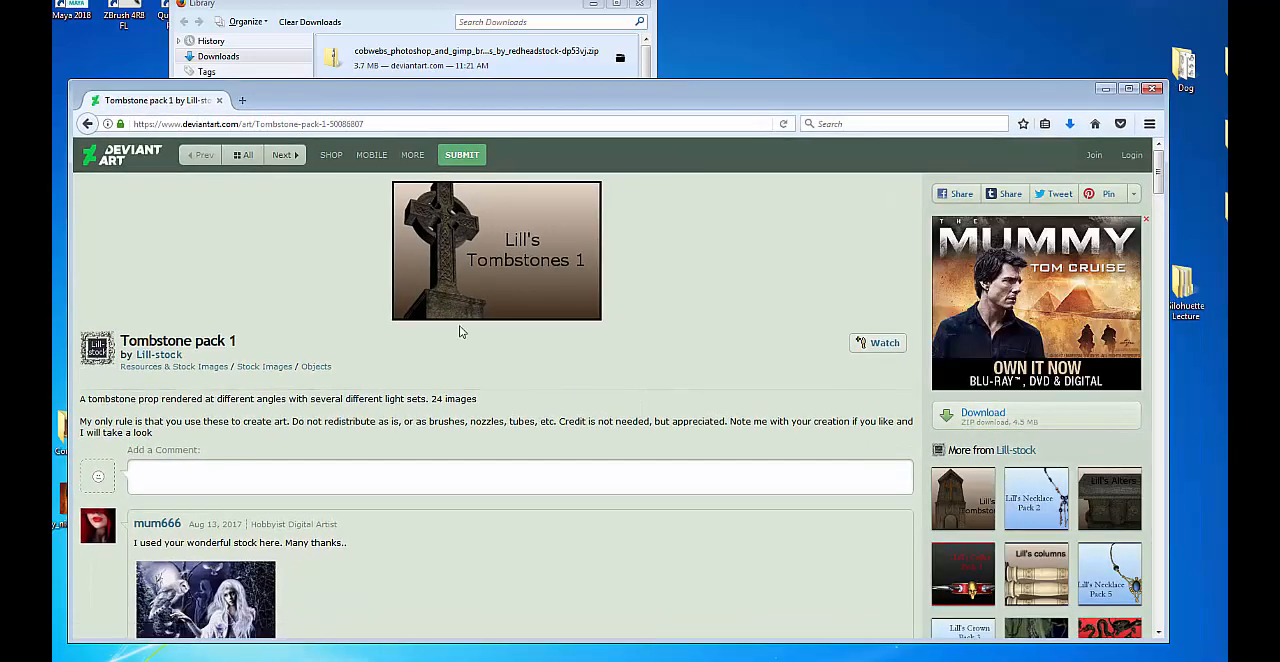
{"action": "scroll", "coordinate": [465, 332], "scroll_direction": "down", "scroll_amount": 3}
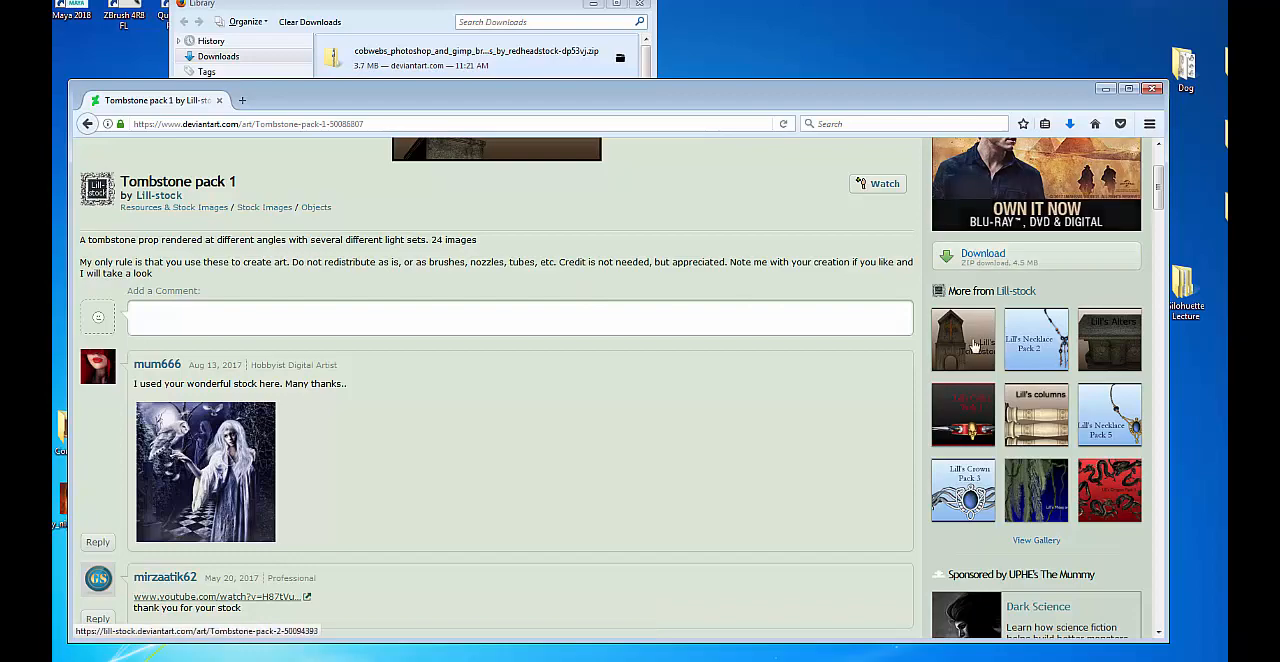
{"action": "scroll", "coordinate": [1008, 540], "scroll_direction": "down", "scroll_amount": 3}
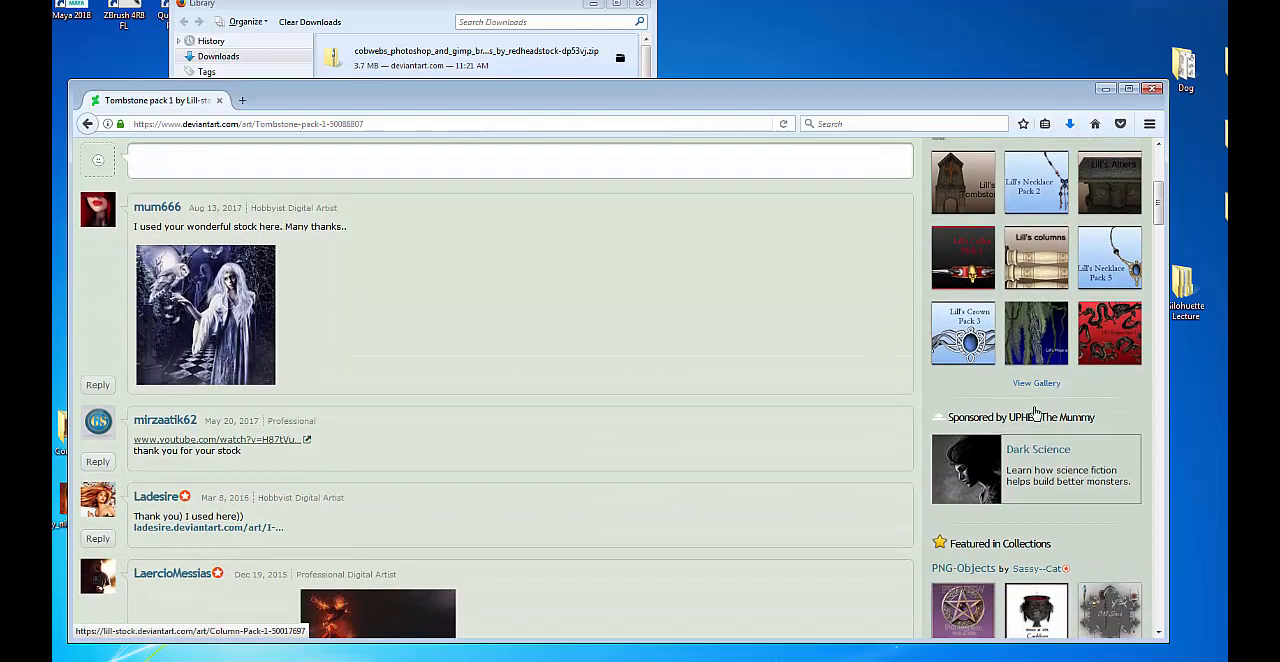
{"action": "scroll", "coordinate": [1052, 467], "scroll_direction": "down", "scroll_amount": 4}
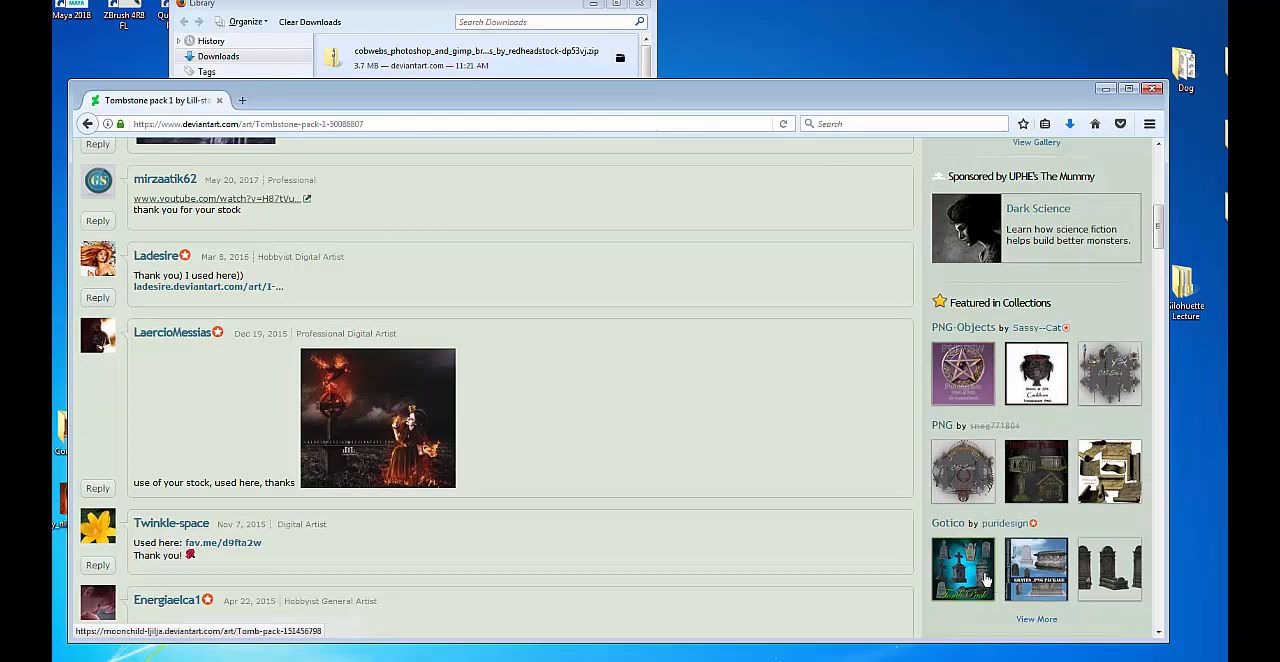
{"action": "scroll", "coordinate": [946, 415], "scroll_direction": "down", "scroll_amount": 3}
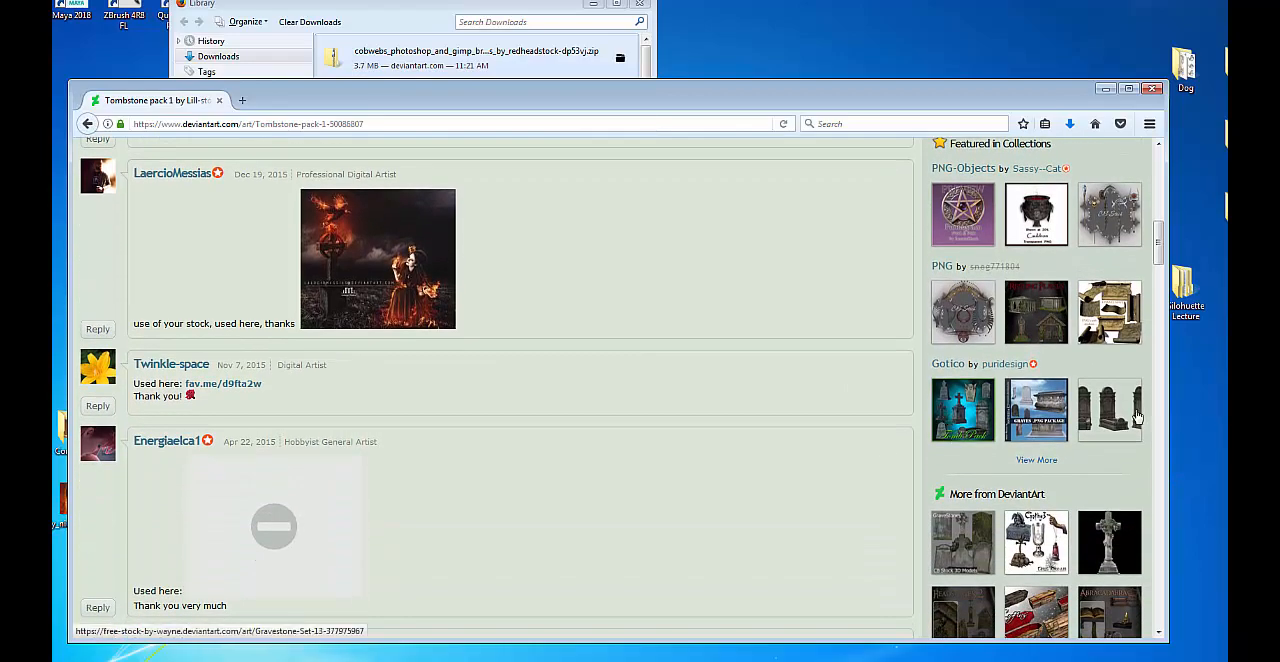
{"action": "scroll", "coordinate": [1022, 444], "scroll_direction": "up", "scroll_amount": 1}
{"action": "scroll", "coordinate": [1020, 440], "scroll_direction": "up", "scroll_amount": 10}
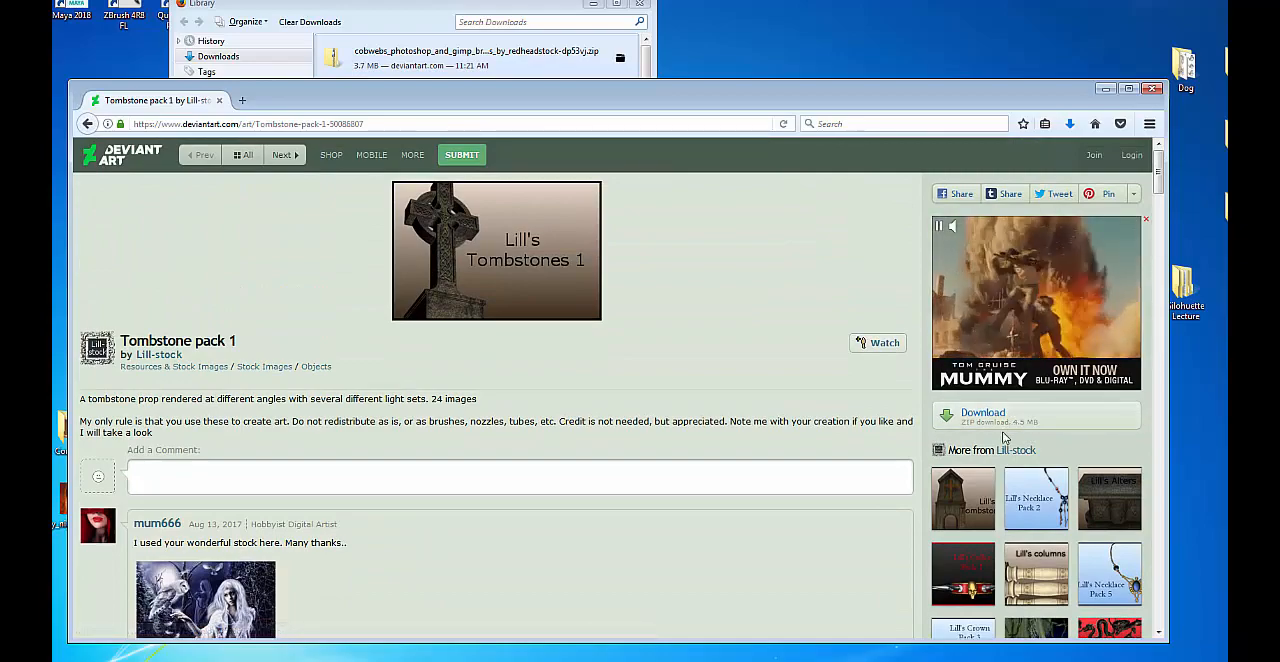
Bring the Library window forward and move the downloaded cobwebs ZIP from the downloads list onto the desktop.
{"action": "left_click_drag", "start_coordinate": [738, 83], "coordinate": [711, 91]}
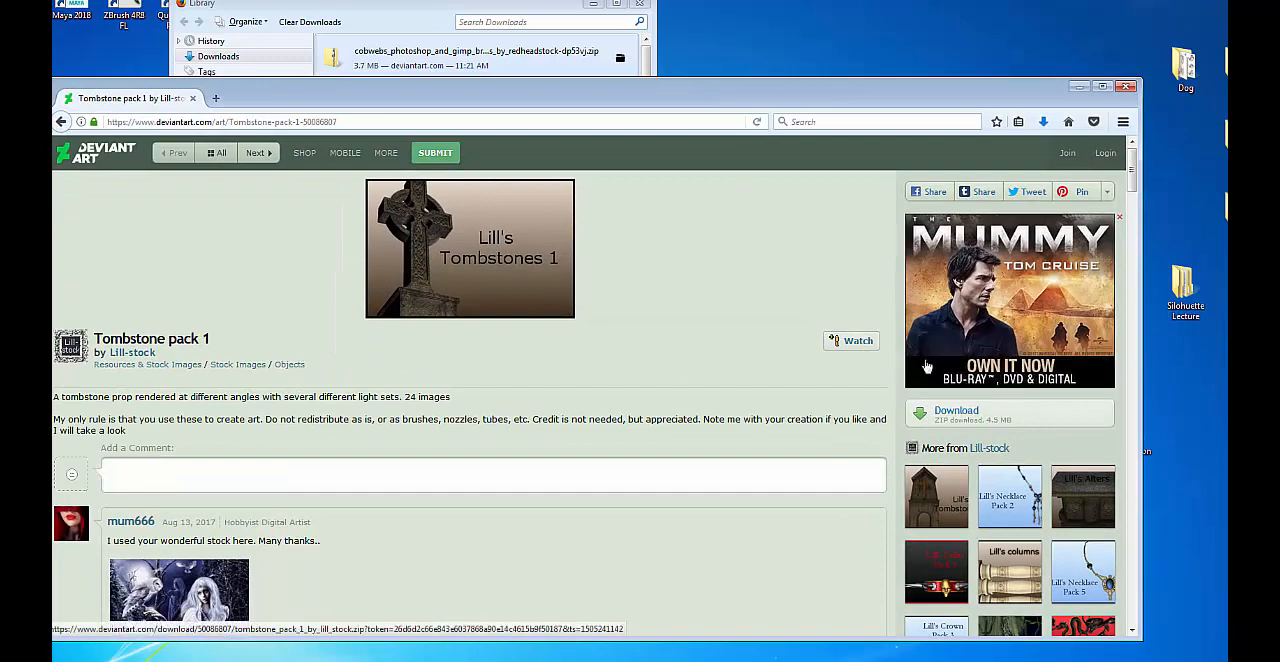
{"action": "left_click", "coordinate": [348, 12]}
{"action": "left_click_drag", "start_coordinate": [335, 60], "coordinate": [775, 38]}
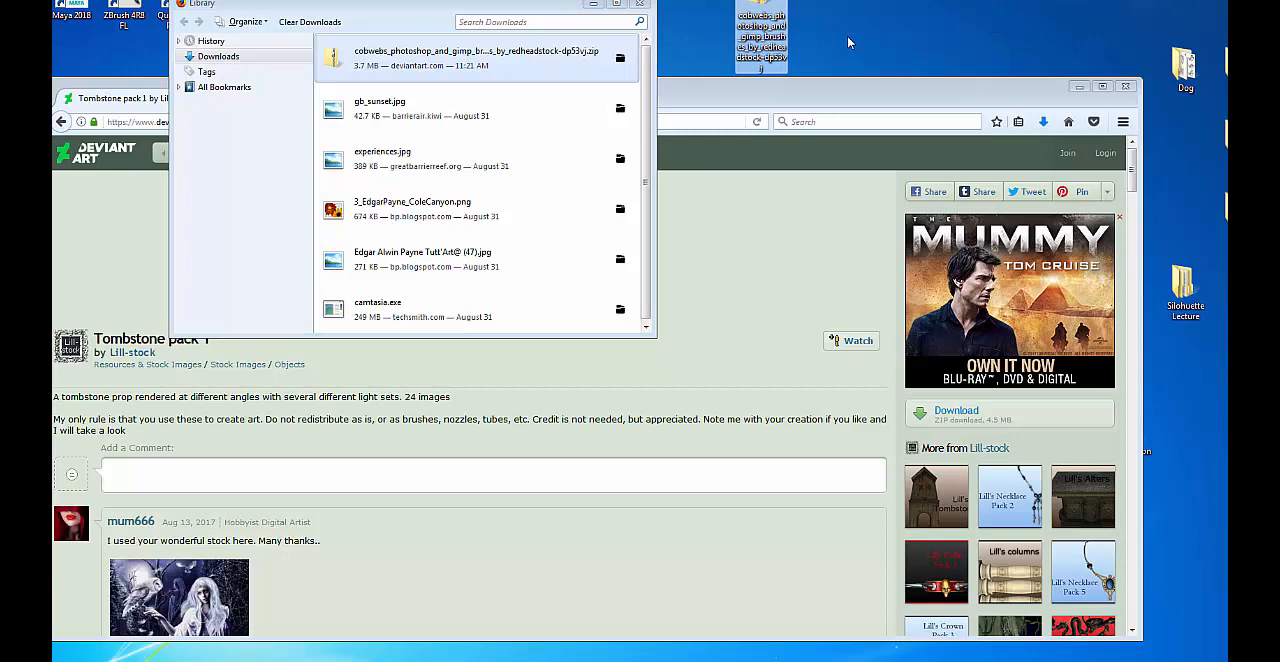
Download the Tombstone pack 1 ZIP with Save File, and rearrange the windows to expose the download list and free desktop space.
{"action": "left_click", "coordinate": [997, 418]}
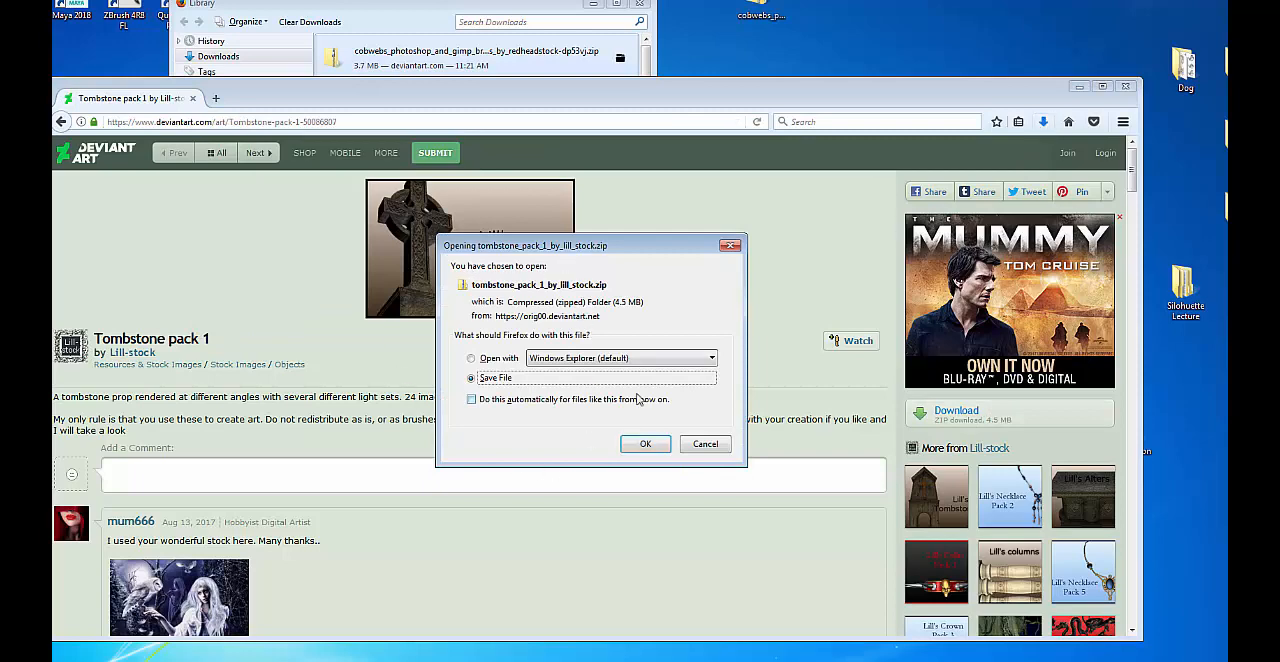
{"action": "left_click", "coordinate": [645, 443]}
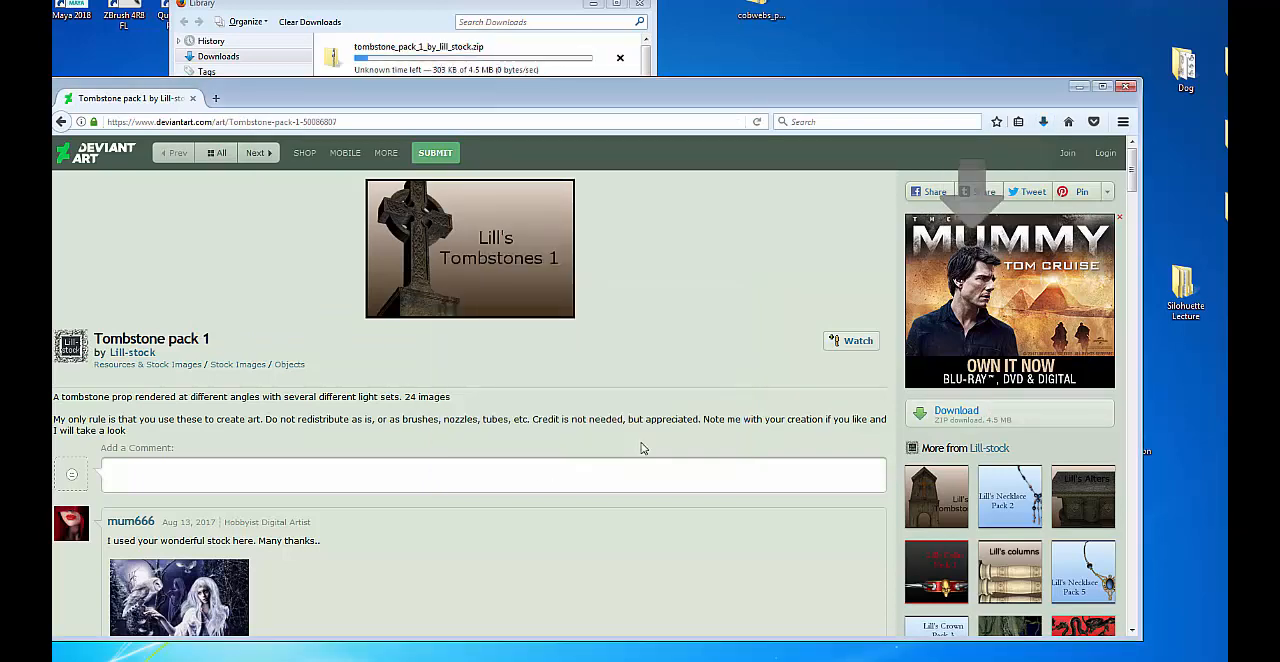
{"action": "left_click", "coordinate": [386, 5]}
{"action": "left_click_drag", "start_coordinate": [705, 96], "coordinate": [686, 396]}
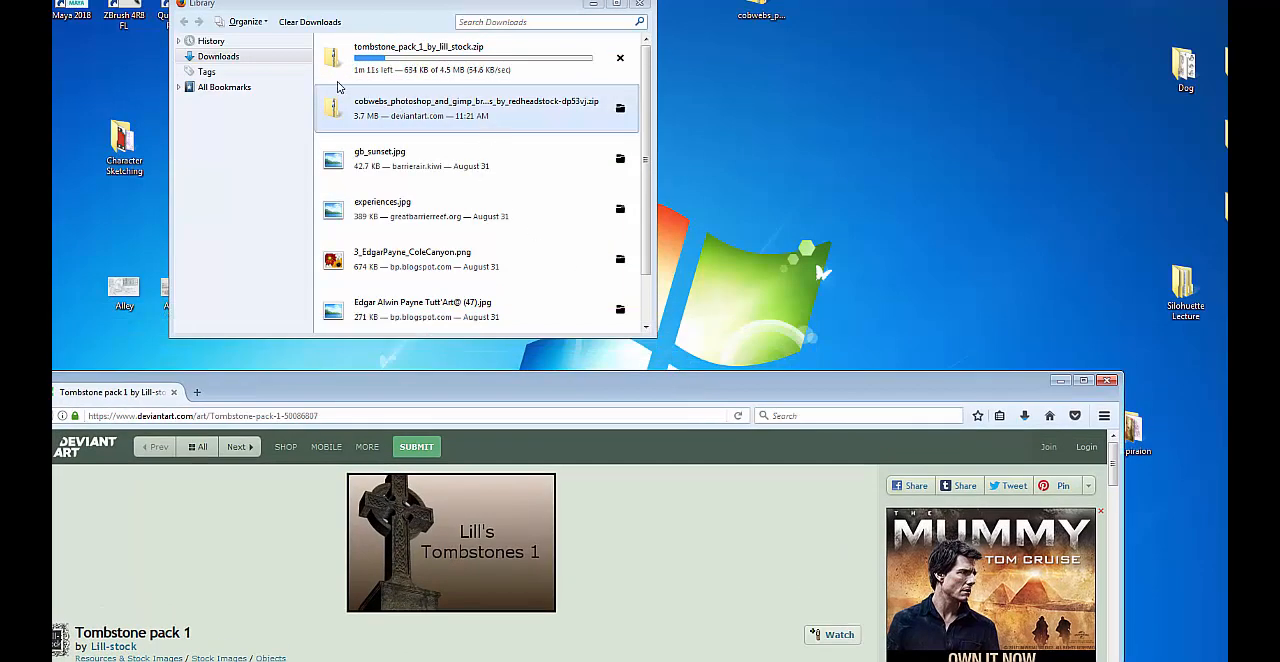
Create a new folder on the desktop named "Cemetry Brushes".
{"action": "right_click", "coordinate": [799, 160]}
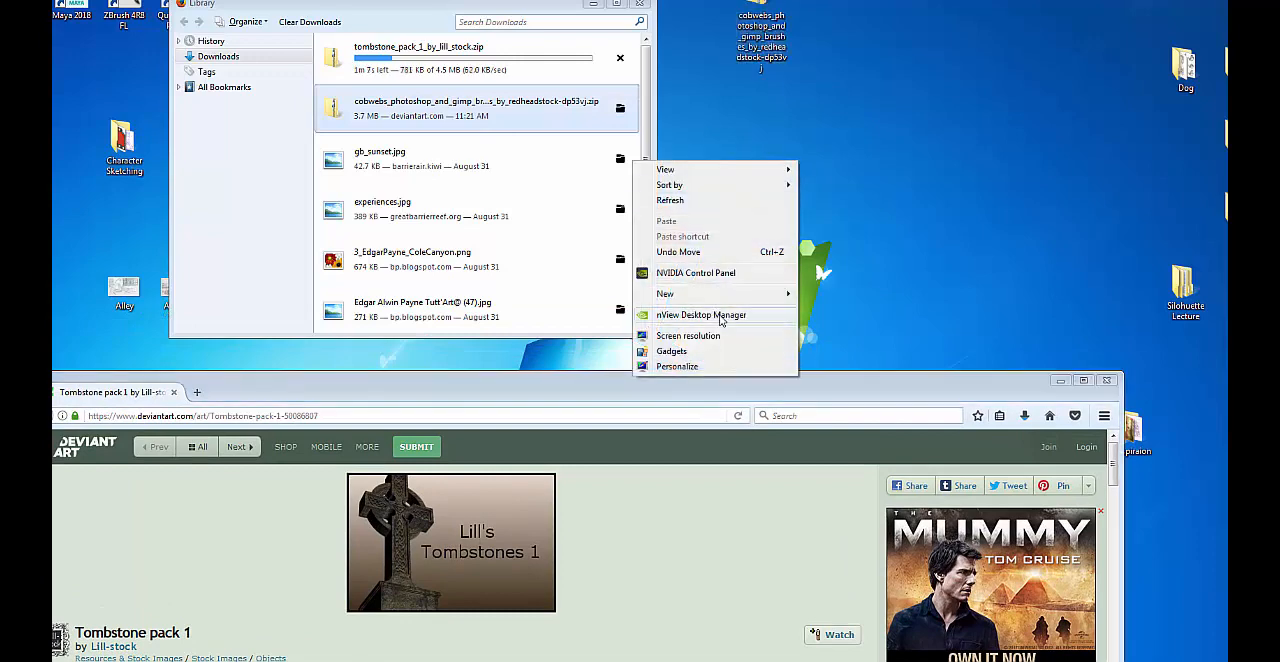
{"action": "mouse_move", "coordinate": [720, 294]}
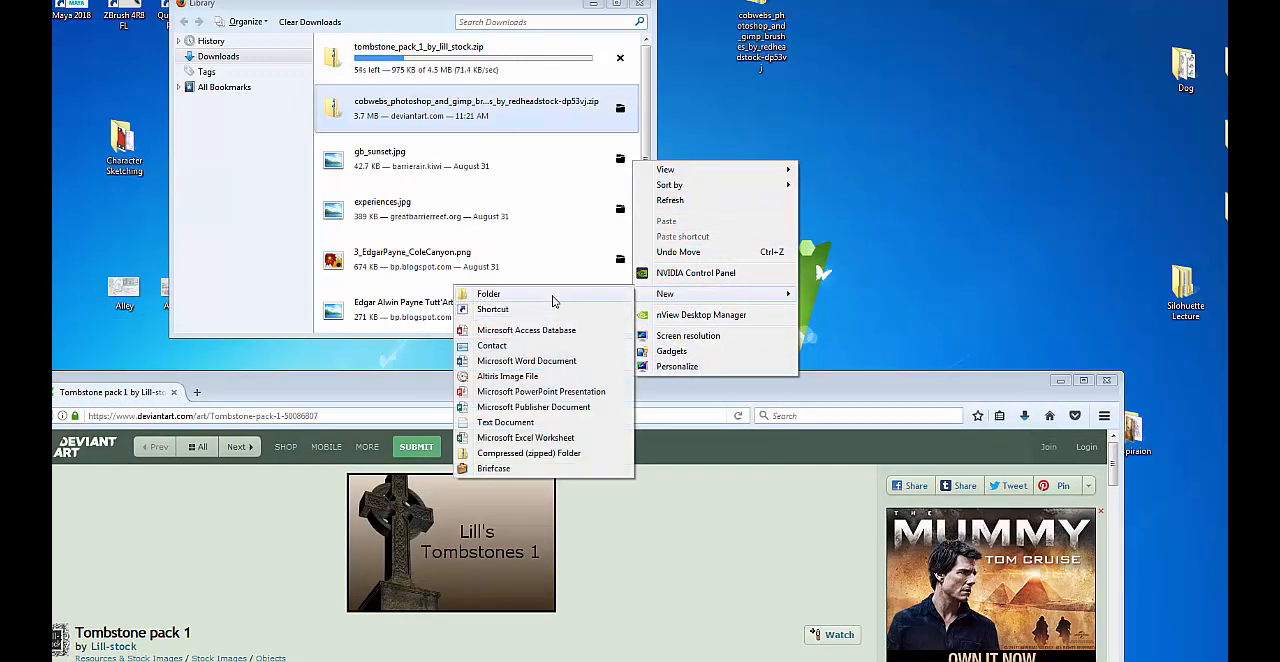
{"action": "left_click", "coordinate": [554, 295]}
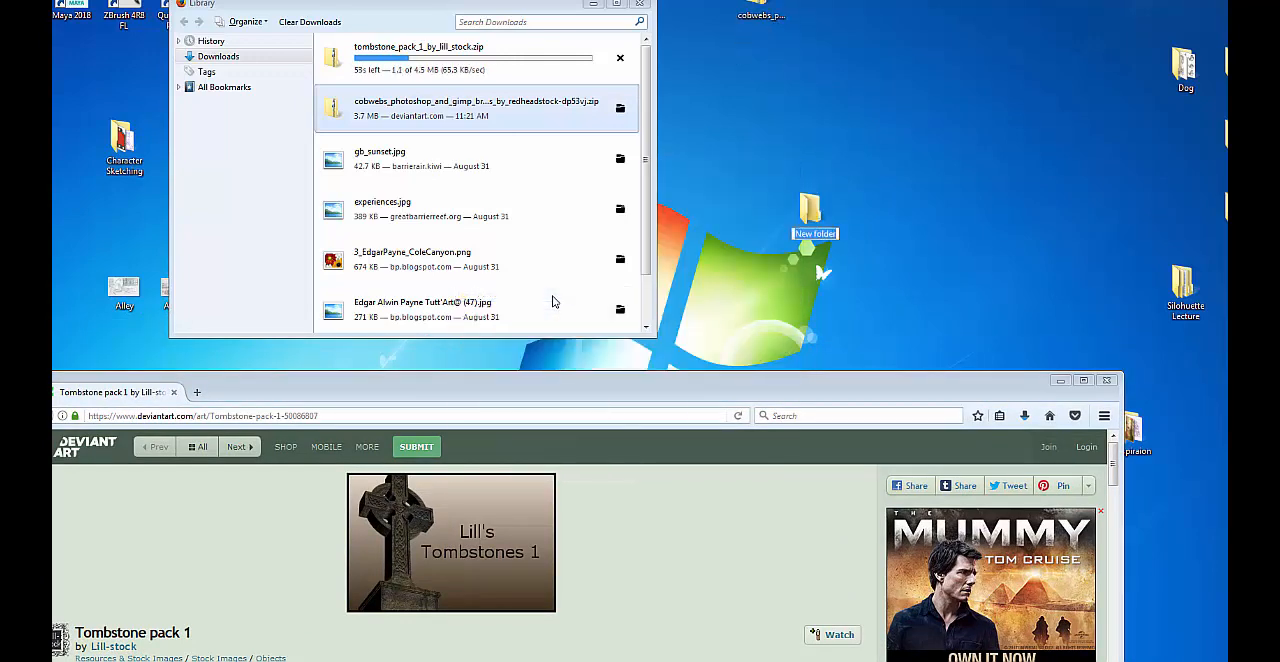
{"action": "type", "text": "cemetry Brushes"}
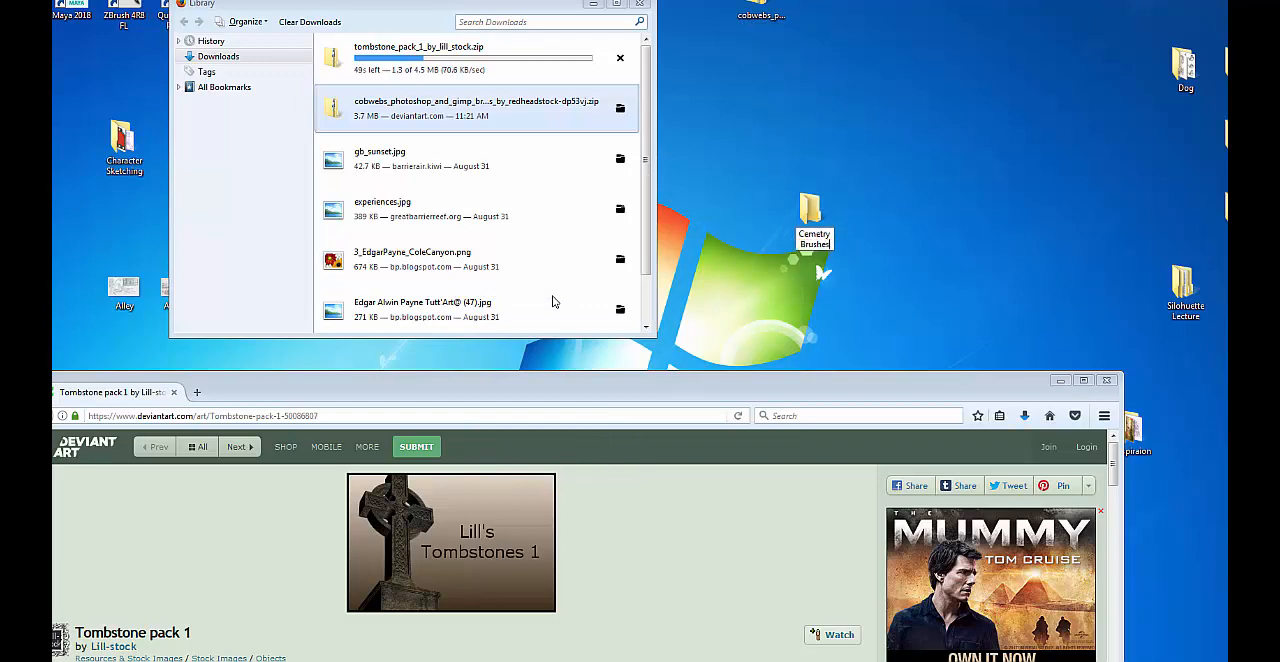
{"action": "key", "text": "Return"}
Move the cobwebs ZIP into the Cemetry Brushes folder and open the archive there to view its contents.
{"action": "left_click_drag", "start_coordinate": [760, 12], "coordinate": [806, 213]}
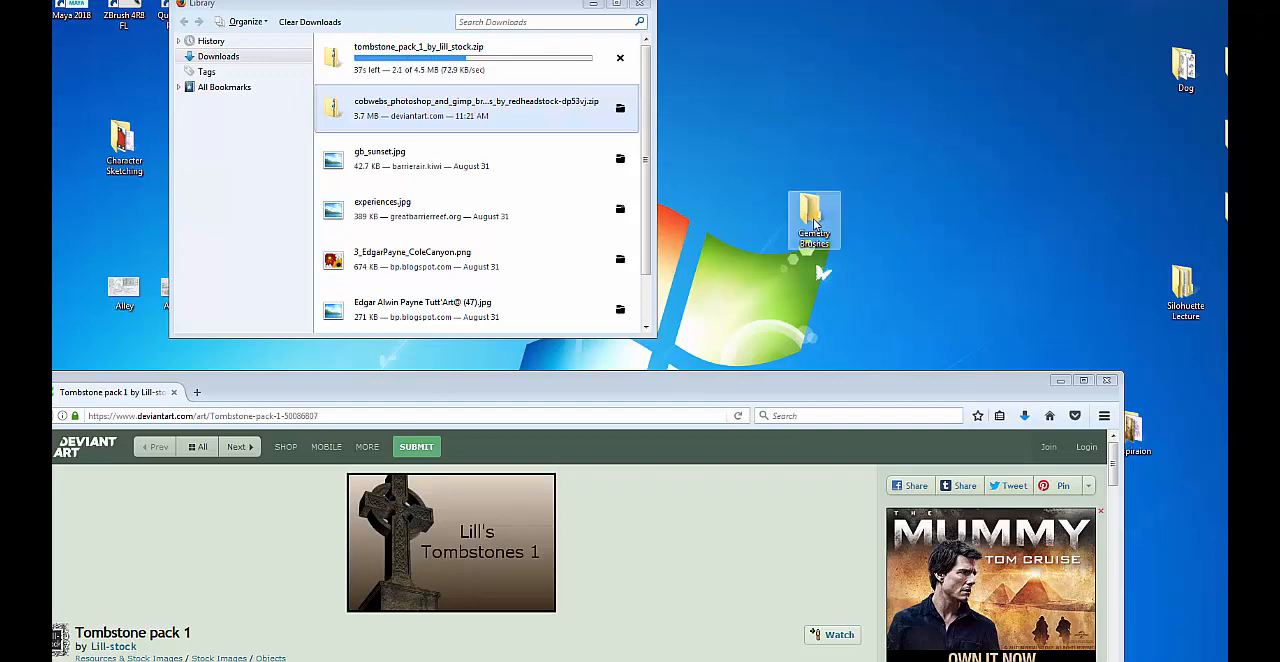
{"action": "double_click", "coordinate": [814, 224]}
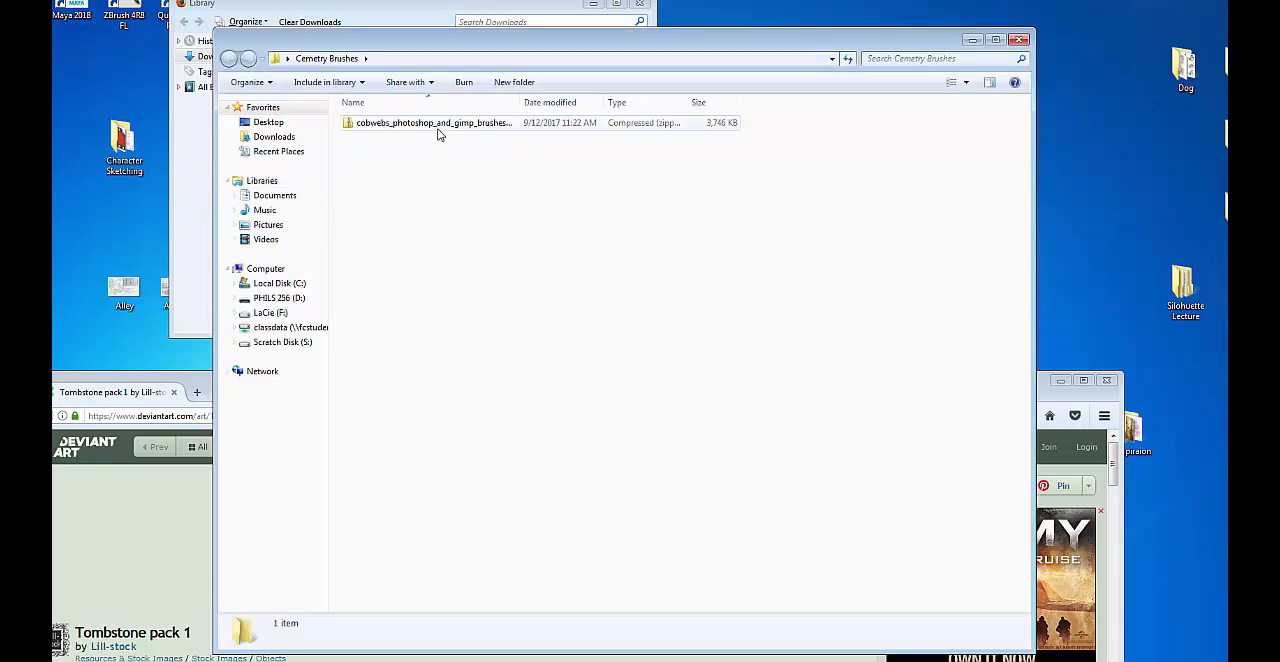
{"action": "double_click", "coordinate": [437, 124]}
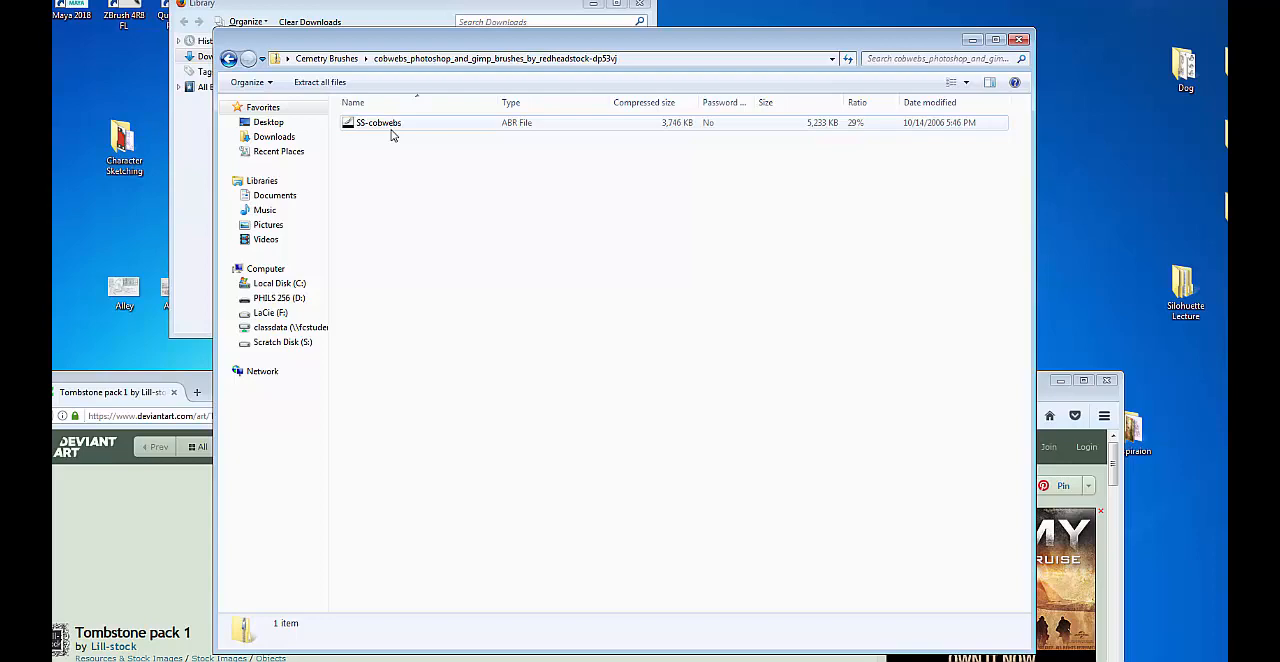
Shift the cobwebs archive window aside, switch to Photoshop, activate the Brush tool and open the Preset Manager for brushes.
{"action": "left_click_drag", "start_coordinate": [452, 44], "coordinate": [543, 81]}
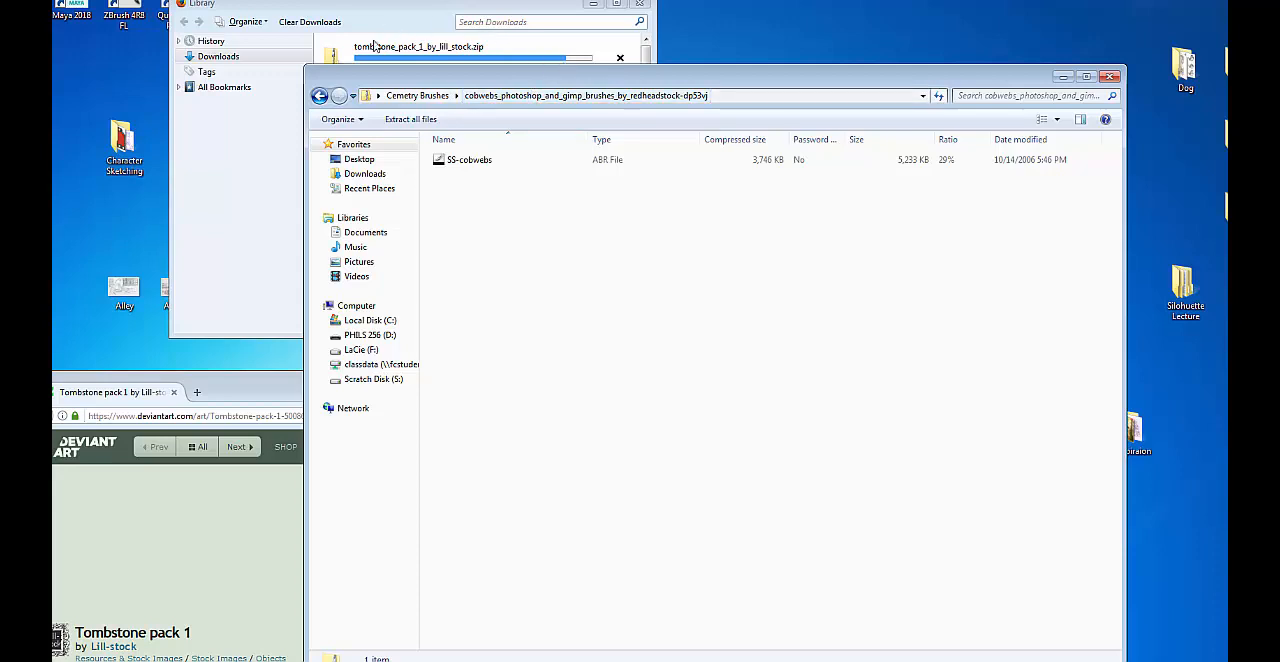
{"action": "key", "text": "alt+Tab"}
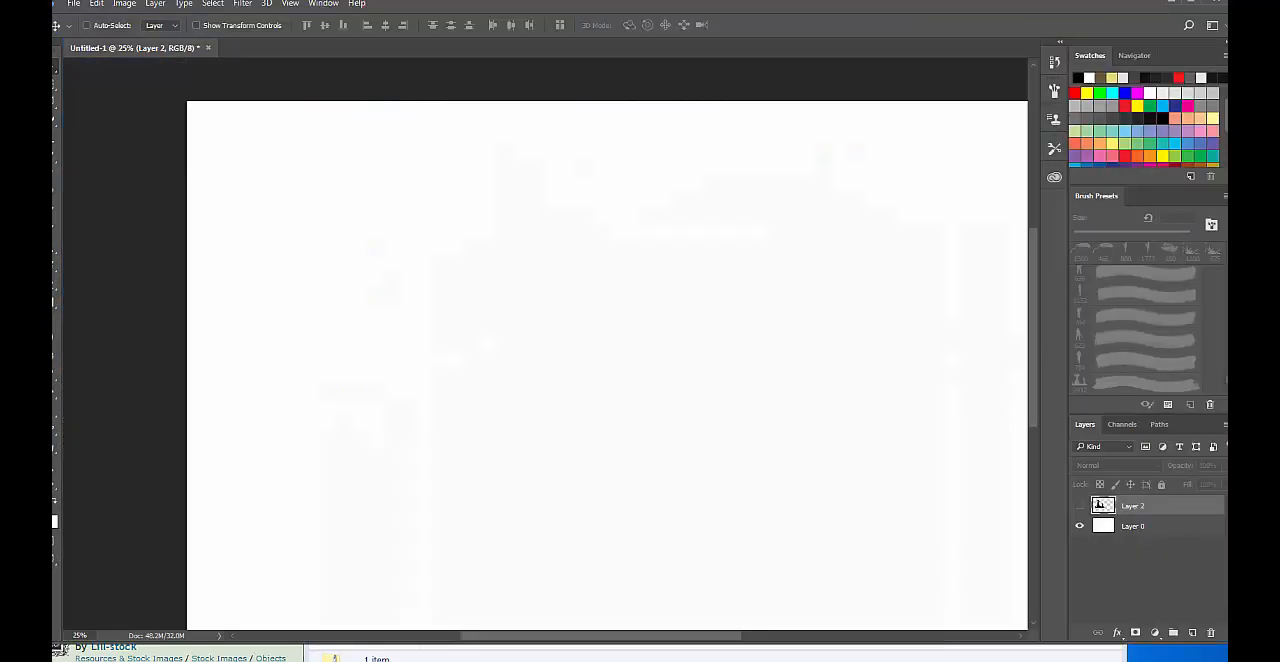
{"action": "right_click", "coordinate": [449, 294]}
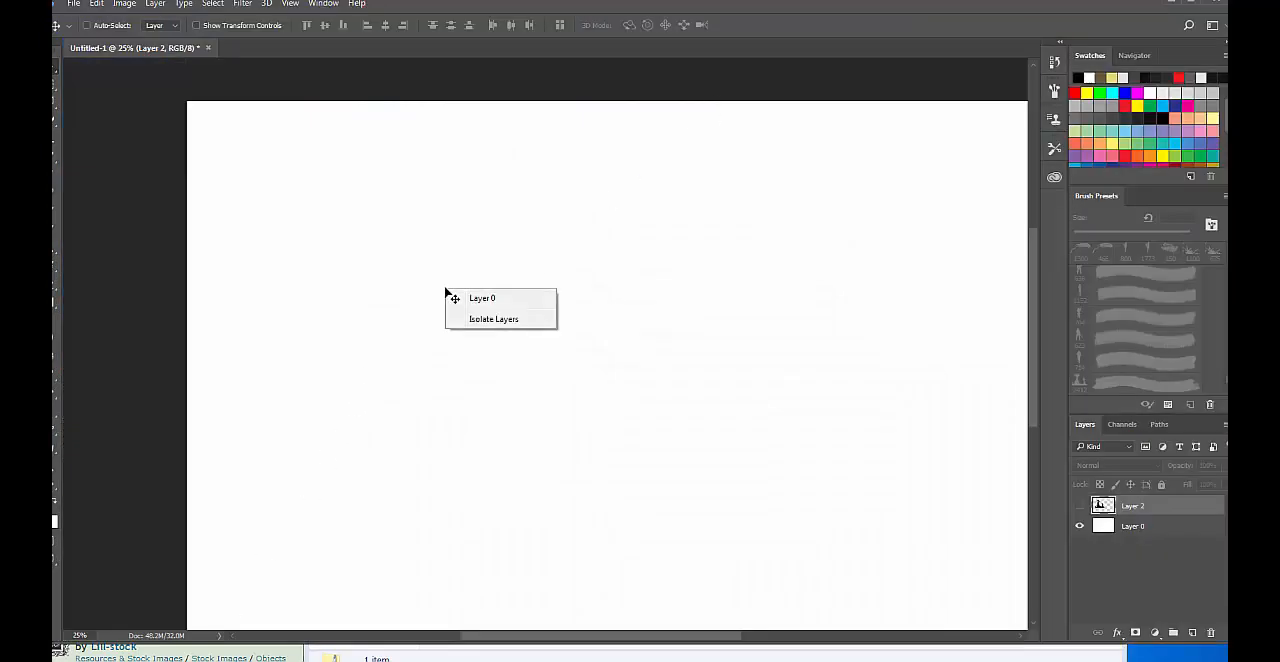
{"action": "left_click", "coordinate": [487, 237]}
{"action": "key", "text": "b"}
{"action": "right_click", "coordinate": [474, 240]}
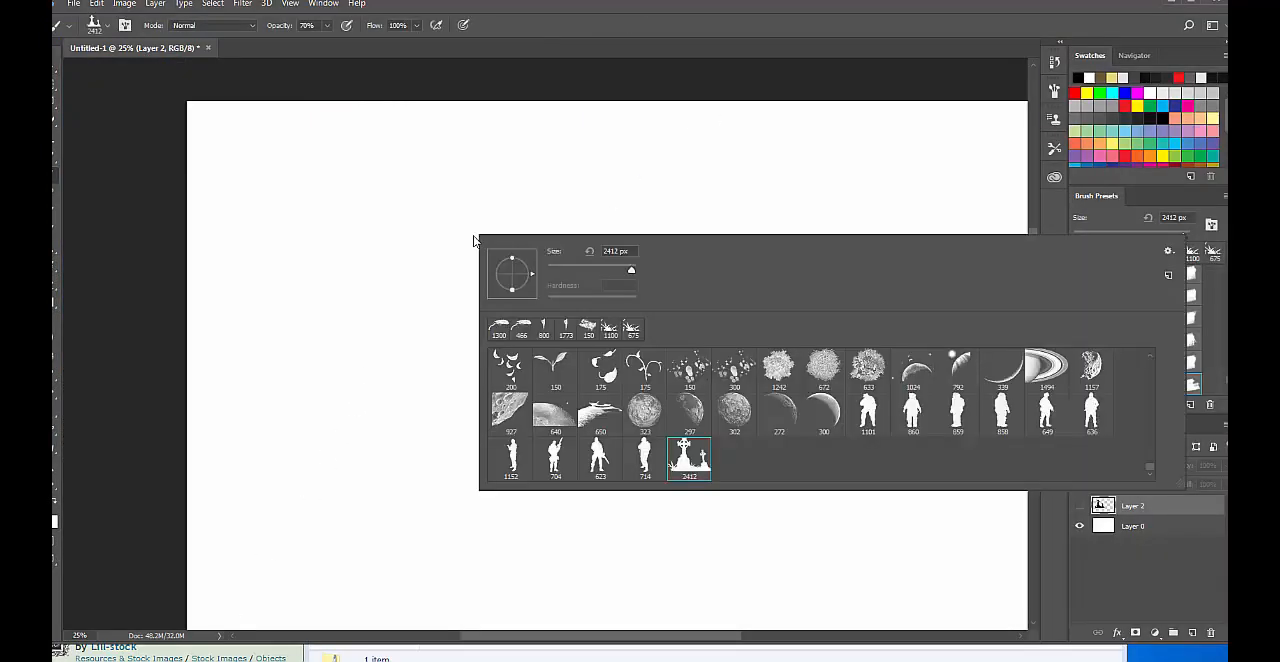
{"action": "left_click", "coordinate": [1168, 251]}
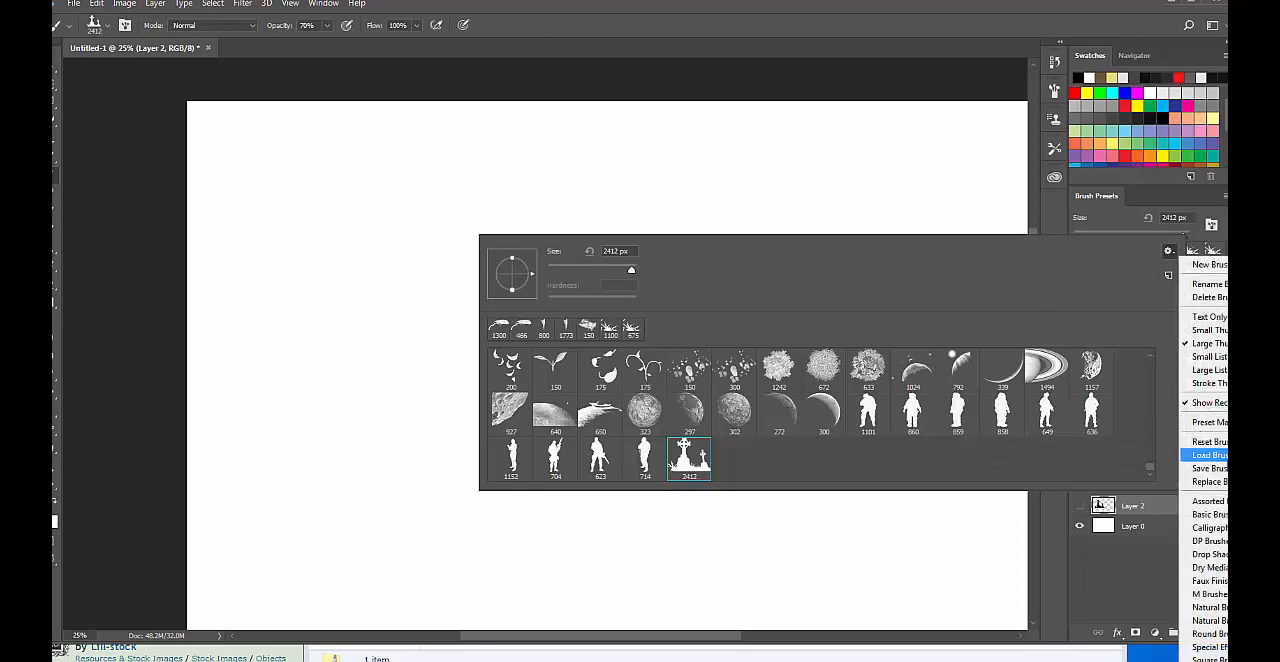
{"action": "left_click", "coordinate": [1222, 423]}
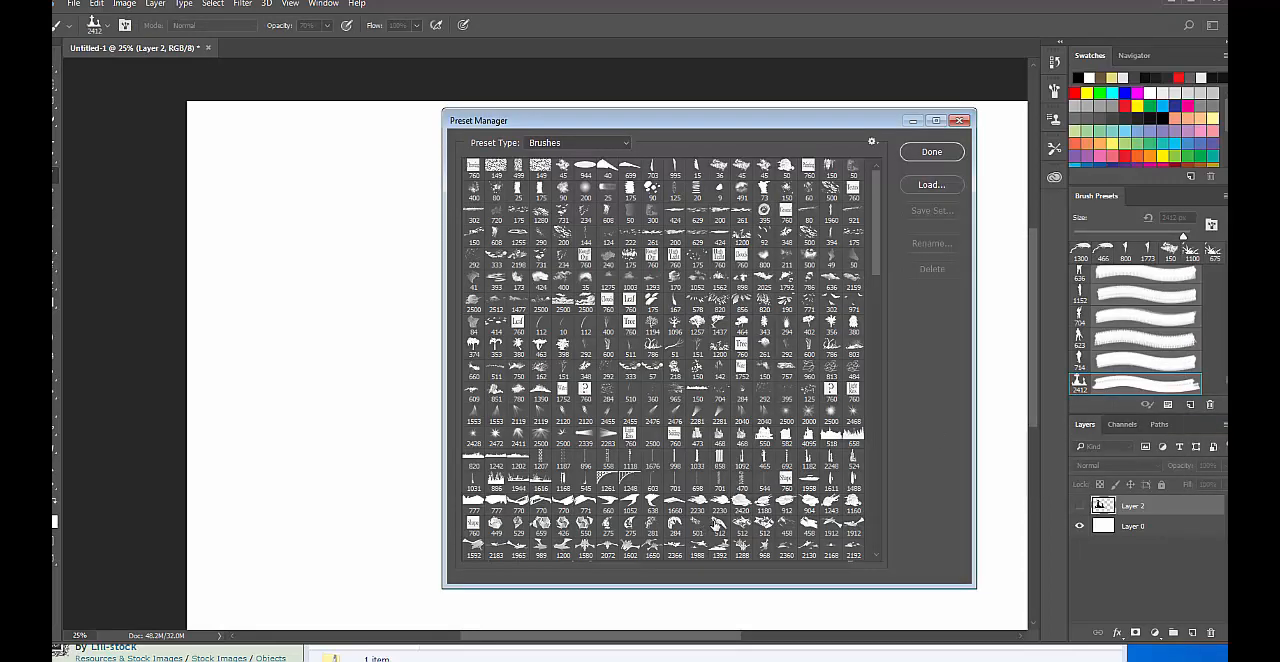
Move the 2412 px cemetery silhouette brush from the end of the preset list to just before the tombstone brushes.
{"action": "scroll", "coordinate": [714, 523], "scroll_direction": "down", "scroll_amount": 3}
{"action": "left_click_drag", "start_coordinate": [877, 242], "coordinate": [881, 565]}
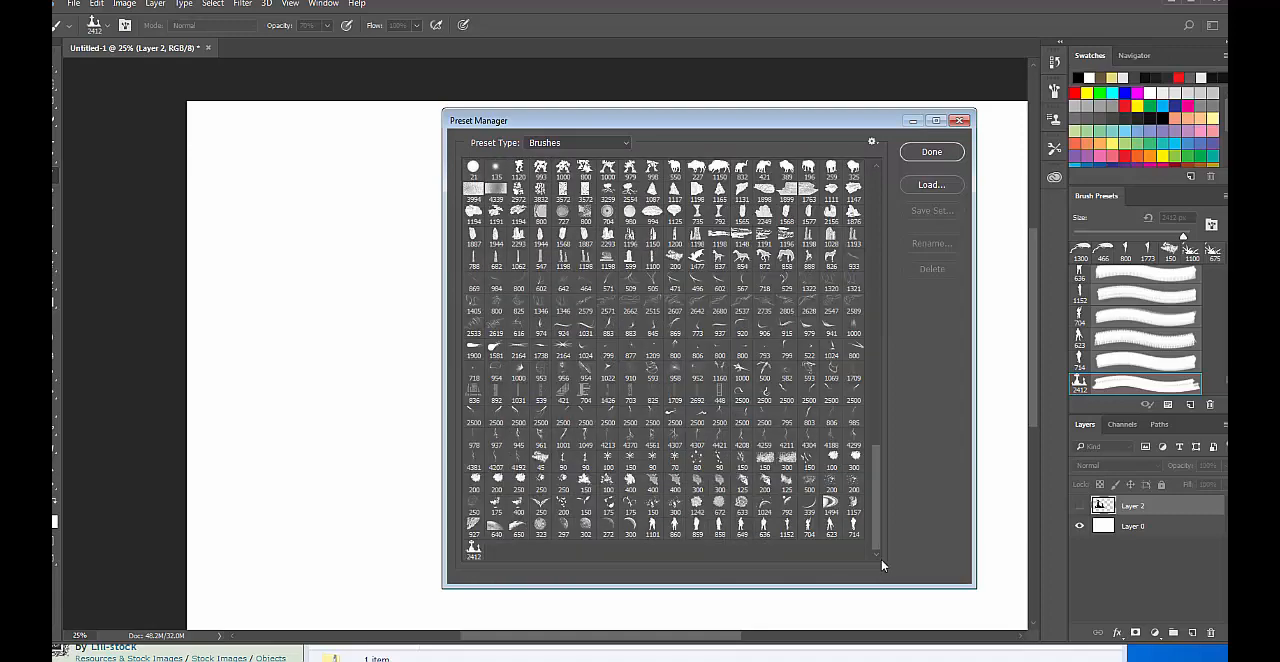
{"action": "left_click", "coordinate": [466, 549]}
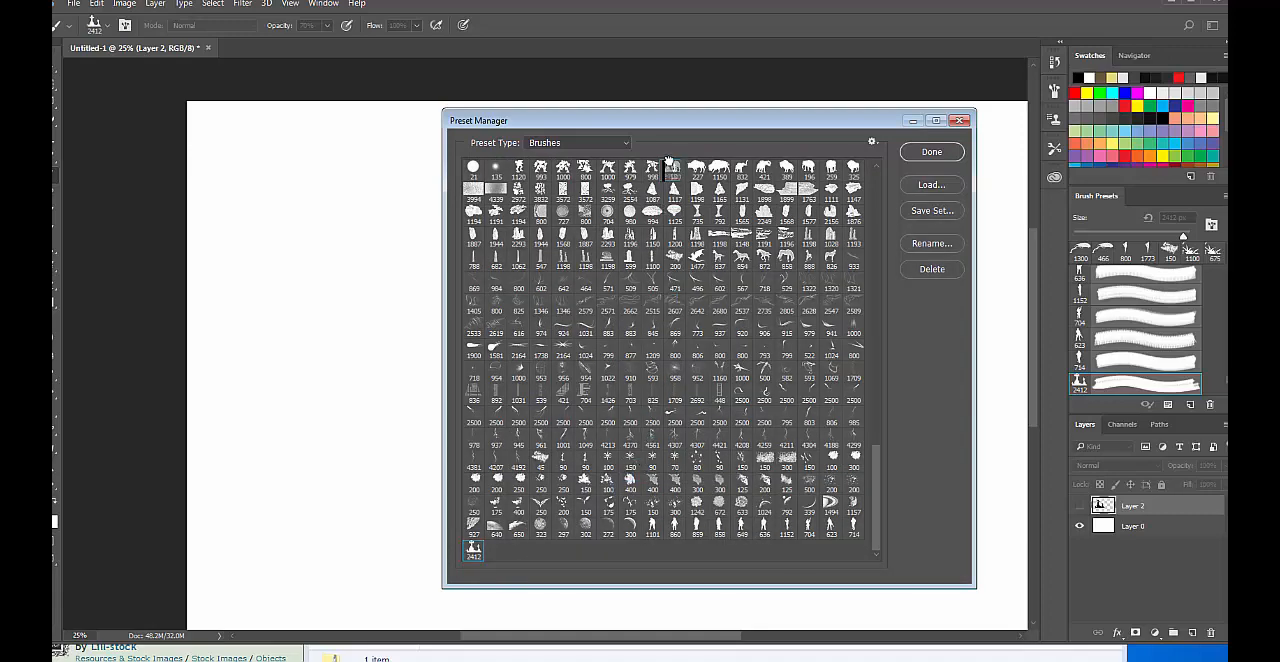
{"action": "mouse_move", "coordinate": [669, 160]}
{"action": "left_mouse_down"}
{"action": "mouse_move", "coordinate": [674, 346]}
{"action": "mouse_move", "coordinate": [686, 145]}
{"action": "mouse_move", "coordinate": [663, 300]}
{"action": "mouse_move", "coordinate": [686, 570]}
{"action": "mouse_move", "coordinate": [697, 510]}
{"action": "mouse_move", "coordinate": [620, 450]}
{"action": "mouse_move", "coordinate": [667, 440]}
{"action": "mouse_move", "coordinate": [598, 460]}
{"action": "mouse_move", "coordinate": [626, 462]}
{"action": "left_mouse_up"}
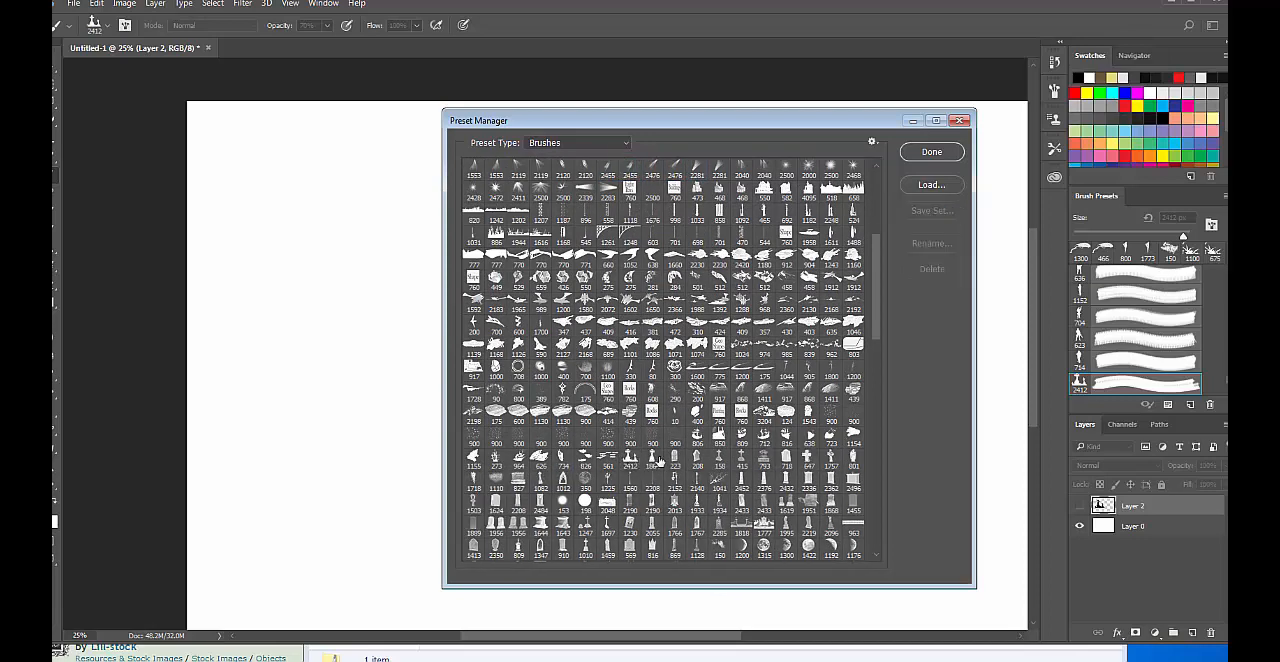
{"action": "left_click", "coordinate": [930, 152]}
{"action": "right_click", "coordinate": [820, 229]}
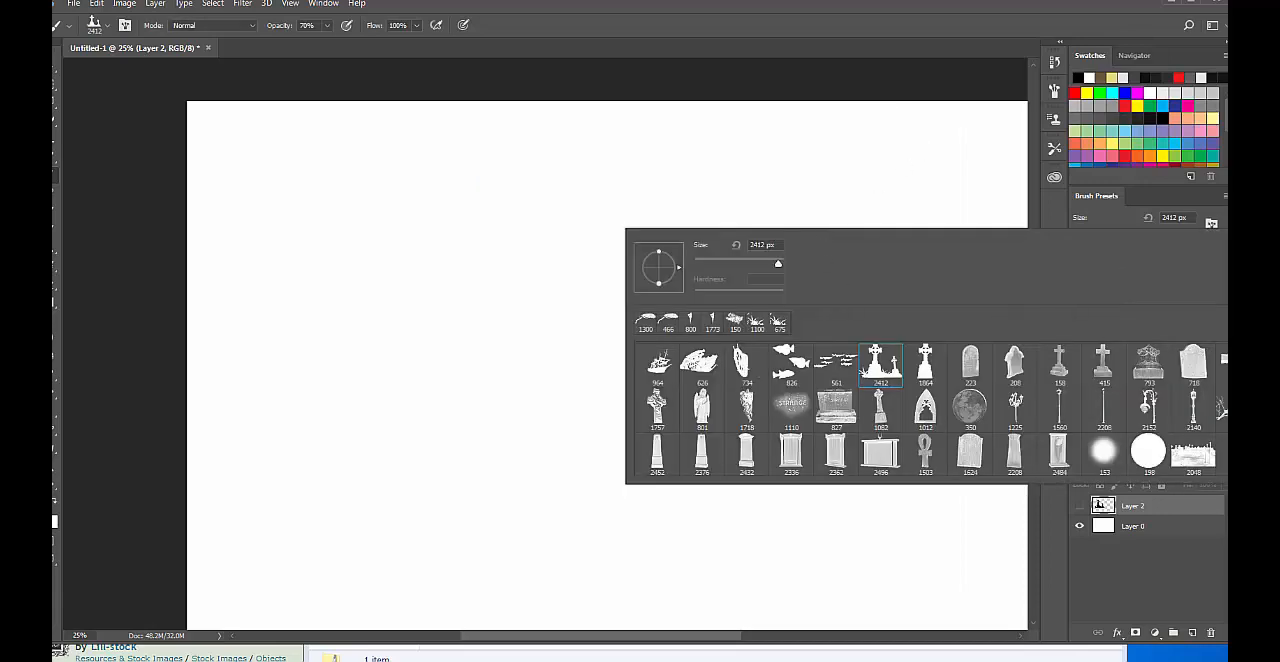
{"action": "left_click", "coordinate": [1236, 246]}
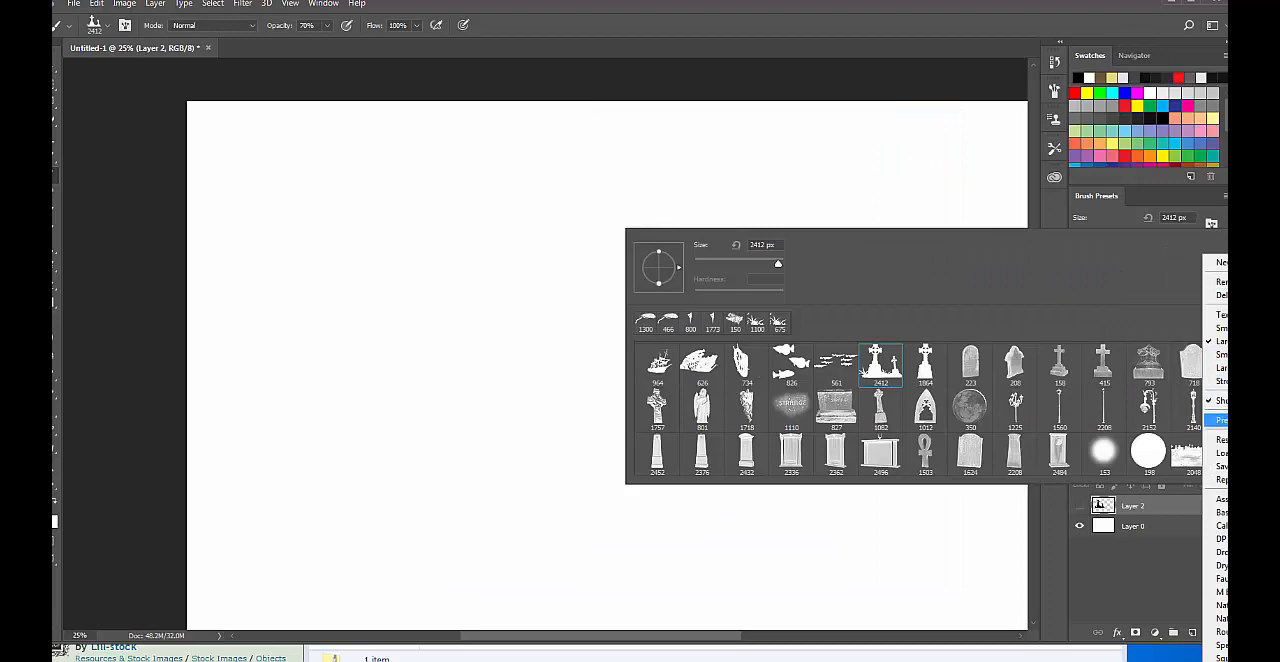
{"action": "left_click", "coordinate": [1218, 420]}
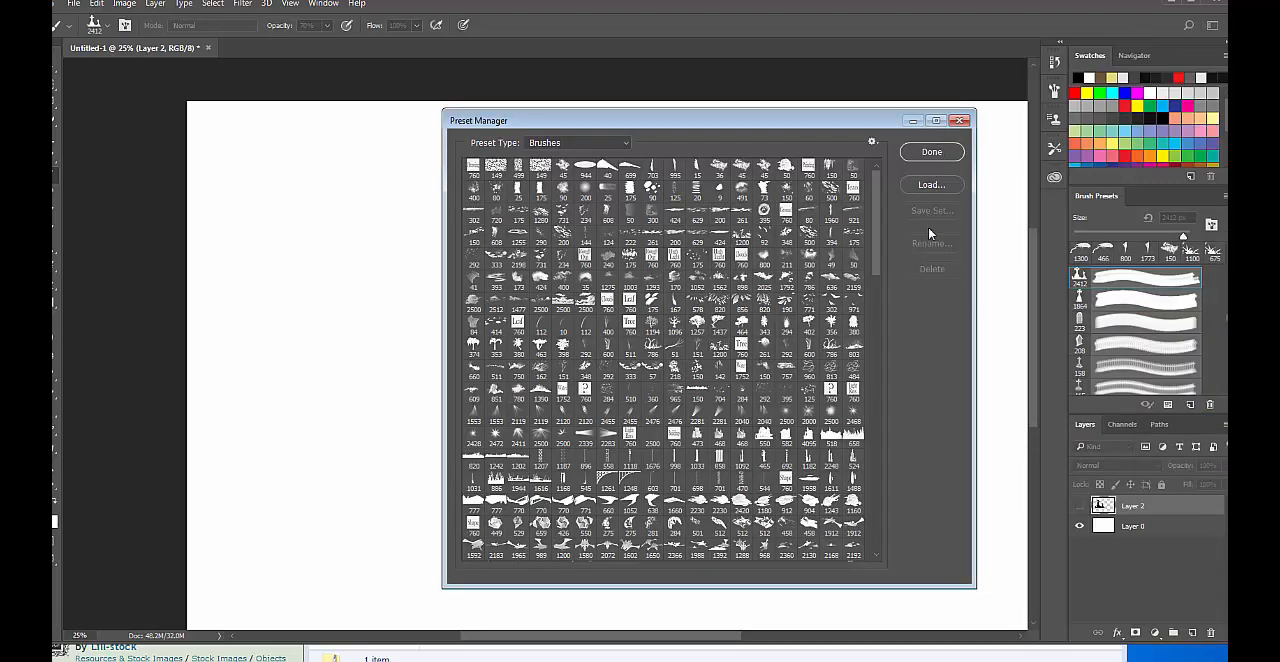
{"action": "left_click_drag", "start_coordinate": [824, 120], "coordinate": [712, 130]}
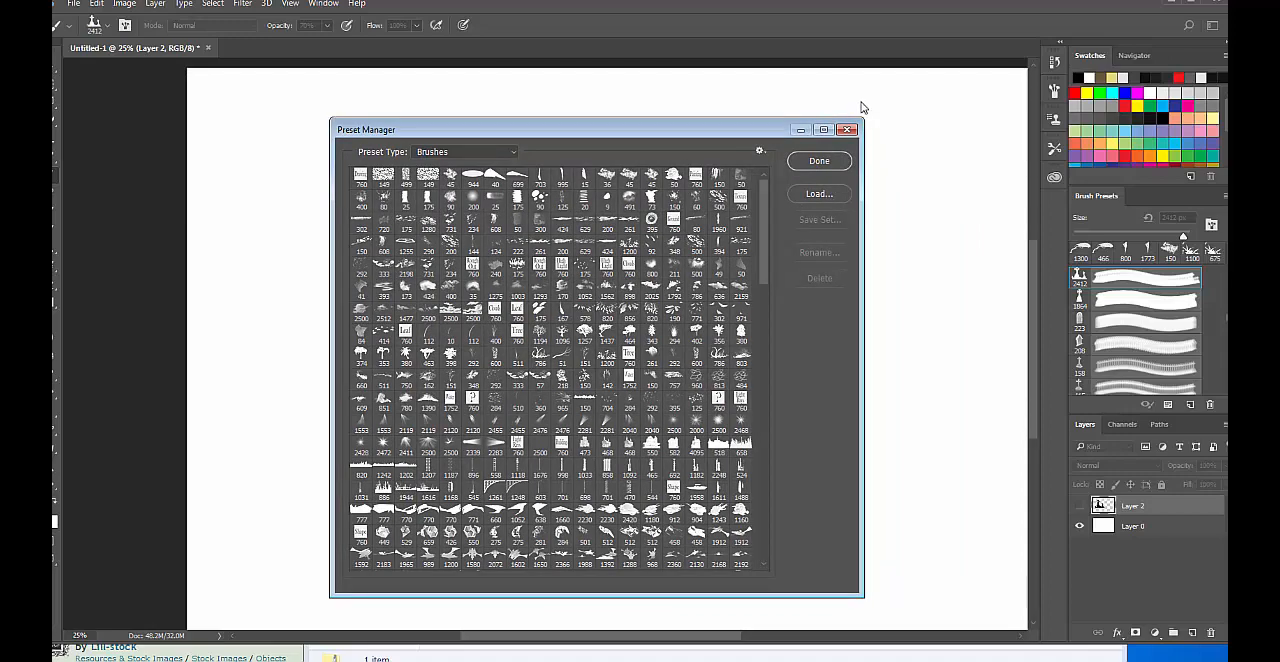
{"action": "left_click", "coordinate": [819, 160]}
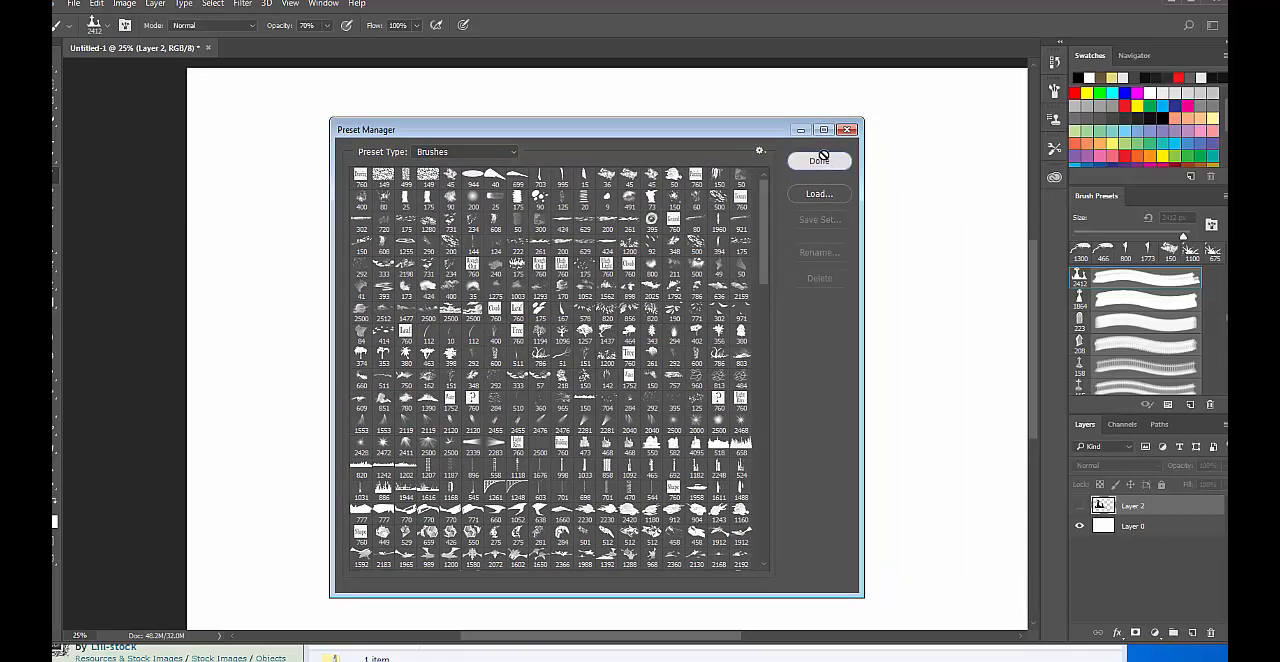
{"action": "right_click", "coordinate": [629, 220]}
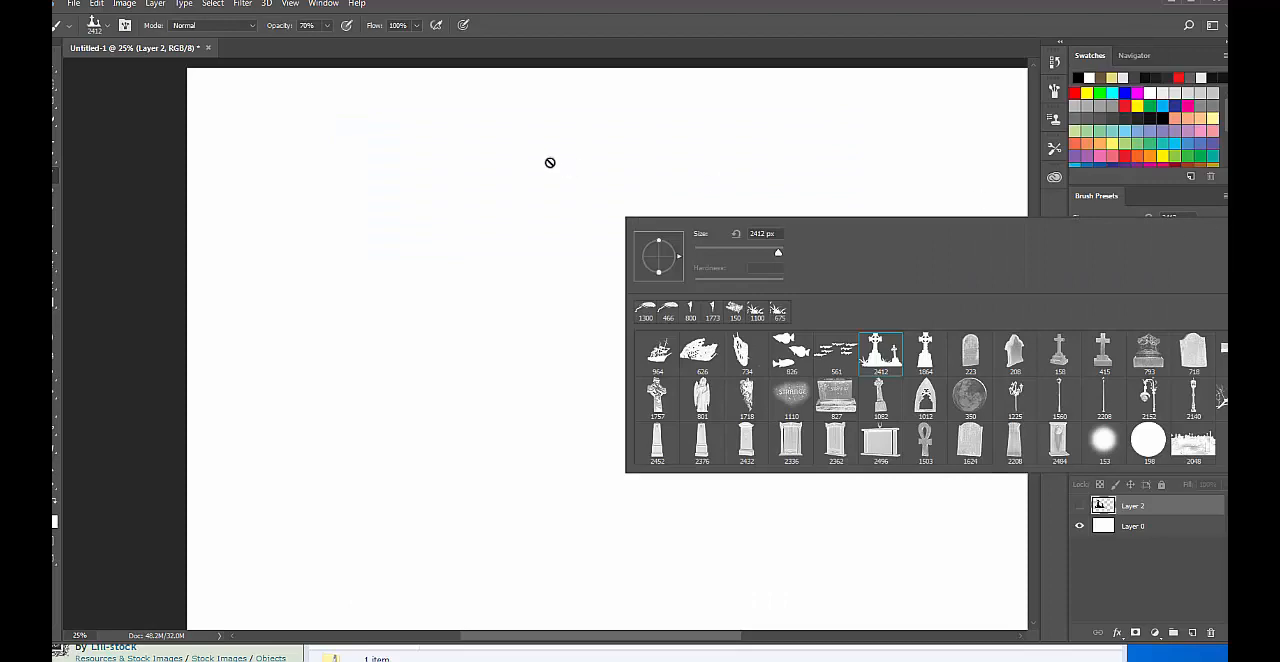
Save the current brush set over the existing PhilsBrushes ABR file in the PhilsBrushes folder.
{"action": "right_click", "coordinate": [325, 201]}
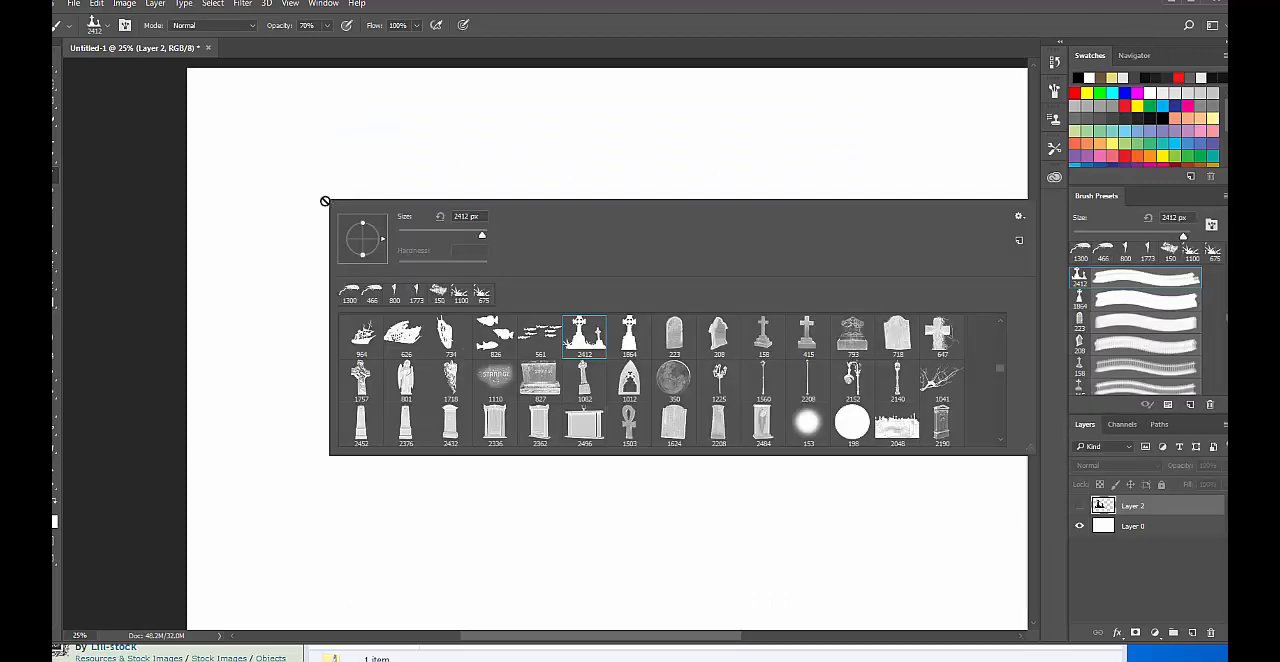
{"action": "left_click", "coordinate": [1018, 216]}
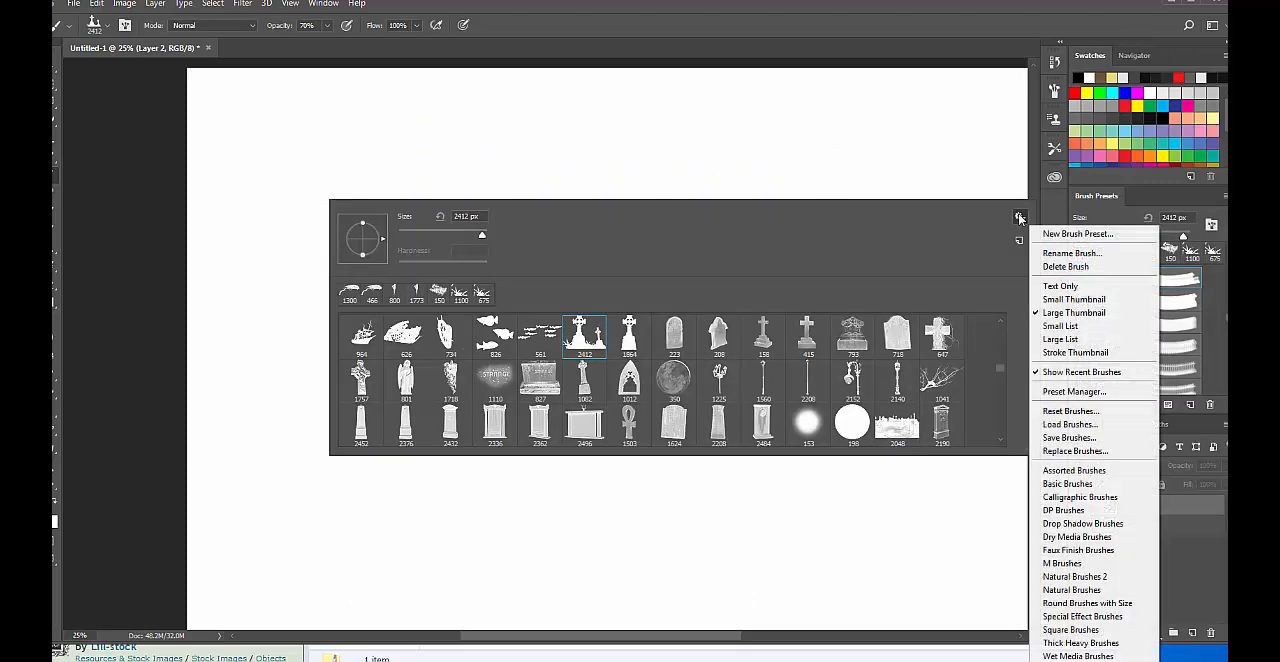
{"action": "left_click", "coordinate": [1087, 439]}
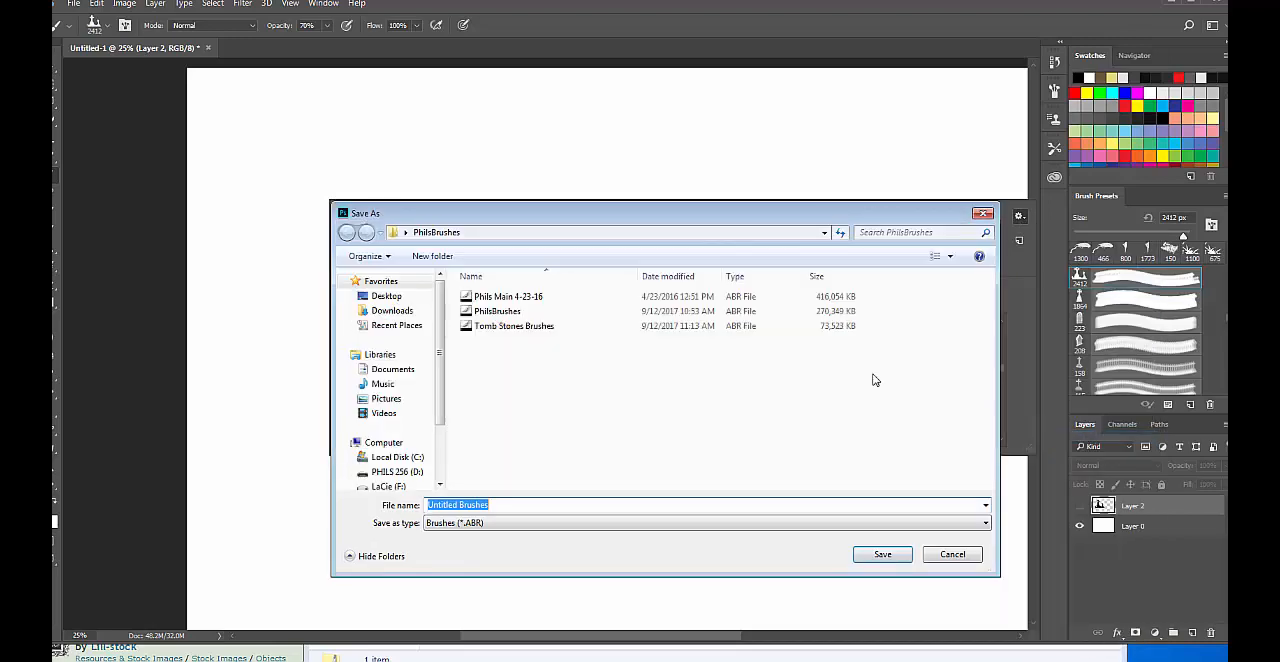
{"action": "left_click", "coordinate": [500, 311]}
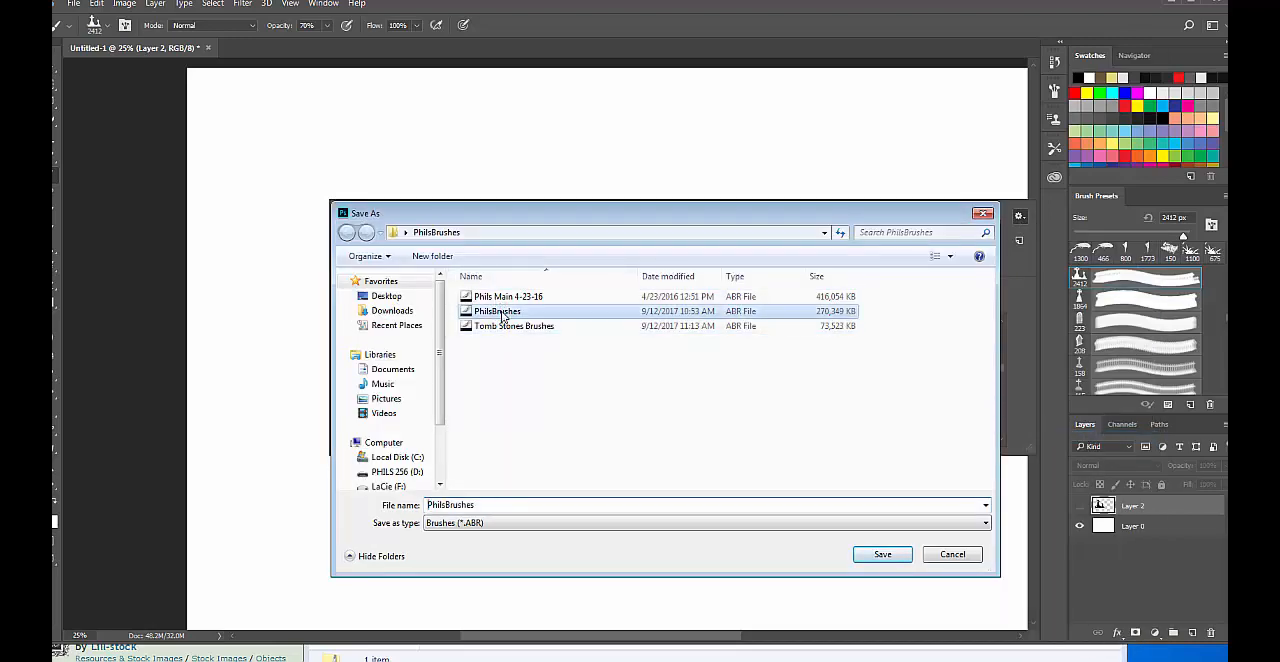
{"action": "left_click", "coordinate": [883, 555]}
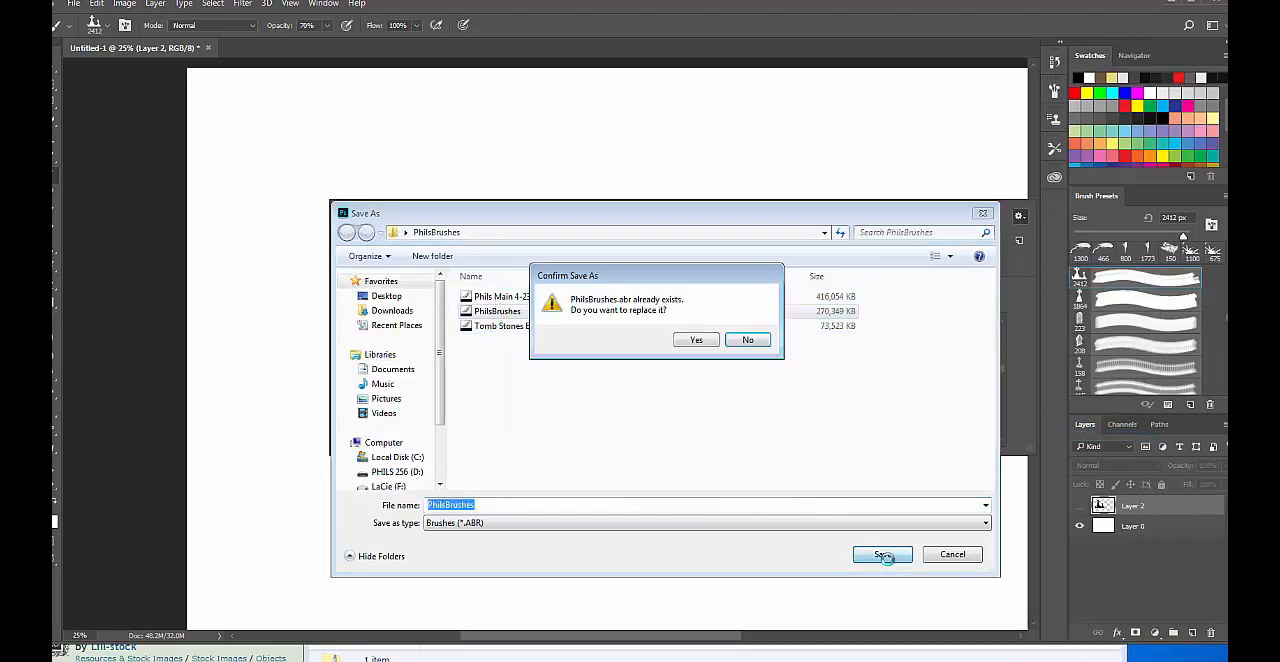
{"action": "left_click", "coordinate": [685, 340]}
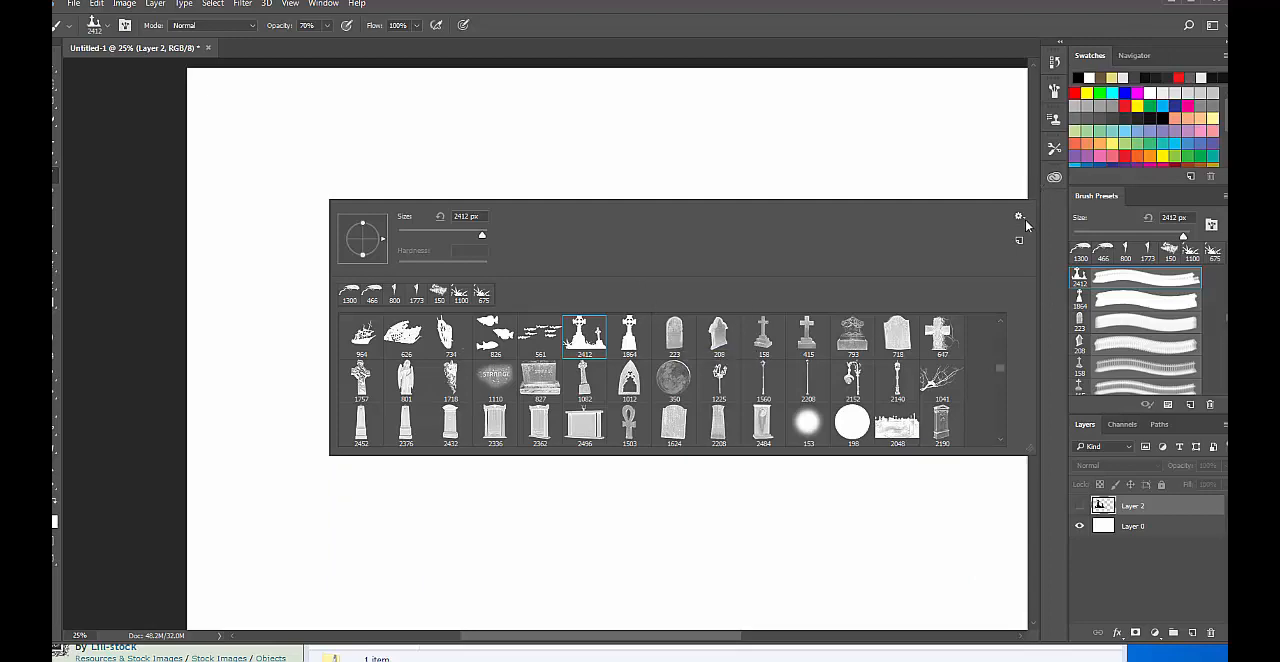
Load the SS-cobwebs brush file into Photoshop and select its 320 px web7 brush in an enlarged brush picker.
{"action": "left_click", "coordinate": [1172, 2]}
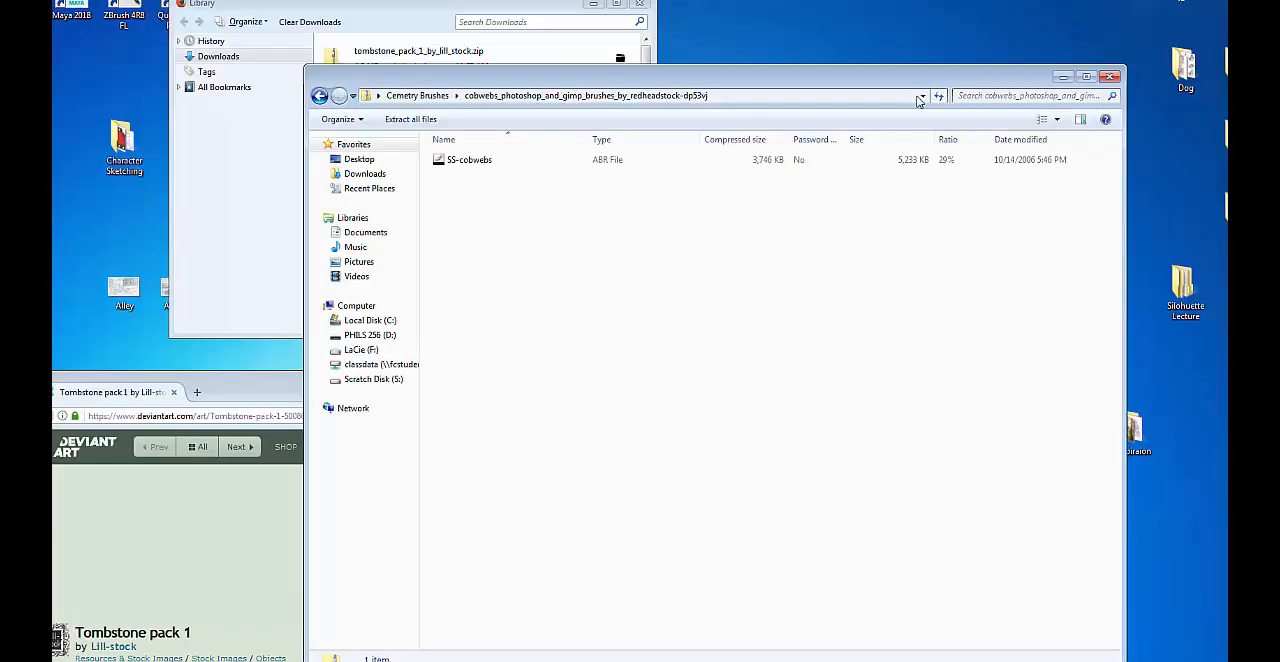
{"action": "double_click", "coordinate": [474, 165]}
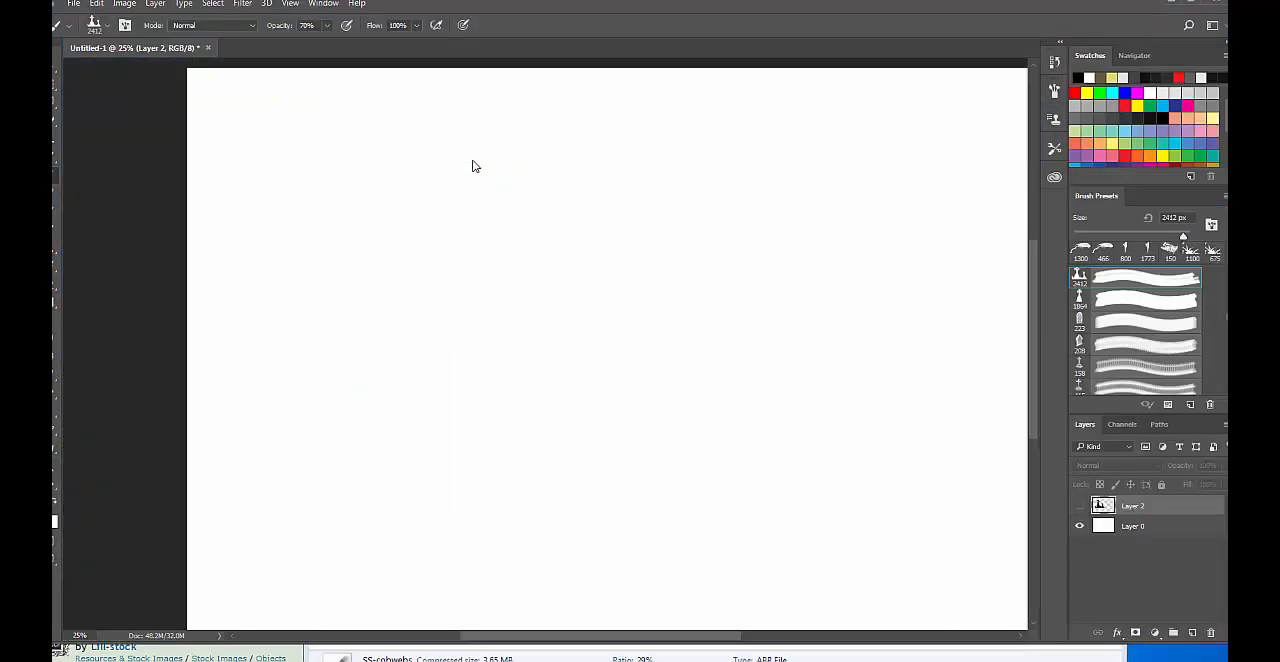
{"action": "right_click", "coordinate": [348, 154]}
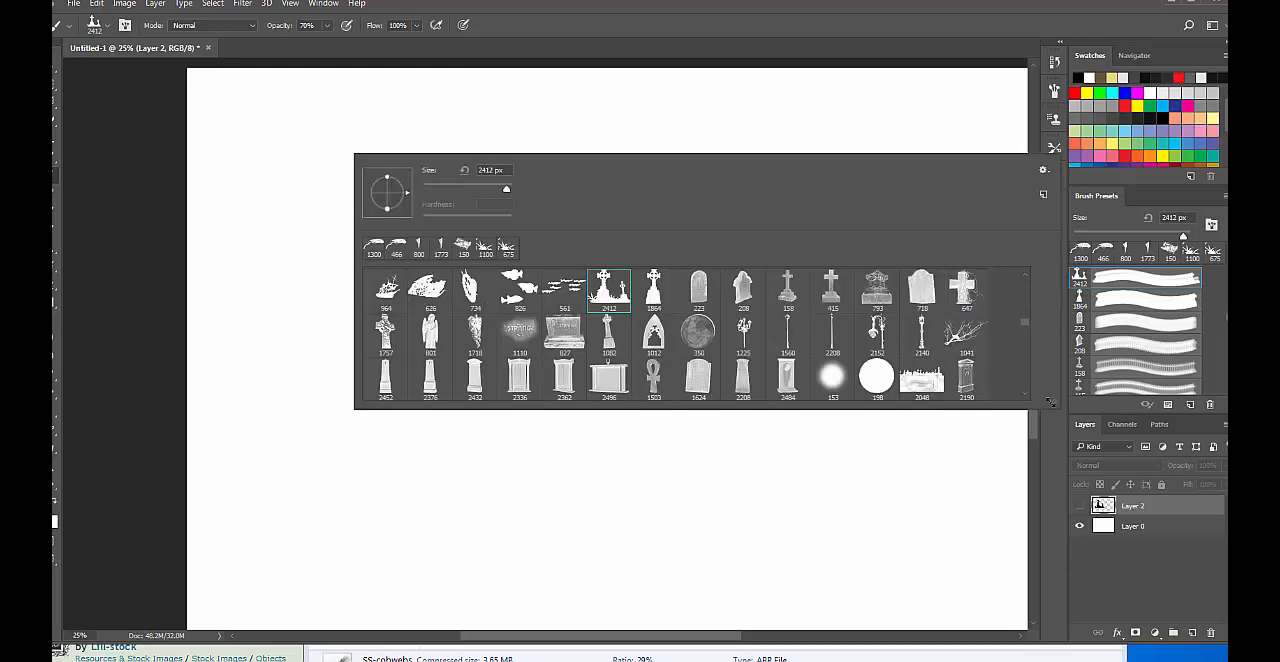
{"action": "left_click_drag", "start_coordinate": [1050, 402], "coordinate": [1094, 628]}
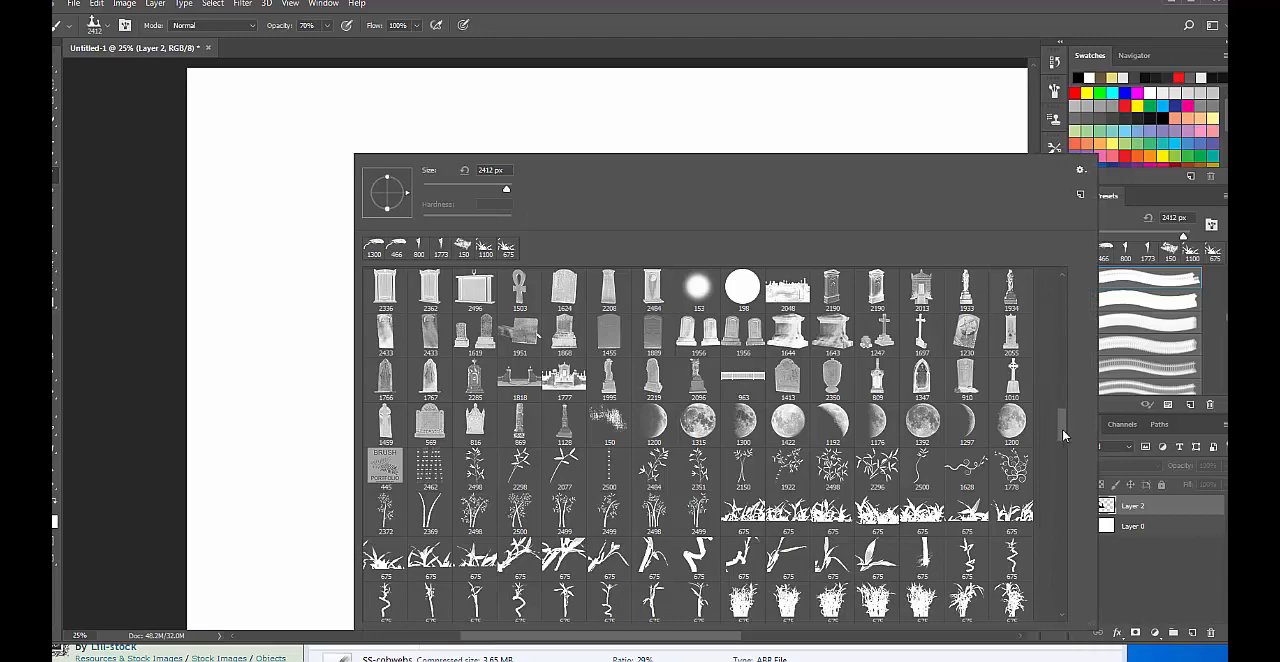
{"action": "left_click_drag", "start_coordinate": [1062, 429], "coordinate": [1060, 636]}
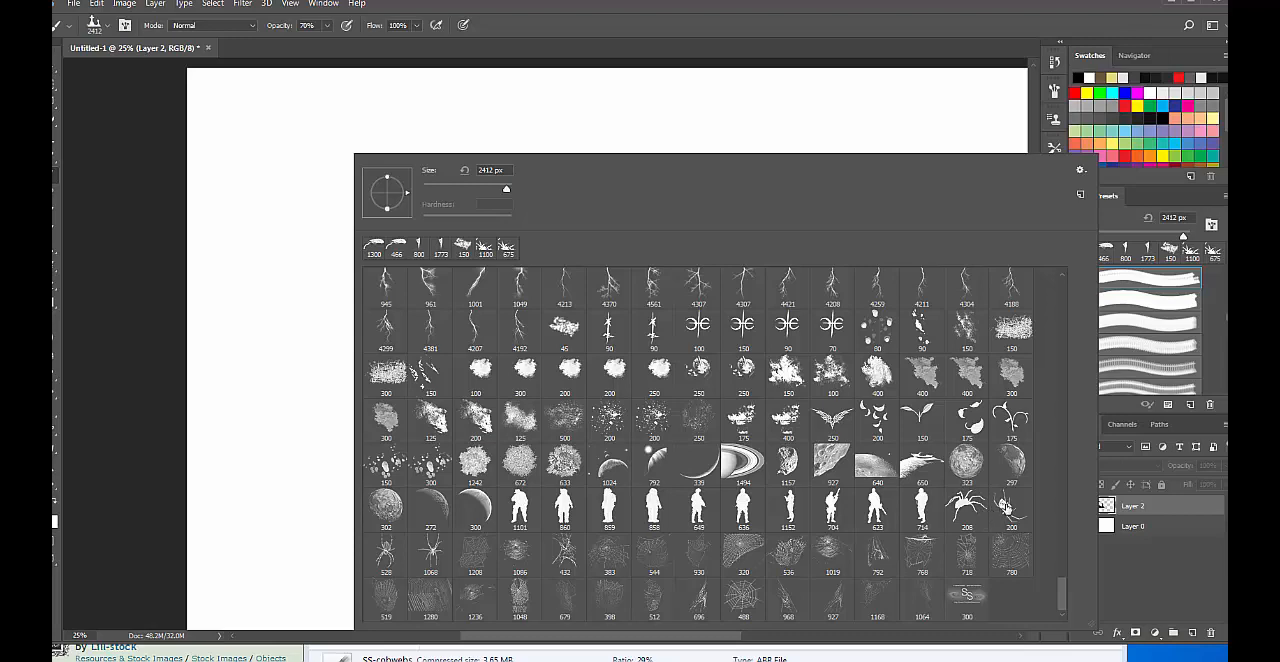
{"action": "left_click", "coordinate": [740, 545]}
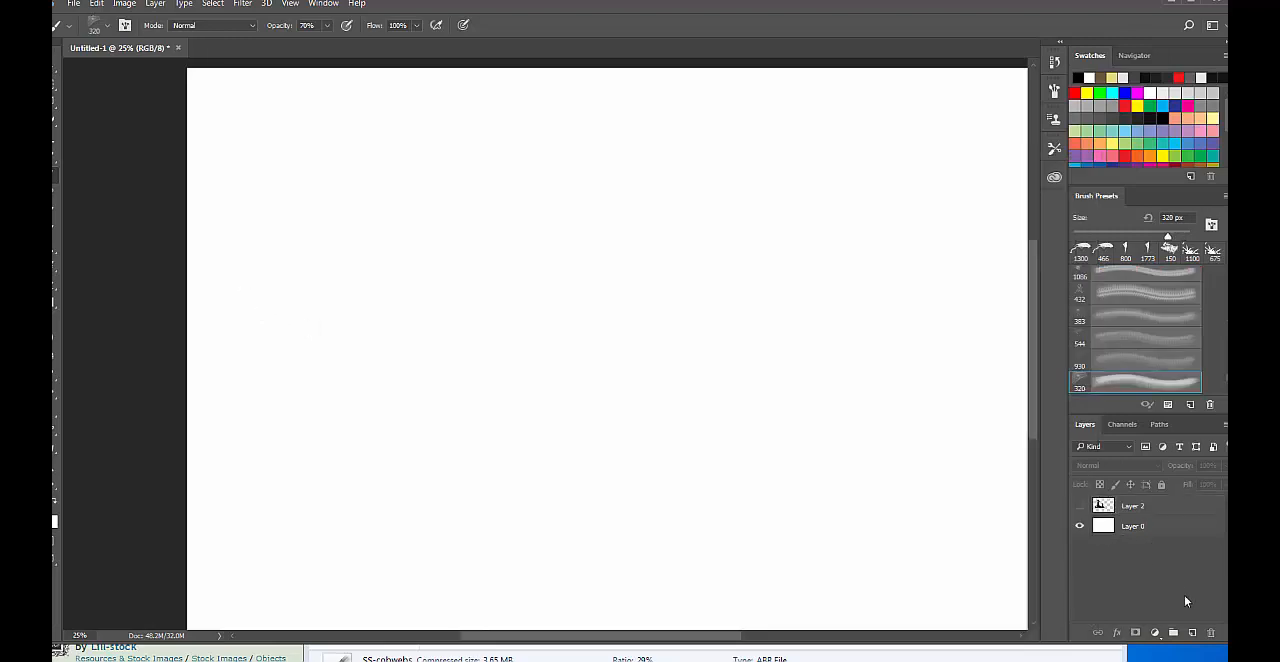
Add a new layer above Layer 2 and accept black (000000) as the foreground color.
{"action": "left_click", "coordinate": [1150, 550]}
{"action": "left_click", "coordinate": [1194, 633]}
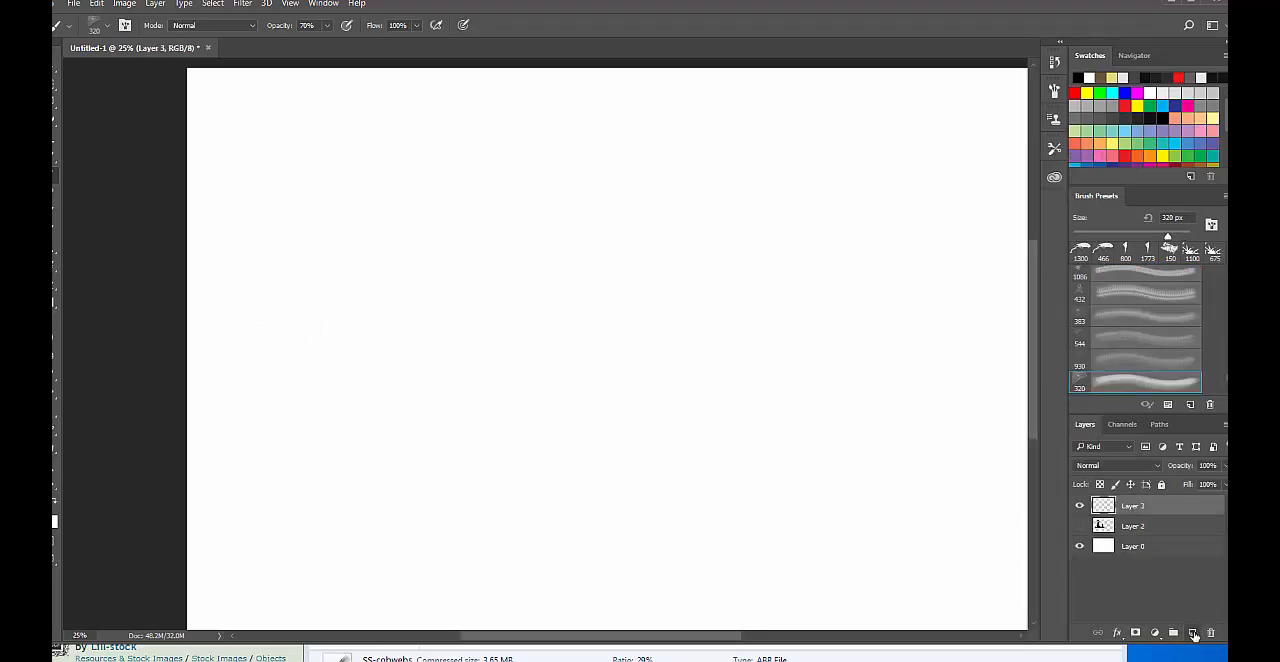
{"action": "left_click", "coordinate": [53, 518]}
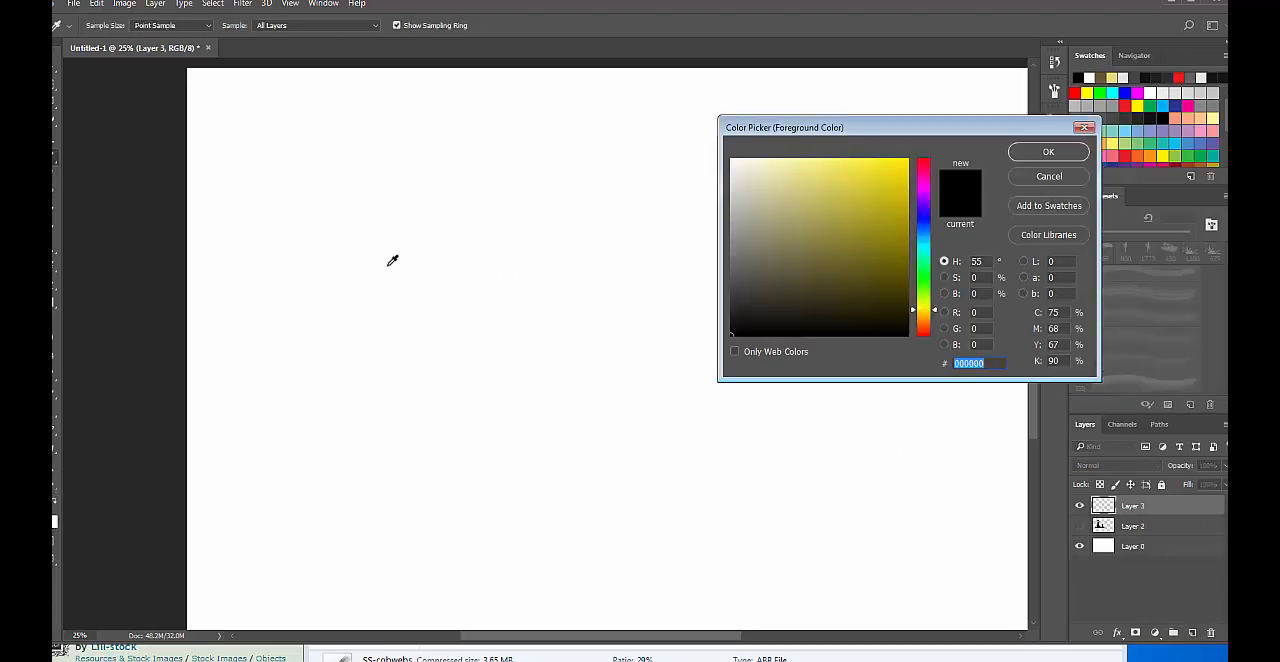
{"action": "left_click", "coordinate": [1048, 152]}
Enlarge the cobweb brush to 1000 px, stamp one test web on the new layer and undo the stamp.
{"action": "mouse_move", "coordinate": [245, 470]}
{"action": "left_mouse_down"}
{"action": "mouse_move", "coordinate": [345, 330]}
{"action": "mouse_move", "coordinate": [390, 300]}
{"action": "left_mouse_up"}
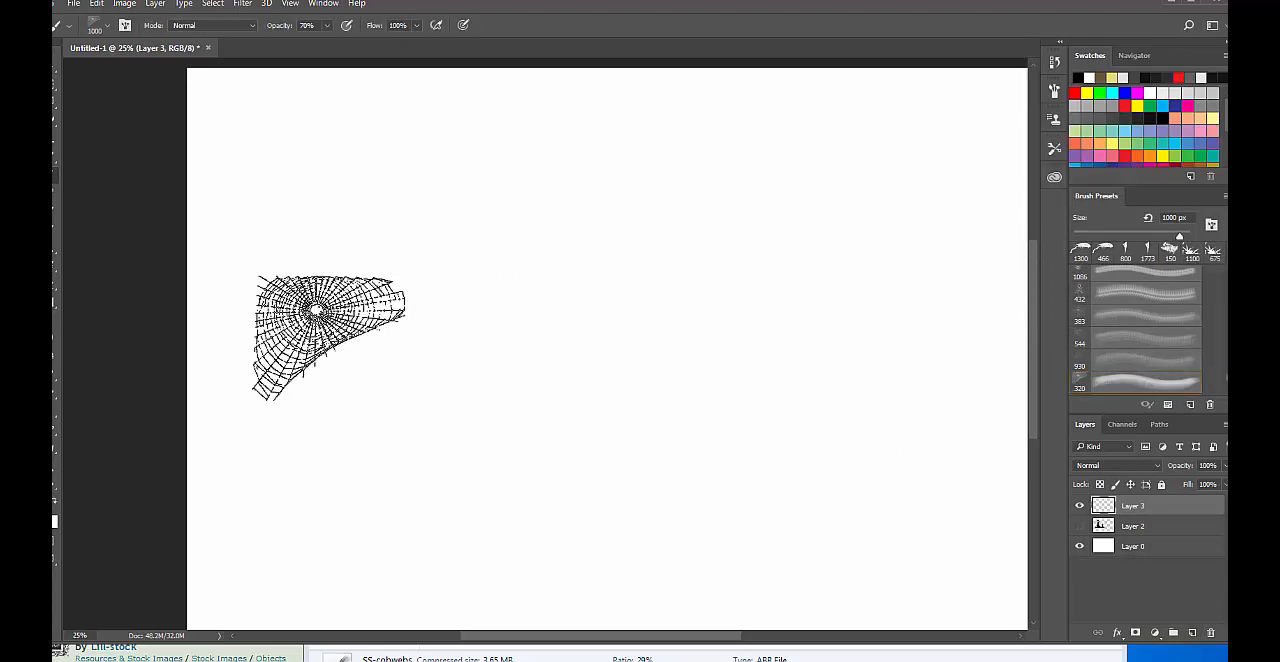
{"action": "left_click", "coordinate": [329, 338]}
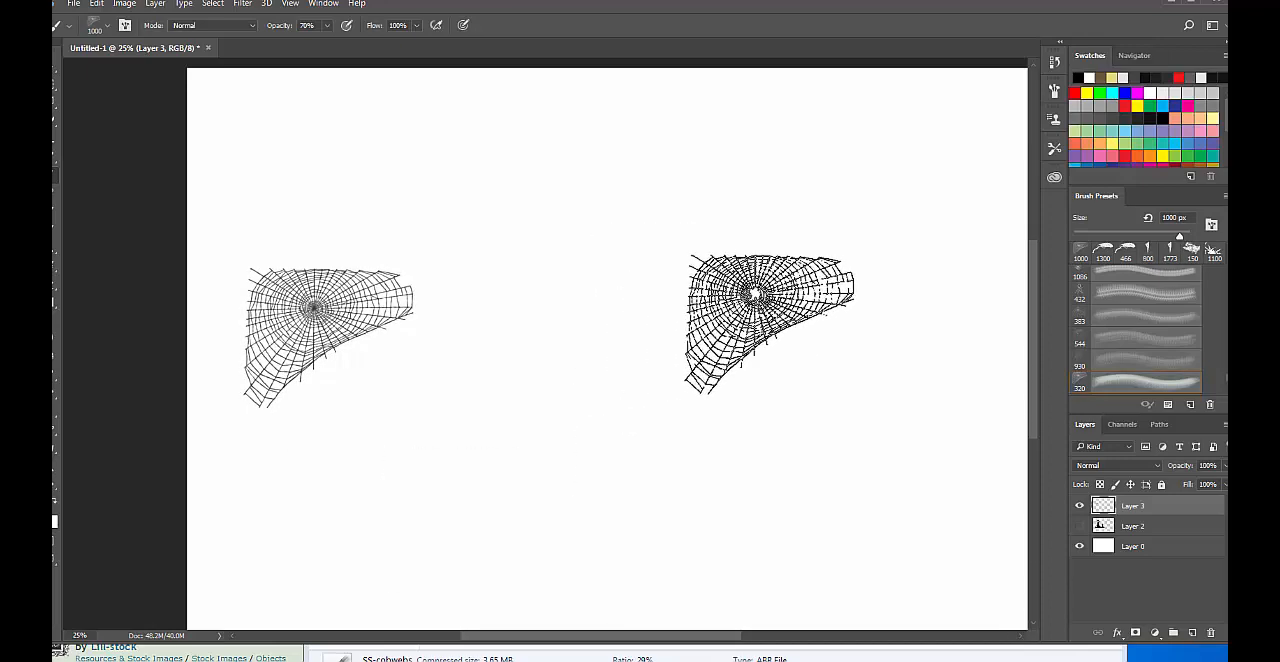
{"action": "key", "text": "ctrl+z"}
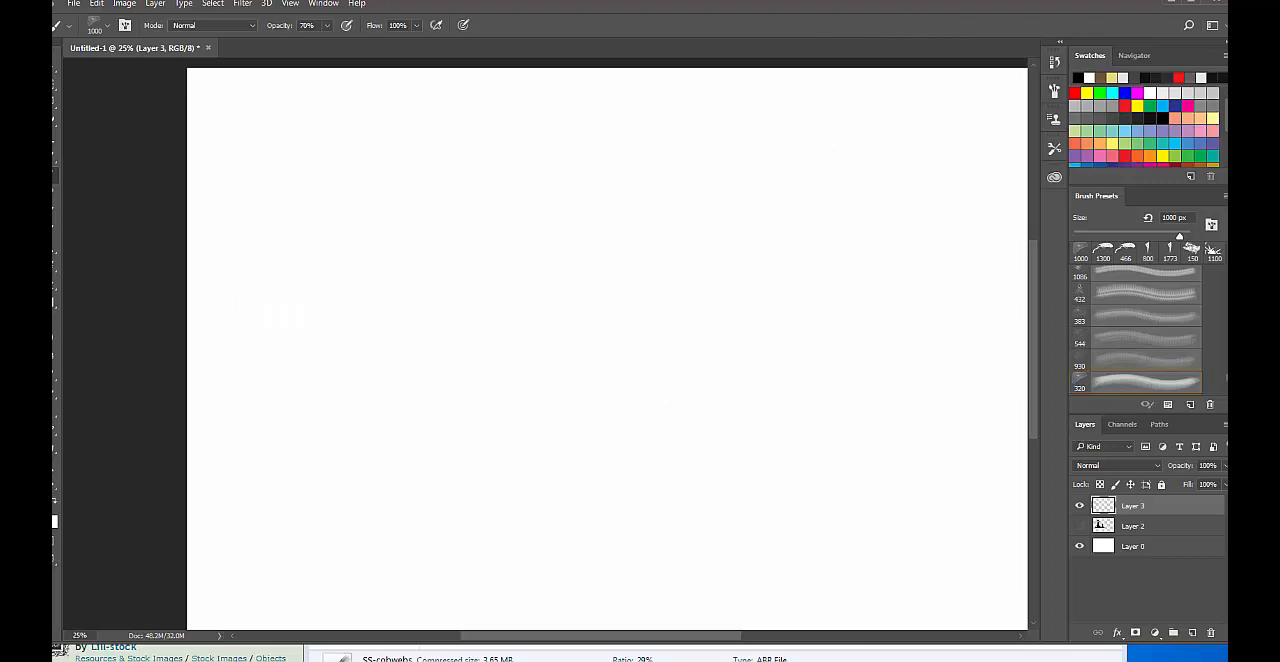
Move the Photoshop window out of the way and open tombstone_pack_1_by_lill_stock.zip from the Library's downloads list.
{"action": "left_click_drag", "start_coordinate": [962, 6], "coordinate": [970, 332]}
{"action": "left_click", "coordinate": [645, 219]}
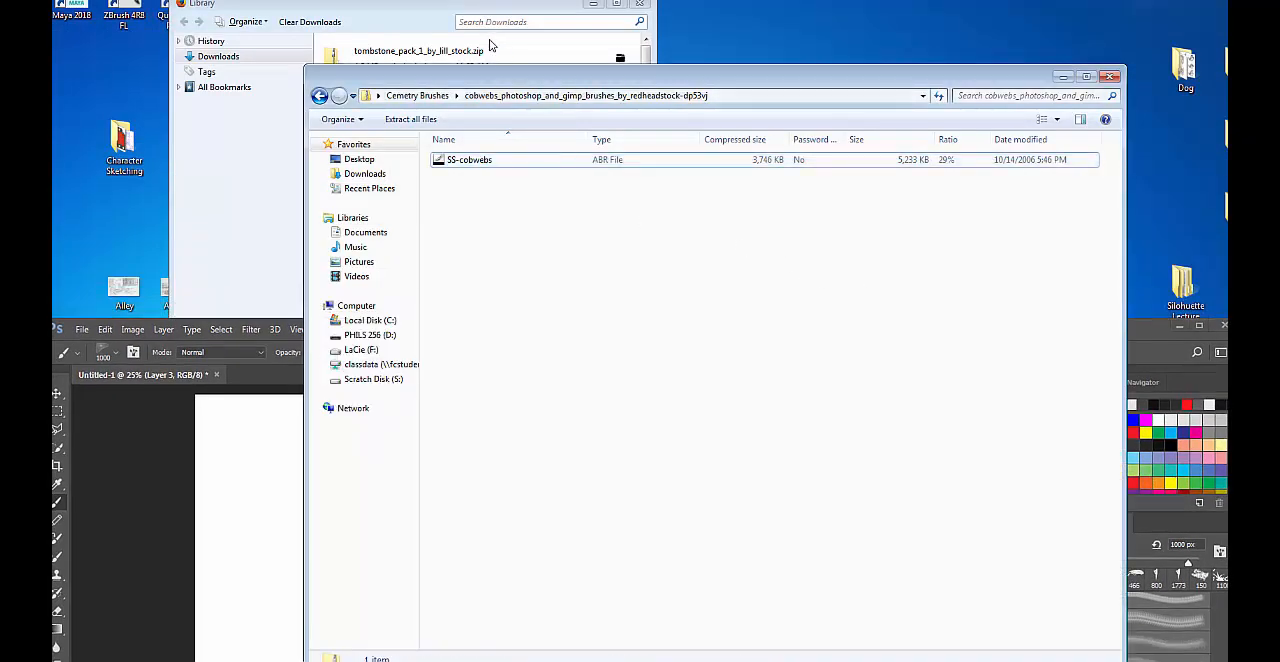
{"action": "left_click", "coordinate": [430, 17]}
{"action": "double_click", "coordinate": [409, 45]}
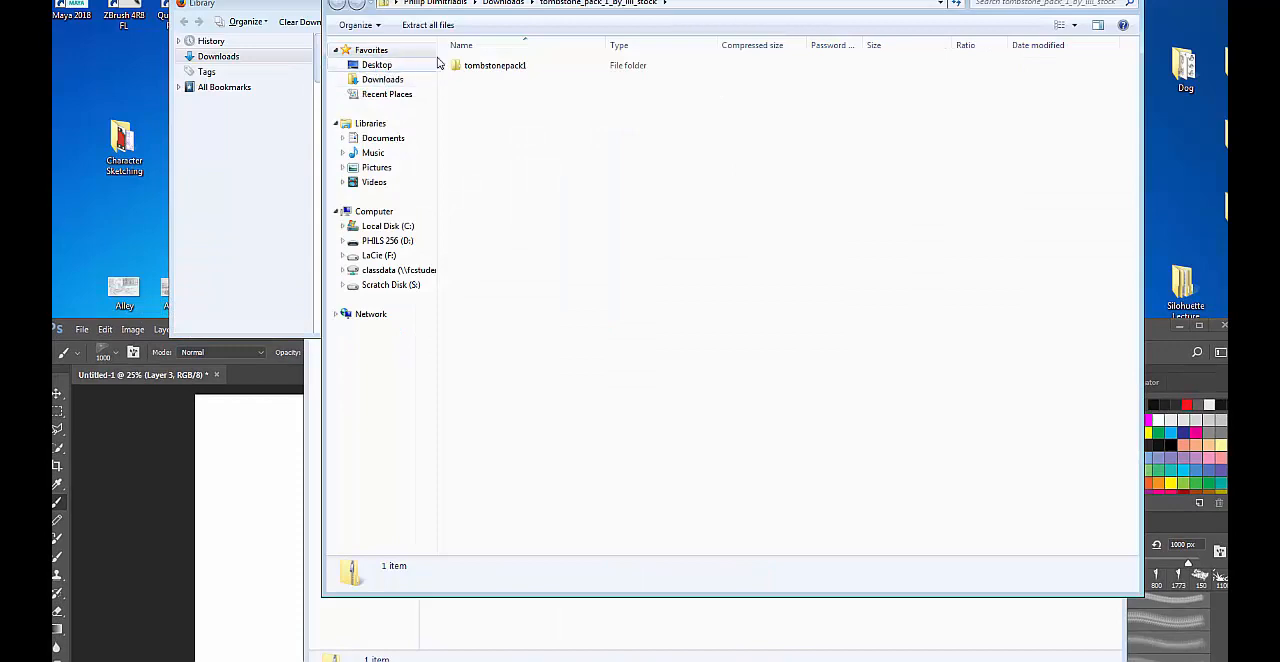
Move the tombstone zip window aside and try to copy its tombstonepack1 folder into the open cobwebs archive window.
{"action": "left_click_drag", "start_coordinate": [700, 2], "coordinate": [1005, 243]}
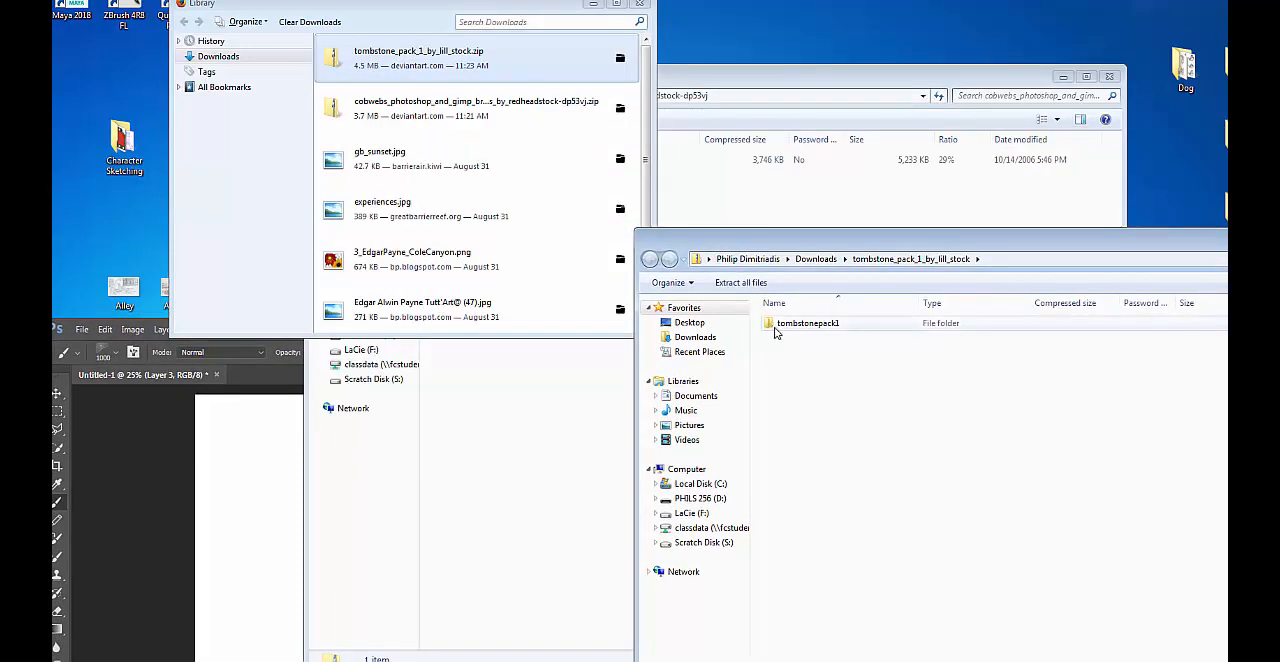
{"action": "left_click_drag", "start_coordinate": [777, 325], "coordinate": [718, 202]}
{"action": "left_click", "coordinate": [787, 82]}
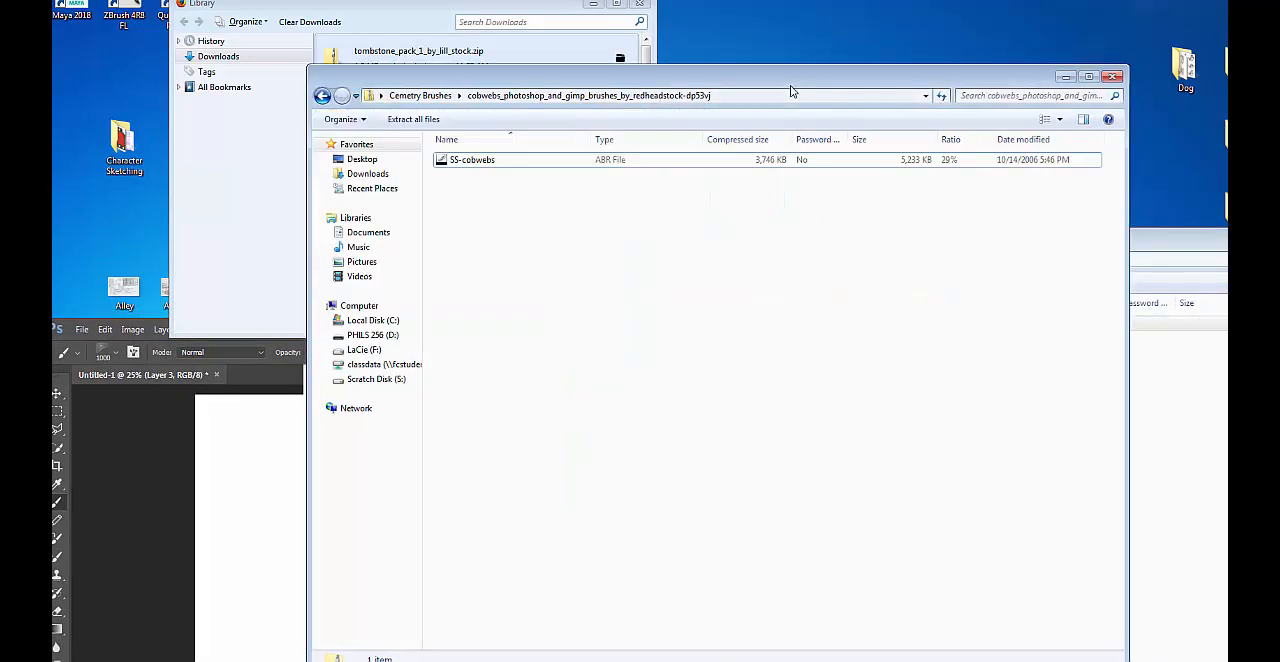
{"action": "left_click", "coordinate": [1172, 385]}
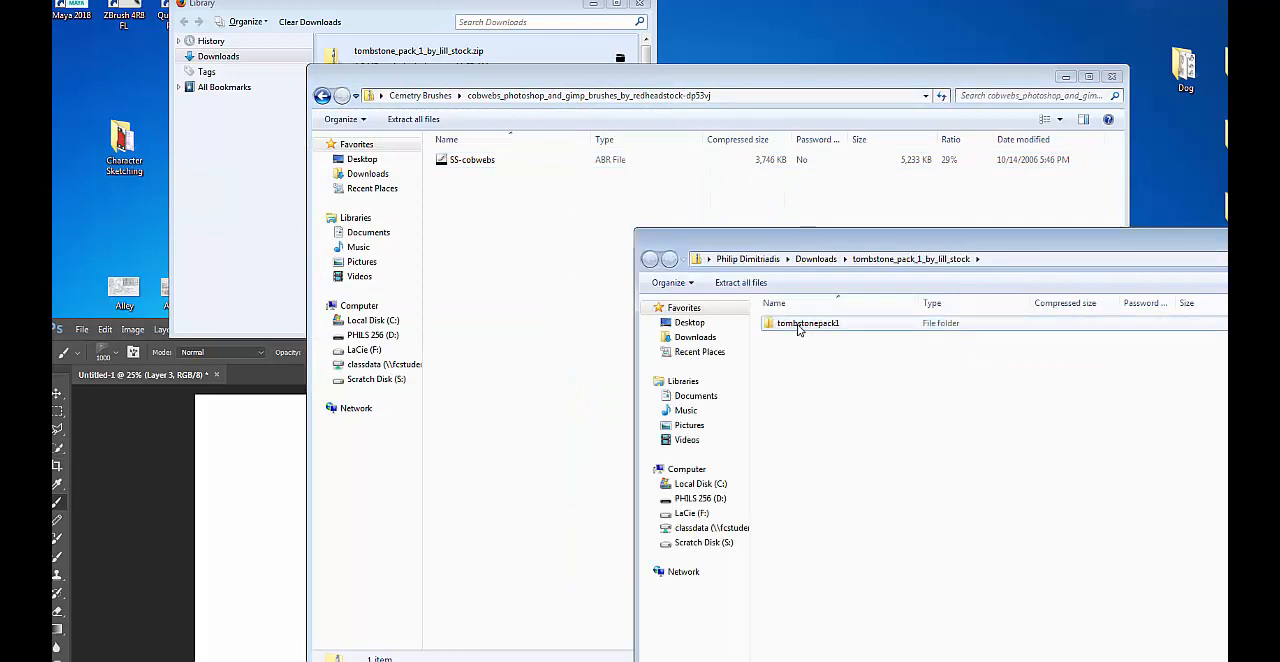
{"action": "left_click_drag", "start_coordinate": [800, 330], "coordinate": [526, 274]}
{"action": "left_click", "coordinate": [528, 276]}
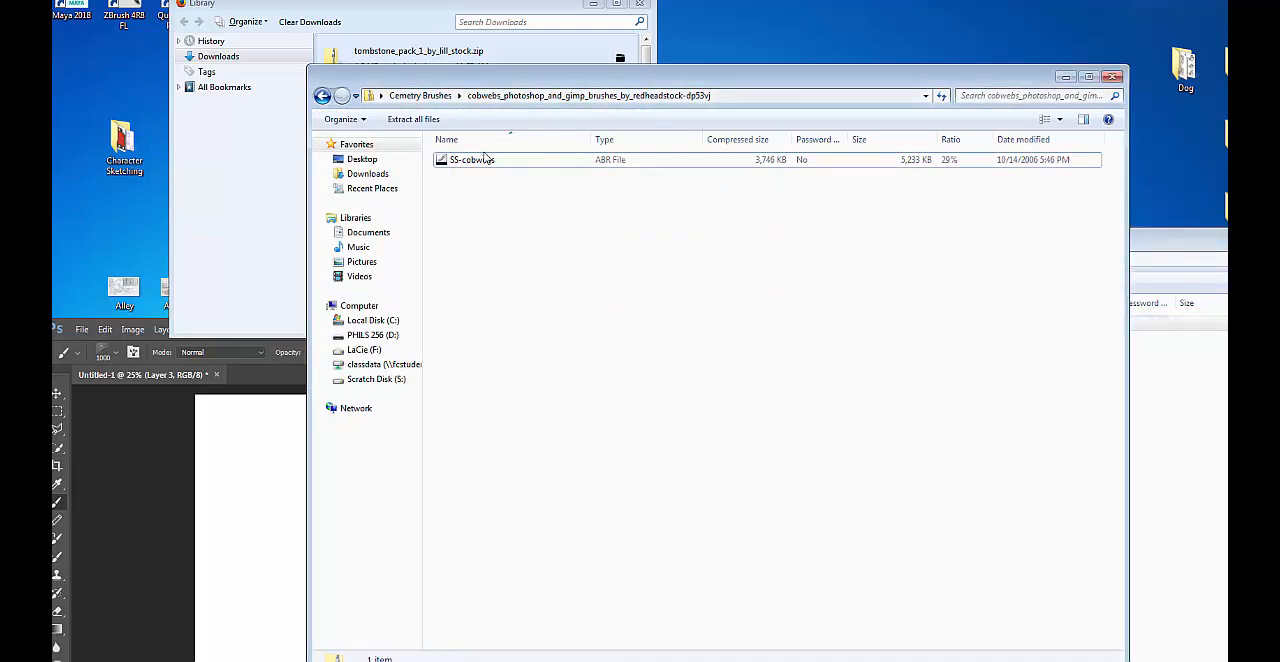
Go back to the Cemetry Brushes folder and arrange its window and the Library downloads window so both are accessible.
{"action": "left_click", "coordinate": [420, 9]}
{"action": "left_click", "coordinate": [759, 248]}
{"action": "left_click_drag", "start_coordinate": [322, 97], "coordinate": [563, 250]}
{"action": "left_click", "coordinate": [565, 247]}
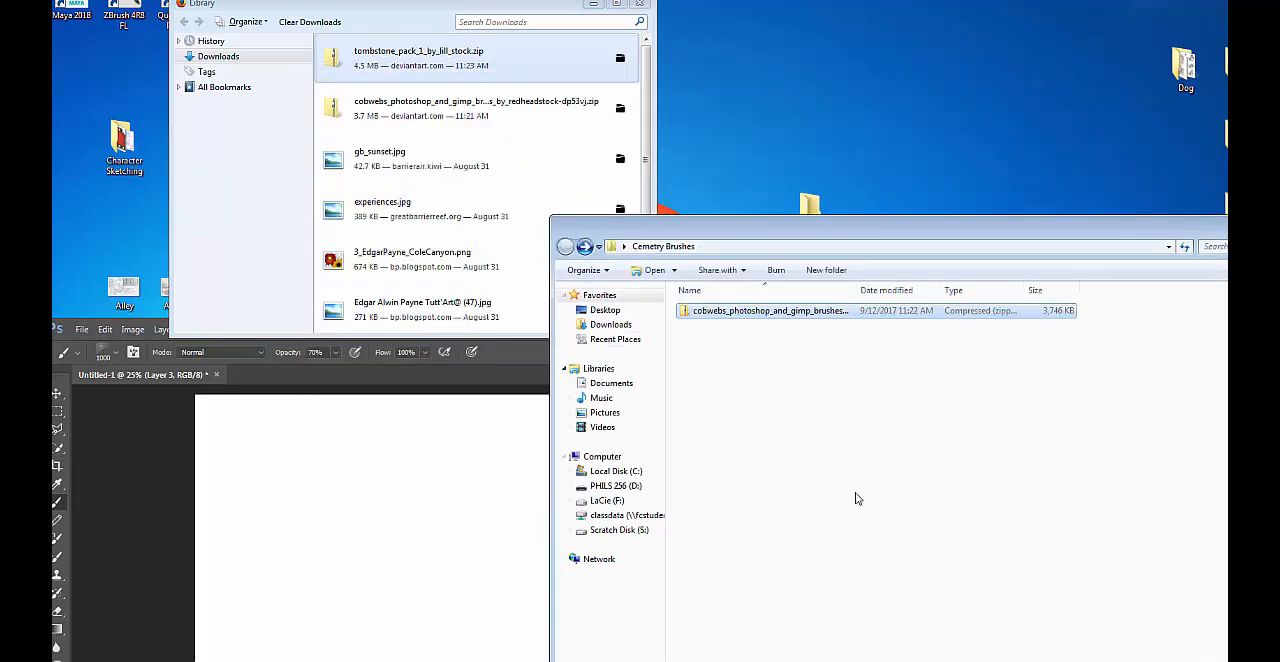
{"action": "left_click", "coordinate": [404, 104]}
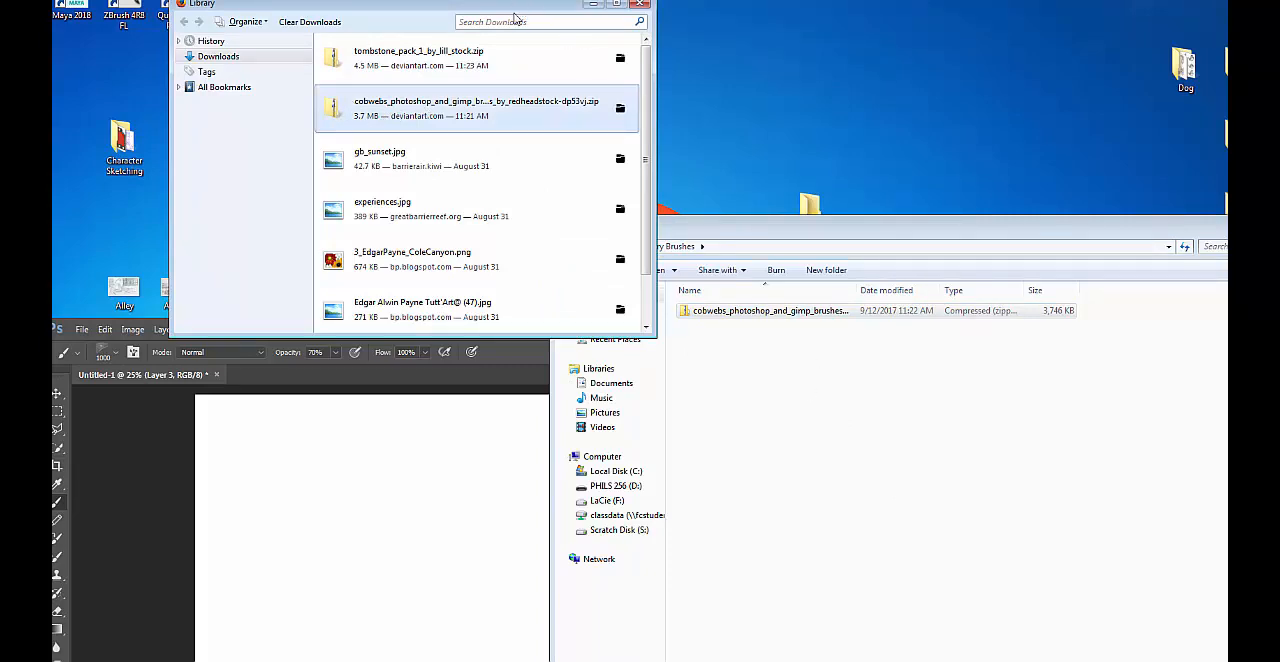
{"action": "left_click_drag", "start_coordinate": [518, 12], "coordinate": [369, 99]}
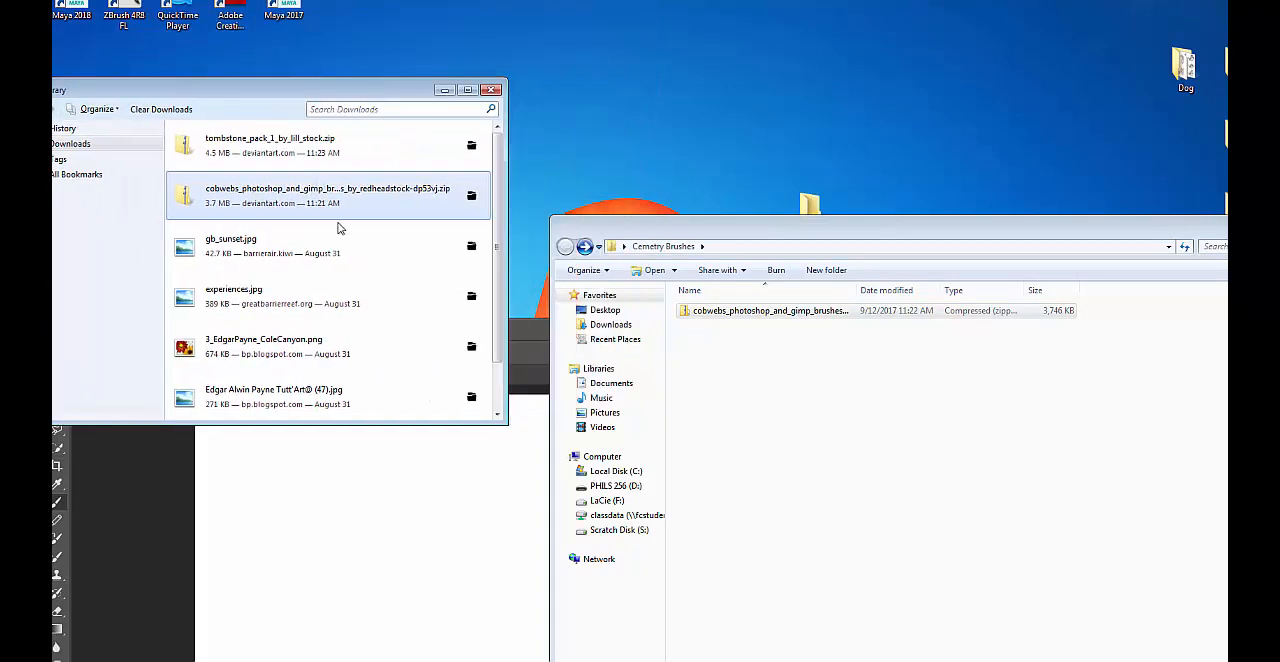
Reopen tombstone_pack_1_by_lill_stock.zip, copy its tombstonepack1 folder into the Cemetry Brushes folder and close the zip window.
{"action": "left_click", "coordinate": [245, 157]}
{"action": "double_click", "coordinate": [220, 146]}
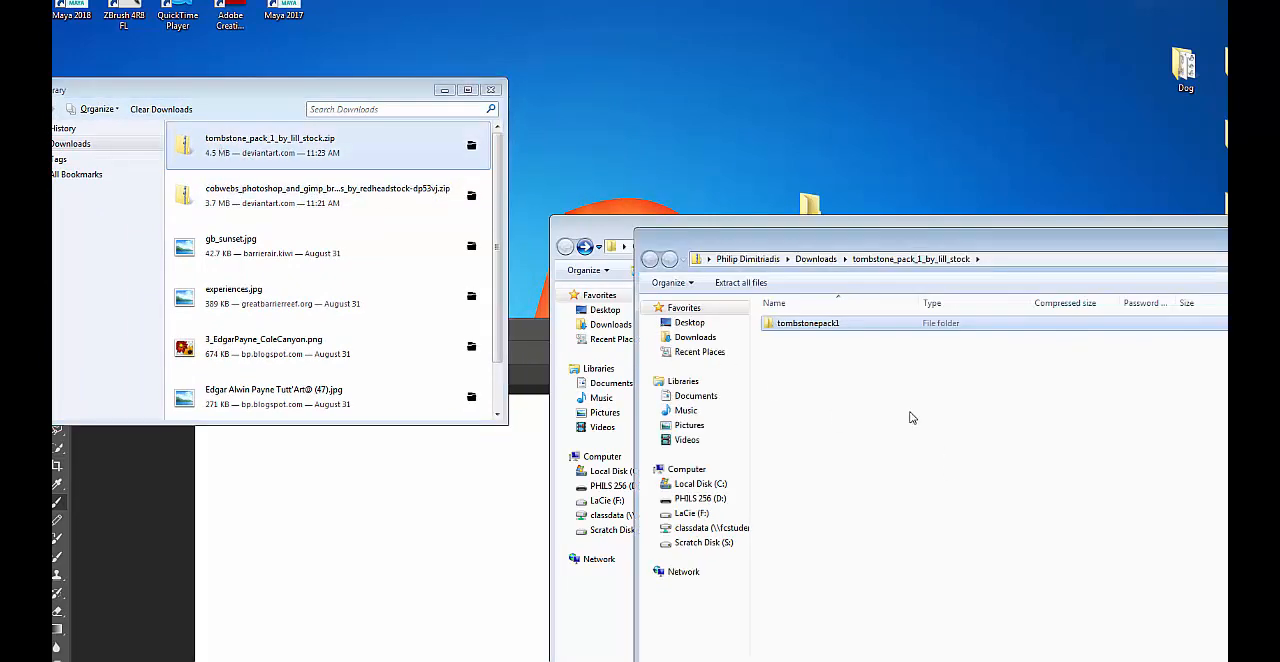
{"action": "left_click_drag", "start_coordinate": [760, 238], "coordinate": [431, 458]}
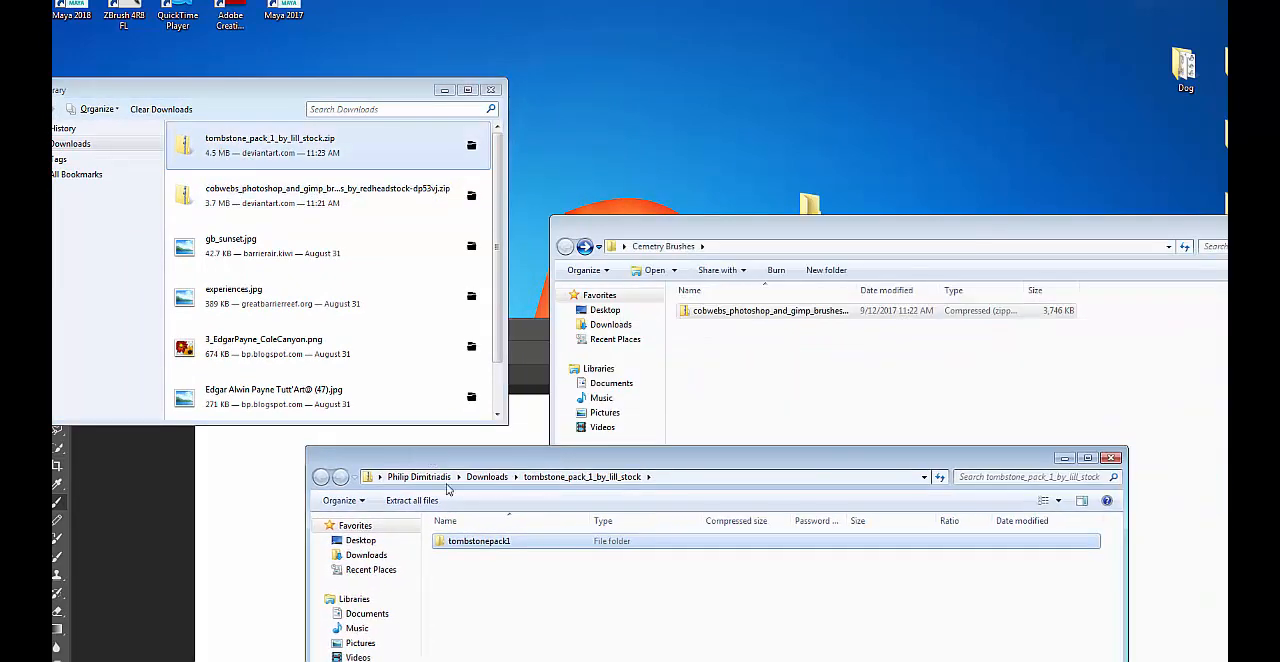
{"action": "mouse_move", "coordinate": [441, 545]}
{"action": "left_mouse_down"}
{"action": "mouse_move", "coordinate": [636, 395]}
{"action": "mouse_move", "coordinate": [731, 349]}
{"action": "mouse_move", "coordinate": [740, 360]}
{"action": "left_mouse_up"}
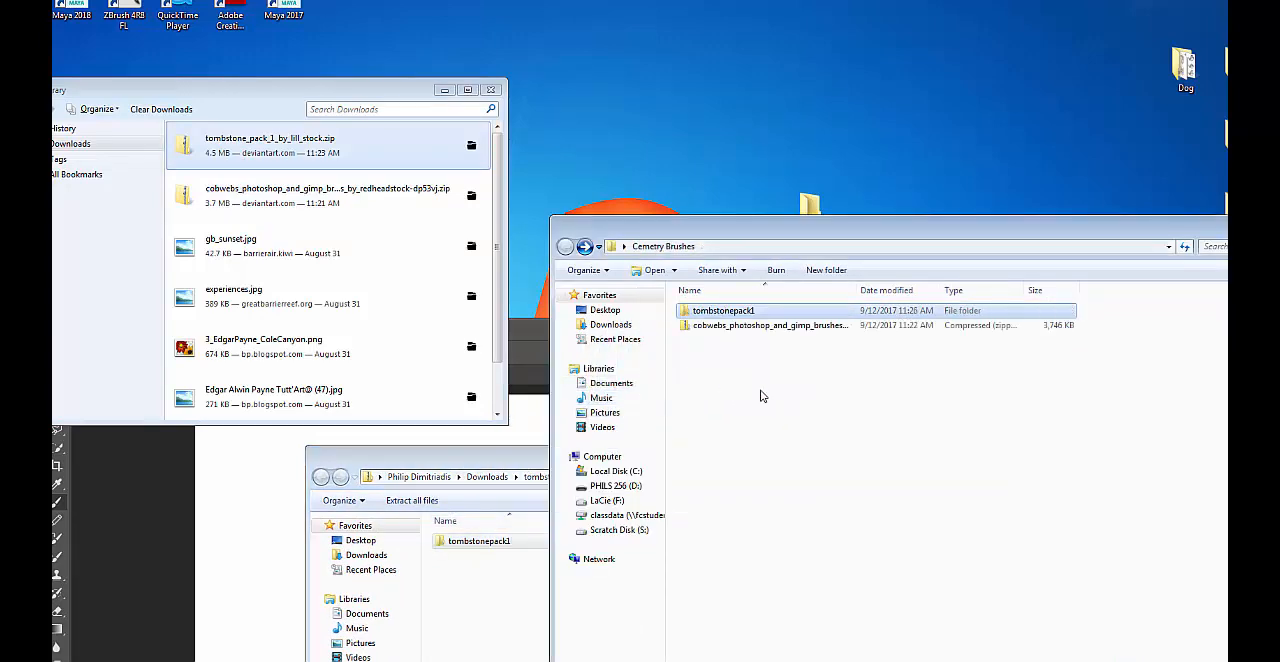
{"action": "left_click", "coordinate": [480, 600]}
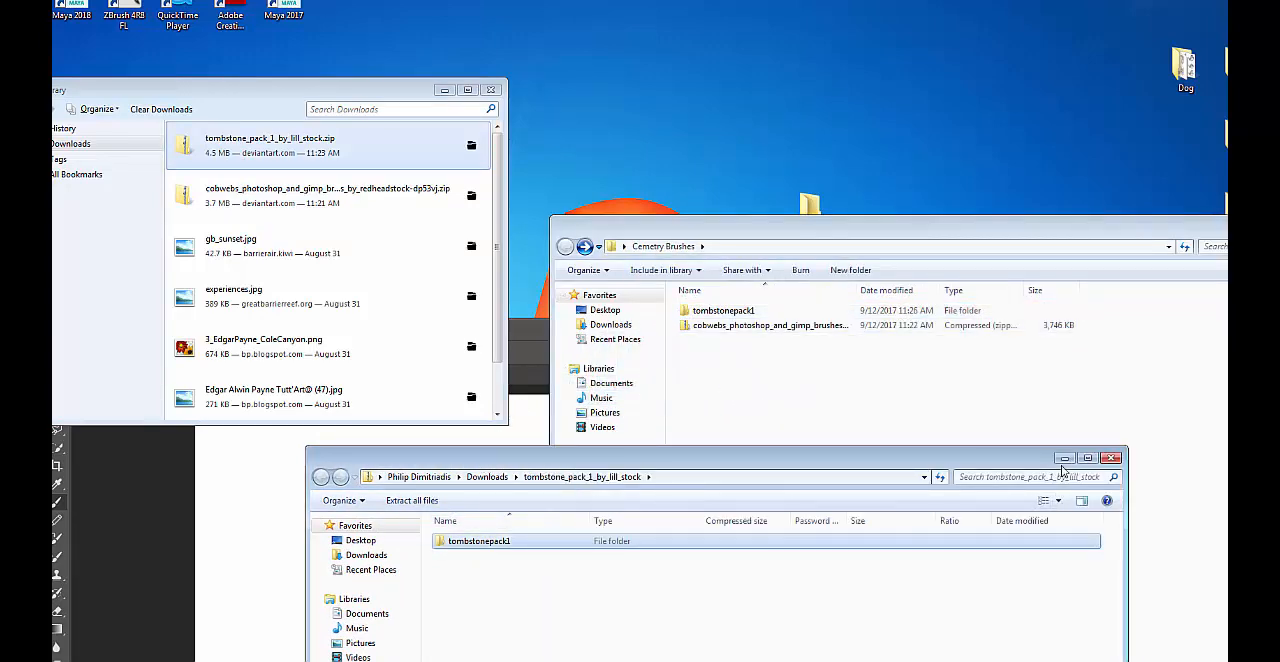
{"action": "left_click", "coordinate": [1108, 460]}
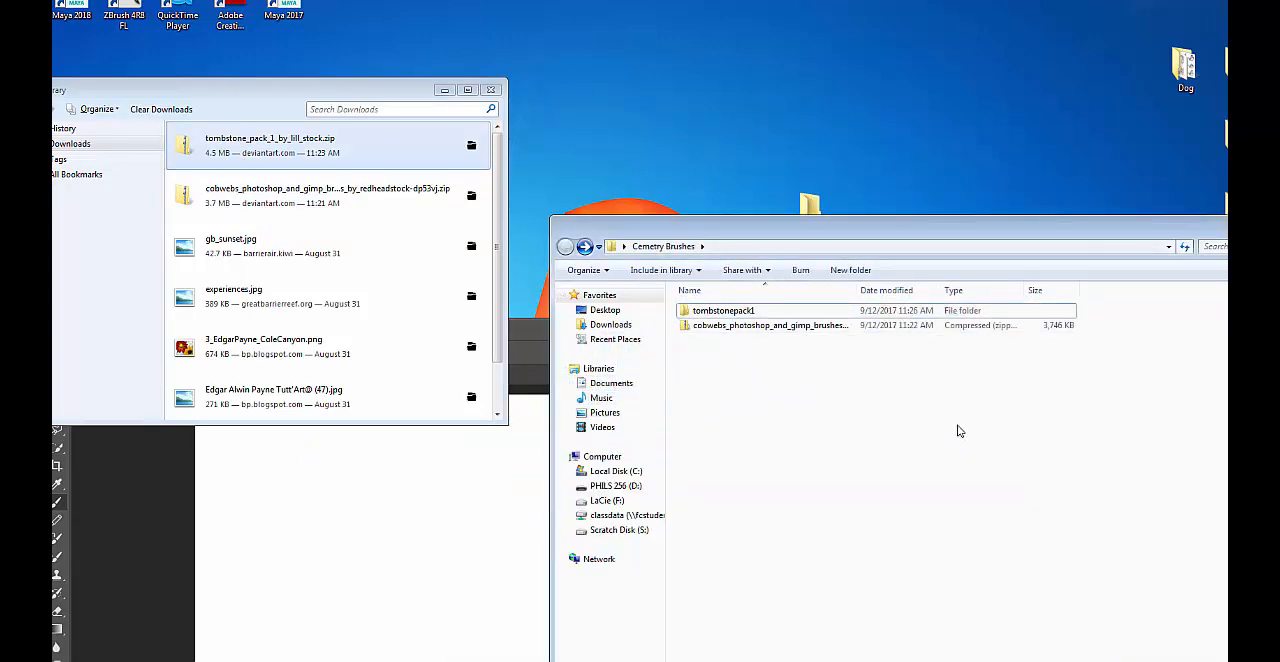
Open the copied tombstonepack1 folder and preview the Lill-Atombstone1 image at full size.
{"action": "double_click", "coordinate": [736, 312]}
{"action": "mouse_move", "coordinate": [917, 231]}
{"action": "left_mouse_down"}
{"action": "mouse_move", "coordinate": [574, 189]}
{"action": "mouse_move", "coordinate": [629, 195]}
{"action": "left_mouse_up"}
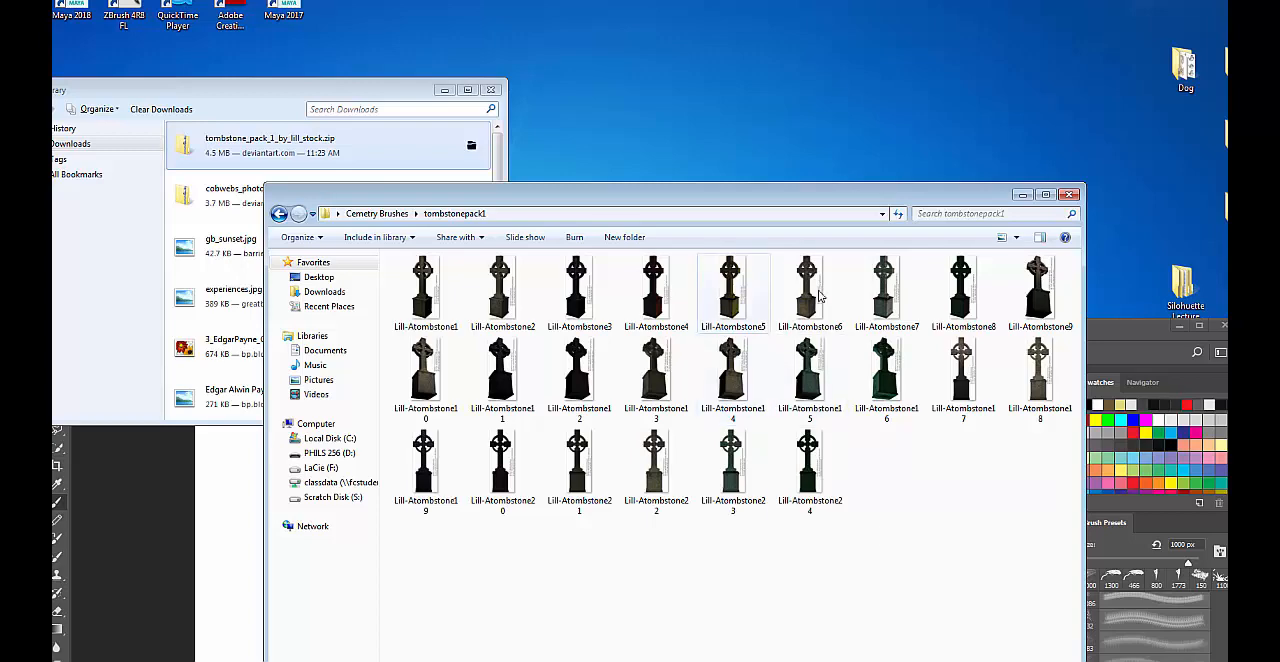
{"action": "double_click", "coordinate": [428, 295]}
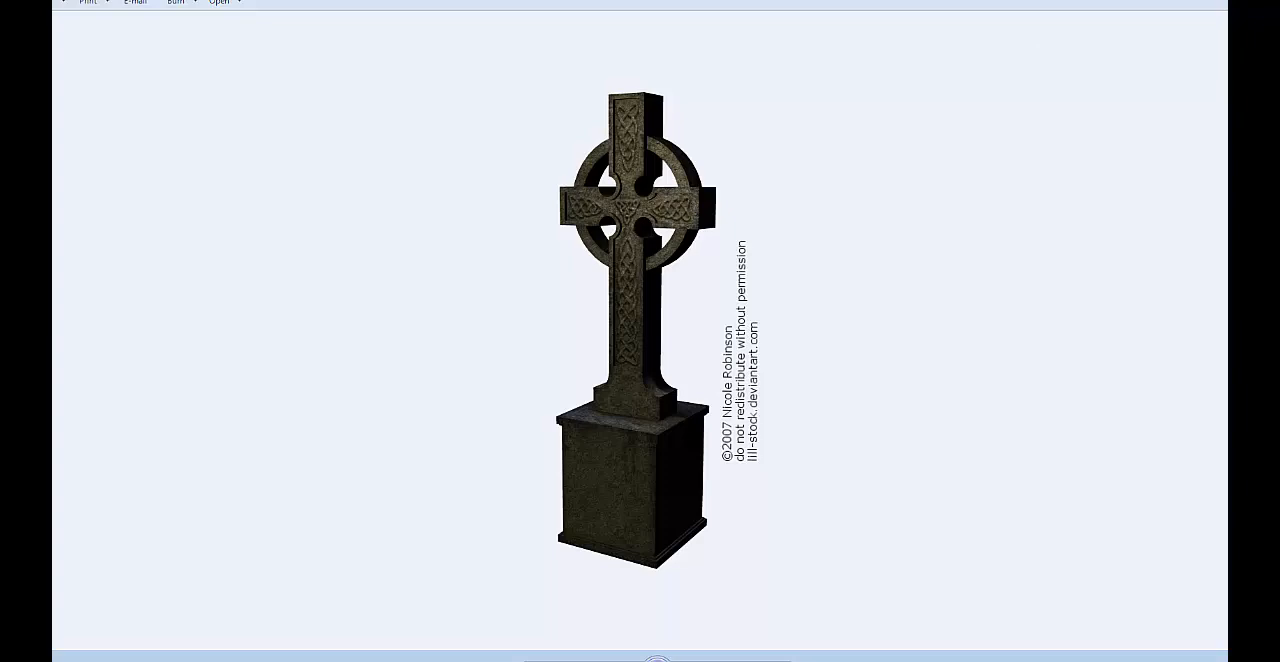
{"action": "left_click", "coordinate": [1226, 2]}
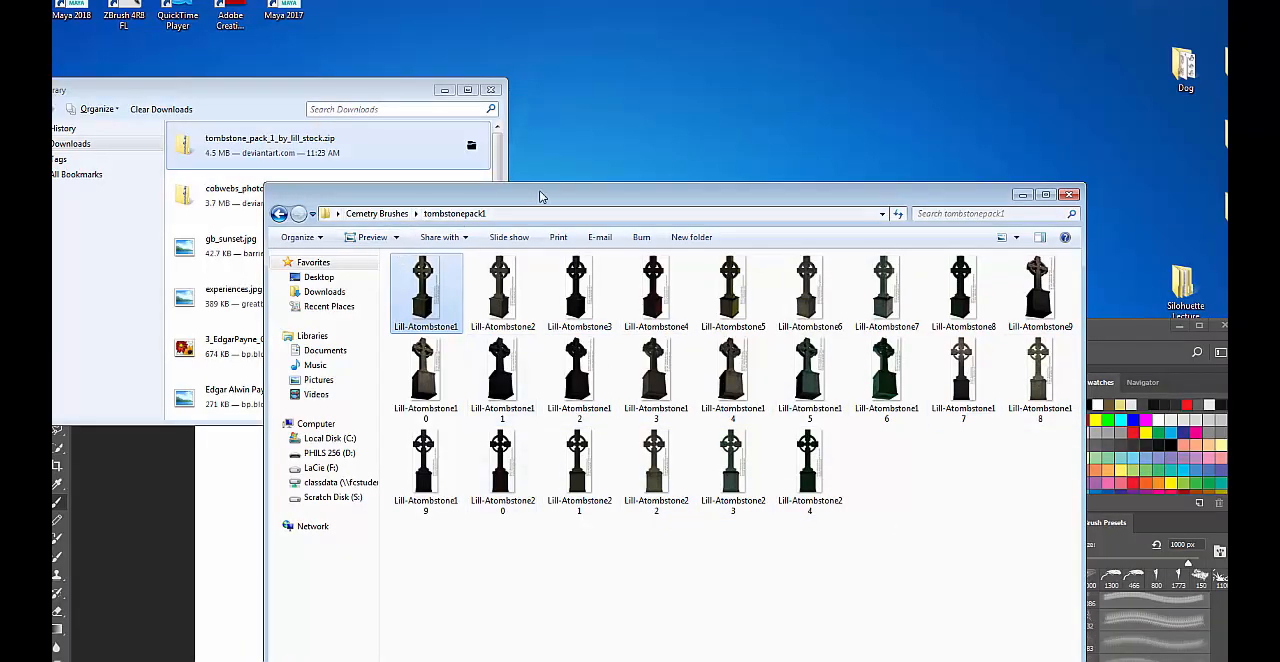
Open Lill-Atombstone1 from the tombstonepack1 folder in Photoshop and reposition the Photoshop window to show the whole image.
{"action": "left_click_drag", "start_coordinate": [547, 197], "coordinate": [756, 110]}
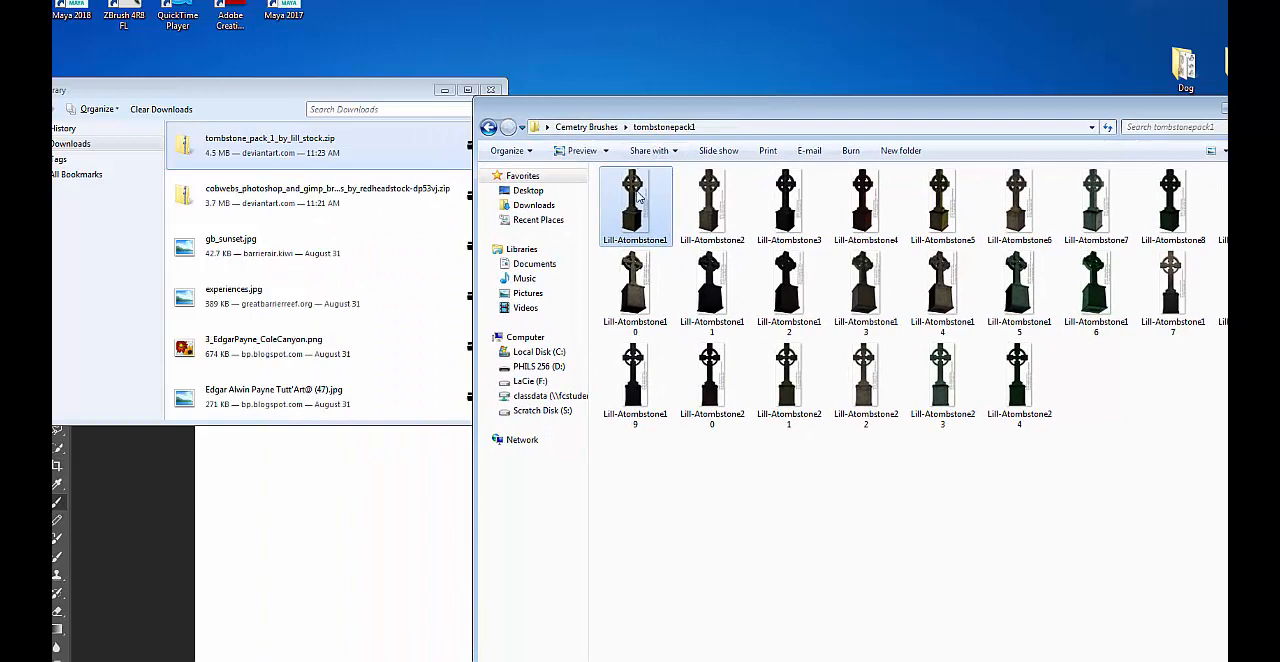
{"action": "left_click_drag", "start_coordinate": [637, 192], "coordinate": [184, 661]}
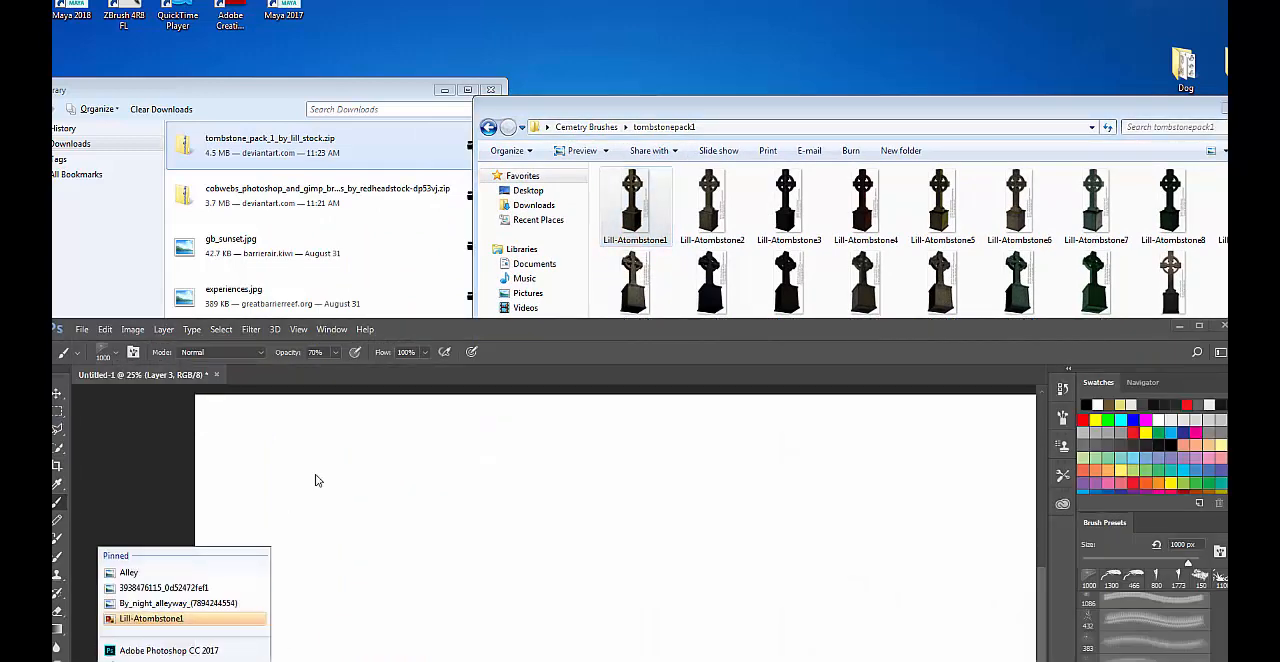
{"action": "left_click", "coordinate": [163, 655]}
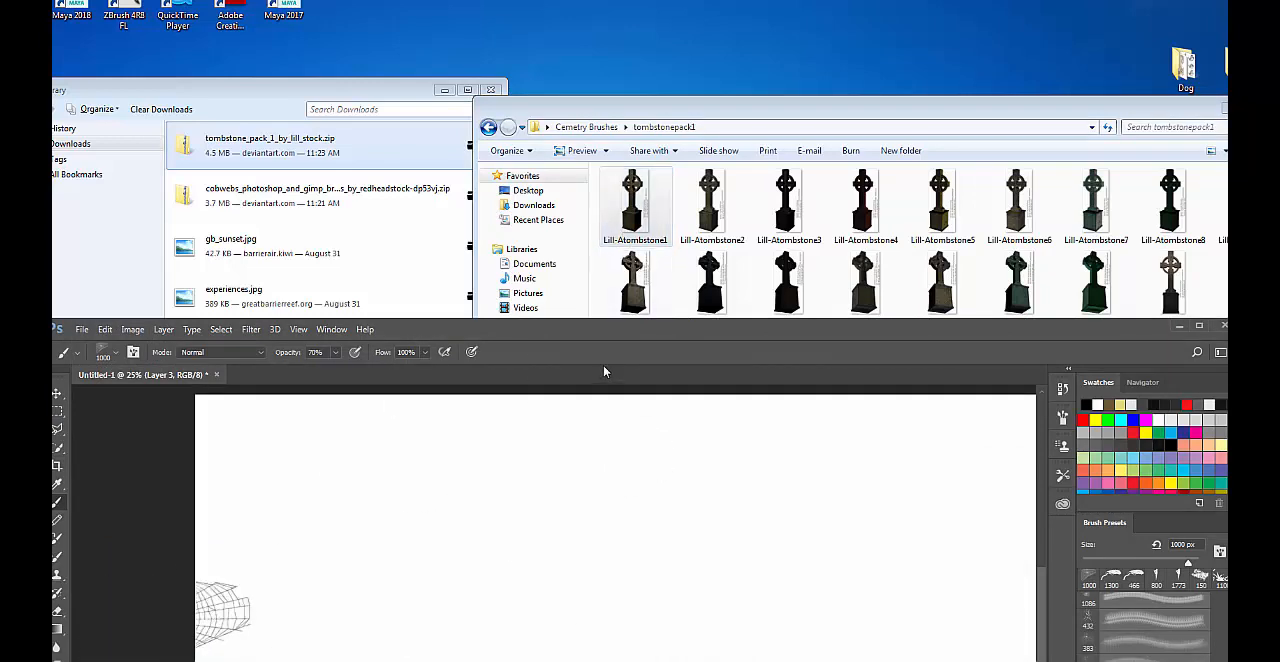
{"action": "left_click_drag", "start_coordinate": [603, 367], "coordinate": [814, 326]}
{"action": "left_click_drag", "start_coordinate": [636, 208], "coordinate": [16, 130]}
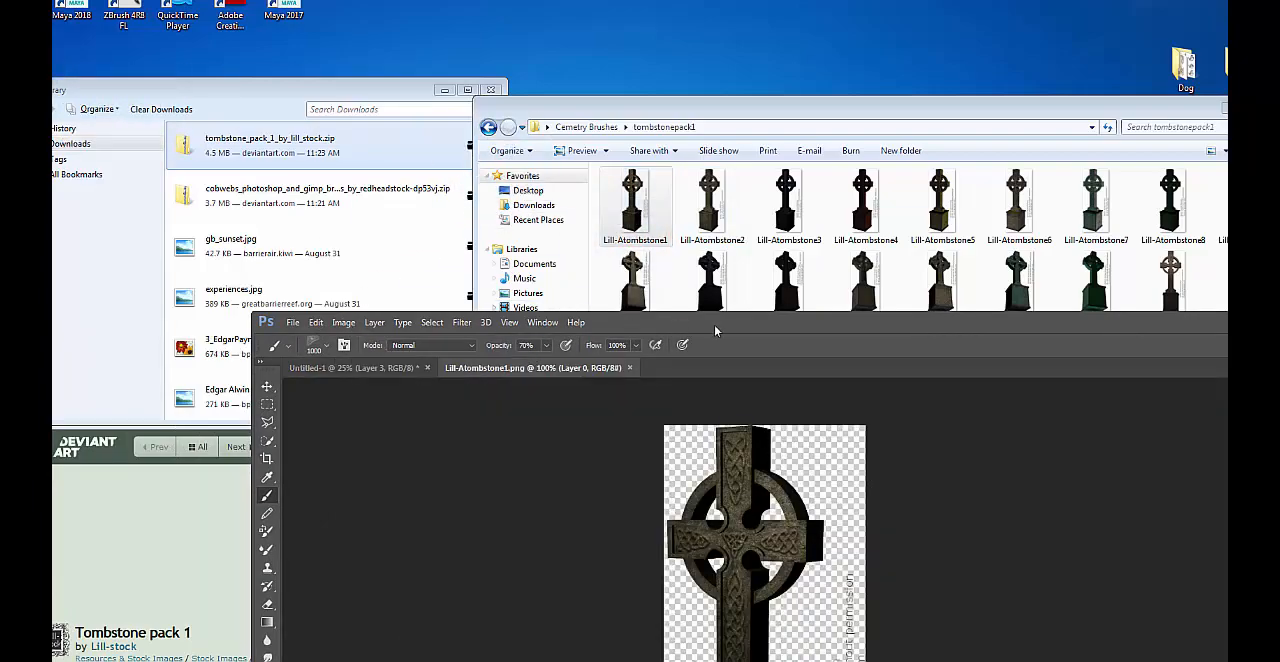
{"action": "mouse_move", "coordinate": [766, 323]}
{"action": "left_mouse_down"}
{"action": "mouse_move", "coordinate": [470, 4]}
{"action": "mouse_move", "coordinate": [502, 0]}
{"action": "left_mouse_up"}
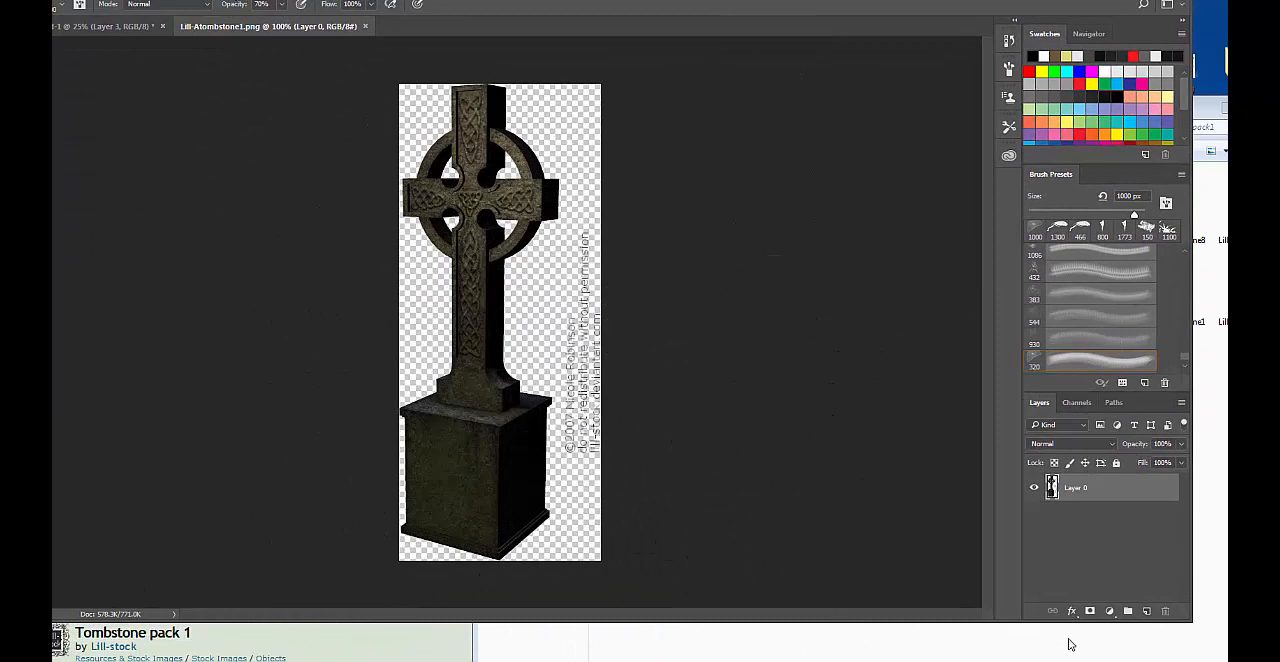
Erase the copyright text beside the tombstone with the 150 px eraser and fit a selection to the tombstone's outline.
{"action": "key", "text": "e"}
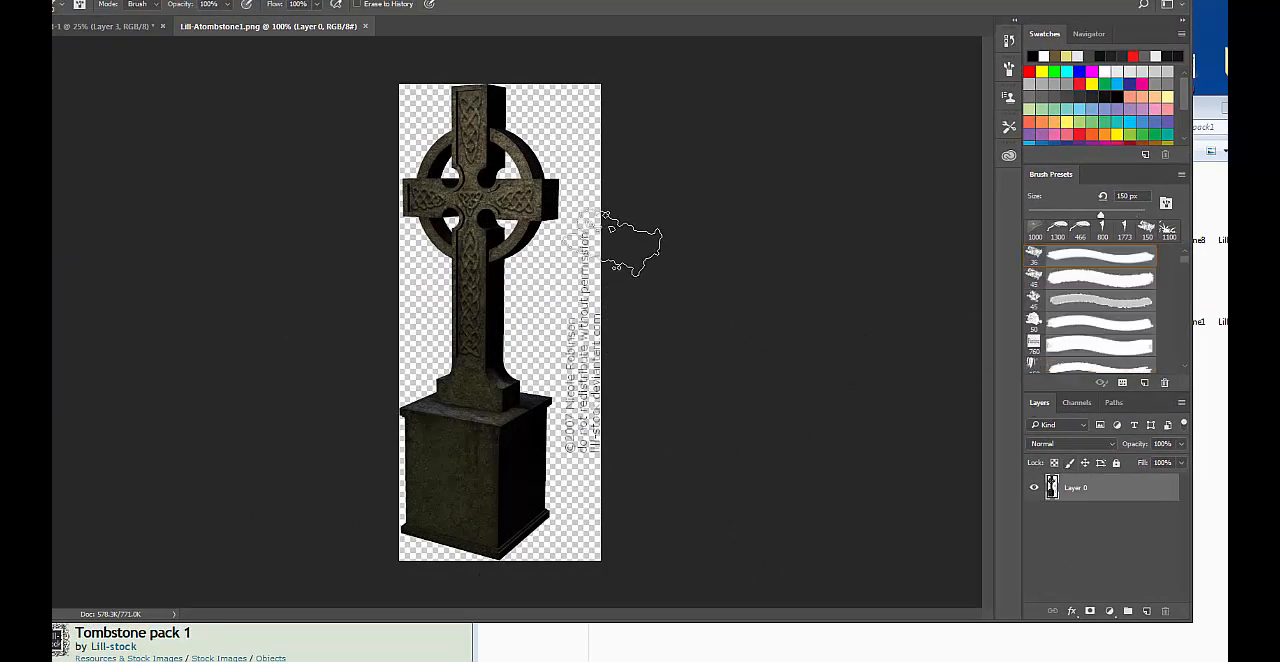
{"action": "left_click_drag", "start_coordinate": [598, 297], "coordinate": [615, 442]}
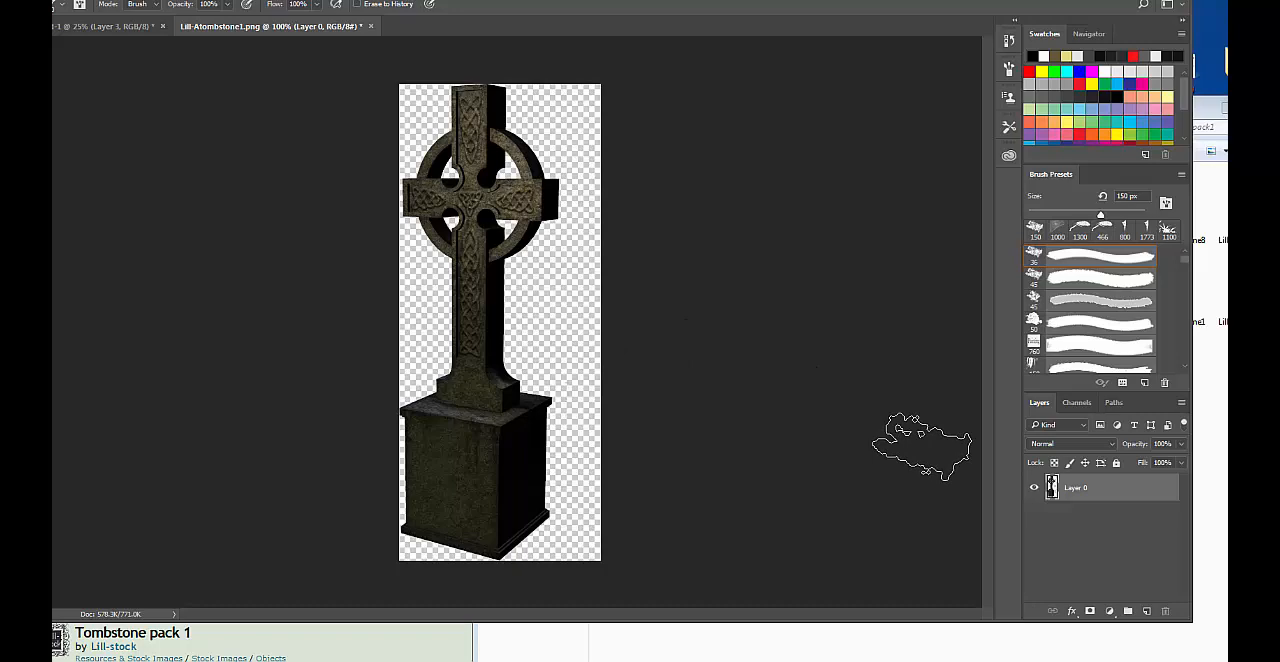
{"action": "key", "text": "ctrl+a"}
{"action": "key", "text": "v"}
{"action": "key", "text": "Up"}
{"action": "key", "text": "Down"}
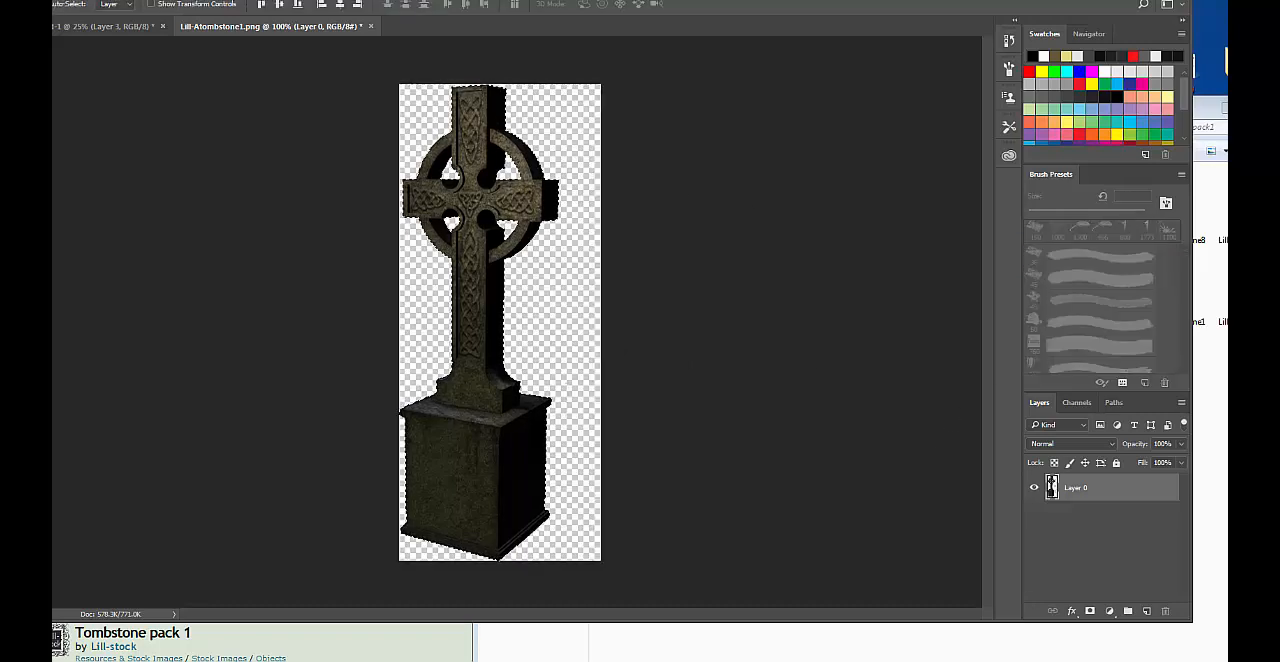
Define a new brush preset from the selected tombstone.
{"action": "left_click", "coordinate": [56, 1]}
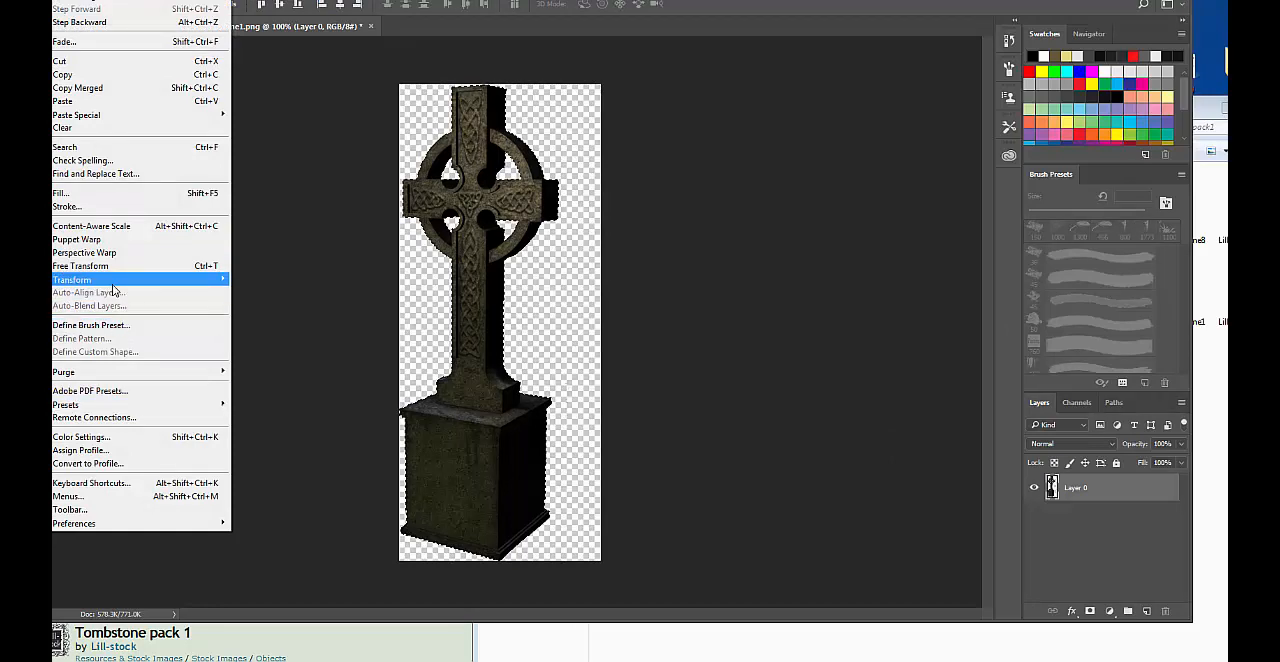
{"action": "mouse_move", "coordinate": [113, 284]}
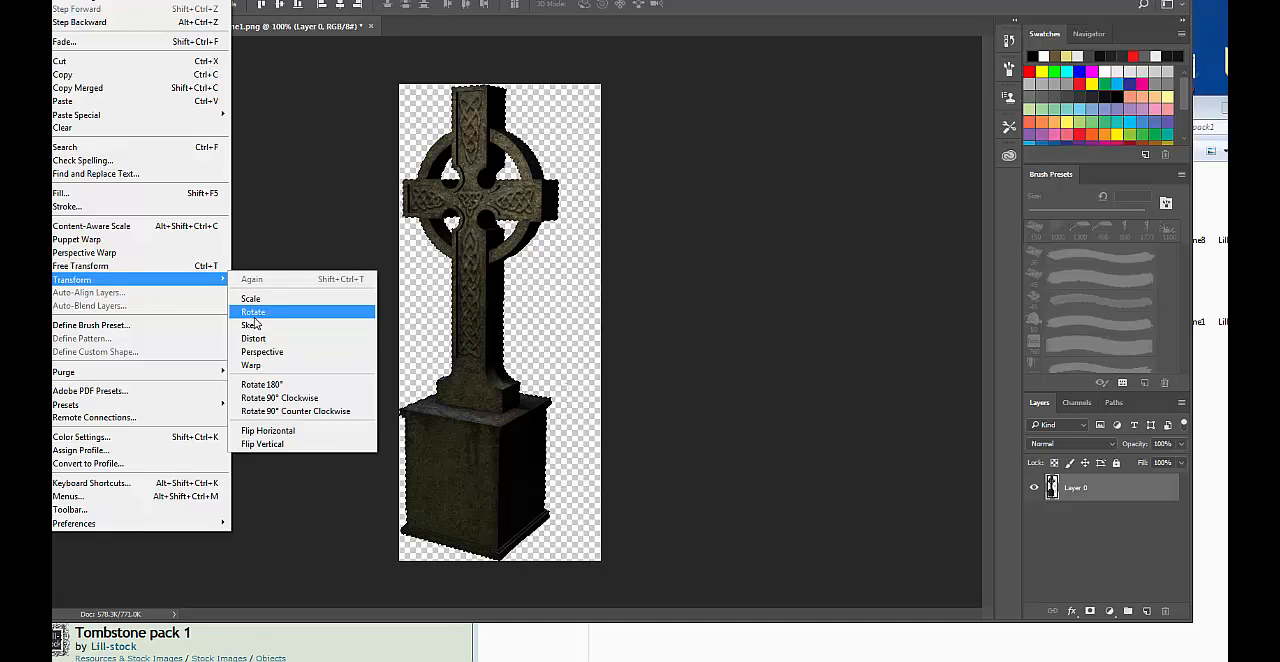
{"action": "left_click", "coordinate": [160, 327]}
{"action": "left_click", "coordinate": [812, 217]}
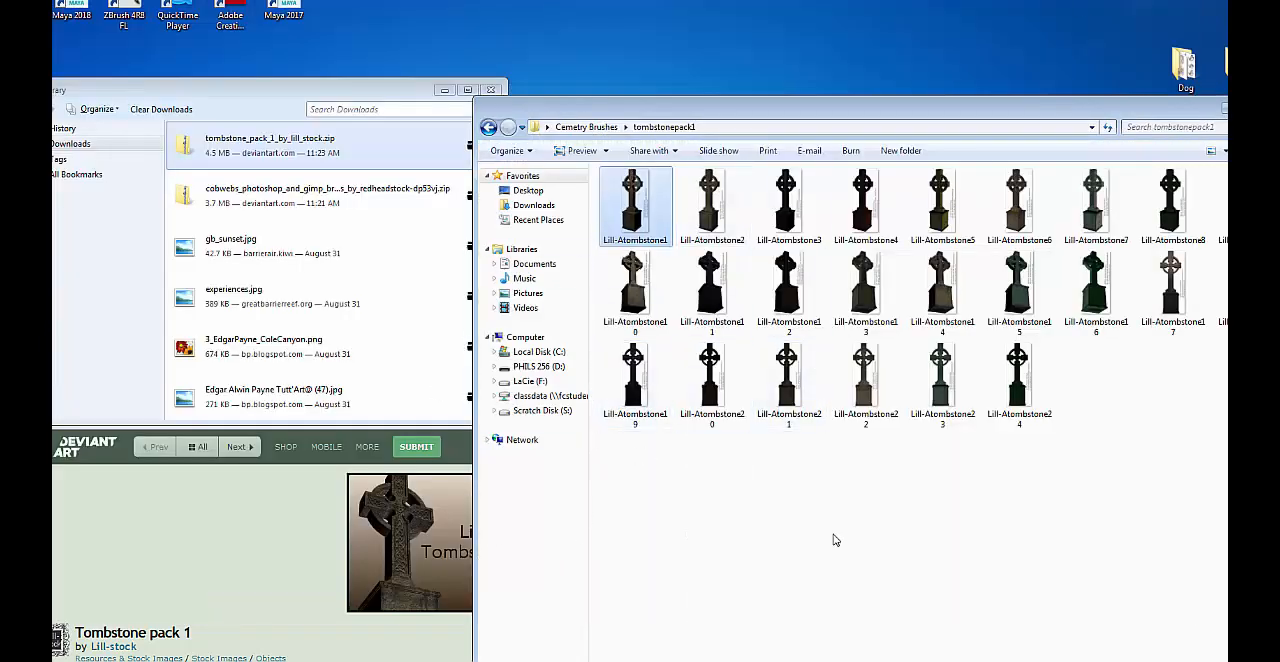
Return to the Cemetry Brushes folder, bring up the Tombstone pack 1 web page and open the Tomb pack from its related thumbnails.
{"action": "left_click", "coordinate": [487, 130]}
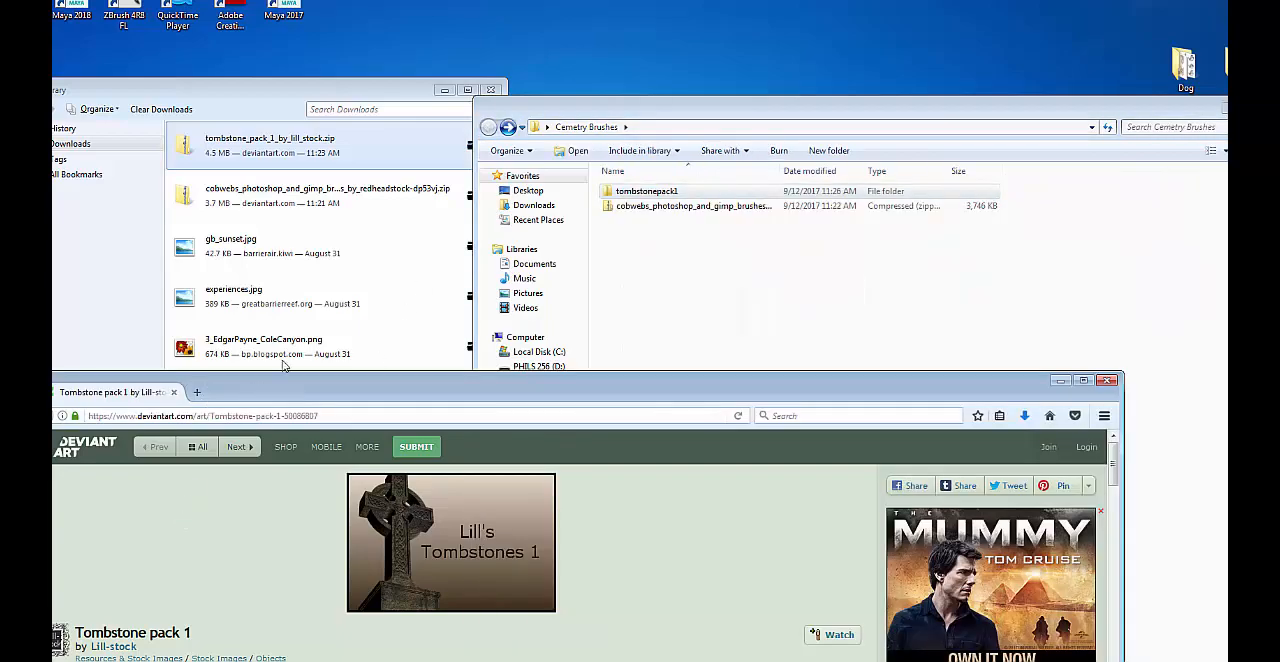
{"action": "left_click_drag", "start_coordinate": [200, 384], "coordinate": [248, 41]}
{"action": "scroll", "coordinate": [412, 371], "scroll_direction": "down", "scroll_amount": 5}
{"action": "scroll", "coordinate": [412, 371], "scroll_direction": "down", "scroll_amount": 10}
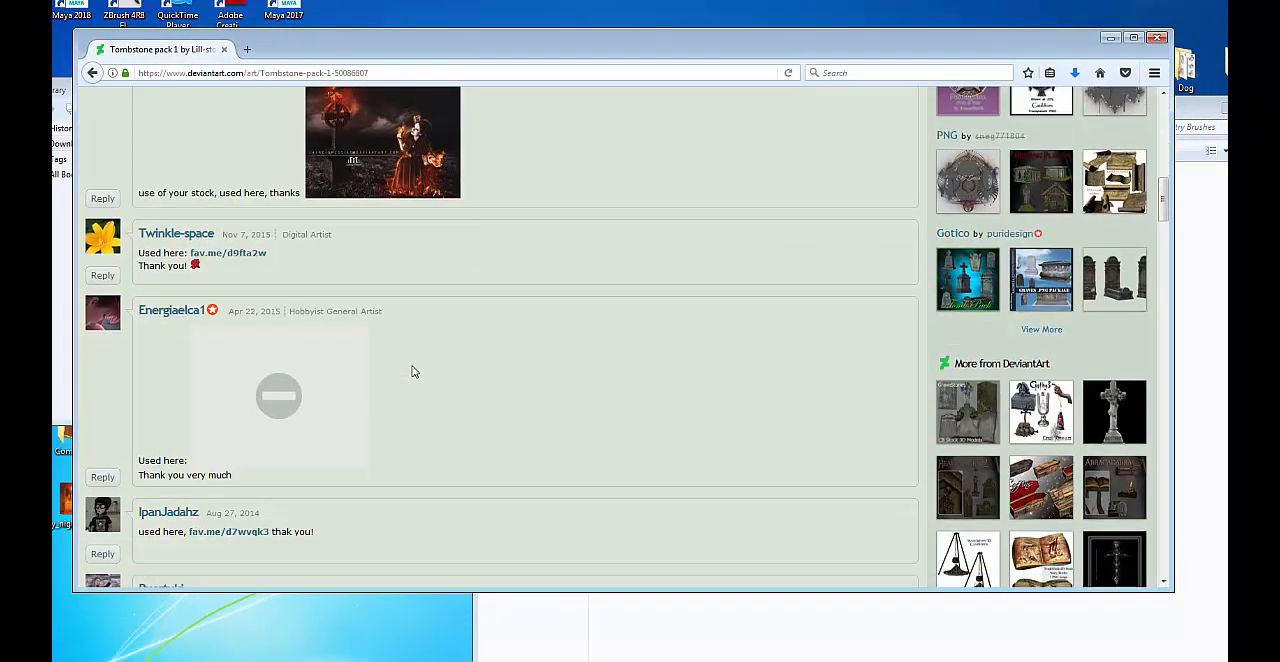
{"action": "scroll", "coordinate": [420, 321], "scroll_direction": "down", "scroll_amount": 5}
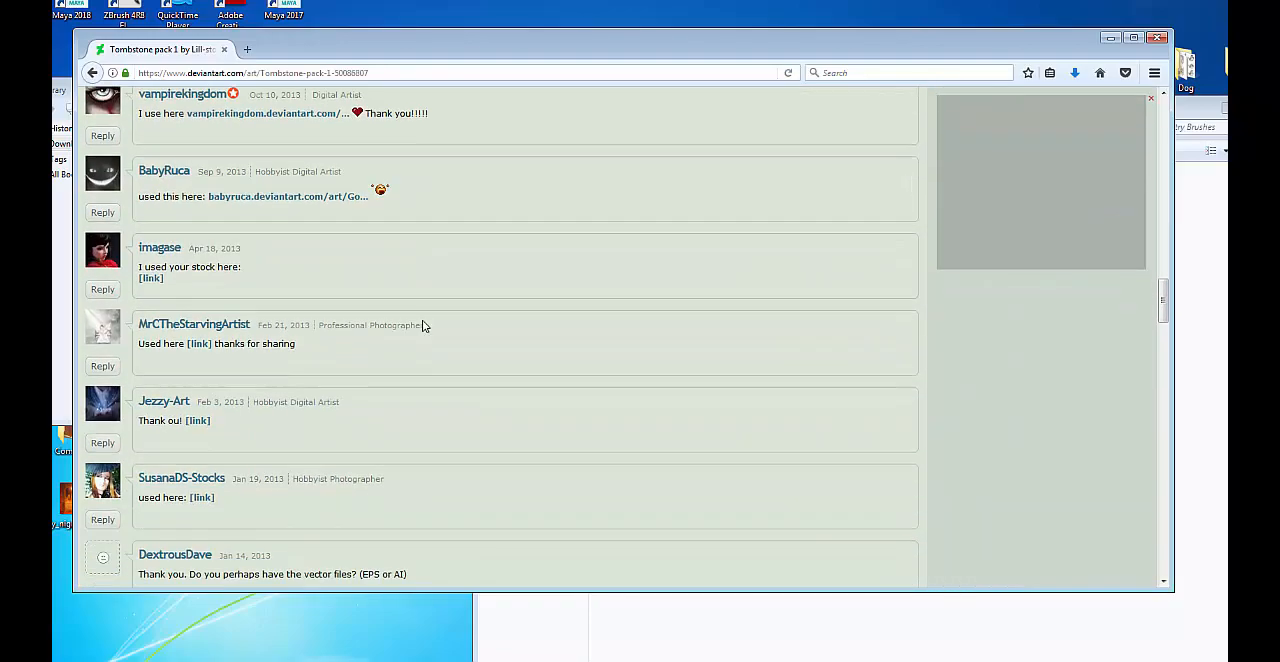
{"action": "scroll", "coordinate": [425, 320], "scroll_direction": "up", "scroll_amount": 15}
{"action": "scroll", "coordinate": [878, 501], "scroll_direction": "down", "scroll_amount": 4}
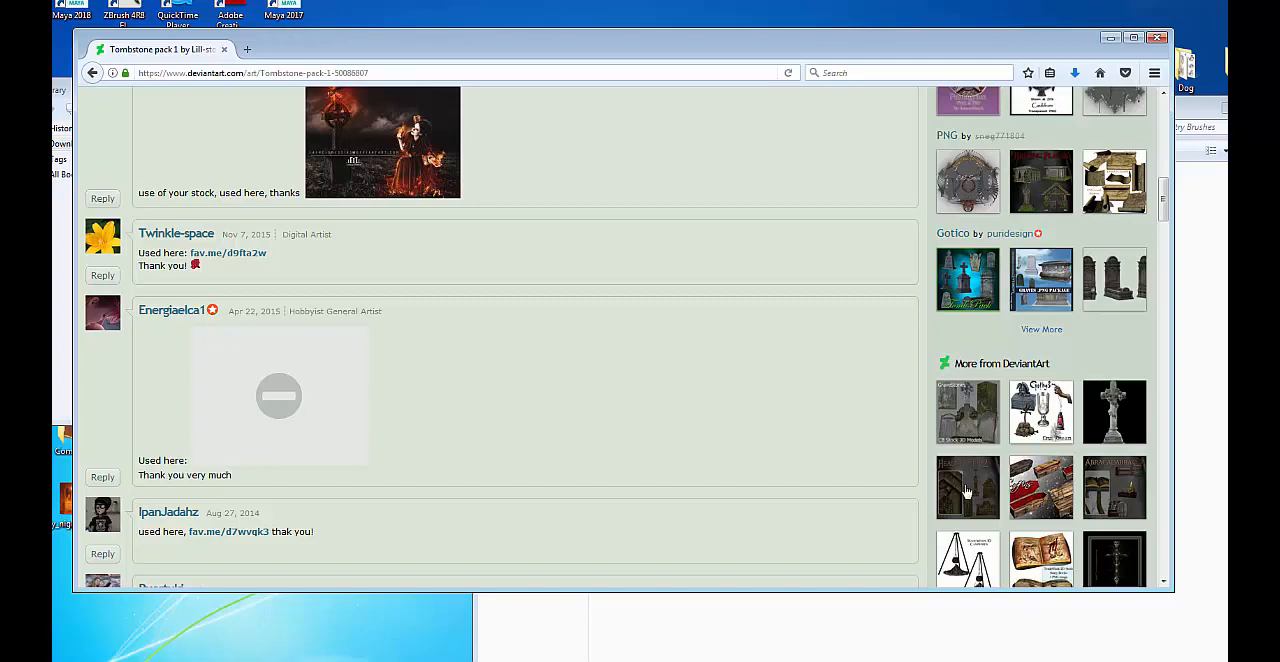
{"action": "scroll", "coordinate": [984, 455], "scroll_direction": "down", "scroll_amount": 3}
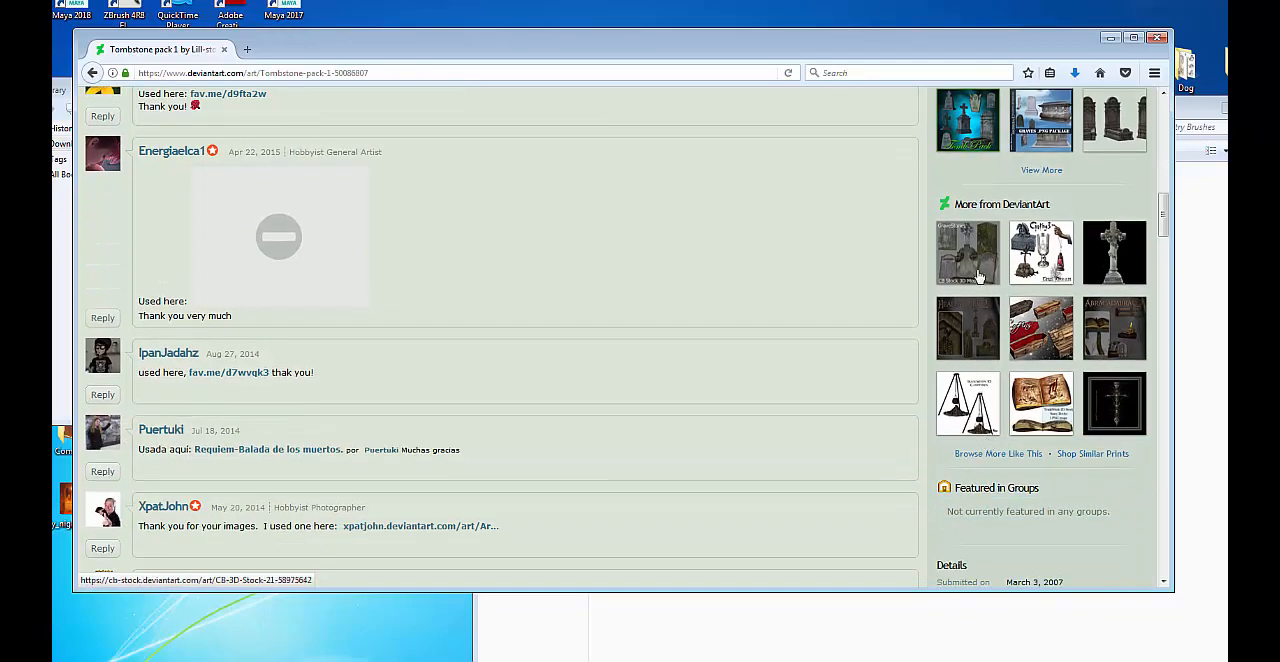
{"action": "scroll", "coordinate": [980, 400], "scroll_direction": "up", "scroll_amount": 6}
{"action": "left_click", "coordinate": [963, 441]}
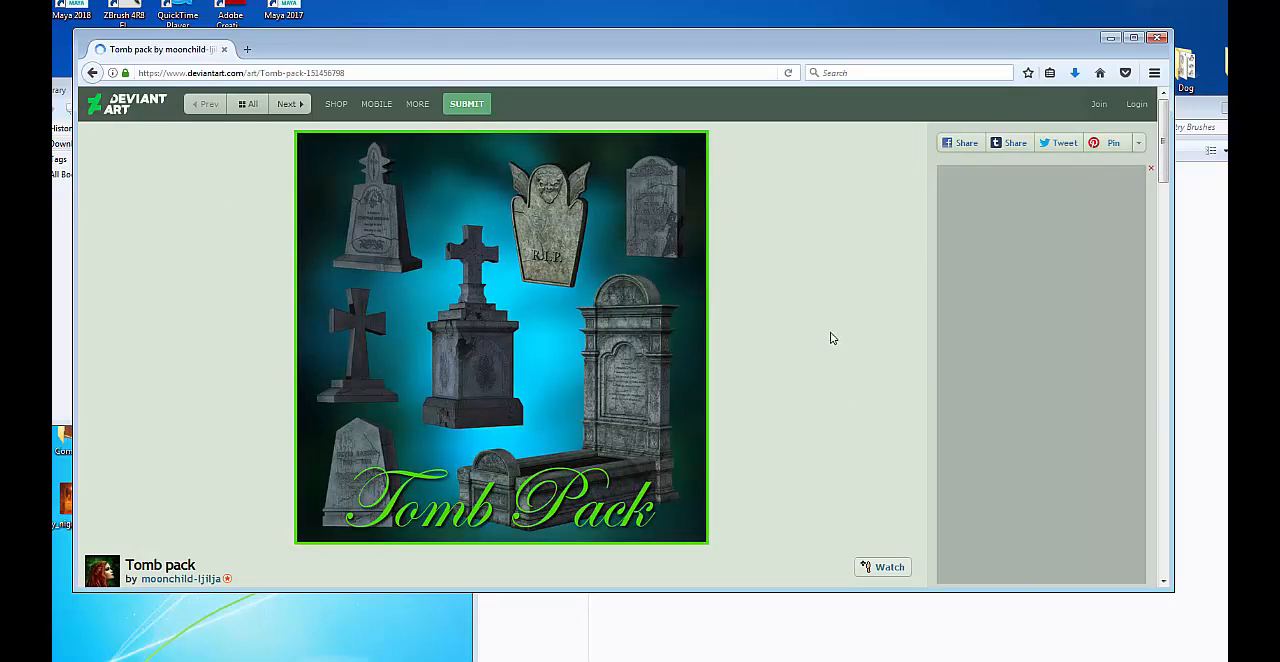
Look through the Tomb pack page's description, comments and preview image.
{"action": "scroll", "coordinate": [677, 304], "scroll_direction": "down", "scroll_amount": 3}
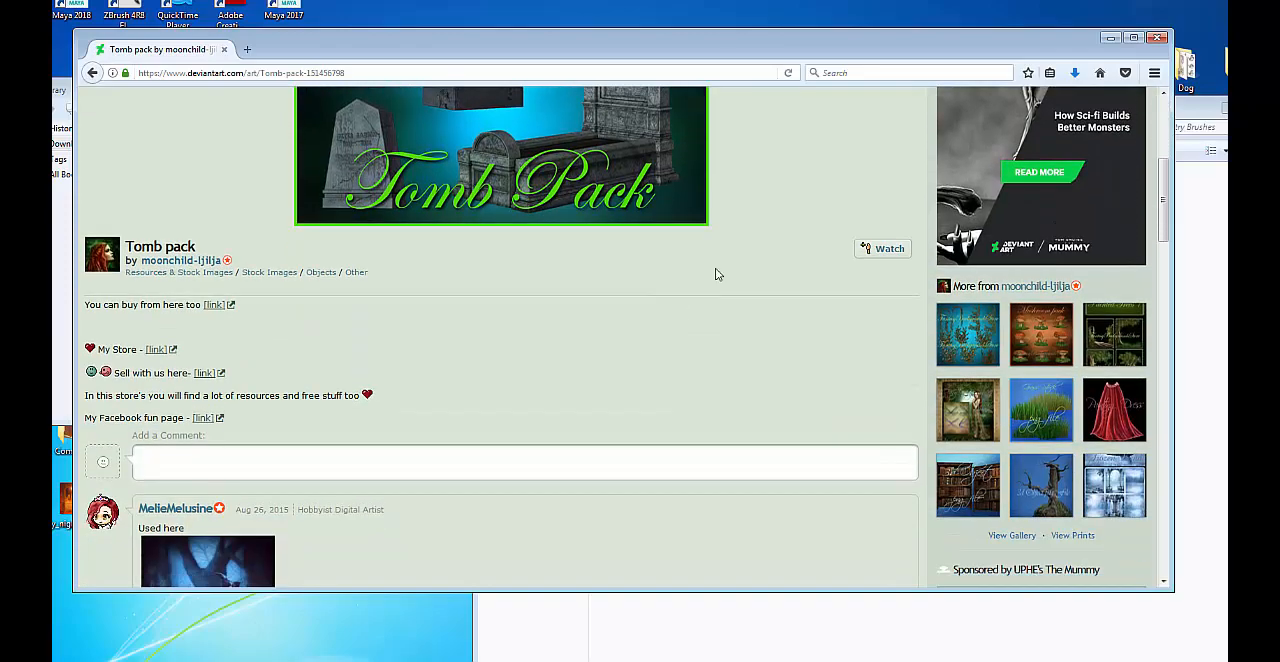
{"action": "scroll", "coordinate": [354, 297], "scroll_direction": "down", "scroll_amount": 3}
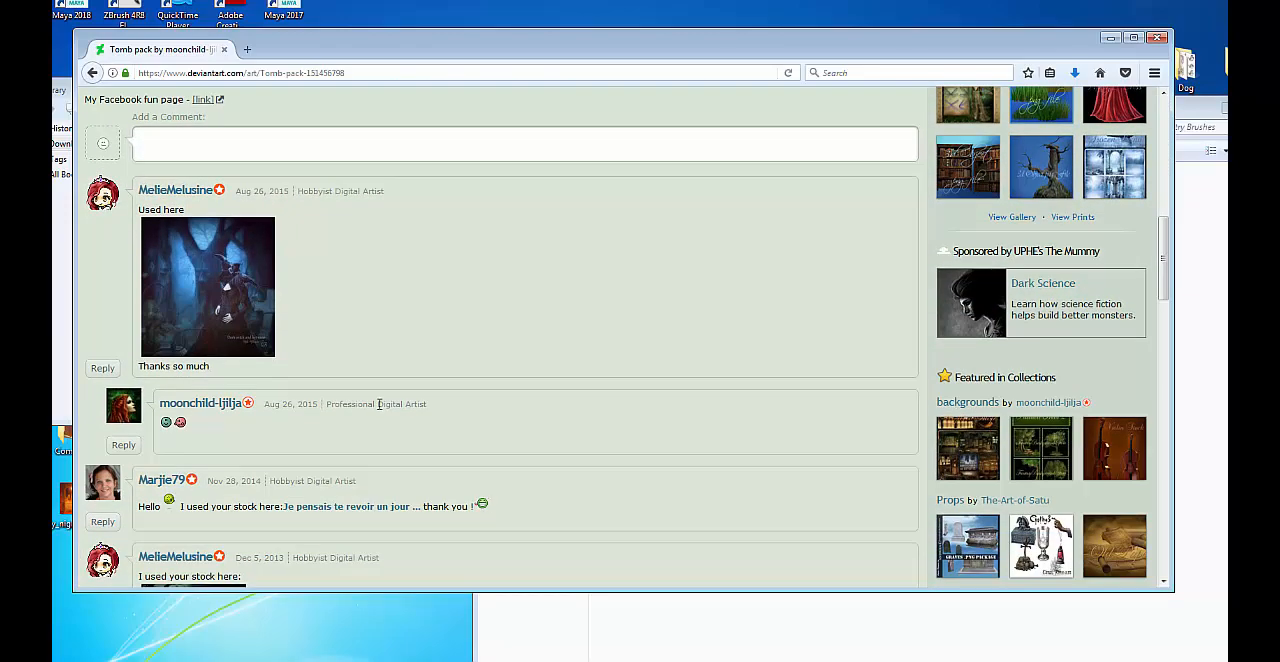
{"action": "scroll", "coordinate": [378, 404], "scroll_direction": "up", "scroll_amount": 8}
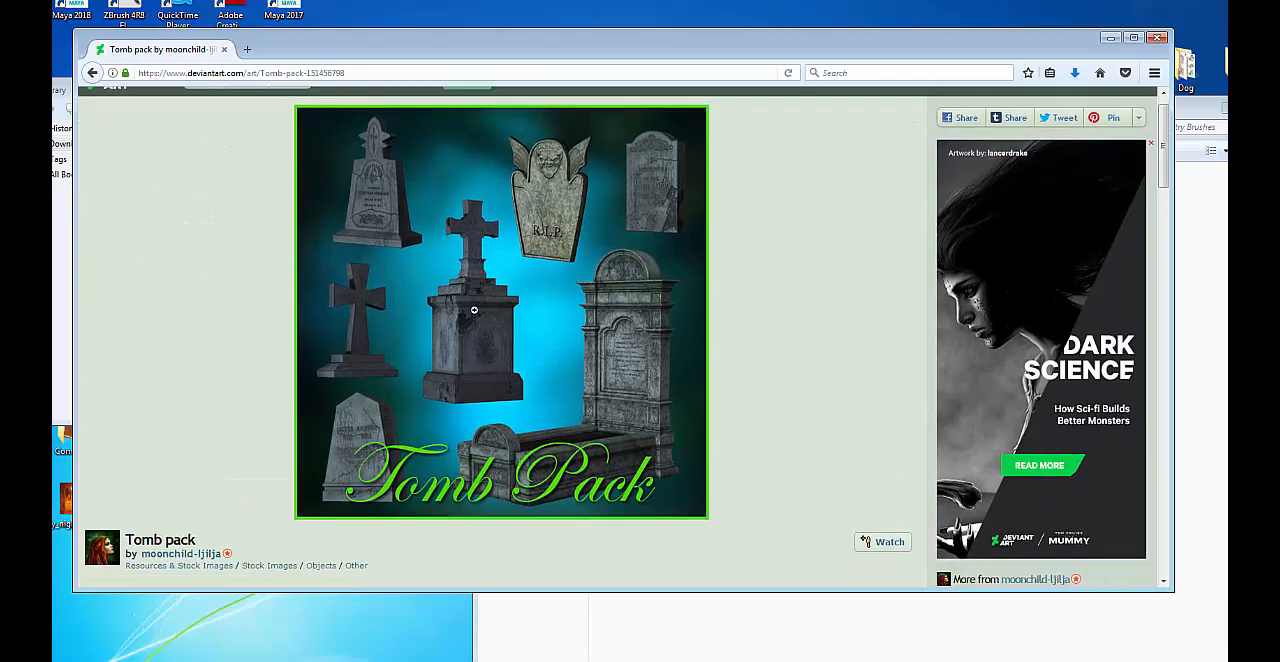
Check the Tomb pack page's comments, related collections and enlarged preview for a source of the stock images.
{"action": "scroll", "coordinate": [474, 310], "scroll_direction": "down", "scroll_amount": 3}
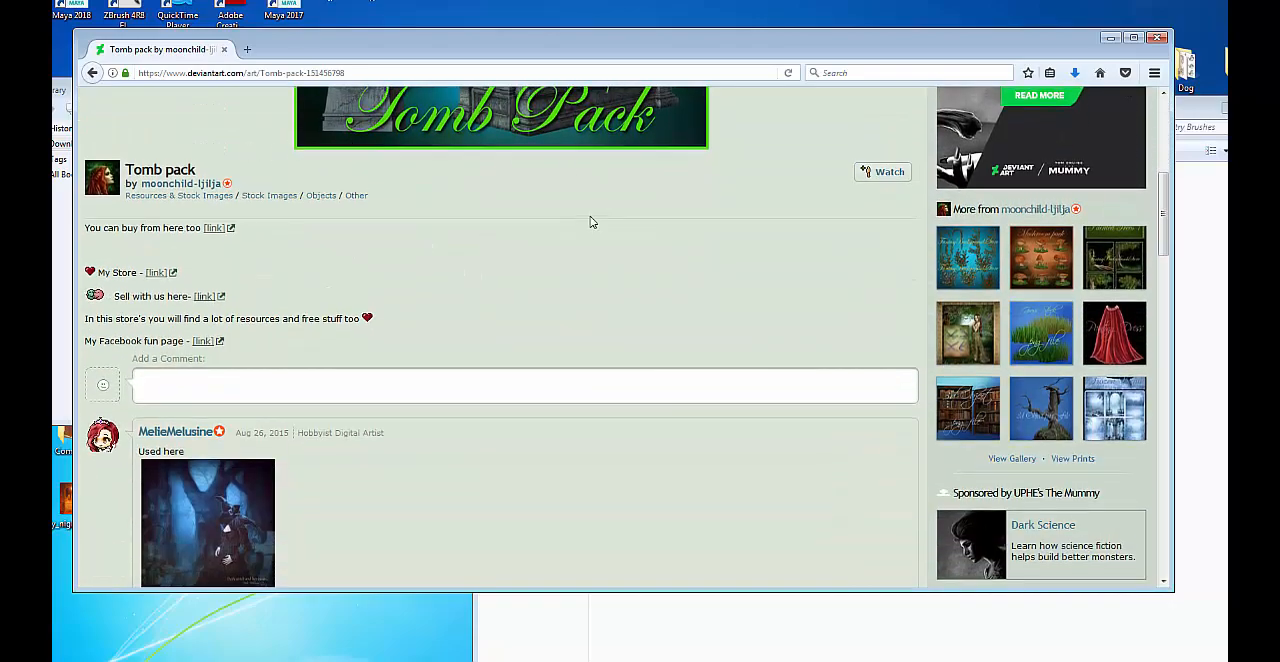
{"action": "scroll", "coordinate": [460, 348], "scroll_direction": "up", "scroll_amount": 4}
{"action": "scroll", "coordinate": [470, 340], "scroll_direction": "down", "scroll_amount": 2}
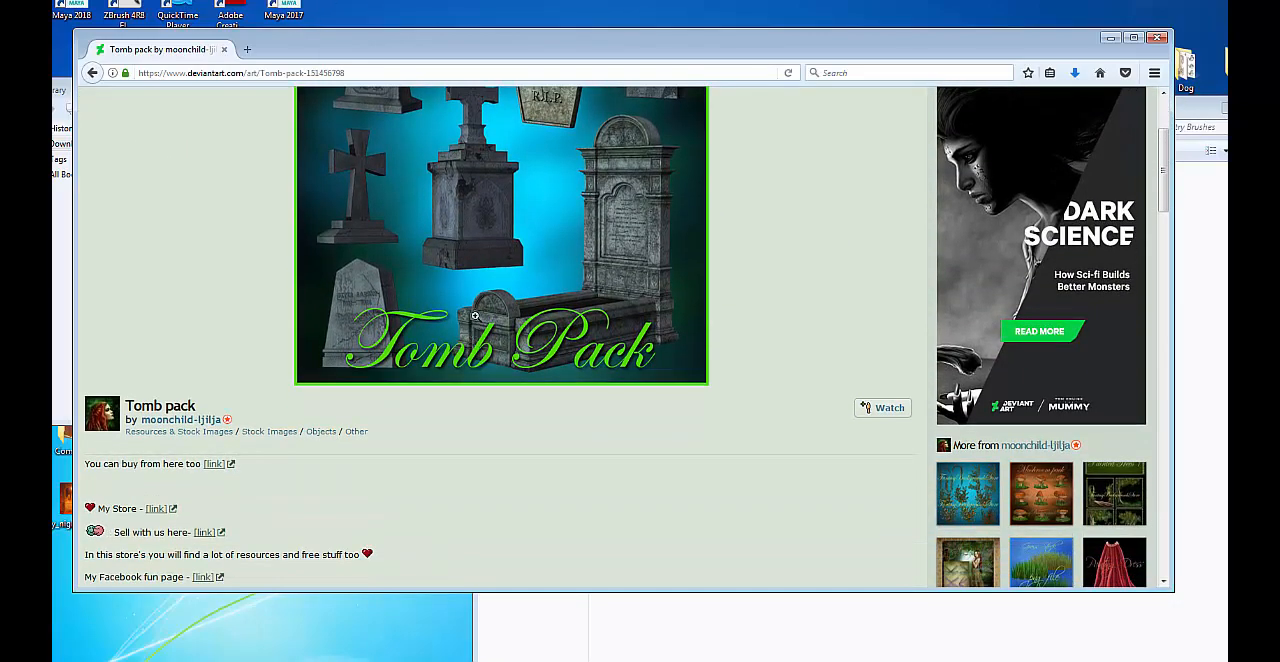
{"action": "left_click", "coordinate": [475, 315]}
{"action": "scroll", "coordinate": [635, 314], "scroll_direction": "down", "scroll_amount": 8}
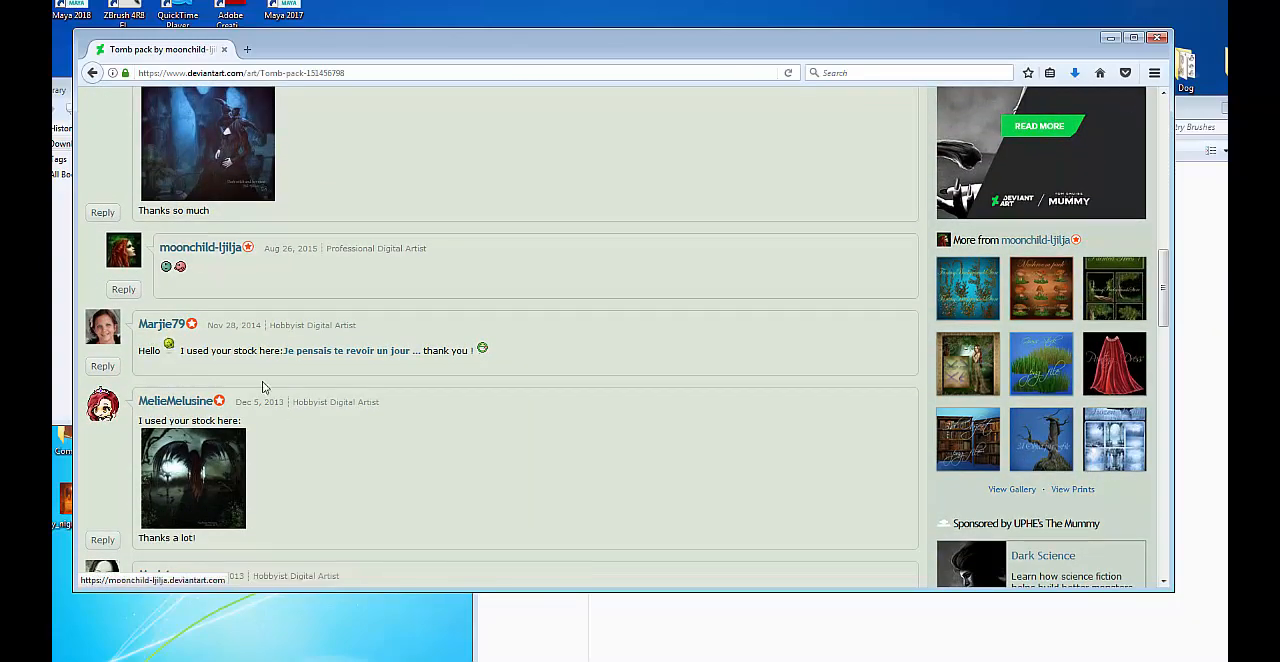
{"action": "scroll", "coordinate": [262, 381], "scroll_direction": "down", "scroll_amount": 3}
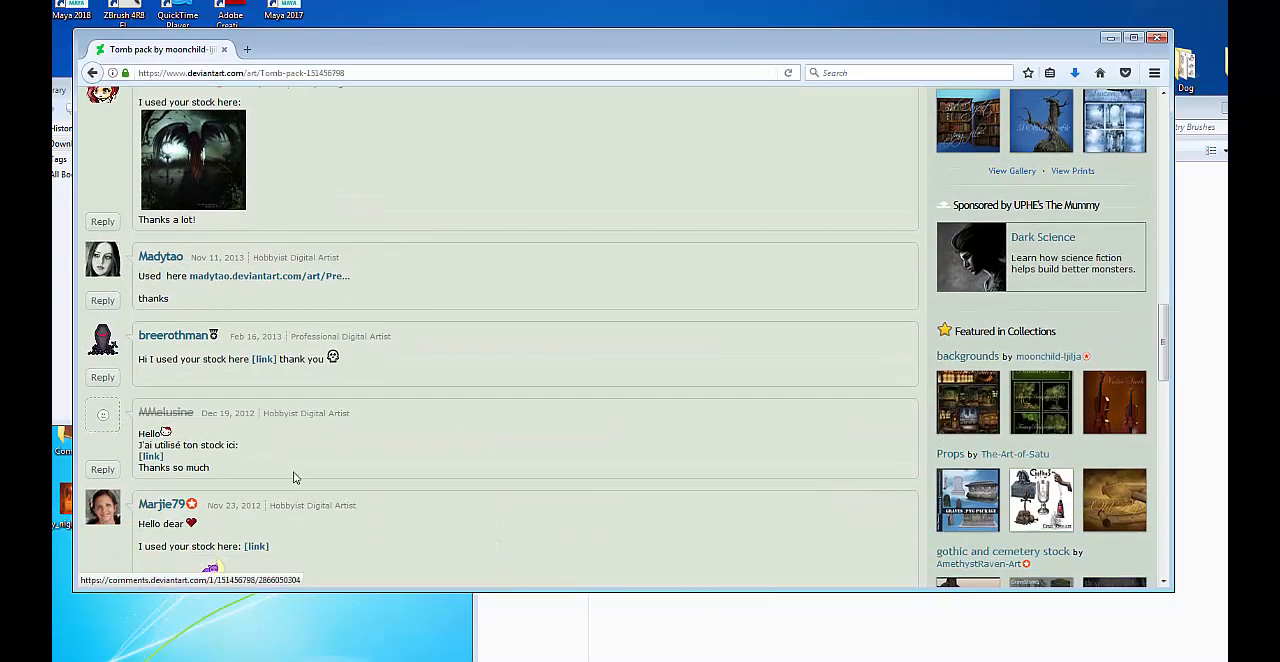
{"action": "scroll", "coordinate": [479, 440], "scroll_direction": "down", "scroll_amount": 2}
{"action": "scroll", "coordinate": [479, 440], "scroll_direction": "down", "scroll_amount": 2}
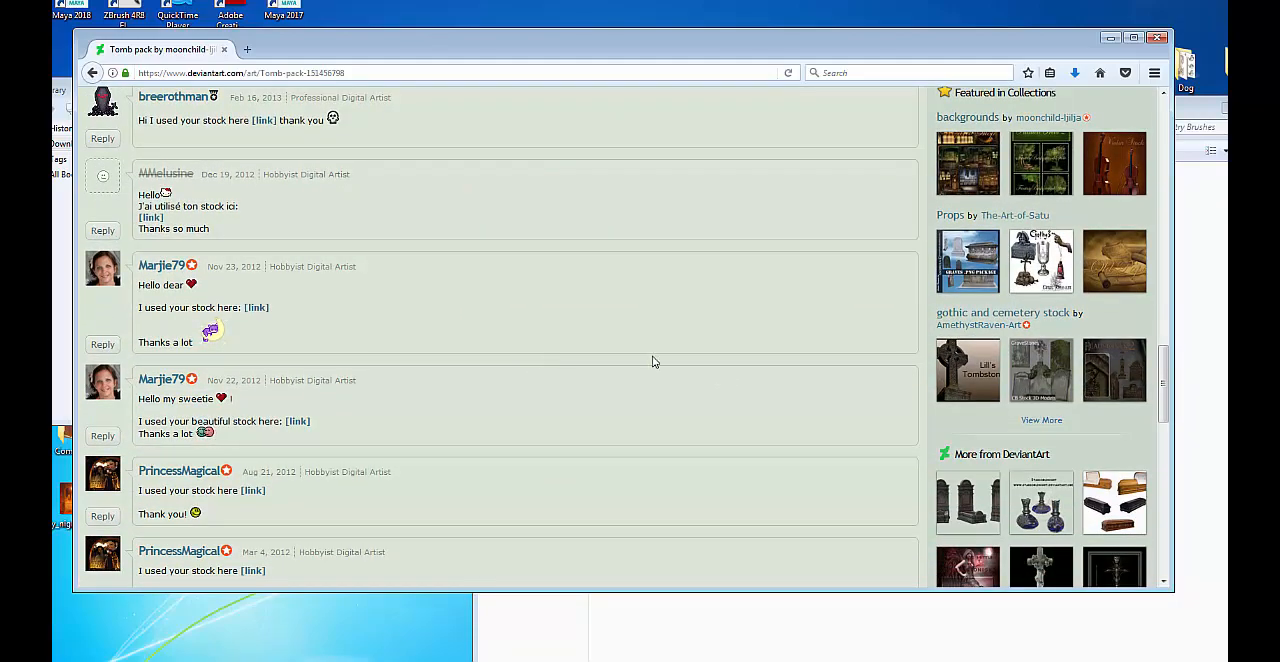
{"action": "scroll", "coordinate": [718, 358], "scroll_direction": "up", "scroll_amount": 5}
{"action": "key", "text": "Home"}
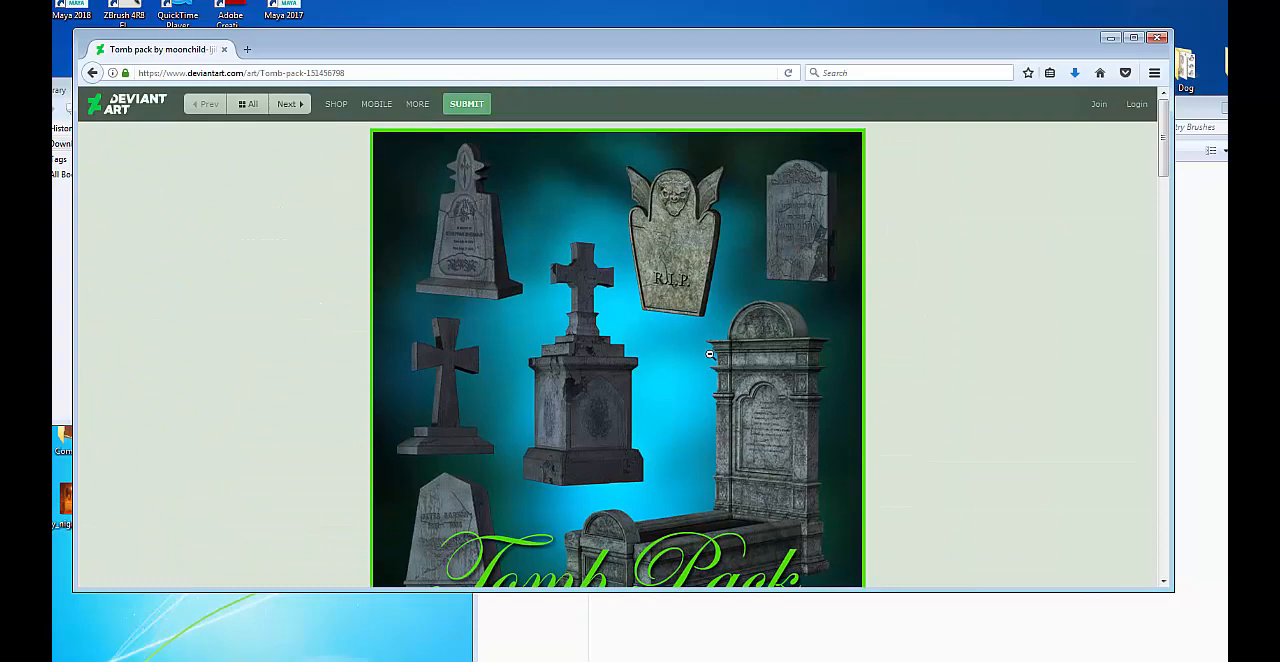
{"action": "scroll", "coordinate": [714, 357], "scroll_direction": "down", "scroll_amount": 6}
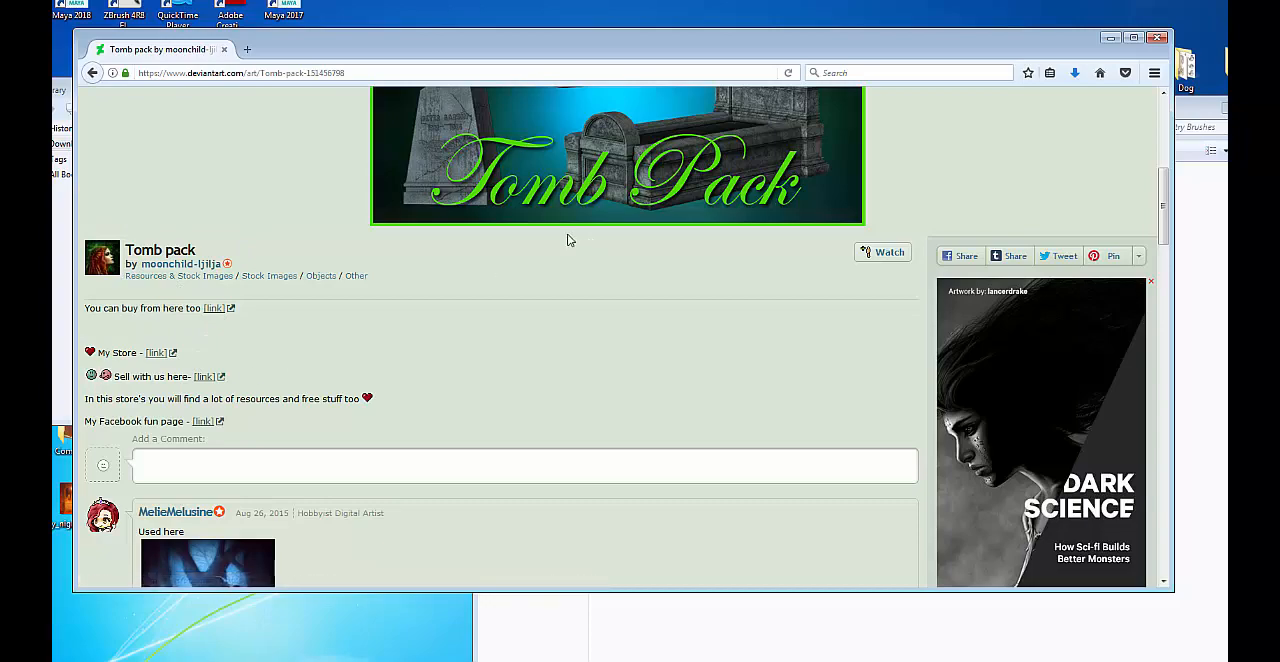
{"action": "scroll", "coordinate": [531, 264], "scroll_direction": "up", "scroll_amount": 5}
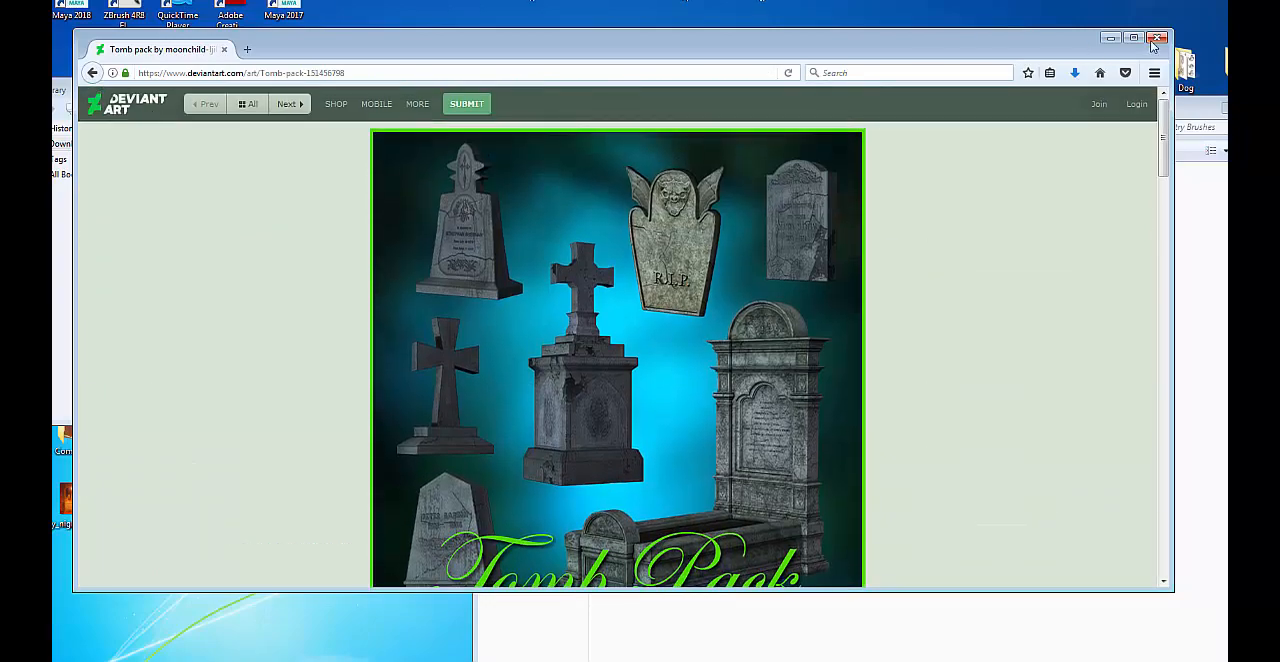
Close the browser, the Cemetry Brushes folder and the downloads list, and switch to the cobweb document in Photoshop.
{"action": "left_click", "coordinate": [1157, 38]}
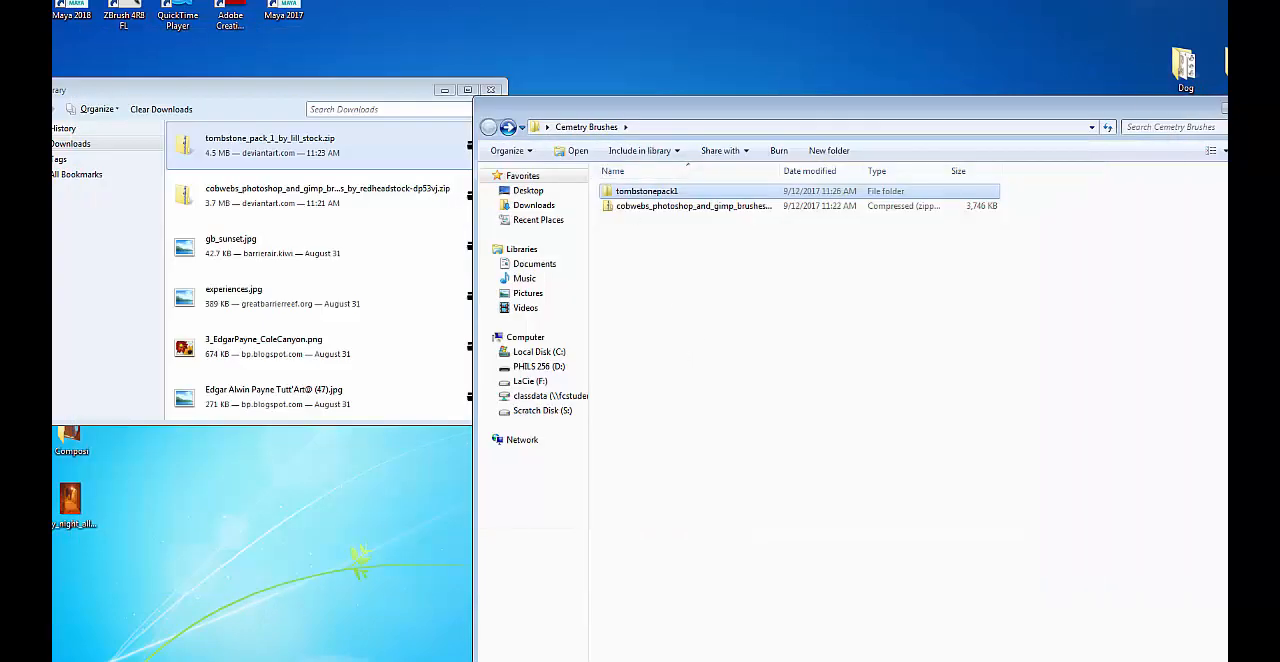
{"action": "key", "text": "alt+F4"}
{"action": "left_click", "coordinate": [490, 89]}
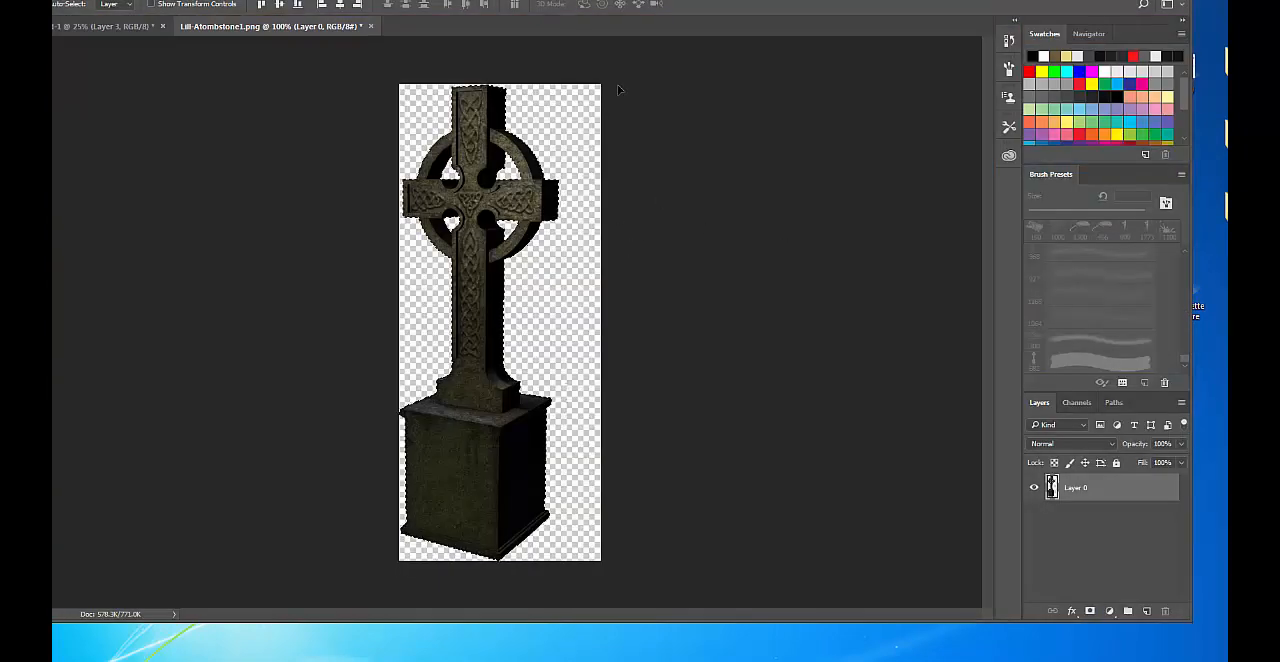
{"action": "left_click", "coordinate": [158, 27]}
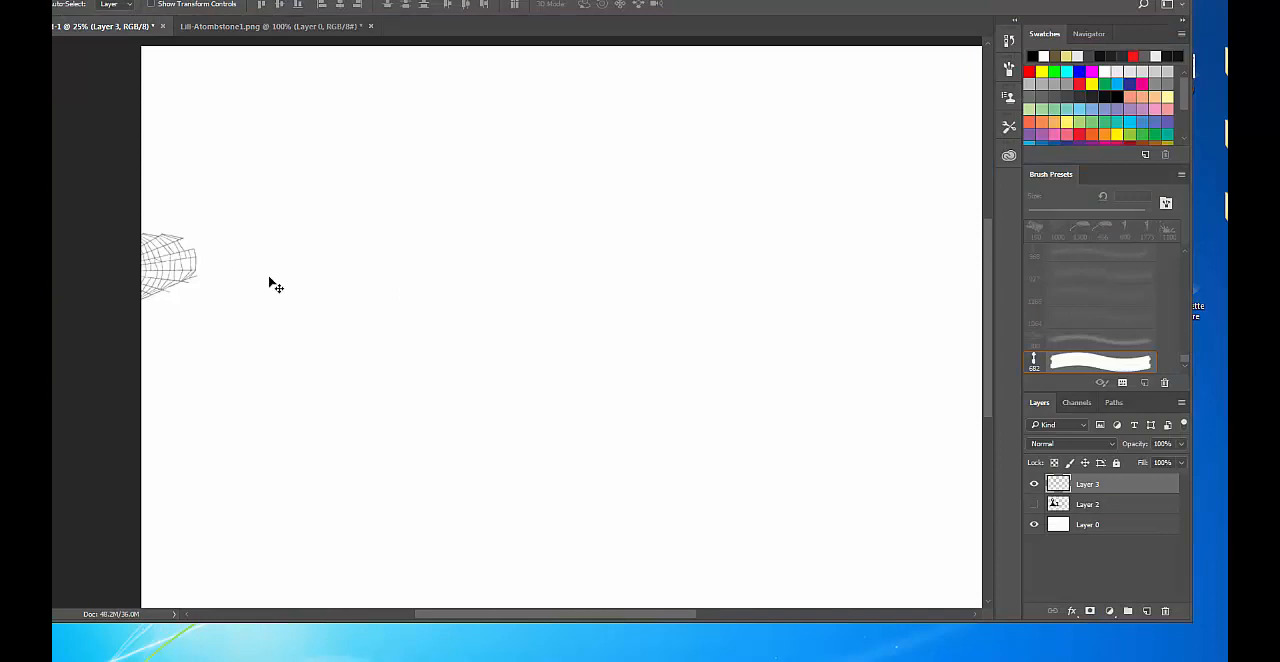
Choose the 2631 px castle silhouette brush and stamp it once on Layer 3 near the canvas top.
{"action": "key", "text": "b"}
{"action": "right_click", "coordinate": [405, 226]}
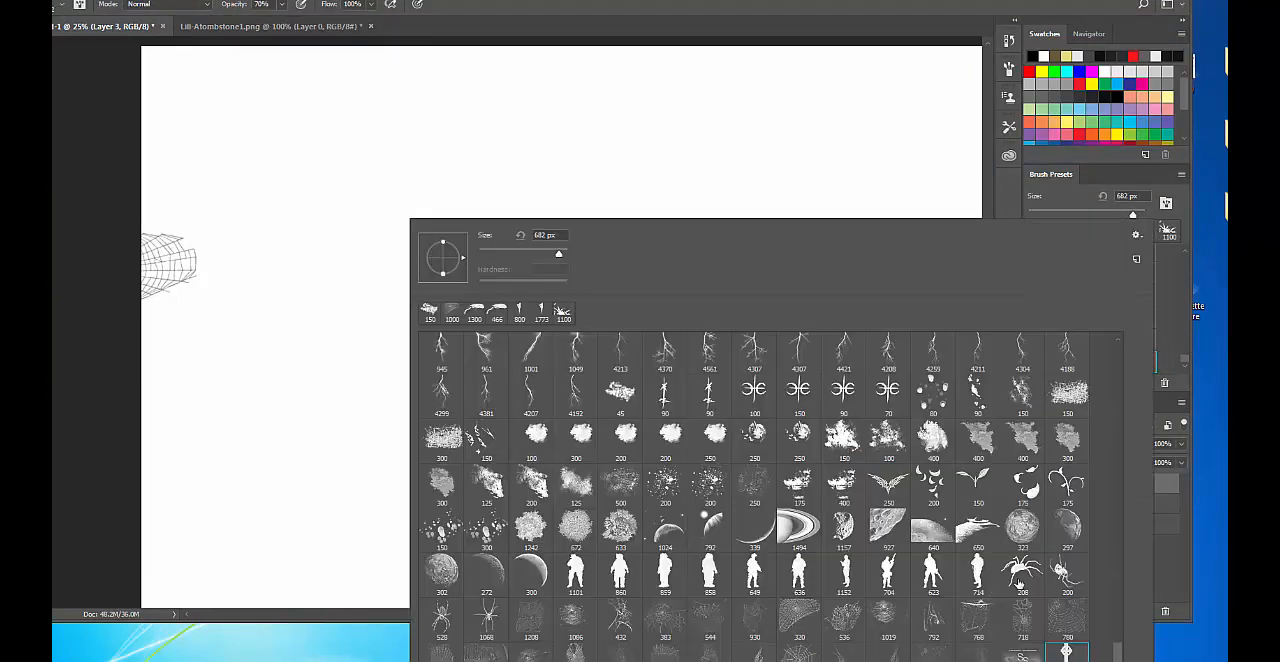
{"action": "scroll", "coordinate": [1021, 518], "scroll_direction": "up", "scroll_amount": 10}
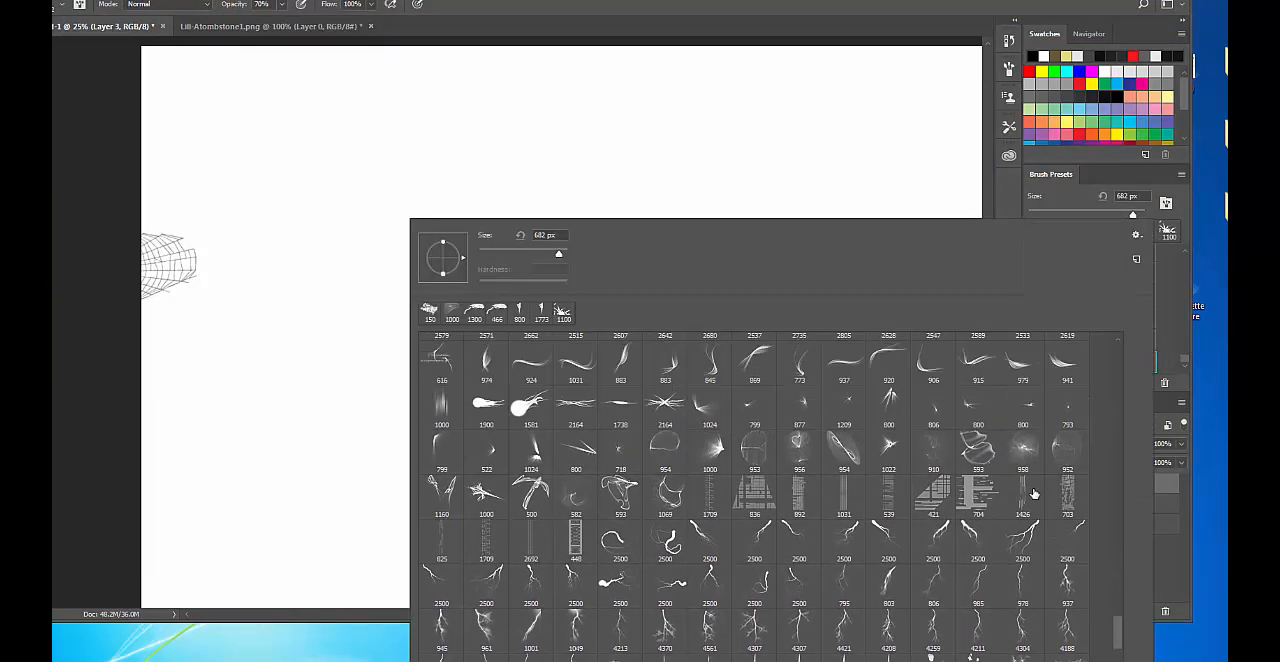
{"action": "scroll", "coordinate": [1034, 494], "scroll_direction": "up", "scroll_amount": 4}
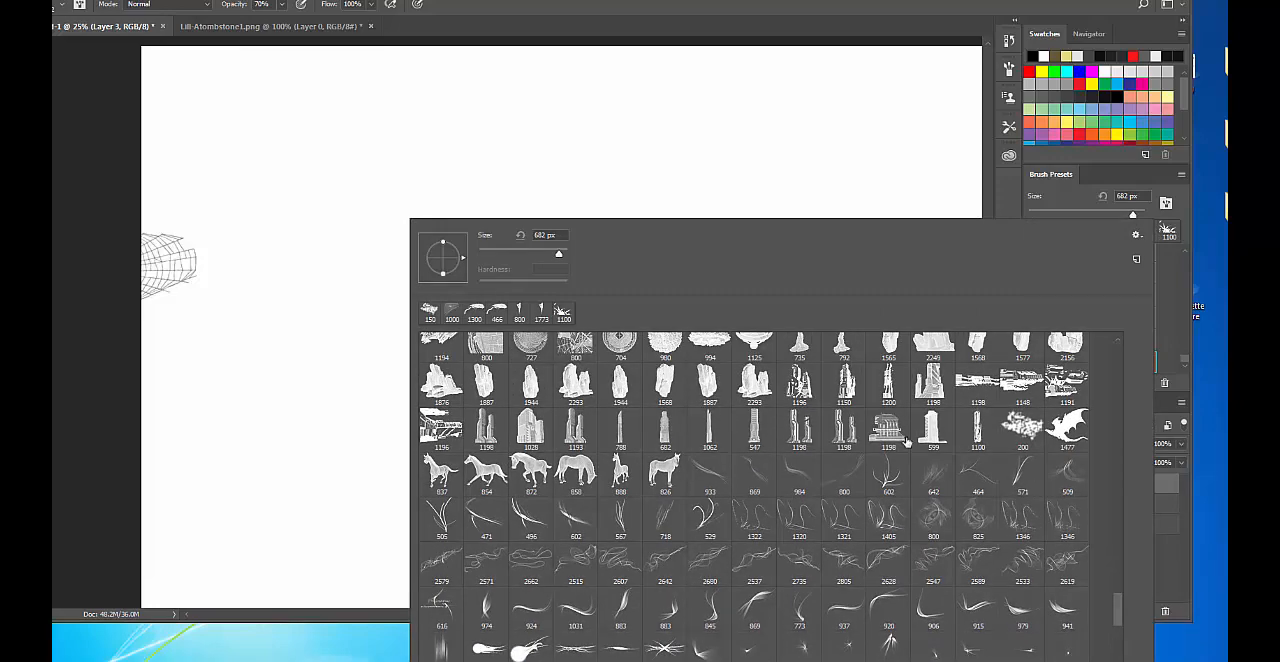
{"action": "scroll", "coordinate": [906, 440], "scroll_direction": "up", "scroll_amount": 10}
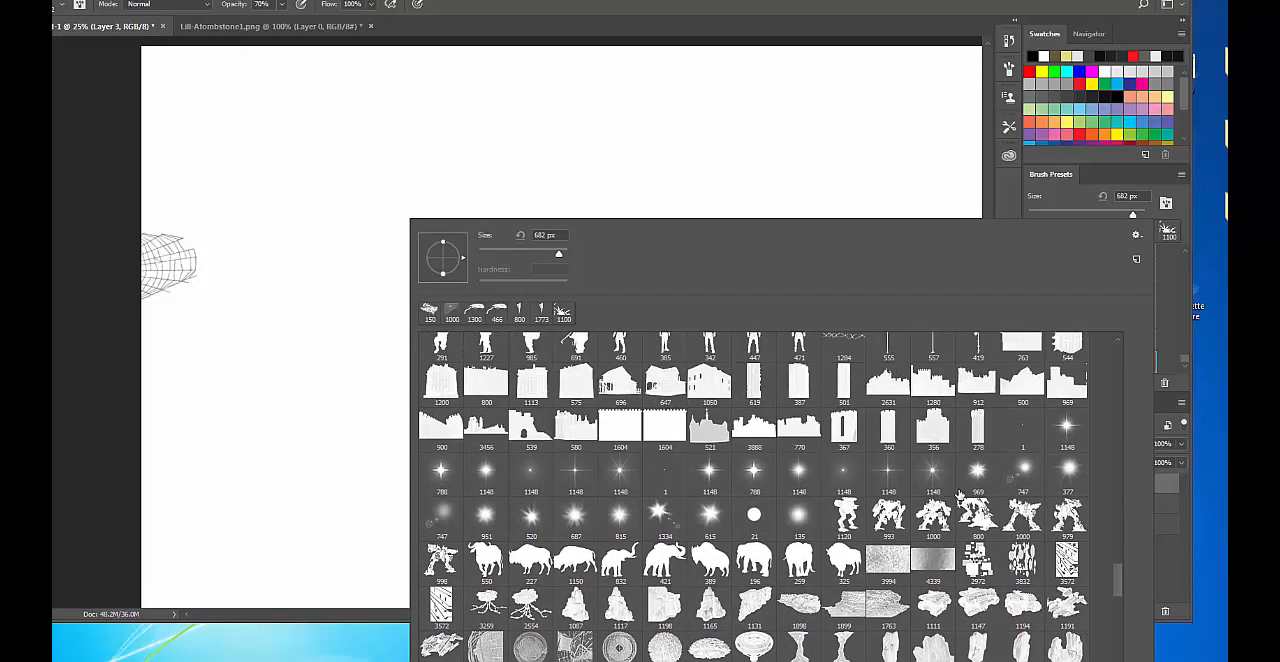
{"action": "scroll", "coordinate": [958, 494], "scroll_direction": "up", "scroll_amount": 3}
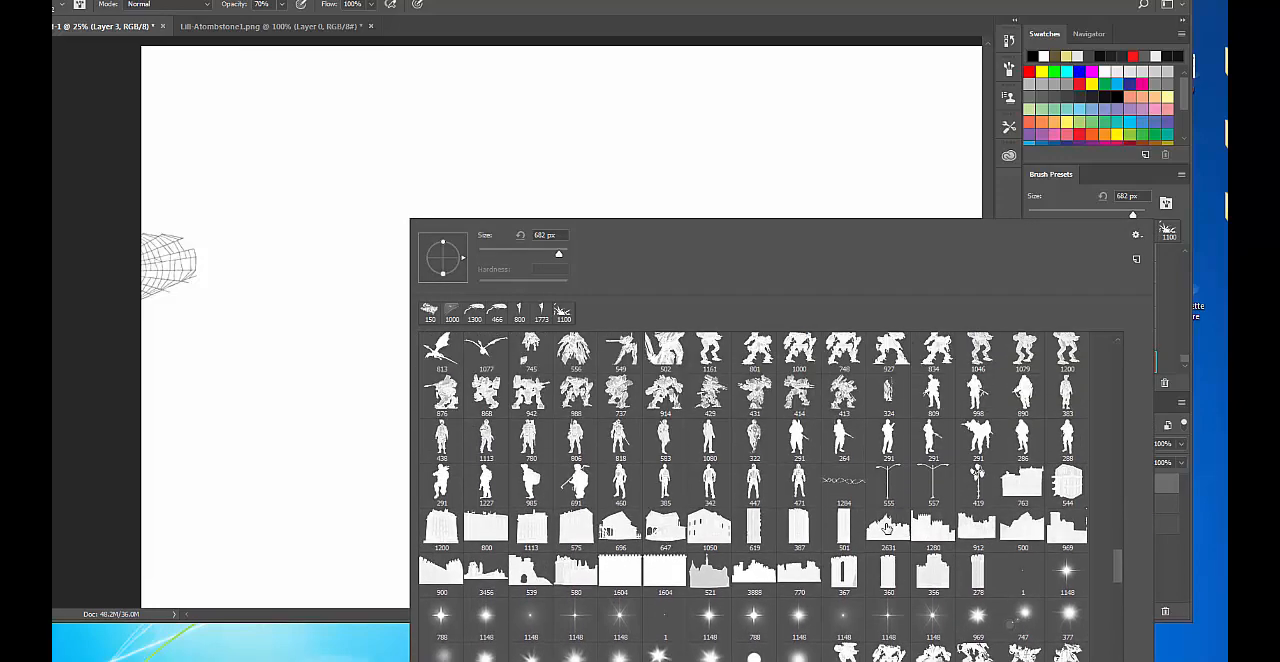
{"action": "left_click", "coordinate": [886, 528]}
{"action": "left_click", "coordinate": [449, 186]}
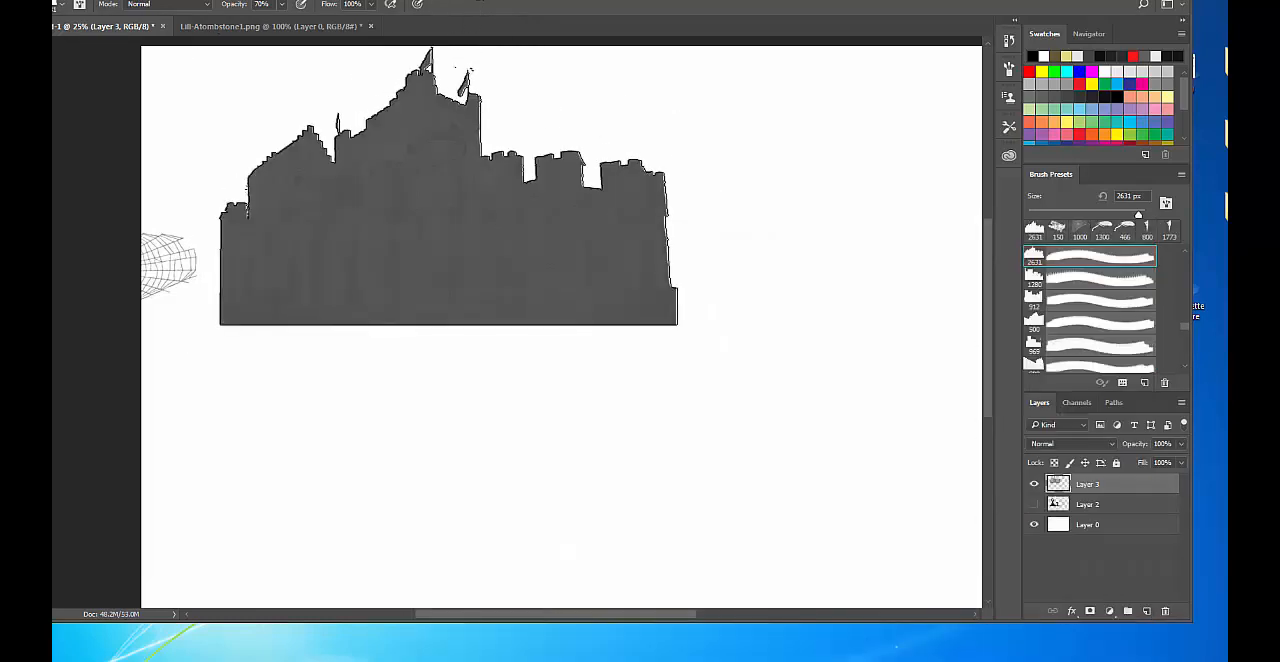
Erase the stray specks above the castle's flags and battlements, reducing the eraser from 150 px to 70 px for the finer gaps.
{"action": "scroll", "coordinate": [574, 528], "scroll_direction": "up", "scroll_amount": 2}
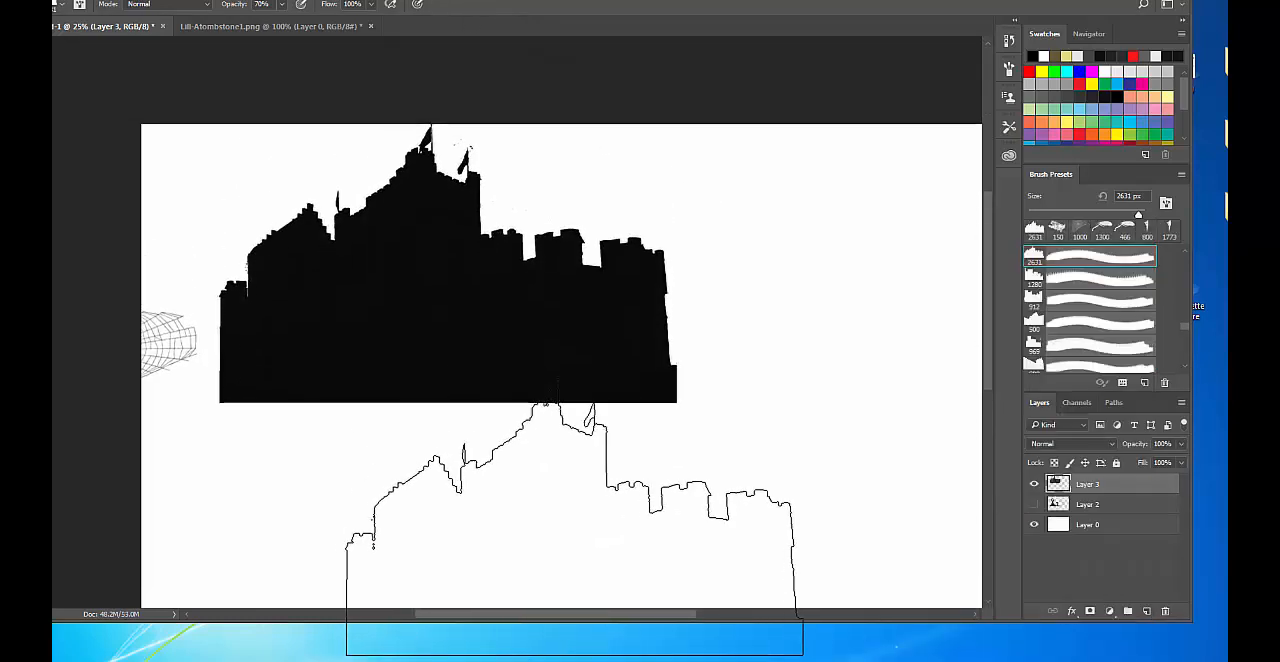
{"action": "key", "text": "ctrl+plus"}
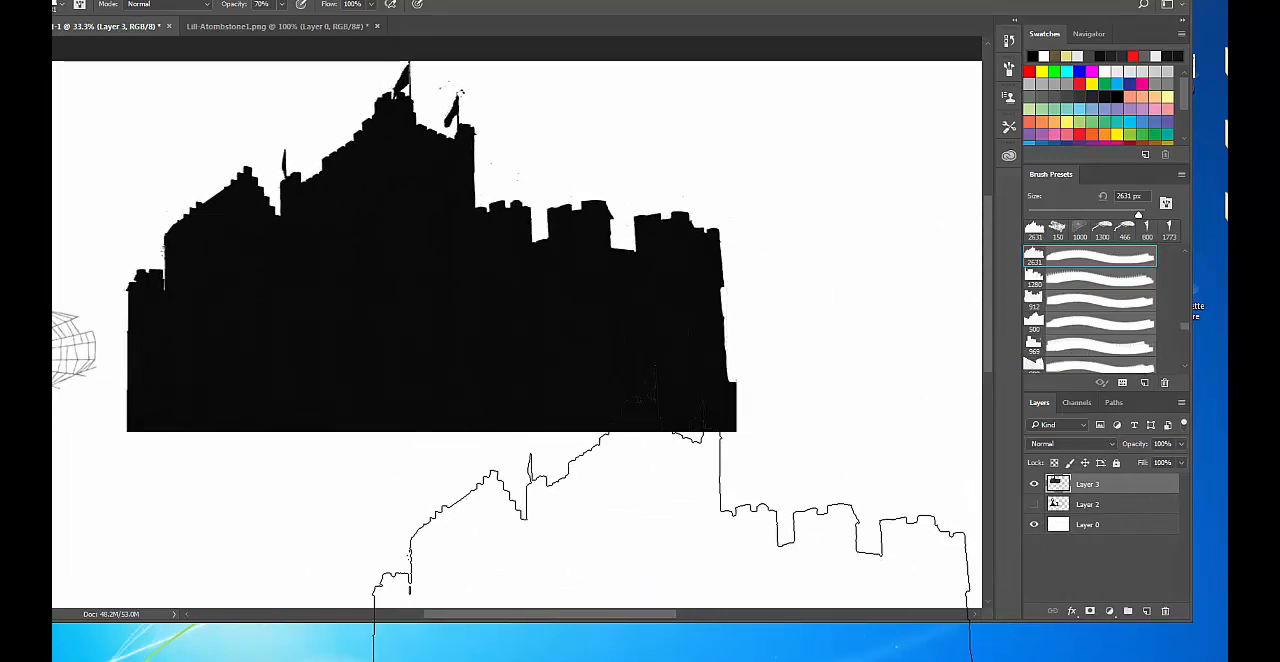
{"action": "key", "text": "e"}
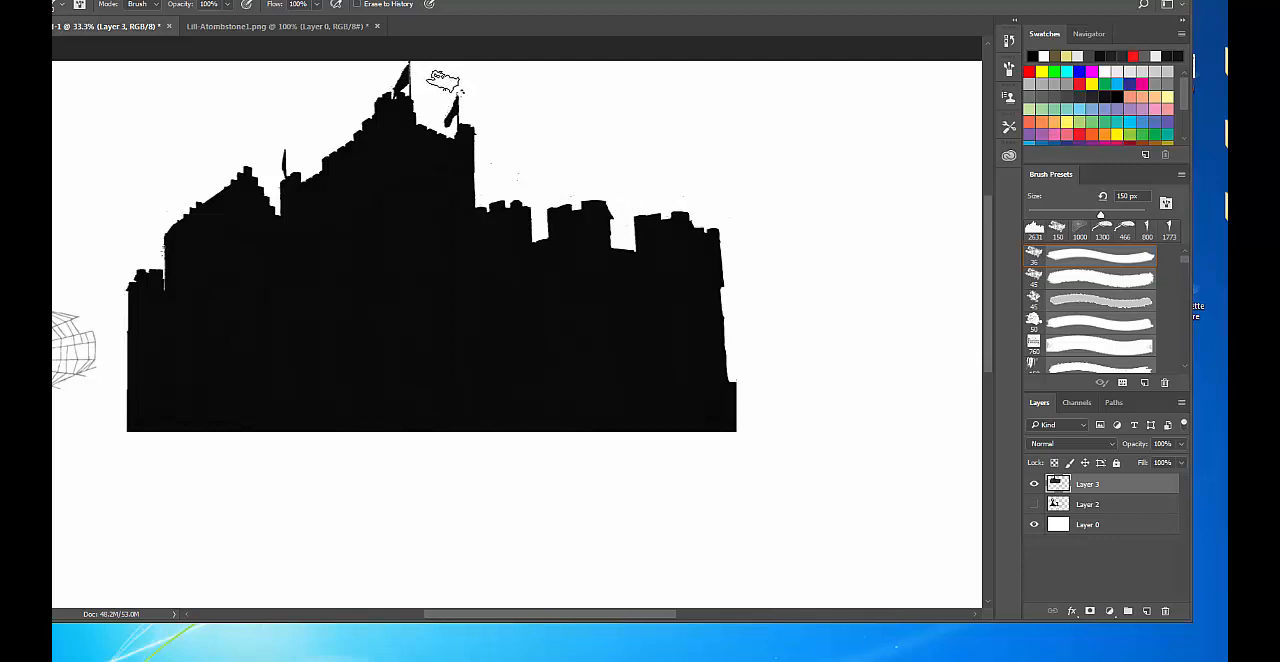
{"action": "left_click_drag", "start_coordinate": [444, 83], "coordinate": [469, 88]}
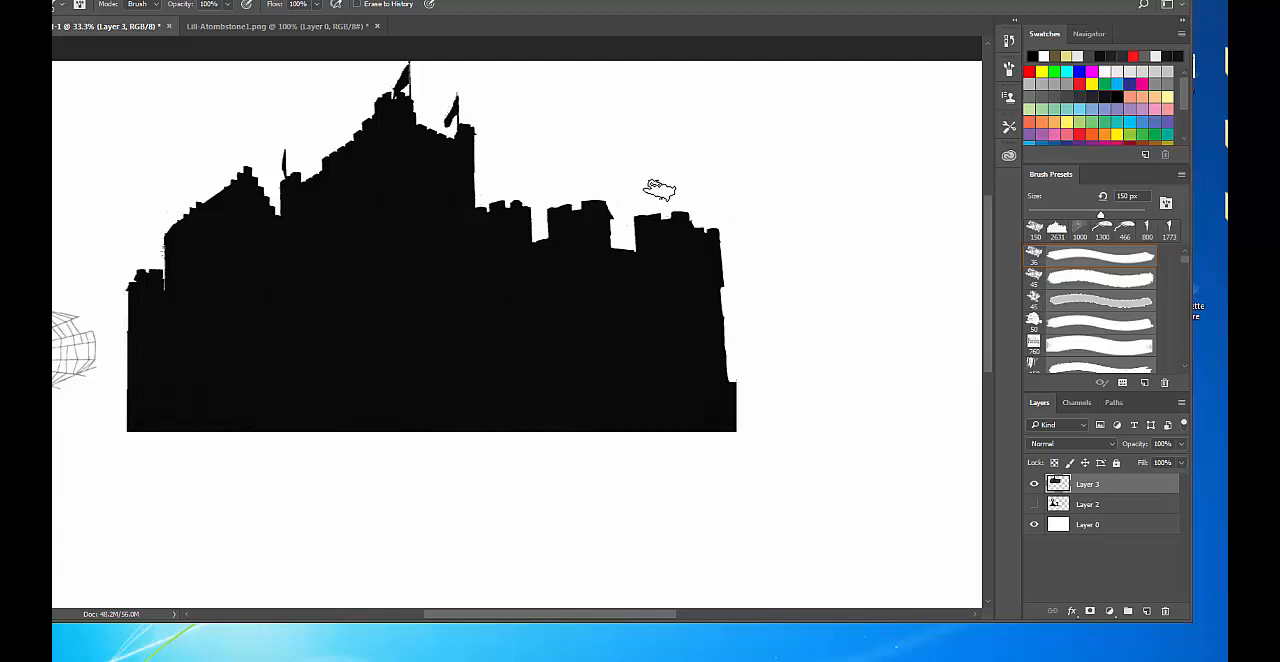
{"action": "key", "text": "bracketleft"}
{"action": "key", "text": "bracketleft"}
{"action": "key", "text": "bracketleft"}
{"action": "key", "text": "bracketleft"}
{"action": "key", "text": "bracketleft"}
{"action": "left_click_drag", "start_coordinate": [619, 195], "coordinate": [622, 209]}
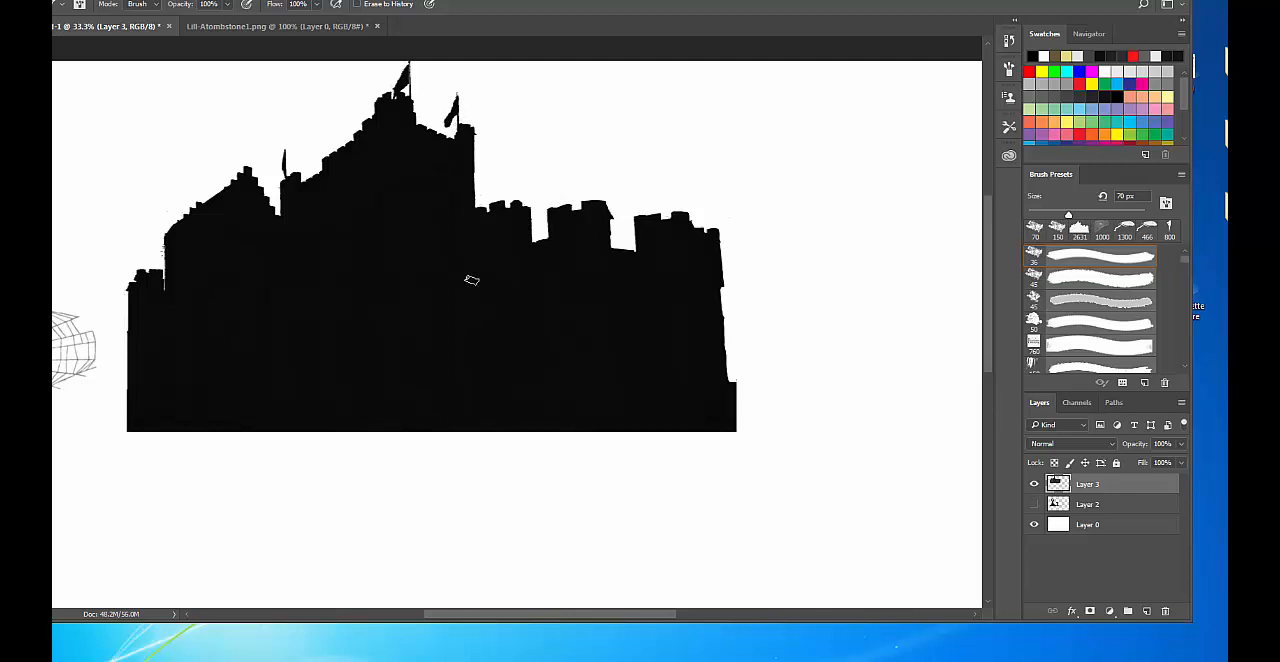
Move the castle down and to the right on the canvas and erase the leftover cobweb beside it, enlarging the eraser to 100 px.
{"action": "key", "text": "v"}
{"action": "left_click_drag", "start_coordinate": [434, 235], "coordinate": [521, 293]}
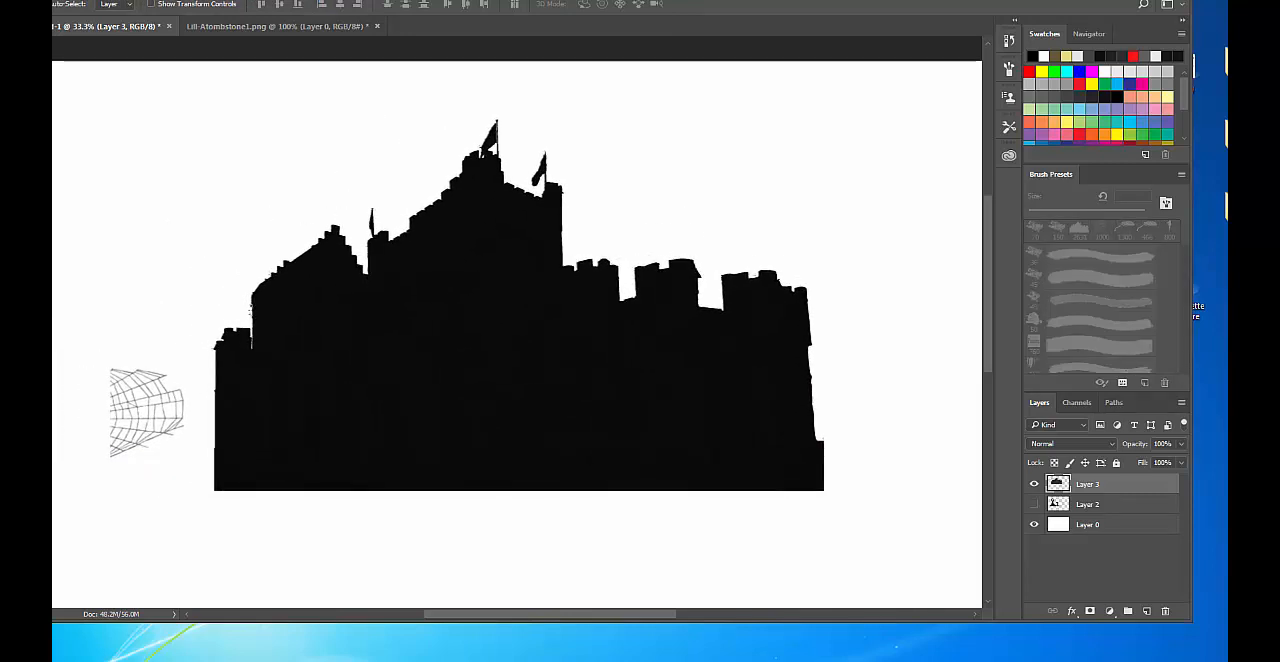
{"action": "key", "text": "e"}
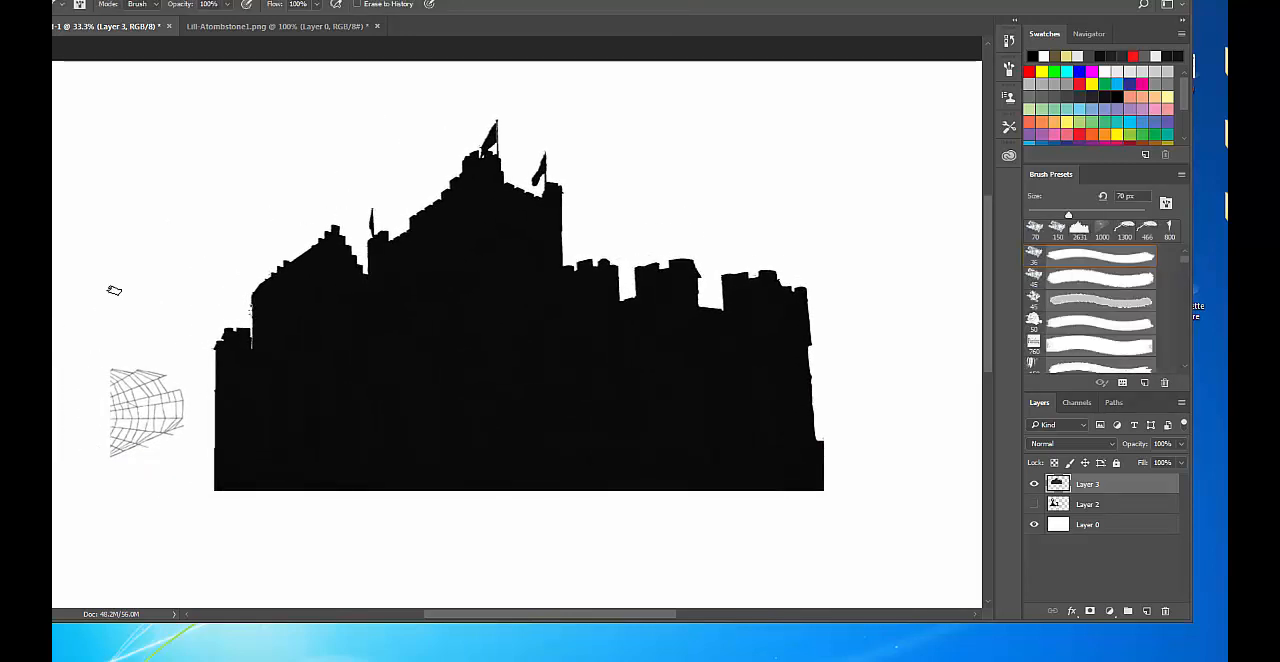
{"action": "mouse_move", "coordinate": [100, 421]}
{"action": "left_mouse_down"}
{"action": "mouse_move", "coordinate": [133, 365]}
{"action": "mouse_move", "coordinate": [148, 360]}
{"action": "mouse_move", "coordinate": [126, 335]}
{"action": "mouse_move", "coordinate": [104, 352]}
{"action": "mouse_move", "coordinate": [123, 397]}
{"action": "mouse_move", "coordinate": [147, 380]}
{"action": "mouse_move", "coordinate": [137, 430]}
{"action": "mouse_move", "coordinate": [167, 344]}
{"action": "mouse_move", "coordinate": [181, 413]}
{"action": "mouse_move", "coordinate": [154, 441]}
{"action": "left_mouse_up"}
{"action": "key", "text": "]"}
{"action": "key", "text": "]"}
{"action": "key", "text": "]"}
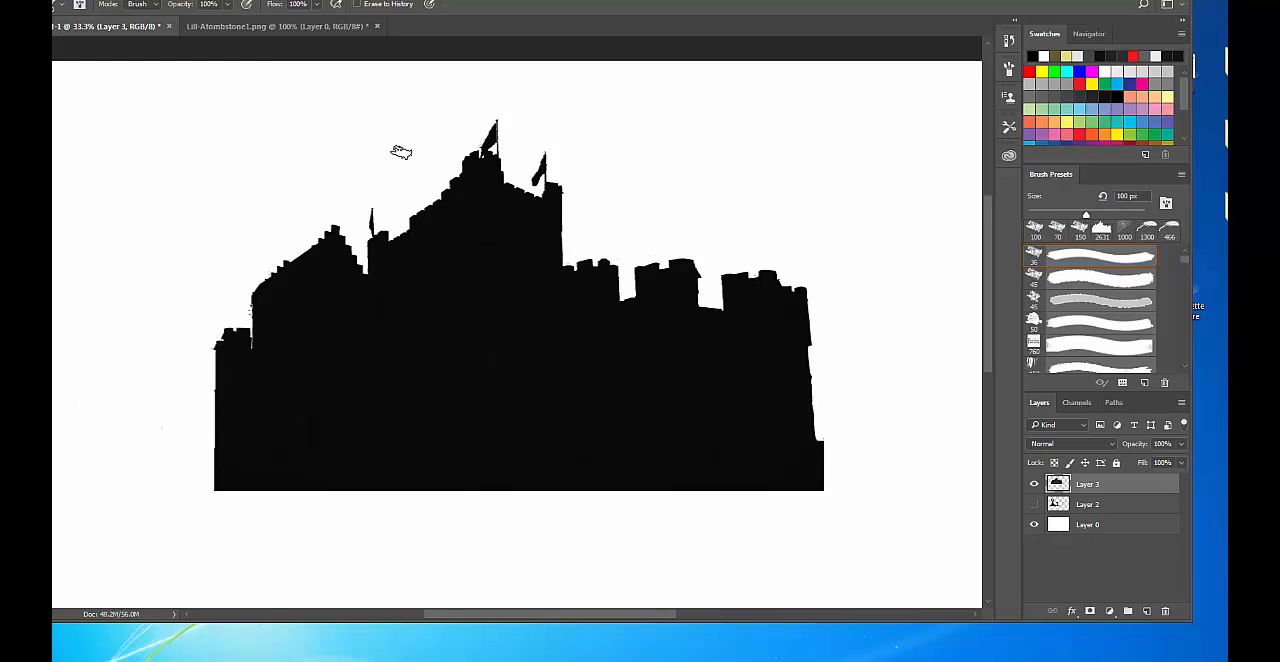
Erase the remaining specks along the castle's left wall with the eraser reduced to 70 px.
{"action": "key", "text": "bracketleft"}
{"action": "key", "text": "bracketleft"}
{"action": "key", "text": "bracketleft"}
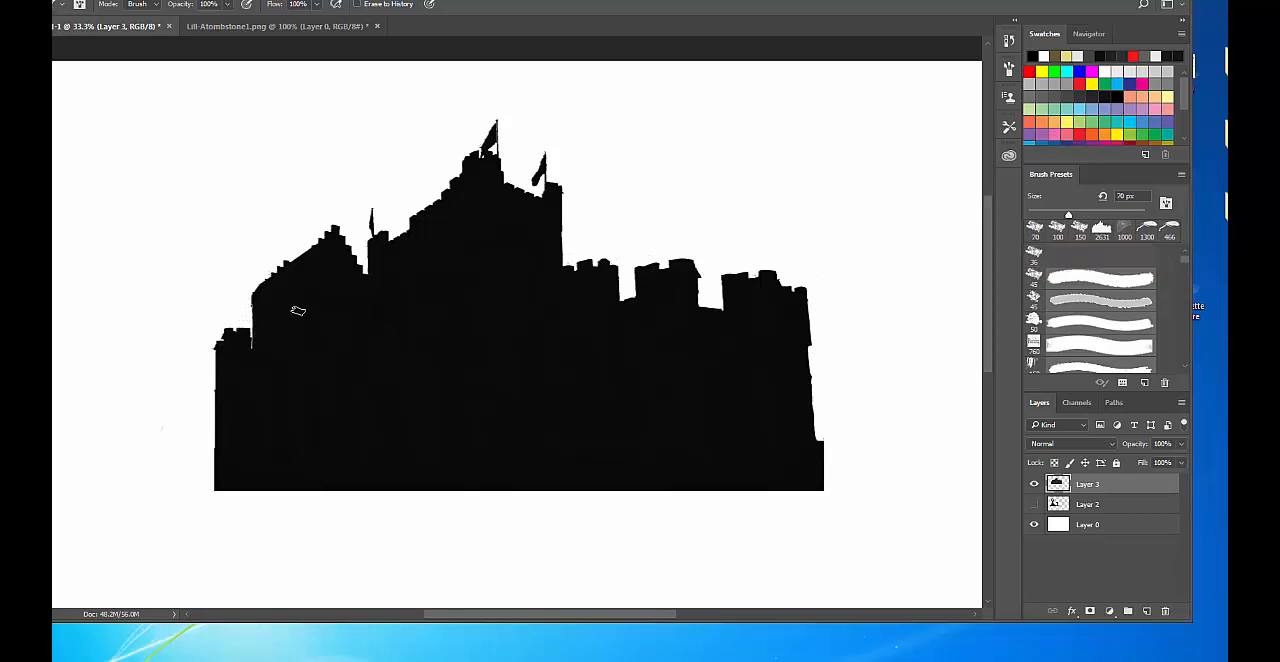
Delete the original 2631 px castle brush from the brush presets.
{"action": "key", "text": "b"}
{"action": "right_click", "coordinate": [298, 312]}
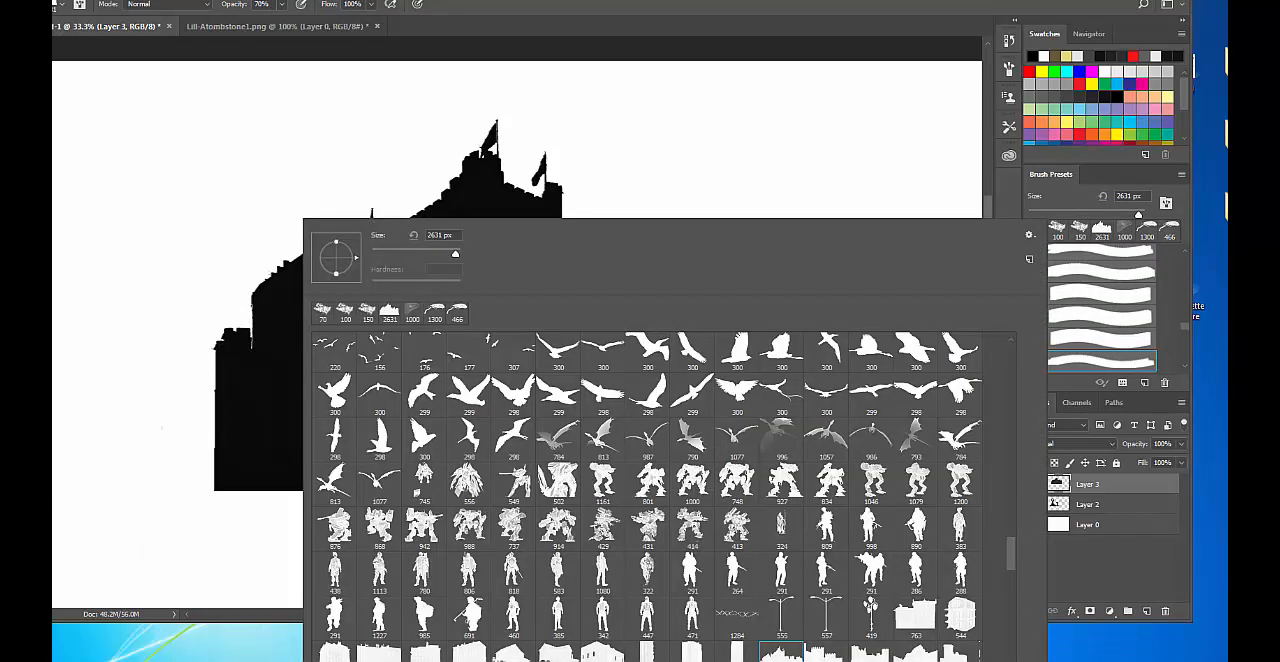
{"action": "scroll", "coordinate": [769, 595], "scroll_direction": "down", "scroll_amount": 2}
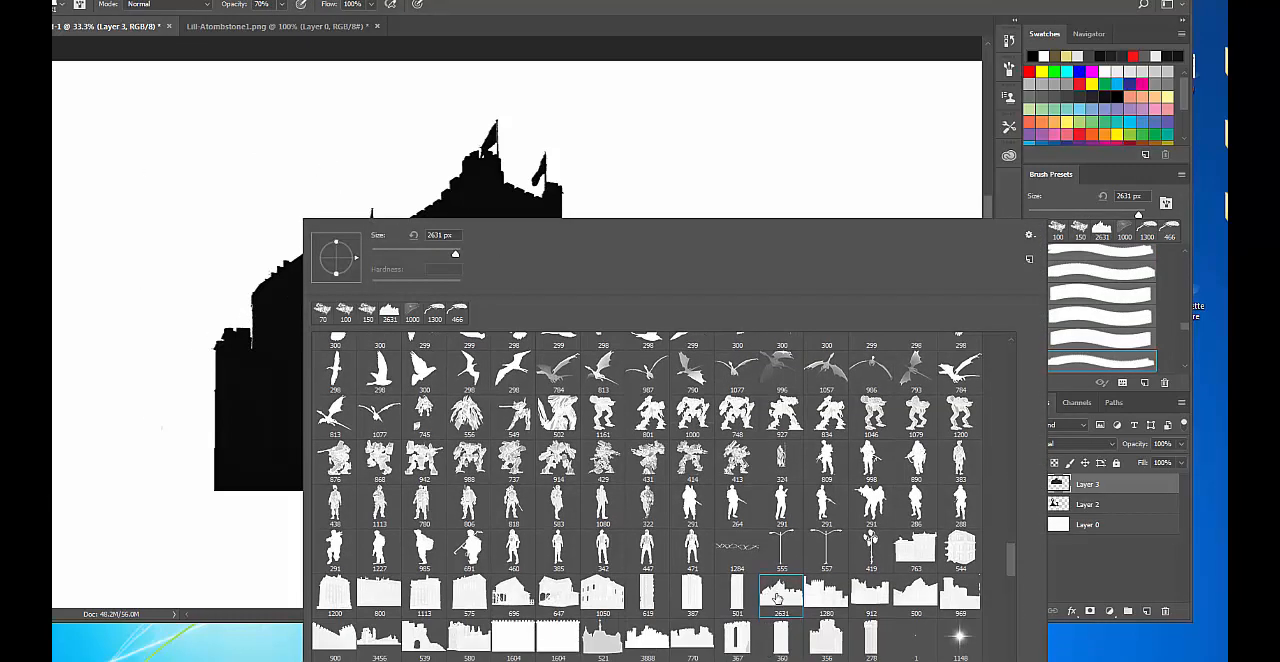
{"action": "scroll", "coordinate": [778, 598], "scroll_direction": "down", "scroll_amount": 1}
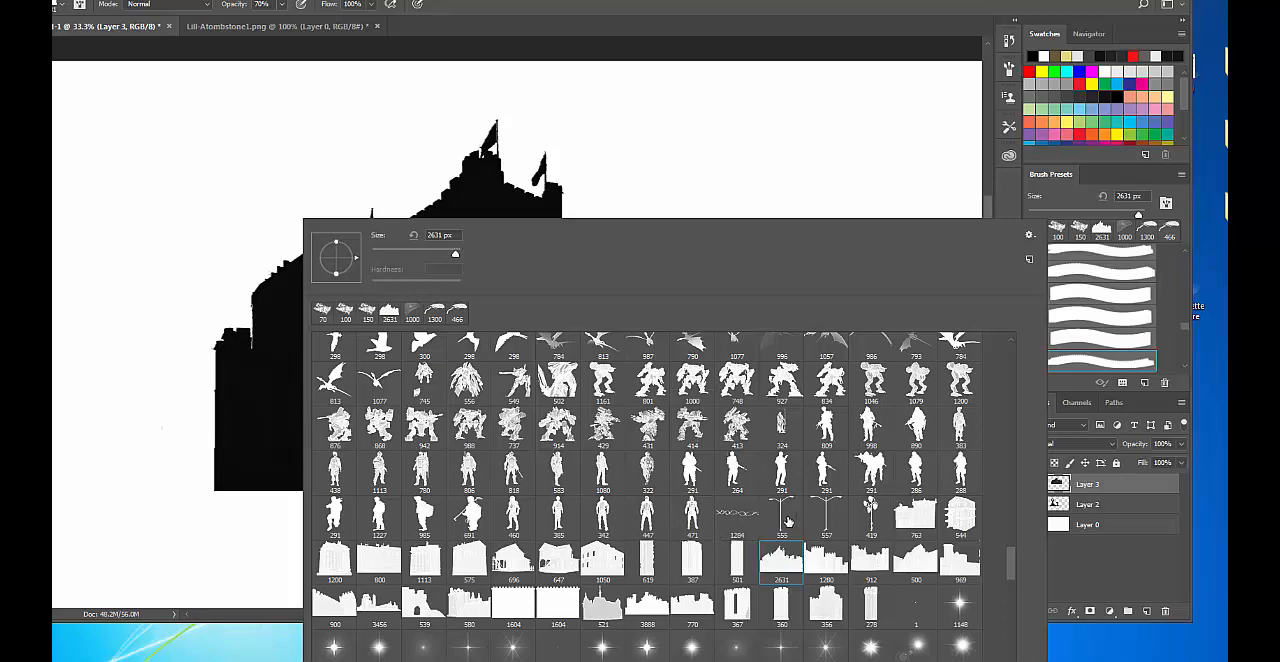
{"action": "left_click", "coordinate": [788, 565], "text": "alt"}
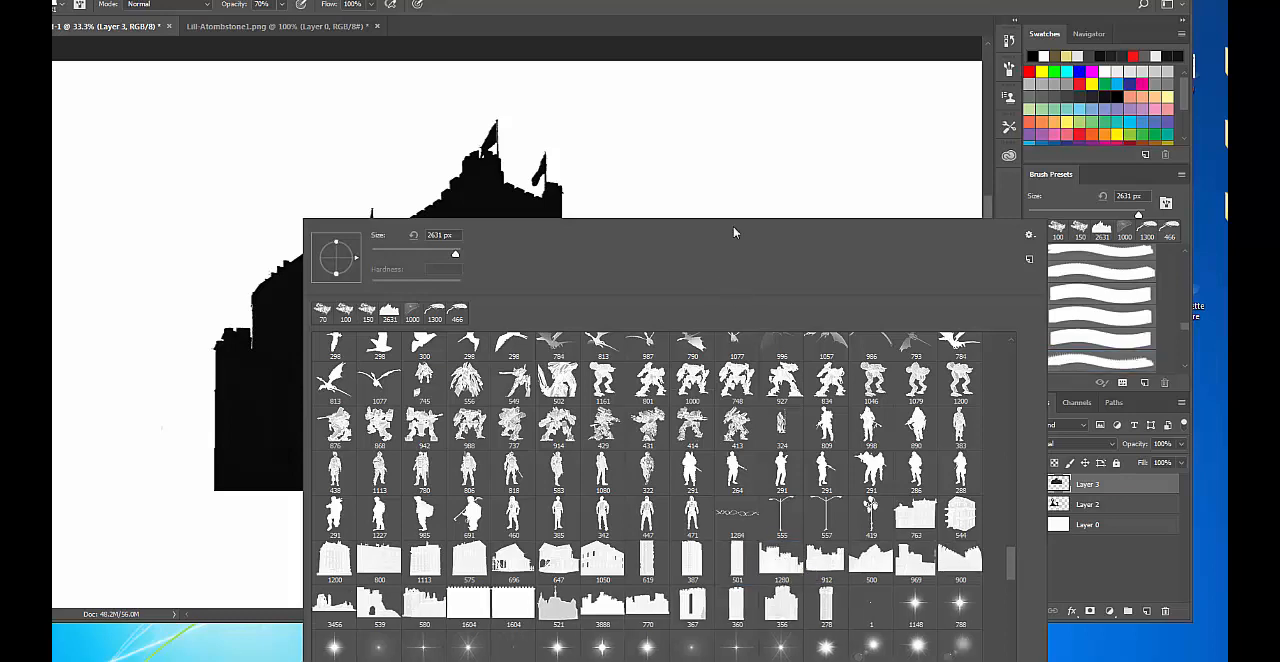
{"action": "left_click", "coordinate": [754, 33]}
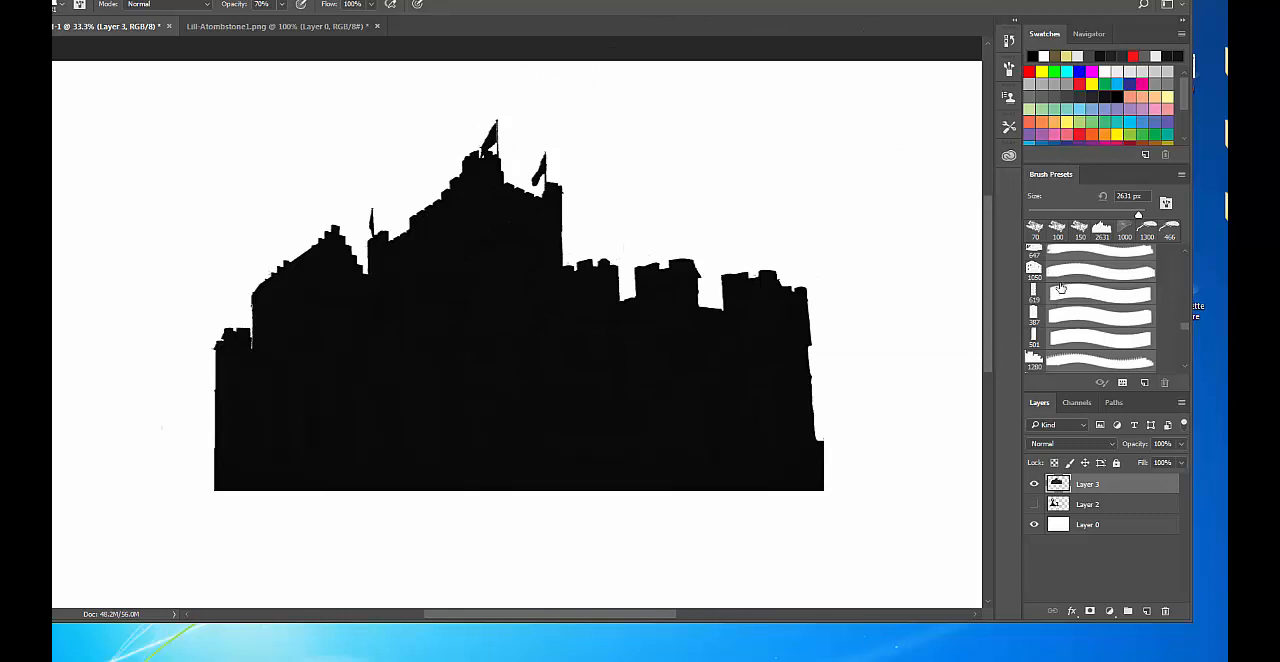
Marquee the whole castle silhouette on Layer 3 and shrink the selection to fit its outline.
{"action": "key", "text": "ctrl+minus"}
{"action": "key", "text": "ctrl+minus"}
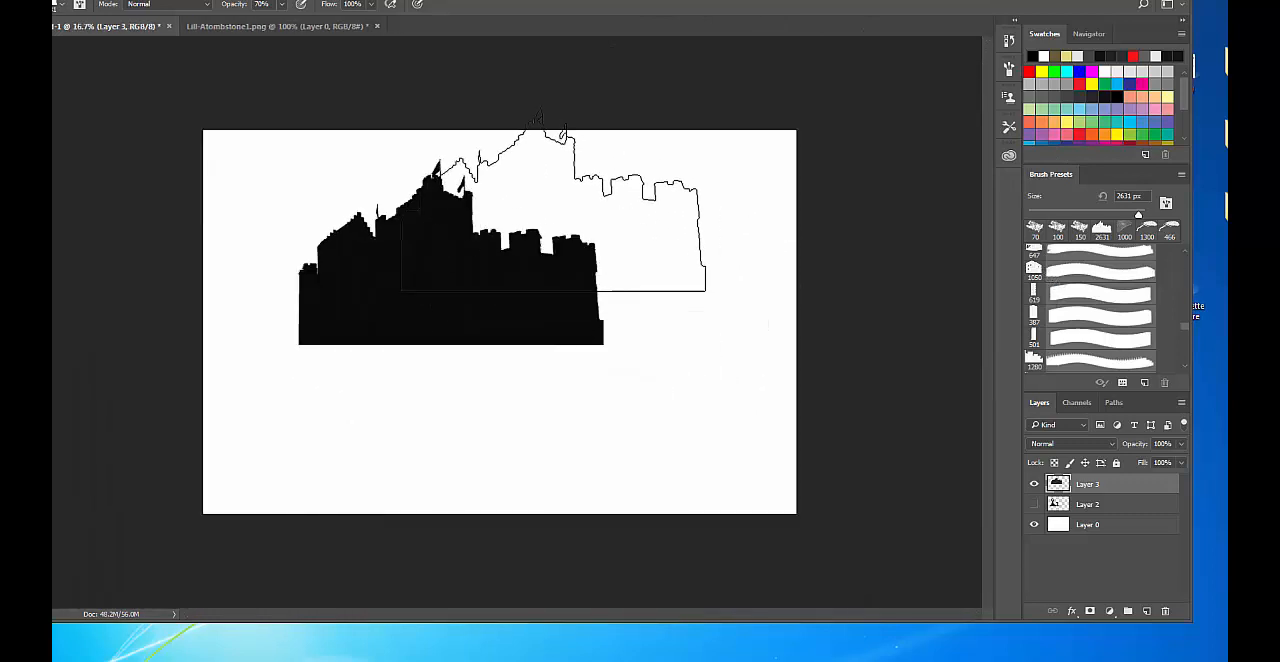
{"action": "key", "text": "m"}
{"action": "left_click_drag", "start_coordinate": [244, 130], "coordinate": [689, 422]}
{"action": "key", "text": "v"}
{"action": "key", "text": "Up"}
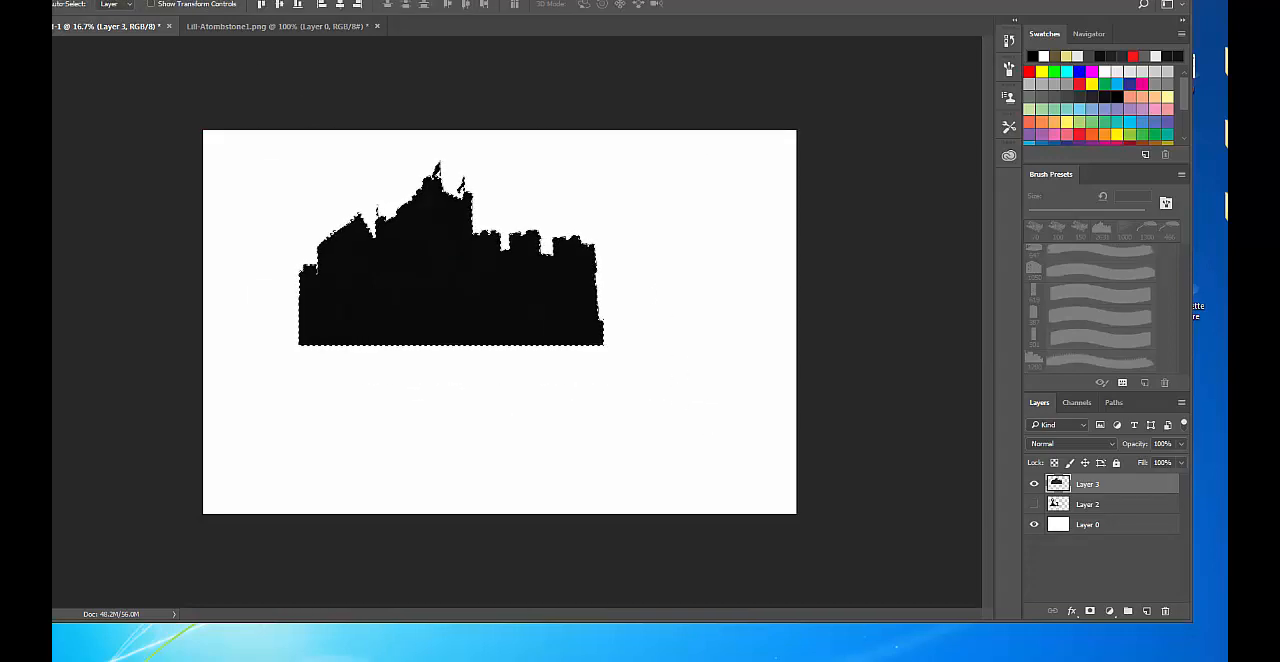
Define a new brush preset from the selected castle, keeping the suggested name.
{"action": "left_click", "coordinate": [54, 1]}
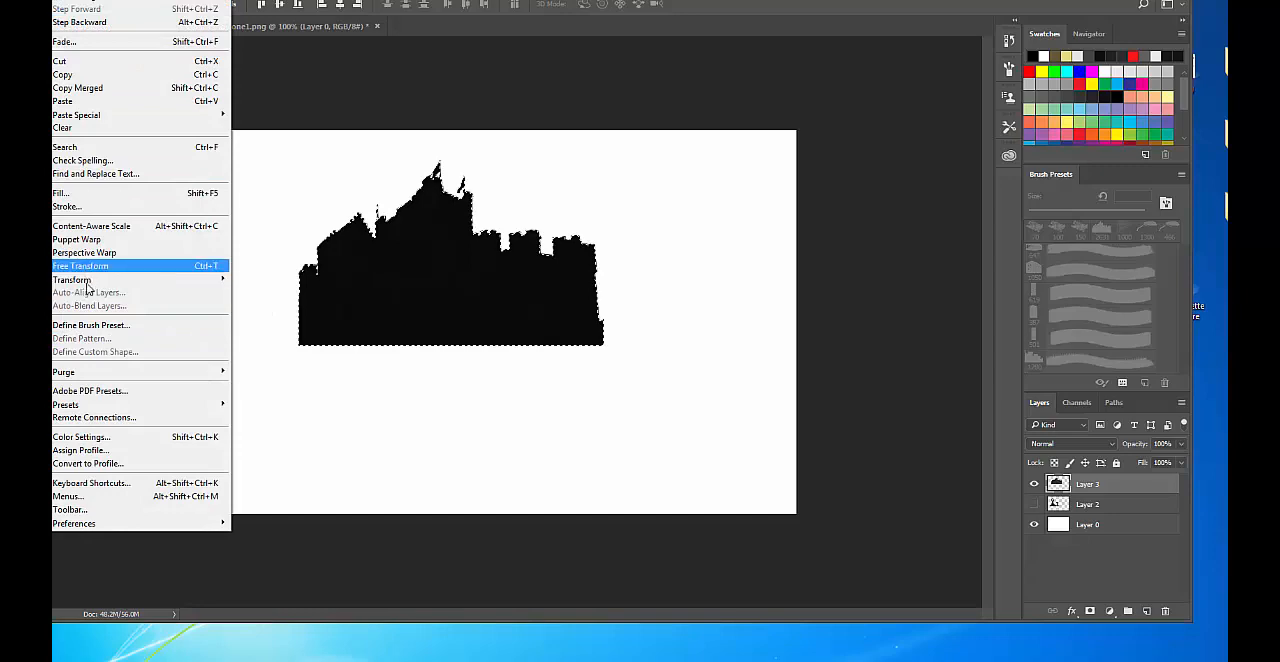
{"action": "left_click", "coordinate": [90, 325]}
{"action": "left_click", "coordinate": [804, 218]}
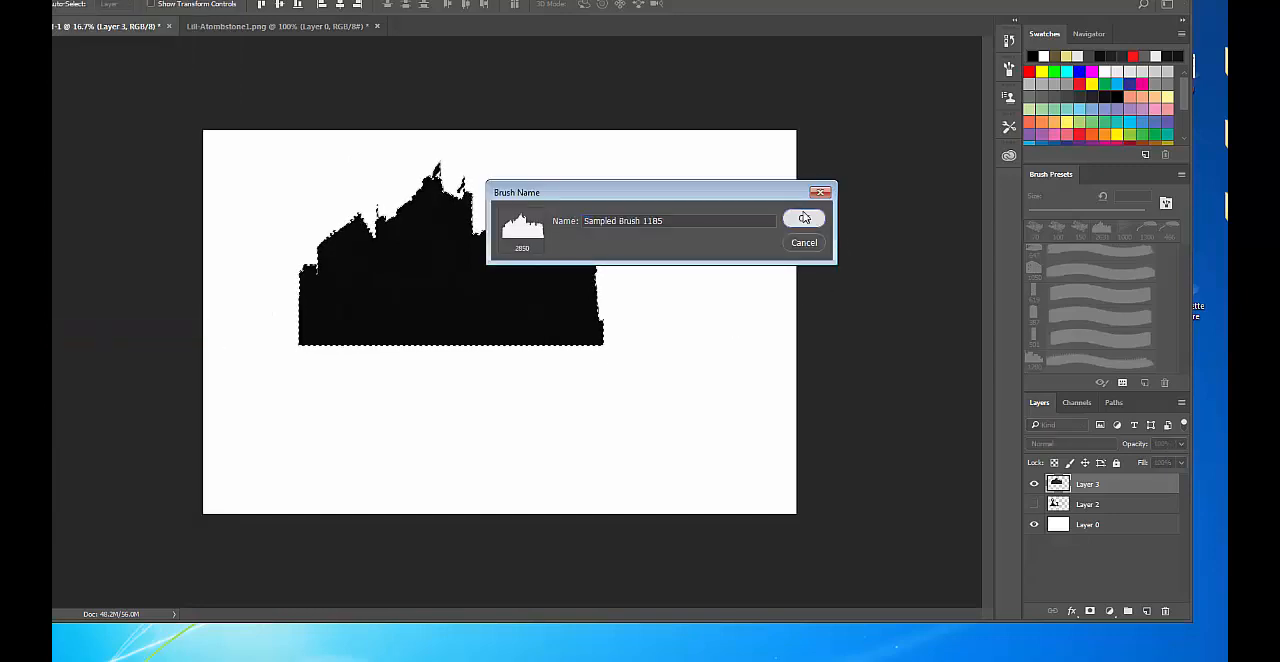
Open the Preset Manager for brushes from the brush picker and show the brushes as large thumbnails.
{"action": "key", "text": "b"}
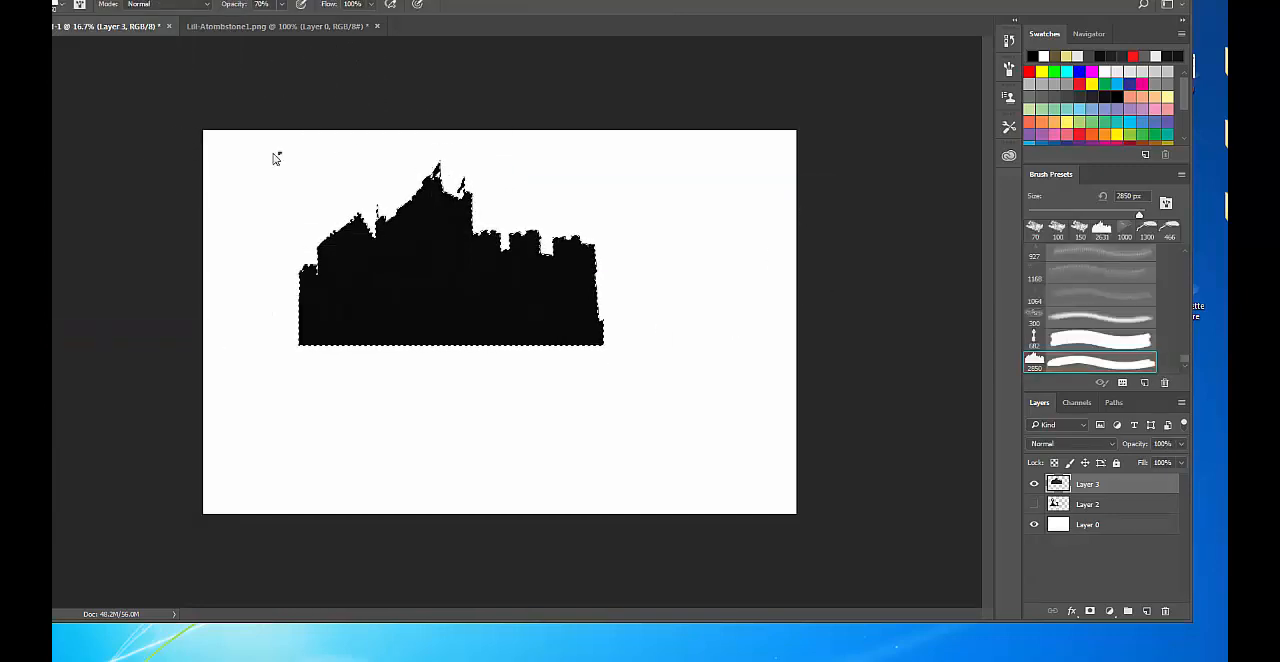
{"action": "right_click", "coordinate": [321, 170]}
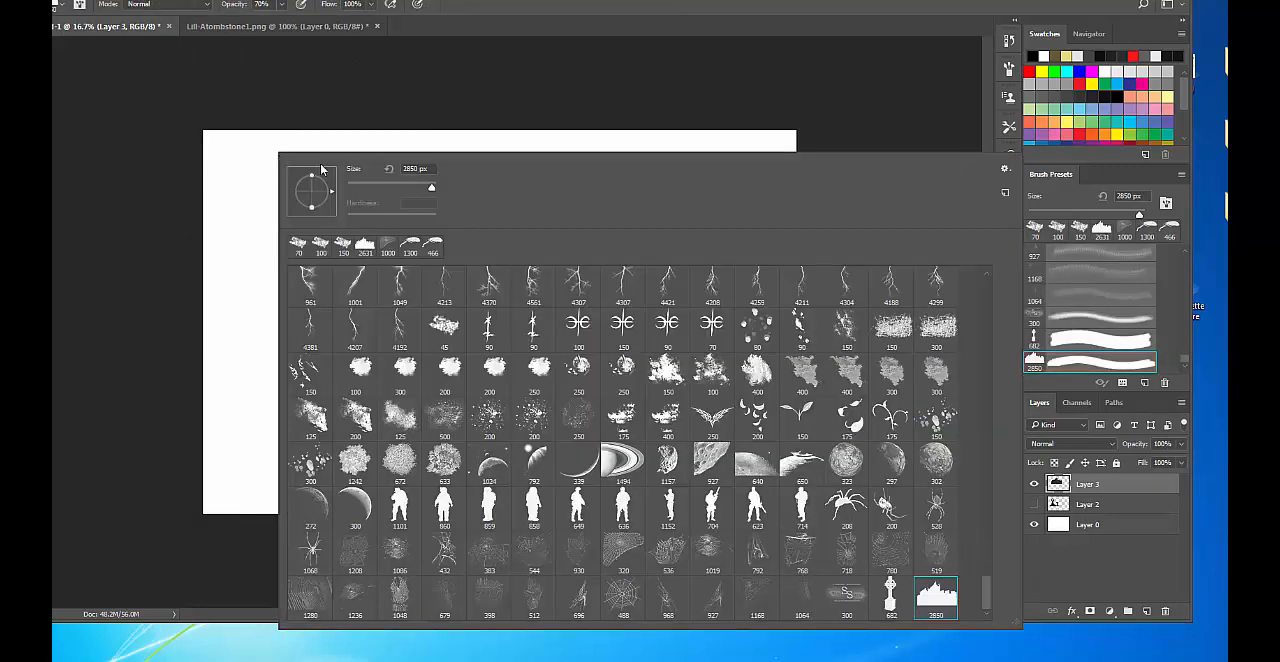
{"action": "left_click", "coordinate": [1008, 172]}
{"action": "left_click", "coordinate": [1085, 345]}
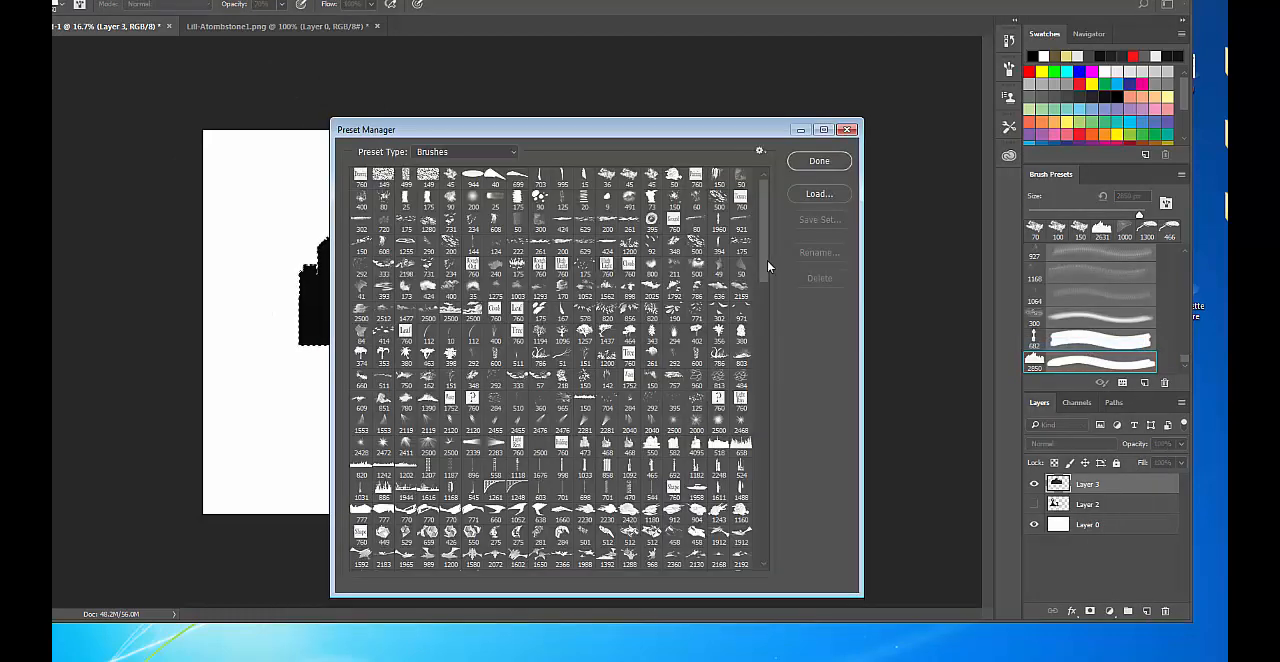
{"action": "left_click", "coordinate": [760, 153]}
{"action": "left_click", "coordinate": [800, 188]}
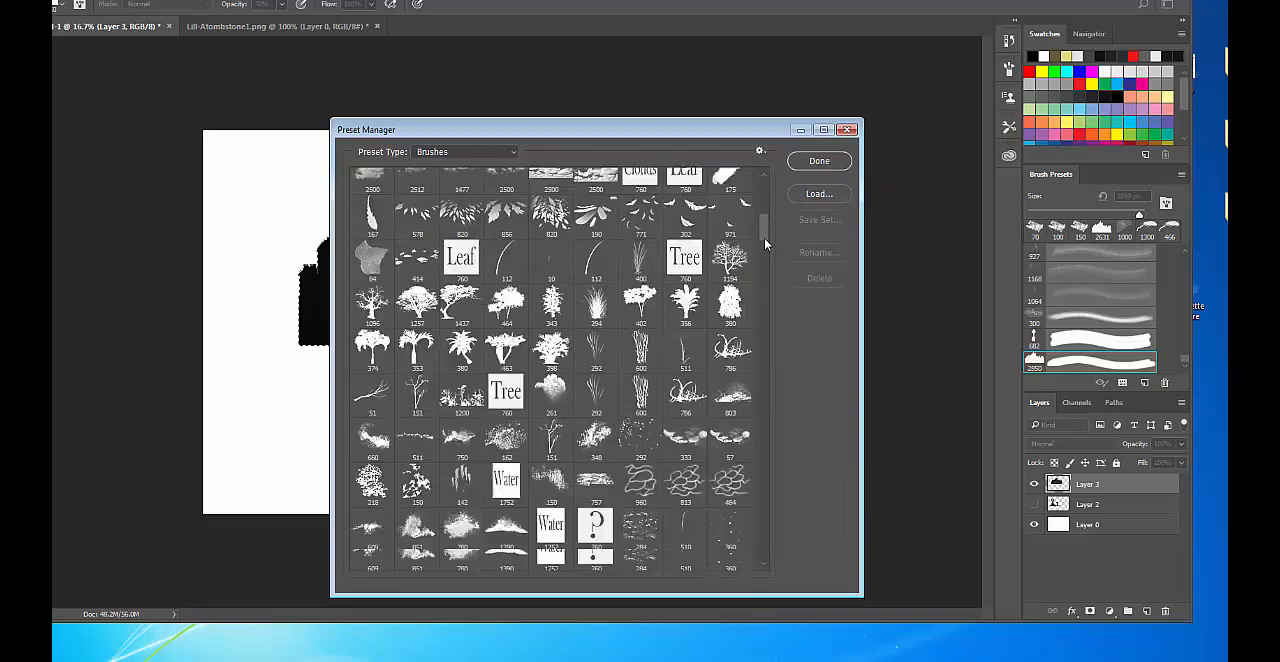
Move the new 2850 px castle brush to the start of the building brushes, just after the 419 px lamp post, and close the manager.
{"action": "mouse_move", "coordinate": [767, 277]}
{"action": "left_mouse_down"}
{"action": "mouse_move", "coordinate": [745, 485]}
{"action": "mouse_move", "coordinate": [757, 581]}
{"action": "mouse_move", "coordinate": [766, 567]}
{"action": "left_mouse_up"}
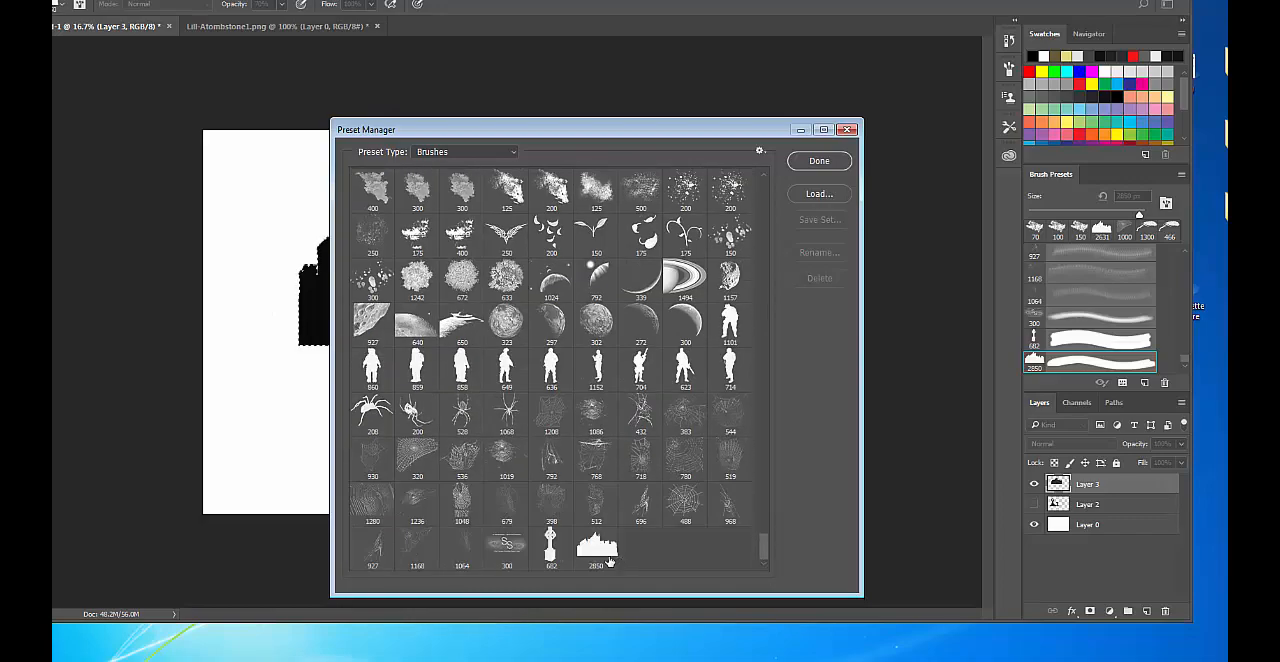
{"action": "left_click", "coordinate": [604, 561]}
{"action": "mouse_move", "coordinate": [604, 561]}
{"action": "left_mouse_down"}
{"action": "mouse_move", "coordinate": [586, 165]}
{"action": "mouse_move", "coordinate": [622, 440]}
{"action": "mouse_move", "coordinate": [592, 335]}
{"action": "left_mouse_up"}
{"action": "mouse_move", "coordinate": [594, 178]}
{"action": "left_mouse_down"}
{"action": "mouse_move", "coordinate": [571, 160]}
{"action": "mouse_move", "coordinate": [575, 182]}
{"action": "mouse_move", "coordinate": [685, 185]}
{"action": "left_mouse_up"}
{"action": "mouse_move", "coordinate": [684, 263]}
{"action": "left_mouse_down"}
{"action": "mouse_move", "coordinate": [733, 272]}
{"action": "mouse_move", "coordinate": [460, 290]}
{"action": "mouse_move", "coordinate": [398, 316]}
{"action": "left_mouse_up"}
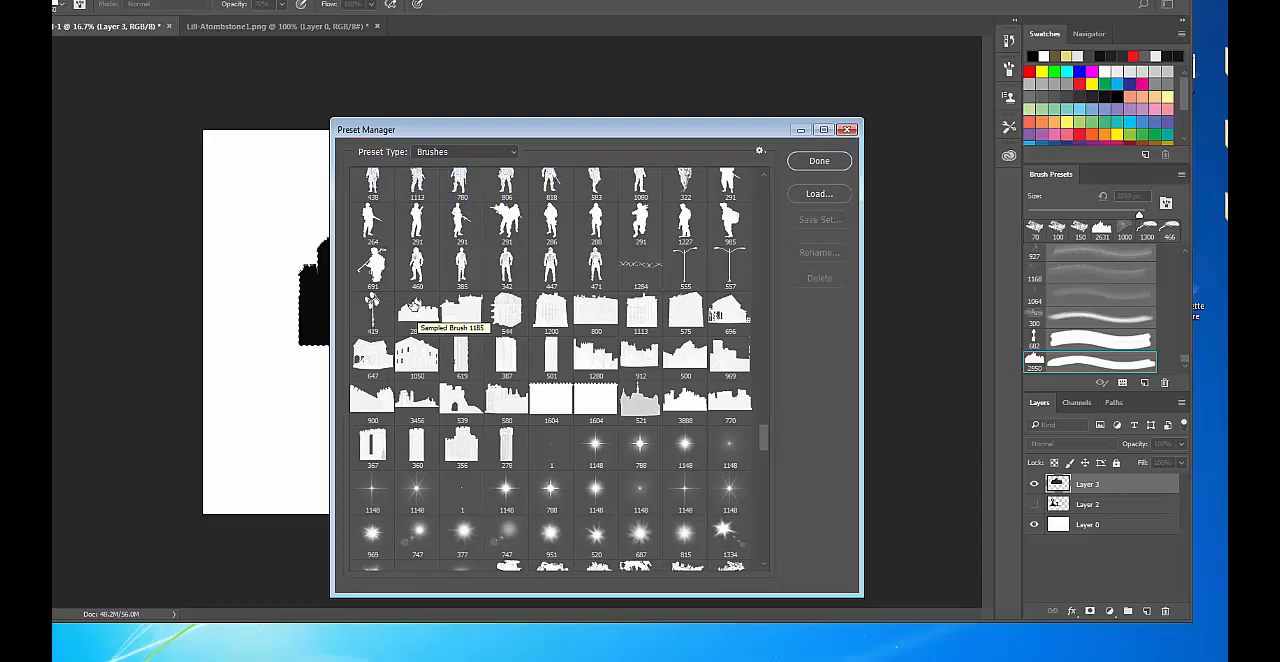
{"action": "left_click", "coordinate": [819, 160]}
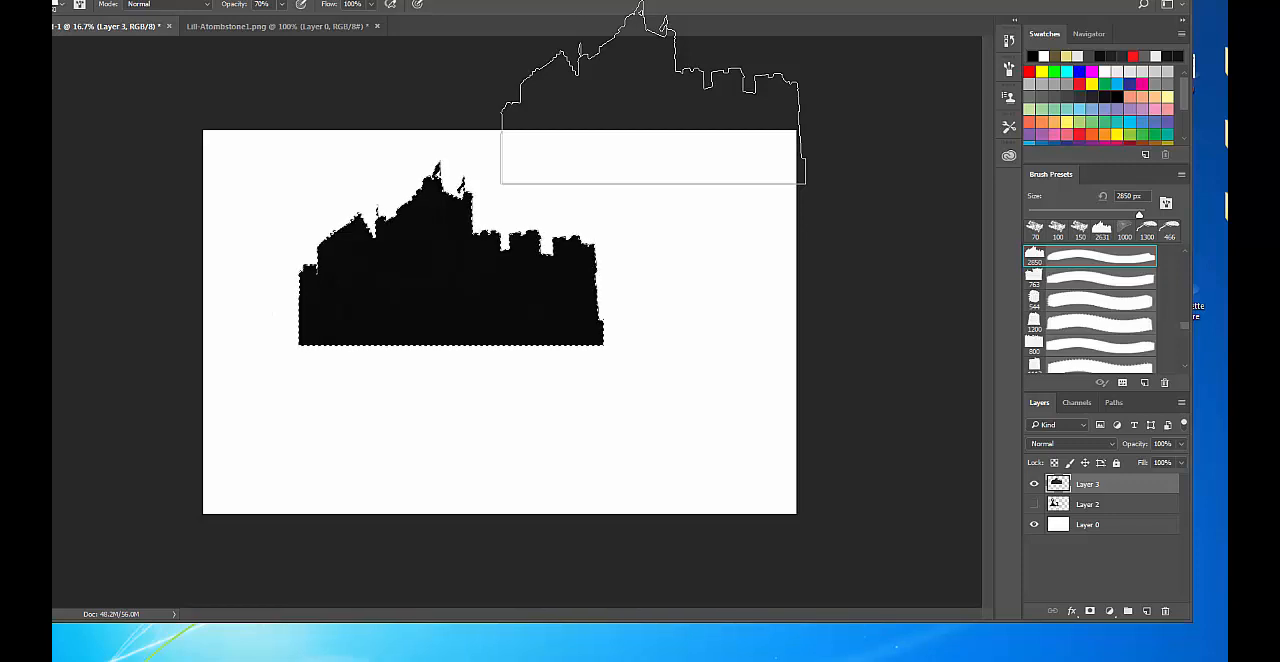
Select the whole canvas and save the brush set over the existing PhilsBrushes file.
{"action": "key", "text": "ctrl+a"}
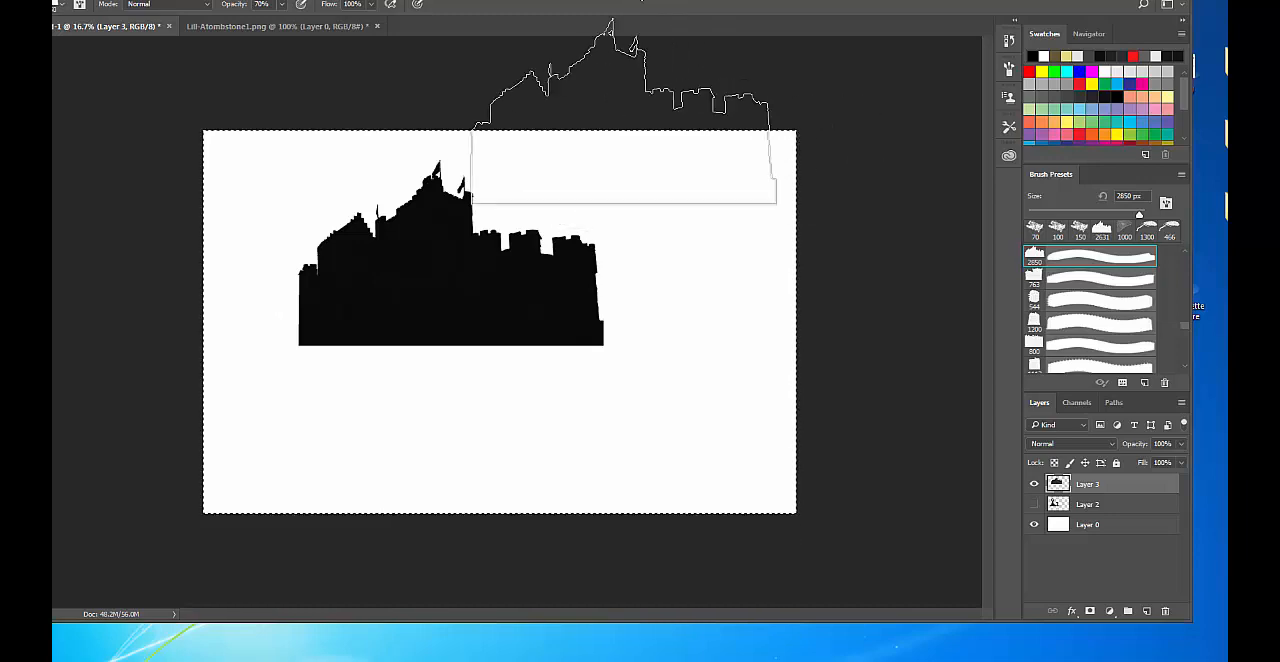
{"action": "right_click", "coordinate": [370, 181]}
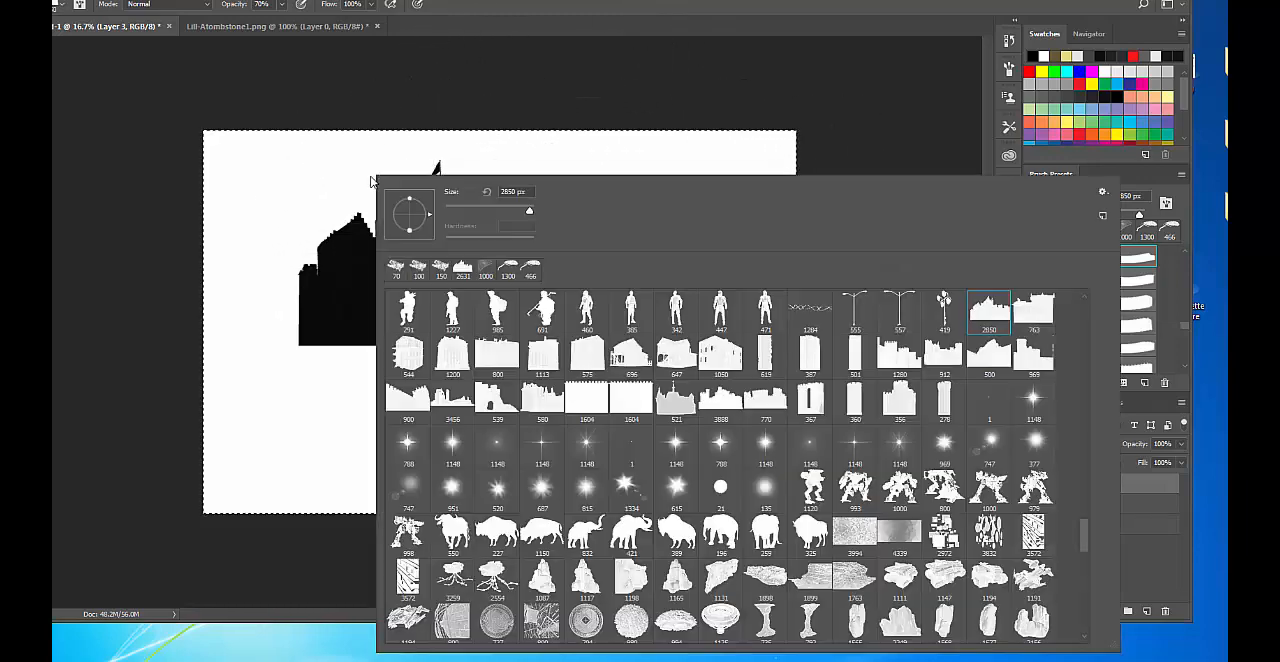
{"action": "left_click", "coordinate": [1105, 191]}
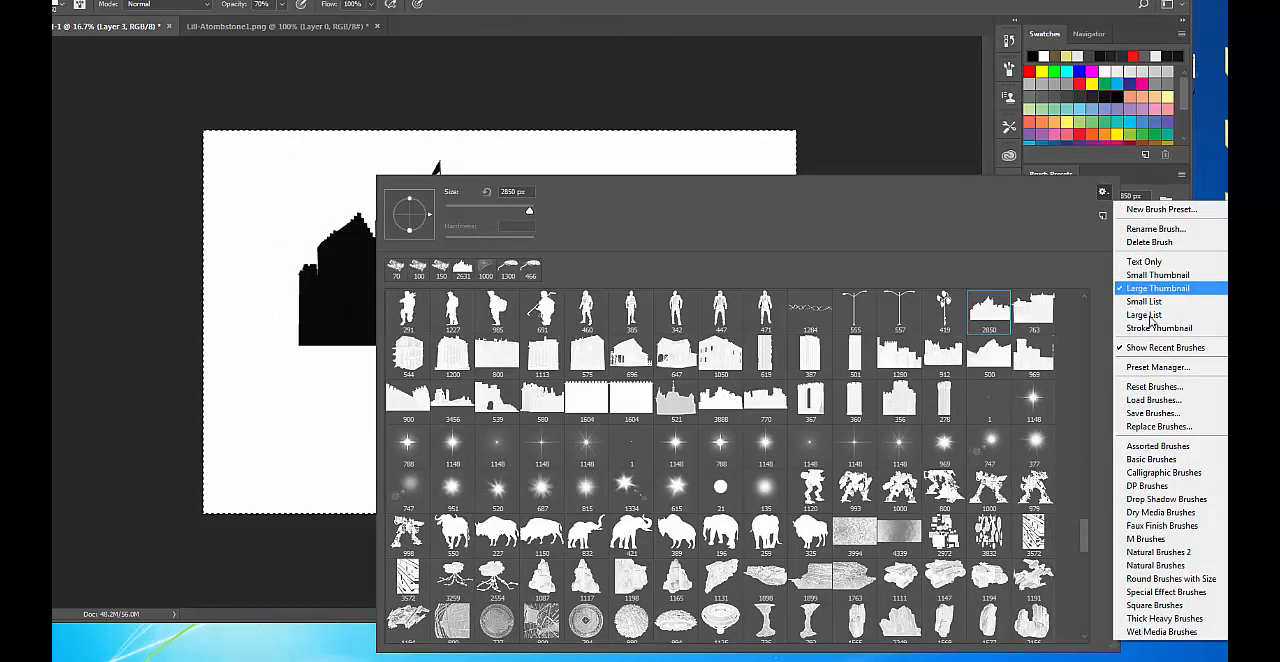
{"action": "left_click", "coordinate": [1152, 413]}
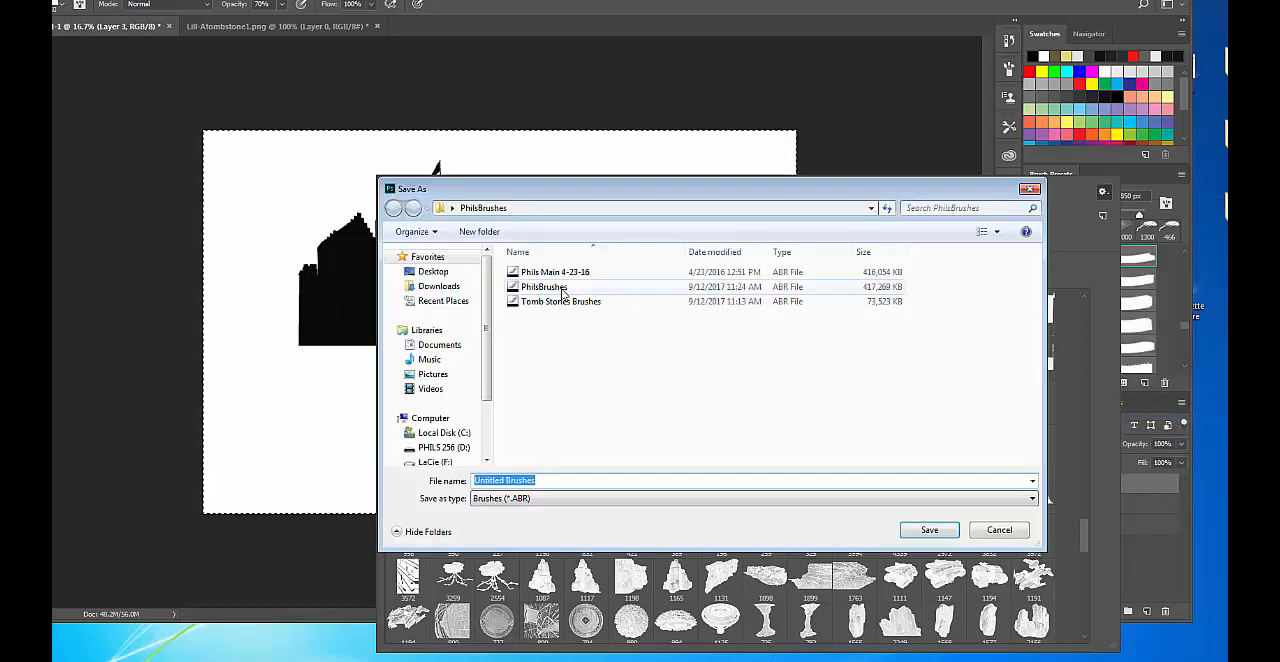
{"action": "left_click", "coordinate": [563, 288]}
{"action": "left_click", "coordinate": [929, 530]}
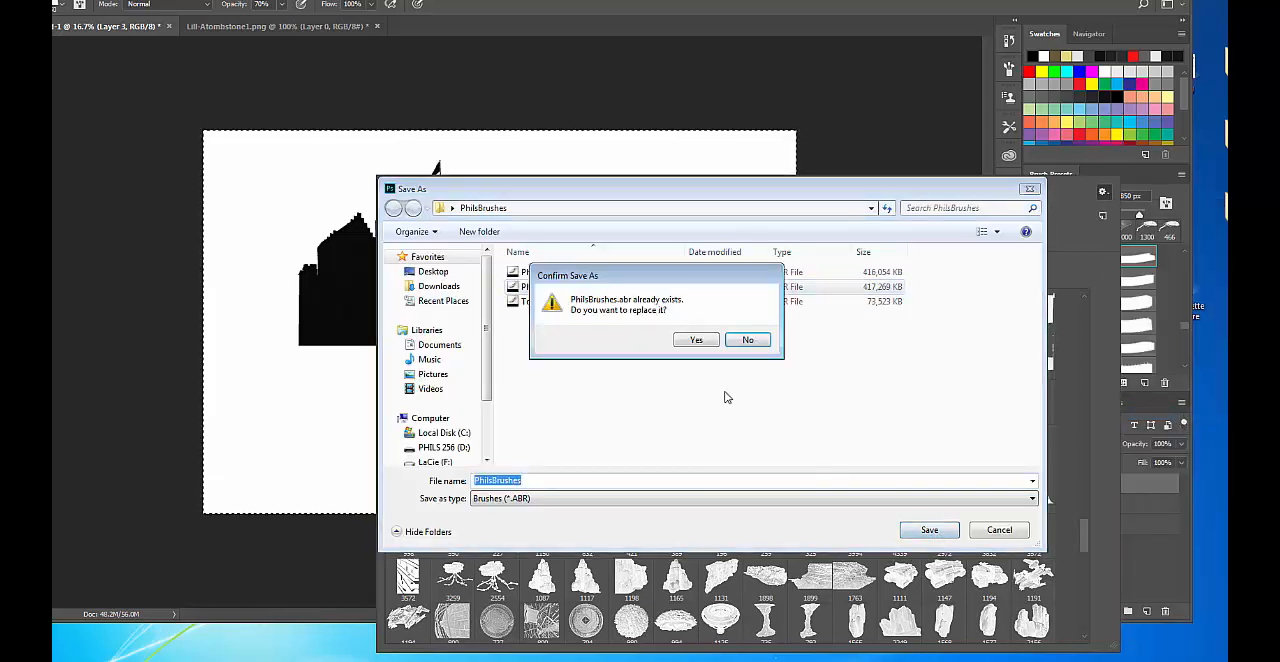
{"action": "left_click", "coordinate": [696, 340]}
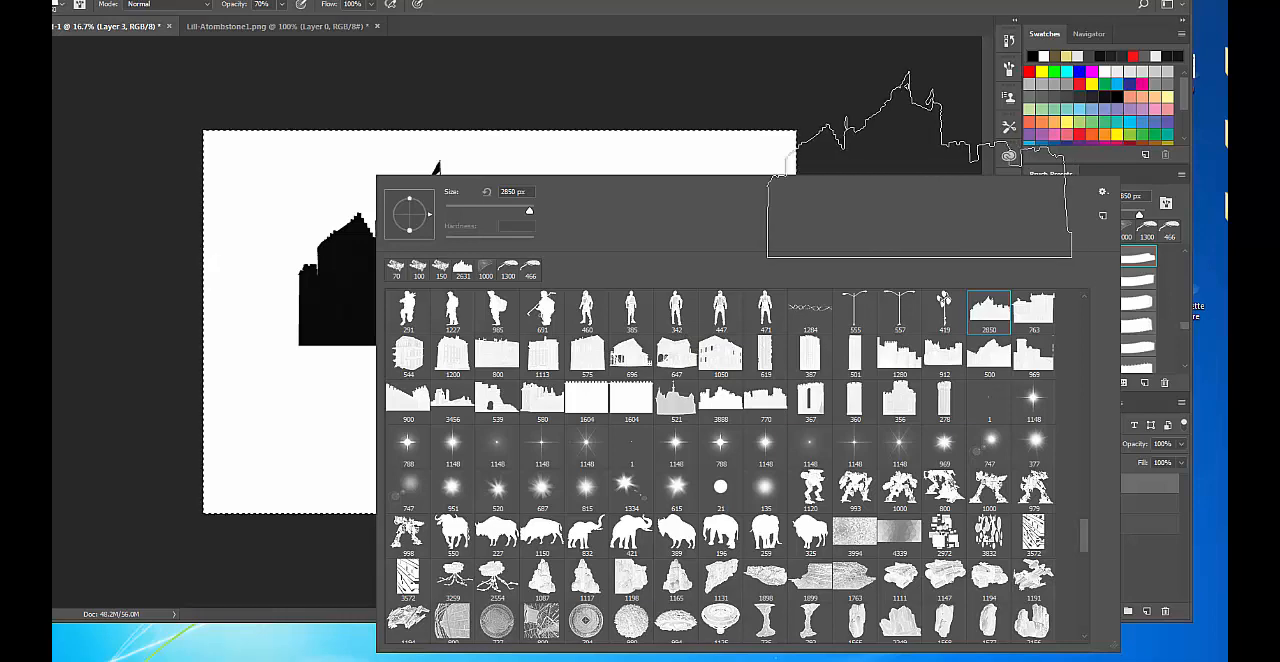
{"action": "left_click", "coordinate": [767, 53]}
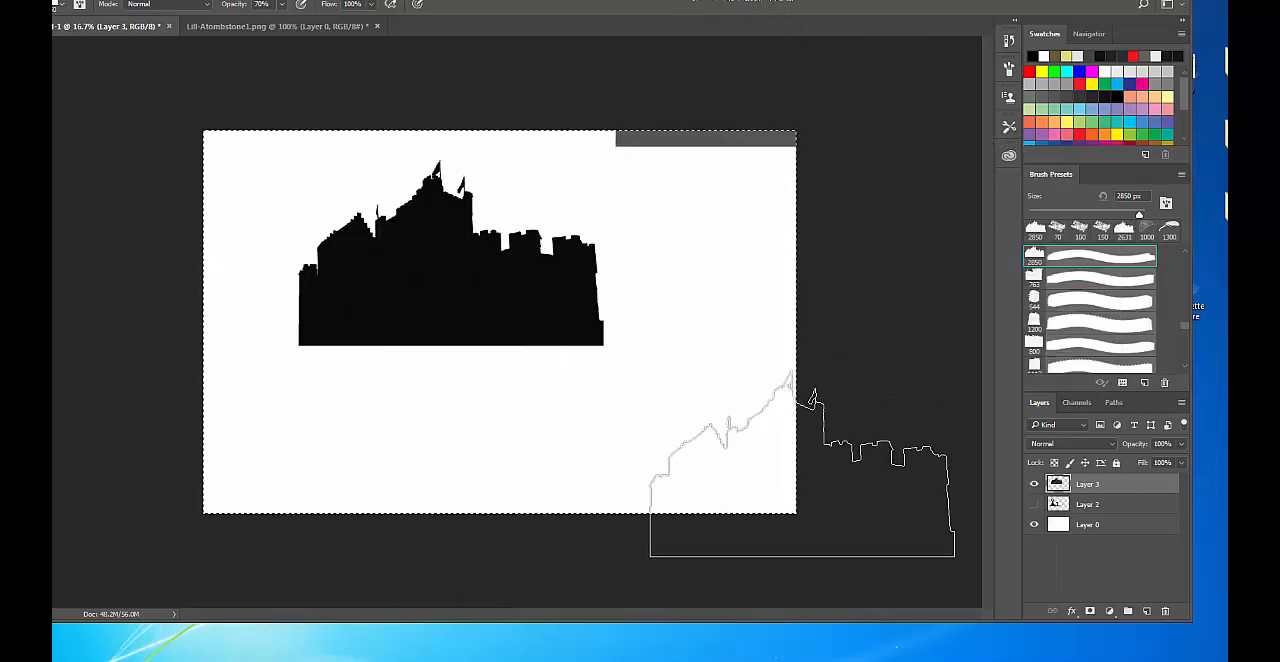
Clear the castle from Layer 3 and stamp it again in black with the new 2850 px brush.
{"action": "key", "text": "Delete"}
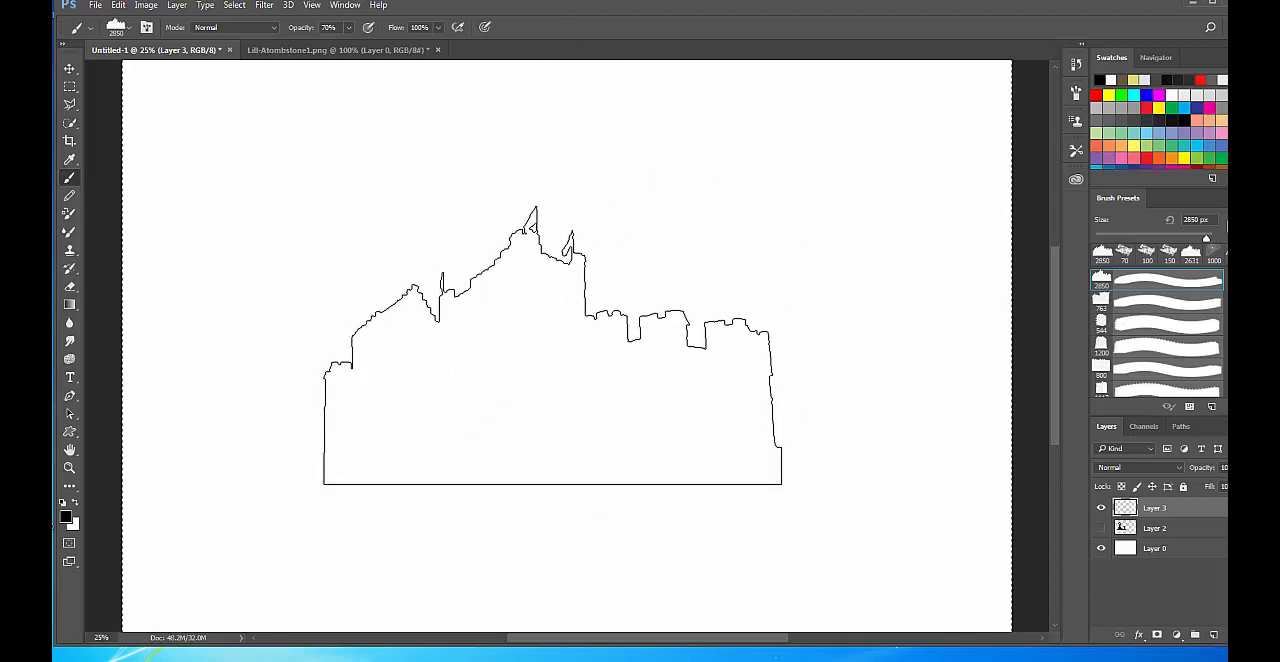
{"action": "left_click", "coordinate": [553, 346]}
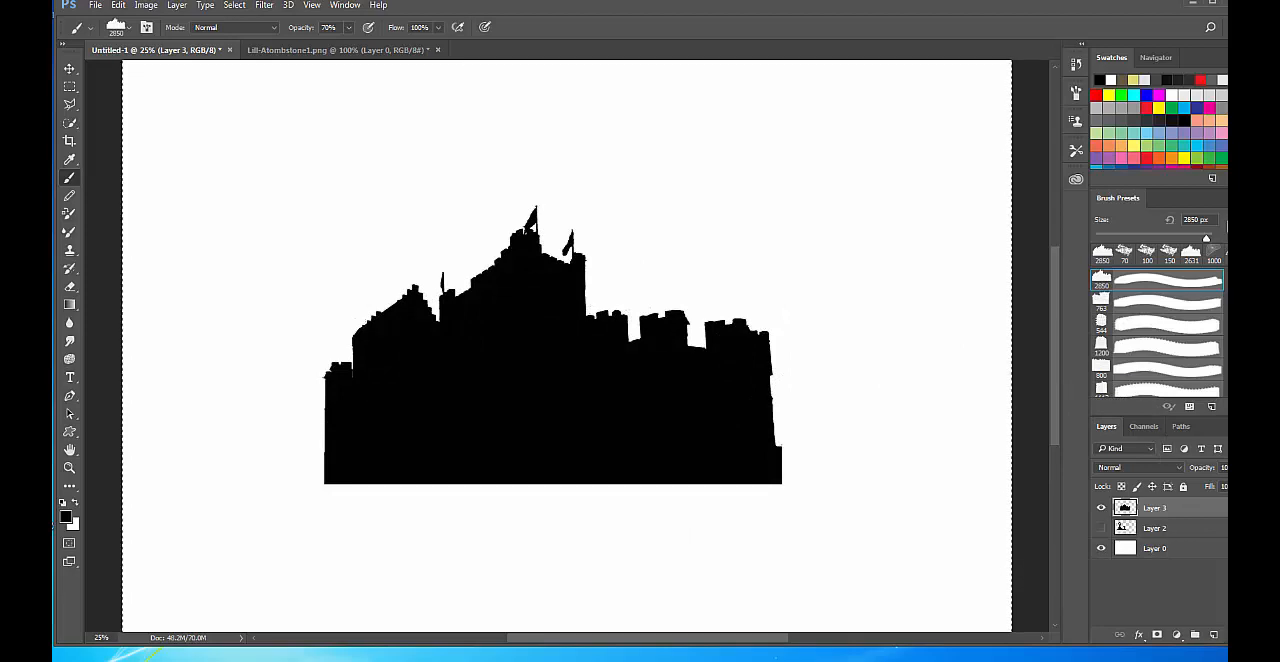
Add a new layer above Layer 3 and use the freehand Lasso to outline the left side of the castle's central tower.
{"action": "key", "text": "l"}
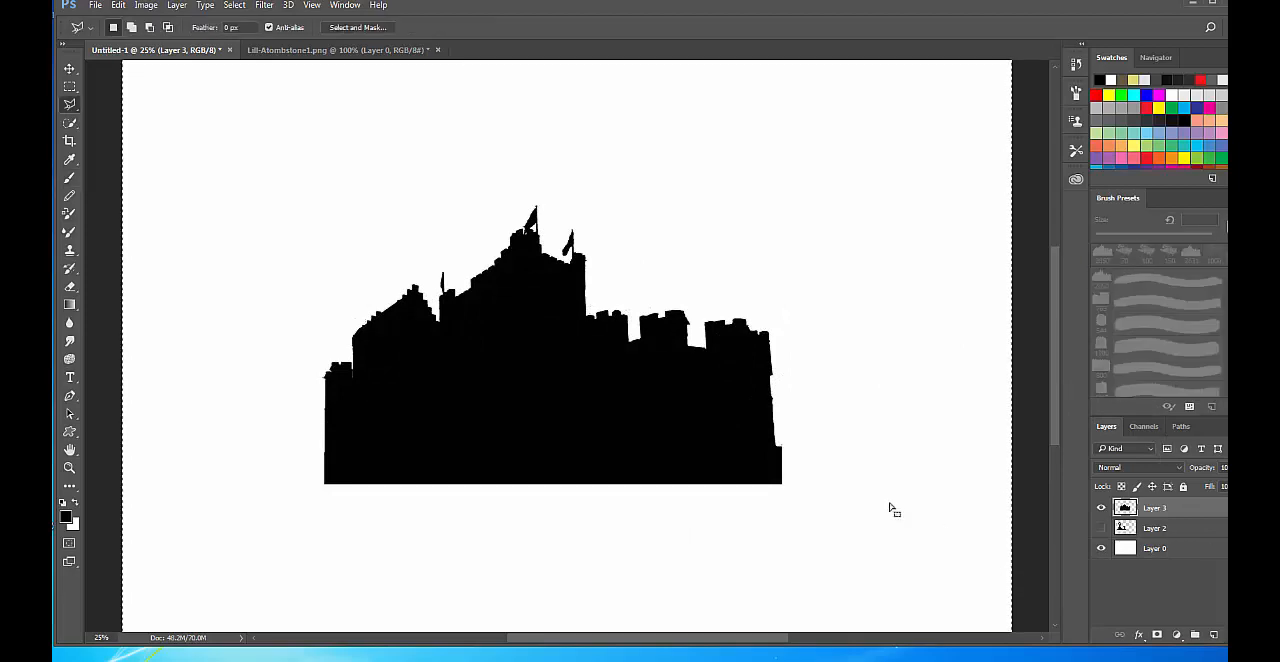
{"action": "left_click", "coordinate": [1214, 635]}
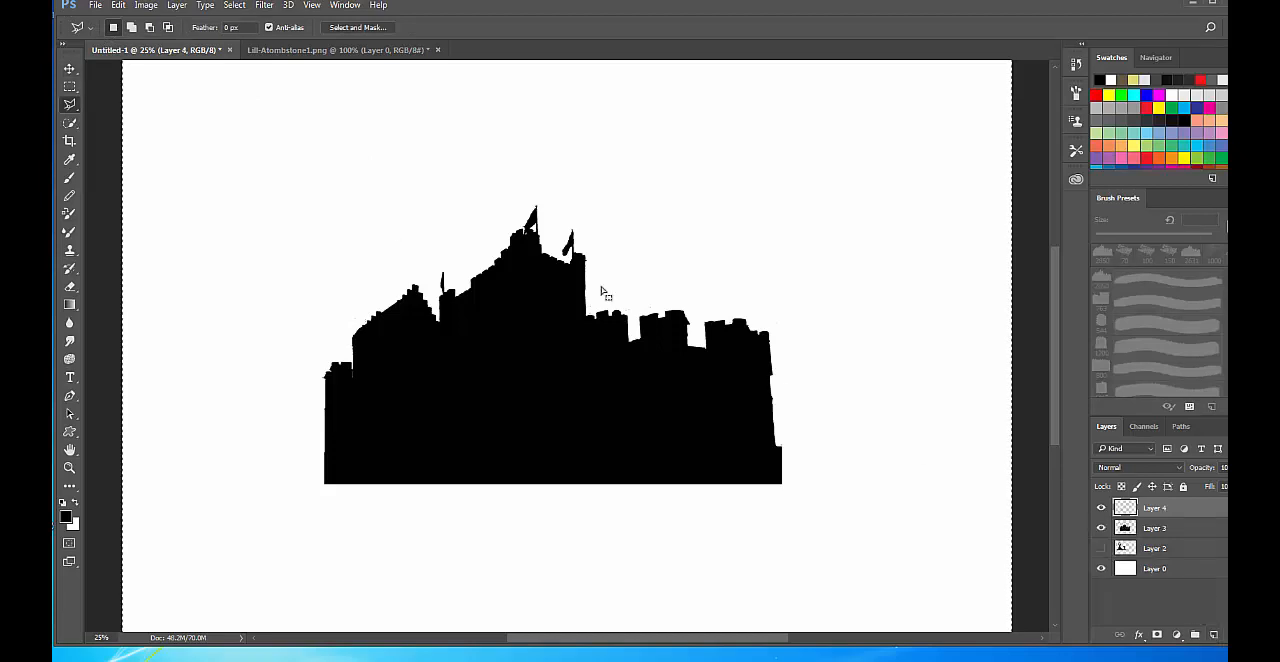
{"action": "right_click", "coordinate": [70, 104]}
{"action": "left_click", "coordinate": [120, 101]}
{"action": "left_click_drag", "start_coordinate": [526, 288], "coordinate": [529, 343]}
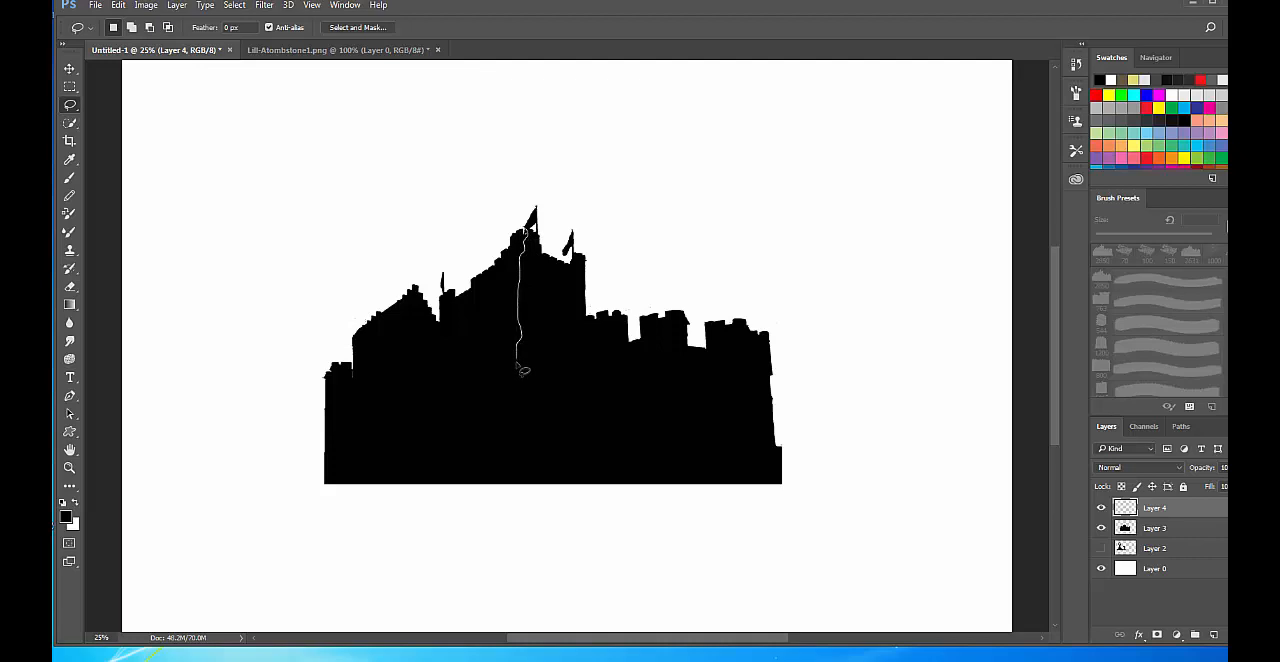
{"action": "mouse_move", "coordinate": [520, 384]}
{"action": "left_mouse_down"}
{"action": "mouse_move", "coordinate": [519, 409]}
{"action": "mouse_move", "coordinate": [452, 345]}
{"action": "left_mouse_up"}
{"action": "mouse_move", "coordinate": [440, 300]}
{"action": "left_mouse_down"}
{"action": "mouse_move", "coordinate": [429, 250]}
{"action": "mouse_move", "coordinate": [485, 198]}
{"action": "mouse_move", "coordinate": [528, 208]}
{"action": "left_mouse_up"}
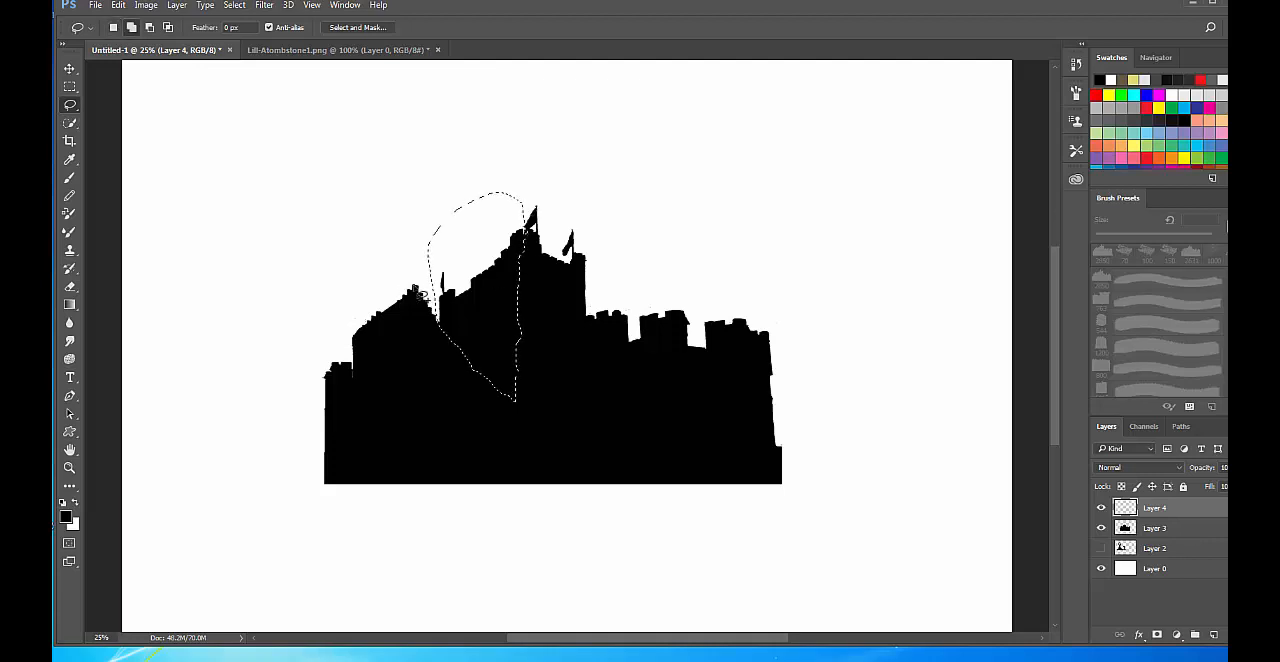
Add freehand patches over the left tower, right battlements and lower walls to the selection, and make Layer 3 active.
{"action": "mouse_move", "coordinate": [415, 288]}
{"action": "left_mouse_down"}
{"action": "mouse_move", "coordinate": [407, 333]}
{"action": "mouse_move", "coordinate": [350, 350]}
{"action": "mouse_move", "coordinate": [382, 284]}
{"action": "mouse_move", "coordinate": [414, 403]}
{"action": "mouse_move", "coordinate": [385, 382]}
{"action": "mouse_move", "coordinate": [362, 400]}
{"action": "mouse_move", "coordinate": [352, 368]}
{"action": "mouse_move", "coordinate": [340, 400]}
{"action": "mouse_move", "coordinate": [306, 371]}
{"action": "mouse_move", "coordinate": [345, 360]}
{"action": "left_mouse_up"}
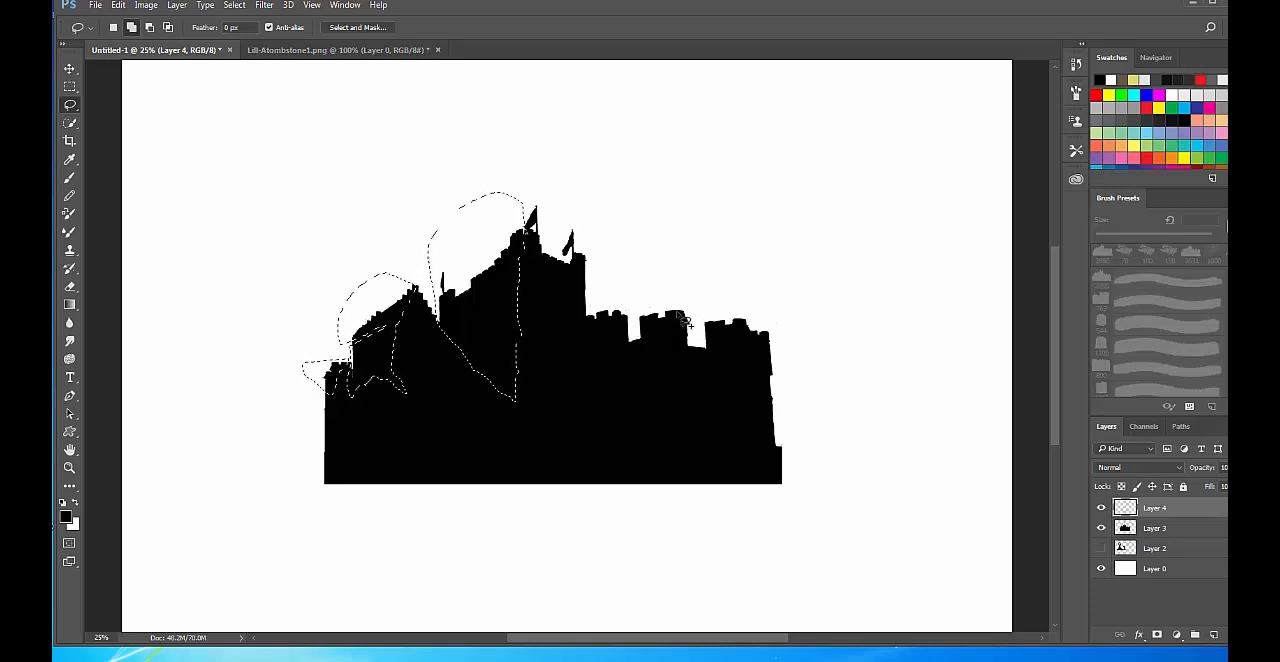
{"action": "mouse_move", "coordinate": [675, 309]}
{"action": "left_mouse_down"}
{"action": "mouse_move", "coordinate": [642, 357]}
{"action": "mouse_move", "coordinate": [636, 319]}
{"action": "mouse_move", "coordinate": [652, 302]}
{"action": "mouse_move", "coordinate": [580, 346]}
{"action": "mouse_move", "coordinate": [589, 312]}
{"action": "mouse_move", "coordinate": [609, 302]}
{"action": "mouse_move", "coordinate": [730, 334]}
{"action": "mouse_move", "coordinate": [717, 364]}
{"action": "mouse_move", "coordinate": [710, 310]}
{"action": "mouse_move", "coordinate": [748, 322]}
{"action": "left_mouse_up"}
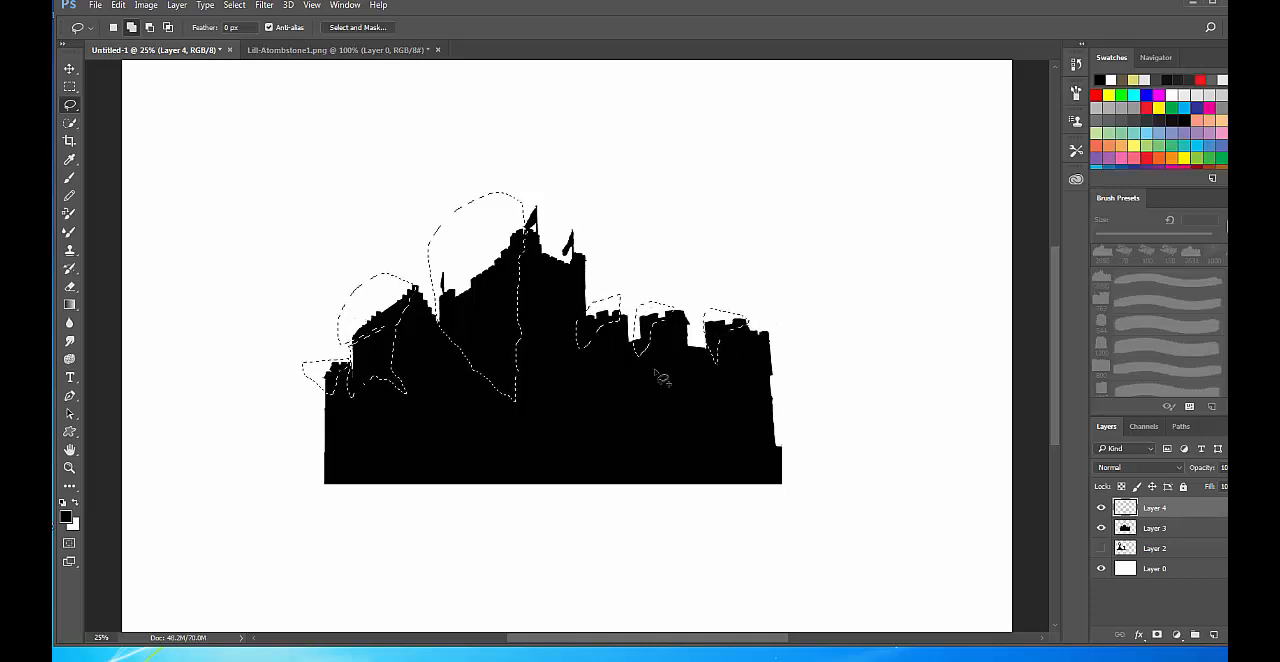
{"action": "mouse_move", "coordinate": [582, 375]}
{"action": "left_mouse_down"}
{"action": "mouse_move", "coordinate": [523, 441]}
{"action": "mouse_move", "coordinate": [485, 434]}
{"action": "mouse_move", "coordinate": [536, 440]}
{"action": "mouse_move", "coordinate": [557, 406]}
{"action": "mouse_move", "coordinate": [577, 423]}
{"action": "mouse_move", "coordinate": [584, 389]}
{"action": "mouse_move", "coordinate": [622, 382]}
{"action": "mouse_move", "coordinate": [585, 378]}
{"action": "left_mouse_up"}
{"action": "mouse_move", "coordinate": [396, 404]}
{"action": "left_mouse_down"}
{"action": "mouse_move", "coordinate": [354, 446]}
{"action": "mouse_move", "coordinate": [336, 446]}
{"action": "mouse_move", "coordinate": [412, 407]}
{"action": "left_mouse_up"}
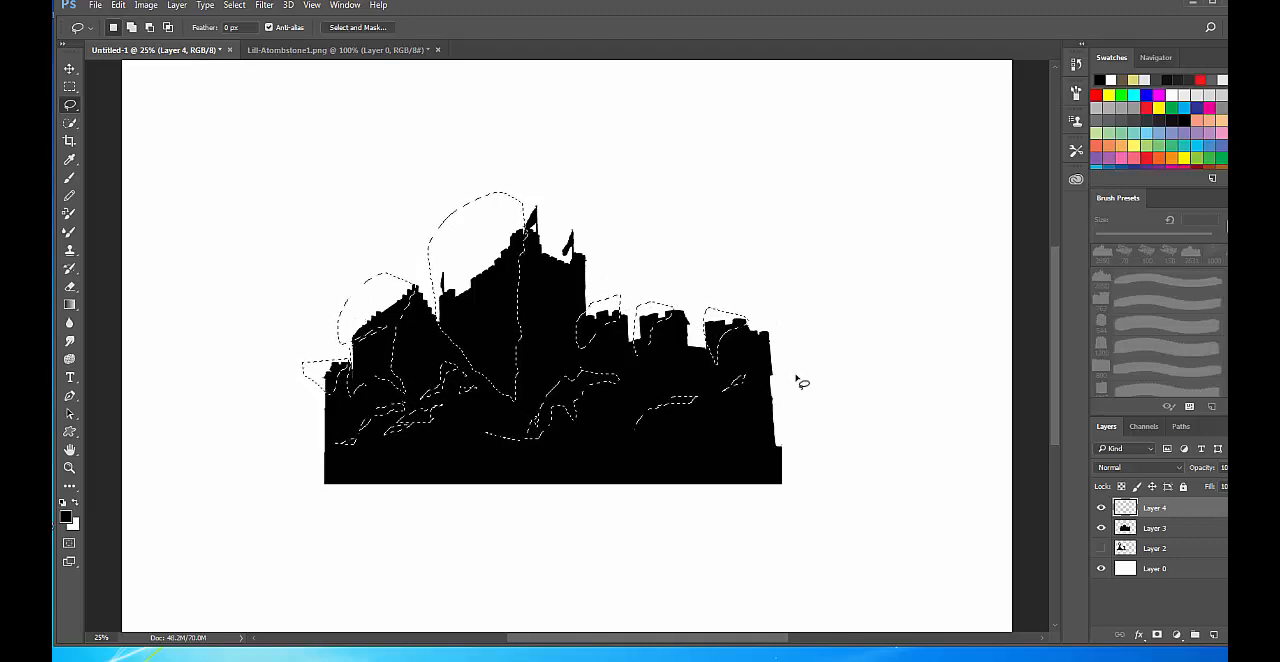
{"action": "left_click", "coordinate": [1173, 529]}
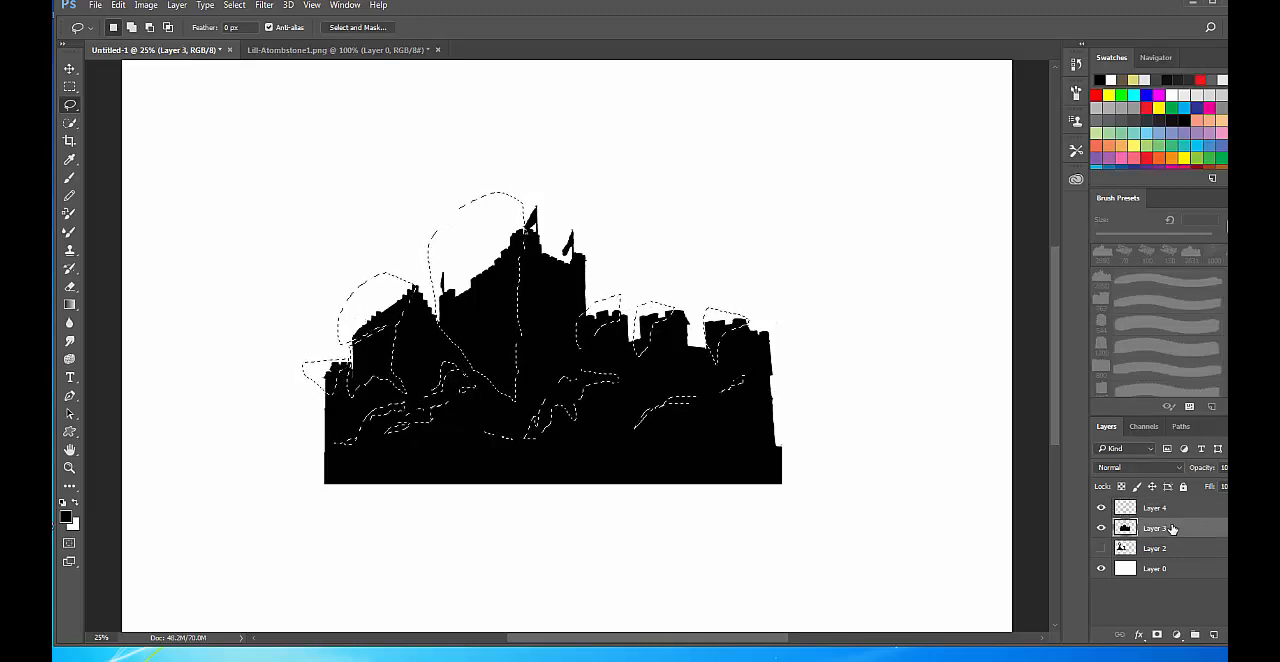
Try to adjust the selected castle areas with Levels, setting the input levels to 47, 0.61 and 249.
{"action": "key", "text": "ctrl+l"}
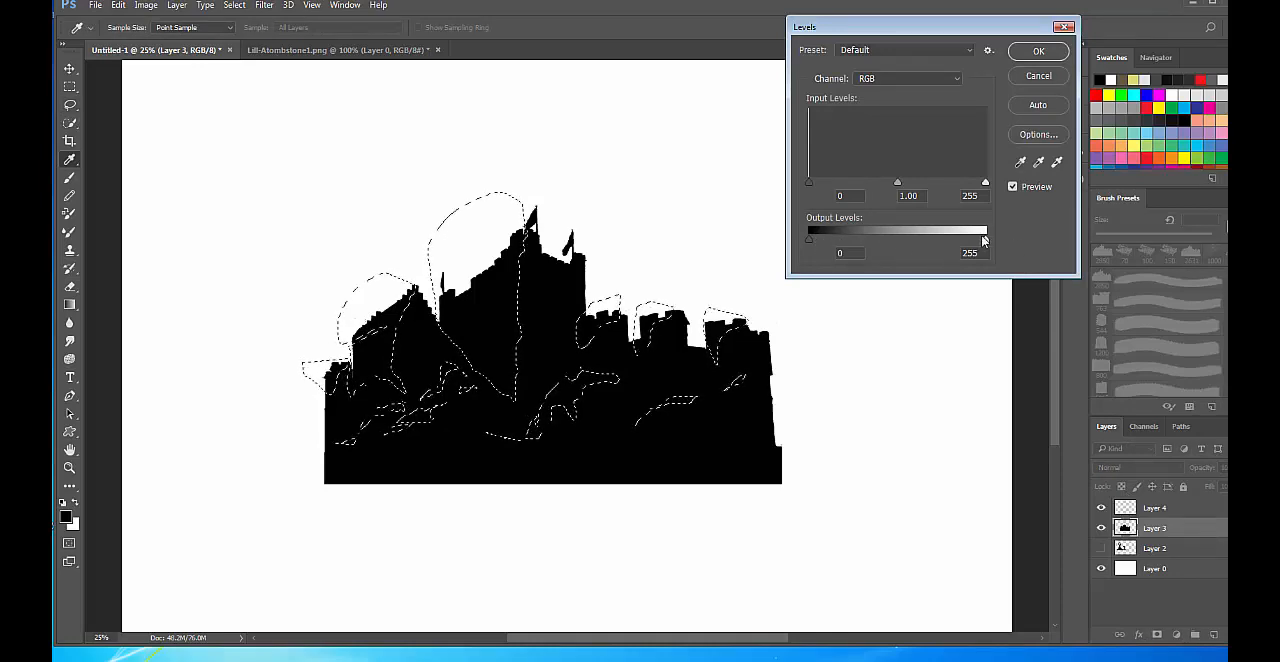
{"action": "left_click_drag", "start_coordinate": [984, 240], "coordinate": [889, 240]}
{"action": "left_click_drag", "start_coordinate": [897, 188], "coordinate": [842, 182]}
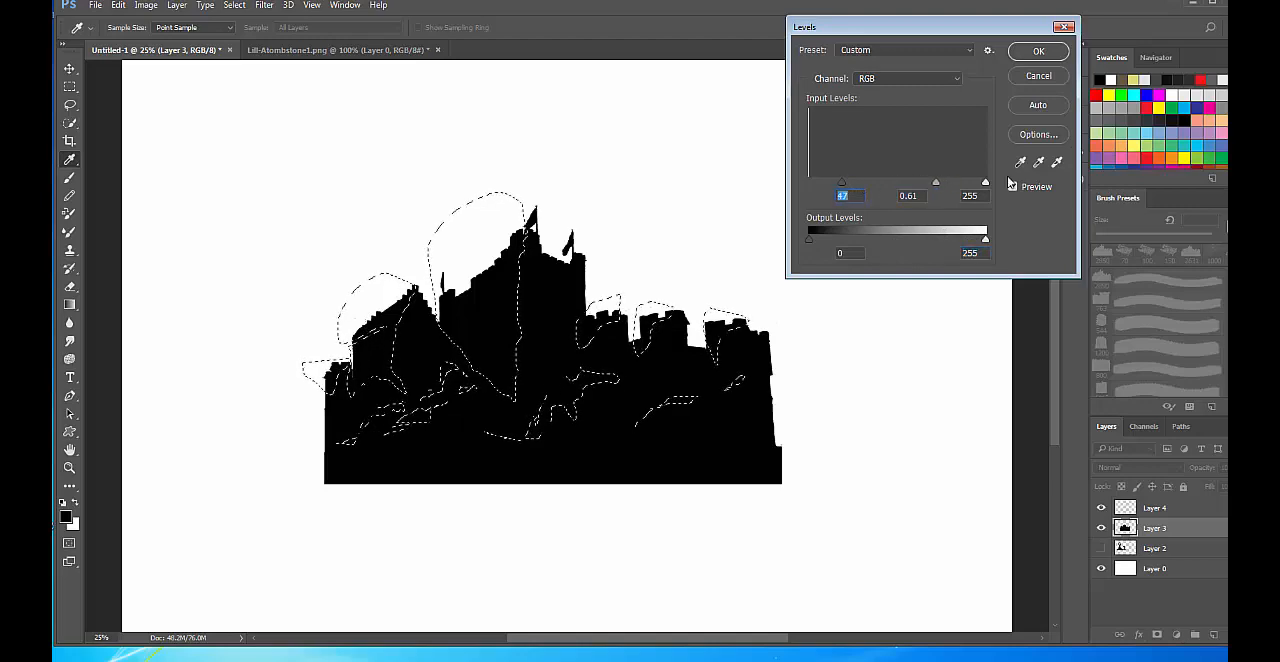
{"action": "left_click_drag", "start_coordinate": [984, 186], "coordinate": [981, 186]}
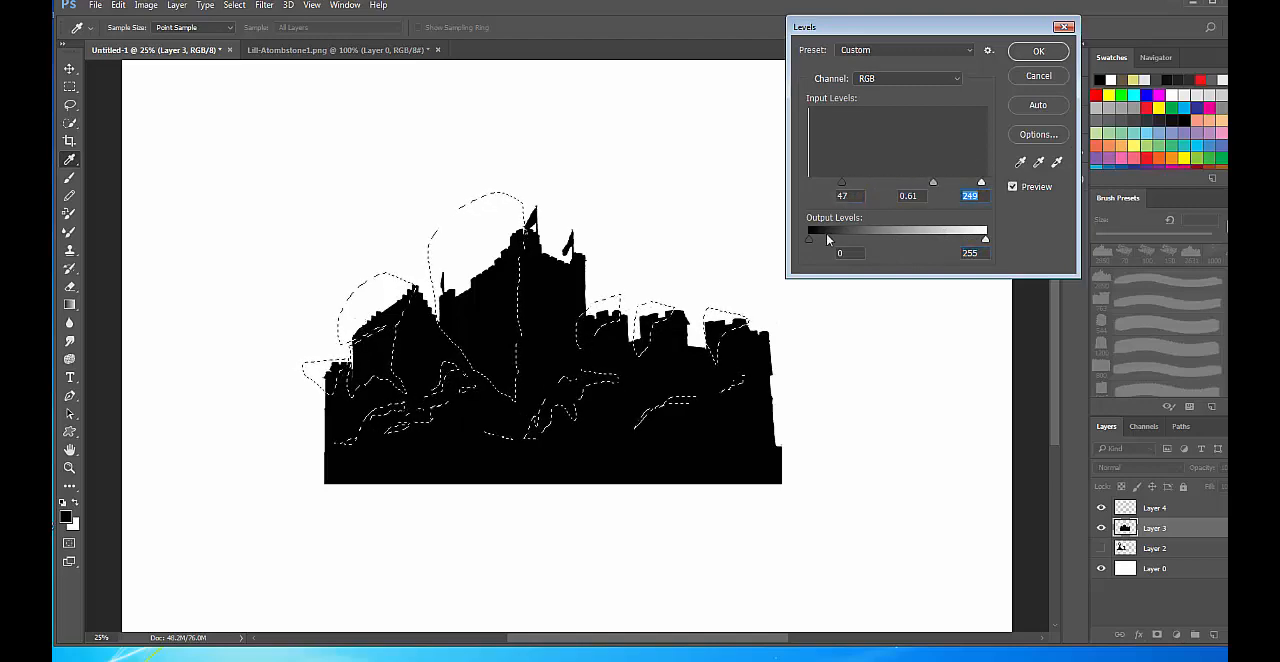
{"action": "left_click", "coordinate": [1036, 53]}
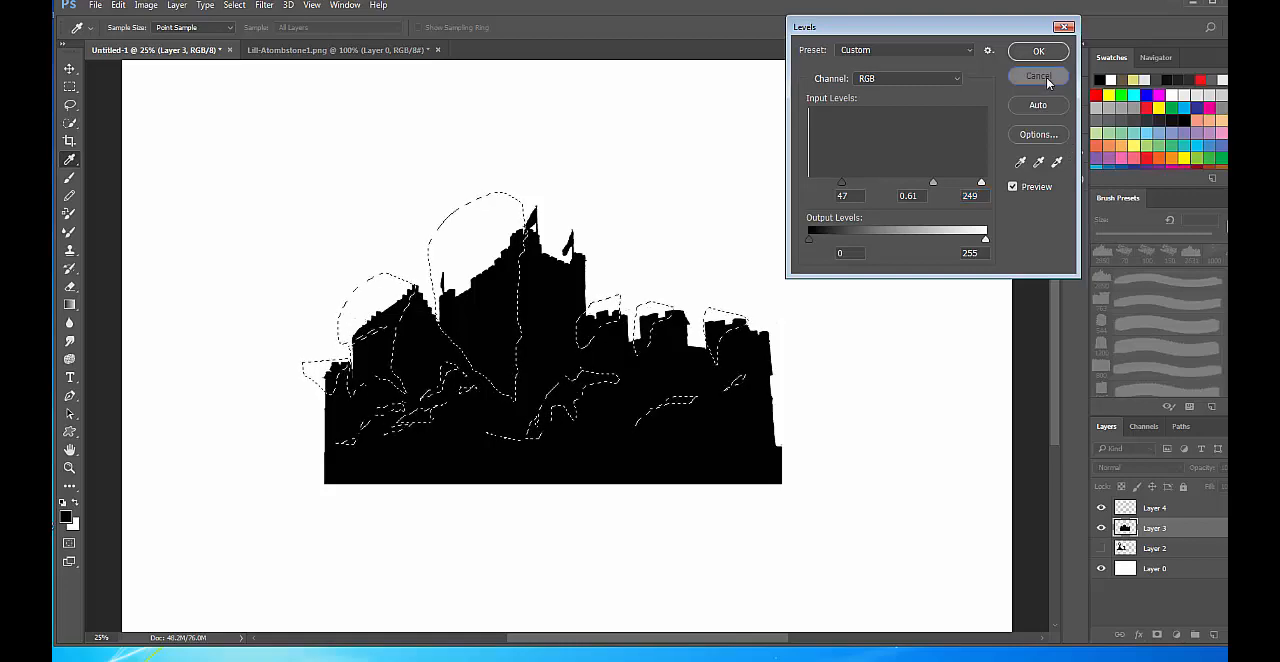
Nudge the selected areas on Layer 3 to shrink the selection to the castle's outline.
{"action": "key", "text": "v"}
{"action": "key", "text": "Down"}
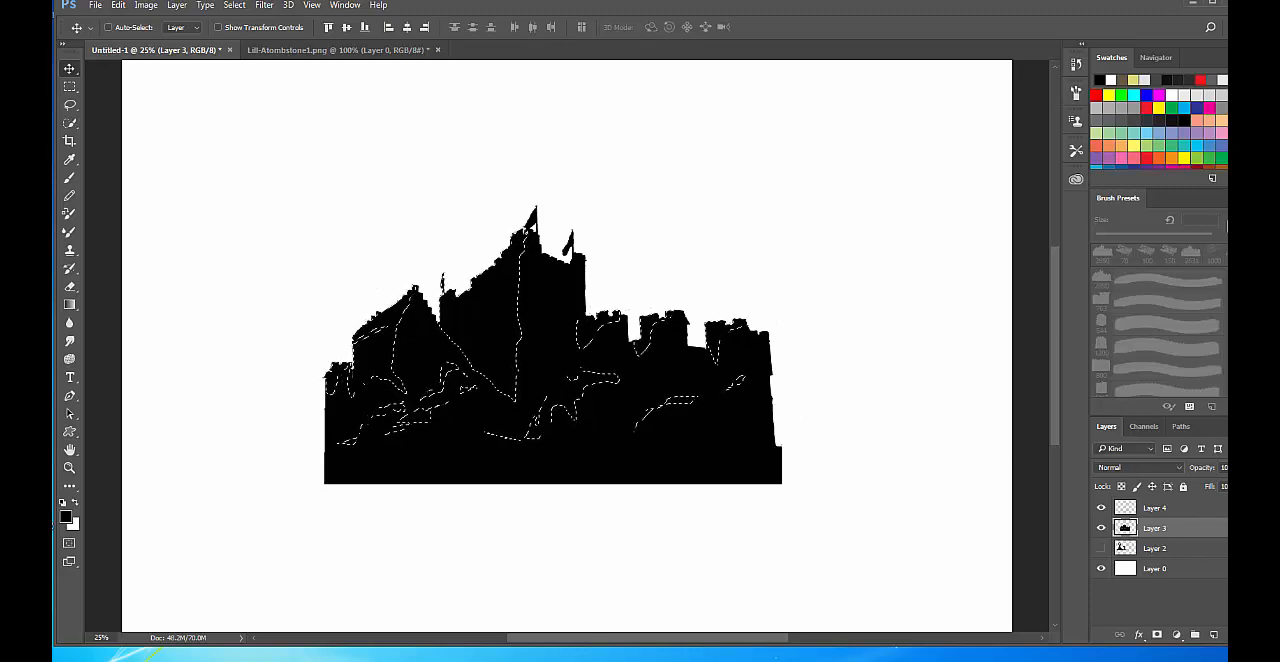
Choose the 200 px soft round brush with 0% hardness from the brush presets.
{"action": "key", "text": "b"}
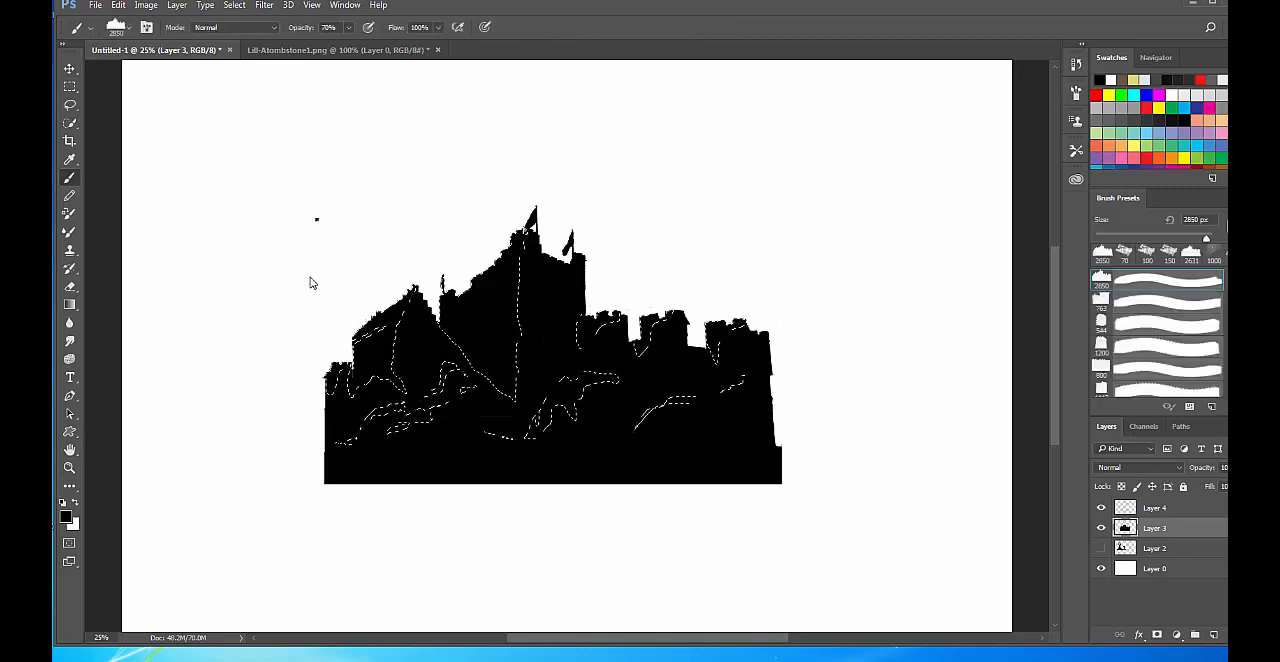
{"action": "right_click", "coordinate": [316, 218]}
{"action": "left_click_drag", "start_coordinate": [1022, 550], "coordinate": [1022, 510]}
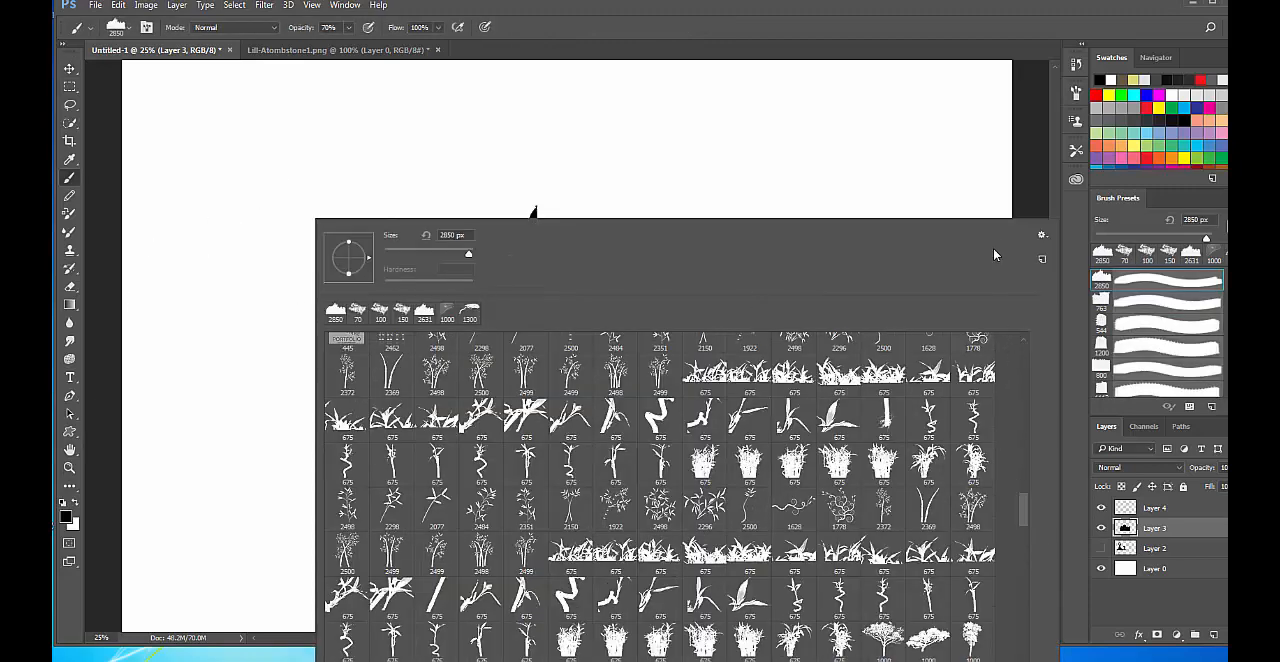
{"action": "left_click_drag", "start_coordinate": [1012, 325], "coordinate": [1021, 356]}
{"action": "left_click", "coordinate": [704, 397]}
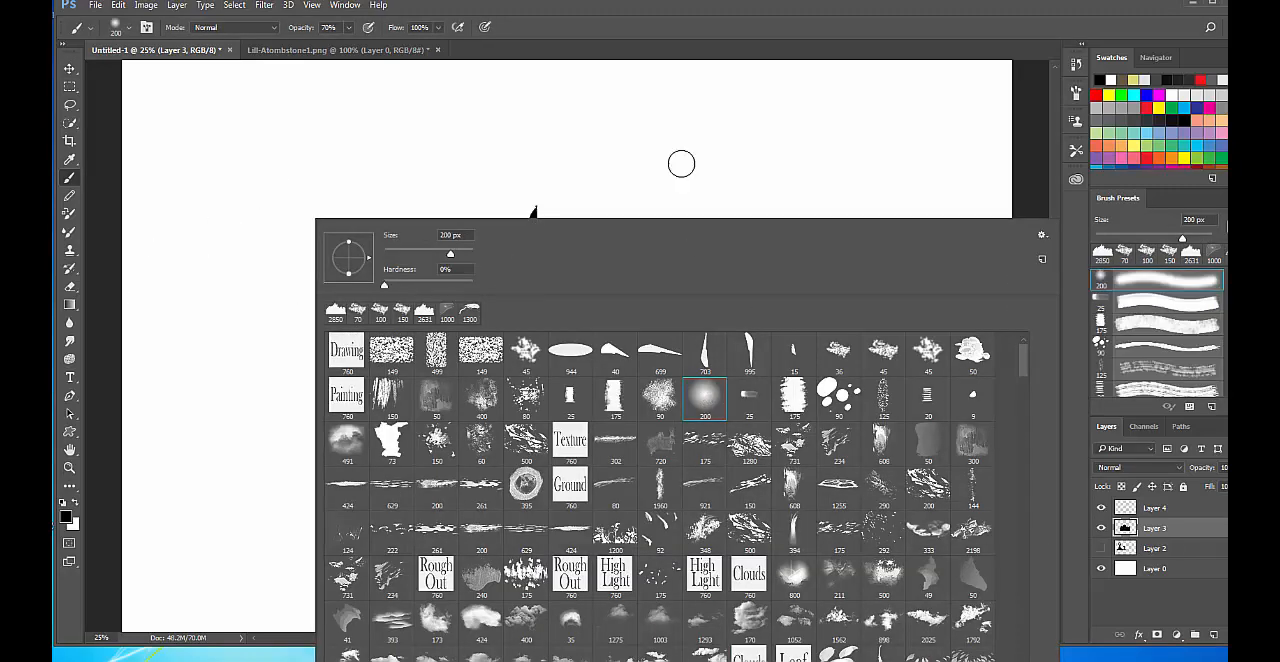
{"action": "left_click", "coordinate": [684, 42]}
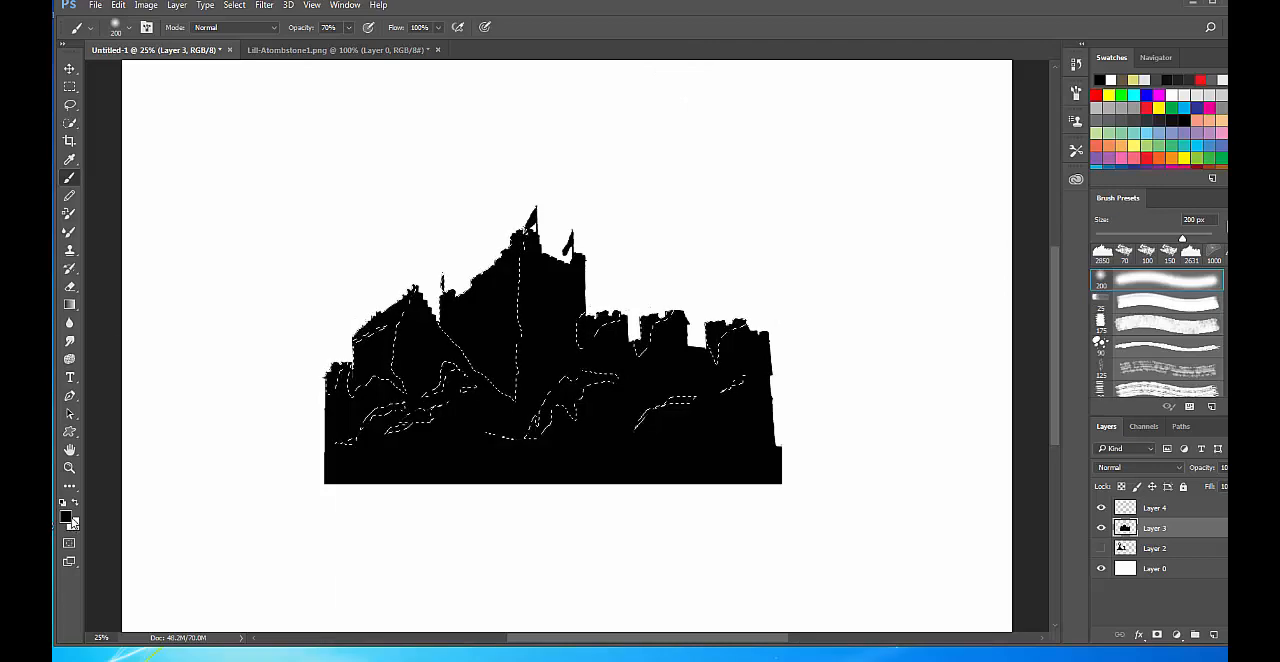
Make white the painting colour, set the brush opacity to 10%, and clear the lasso selection.
{"action": "left_click", "coordinate": [76, 503]}
{"action": "key", "text": "1"}
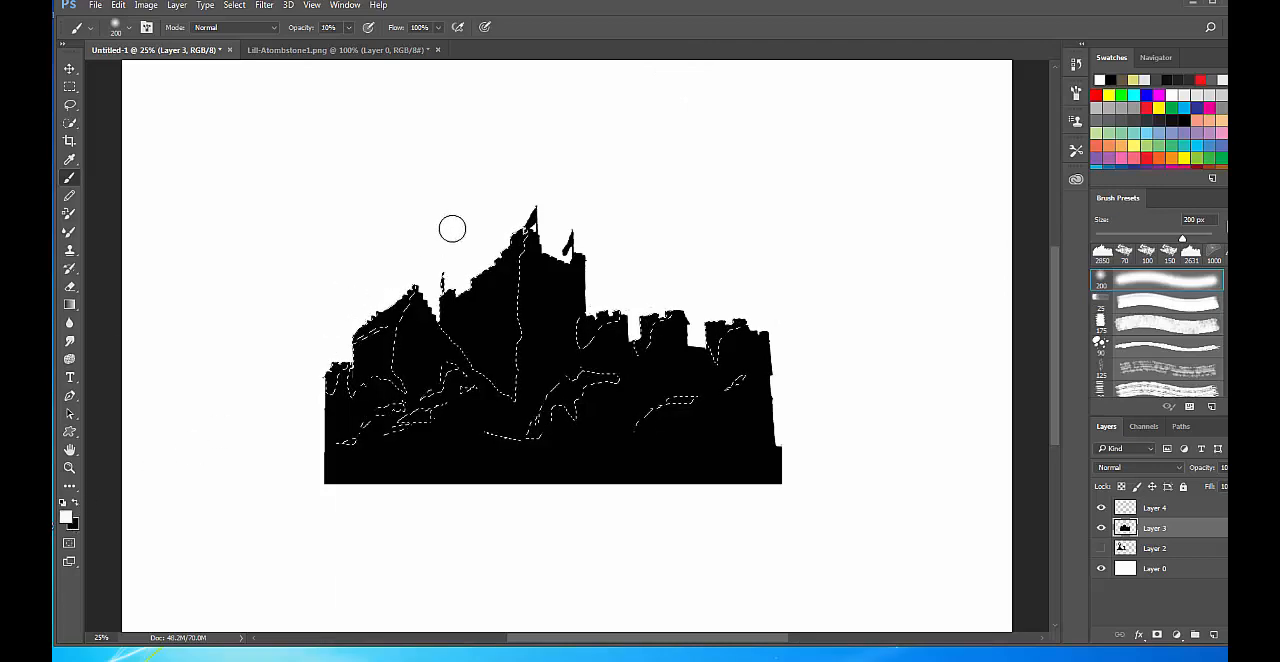
{"action": "key", "text": "ctrl+d"}
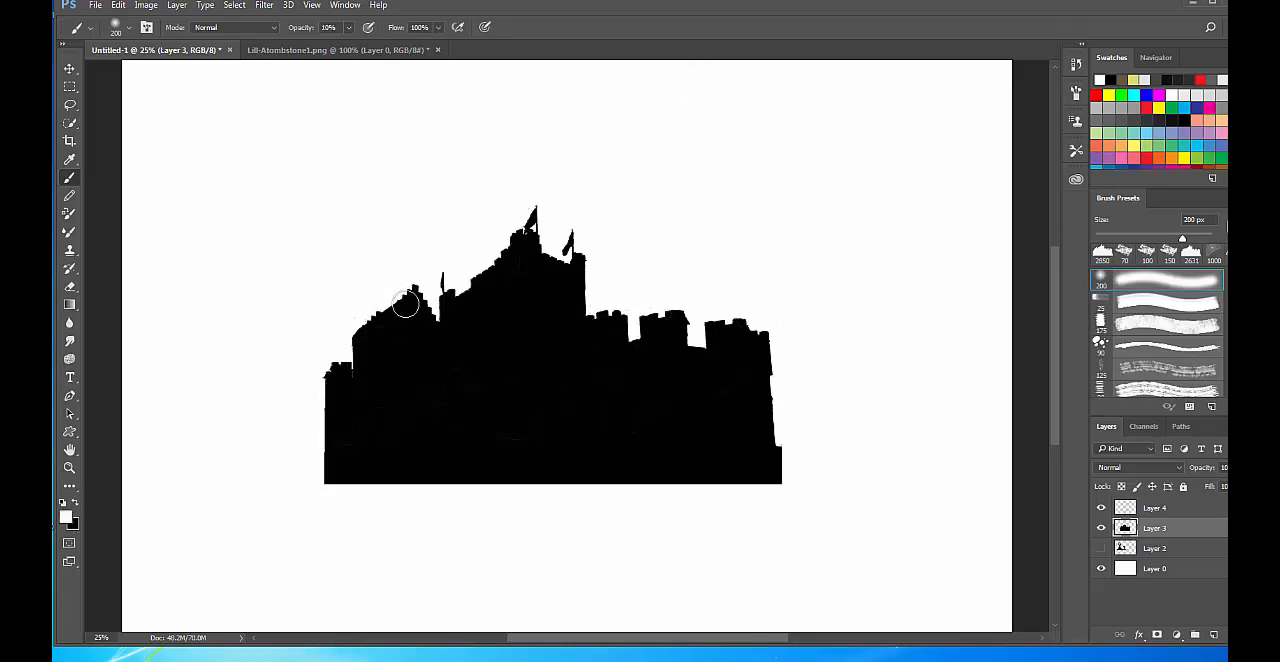
Paint soft white highlights over the selected castle walls, tower tops and rocks on Layer 3, enlarging the brush to 400 px.
{"action": "left_click_drag", "start_coordinate": [398, 305], "coordinate": [351, 374]}
{"action": "mouse_move", "coordinate": [522, 236]}
{"action": "left_mouse_down"}
{"action": "mouse_move", "coordinate": [447, 303]}
{"action": "mouse_move", "coordinate": [520, 240]}
{"action": "mouse_move", "coordinate": [480, 385]}
{"action": "left_mouse_up"}
{"action": "key", "text": "bracketright"}
{"action": "key", "text": "bracketright"}
{"action": "mouse_move", "coordinate": [529, 208]}
{"action": "left_mouse_down"}
{"action": "mouse_move", "coordinate": [508, 250]}
{"action": "mouse_move", "coordinate": [495, 365]}
{"action": "mouse_move", "coordinate": [467, 256]}
{"action": "mouse_move", "coordinate": [478, 261]}
{"action": "mouse_move", "coordinate": [350, 370]}
{"action": "left_mouse_up"}
{"action": "mouse_move", "coordinate": [266, 524]}
{"action": "left_mouse_down"}
{"action": "mouse_move", "coordinate": [332, 459]}
{"action": "mouse_move", "coordinate": [549, 433]}
{"action": "mouse_move", "coordinate": [723, 376]}
{"action": "mouse_move", "coordinate": [835, 302]}
{"action": "mouse_move", "coordinate": [600, 410]}
{"action": "mouse_move", "coordinate": [537, 347]}
{"action": "mouse_move", "coordinate": [577, 214]}
{"action": "mouse_move", "coordinate": [602, 292]}
{"action": "mouse_move", "coordinate": [794, 329]}
{"action": "mouse_move", "coordinate": [614, 301]}
{"action": "mouse_move", "coordinate": [589, 270]}
{"action": "left_mouse_up"}
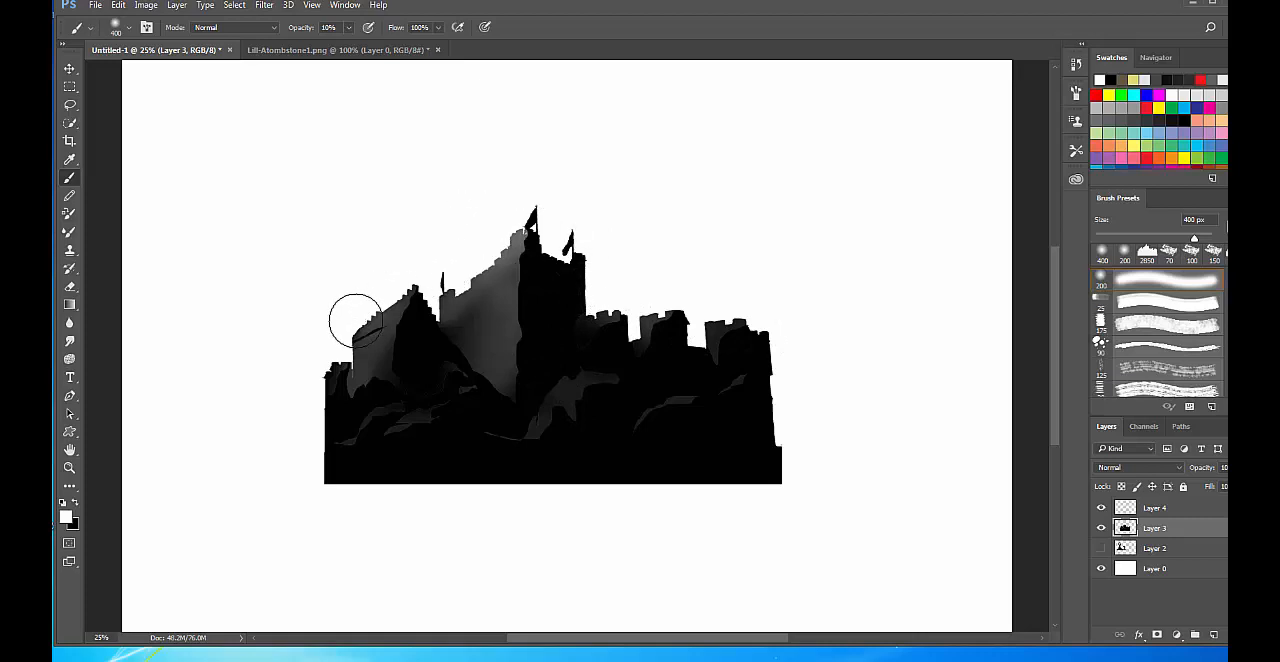
{"action": "mouse_move", "coordinate": [268, 464]}
{"action": "left_mouse_down"}
{"action": "mouse_move", "coordinate": [494, 426]}
{"action": "mouse_move", "coordinate": [763, 331]}
{"action": "mouse_move", "coordinate": [666, 300]}
{"action": "mouse_move", "coordinate": [800, 308]}
{"action": "left_mouse_up"}
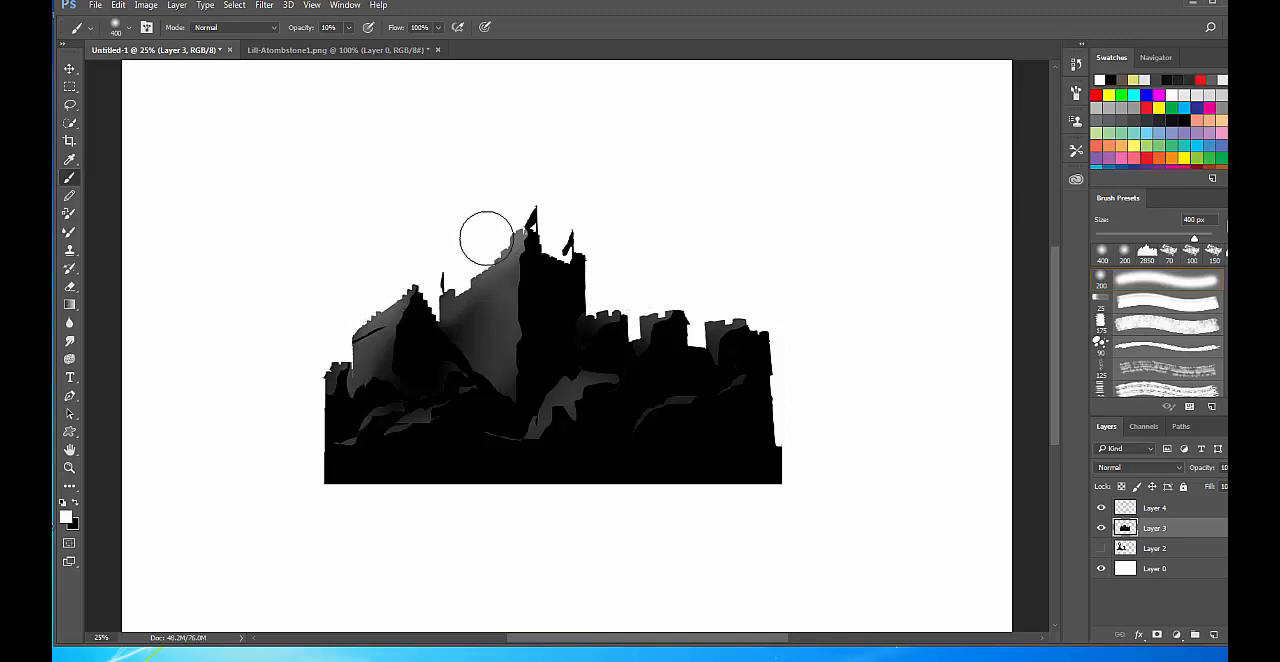
{"action": "mouse_move", "coordinate": [487, 238]}
{"action": "left_mouse_down"}
{"action": "mouse_move", "coordinate": [519, 209]}
{"action": "mouse_move", "coordinate": [502, 245]}
{"action": "mouse_move", "coordinate": [560, 257]}
{"action": "left_mouse_up"}
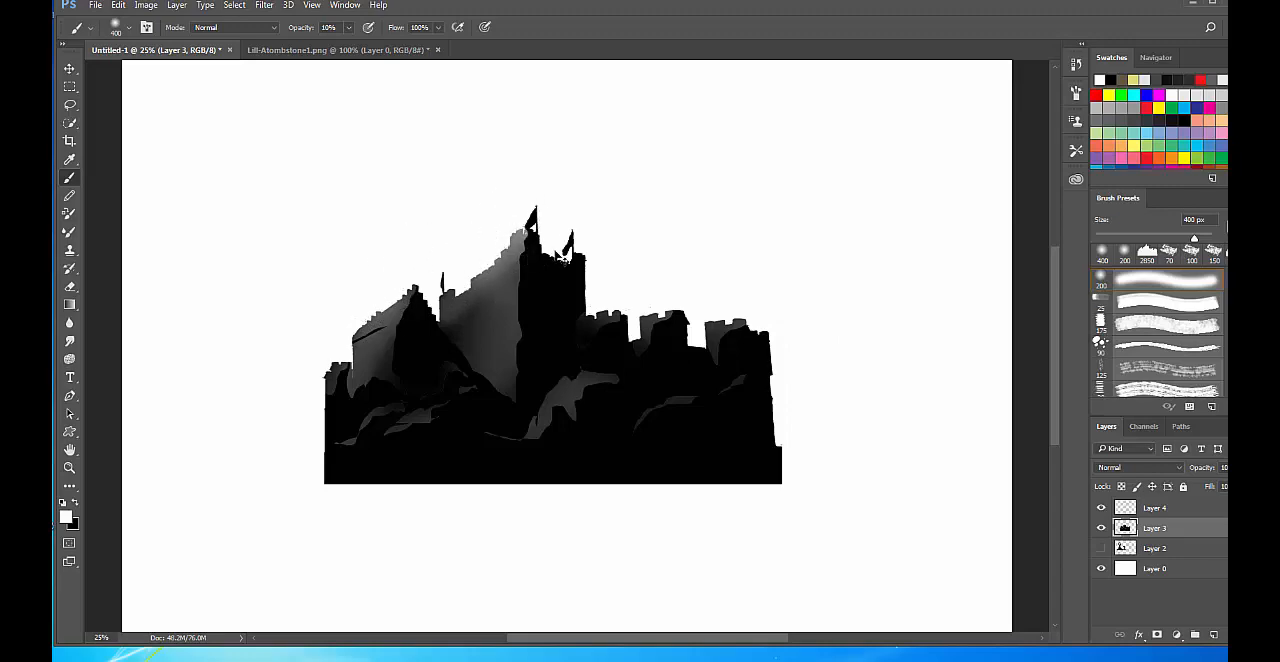
{"action": "key", "text": "ctrl+h"}
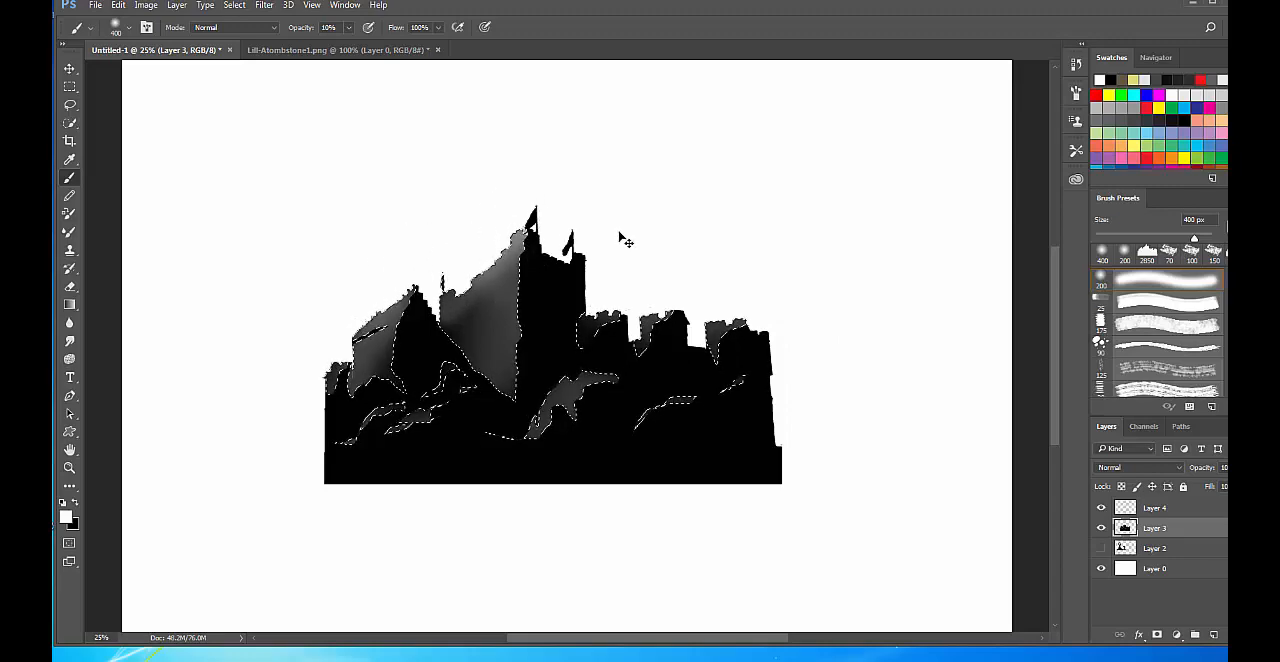
{"action": "key", "text": "ctrl+h"}
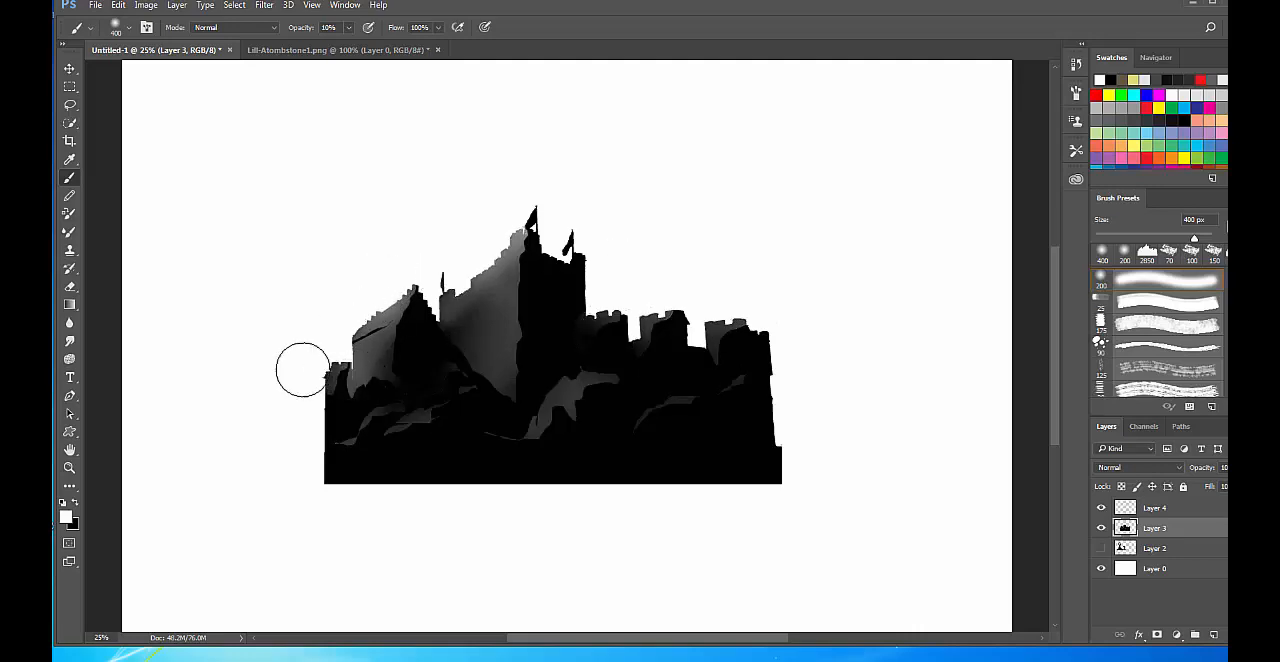
Refine the shading on the castle's left rocks, roof and wall with a 125 px brush in white and black.
{"action": "key", "text": "bracketleft"}
{"action": "key", "text": "bracketleft"}
{"action": "key", "text": "bracketleft"}
{"action": "key", "text": "bracketleft"}
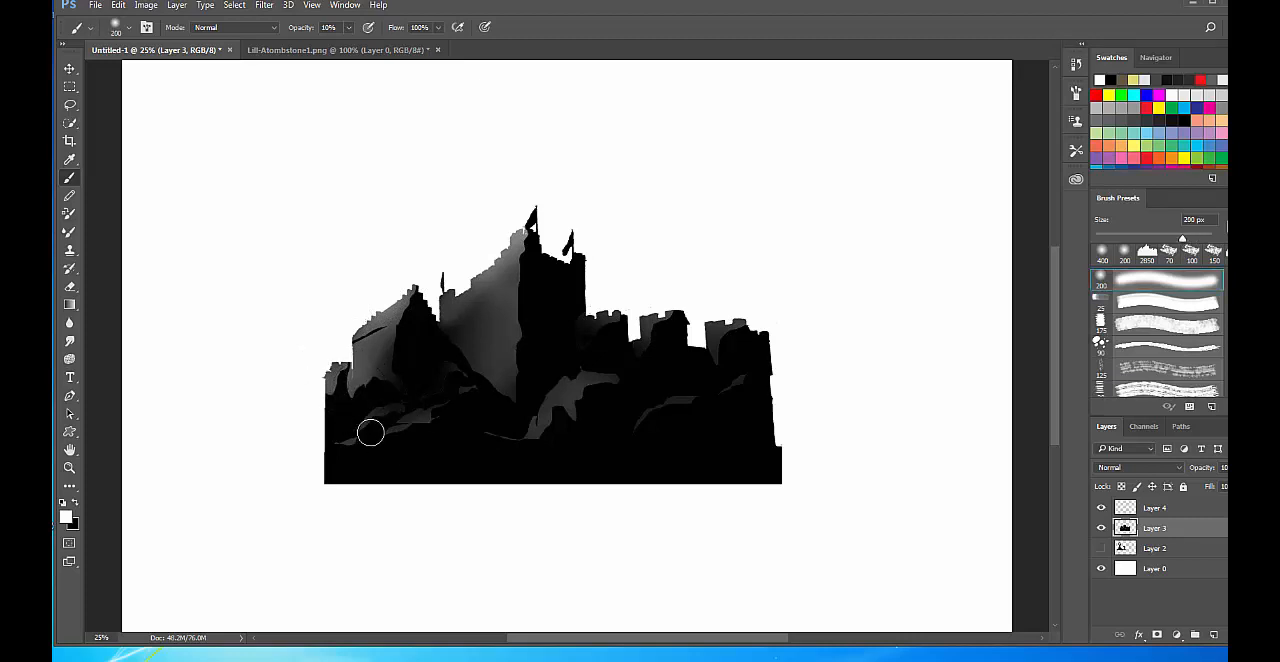
{"action": "key", "text": "bracketleft"}
{"action": "key", "text": "bracketleft"}
{"action": "key", "text": "bracketleft"}
{"action": "mouse_move", "coordinate": [373, 413]}
{"action": "left_mouse_down"}
{"action": "mouse_move", "coordinate": [361, 422]}
{"action": "mouse_move", "coordinate": [417, 400]}
{"action": "mouse_move", "coordinate": [350, 434]}
{"action": "left_mouse_up"}
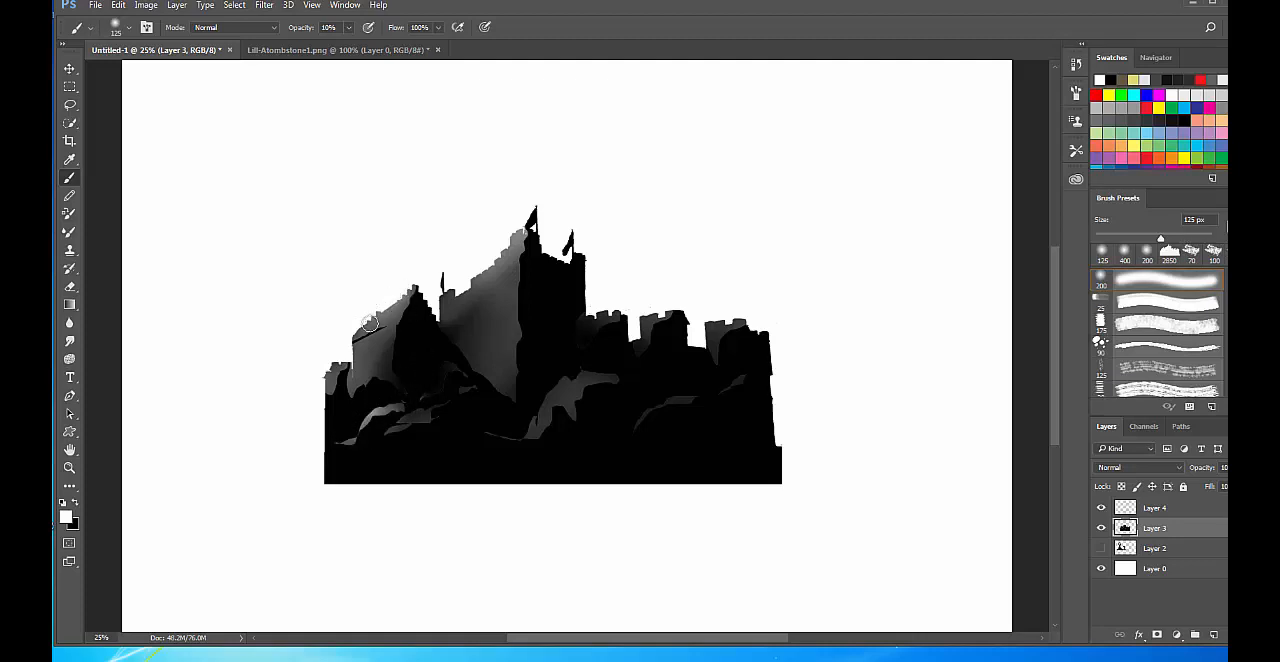
{"action": "mouse_move", "coordinate": [395, 289]}
{"action": "left_mouse_down"}
{"action": "mouse_move", "coordinate": [349, 334]}
{"action": "mouse_move", "coordinate": [399, 297]}
{"action": "mouse_move", "coordinate": [388, 325]}
{"action": "left_mouse_up"}
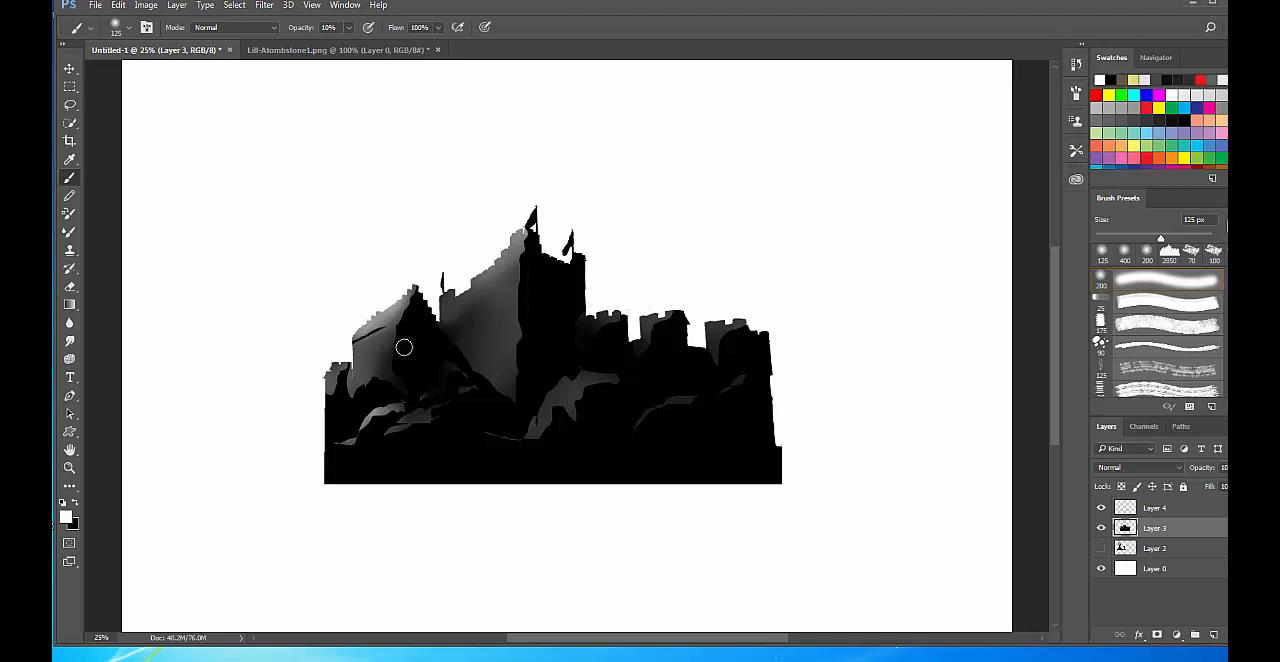
{"action": "key", "text": "x"}
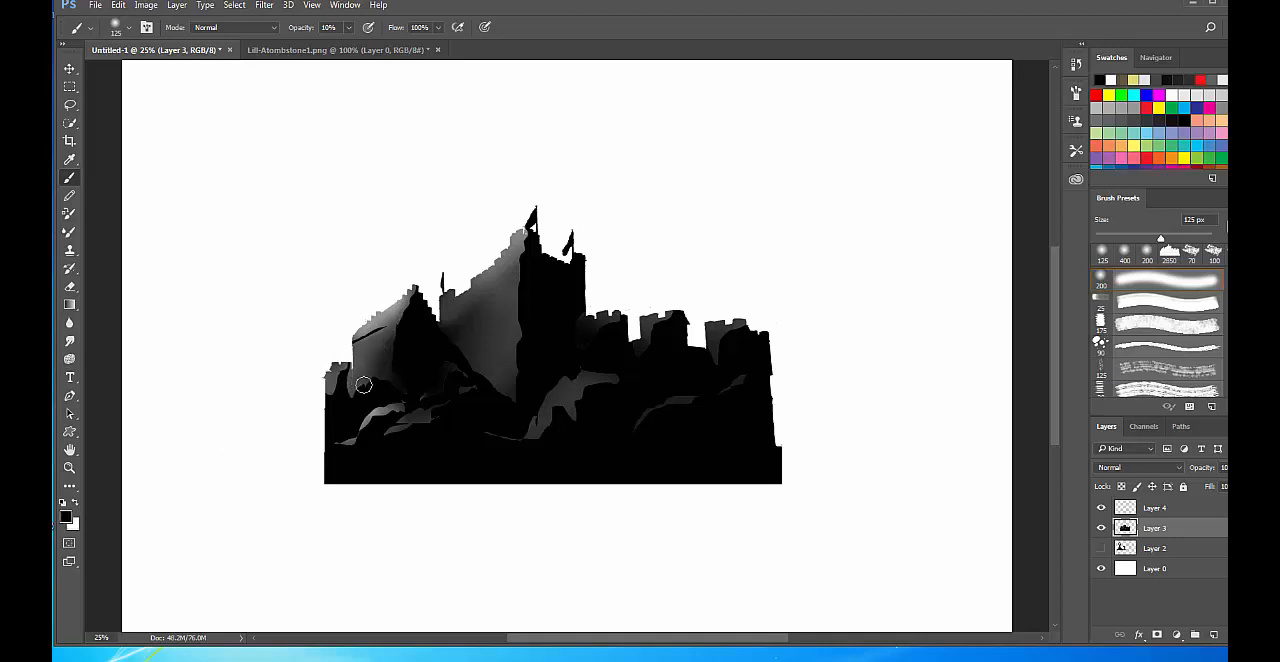
{"action": "mouse_move", "coordinate": [386, 330]}
{"action": "left_mouse_down"}
{"action": "mouse_move", "coordinate": [360, 358]}
{"action": "mouse_move", "coordinate": [390, 340]}
{"action": "mouse_move", "coordinate": [389, 371]}
{"action": "left_mouse_up"}
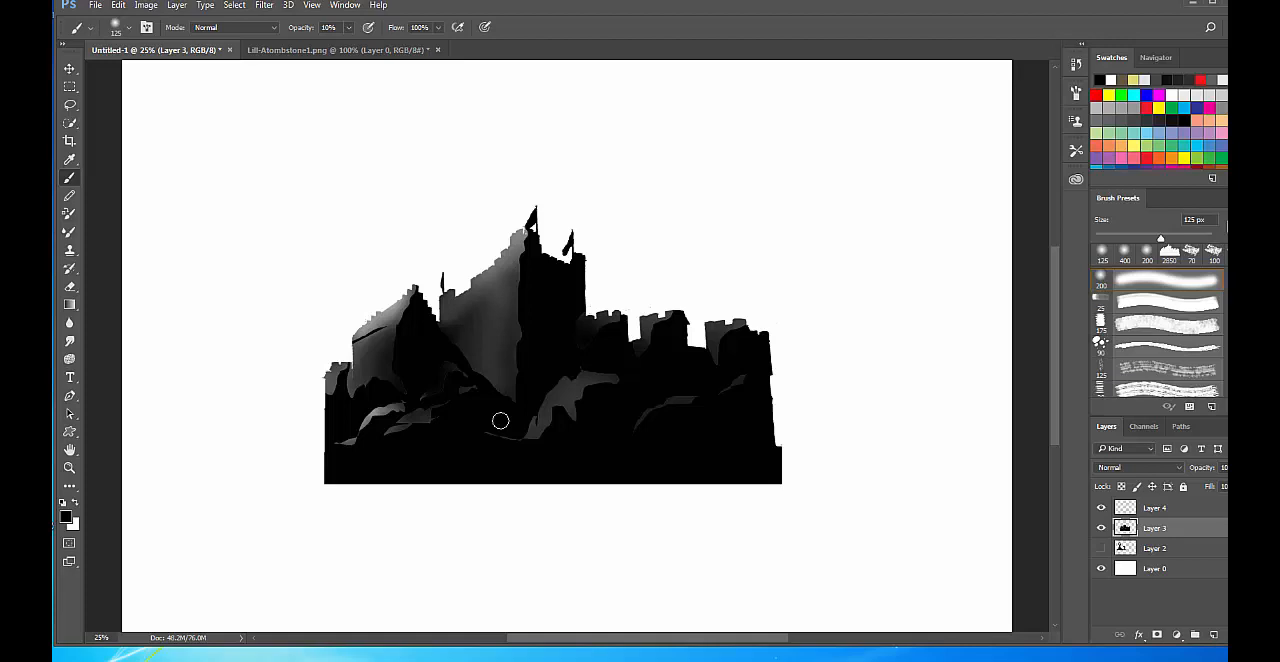
Hide Layer 3 and choose the 353 px palm tree brush from the brush presets.
{"action": "left_click", "coordinate": [1101, 530]}
{"action": "right_click", "coordinate": [551, 319]}
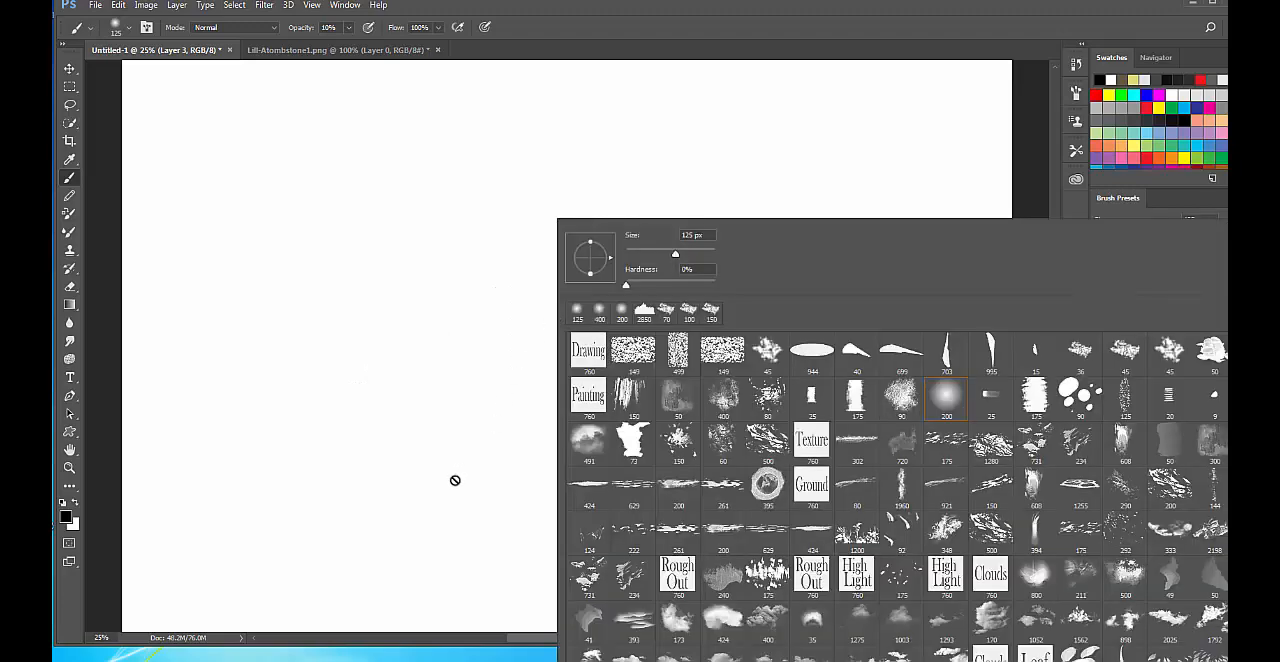
{"action": "scroll", "coordinate": [926, 539], "scroll_direction": "down", "scroll_amount": 4}
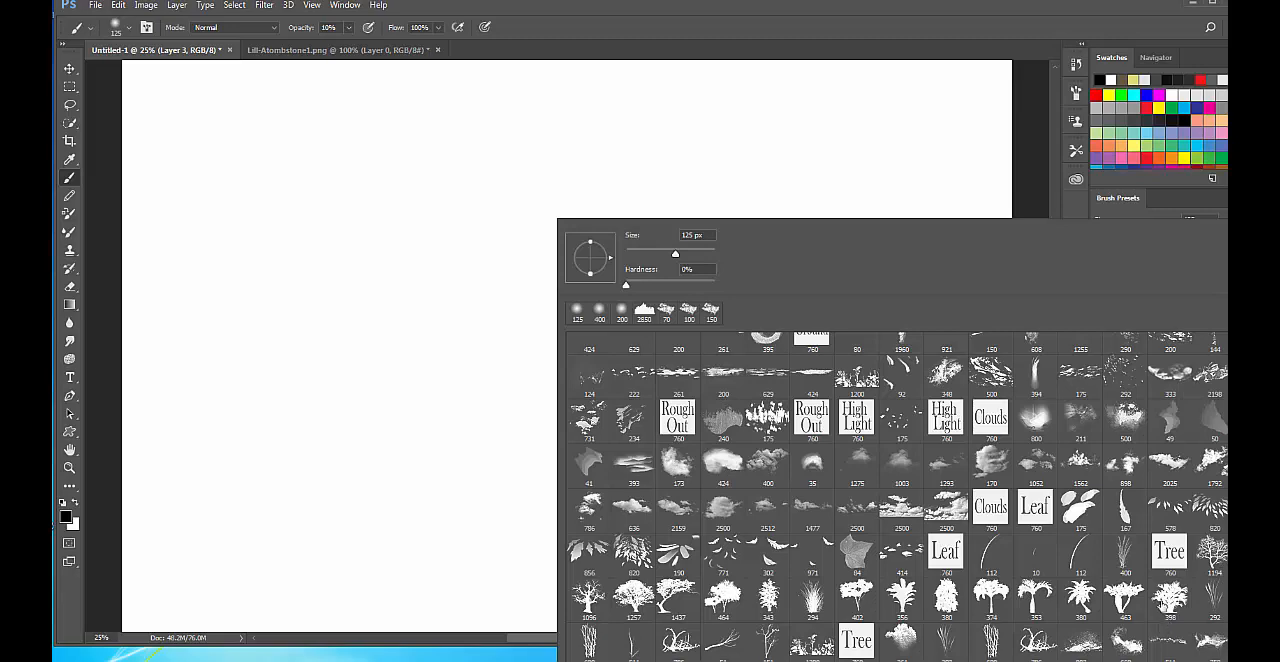
{"action": "left_click", "coordinate": [1032, 601]}
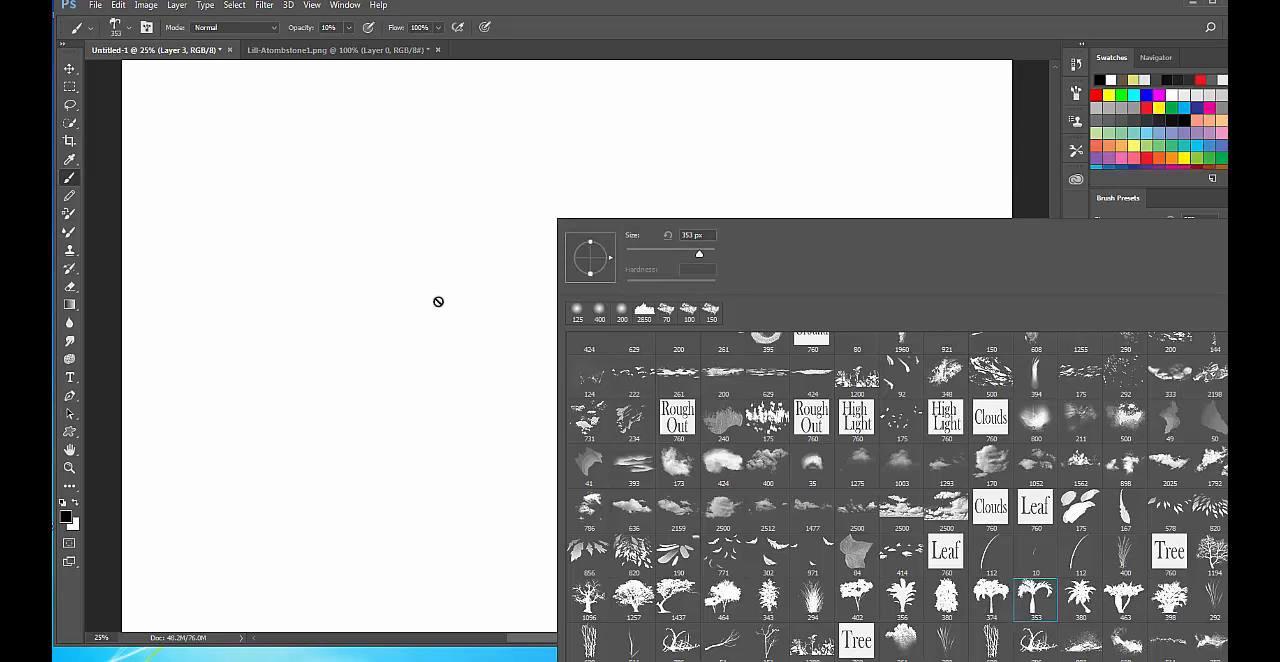
{"action": "left_click", "coordinate": [783, 44]}
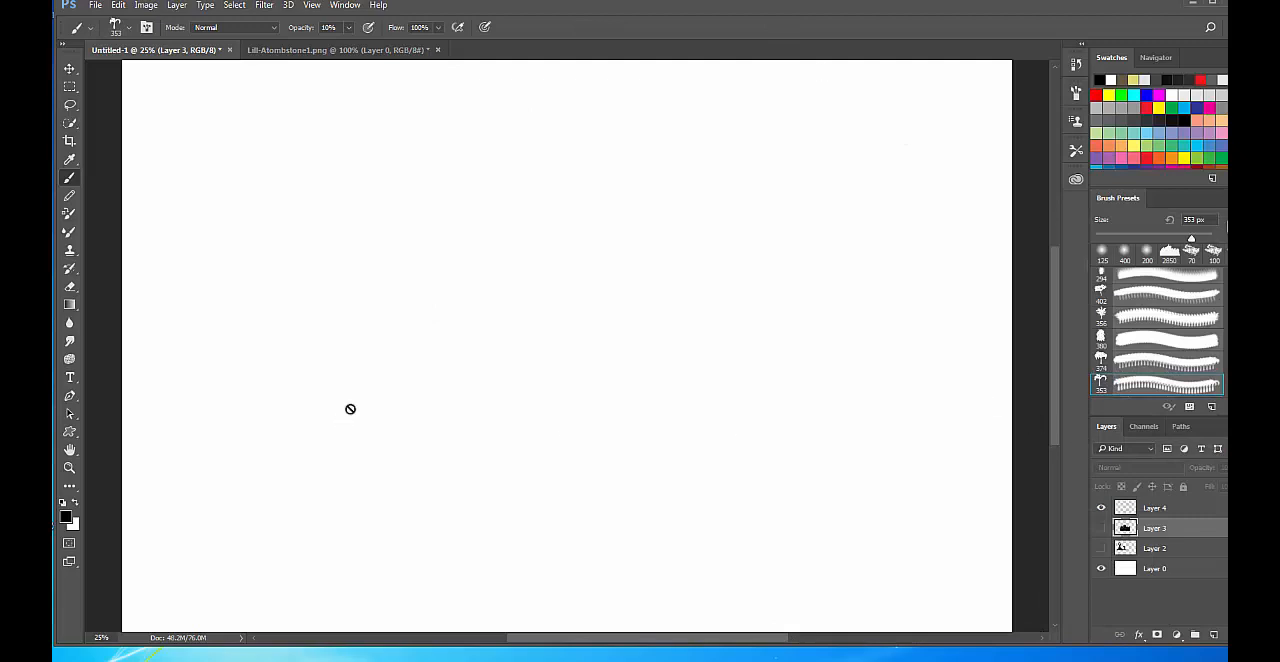
{"action": "left_click", "coordinate": [466, 366]}
{"action": "left_click", "coordinate": [638, 248]}
Select a wide rectangle in the upper part of the canvas and set the foreground colour to light grey.
{"action": "key", "text": "m"}
{"action": "mouse_move", "coordinate": [229, 137]}
{"action": "left_mouse_down"}
{"action": "mouse_move", "coordinate": [394, 269]}
{"action": "mouse_move", "coordinate": [673, 316]}
{"action": "left_mouse_up"}
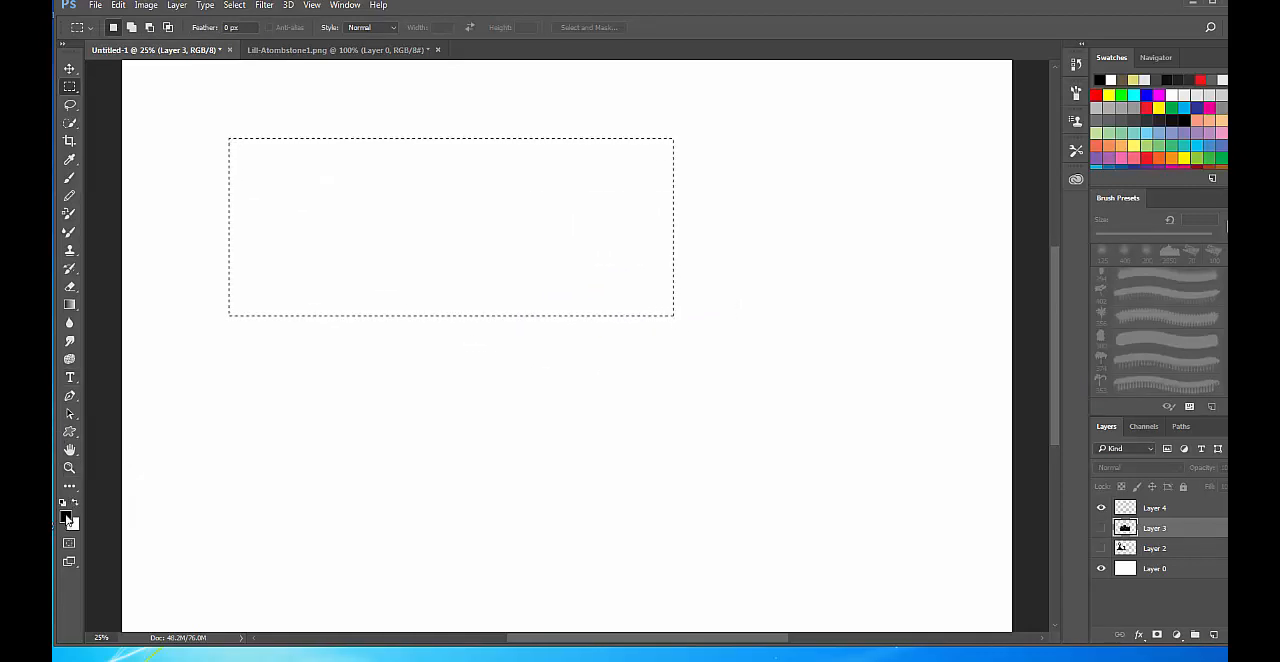
{"action": "left_click", "coordinate": [66, 517]}
{"action": "mouse_move", "coordinate": [820, 223]}
{"action": "left_mouse_down"}
{"action": "mouse_move", "coordinate": [712, 217]}
{"action": "mouse_move", "coordinate": [711, 205]}
{"action": "left_mouse_up"}
{"action": "left_click", "coordinate": [1020, 151]}
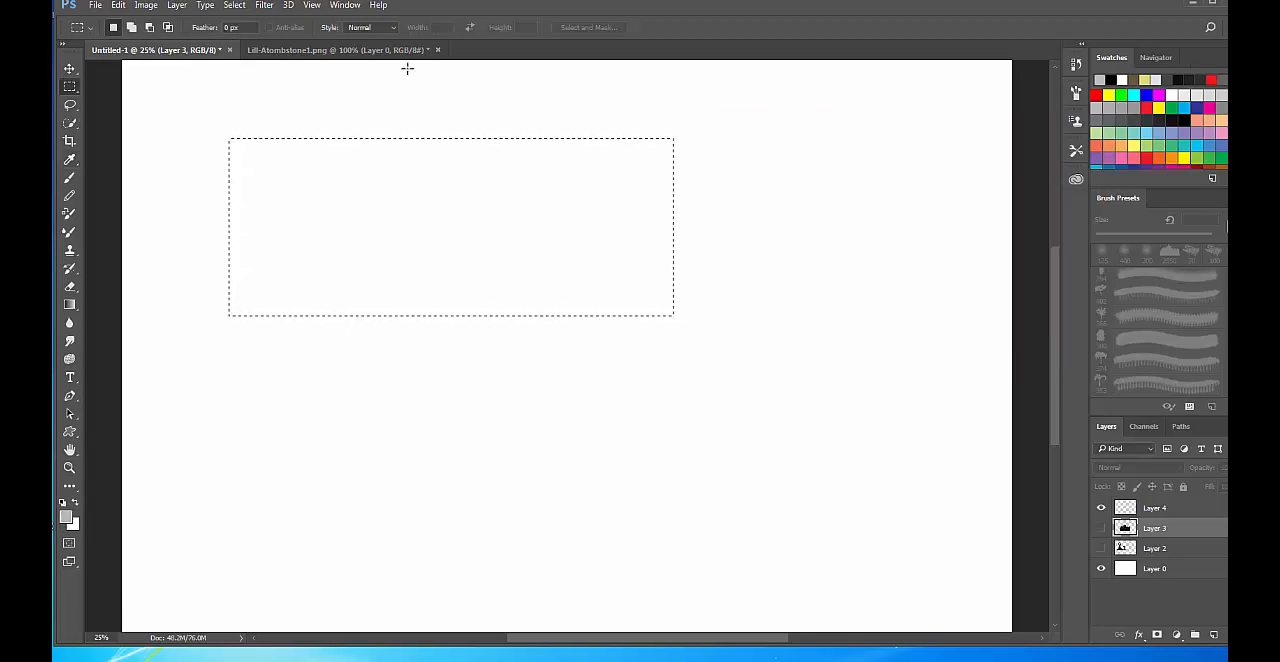
Fill the rectangular selection on Layer 4 with the light grey foreground colour and deselect it.
{"action": "left_click", "coordinate": [118, 5]}
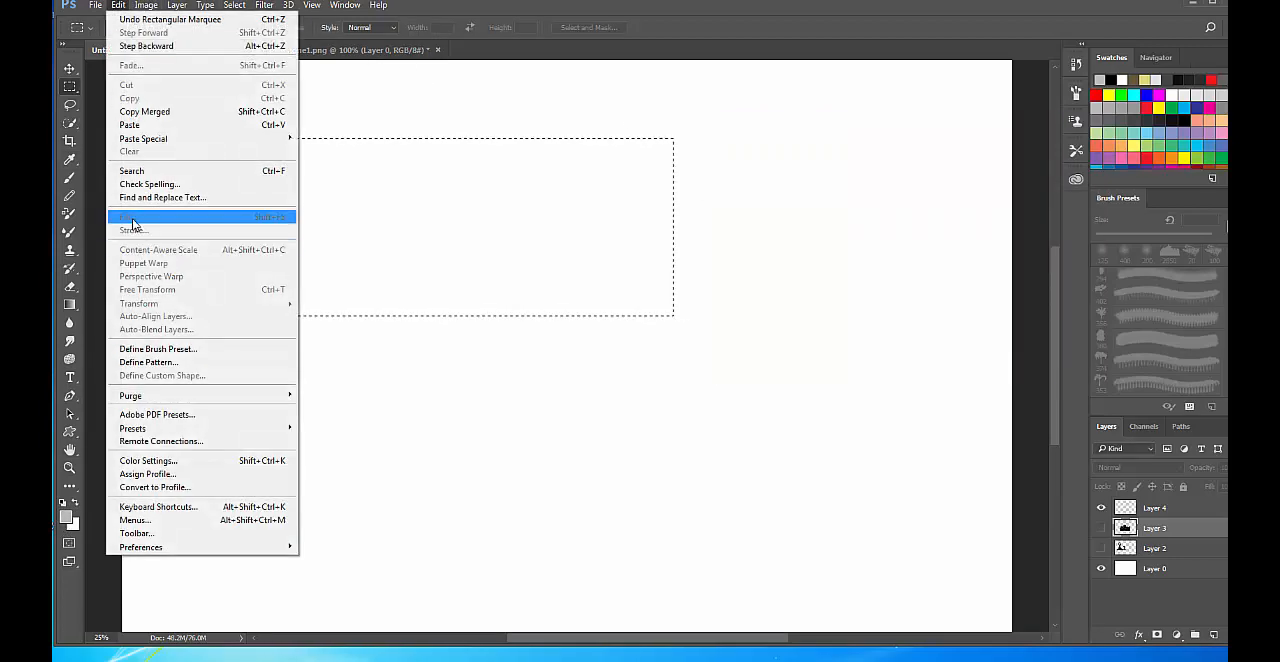
{"action": "left_click", "coordinate": [1143, 511]}
{"action": "left_click", "coordinate": [1185, 512]}
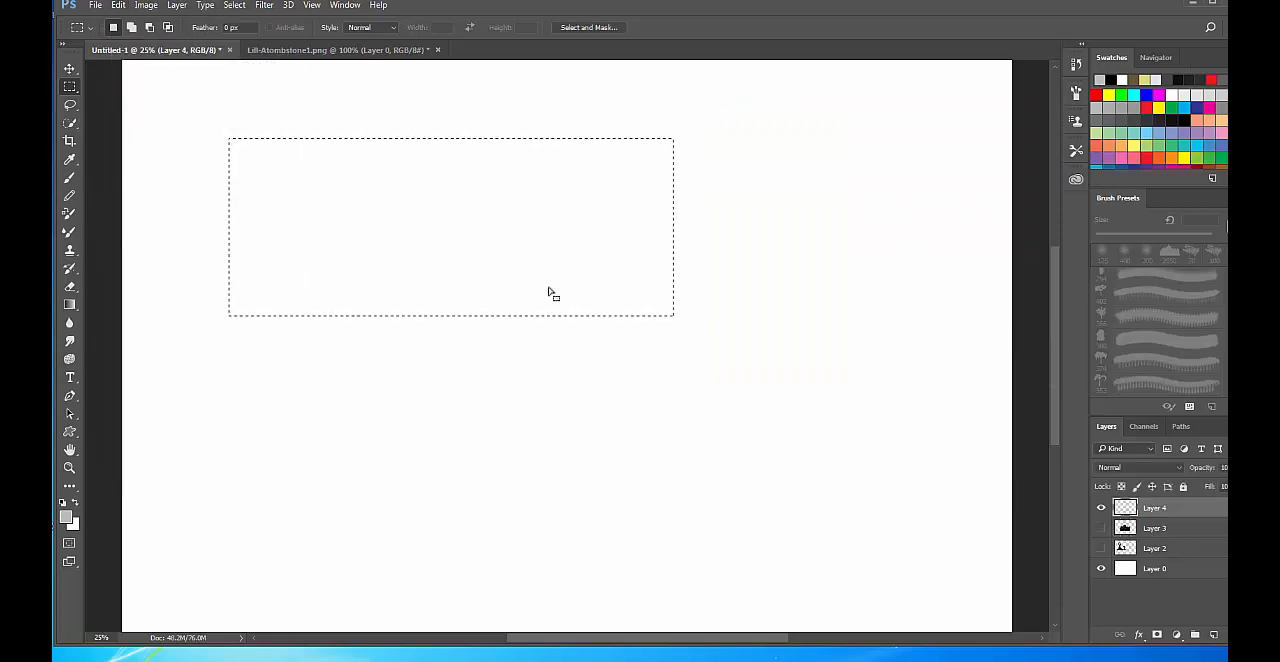
{"action": "left_click", "coordinate": [118, 5]}
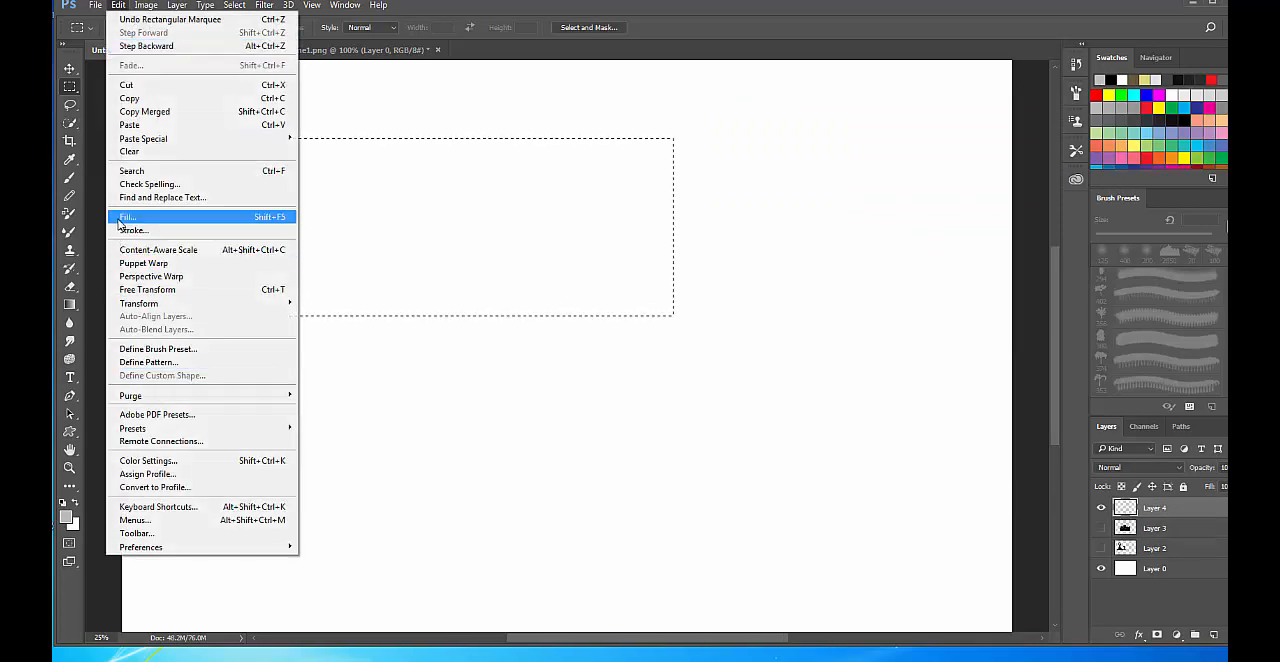
{"action": "left_click", "coordinate": [140, 214]}
{"action": "left_click", "coordinate": [757, 184]}
{"action": "key", "text": "m"}
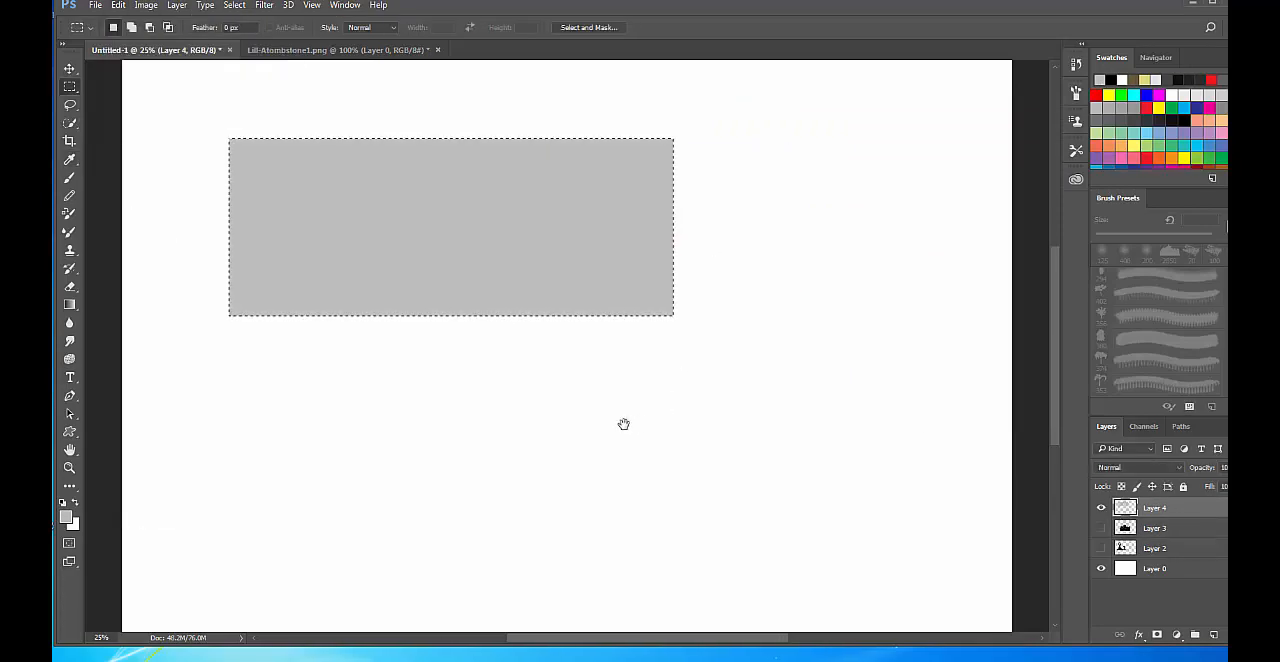
{"action": "left_click_drag", "start_coordinate": [623, 426], "coordinate": [695, 539]}
{"action": "key", "text": "ctrl+d"}
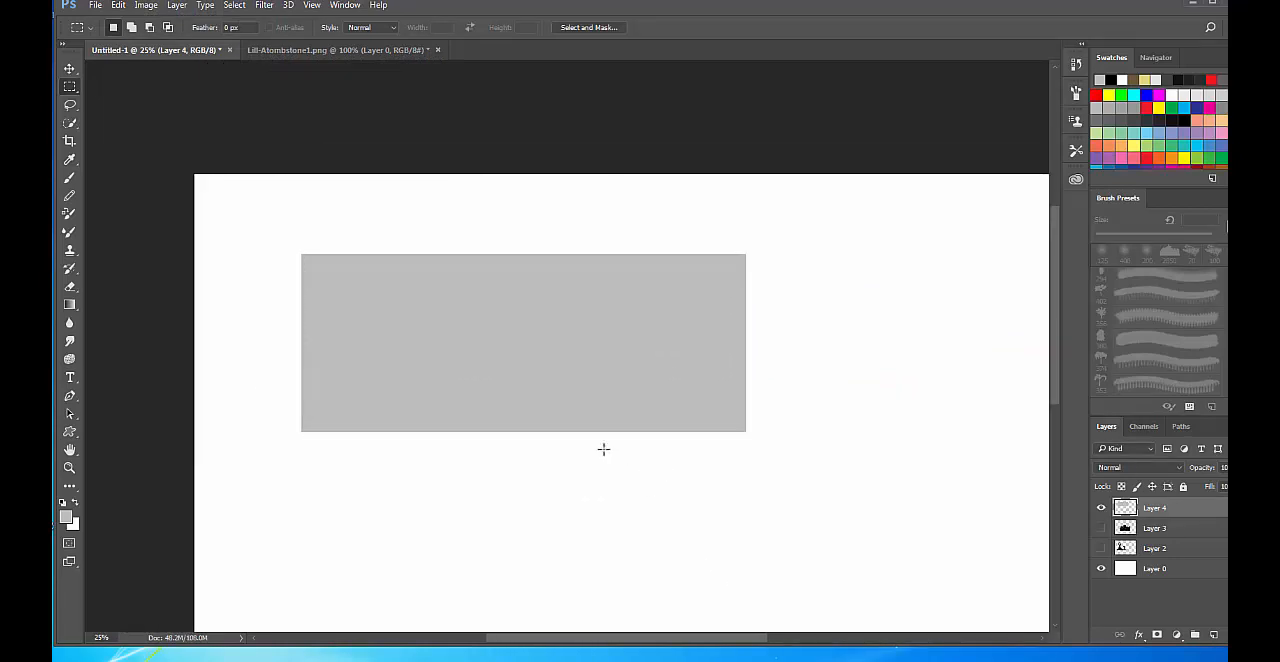
Lasso a low hill rising to the right along the rectangle's lower edge and fill it with dark grey #494949.
{"action": "key", "text": "ctrl+plus"}
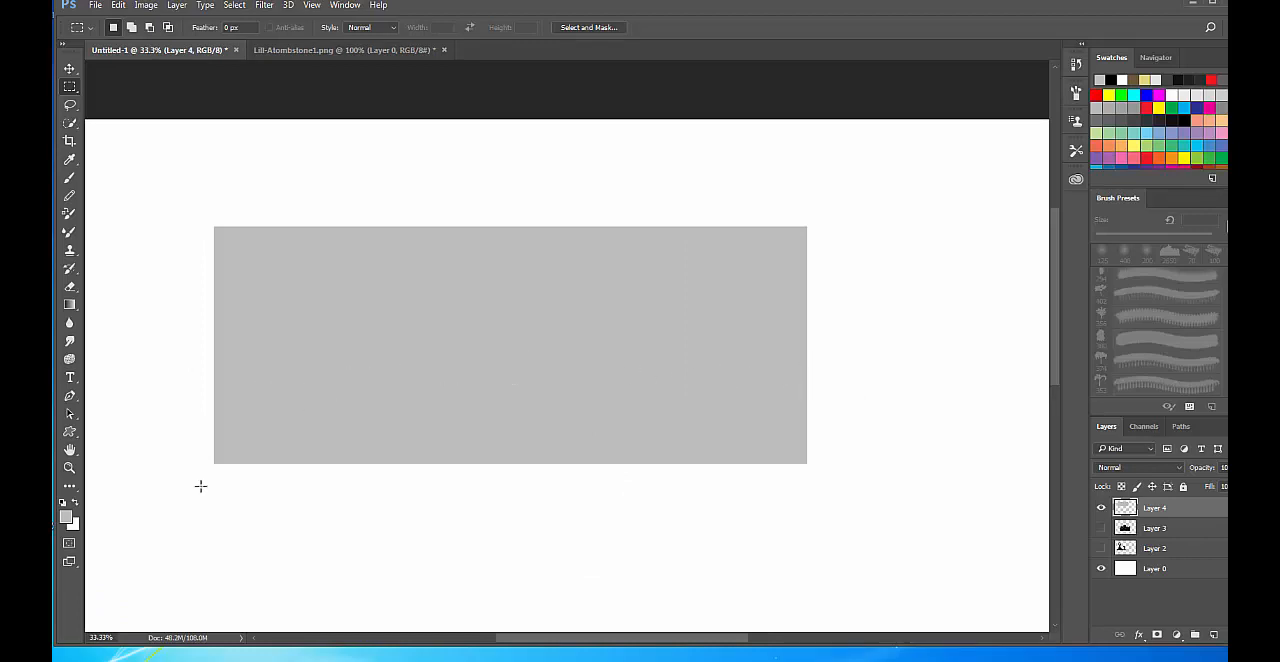
{"action": "key", "text": "l"}
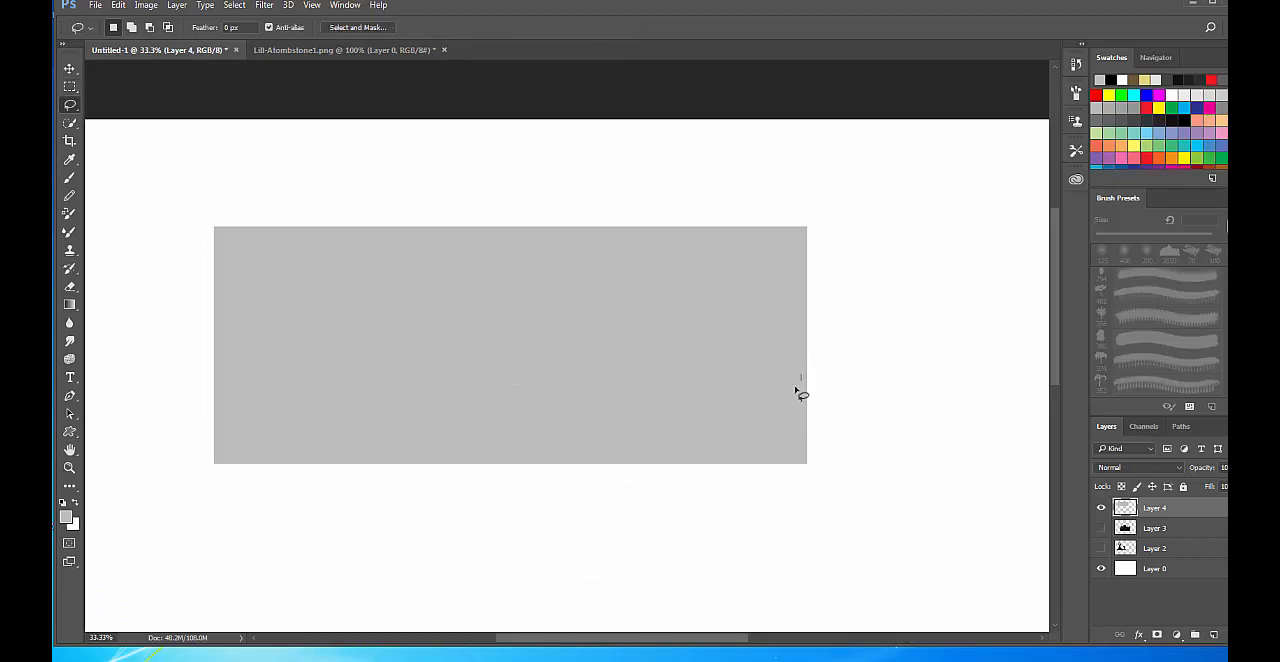
{"action": "mouse_move", "coordinate": [797, 389]}
{"action": "left_mouse_down"}
{"action": "mouse_move", "coordinate": [646, 437]}
{"action": "mouse_move", "coordinate": [262, 460]}
{"action": "mouse_move", "coordinate": [797, 459]}
{"action": "mouse_move", "coordinate": [803, 372]}
{"action": "left_mouse_up"}
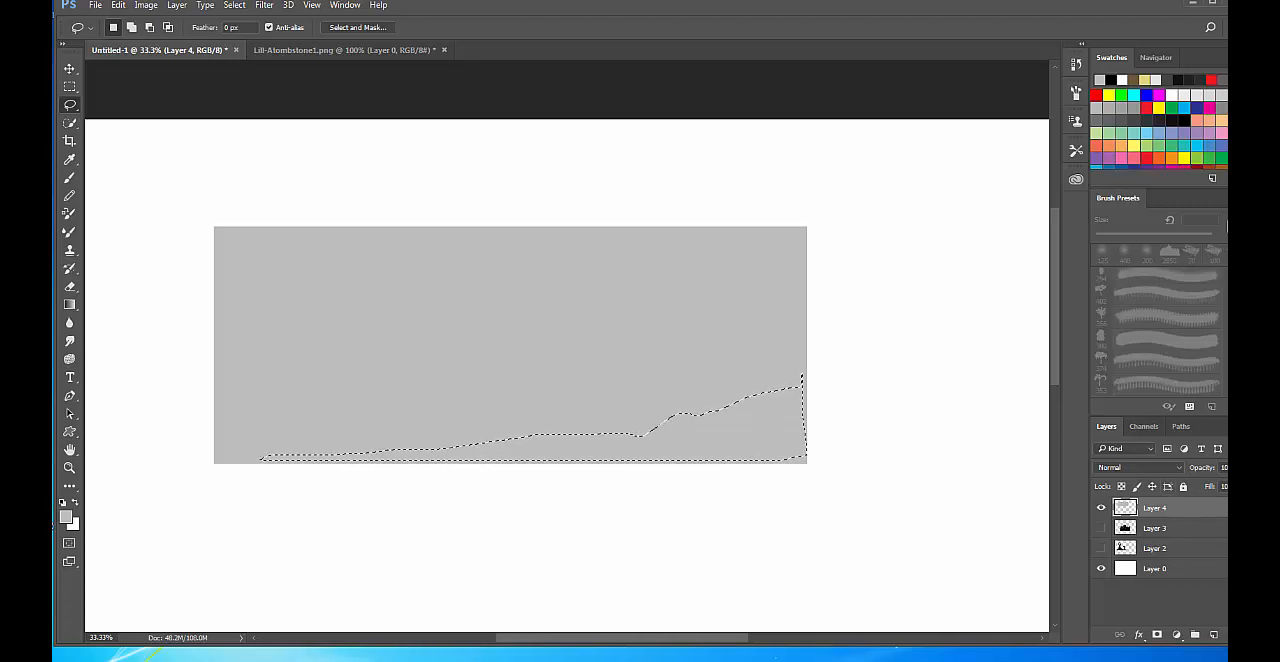
{"action": "left_click", "coordinate": [66, 516]}
{"action": "left_click_drag", "start_coordinate": [844, 250], "coordinate": [731, 285]}
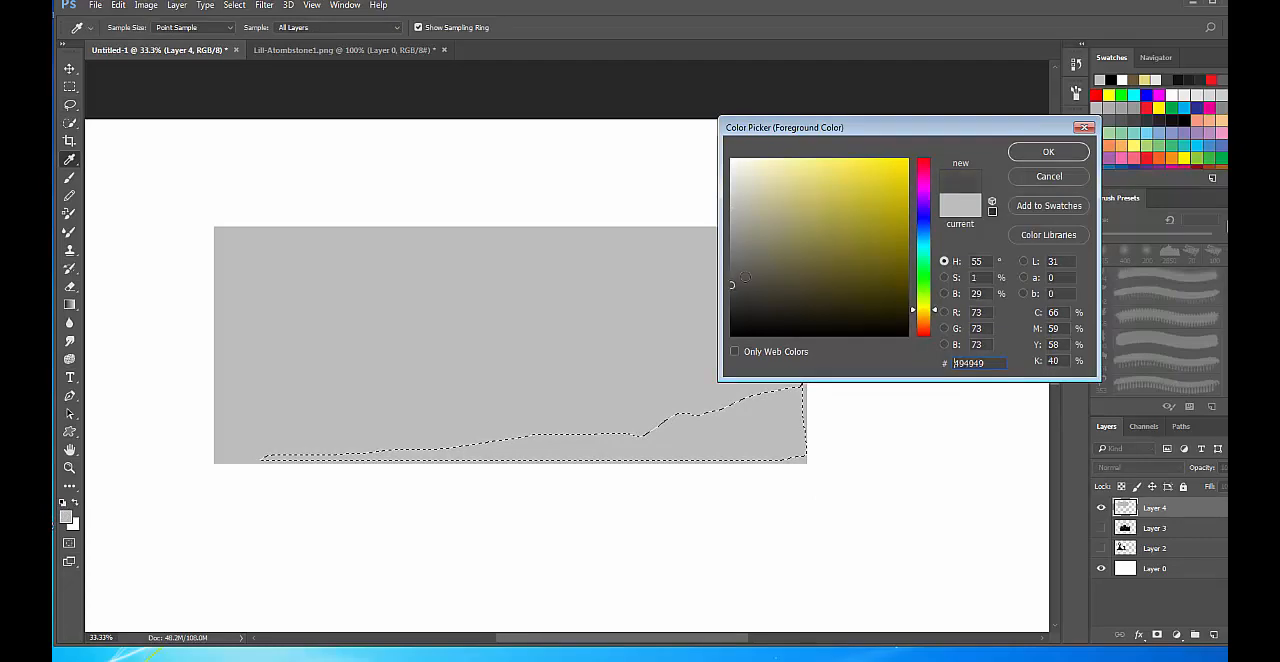
{"action": "left_click", "coordinate": [1040, 155]}
{"action": "left_click", "coordinate": [120, 6]}
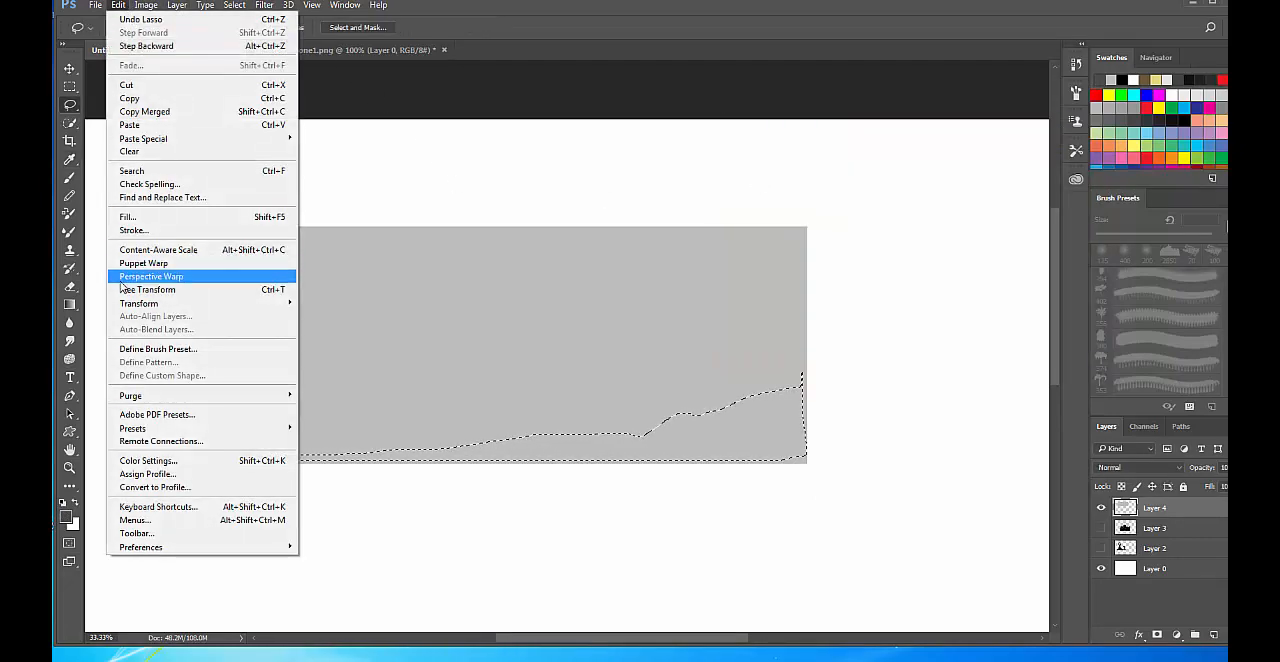
{"action": "left_click", "coordinate": [132, 216]}
{"action": "left_click", "coordinate": [766, 182]}
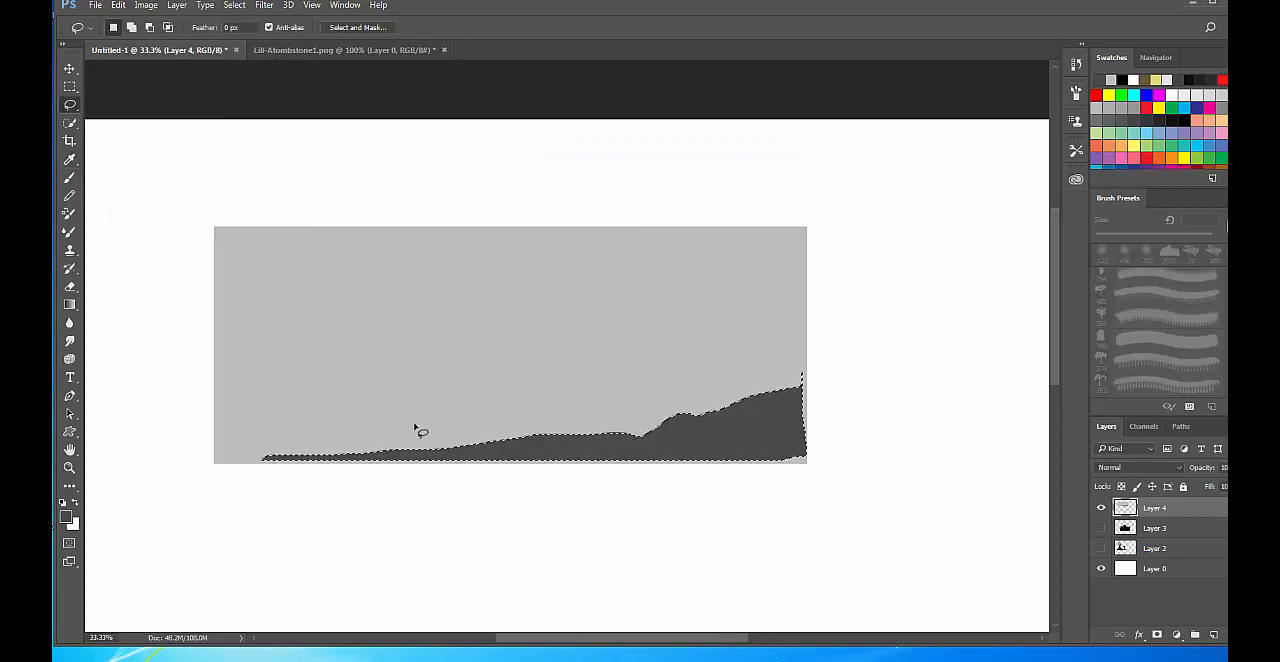
{"action": "mouse_move", "coordinate": [205, 357]}
{"action": "left_mouse_down"}
{"action": "mouse_move", "coordinate": [390, 410]}
{"action": "mouse_move", "coordinate": [539, 428]}
{"action": "left_mouse_up"}
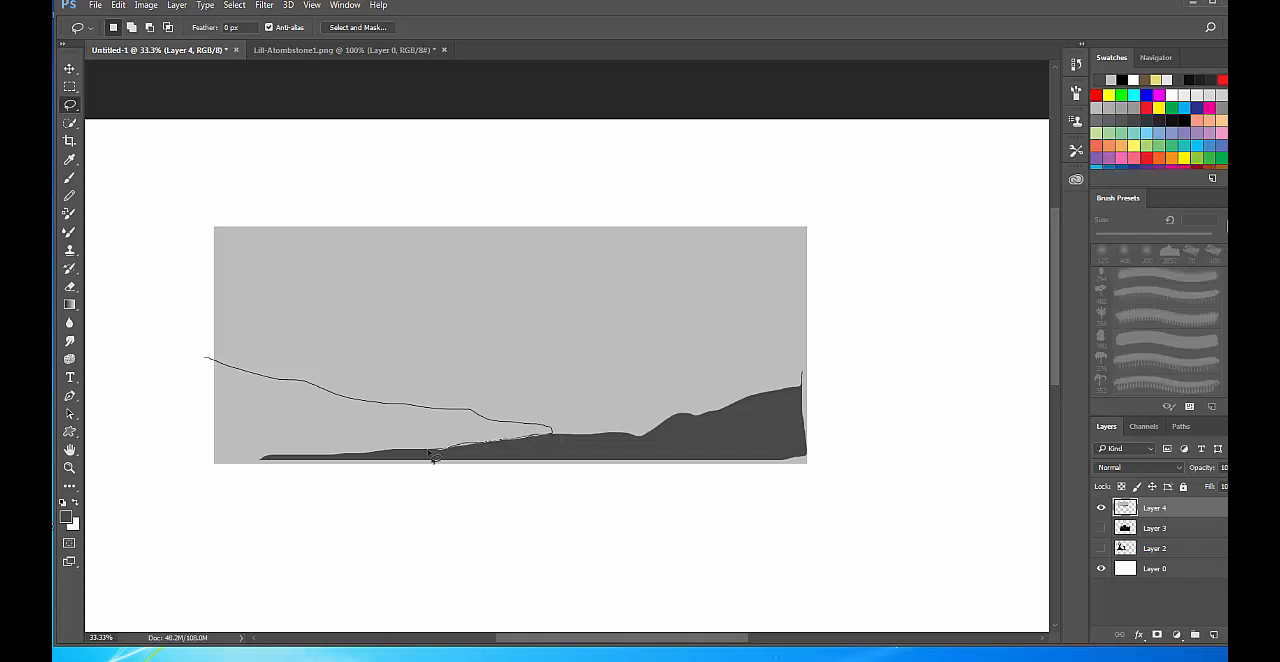
{"action": "left_click_drag", "start_coordinate": [432, 456], "coordinate": [373, 458]}
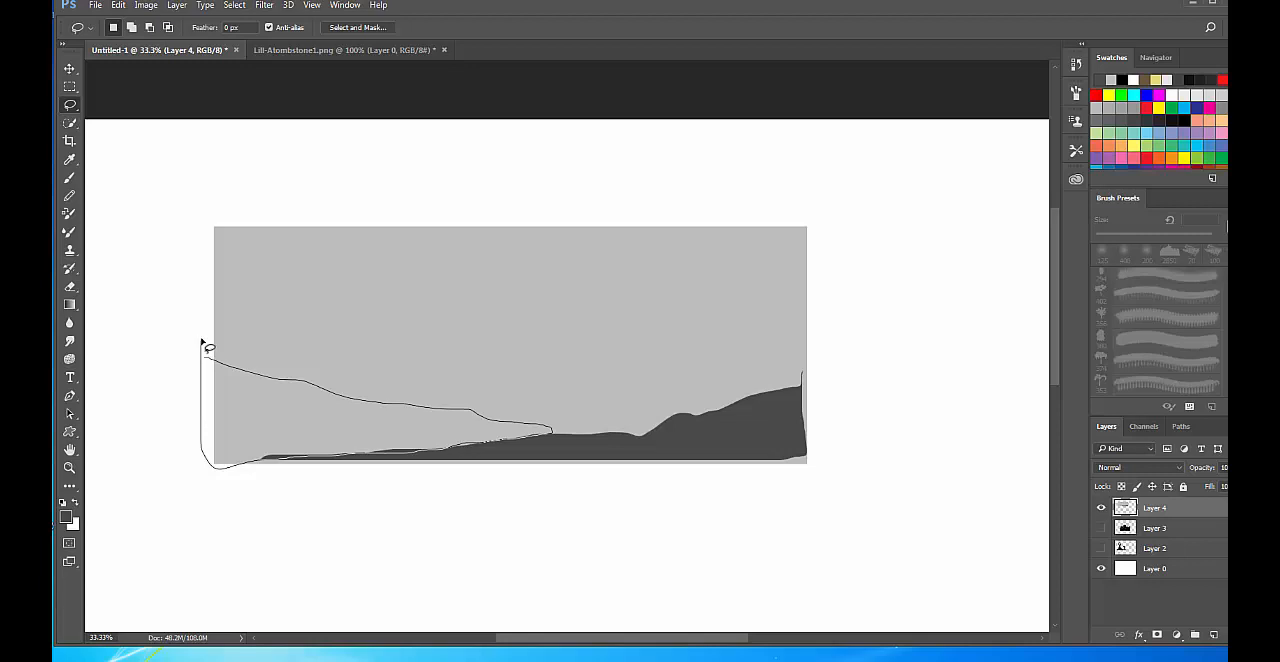
{"action": "left_click_drag", "start_coordinate": [201, 343], "coordinate": [203, 347]}
Lasso a steep slope at the rectangle's lower-left corner and trim the selection to the rectangle's left edge.
{"action": "left_click_drag", "start_coordinate": [135, 382], "coordinate": [262, 401]}
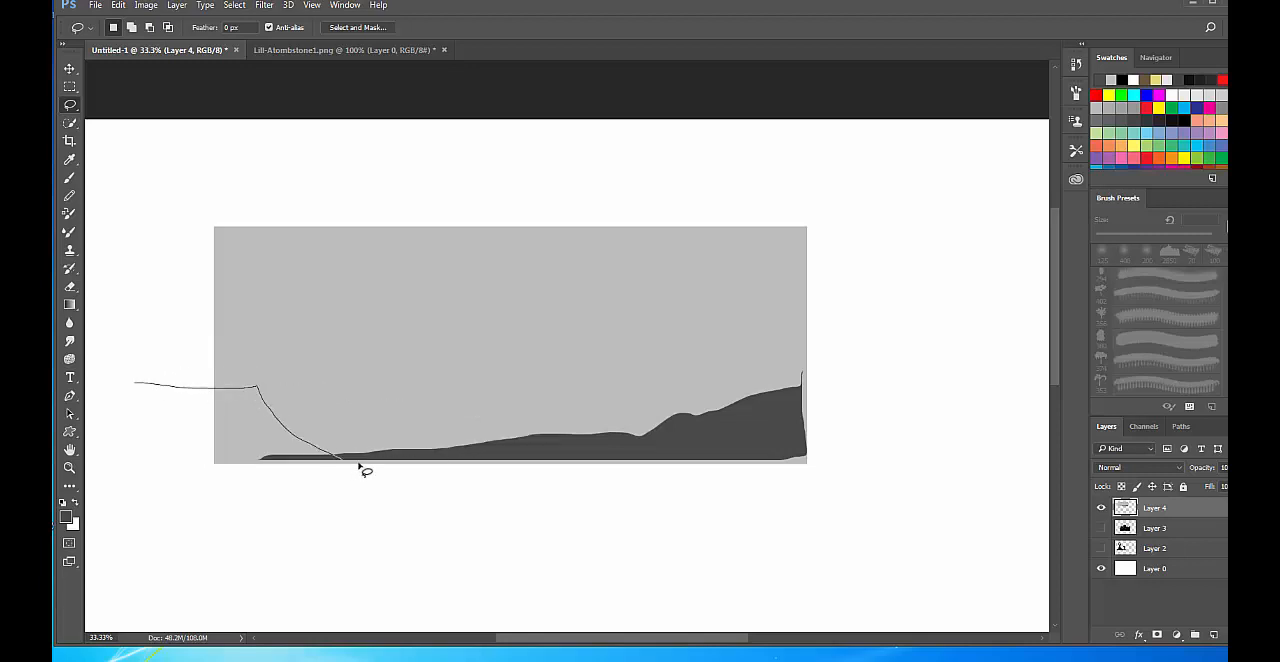
{"action": "mouse_move", "coordinate": [360, 467]}
{"action": "left_mouse_down"}
{"action": "mouse_move", "coordinate": [175, 462]}
{"action": "mouse_move", "coordinate": [140, 377]}
{"action": "left_mouse_up"}
{"action": "key", "text": "m"}
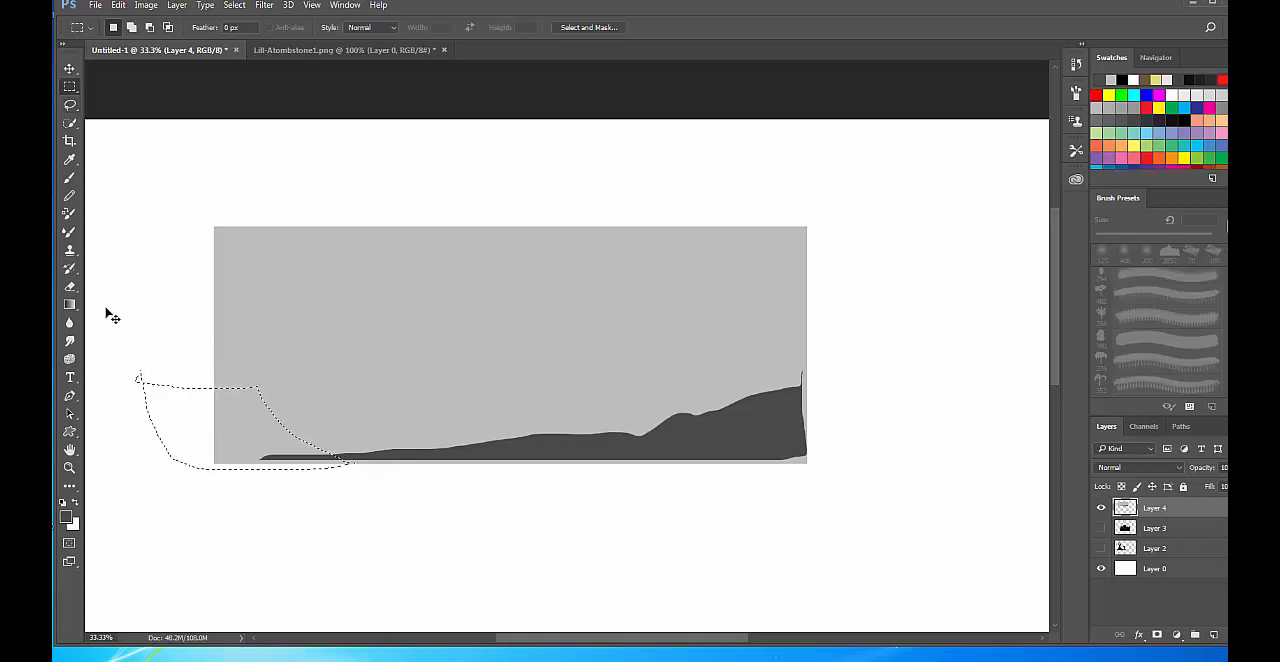
{"action": "mouse_move", "coordinate": [110, 308]}
{"action": "left_mouse_down"}
{"action": "mouse_move", "coordinate": [194, 533]}
{"action": "mouse_move", "coordinate": [214, 528]}
{"action": "left_mouse_up"}
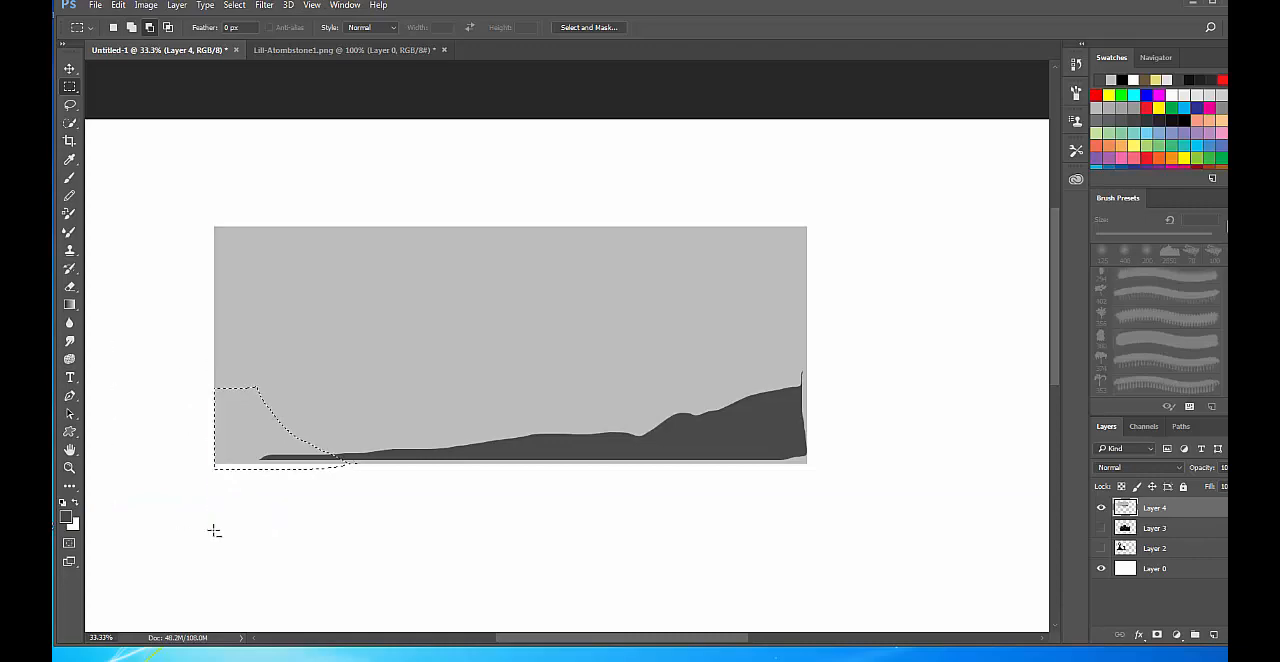
Fill the slope selection with the foreground colour in Normal mode at 100% opacity, and deselect it.
{"action": "left_click", "coordinate": [118, 5]}
{"action": "left_click", "coordinate": [140, 226]}
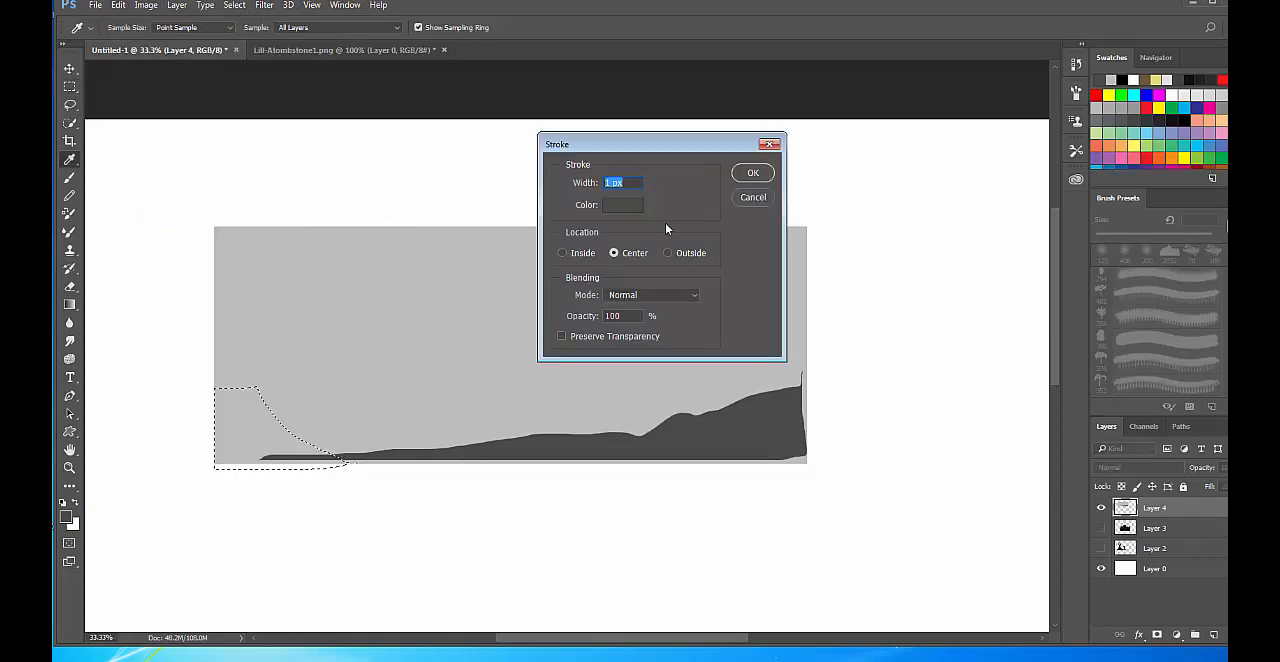
{"action": "left_click", "coordinate": [753, 197]}
{"action": "left_click", "coordinate": [118, 5]}
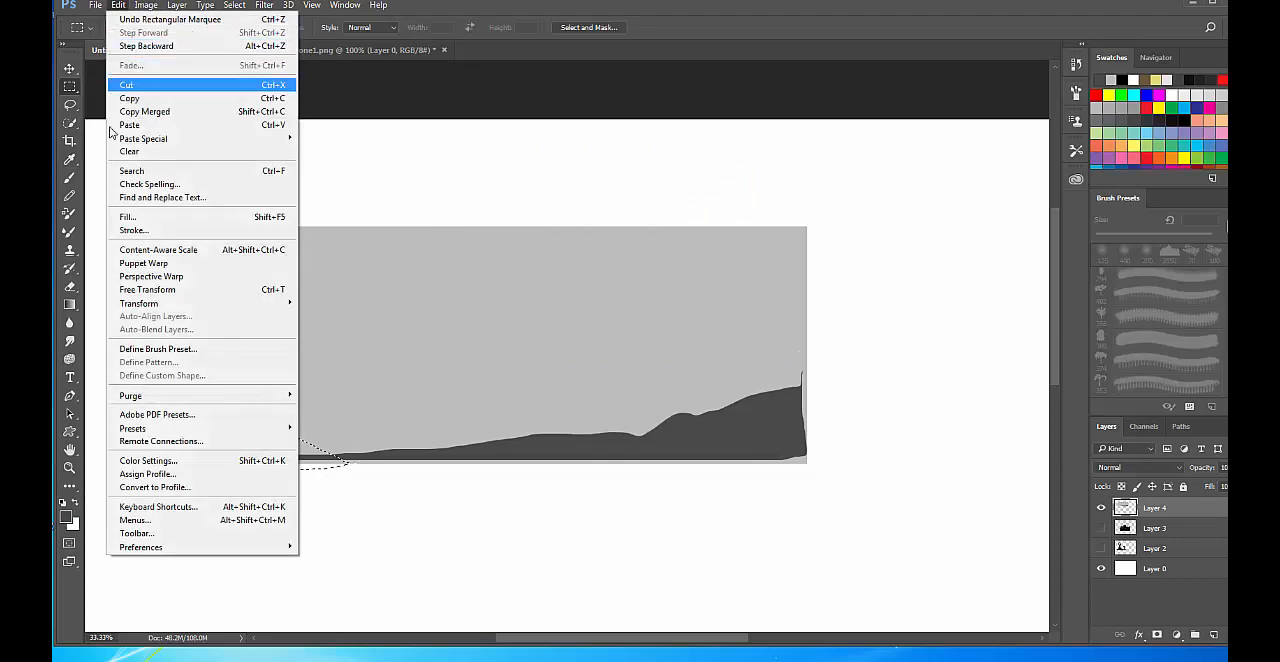
{"action": "left_click", "coordinate": [128, 217]}
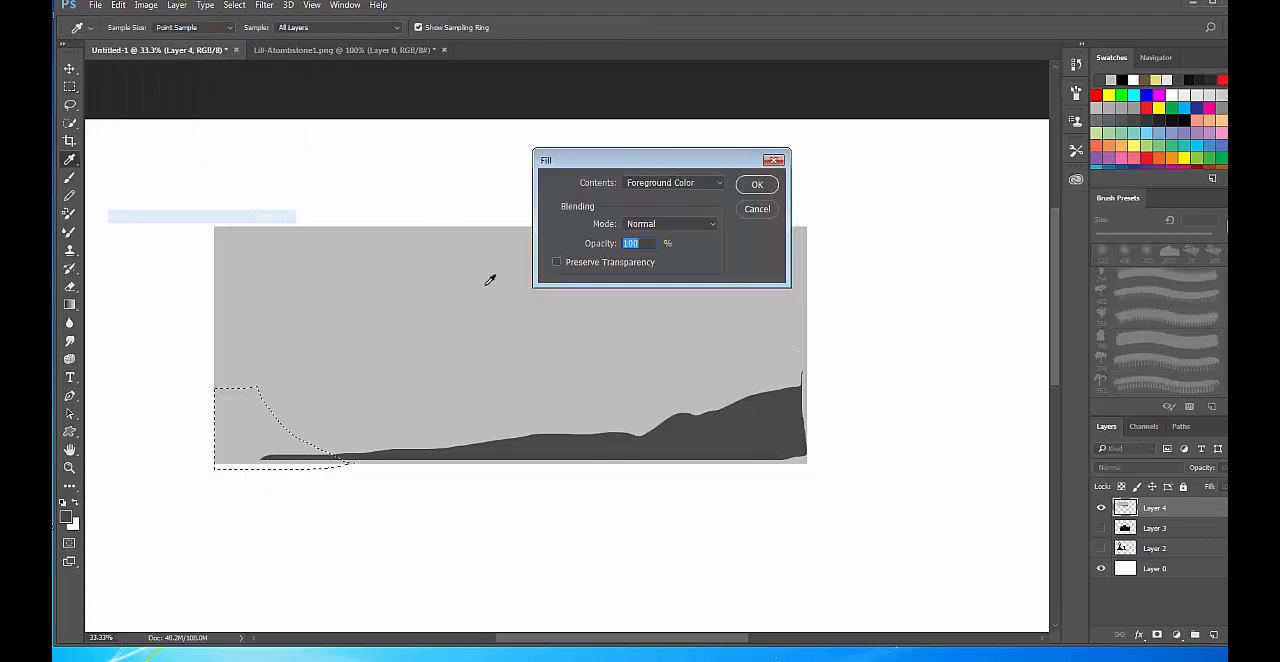
{"action": "left_click", "coordinate": [757, 185]}
{"action": "key", "text": "ctrl+d"}
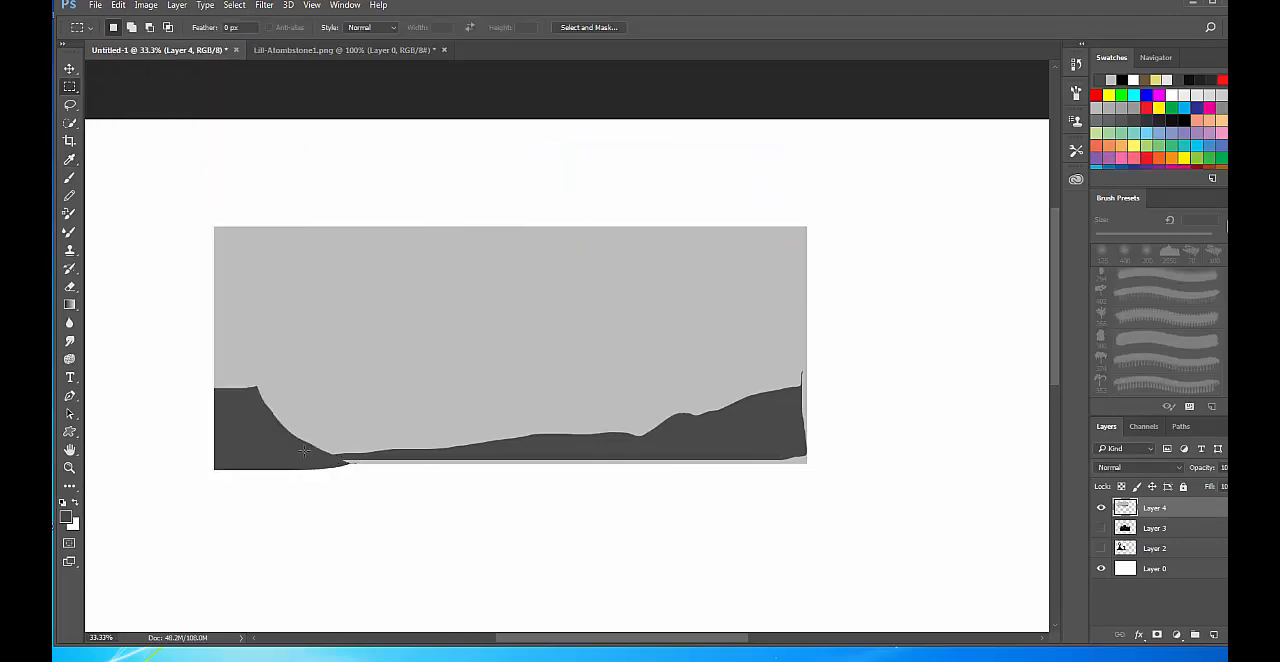
Lasso a distant hill range behind the foreground, from the steep slope across a central peak to the rising hill.
{"action": "key", "text": "l"}
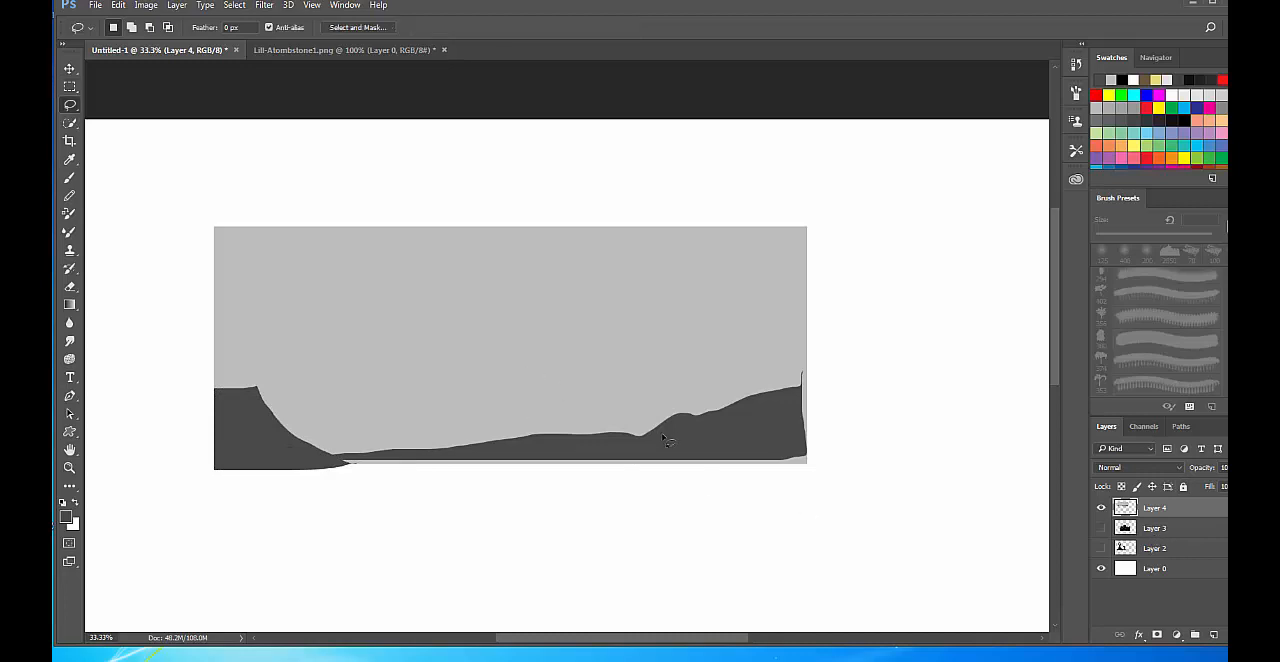
{"action": "mouse_move", "coordinate": [660, 411]}
{"action": "left_mouse_down"}
{"action": "mouse_move", "coordinate": [504, 391]}
{"action": "mouse_move", "coordinate": [436, 414]}
{"action": "mouse_move", "coordinate": [292, 432]}
{"action": "left_mouse_up"}
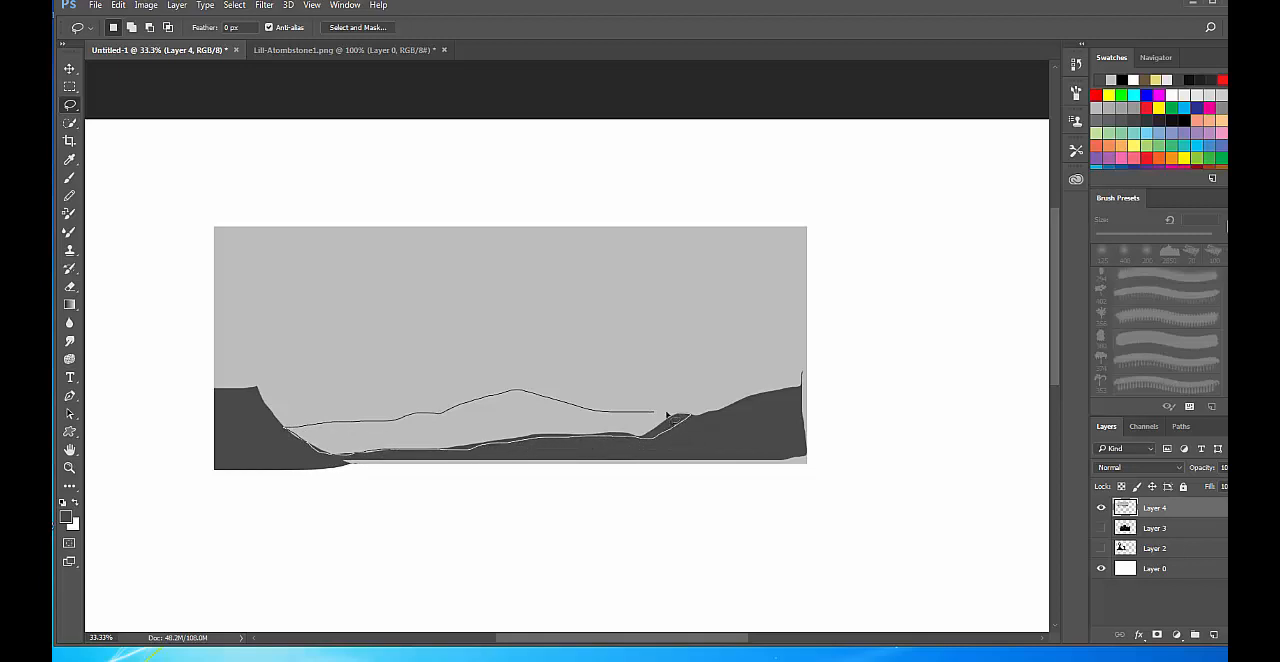
{"action": "left_click_drag", "start_coordinate": [649, 412], "coordinate": [646, 414]}
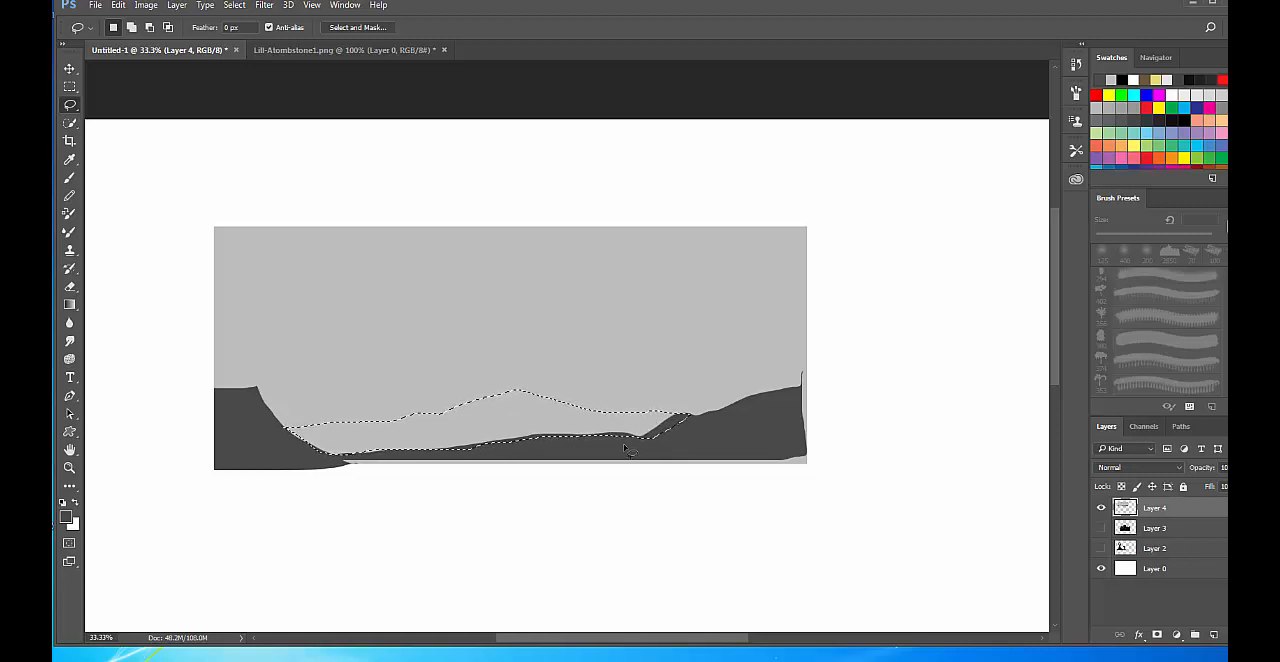
Set the foreground colour to grey #686868, fill the hill range selection in Normal mode at 100% opacity, and deselect it.
{"action": "left_click", "coordinate": [67, 517]}
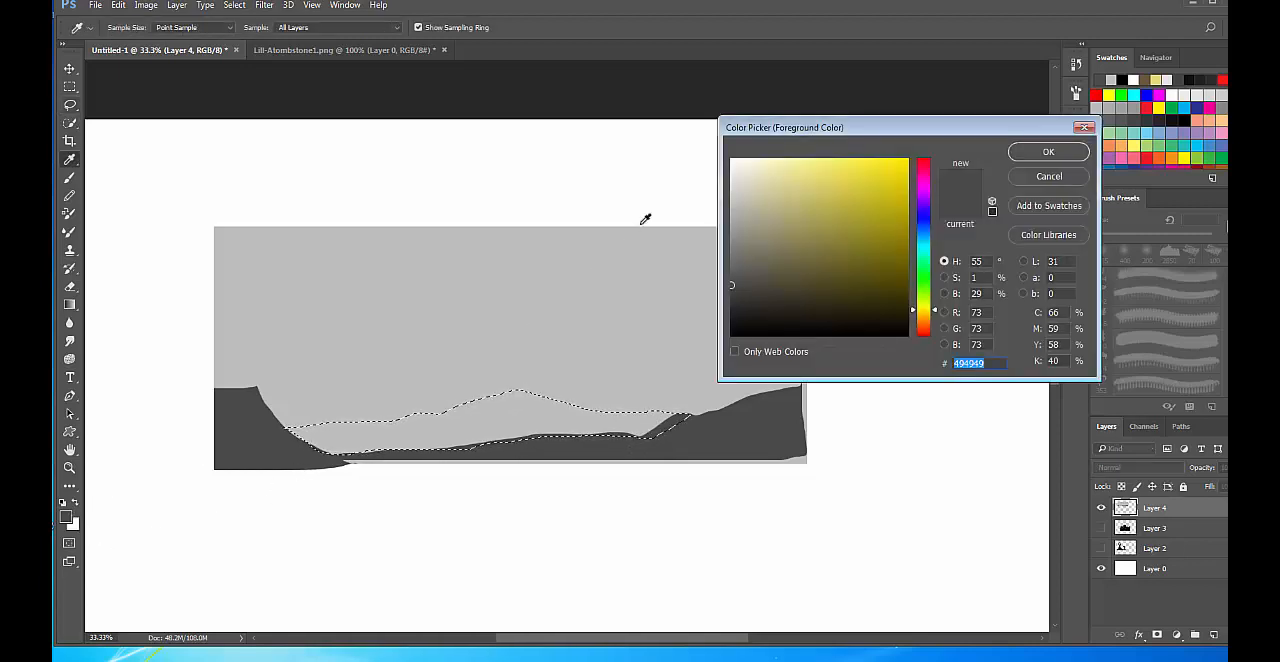
{"action": "left_click", "coordinate": [732, 262]}
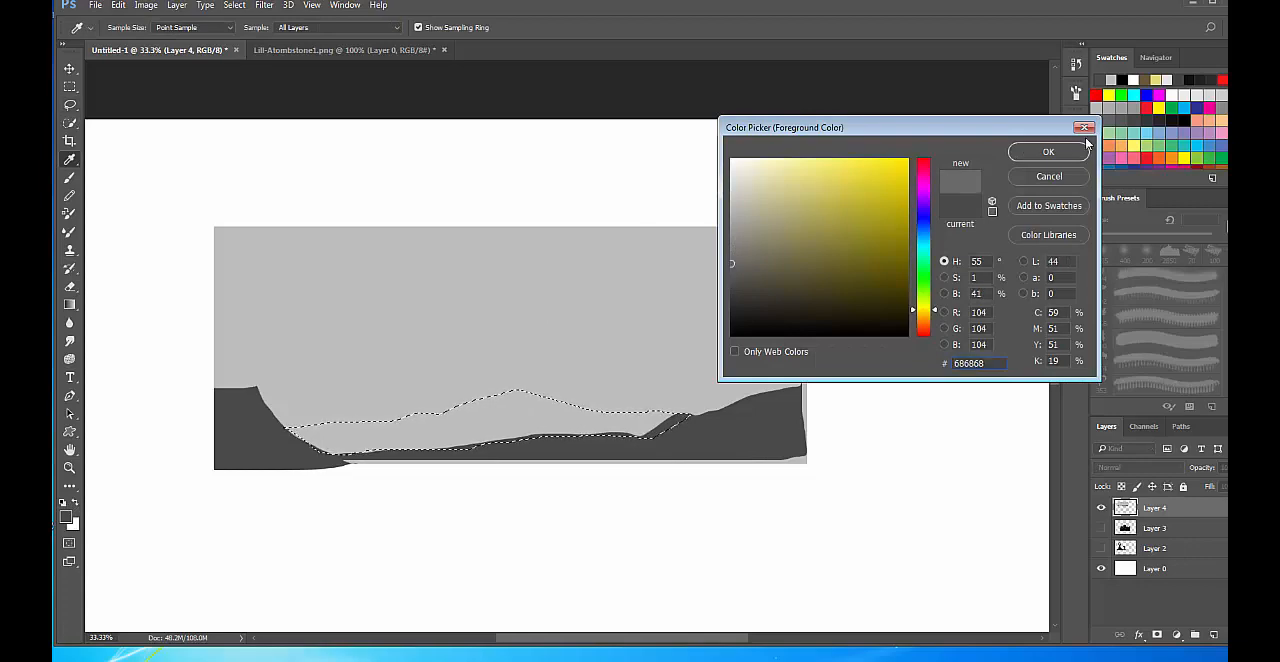
{"action": "left_click", "coordinate": [1048, 151]}
{"action": "key", "text": "l"}
{"action": "left_click", "coordinate": [118, 5]}
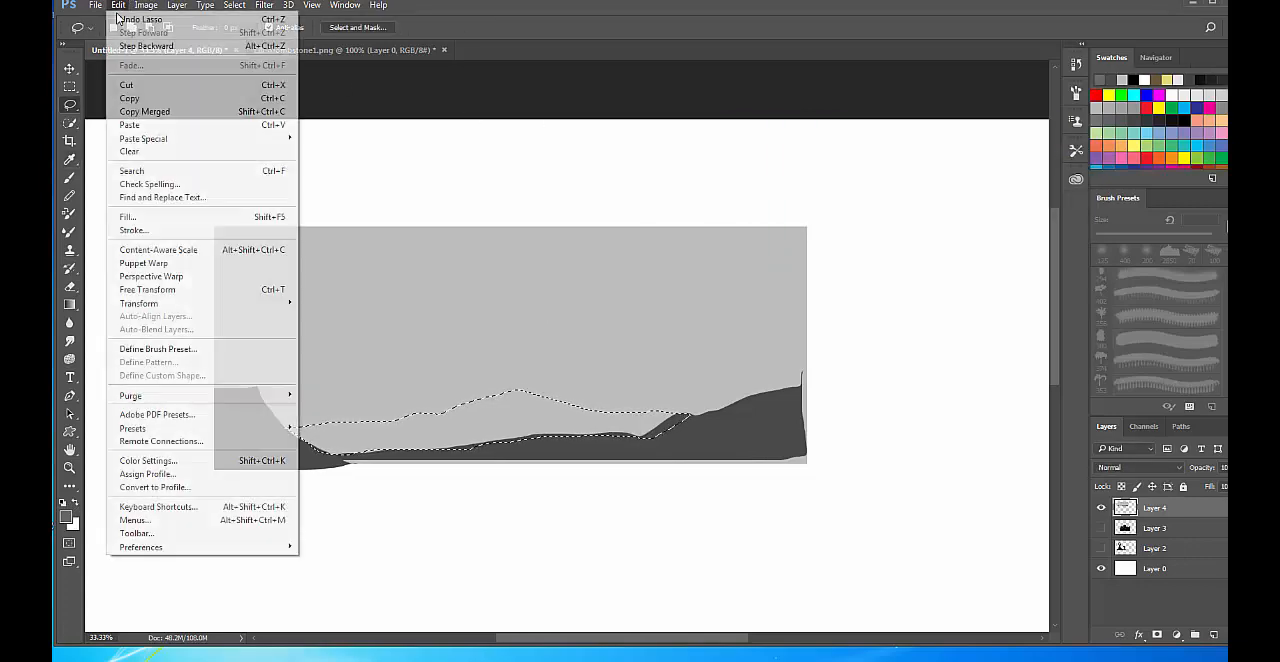
{"action": "left_click", "coordinate": [128, 216]}
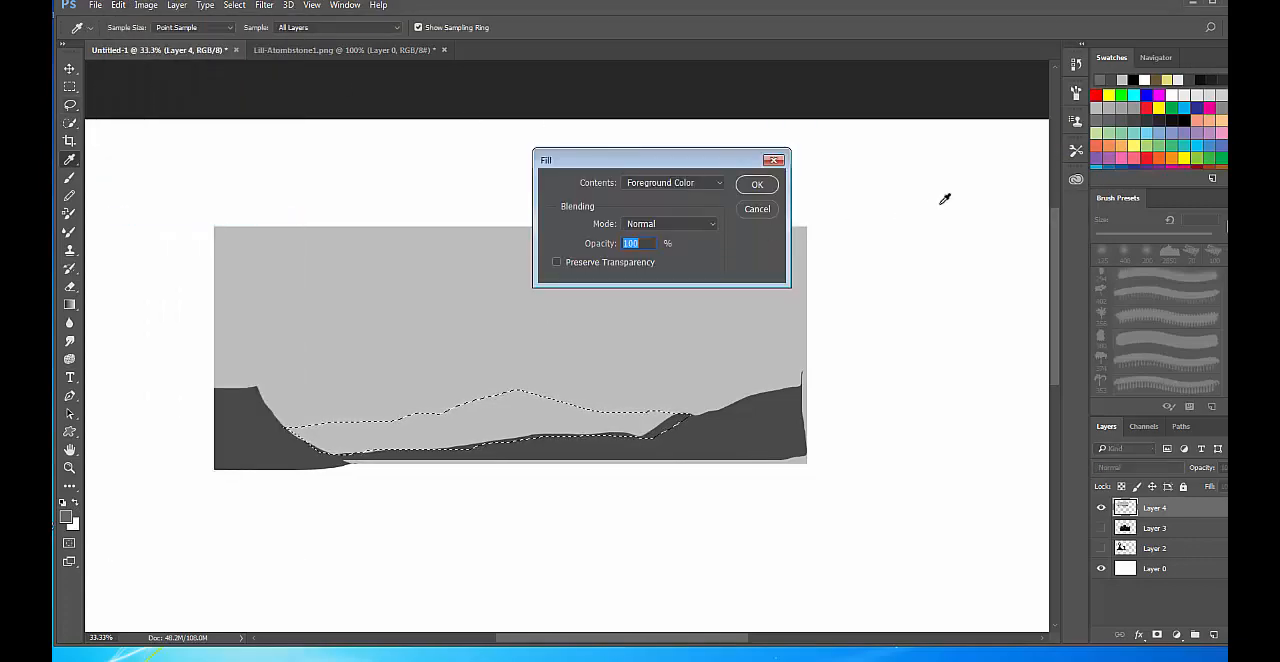
{"action": "left_click", "coordinate": [757, 184]}
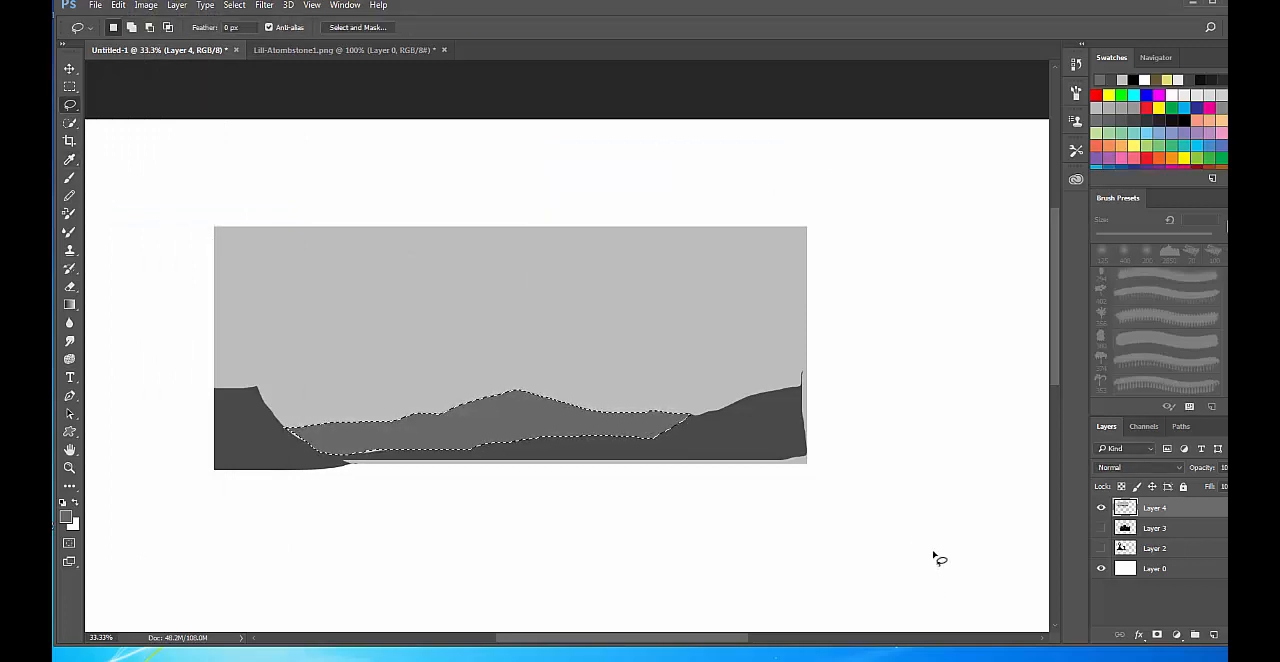
{"action": "key", "text": "ctrl+d"}
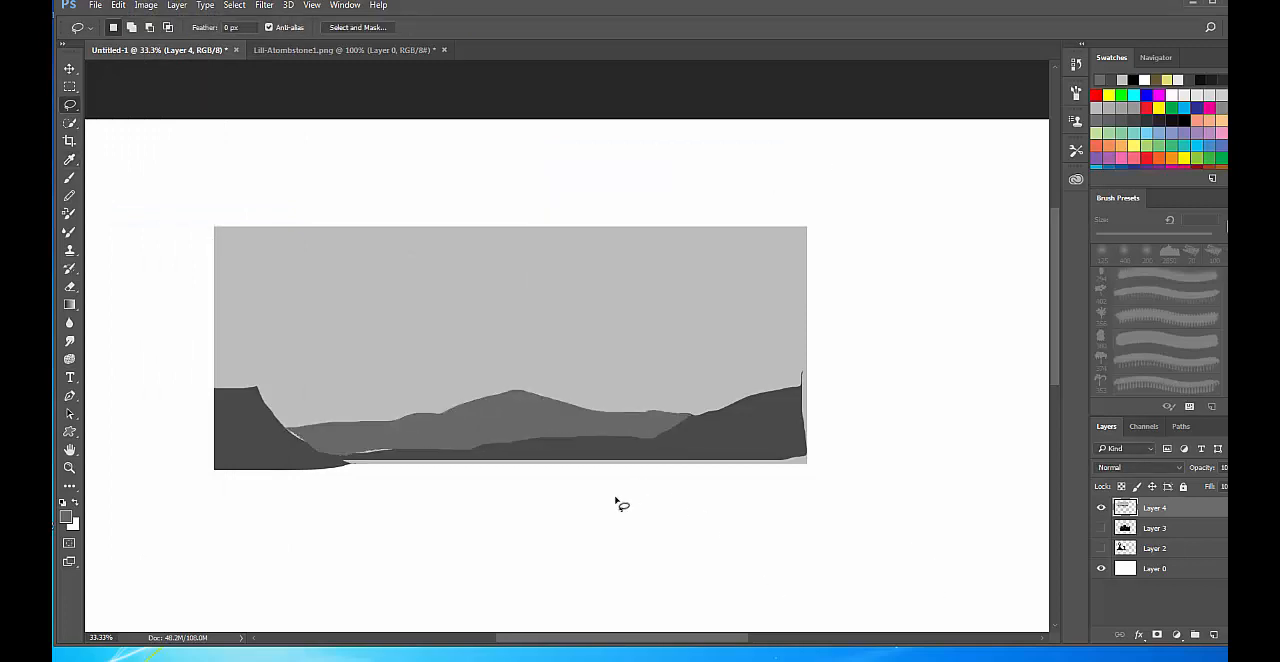
Enlarge the palm tree brush to 600 px and stamp one palm repeatedly at 10% opacity on the distant hill.
{"action": "key", "text": "b"}
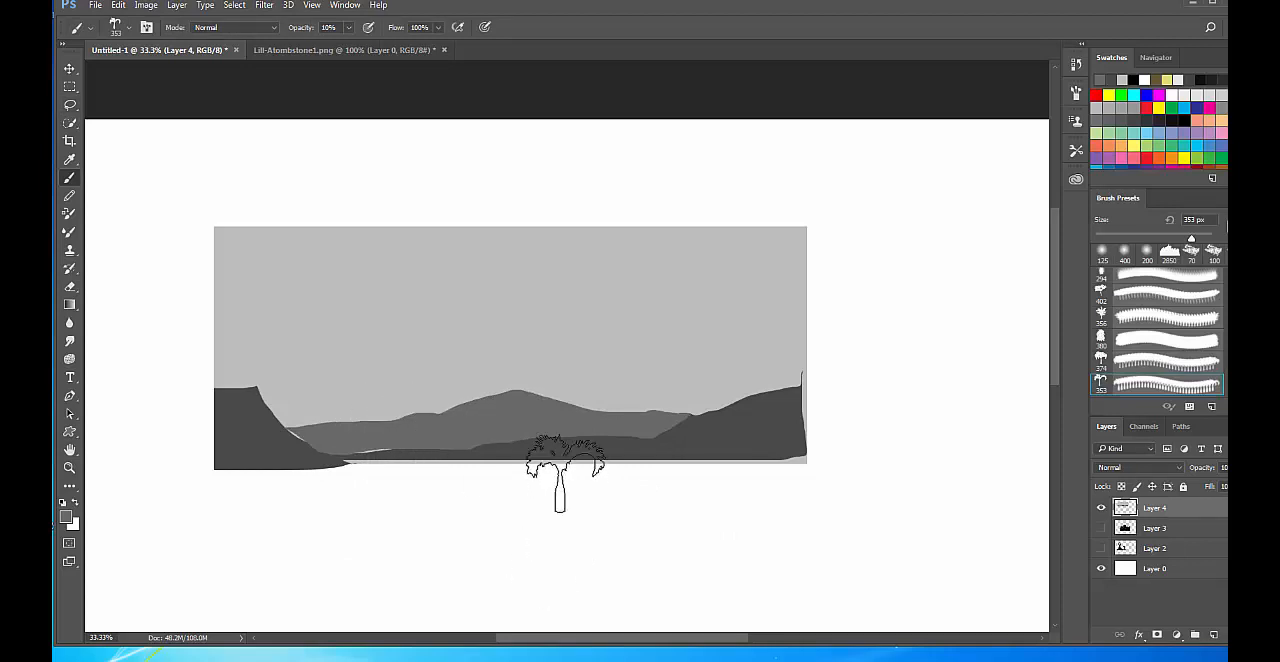
{"action": "key", "text": "bracketright"}
{"action": "key", "text": "bracketright"}
{"action": "key", "text": "bracketright"}
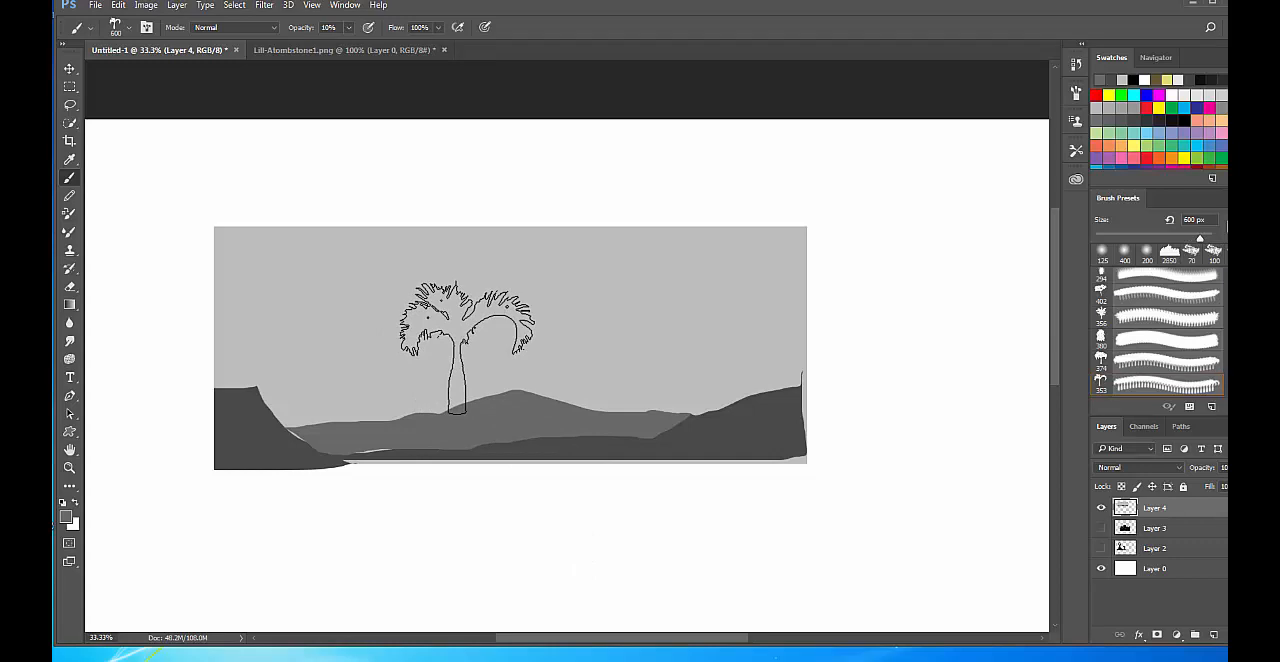
{"action": "left_click", "coordinate": [466, 348]}
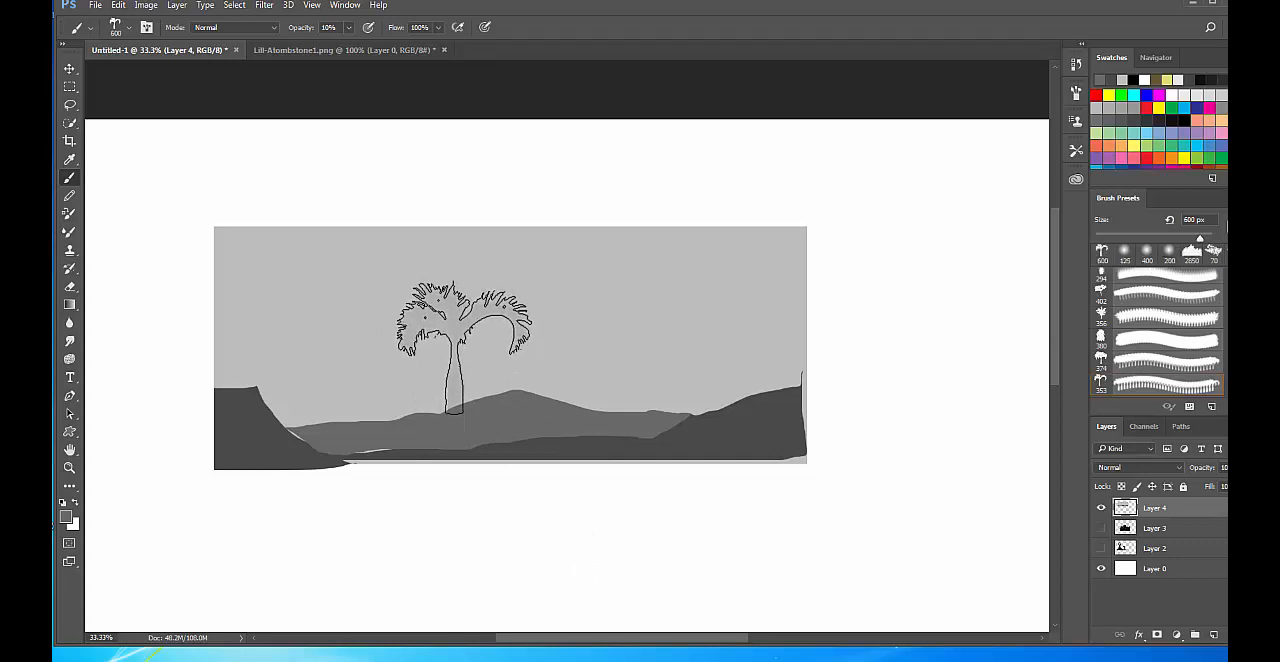
{"action": "left_click", "coordinate": [466, 348]}
{"action": "left_click", "coordinate": [466, 348]}
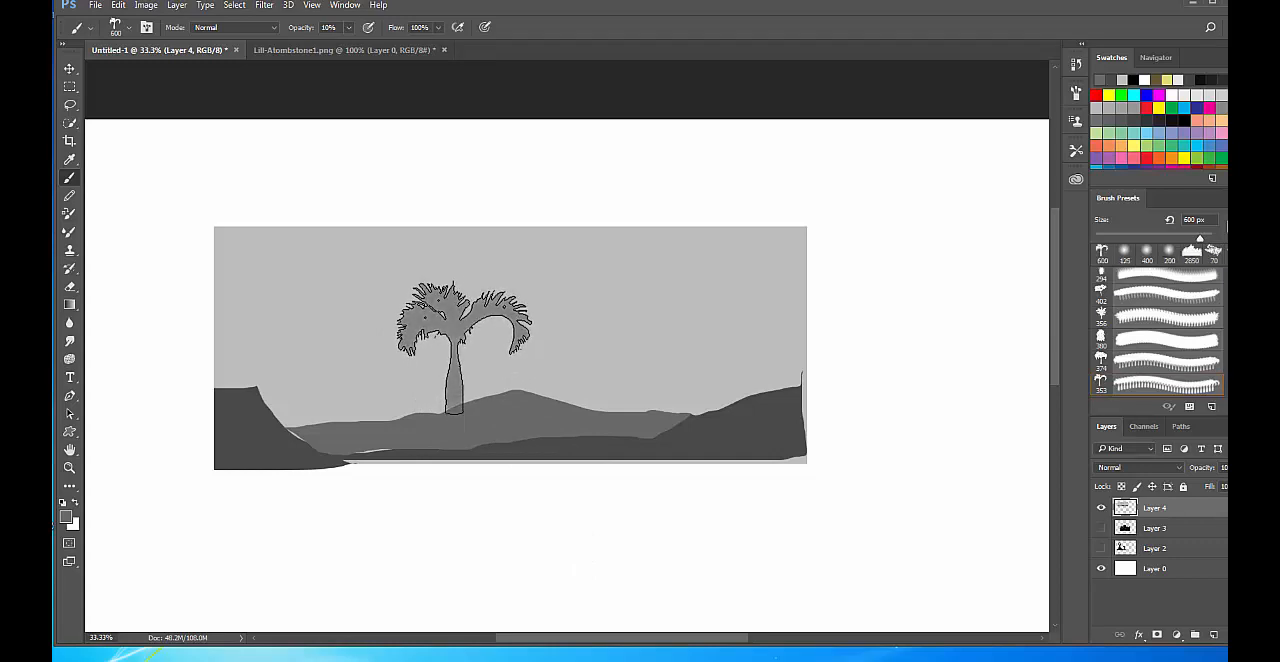
{"action": "left_click", "coordinate": [466, 348]}
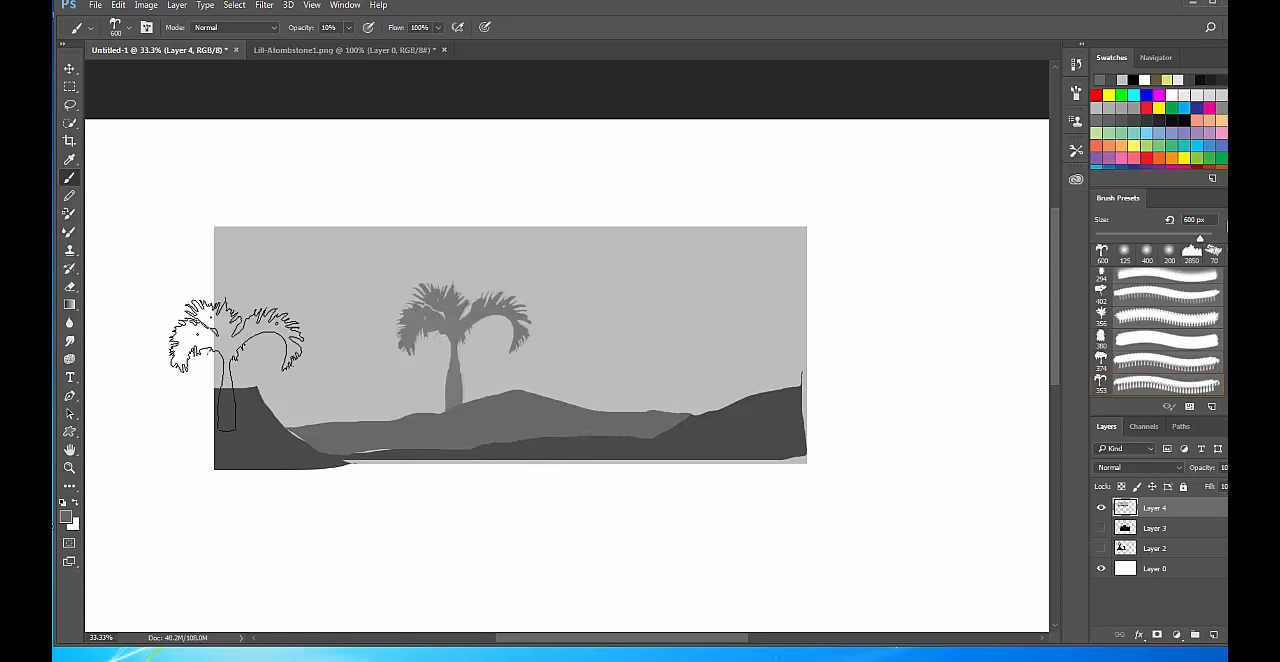
Sample dark grey #4a4949 from the steep foreground slope as the foreground colour and return to the Brush tool.
{"action": "left_click", "coordinate": [67, 517]}
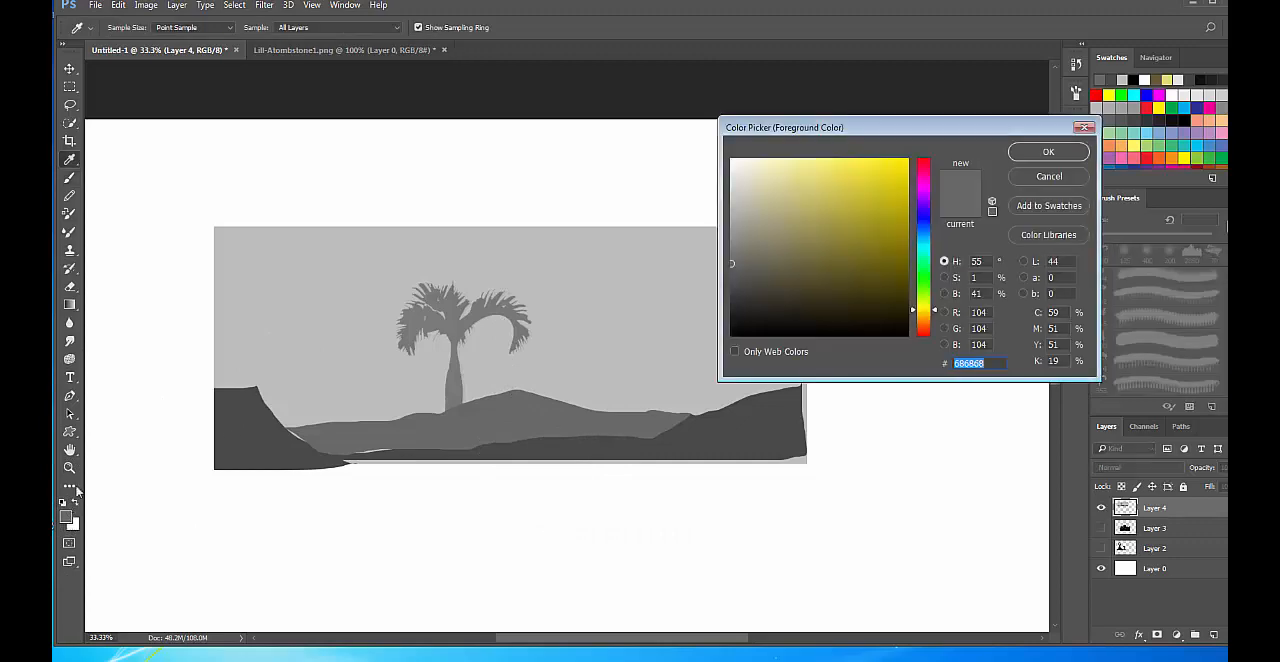
{"action": "left_click", "coordinate": [251, 423]}
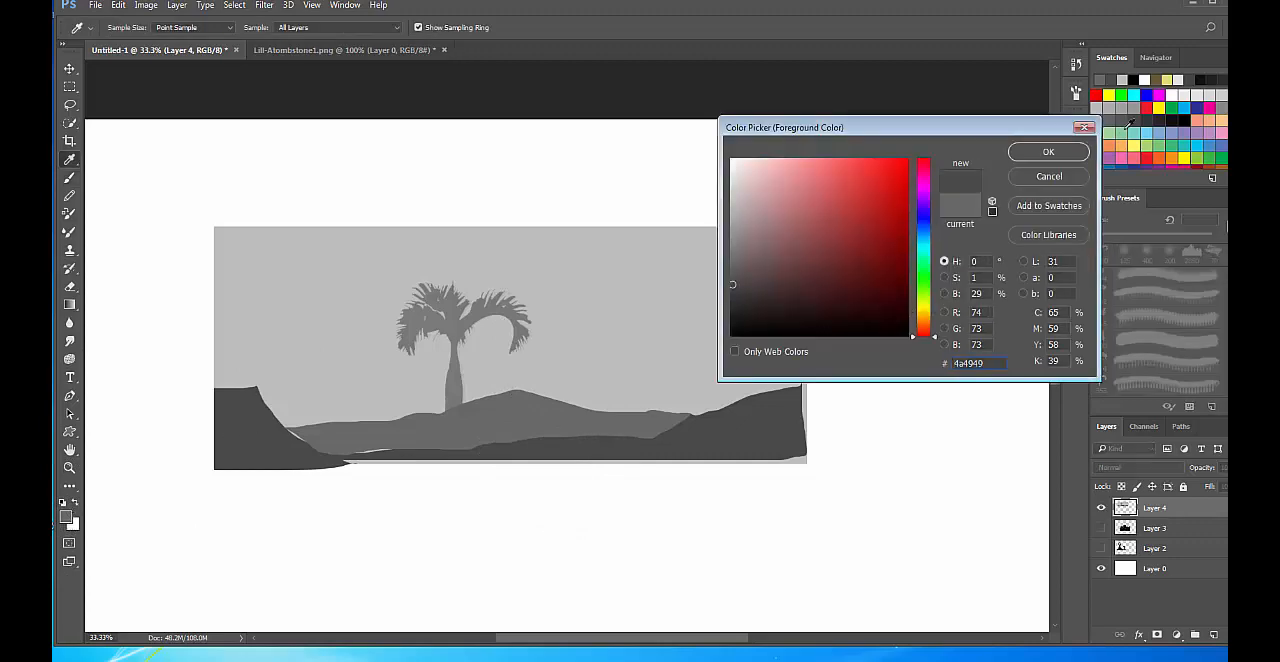
{"action": "left_click", "coordinate": [1048, 151]}
{"action": "key", "text": "b"}
Switch to the 463 px spreading tree brush, undo the stray stamp above the scene, and enlarge the brush to 1000 px.
{"action": "key", "text": "bracketright"}
{"action": "key", "text": "bracketright"}
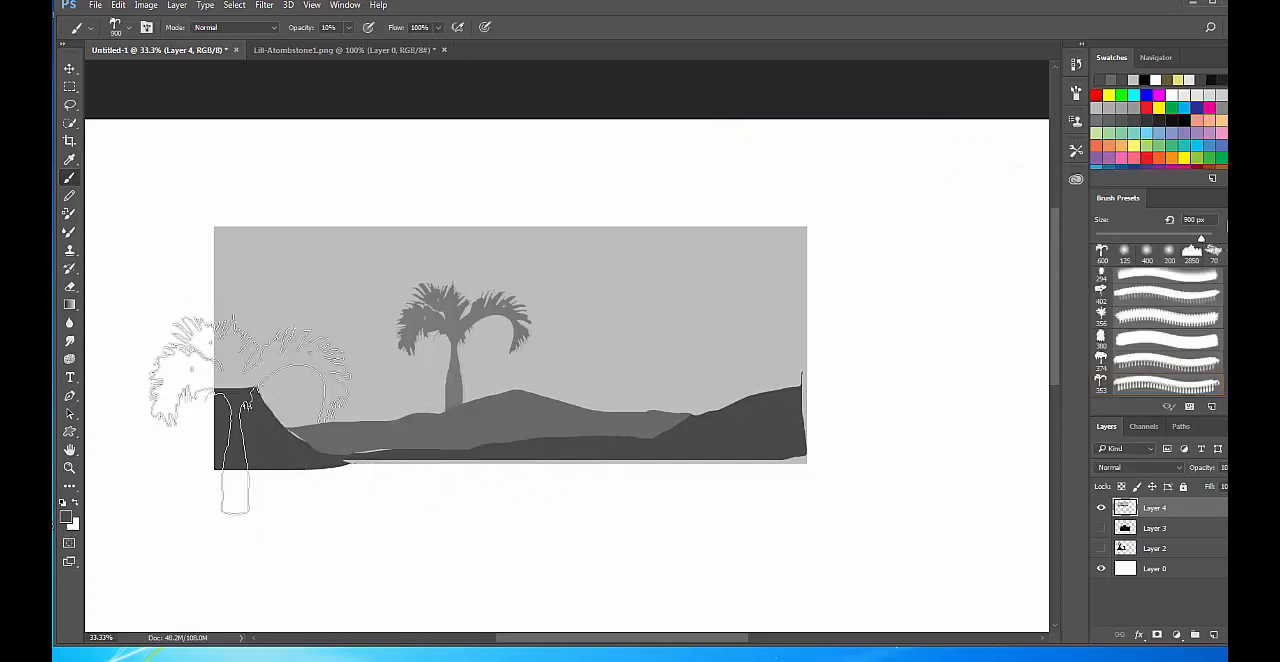
{"action": "right_click", "coordinate": [251, 415]}
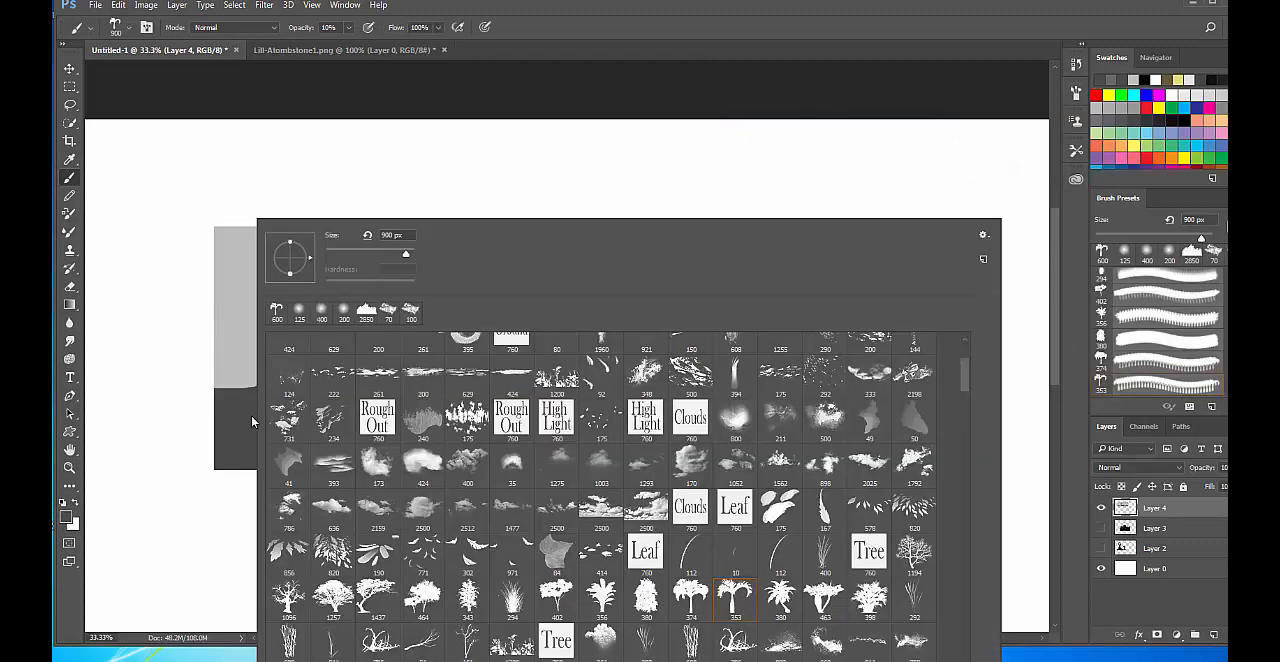
{"action": "left_click", "coordinate": [820, 597]}
{"action": "left_click", "coordinate": [353, 165]}
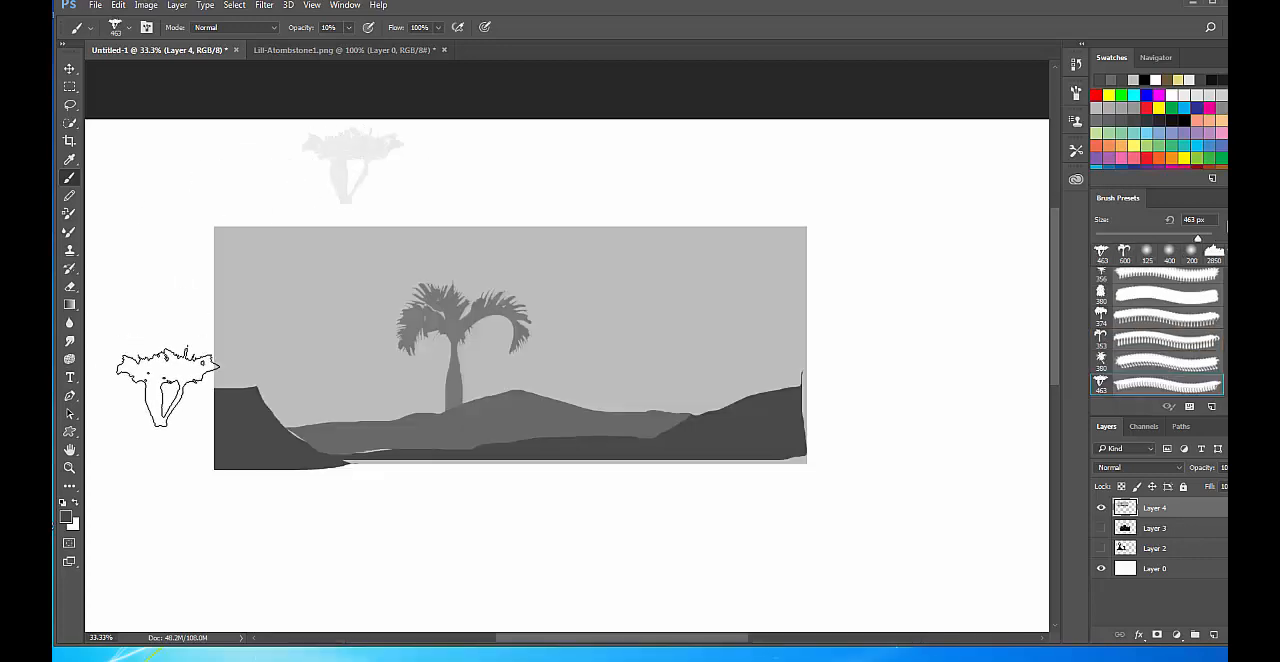
{"action": "key", "text": "bracketright"}
{"action": "key", "text": "ctrl+z"}
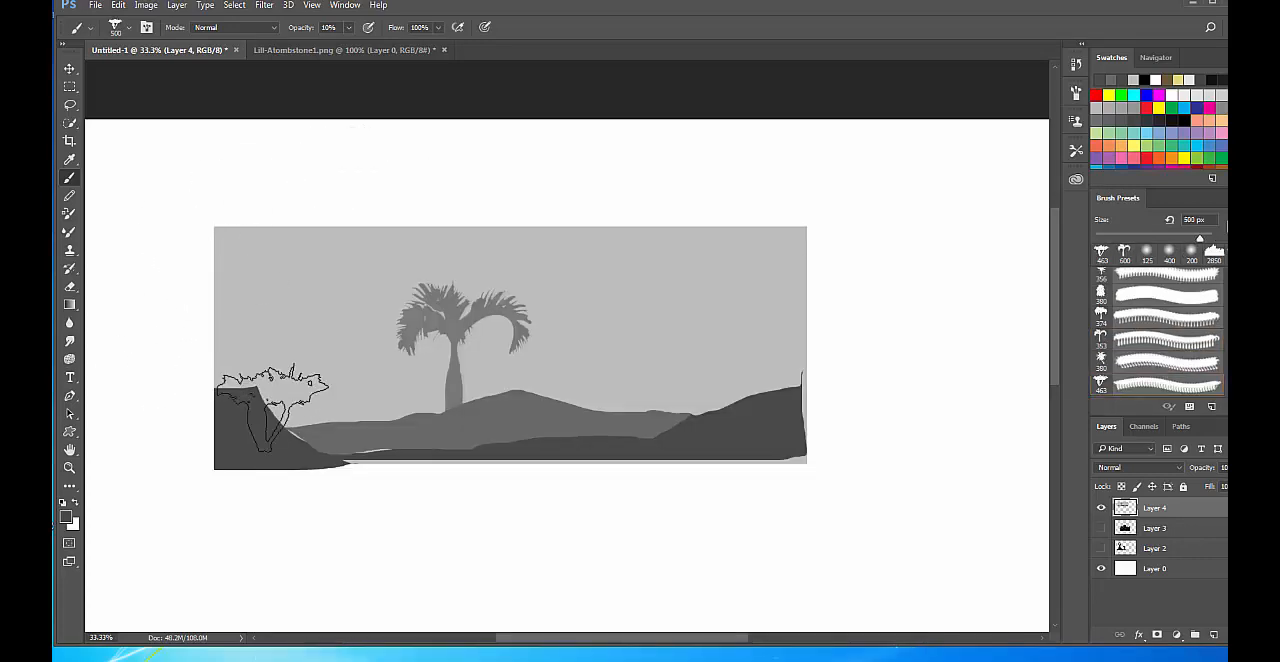
{"action": "key", "text": "bracketright"}
{"action": "key", "text": "bracketright"}
{"action": "key", "text": "bracketright"}
{"action": "key", "text": "bracketright"}
{"action": "key", "text": "bracketright"}
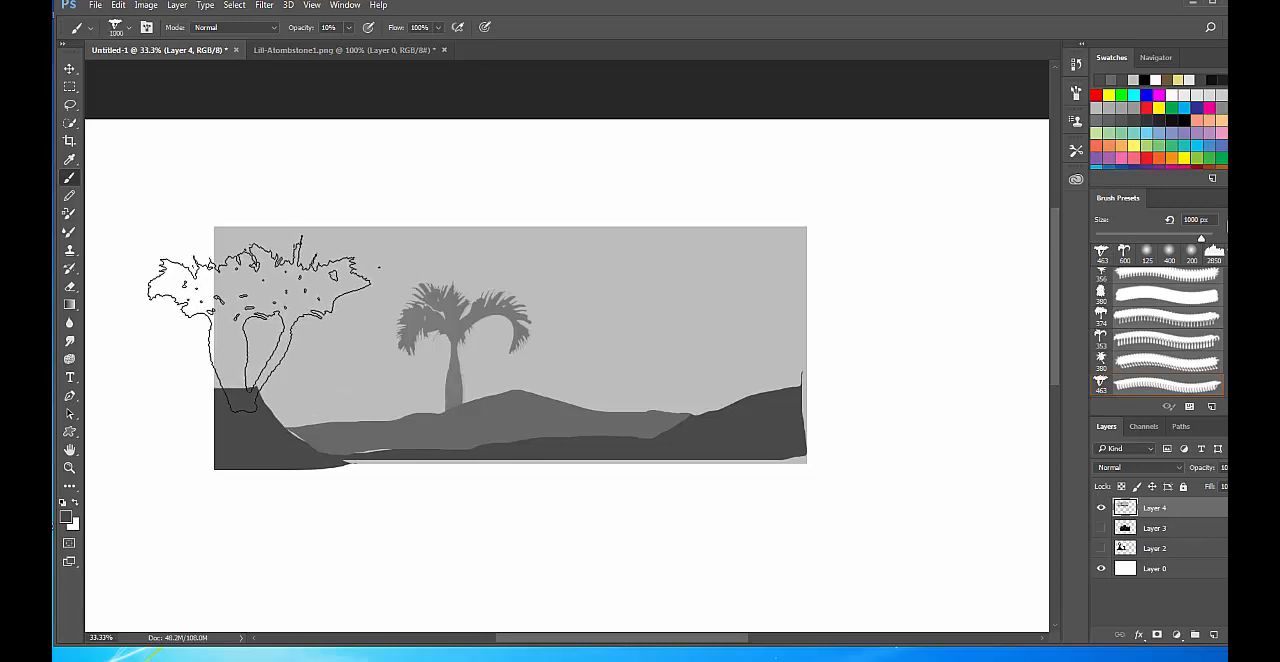
Stamp the spreading tree repeatedly in one spot on top of the steep foreground slope to build up its dark tone.
{"action": "left_click", "coordinate": [261, 314]}
{"action": "left_click", "coordinate": [261, 314]}
{"action": "left_click", "coordinate": [261, 314]}
{"action": "left_click", "coordinate": [261, 314]}
{"action": "left_click", "coordinate": [261, 314]}
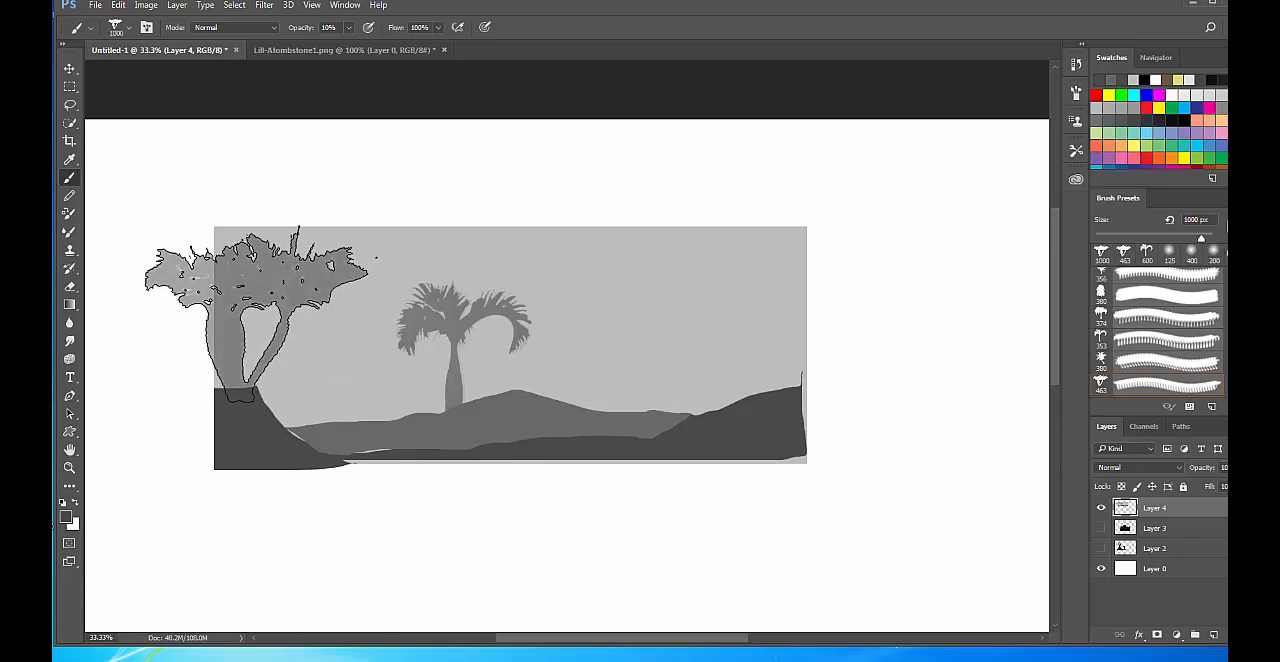
{"action": "left_click", "coordinate": [261, 314]}
{"action": "left_click", "coordinate": [261, 314]}
{"action": "left_click", "coordinate": [261, 314]}
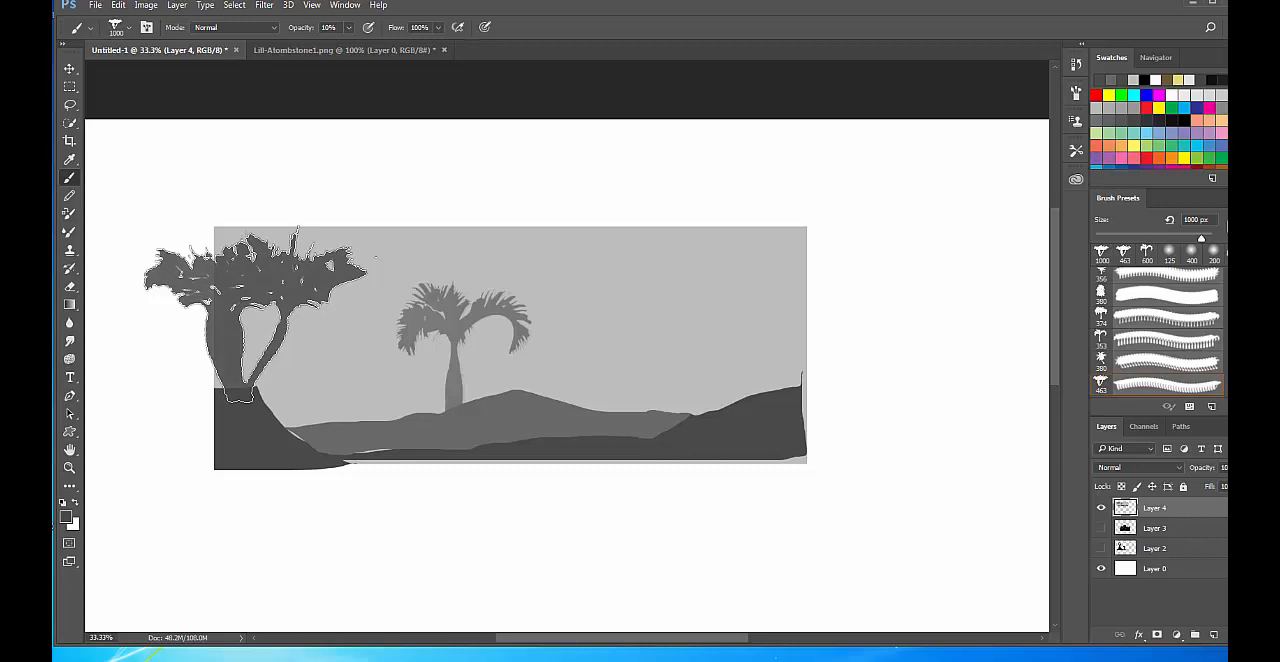
{"action": "left_click", "coordinate": [261, 314]}
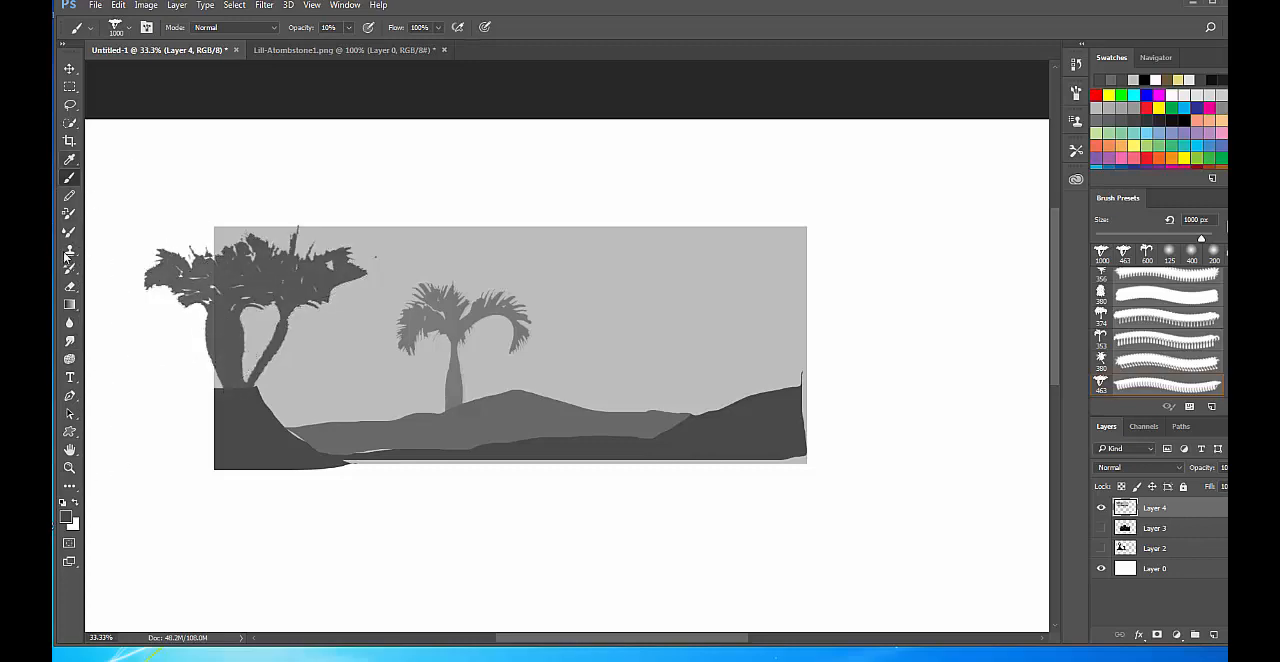
Delete the part of the tree overhanging the rectangle's left edge using a rectangular selection, and deselect it.
{"action": "key", "text": "m"}
{"action": "left_click_drag", "start_coordinate": [92, 165], "coordinate": [214, 498]}
{"action": "key", "text": "Delete"}
{"action": "key", "text": "ctrl+d"}
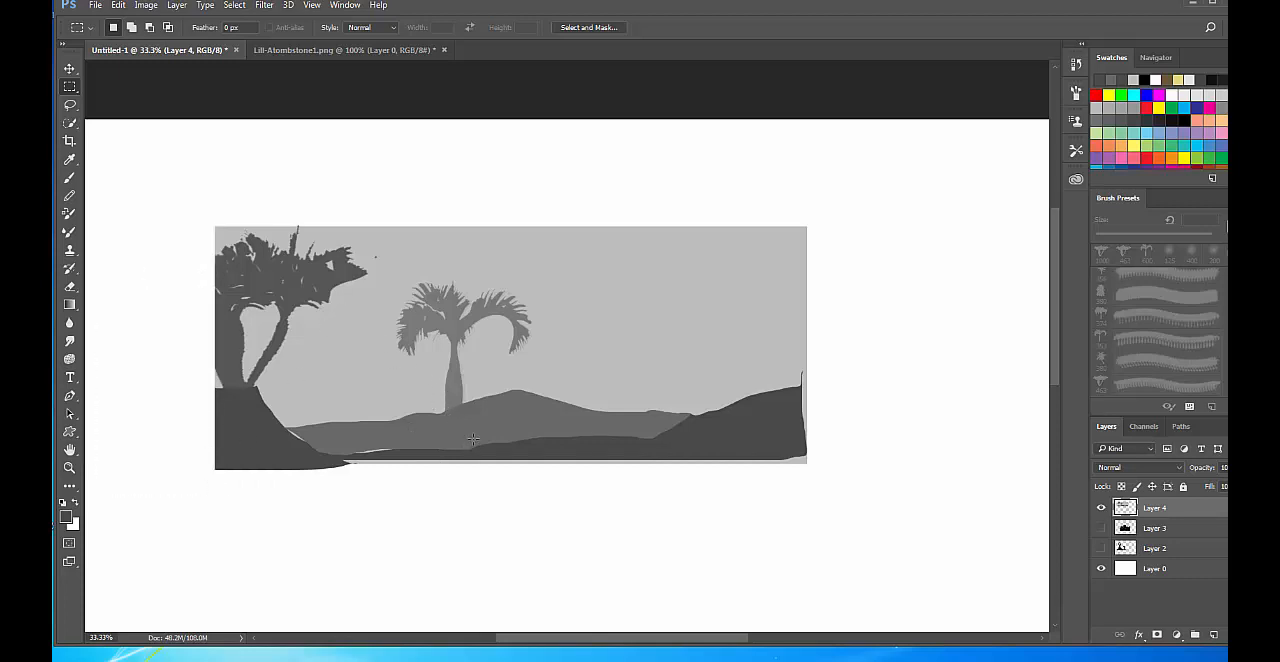
Try to remove the stray speck beside the large tree's foliage with the 70 px Eraser.
{"action": "key", "text": "ctrl+plus"}
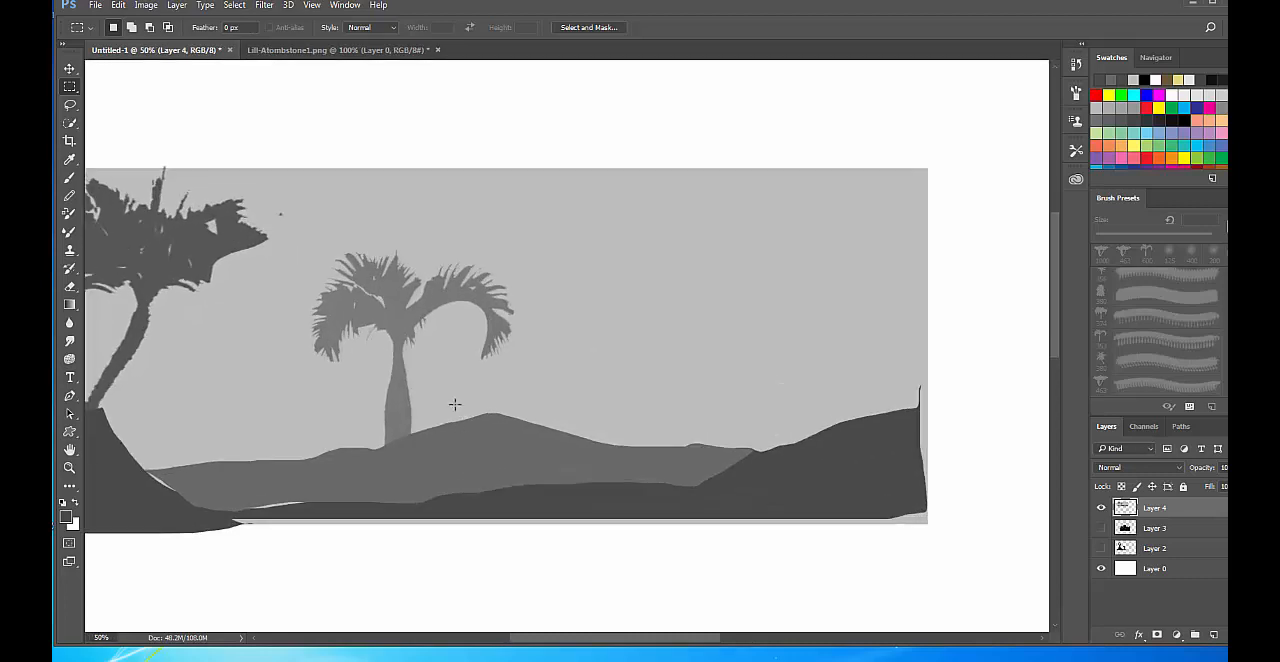
{"action": "left_click_drag", "start_coordinate": [352, 368], "coordinate": [470, 374]}
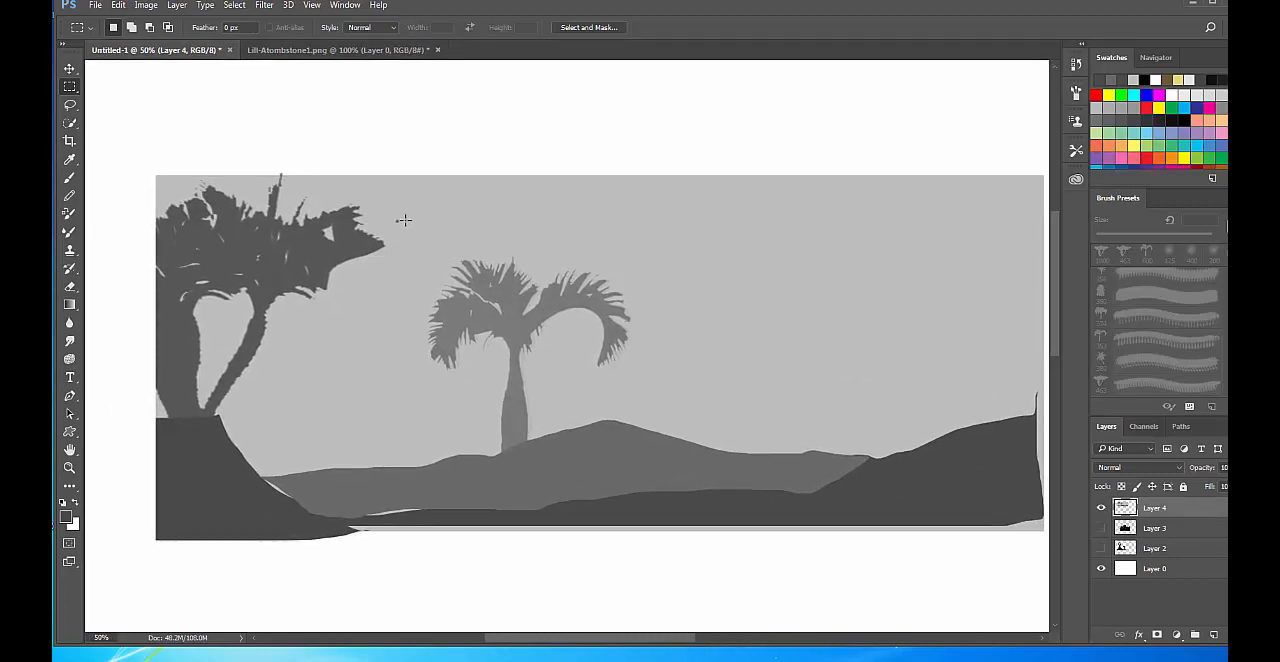
{"action": "key", "text": "super"}
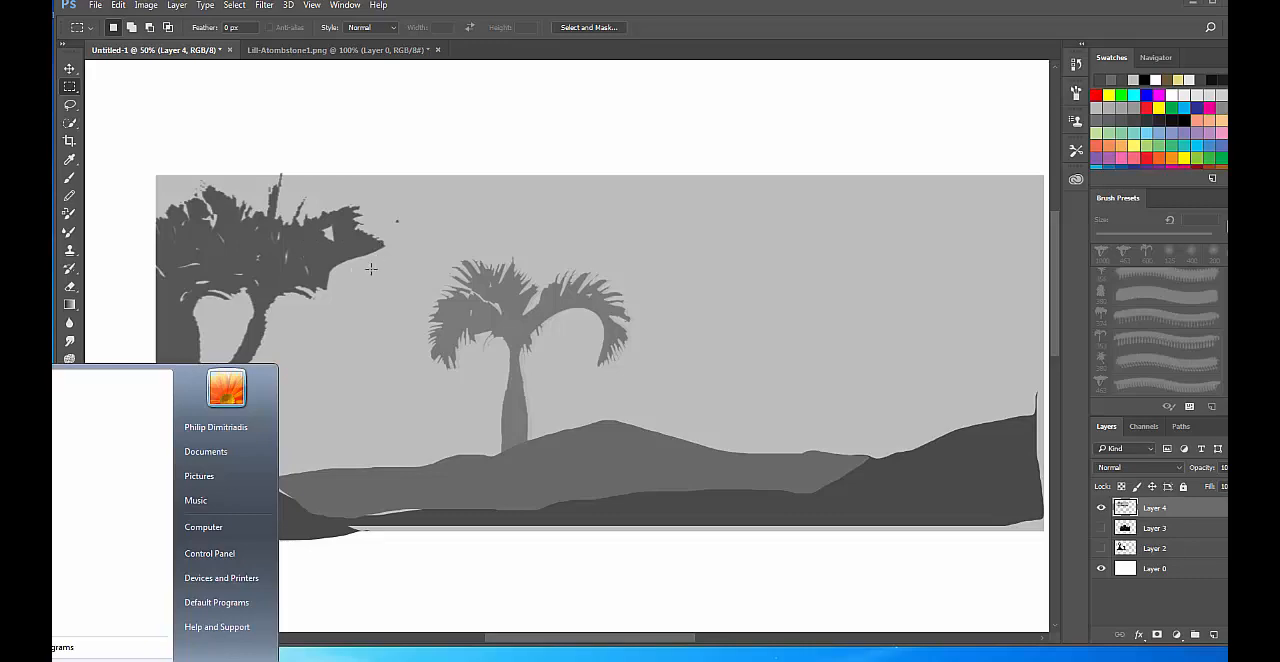
{"action": "type", "text": "scre"}
{"action": "left_click", "coordinate": [419, 152]}
{"action": "key", "text": "e"}
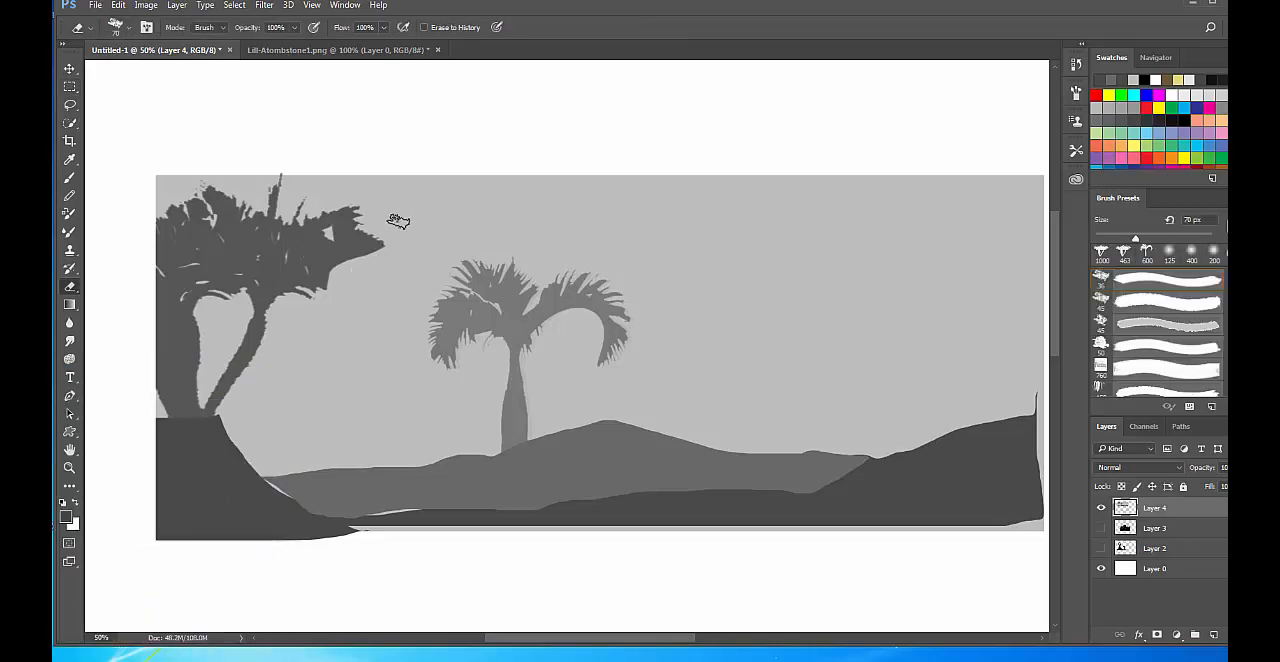
{"action": "left_click_drag", "start_coordinate": [399, 221], "coordinate": [395, 218]}
{"action": "key", "text": "ctrl+z"}
Sample the light sky grey, choose the 25 px rectangular brush at 100% opacity, and paint over the stray speck beside the large tree.
{"action": "key", "text": "b"}
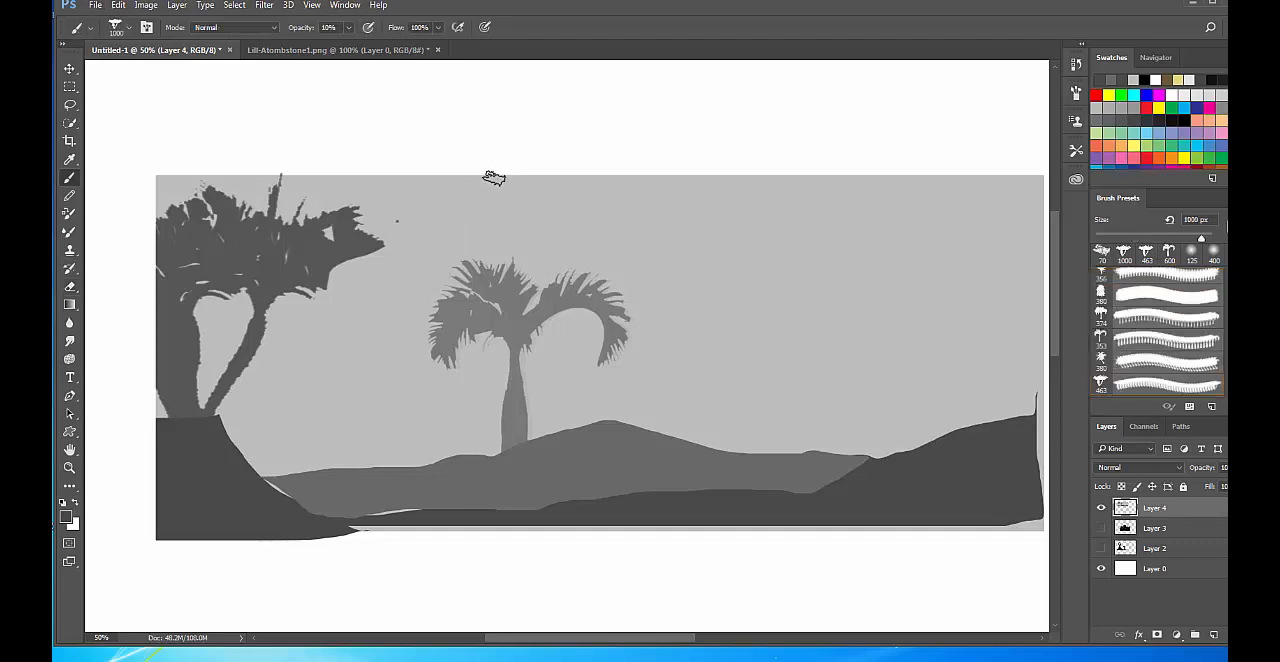
{"action": "left_click", "coordinate": [449, 194], "text": "alt"}
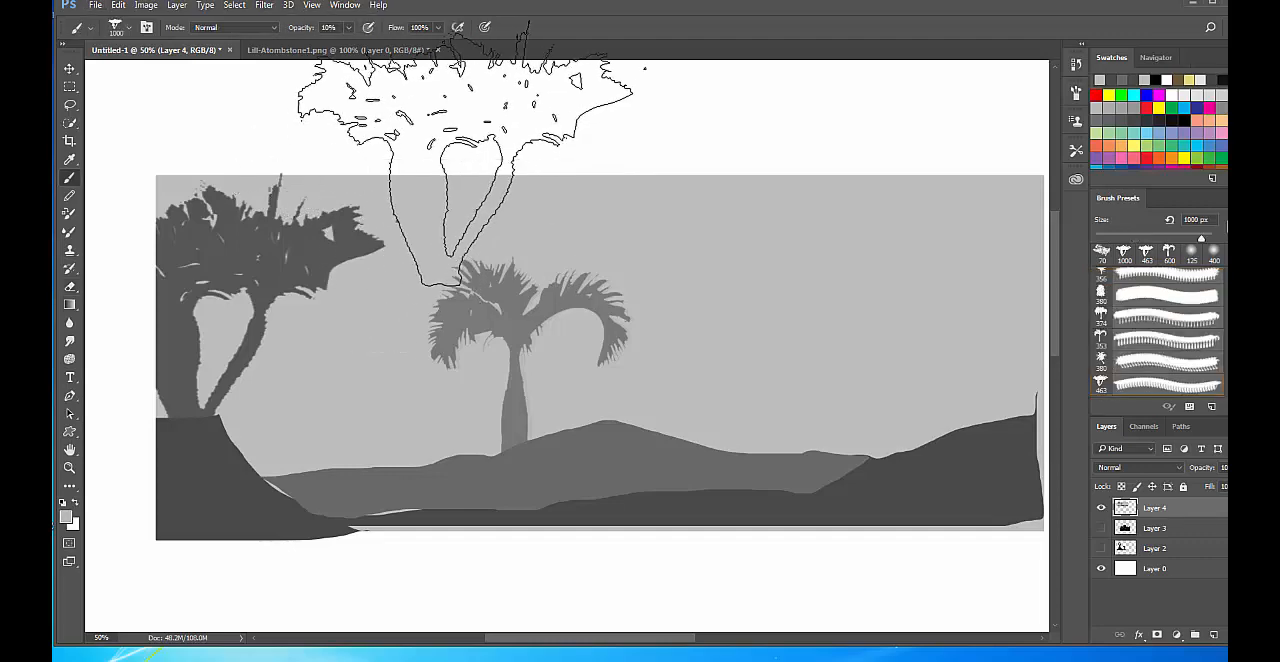
{"action": "right_click", "coordinate": [479, 273]}
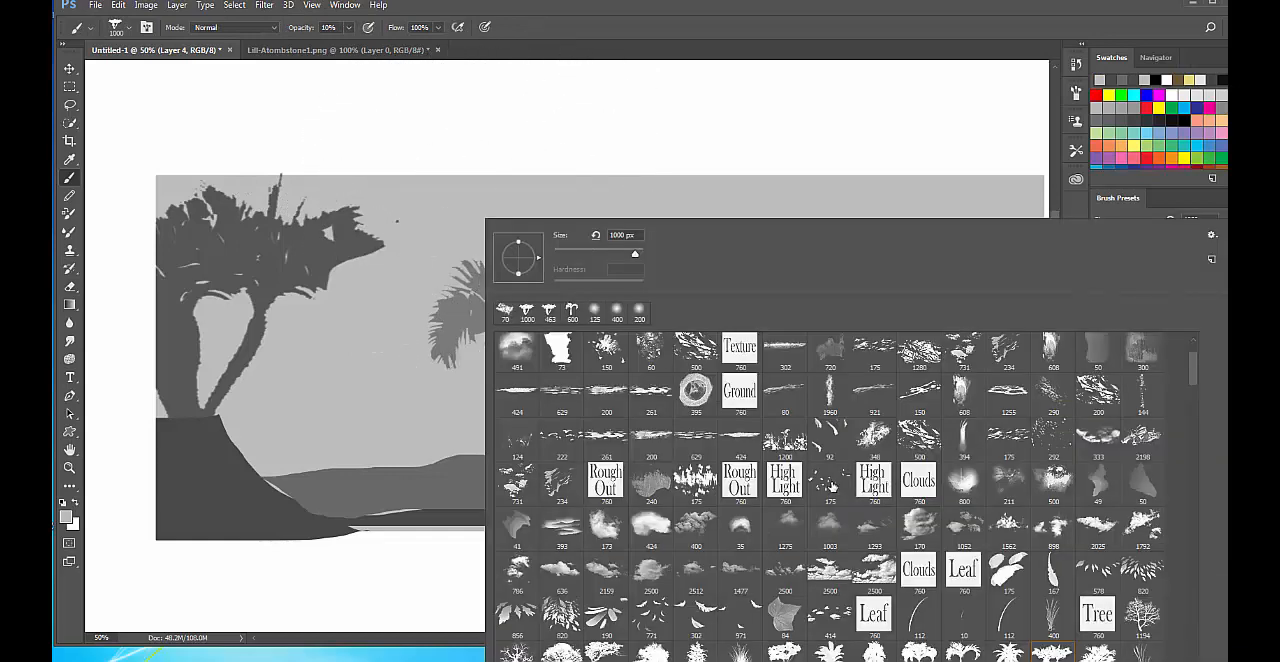
{"action": "left_click_drag", "start_coordinate": [1199, 360], "coordinate": [1182, 283]}
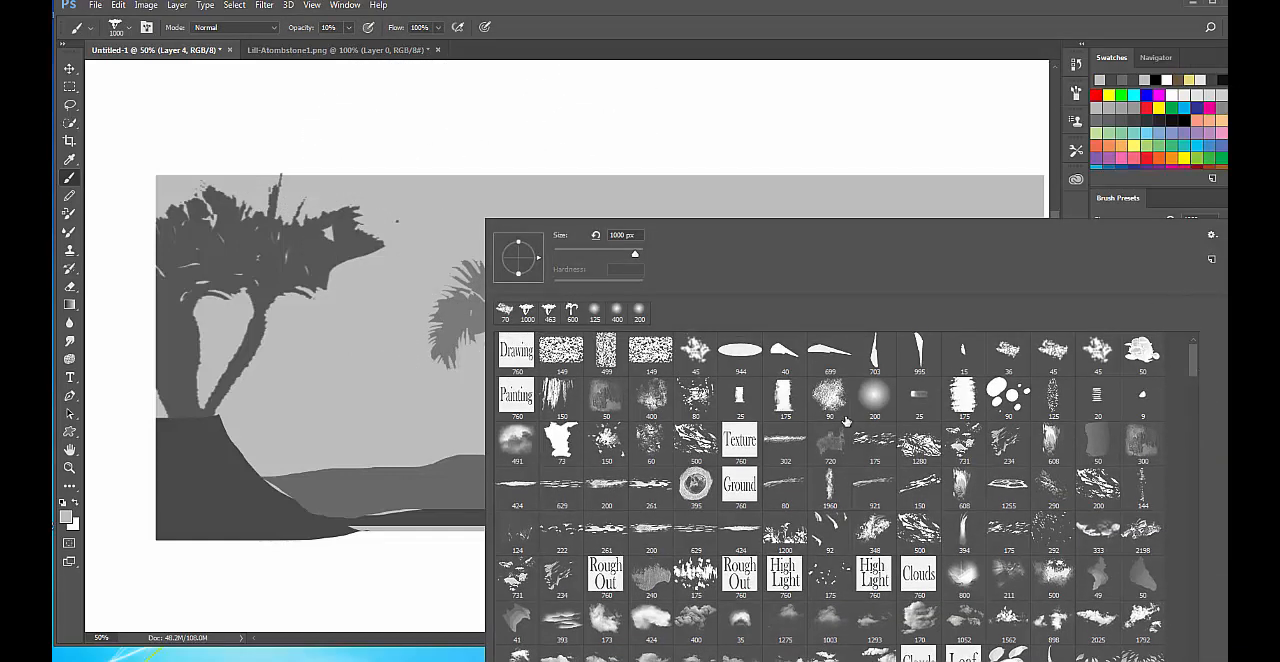
{"action": "left_click", "coordinate": [686, 356]}
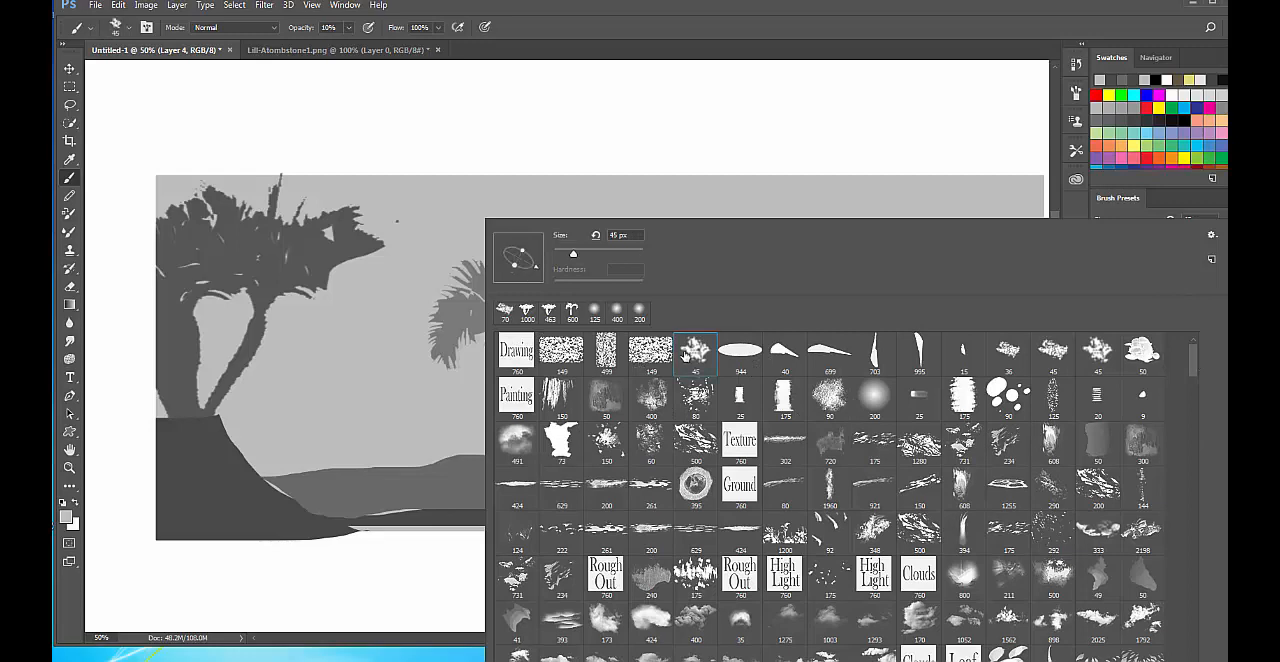
{"action": "left_click", "coordinate": [1012, 354]}
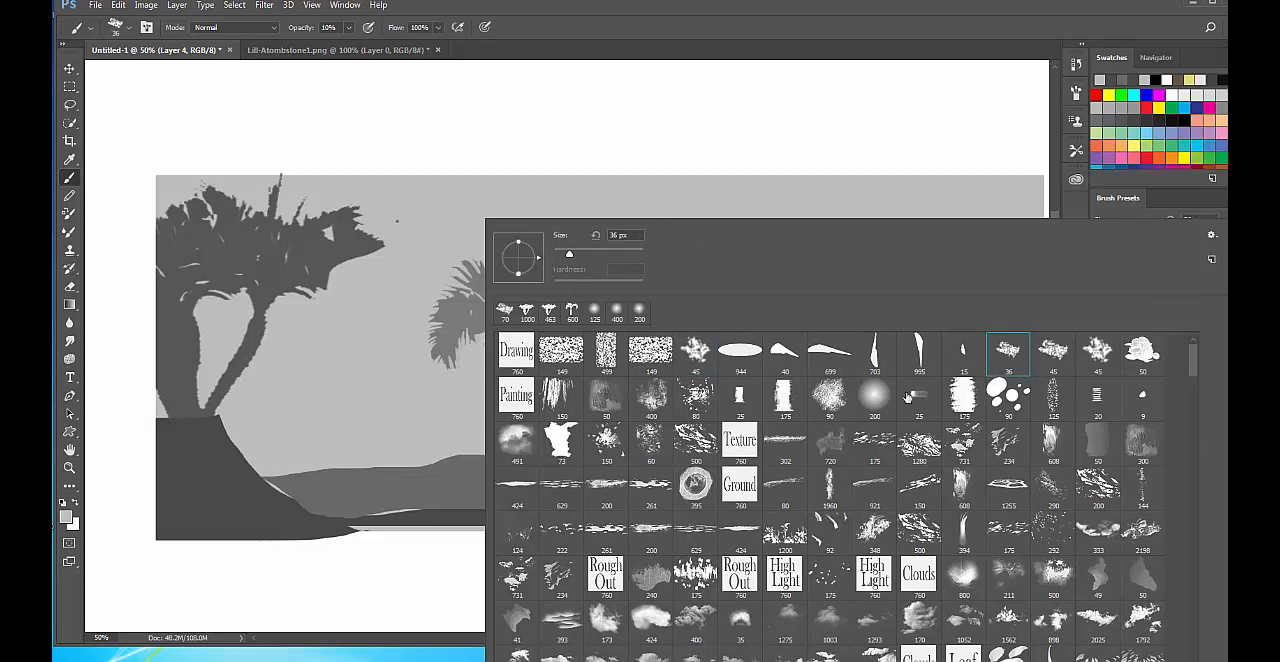
{"action": "left_click", "coordinate": [785, 398]}
{"action": "left_click", "coordinate": [740, 397]}
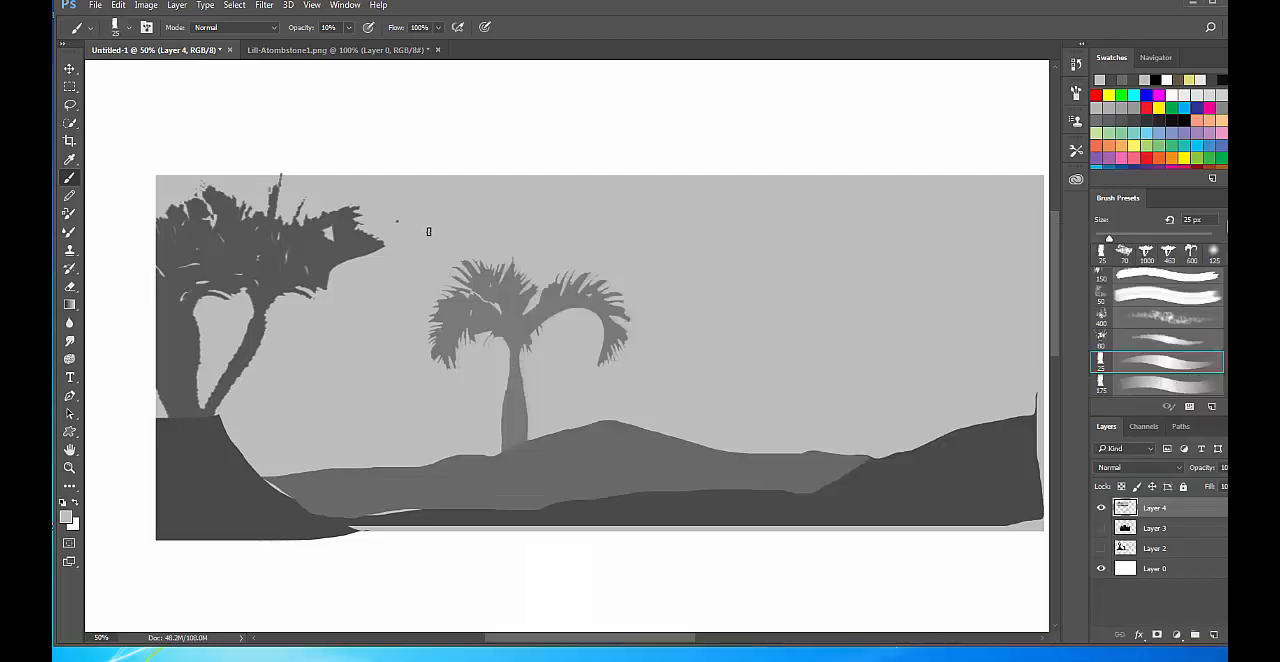
{"action": "left_click", "coordinate": [676, 122]}
{"action": "key", "text": "0"}
Paint faint white highlights along the palm trunk at 10% opacity, using brush sizes of 10 px and 20 px.
{"action": "left_click", "coordinate": [76, 503]}
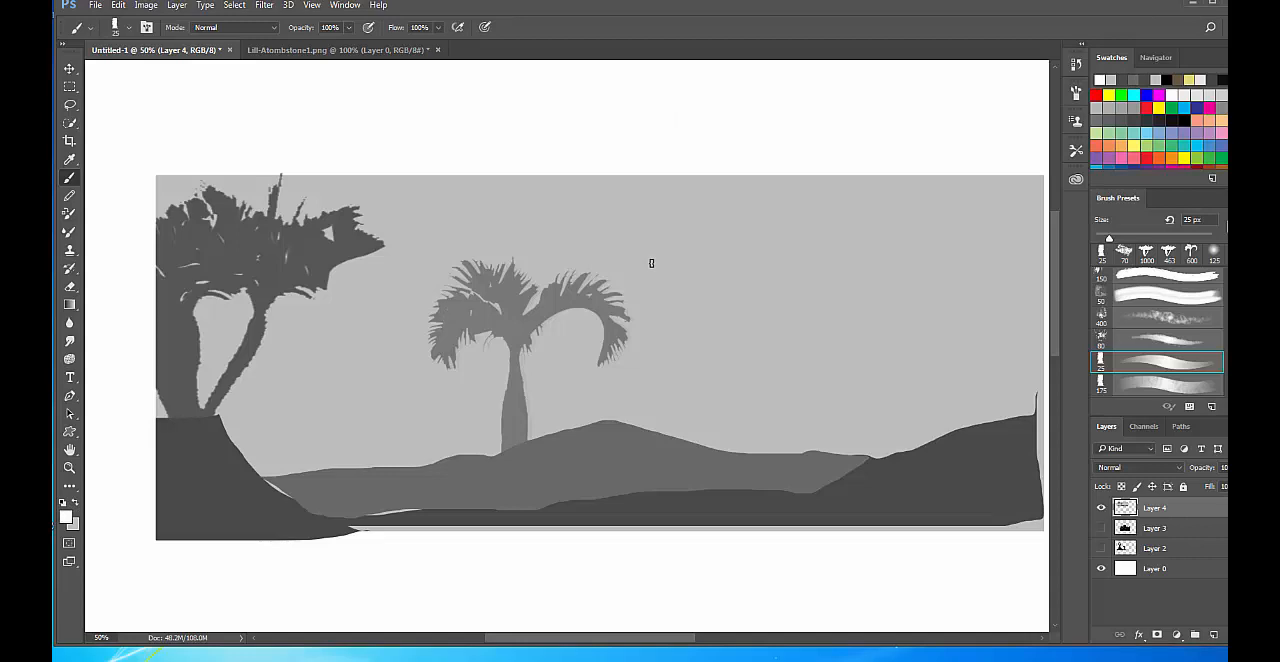
{"action": "key", "text": "bracketleft"}
{"action": "key", "text": "bracketleft"}
{"action": "key", "text": "bracketleft"}
{"action": "key", "text": "bracketleft"}
{"action": "key", "text": "bracketright"}
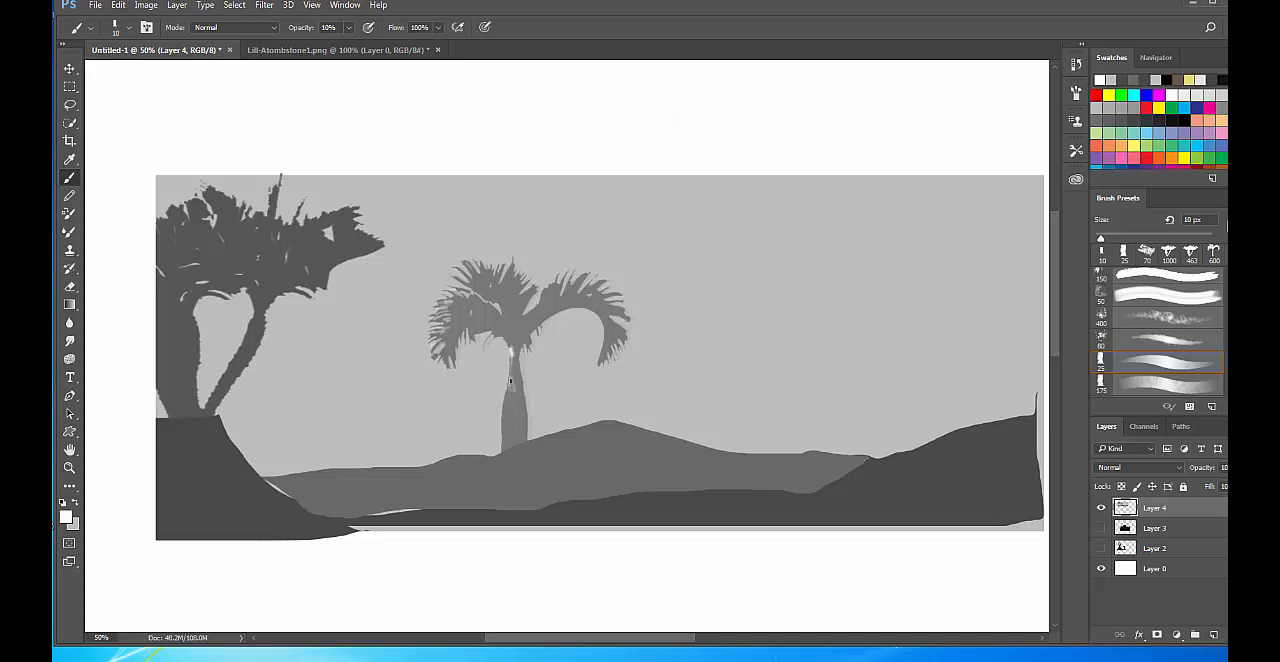
{"action": "key", "text": "bracketright"}
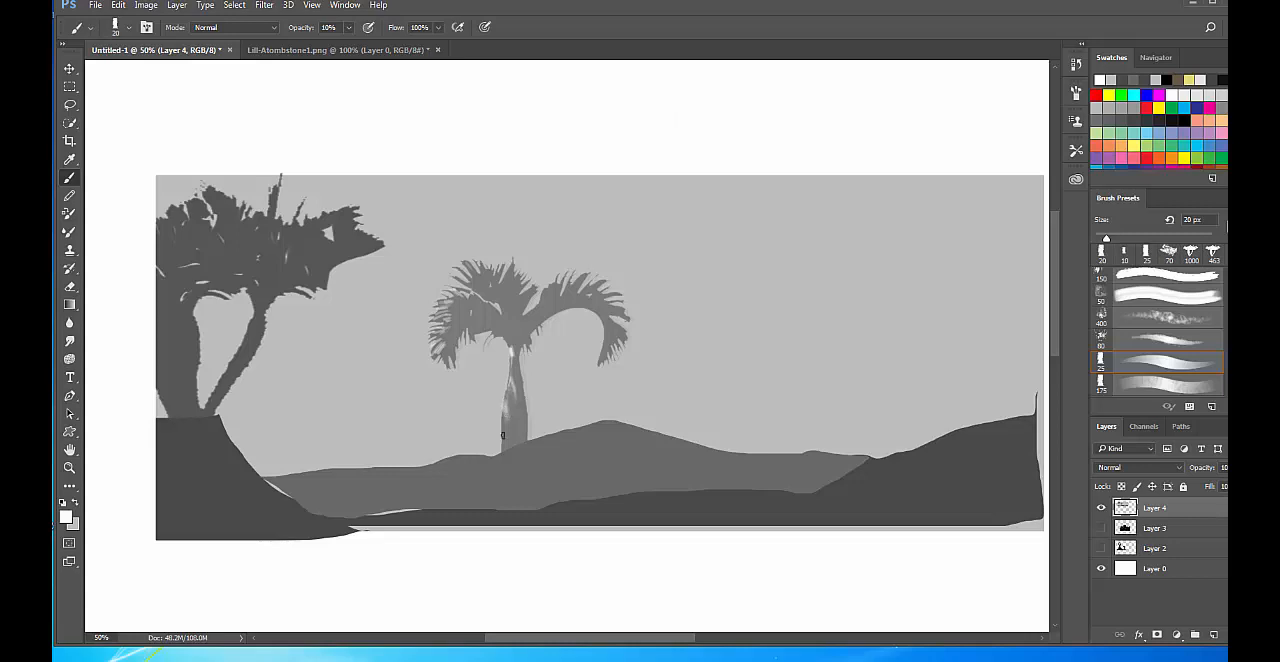
Paint white highlights on the palm fronds with 20 px and 9 px brush sizes, and brighten the upper trunk.
{"action": "key", "text": "bracketright"}
{"action": "key", "text": "bracketright"}
{"action": "key", "text": "bracketleft"}
{"action": "key", "text": "bracketleft"}
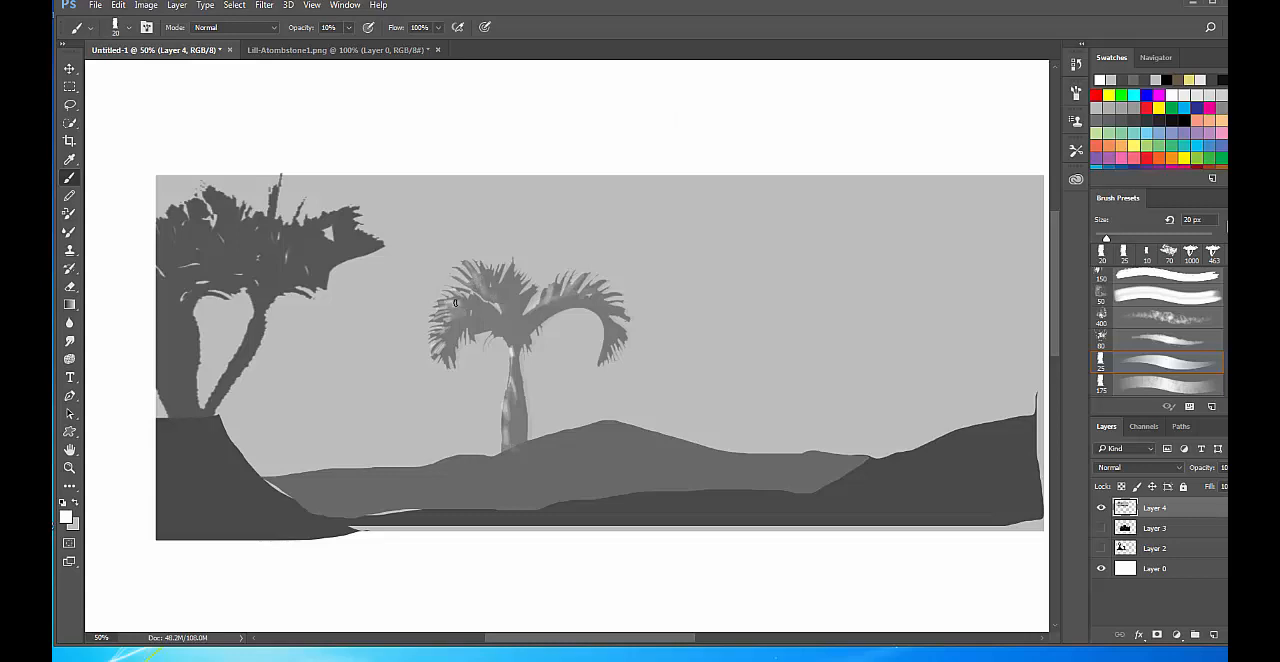
{"action": "key", "text": "bracketleft"}
{"action": "key", "text": "bracketleft"}
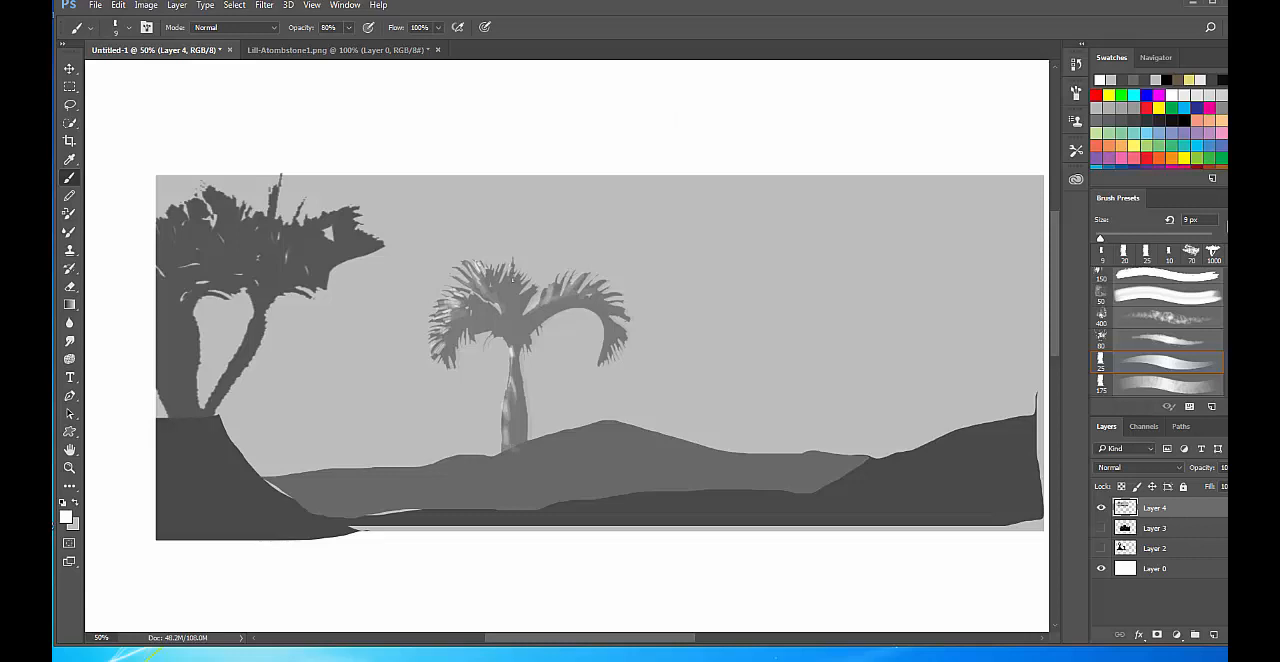
{"action": "left_click_drag", "start_coordinate": [511, 358], "coordinate": [509, 381]}
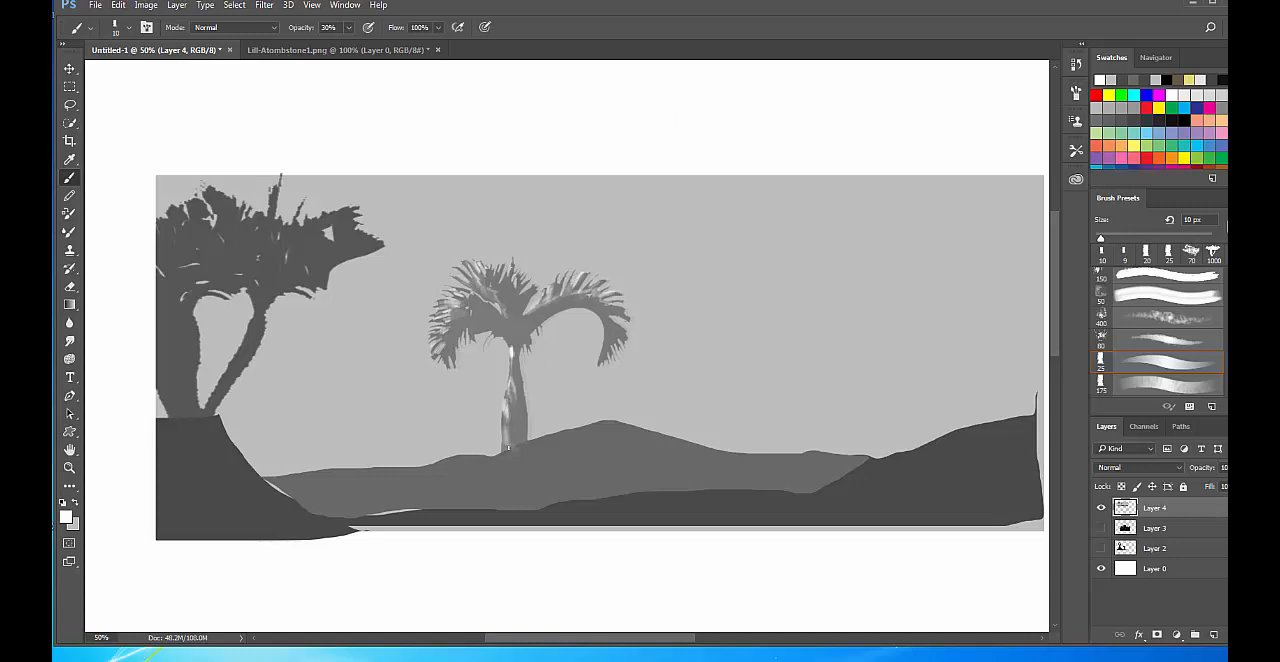
Paint soft light strokes on the hill around the palm's base with a 30 px brush at 10% opacity.
{"action": "key", "text": "bracketright"}
{"action": "key", "text": "bracketright"}
{"action": "mouse_move", "coordinate": [500, 460]}
{"action": "left_mouse_down"}
{"action": "mouse_move", "coordinate": [592, 452]}
{"action": "mouse_move", "coordinate": [628, 470]}
{"action": "left_mouse_up"}
{"action": "mouse_move", "coordinate": [545, 441]}
{"action": "left_mouse_down"}
{"action": "mouse_move", "coordinate": [618, 430]}
{"action": "mouse_move", "coordinate": [468, 464]}
{"action": "mouse_move", "coordinate": [582, 461]}
{"action": "left_mouse_up"}
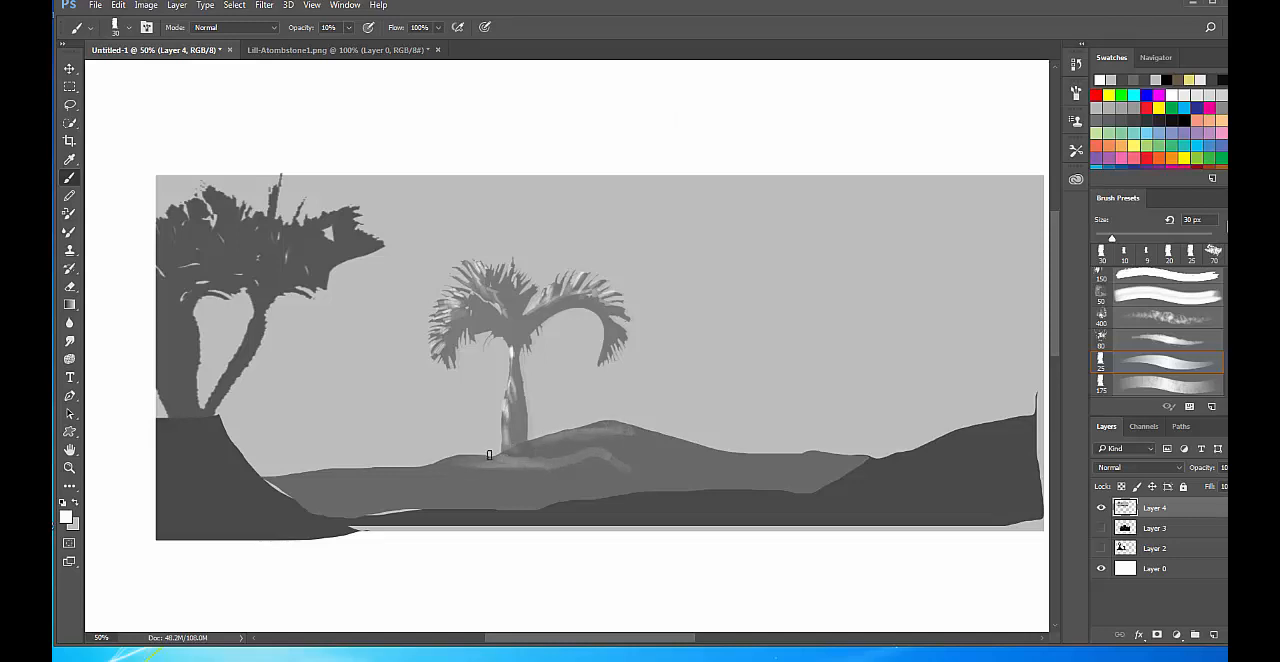
{"action": "mouse_move", "coordinate": [490, 457]}
{"action": "left_mouse_down"}
{"action": "mouse_move", "coordinate": [431, 460]}
{"action": "mouse_move", "coordinate": [504, 464]}
{"action": "left_mouse_up"}
Pick a dark grey foreground color and shade the underside of the palm fronds, the trunk's edge and the hill beside it.
{"action": "left_click", "coordinate": [66, 516]}
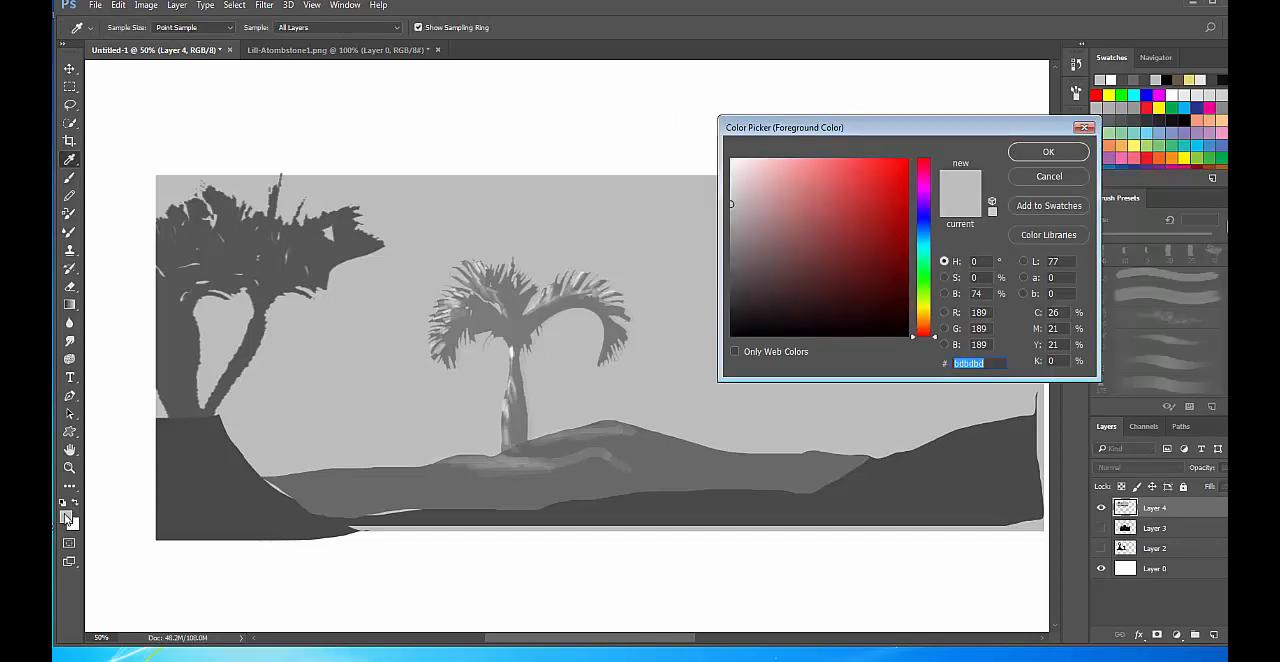
{"action": "left_click_drag", "start_coordinate": [780, 284], "coordinate": [733, 289]}
{"action": "left_click", "coordinate": [1068, 155]}
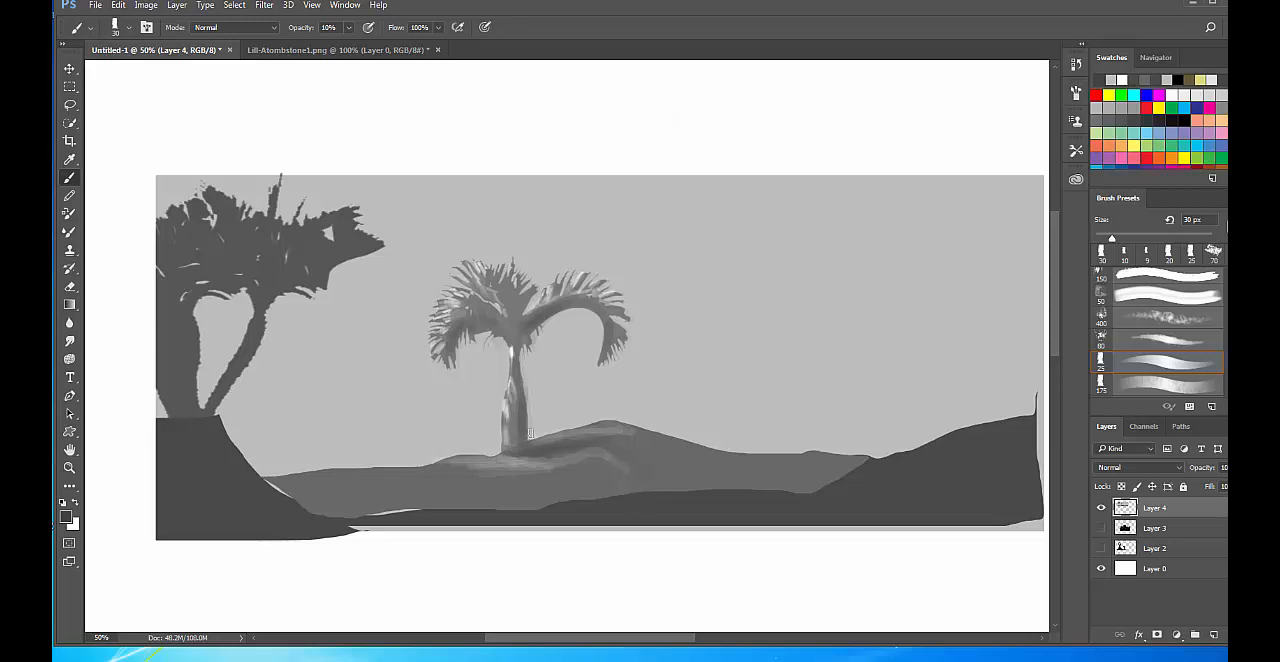
Select several irregular patches across the middle hill around the palm with the Lasso tool, adding each one to the selection.
{"action": "key", "text": "l"}
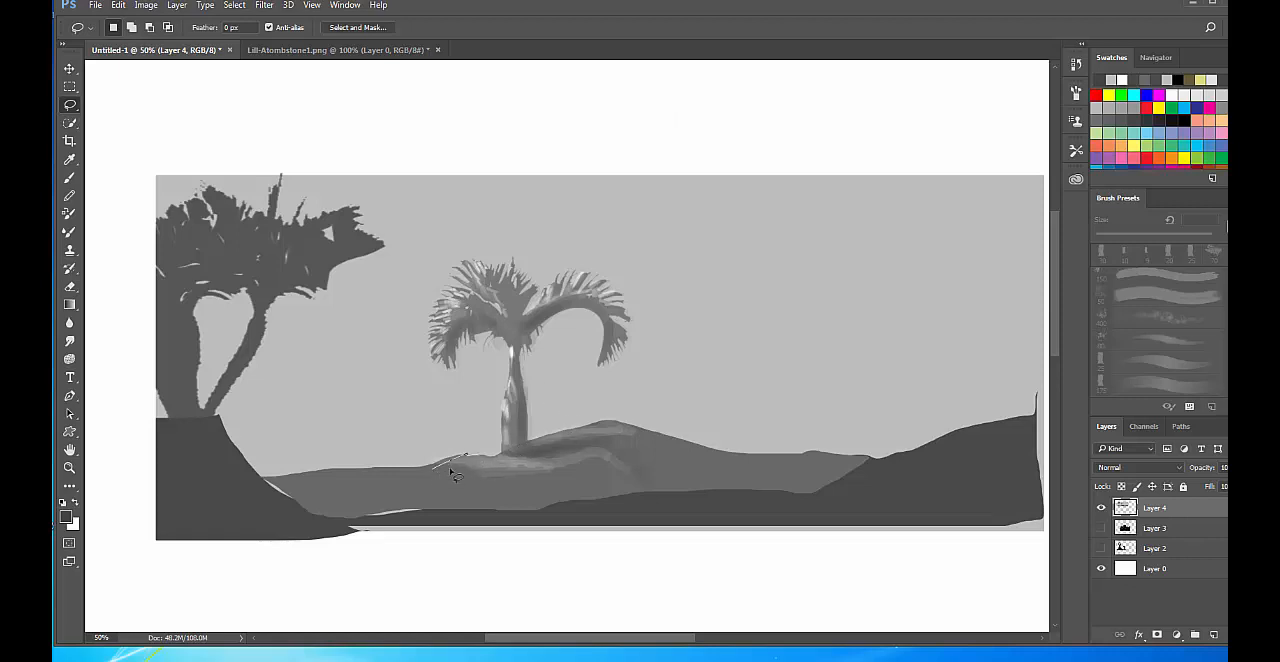
{"action": "left_click_drag", "start_coordinate": [455, 475], "coordinate": [482, 470]}
{"action": "key", "text": "shift"}
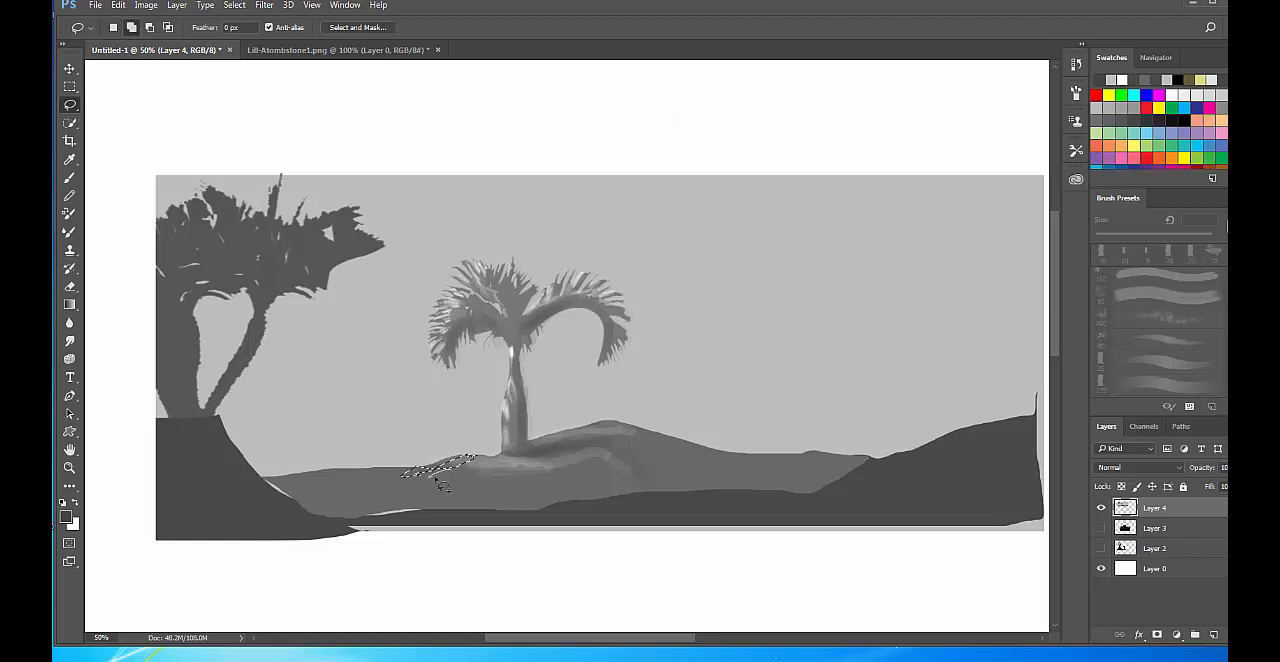
{"action": "mouse_move", "coordinate": [556, 442]}
{"action": "left_mouse_down"}
{"action": "mouse_move", "coordinate": [604, 427]}
{"action": "mouse_move", "coordinate": [553, 442]}
{"action": "mouse_move", "coordinate": [582, 447]}
{"action": "mouse_move", "coordinate": [454, 479]}
{"action": "mouse_move", "coordinate": [513, 459]}
{"action": "mouse_move", "coordinate": [647, 464]}
{"action": "mouse_move", "coordinate": [307, 515]}
{"action": "mouse_move", "coordinate": [517, 505]}
{"action": "left_mouse_up"}
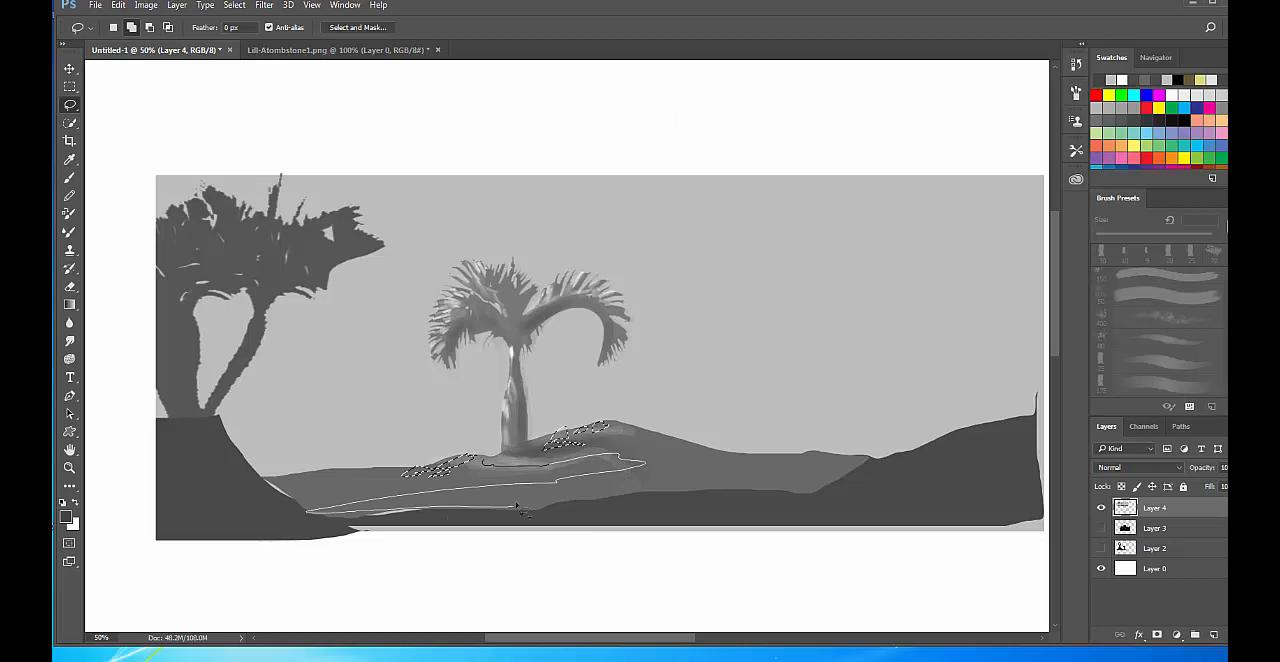
{"action": "mouse_move", "coordinate": [590, 490]}
{"action": "left_mouse_down"}
{"action": "mouse_move", "coordinate": [662, 476]}
{"action": "mouse_move", "coordinate": [666, 460]}
{"action": "mouse_move", "coordinate": [598, 451]}
{"action": "mouse_move", "coordinate": [518, 464]}
{"action": "left_mouse_up"}
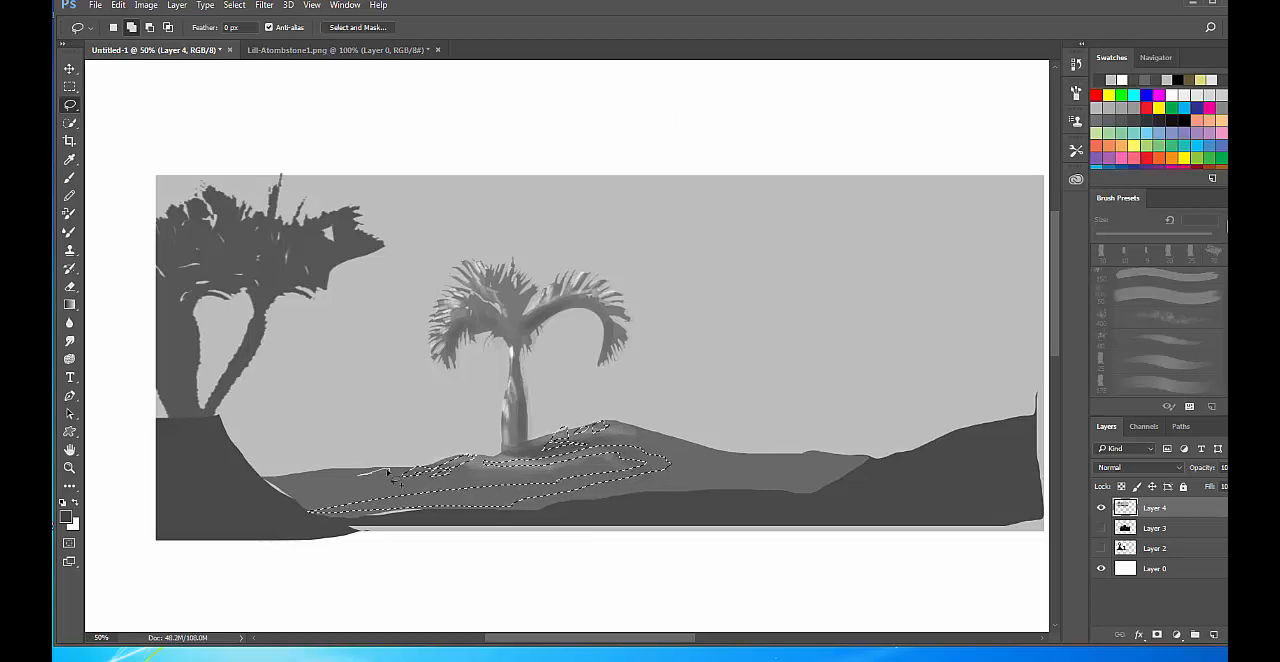
{"action": "mouse_move", "coordinate": [395, 479]}
{"action": "left_mouse_down"}
{"action": "mouse_move", "coordinate": [297, 495]}
{"action": "mouse_move", "coordinate": [355, 483]}
{"action": "left_mouse_up"}
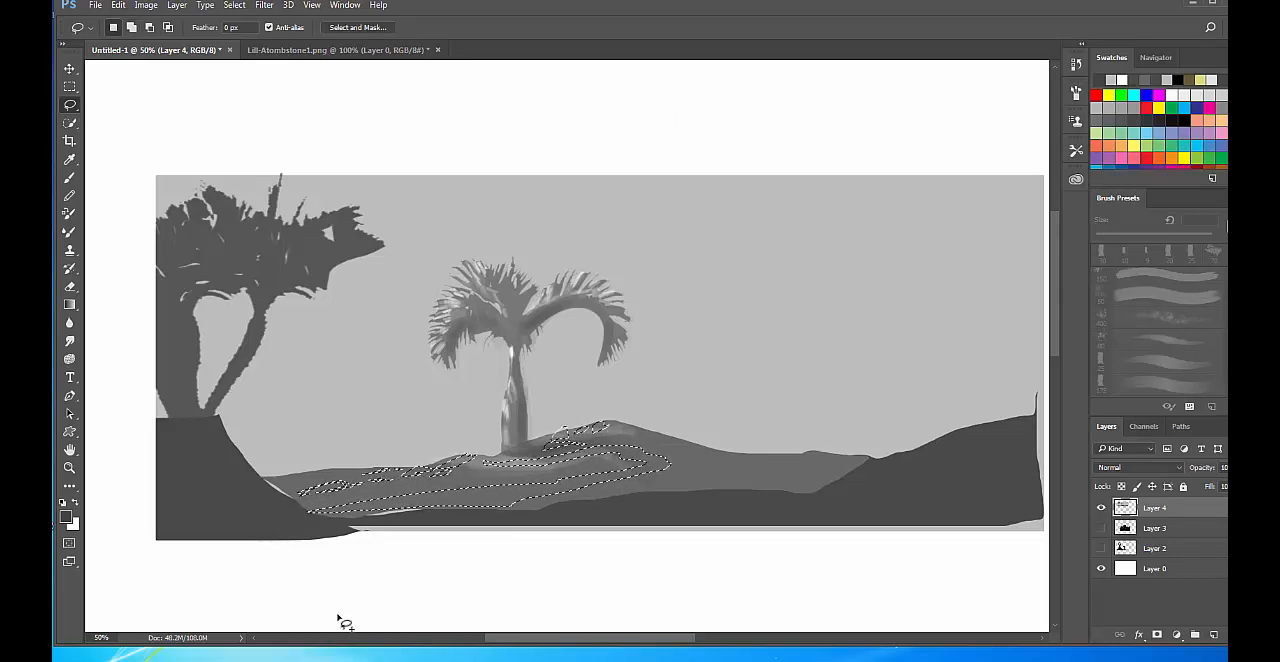
Shade the lassoed hill patches in dark grey with the 200 px soft round brush, keeping the selection outline hidden.
{"action": "key", "text": "ctrl+d"}
{"action": "key", "text": "b"}
{"action": "right_click", "coordinate": [606, 358]}
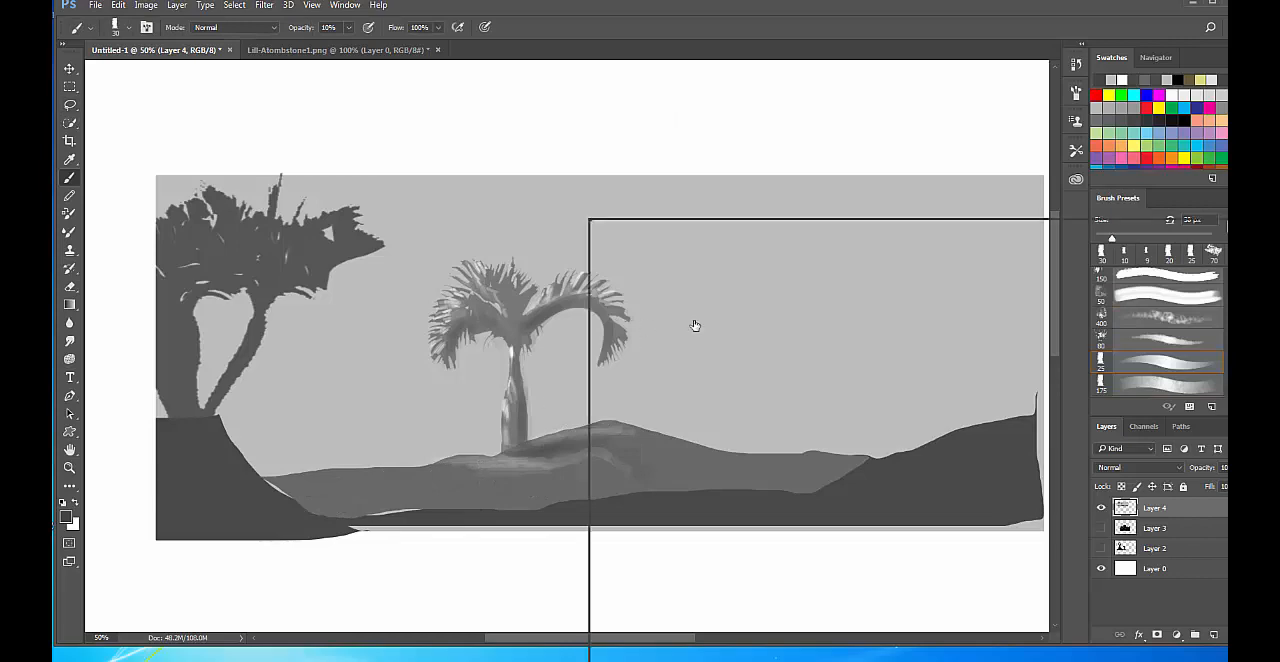
{"action": "left_click", "coordinate": [967, 396]}
{"action": "left_click", "coordinate": [946, 110]}
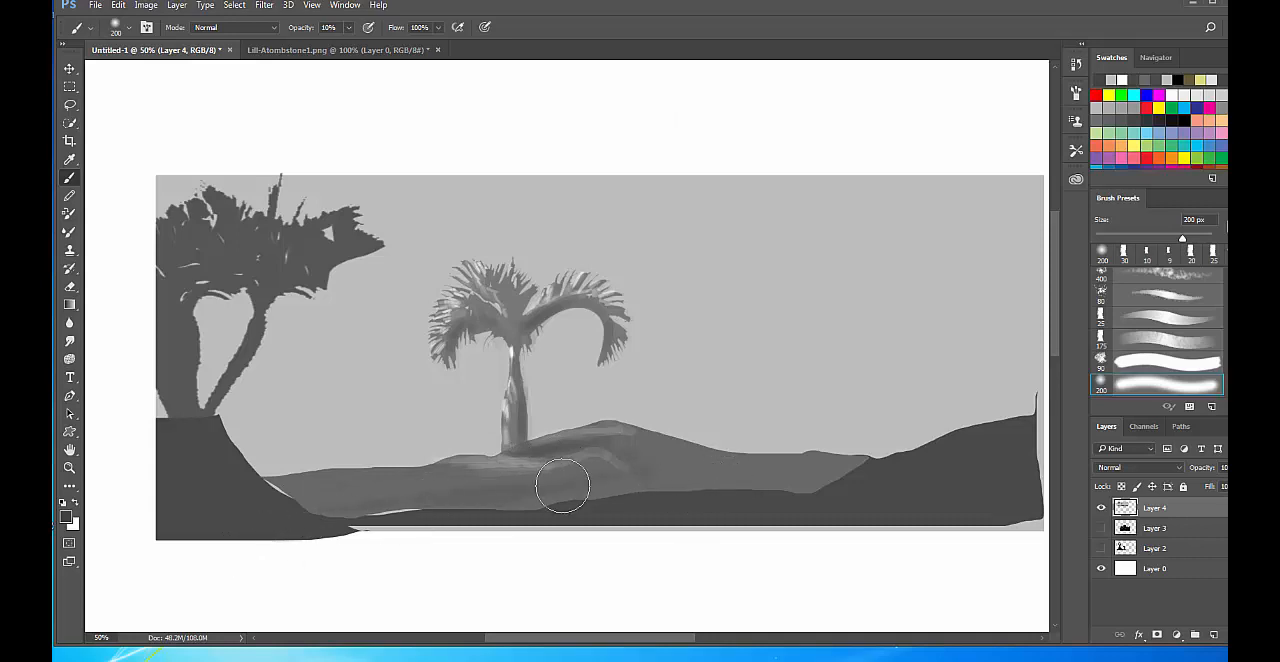
{"action": "mouse_move", "coordinate": [508, 463]}
{"action": "left_mouse_down"}
{"action": "mouse_move", "coordinate": [587, 448]}
{"action": "mouse_move", "coordinate": [620, 453]}
{"action": "mouse_move", "coordinate": [513, 468]}
{"action": "mouse_move", "coordinate": [660, 468]}
{"action": "left_mouse_up"}
{"action": "mouse_move", "coordinate": [358, 513]}
{"action": "left_mouse_down"}
{"action": "mouse_move", "coordinate": [670, 473]}
{"action": "mouse_move", "coordinate": [401, 492]}
{"action": "mouse_move", "coordinate": [432, 493]}
{"action": "left_mouse_up"}
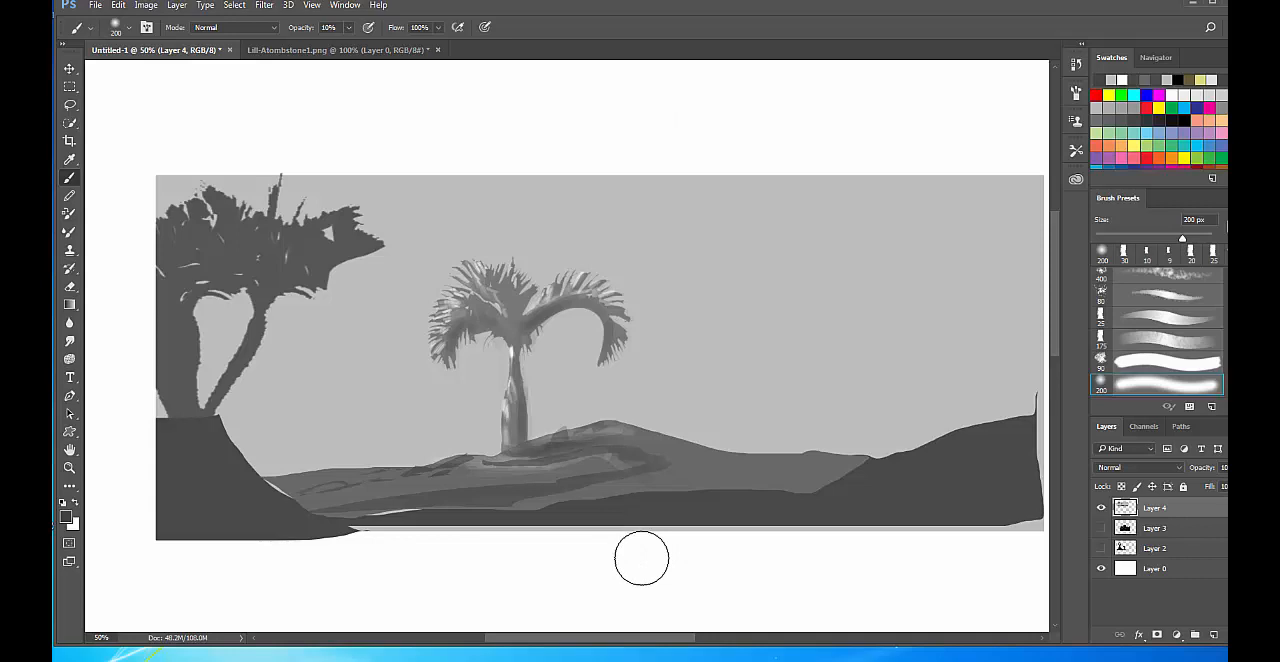
Switch to white and paint soft highlights on the hill patches, reducing the soft round brush from 200 to 80 px.
{"action": "key", "text": "x"}
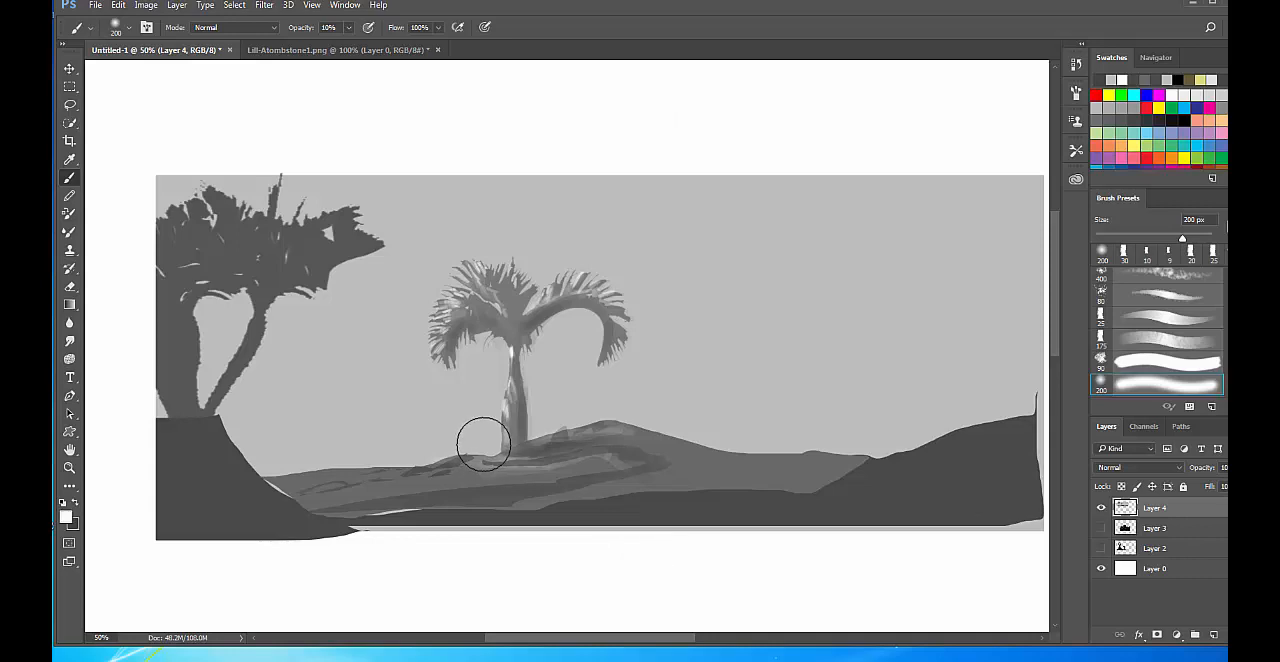
{"action": "left_click_drag", "start_coordinate": [484, 441], "coordinate": [533, 460]}
{"action": "left_click_drag", "start_coordinate": [604, 421], "coordinate": [593, 437]}
{"action": "key", "text": "bracketleft"}
{"action": "key", "text": "bracketleft"}
{"action": "key", "text": "bracketleft"}
{"action": "key", "text": "bracketleft"}
{"action": "key", "text": "bracketleft"}
{"action": "key", "text": "bracketleft"}
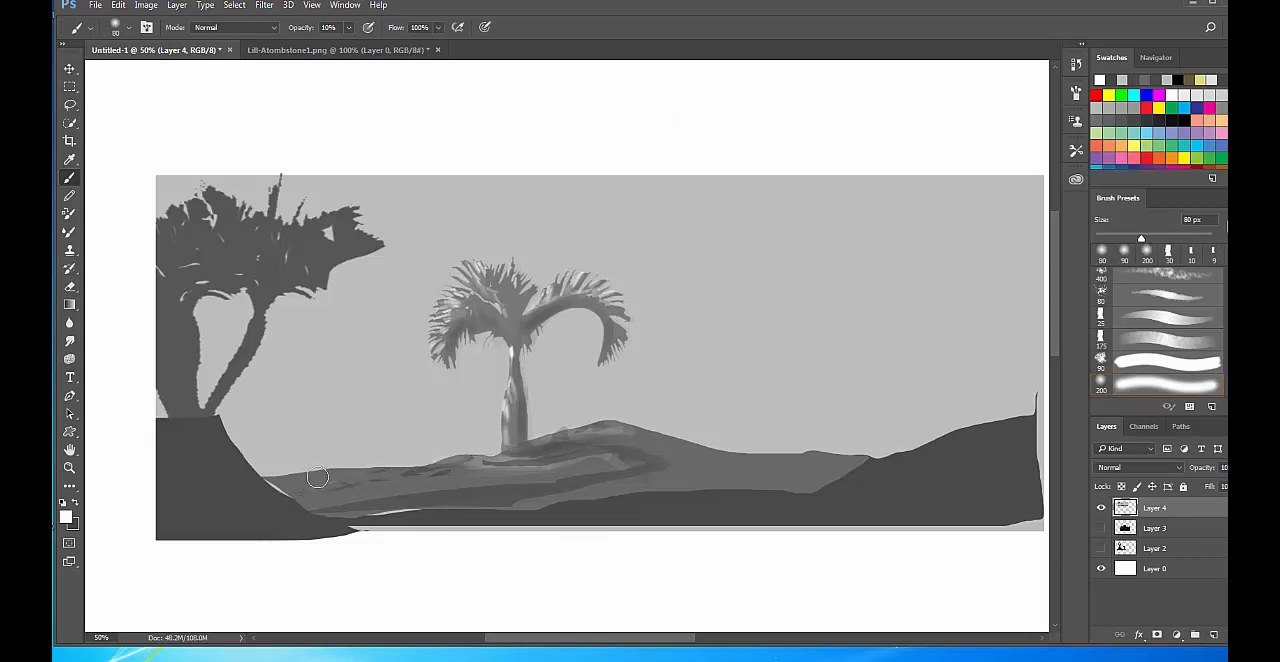
{"action": "mouse_move", "coordinate": [558, 470]}
{"action": "left_mouse_down"}
{"action": "mouse_move", "coordinate": [571, 482]}
{"action": "mouse_move", "coordinate": [632, 475]}
{"action": "mouse_move", "coordinate": [445, 482]}
{"action": "mouse_move", "coordinate": [467, 494]}
{"action": "mouse_move", "coordinate": [548, 485]}
{"action": "left_mouse_up"}
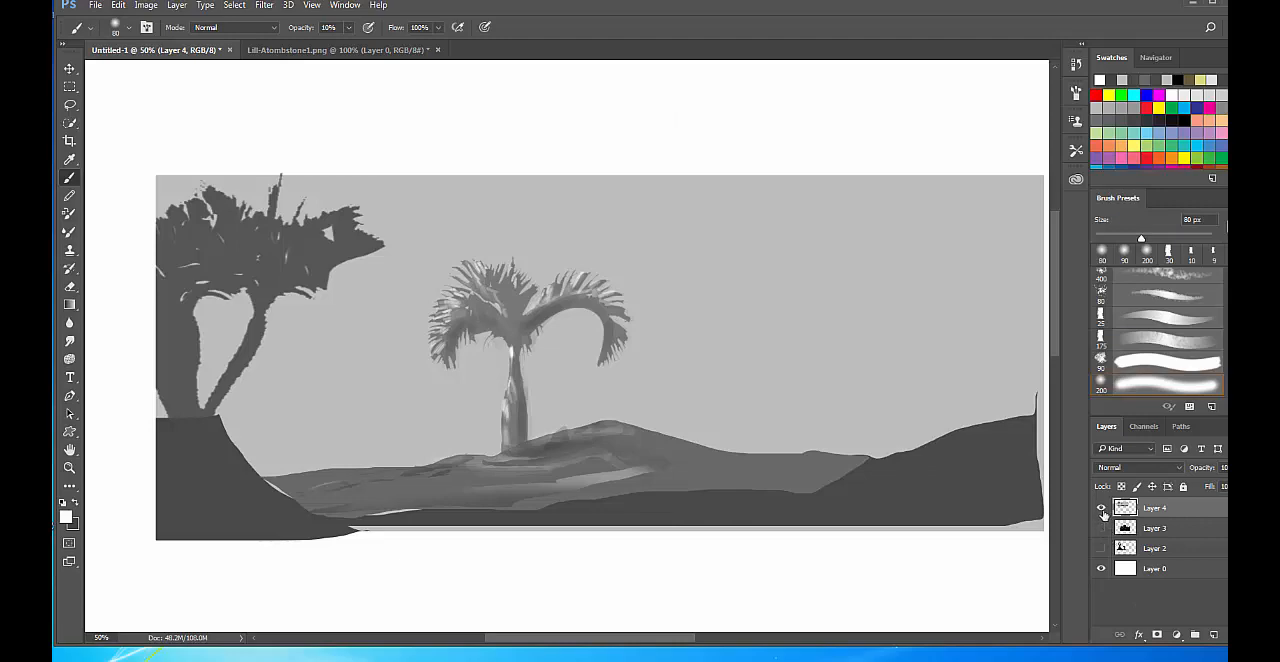
Toggle the visibility of Layer 4 repeatedly to compare the canvas with and without the landscape.
{"action": "left_click", "coordinate": [1101, 508]}
{"action": "left_click", "coordinate": [1101, 508]}
{"action": "left_click", "coordinate": [1101, 508]}
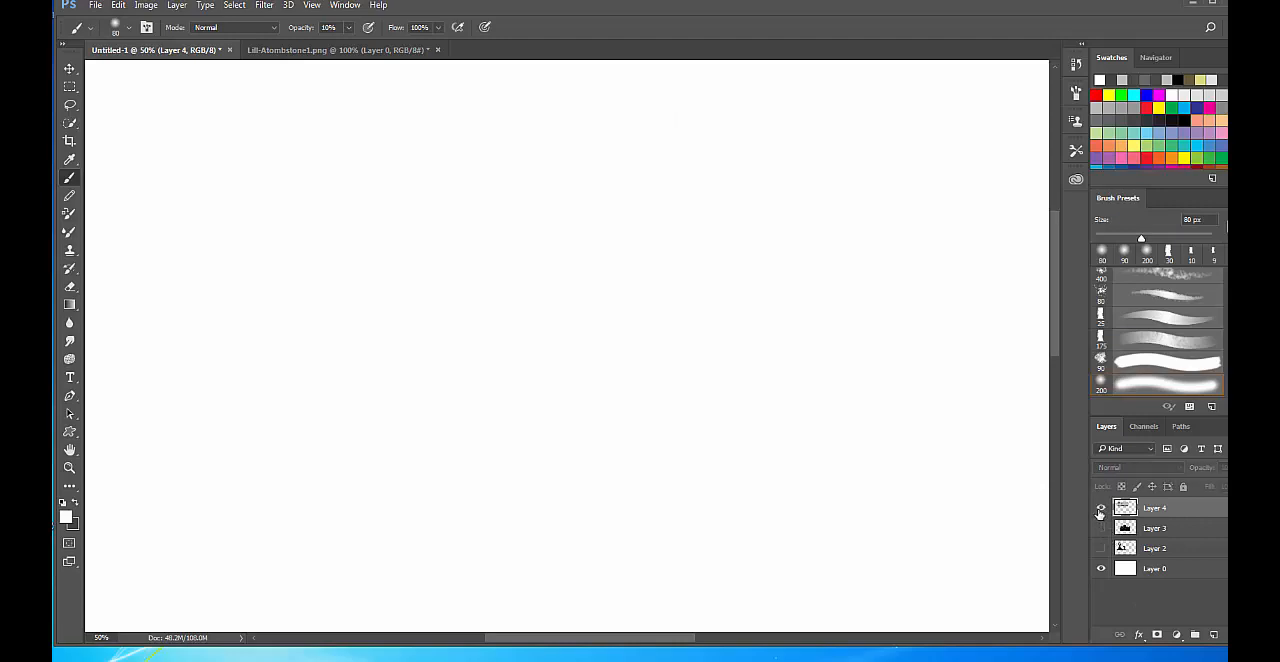
{"action": "left_click", "coordinate": [1101, 508]}
{"action": "left_click", "coordinate": [1101, 508]}
{"action": "left_click", "coordinate": [1101, 508]}
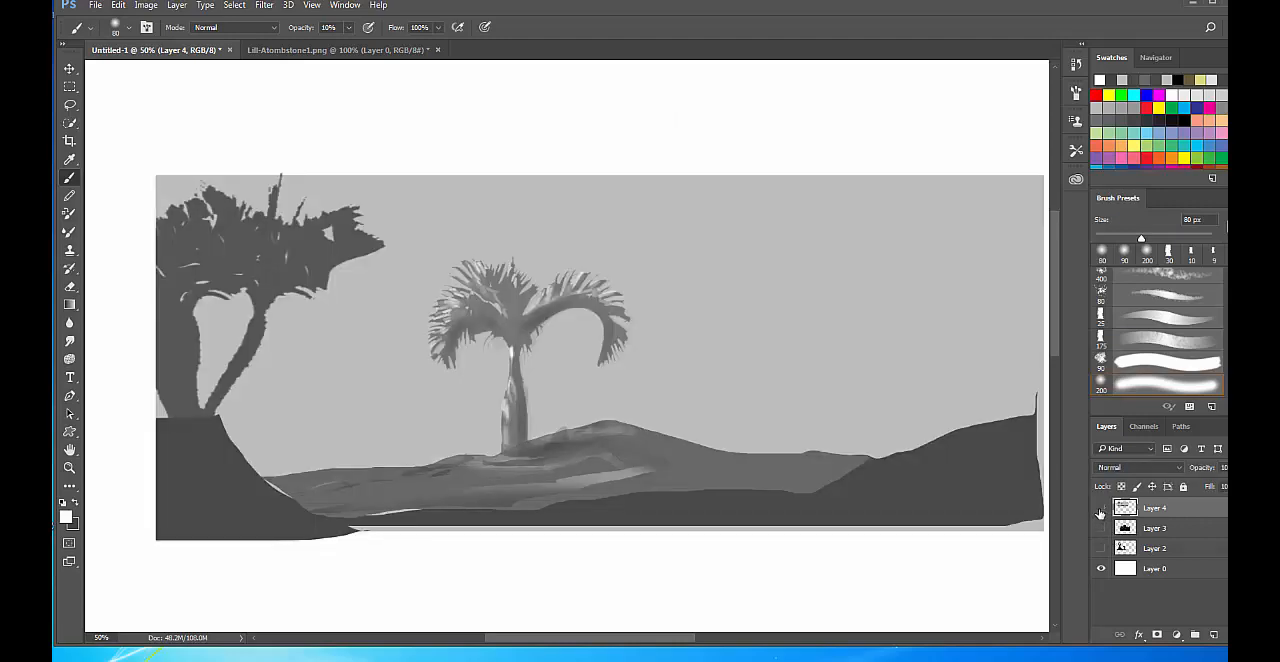
{"action": "left_click", "coordinate": [1101, 508]}
{"action": "left_click", "coordinate": [1101, 508]}
{"action": "left_click", "coordinate": [1101, 508]}
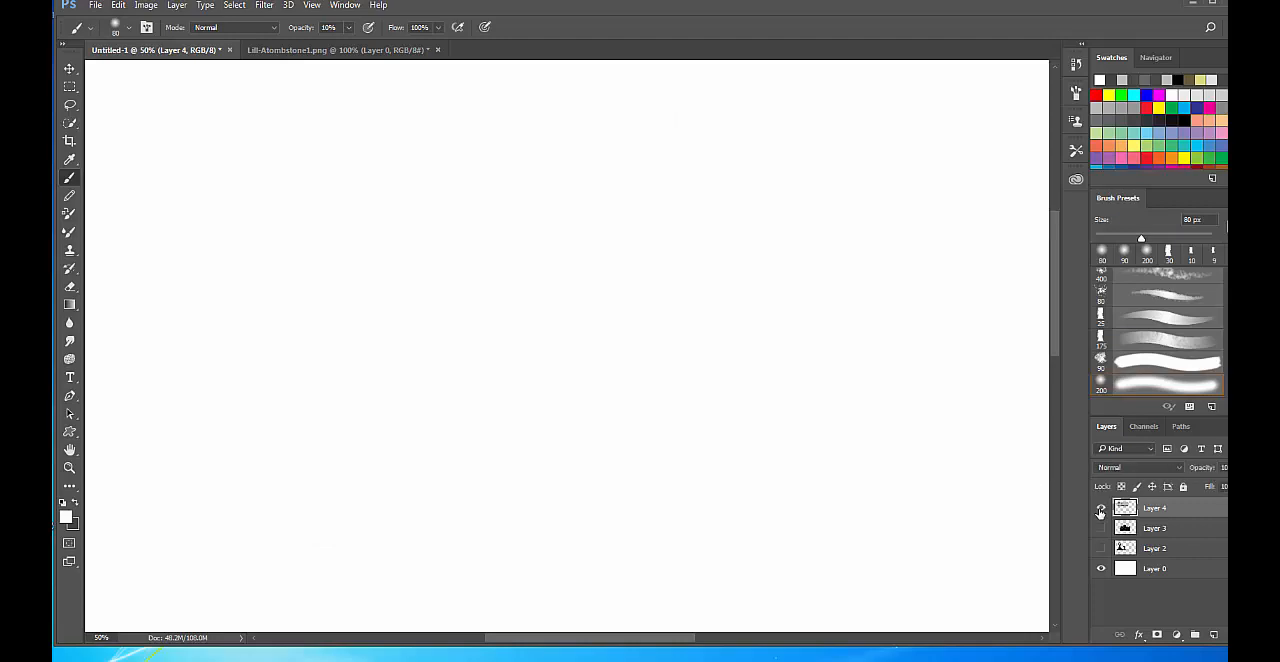
{"action": "left_click", "coordinate": [1101, 508]}
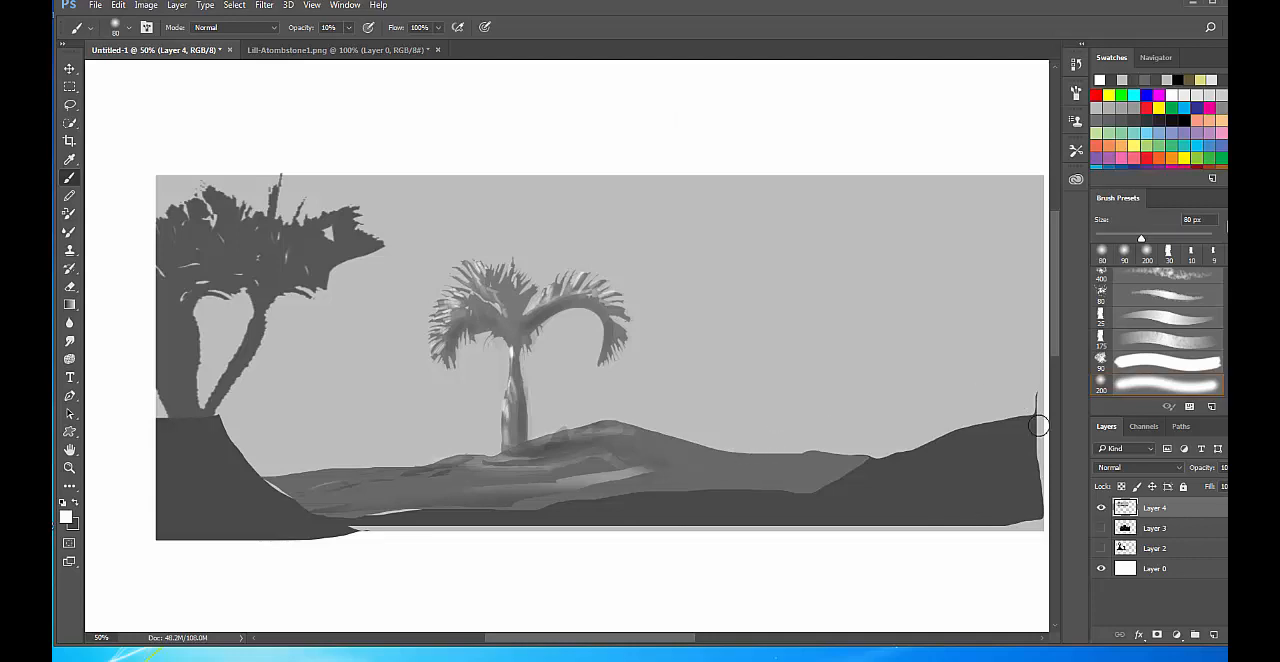
Hide Layer 4, add a new layer above it, and draw a wide rectangular marquee selection in the canvas's upper area.
{"action": "left_click", "coordinate": [1101, 508]}
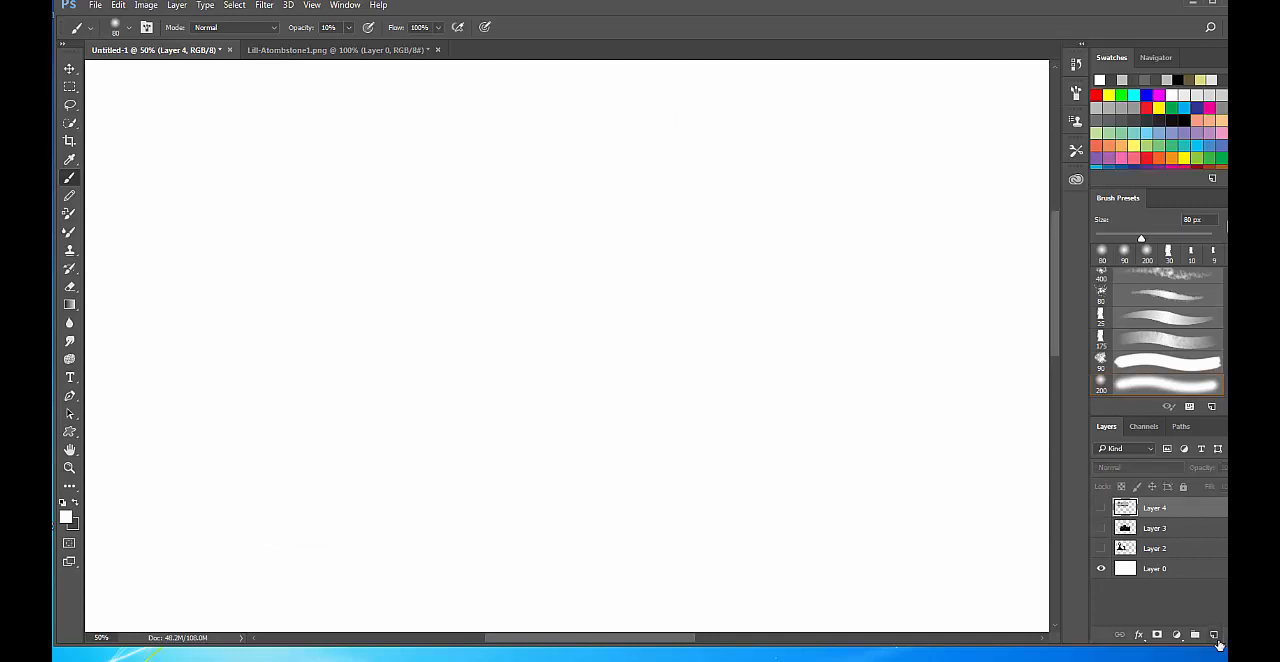
{"action": "left_click", "coordinate": [1216, 638]}
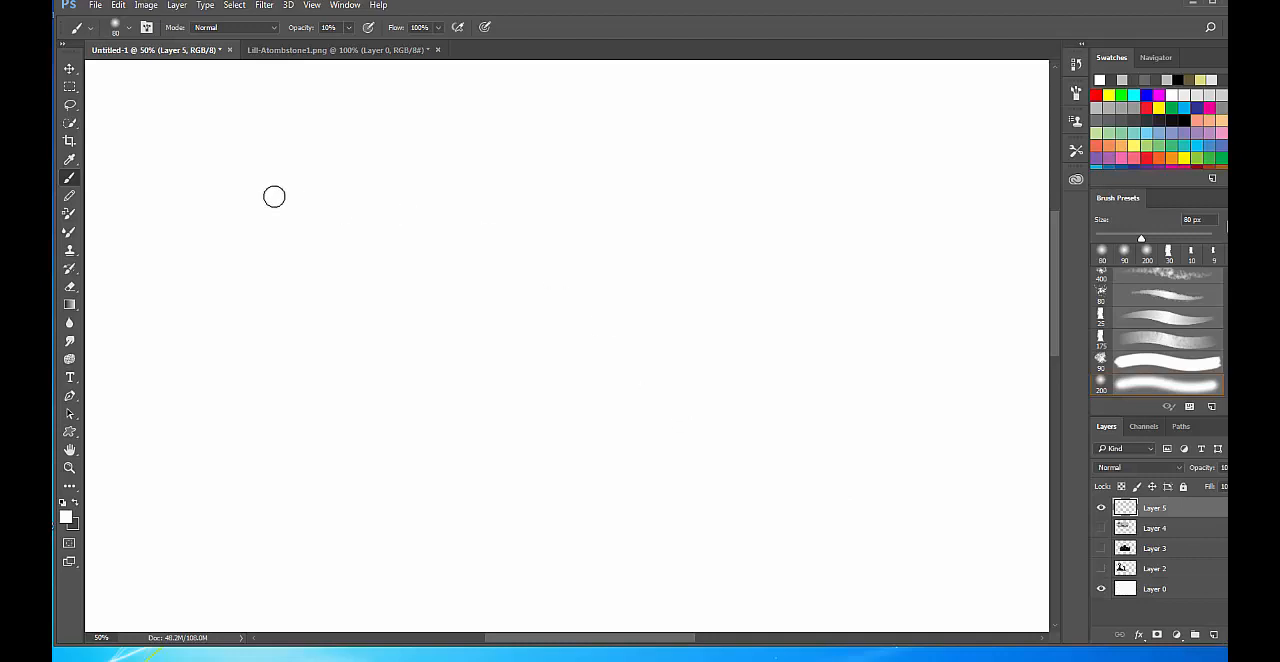
{"action": "key", "text": "m"}
{"action": "left_click_drag", "start_coordinate": [167, 106], "coordinate": [602, 279]}
Rename the new layer as BG.
{"action": "double_click", "coordinate": [1155, 509]}
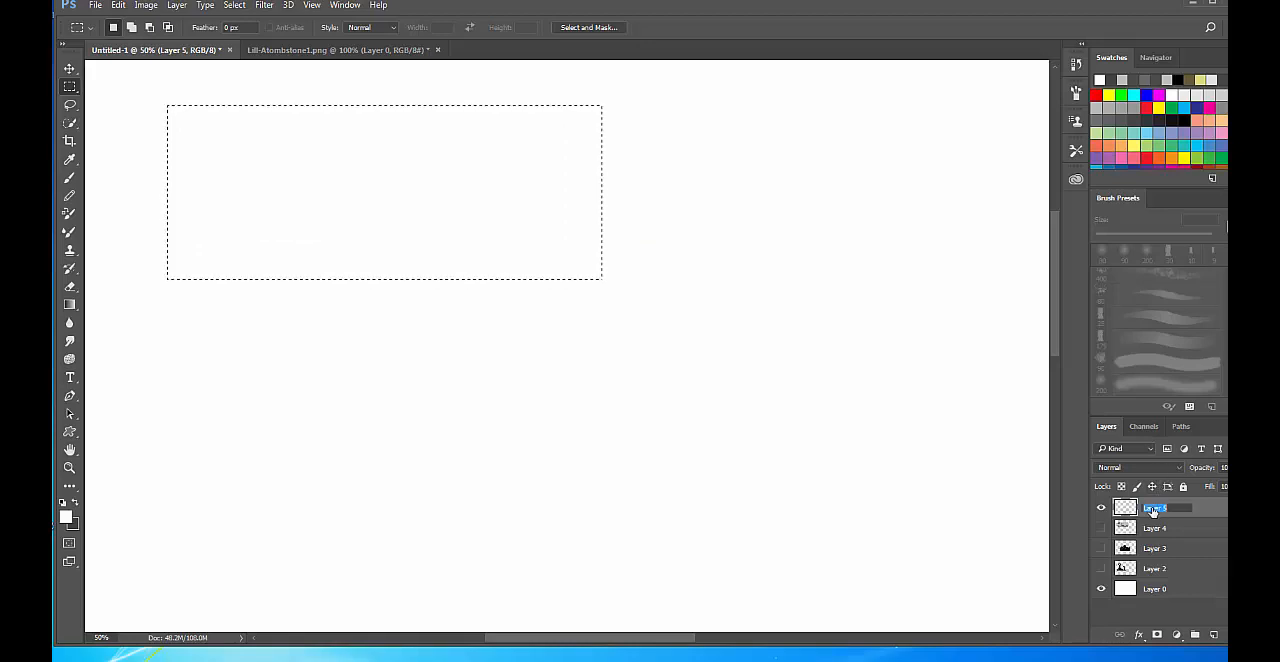
{"action": "type", "text": "BG"}
{"action": "key", "text": "Return"}
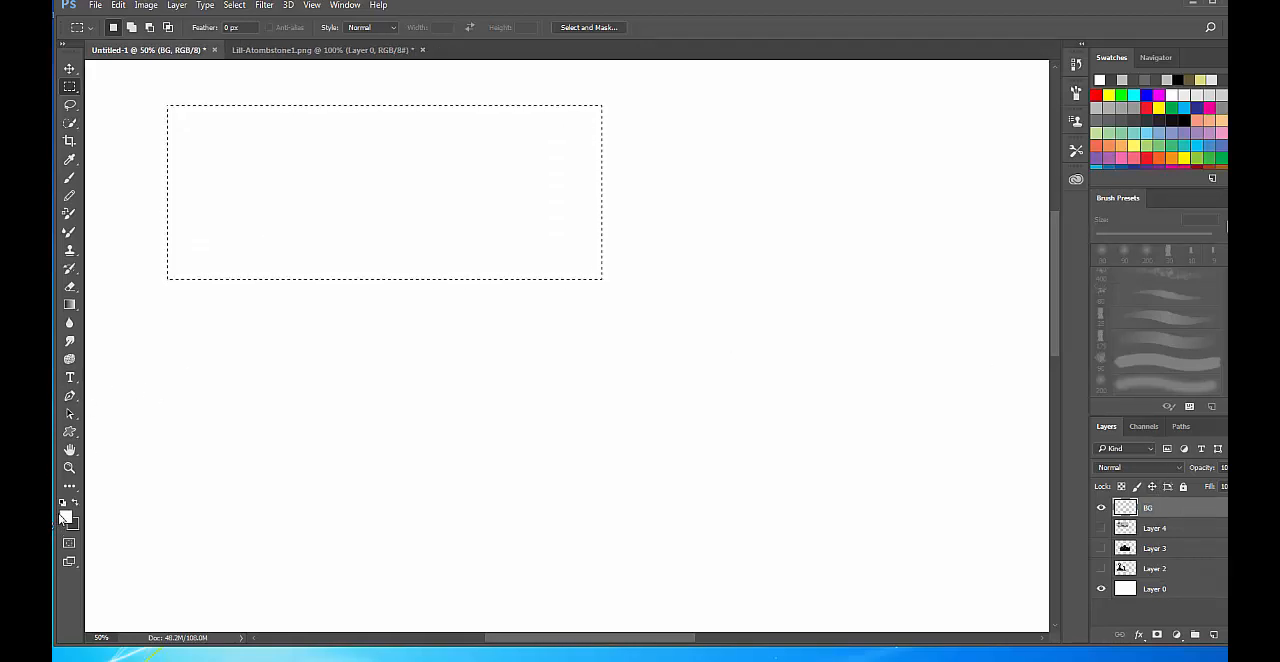
Set the foreground colour to light grey and fill the rectangular selection on the BG layer with it at 100% opacity.
{"action": "left_click", "coordinate": [67, 517]}
{"action": "left_click_drag", "start_coordinate": [758, 194], "coordinate": [731, 213]}
{"action": "left_click", "coordinate": [1048, 152]}
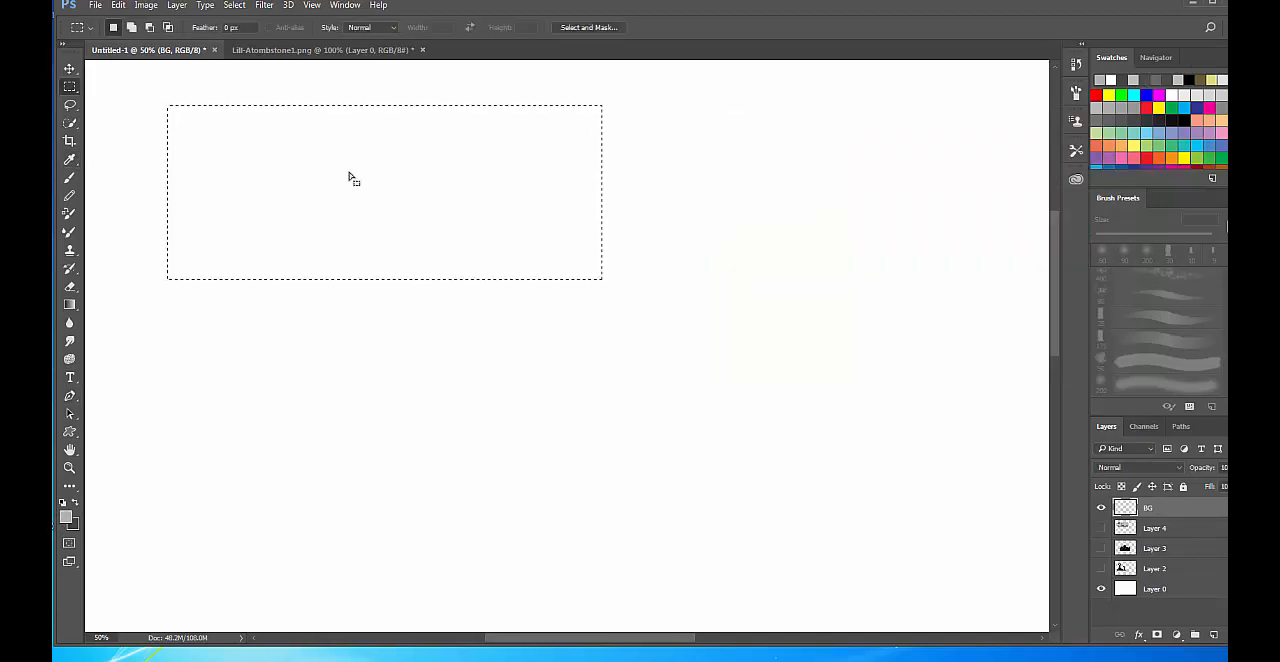
{"action": "left_click", "coordinate": [118, 5]}
{"action": "left_click", "coordinate": [125, 216]}
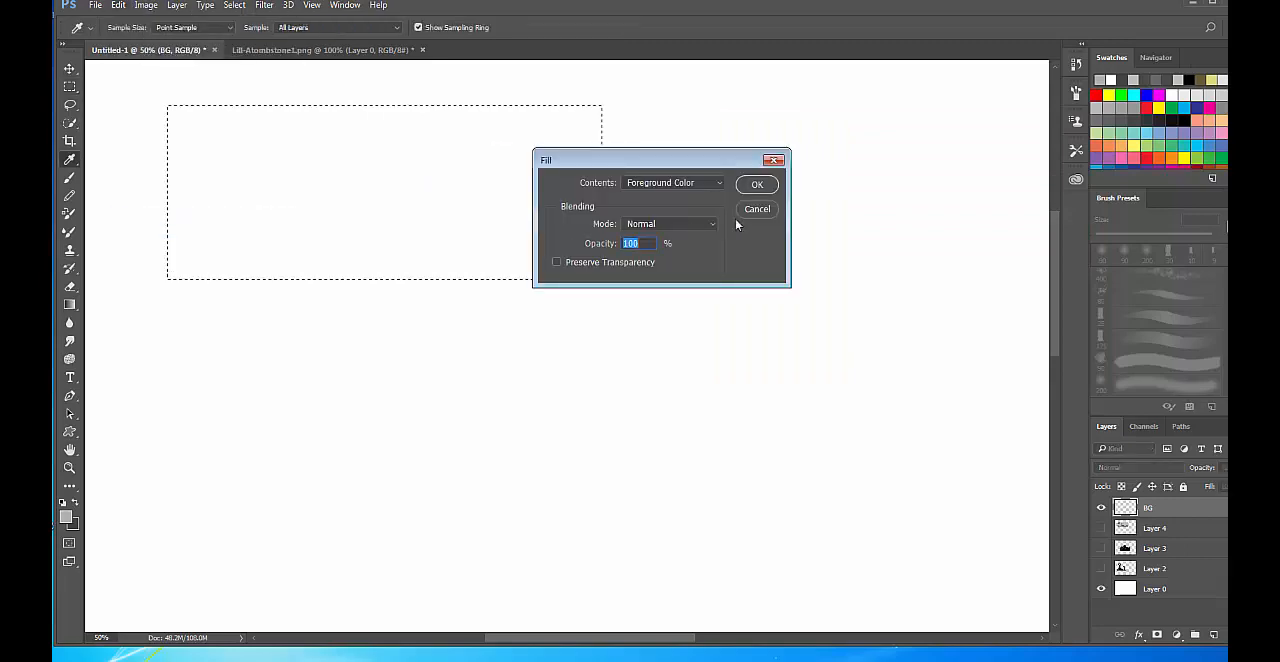
{"action": "left_click", "coordinate": [758, 184]}
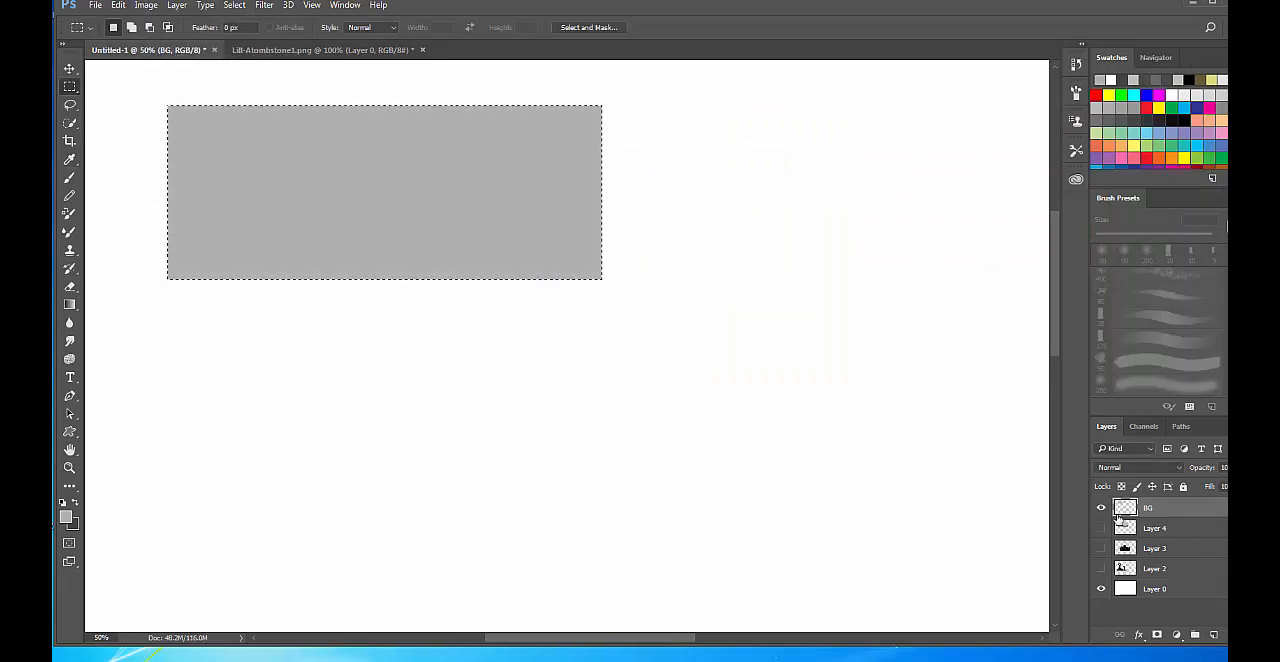
Add four new empty layers above the BG layer.
{"action": "right_click", "coordinate": [1170, 512]}
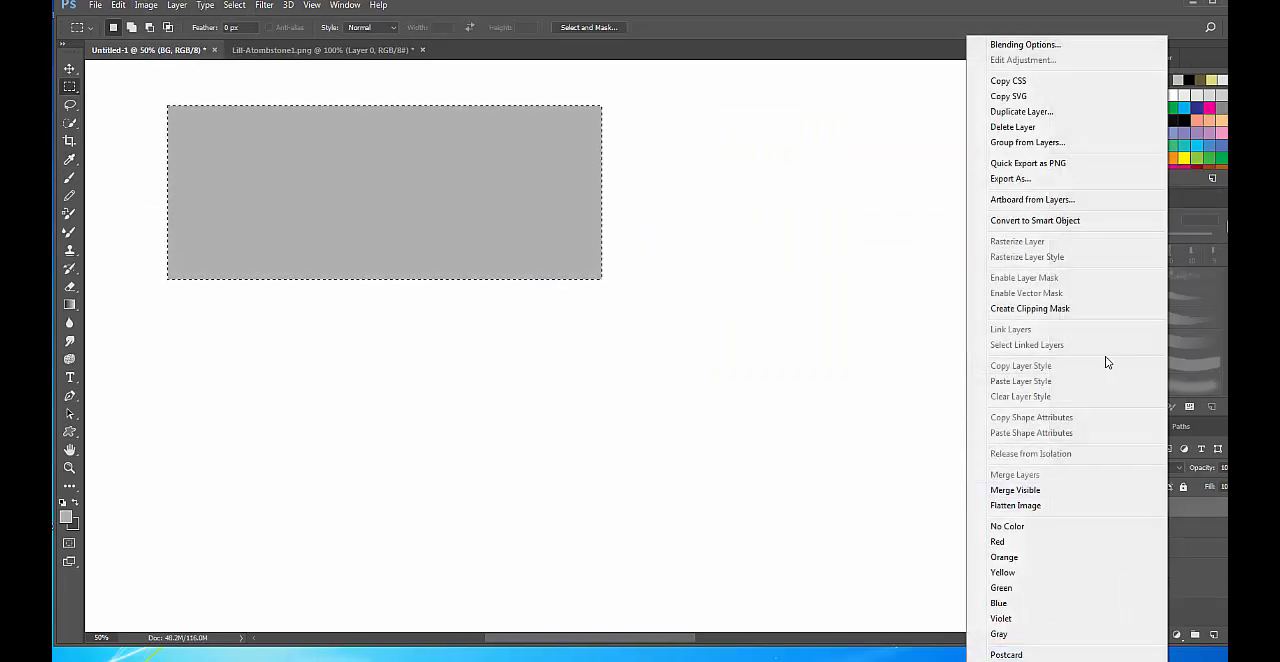
{"action": "left_click", "coordinate": [1219, 509]}
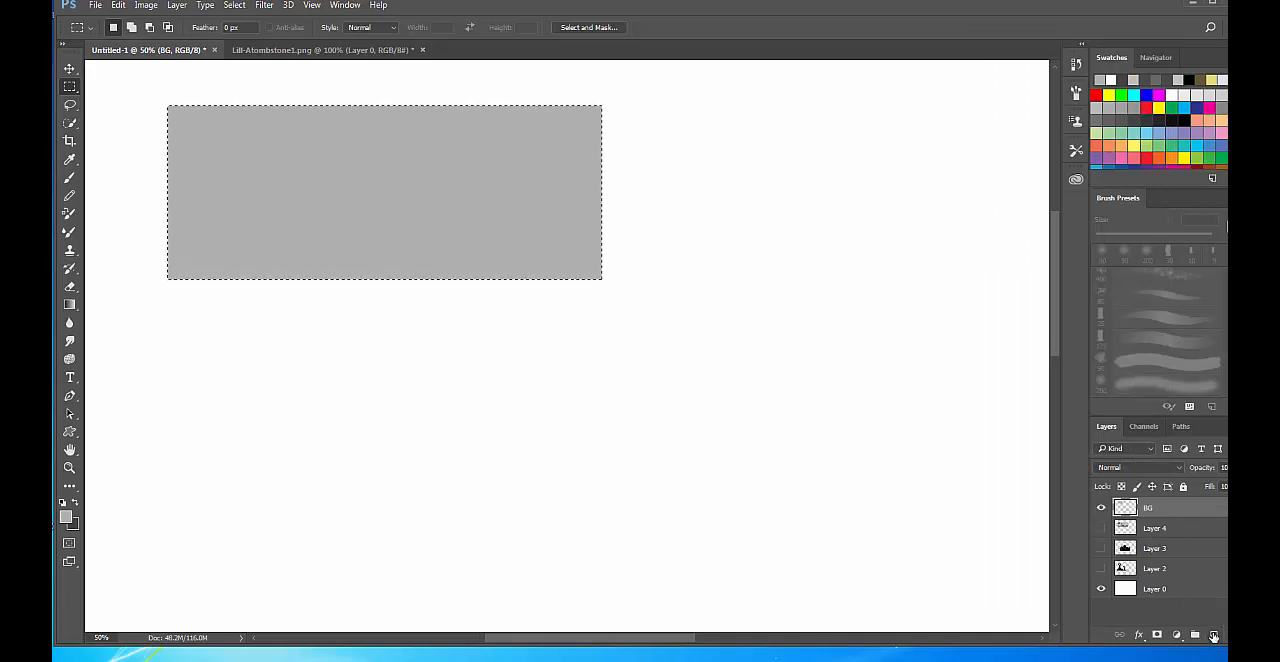
{"action": "left_click", "coordinate": [1213, 636]}
{"action": "left_click", "coordinate": [1213, 636]}
{"action": "left_click", "coordinate": [1213, 636]}
{"action": "left_click", "coordinate": [1213, 636]}
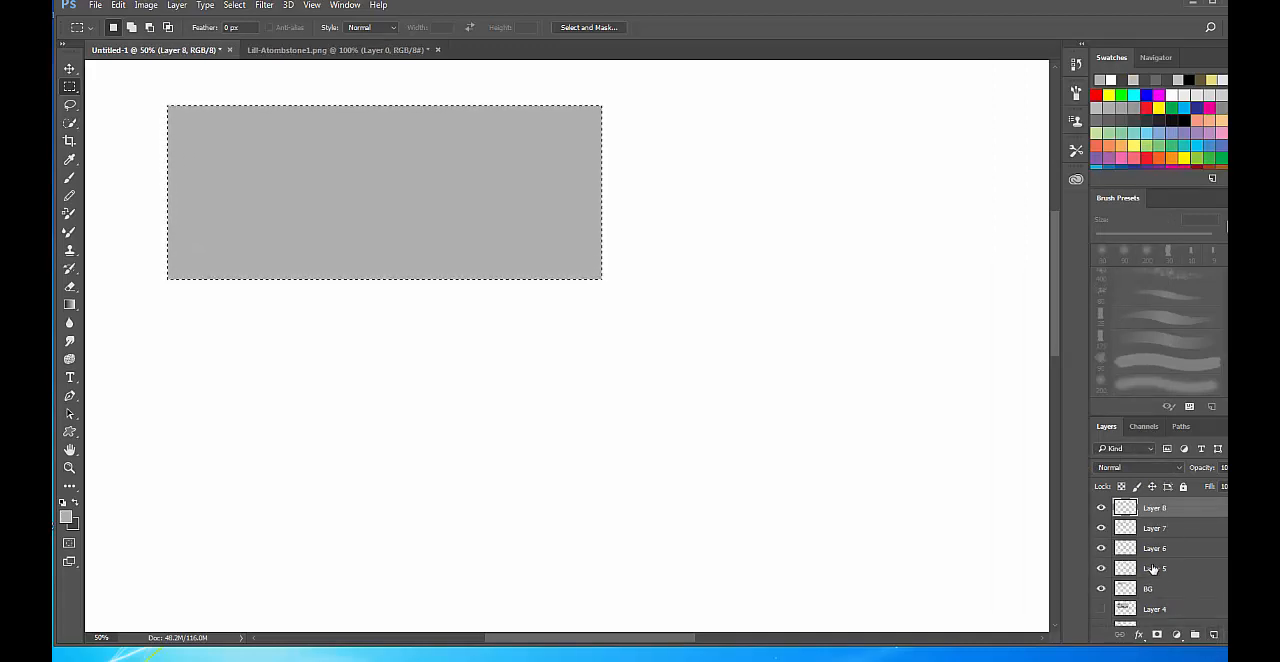
Rename the topmost new layer as FG.
{"action": "double_click", "coordinate": [1153, 568]}
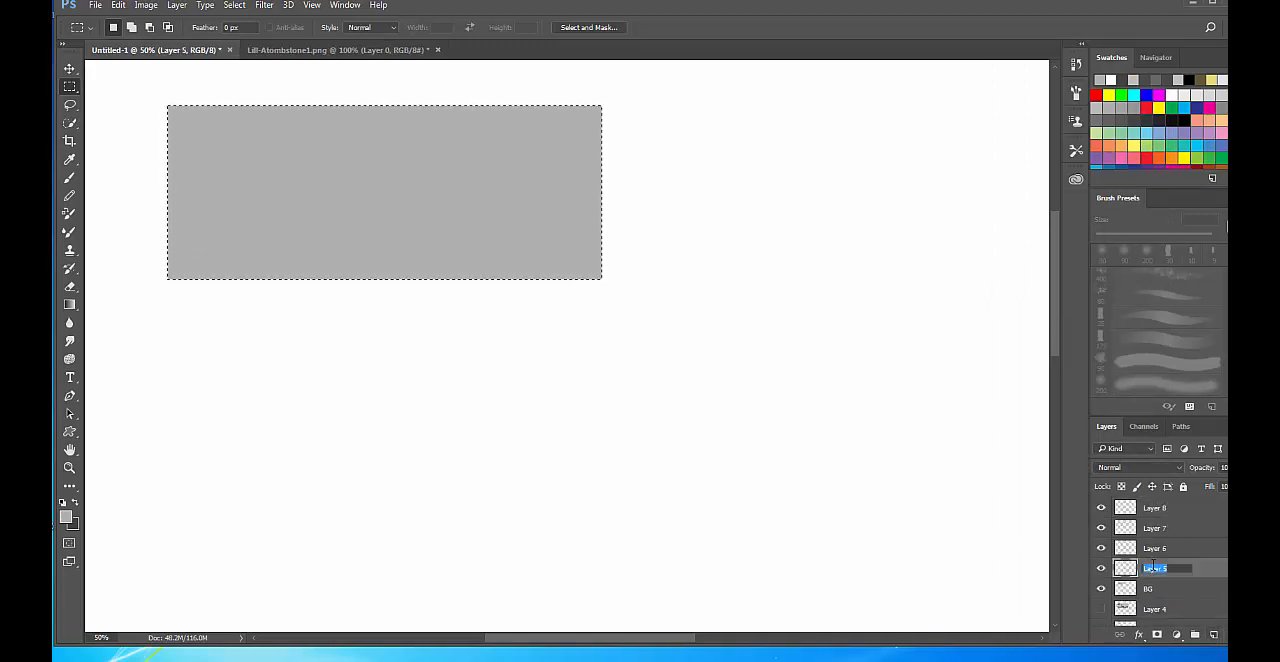
{"action": "double_click", "coordinate": [1156, 508]}
{"action": "type", "text": "FG"}
{"action": "key", "text": "Return"}
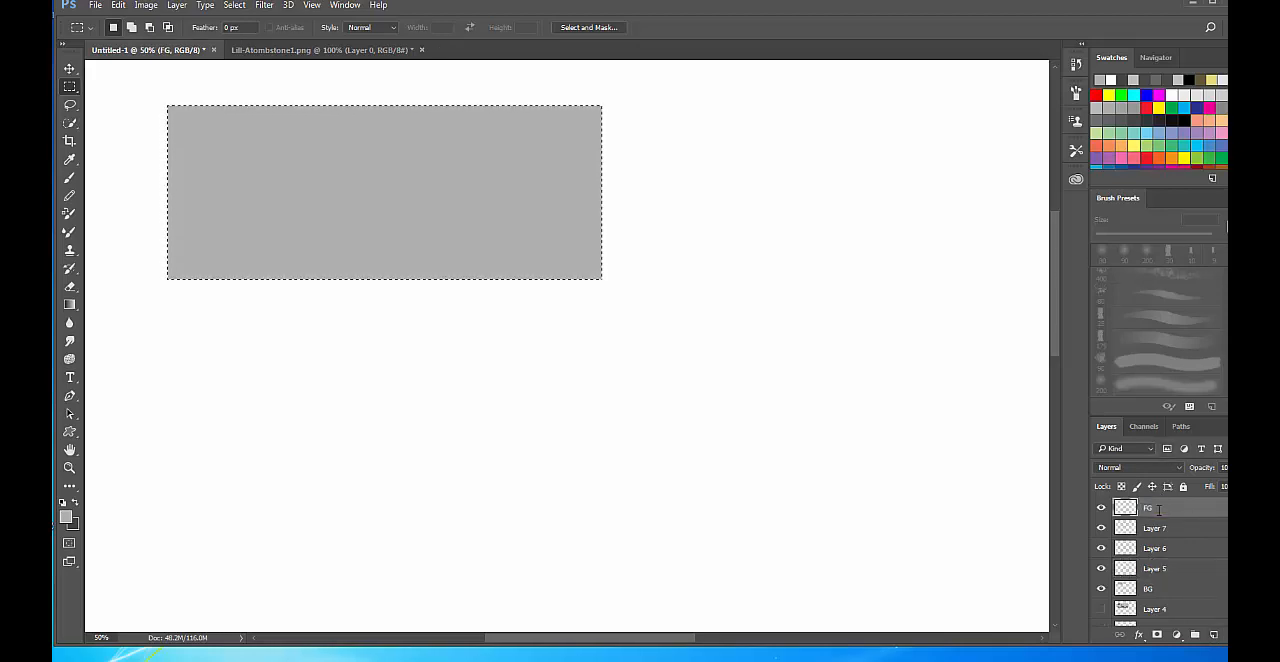
Rename the layer directly below FG as MG and the next one down as BG.
{"action": "double_click", "coordinate": [1156, 528]}
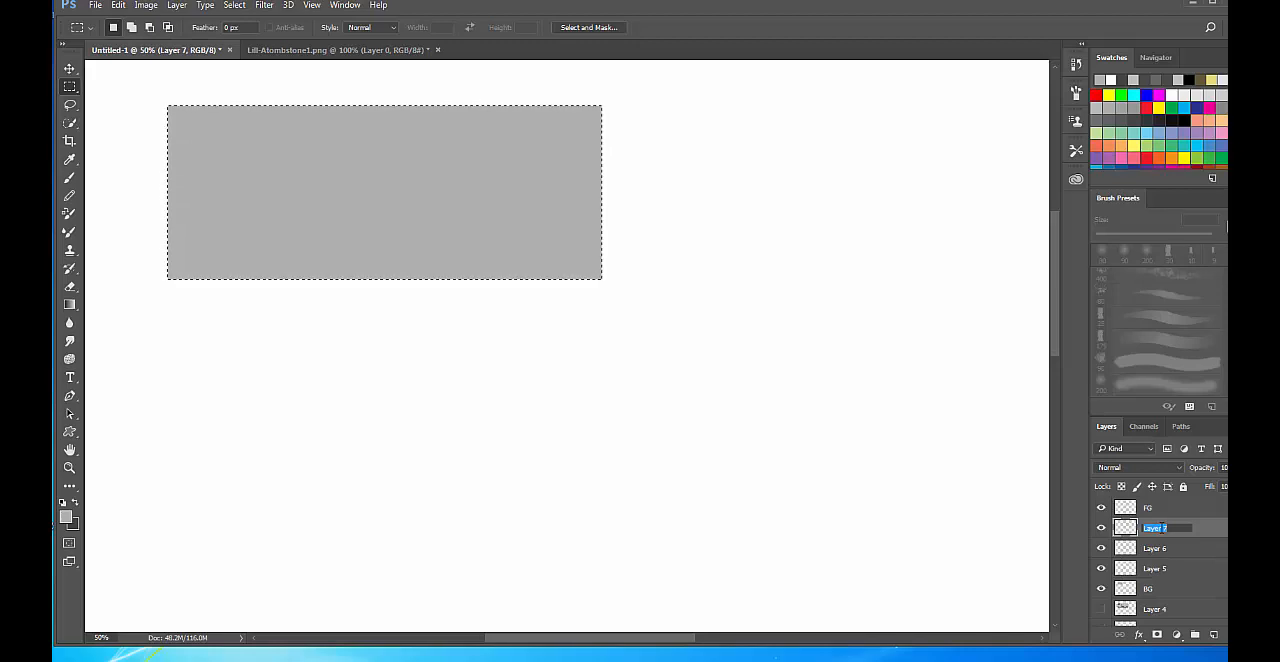
{"action": "key", "text": "Return"}
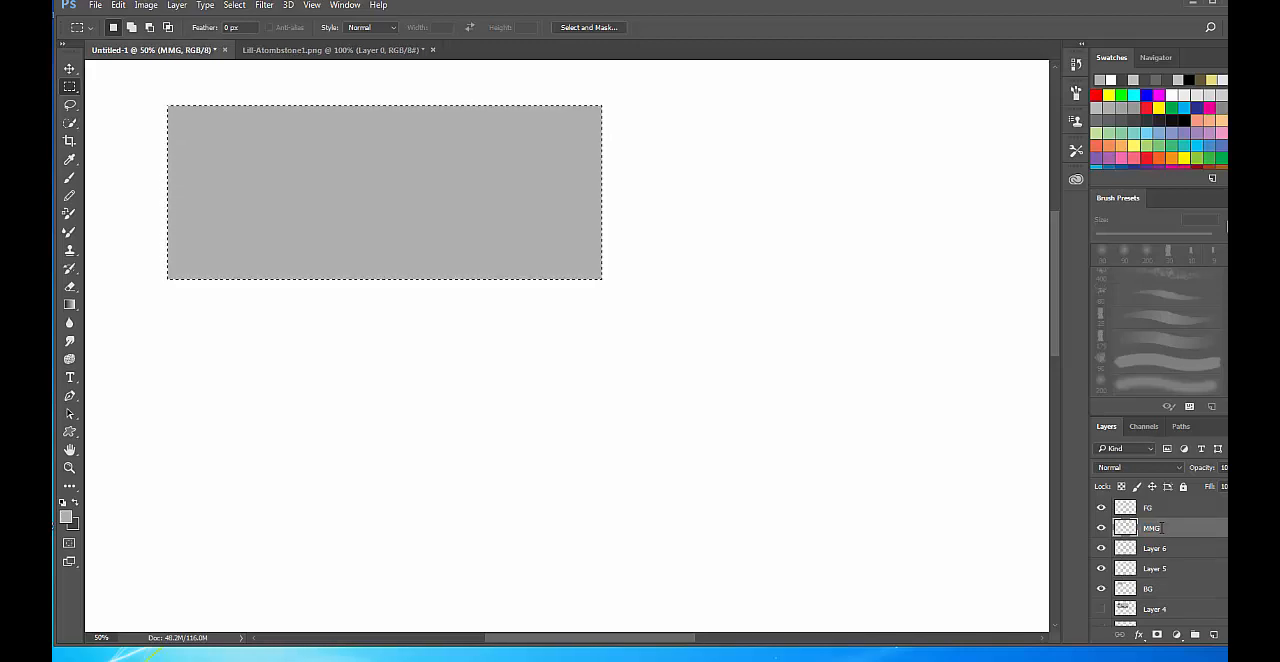
{"action": "double_click", "coordinate": [1156, 530]}
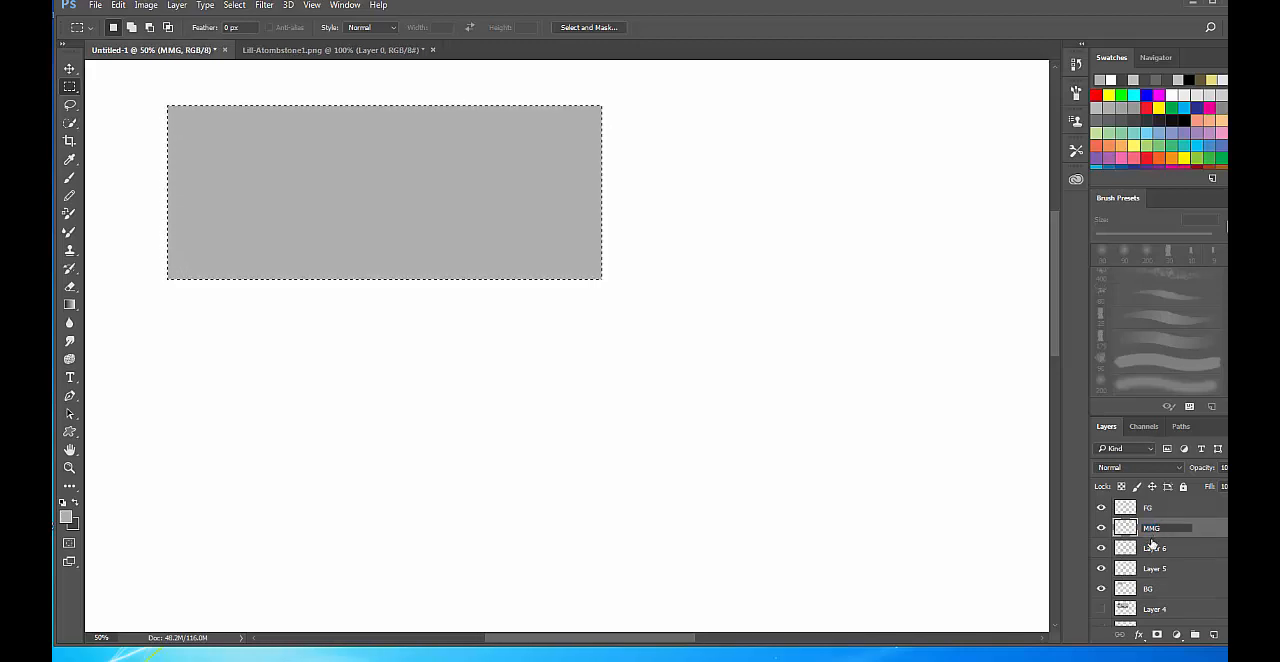
{"action": "type", "text": "MG"}
{"action": "key", "text": "Return"}
{"action": "double_click", "coordinate": [1156, 549]}
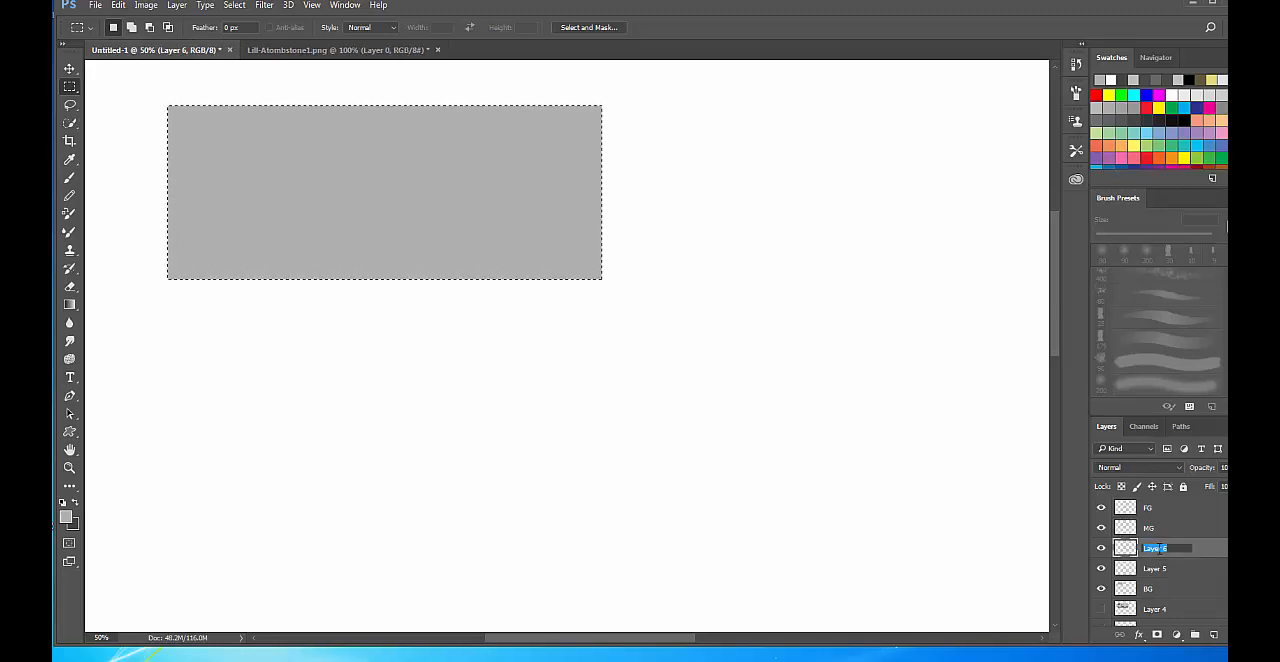
{"action": "key", "text": "Return"}
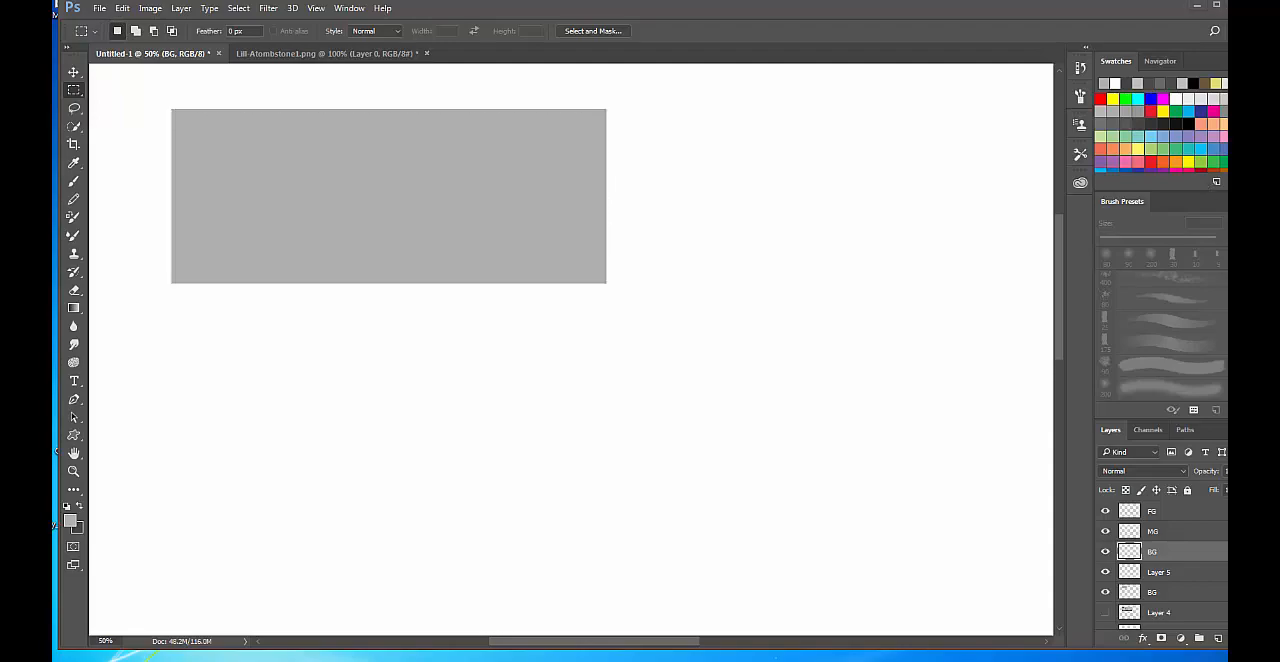
Switch to the web browser and try a Yahoo search for artstation.
{"action": "left_click_drag", "start_coordinate": [1000, 640], "coordinate": [485, 84]}
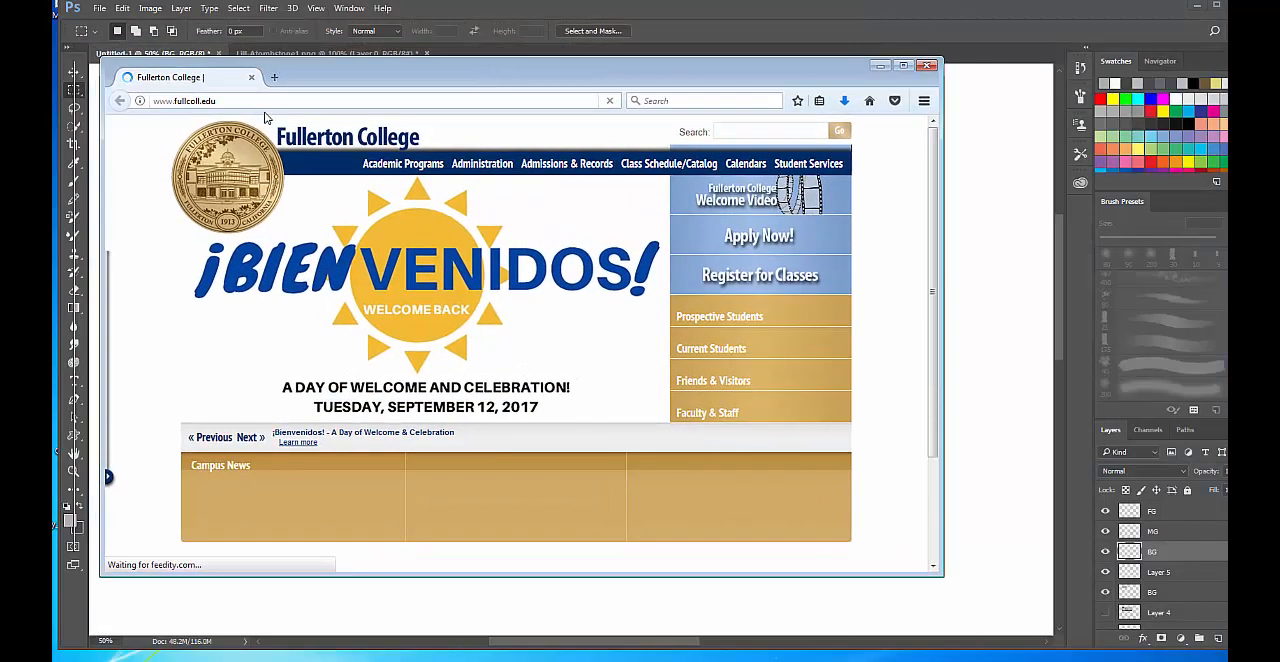
{"action": "left_click", "coordinate": [266, 103]}
{"action": "type", "text": "ar"}
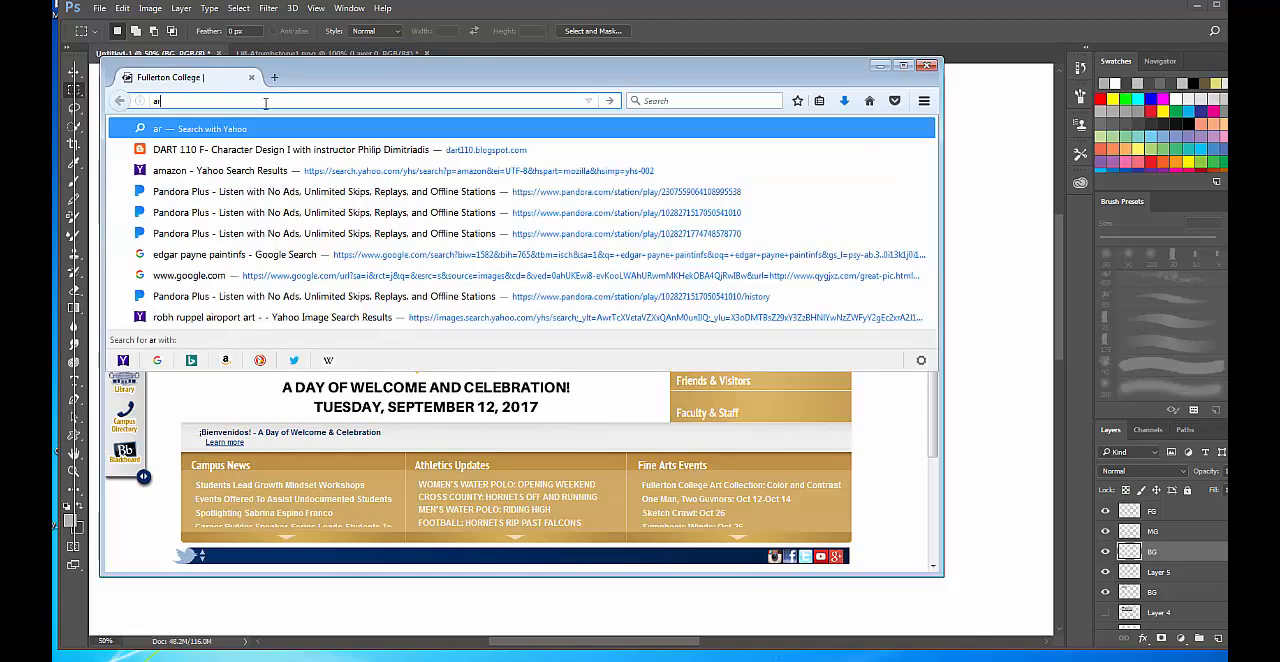
{"action": "type", "text": "tstation"}
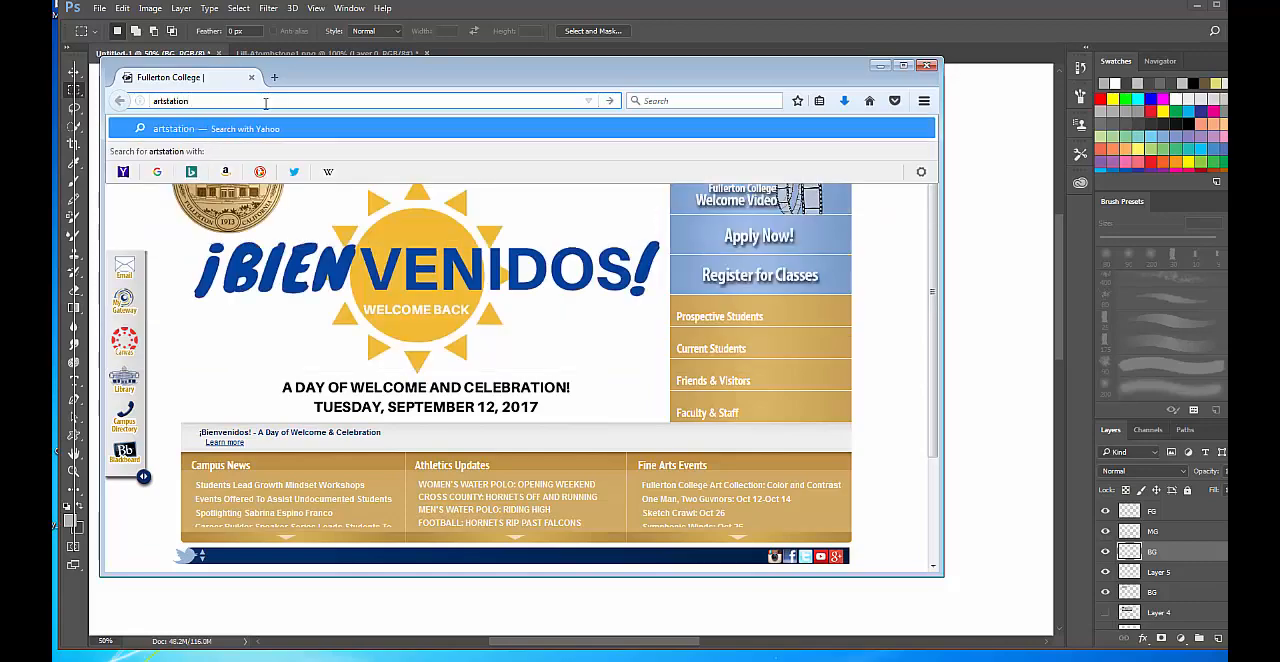
{"action": "key", "text": "Return"}
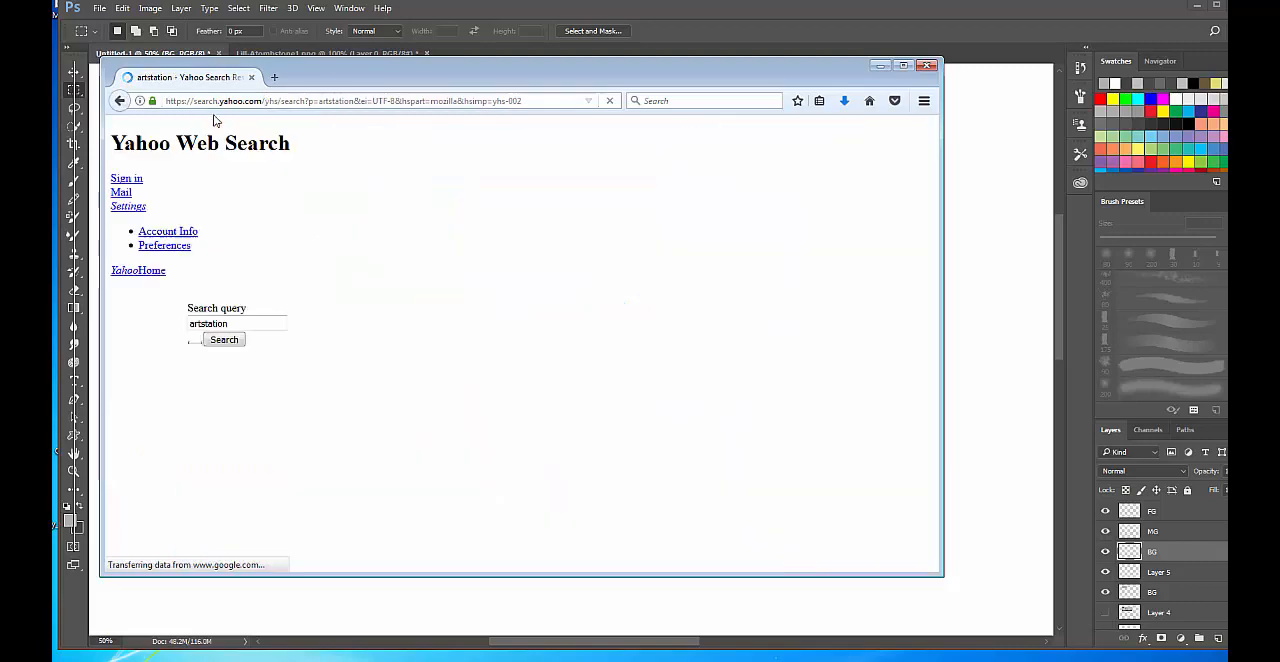
{"action": "left_click", "coordinate": [121, 104]}
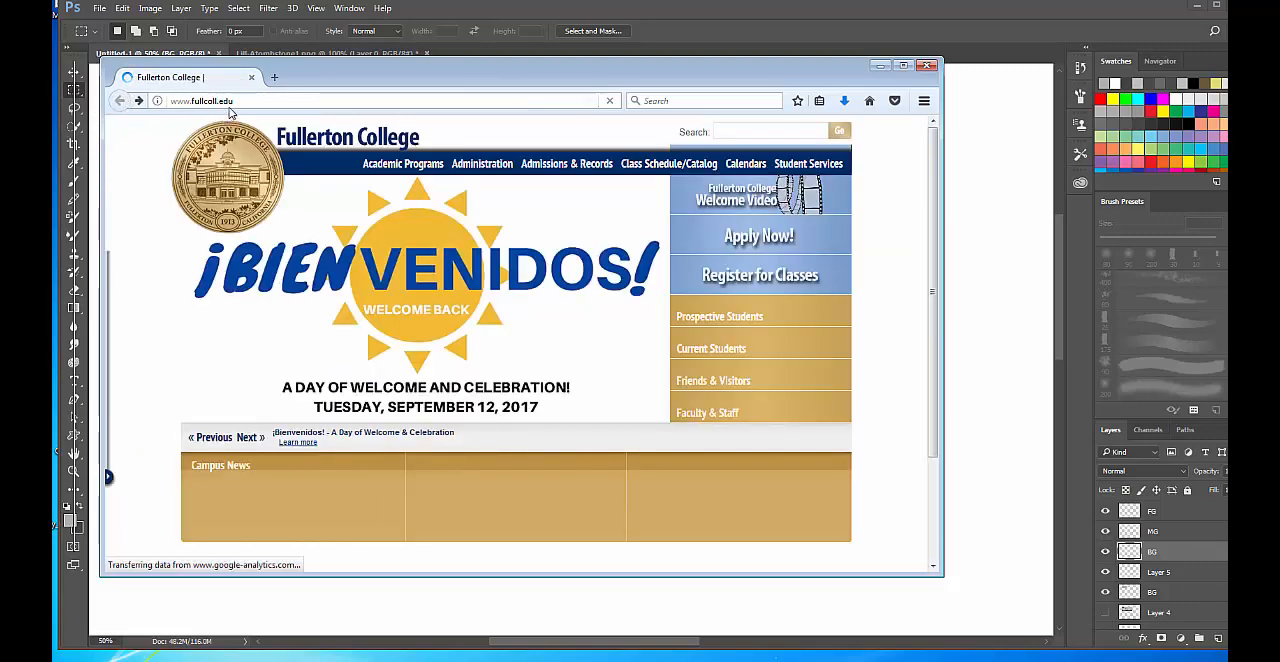
Search Google for artstation, open the ArtStation website from the results, and enlarge the browser window.
{"action": "left_click", "coordinate": [230, 100]}
{"action": "type", "text": "google"}
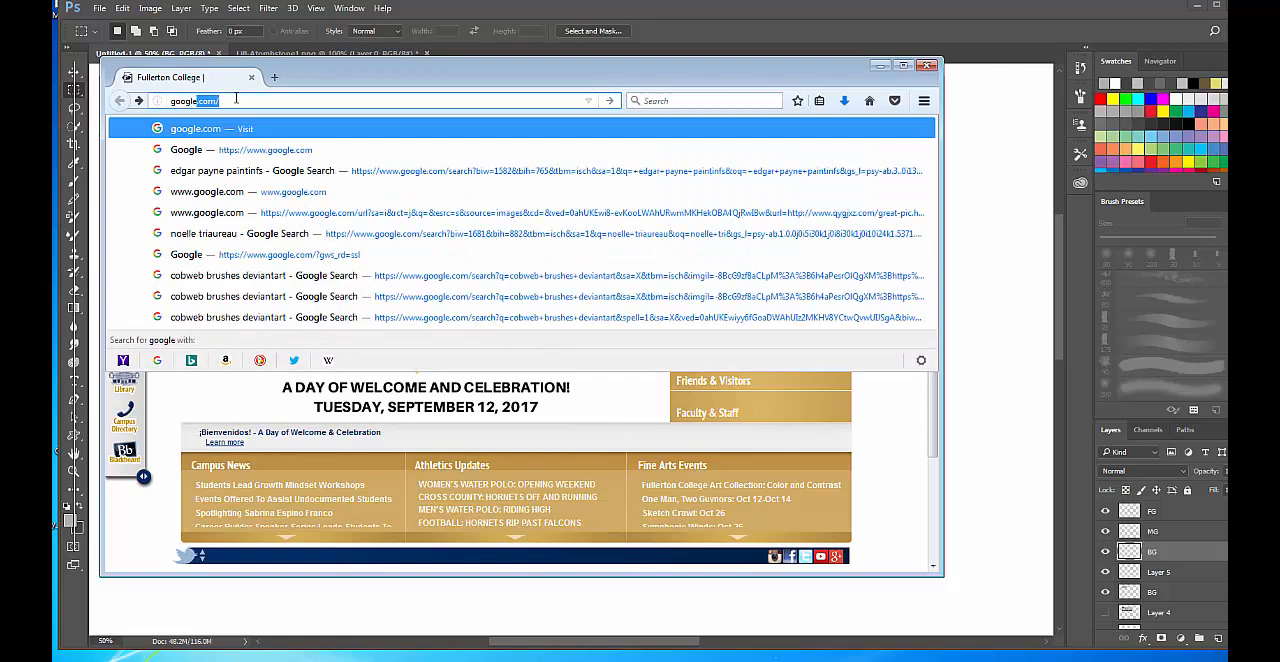
{"action": "key", "text": "Return"}
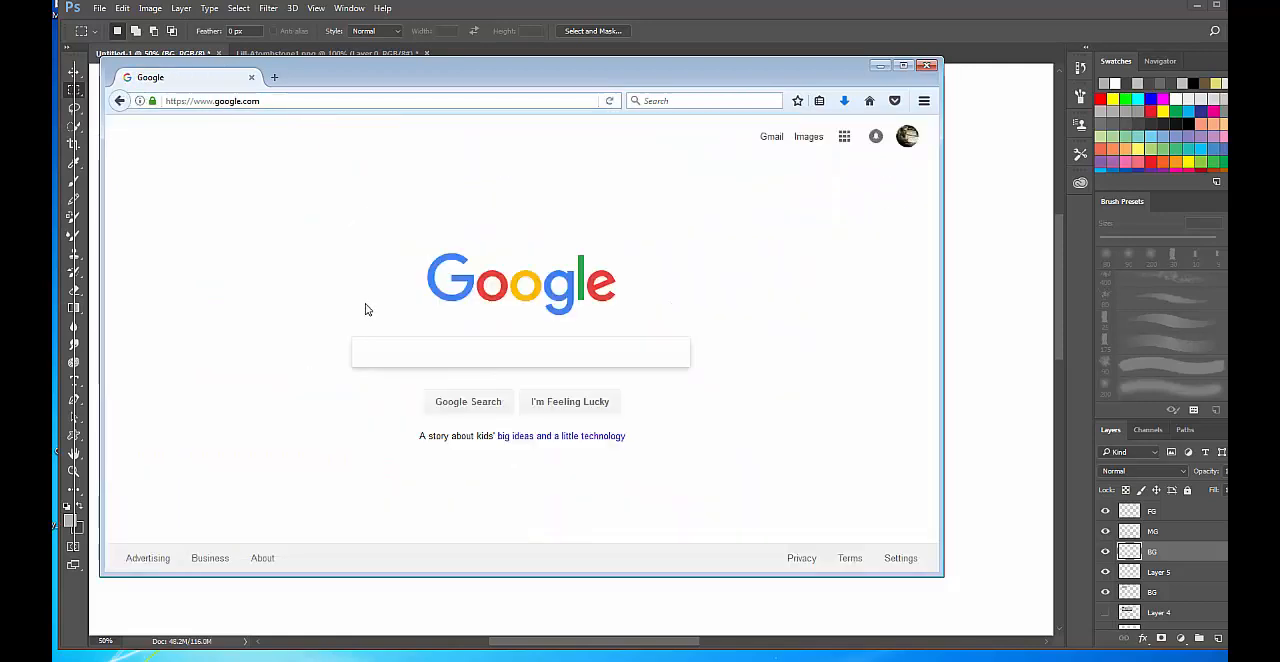
{"action": "type", "text": "artstation"}
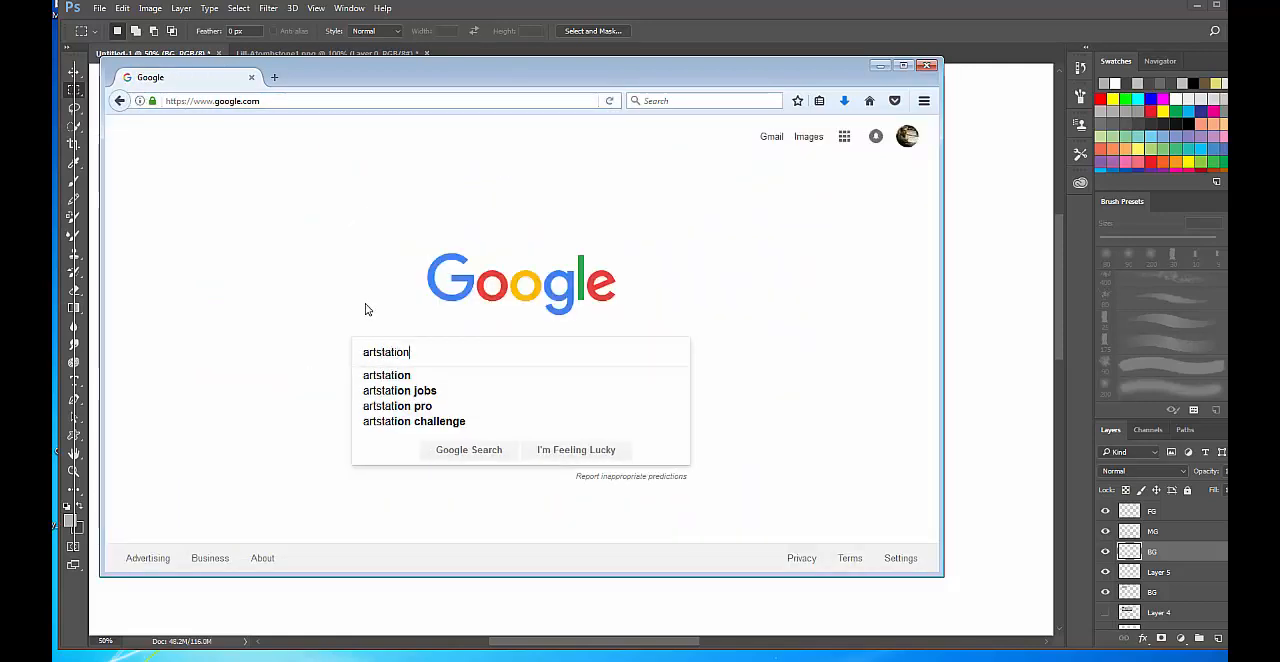
{"action": "key", "text": "Return"}
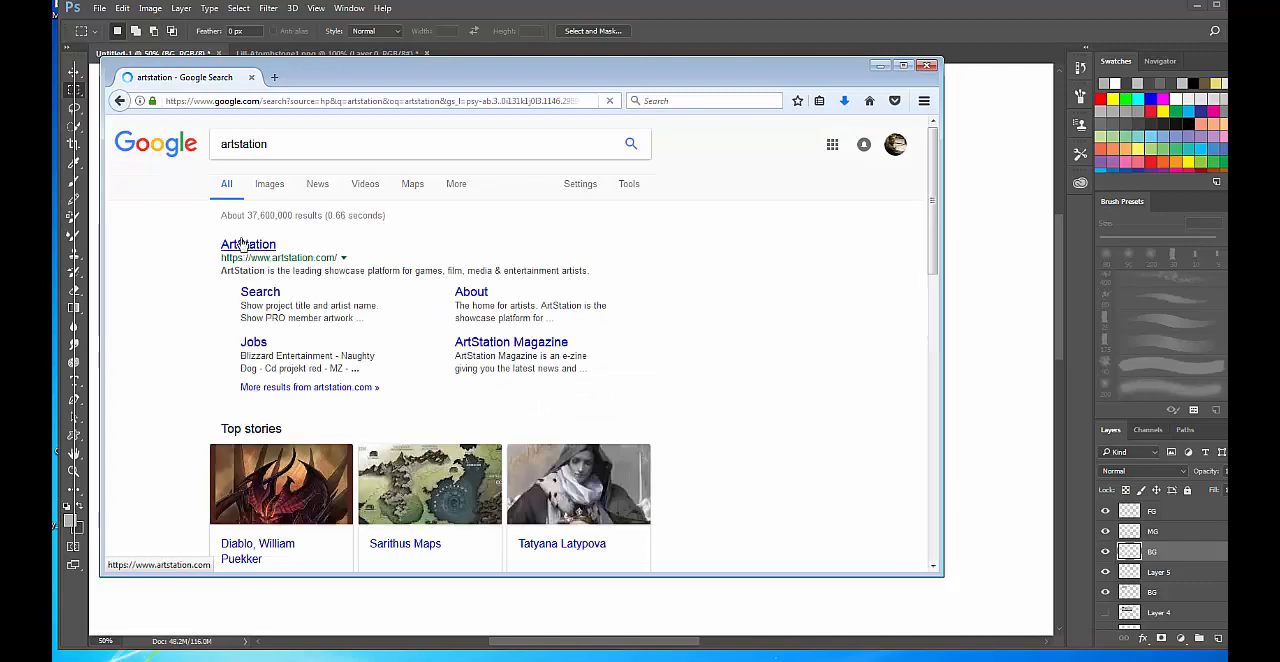
{"action": "left_click", "coordinate": [245, 243]}
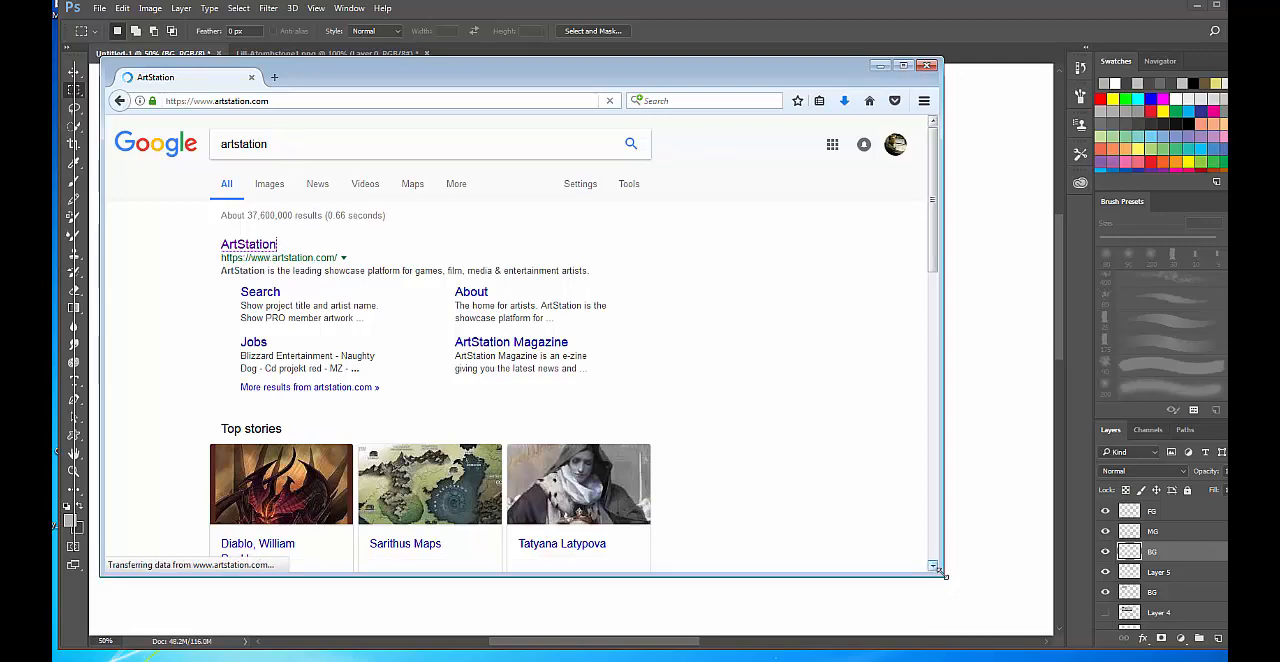
{"action": "left_click_drag", "start_coordinate": [943, 575], "coordinate": [1106, 641]}
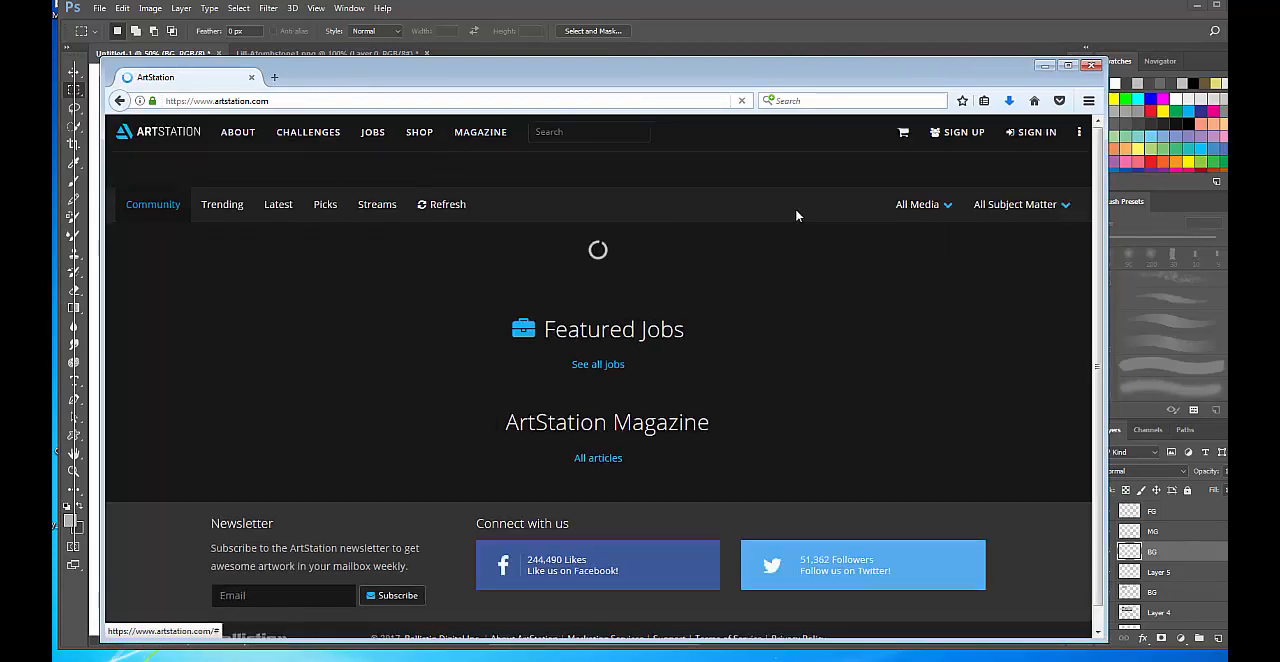
Search ArtStation for the artist's full name.
{"action": "left_click", "coordinate": [556, 132]}
{"action": "type", "text": "p"}
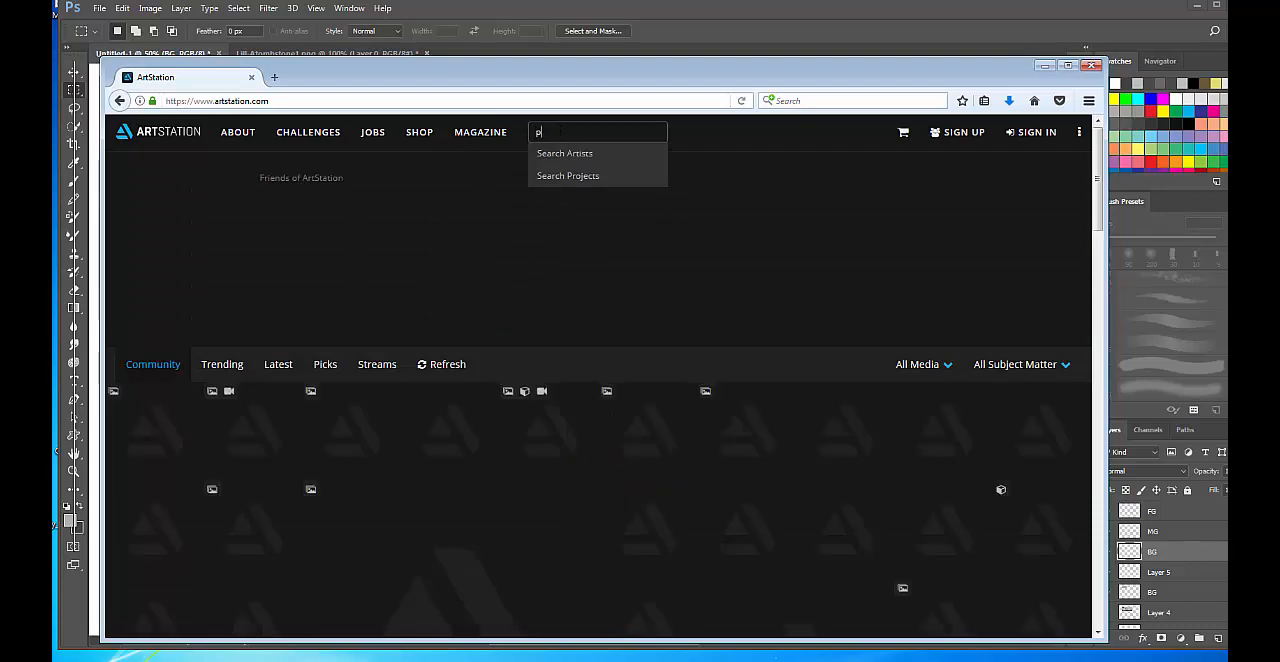
{"action": "type", "text": "hilip dimitriadis"}
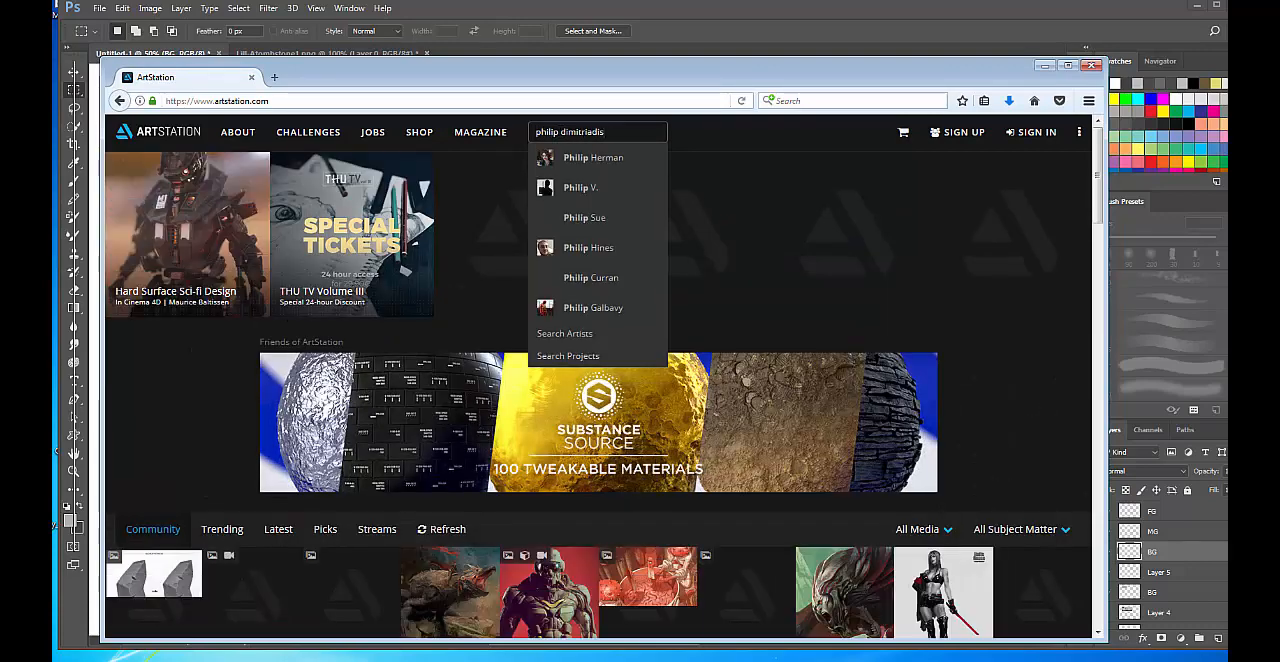
{"action": "key", "text": "Return"}
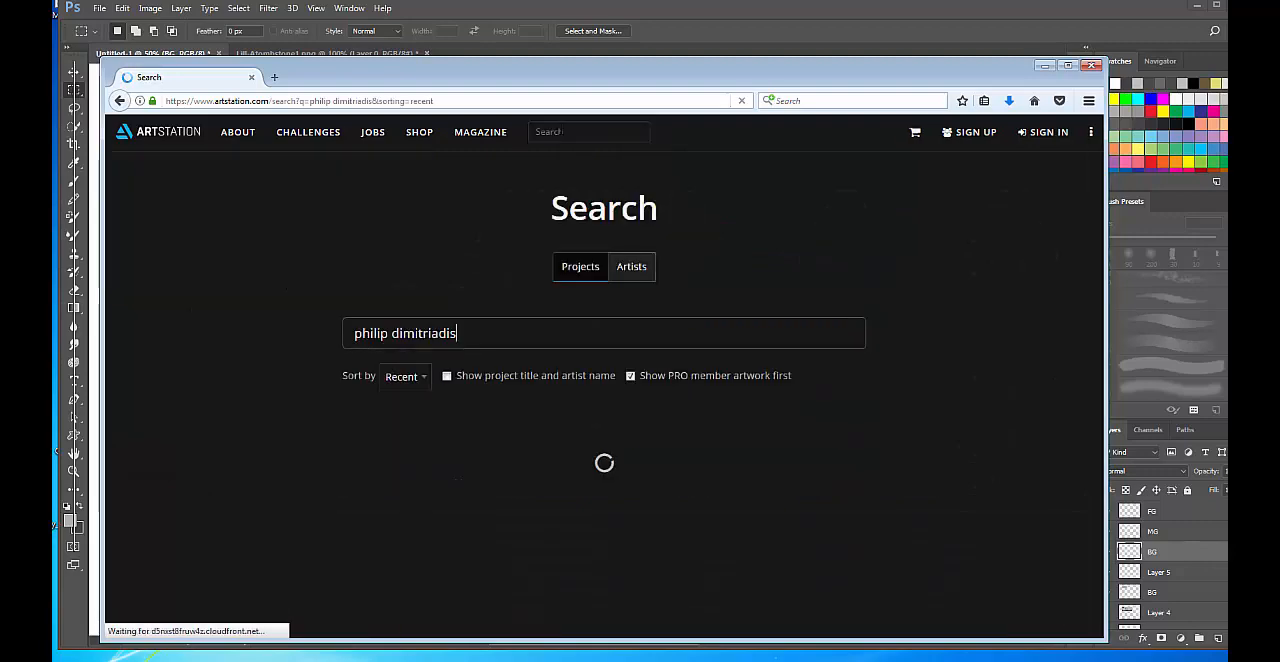
Open the Process Studies for Production Work Pipeline project and examine its thumbnail and shape study sheets.
{"action": "scroll", "coordinate": [360, 451], "scroll_direction": "down", "scroll_amount": 2}
{"action": "scroll", "coordinate": [360, 451], "scroll_direction": "down", "scroll_amount": 4}
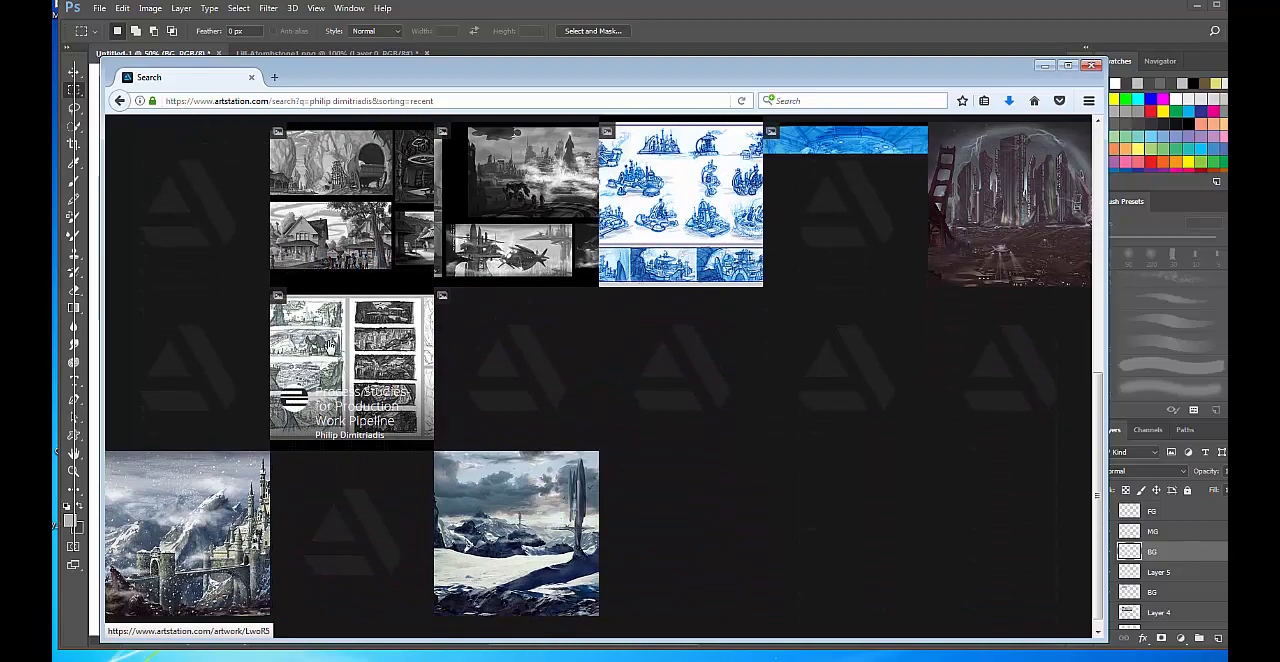
{"action": "left_click", "coordinate": [354, 355]}
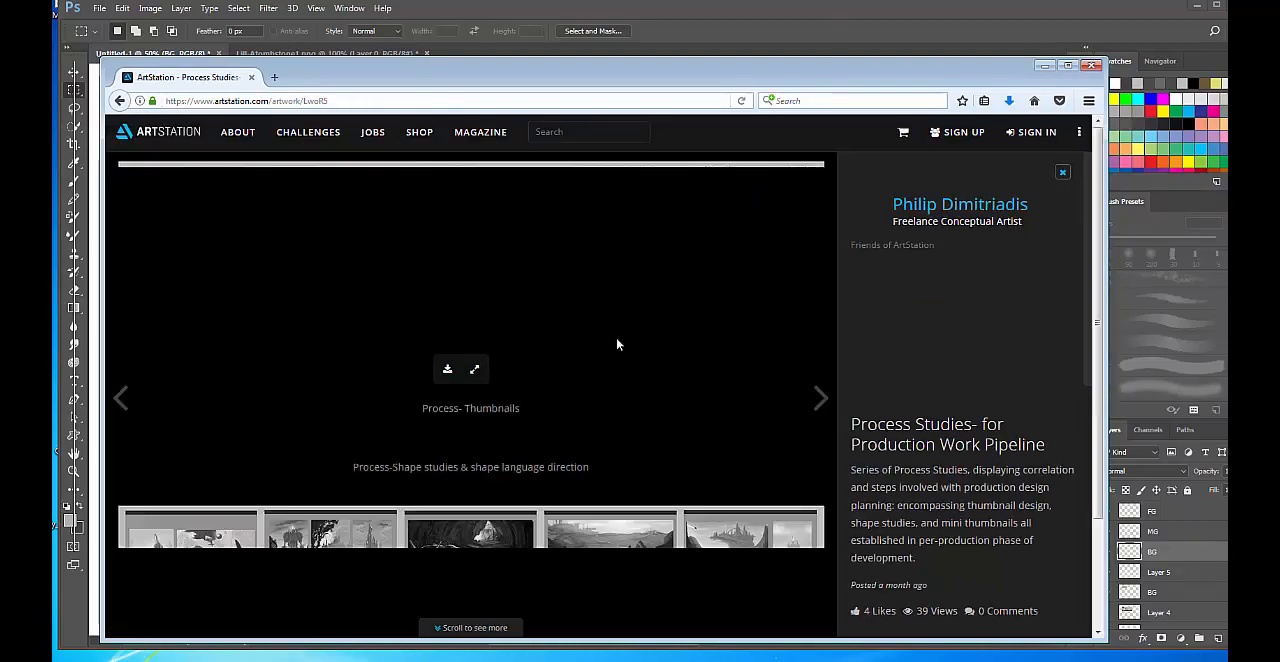
{"action": "scroll", "coordinate": [628, 436], "scroll_direction": "down", "scroll_amount": 4}
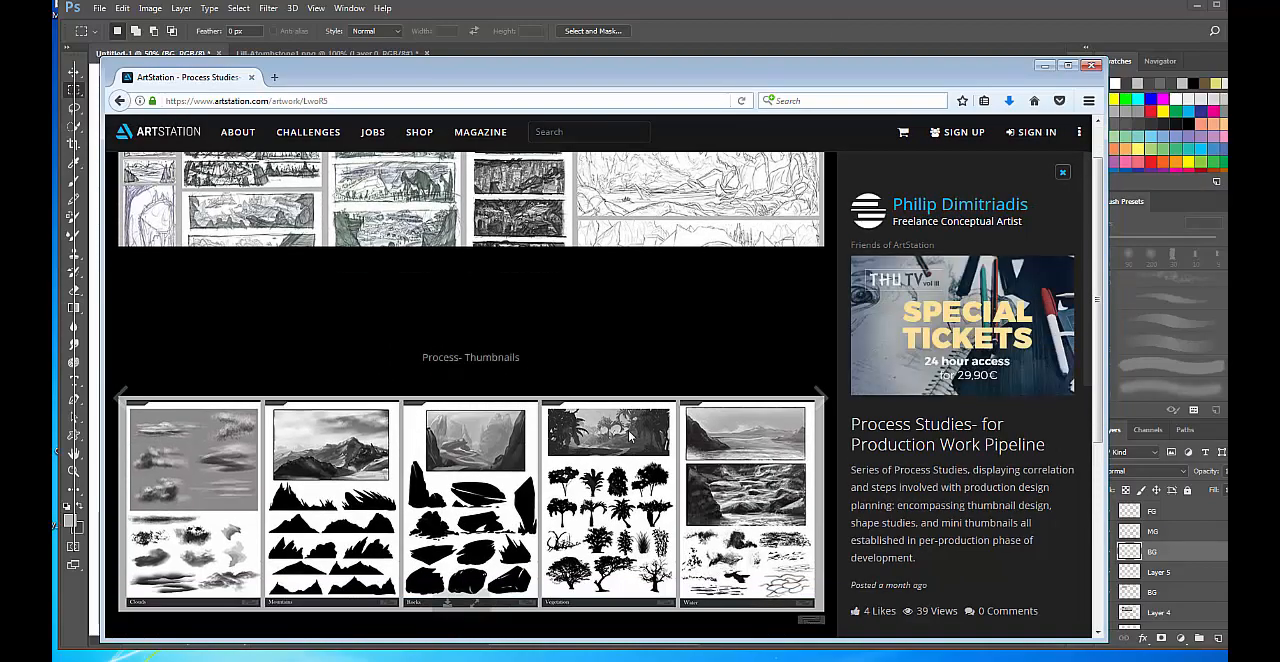
{"action": "scroll", "coordinate": [540, 400], "scroll_direction": "up", "scroll_amount": 2}
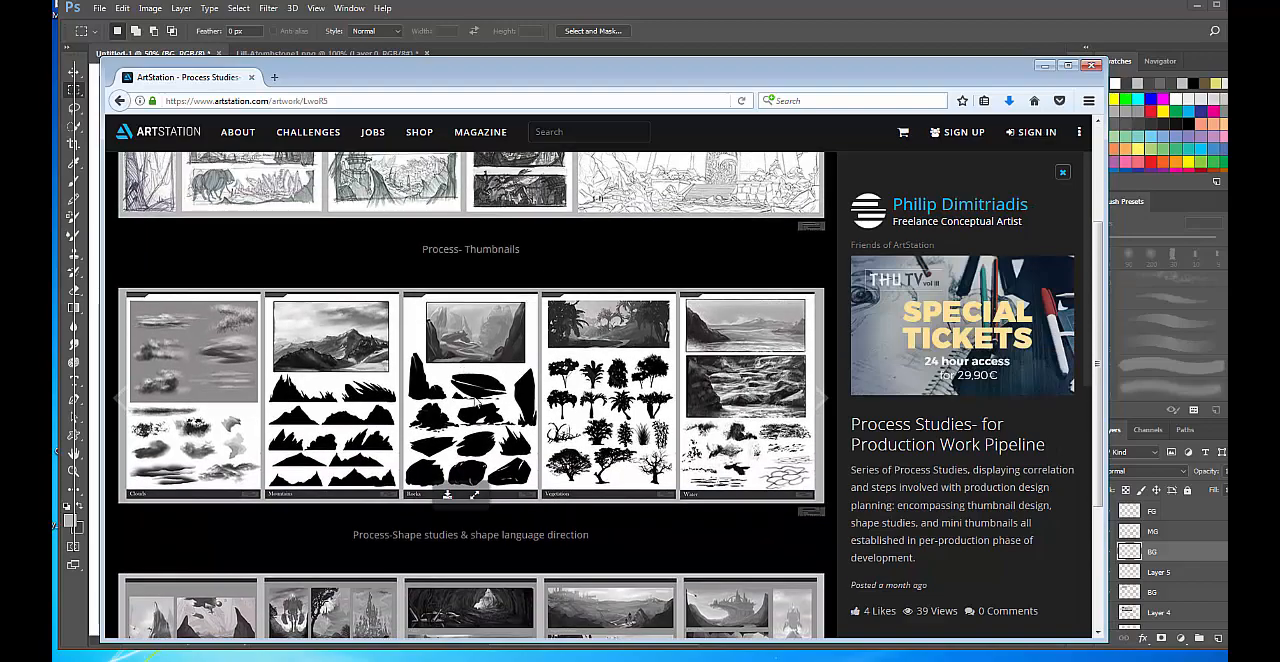
{"action": "left_click_drag", "start_coordinate": [905, 80], "coordinate": [954, 27]}
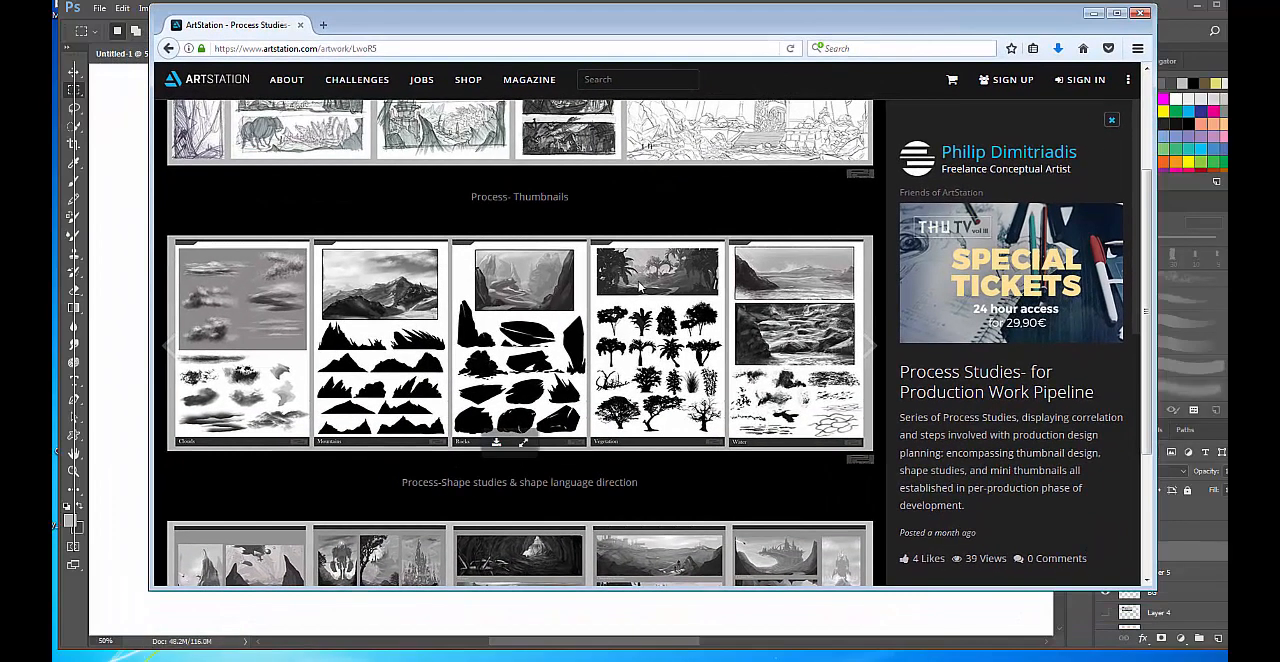
{"action": "scroll", "coordinate": [640, 285], "scroll_direction": "up", "scroll_amount": 2}
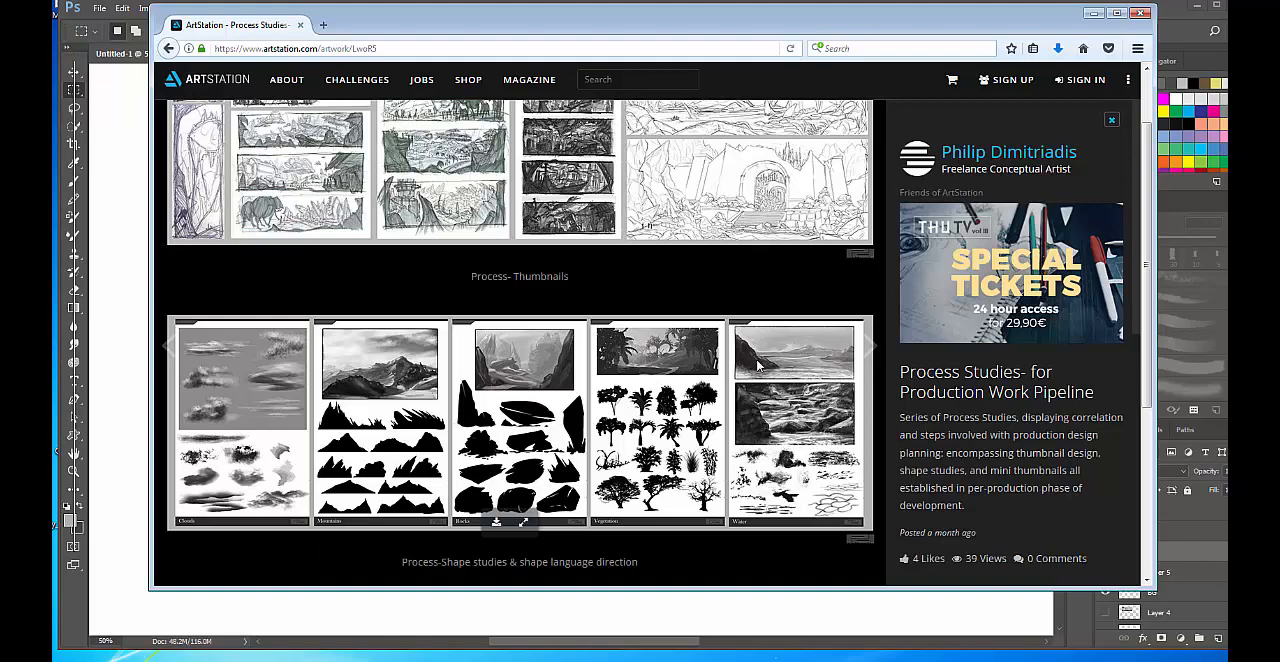
Finish viewing the shape study sheets, close the web browser, and return to the grey scene in Photoshop.
{"action": "scroll", "coordinate": [758, 366], "scroll_direction": "down", "scroll_amount": 2}
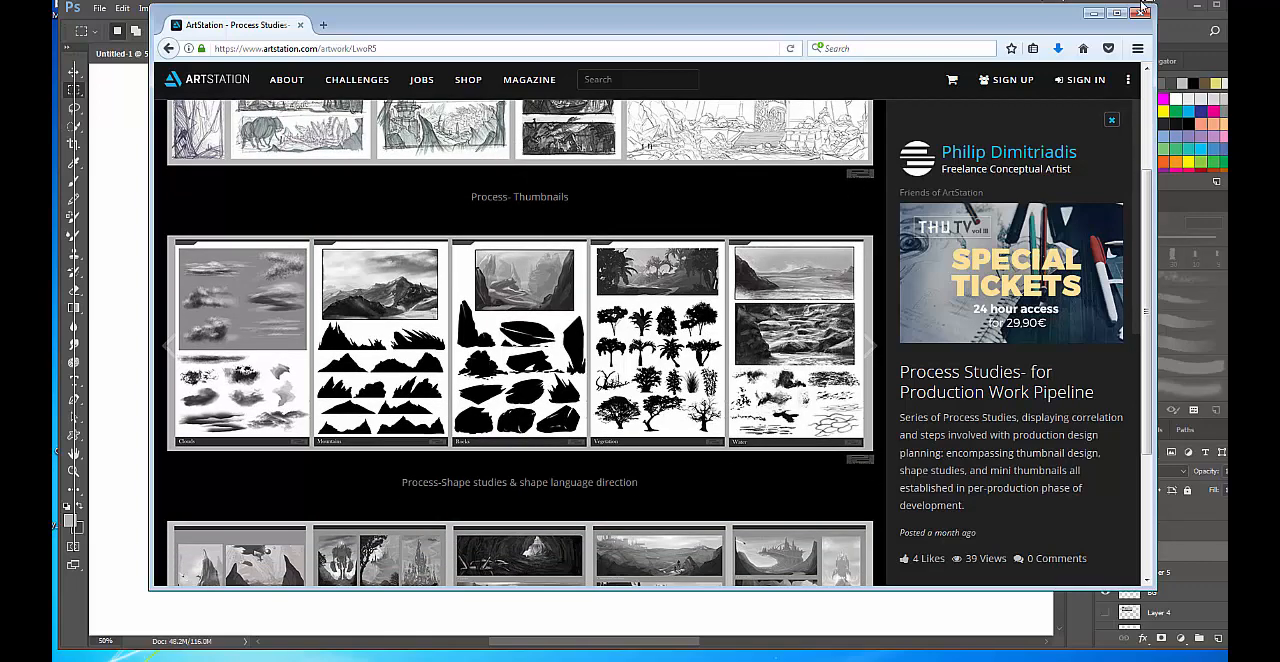
{"action": "left_click", "coordinate": [1142, 11]}
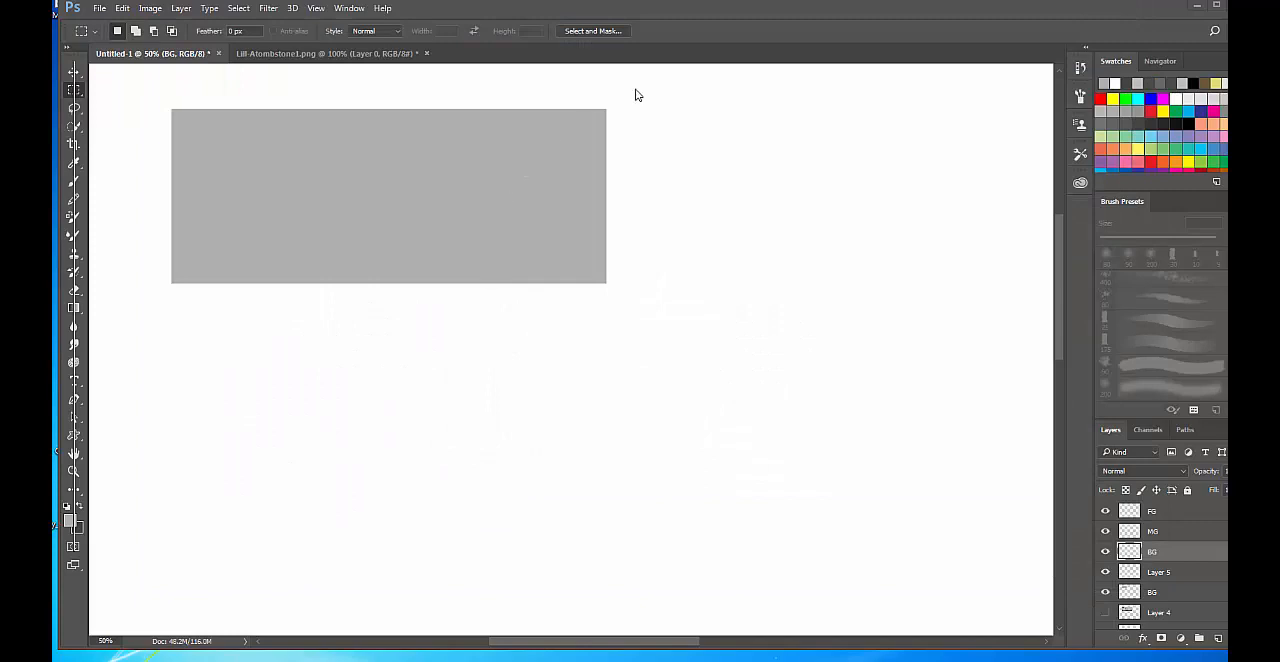
{"action": "left_click_drag", "start_coordinate": [677, 8], "coordinate": [681, 7]}
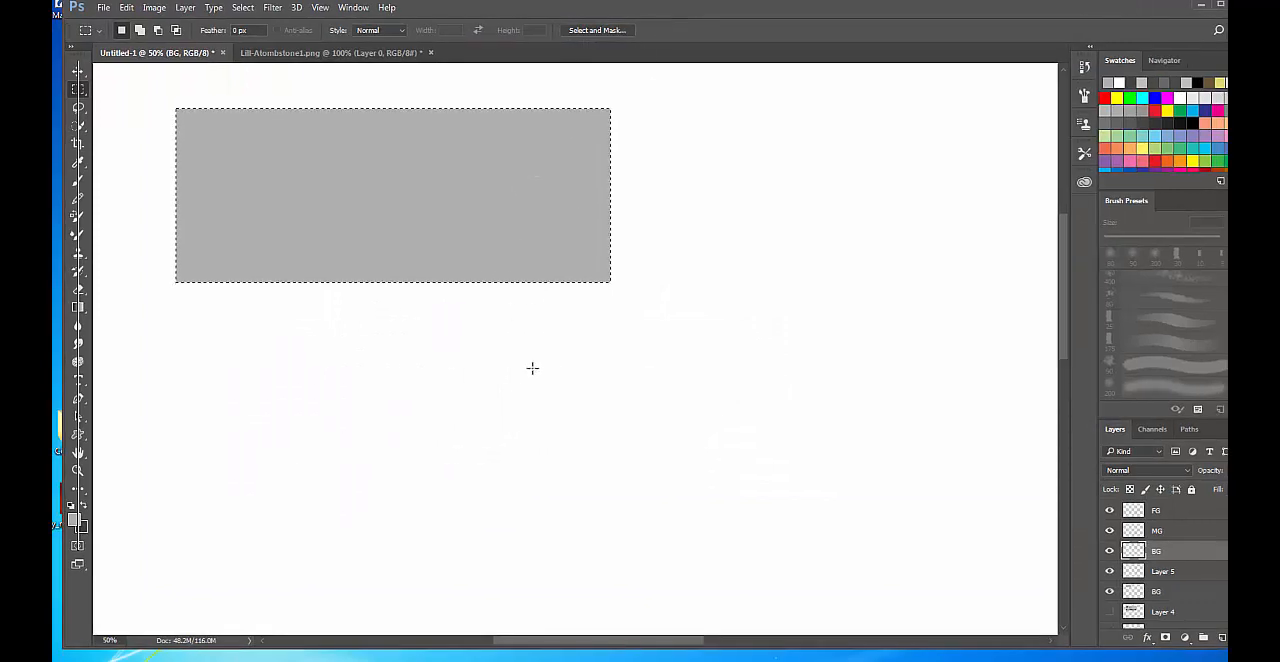
{"action": "key", "text": "ctrl+plus"}
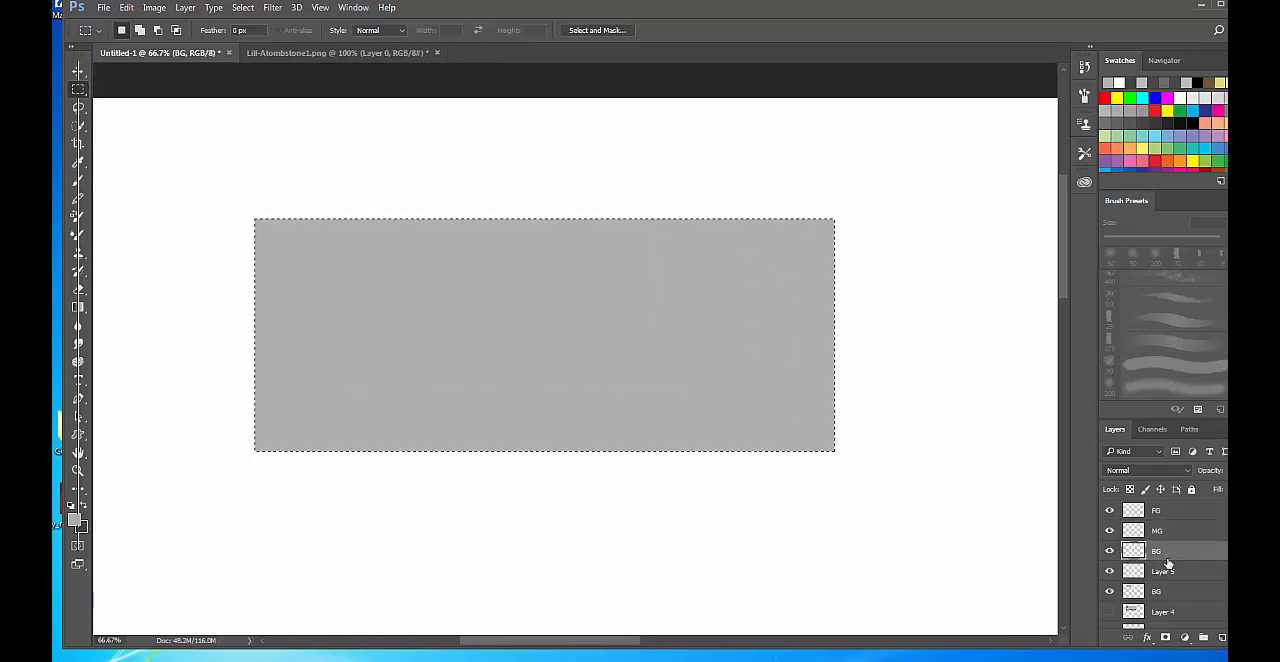
Rename the lower BG layer, directly beneath Layer 5, as BG Sky.
{"action": "left_click", "coordinate": [1157, 591]}
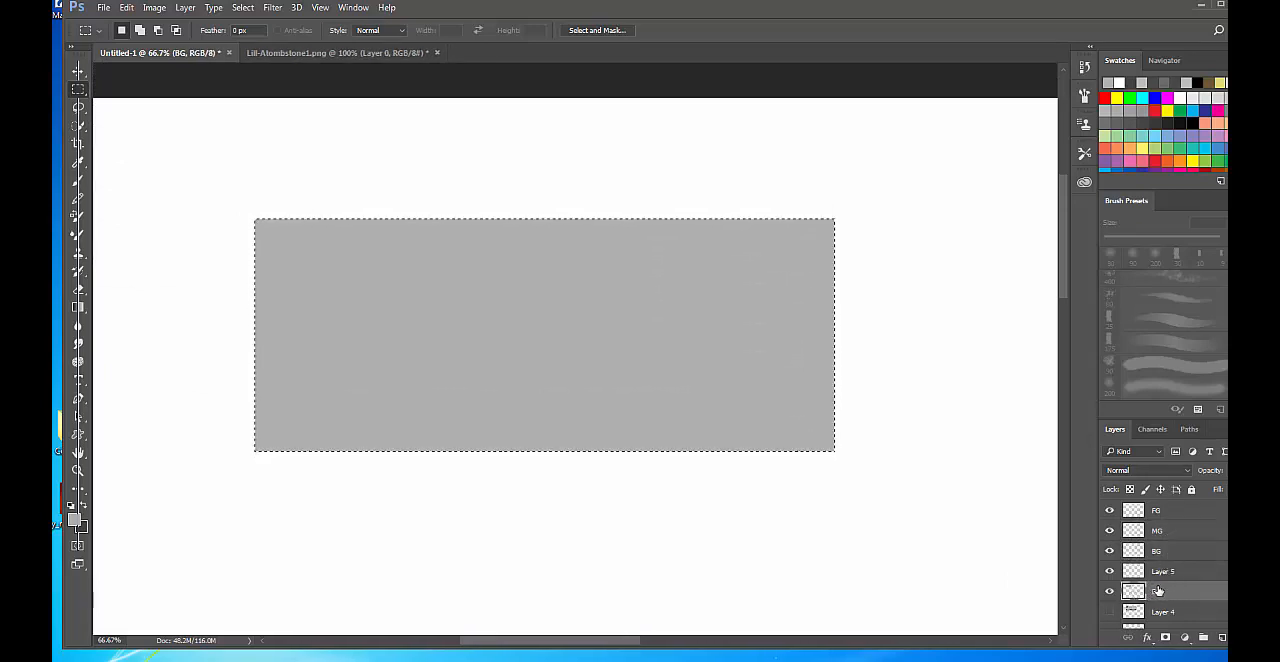
{"action": "double_click", "coordinate": [1158, 591]}
{"action": "type", "text": "BG T"}
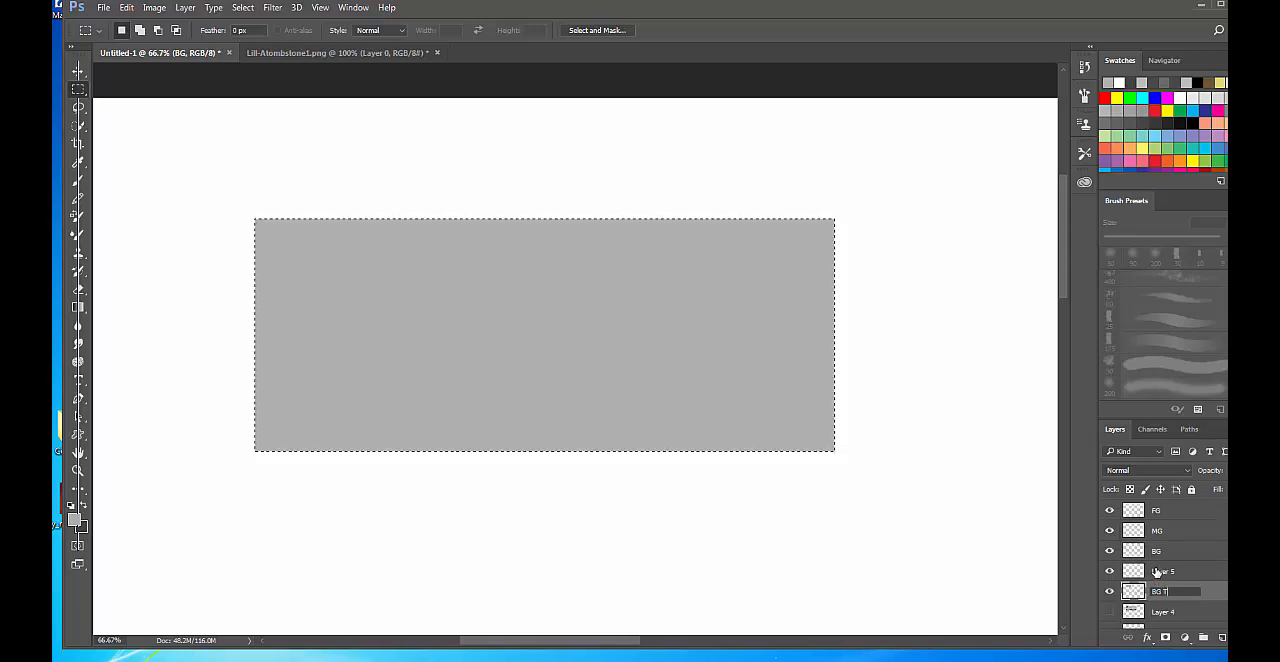
{"action": "type", "text": "one"}
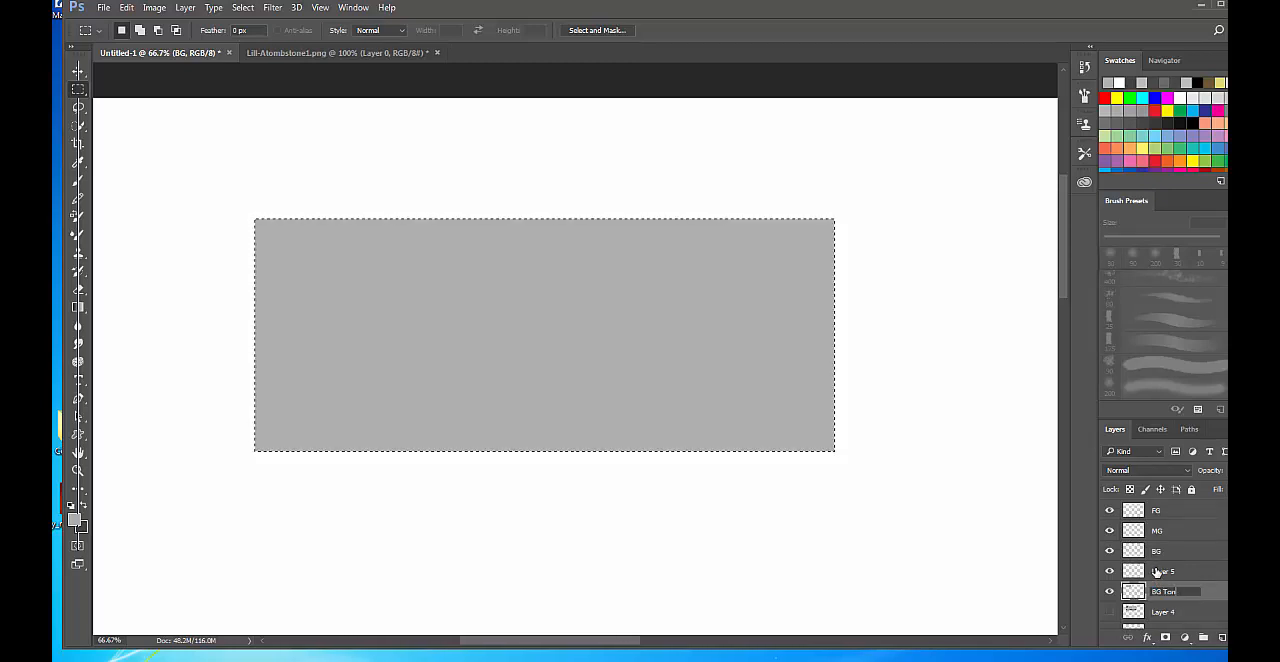
{"action": "key", "text": "BackSpace"}
{"action": "key", "text": "BackSpace"}
{"action": "key", "text": "BackSpace"}
{"action": "type", "text": "Sky"}
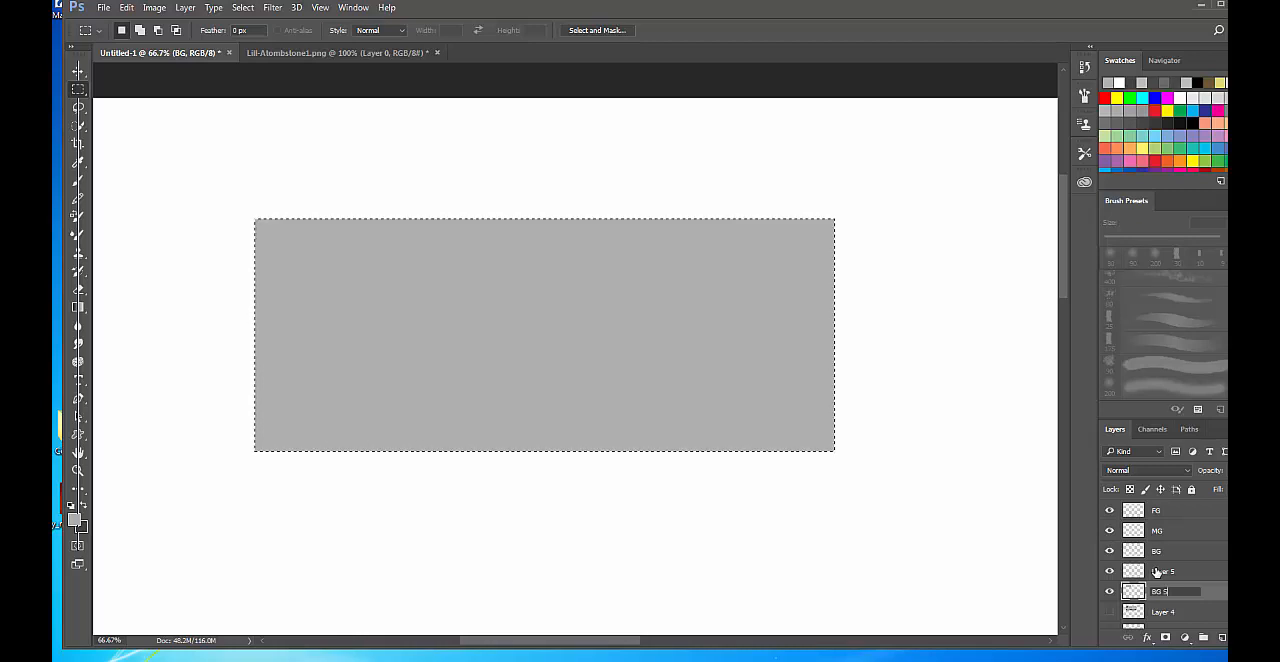
{"action": "key", "text": "Return"}
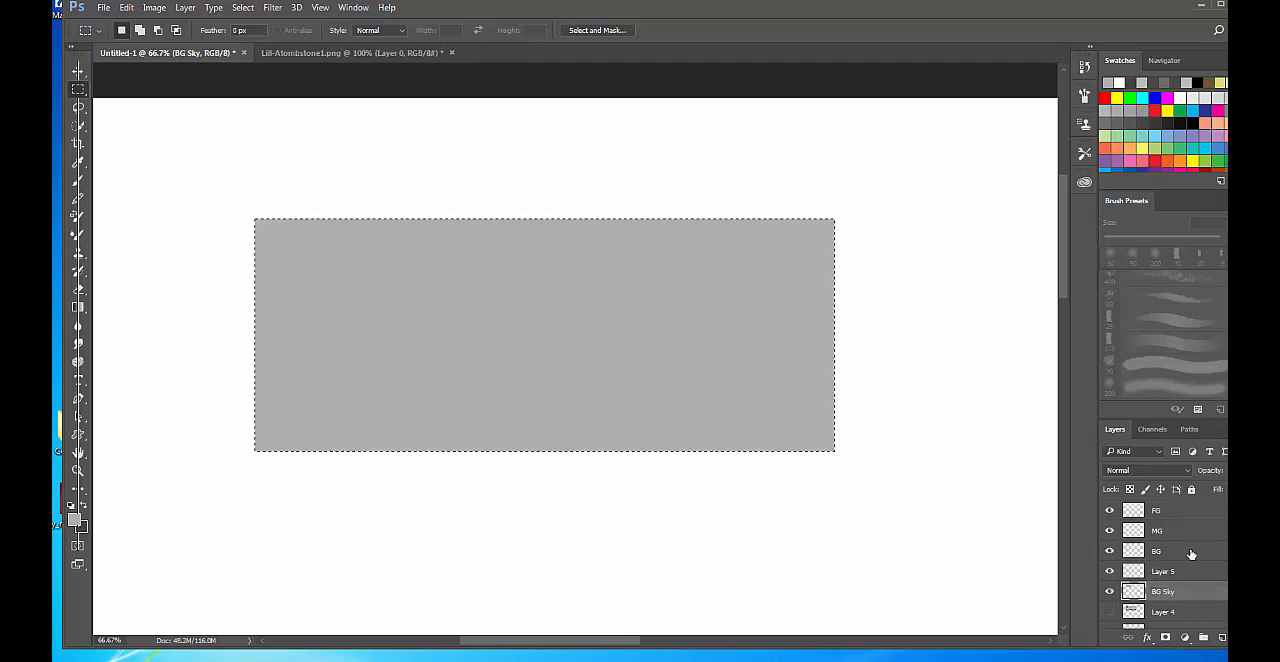
Rename Layer 5 as BG 2.
{"action": "left_click", "coordinate": [1172, 571]}
{"action": "double_click", "coordinate": [1162, 571]}
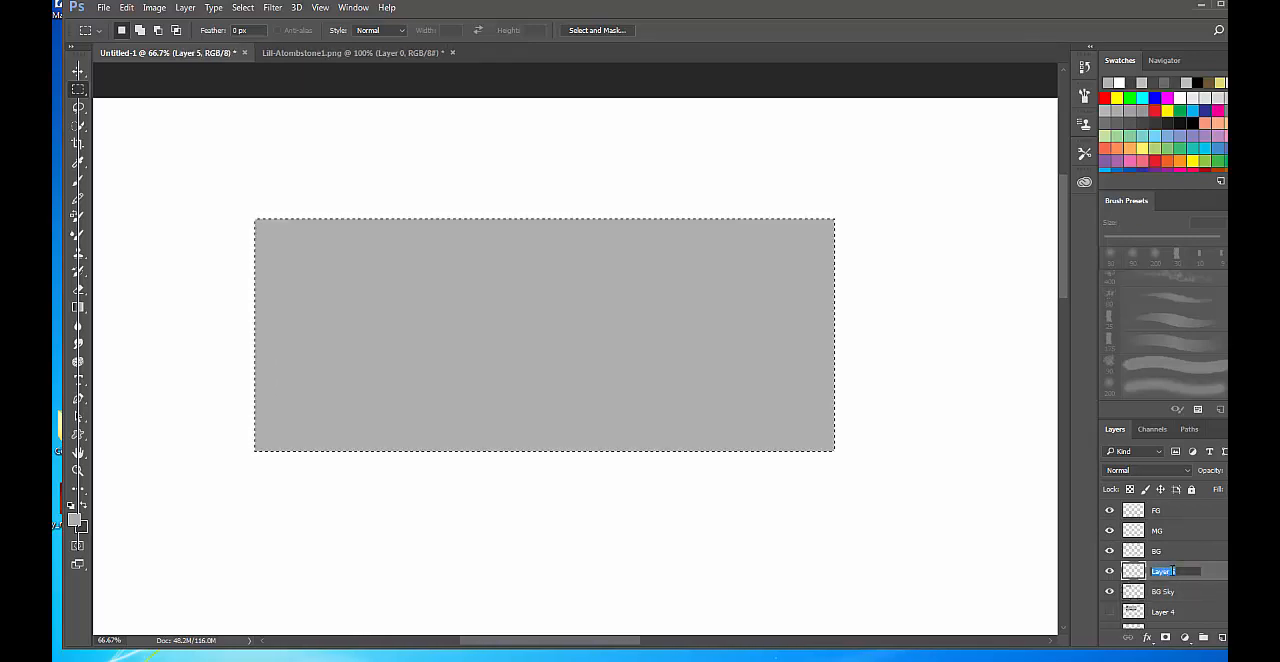
{"action": "type", "text": "BG 2"}
{"action": "key", "text": "Return"}
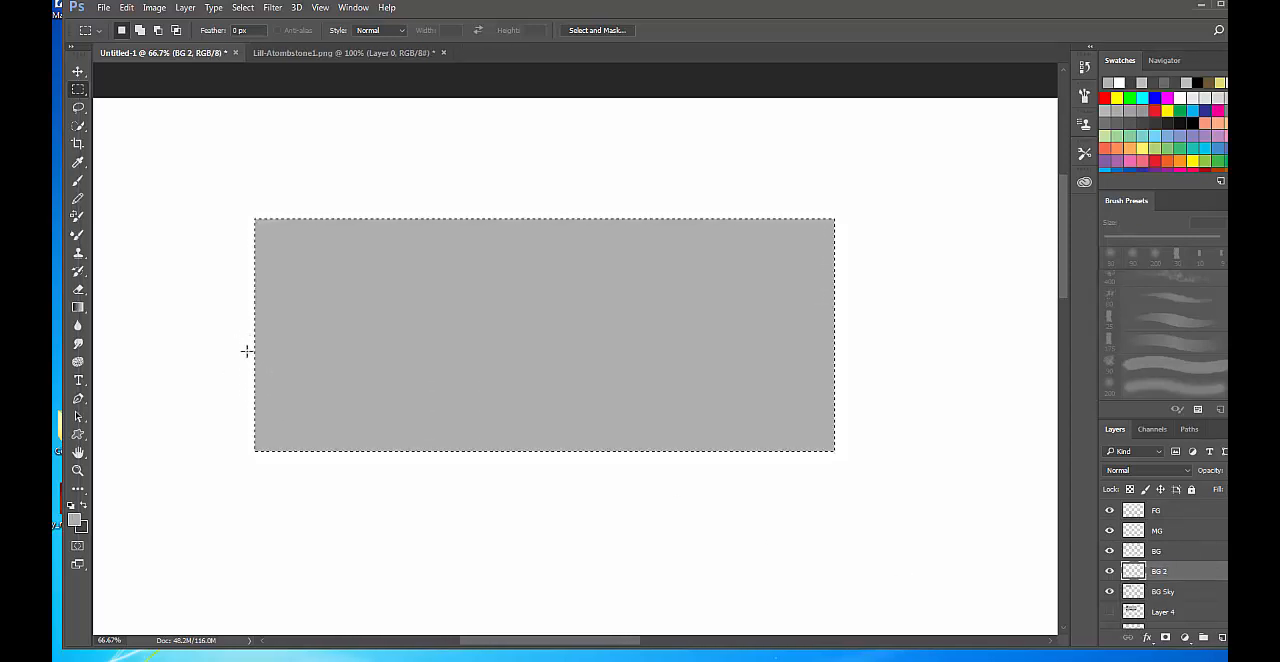
{"action": "left_click_drag", "start_coordinate": [246, 351], "coordinate": [857, 451]}
{"action": "left_click_drag", "start_coordinate": [670, 390], "coordinate": [630, 408]}
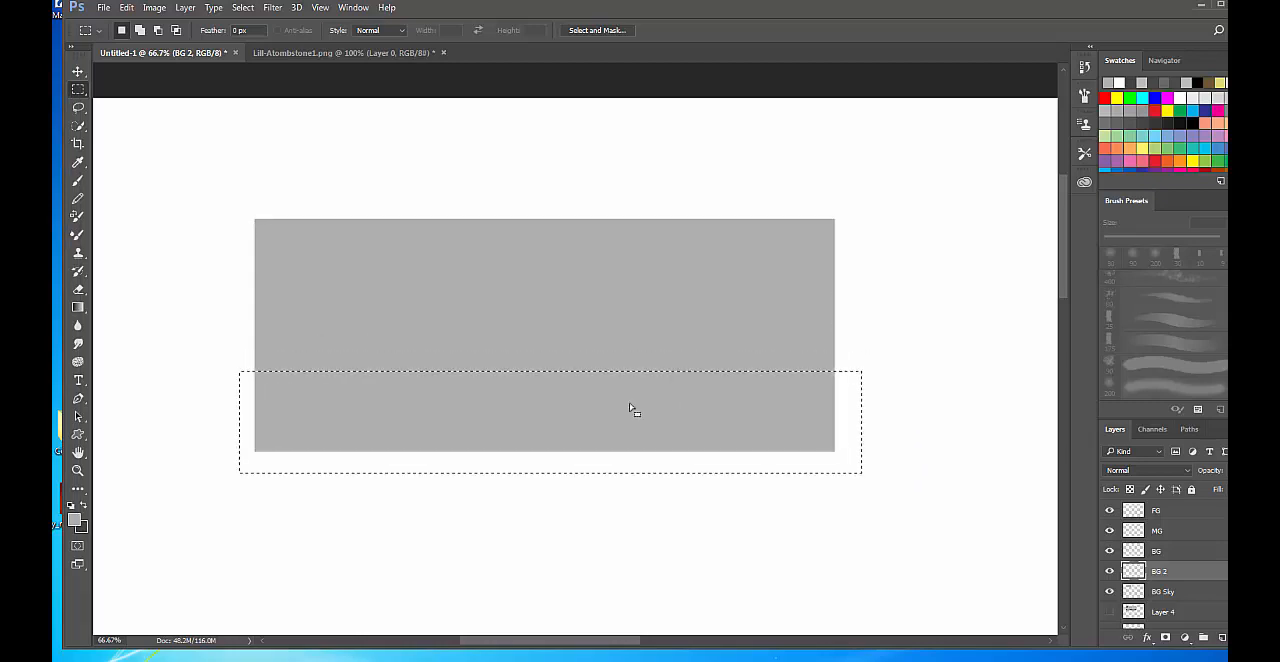
{"action": "left_click_drag", "start_coordinate": [248, 369], "coordinate": [700, 405]}
{"action": "left_click", "coordinate": [248, 364]}
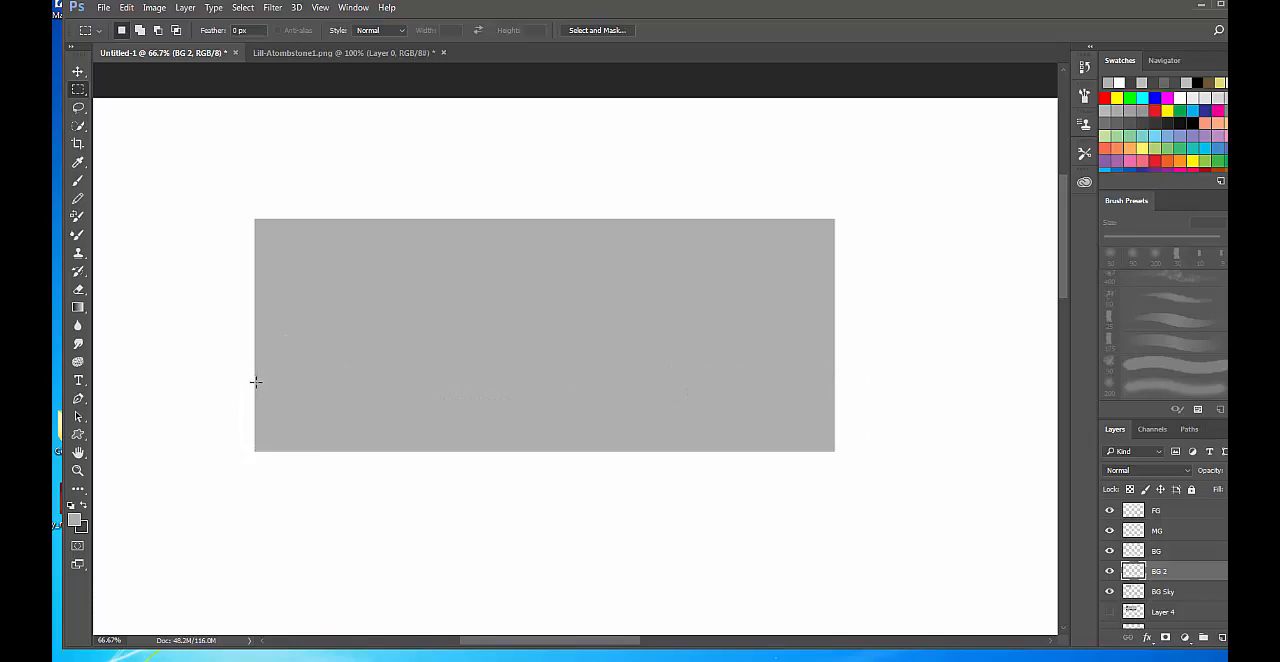
Select a full-width rectangular strip along the grey scene's bottom edge and fill it with grey 979796 on the BG 2 layer.
{"action": "left_click_drag", "start_coordinate": [255, 381], "coordinate": [835, 450]}
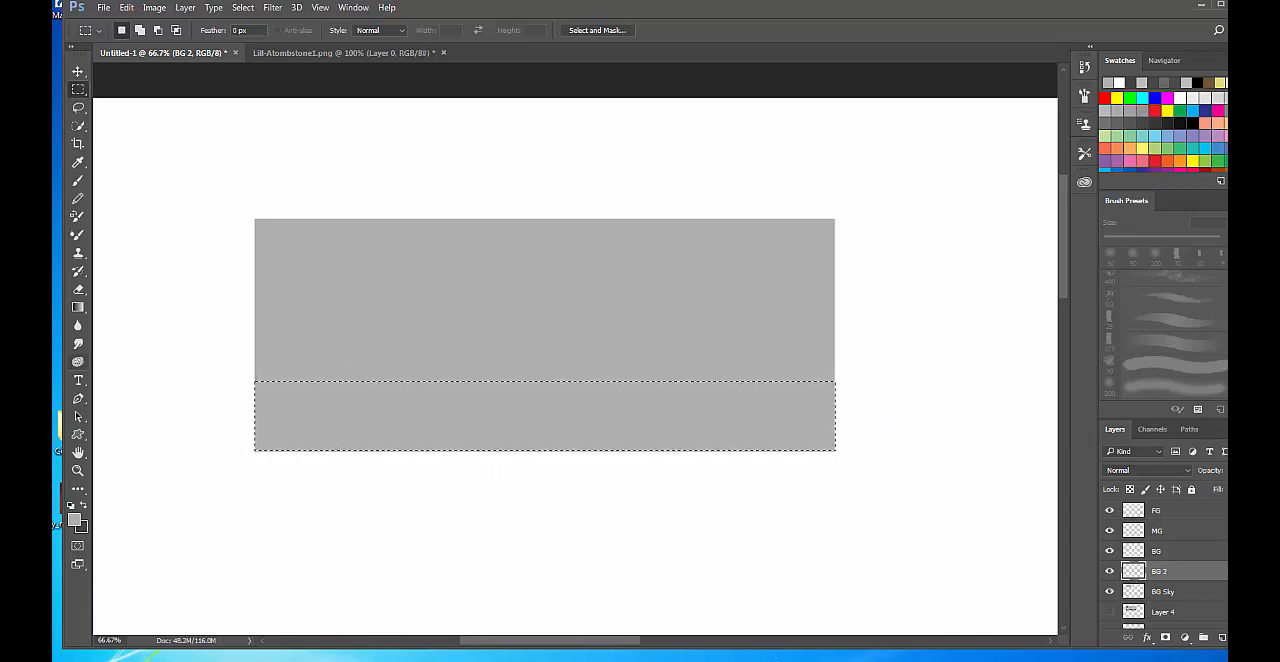
{"action": "left_click", "coordinate": [74, 518]}
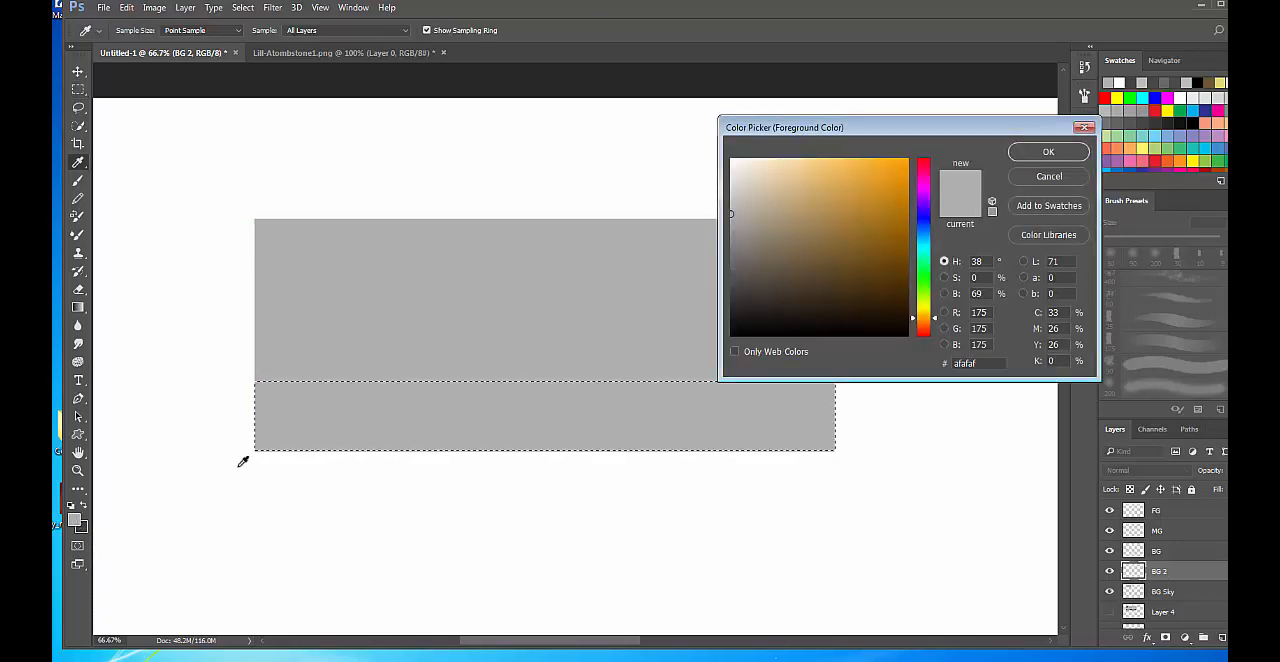
{"action": "left_click_drag", "start_coordinate": [731, 214], "coordinate": [731, 231]}
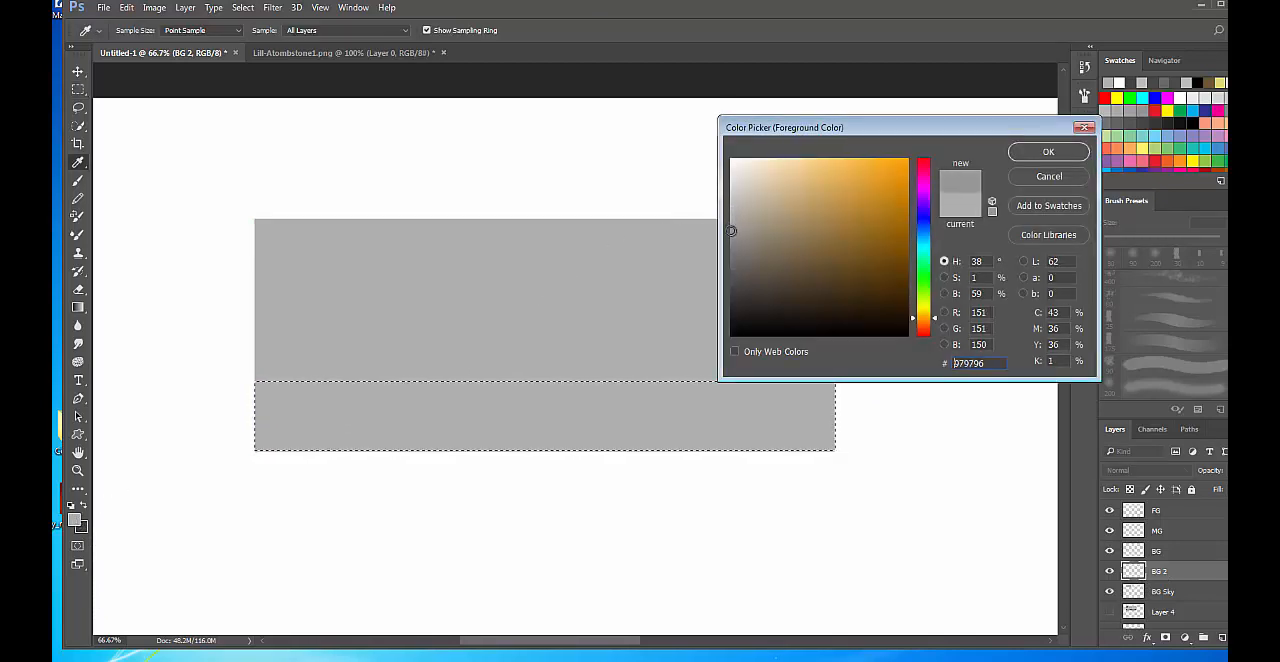
{"action": "left_click", "coordinate": [1036, 151]}
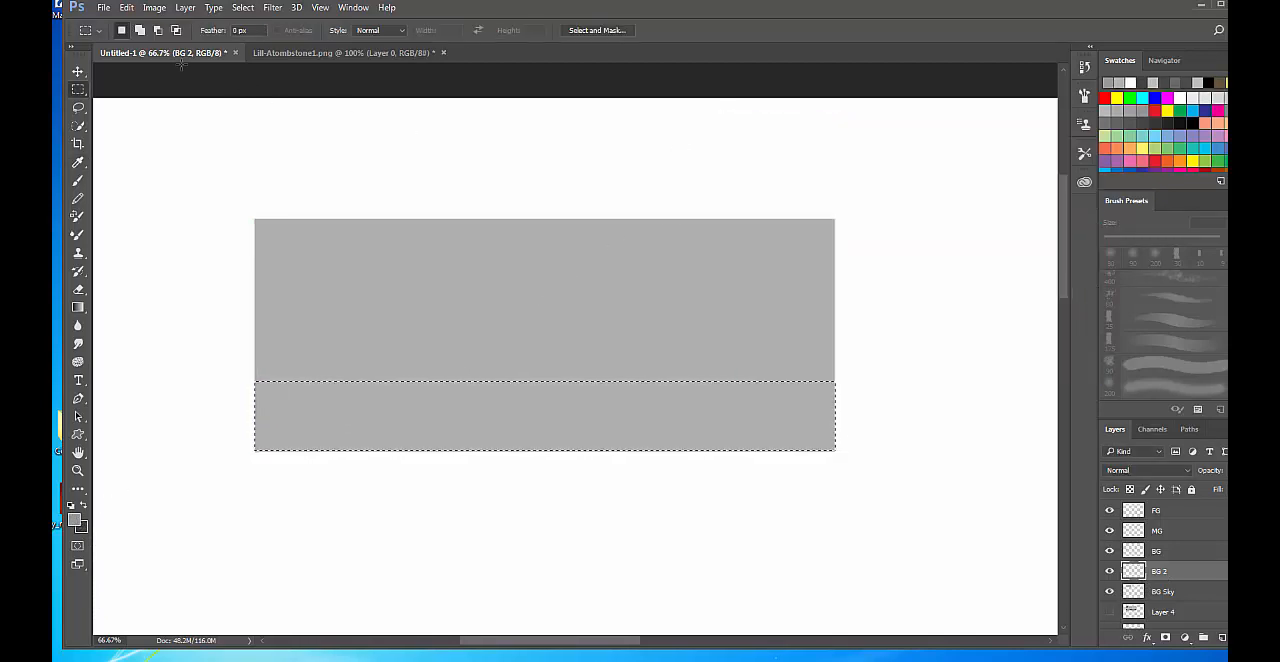
{"action": "left_click", "coordinate": [127, 8]}
{"action": "left_click", "coordinate": [150, 220]}
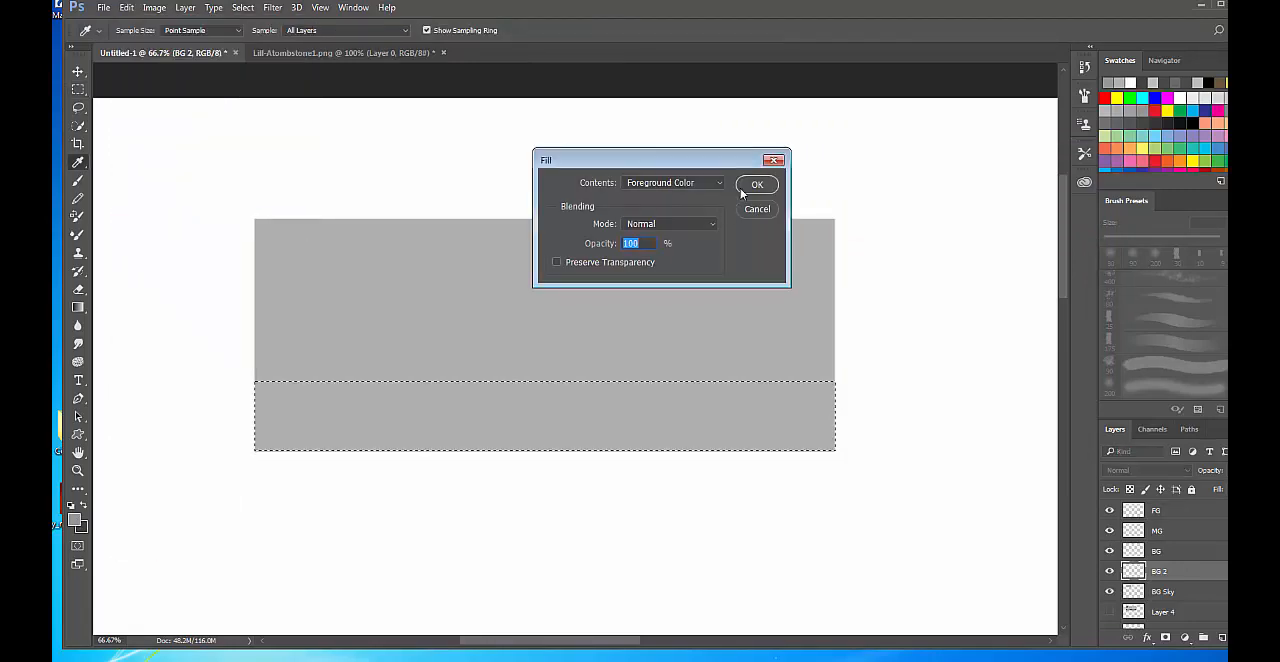
{"action": "left_click", "coordinate": [755, 184]}
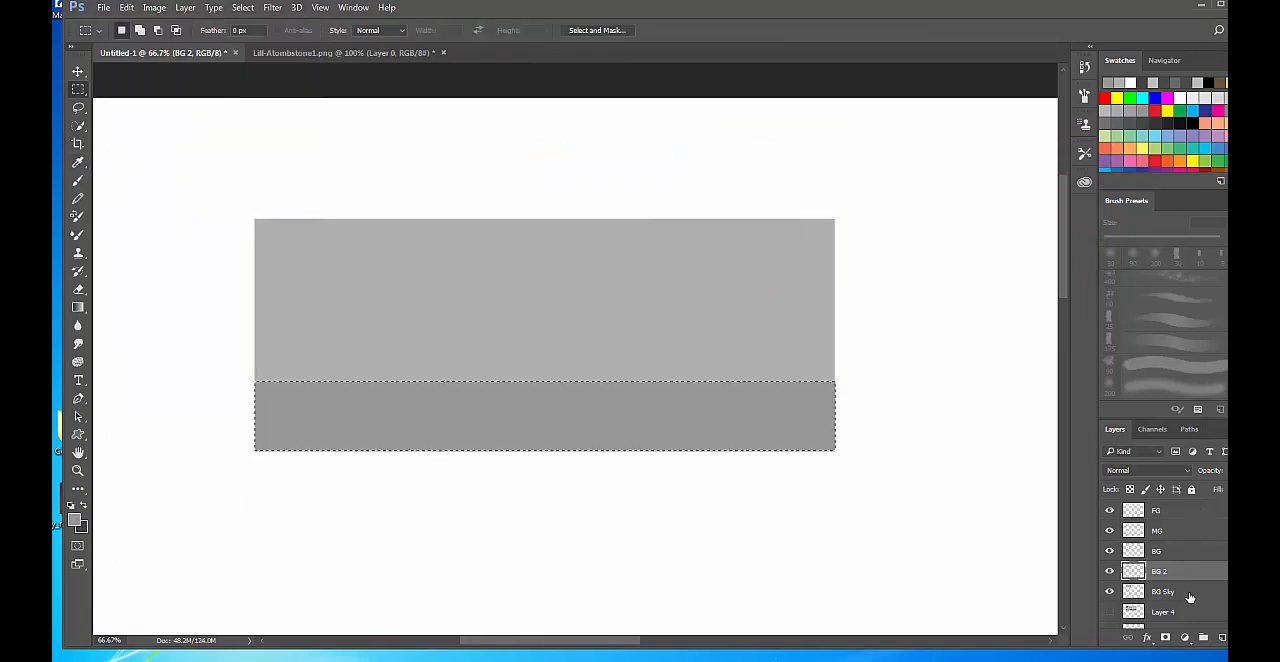
On the BG layer, replace the rectangular selection with freehand Lasso outlines of low distant hills along the horizon.
{"action": "left_click", "coordinate": [1176, 551]}
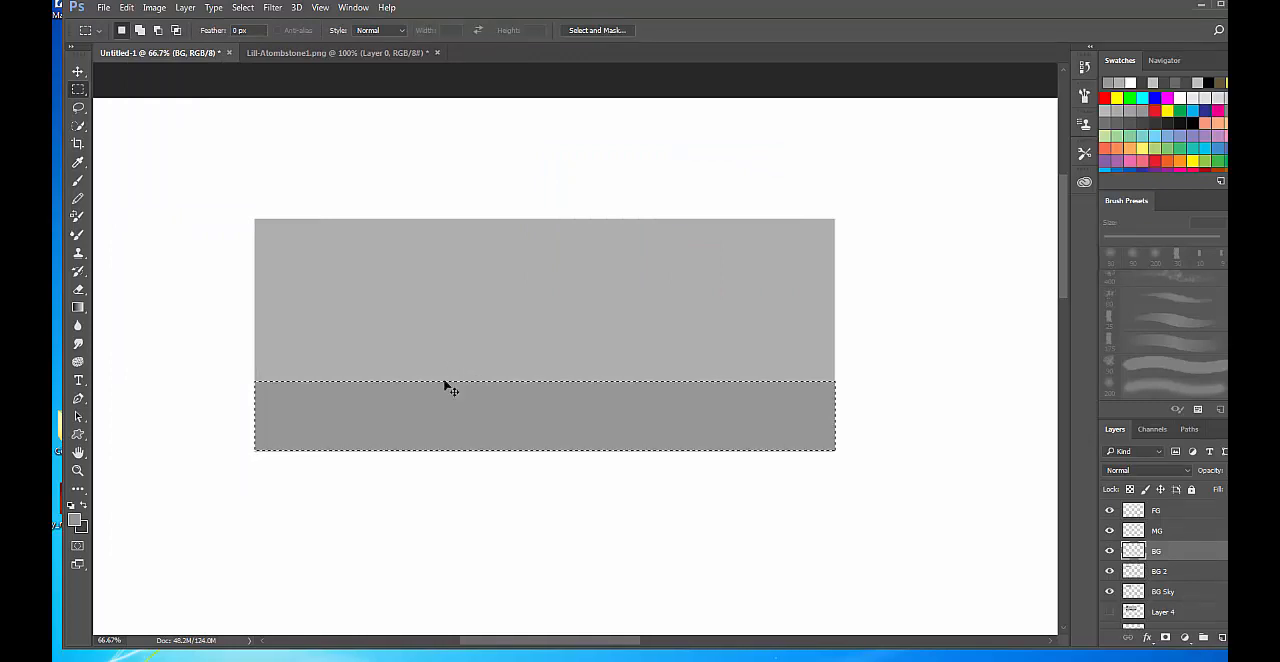
{"action": "key", "text": "ctrl+d"}
{"action": "key", "text": "l"}
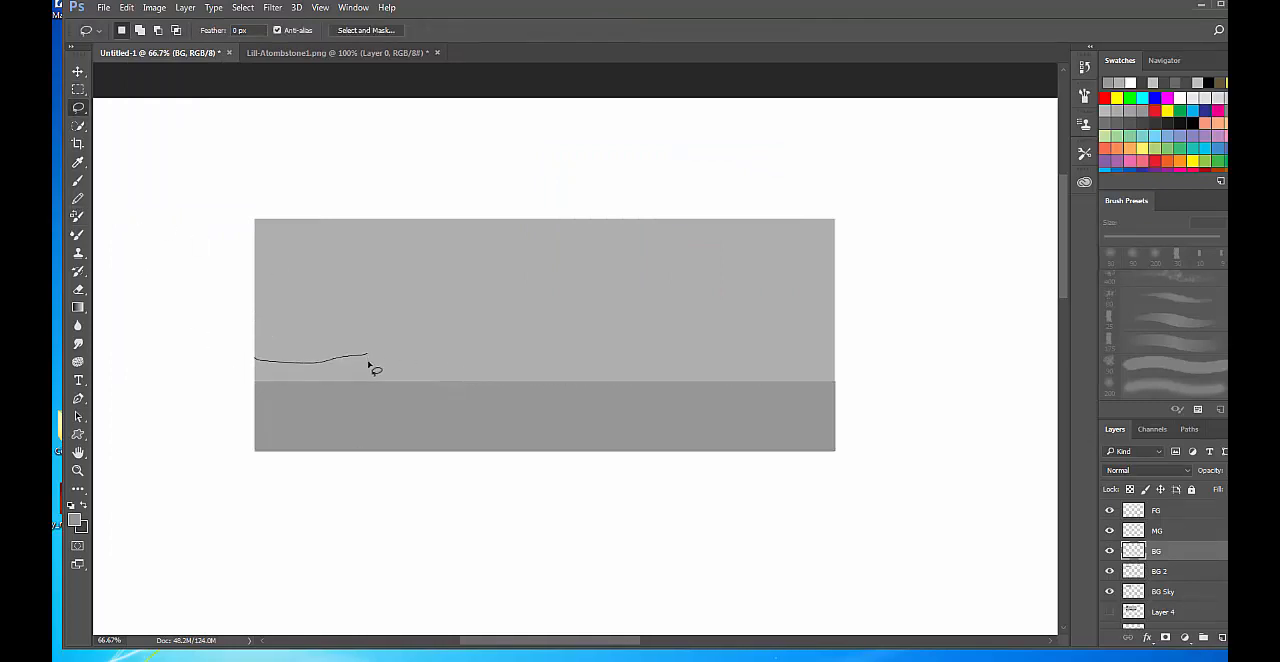
{"action": "mouse_move", "coordinate": [368, 363]}
{"action": "left_mouse_down"}
{"action": "mouse_move", "coordinate": [488, 386]}
{"action": "mouse_move", "coordinate": [444, 401]}
{"action": "mouse_move", "coordinate": [281, 405]}
{"action": "left_mouse_up"}
{"action": "key", "text": "shift"}
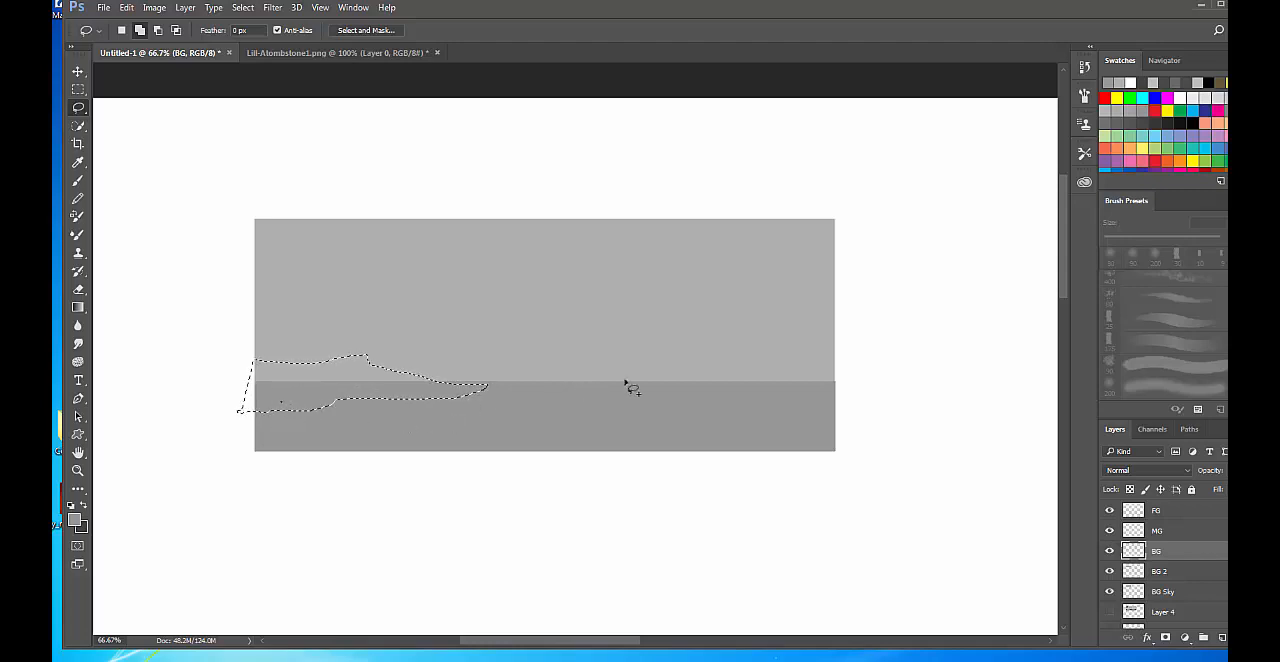
{"action": "mouse_move", "coordinate": [731, 391]}
{"action": "left_mouse_down"}
{"action": "mouse_move", "coordinate": [636, 379]}
{"action": "mouse_move", "coordinate": [477, 397]}
{"action": "mouse_move", "coordinate": [597, 411]}
{"action": "mouse_move", "coordinate": [742, 390]}
{"action": "mouse_move", "coordinate": [879, 392]}
{"action": "mouse_move", "coordinate": [792, 352]}
{"action": "mouse_move", "coordinate": [674, 393]}
{"action": "left_mouse_up"}
{"action": "mouse_move", "coordinate": [798, 385]}
{"action": "left_mouse_down"}
{"action": "mouse_move", "coordinate": [720, 386]}
{"action": "mouse_move", "coordinate": [889, 411]}
{"action": "mouse_move", "coordinate": [697, 392]}
{"action": "left_mouse_up"}
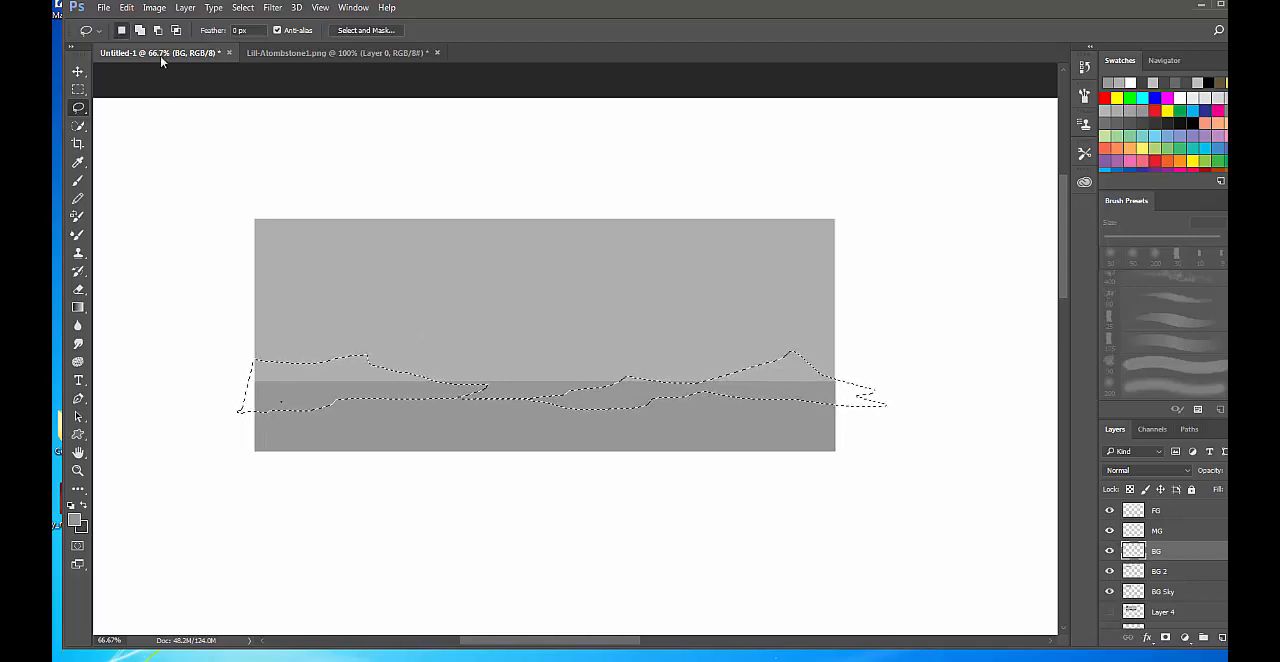
Fill the distant hill selection on the BG layer with slightly darker grey 8f8e8d at 100% opacity.
{"action": "left_click", "coordinate": [74, 519]}
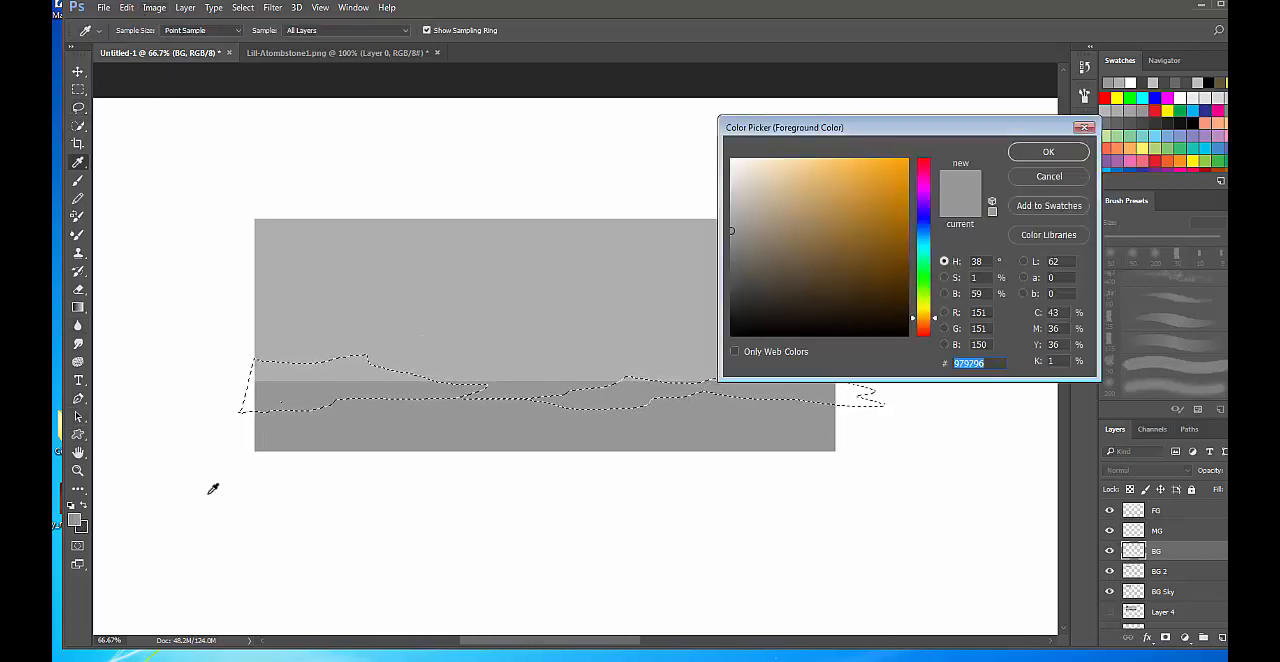
{"action": "left_click", "coordinate": [733, 236]}
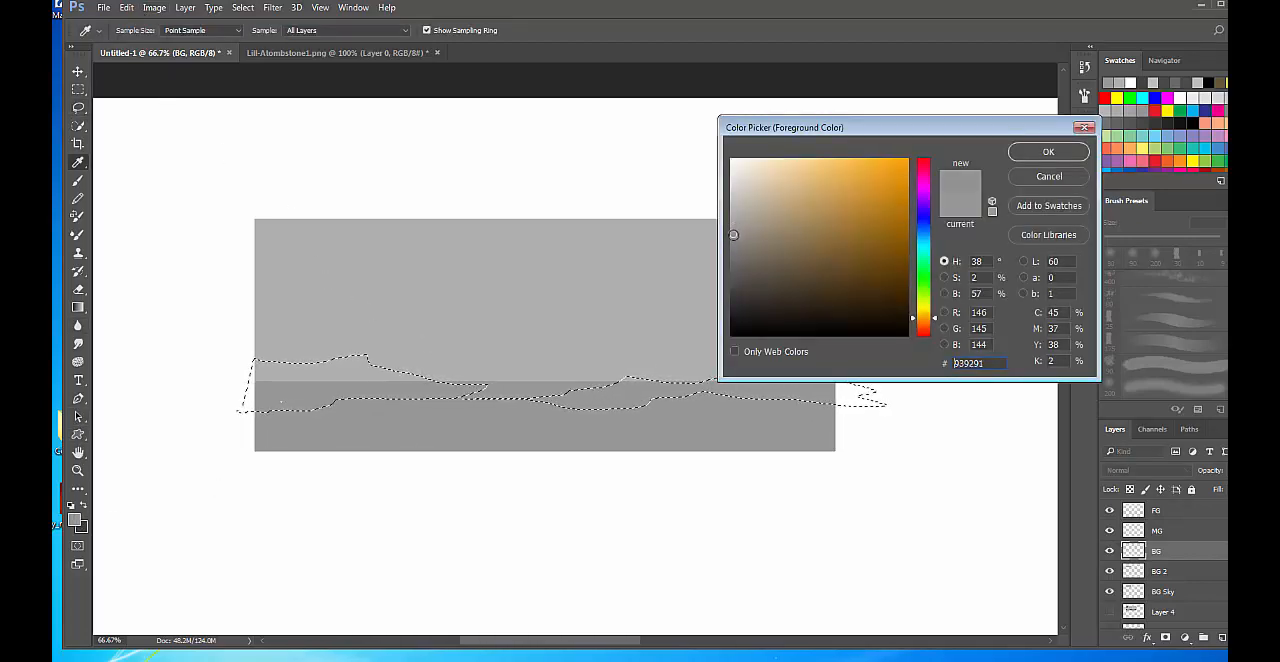
{"action": "left_click", "coordinate": [1014, 156]}
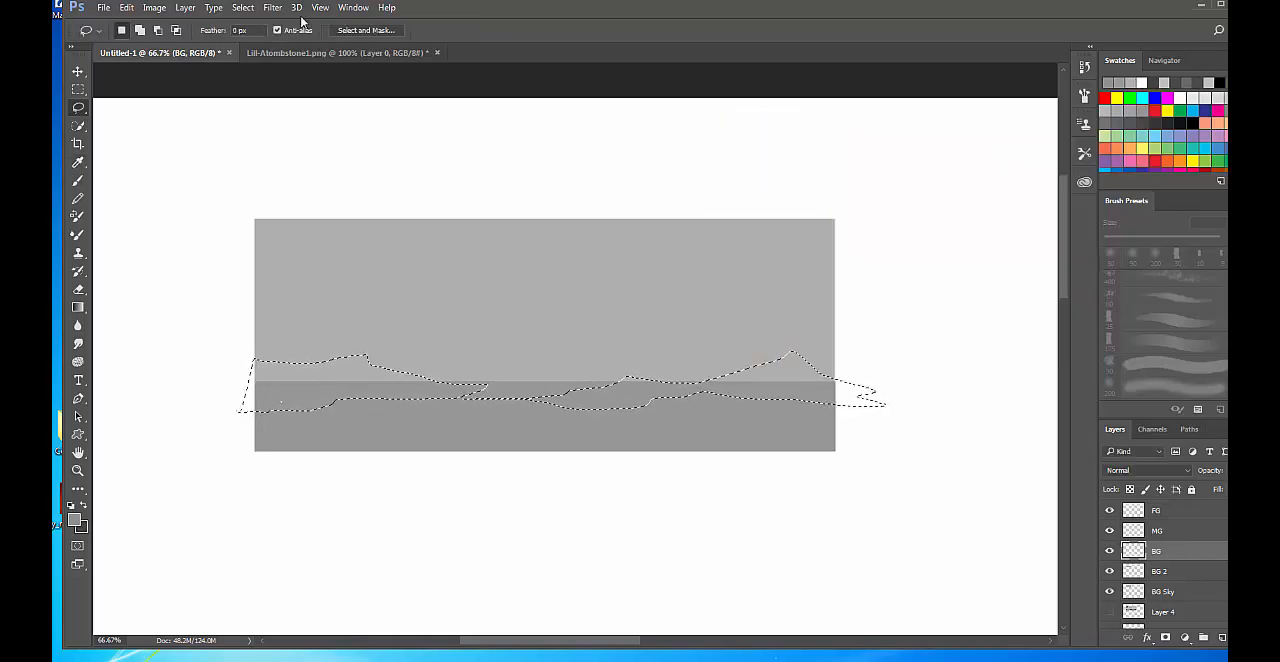
{"action": "left_click", "coordinate": [127, 7]}
{"action": "left_click", "coordinate": [136, 219]}
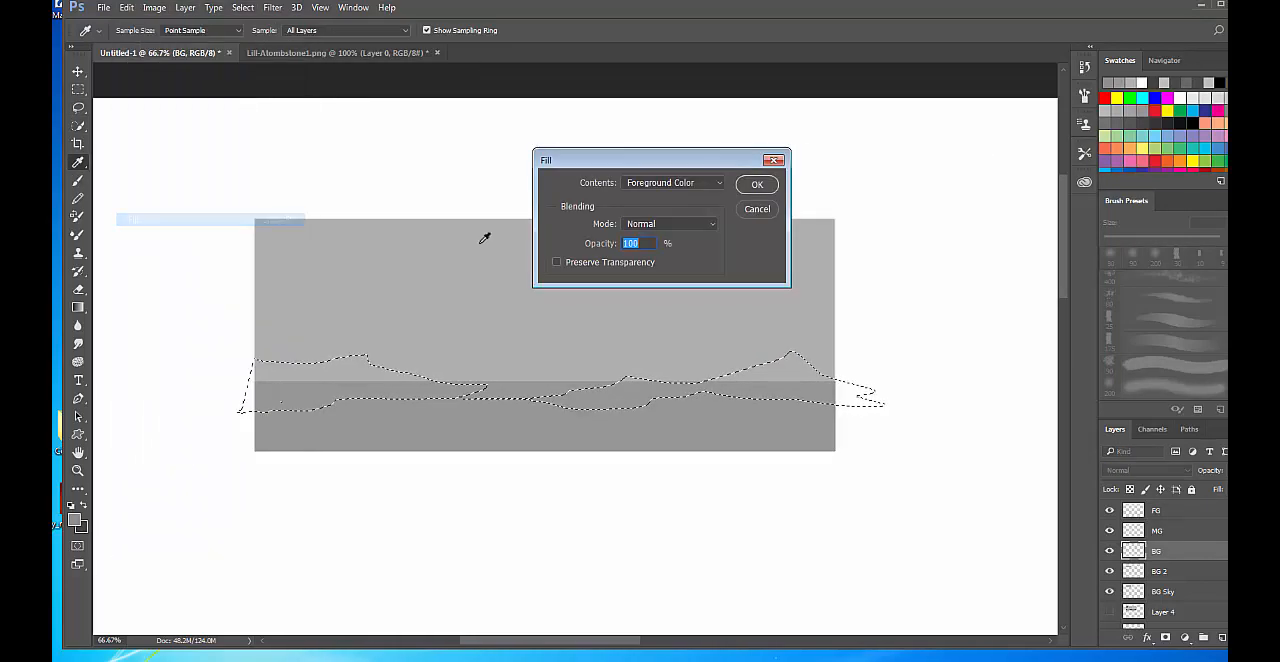
{"action": "left_click", "coordinate": [757, 186]}
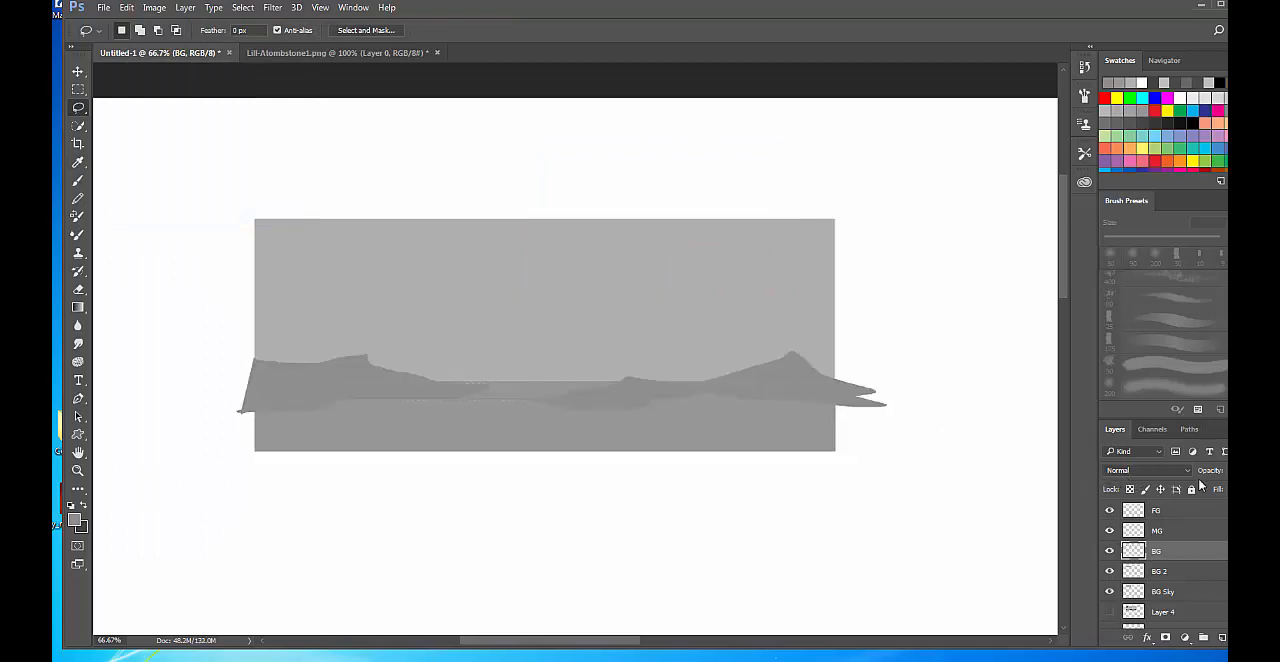
On the MG layer, lasso a midground land strip below the horizon with steep peaks at both ends.
{"action": "left_click", "coordinate": [1183, 532]}
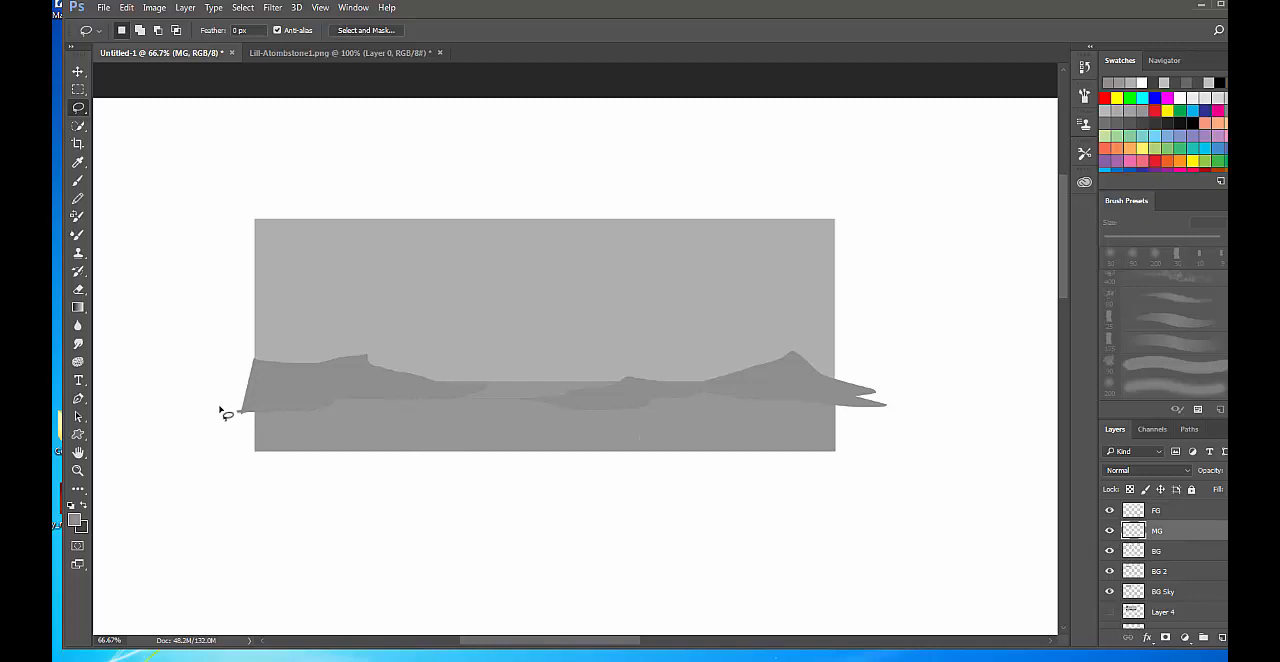
{"action": "mouse_move", "coordinate": [213, 386]}
{"action": "left_mouse_down"}
{"action": "mouse_move", "coordinate": [307, 314]}
{"action": "mouse_move", "coordinate": [313, 372]}
{"action": "left_mouse_up"}
{"action": "mouse_move", "coordinate": [443, 411]}
{"action": "left_mouse_down"}
{"action": "mouse_move", "coordinate": [519, 412]}
{"action": "mouse_move", "coordinate": [485, 425]}
{"action": "mouse_move", "coordinate": [204, 420]}
{"action": "left_mouse_up"}
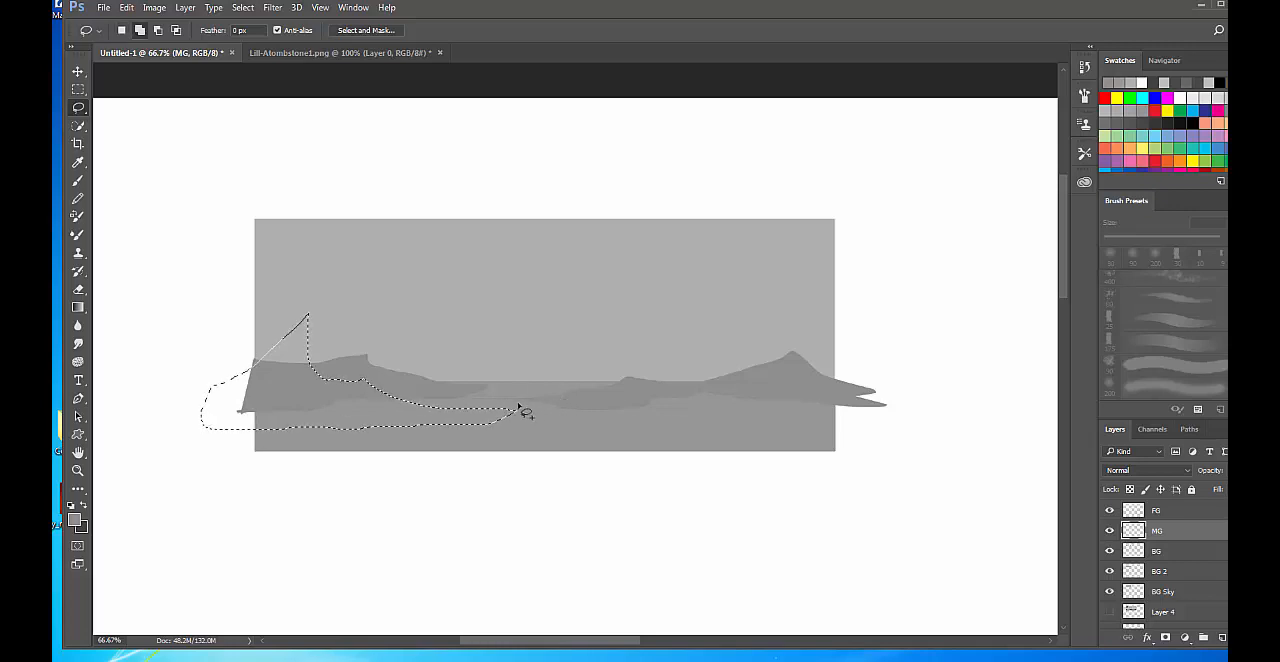
{"action": "left_click_drag", "start_coordinate": [473, 402], "coordinate": [606, 398]}
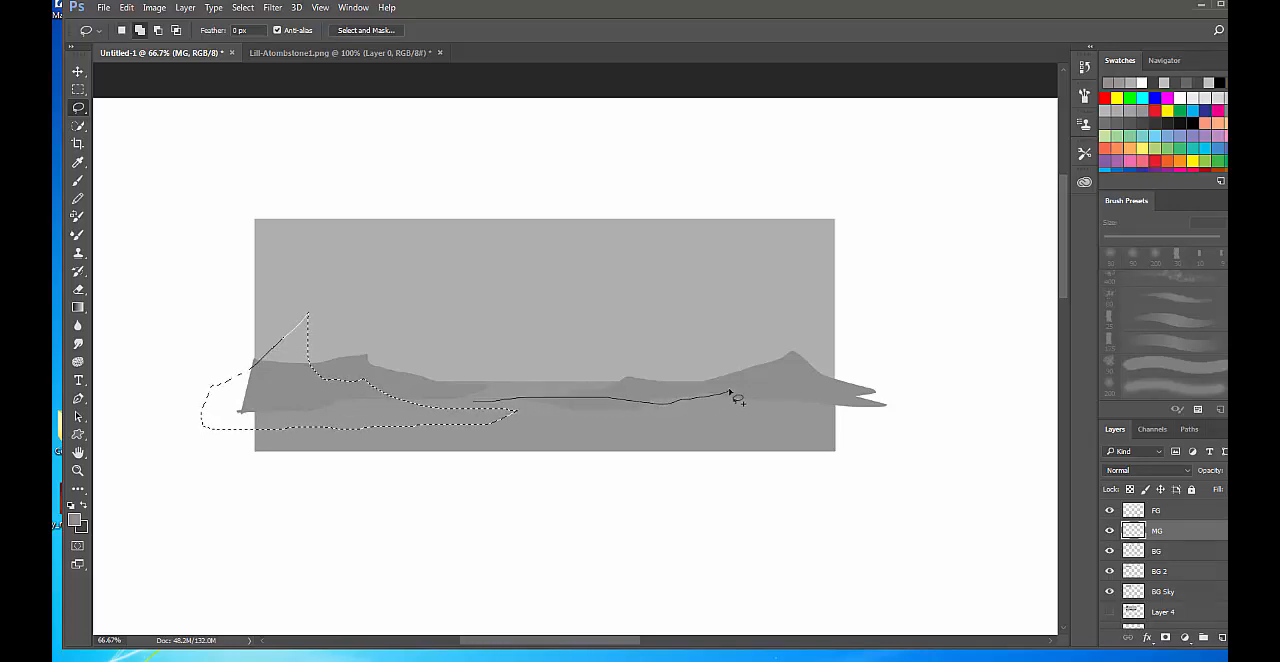
{"action": "mouse_move", "coordinate": [768, 385]}
{"action": "left_mouse_down"}
{"action": "mouse_move", "coordinate": [901, 416]}
{"action": "mouse_move", "coordinate": [751, 431]}
{"action": "mouse_move", "coordinate": [484, 417]}
{"action": "mouse_move", "coordinate": [600, 412]}
{"action": "left_mouse_up"}
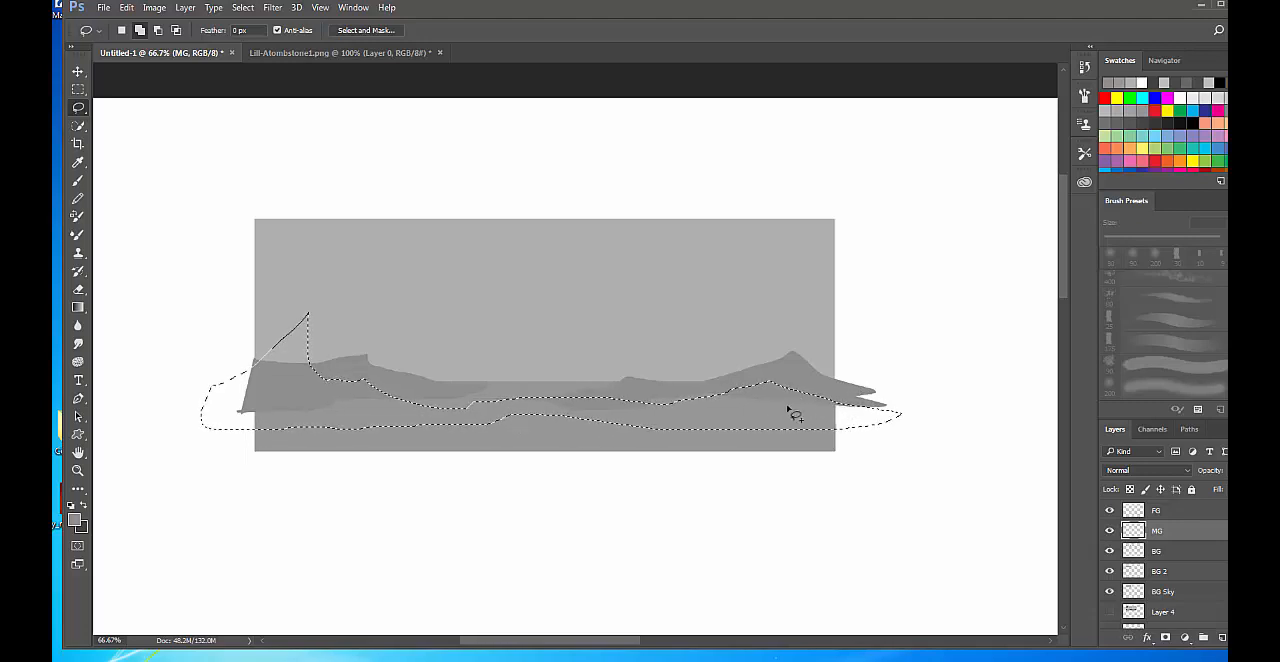
{"action": "mouse_move", "coordinate": [790, 410]}
{"action": "left_mouse_down"}
{"action": "mouse_move", "coordinate": [811, 379]}
{"action": "mouse_move", "coordinate": [817, 309]}
{"action": "mouse_move", "coordinate": [873, 254]}
{"action": "mouse_move", "coordinate": [900, 428]}
{"action": "left_mouse_up"}
Fill the midground land selection on the MG layer with darker grey 7a7875 at 100% opacity.
{"action": "left_click", "coordinate": [74, 519]}
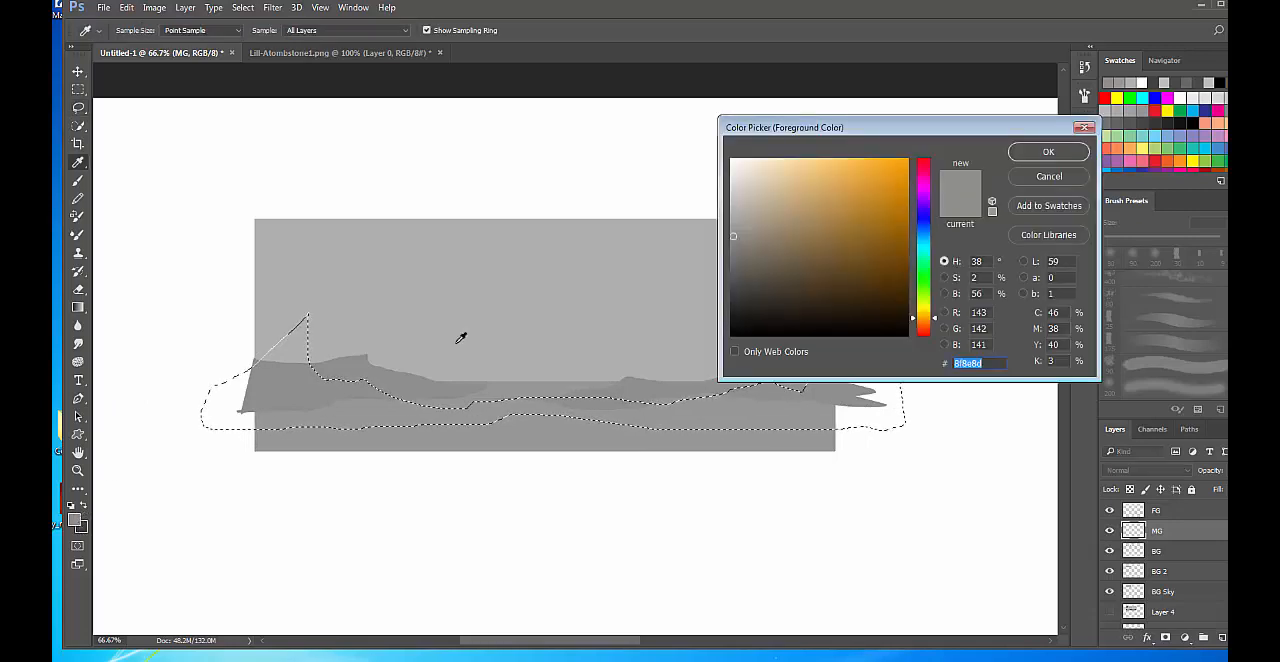
{"action": "left_click_drag", "start_coordinate": [735, 238], "coordinate": [737, 251]}
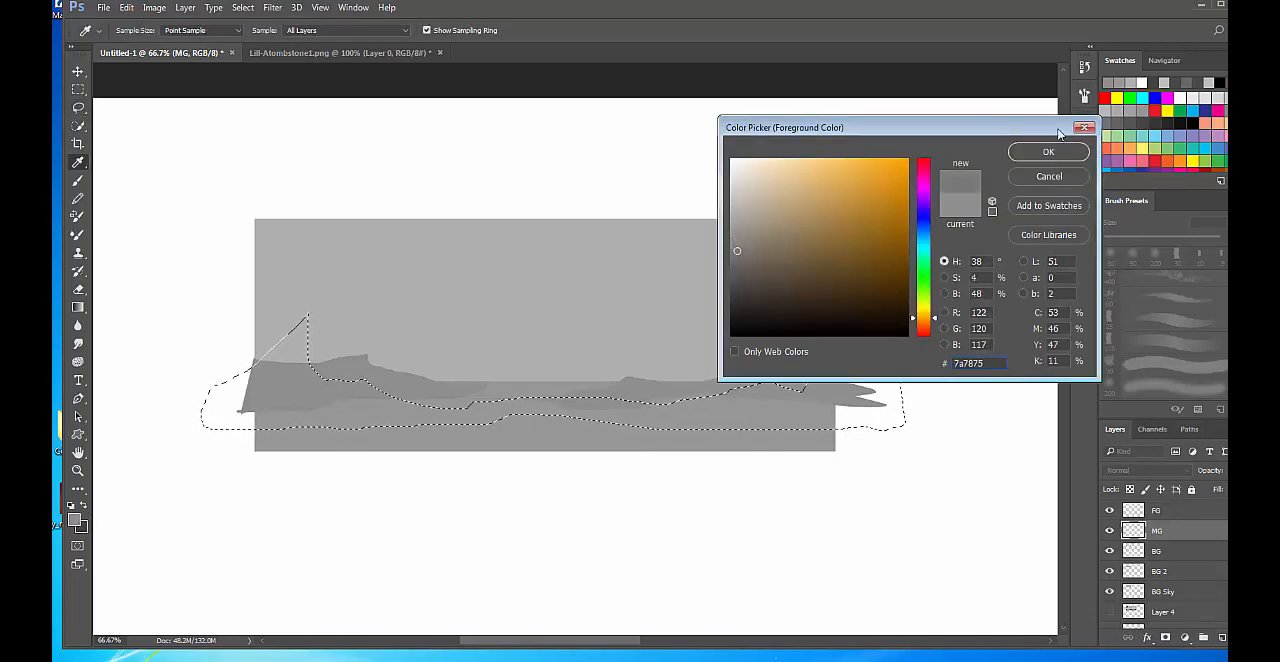
{"action": "left_click", "coordinate": [1065, 157]}
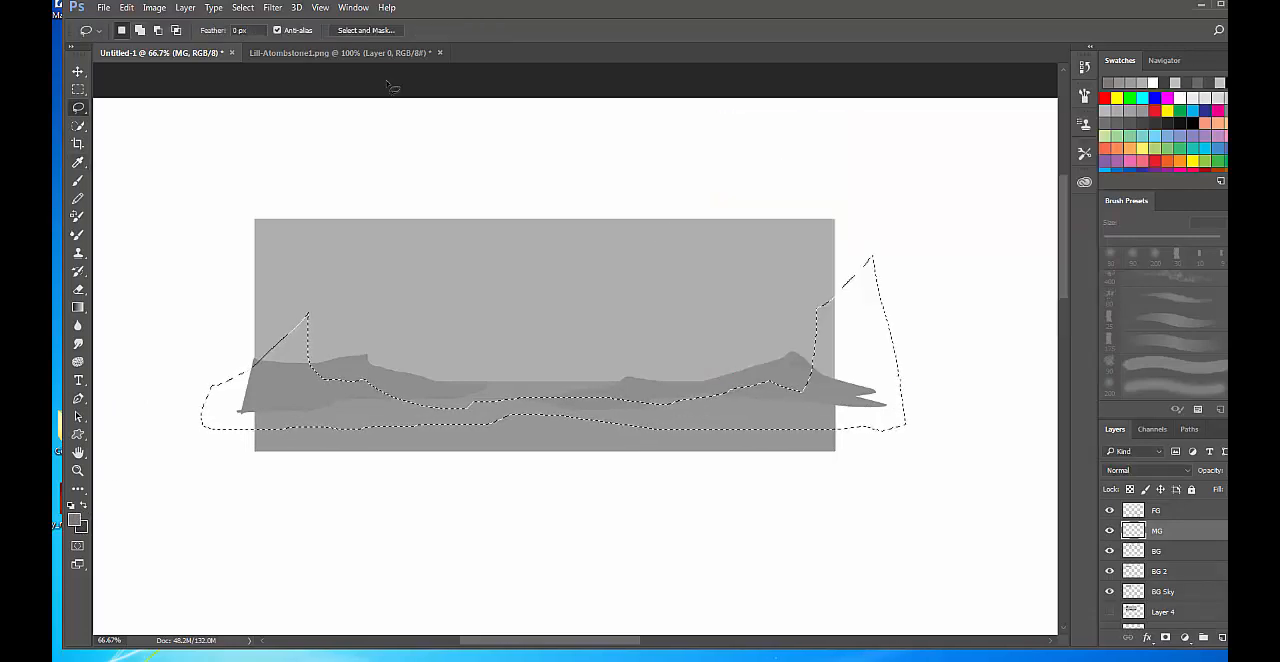
{"action": "left_click", "coordinate": [127, 8]}
{"action": "left_click", "coordinate": [163, 217]}
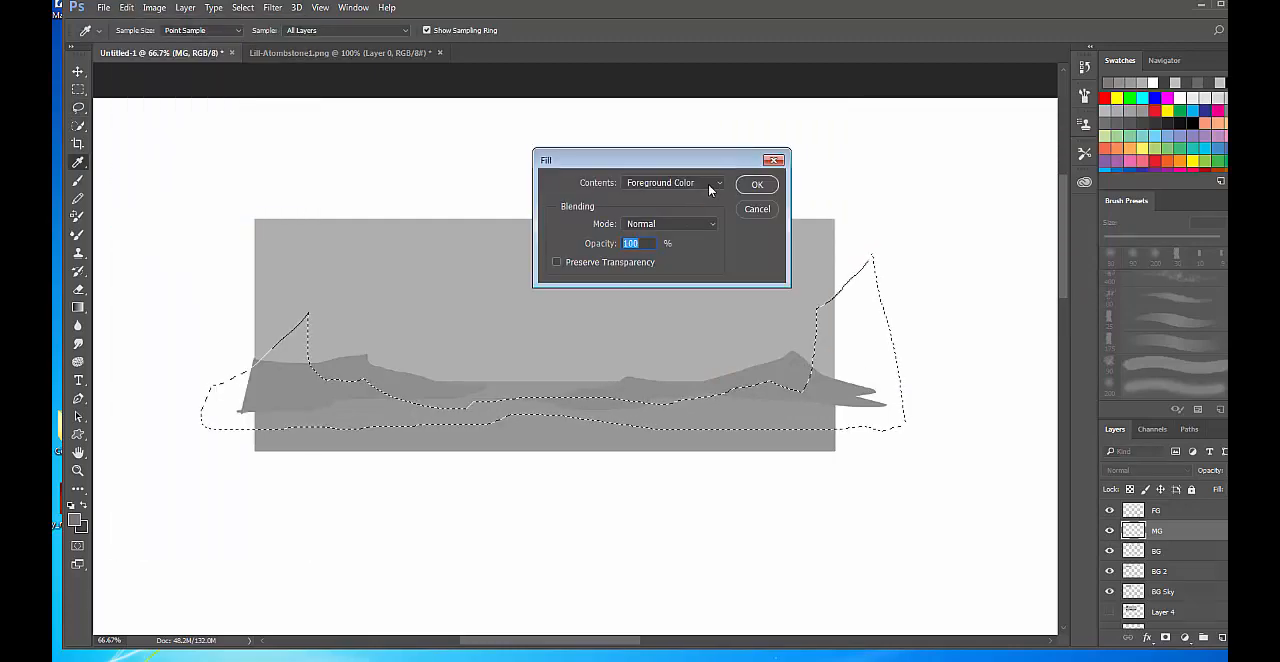
{"action": "left_click", "coordinate": [758, 184]}
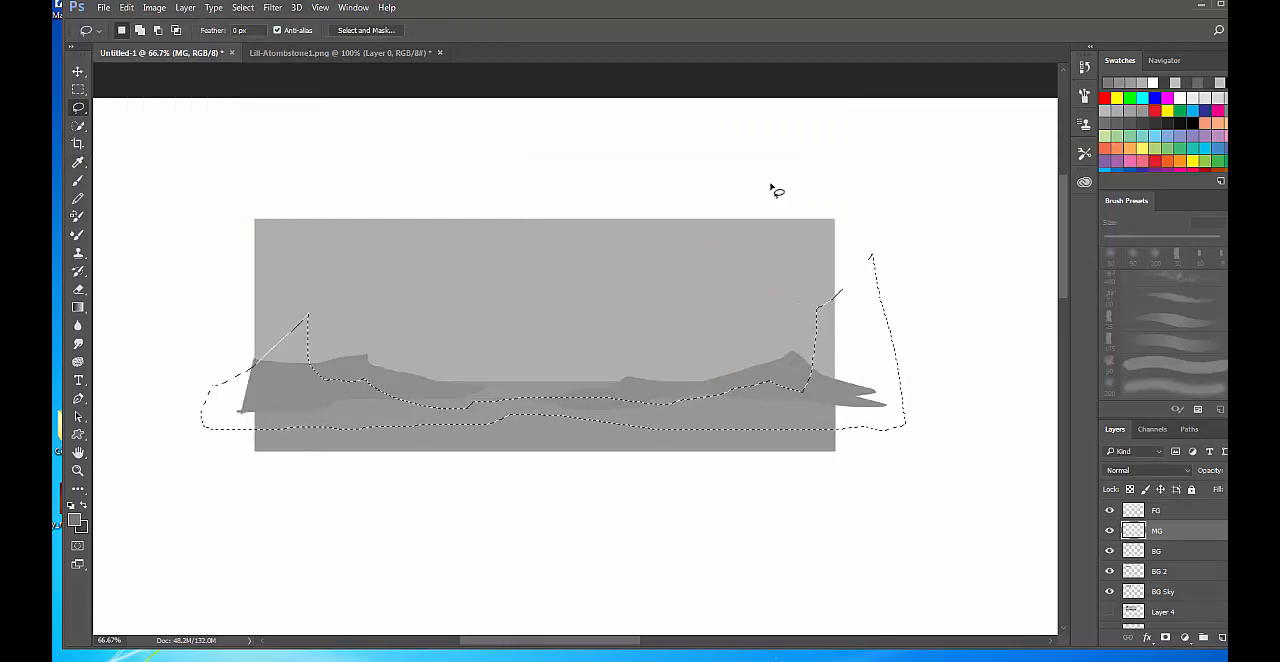
On the FG layer, lasso a foreground strip along the scene's bottom that rises toward both ends and overshoots the side edges.
{"action": "left_click", "coordinate": [1176, 512]}
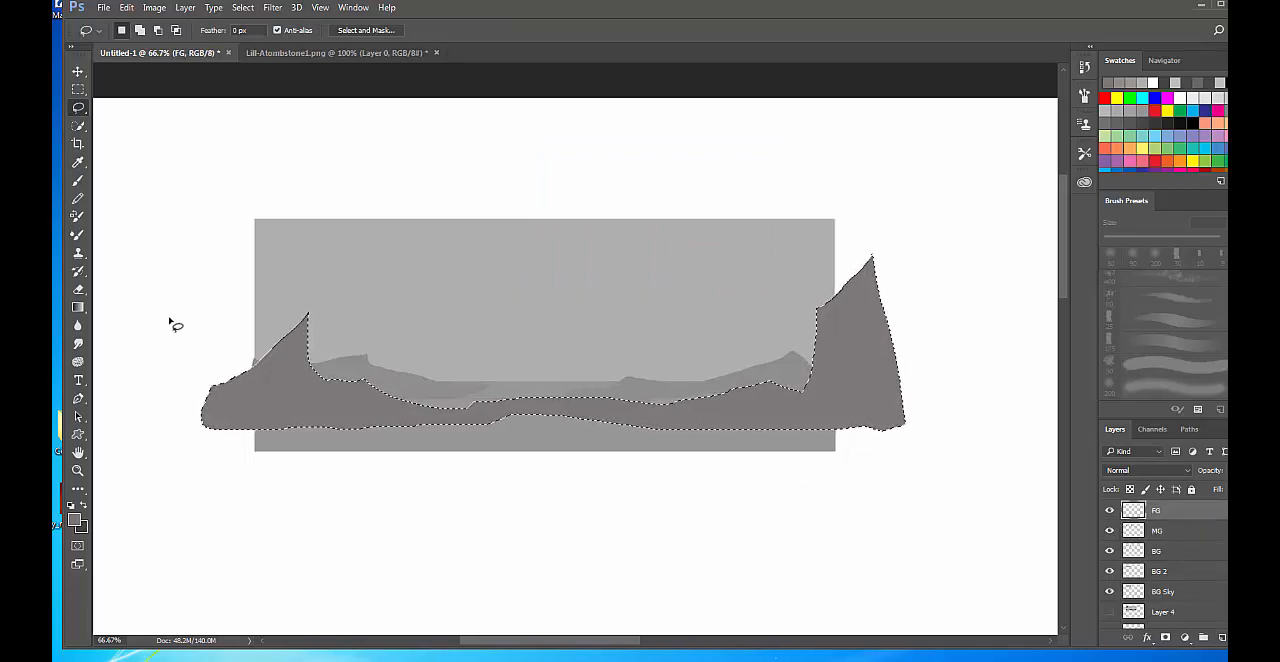
{"action": "left_click_drag", "start_coordinate": [170, 321], "coordinate": [236, 366]}
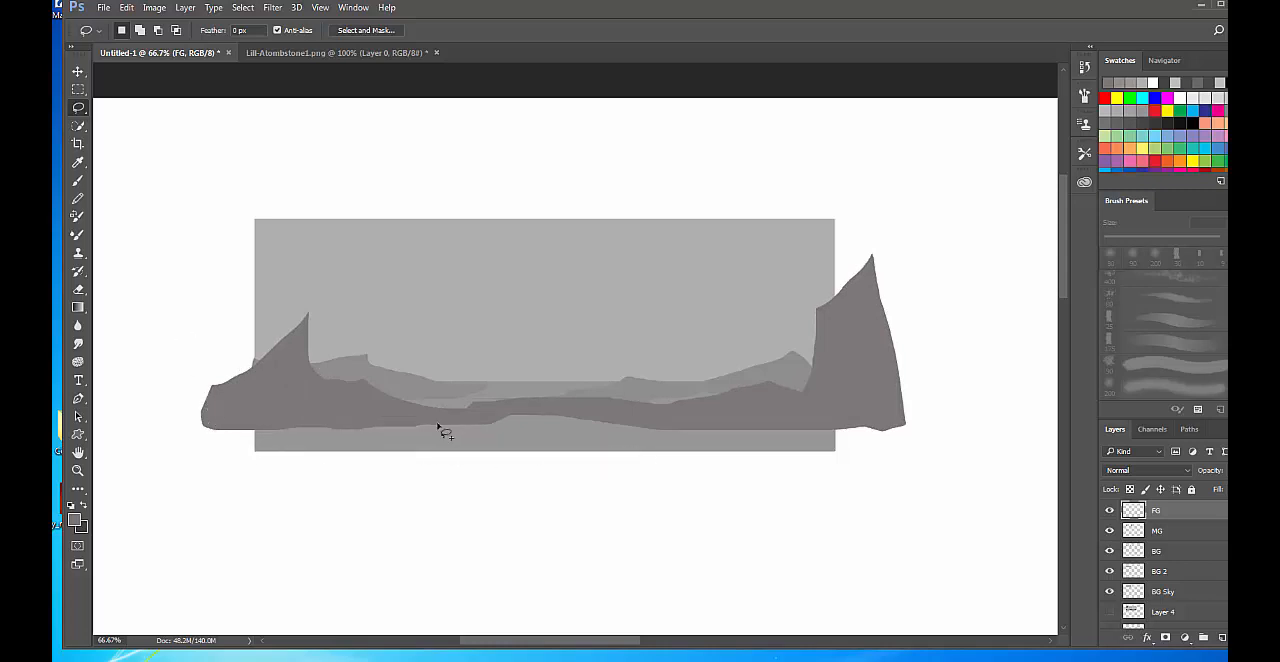
{"action": "left_click_drag", "start_coordinate": [440, 428], "coordinate": [478, 448]}
{"action": "mouse_move", "coordinate": [697, 449]}
{"action": "left_mouse_down"}
{"action": "mouse_move", "coordinate": [741, 435]}
{"action": "mouse_move", "coordinate": [776, 416]}
{"action": "left_mouse_up"}
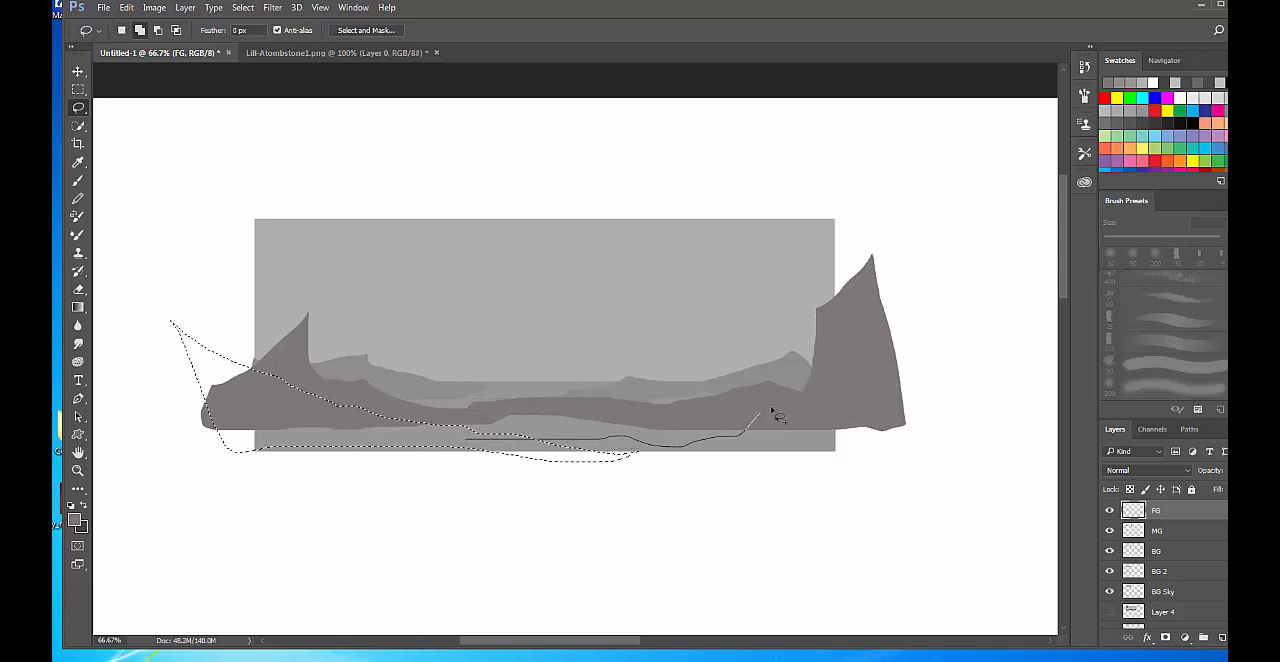
{"action": "mouse_move", "coordinate": [881, 380]}
{"action": "left_mouse_down"}
{"action": "mouse_move", "coordinate": [936, 448]}
{"action": "mouse_move", "coordinate": [763, 488]}
{"action": "mouse_move", "coordinate": [580, 460]}
{"action": "left_mouse_up"}
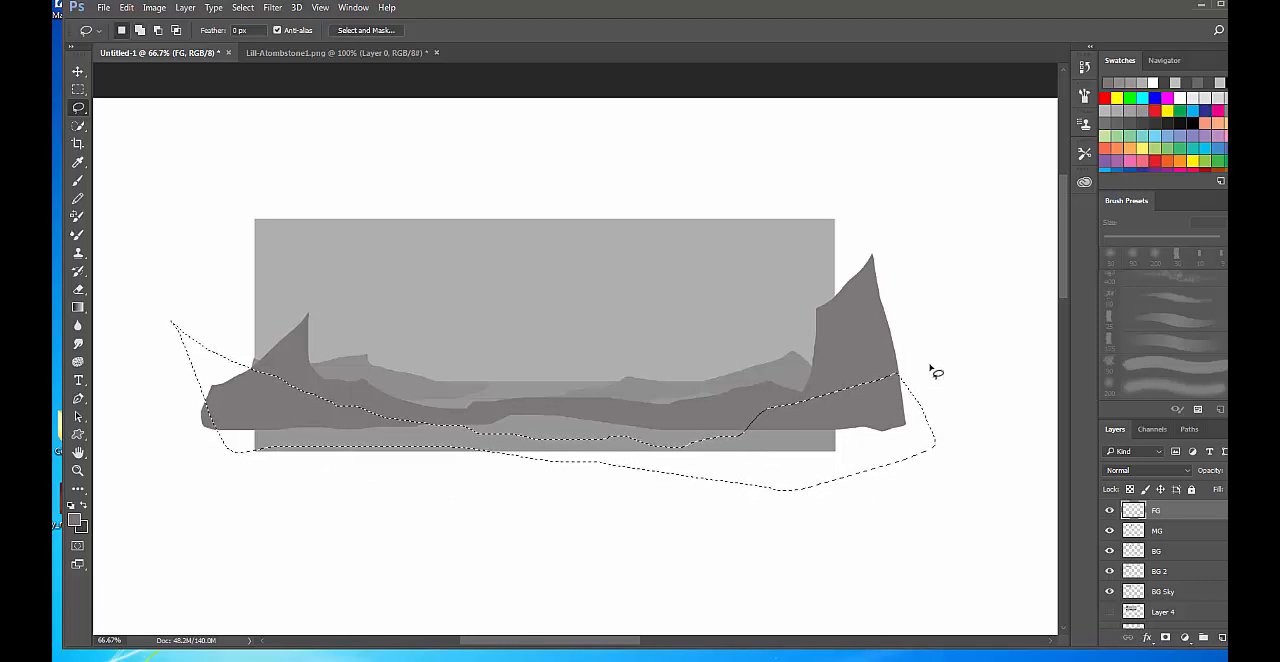
Trim the foreground selection to the grey scene's side and bottom edges by subtracting rectangular areas with the Rectangular Marquee.
{"action": "key", "text": "m"}
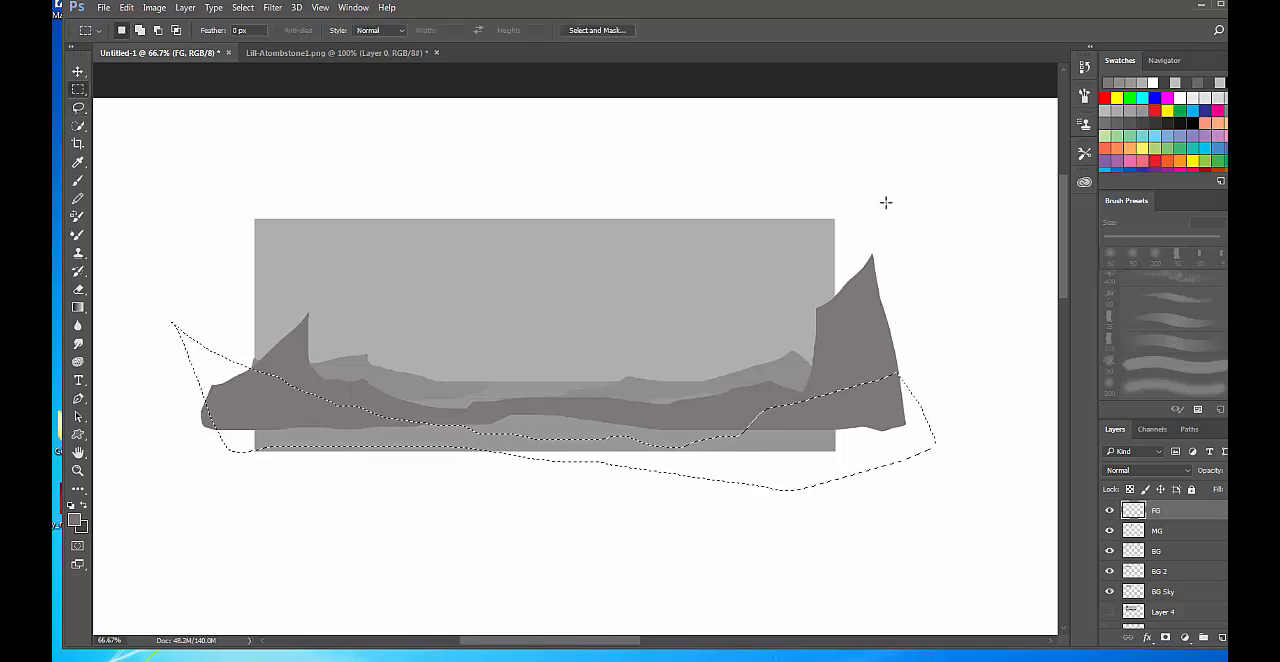
{"action": "key", "text": "ctrl+d"}
{"action": "key", "text": "super"}
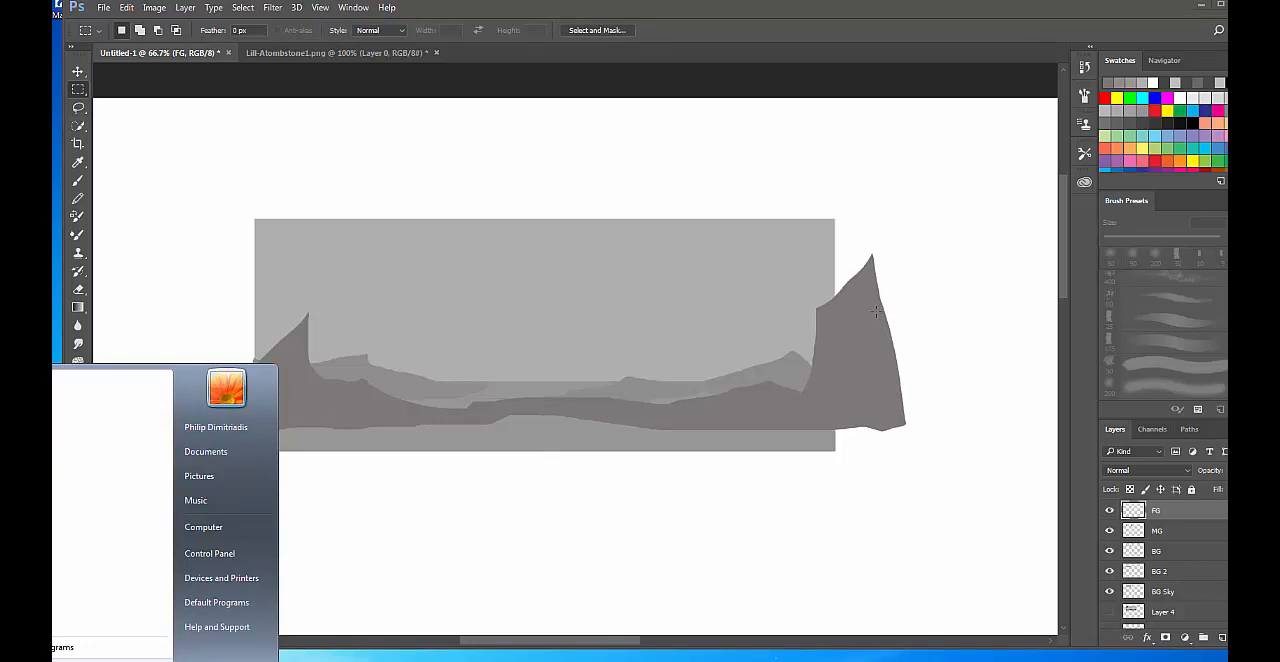
{"action": "key", "text": "super"}
{"action": "key", "text": "ctrl+z"}
{"action": "mouse_move", "coordinate": [947, 250]}
{"action": "left_mouse_down"}
{"action": "mouse_move", "coordinate": [915, 496]}
{"action": "mouse_move", "coordinate": [834, 542]}
{"action": "left_mouse_up"}
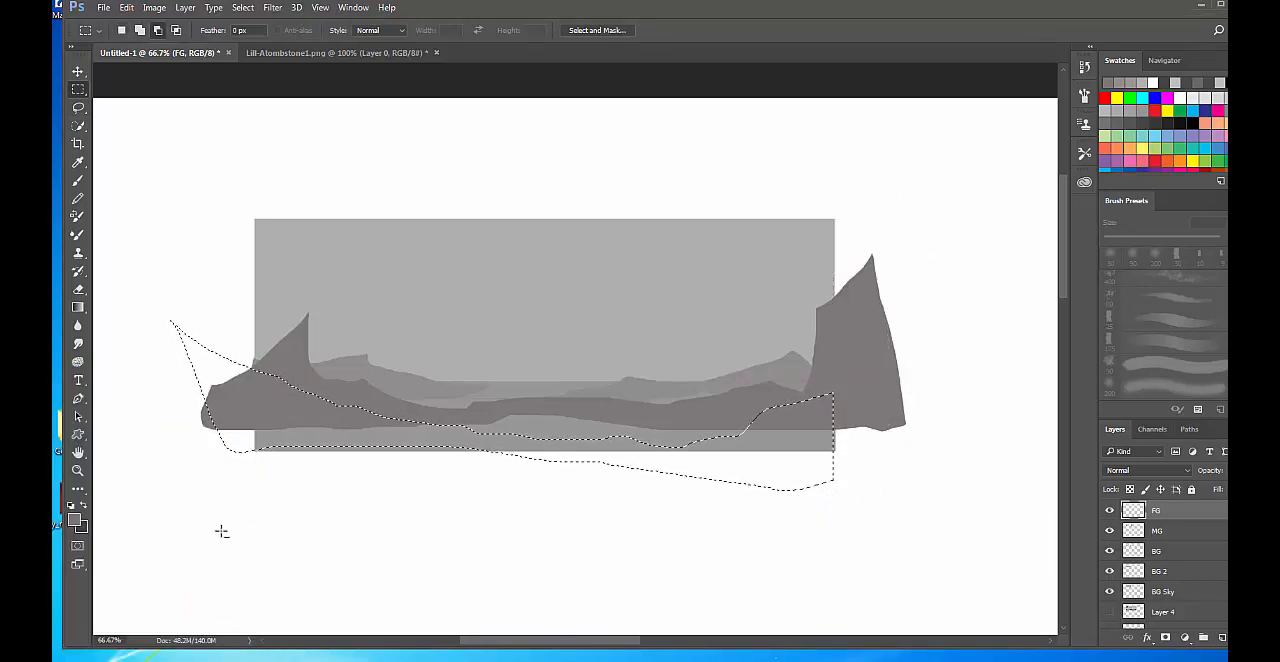
{"action": "left_click_drag", "start_coordinate": [221, 531], "coordinate": [898, 446]}
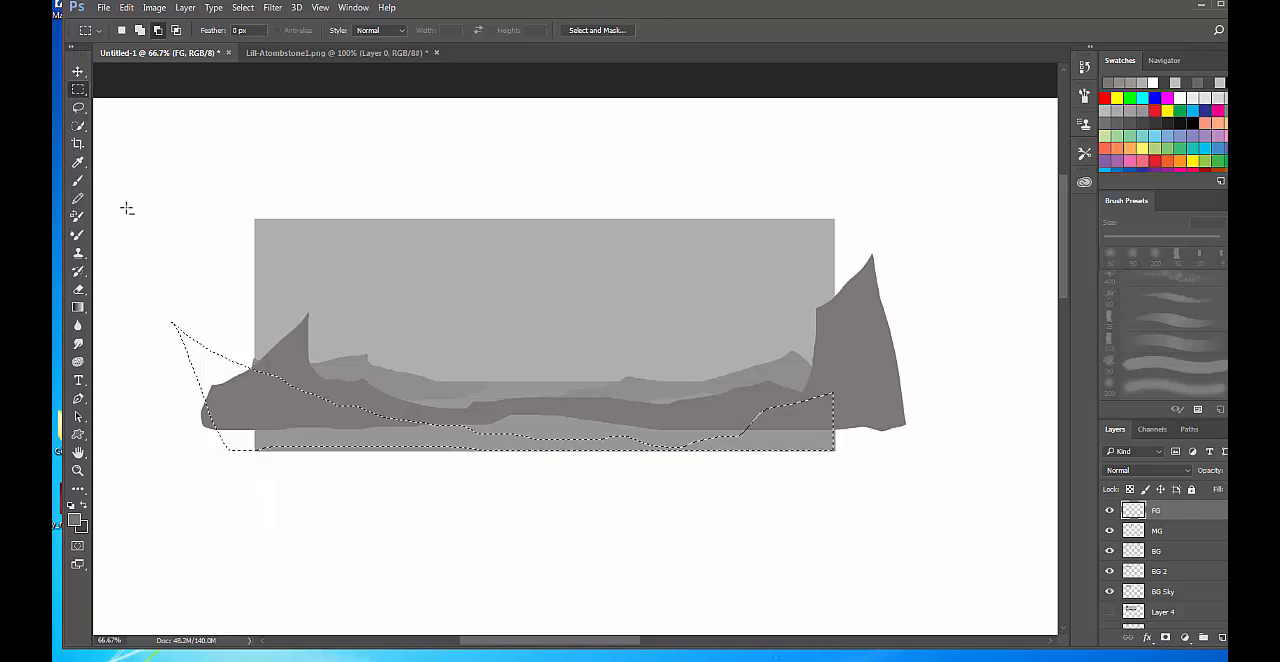
{"action": "left_click_drag", "start_coordinate": [122, 184], "coordinate": [253, 534]}
{"action": "left_click_drag", "start_coordinate": [258, 535], "coordinate": [258, 535]}
Fill the trimmed foreground selection on the FG layer with a darker grey than the midground, and clear the selection.
{"action": "left_click", "coordinate": [76, 518]}
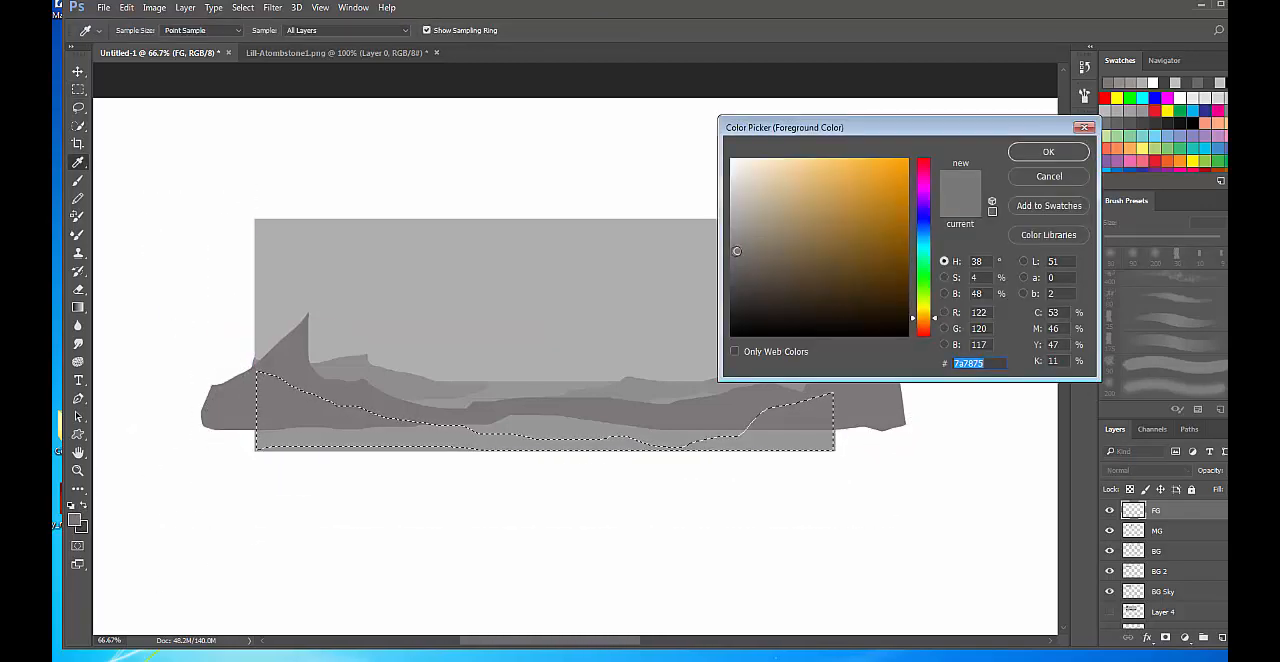
{"action": "left_click", "coordinate": [732, 268]}
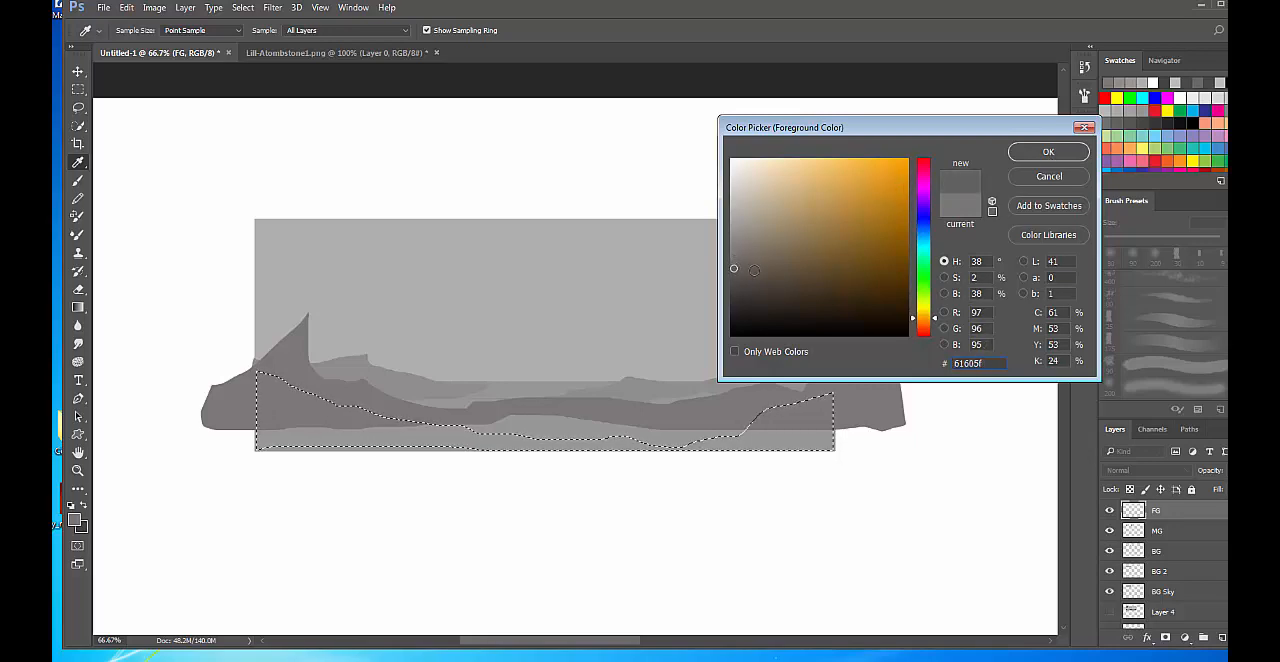
{"action": "left_click", "coordinate": [733, 274]}
{"action": "left_click", "coordinate": [1041, 155]}
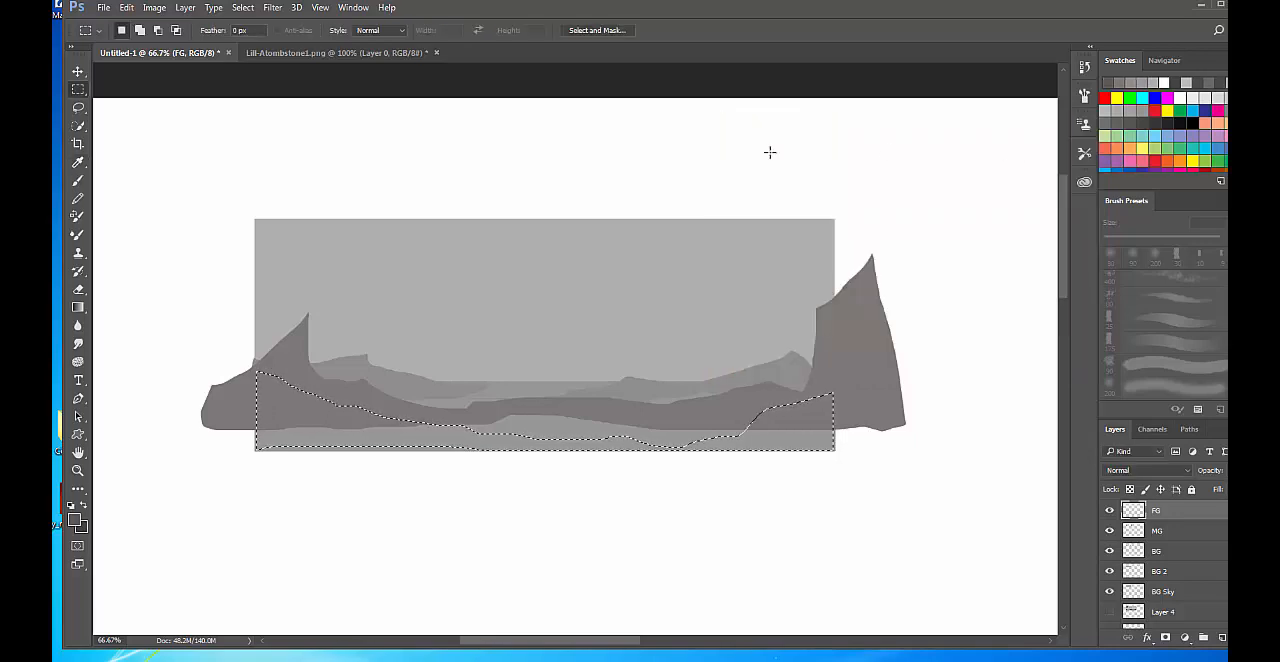
{"action": "left_click", "coordinate": [126, 7]}
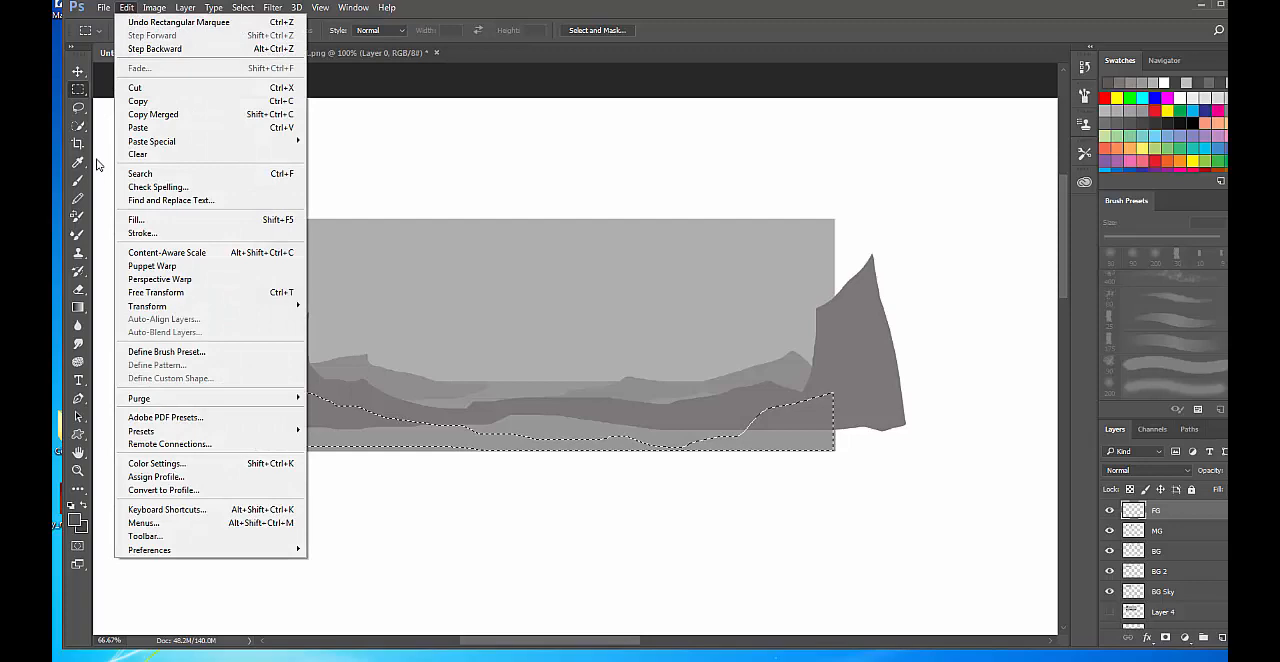
{"action": "left_click", "coordinate": [136, 219]}
{"action": "left_click", "coordinate": [757, 184]}
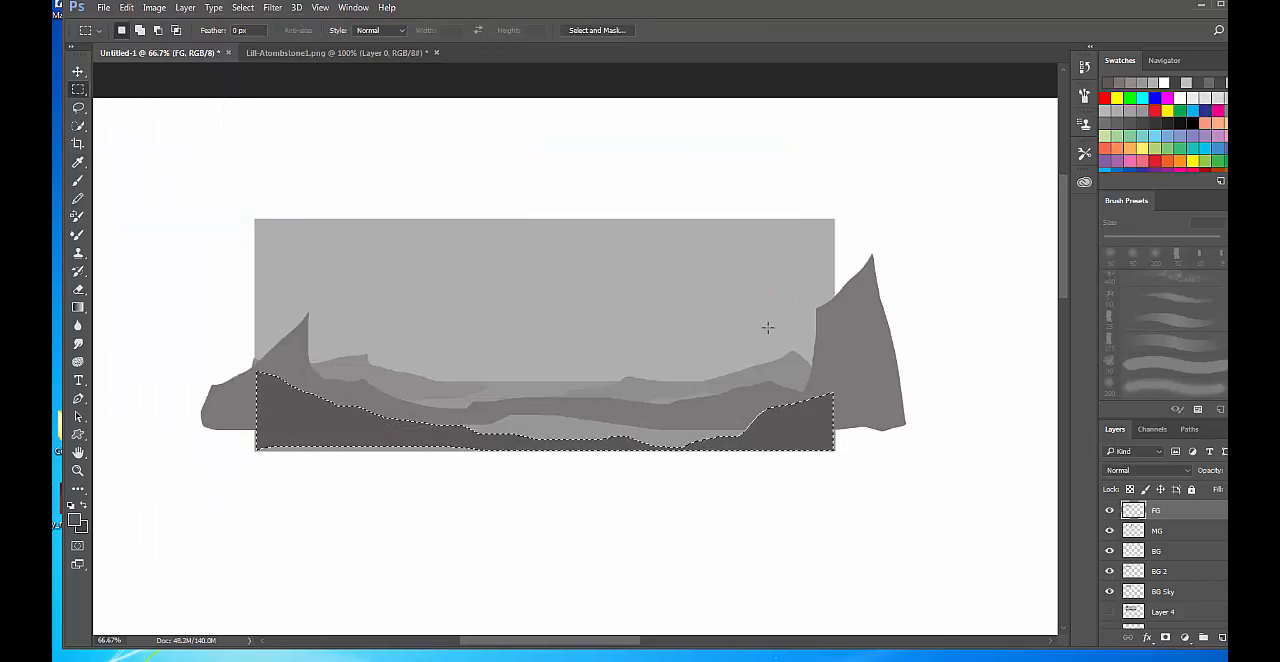
{"action": "key", "text": "ctrl+d"}
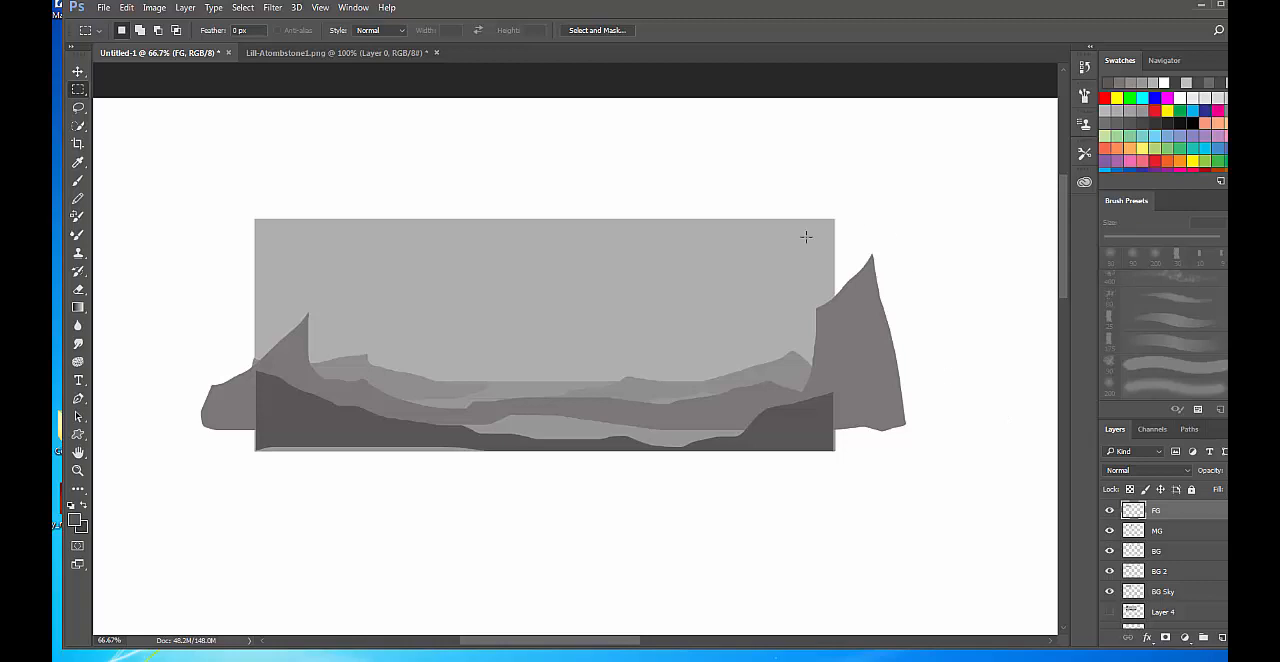
On the MG layer, delete the parts of the midground land that extend past the scene's left and right edges.
{"action": "right_click", "coordinate": [236, 413]}
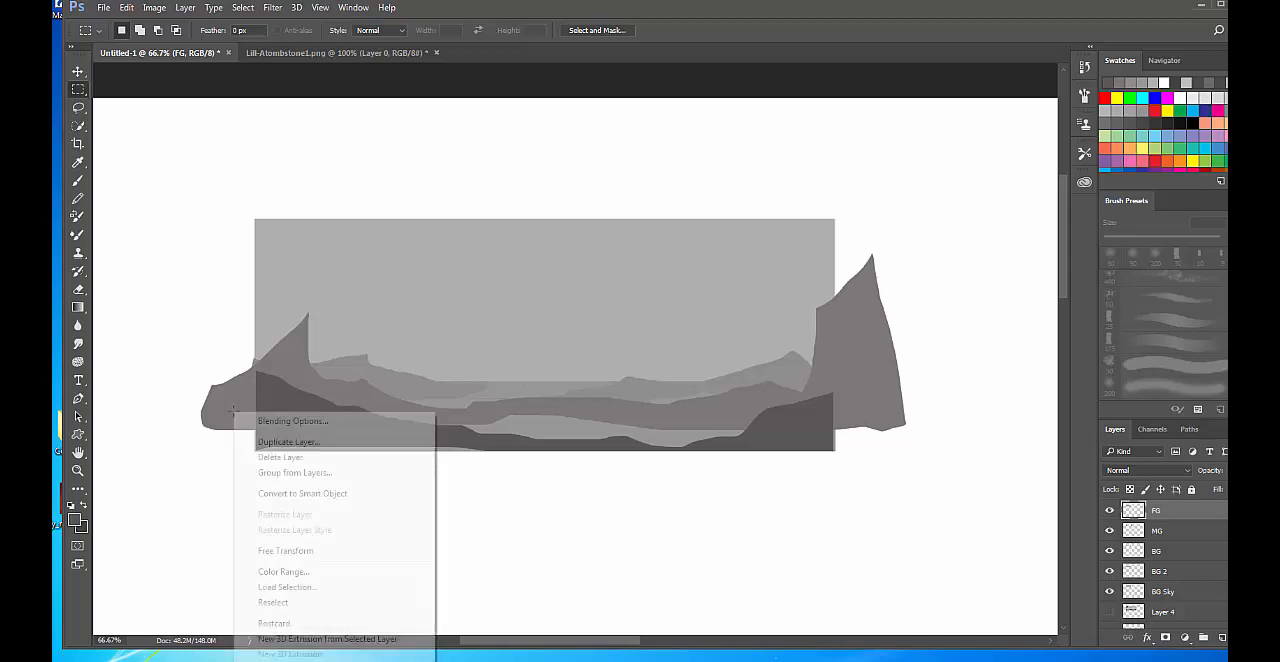
{"action": "left_click", "coordinate": [231, 404]}
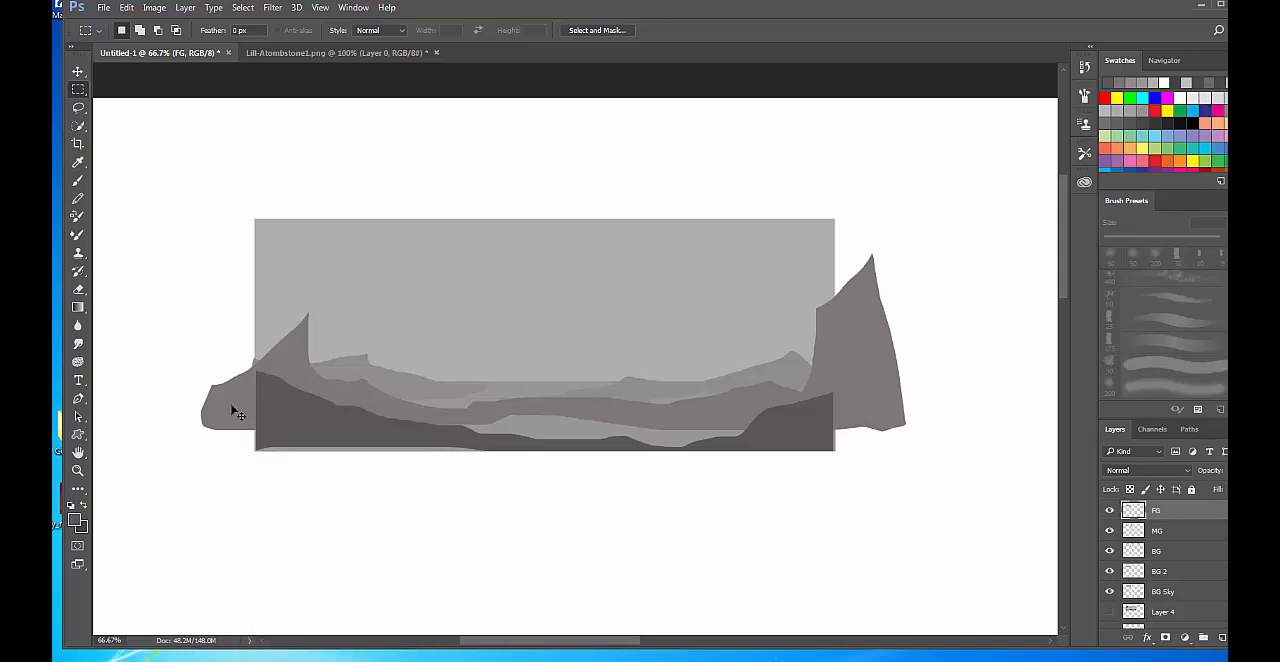
{"action": "left_click", "coordinate": [250, 420]}
{"action": "left_click_drag", "start_coordinate": [143, 222], "coordinate": [255, 482]}
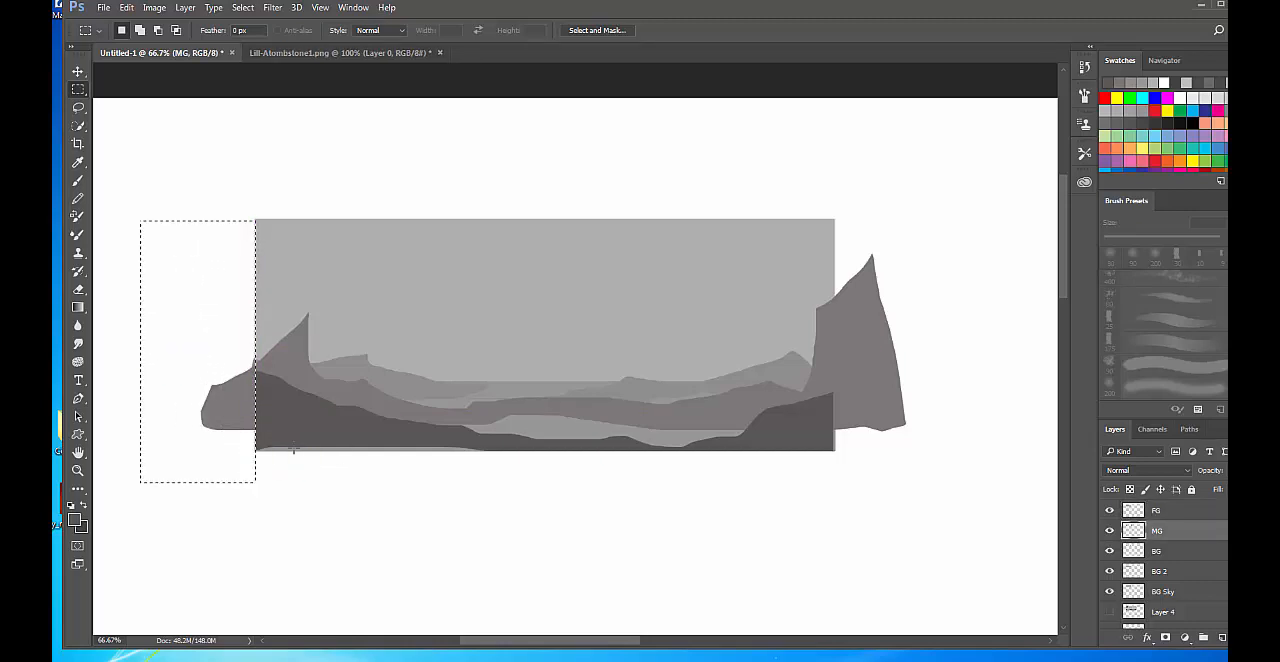
{"action": "key", "text": "Delete"}
{"action": "left_click_drag", "start_coordinate": [946, 174], "coordinate": [834, 526]}
{"action": "key", "text": "Delete"}
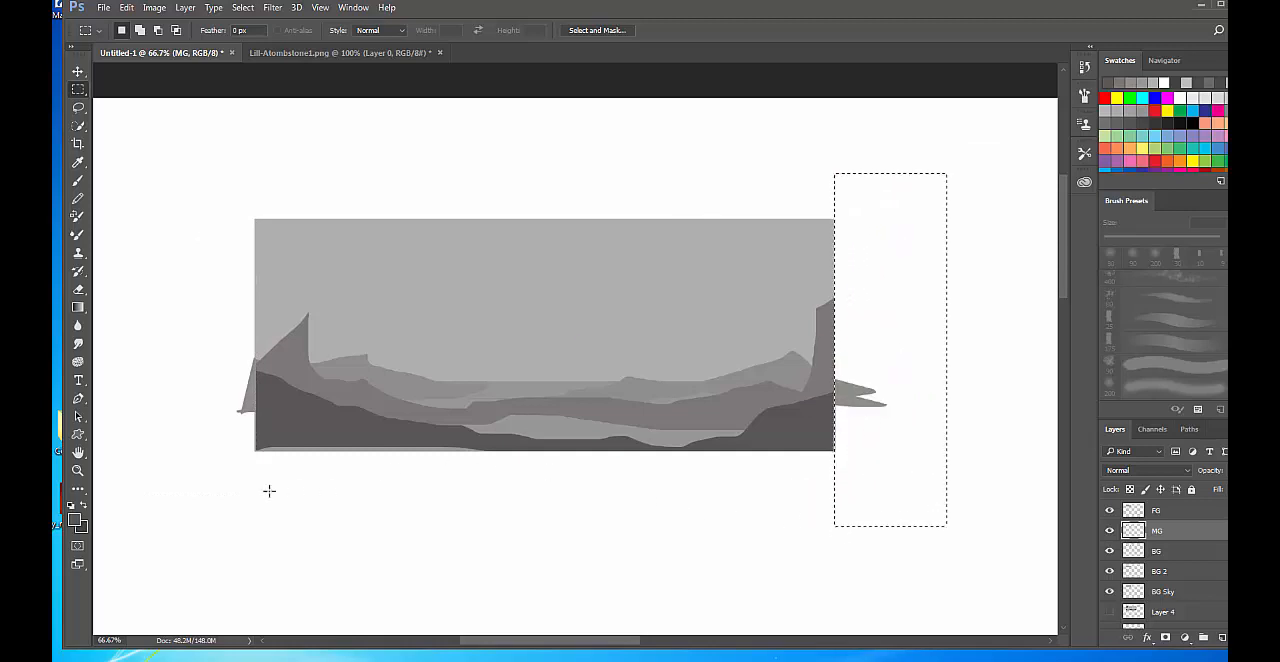
On the BG layer, delete the hill parts that extend past the scene's right edge, and clear the selection.
{"action": "right_click", "coordinate": [861, 403]}
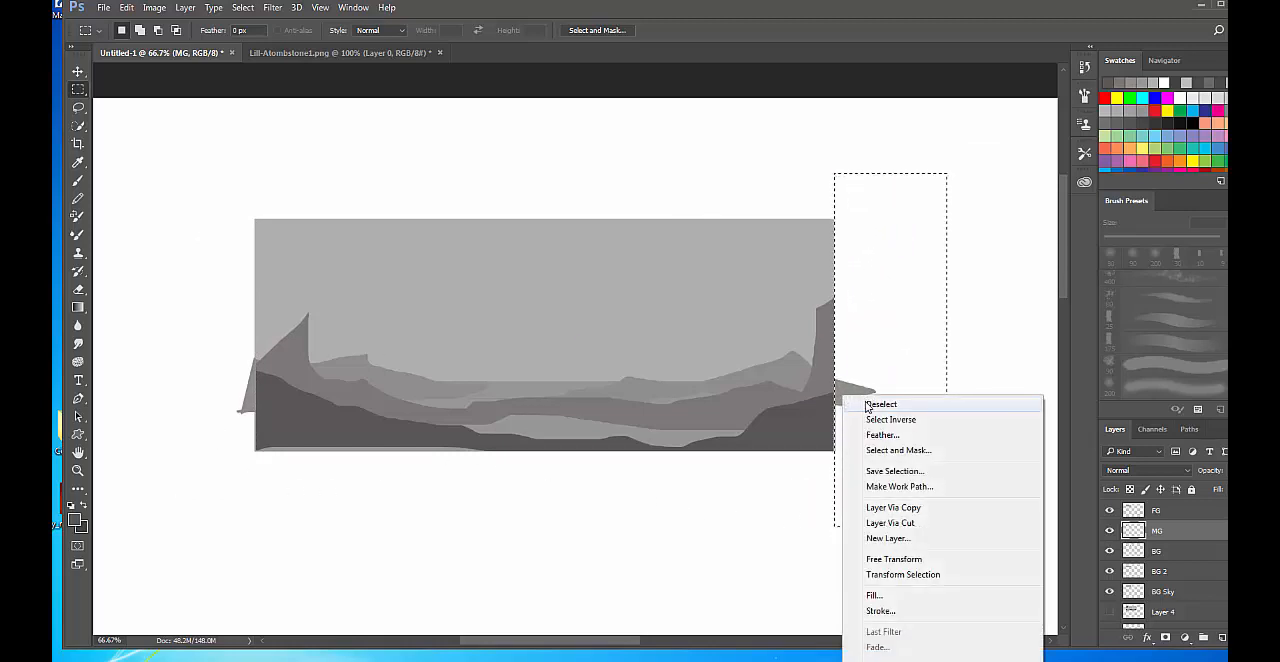
{"action": "left_click", "coordinate": [867, 405]}
{"action": "right_click", "coordinate": [848, 400]}
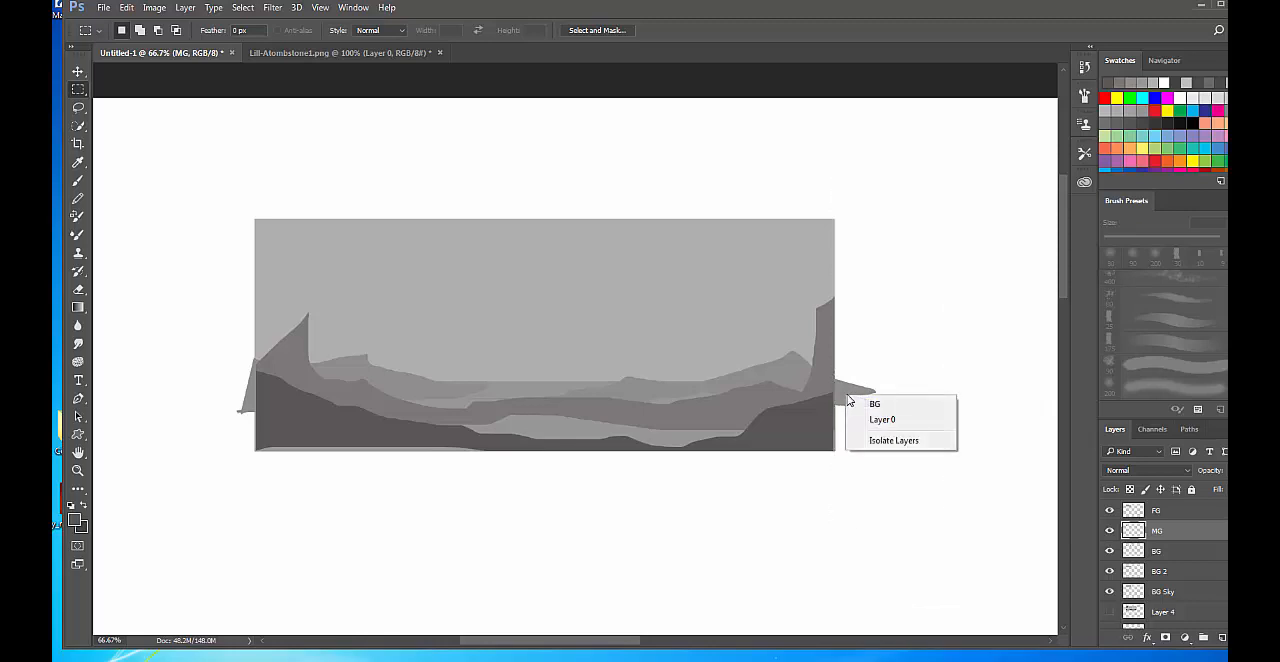
{"action": "left_click", "coordinate": [875, 403]}
{"action": "key", "text": "Delete"}
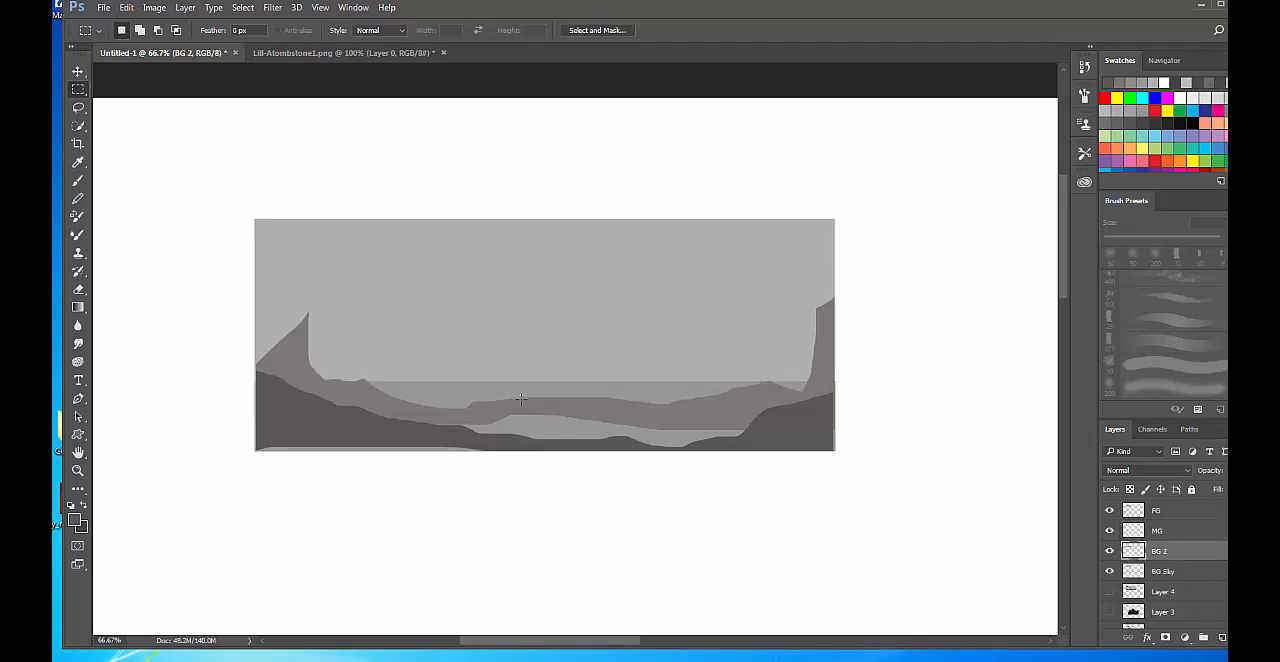
{"action": "key", "text": "ctrl+z"}
{"action": "left_click_drag", "start_coordinate": [896, 229], "coordinate": [834, 513]}
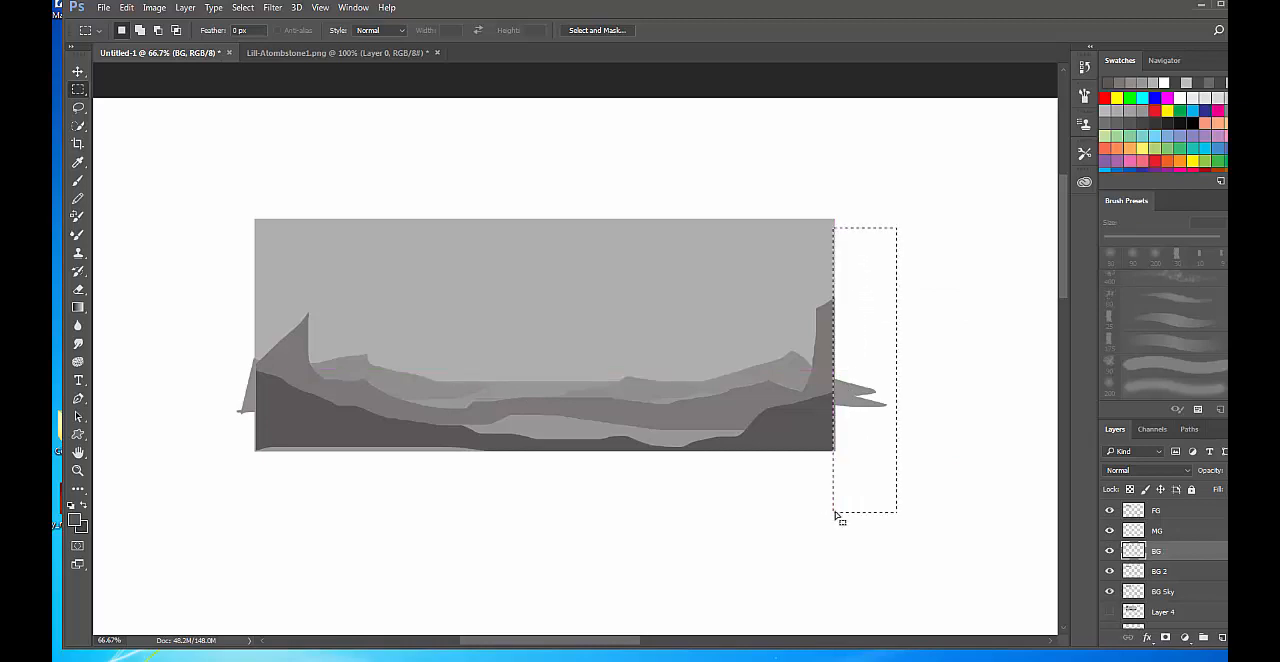
{"action": "key", "text": "Delete"}
{"action": "key", "text": "ctrl+d"}
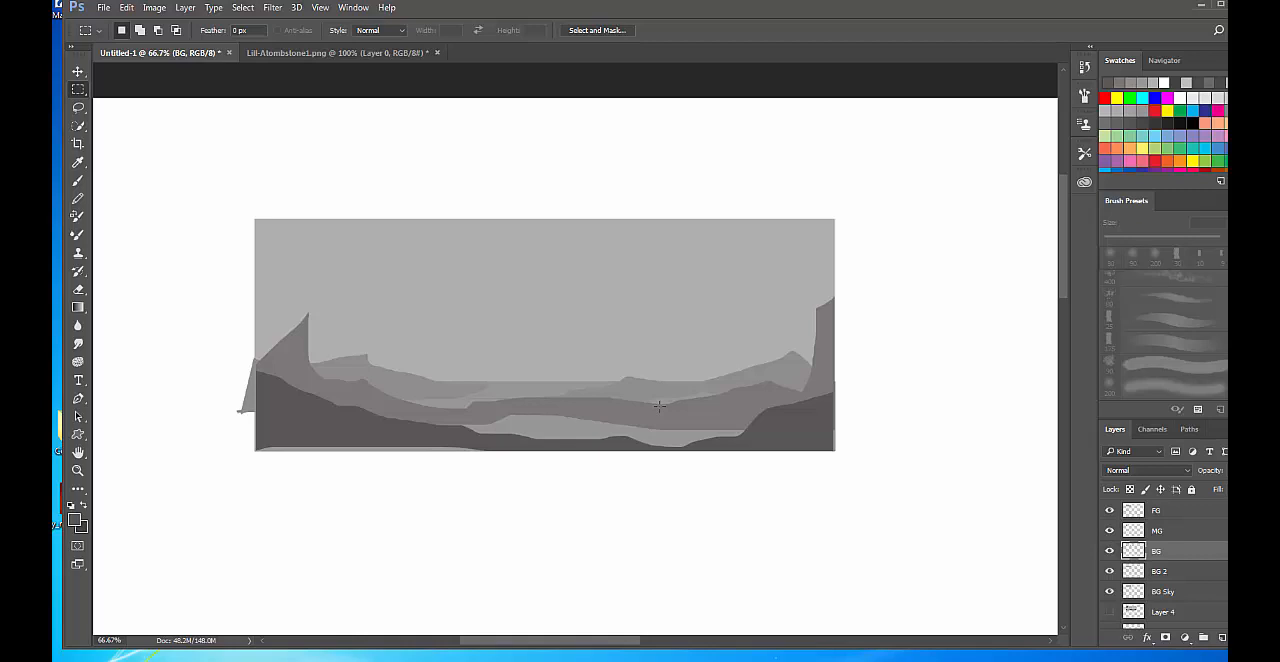
Choose a wide 675 px grass clump brush for the Brush tool and reduce its size to 400 px.
{"action": "left_click", "coordinate": [1110, 551]}
{"action": "left_click", "coordinate": [1110, 552]}
{"action": "key", "text": "super"}
{"action": "key", "text": "super"}
{"action": "key", "text": "b"}
{"action": "right_click", "coordinate": [312, 406]}
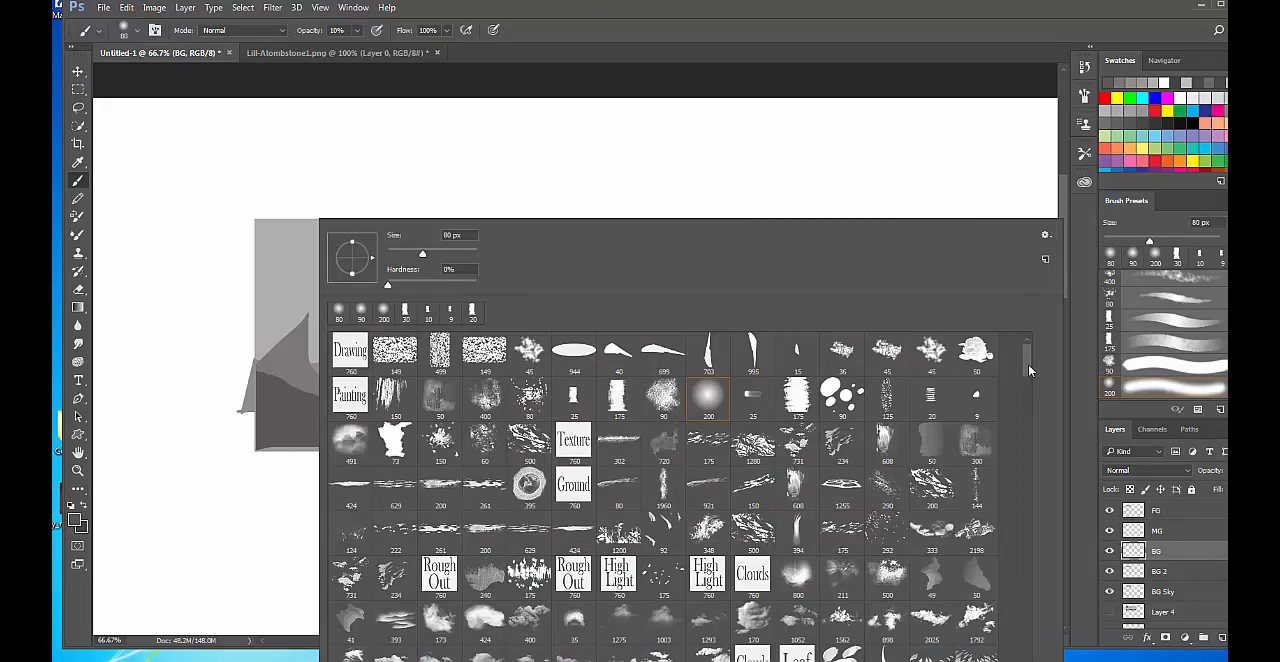
{"action": "left_click_drag", "start_coordinate": [1028, 364], "coordinate": [1030, 504]}
{"action": "left_click", "coordinate": [842, 492]}
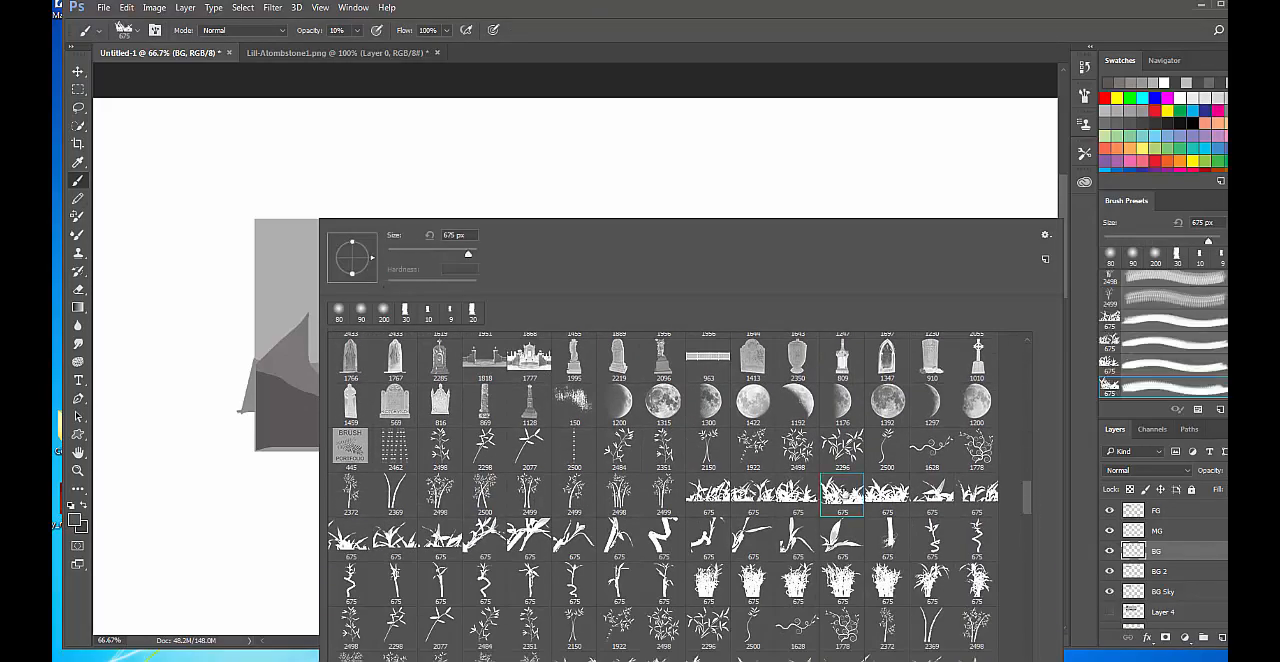
{"action": "left_click", "coordinate": [715, 5]}
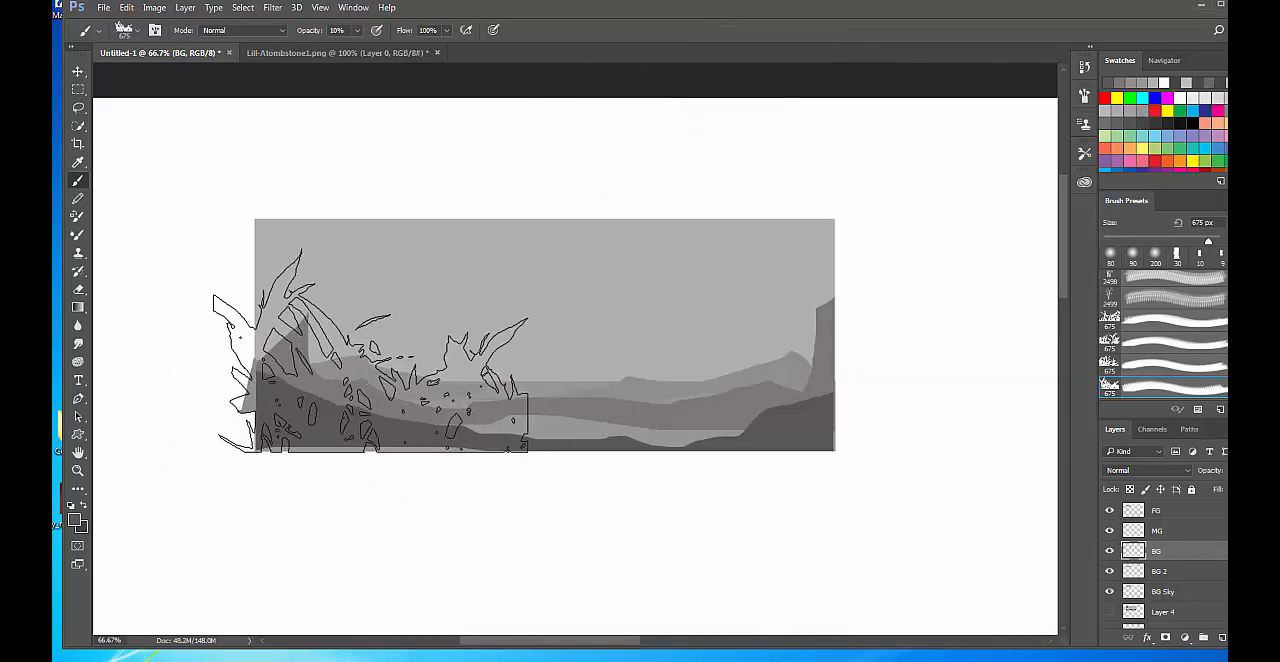
{"action": "key", "text": "bracketleft"}
{"action": "key", "text": "bracketleft"}
{"action": "key", "text": "bracketleft"}
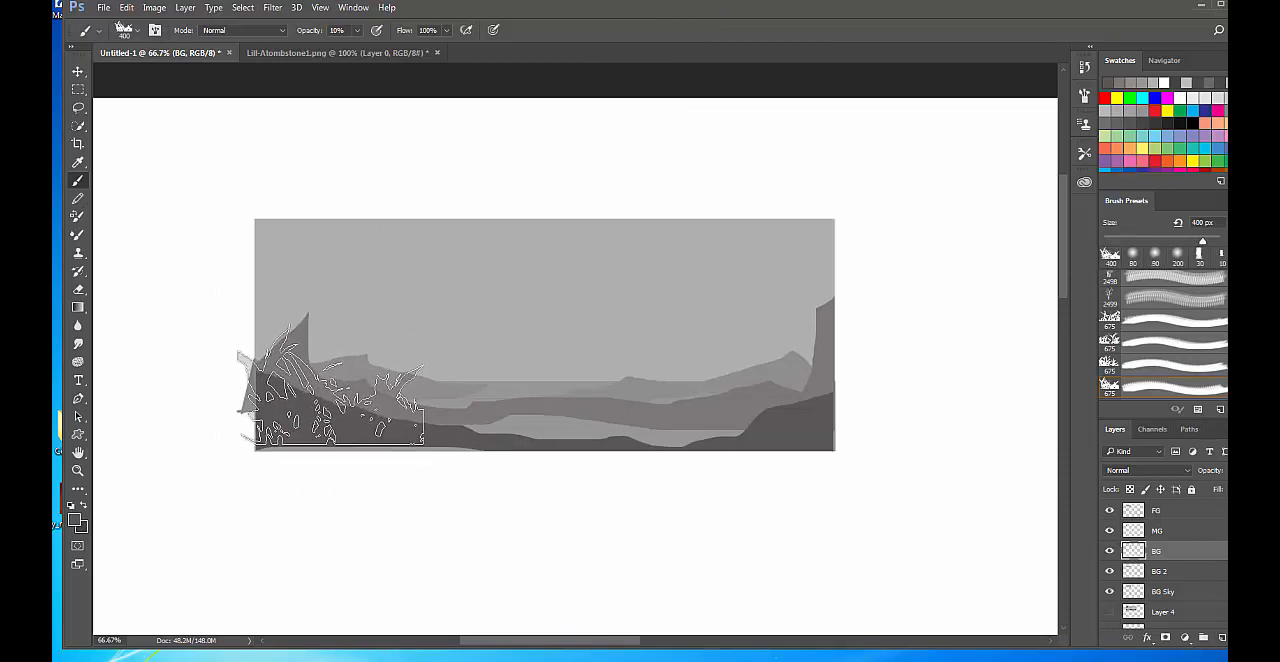
Try a grass stamp at 100% opacity over the scene's lower-left hills, undo it, and make the FG layer active.
{"action": "left_click", "coordinate": [330, 383]}
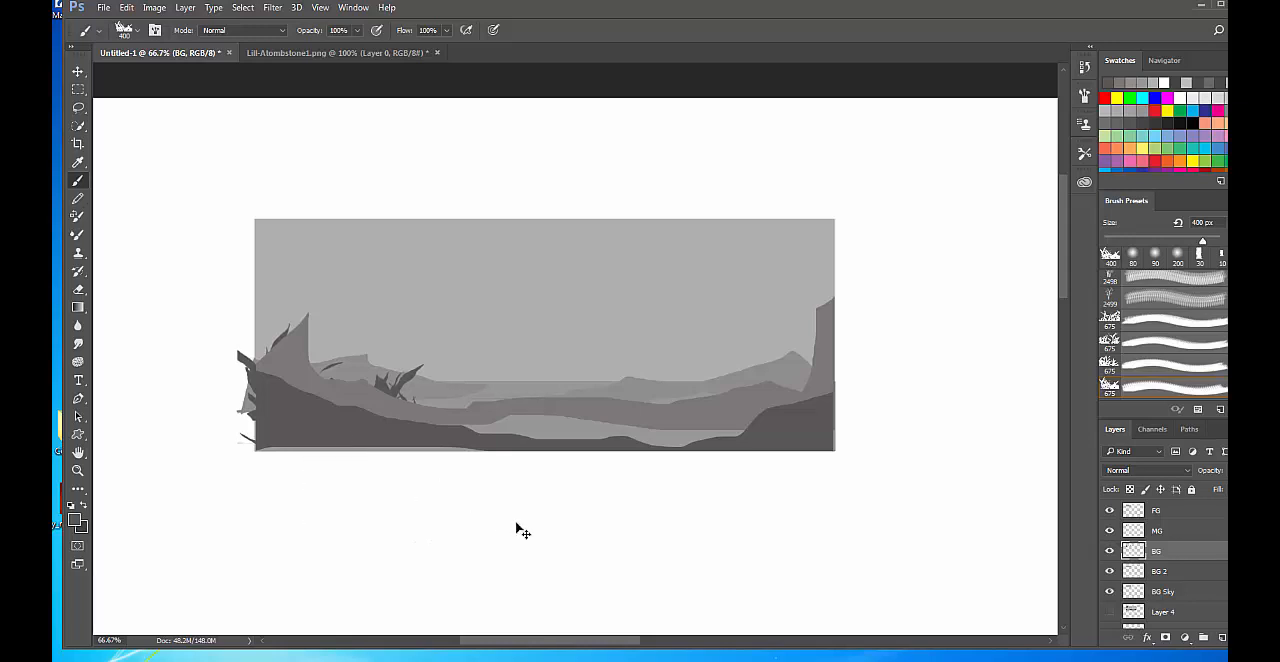
{"action": "key", "text": "ctrl+alt+z"}
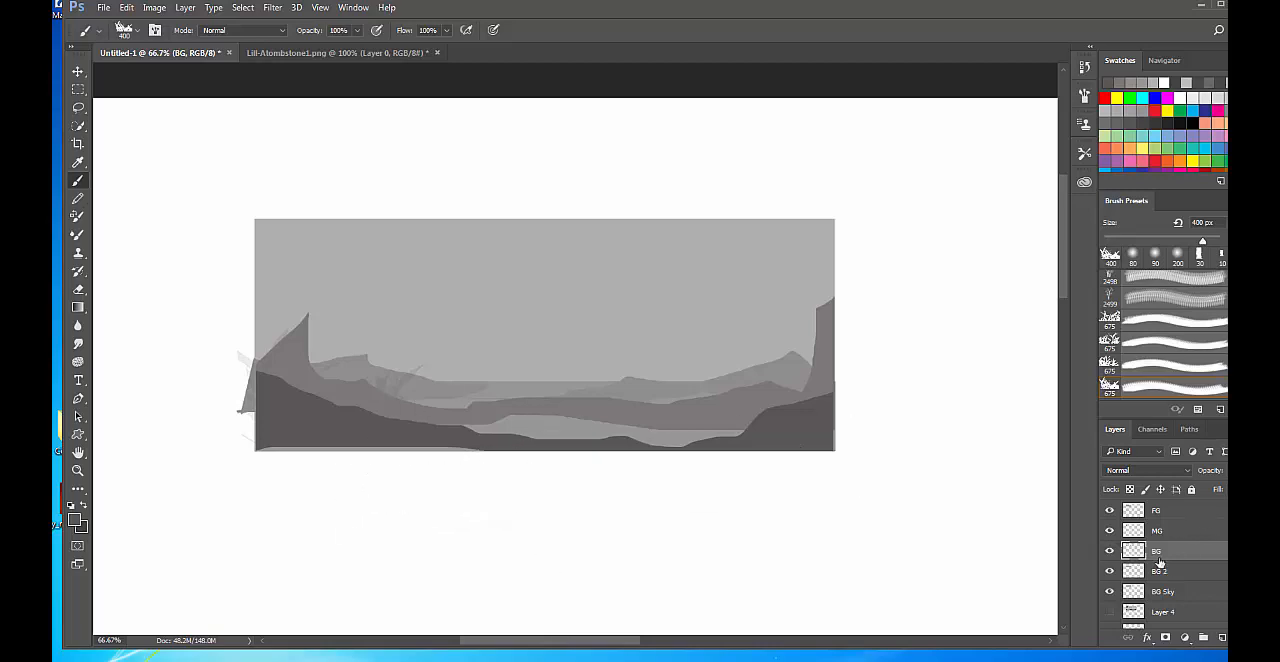
{"action": "left_click", "coordinate": [1162, 511]}
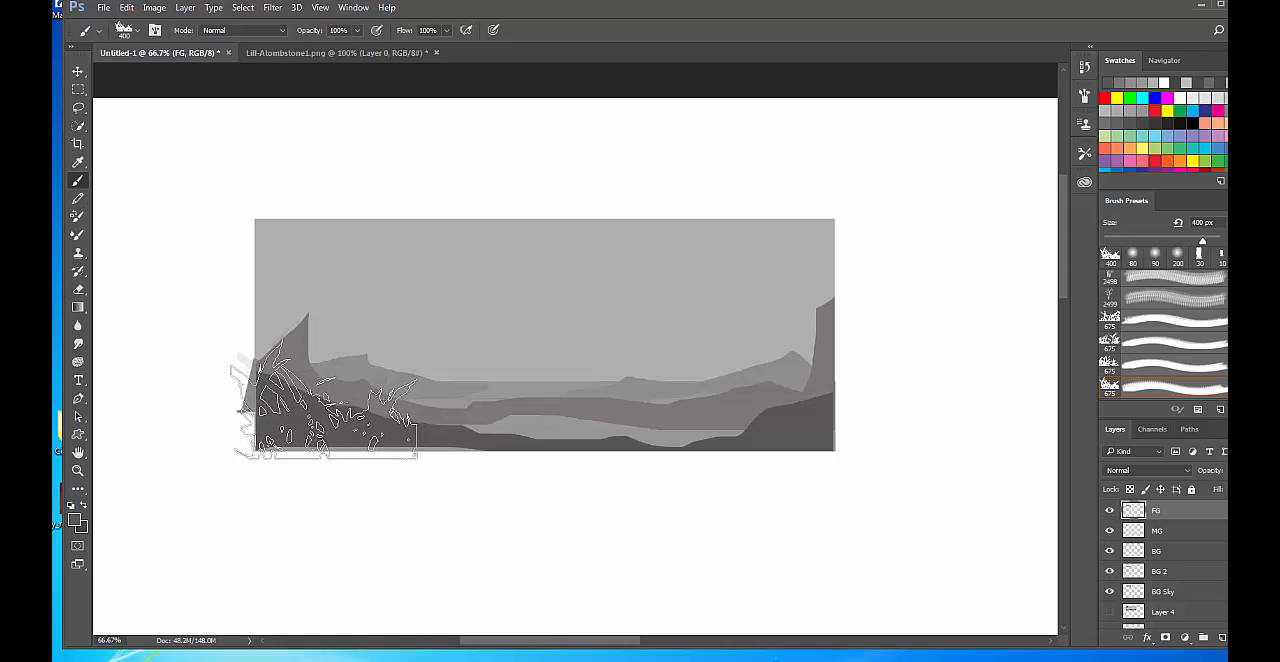
Reduce the grass clump brush to 300 px and stamp three grass clumps along the scene's lower-left foreground on the FG layer.
{"action": "key", "text": "bracketleft"}
{"action": "key", "text": "bracketleft"}
{"action": "left_click", "coordinate": [311, 396]}
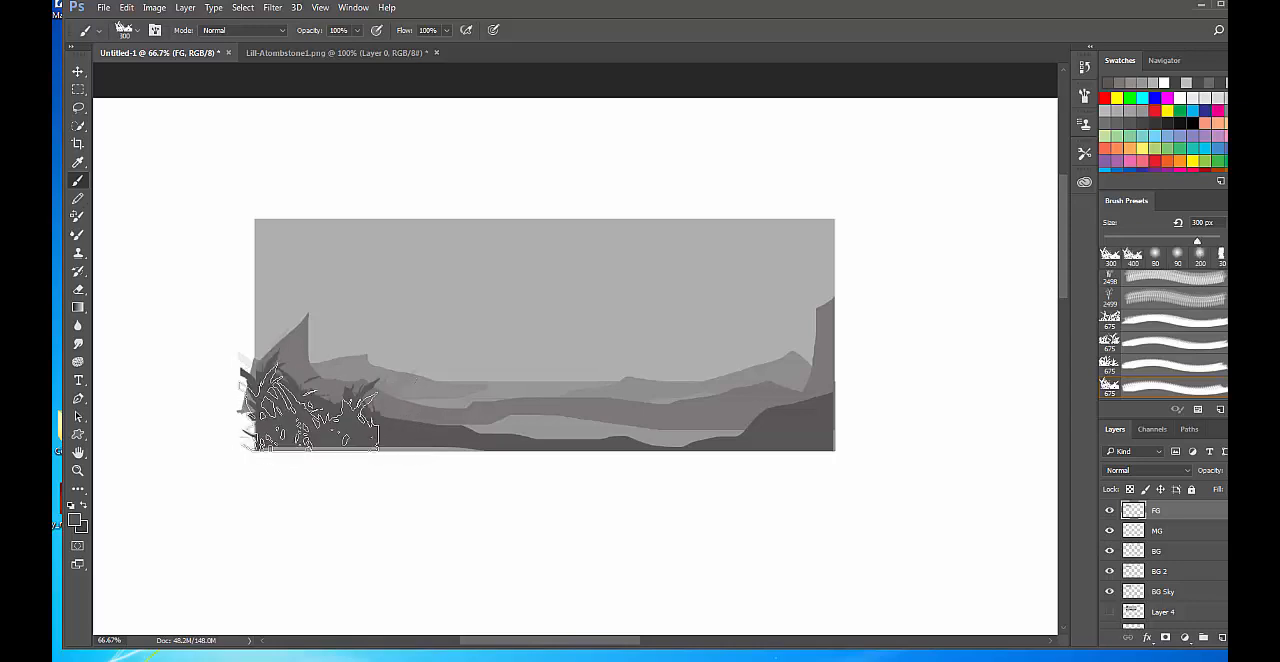
{"action": "left_click", "coordinate": [384, 418]}
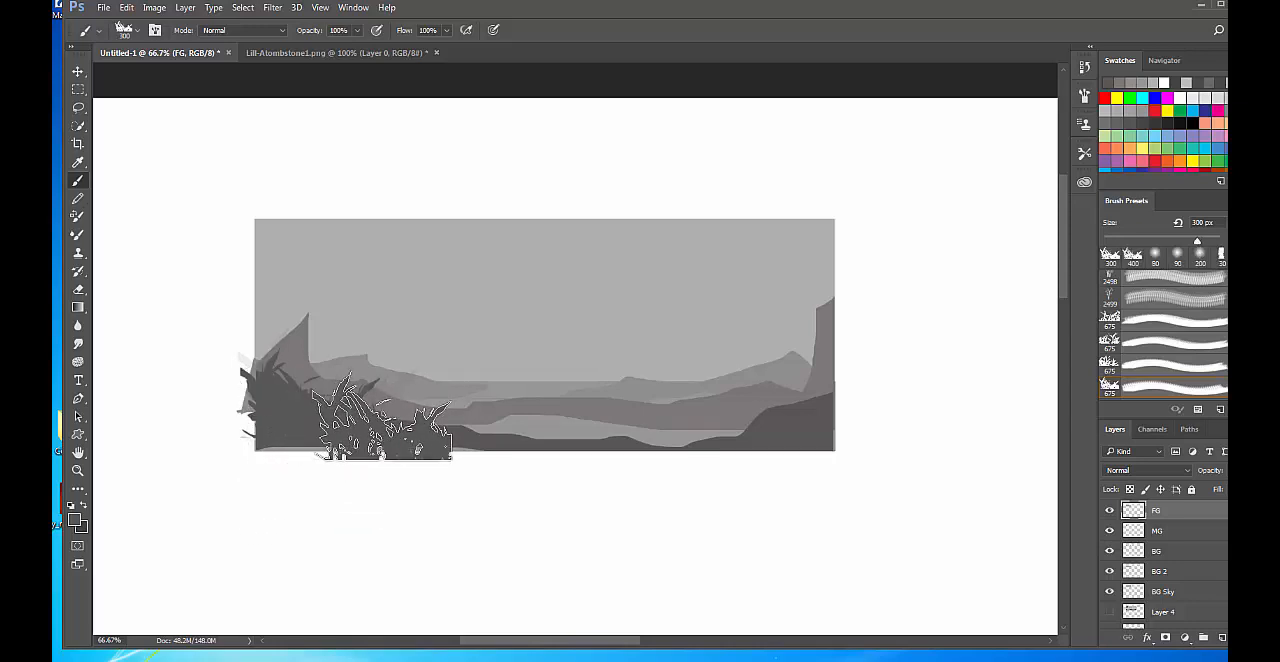
{"action": "left_click", "coordinate": [312, 419]}
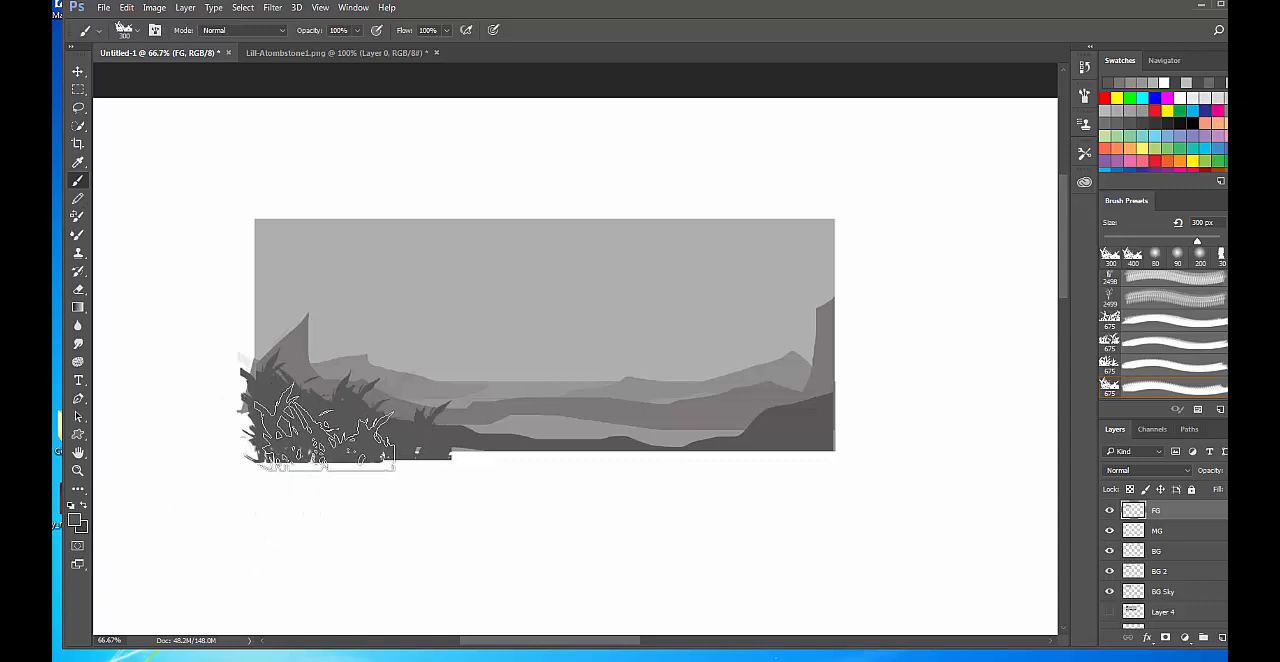
{"action": "key", "text": "m"}
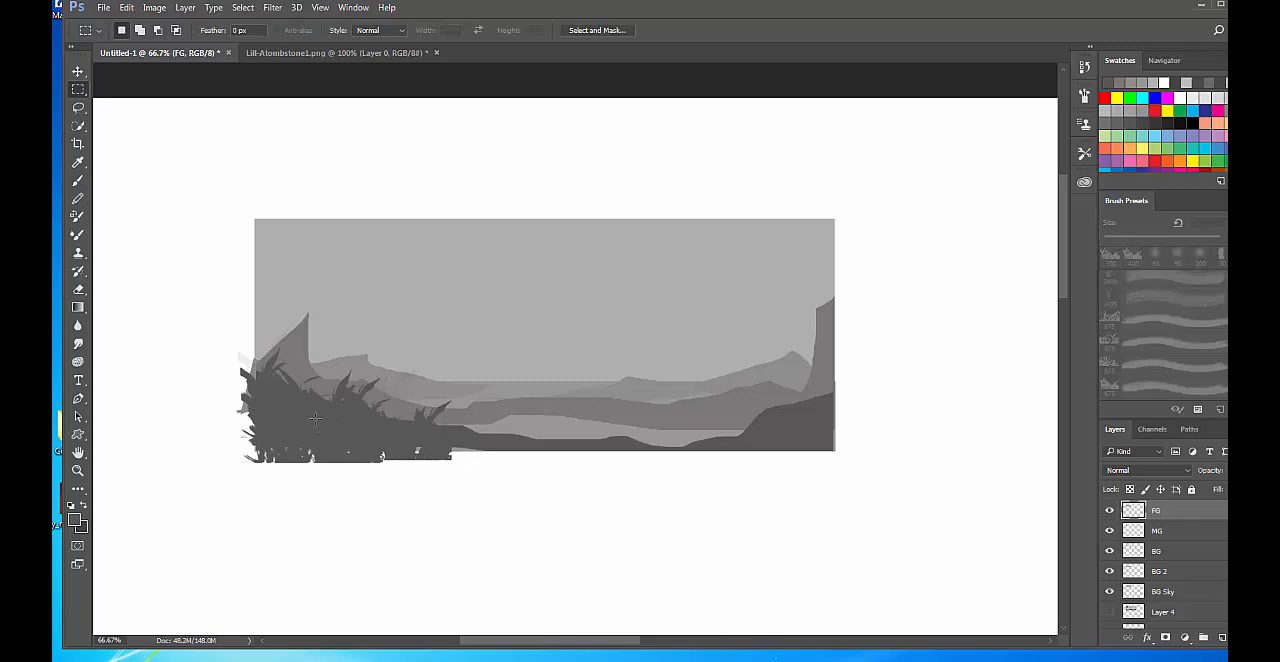
{"action": "right_click", "coordinate": [315, 419]}
{"action": "key", "text": "Escape"}
{"action": "key", "text": "b"}
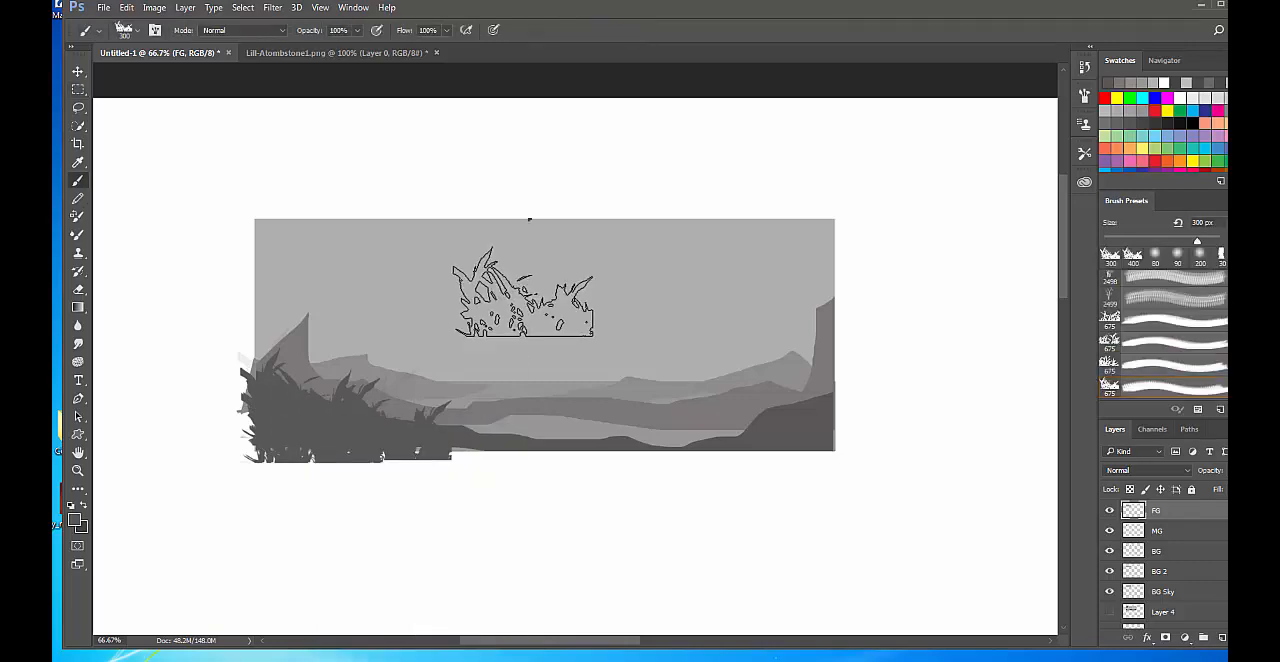
Browse the brush presets and choose the 1624 px round-topped tombstone brush.
{"action": "right_click", "coordinate": [524, 292]}
{"action": "scroll", "coordinate": [990, 578], "scroll_direction": "down", "scroll_amount": 10}
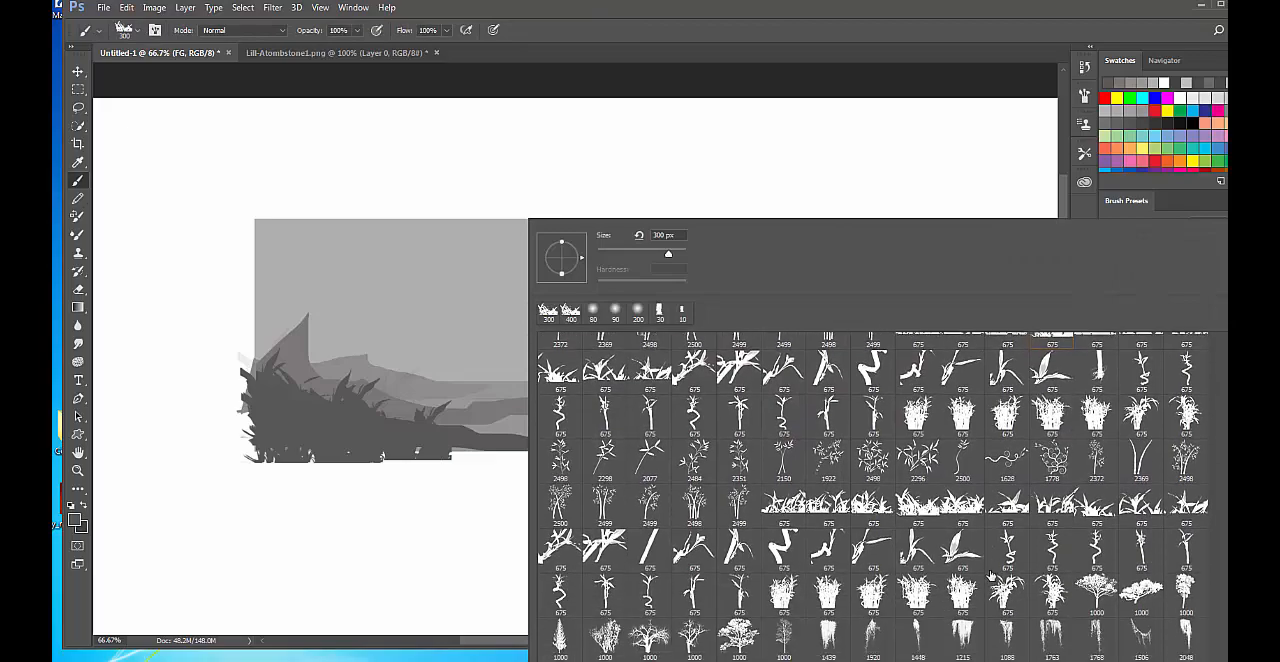
{"action": "scroll", "coordinate": [990, 572], "scroll_direction": "down", "scroll_amount": 10}
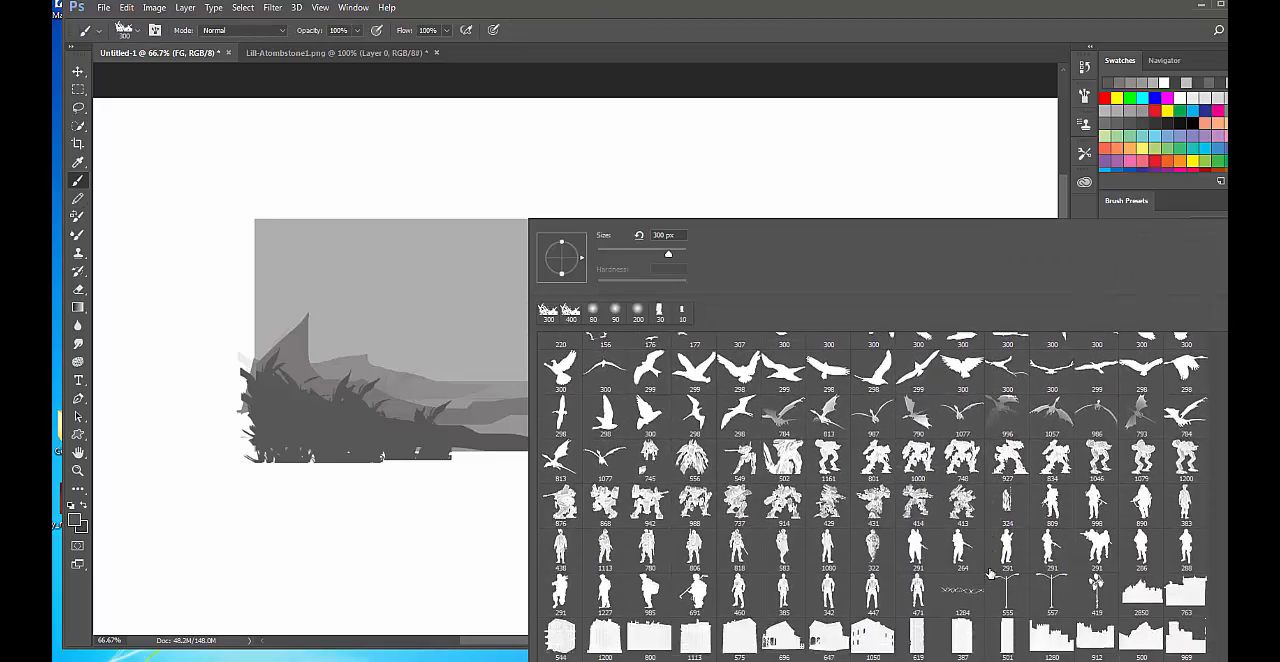
{"action": "scroll", "coordinate": [990, 568], "scroll_direction": "down", "scroll_amount": 5}
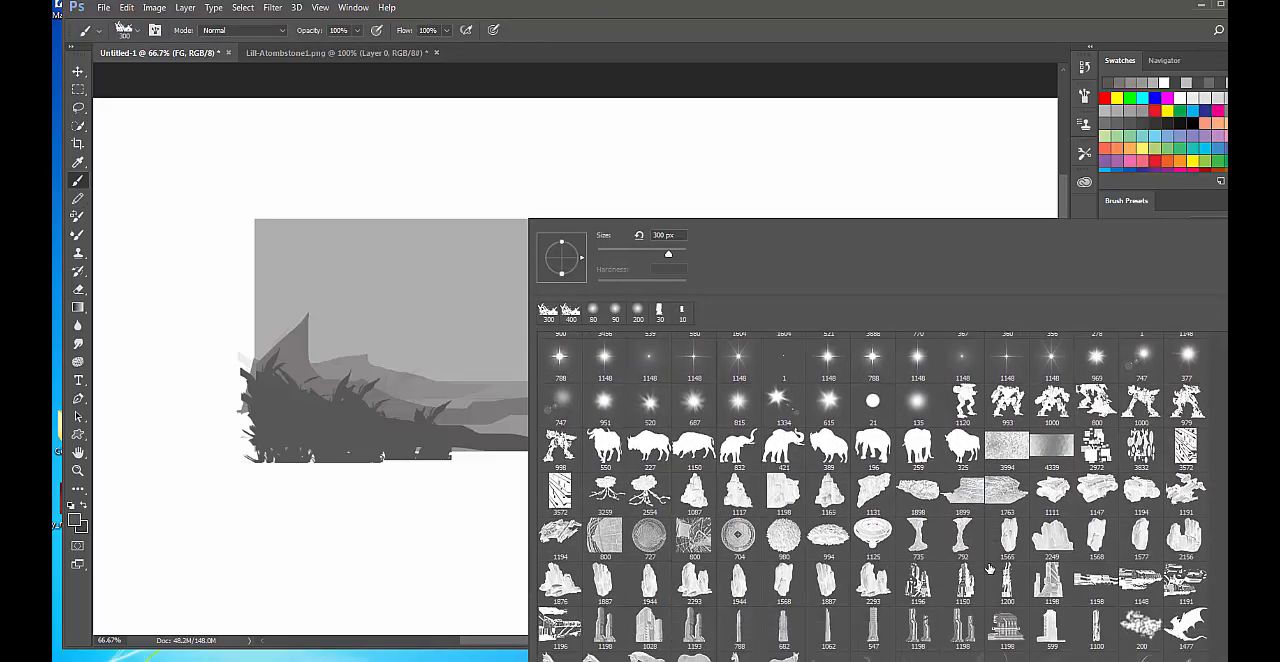
{"action": "scroll", "coordinate": [873, 549], "scroll_direction": "down", "scroll_amount": 3}
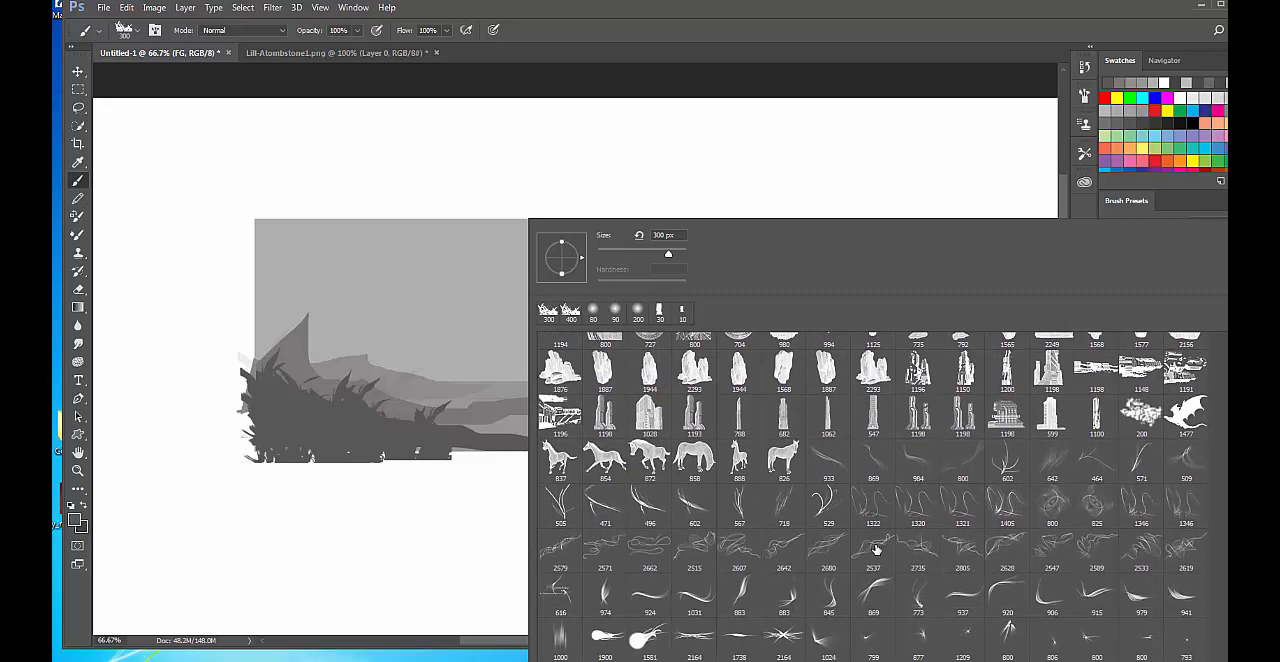
{"action": "scroll", "coordinate": [1012, 475], "scroll_direction": "up", "scroll_amount": 5}
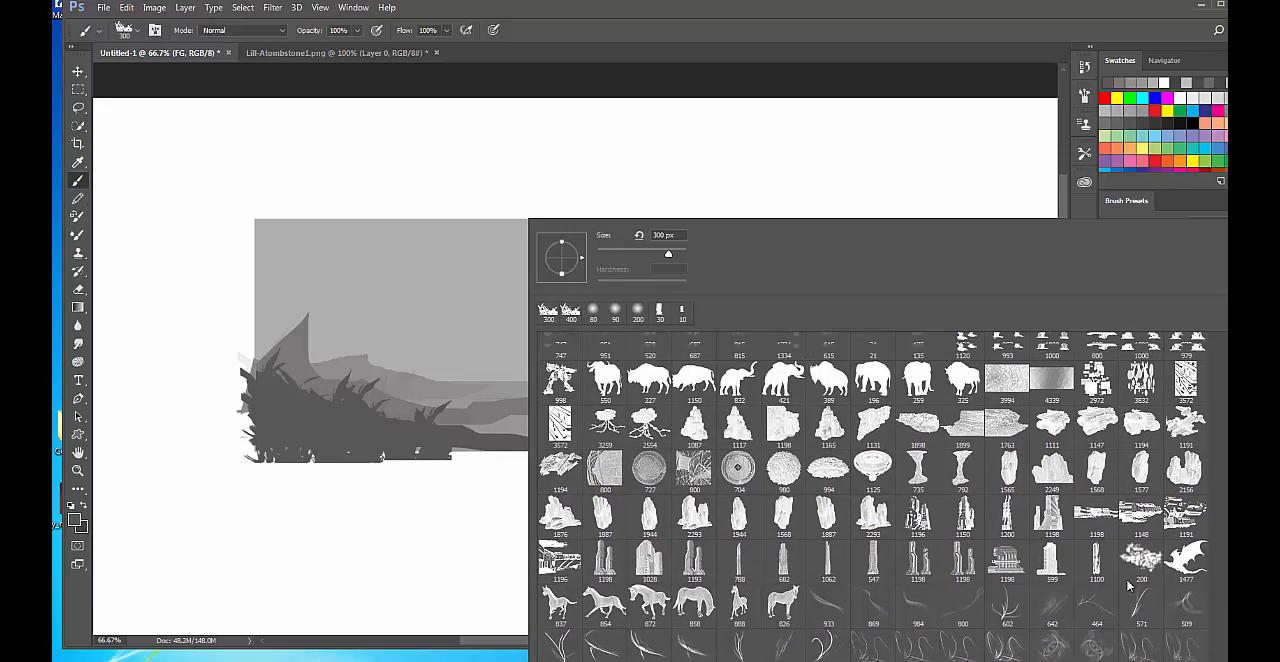
{"action": "scroll", "coordinate": [1030, 565], "scroll_direction": "up", "scroll_amount": 5}
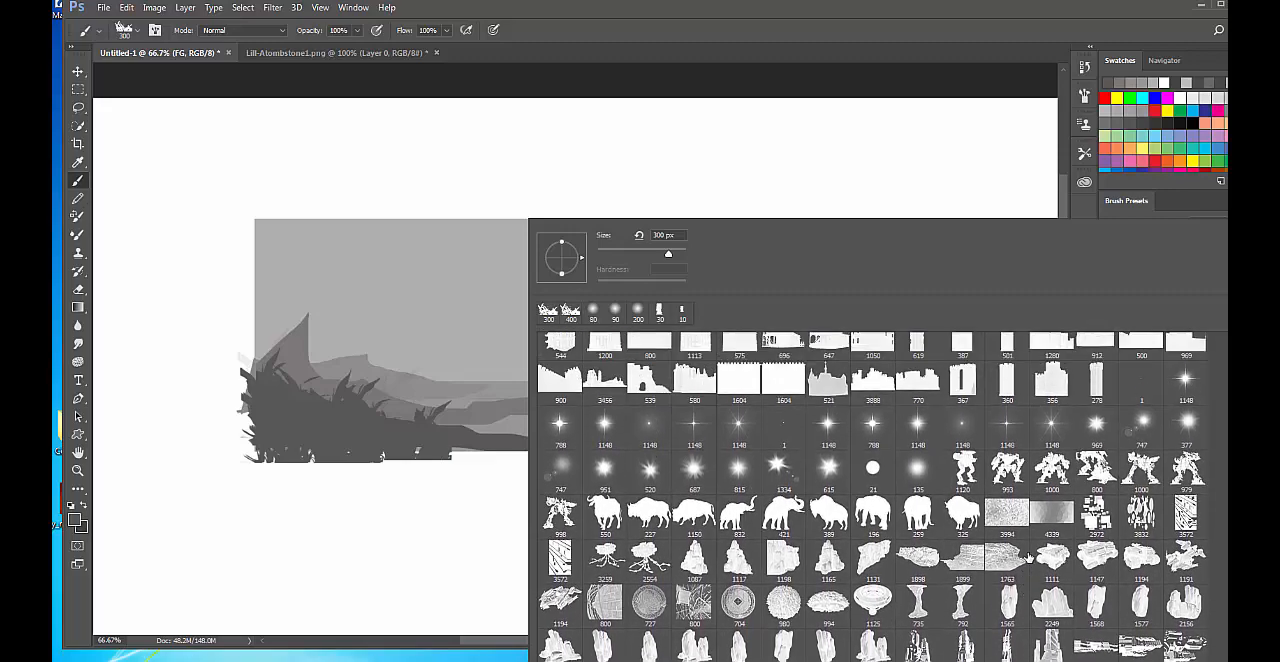
{"action": "scroll", "coordinate": [1158, 515], "scroll_direction": "up", "scroll_amount": 5}
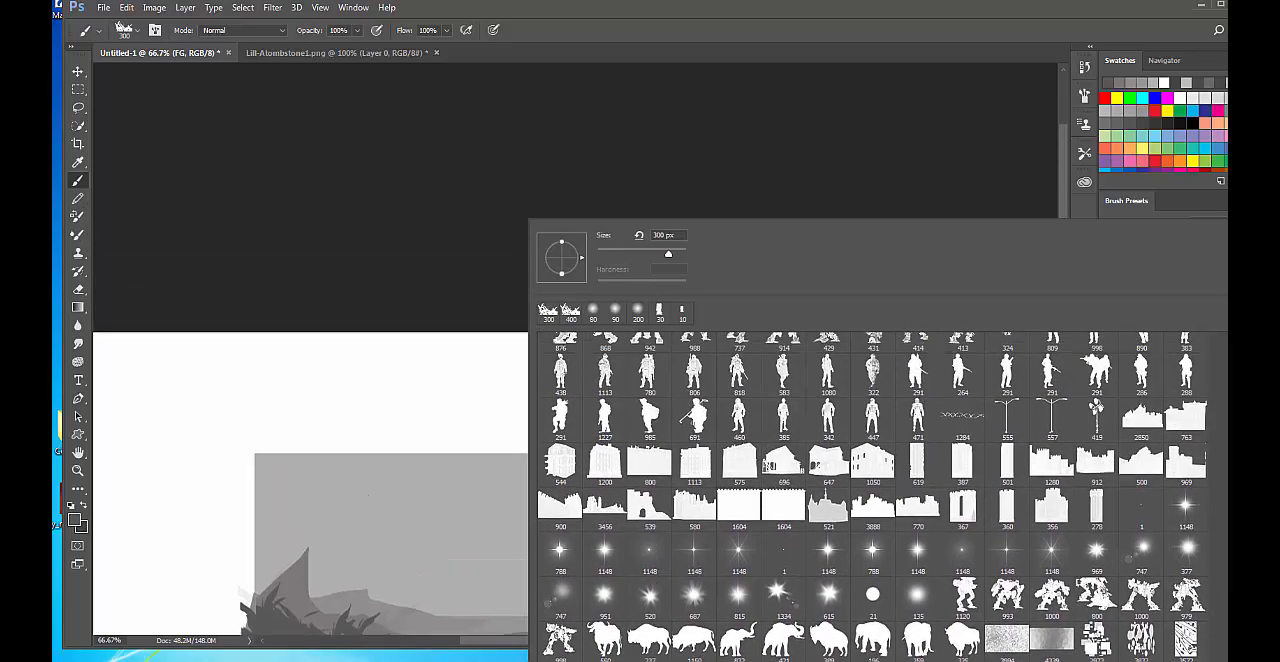
{"action": "left_click_drag", "start_coordinate": [1224, 480], "coordinate": [1224, 564]}
{"action": "scroll", "coordinate": [1077, 538], "scroll_direction": "down", "scroll_amount": 1}
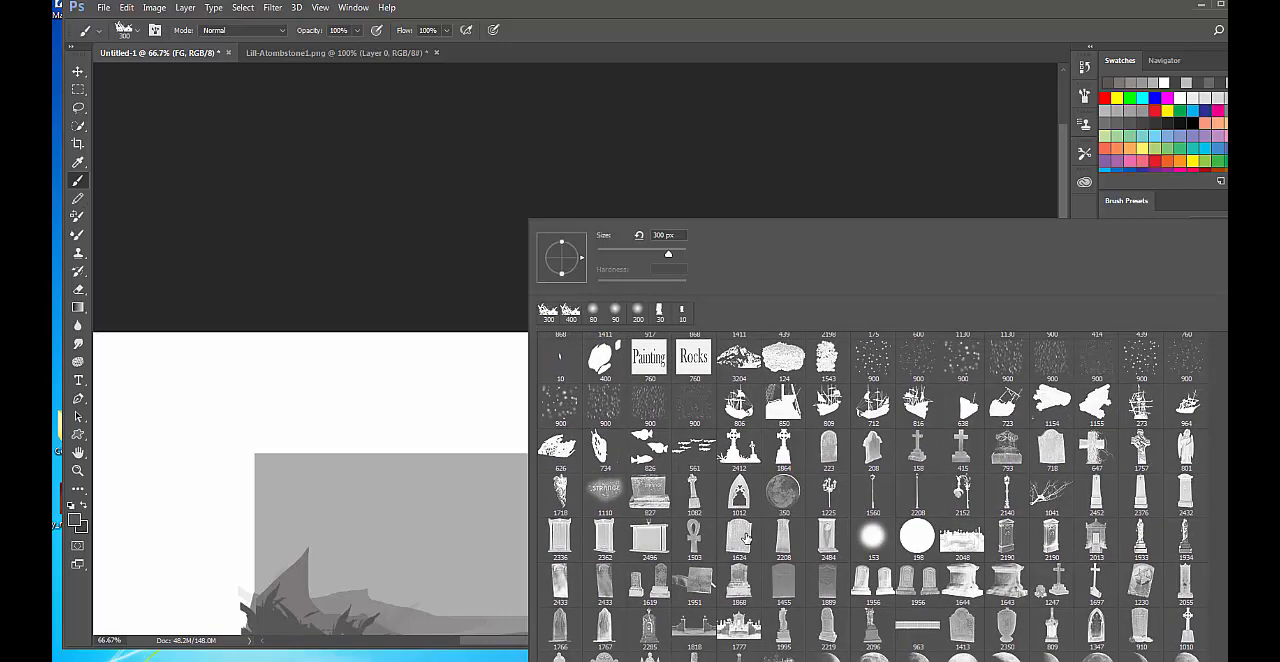
{"action": "left_click", "coordinate": [919, 50]}
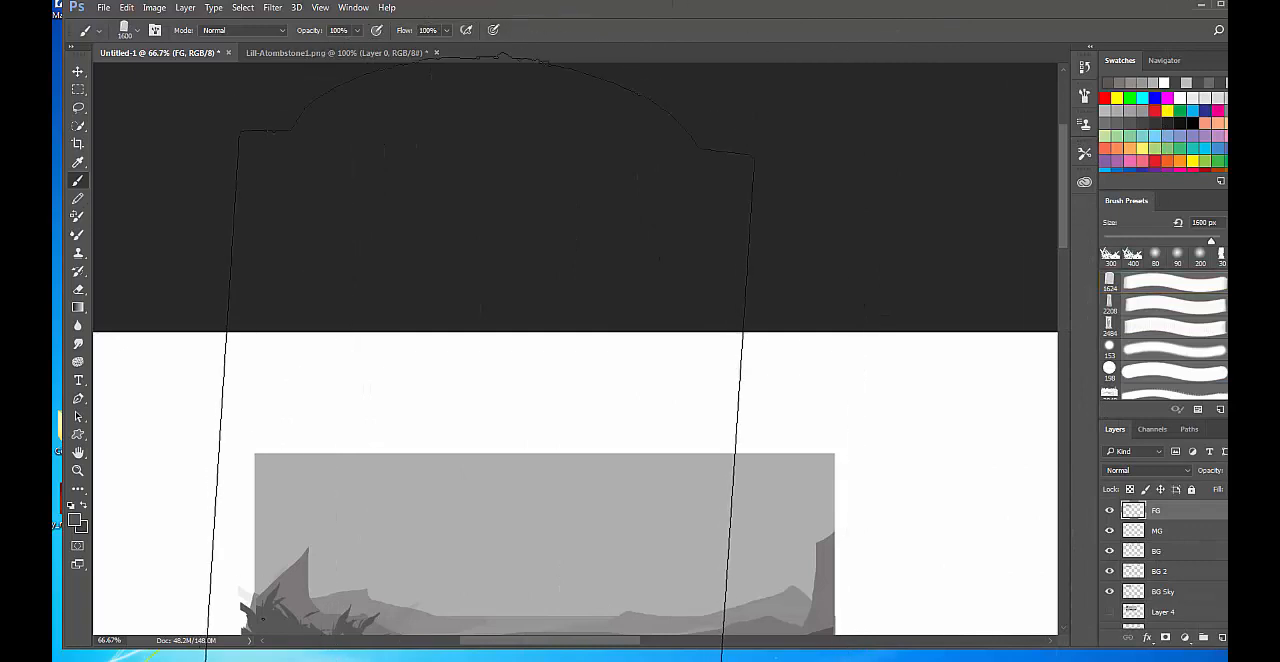
Reduce the tombstone brush size to 300 px.
{"action": "key", "text": "bracketleft"}
{"action": "key", "text": "bracketleft"}
{"action": "key", "text": "bracketleft"}
{"action": "key", "text": "bracketleft"}
{"action": "key", "text": "bracketleft"}
{"action": "key", "text": "bracketleft"}
{"action": "key", "text": "bracketleft"}
{"action": "key", "text": "bracketleft"}
{"action": "key", "text": "bracketleft"}
{"action": "key", "text": "bracketleft"}
{"action": "key", "text": "bracketleft"}
{"action": "key", "text": "bracketleft"}
{"action": "key", "text": "bracketleft"}
{"action": "key", "text": "bracketleft"}
{"action": "scroll", "coordinate": [640, 508], "scroll_direction": "down", "scroll_amount": 3}
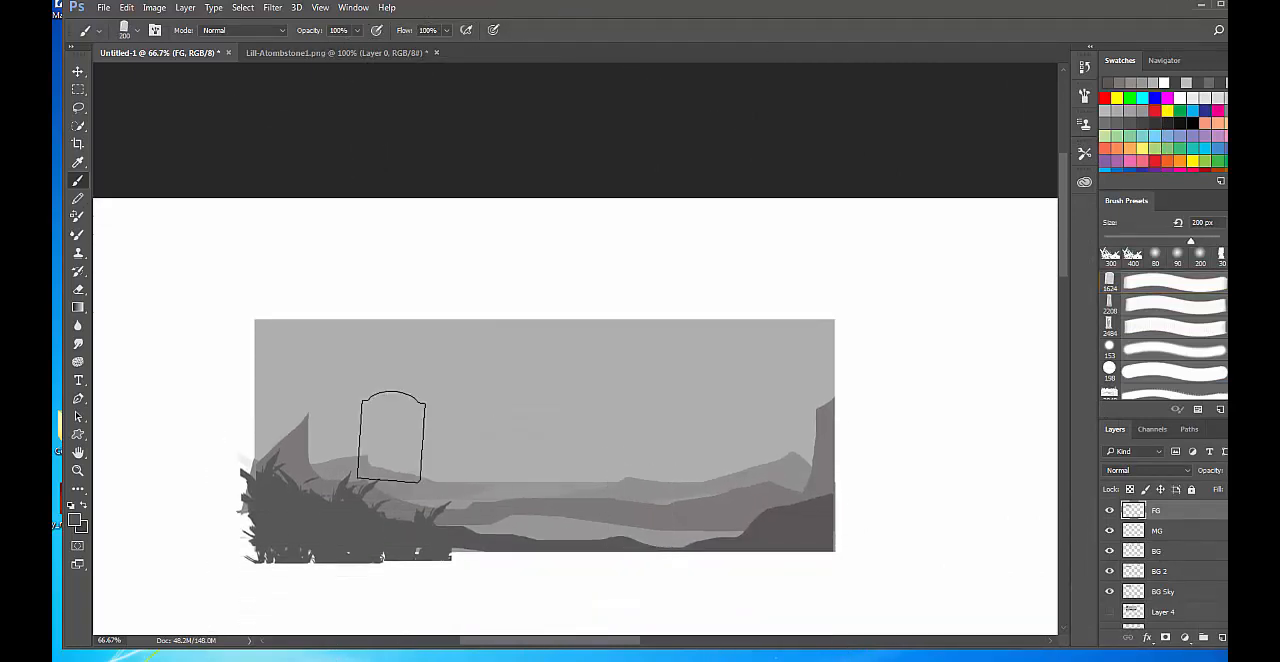
{"action": "key", "text": "bracketright"}
{"action": "key", "text": "bracketright"}
{"action": "key", "text": "bracketright"}
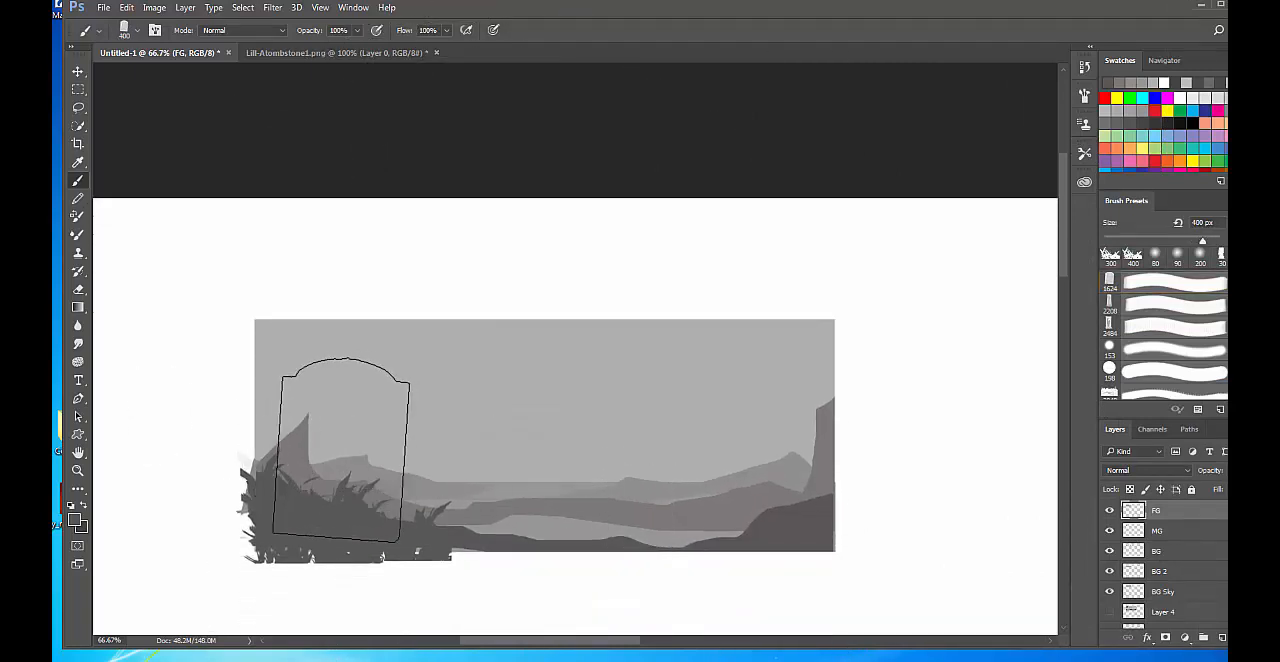
{"action": "key", "text": "bracketleft"}
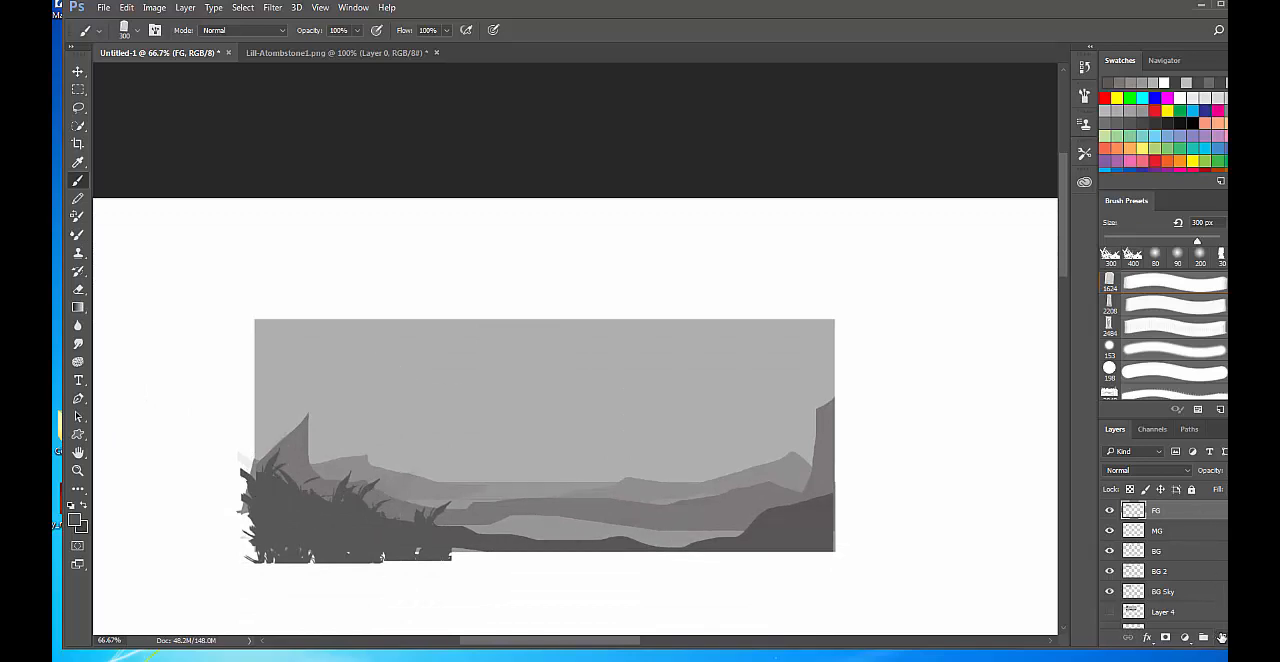
Add a new layer above FG and stamp one tombstone at 250 px beside the grass in the scene's left foreground.
{"action": "key", "text": "ctrl+shift+alt+n"}
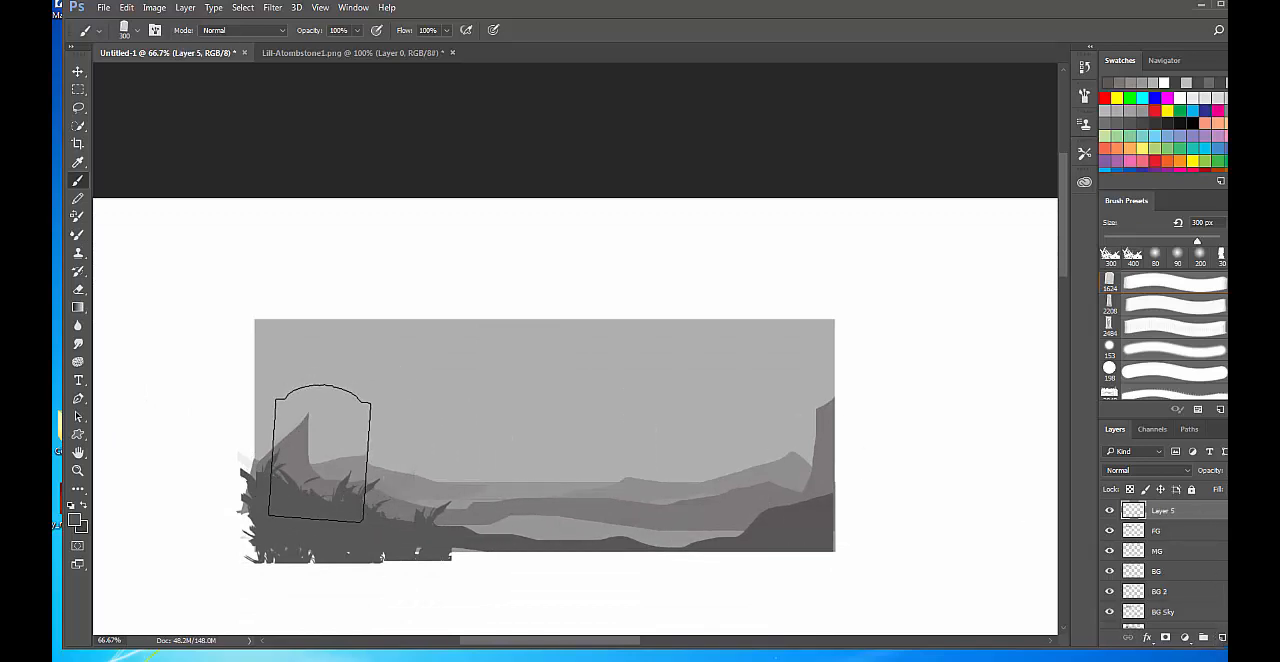
{"action": "key", "text": "bracketleft"}
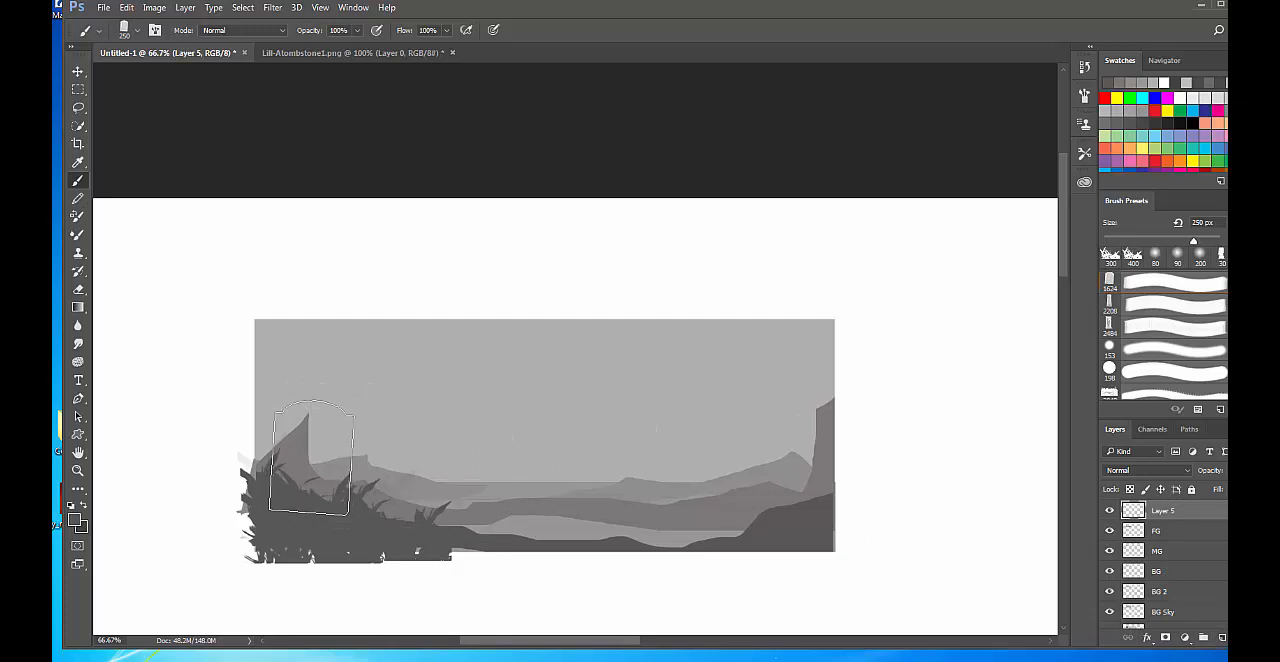
{"action": "left_click", "coordinate": [352, 465]}
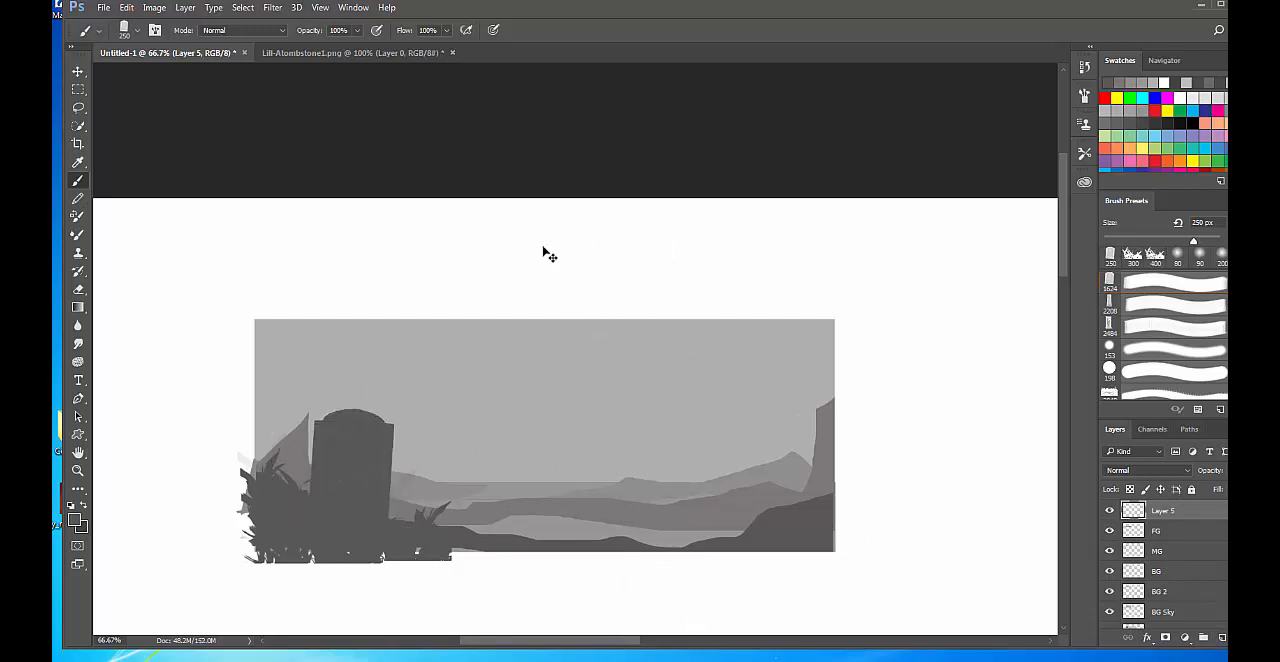
Rotate the tombstone about 9.6° clockwise and move it slightly down into the foreground ground.
{"action": "key", "text": "ctrl+t"}
{"action": "left_click_drag", "start_coordinate": [421, 368], "coordinate": [436, 381]}
{"action": "left_click_drag", "start_coordinate": [376, 432], "coordinate": [375, 450]}
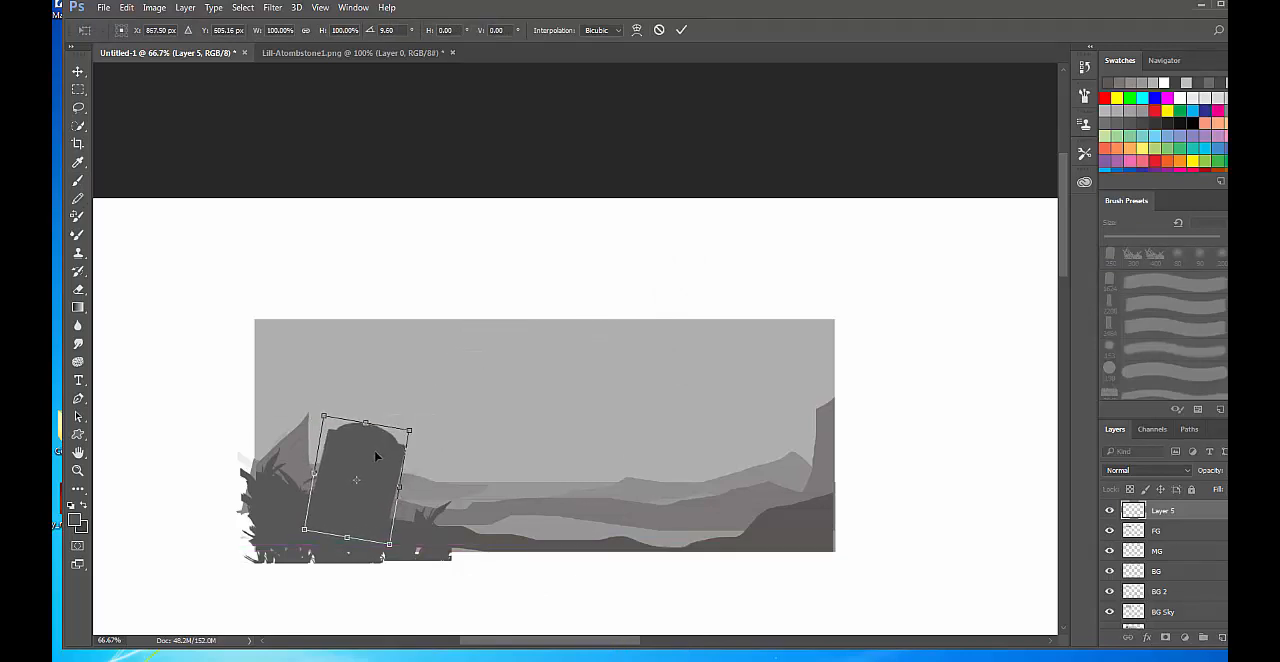
{"action": "key", "text": "Return"}
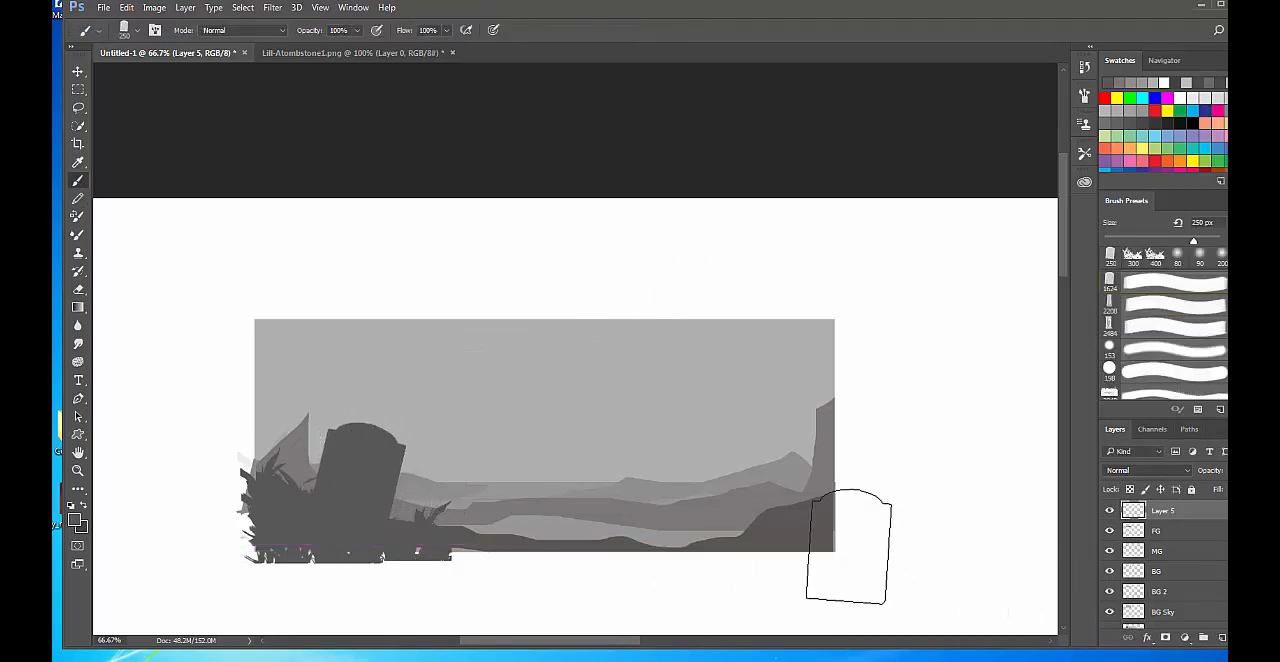
Choose the 1082 px Celtic cross gravestone brush, reduce it to 400 px and stamp one cross on the right foreground hill.
{"action": "right_click", "coordinate": [790, 494]}
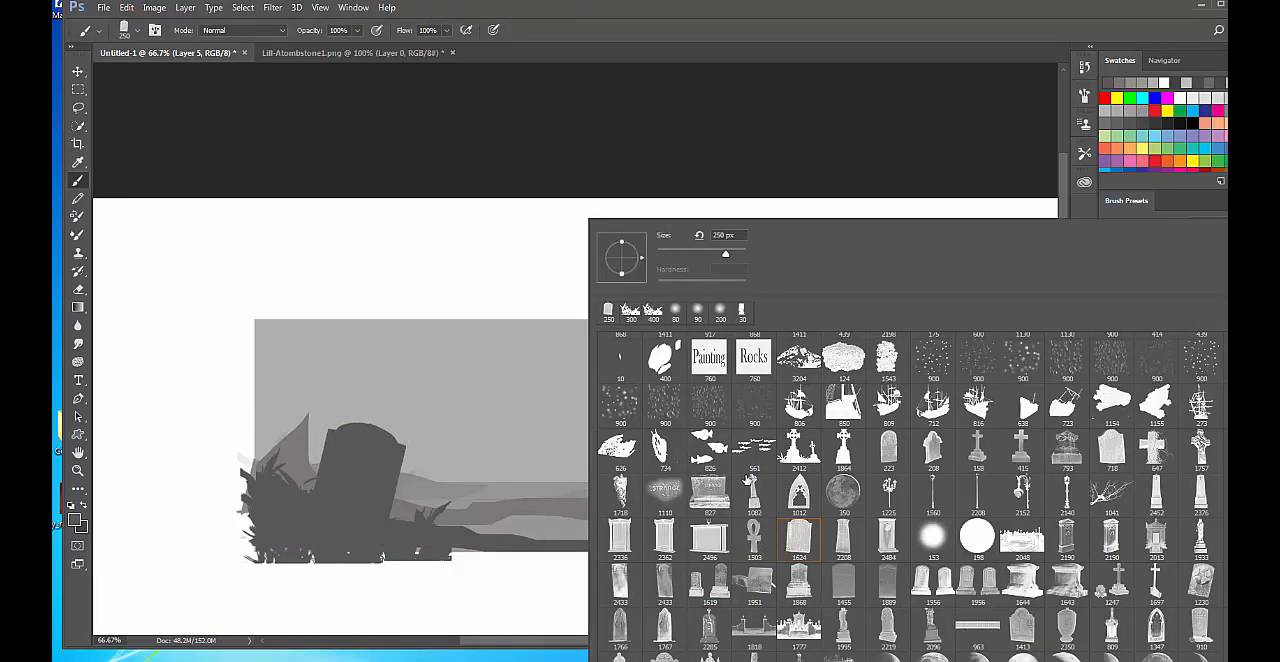
{"action": "left_click", "coordinate": [752, 490]}
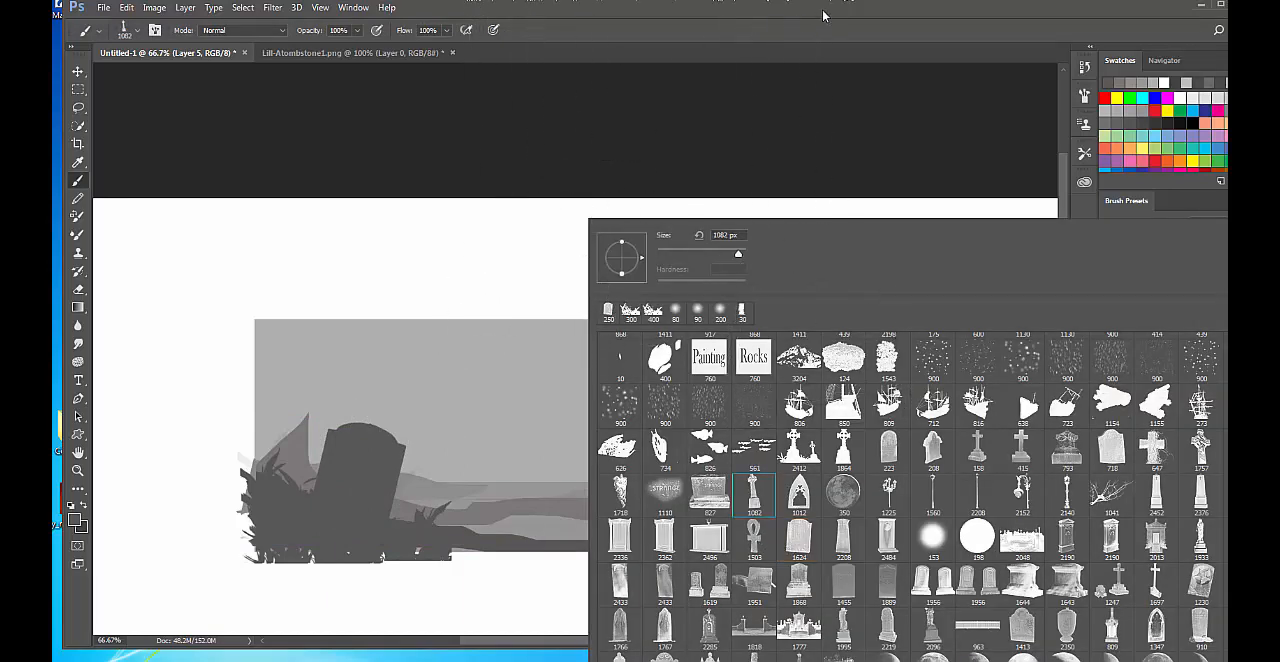
{"action": "left_click", "coordinate": [1140, 30]}
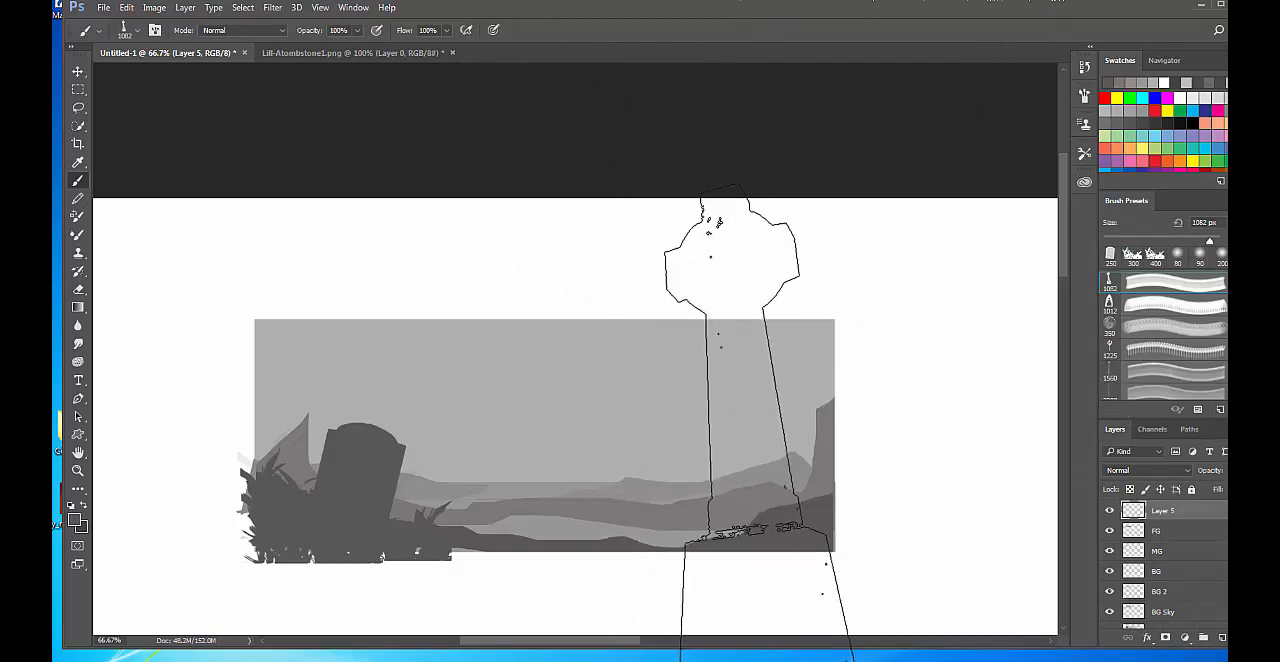
{"action": "key", "text": "bracketleft"}
{"action": "key", "text": "bracketleft"}
{"action": "key", "text": "bracketleft"}
{"action": "key", "text": "bracketleft"}
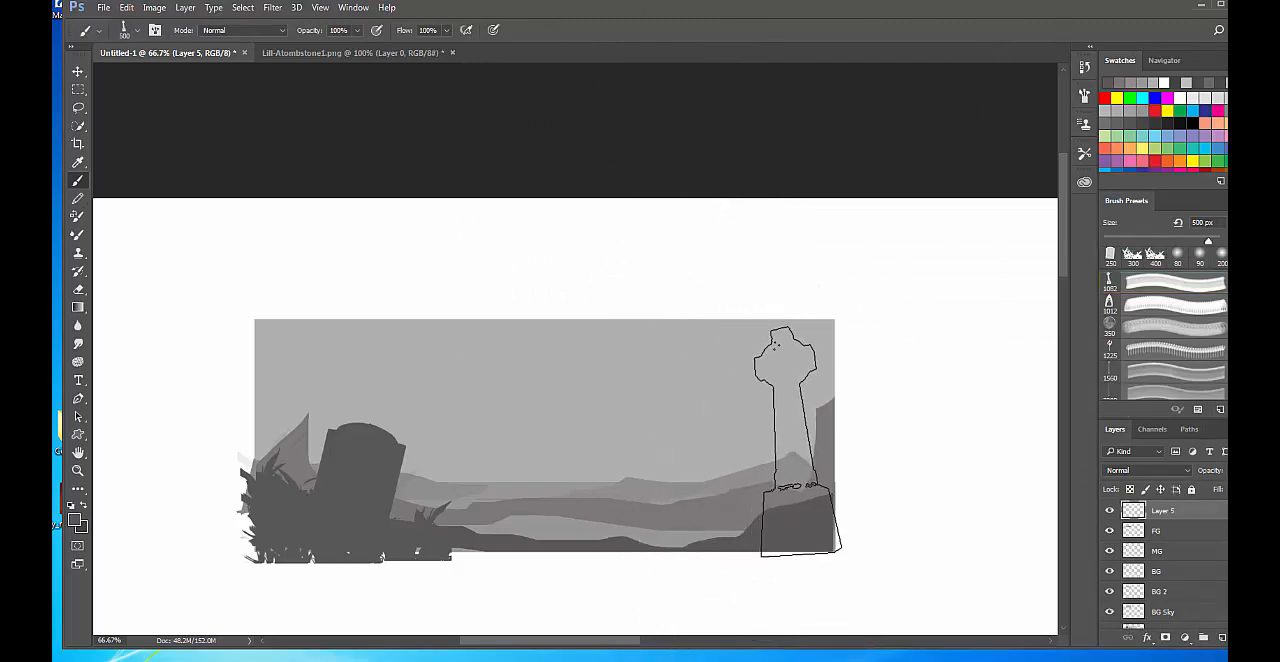
{"action": "left_click", "coordinate": [798, 442]}
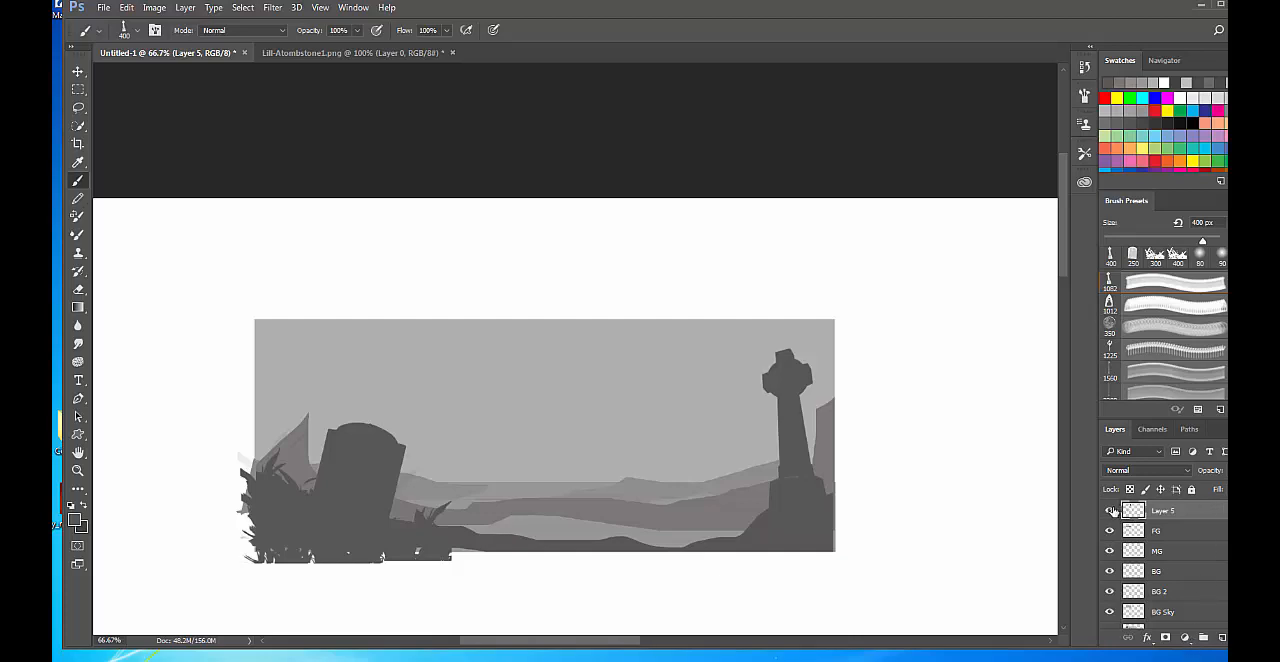
Merge the gravestone layer with the FG layer and toggle the merged layer's visibility to check it.
{"action": "left_click", "coordinate": [1109, 511]}
{"action": "left_click", "coordinate": [1109, 511]}
{"action": "left_click", "coordinate": [1171, 534], "text": "shift"}
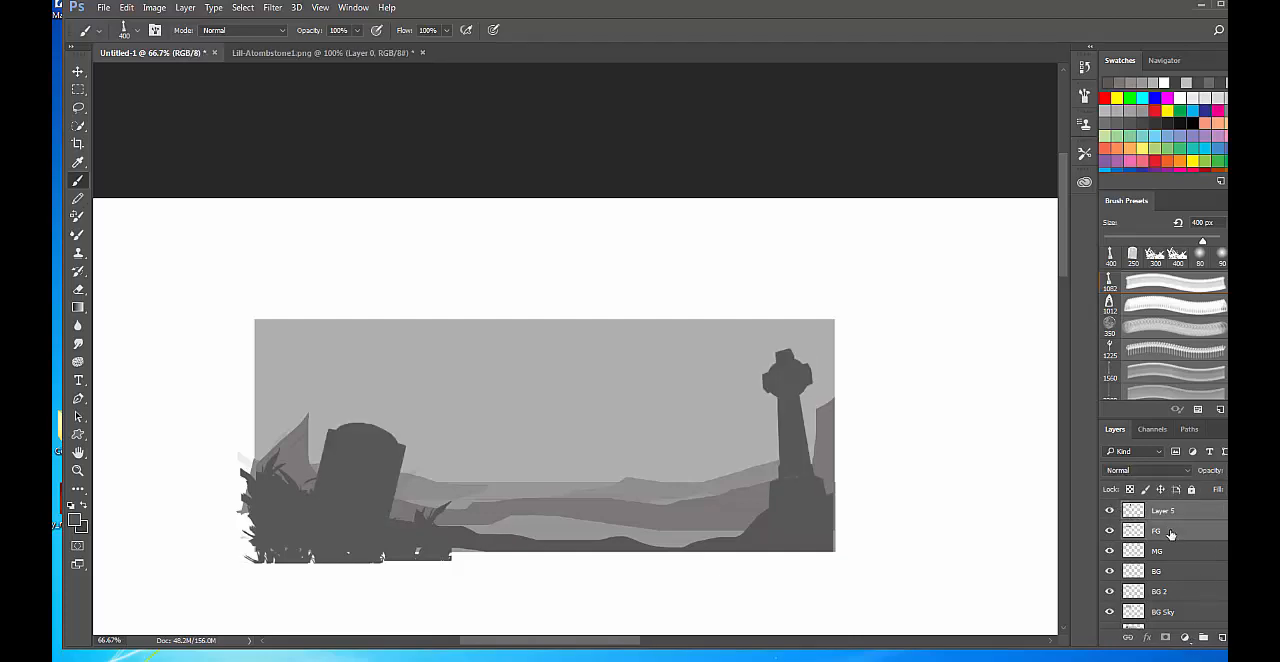
{"action": "key", "text": "ctrl+e"}
{"action": "left_click", "coordinate": [1109, 511]}
{"action": "left_click", "coordinate": [1109, 511]}
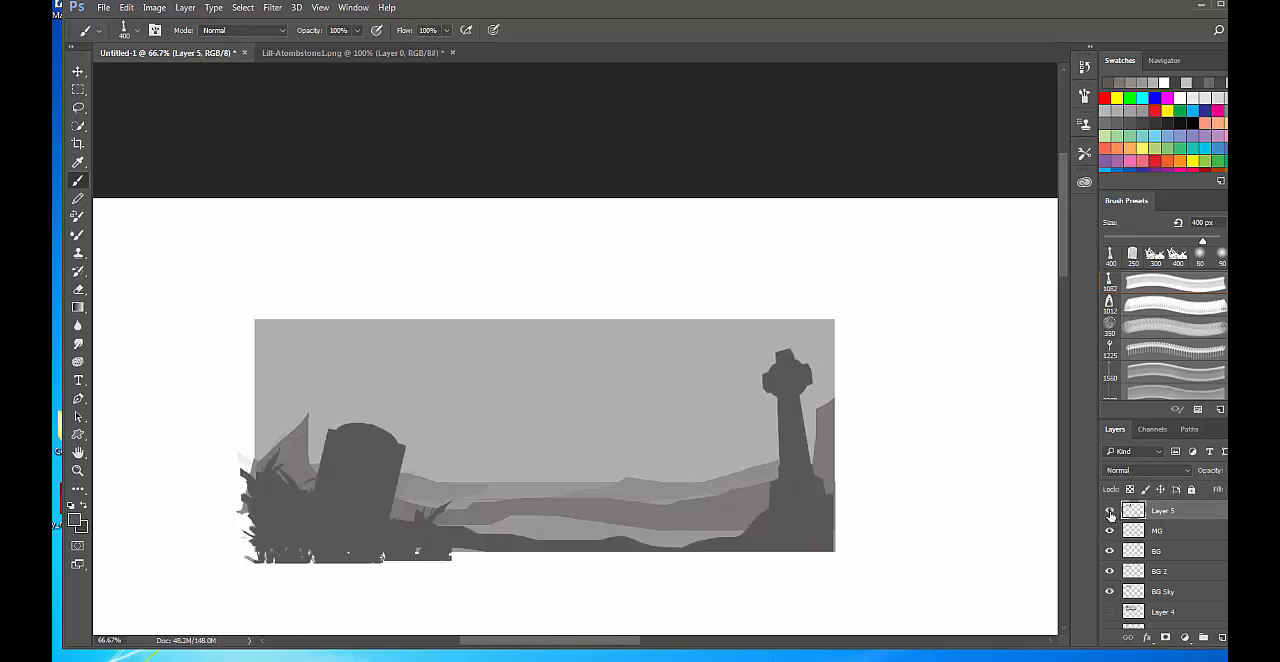
{"action": "left_click", "coordinate": [1109, 511]}
{"action": "left_click", "coordinate": [1109, 511]}
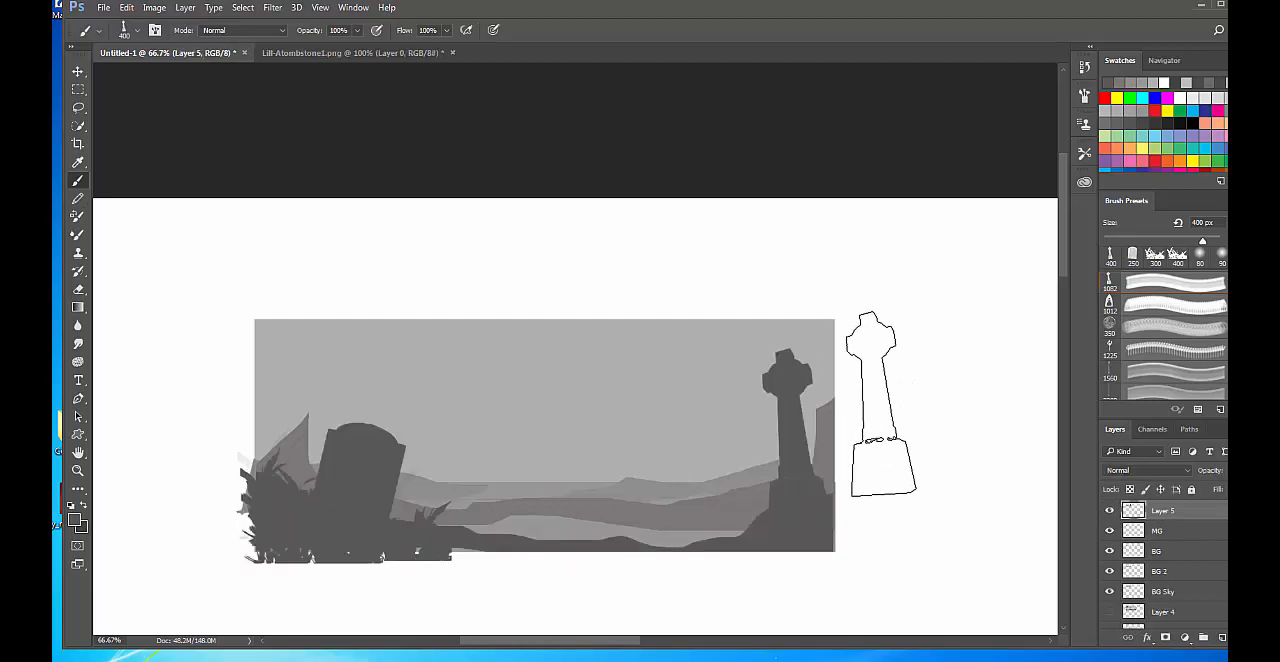
Darken the merged foreground layer with Levels by lowering the midtone input to about 0.7.
{"action": "key", "text": "ctrl+plus"}
{"action": "left_click_drag", "start_coordinate": [772, 467], "coordinate": [803, 323]}
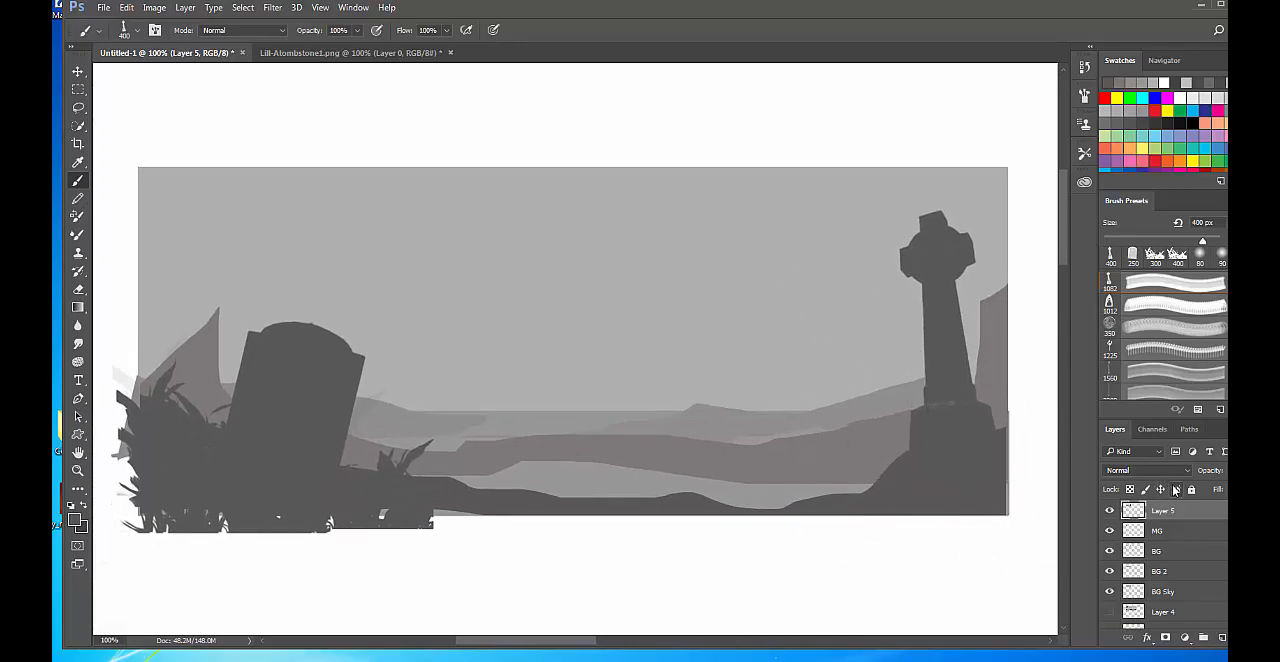
{"action": "key", "text": "ctrl+l"}
{"action": "mouse_move", "coordinate": [900, 186]}
{"action": "left_mouse_down"}
{"action": "mouse_move", "coordinate": [930, 182]}
{"action": "mouse_move", "coordinate": [910, 185]}
{"action": "mouse_move", "coordinate": [920, 189]}
{"action": "left_mouse_up"}
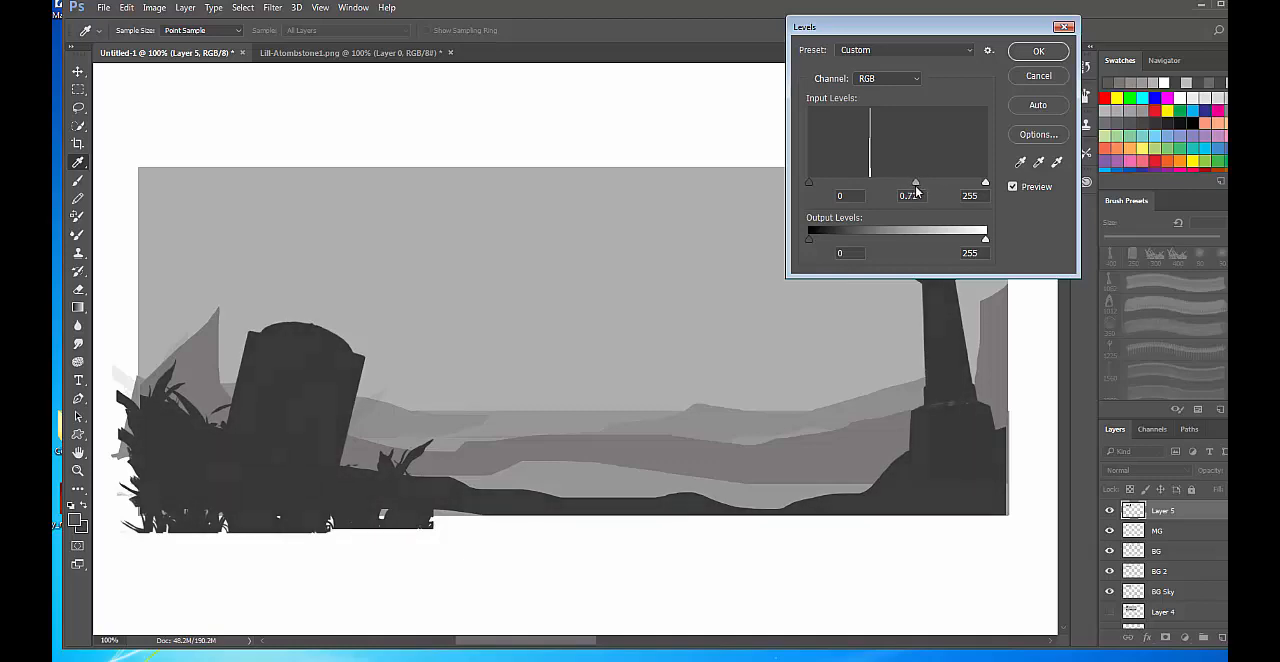
{"action": "left_click", "coordinate": [1051, 57]}
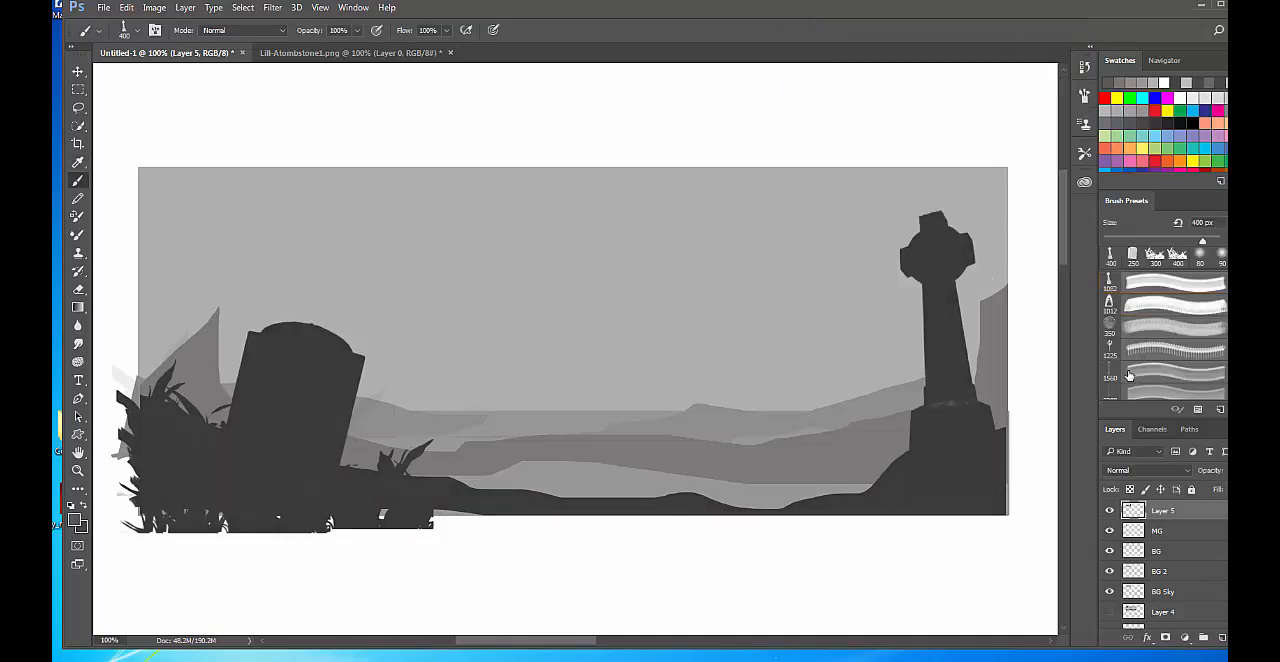
Try a second 400 px cross stamp beside the existing cross on the foreground layer, and undo it.
{"action": "key", "text": "b"}
{"action": "key", "text": "super"}
{"action": "key", "text": "super"}
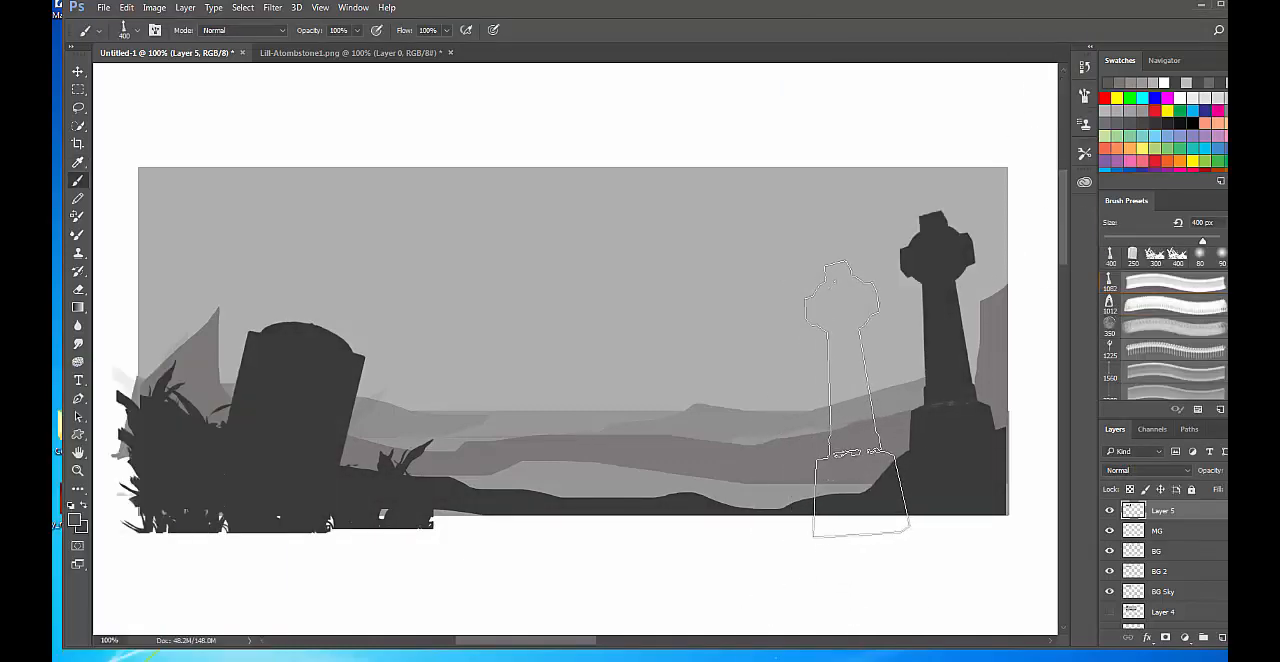
{"action": "left_click", "coordinate": [856, 400]}
{"action": "key", "text": "ctrl+z"}
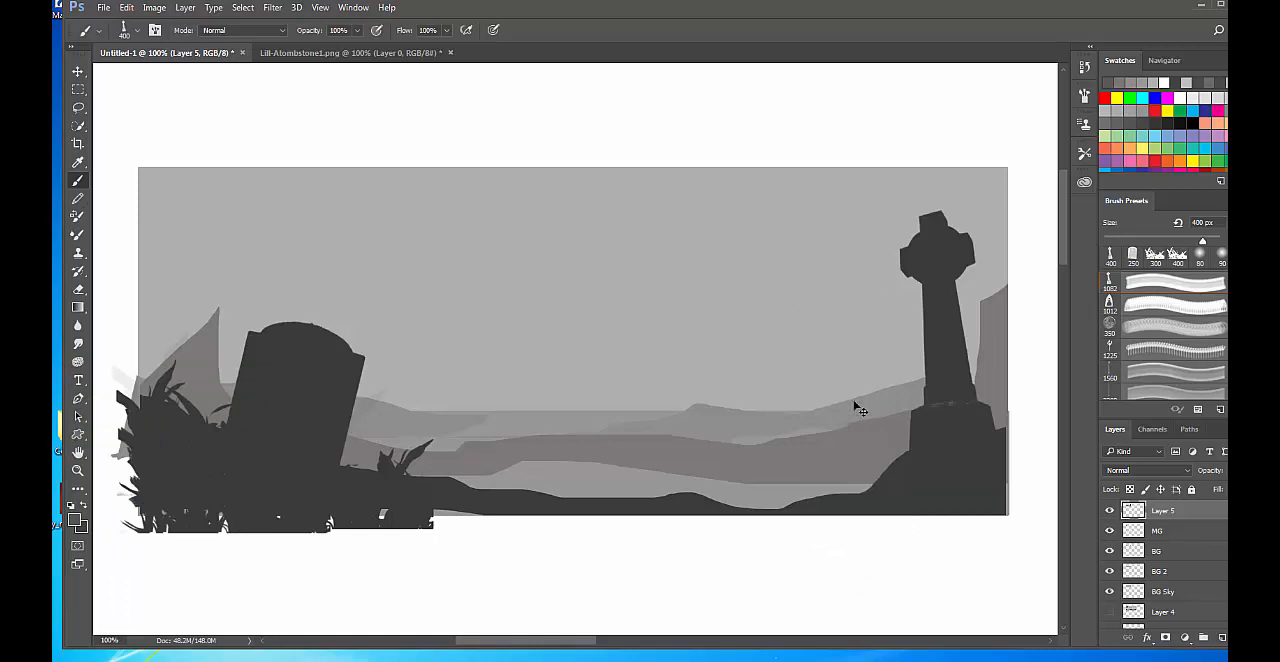
Make the MG layer active and toggle its visibility to check the midground hills.
{"action": "right_click", "coordinate": [854, 464]}
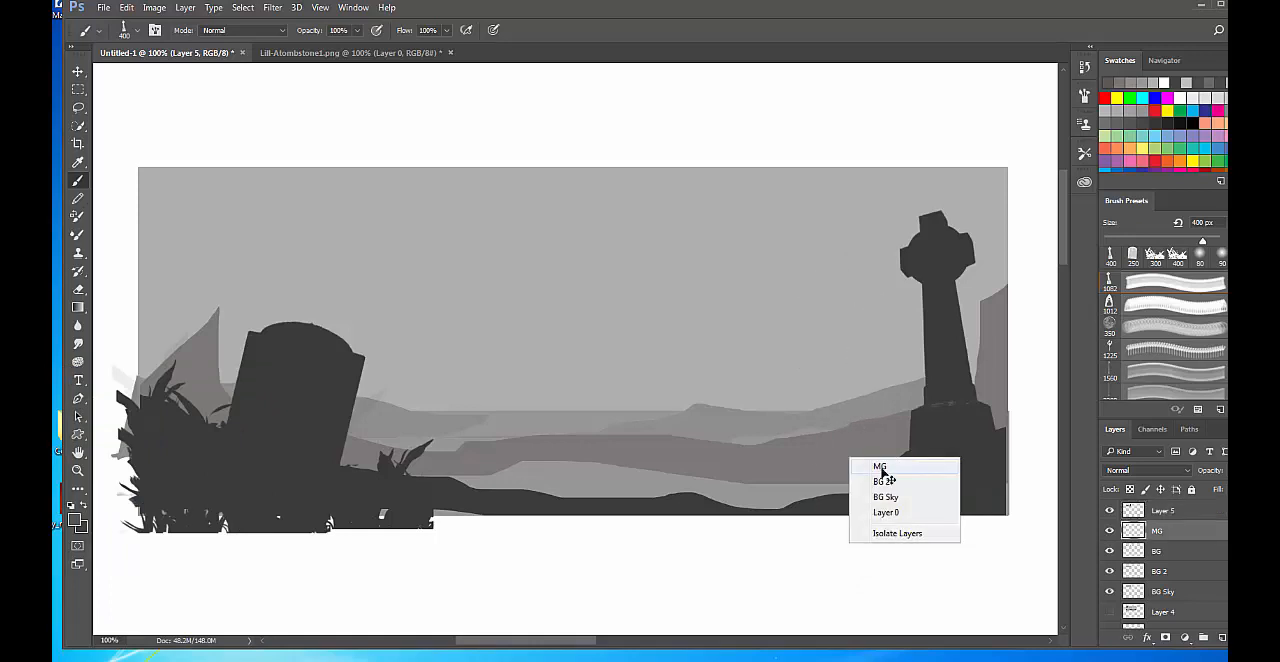
{"action": "left_click", "coordinate": [884, 470]}
{"action": "left_click", "coordinate": [1111, 531]}
{"action": "left_click", "coordinate": [1111, 531]}
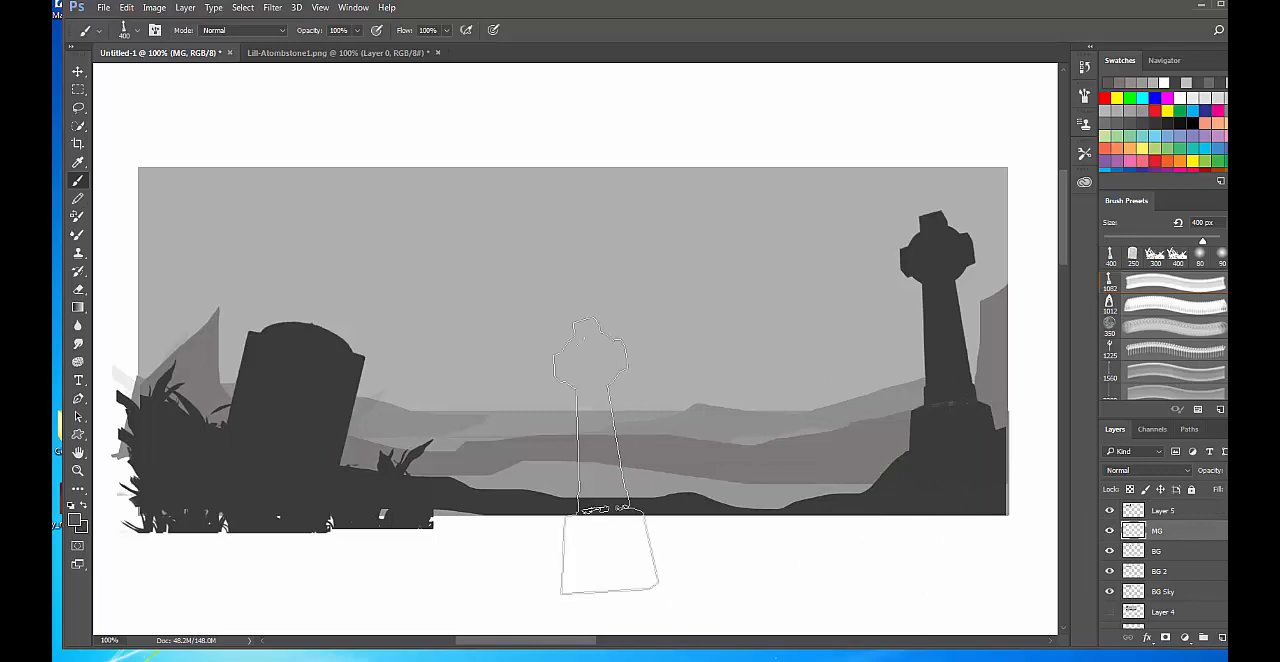
Choose the 175 px rough-edged painting brush, reduce it to 60 px and fill the gap beneath the midground hills with their grey on MG.
{"action": "key", "text": "bracketleft"}
{"action": "key", "text": "bracketleft"}
{"action": "key", "text": "bracketleft"}
{"action": "key", "text": "bracketleft"}
{"action": "key", "text": "bracketleft"}
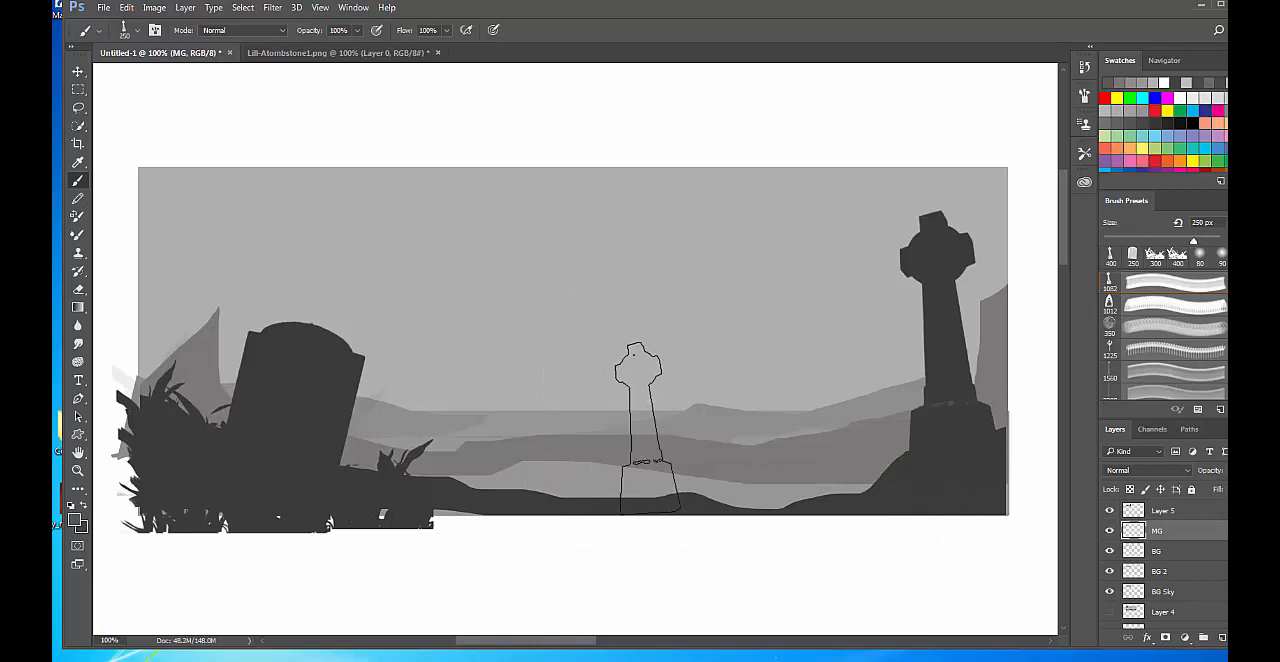
{"action": "right_click", "coordinate": [588, 218]}
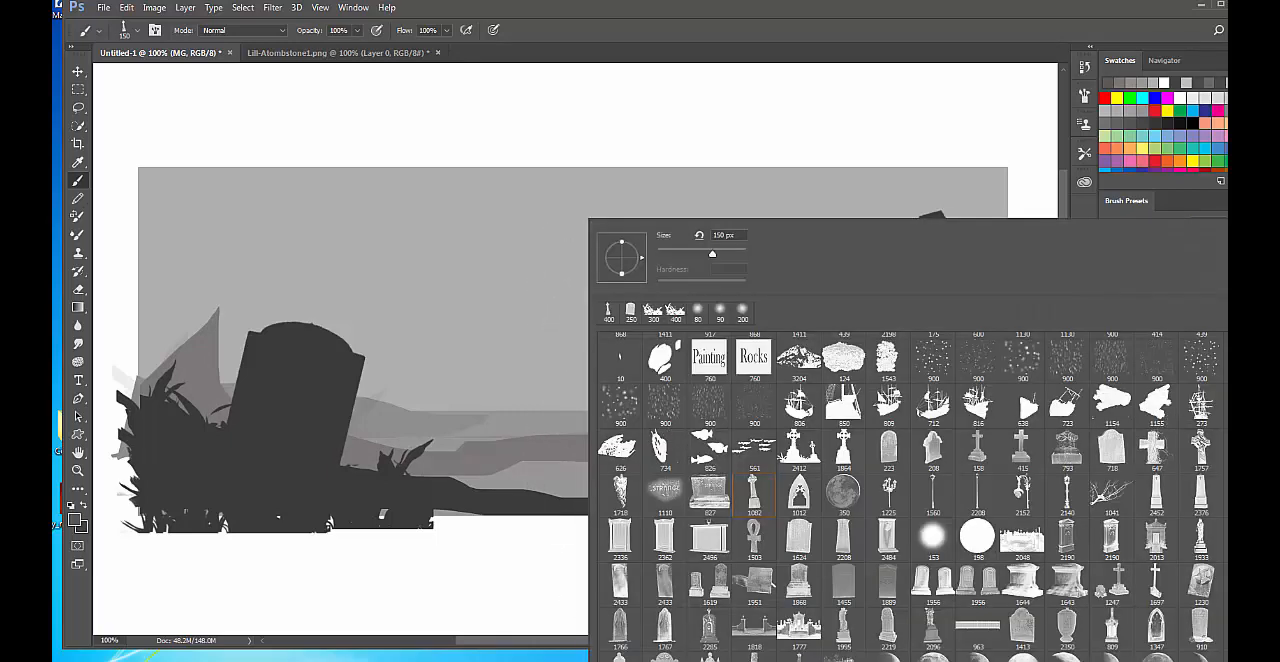
{"action": "scroll", "coordinate": [910, 495], "scroll_direction": "down", "scroll_amount": 5}
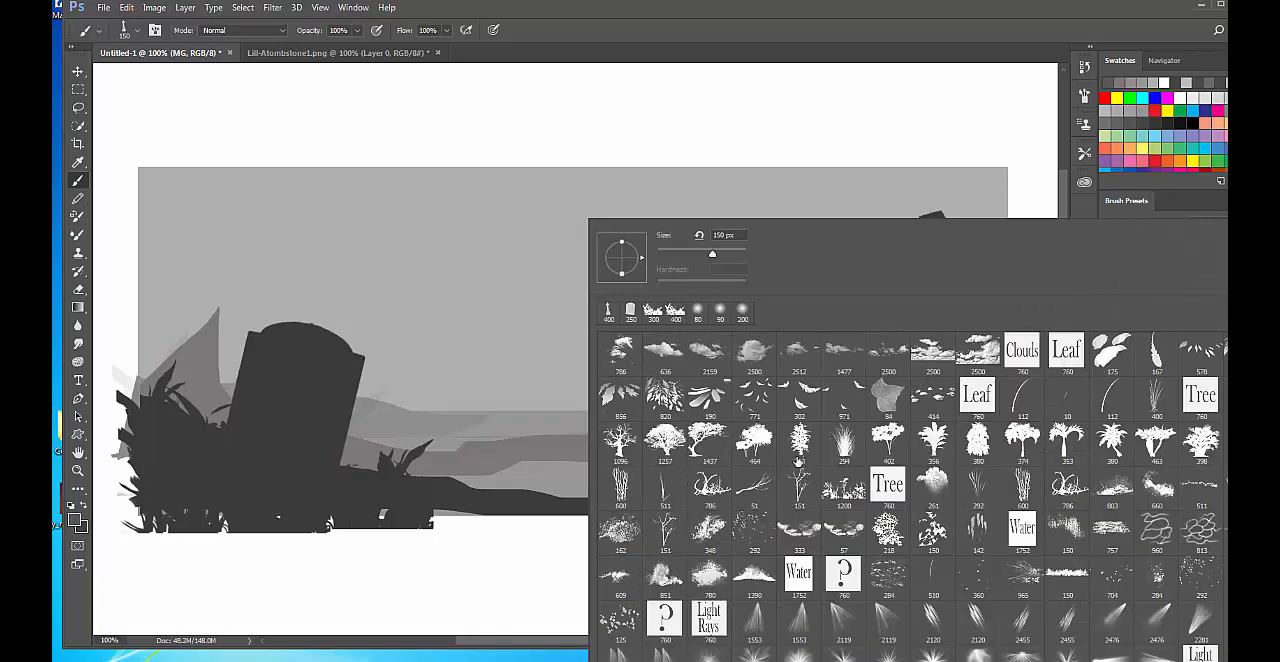
{"action": "scroll", "coordinate": [799, 462], "scroll_direction": "up", "scroll_amount": 3}
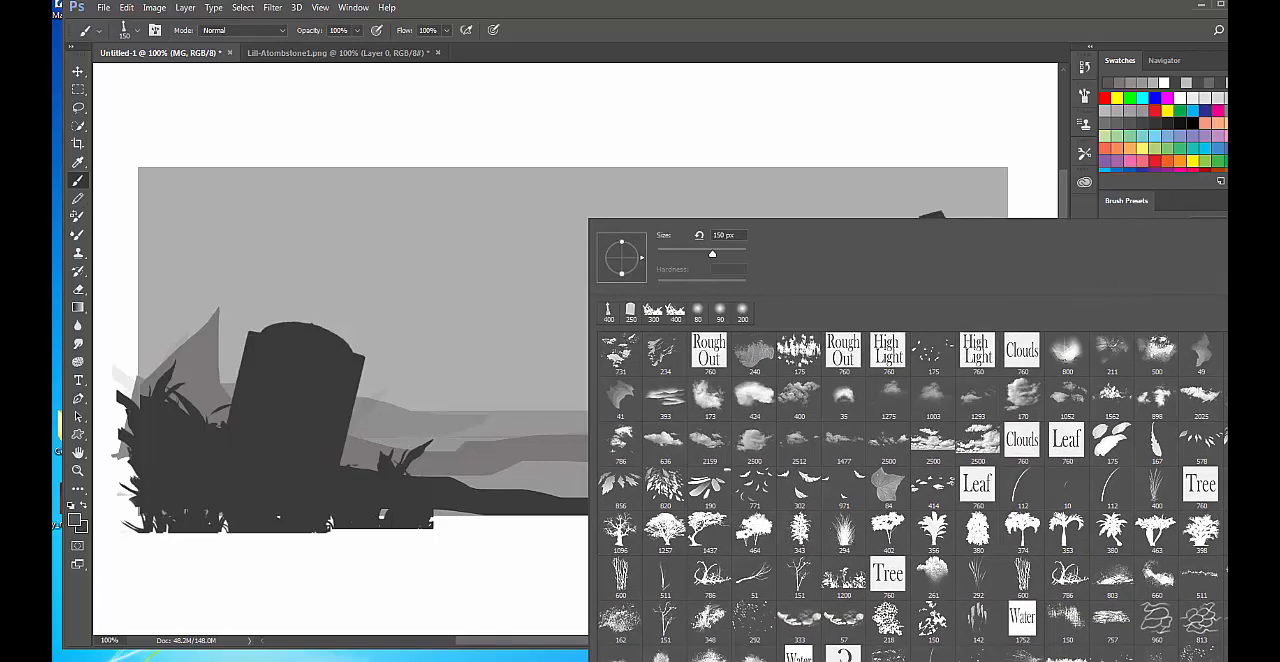
{"action": "scroll", "coordinate": [910, 495], "scroll_direction": "up", "scroll_amount": 5}
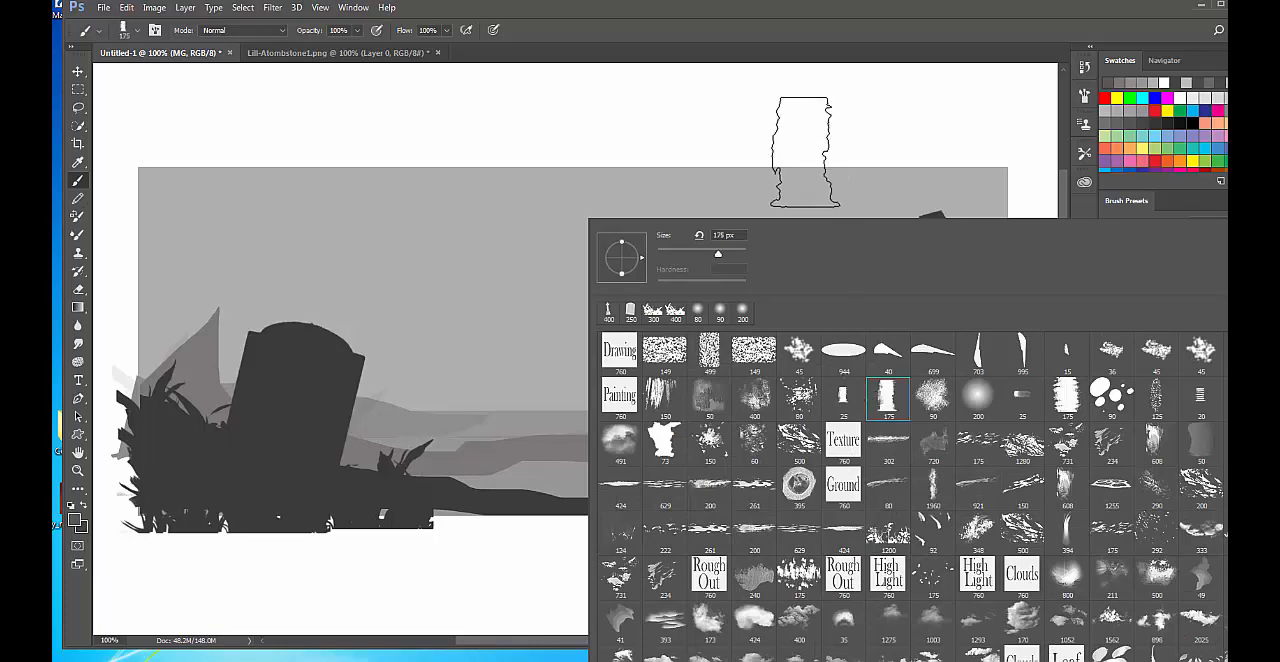
{"action": "left_click", "coordinate": [787, 111]}
{"action": "key", "text": "ctrl+z"}
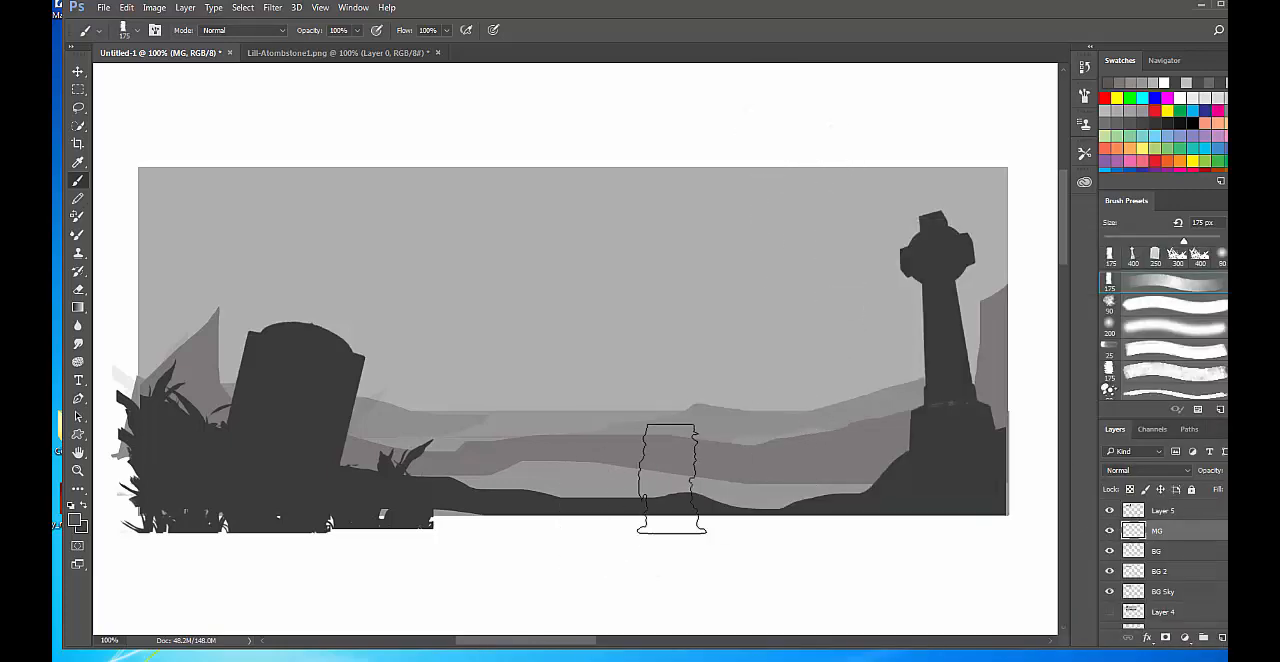
{"action": "key", "text": "bracketleft"}
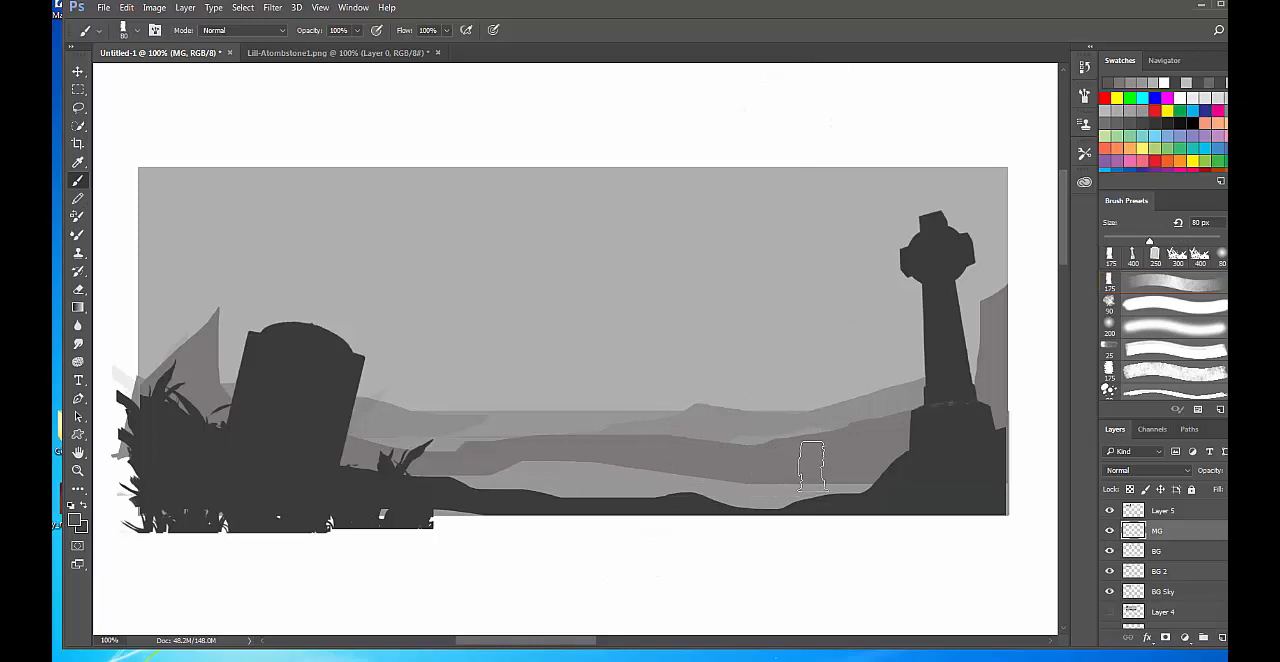
{"action": "left_click", "coordinate": [820, 451], "text": "alt"}
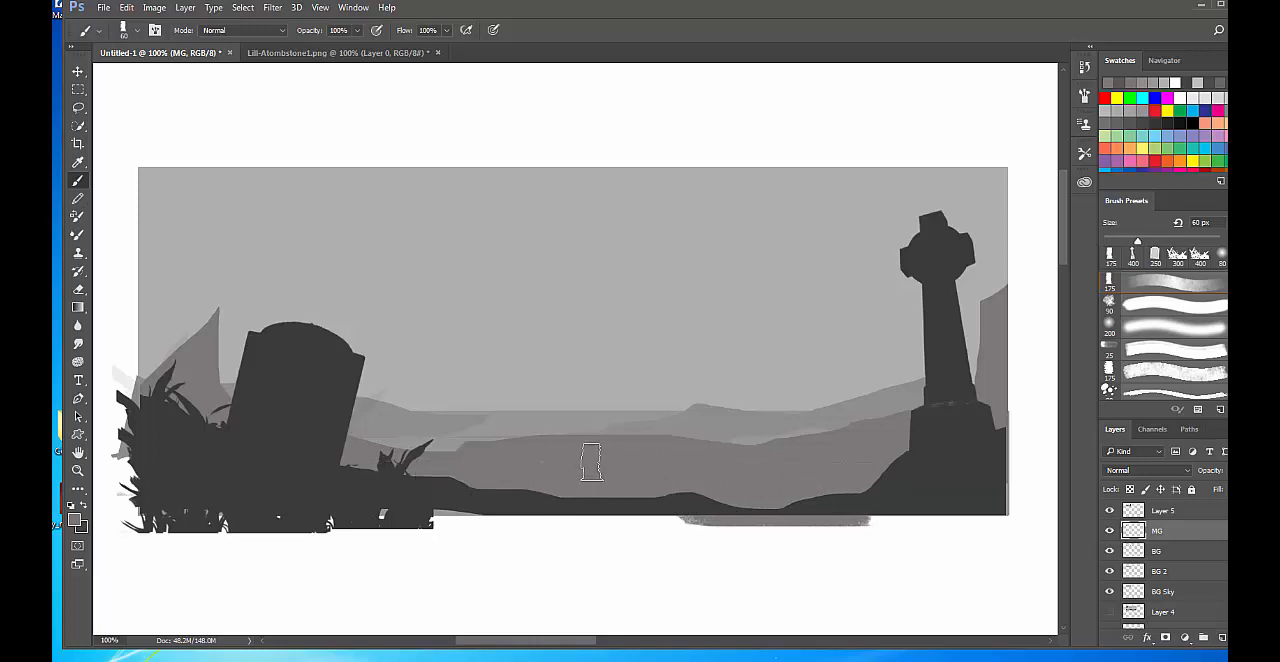
Delete the grey paint spilling below the landscape's lower edge on MG using a rectangular marquee, and deselect.
{"action": "key", "text": "m"}
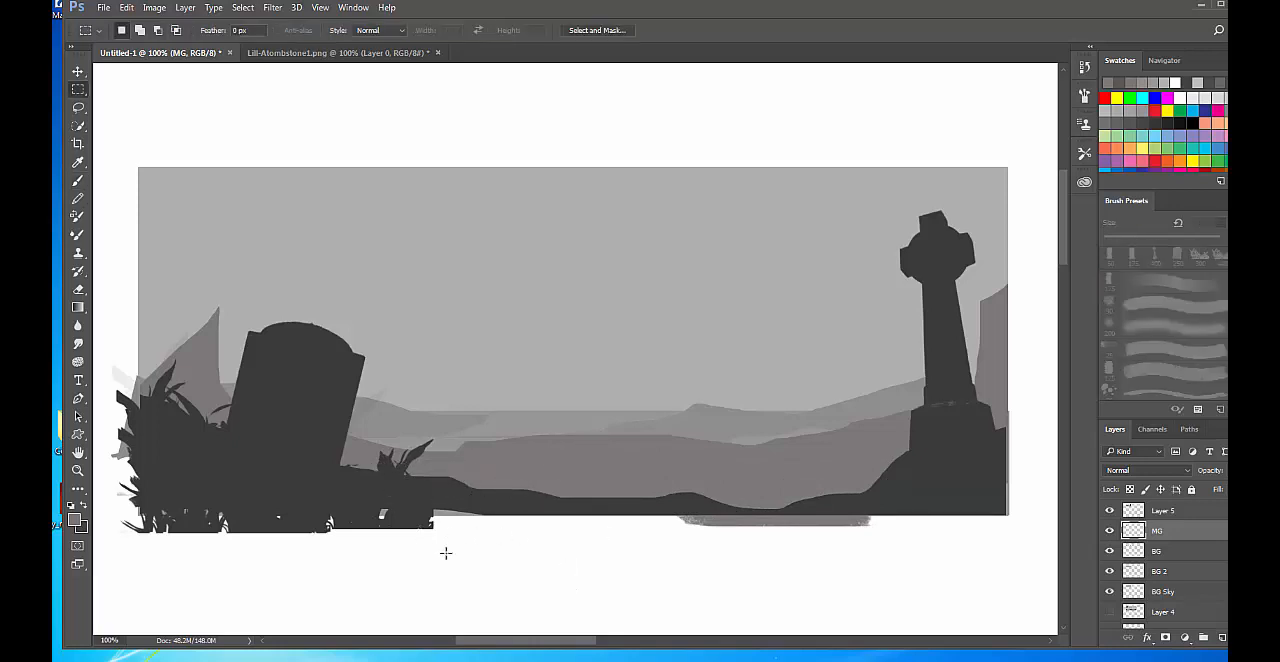
{"action": "left_click_drag", "start_coordinate": [446, 553], "coordinate": [1063, 527]}
{"action": "key", "text": "Delete"}
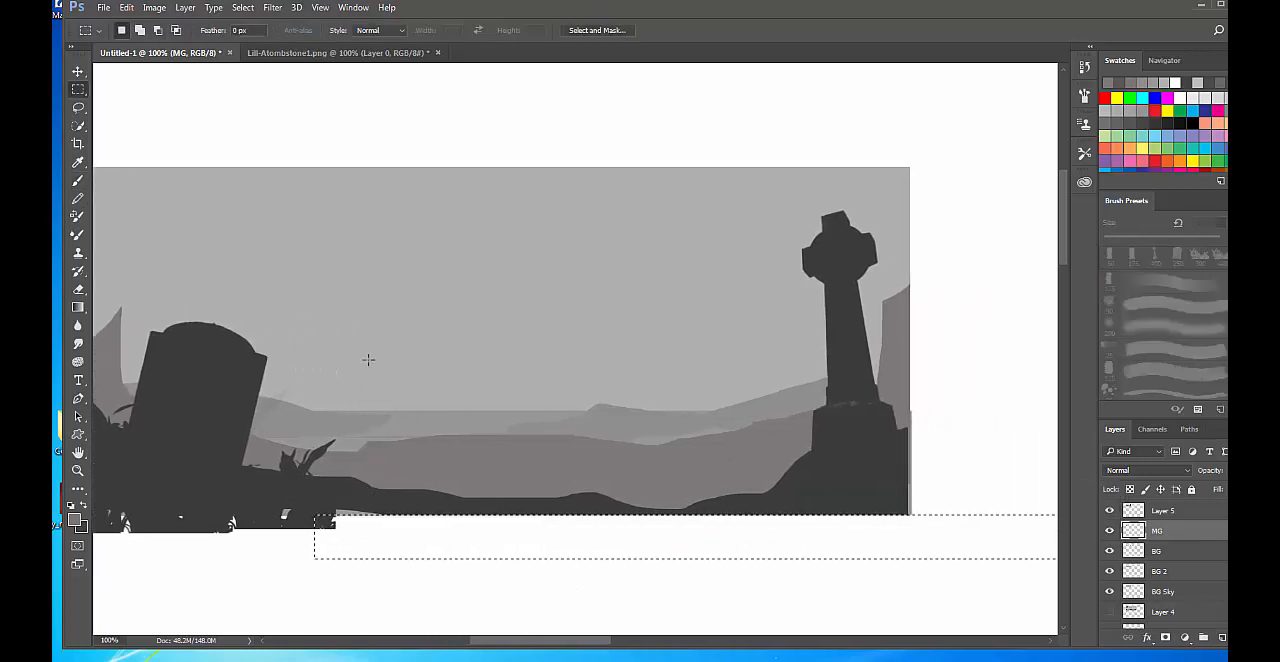
{"action": "mouse_move", "coordinate": [437, 345]}
{"action": "left_mouse_down"}
{"action": "mouse_move", "coordinate": [840, 369]}
{"action": "mouse_move", "coordinate": [566, 369]}
{"action": "mouse_move", "coordinate": [562, 328]}
{"action": "left_mouse_up"}
{"action": "key", "text": "ctrl+d"}
{"action": "key", "text": "ctrl+shift+d"}
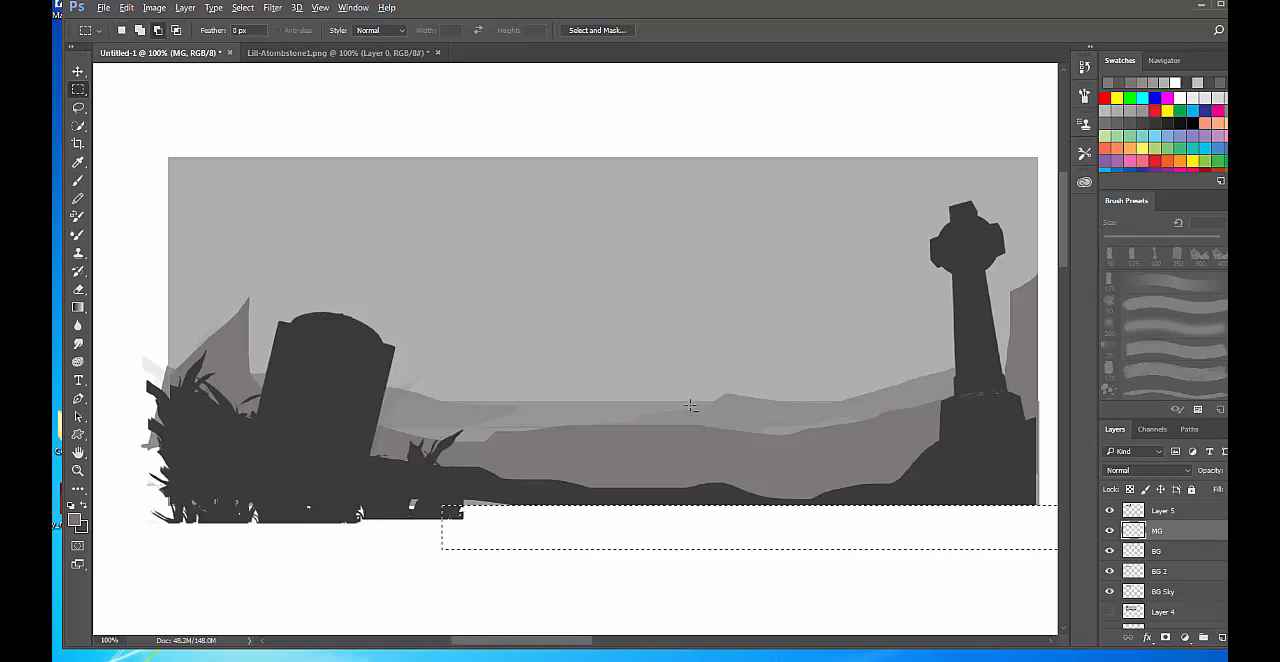
{"action": "key", "text": "ctrl+d"}
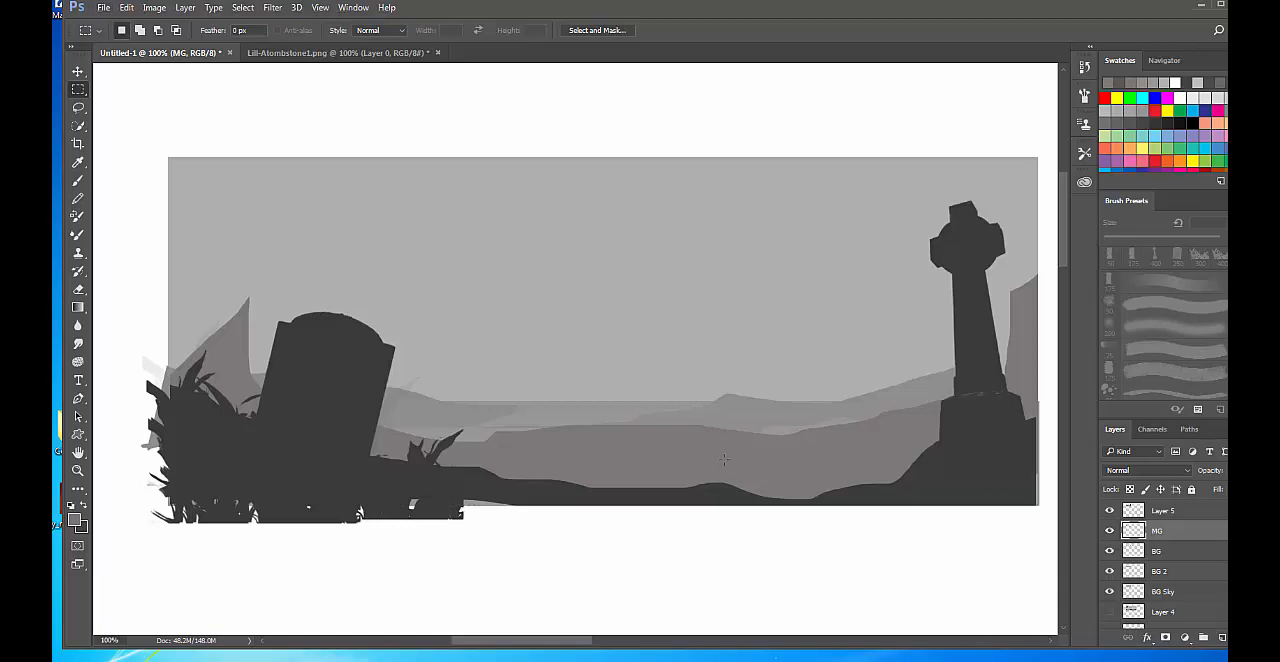
Switch back to the Brush tool and choose the 2412 px brush with two Celtic crosses and grass.
{"action": "key", "text": "b"}
{"action": "right_click", "coordinate": [652, 334]}
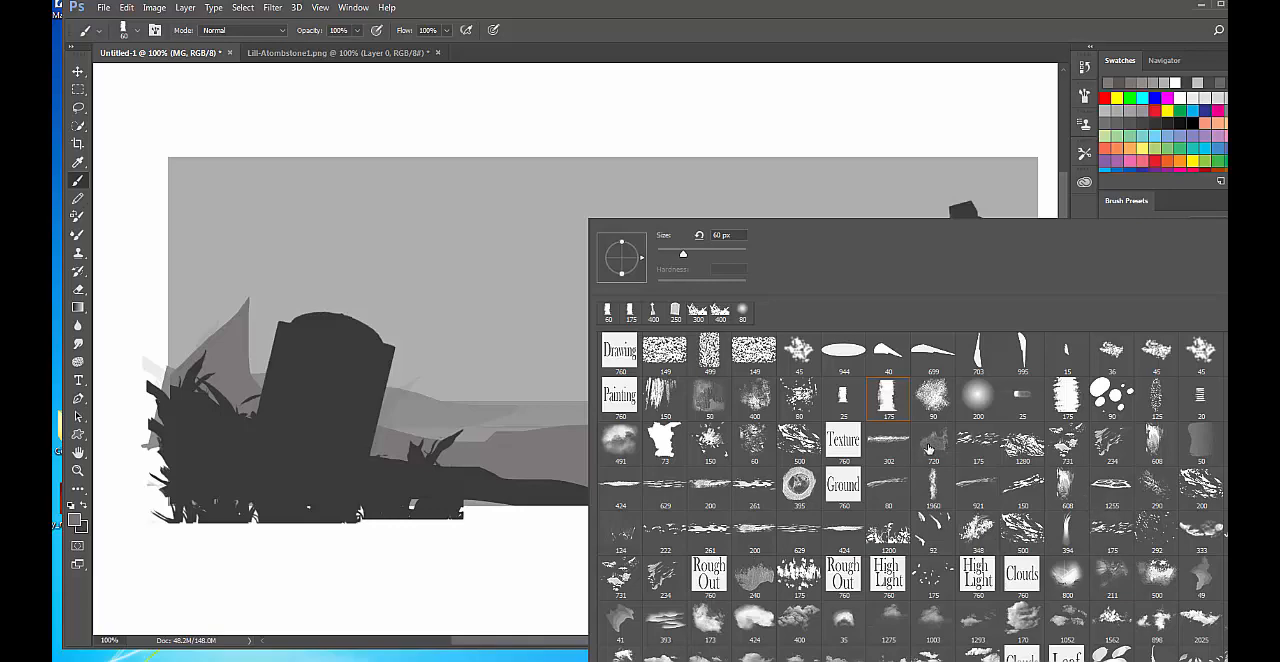
{"action": "scroll", "coordinate": [910, 495], "scroll_direction": "down", "scroll_amount": 20}
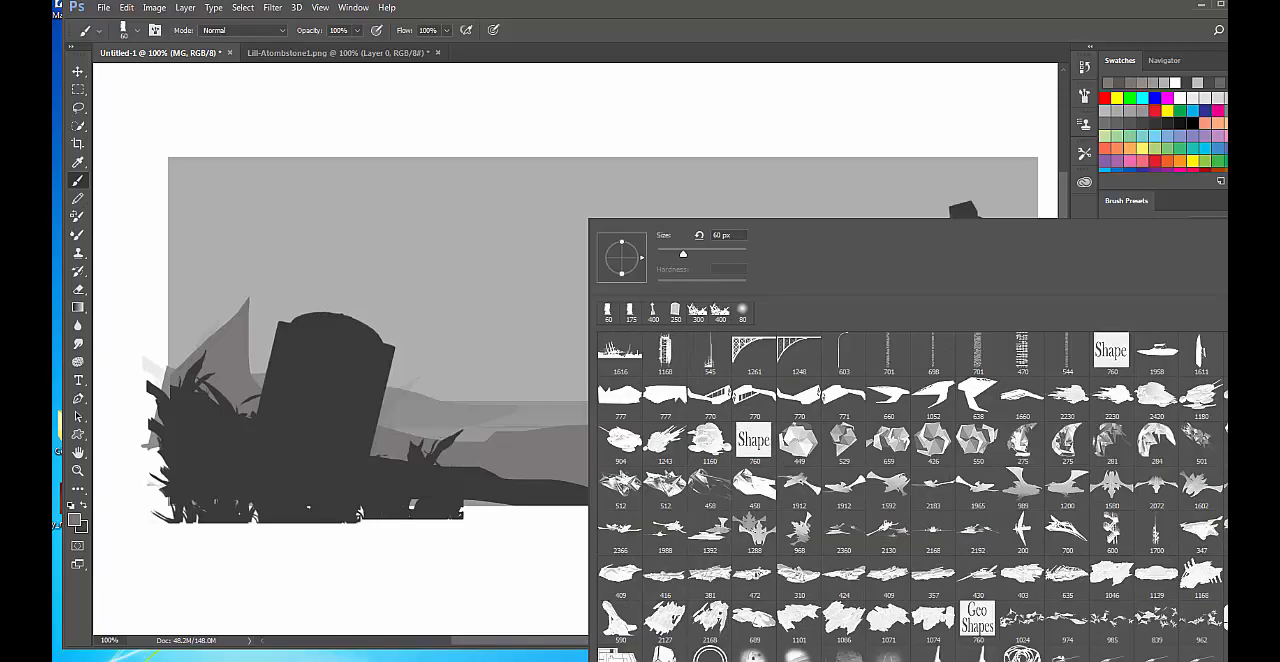
{"action": "scroll", "coordinate": [912, 496], "scroll_direction": "down", "scroll_amount": 5}
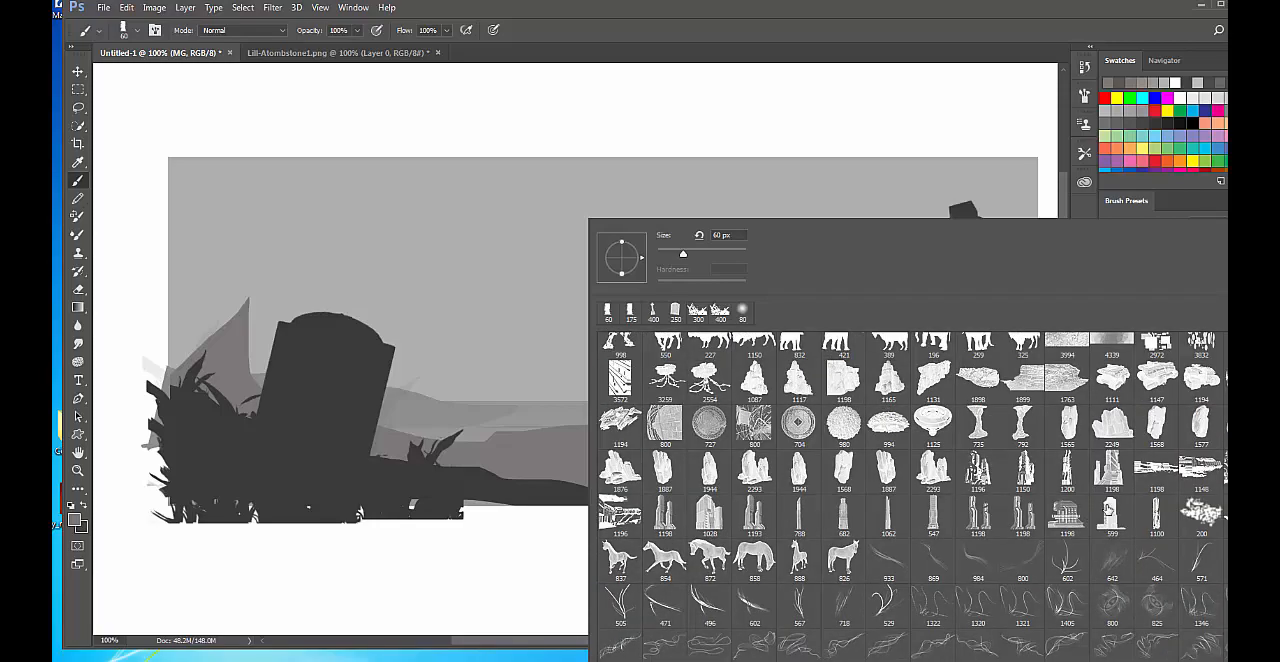
{"action": "scroll", "coordinate": [1018, 495], "scroll_direction": "up", "scroll_amount": 2}
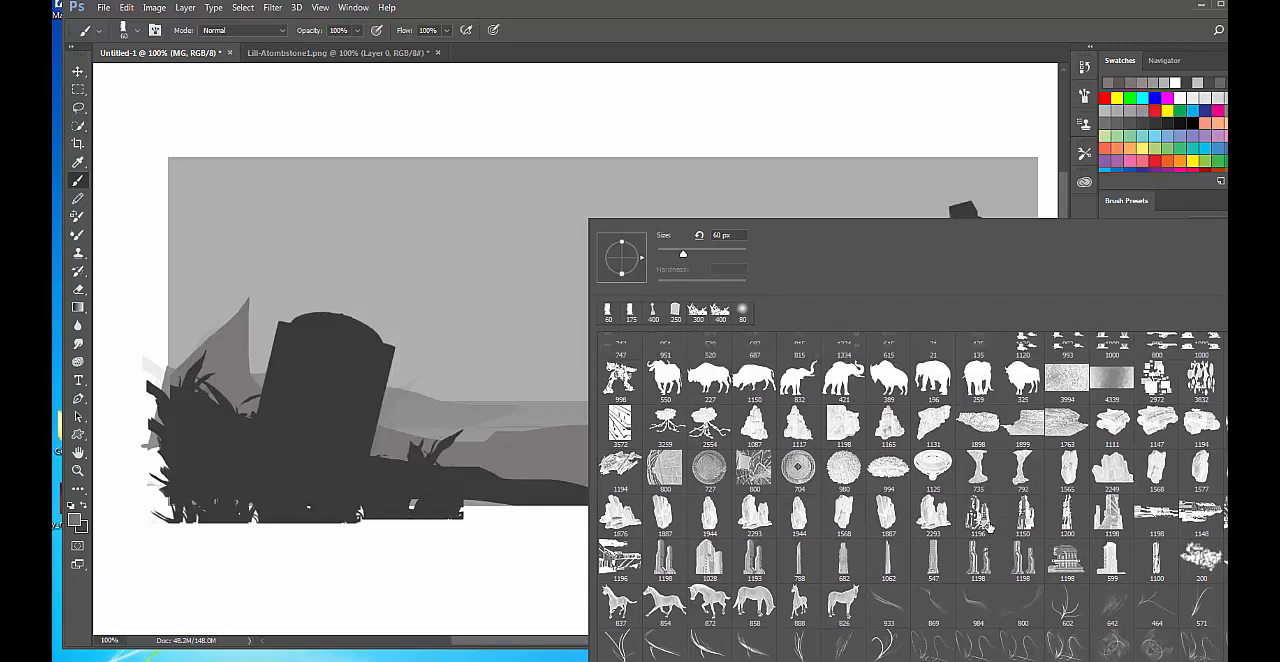
{"action": "scroll", "coordinate": [1187, 574], "scroll_direction": "down", "scroll_amount": 10}
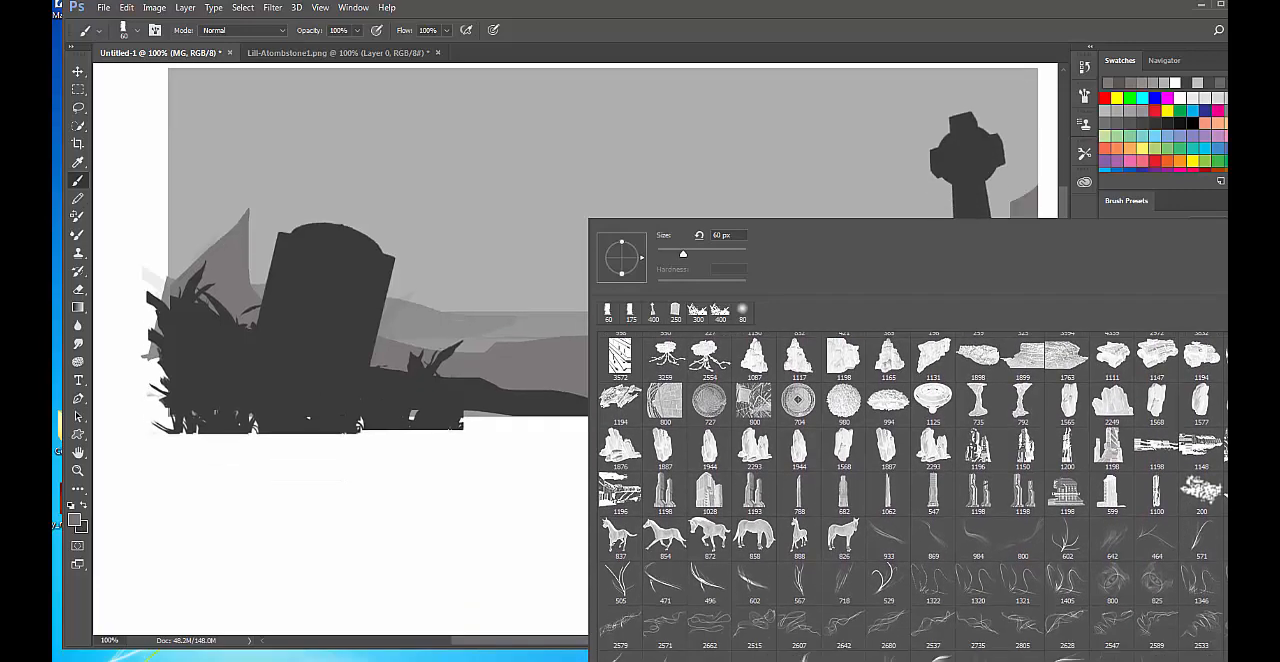
{"action": "scroll", "coordinate": [910, 496], "scroll_direction": "down", "scroll_amount": 10}
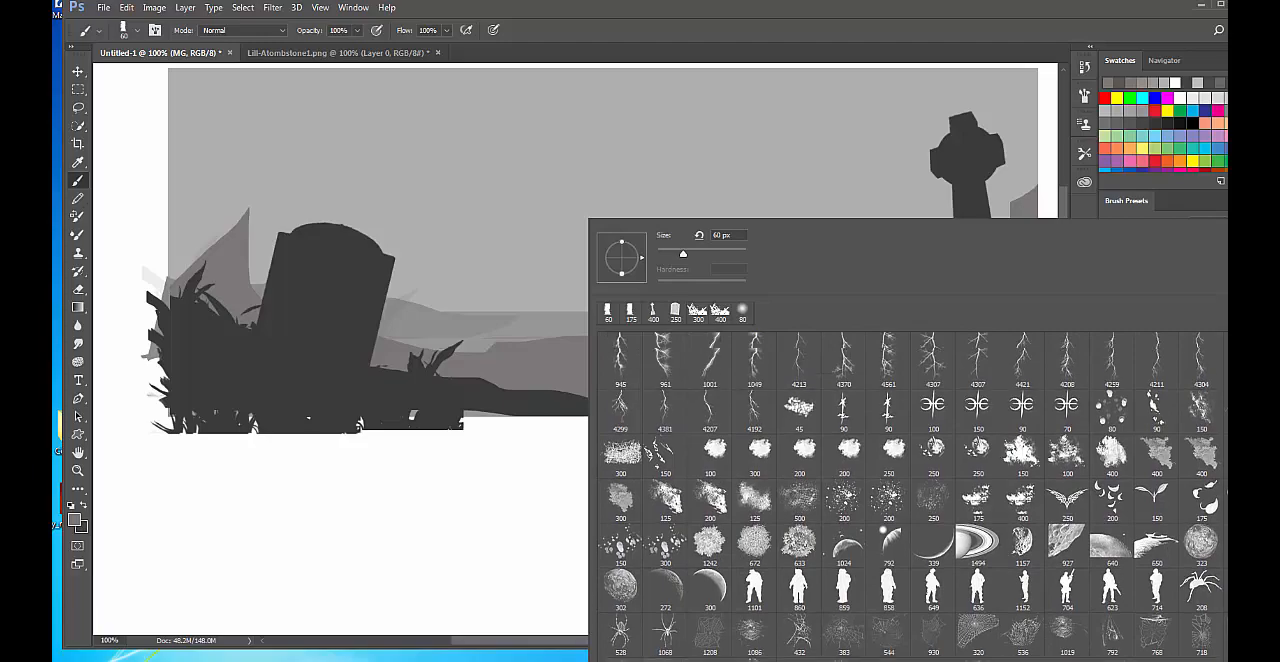
{"action": "scroll", "coordinate": [910, 496], "scroll_direction": "up", "scroll_amount": 5}
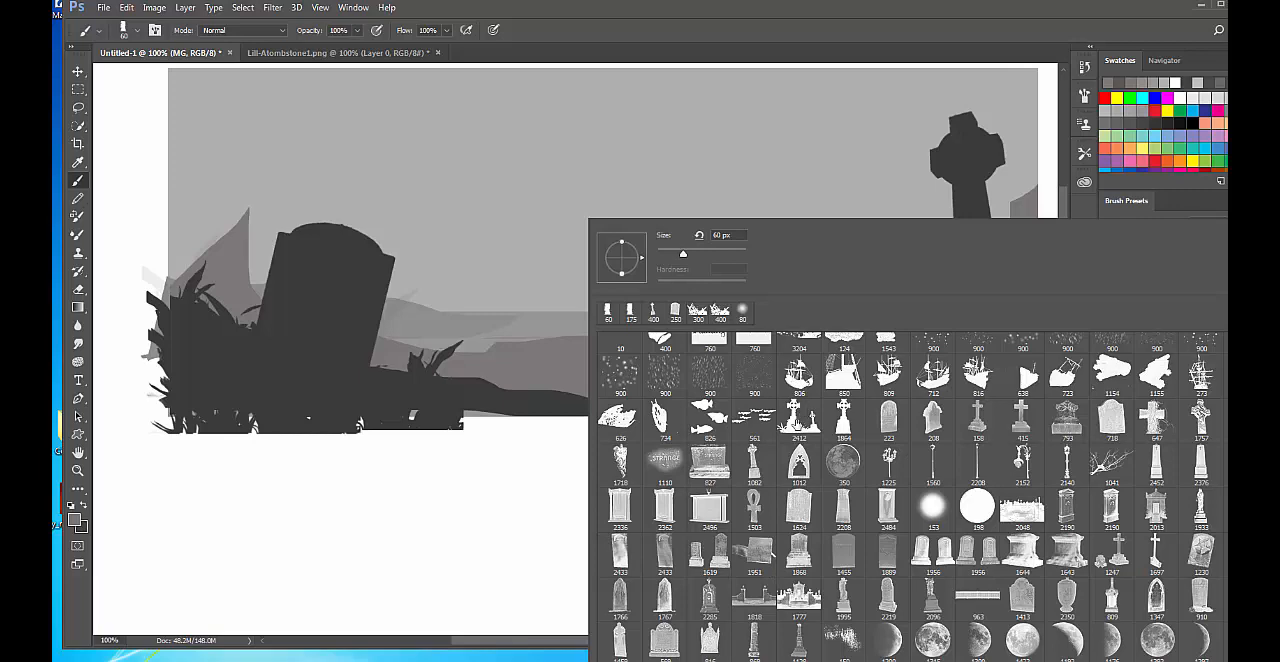
{"action": "left_click", "coordinate": [798, 420]}
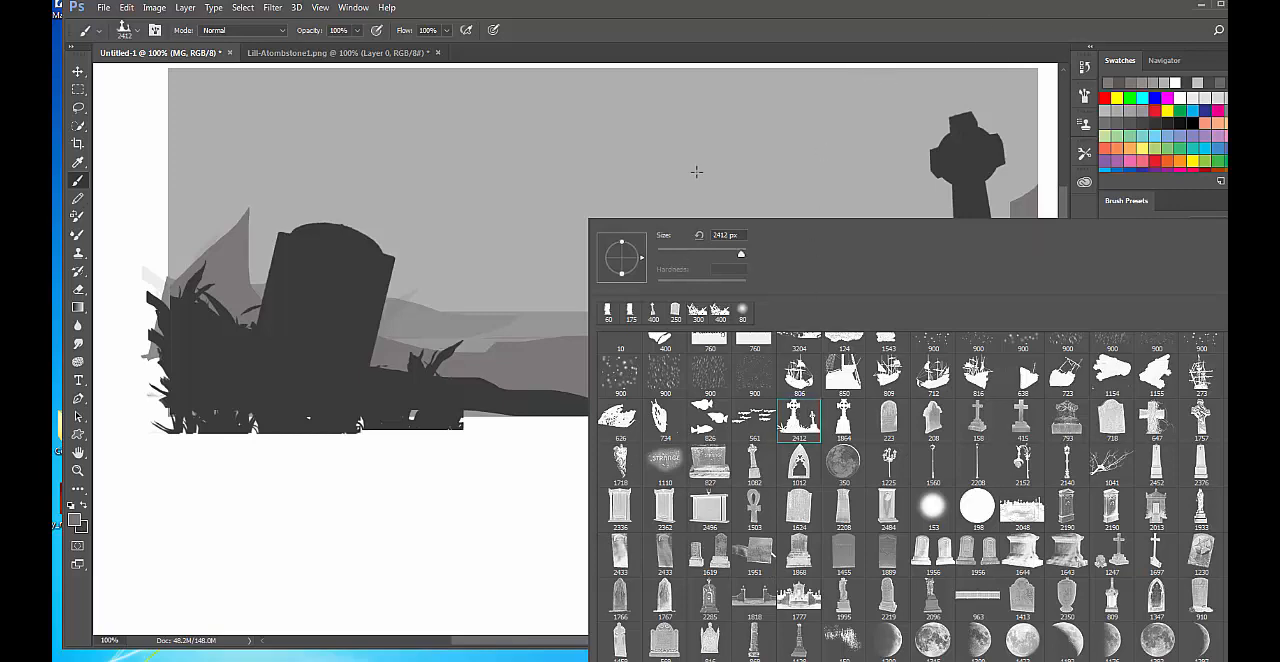
{"action": "left_click", "coordinate": [989, 13]}
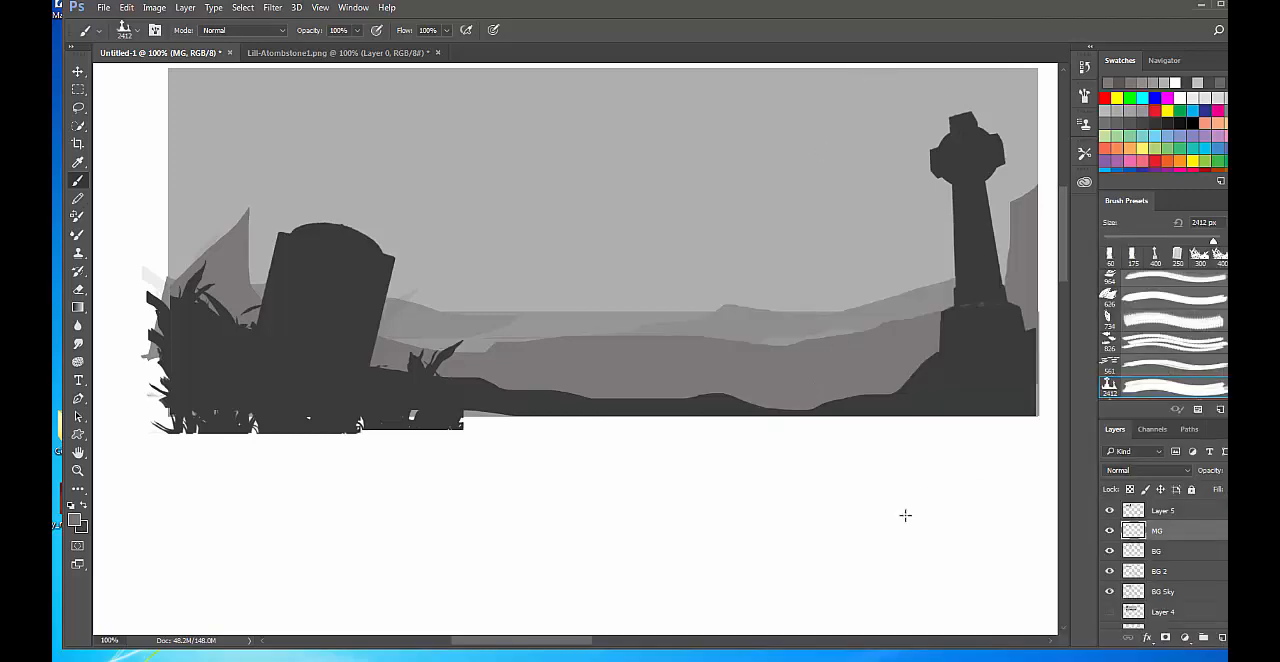
{"action": "right_click", "coordinate": [686, 268]}
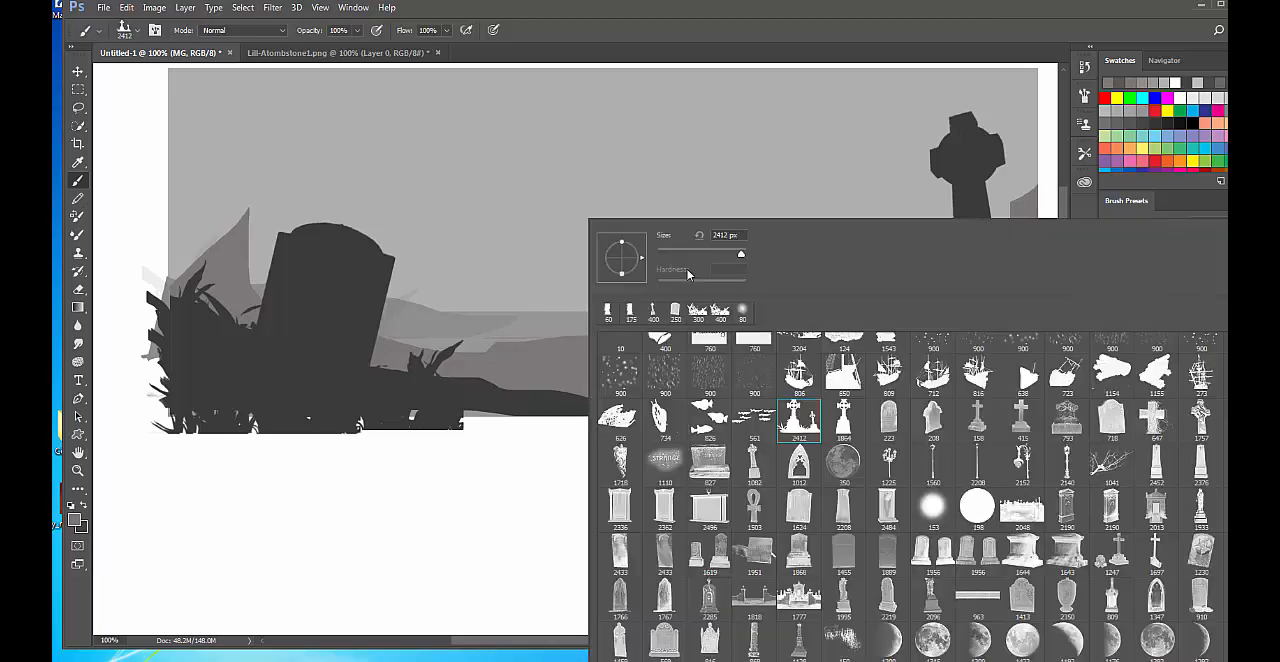
{"action": "left_click", "coordinate": [922, 19]}
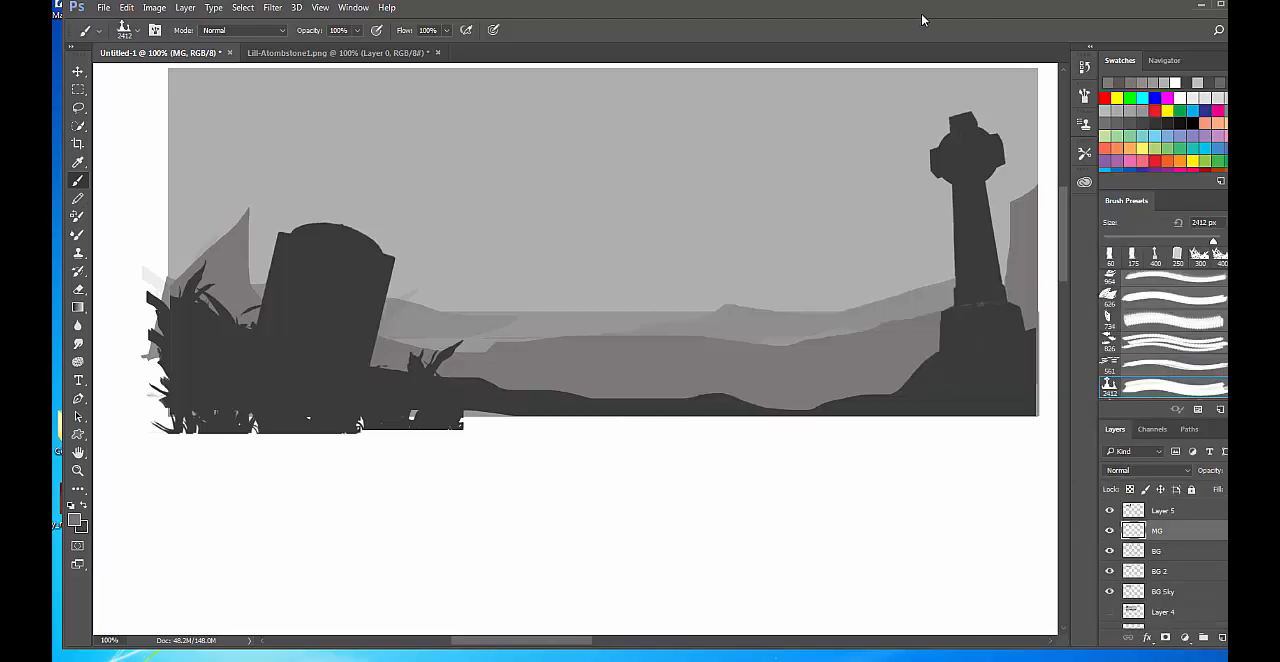
Hide and show the MG layer to check which hills belong to it.
{"action": "left_click", "coordinate": [1109, 531]}
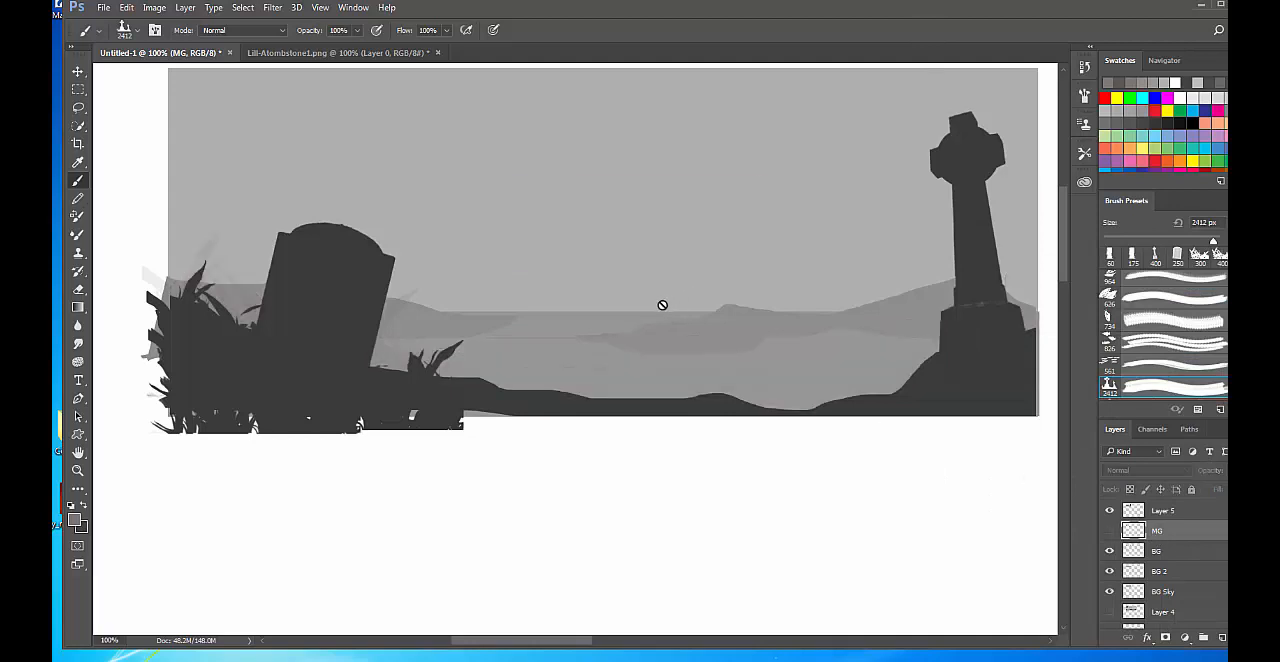
{"action": "left_click", "coordinate": [662, 305]}
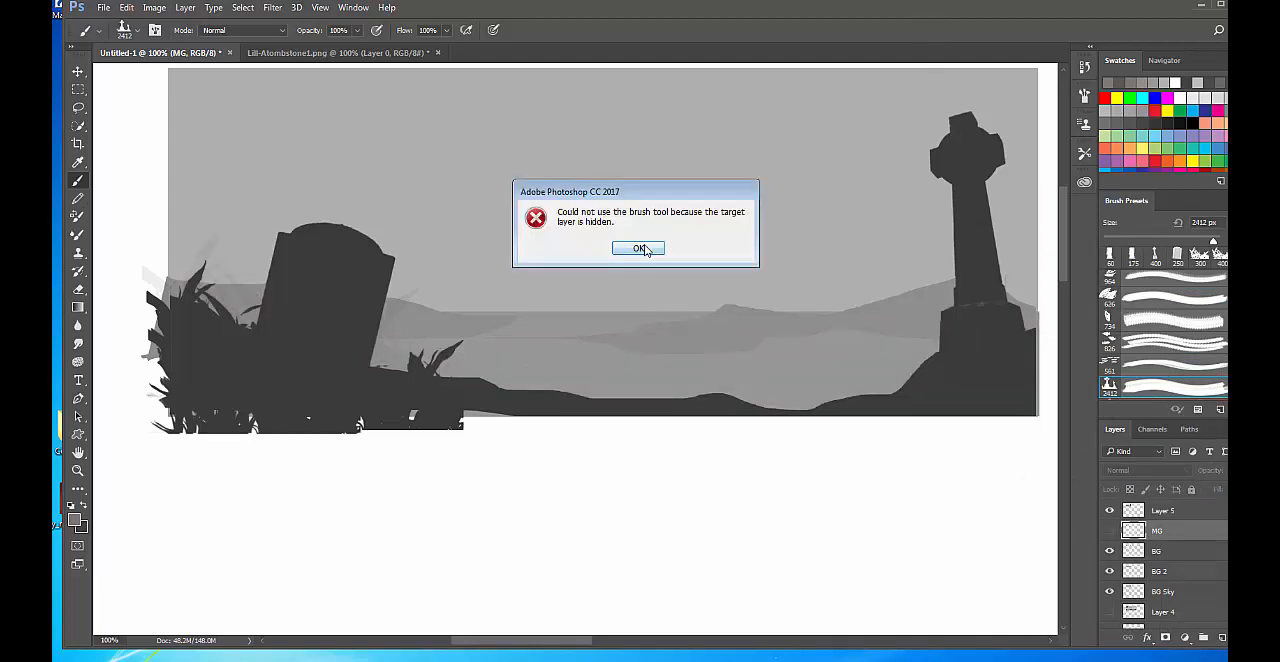
{"action": "left_click", "coordinate": [640, 249]}
{"action": "left_click", "coordinate": [1109, 531]}
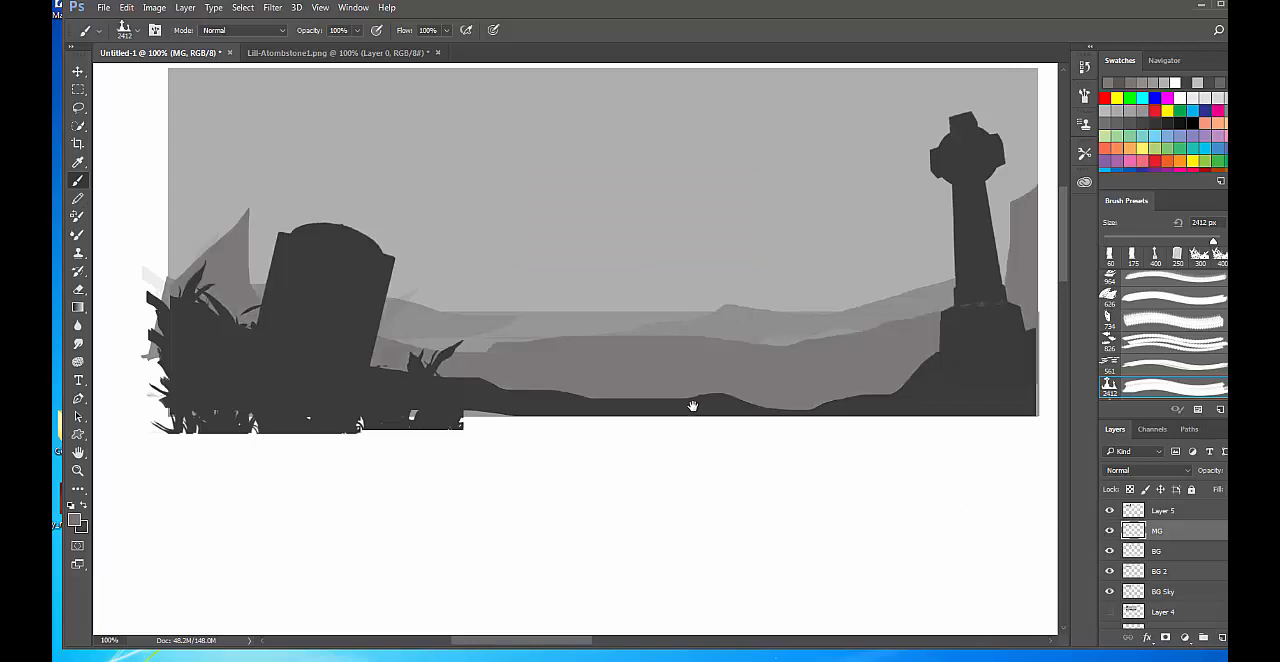
Try stamping the two-cross brush at its full 2412 px size on the MG layer, and undo it.
{"action": "left_click_drag", "start_coordinate": [693, 405], "coordinate": [670, 454]}
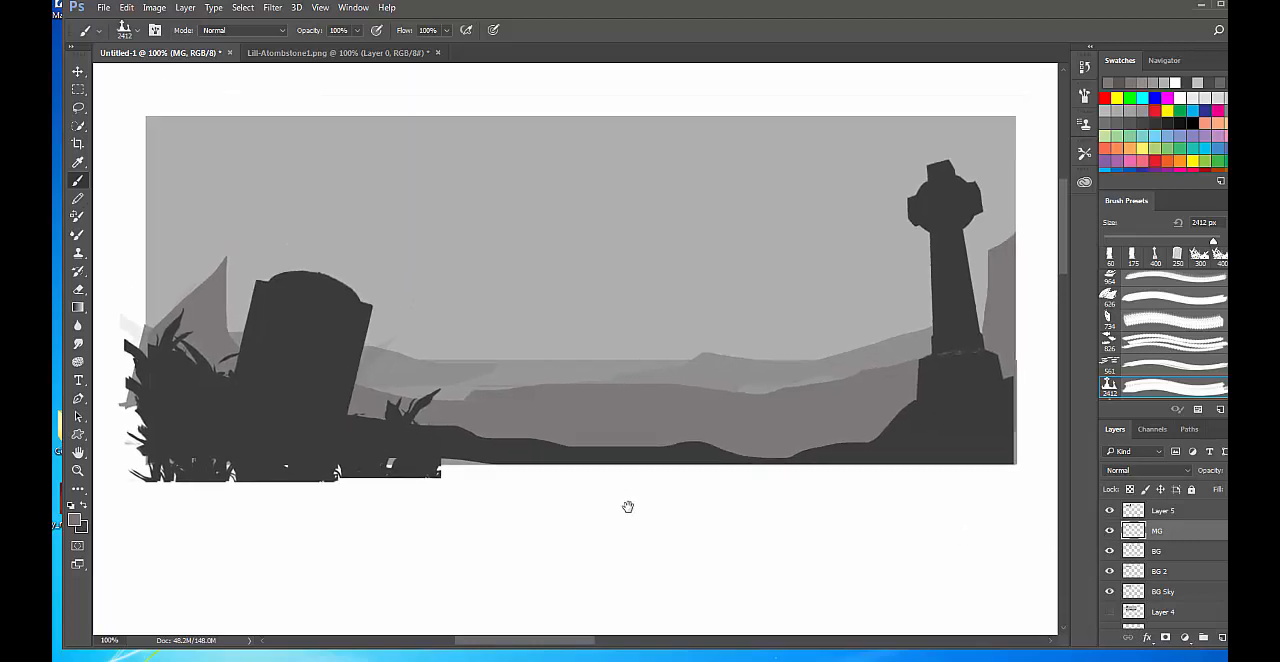
{"action": "left_click", "coordinate": [566, 387]}
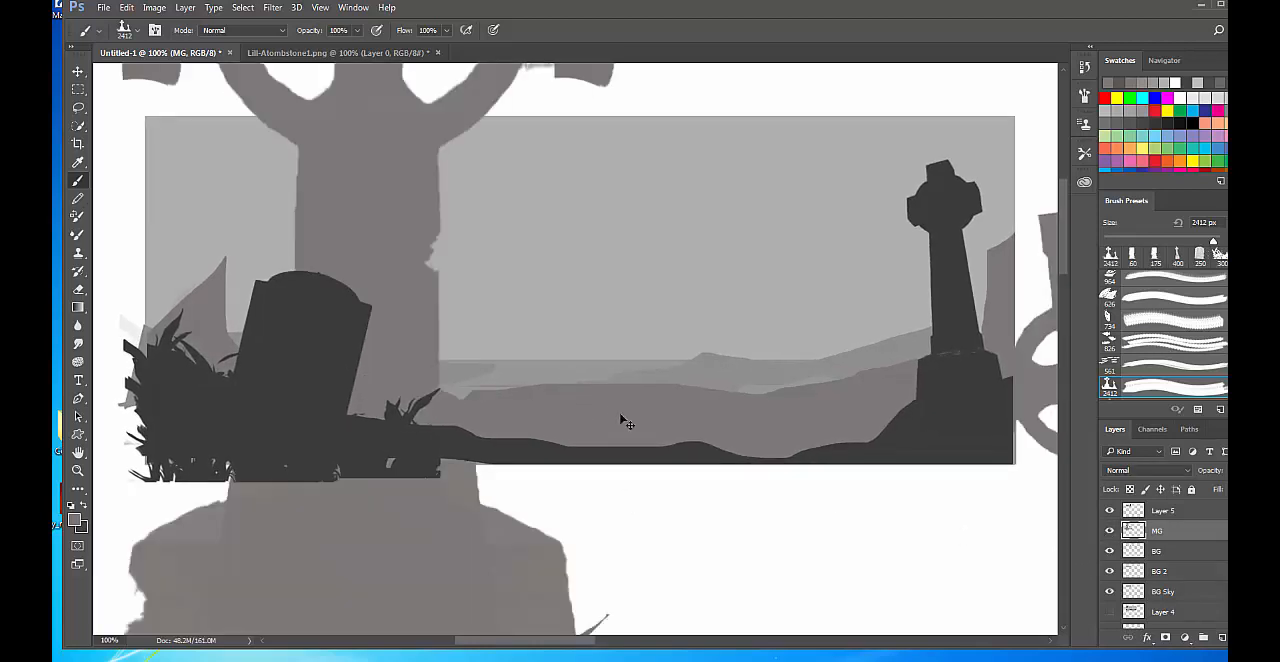
{"action": "key", "text": "ctrl+z"}
Reduce the two-cross brush to 250 px and stamp it once on the midground hill right of centre on MG.
{"action": "key", "text": "bracketleft"}
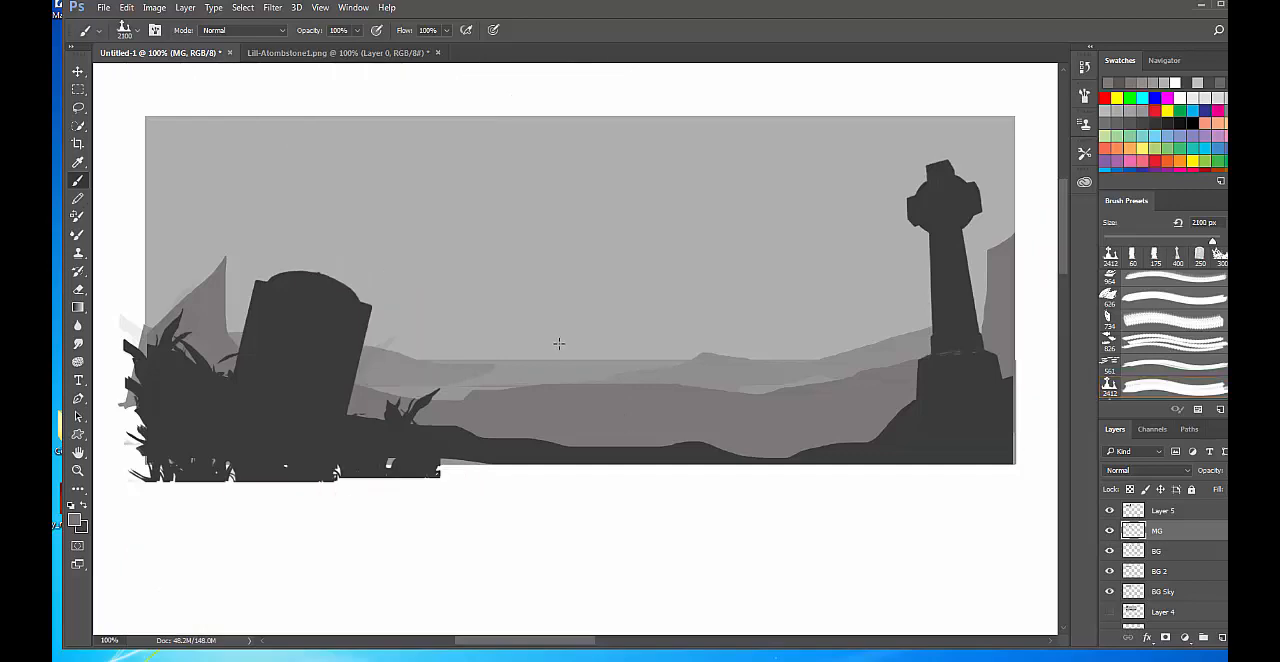
{"action": "key", "text": "bracketleft"}
{"action": "key", "text": "bracketleft"}
{"action": "key", "text": "bracketleft"}
{"action": "key", "text": "bracketleft"}
{"action": "key", "text": "bracketleft"}
{"action": "key", "text": "bracketleft"}
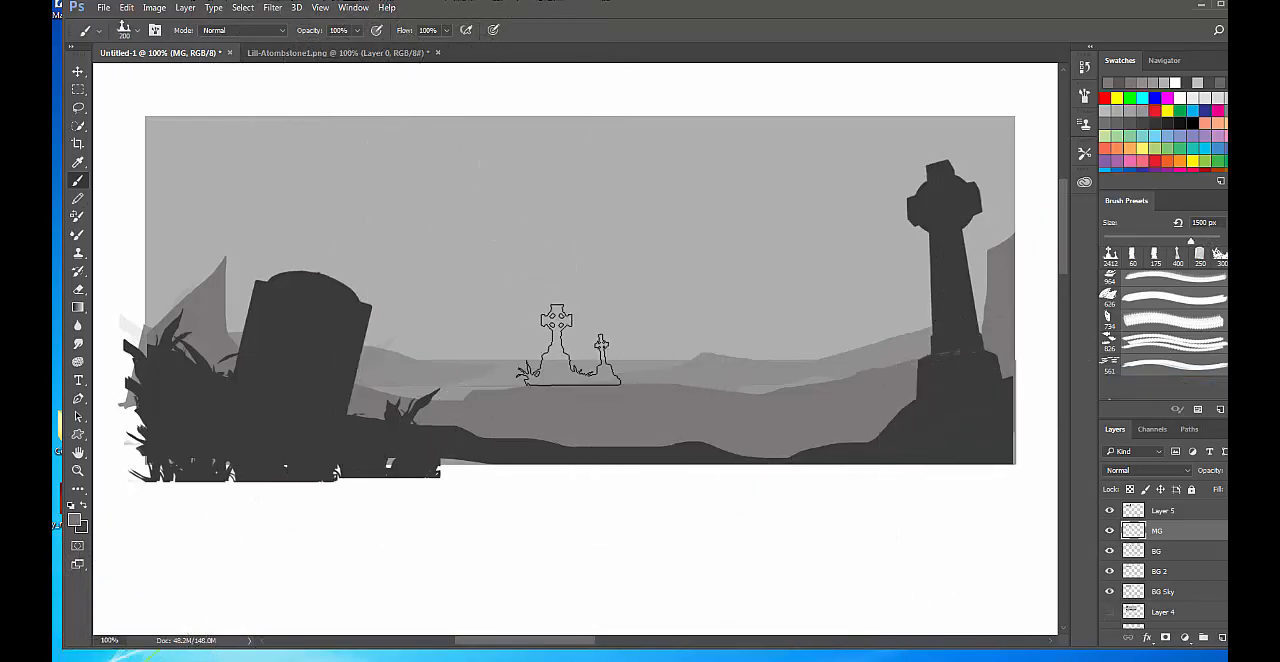
{"action": "key", "text": "bracketright"}
{"action": "key", "text": "bracketright"}
{"action": "key", "text": "bracketright"}
{"action": "key", "text": "bracketright"}
{"action": "key", "text": "bracketright"}
{"action": "key", "text": "bracketright"}
{"action": "key", "text": "bracketright"}
{"action": "key", "text": "bracketright"}
{"action": "key", "text": "bracketright"}
{"action": "key", "text": "bracketright"}
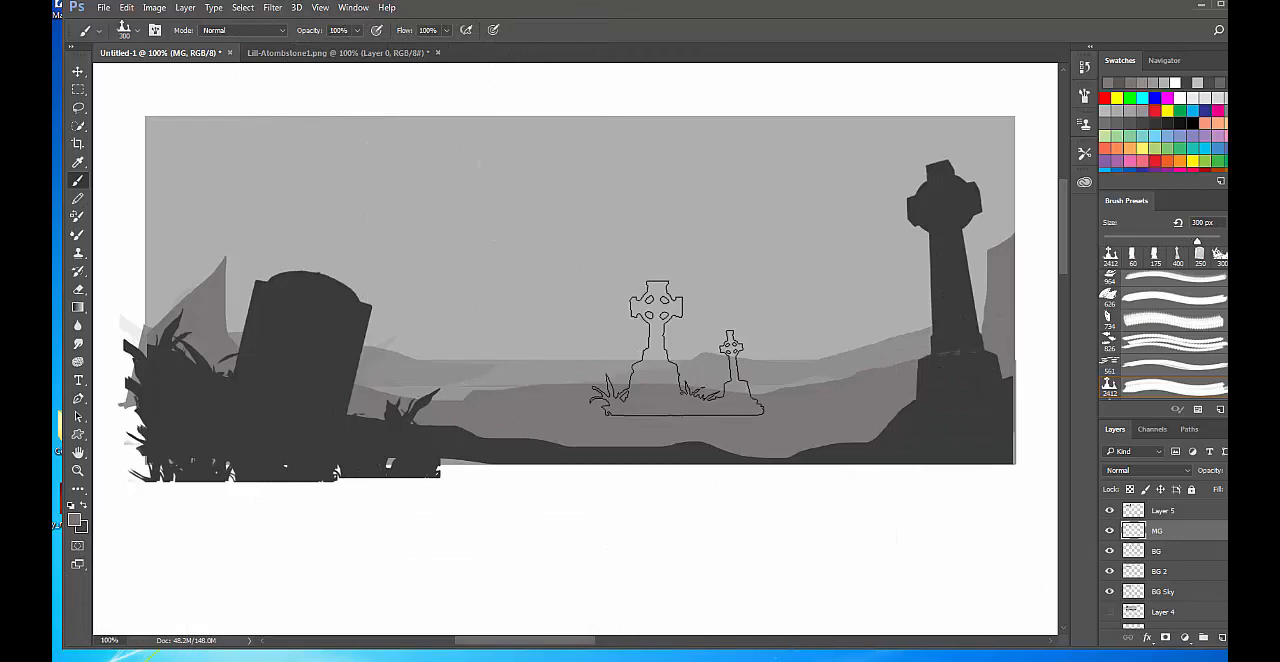
{"action": "key", "text": "bracketleft"}
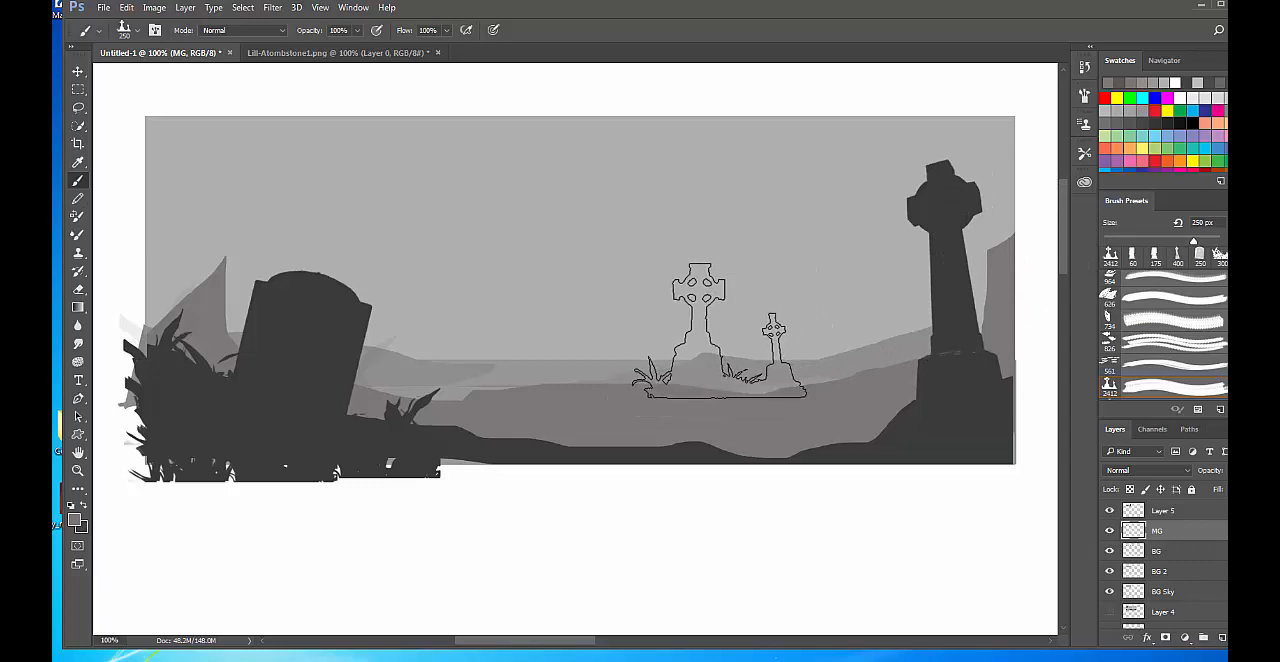
{"action": "left_click", "coordinate": [719, 330]}
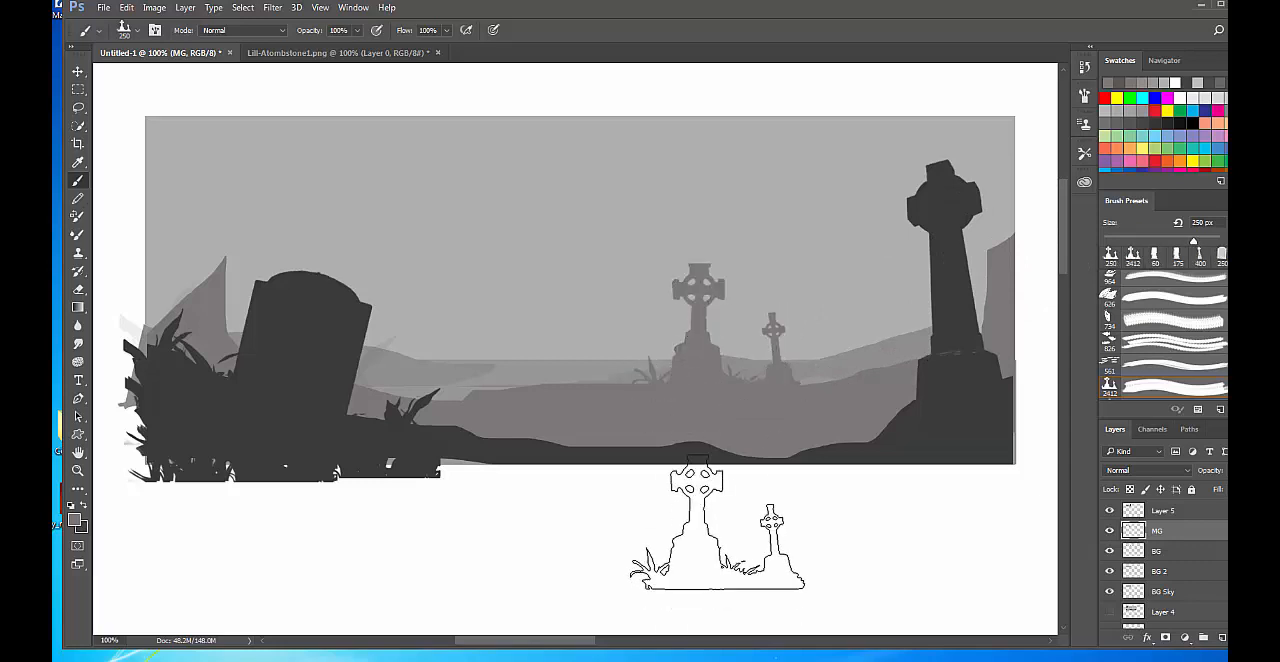
Choose the 1041 px bare-branch brush and stamp it once over the tombstone's side of the scene on the MG layer.
{"action": "right_click", "coordinate": [575, 343]}
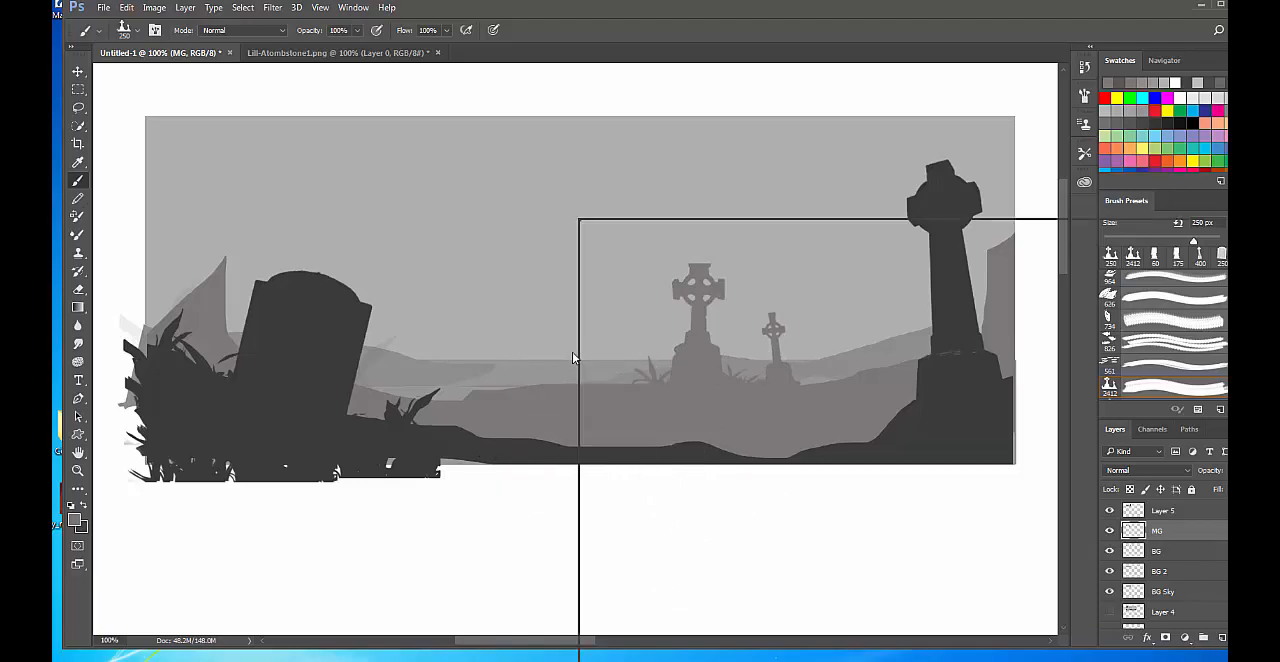
{"action": "left_click", "coordinate": [1100, 465]}
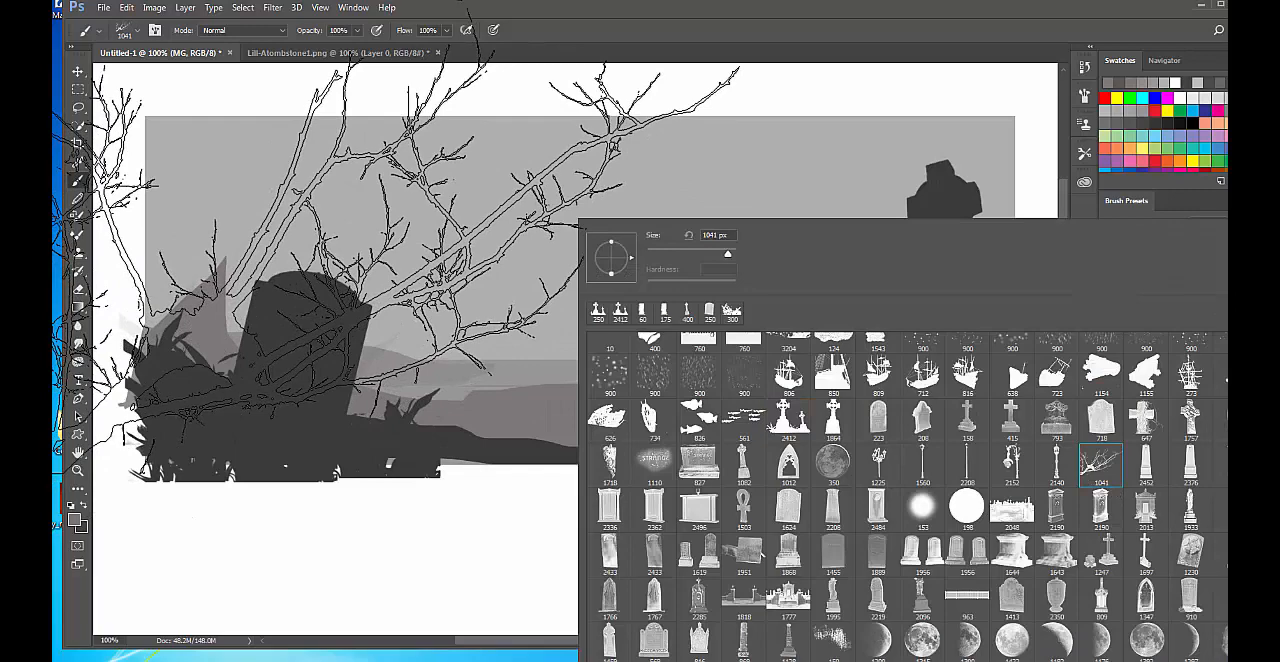
{"action": "left_click", "coordinate": [220, 285]}
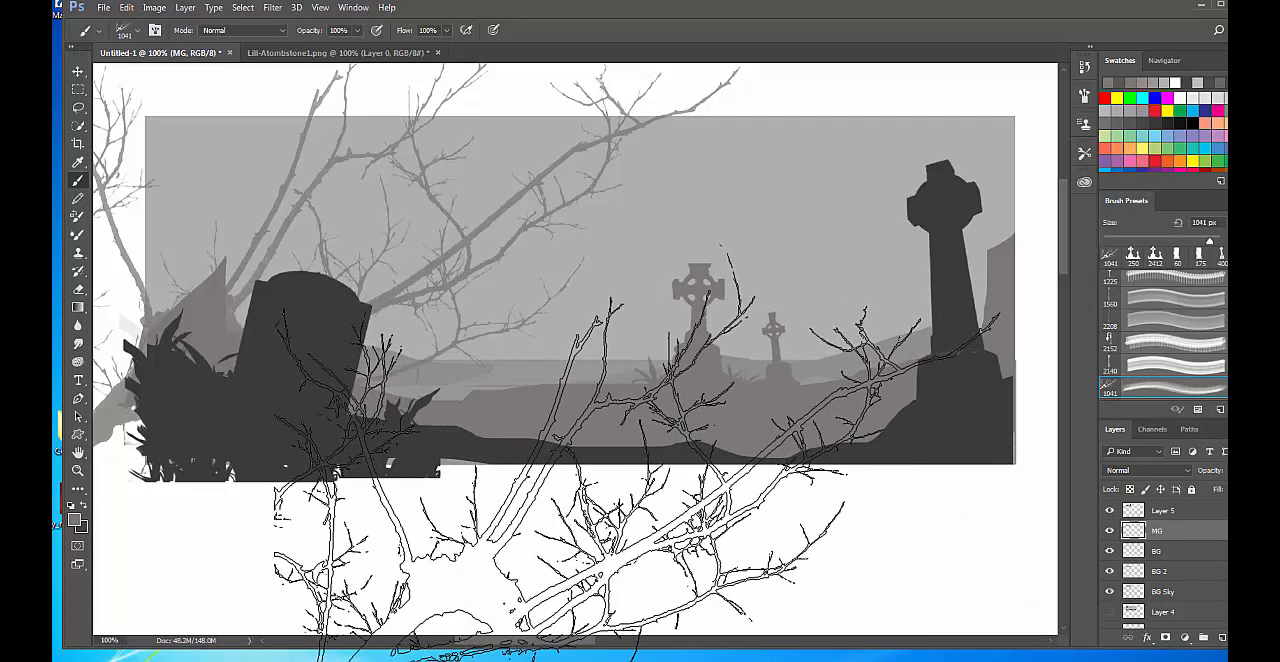
Stamp the bare-branch brush on a new layer above MG and scale the branches down to about 56%.
{"action": "left_click", "coordinate": [1222, 637]}
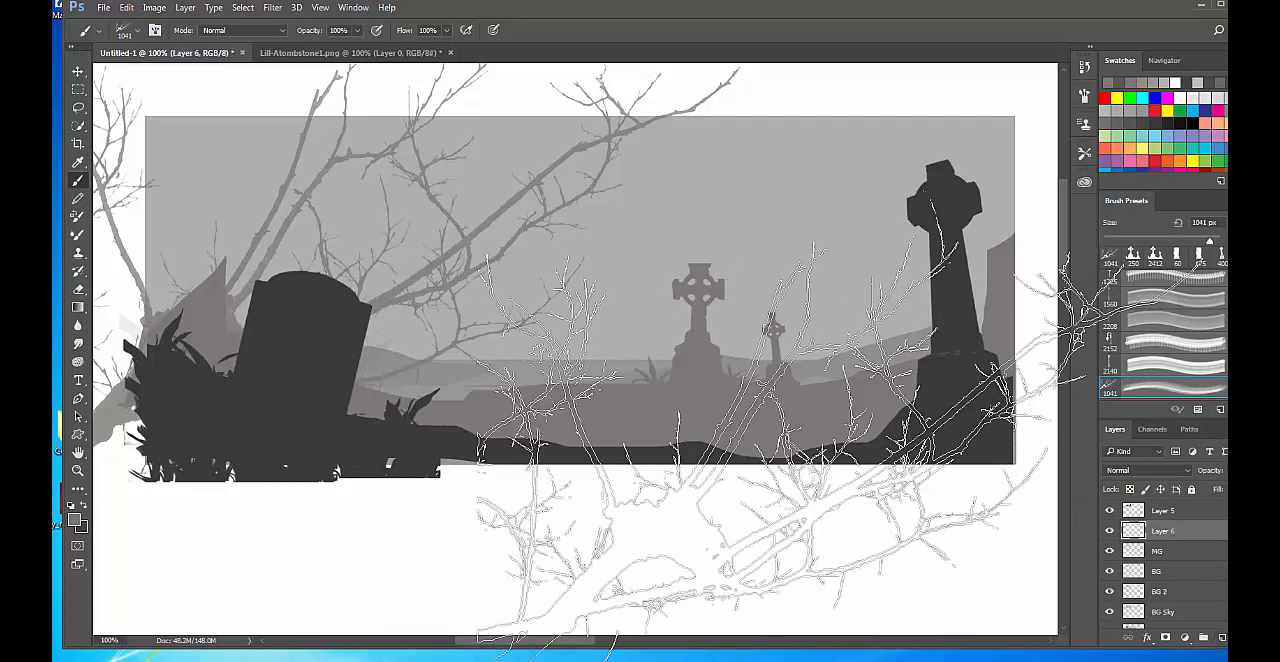
{"action": "left_click", "coordinate": [695, 362]}
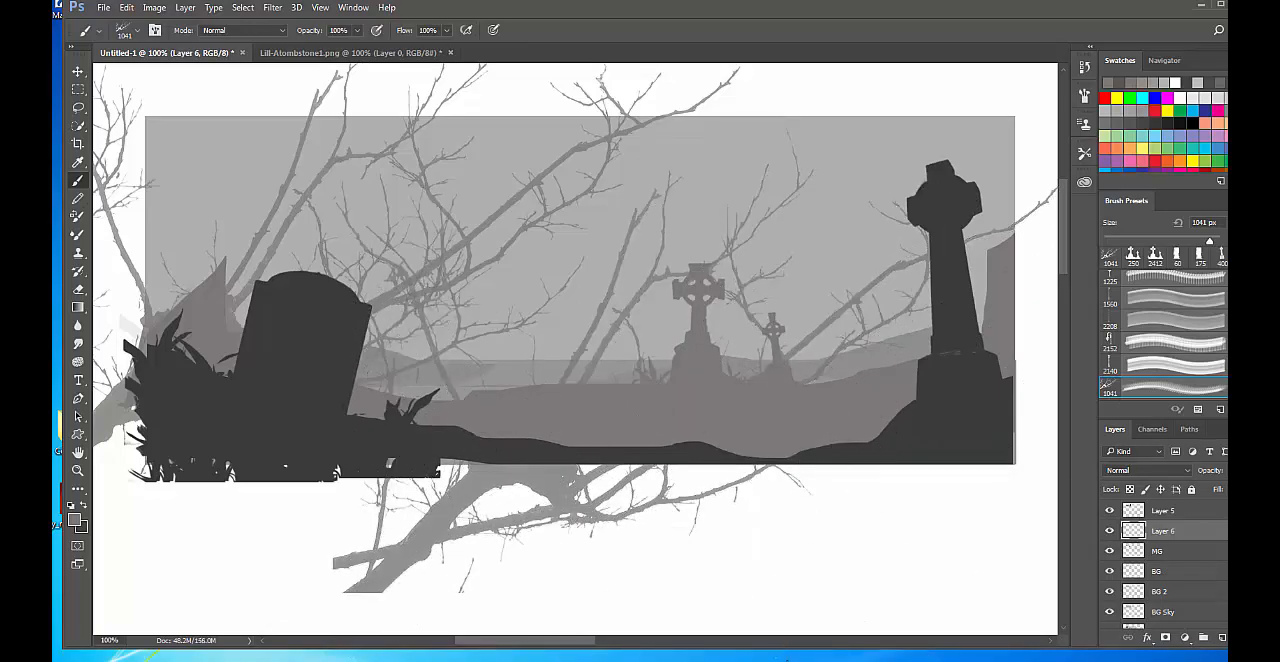
{"action": "key", "text": "ctrl+t"}
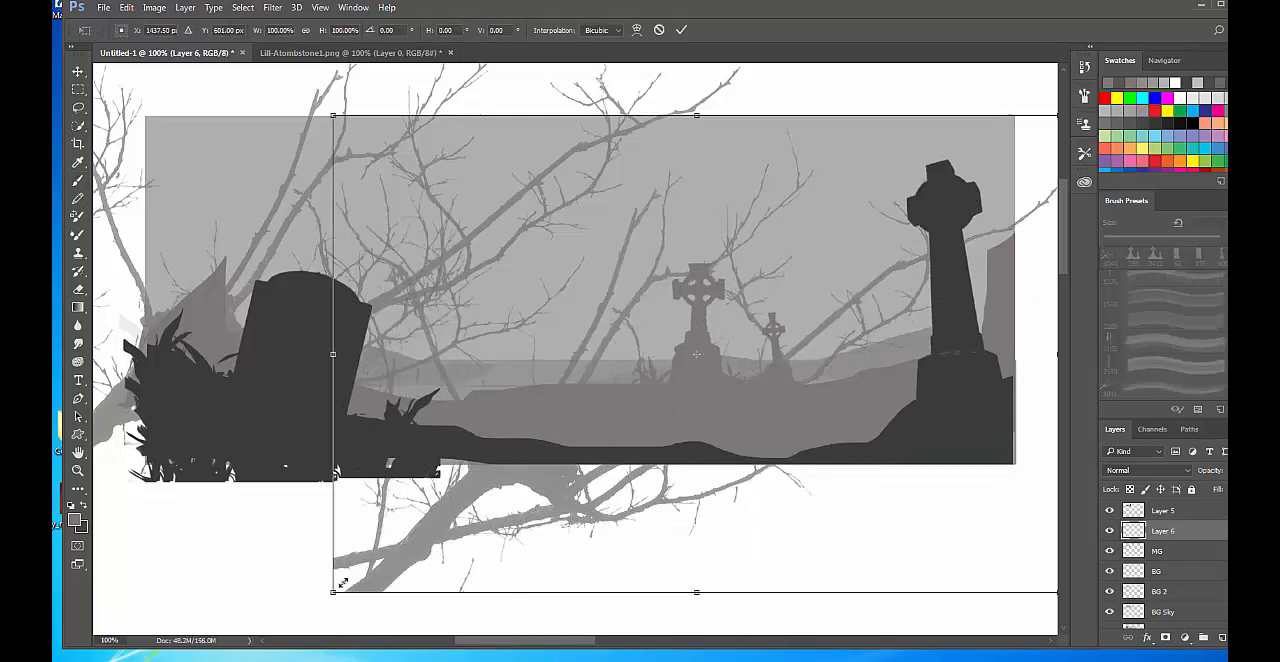
{"action": "left_click_drag", "start_coordinate": [334, 592], "coordinate": [652, 384]}
{"action": "left_click_drag", "start_coordinate": [758, 292], "coordinate": [581, 333]}
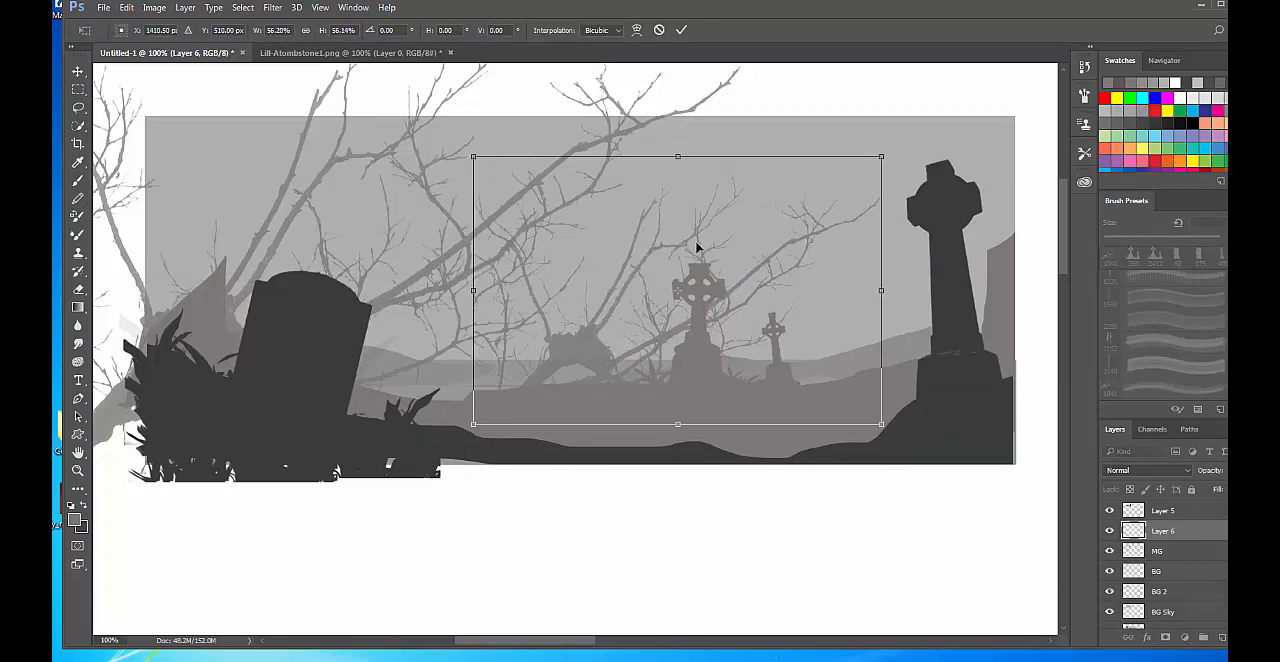
Flip the scaled branches horizontally, rotate them clockwise and place them behind the large foreground cross.
{"action": "right_click", "coordinate": [698, 250]}
{"action": "left_click", "coordinate": [800, 458]}
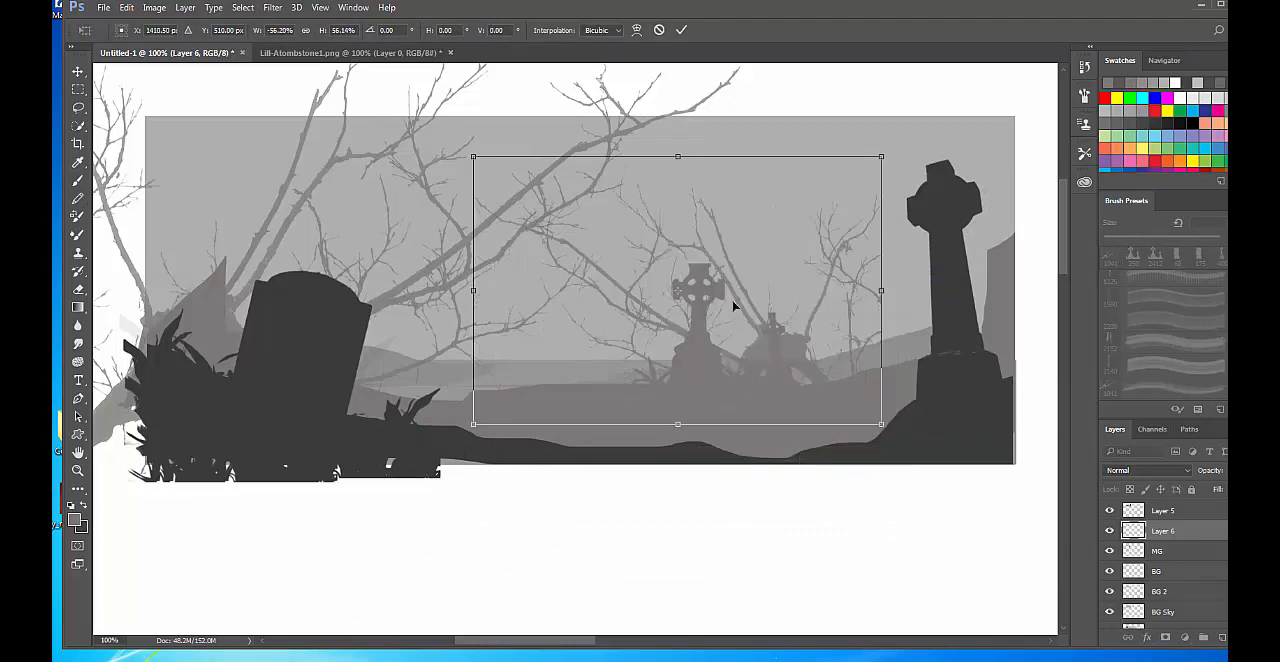
{"action": "left_click_drag", "start_coordinate": [735, 300], "coordinate": [798, 288]}
{"action": "left_click_drag", "start_coordinate": [1008, 156], "coordinate": [1034, 258]}
{"action": "left_click_drag", "start_coordinate": [800, 297], "coordinate": [958, 238]}
{"action": "key", "text": "Return"}
{"action": "key", "text": "b"}
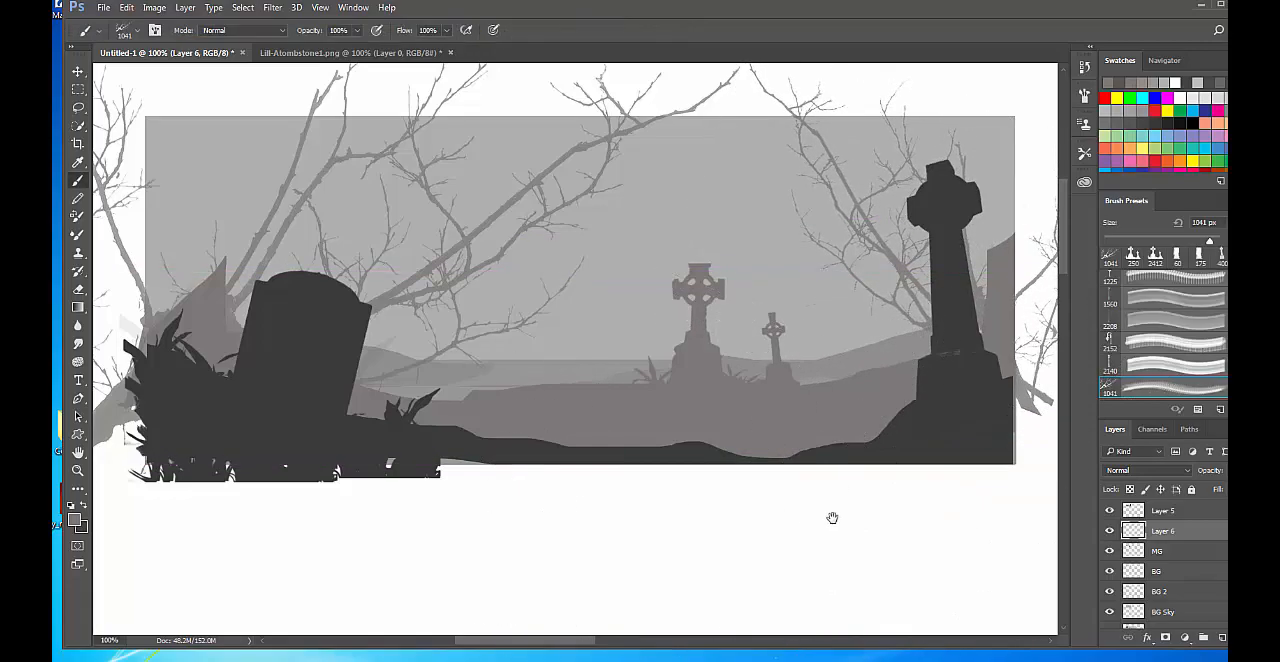
Select the branches overhanging the picture's right edge, move them inward behind the large cross and flip them horizontally.
{"action": "left_click_drag", "start_coordinate": [831, 517], "coordinate": [627, 532]}
{"action": "key", "text": "m"}
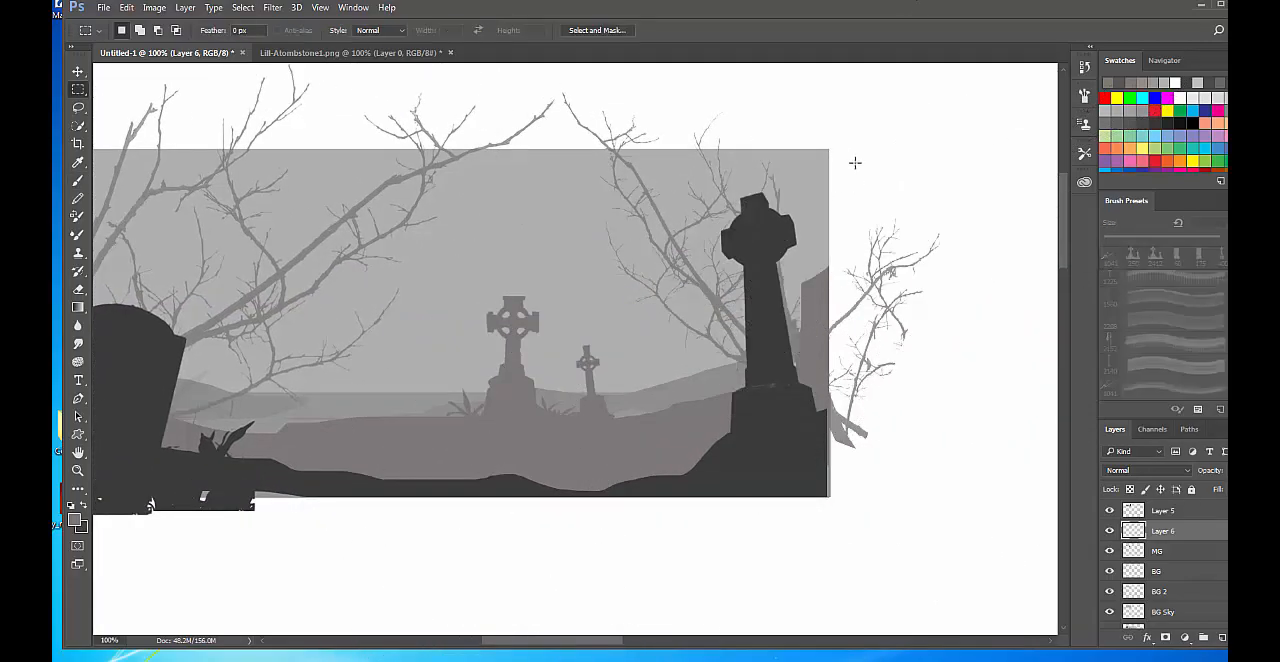
{"action": "left_click_drag", "start_coordinate": [830, 149], "coordinate": [995, 572]}
{"action": "key", "text": "v"}
{"action": "left_click_drag", "start_coordinate": [923, 422], "coordinate": [836, 365]}
{"action": "key", "text": "ctrl+t"}
{"action": "right_click", "coordinate": [677, 404]}
{"action": "left_click", "coordinate": [728, 614]}
{"action": "key", "text": "Return"}
{"action": "key", "text": "ctrl+d"}
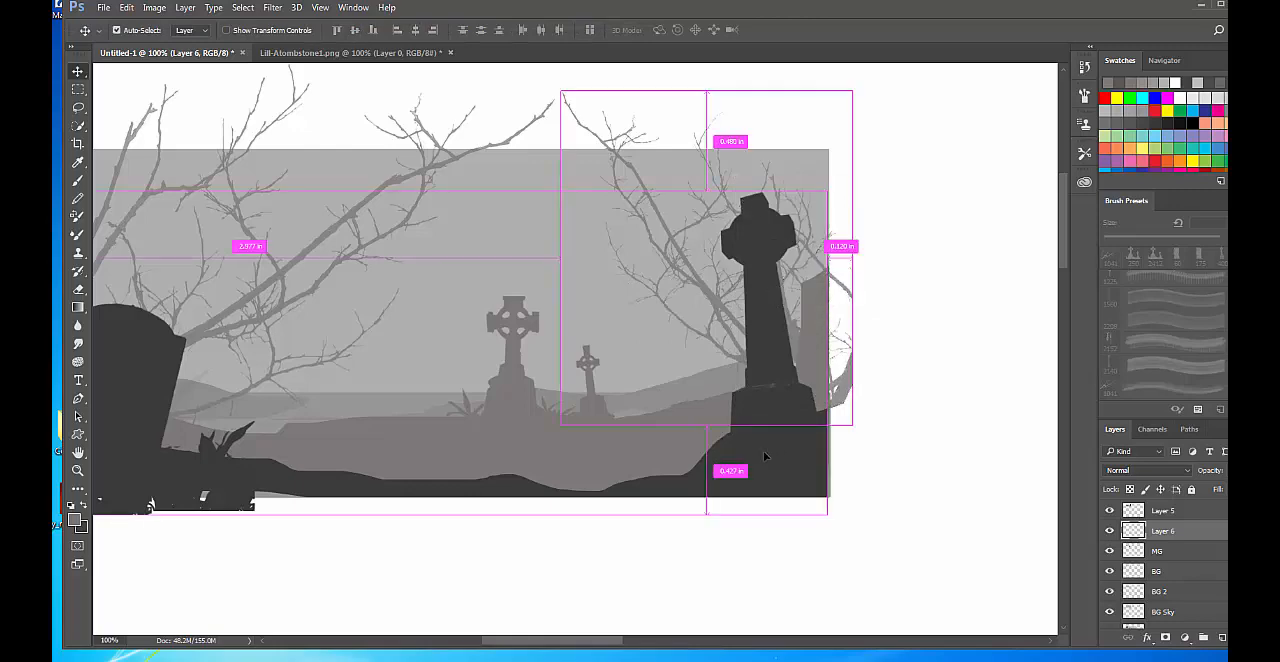
Switch back to the Brush tool and choose the 2140 px ornate lamp-post brush.
{"action": "left_click_drag", "start_coordinate": [596, 362], "coordinate": [756, 333]}
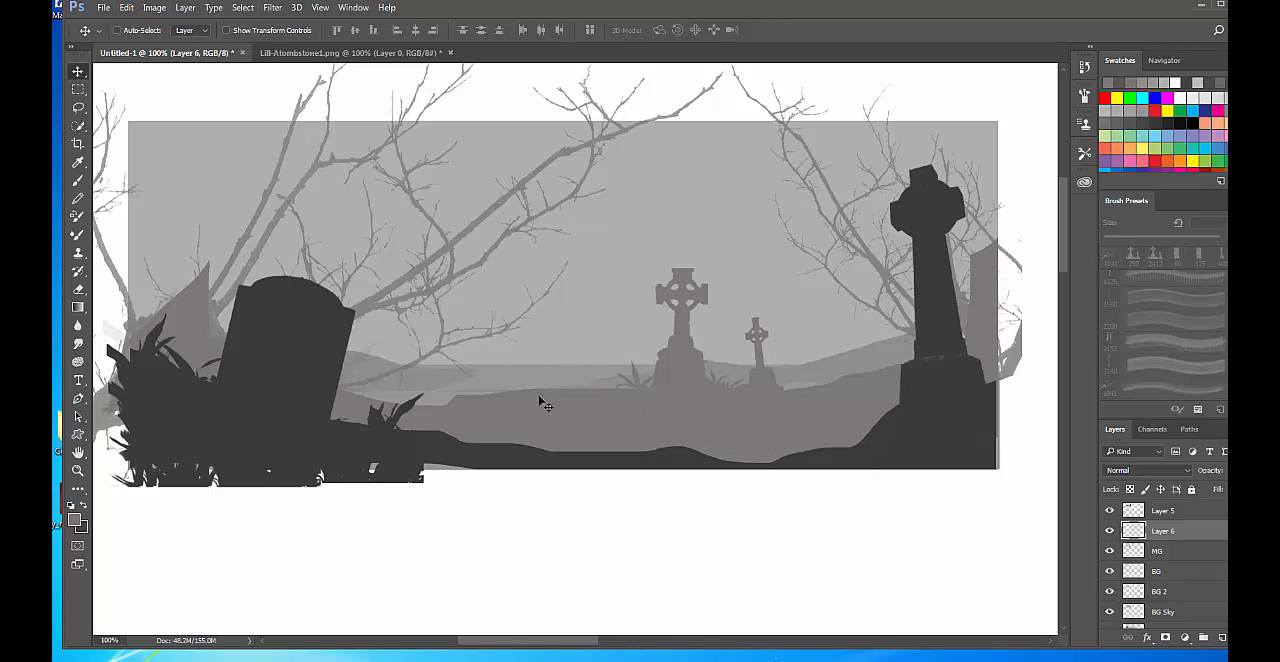
{"action": "right_click", "coordinate": [556, 428]}
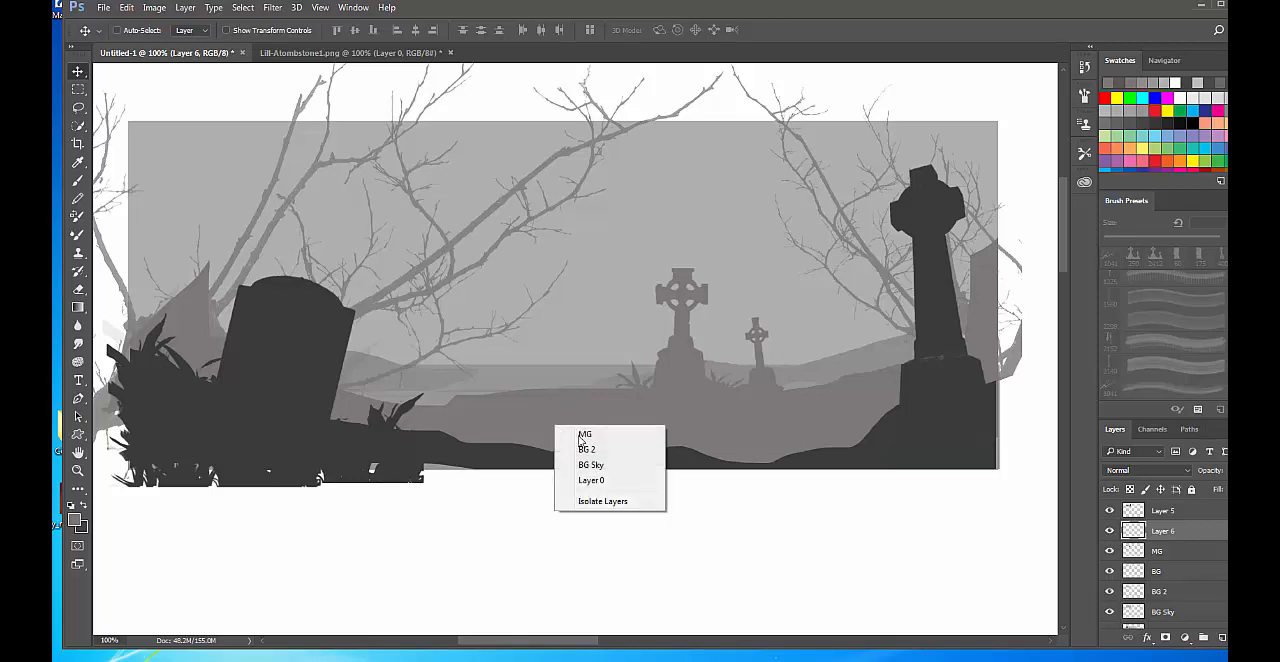
{"action": "key", "text": "Escape"}
{"action": "key", "text": "b"}
{"action": "right_click", "coordinate": [589, 220]}
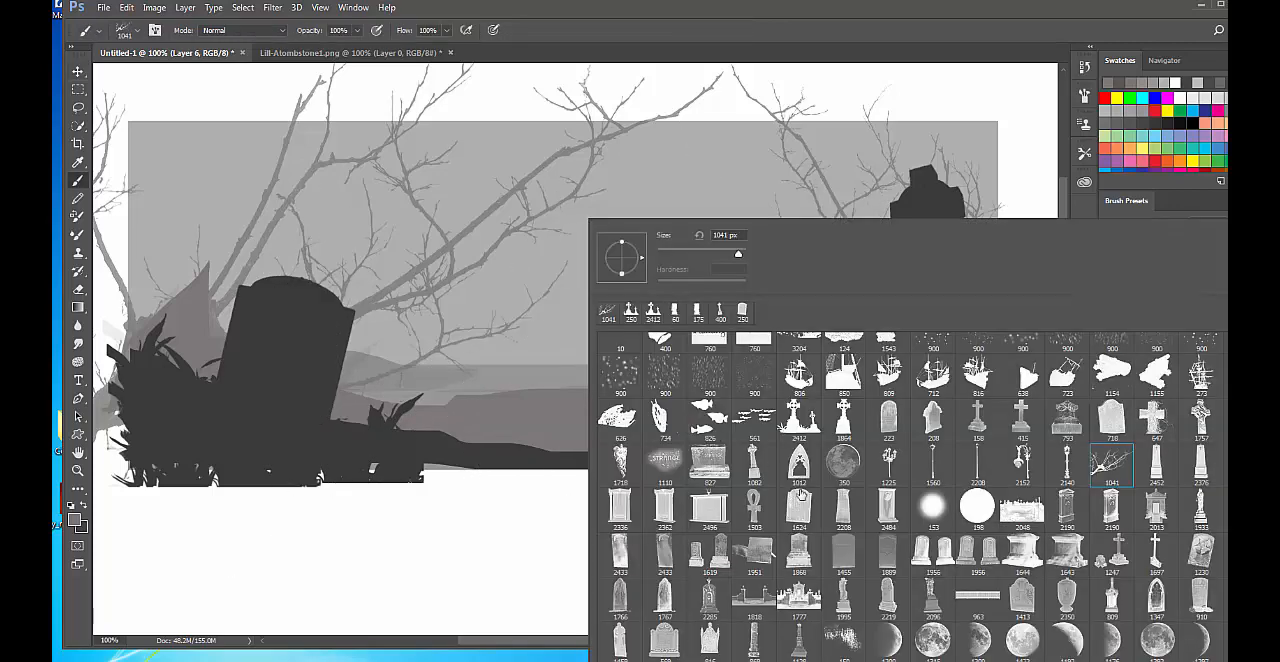
{"action": "scroll", "coordinate": [1046, 592], "scroll_direction": "down", "scroll_amount": 1}
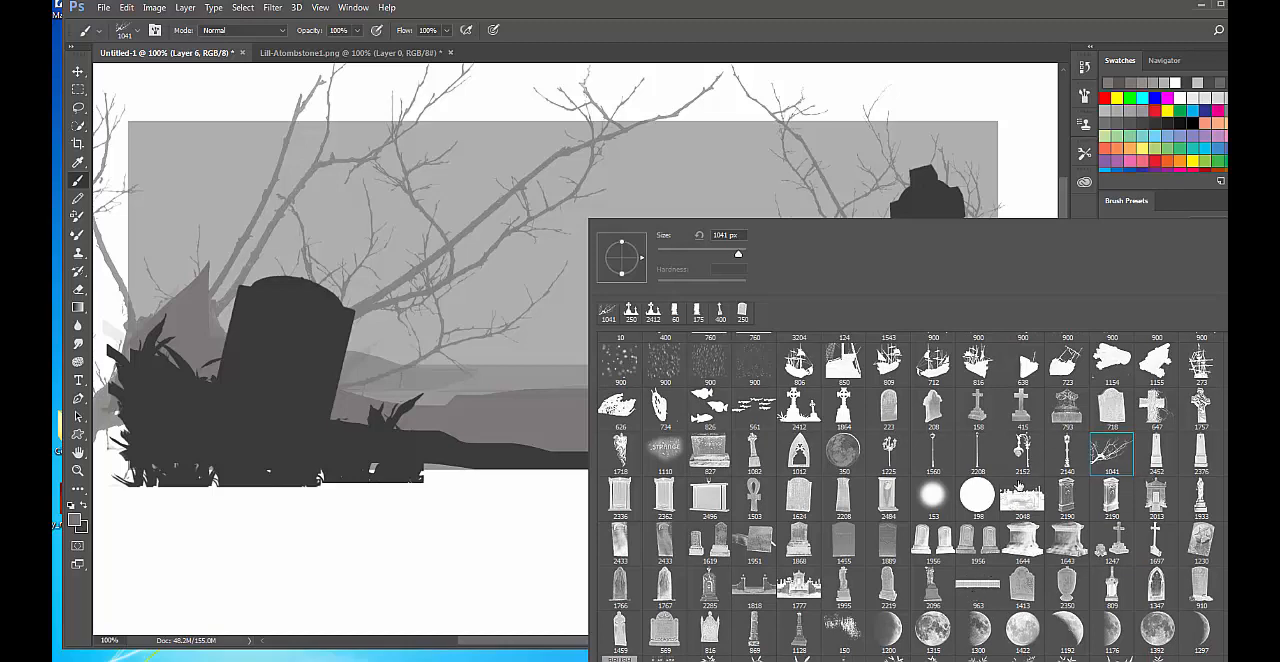
{"action": "left_click", "coordinate": [1067, 451]}
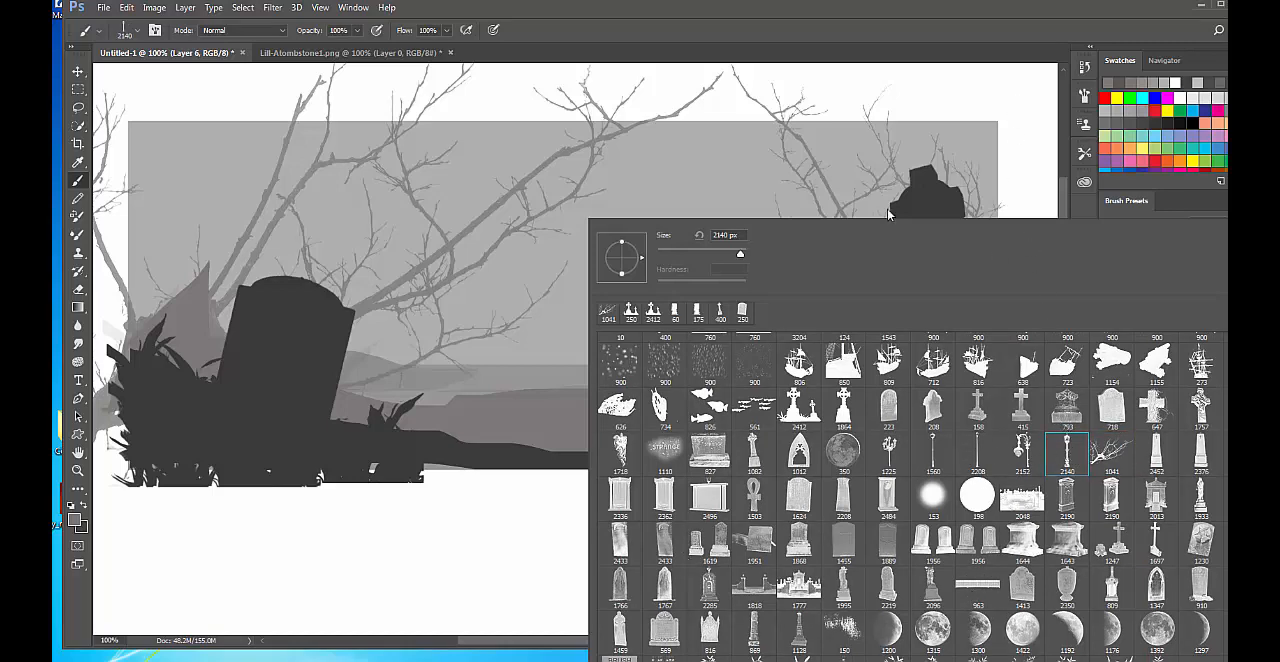
{"action": "left_click", "coordinate": [1022, 9]}
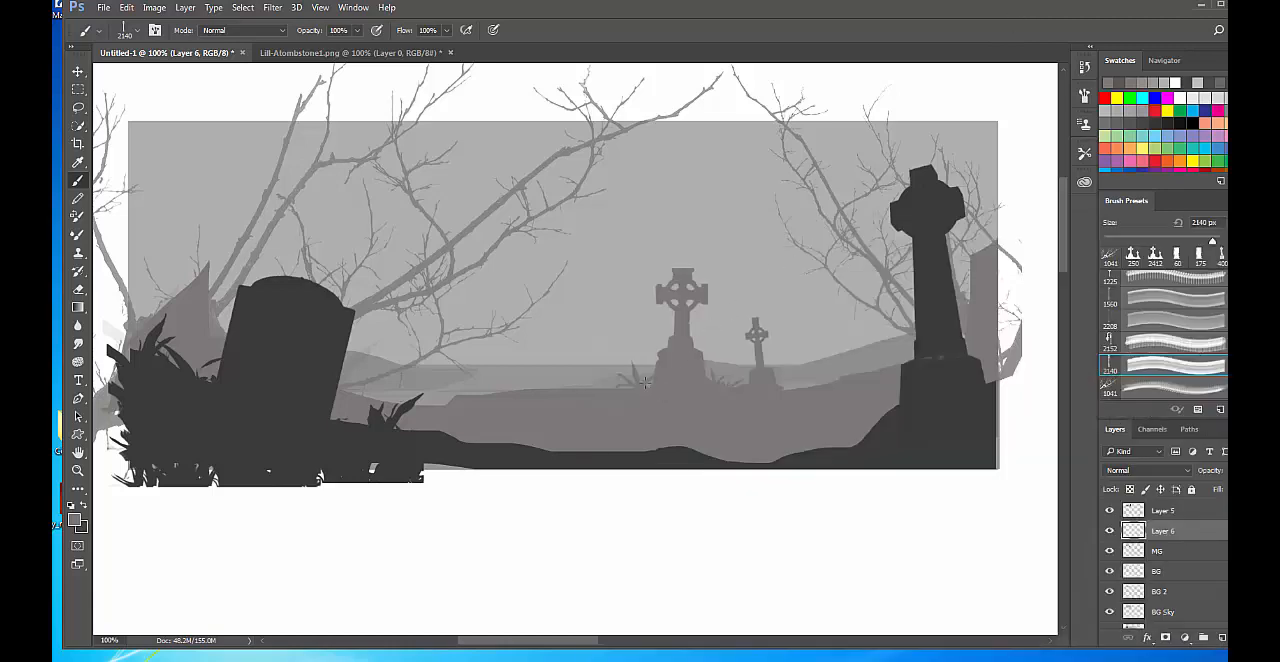
Reduce the lamp-post brush to 300 px and stamp it on Layer 6 beside the midground Celtic cross.
{"action": "key", "text": "bracketleft"}
{"action": "key", "text": "bracketleft"}
{"action": "key", "text": "bracketleft"}
{"action": "key", "text": "bracketleft"}
{"action": "key", "text": "bracketleft"}
{"action": "key", "text": "bracketleft"}
{"action": "key", "text": "bracketleft"}
{"action": "key", "text": "bracketleft"}
{"action": "key", "text": "bracketleft"}
{"action": "key", "text": "bracketleft"}
{"action": "key", "text": "bracketleft"}
{"action": "key", "text": "bracketleft"}
{"action": "key", "text": "bracketleft"}
{"action": "key", "text": "bracketleft"}
{"action": "key", "text": "bracketleft"}
{"action": "key", "text": "bracketleft"}
{"action": "key", "text": "bracketleft"}
{"action": "key", "text": "bracketleft"}
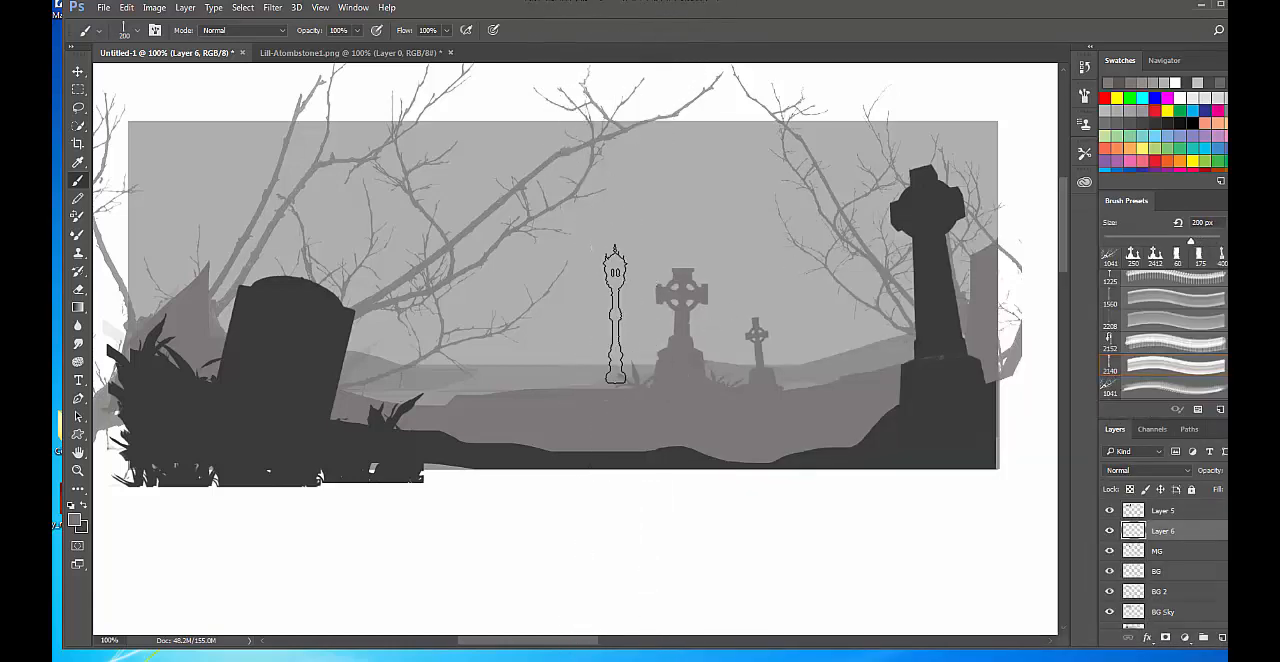
{"action": "key", "text": "bracketright"}
{"action": "key", "text": "bracketright"}
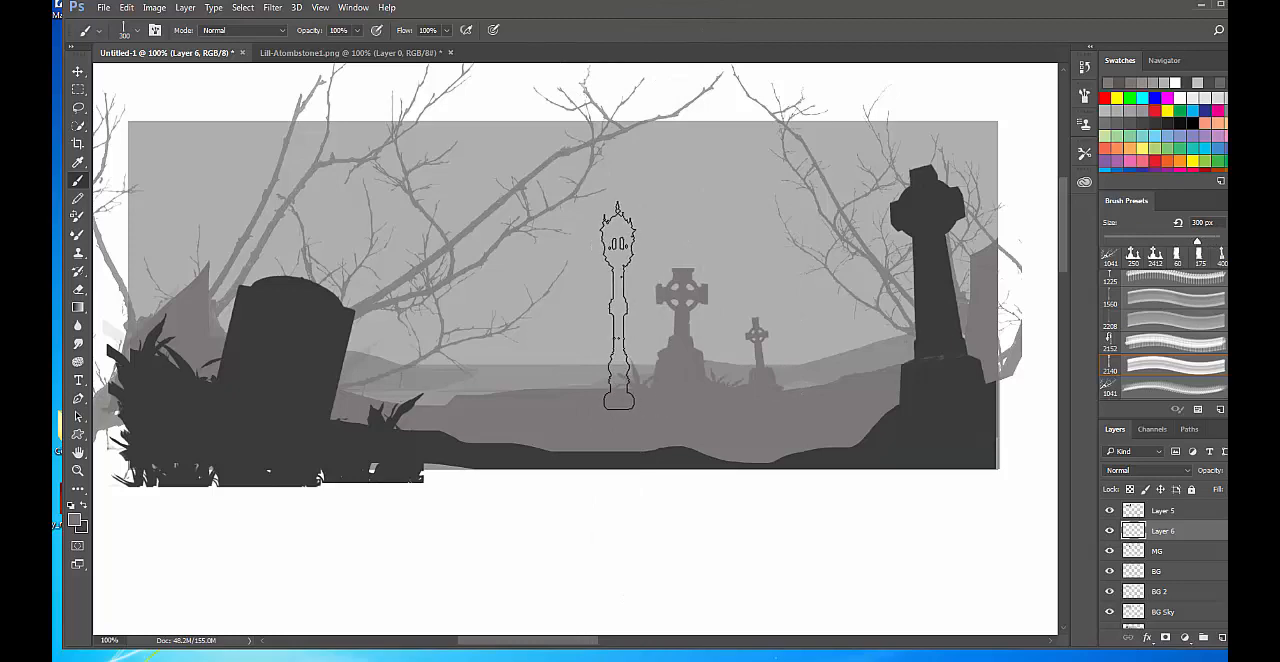
{"action": "left_click", "coordinate": [608, 300]}
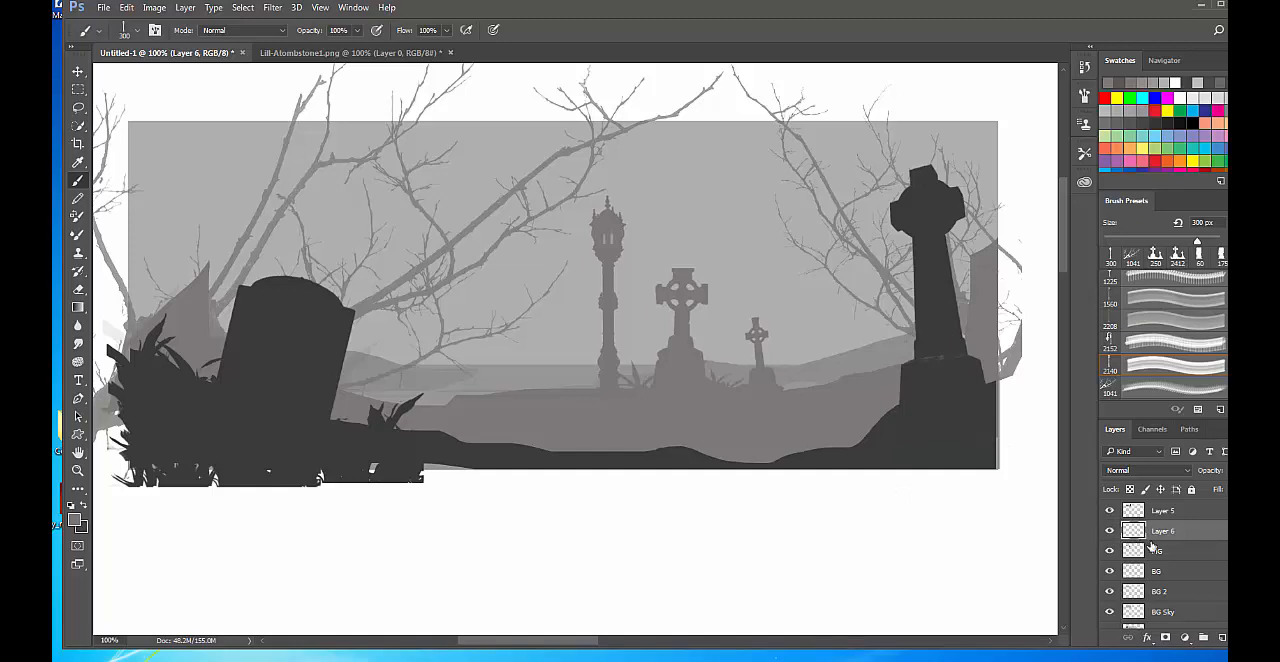
Check Layer 6 by toggling its visibility, merge it with the MG layer and name the merged layer MG.
{"action": "left_click", "coordinate": [1108, 531]}
{"action": "left_click", "coordinate": [1108, 531]}
{"action": "left_click", "coordinate": [1160, 552], "text": "ctrl"}
{"action": "key", "text": "ctrl+e"}
{"action": "double_click", "coordinate": [1163, 531]}
{"action": "type", "text": "MG"}
{"action": "key", "text": "Return"}
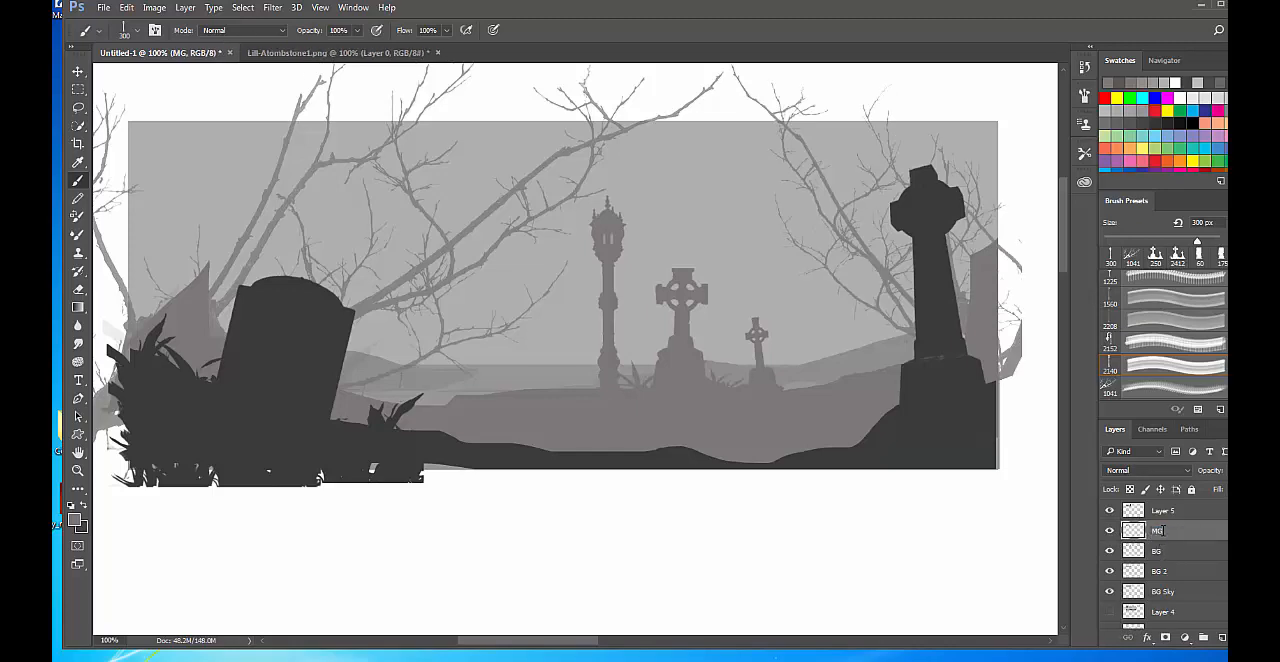
Toggle the visibility of the BG Sky, BG 2 and BG layers to check which background shapes each holds.
{"action": "scroll", "coordinate": [1207, 575], "scroll_direction": "down", "scroll_amount": 1}
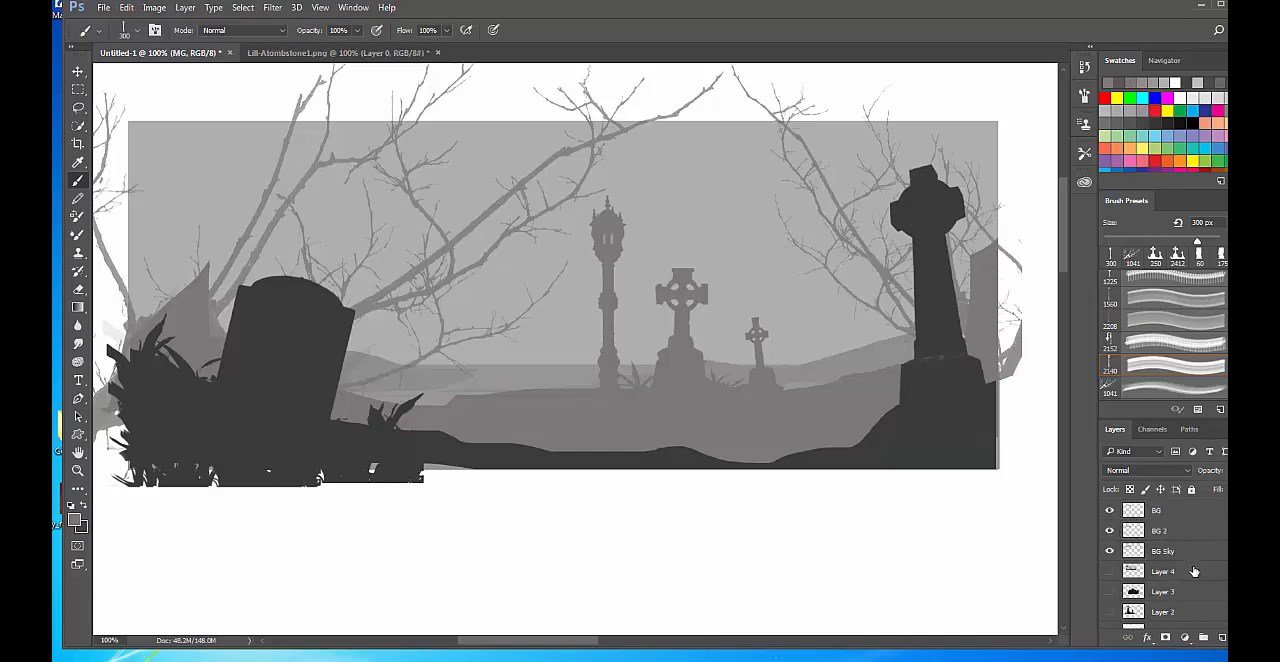
{"action": "scroll", "coordinate": [1183, 573], "scroll_direction": "up", "scroll_amount": 1}
{"action": "left_click", "coordinate": [1109, 571]}
{"action": "left_click", "coordinate": [1109, 571]}
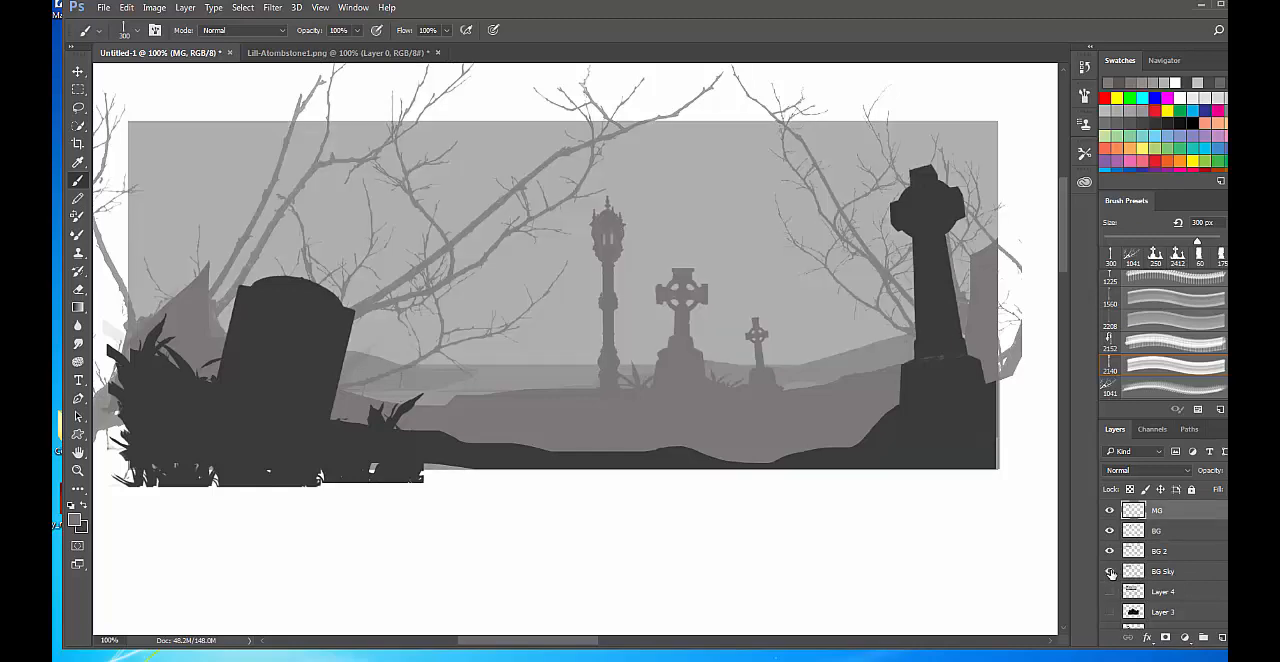
{"action": "left_click", "coordinate": [1110, 552]}
{"action": "left_click", "coordinate": [1110, 552]}
{"action": "left_click", "coordinate": [1110, 552]}
{"action": "left_click", "coordinate": [1110, 552]}
{"action": "left_click", "coordinate": [1109, 531]}
{"action": "left_click", "coordinate": [1109, 531]}
{"action": "left_click", "coordinate": [1109, 531]}
{"action": "left_click", "coordinate": [1109, 531]}
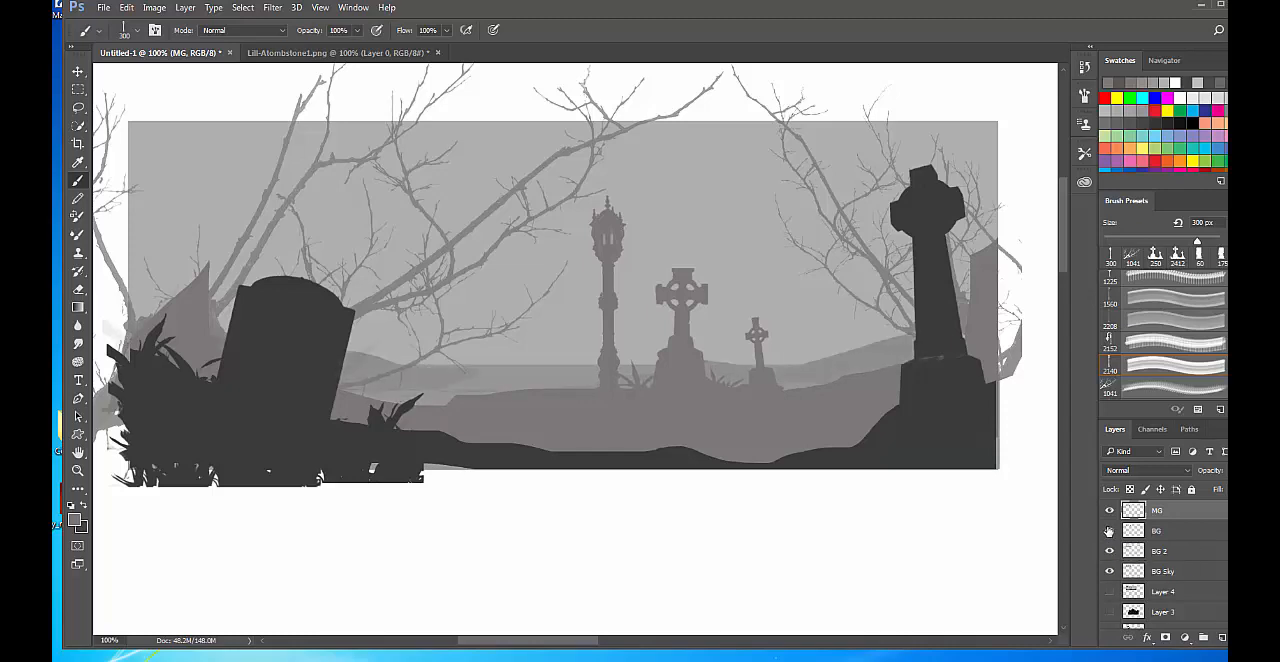
Darken the BG layer slightly by lowering the midtone input in Levels.
{"action": "left_click", "coordinate": [1170, 531]}
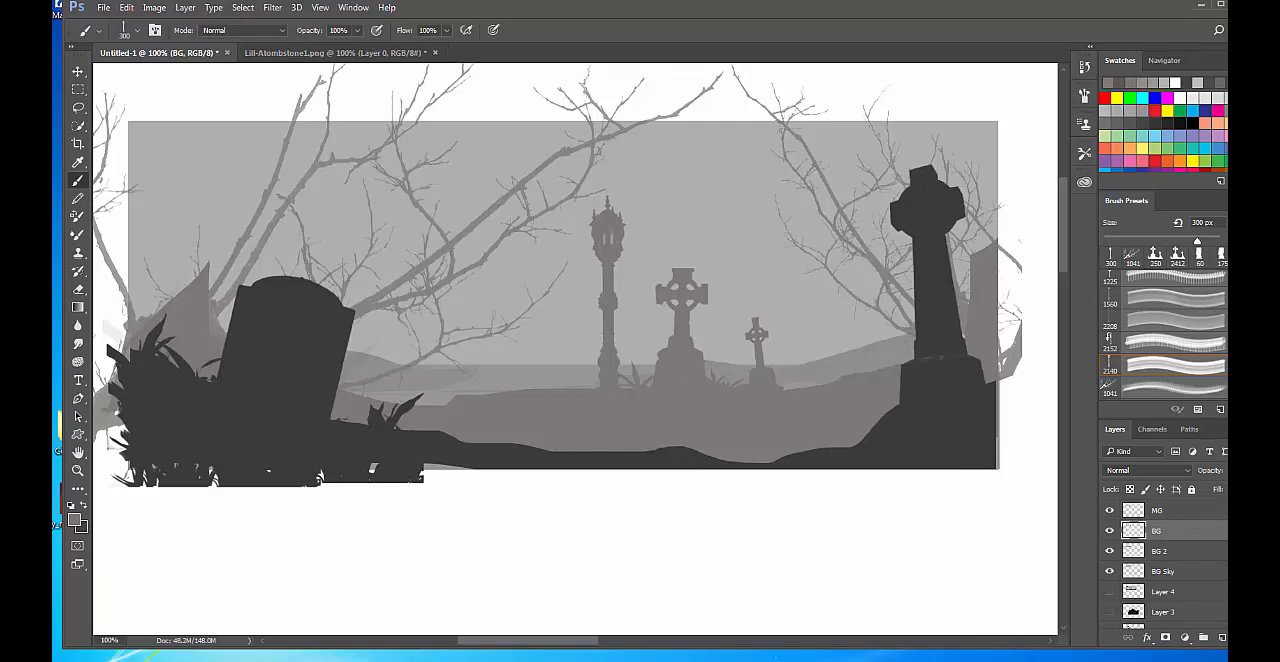
{"action": "key", "text": "ctrl+l"}
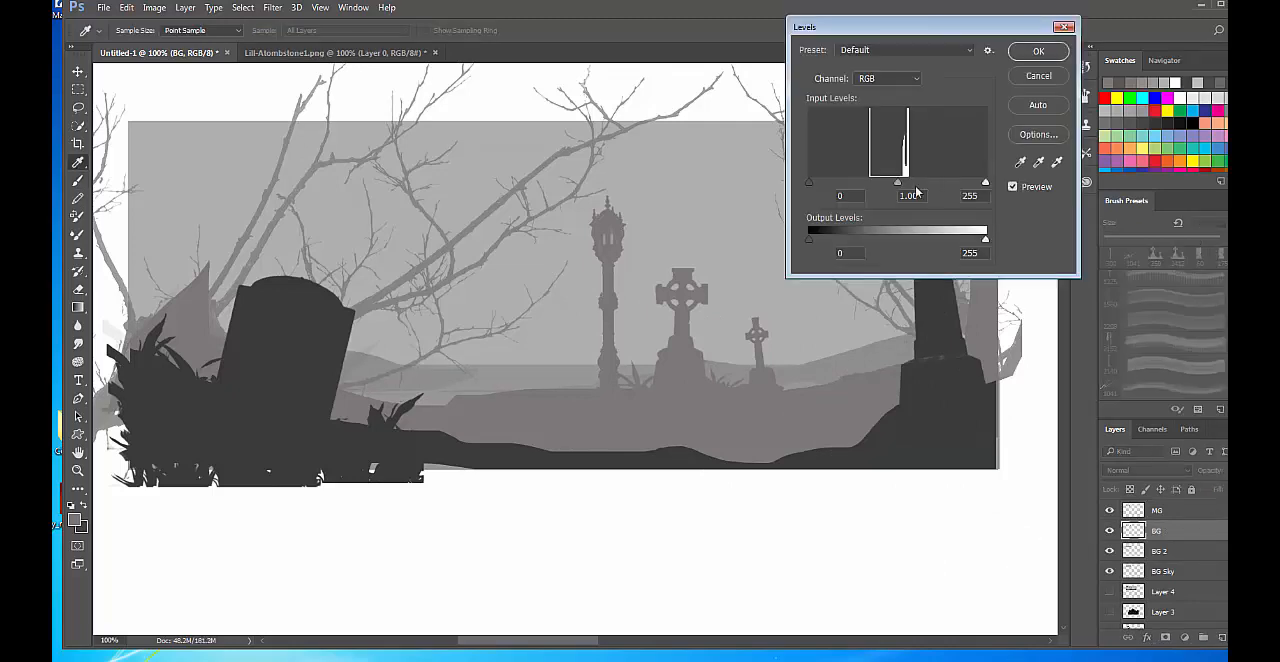
{"action": "left_click_drag", "start_coordinate": [898, 187], "coordinate": [908, 190]}
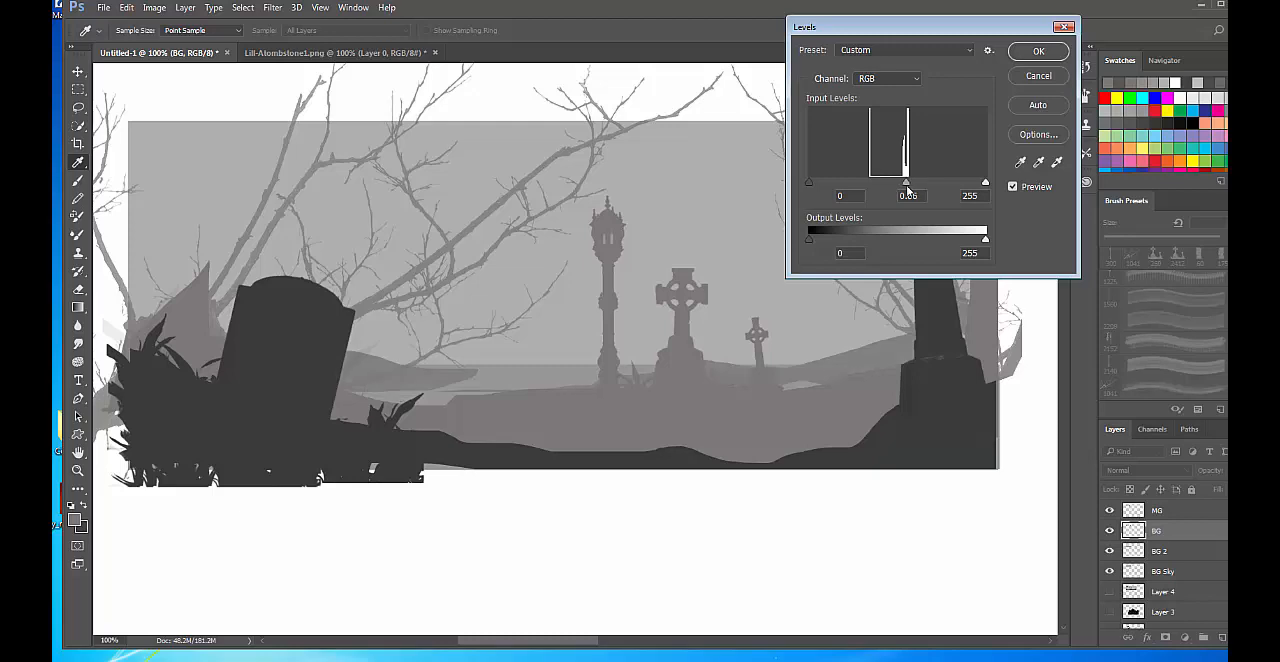
{"action": "left_click", "coordinate": [903, 186]}
{"action": "left_click", "coordinate": [1039, 52]}
{"action": "key", "text": "b"}
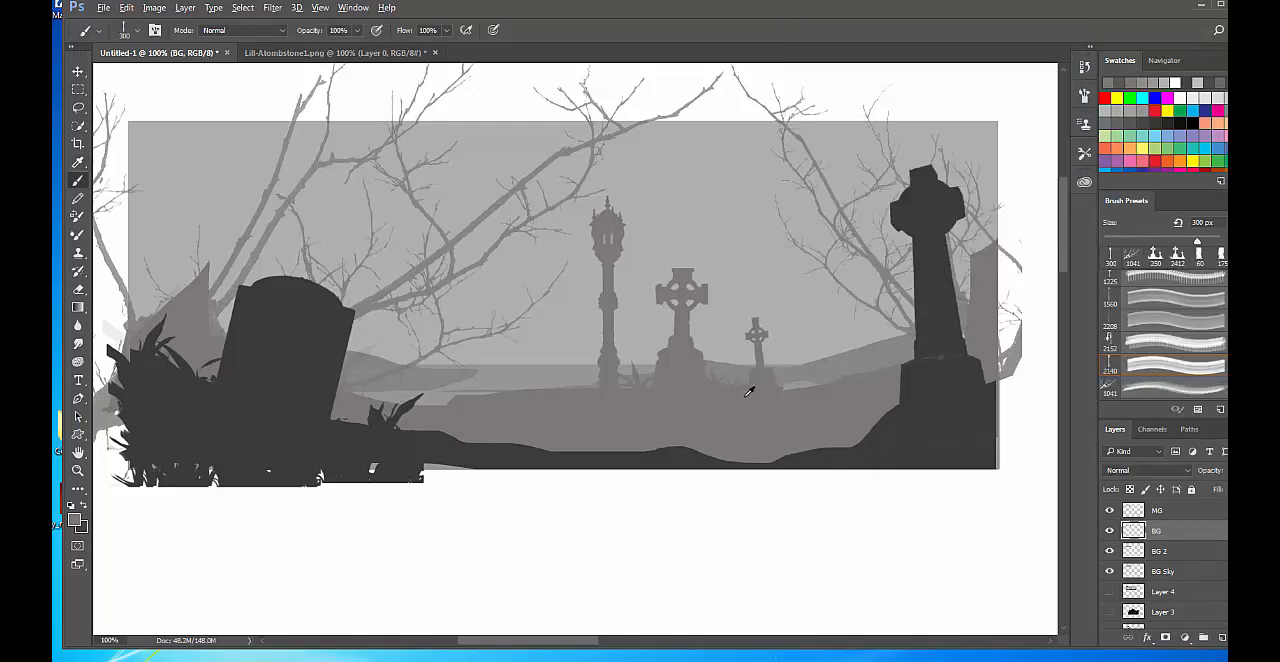
Darken the MG layer with Levels by setting the midtone input to 0.85.
{"action": "left_click", "coordinate": [1157, 512]}
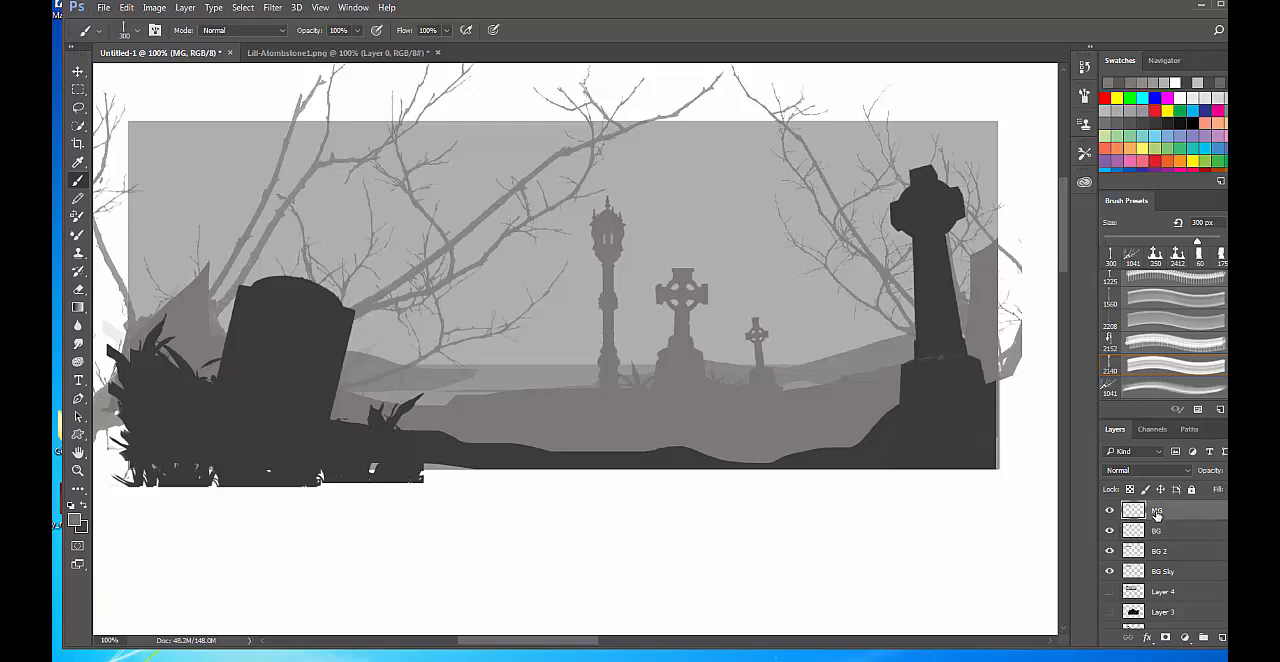
{"action": "key", "text": "ctrl+l"}
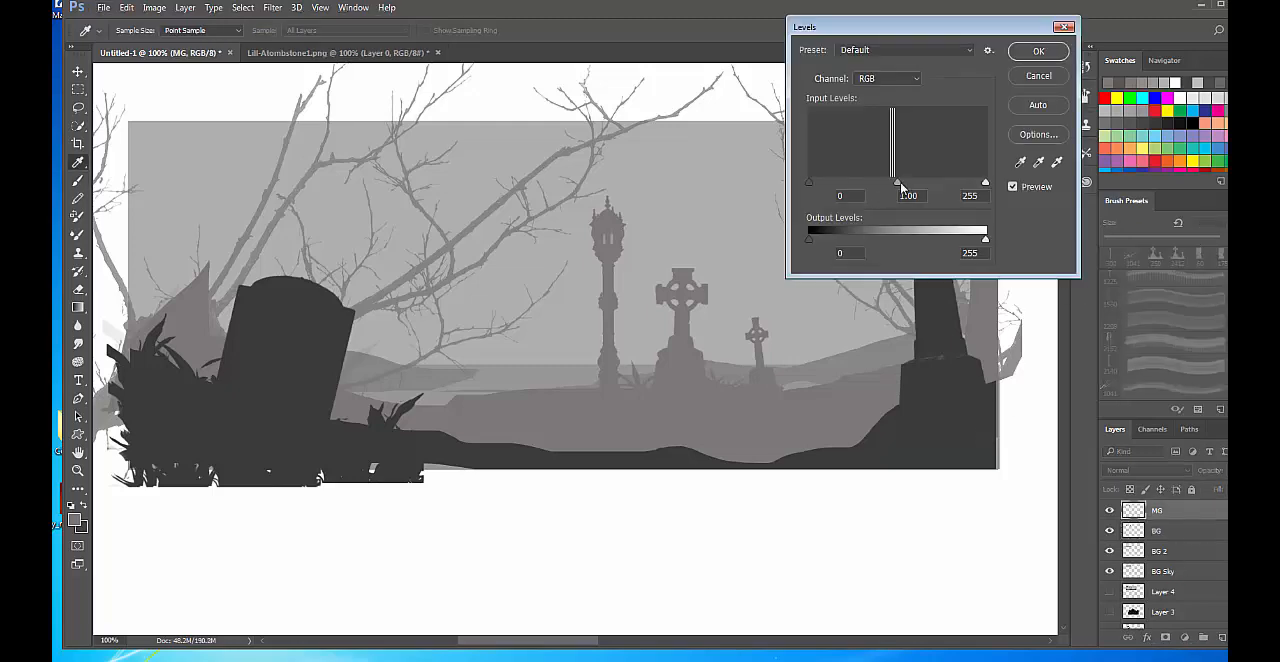
{"action": "left_click_drag", "start_coordinate": [901, 186], "coordinate": [908, 188]}
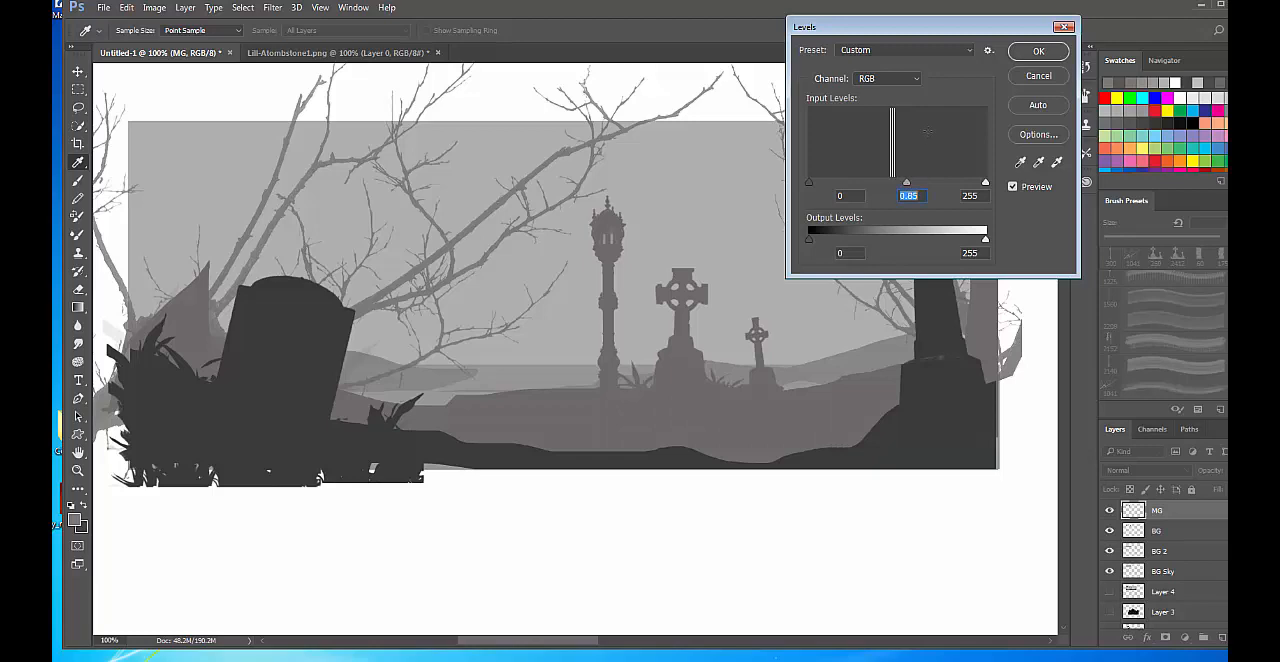
{"action": "left_click", "coordinate": [1037, 52]}
{"action": "key", "text": "b"}
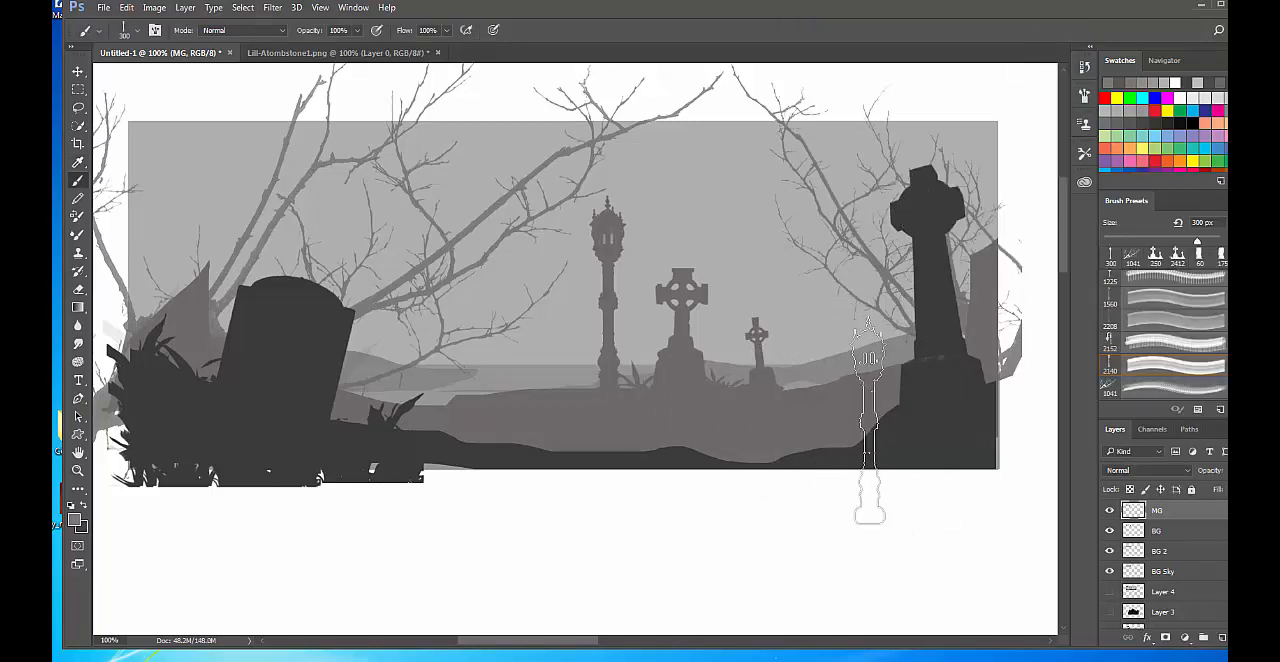
Lasso freehand hill outlines across the background from the large cross to the tombstone, adding them into one selection.
{"action": "left_click", "coordinate": [78, 107]}
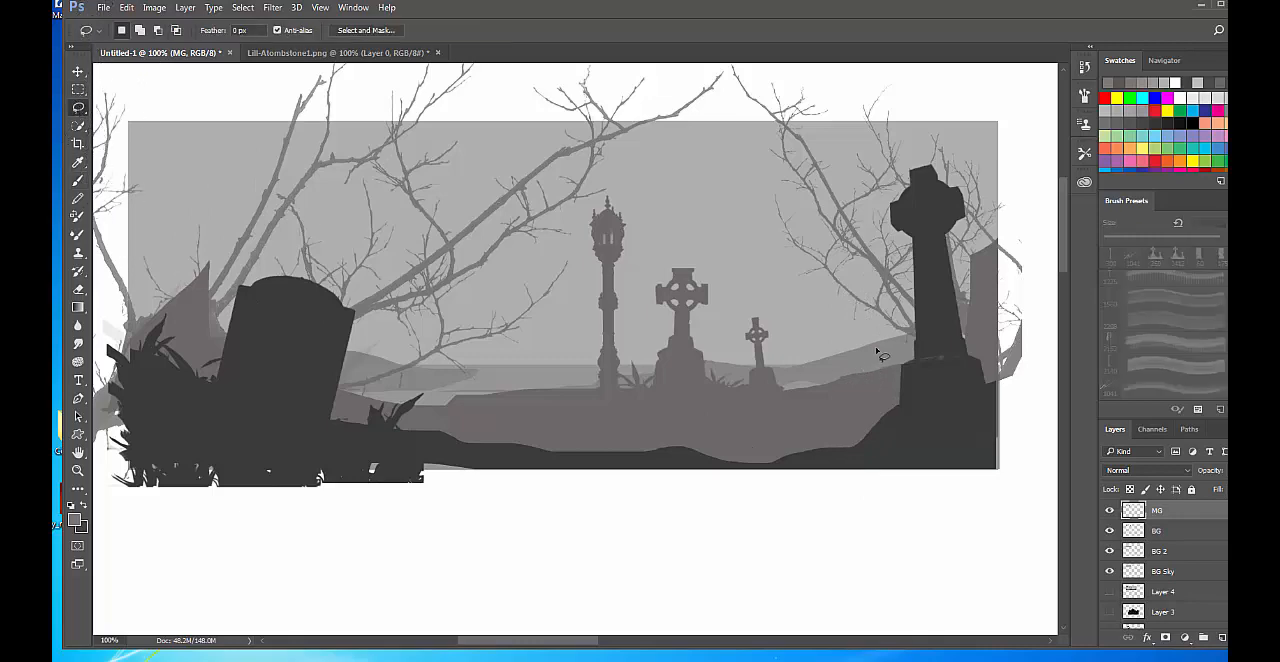
{"action": "mouse_move", "coordinate": [920, 340]}
{"action": "left_mouse_down"}
{"action": "mouse_move", "coordinate": [809, 294]}
{"action": "mouse_move", "coordinate": [752, 340]}
{"action": "mouse_move", "coordinate": [688, 363]}
{"action": "left_mouse_up"}
{"action": "mouse_move", "coordinate": [737, 405]}
{"action": "left_mouse_down"}
{"action": "mouse_move", "coordinate": [960, 395]}
{"action": "mouse_move", "coordinate": [920, 340]}
{"action": "left_mouse_up"}
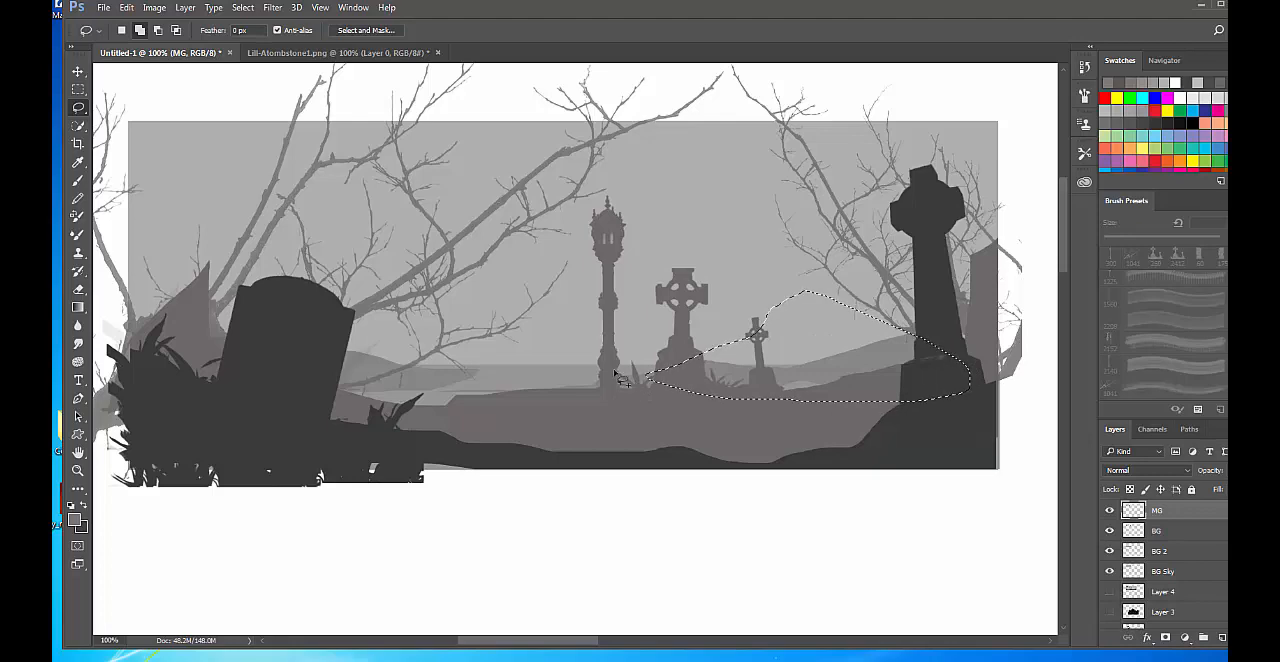
{"action": "key", "text": "super"}
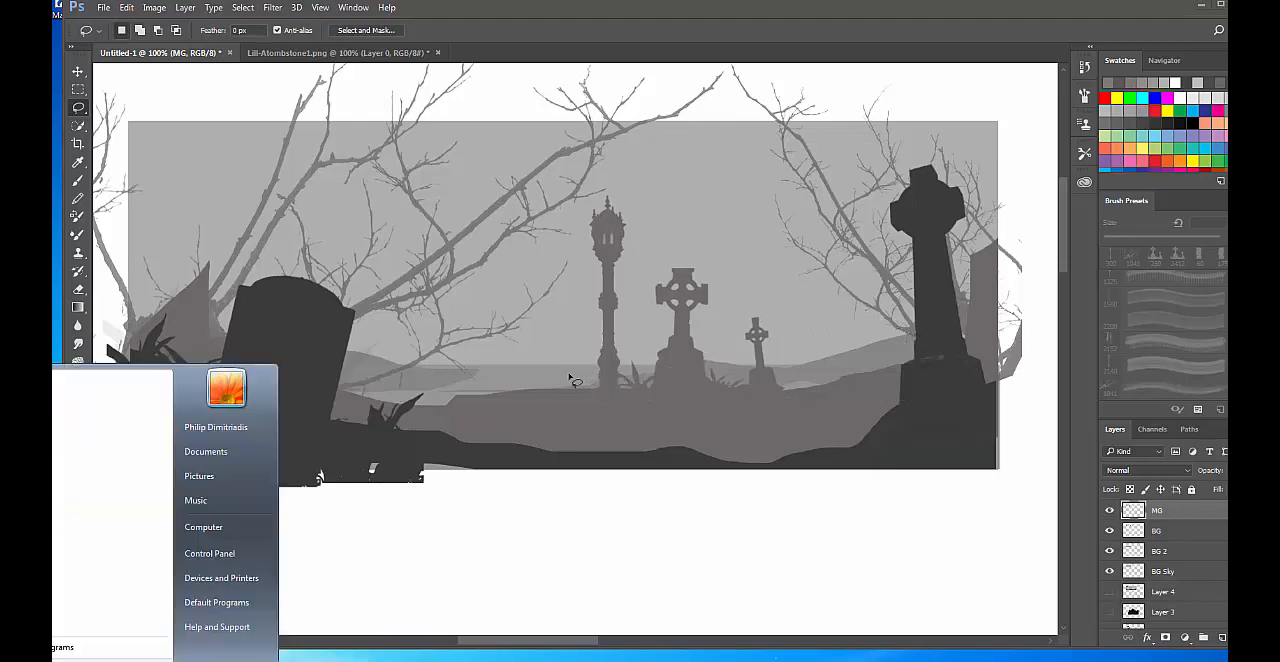
{"action": "key", "text": "super"}
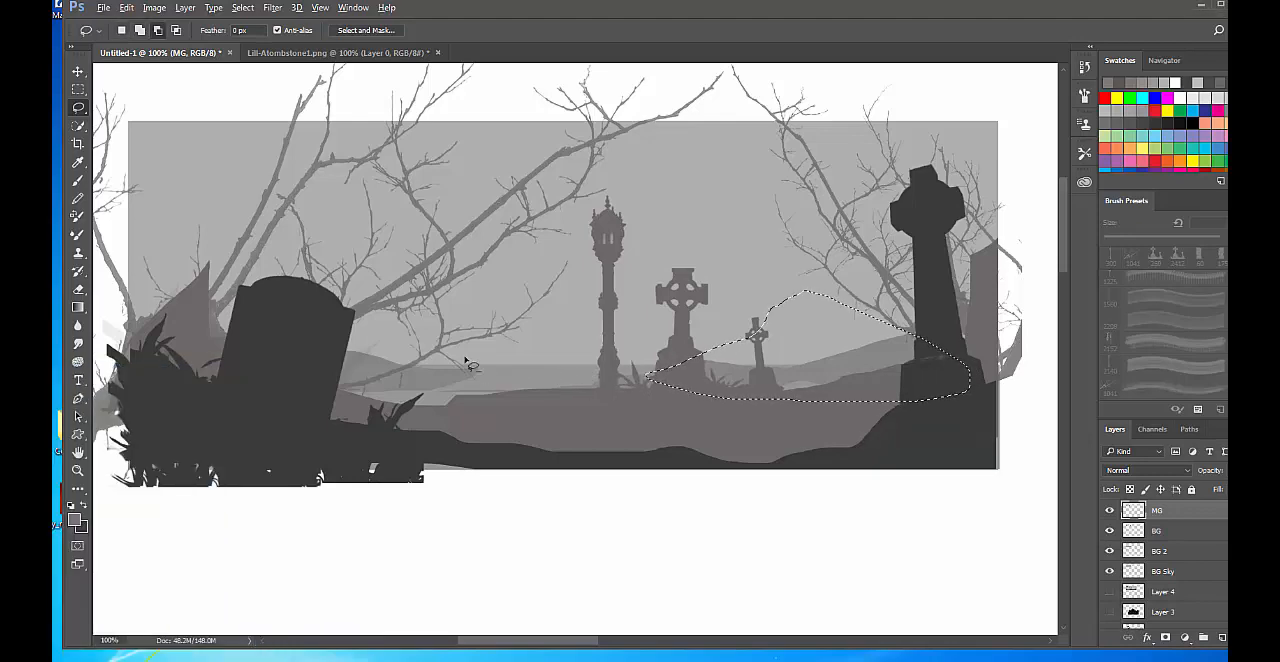
{"action": "mouse_move", "coordinate": [356, 358]}
{"action": "left_mouse_down"}
{"action": "mouse_move", "coordinate": [463, 320]}
{"action": "mouse_move", "coordinate": [664, 392]}
{"action": "mouse_move", "coordinate": [410, 412]}
{"action": "left_mouse_up"}
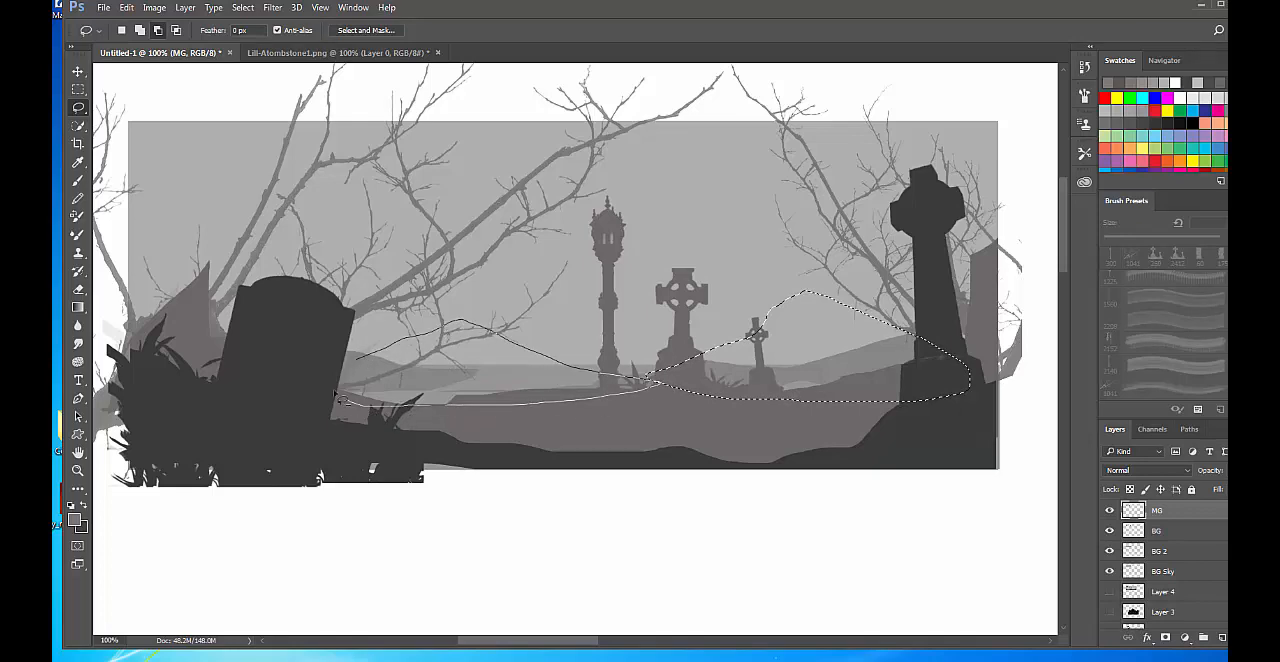
{"action": "left_click_drag", "start_coordinate": [336, 395], "coordinate": [332, 388]}
{"action": "mouse_move", "coordinate": [171, 326]}
{"action": "left_mouse_down"}
{"action": "mouse_move", "coordinate": [335, 266]}
{"action": "mouse_move", "coordinate": [417, 363]}
{"action": "mouse_move", "coordinate": [473, 380]}
{"action": "mouse_move", "coordinate": [422, 426]}
{"action": "mouse_move", "coordinate": [270, 408]}
{"action": "mouse_move", "coordinate": [299, 259]}
{"action": "mouse_move", "coordinate": [477, 398]}
{"action": "mouse_move", "coordinate": [290, 410]}
{"action": "left_mouse_up"}
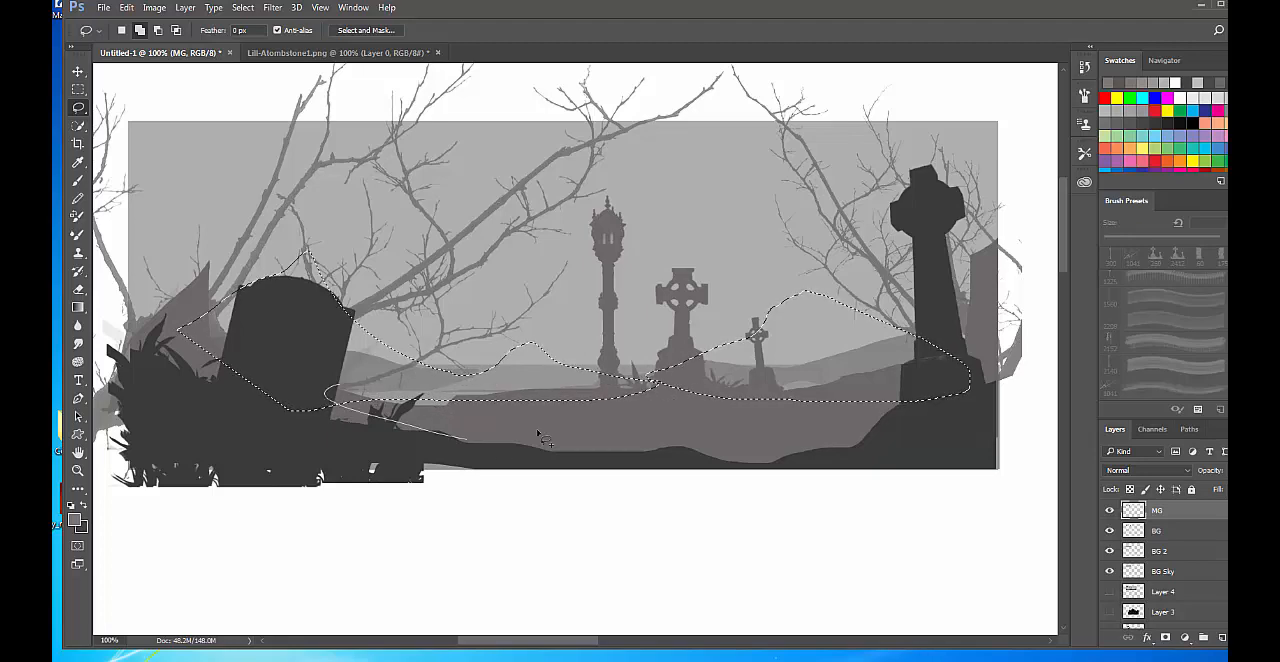
Toggle the visibility of BG 2 and BG to identify the layer with the distant hills, and make BG the active layer.
{"action": "left_click", "coordinate": [1177, 553]}
{"action": "left_click", "coordinate": [1109, 551]}
{"action": "left_click", "coordinate": [1109, 551]}
{"action": "left_click", "coordinate": [1109, 551]}
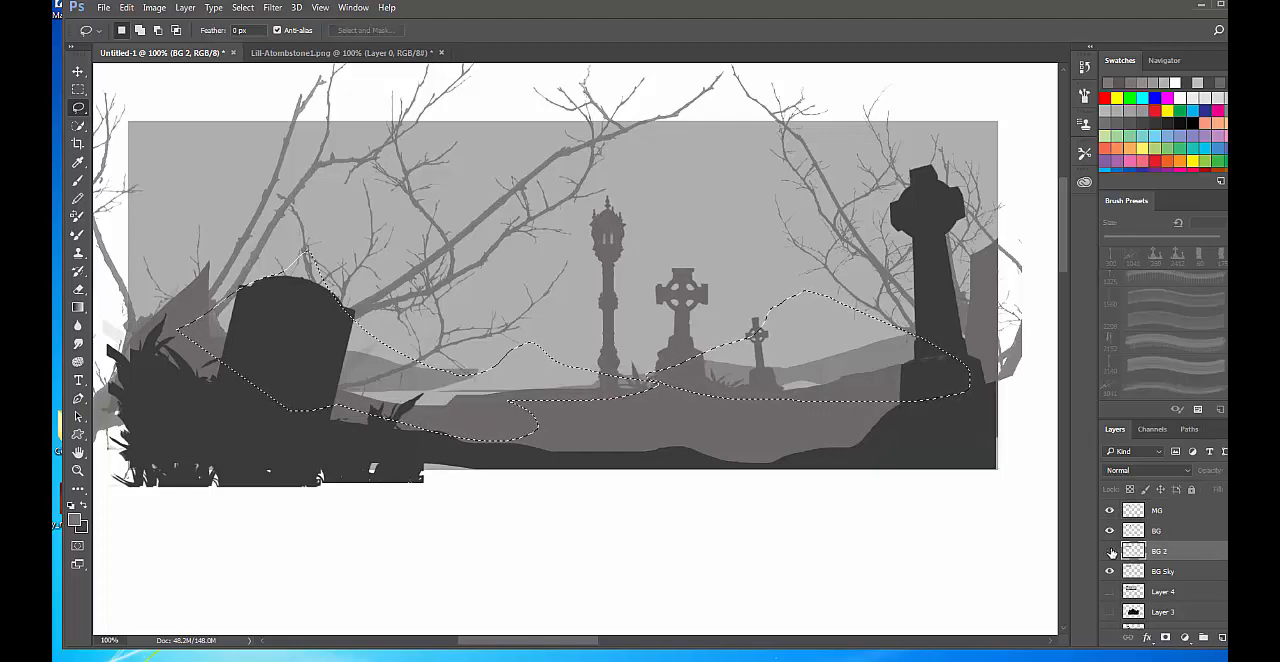
{"action": "left_click", "coordinate": [1110, 551]}
{"action": "left_click", "coordinate": [1171, 532]}
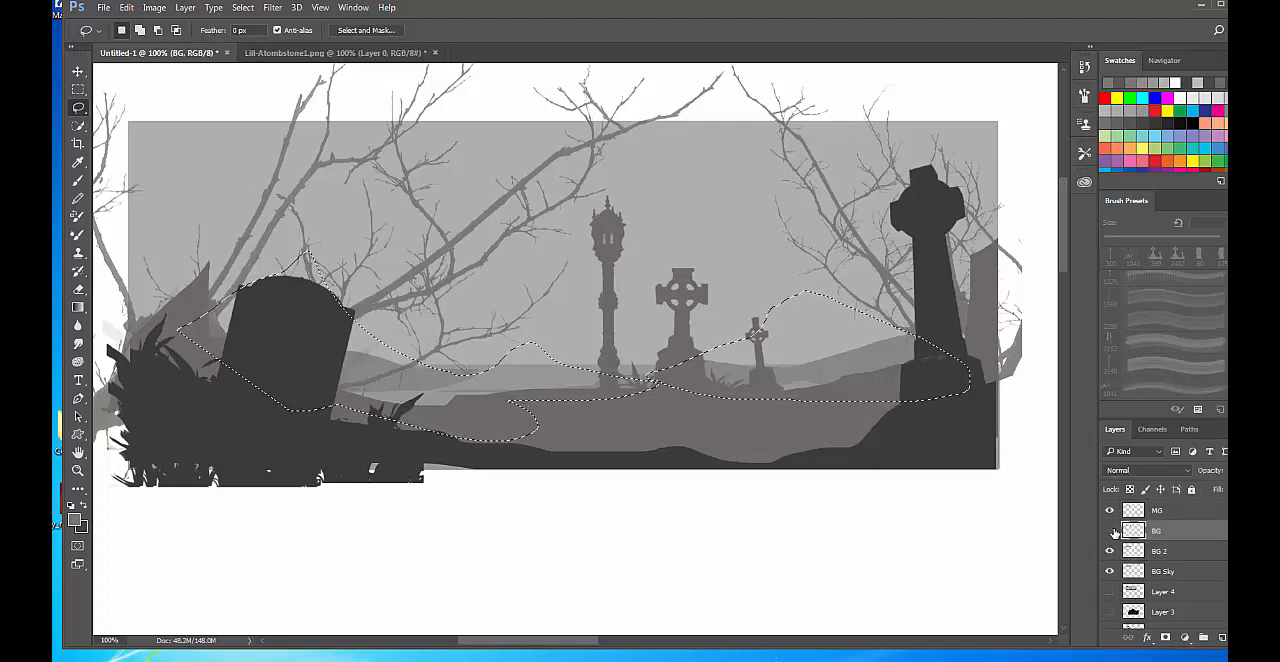
{"action": "left_click", "coordinate": [1112, 531]}
{"action": "left_click", "coordinate": [1111, 531]}
{"action": "left_click", "coordinate": [1111, 531]}
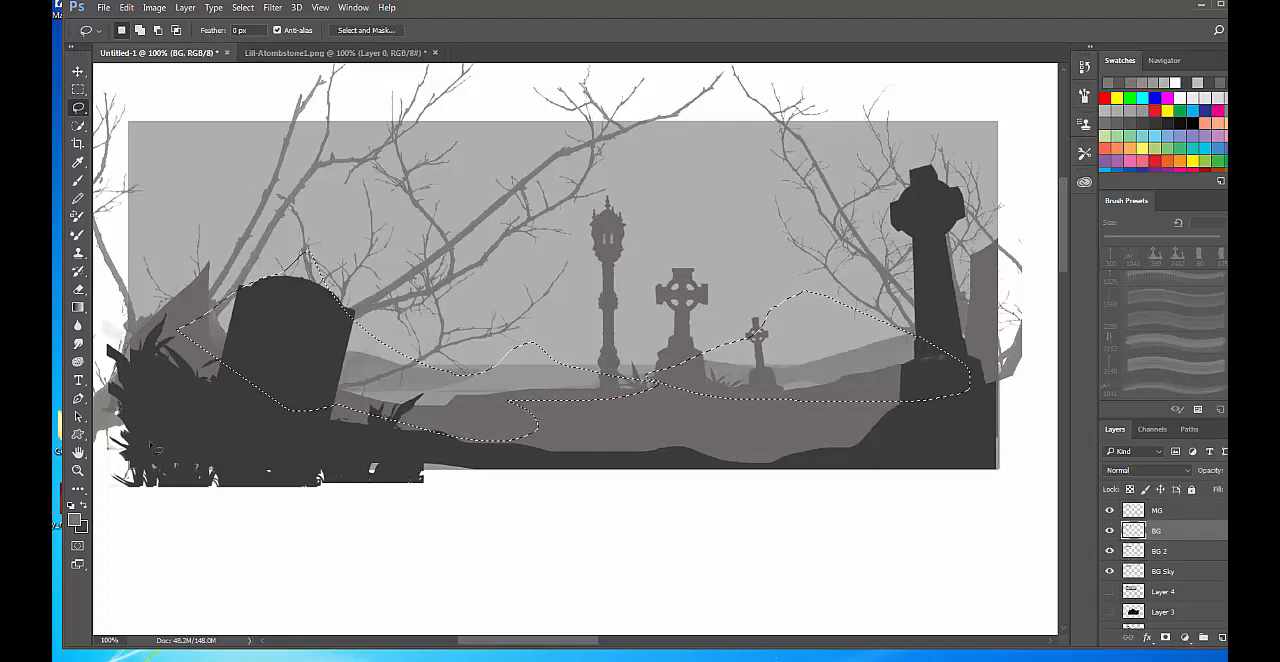
Fill the hill selection on the BG layer with the hill grey #888786 sampled from the canvas, and deselect.
{"action": "left_click", "coordinate": [79, 524]}
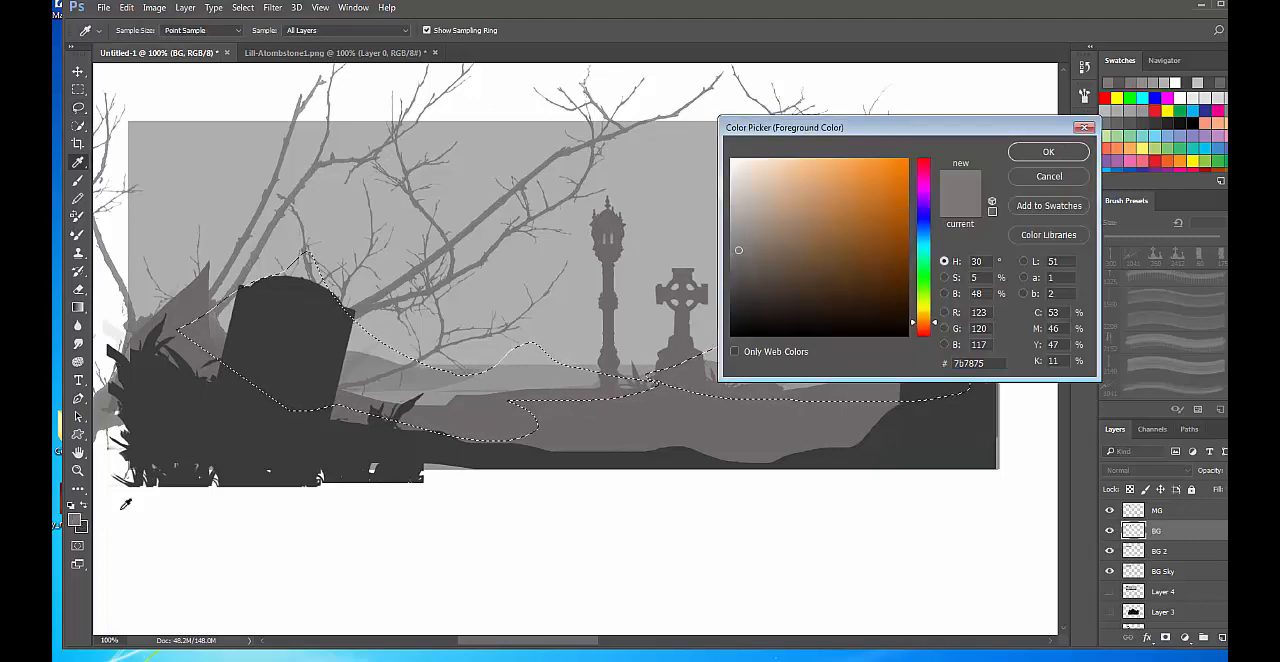
{"action": "left_click", "coordinate": [437, 376]}
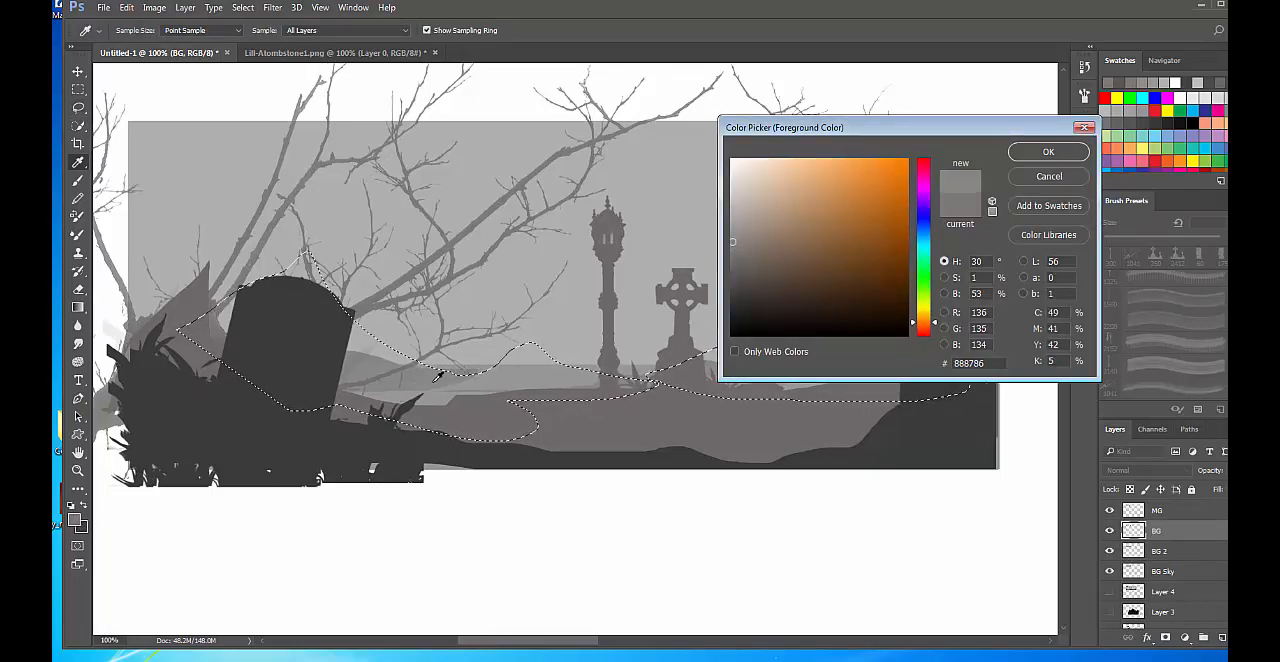
{"action": "left_click", "coordinate": [1048, 151]}
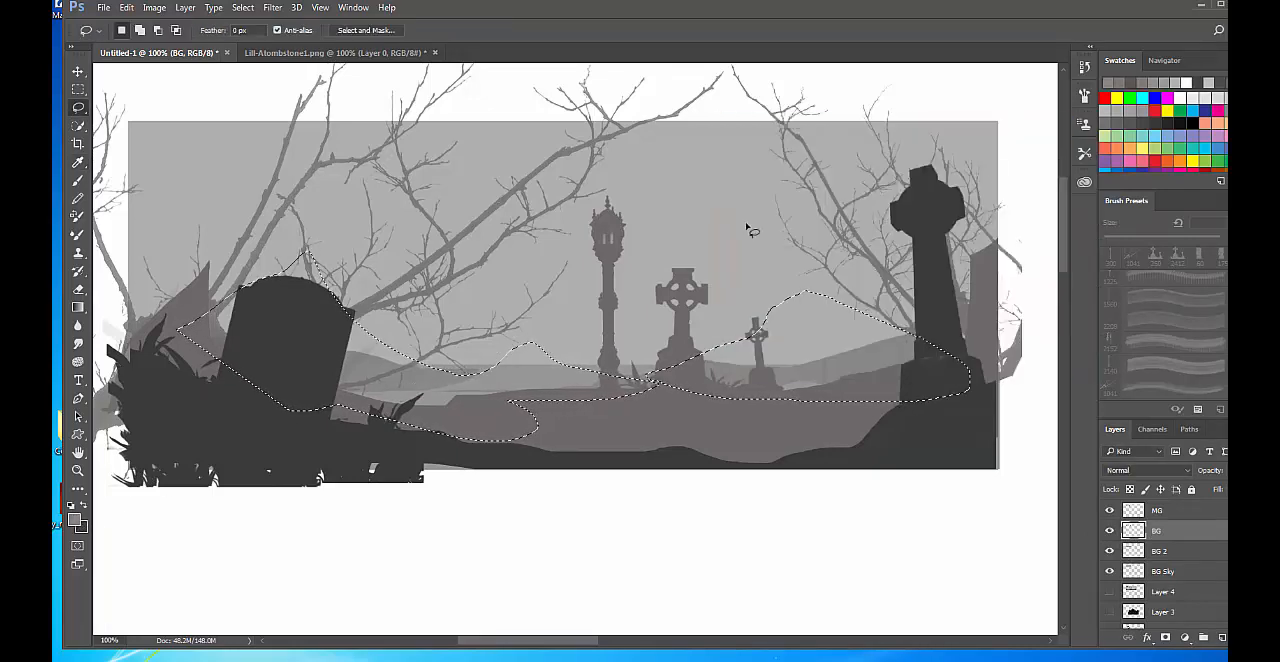
{"action": "left_click", "coordinate": [127, 8]}
{"action": "left_click", "coordinate": [141, 222]}
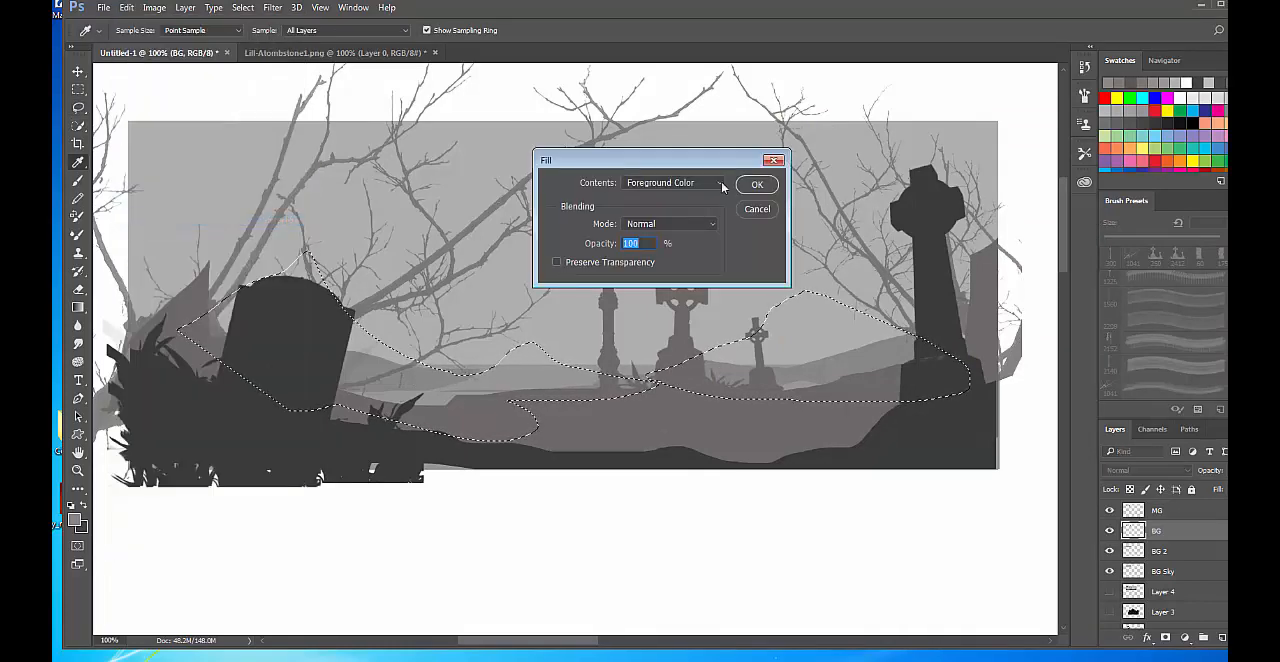
{"action": "left_click", "coordinate": [757, 184]}
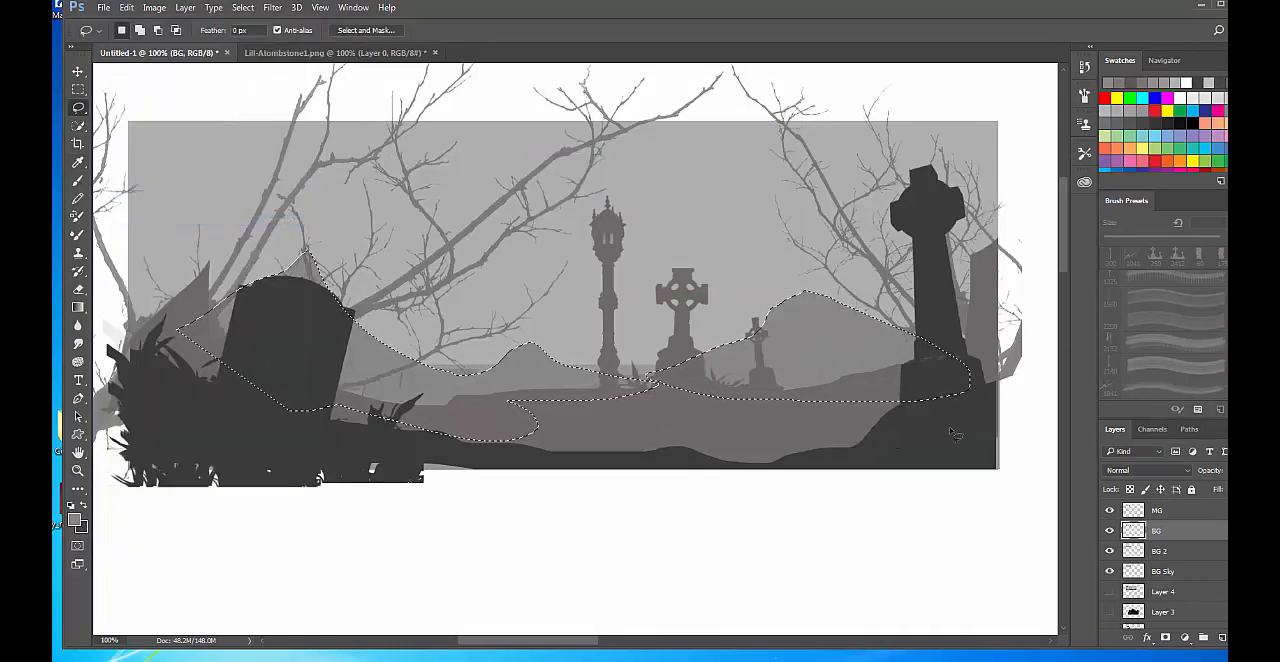
{"action": "key", "text": "ctrl+d"}
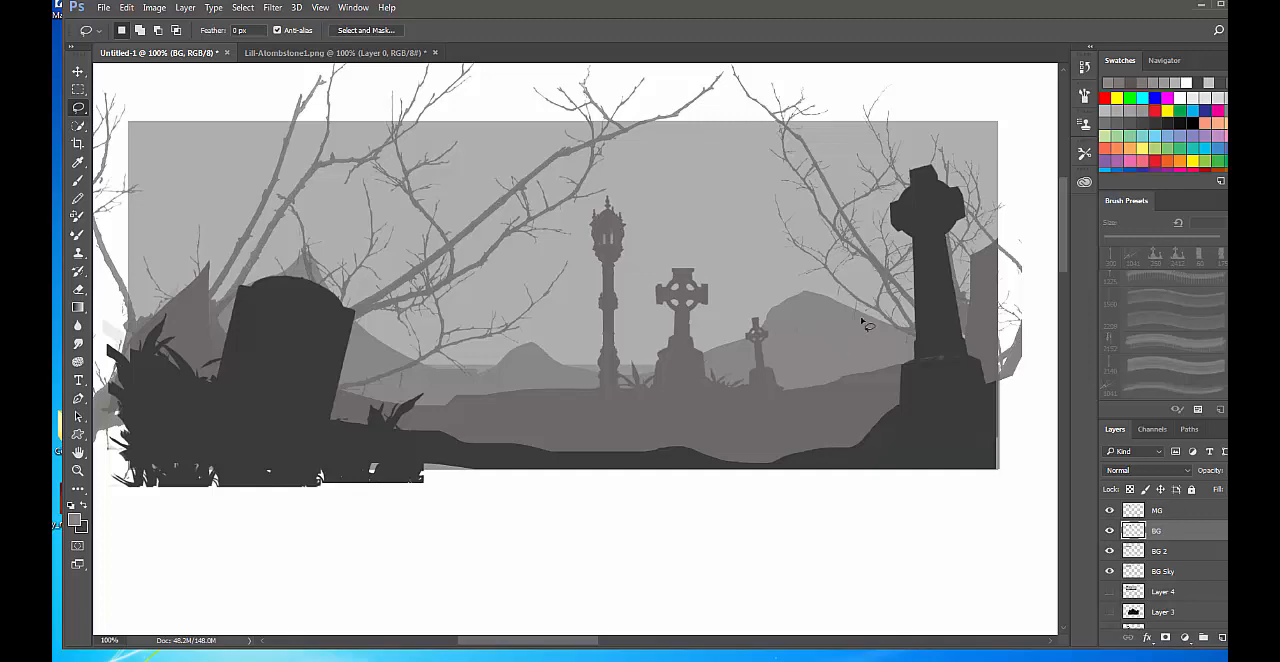
Toggle the BG layer to check the hills, and stamp a small 125 px lamp post on it between the two background crosses.
{"action": "key", "text": "b"}
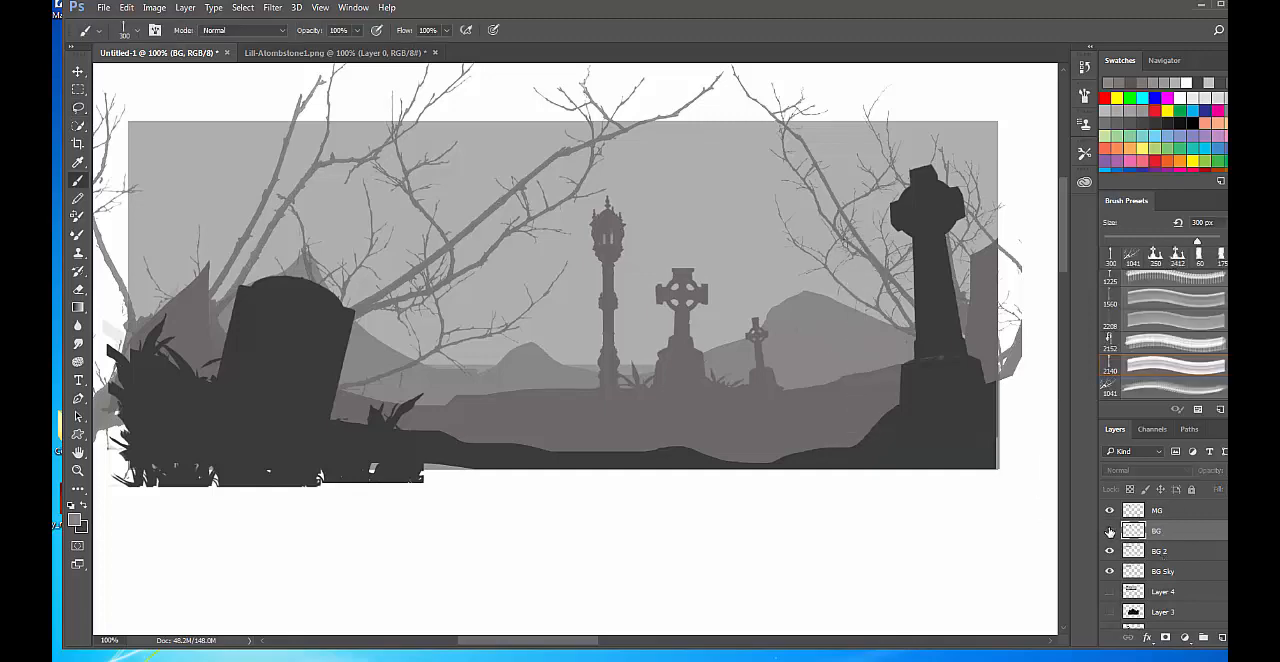
{"action": "left_click", "coordinate": [1109, 531]}
{"action": "left_click", "coordinate": [1109, 531]}
{"action": "left_click", "coordinate": [1109, 531]}
{"action": "left_click", "coordinate": [1109, 531]}
{"action": "left_click", "coordinate": [1109, 531]}
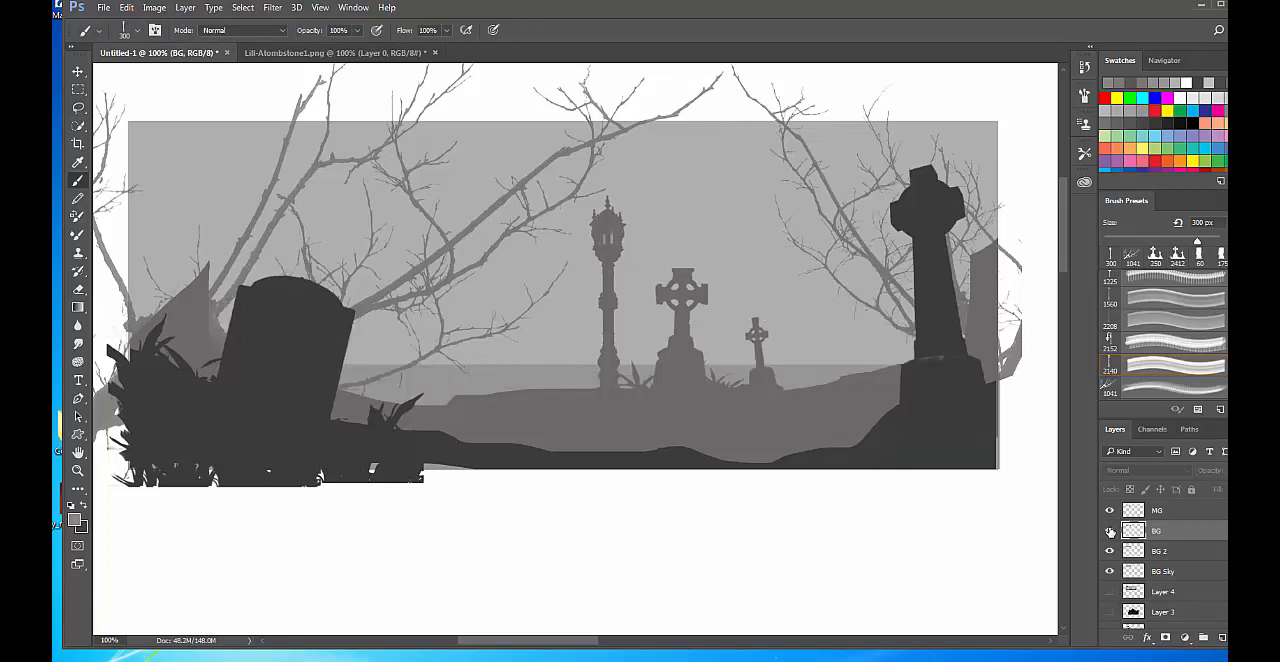
{"action": "left_click", "coordinate": [1109, 531]}
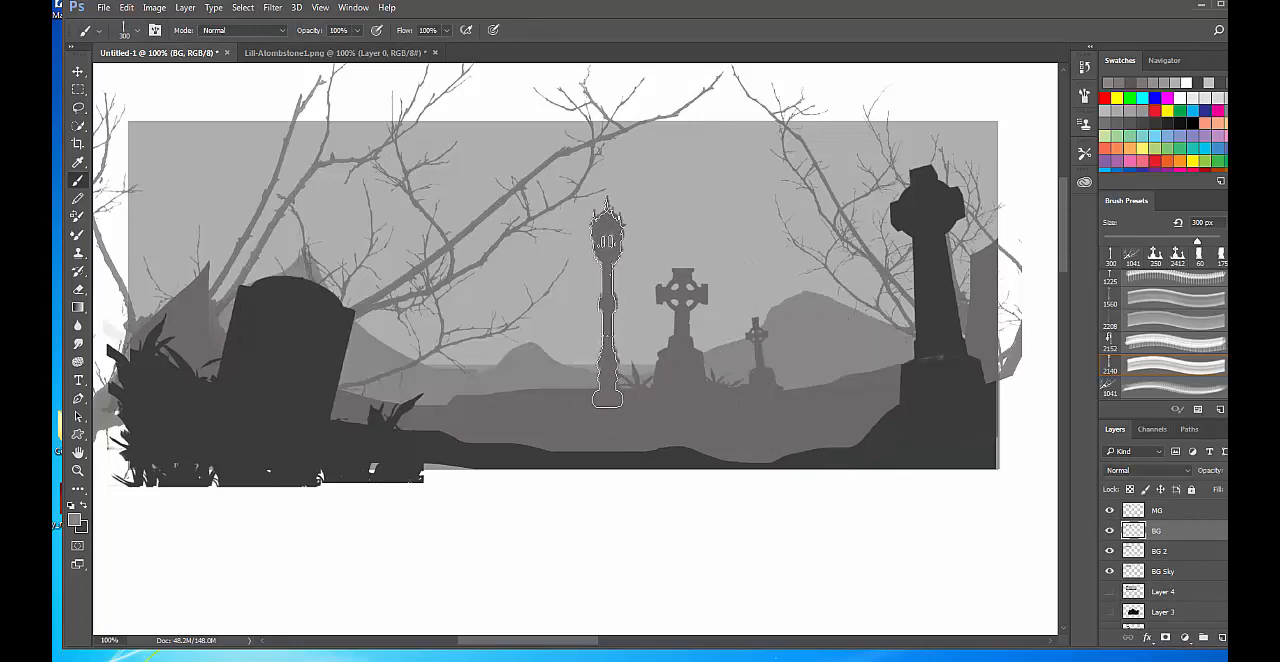
{"action": "key", "text": "bracketleft"}
{"action": "key", "text": "bracketleft"}
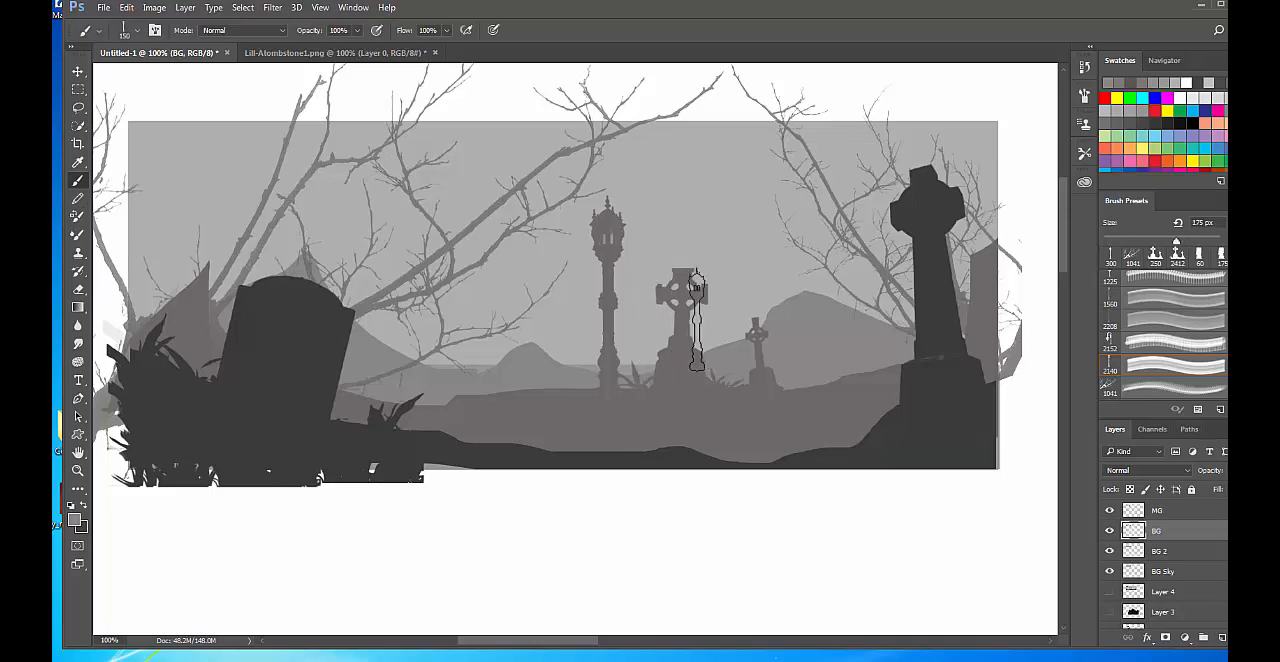
{"action": "key", "text": "bracketleft"}
{"action": "key", "text": "bracketleft"}
{"action": "key", "text": "bracketleft"}
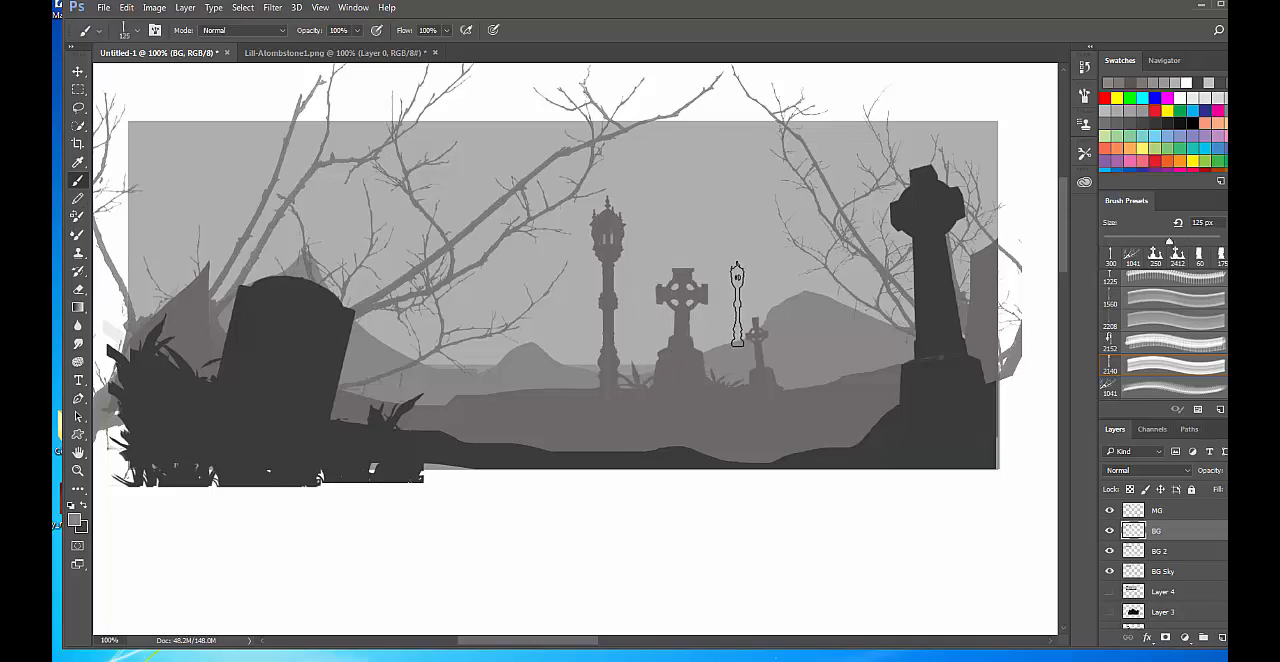
{"action": "left_click", "coordinate": [742, 304]}
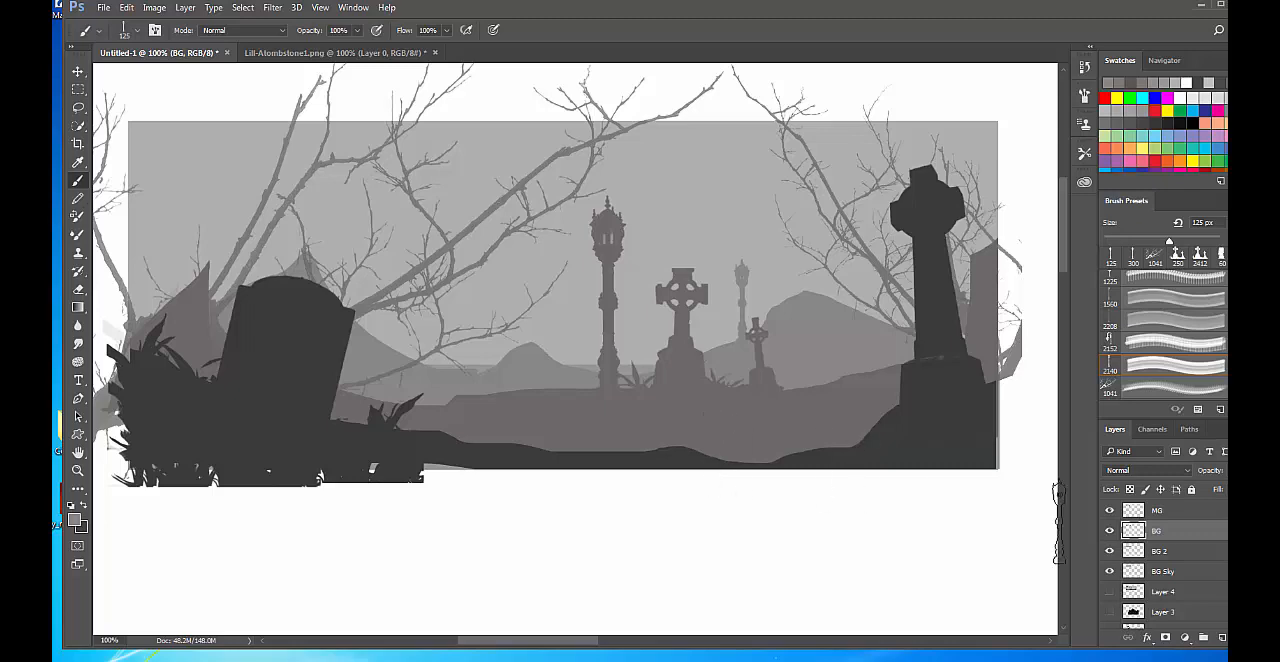
Check Layer 5 by toggling its visibility, and rename the layer FG.
{"action": "scroll", "coordinate": [1220, 549], "scroll_direction": "down", "scroll_amount": 1}
{"action": "scroll", "coordinate": [1220, 549], "scroll_direction": "up", "scroll_amount": 2}
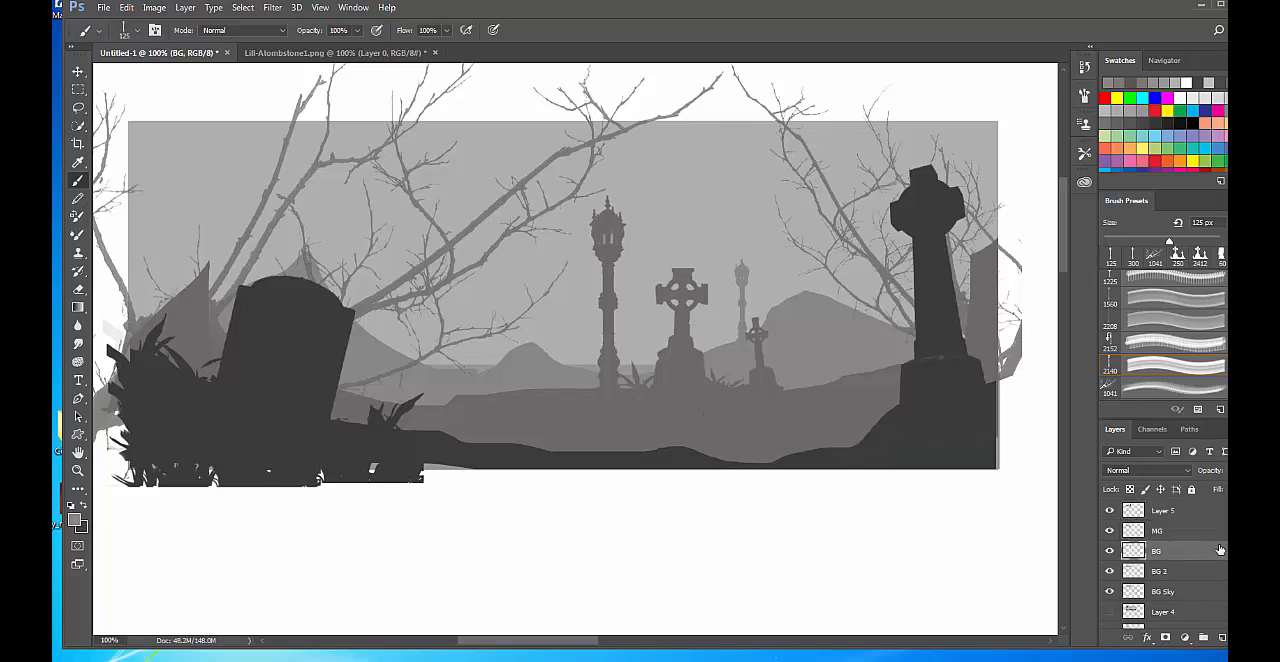
{"action": "left_click", "coordinate": [1110, 511]}
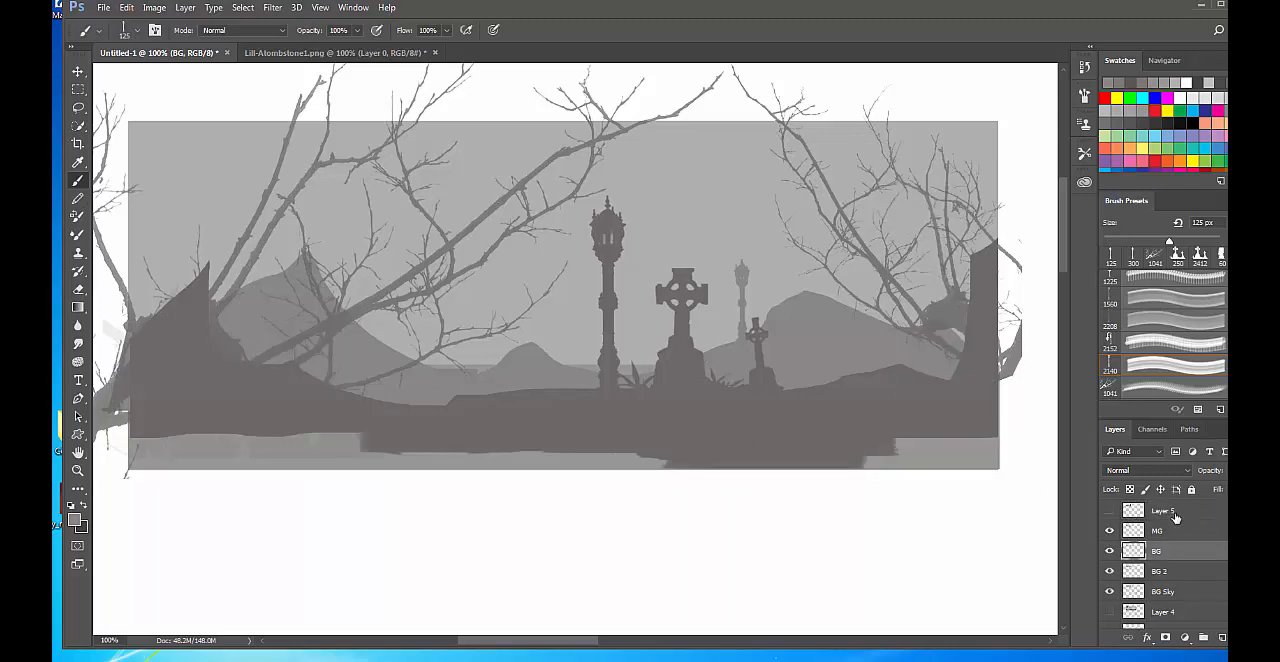
{"action": "left_click", "coordinate": [1109, 511]}
{"action": "double_click", "coordinate": [1162, 511]}
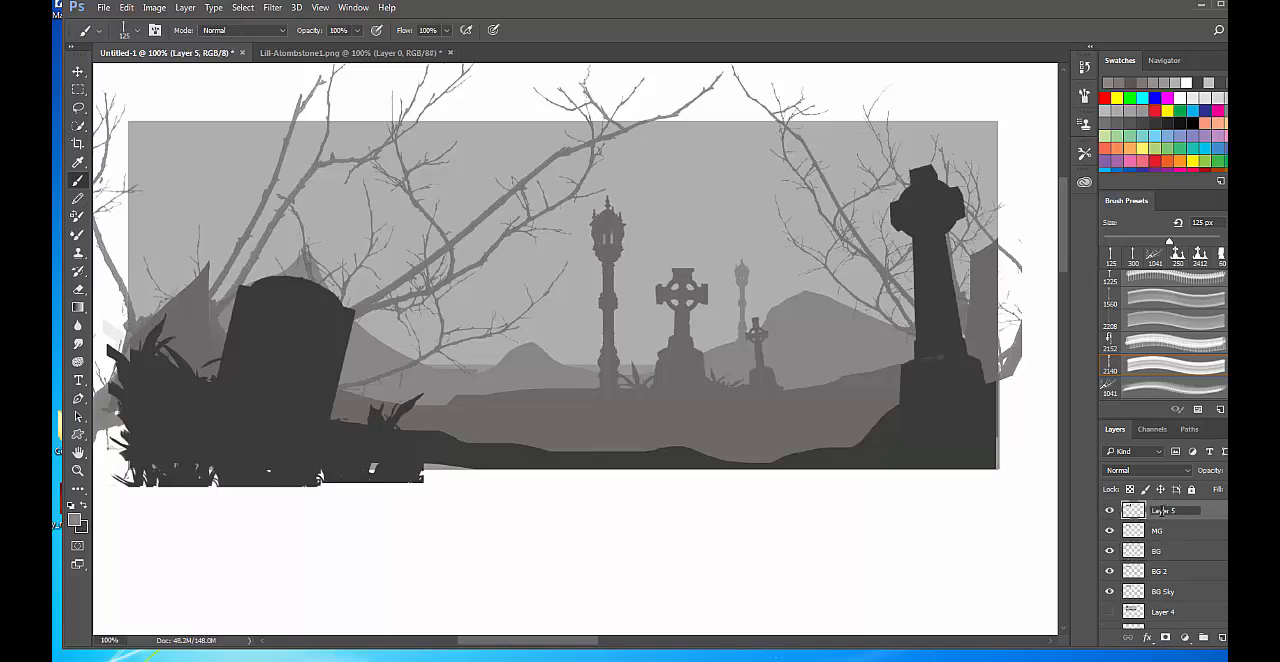
{"action": "left_click", "coordinate": [1209, 516]}
{"action": "double_click", "coordinate": [1163, 511]}
{"action": "type", "text": "FG"}
{"action": "key", "text": "Return"}
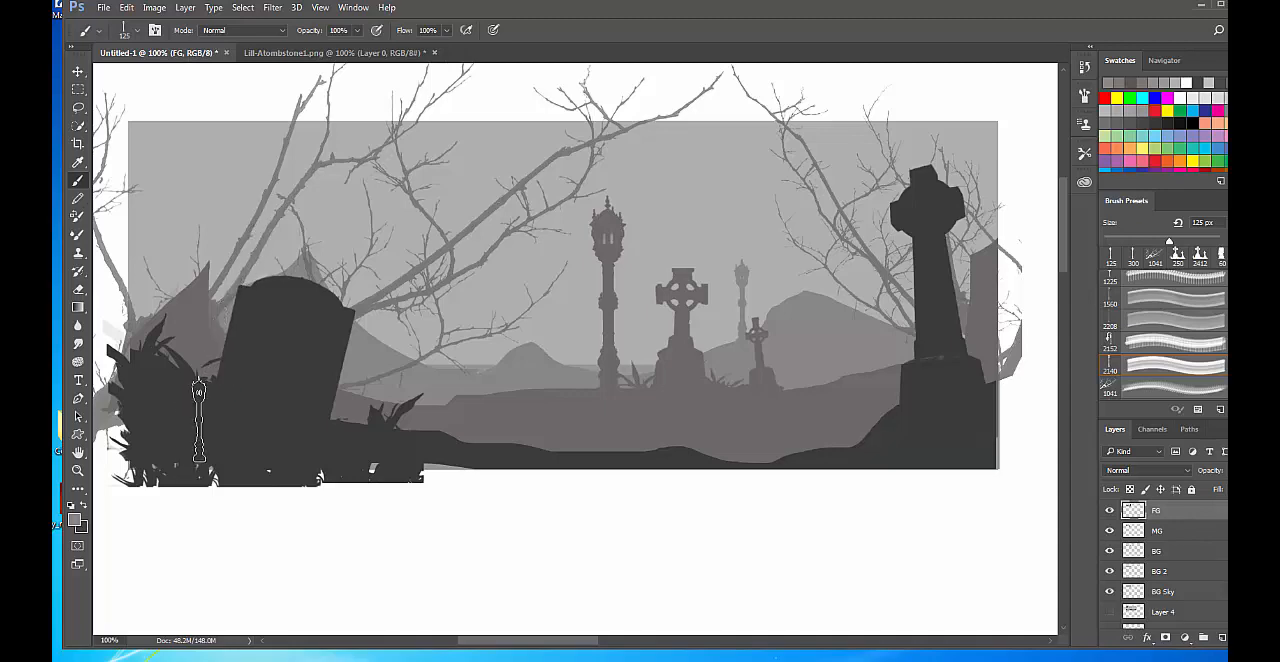
Stamp a 600 px lamp post on the FG layer behind the grass beside the tombstone, using the sampled dark grey #3a3a39.
{"action": "key", "text": "super"}
{"action": "key", "text": "super"}
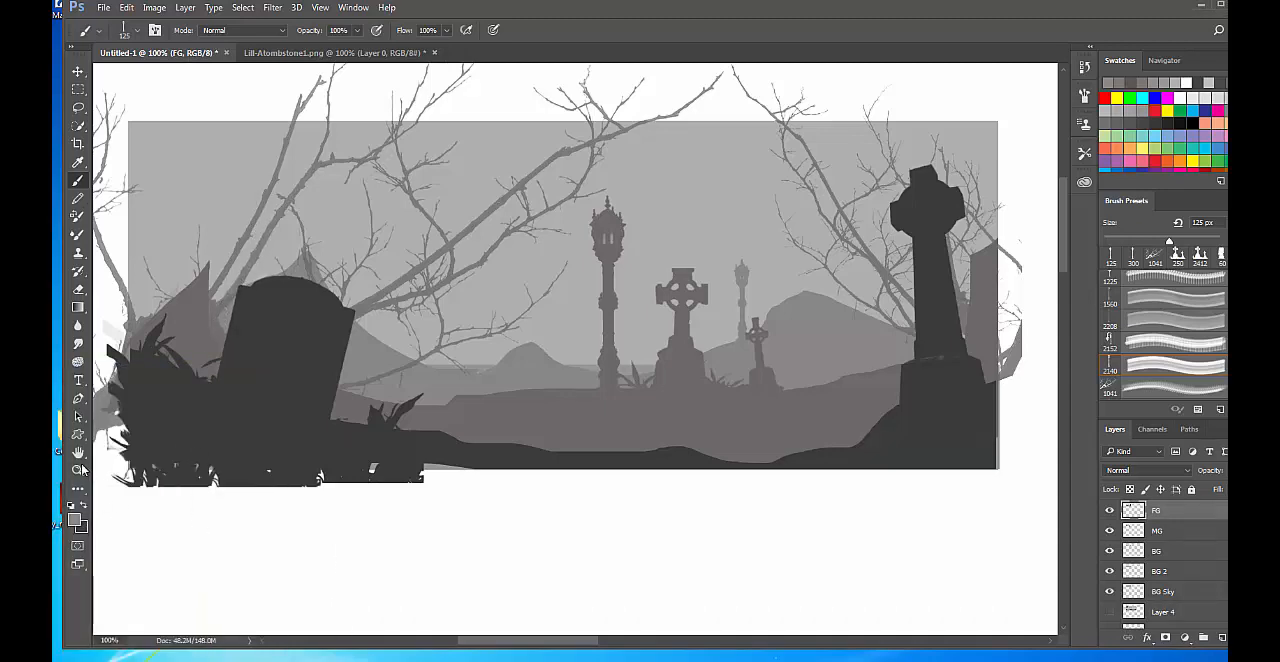
{"action": "left_click", "coordinate": [75, 518]}
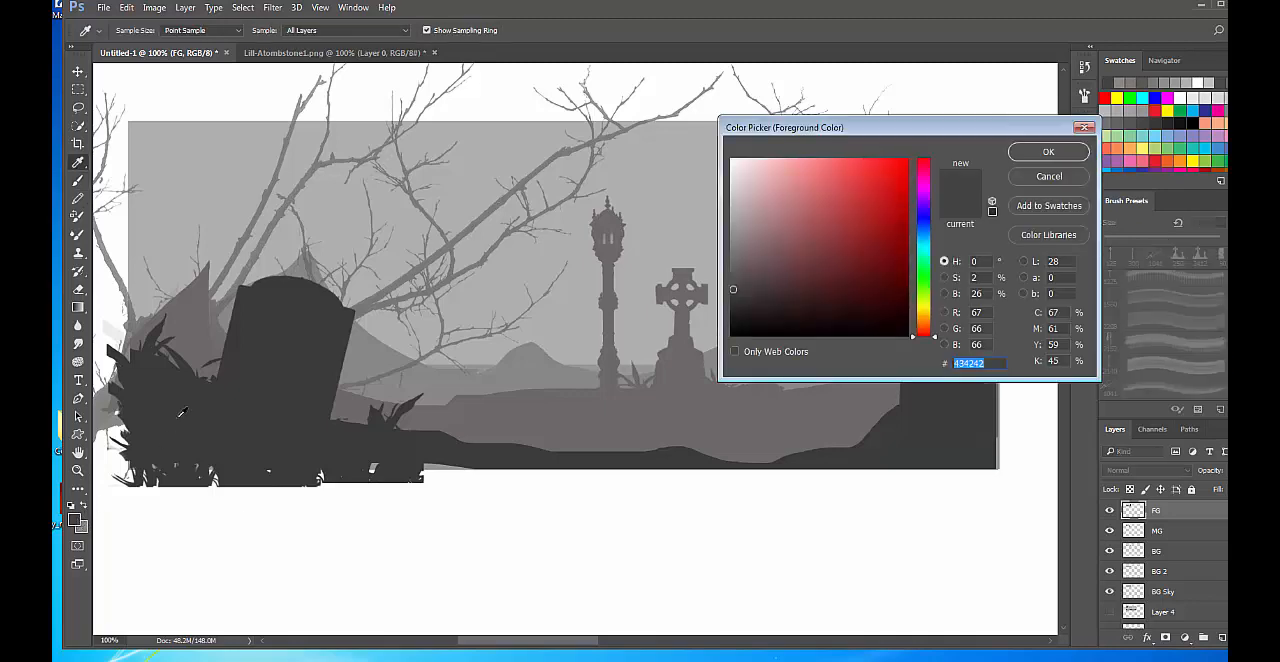
{"action": "left_click", "coordinate": [1050, 151]}
{"action": "key", "text": "b"}
{"action": "key", "text": "bracketright"}
{"action": "key", "text": "bracketright"}
{"action": "key", "text": "bracketright"}
{"action": "key", "text": "bracketright"}
{"action": "key", "text": "bracketright"}
{"action": "key", "text": "bracketright"}
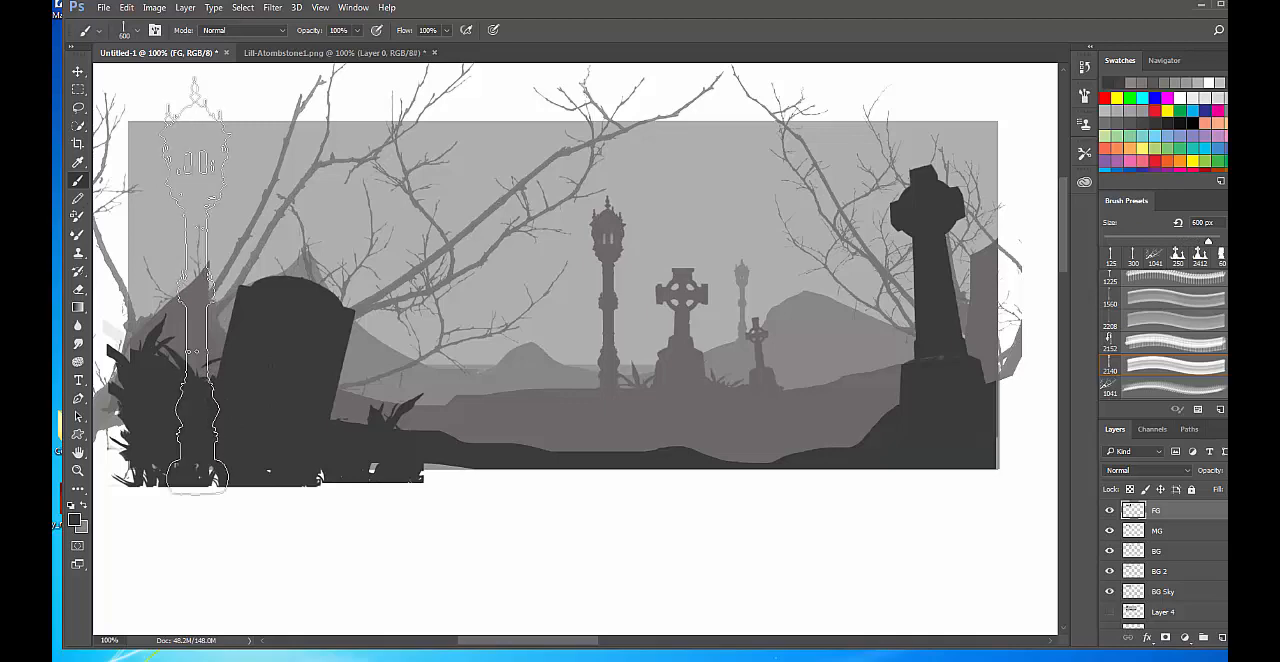
{"action": "left_click", "coordinate": [195, 286]}
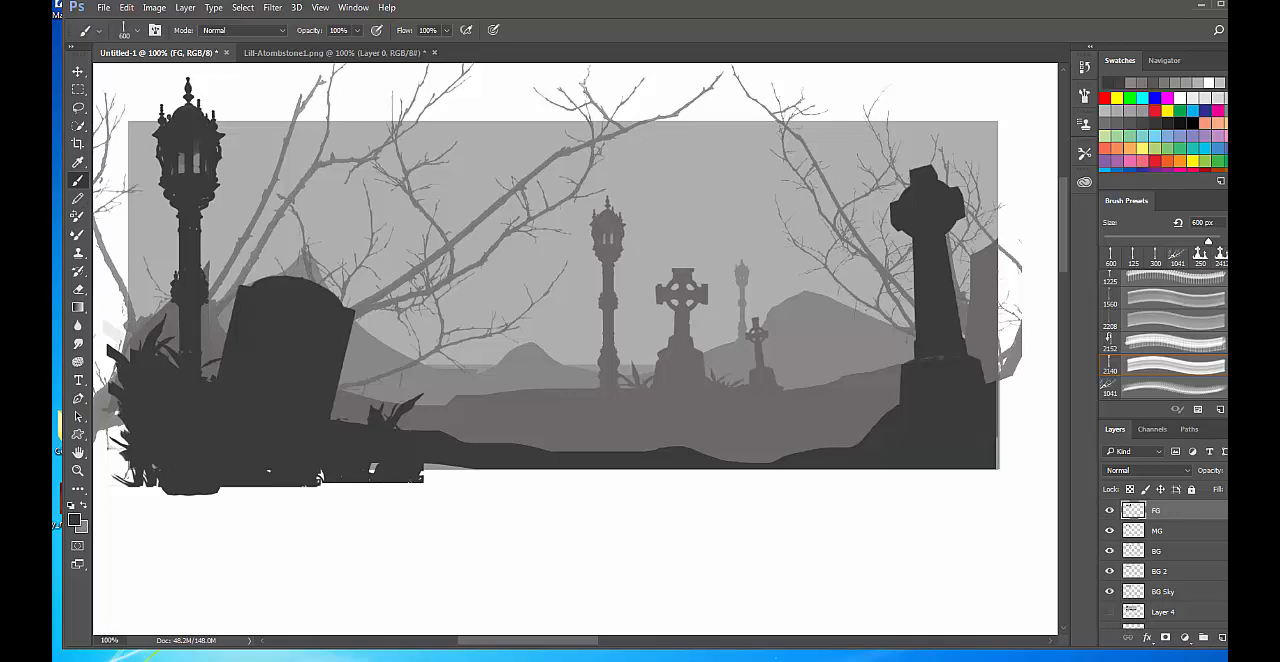
Make the BG layer active and choose a 675 px grass clump brush from the brush presets.
{"action": "left_click", "coordinate": [1177, 557]}
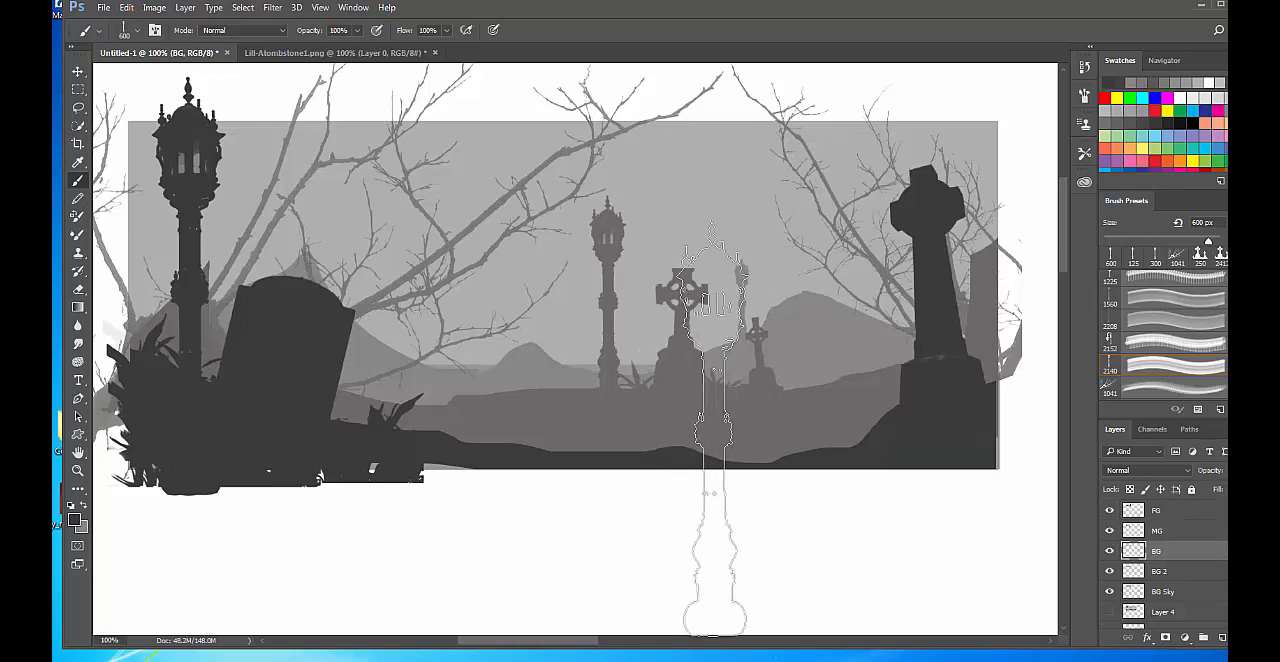
{"action": "right_click", "coordinate": [647, 272]}
{"action": "scroll", "coordinate": [1020, 578], "scroll_direction": "down", "scroll_amount": 3}
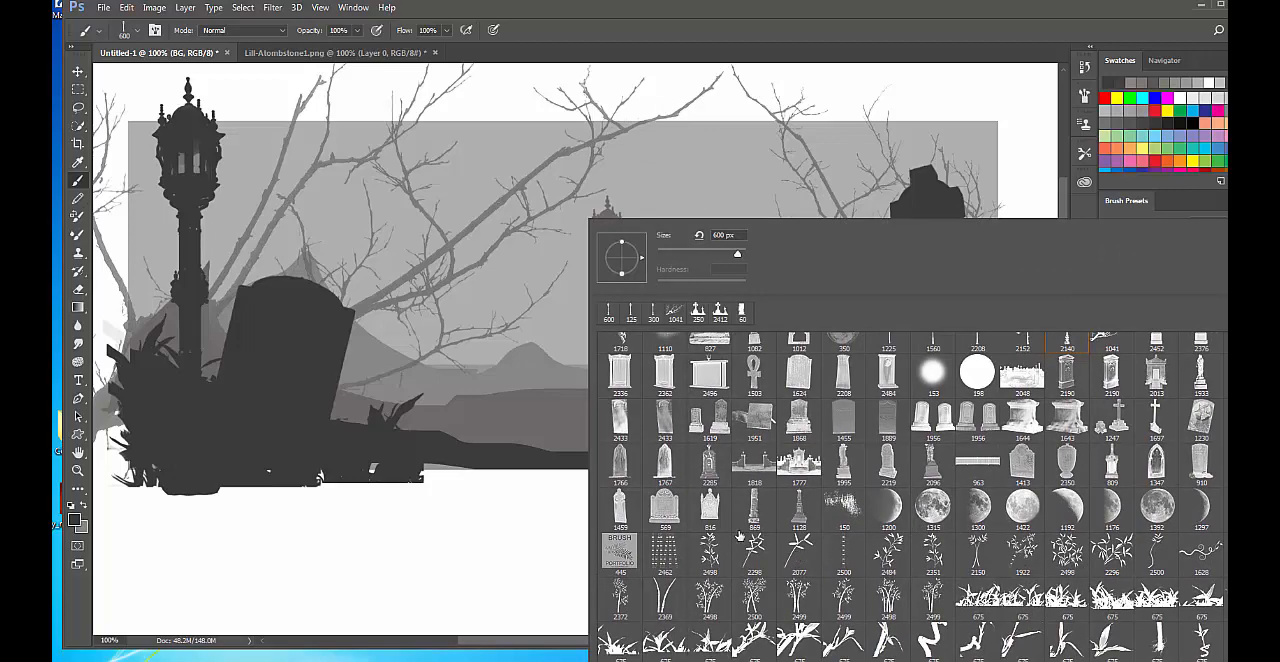
{"action": "scroll", "coordinate": [907, 609], "scroll_direction": "down", "scroll_amount": 1}
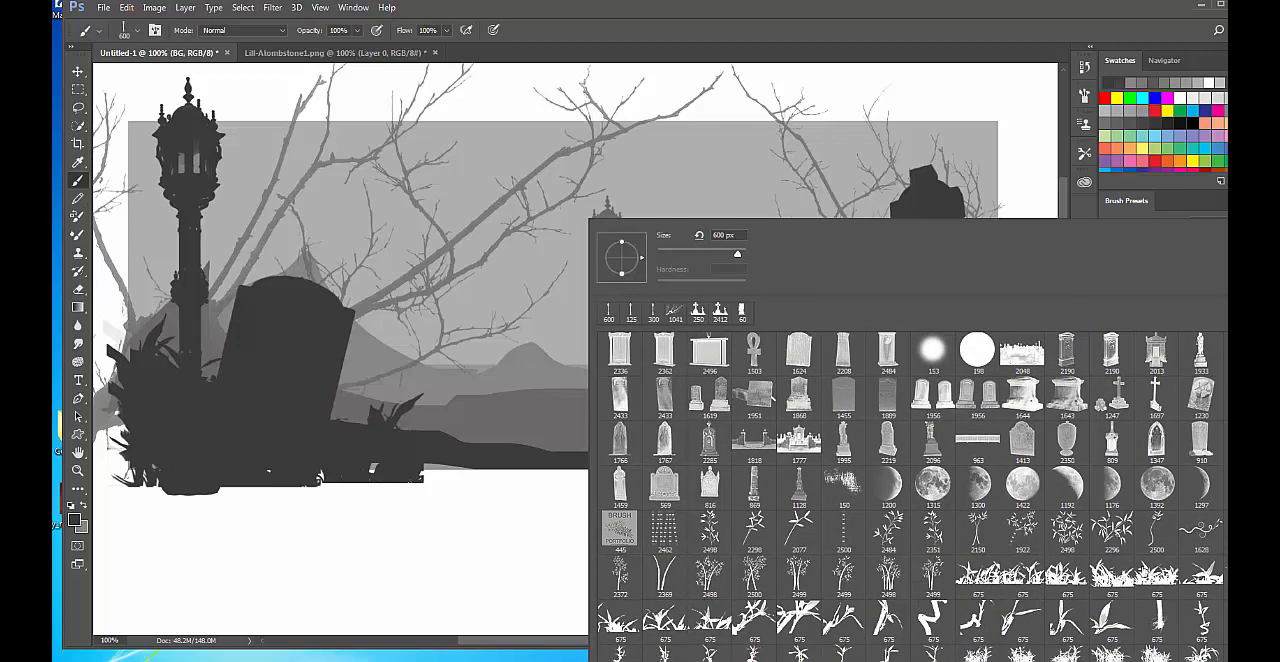
{"action": "left_click", "coordinate": [1243, 577]}
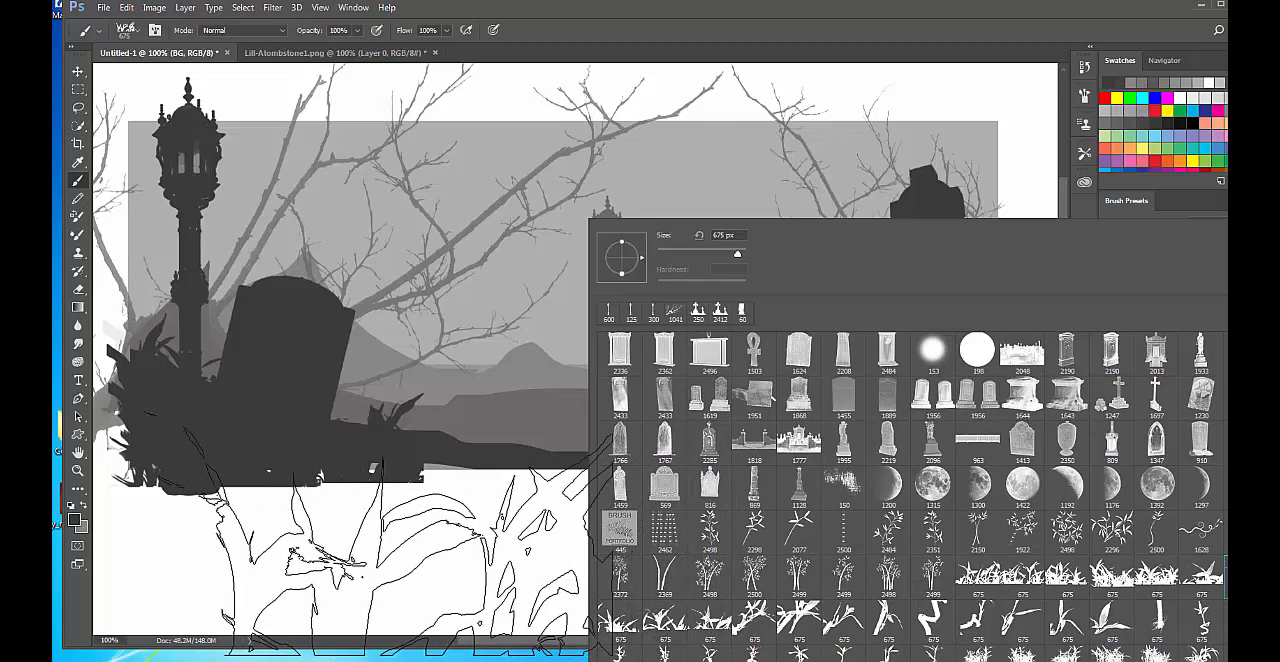
{"action": "left_click", "coordinate": [1008, 12]}
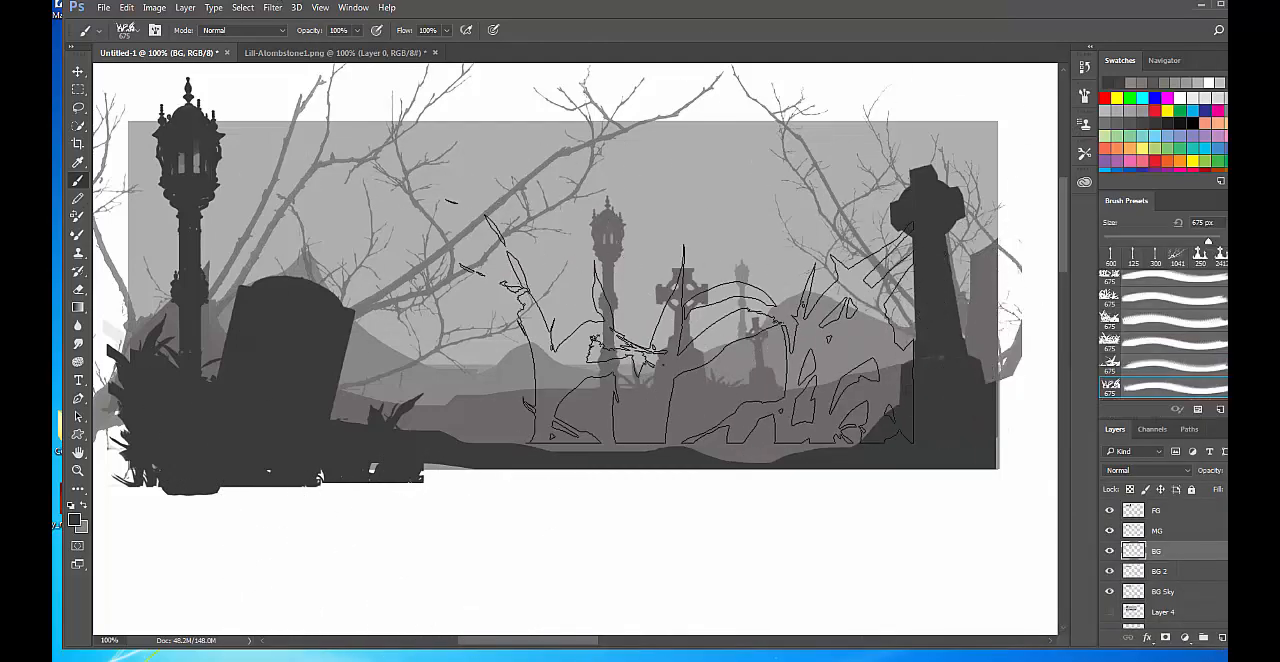
Reduce the grass brush to 80 px and stamp grass on the BG layer between the two background crosses, using the hill grey.
{"action": "key", "text": "bracketleft"}
{"action": "key", "text": "bracketleft"}
{"action": "key", "text": "bracketleft"}
{"action": "key", "text": "bracketleft"}
{"action": "key", "text": "bracketleft"}
{"action": "key", "text": "bracketleft"}
{"action": "key", "text": "bracketleft"}
{"action": "key", "text": "bracketleft"}
{"action": "key", "text": "bracketleft"}
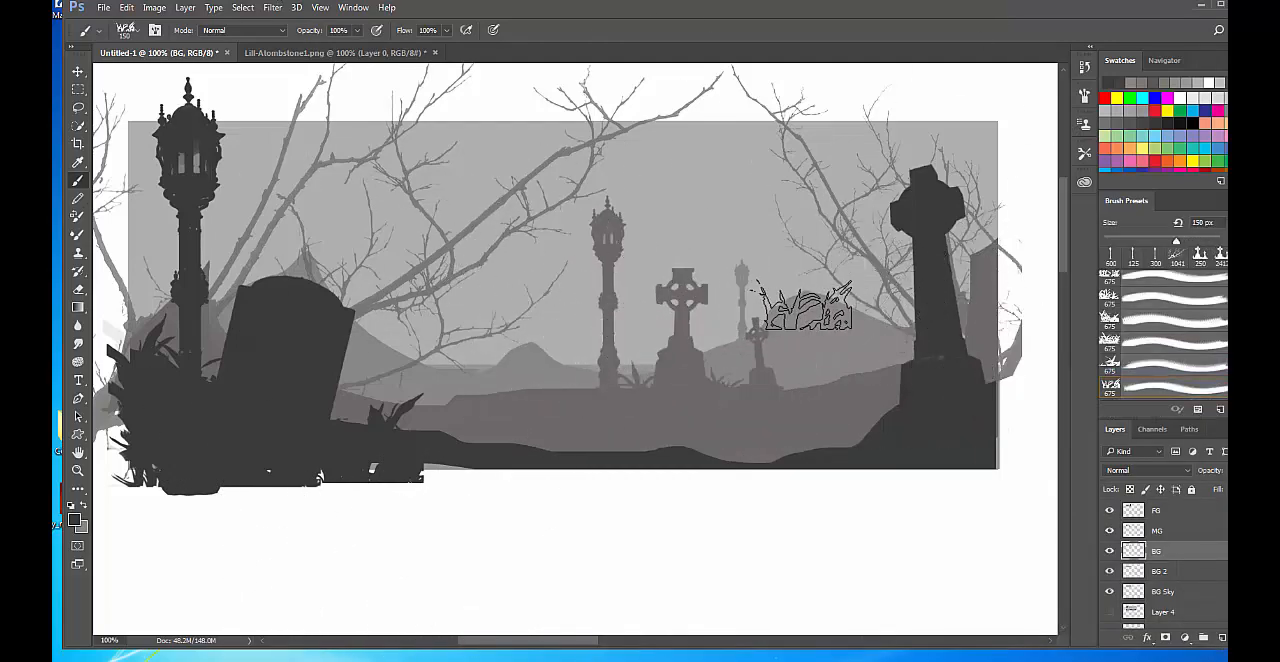
{"action": "key", "text": "bracketleft"}
{"action": "key", "text": "bracketleft"}
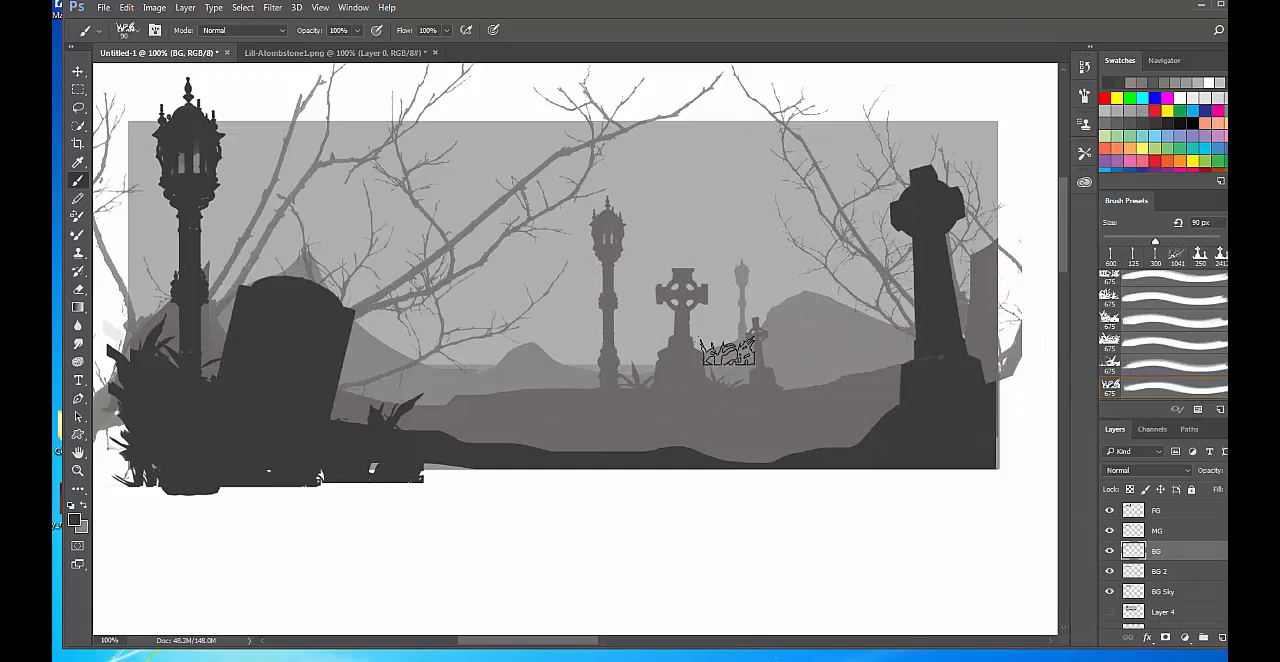
{"action": "key", "text": "bracketleft"}
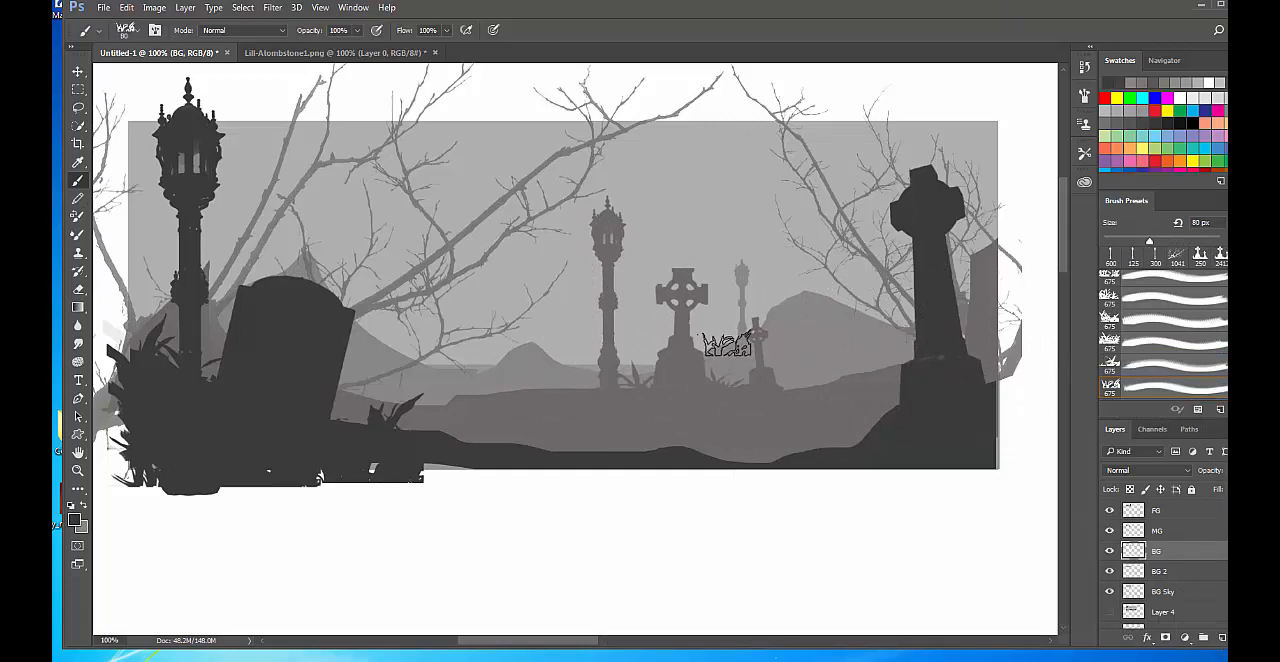
{"action": "left_click", "coordinate": [727, 344]}
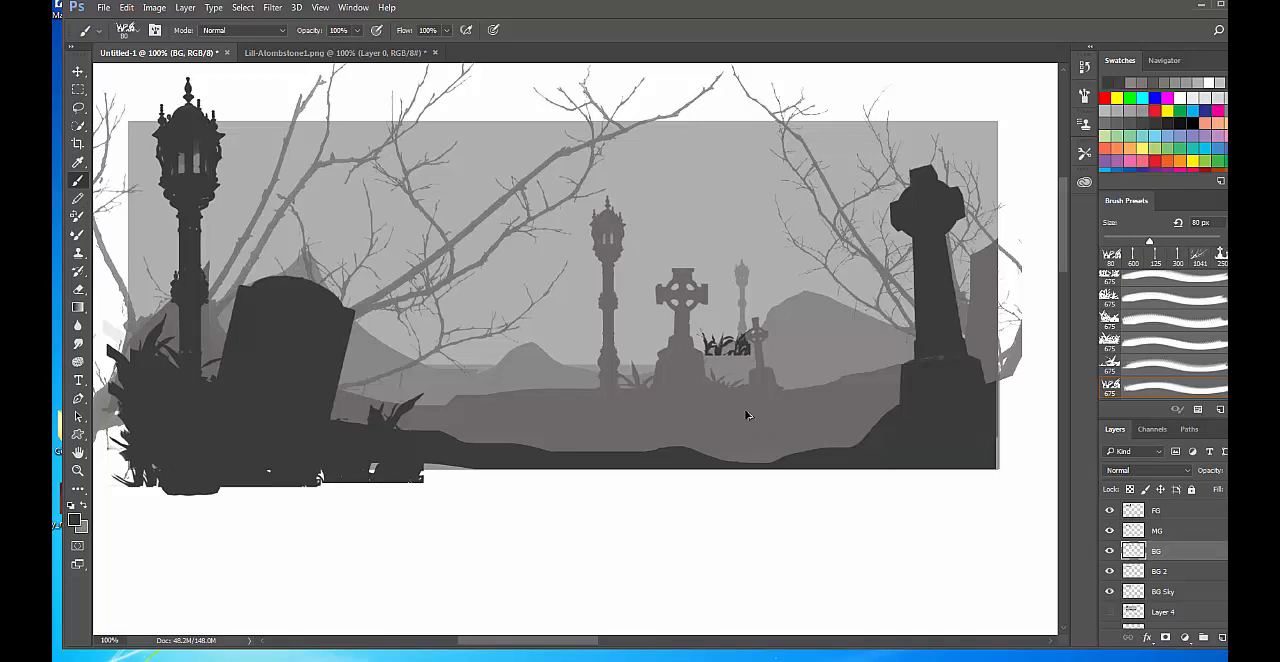
{"action": "key", "text": "ctrl+z"}
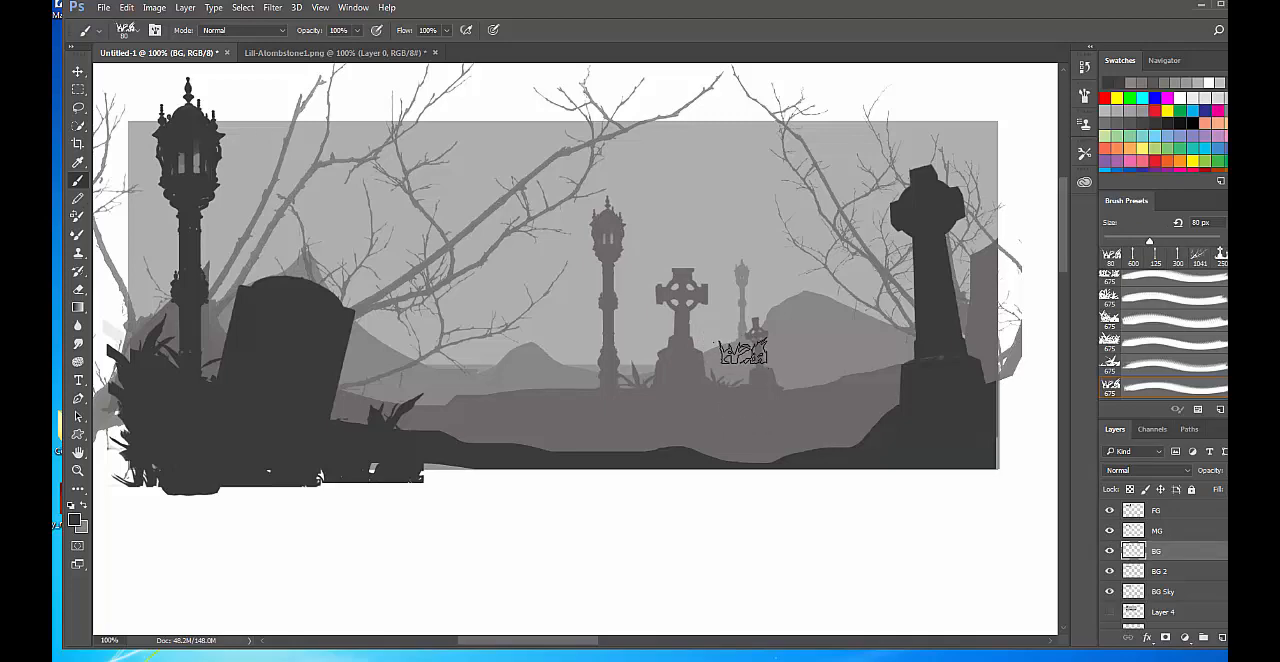
{"action": "left_click", "coordinate": [740, 348], "text": "alt"}
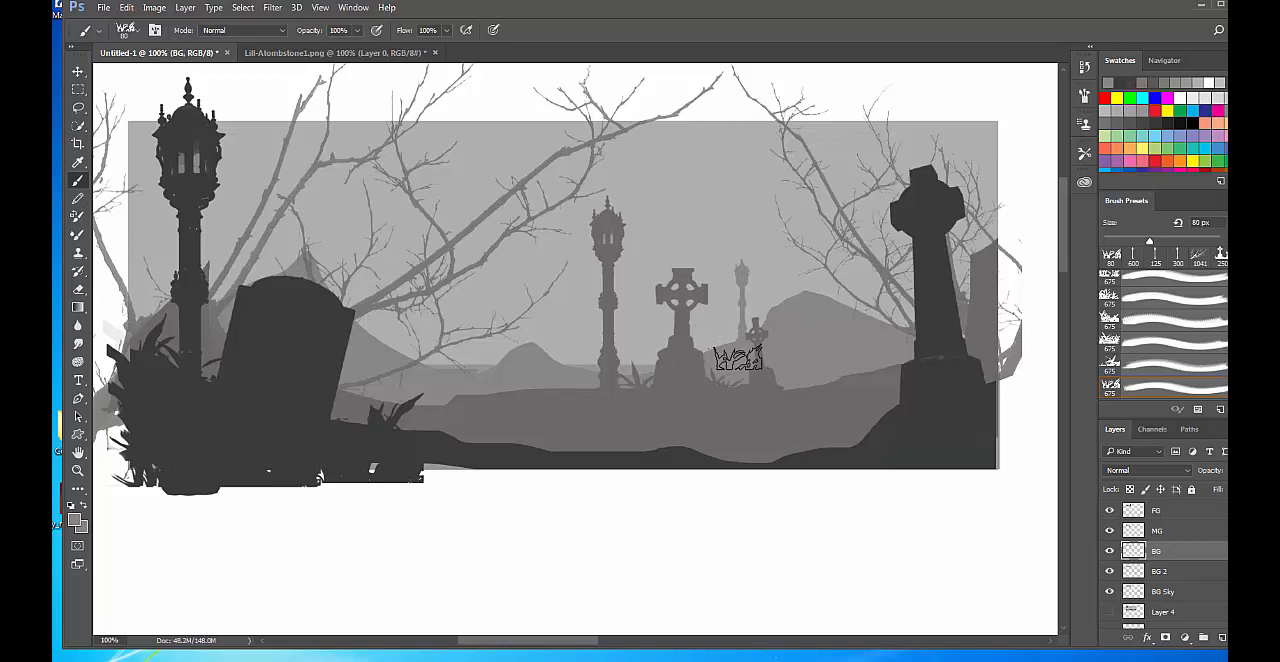
Stamp an 80 px grass clump on a new layer above BG, and rotate it to follow the large background hill's slope.
{"action": "left_click", "coordinate": [1222, 637]}
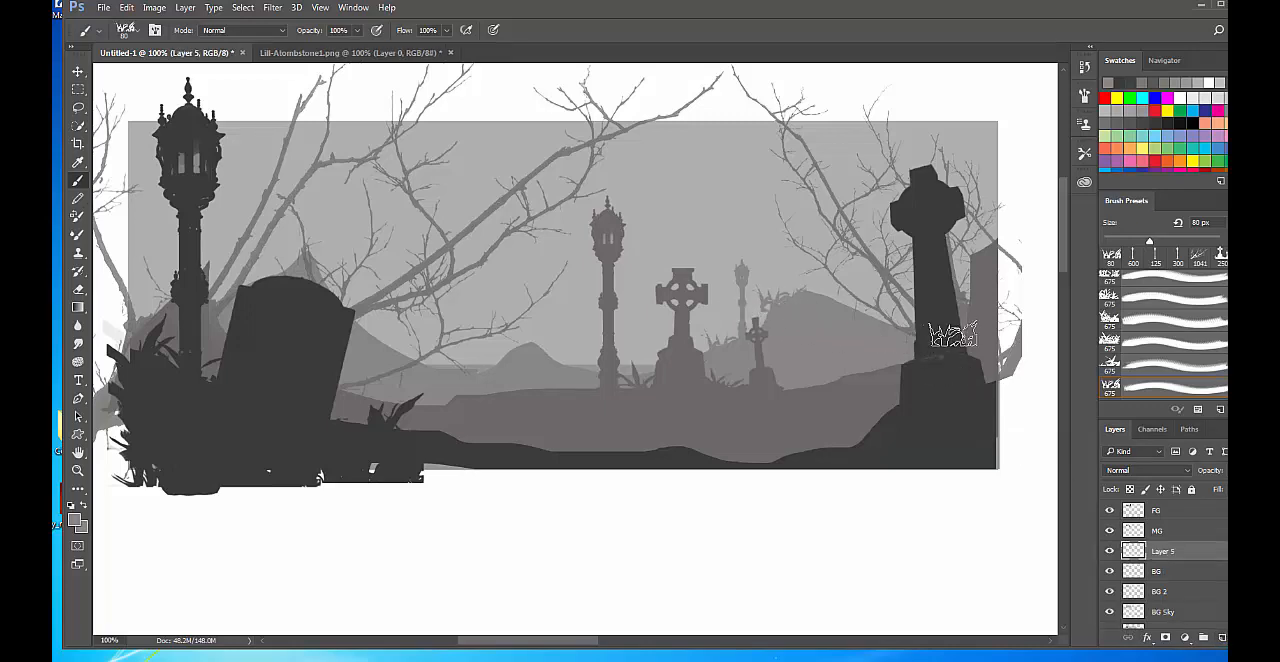
{"action": "key", "text": "ctrl+t"}
{"action": "mouse_move", "coordinate": [805, 187]}
{"action": "left_mouse_down"}
{"action": "mouse_move", "coordinate": [776, 175]}
{"action": "mouse_move", "coordinate": [755, 186]}
{"action": "left_mouse_up"}
{"action": "left_click_drag", "start_coordinate": [797, 299], "coordinate": [782, 294]}
{"action": "key", "text": "Return"}
{"action": "key", "text": "b"}
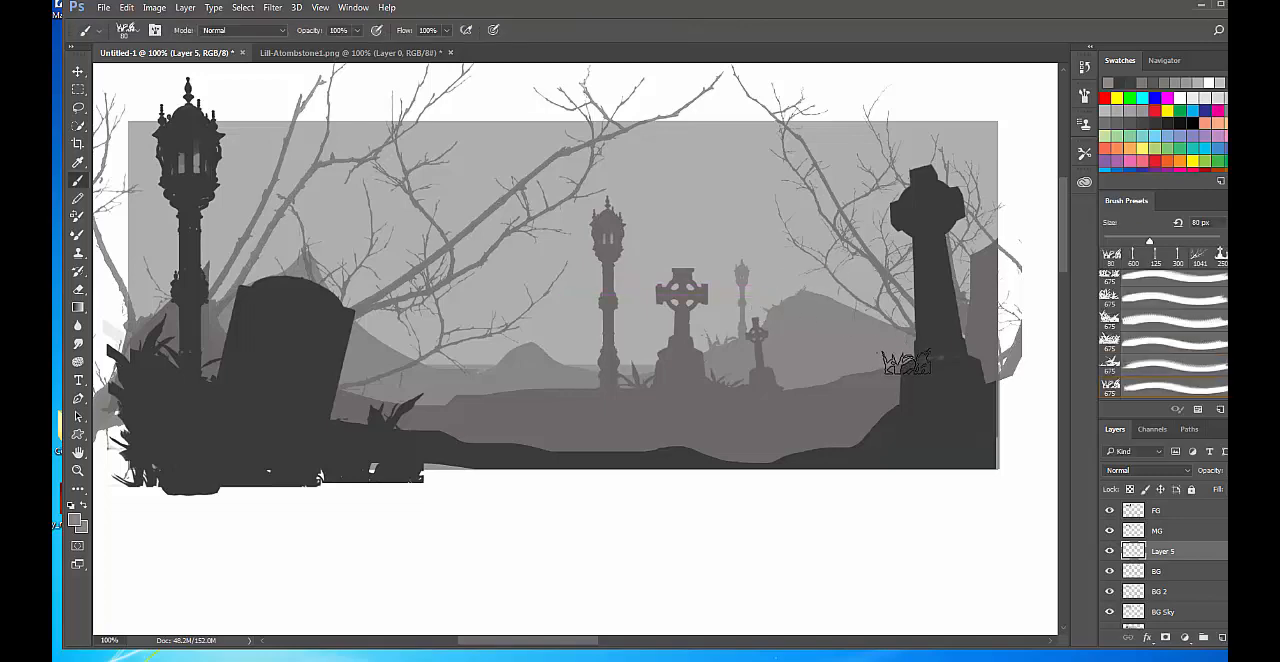
{"action": "key", "text": "v"}
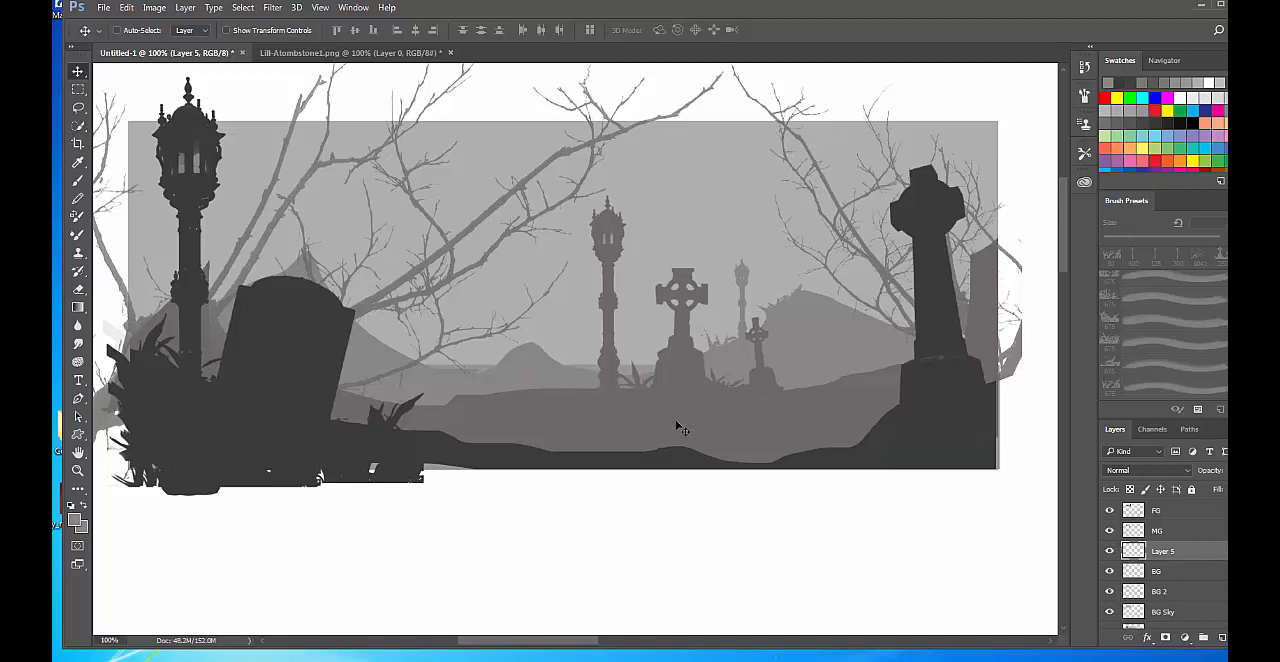
{"action": "key", "text": "b"}
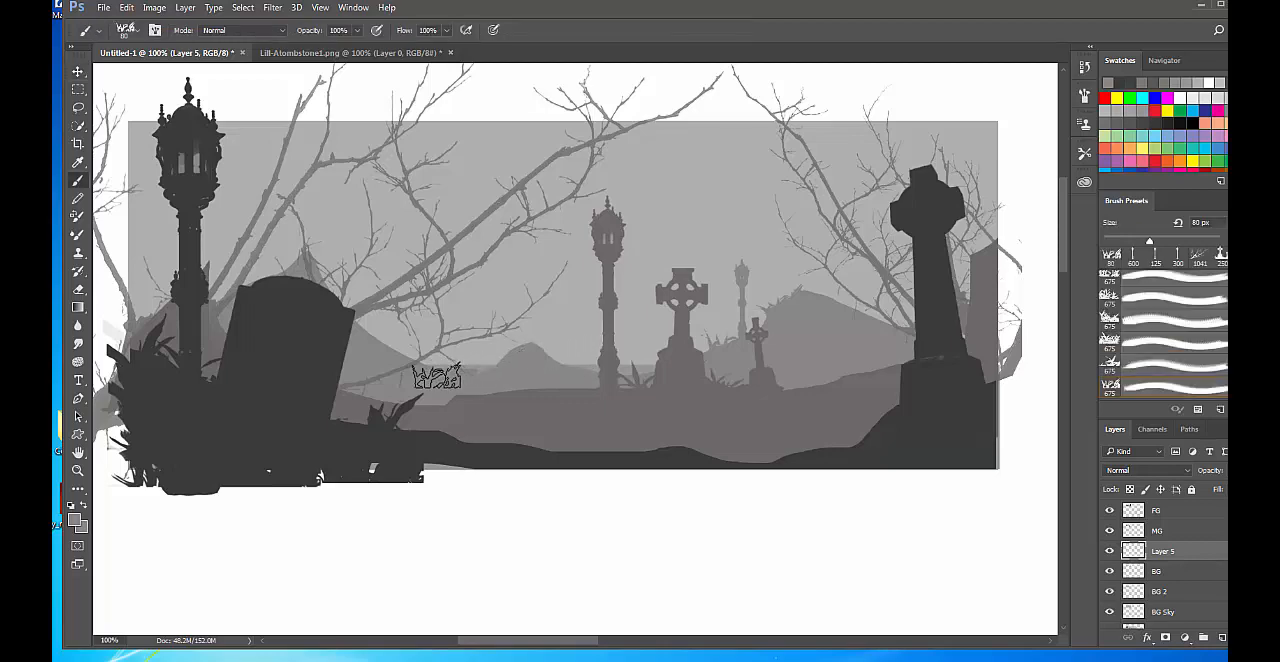
Stamp small grass tufts along the low distant hills on Layer 5, reducing the brush to 70 and 60 px.
{"action": "key", "text": "bracketright"}
{"action": "key", "text": "bracketright"}
{"action": "key", "text": "bracketright"}
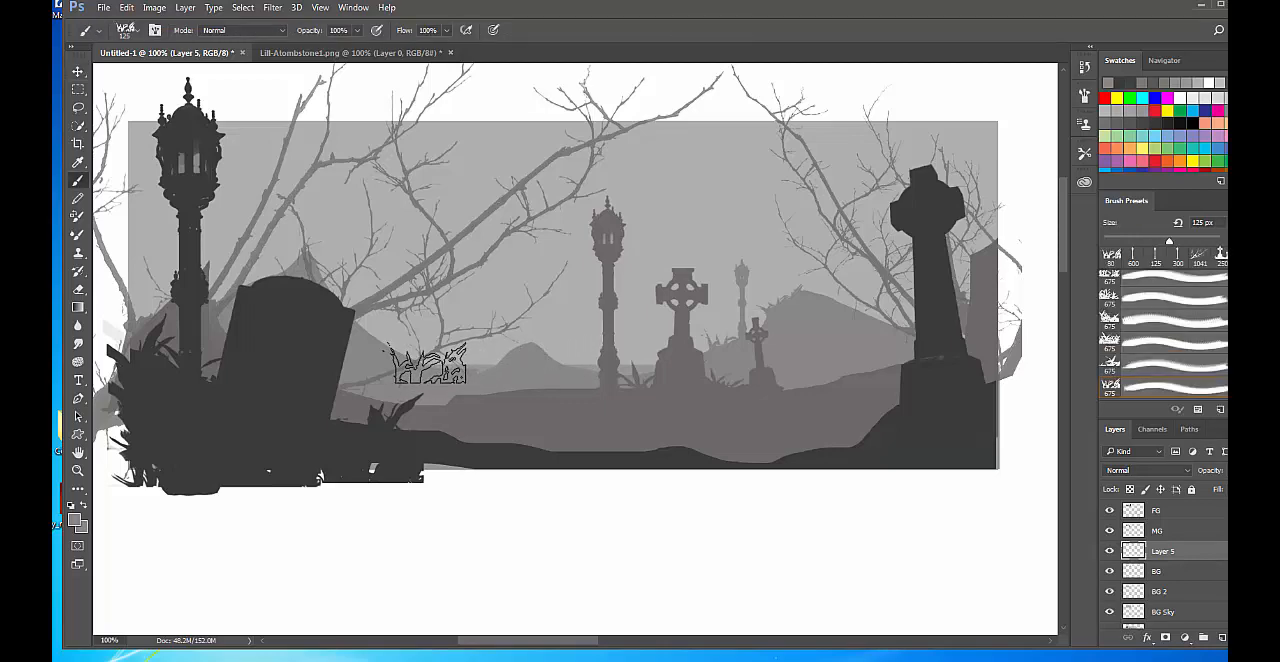
{"action": "key", "text": "bracketleft"}
{"action": "key", "text": "bracketleft"}
{"action": "key", "text": "bracketleft"}
{"action": "key", "text": "bracketleft"}
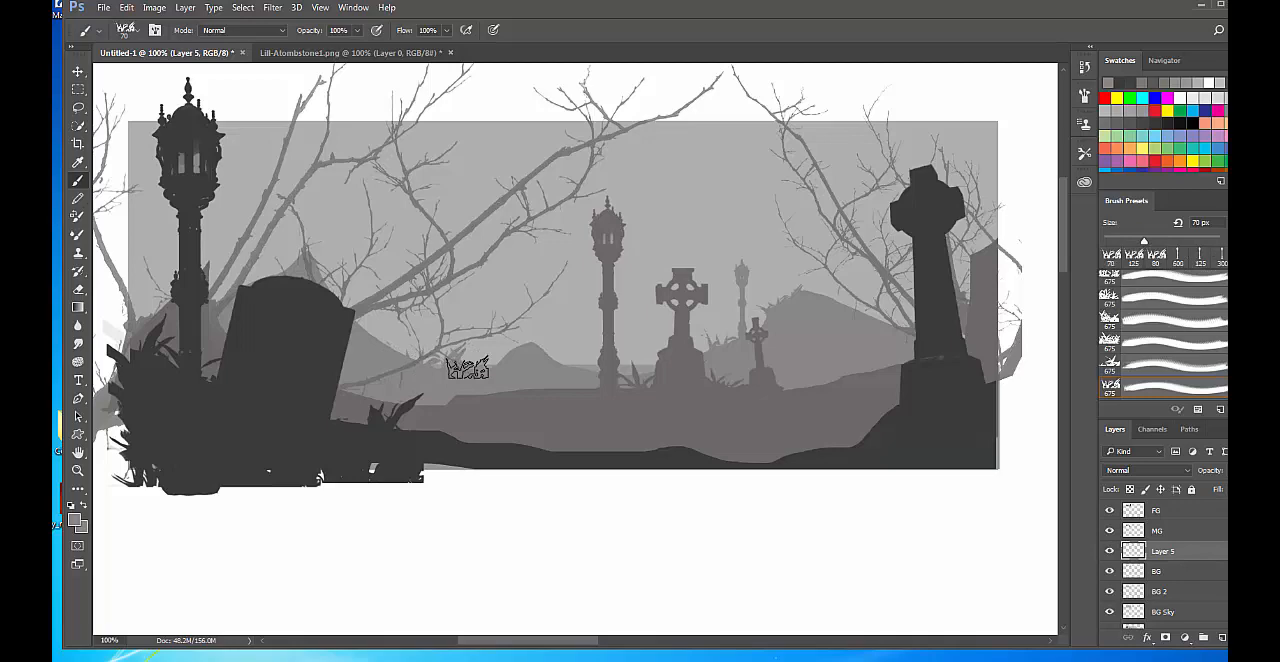
{"action": "key", "text": "bracketleft"}
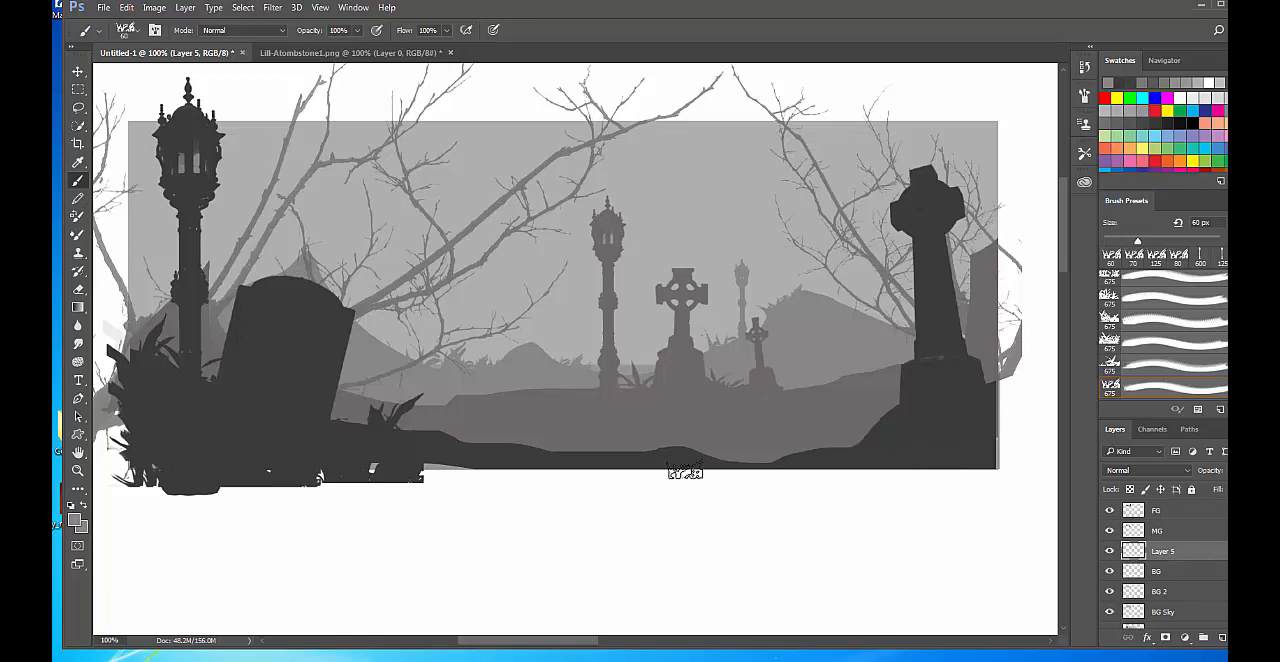
Choose the 1413 px tombstone brush, undo the full-size stamp, and stamp a 60 px tombstone on the small background hill.
{"action": "right_click", "coordinate": [529, 395]}
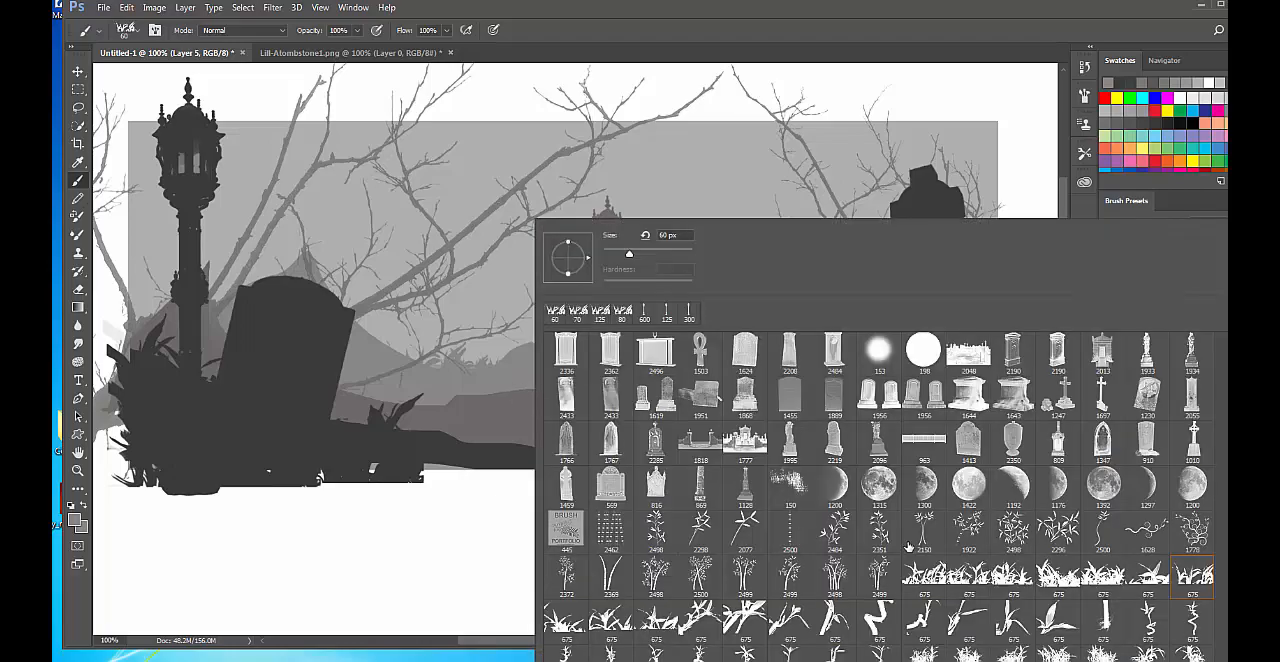
{"action": "left_click", "coordinate": [968, 440]}
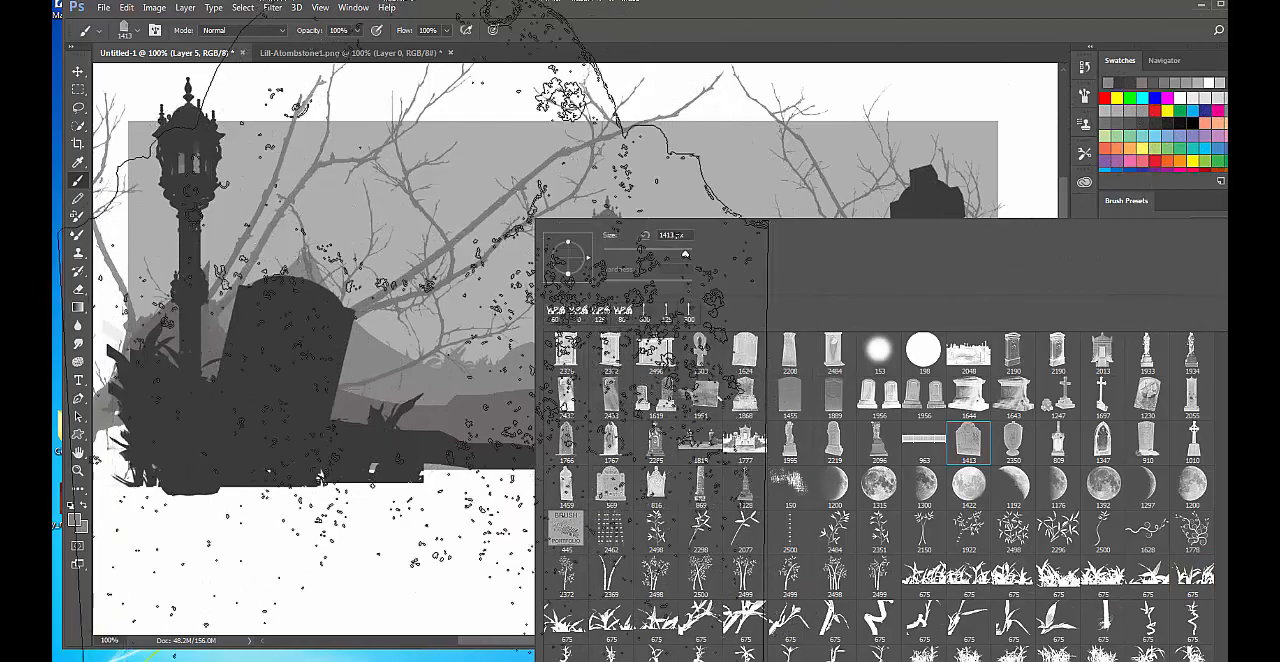
{"action": "left_click", "coordinate": [270, 560]}
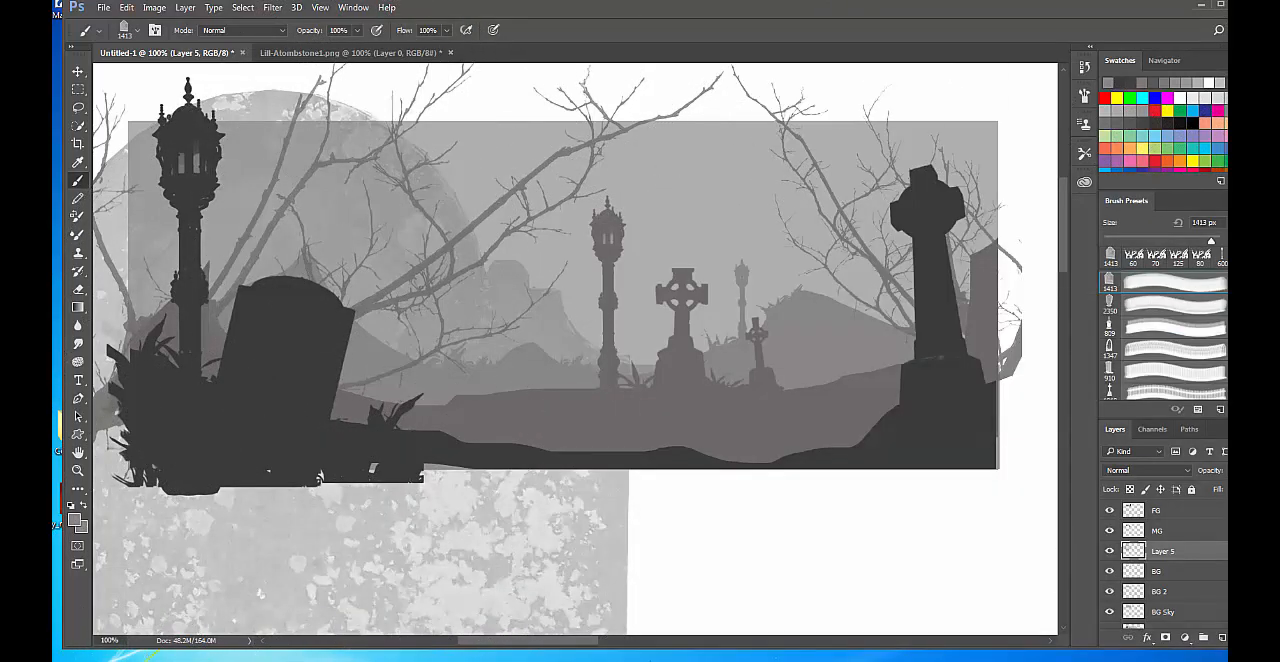
{"action": "key", "text": "ctrl+z"}
{"action": "key", "text": "bracketleft"}
{"action": "key", "text": "bracketleft"}
{"action": "key", "text": "bracketleft"}
{"action": "key", "text": "bracketleft"}
{"action": "key", "text": "bracketleft"}
{"action": "key", "text": "bracketleft"}
{"action": "key", "text": "bracketleft"}
{"action": "key", "text": "bracketleft"}
{"action": "key", "text": "bracketleft"}
{"action": "key", "text": "bracketleft"}
{"action": "key", "text": "bracketleft"}
{"action": "key", "text": "bracketleft"}
{"action": "key", "text": "bracketleft"}
{"action": "key", "text": "bracketleft"}
{"action": "key", "text": "bracketleft"}
{"action": "key", "text": "bracketleft"}
{"action": "key", "text": "bracketleft"}
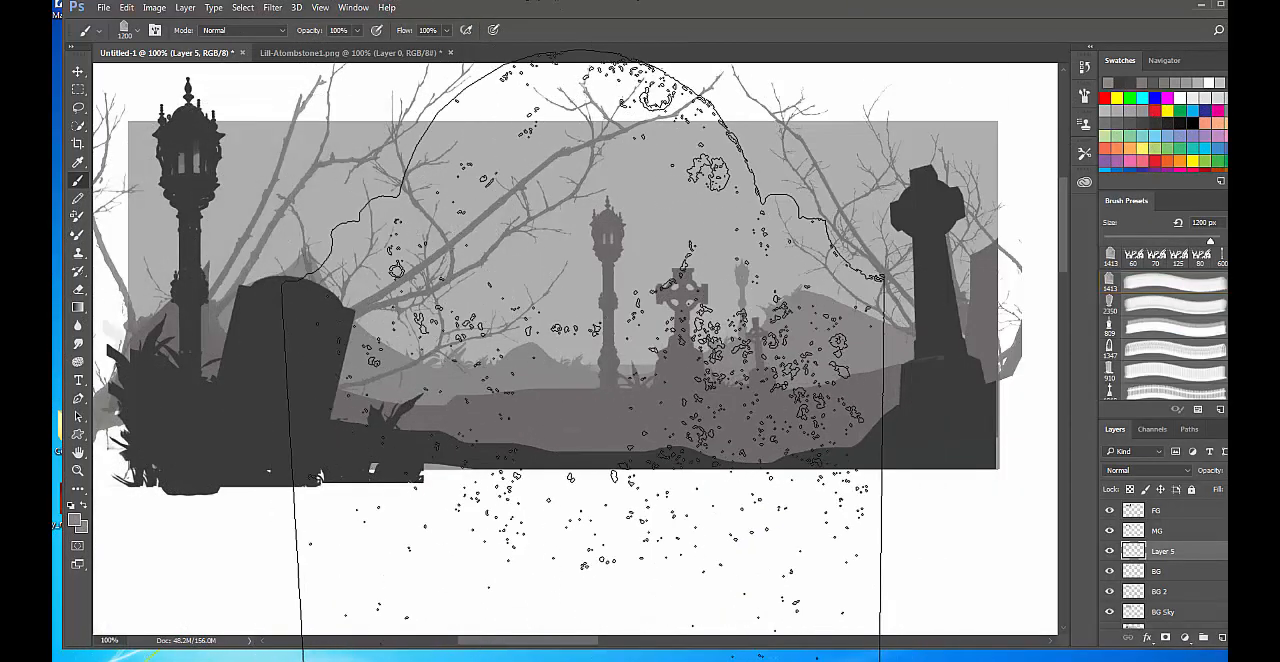
{"action": "key", "text": "bracketleft"}
{"action": "key", "text": "bracketleft"}
{"action": "key", "text": "bracketleft"}
{"action": "key", "text": "bracketleft"}
{"action": "key", "text": "bracketleft"}
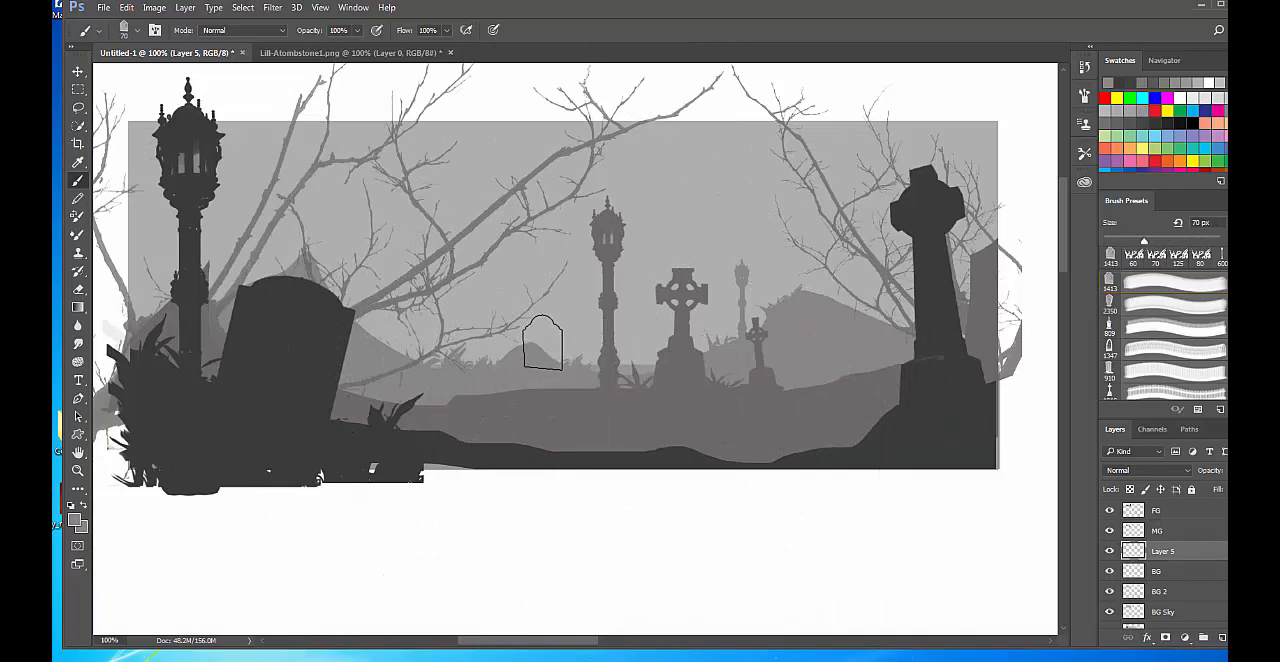
{"action": "left_click", "coordinate": [543, 345]}
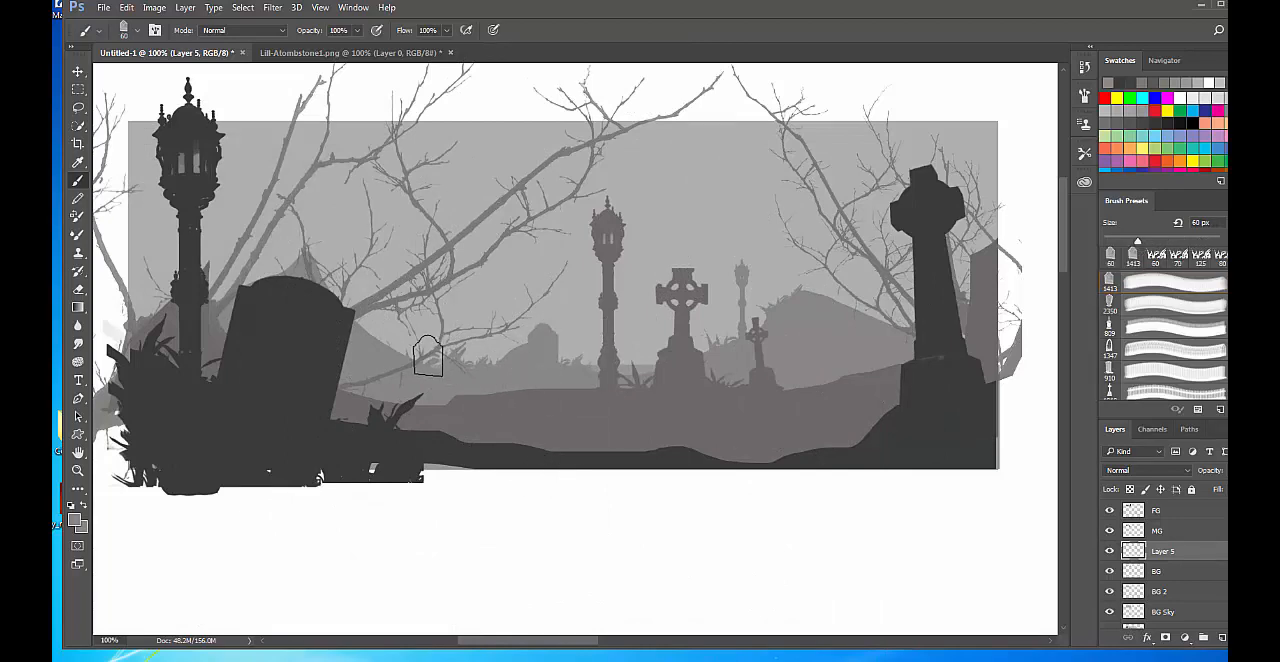
Stamp a 70 px tombstone on a new layer, and flip, shrink to about 75% and tilt it about 11° onto the large background hill.
{"action": "key", "text": "bracketright"}
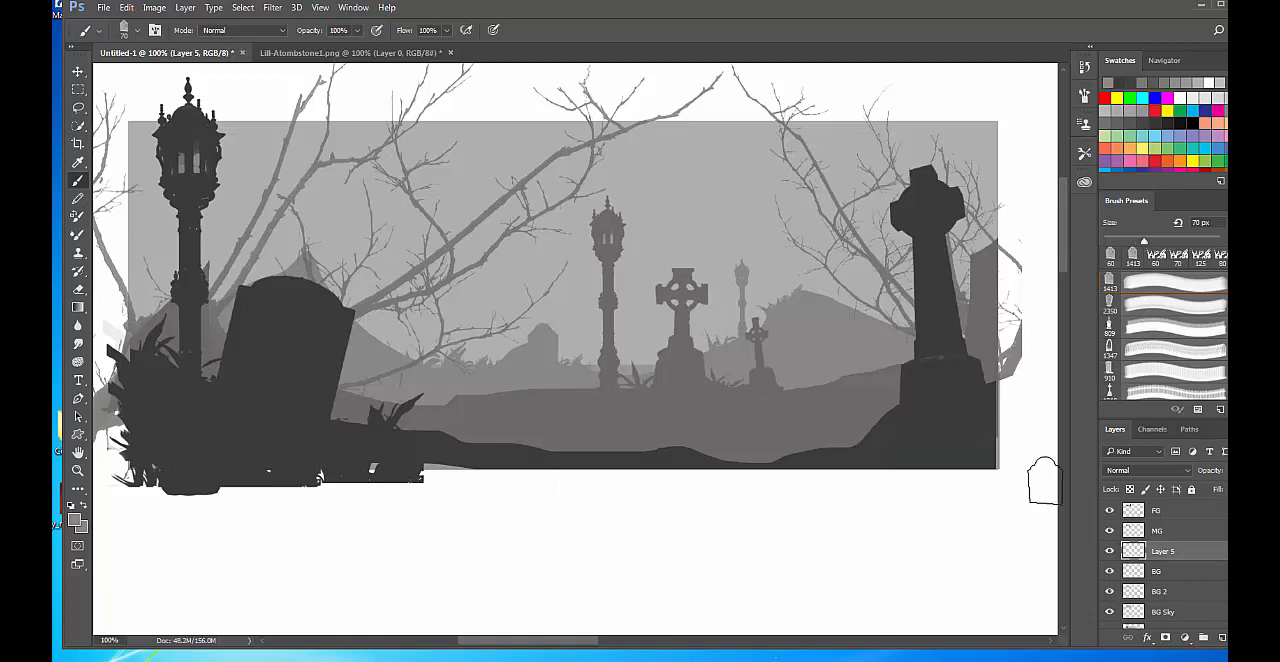
{"action": "left_click", "coordinate": [1222, 638]}
{"action": "left_click", "coordinate": [805, 277]}
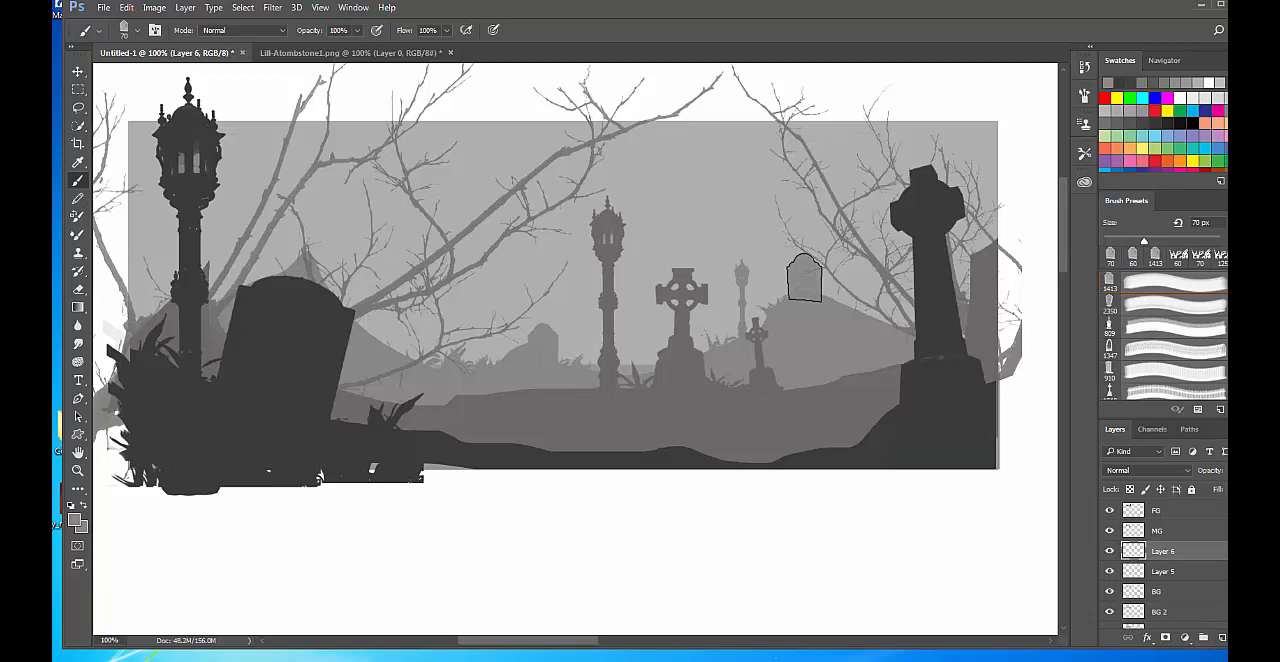
{"action": "key", "text": "ctrl+t"}
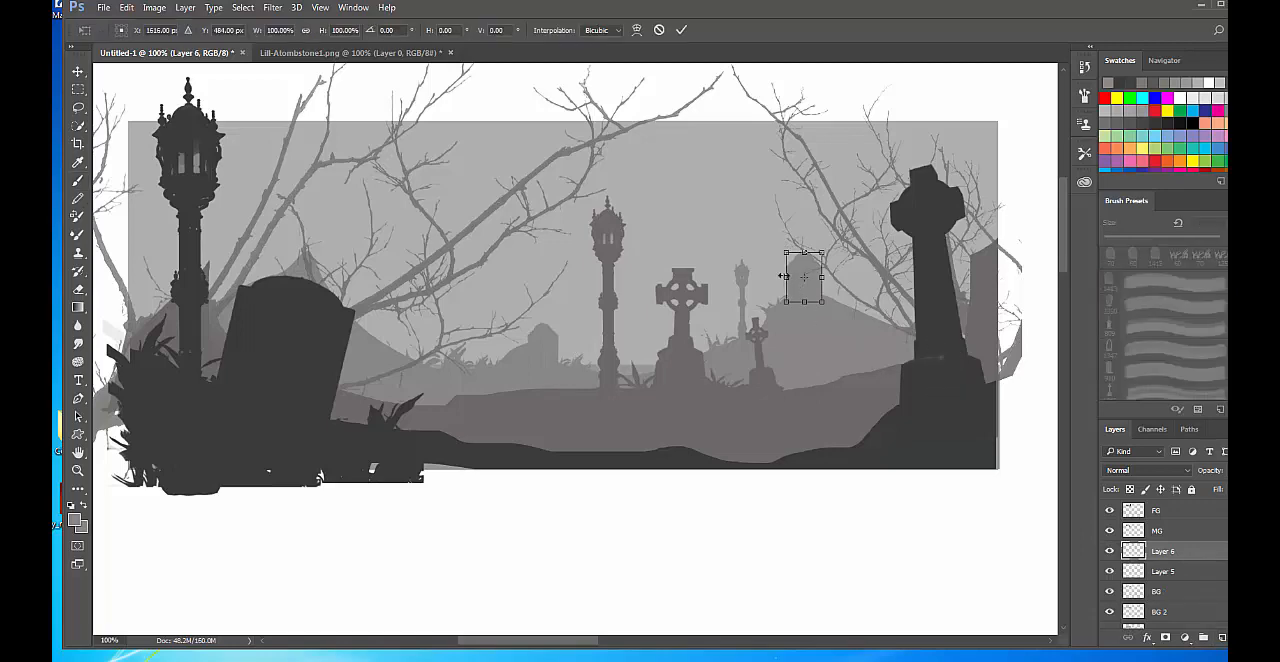
{"action": "right_click", "coordinate": [801, 295]}
{"action": "left_click", "coordinate": [850, 503]}
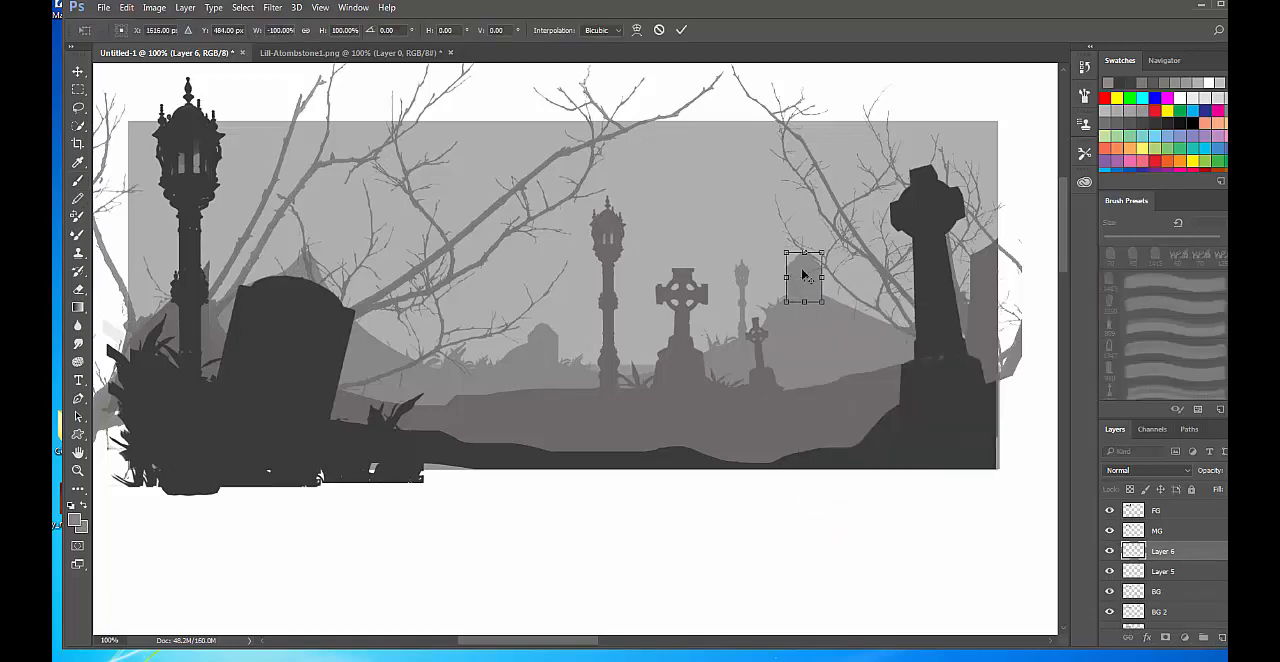
{"action": "left_click_drag", "start_coordinate": [823, 246], "coordinate": [854, 305]}
{"action": "left_click_drag", "start_coordinate": [890, 264], "coordinate": [882, 257]}
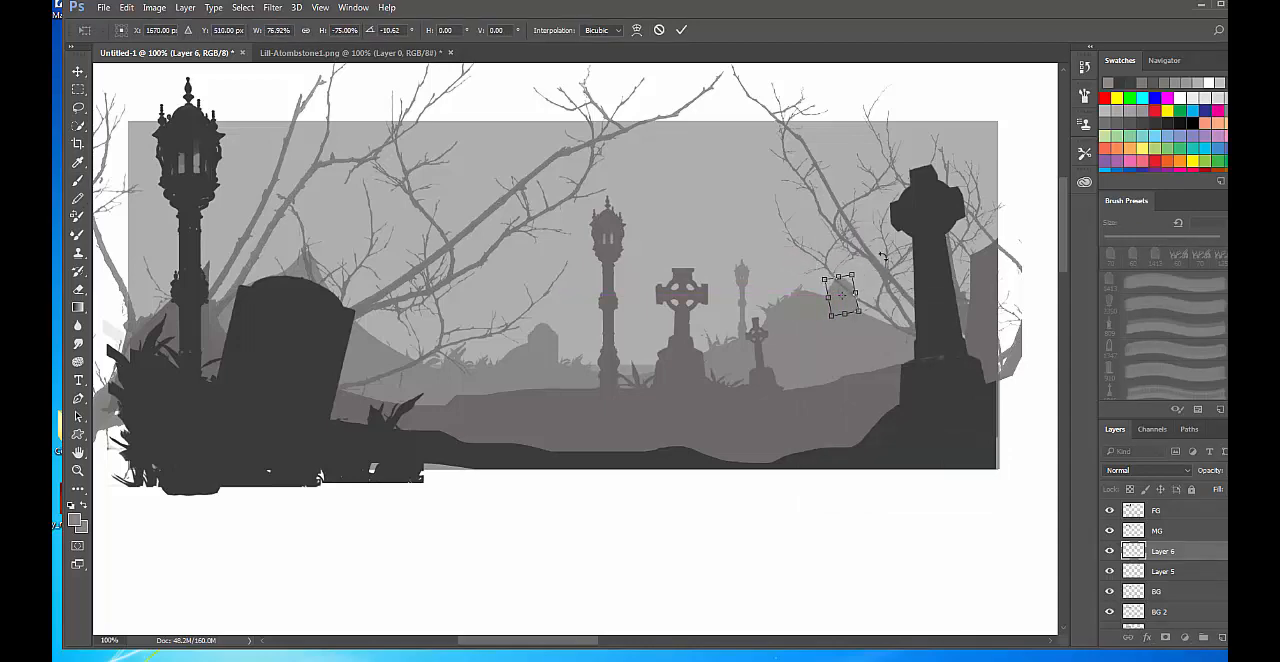
{"action": "key", "text": "Return"}
{"action": "key", "text": "b"}
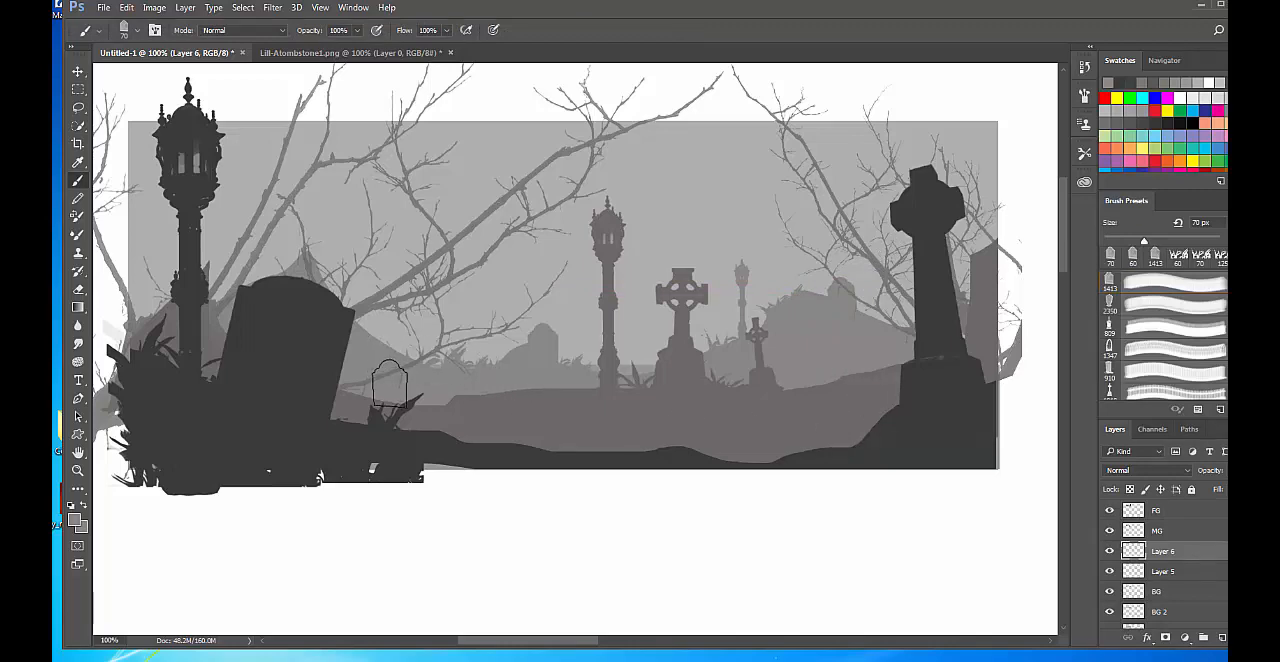
Choose the 2219 px tombstone brush, undo the full-size stamp, and stamp a 100 px tombstone between the small background tombstone and the middle lamp post.
{"action": "right_click", "coordinate": [809, 347]}
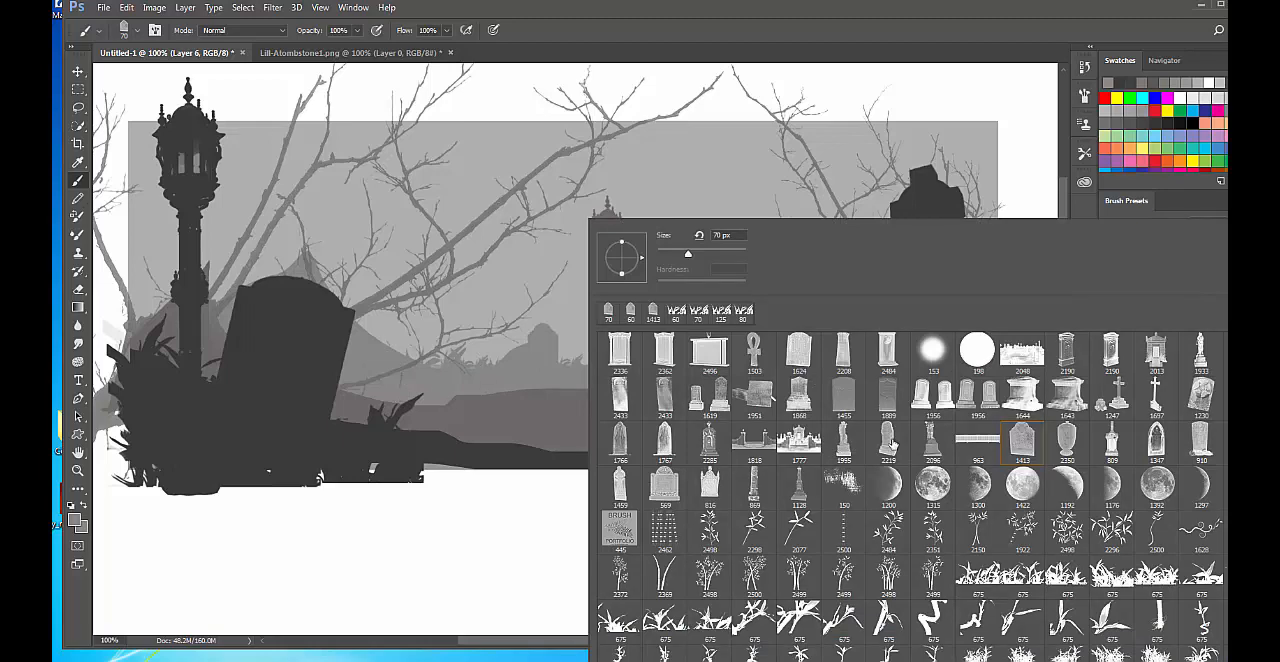
{"action": "left_click", "coordinate": [888, 443]}
{"action": "left_click", "coordinate": [507, 535]}
{"action": "left_click", "coordinate": [519, 493]}
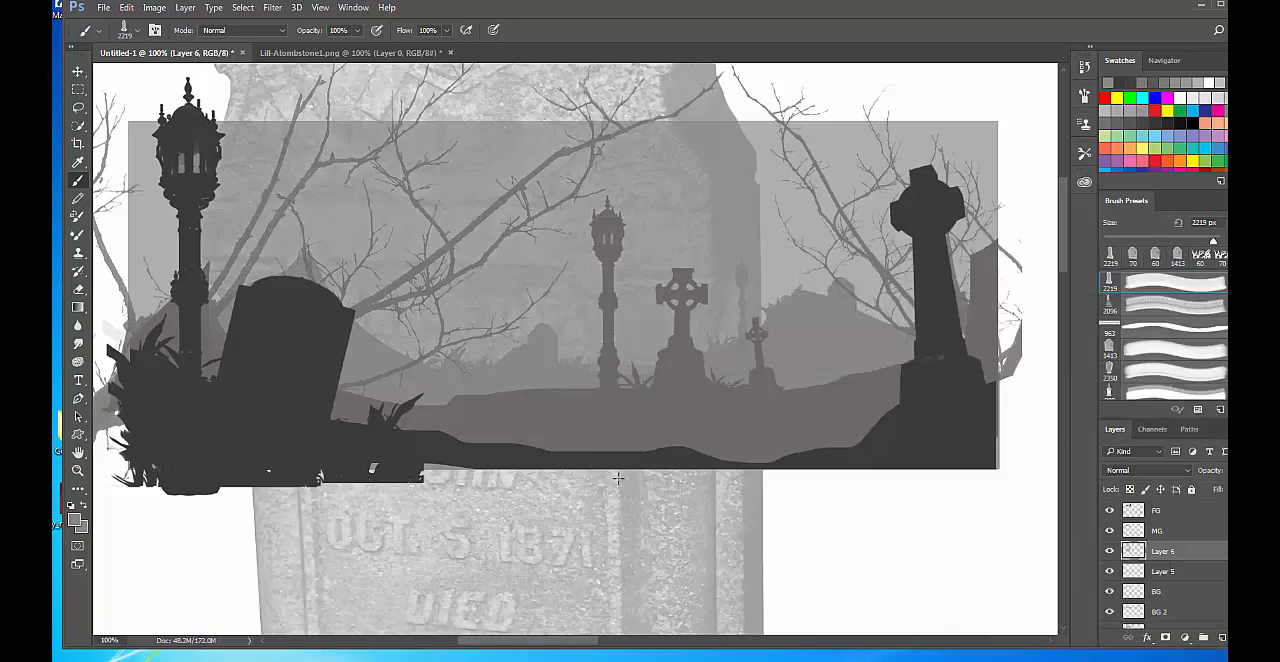
{"action": "key", "text": "ctrl+z"}
{"action": "key", "text": "bracketleft"}
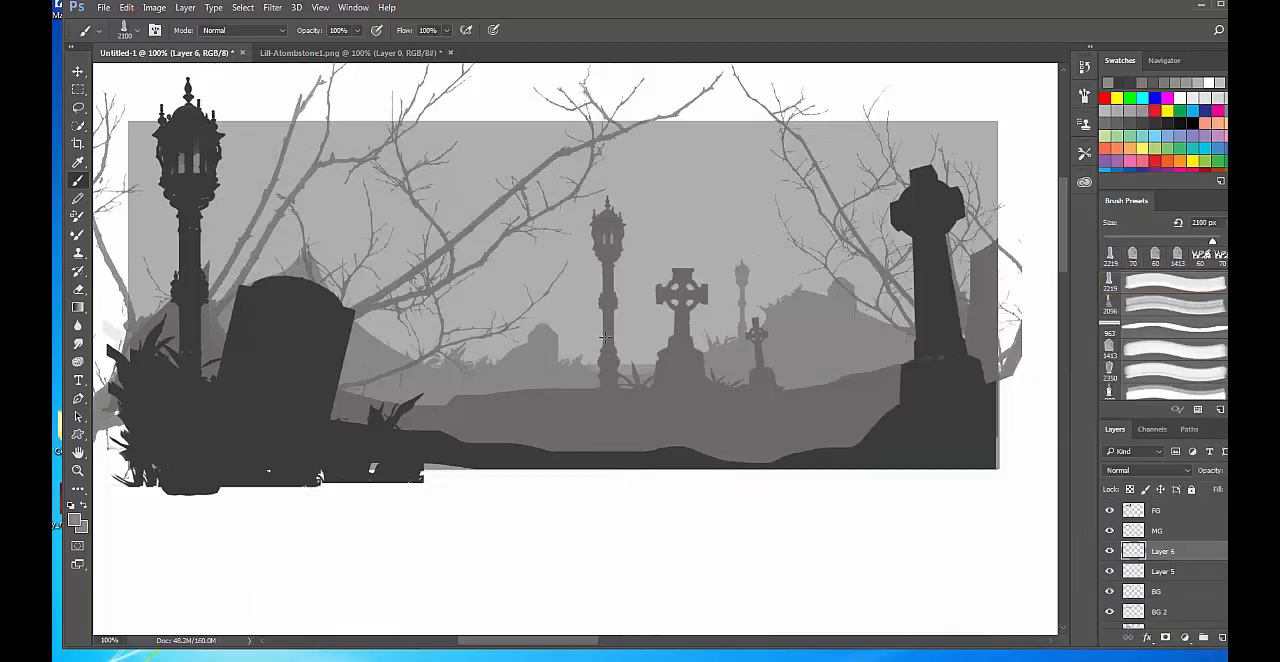
{"action": "key", "text": "bracketleft"}
{"action": "key", "text": "bracketleft"}
{"action": "key", "text": "bracketleft"}
{"action": "key", "text": "bracketleft"}
{"action": "key", "text": "bracketleft"}
{"action": "key", "text": "bracketleft"}
{"action": "key", "text": "bracketleft"}
{"action": "key", "text": "bracketleft"}
{"action": "key", "text": "bracketleft"}
{"action": "key", "text": "bracketleft"}
{"action": "key", "text": "bracketleft"}
{"action": "key", "text": "bracketleft"}
{"action": "key", "text": "bracketleft"}
{"action": "key", "text": "bracketleft"}
{"action": "key", "text": "bracketleft"}
{"action": "key", "text": "bracketleft"}
{"action": "key", "text": "bracketleft"}
{"action": "key", "text": "bracketleft"}
{"action": "key", "text": "bracketleft"}
{"action": "key", "text": "bracketleft"}
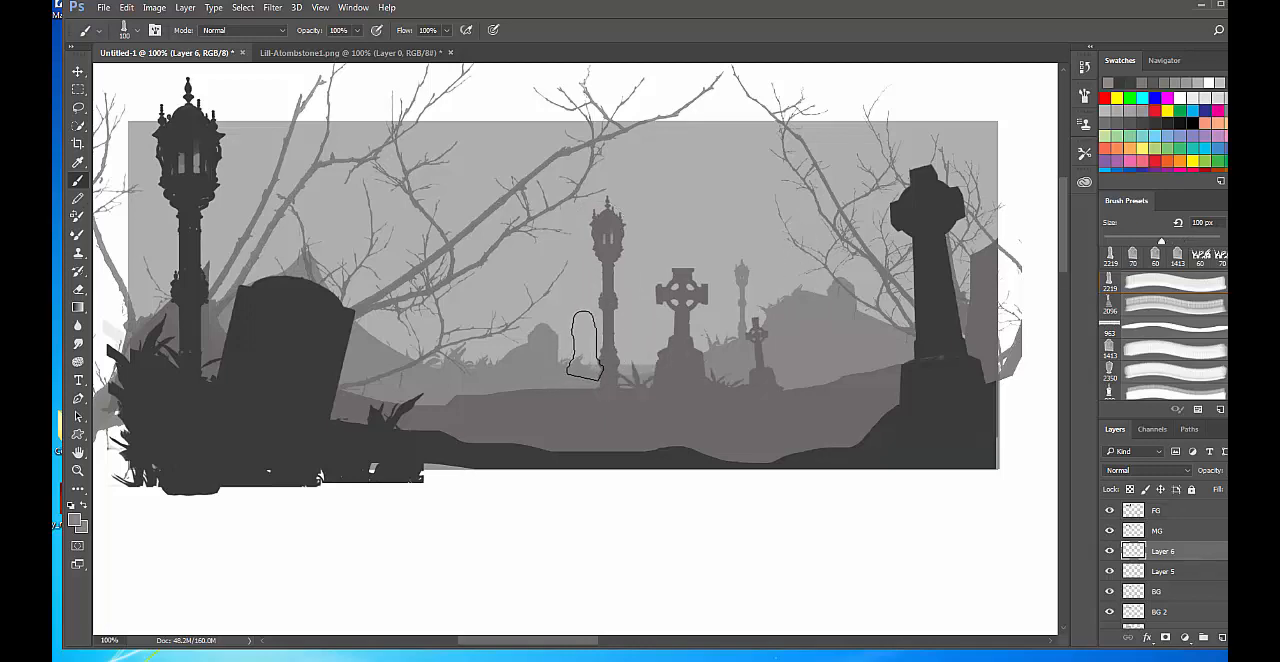
{"action": "key", "text": "bracketleft"}
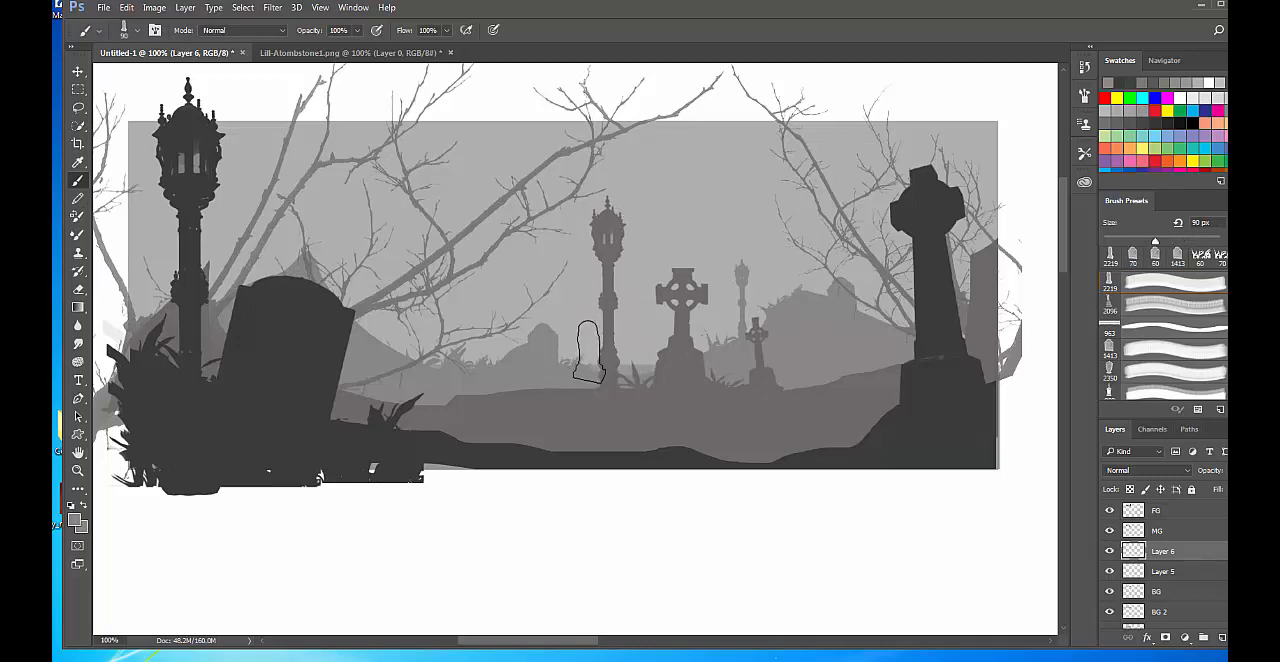
{"action": "key", "text": "bracketright"}
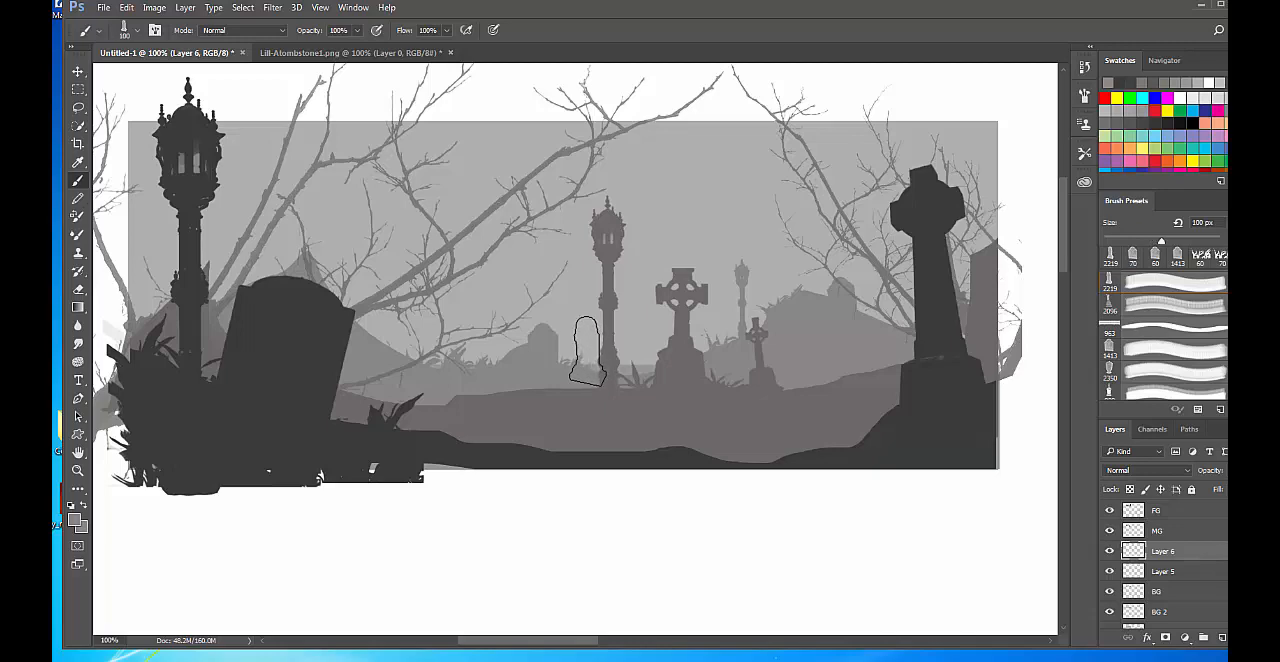
{"action": "left_click", "coordinate": [587, 350]}
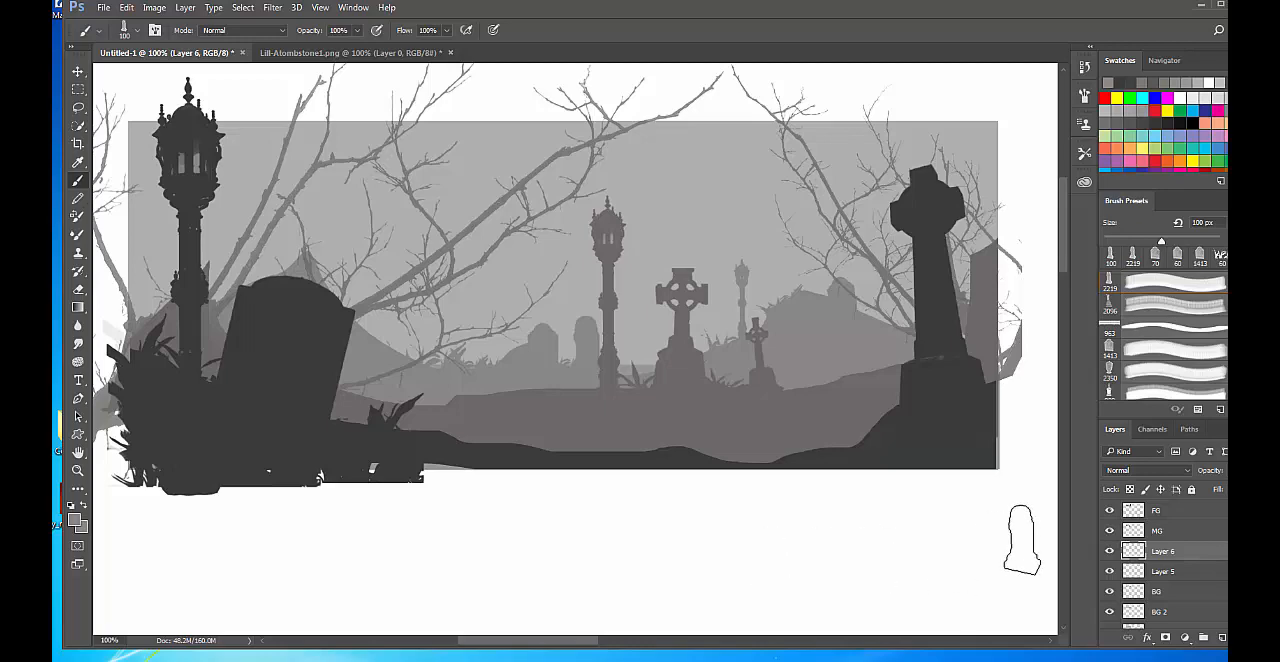
Merge Layer 6, Layer 5 and BG into one layer and rename it BG.
{"action": "left_click", "coordinate": [1178, 594], "text": "shift"}
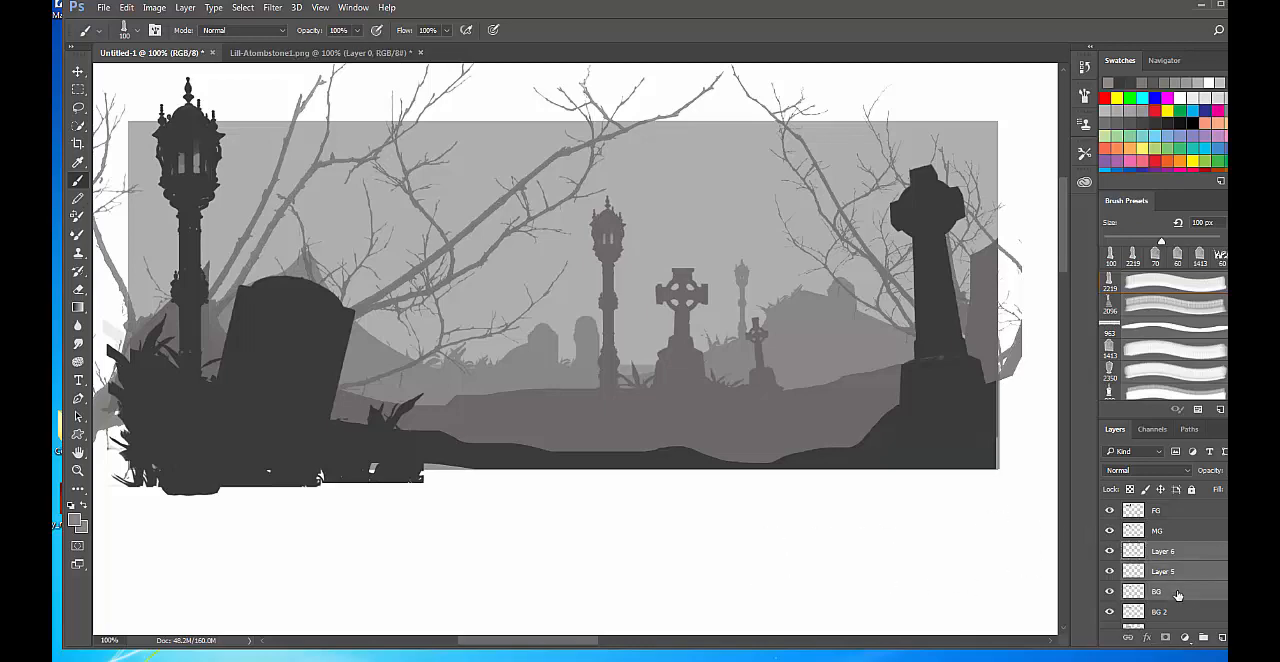
{"action": "key", "text": "ctrl+e"}
{"action": "double_click", "coordinate": [1163, 551]}
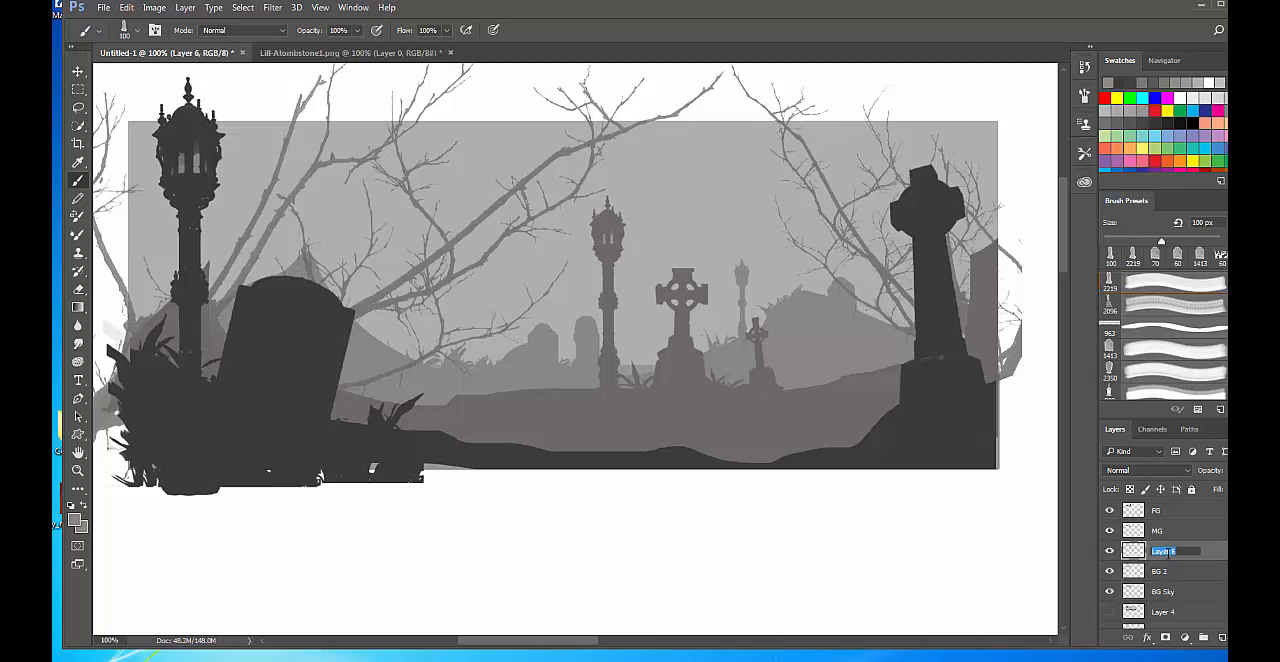
{"action": "key", "text": "Return"}
{"action": "key", "text": "ctrl+minus"}
{"action": "key", "text": "ctrl+minus"}
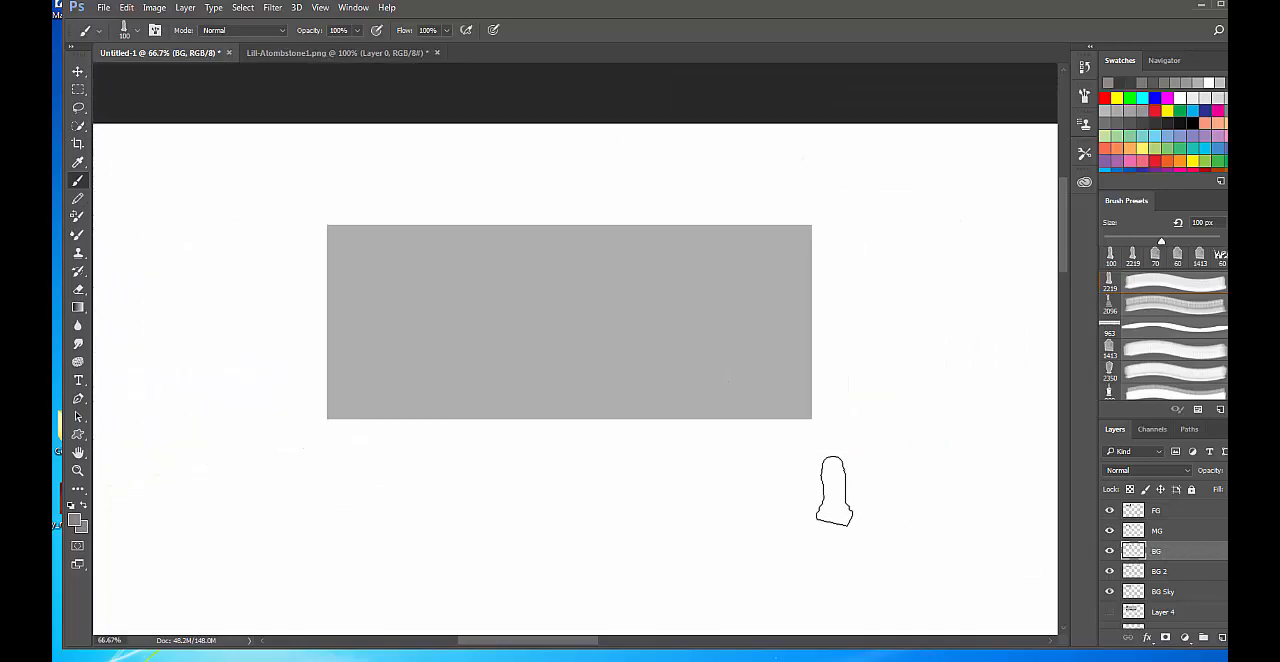
{"action": "key", "text": "ctrl+minus"}
{"action": "key", "text": "ctrl+plus"}
{"action": "key", "text": "ctrl+plus"}
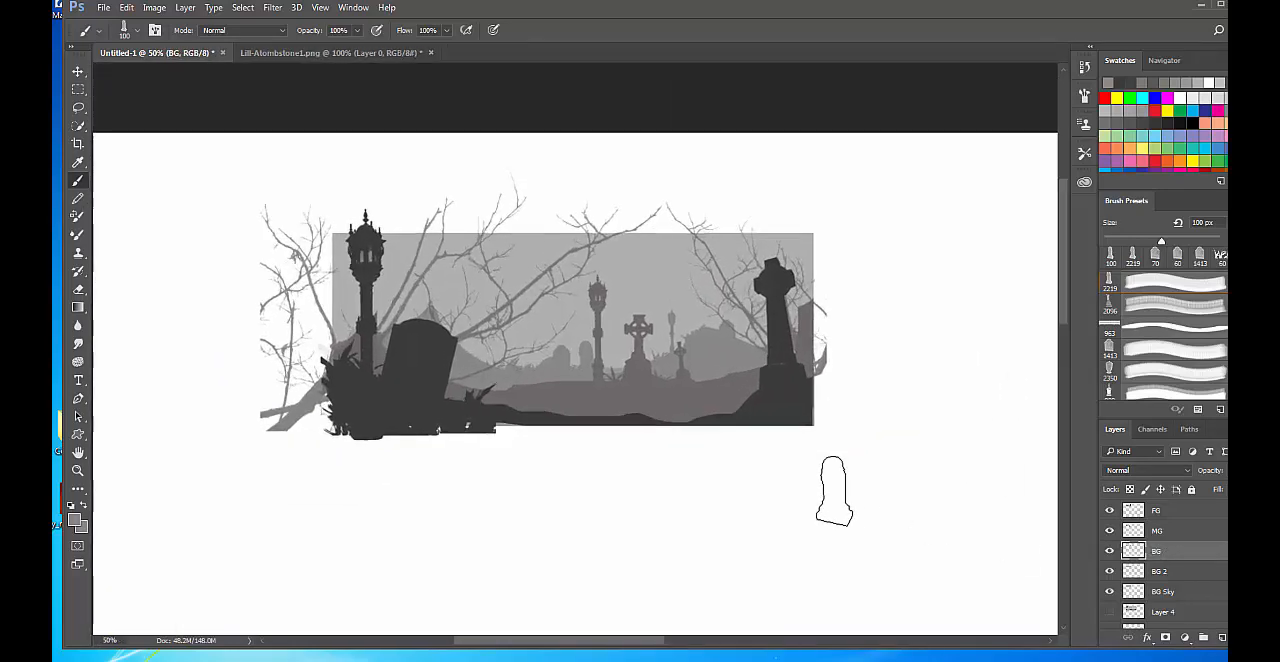
{"action": "key", "text": "ctrl+plus"}
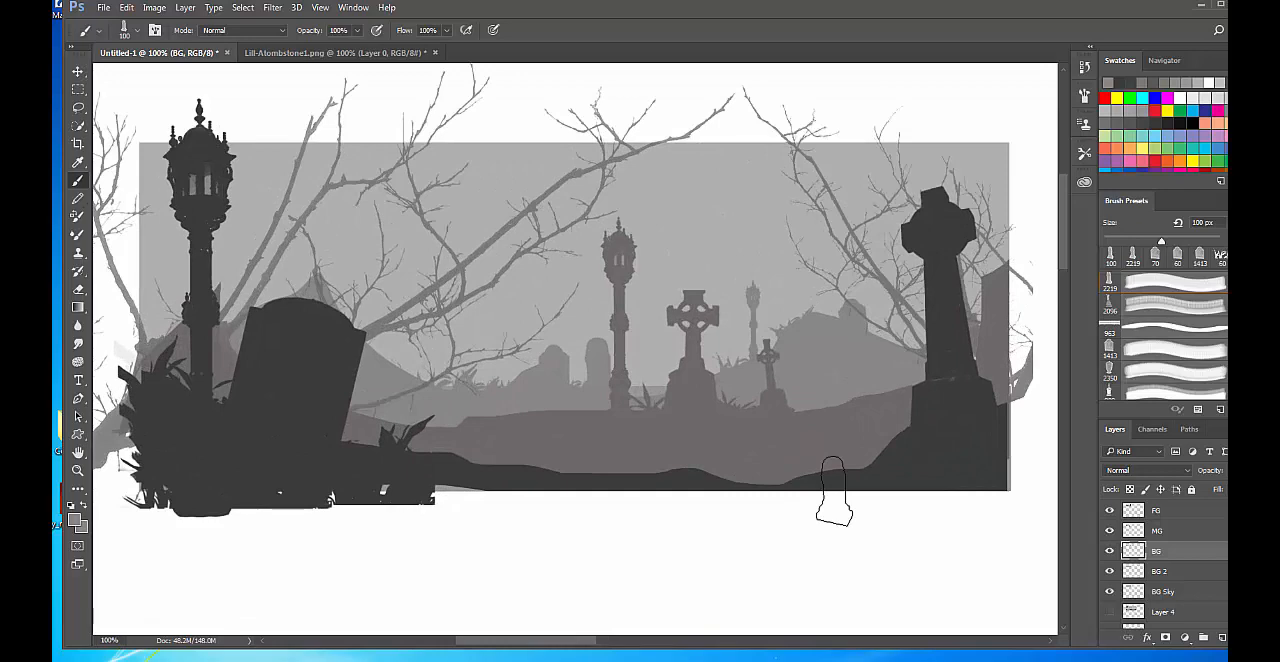
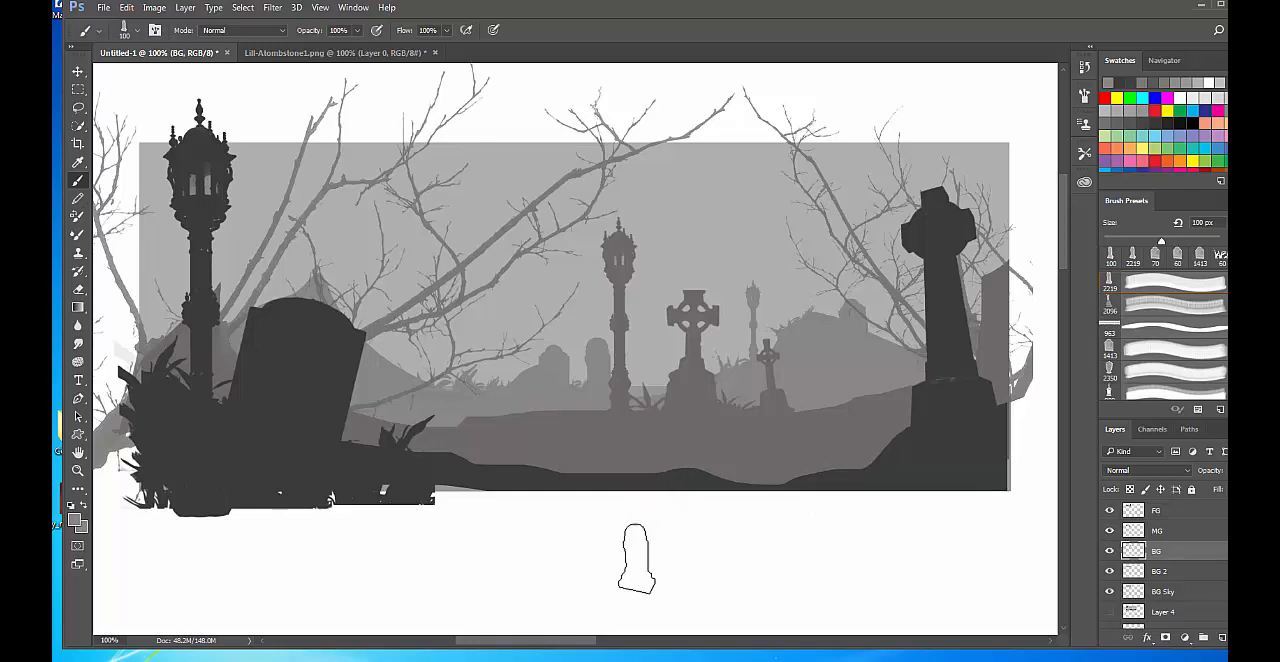
Add a new layer above FG and name it PATH.
{"action": "left_click", "coordinate": [1108, 552]}
{"action": "left_click", "coordinate": [1108, 552]}
{"action": "left_click", "coordinate": [1181, 512]}
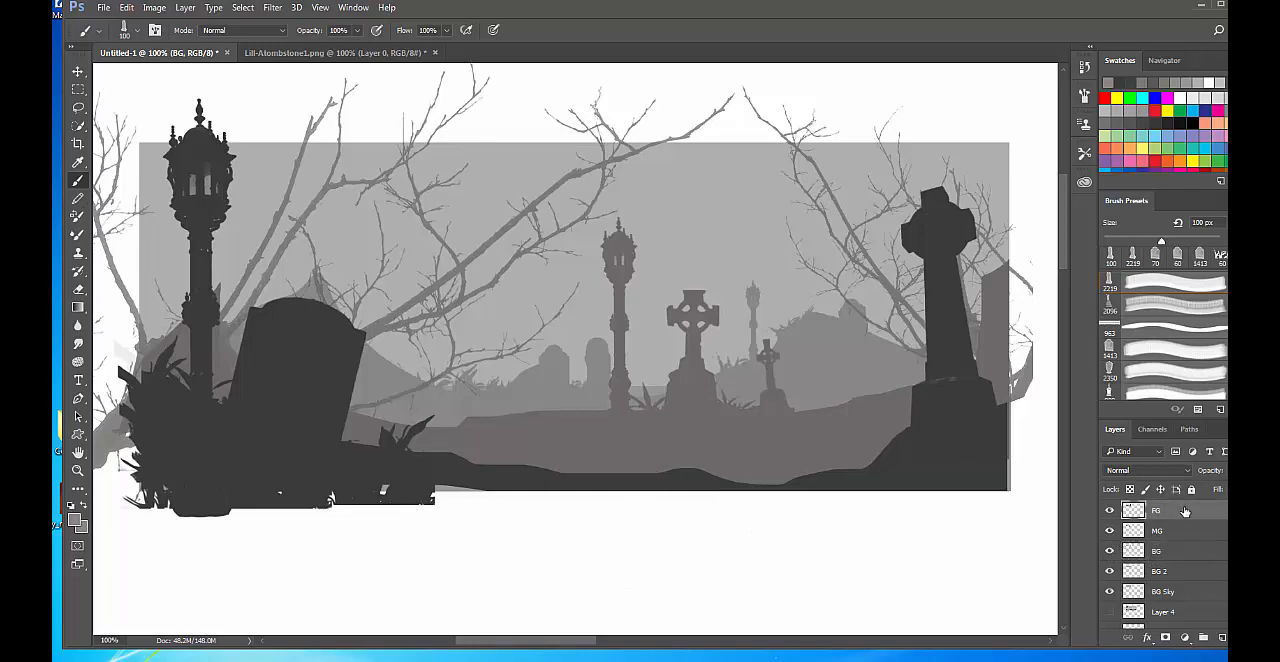
{"action": "right_click", "coordinate": [1173, 514]}
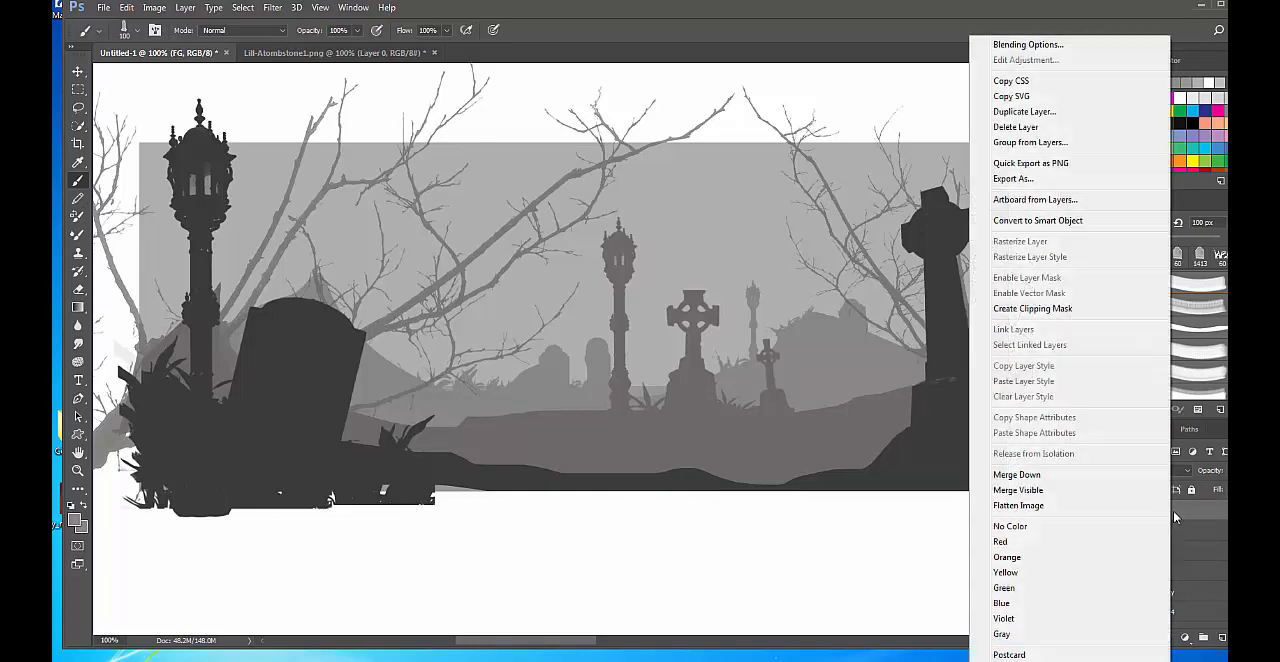
{"action": "left_click", "coordinate": [1185, 515]}
{"action": "left_click", "coordinate": [1219, 637]}
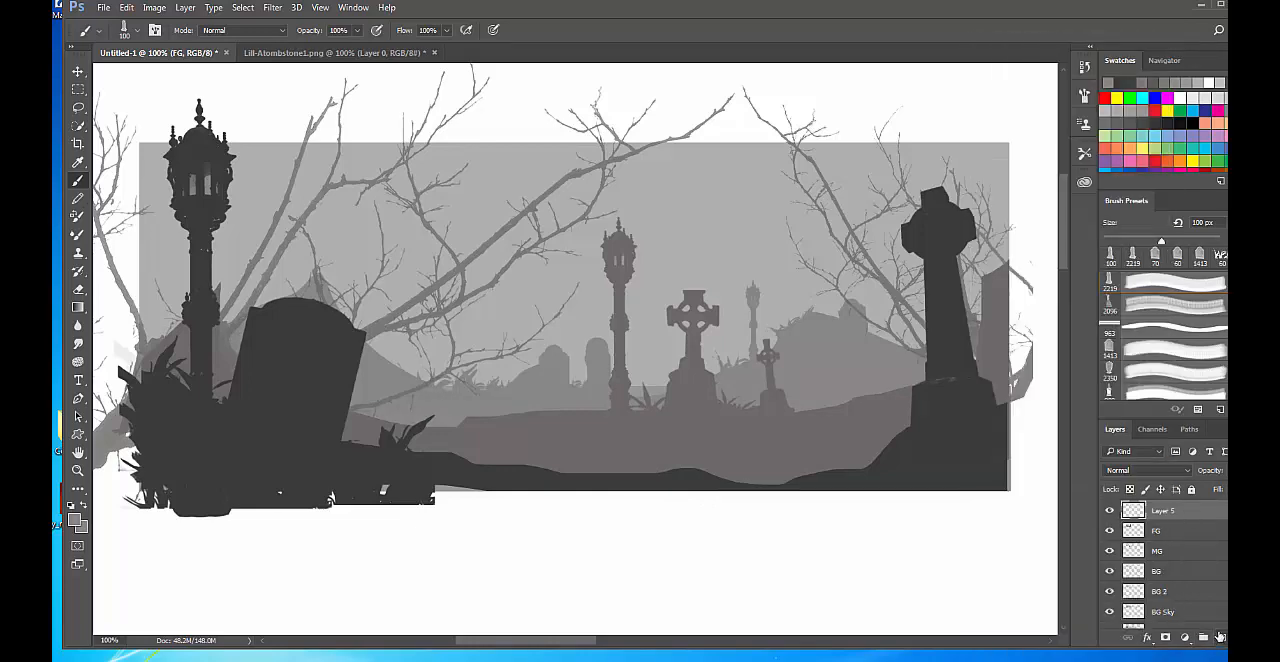
{"action": "double_click", "coordinate": [1158, 511]}
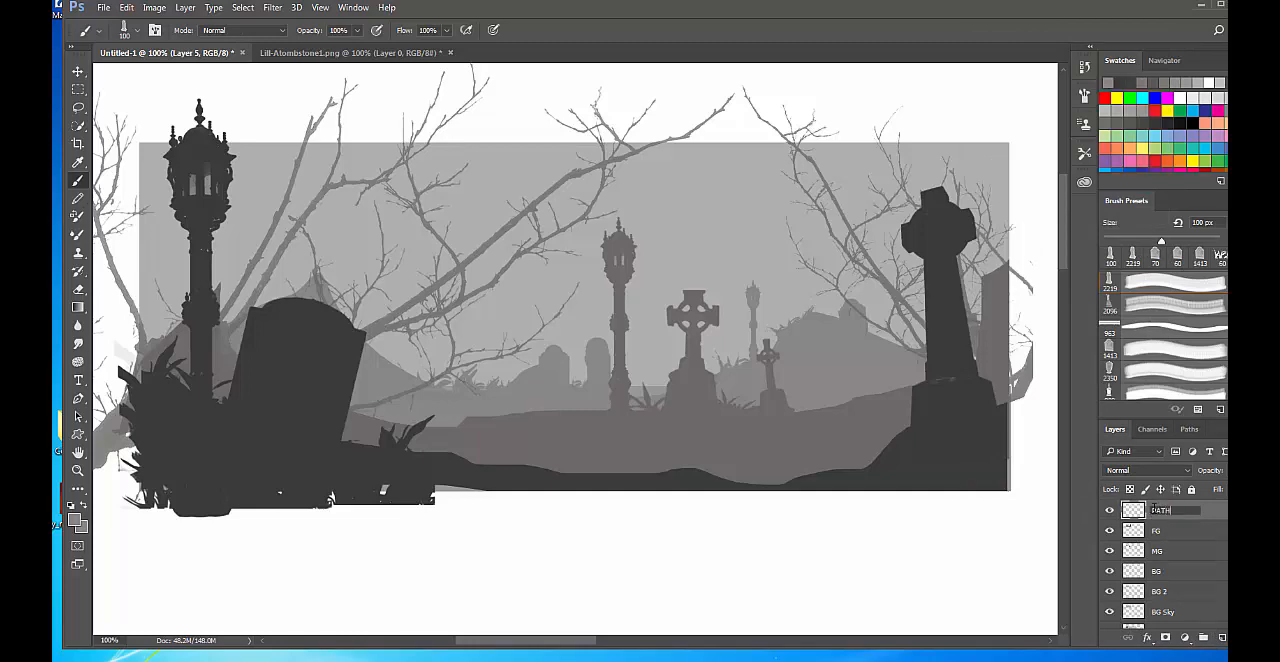
{"action": "key", "text": "Return"}
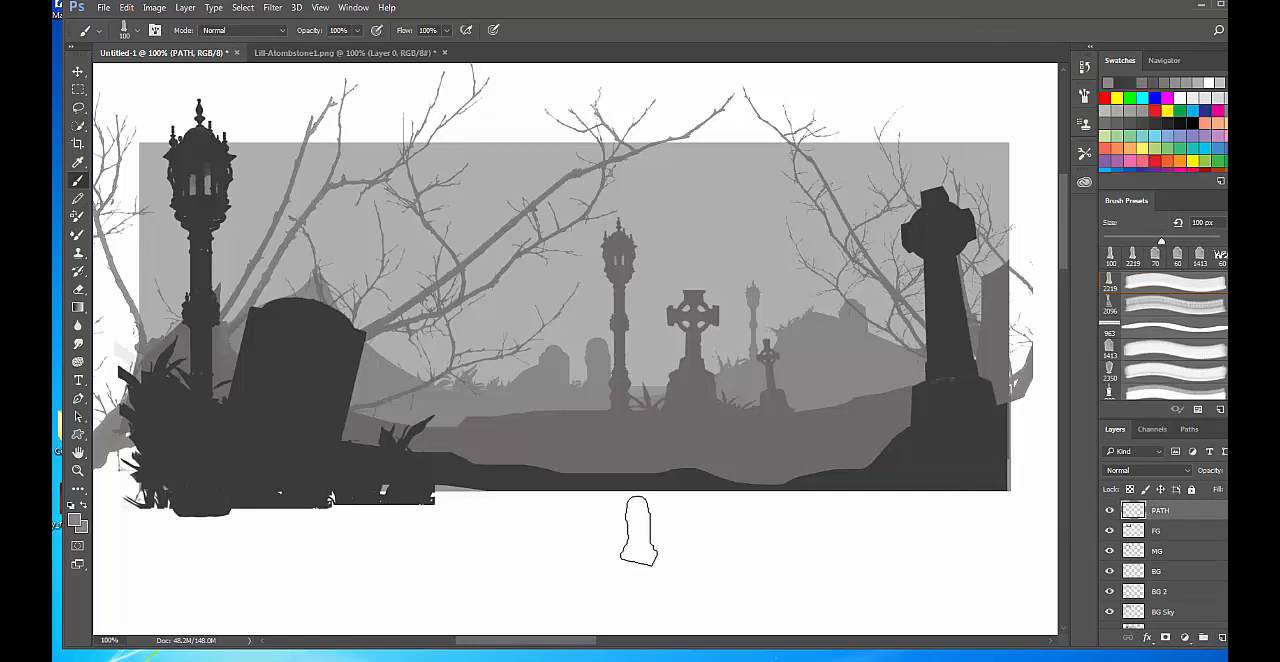
Lasso a winding path selection from the foreground tombstone across the middle ground to the large background hill, and hide the selection edges.
{"action": "key", "text": "l"}
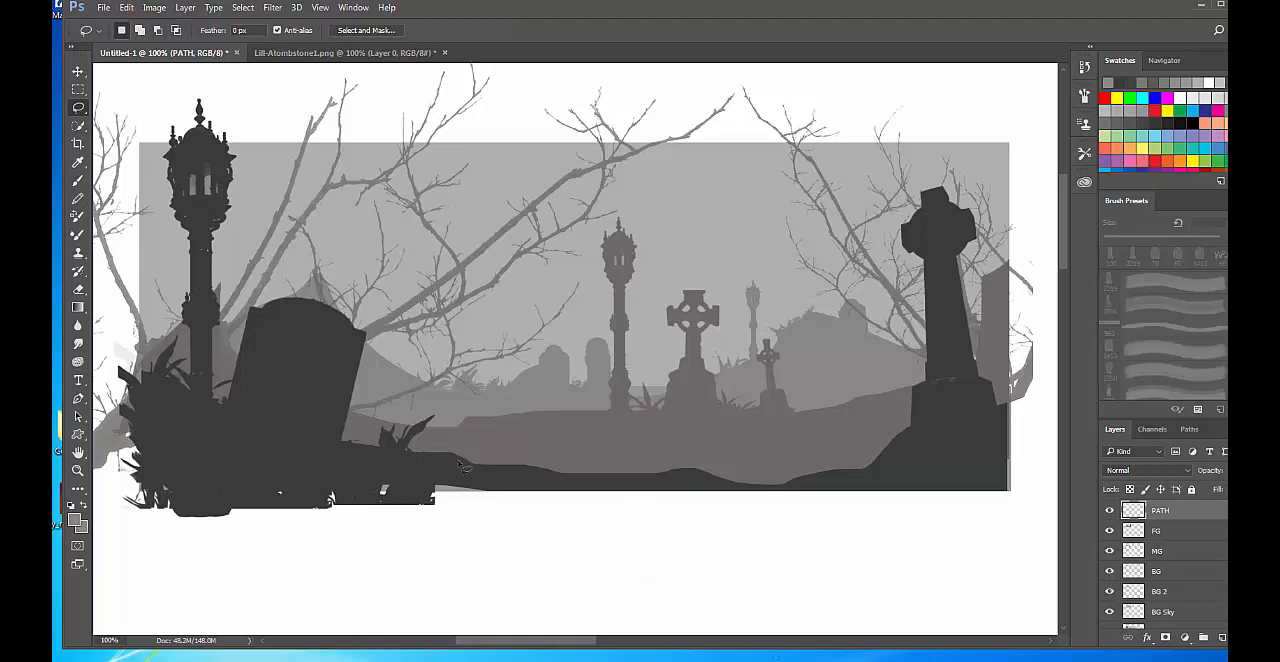
{"action": "mouse_move", "coordinate": [462, 463]}
{"action": "left_mouse_down"}
{"action": "mouse_move", "coordinate": [245, 480]}
{"action": "mouse_move", "coordinate": [177, 501]}
{"action": "mouse_move", "coordinate": [664, 481]}
{"action": "mouse_move", "coordinate": [462, 463]}
{"action": "left_mouse_up"}
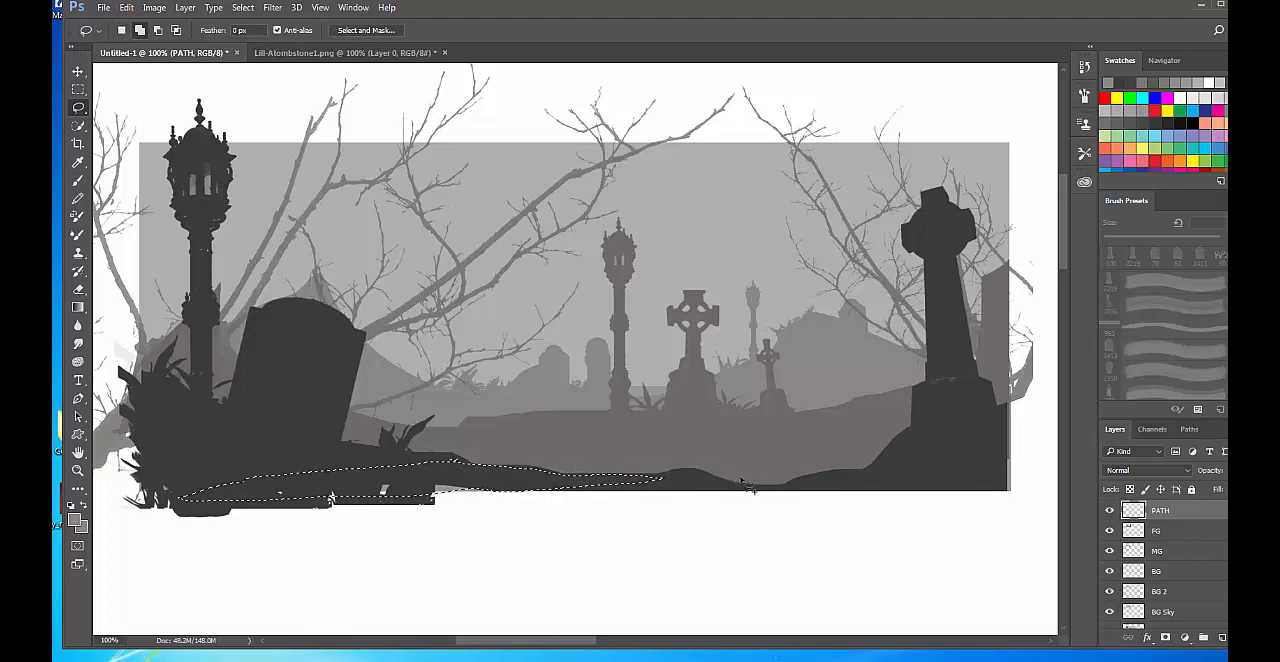
{"action": "mouse_move", "coordinate": [710, 475]}
{"action": "left_mouse_down"}
{"action": "mouse_move", "coordinate": [800, 459]}
{"action": "mouse_move", "coordinate": [736, 440]}
{"action": "mouse_move", "coordinate": [505, 421]}
{"action": "mouse_move", "coordinate": [589, 413]}
{"action": "mouse_move", "coordinate": [819, 430]}
{"action": "mouse_move", "coordinate": [876, 457]}
{"action": "mouse_move", "coordinate": [780, 485]}
{"action": "mouse_move", "coordinate": [700, 480]}
{"action": "left_mouse_up"}
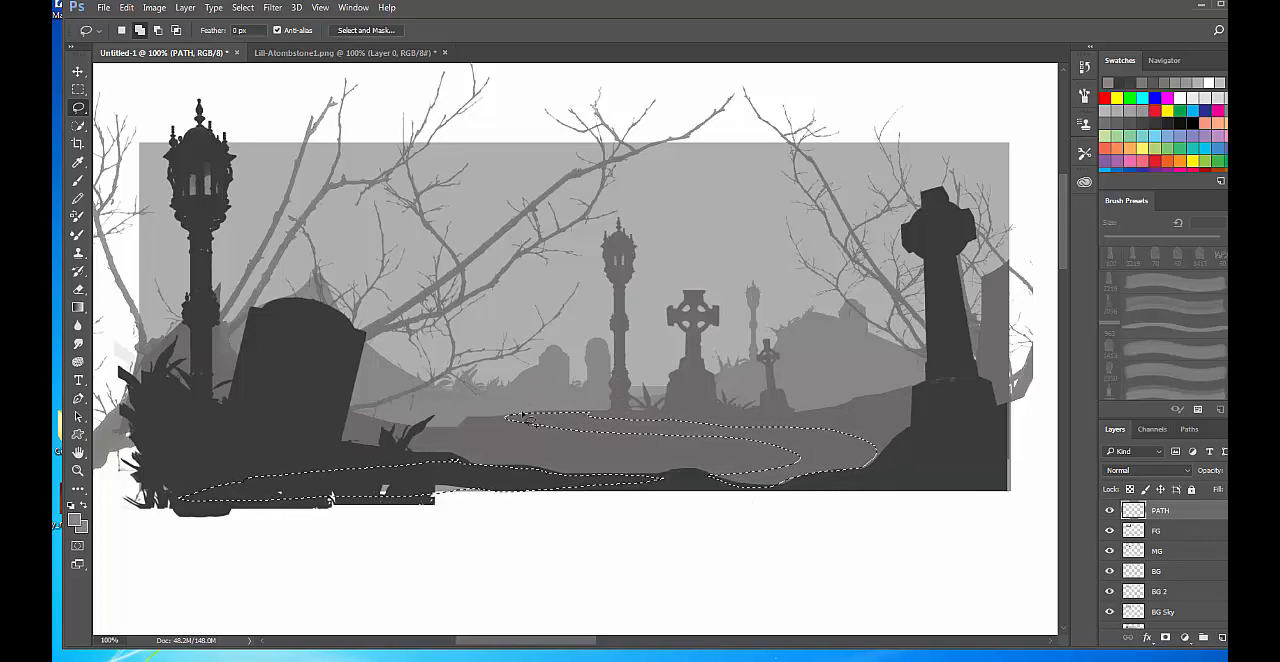
{"action": "mouse_move", "coordinate": [533, 409]}
{"action": "left_mouse_down"}
{"action": "mouse_move", "coordinate": [612, 395]}
{"action": "mouse_move", "coordinate": [610, 407]}
{"action": "mouse_move", "coordinate": [530, 422]}
{"action": "left_mouse_up"}
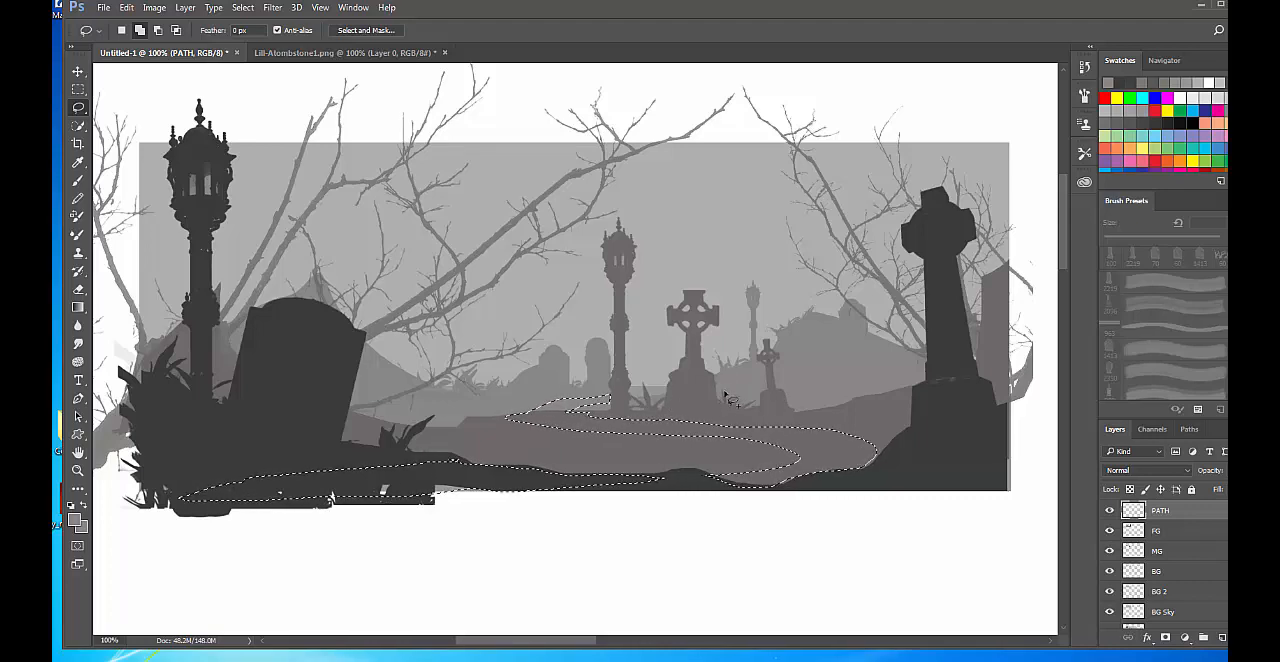
{"action": "mouse_move", "coordinate": [716, 391]}
{"action": "left_mouse_down"}
{"action": "mouse_move", "coordinate": [822, 369]}
{"action": "mouse_move", "coordinate": [754, 366]}
{"action": "mouse_move", "coordinate": [846, 368]}
{"action": "mouse_move", "coordinate": [828, 382]}
{"action": "left_mouse_up"}
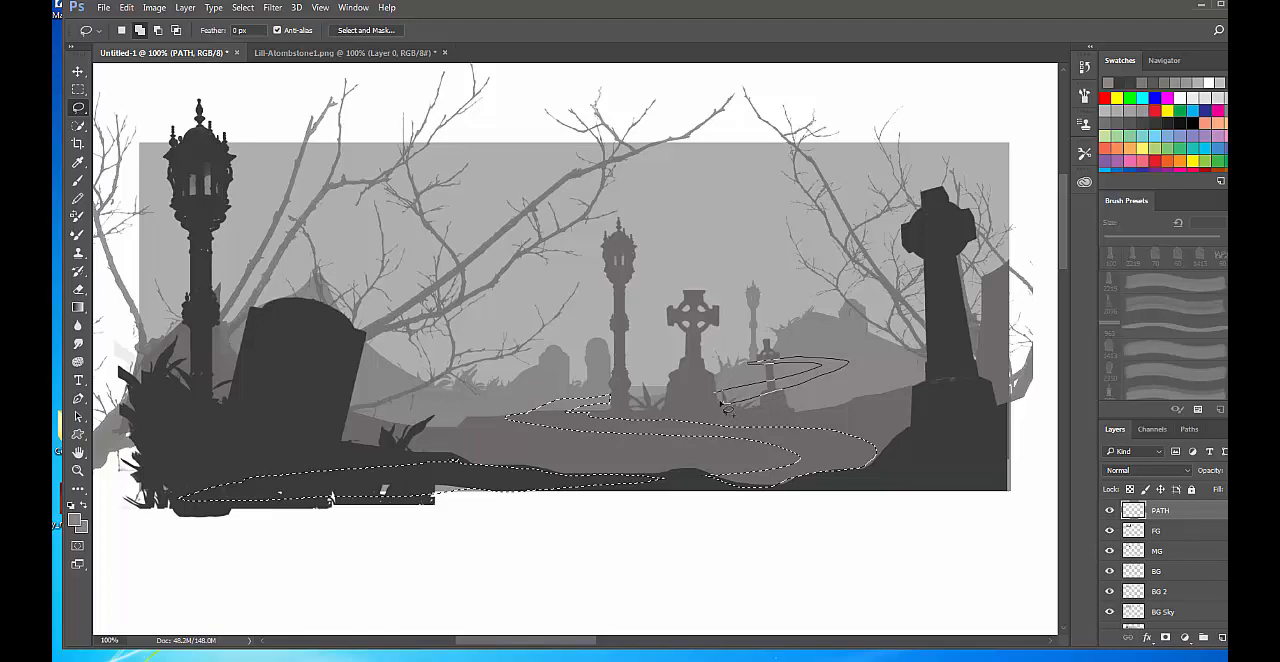
{"action": "left_click_drag", "start_coordinate": [721, 393], "coordinate": [718, 393]}
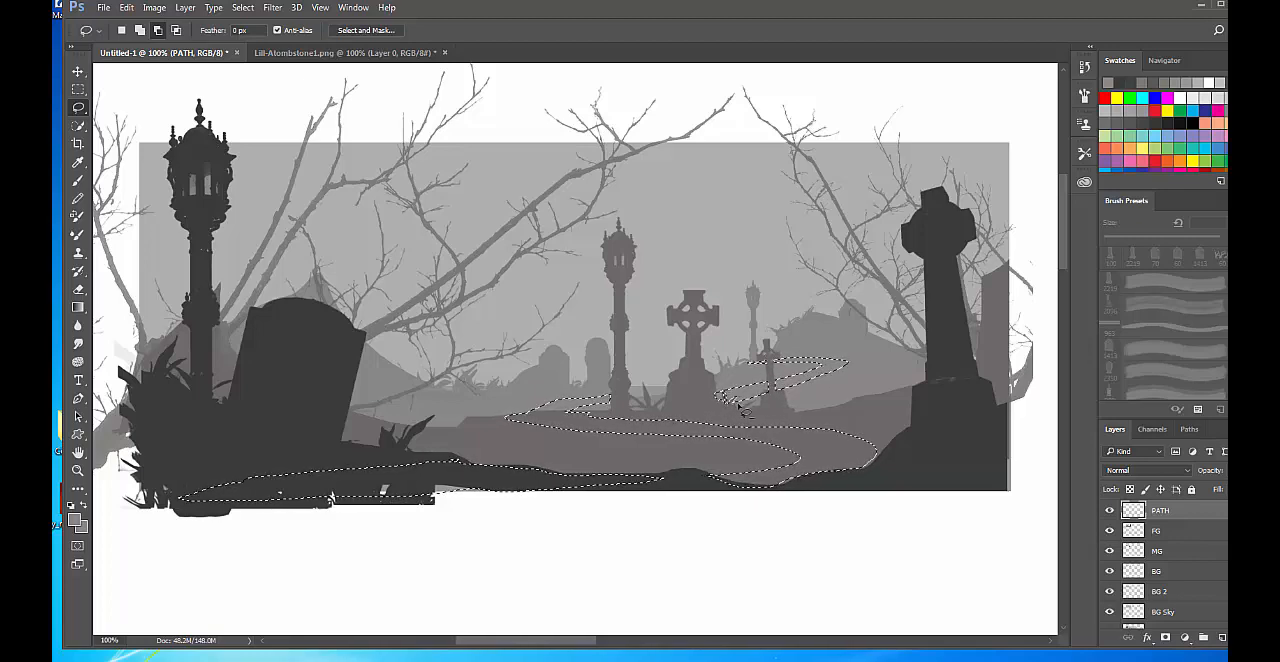
{"action": "left_click", "coordinate": [713, 452]}
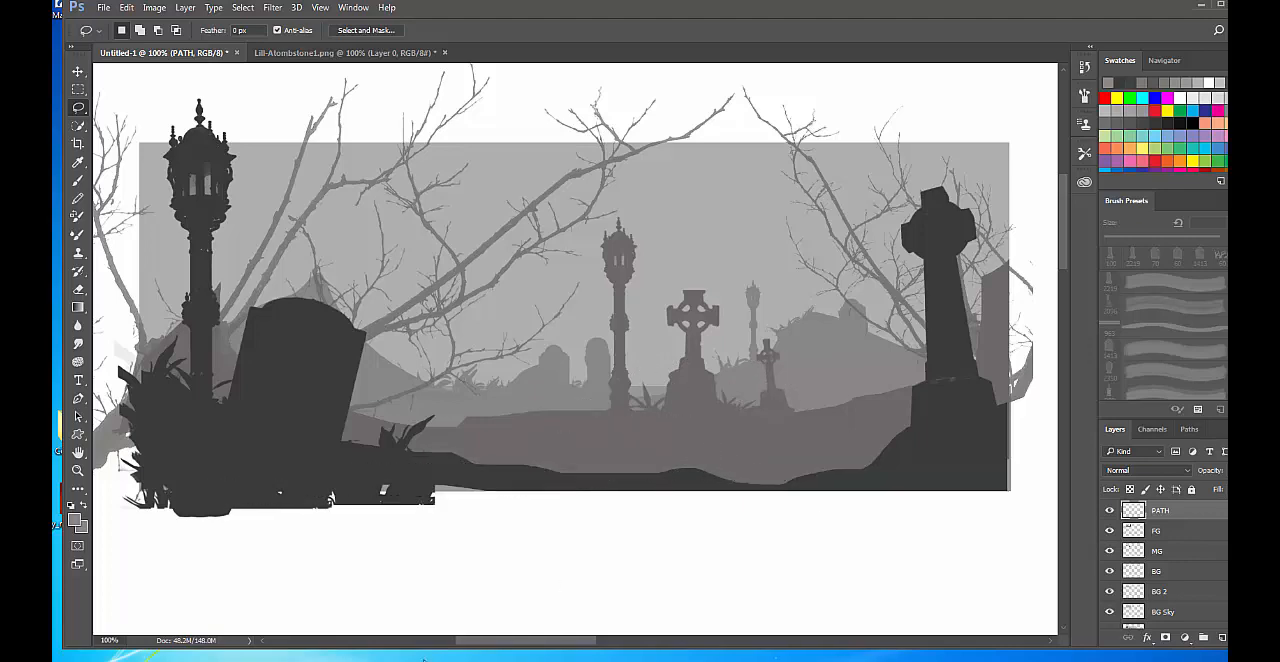
Set the foreground color to light grey dddddc.
{"action": "left_click", "coordinate": [75, 519]}
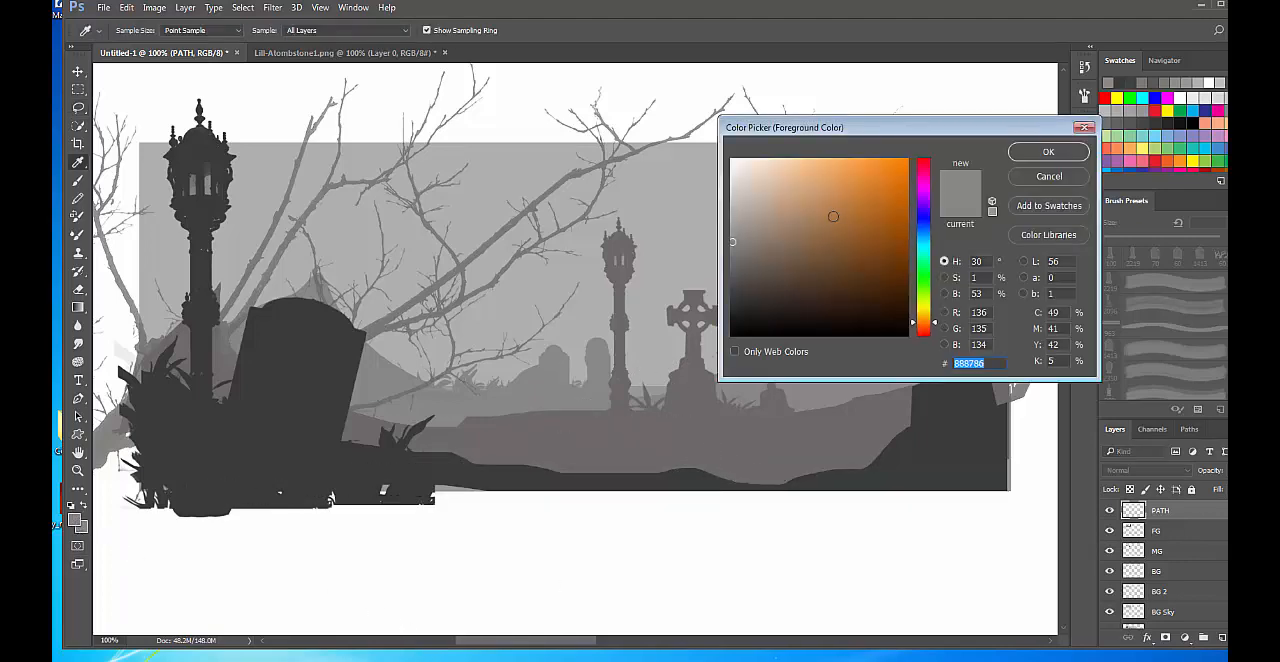
{"action": "left_click", "coordinate": [732, 183]}
{"action": "left_click", "coordinate": [731, 181]}
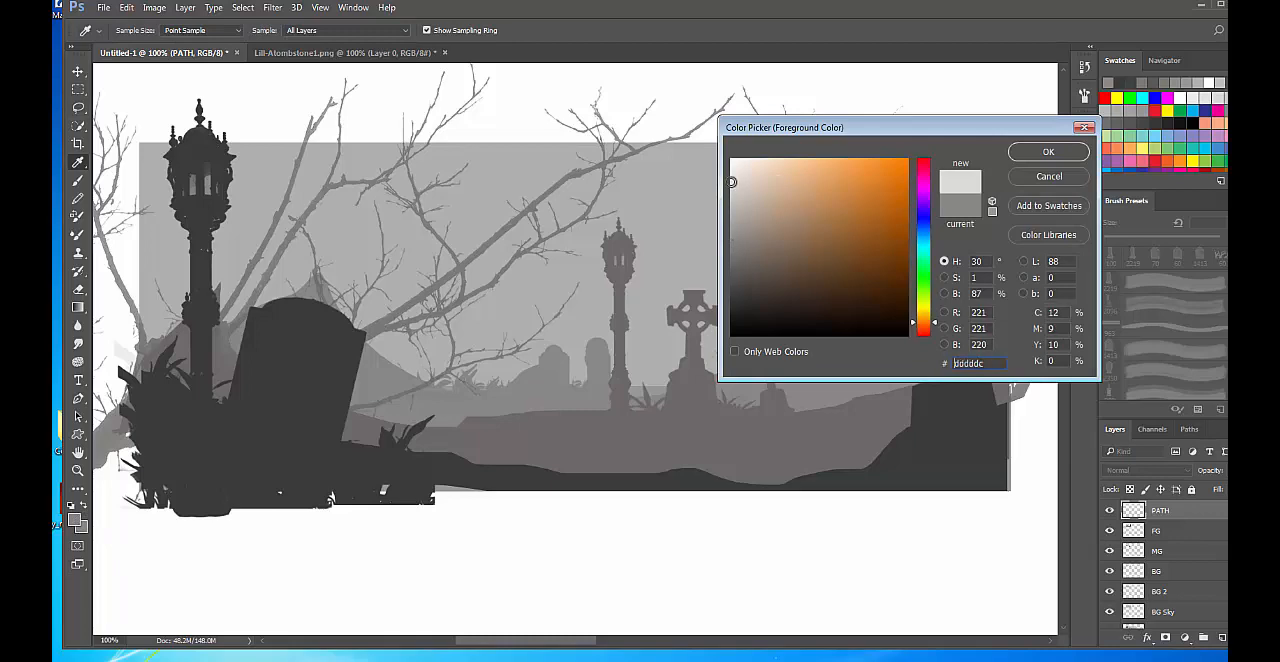
{"action": "left_click", "coordinate": [1058, 155]}
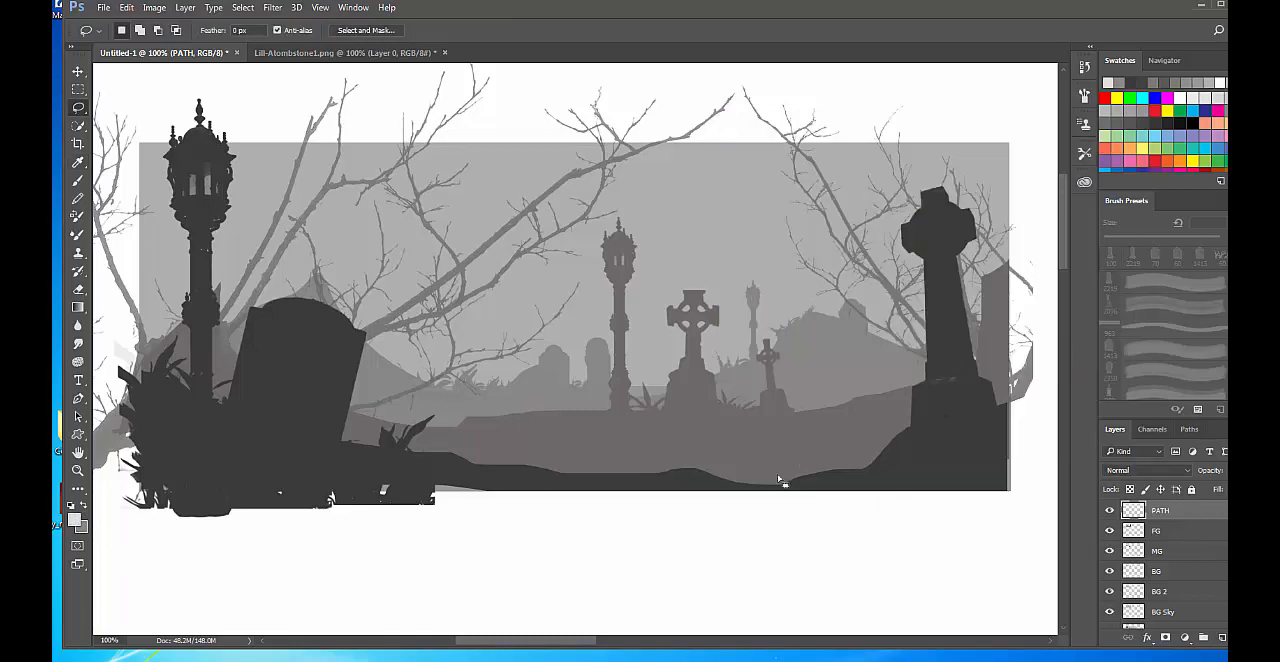
Choose the soft round 200 px brush with 0% hardness from the brush presets.
{"action": "key", "text": "b"}
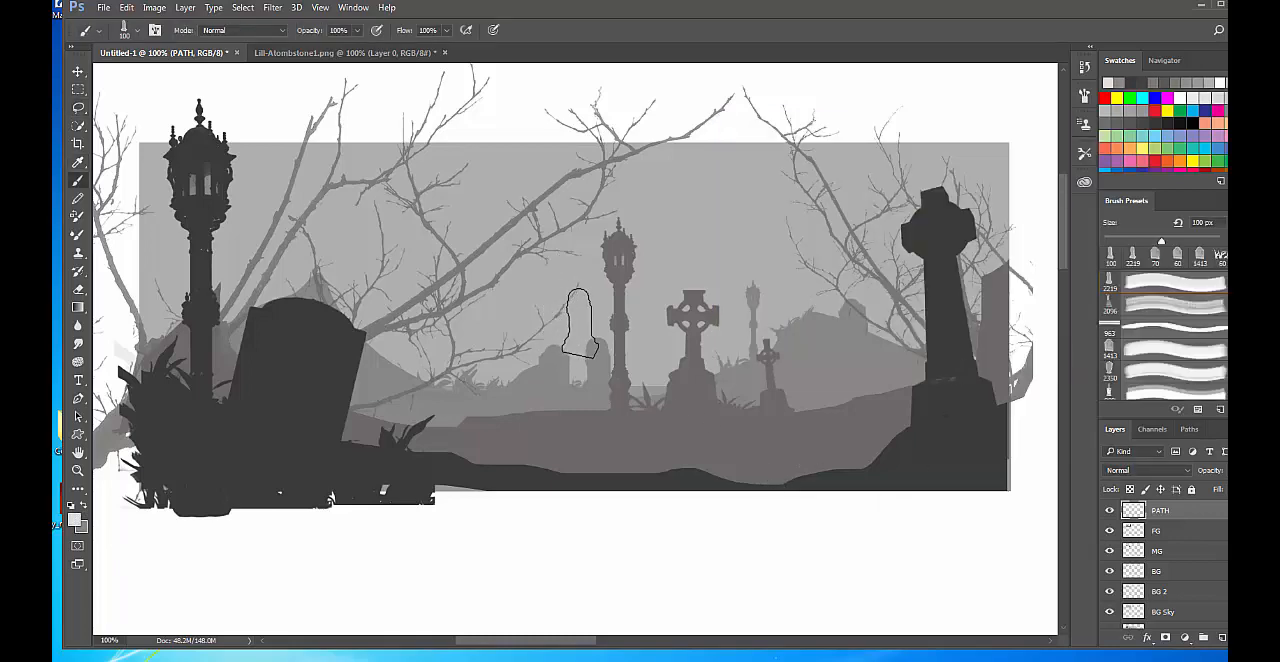
{"action": "right_click", "coordinate": [582, 320]}
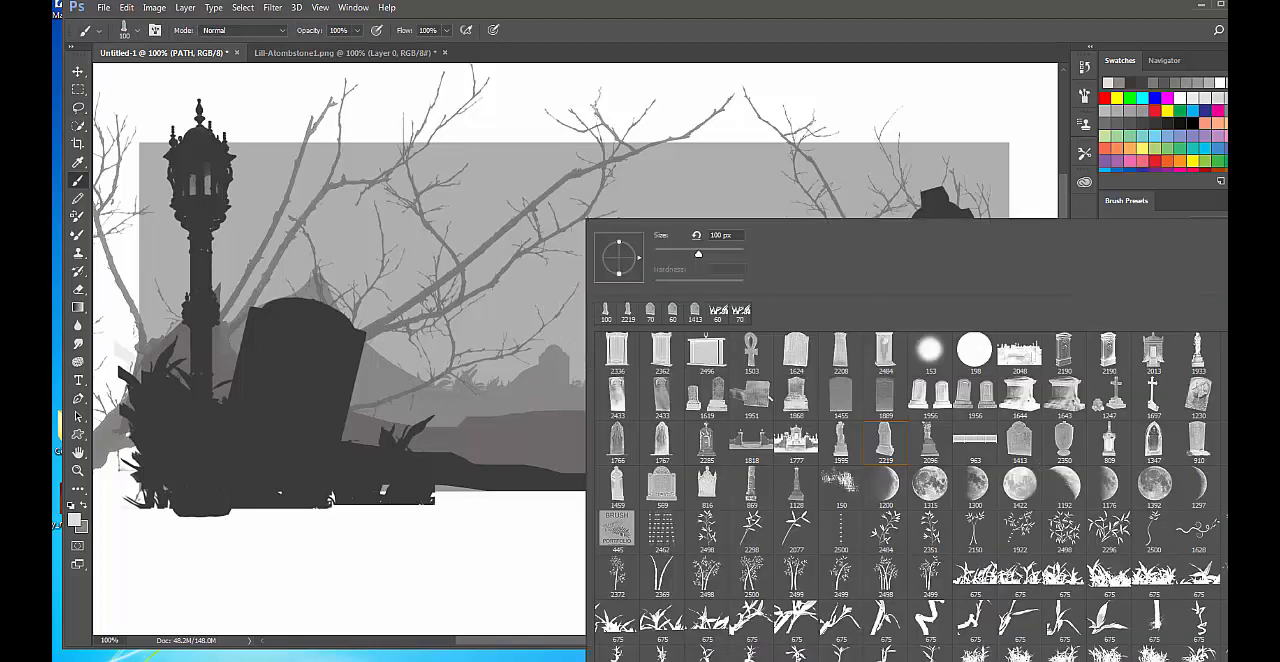
{"action": "scroll", "coordinate": [906, 490], "scroll_direction": "up", "scroll_amount": 10}
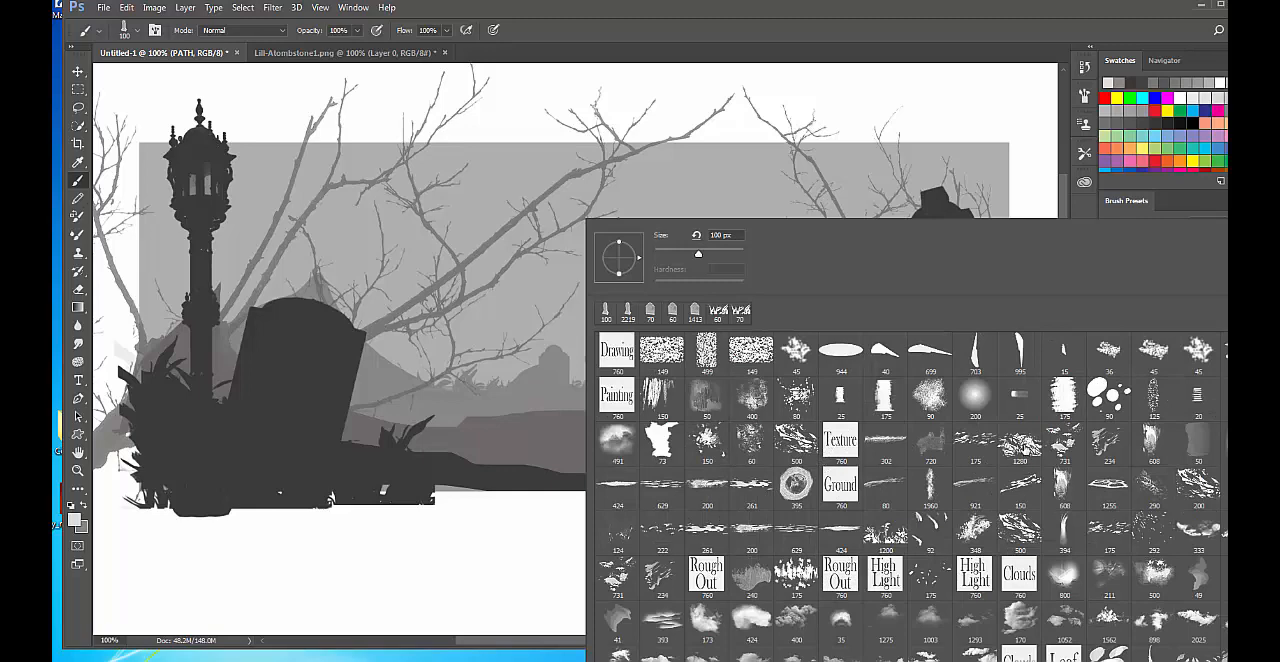
{"action": "left_click", "coordinate": [1020, 443]}
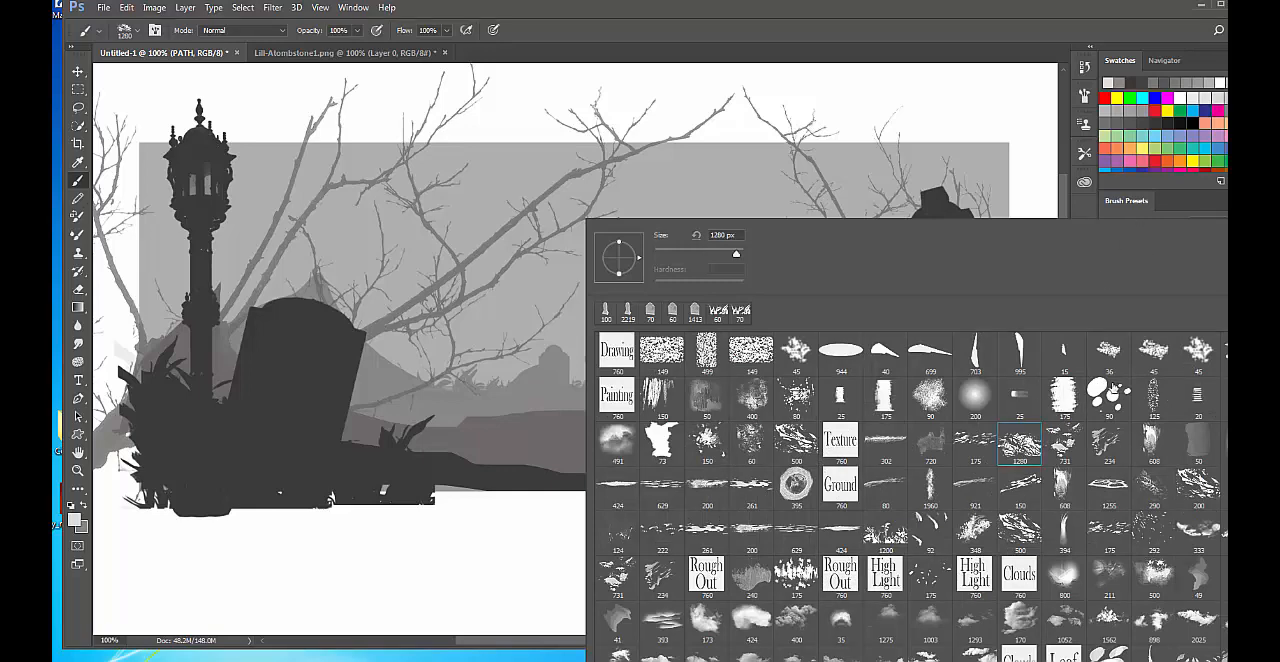
{"action": "left_click", "coordinate": [974, 402]}
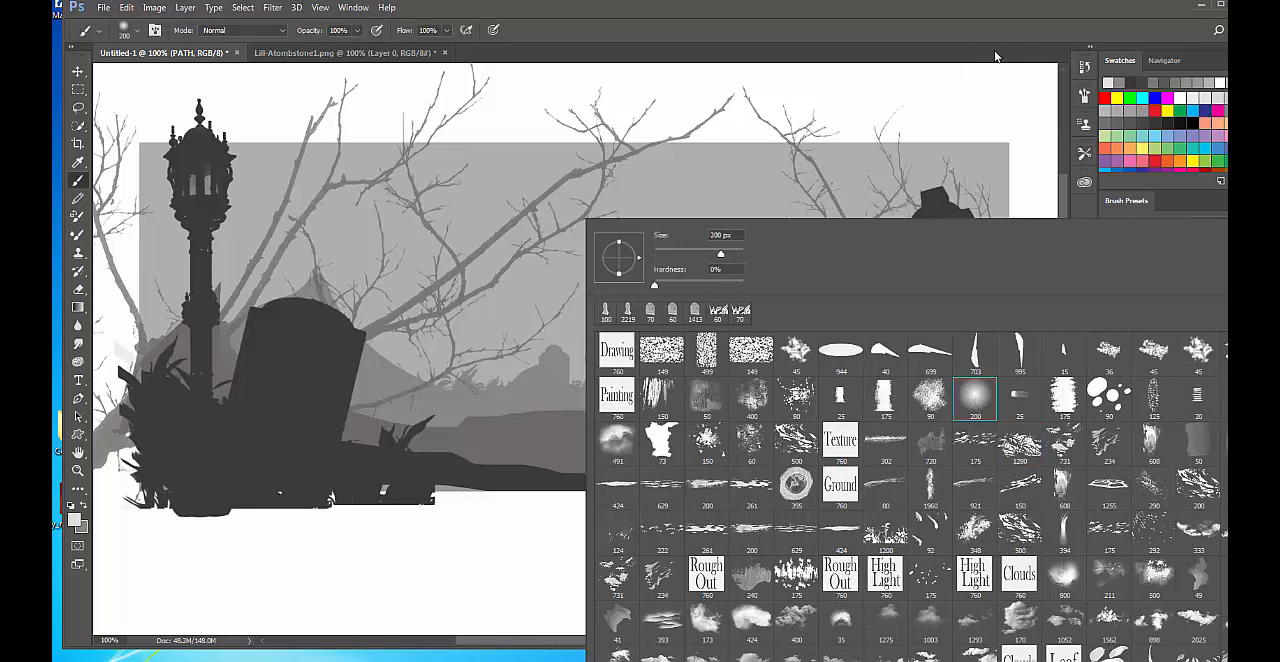
{"action": "left_click", "coordinate": [985, 9]}
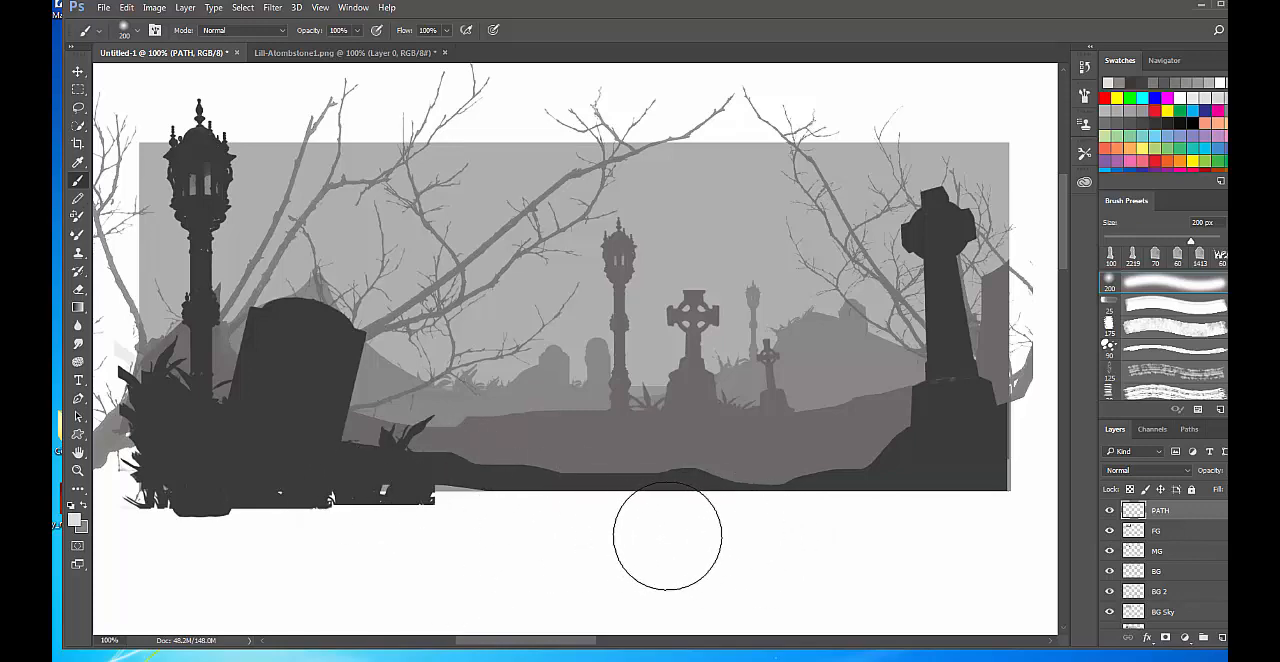
Undo the full-opacity stroke, set the brush opacity to 5%, and softly shade the winding path, undoing the last stray strokes.
{"action": "mouse_move", "coordinate": [666, 534]}
{"action": "left_mouse_down"}
{"action": "mouse_move", "coordinate": [508, 498]}
{"action": "mouse_move", "coordinate": [385, 496]}
{"action": "mouse_move", "coordinate": [202, 544]}
{"action": "left_mouse_up"}
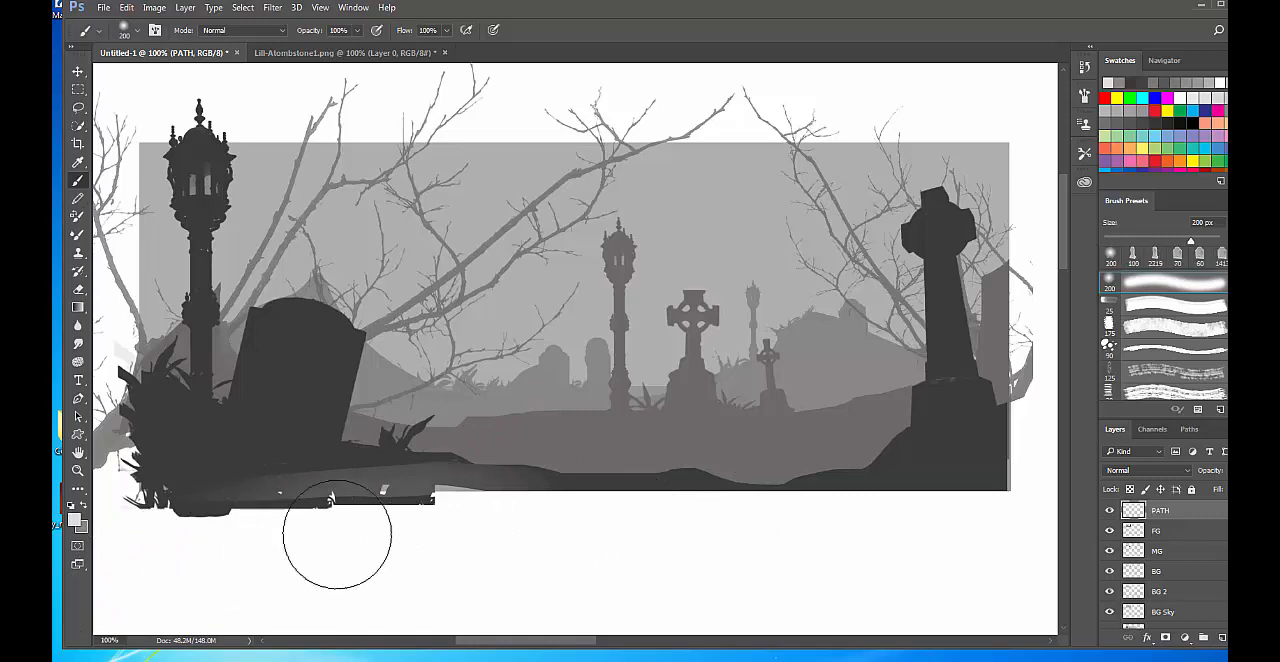
{"action": "key", "text": "ctrl+z"}
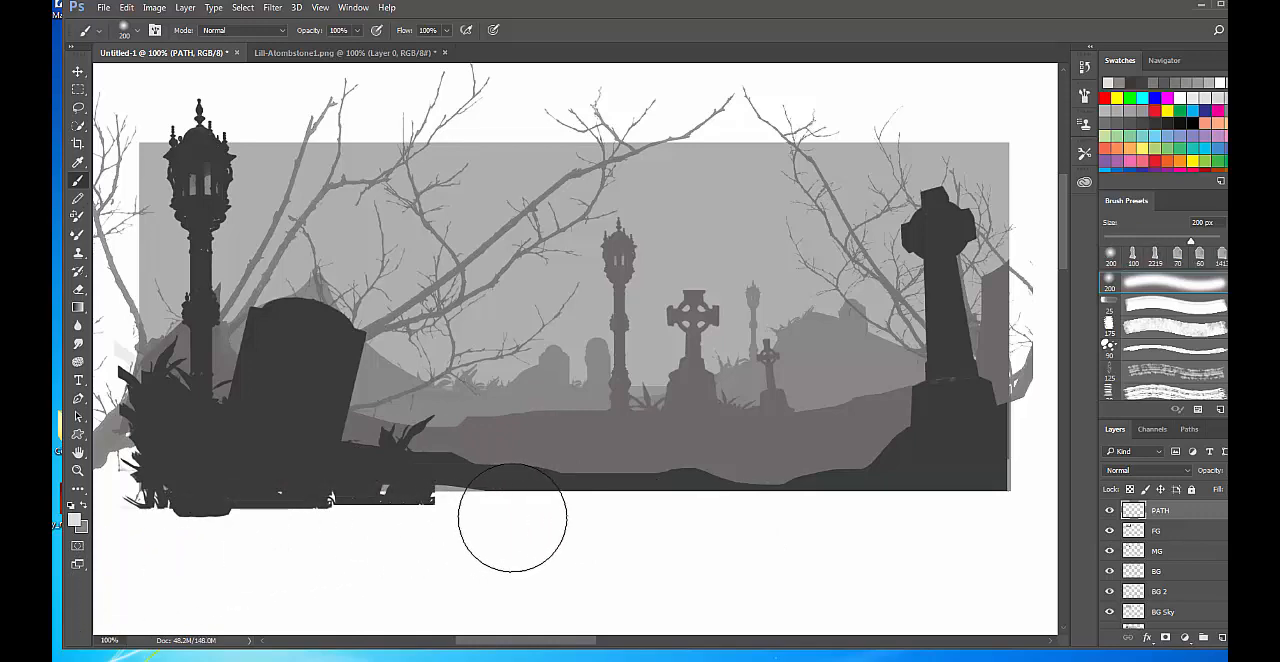
{"action": "key", "text": "0"}
{"action": "key", "text": "5"}
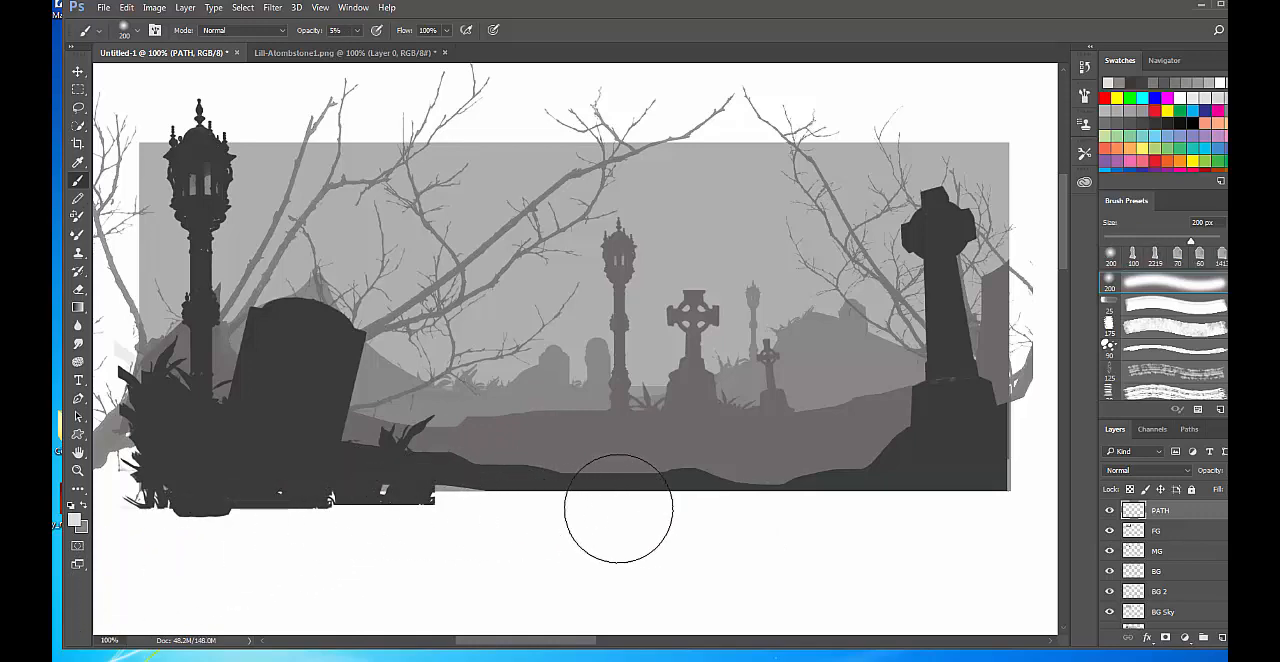
{"action": "mouse_move", "coordinate": [342, 505]}
{"action": "left_mouse_down"}
{"action": "mouse_move", "coordinate": [220, 523]}
{"action": "mouse_move", "coordinate": [518, 477]}
{"action": "mouse_move", "coordinate": [696, 473]}
{"action": "mouse_move", "coordinate": [566, 457]}
{"action": "mouse_move", "coordinate": [739, 448]}
{"action": "mouse_move", "coordinate": [531, 450]}
{"action": "mouse_move", "coordinate": [858, 453]}
{"action": "mouse_move", "coordinate": [629, 484]}
{"action": "mouse_move", "coordinate": [935, 462]}
{"action": "mouse_move", "coordinate": [558, 490]}
{"action": "mouse_move", "coordinate": [823, 455]}
{"action": "mouse_move", "coordinate": [722, 438]}
{"action": "mouse_move", "coordinate": [380, 437]}
{"action": "mouse_move", "coordinate": [895, 382]}
{"action": "mouse_move", "coordinate": [927, 370]}
{"action": "mouse_move", "coordinate": [566, 414]}
{"action": "mouse_move", "coordinate": [936, 354]}
{"action": "mouse_move", "coordinate": [701, 350]}
{"action": "mouse_move", "coordinate": [972, 355]}
{"action": "mouse_move", "coordinate": [785, 335]}
{"action": "mouse_move", "coordinate": [961, 367]}
{"action": "mouse_move", "coordinate": [695, 386]}
{"action": "mouse_move", "coordinate": [504, 419]}
{"action": "mouse_move", "coordinate": [830, 454]}
{"action": "mouse_move", "coordinate": [674, 477]}
{"action": "mouse_move", "coordinate": [333, 489]}
{"action": "mouse_move", "coordinate": [330, 525]}
{"action": "left_mouse_up"}
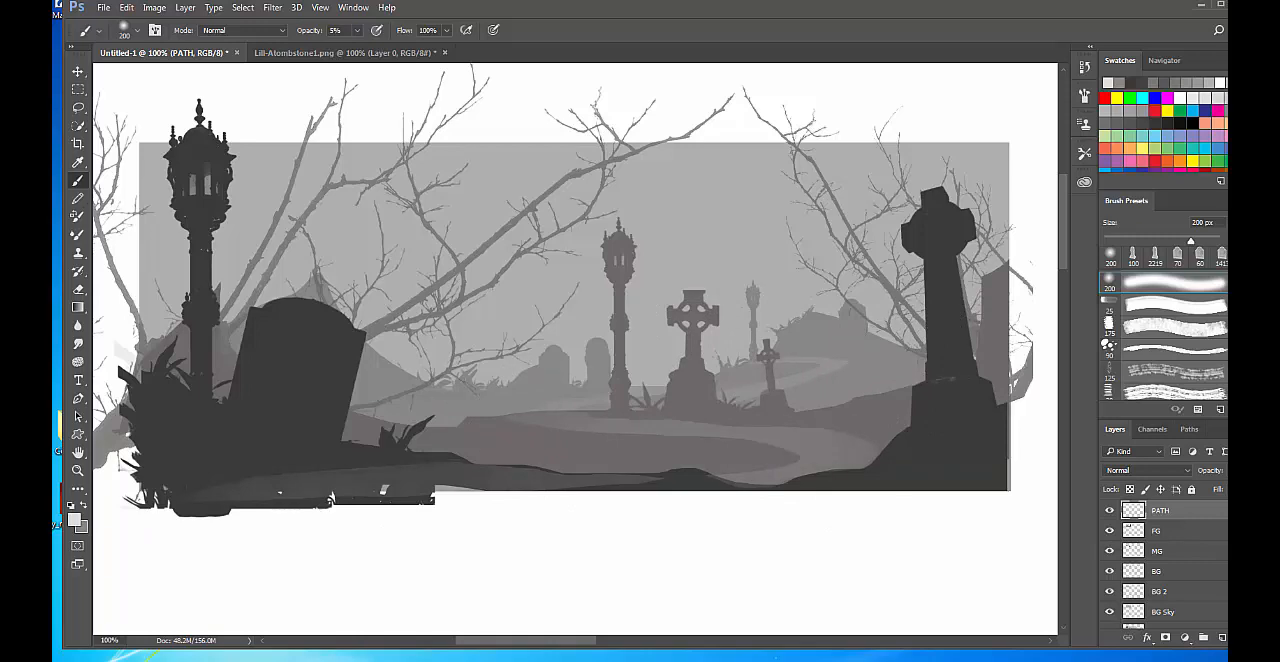
{"action": "mouse_move", "coordinate": [808, 446]}
{"action": "left_mouse_down"}
{"action": "mouse_move", "coordinate": [826, 365]}
{"action": "mouse_move", "coordinate": [775, 379]}
{"action": "mouse_move", "coordinate": [832, 356]}
{"action": "mouse_move", "coordinate": [781, 360]}
{"action": "mouse_move", "coordinate": [845, 385]}
{"action": "left_mouse_up"}
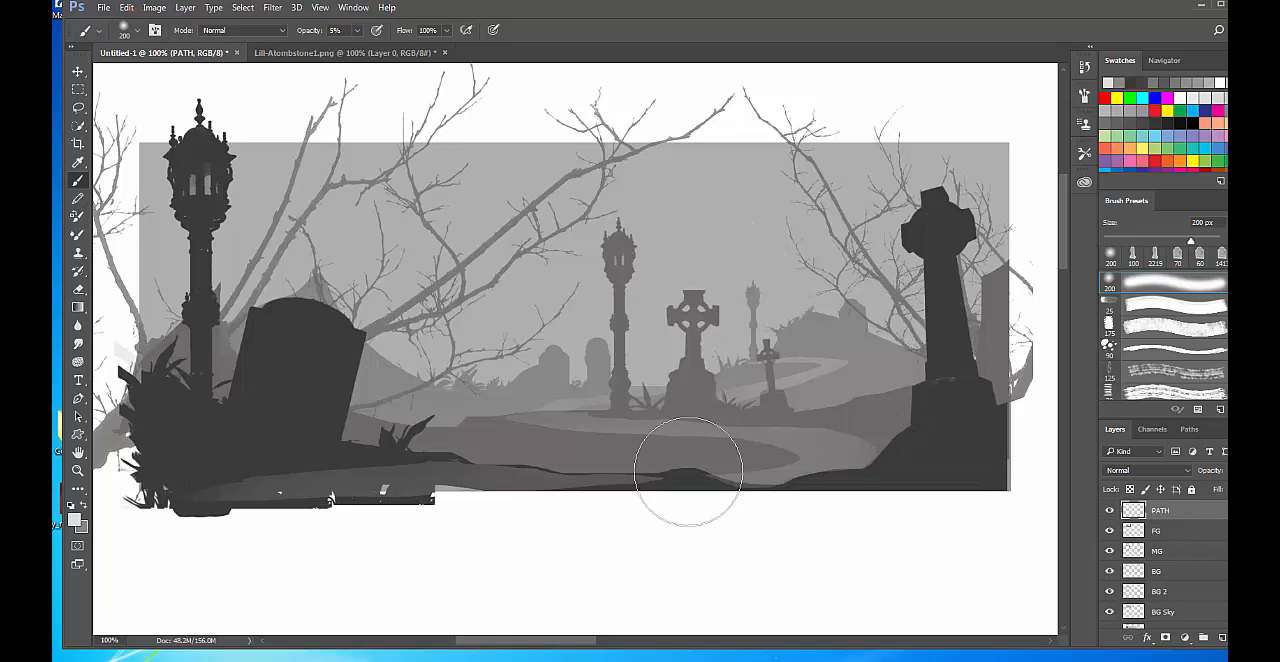
{"action": "key", "text": "ctrl+z"}
{"action": "key", "text": "ctrl+z"}
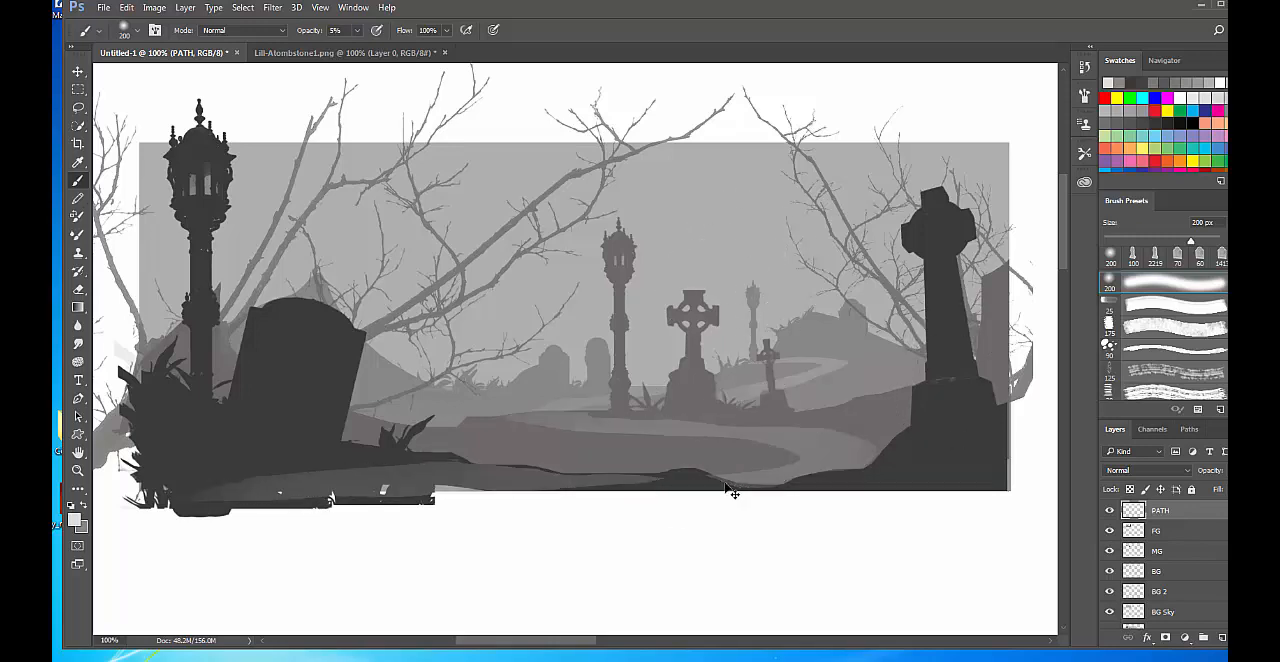
{"action": "key", "text": "ctrl+z"}
{"action": "key", "text": "ctrl+d"}
Add a new layer above PATH and try the 302 px texture brush at 600 px and 20% opacity on the foreground path.
{"action": "left_click", "coordinate": [1222, 638]}
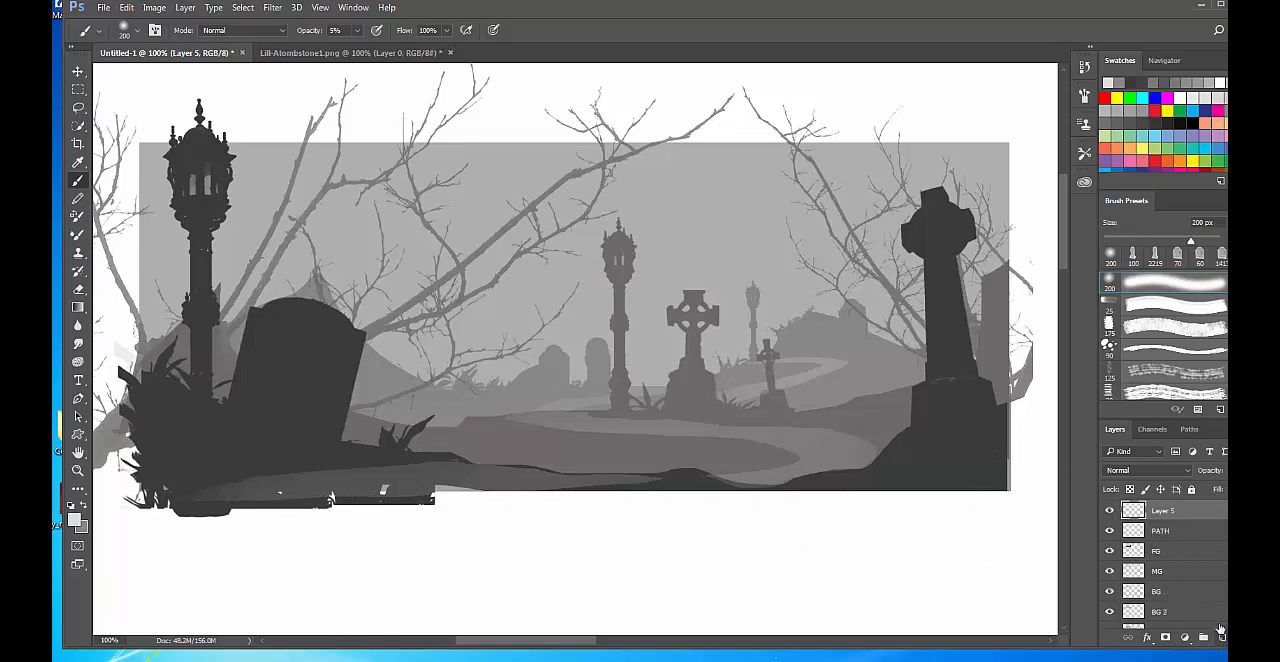
{"action": "right_click", "coordinate": [567, 360]}
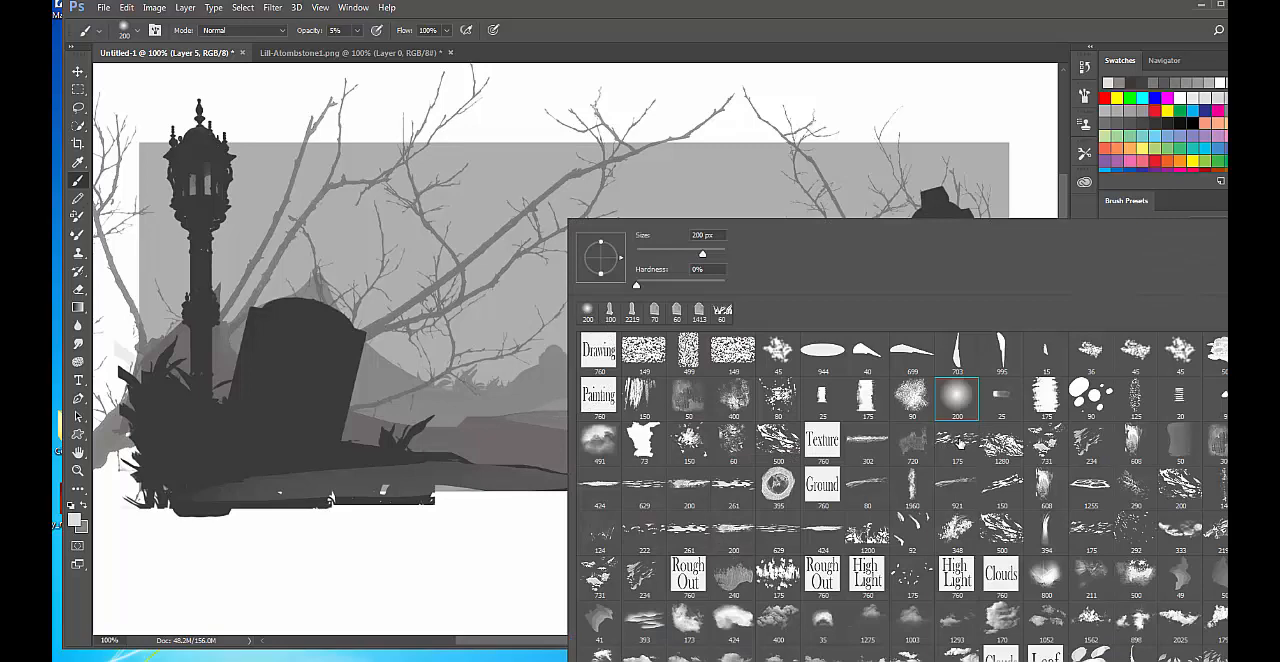
{"action": "left_click", "coordinate": [866, 440]}
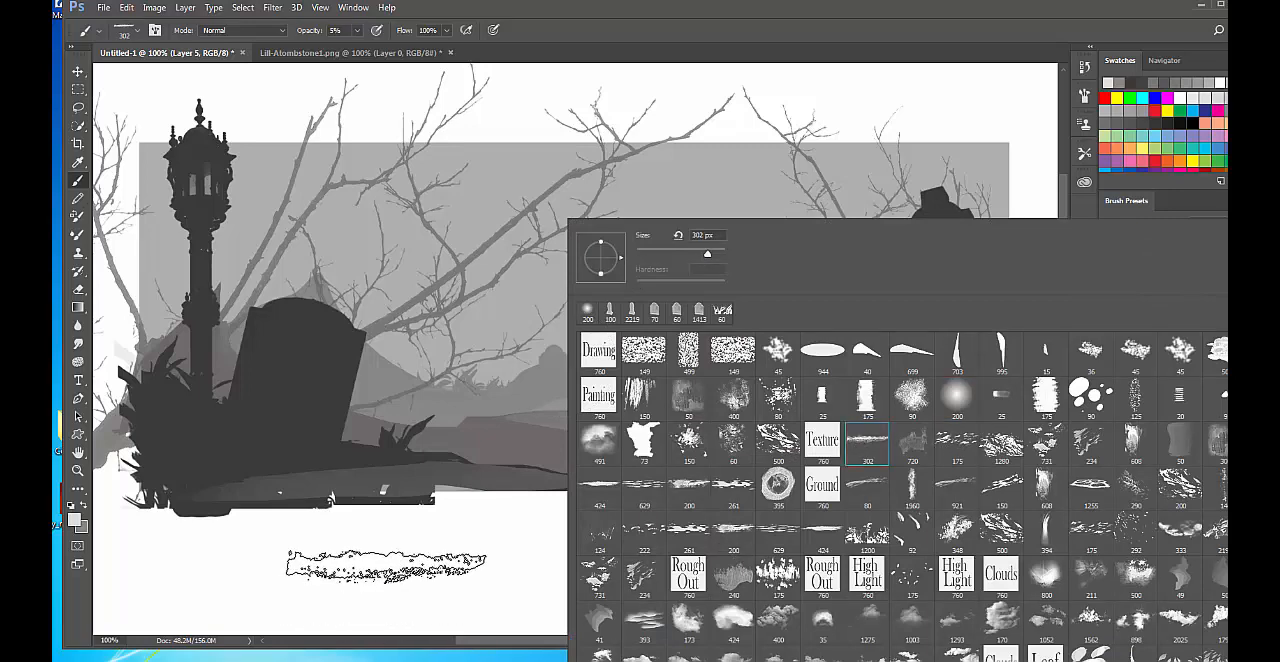
{"action": "key", "text": "Return"}
{"action": "key", "text": "bracketright"}
{"action": "key", "text": "bracketright"}
{"action": "key", "text": "bracketright"}
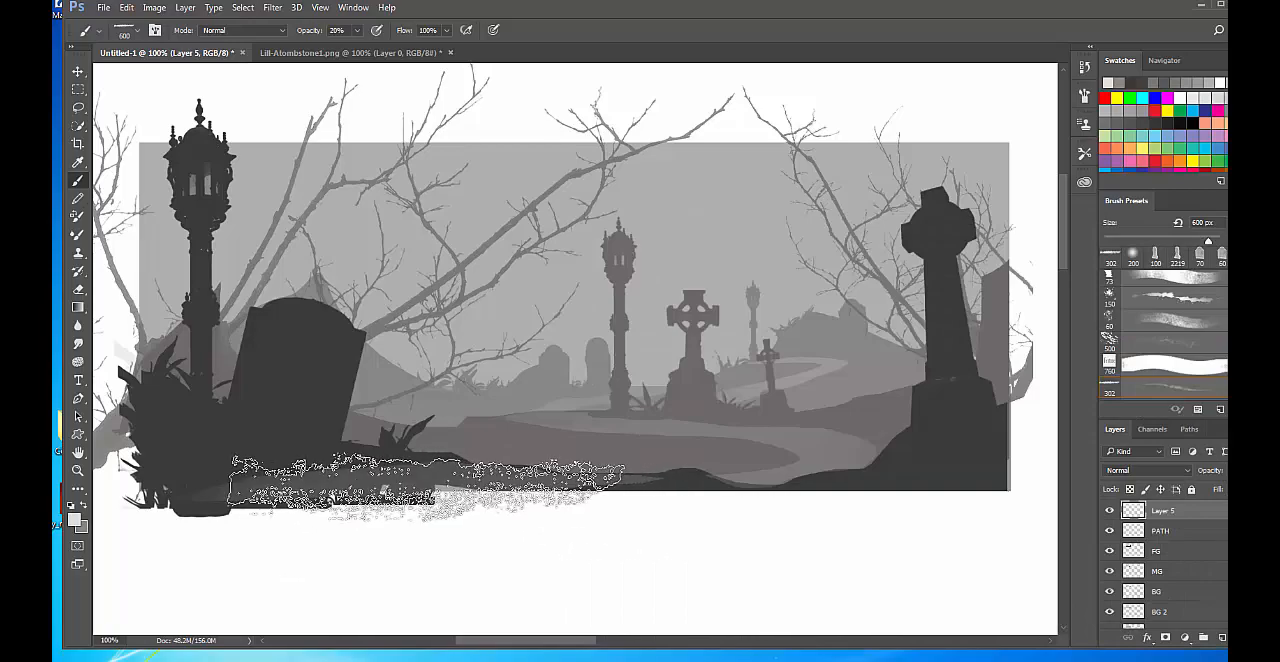
{"action": "key", "text": "ctrl+z"}
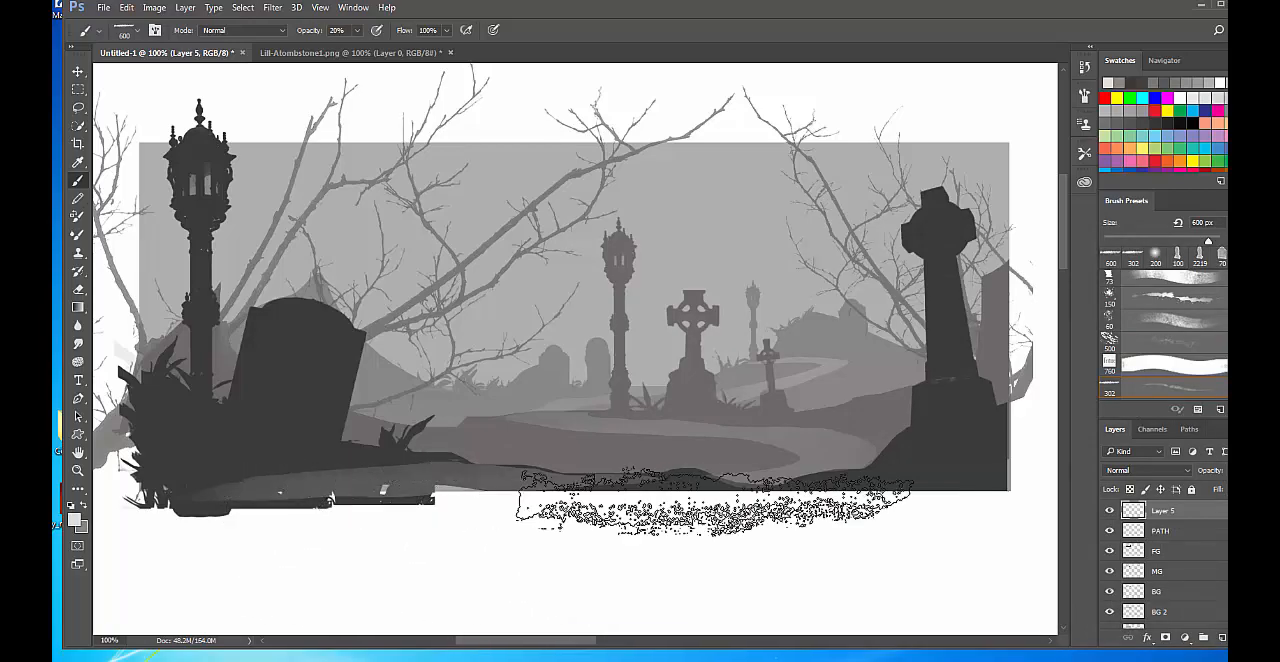
Choose the 175 px texture brush, enlarge it to 400 px, and paint light ground texture along the path's middle bend.
{"action": "right_click", "coordinate": [706, 442]}
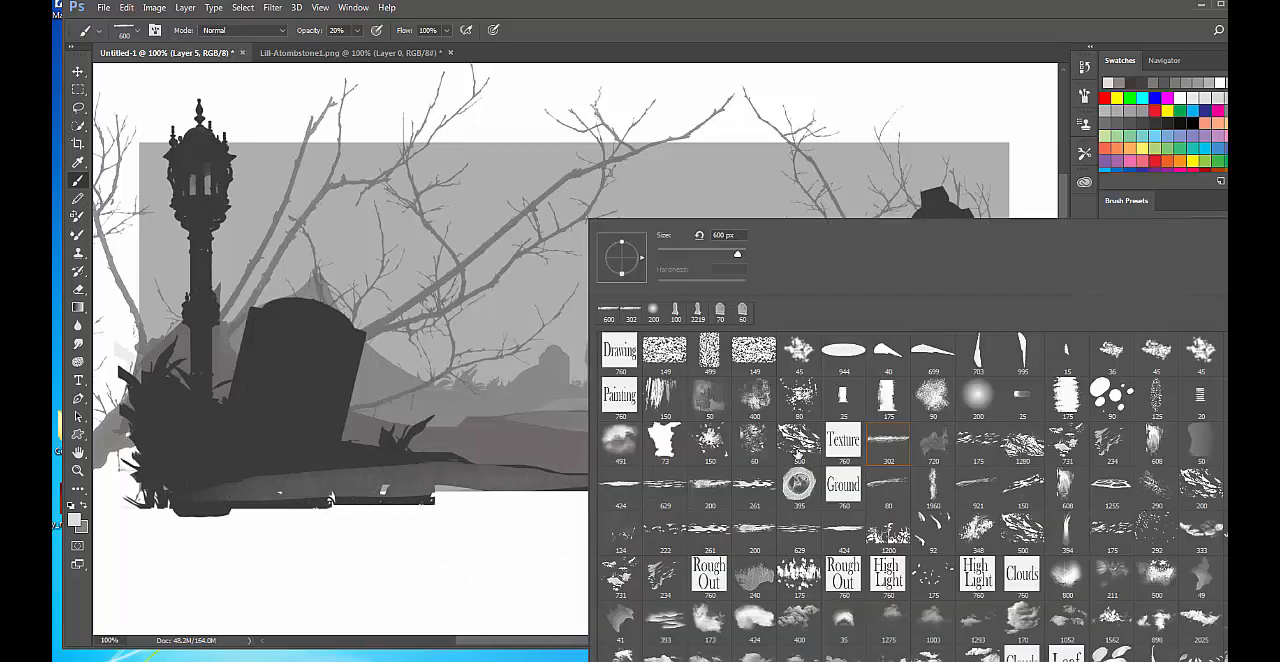
{"action": "left_click", "coordinate": [989, 443]}
{"action": "left_click", "coordinate": [501, 551]}
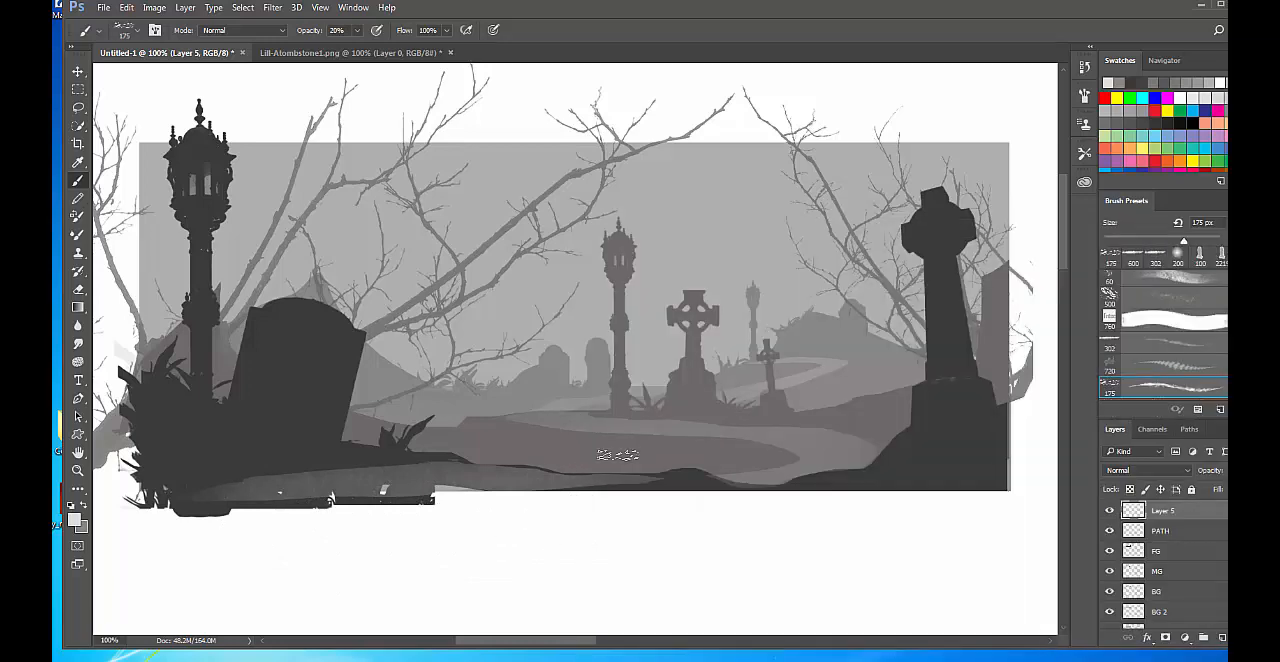
{"action": "key", "text": "bracketright"}
{"action": "key", "text": "bracketright"}
{"action": "key", "text": "bracketright"}
{"action": "key", "text": "bracketright"}
{"action": "key", "text": "bracketright"}
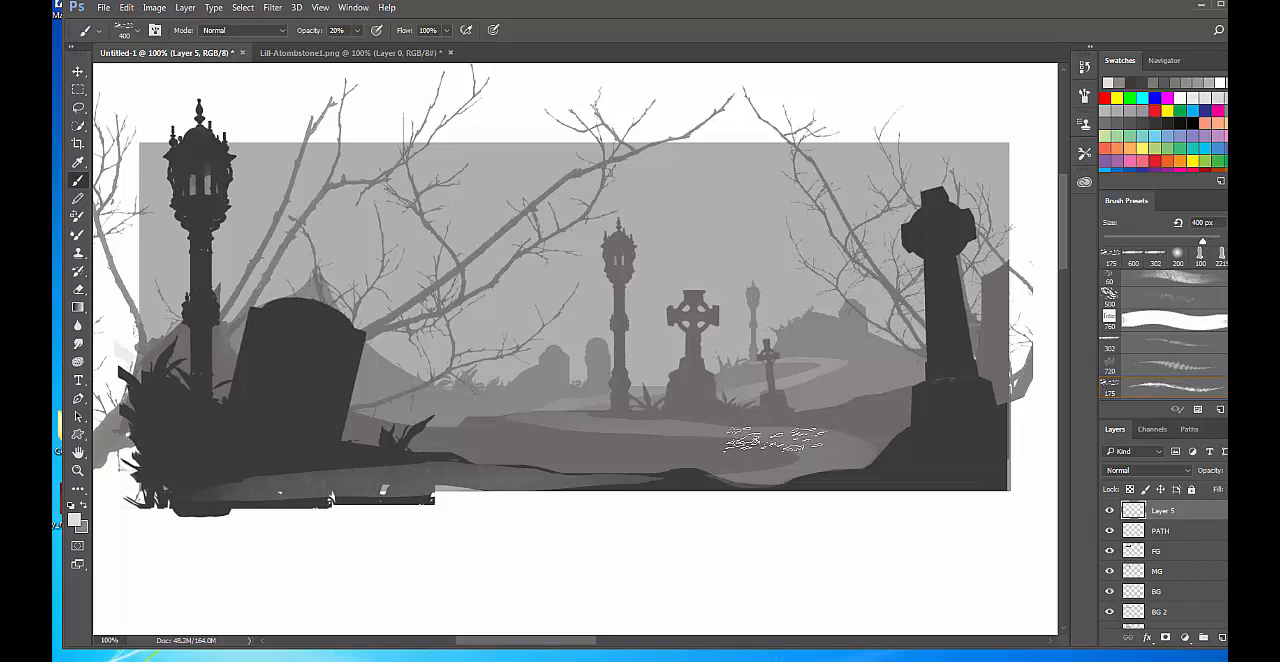
{"action": "key", "text": "bracketleft"}
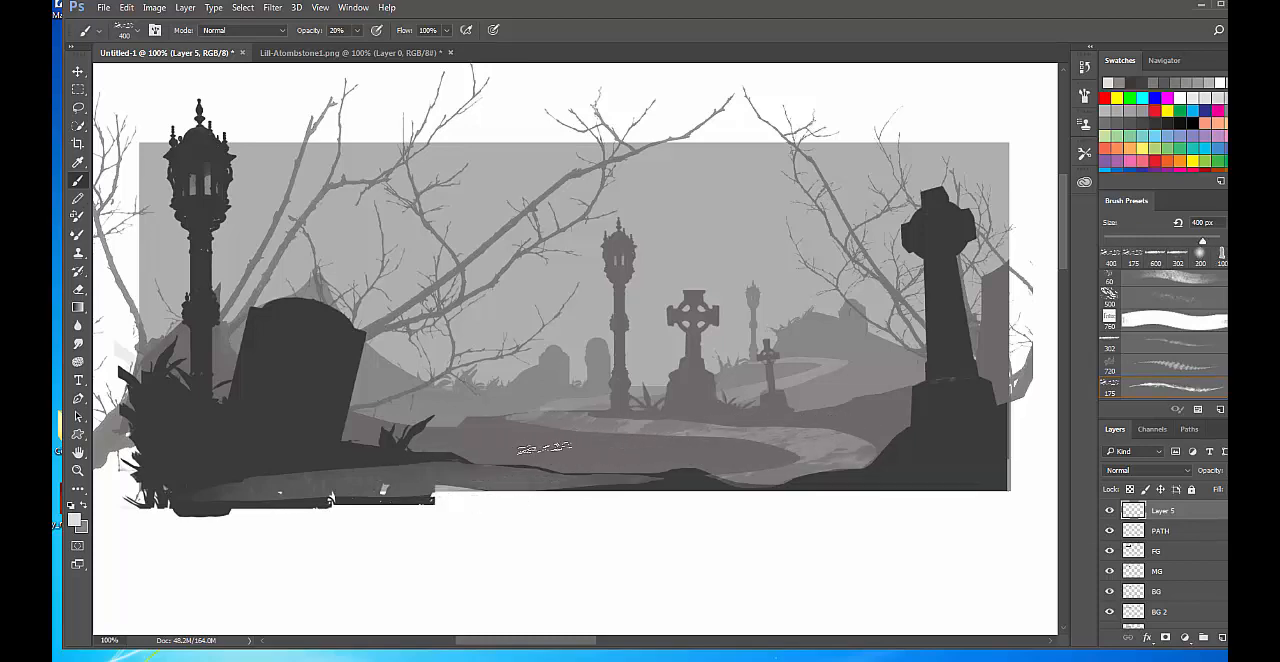
Resize the texture brush and paint light ground texture on the distant stretch of path behind the small cross.
{"action": "key", "text": "bracketleft"}
{"action": "key", "text": "bracketleft"}
{"action": "key", "text": "bracketleft"}
{"action": "key", "text": "bracketleft"}
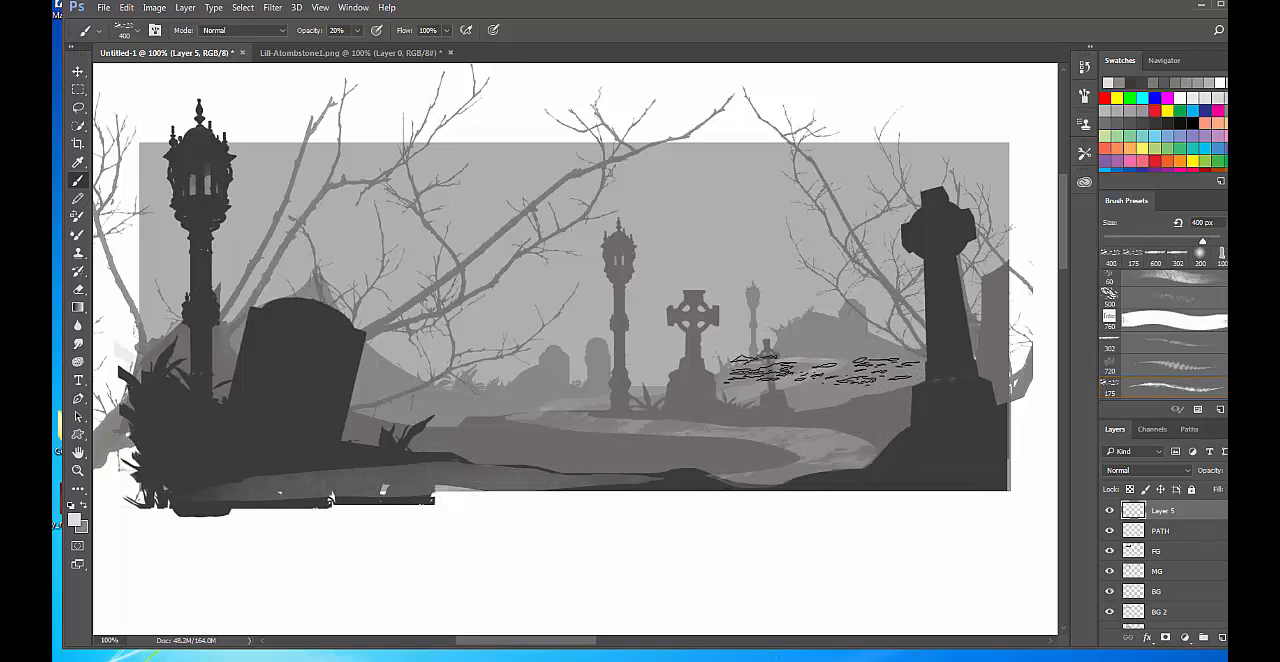
{"action": "left_click_drag", "start_coordinate": [792, 372], "coordinate": [728, 389]}
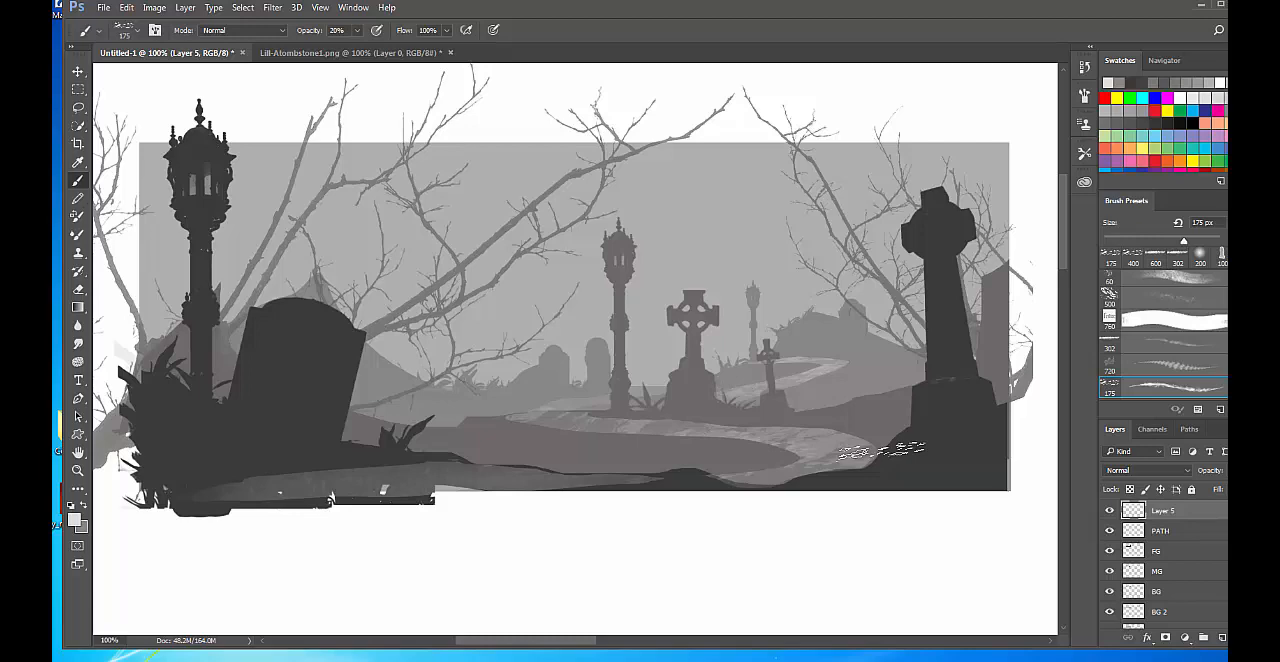
Rename the light texture layer to Path Tex.
{"action": "double_click", "coordinate": [1162, 511]}
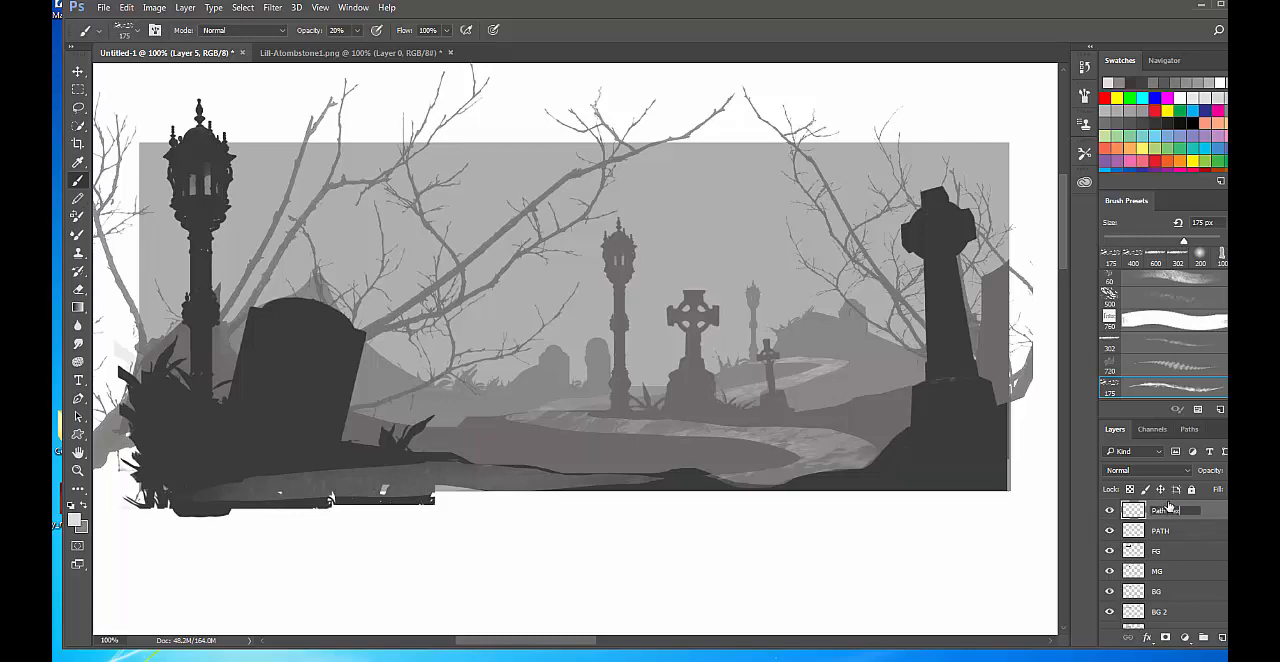
{"action": "type", "text": "Path Tex"}
{"action": "key", "text": "Return"}
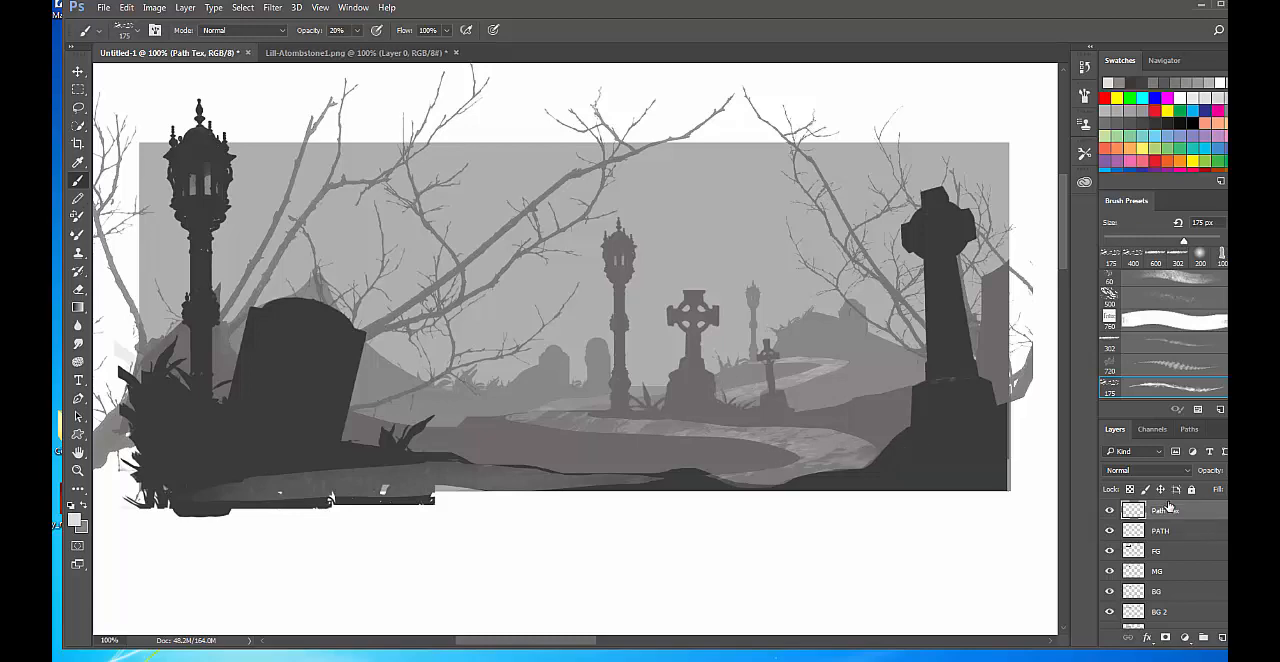
Add a new layer above Path Tex and name it ath Dark.
{"action": "left_click", "coordinate": [1222, 638]}
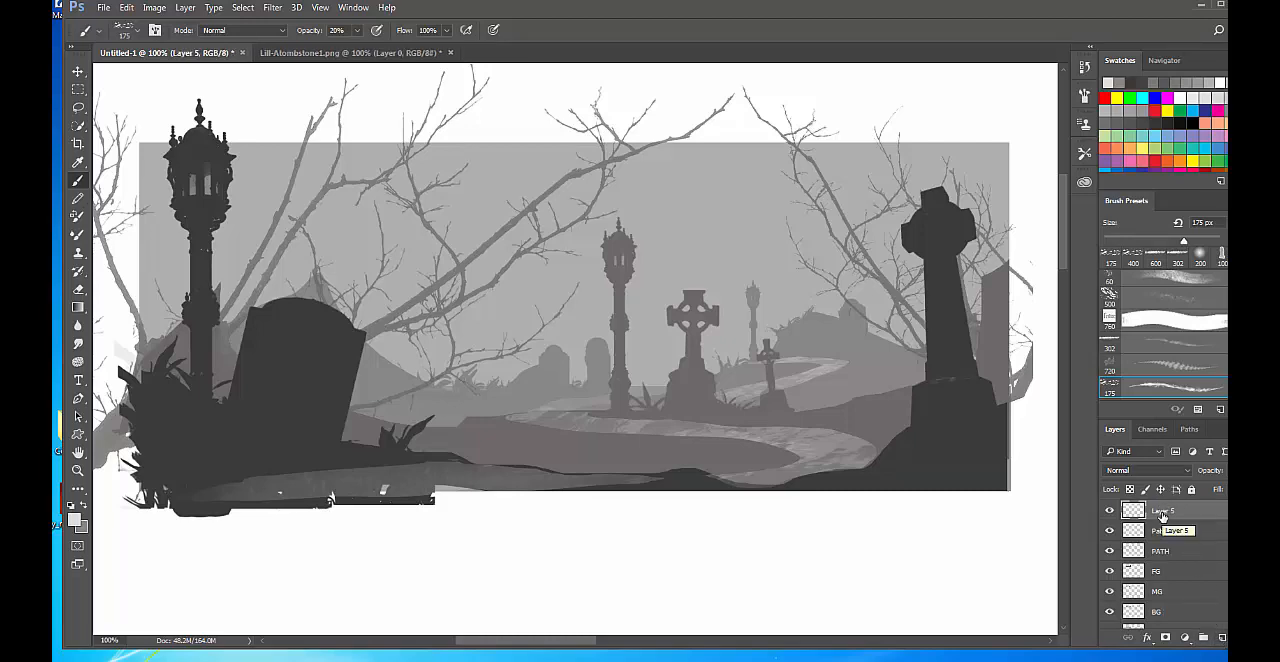
{"action": "double_click", "coordinate": [1162, 512]}
{"action": "type", "text": "F"}
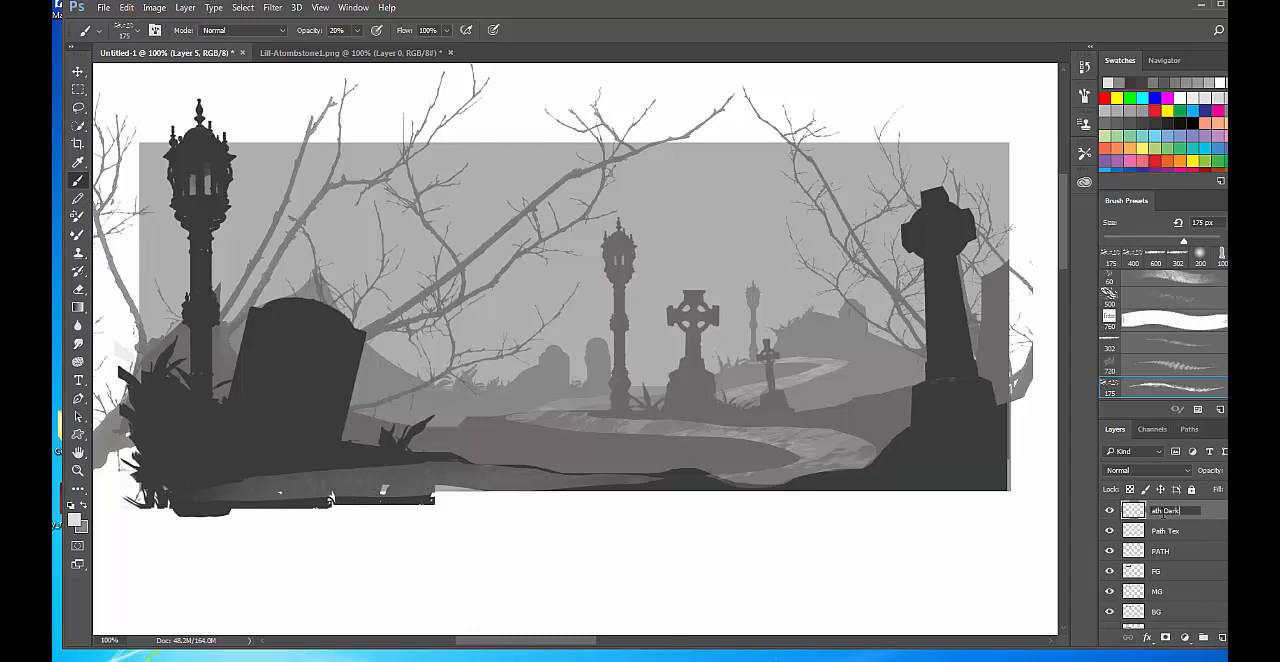
{"action": "key", "text": "Return"}
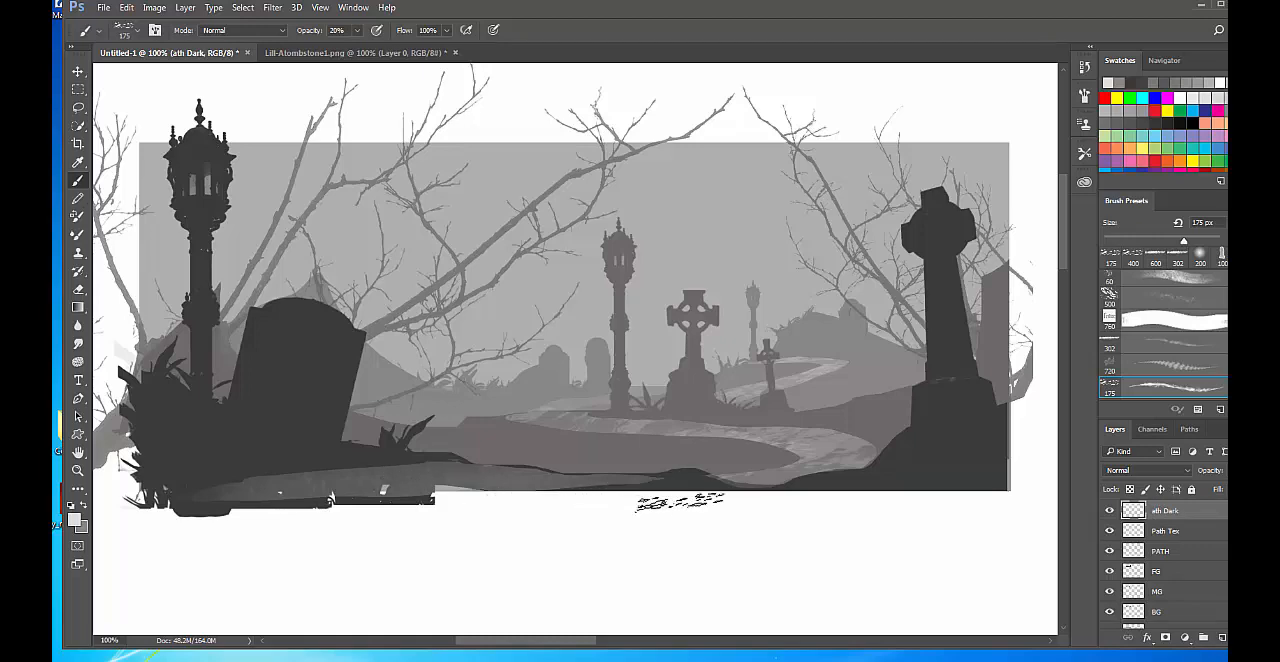
Set the foreground color to dark grey 454545.
{"action": "left_click", "coordinate": [73, 519]}
{"action": "left_click", "coordinate": [762, 248]}
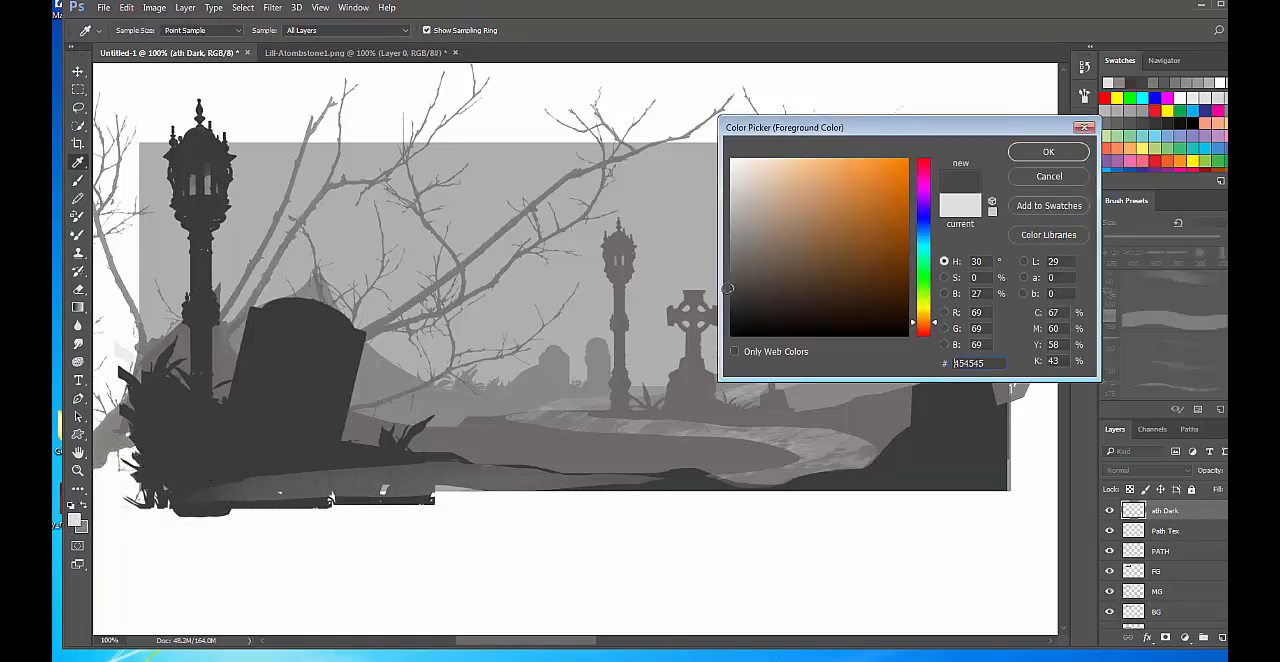
{"action": "left_click", "coordinate": [1048, 151]}
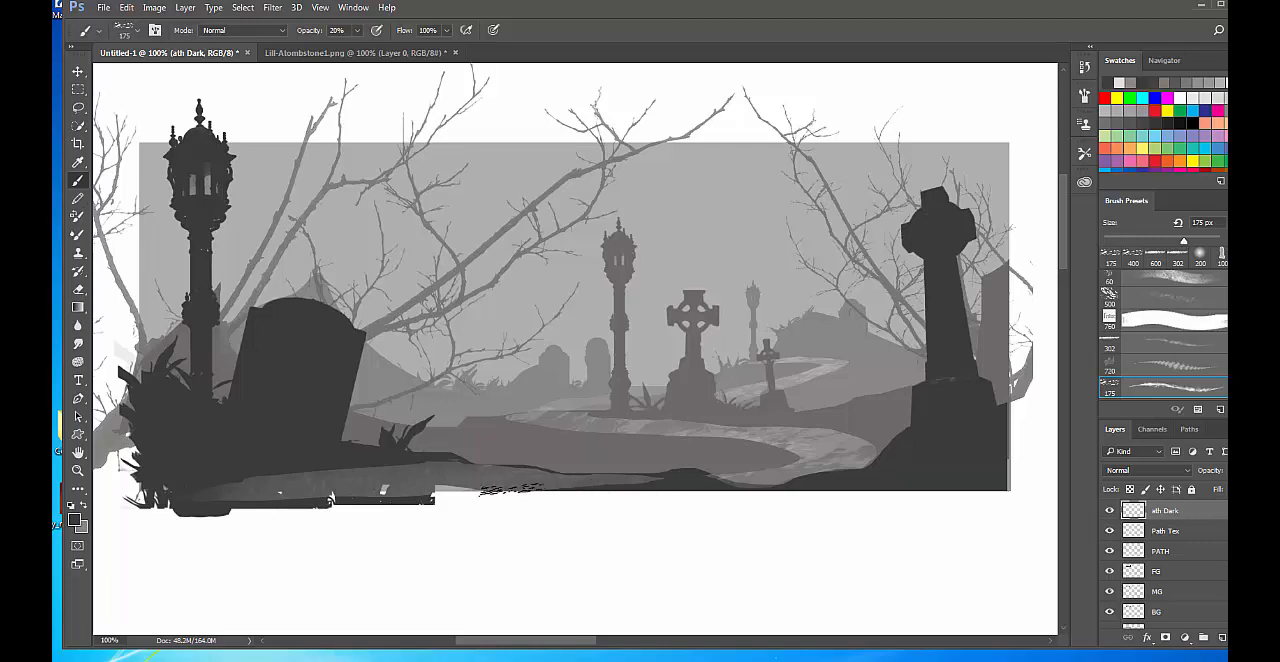
Choose the 234 px texture brush, reduce it to 90 px, and paint dark texture over the path bend near the large cross.
{"action": "right_click", "coordinate": [722, 522]}
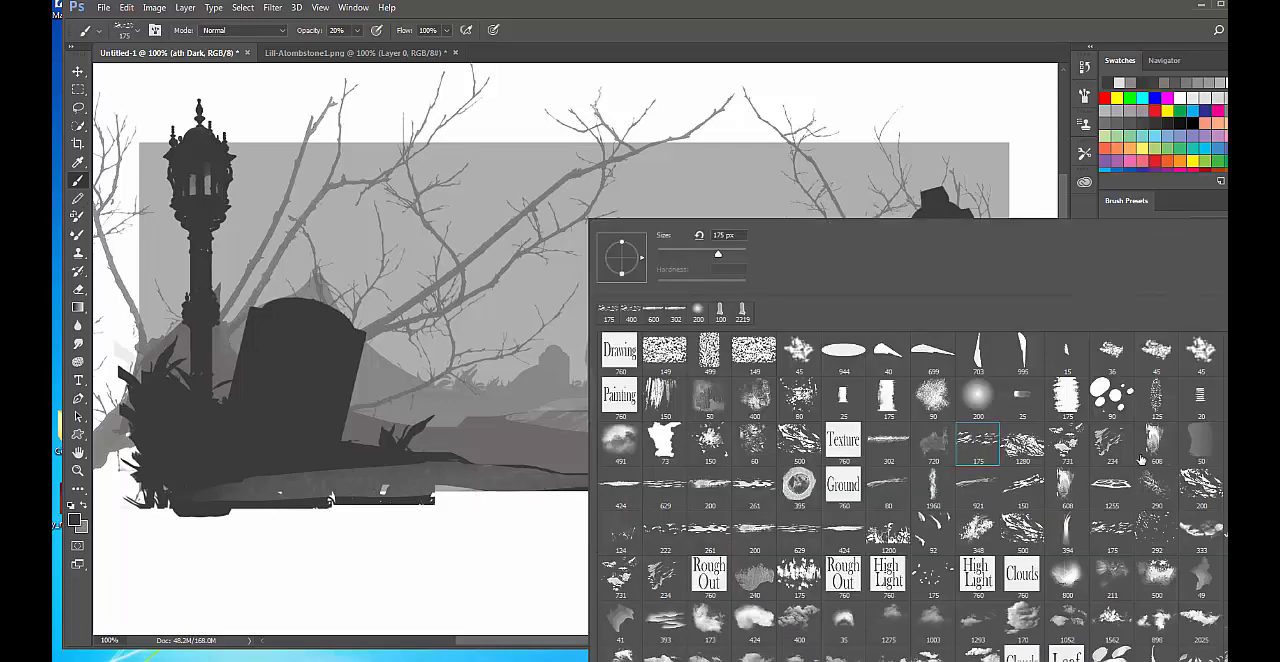
{"action": "left_click", "coordinate": [1110, 443]}
{"action": "left_click", "coordinate": [505, 548]}
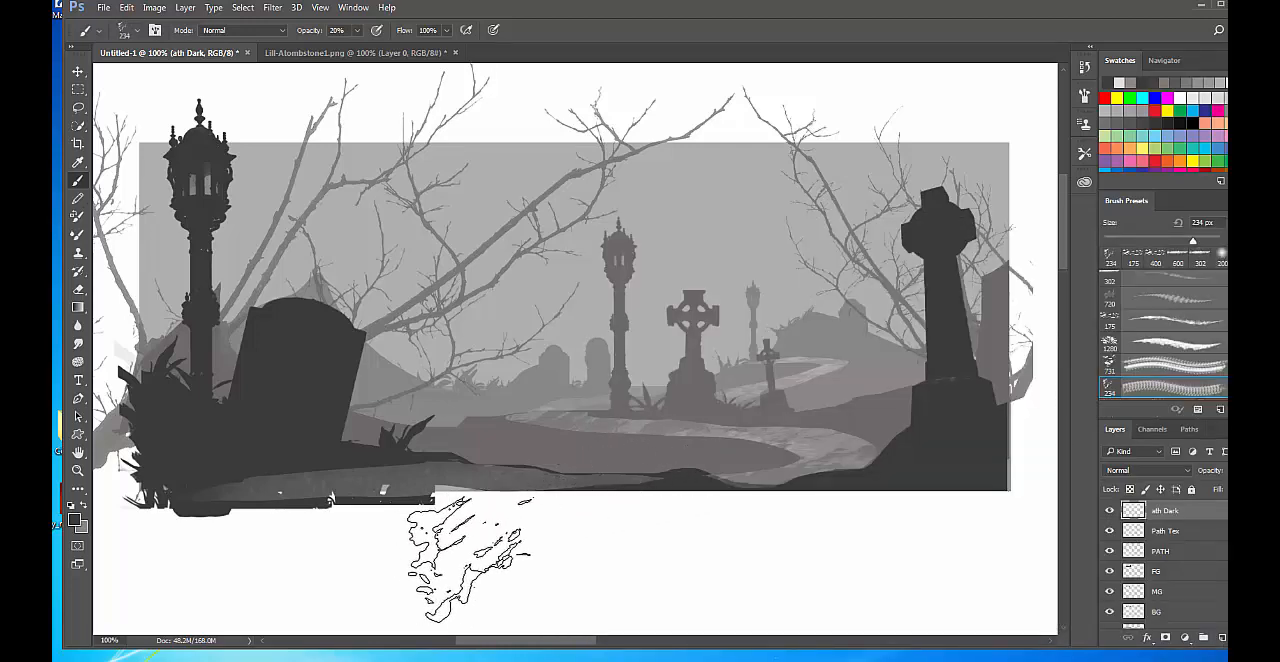
{"action": "key", "text": "bracketleft"}
{"action": "key", "text": "bracketleft"}
{"action": "key", "text": "bracketleft"}
{"action": "key", "text": "bracketleft"}
{"action": "key", "text": "bracketleft"}
{"action": "key", "text": "bracketleft"}
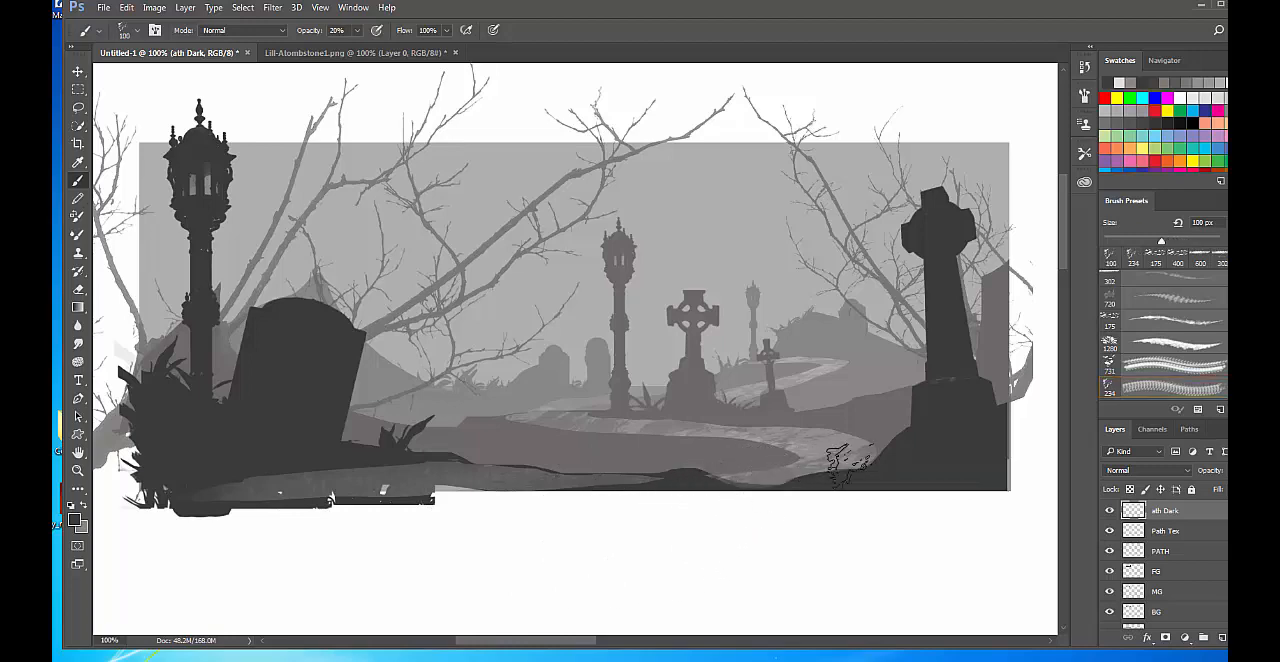
{"action": "key", "text": "bracketleft"}
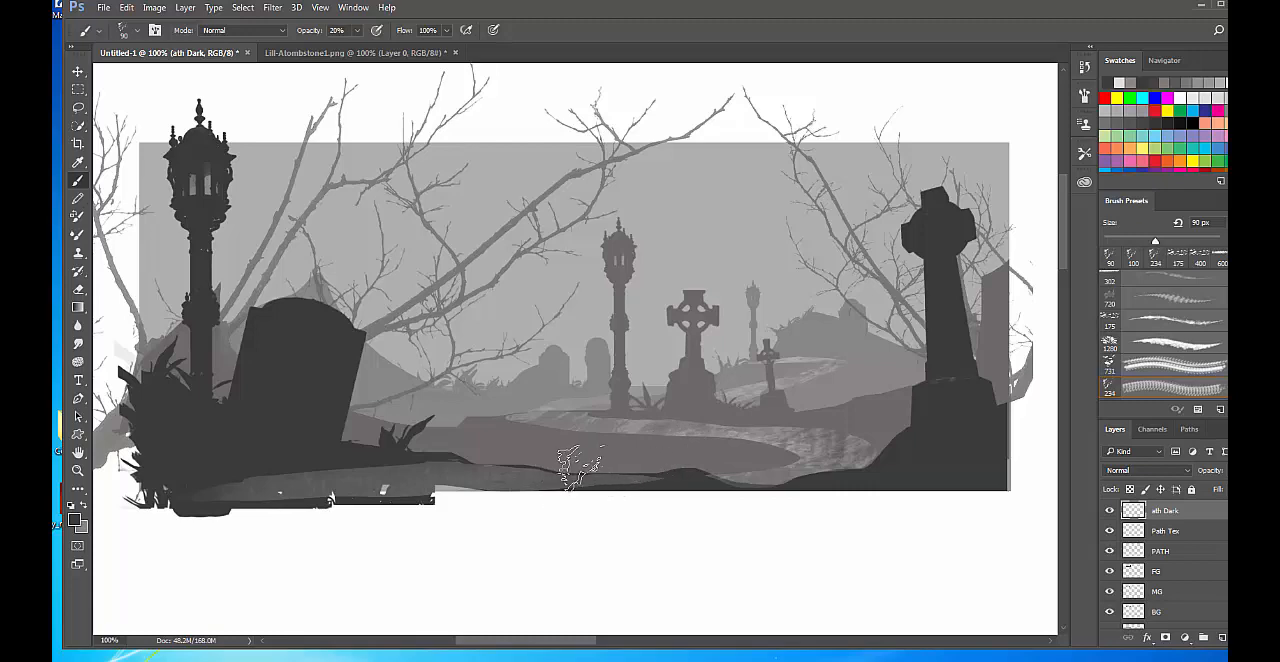
Enlarge the texture brush to 175 px and paint dark texture across the foreground path below the tombstone.
{"action": "key", "text": "bracketright"}
{"action": "key", "text": "bracketright"}
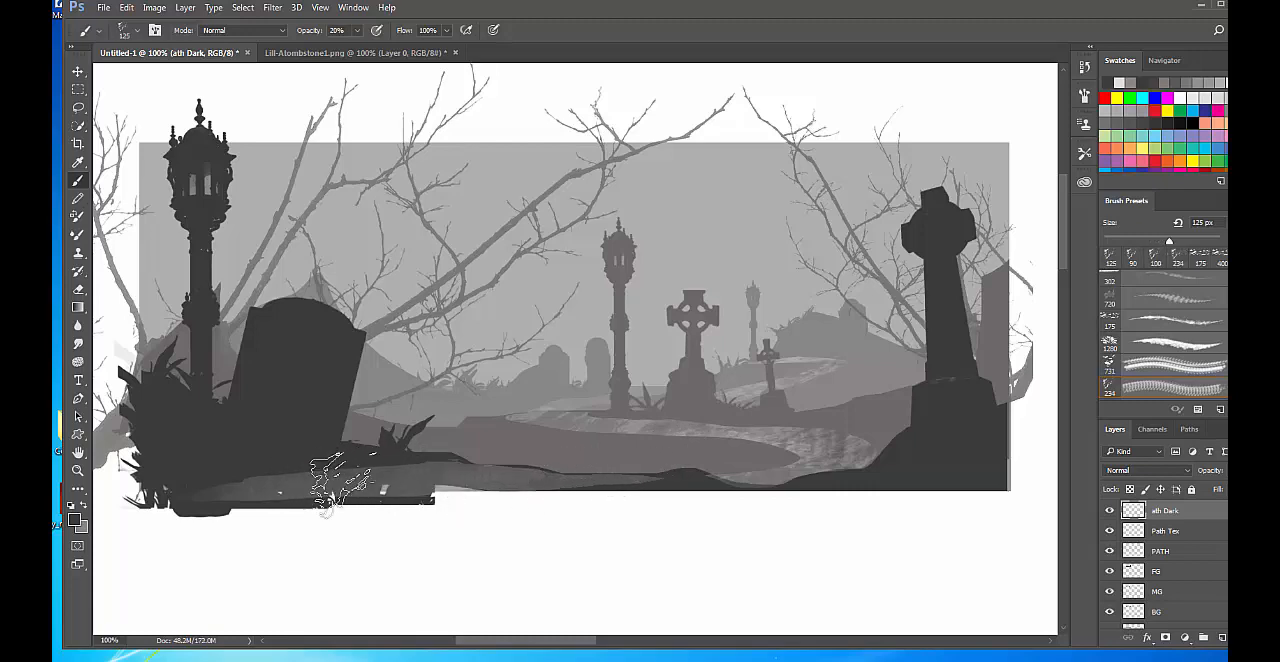
{"action": "key", "text": "bracketright"}
{"action": "key", "text": "bracketright"}
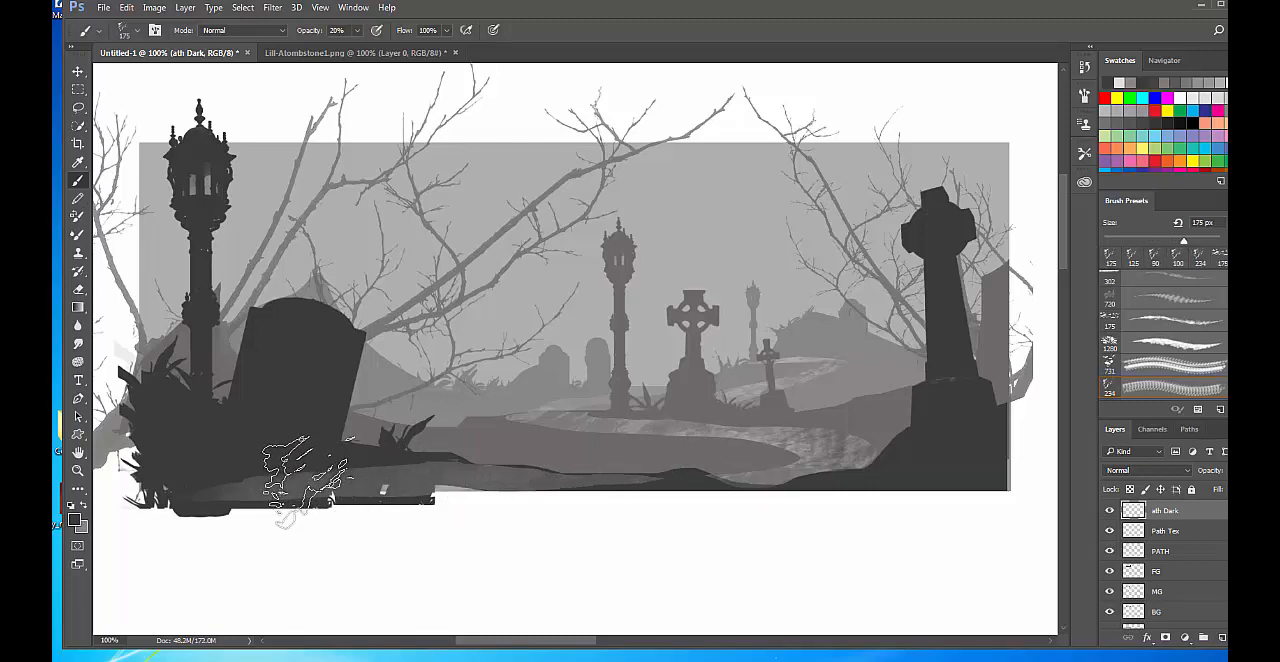
{"action": "mouse_move", "coordinate": [183, 486]}
{"action": "left_mouse_down"}
{"action": "mouse_move", "coordinate": [370, 518]}
{"action": "mouse_move", "coordinate": [360, 493]}
{"action": "left_mouse_up"}
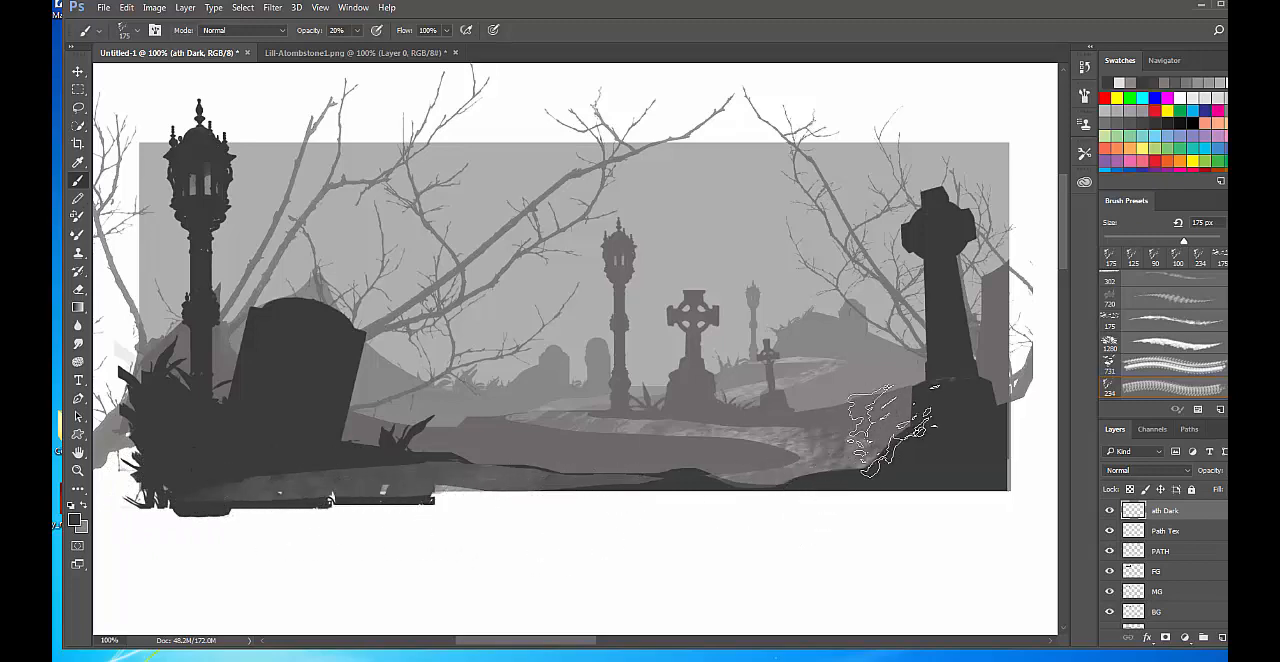
Reduce the texture brush to 25 px for finer path detail, and compare the painting with the ath Dark layer hidden and shown.
{"action": "key", "text": "bracketleft"}
{"action": "key", "text": "bracketleft"}
{"action": "key", "text": "bracketleft"}
{"action": "key", "text": "bracketleft"}
{"action": "key", "text": "bracketleft"}
{"action": "key", "text": "bracketleft"}
{"action": "key", "text": "bracketleft"}
{"action": "key", "text": "bracketleft"}
{"action": "key", "text": "bracketleft"}
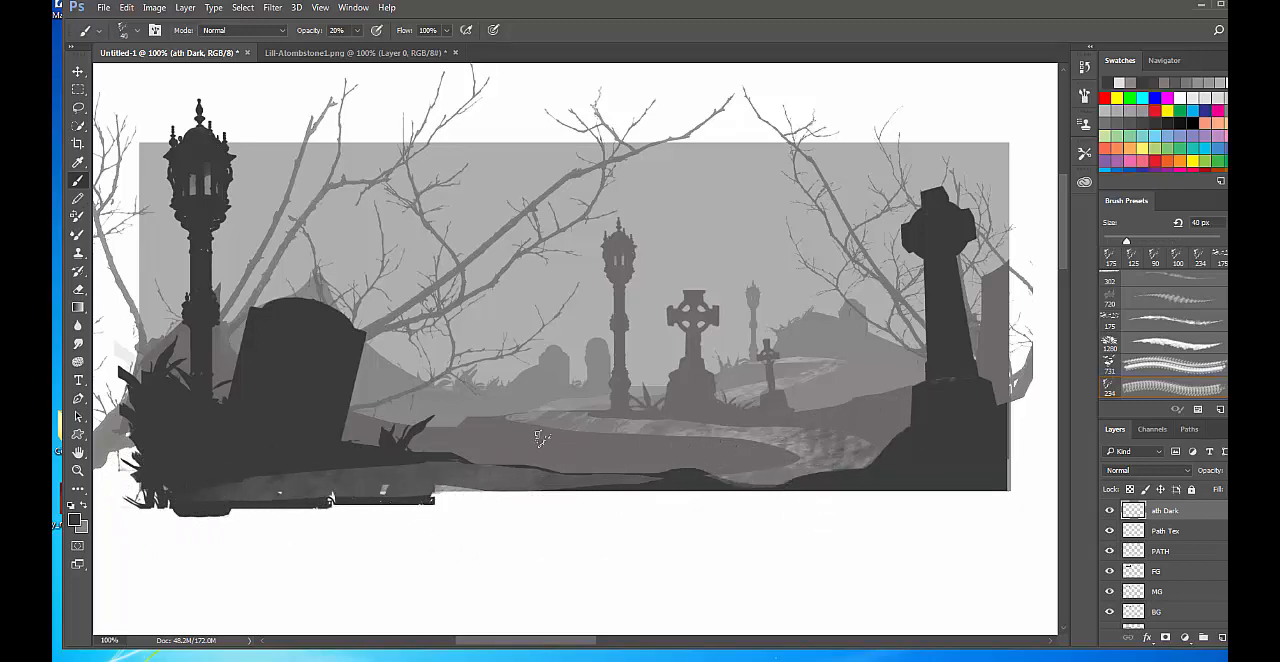
{"action": "key", "text": "bracketleft"}
{"action": "key", "text": "bracketleft"}
{"action": "key", "text": "bracketleft"}
{"action": "left_click", "coordinate": [1109, 511]}
{"action": "left_click", "coordinate": [1109, 511]}
{"action": "left_click", "coordinate": [1109, 511]}
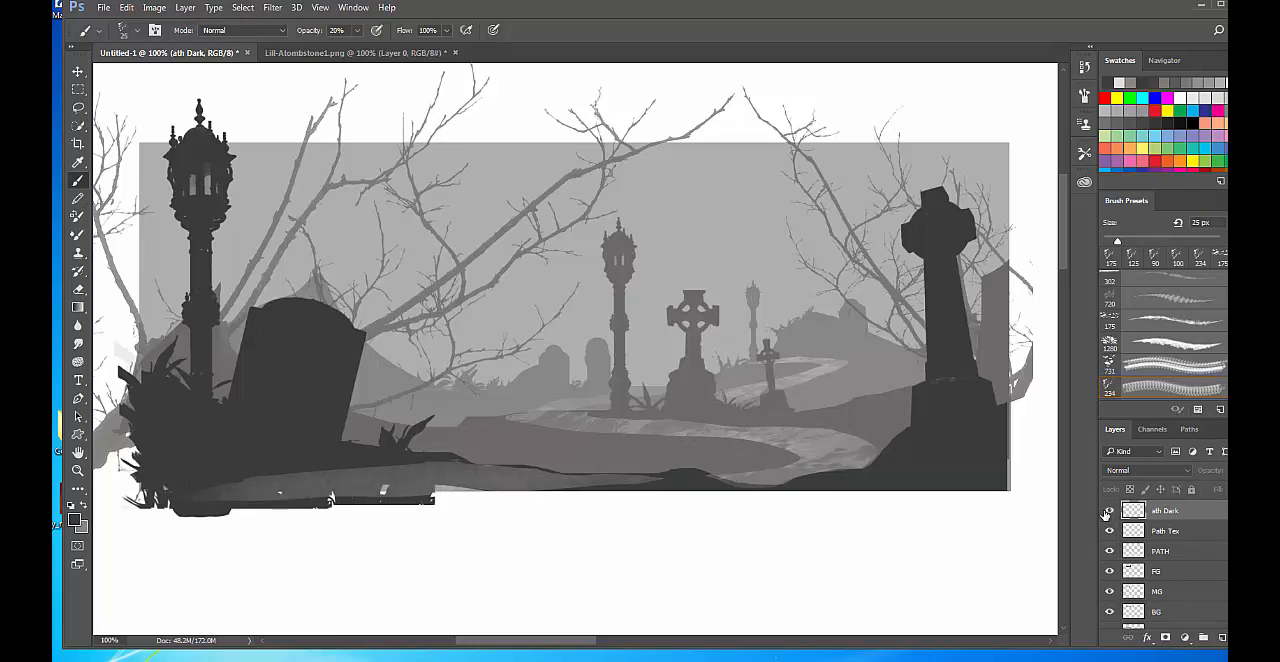
{"action": "left_click", "coordinate": [1108, 511]}
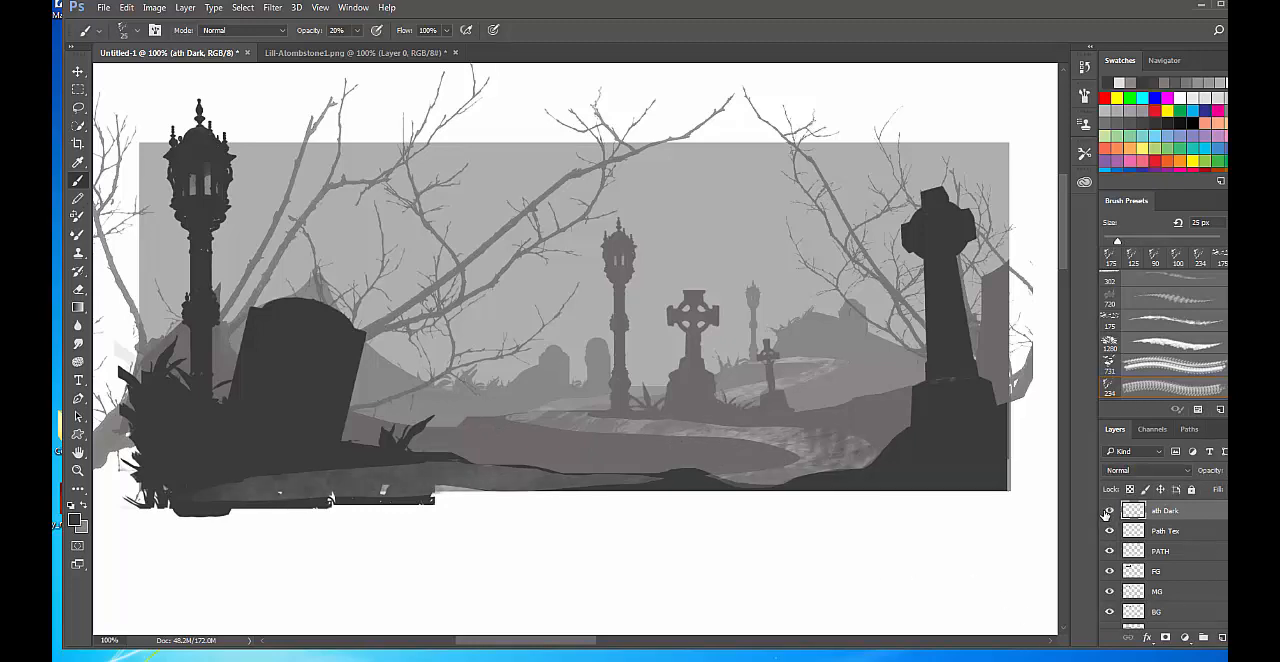
Merge the Path Tex and ath Dark layers into one layer.
{"action": "left_click", "coordinate": [1184, 551], "text": "shift"}
{"action": "left_click", "coordinate": [1181, 529]}
{"action": "left_click", "coordinate": [1180, 513], "text": "shift"}
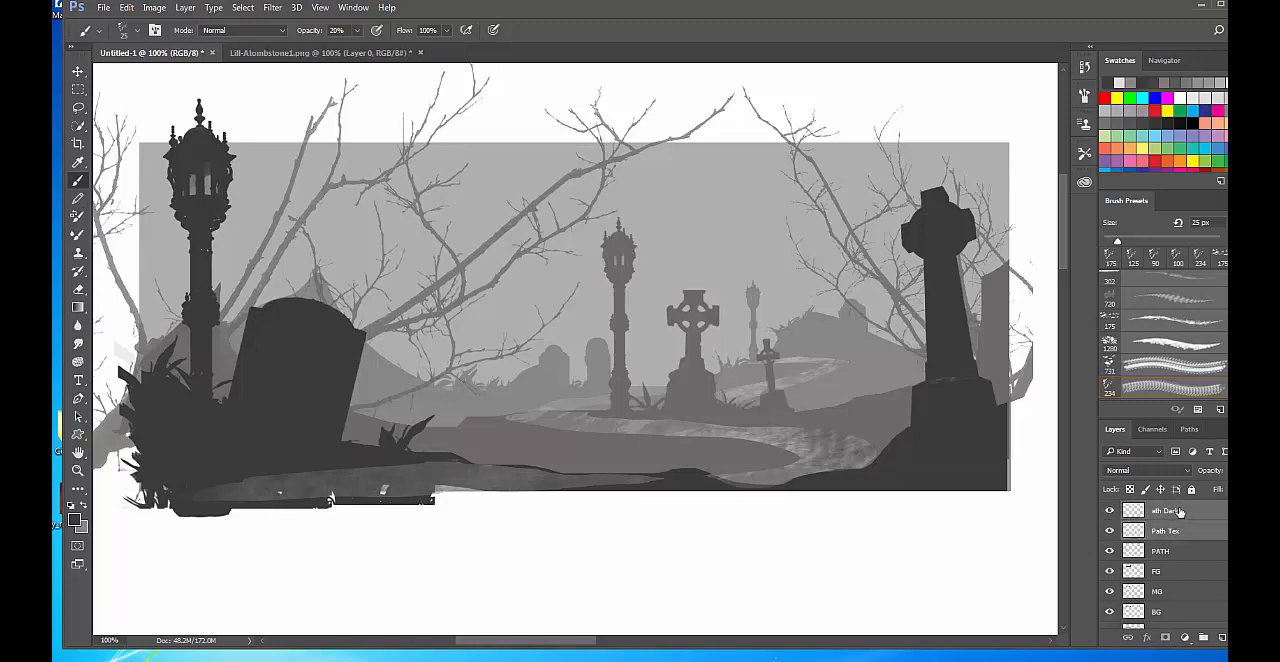
{"action": "key", "text": "ctrl+e"}
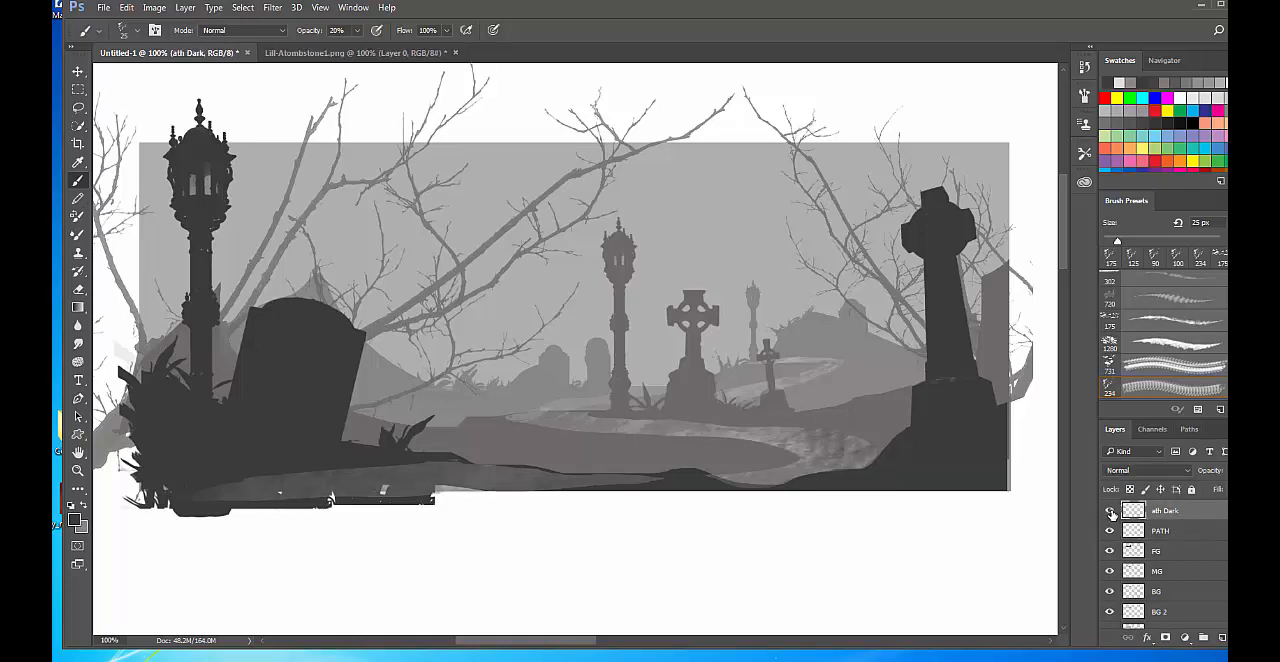
Collapse the docked panels and float the Layers panel on its own, tall enough to list the whole layer stack.
{"action": "scroll", "coordinate": [1175, 522], "scroll_direction": "down", "scroll_amount": 1}
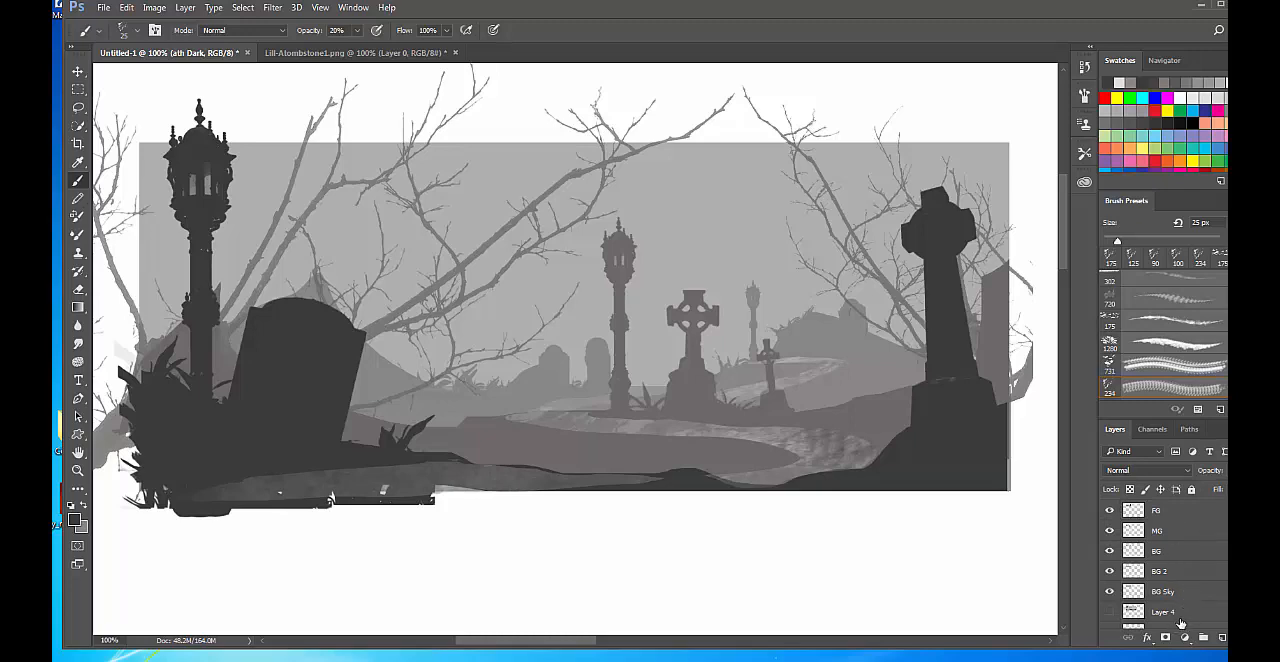
{"action": "scroll", "coordinate": [1208, 612], "scroll_direction": "up", "scroll_amount": 1}
{"action": "left_click", "coordinate": [1098, 607]}
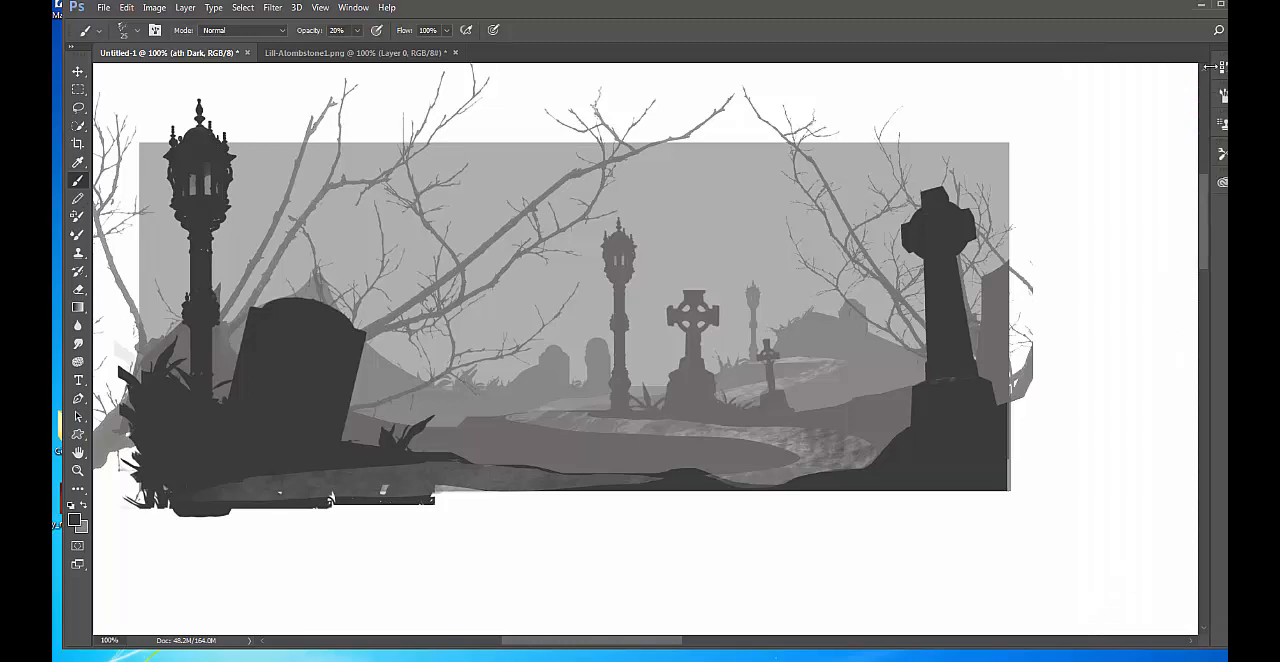
{"action": "key", "text": "F7"}
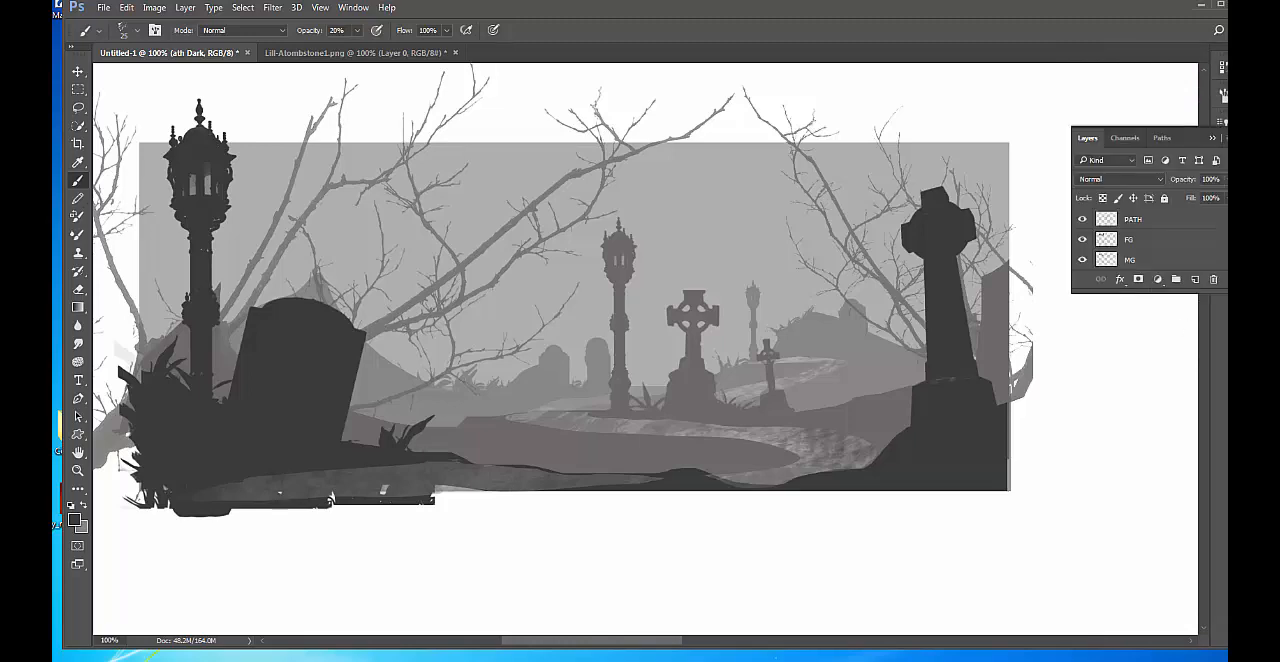
{"action": "left_click_drag", "start_coordinate": [1226, 293], "coordinate": [1226, 641]}
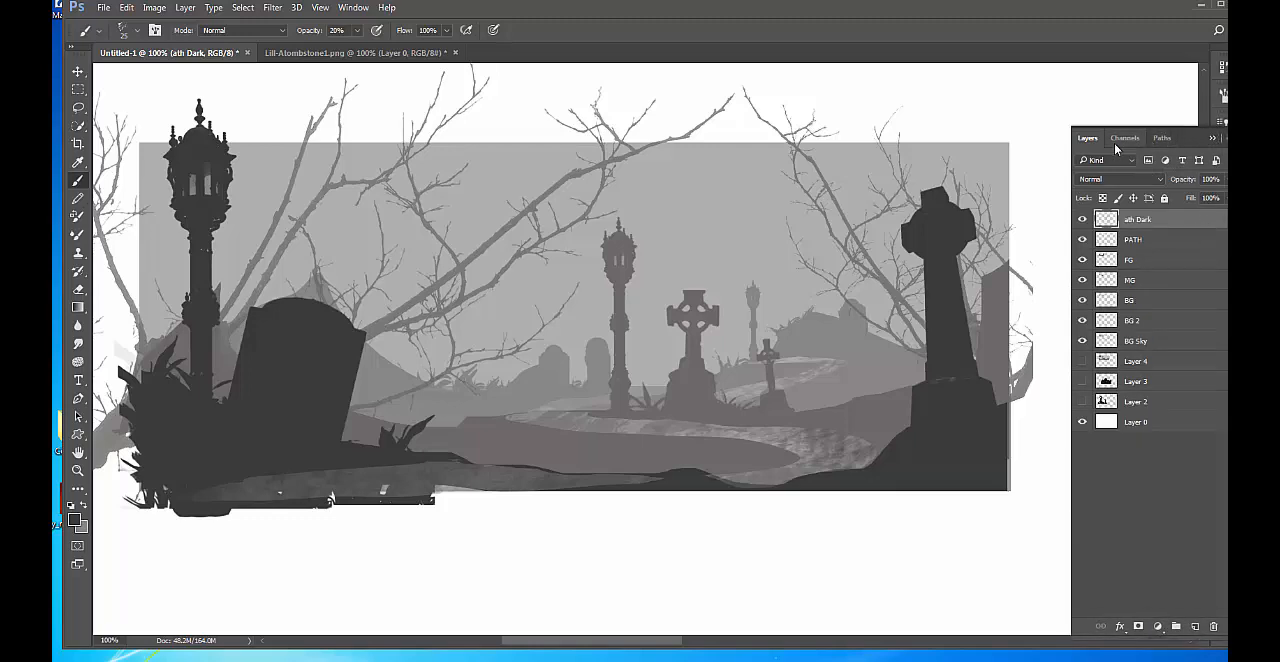
{"action": "left_click_drag", "start_coordinate": [1089, 139], "coordinate": [1206, 30]}
{"action": "left_click", "coordinate": [1236, 31]}
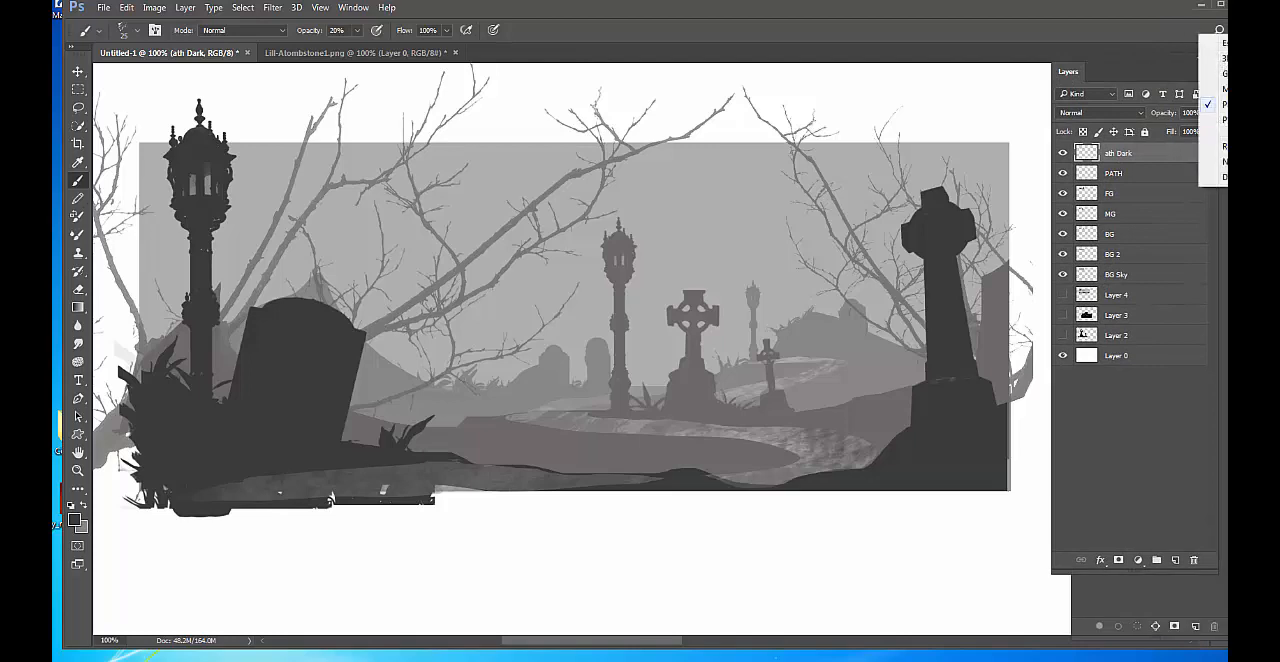
{"action": "left_click", "coordinate": [1073, 24]}
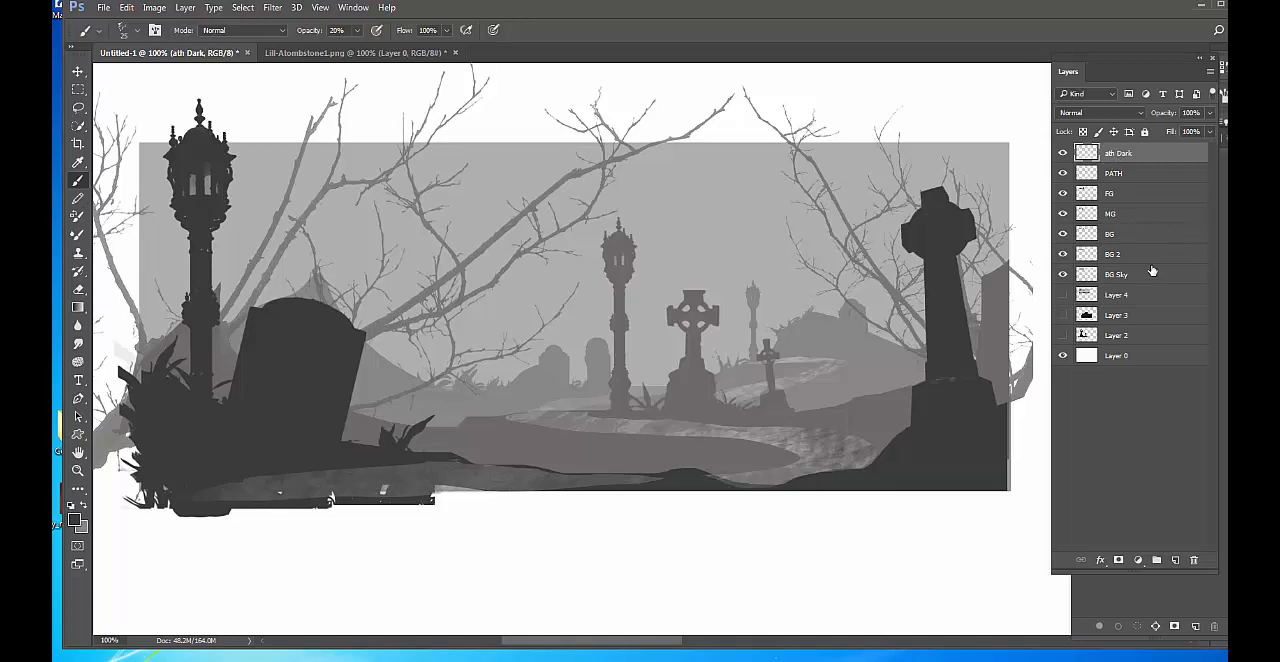
Check which layer holds the sky by toggling BG Sky, and add a new layer directly above it.
{"action": "left_click", "coordinate": [1062, 275]}
{"action": "left_click", "coordinate": [1062, 275]}
{"action": "left_click", "coordinate": [1131, 282]}
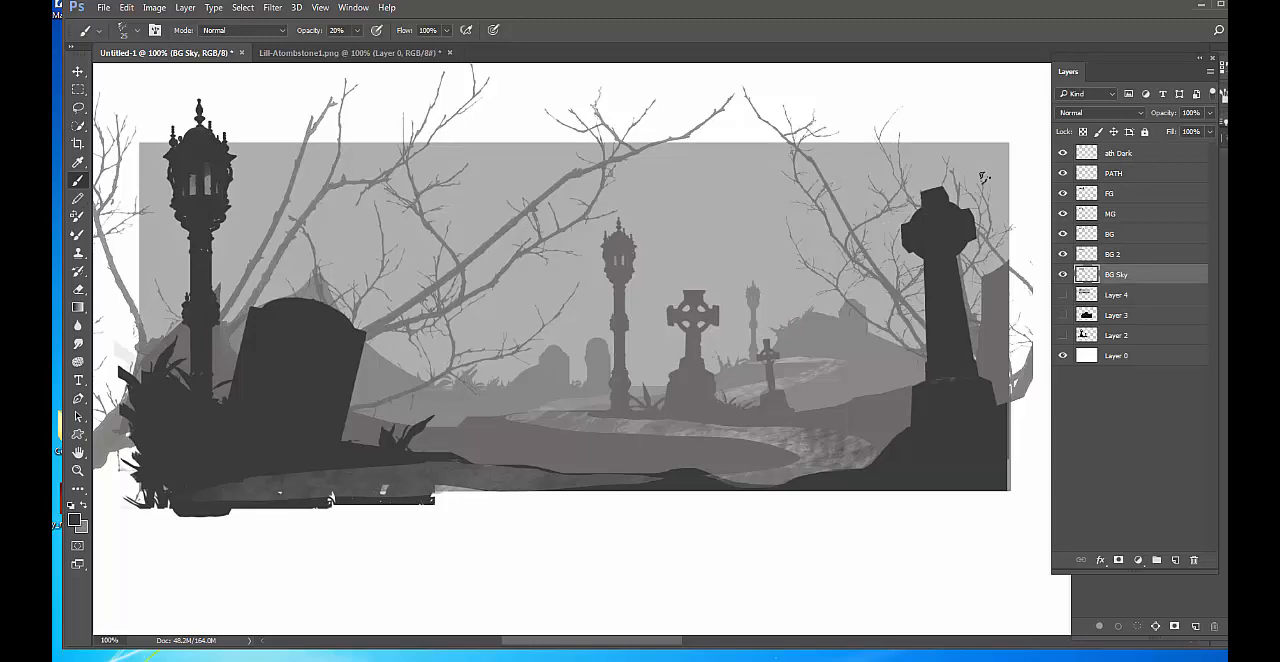
{"action": "left_click", "coordinate": [1173, 563]}
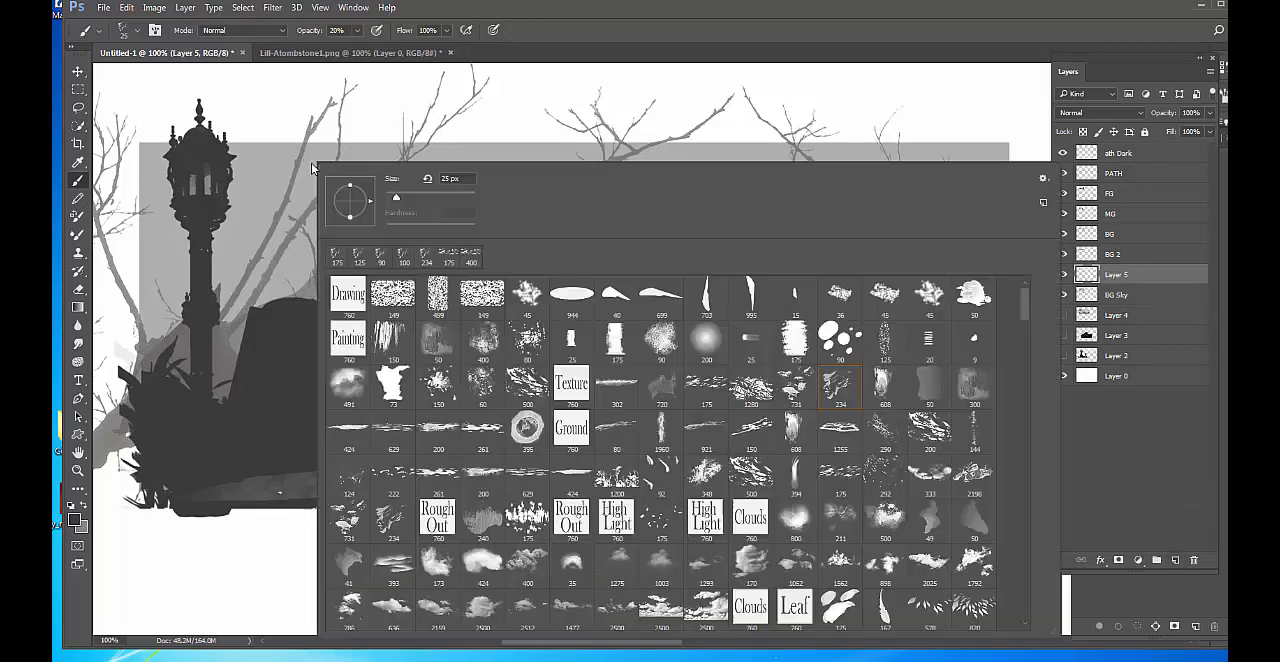
Choose the 1293 px cloud brush from the brush presets.
{"action": "right_click", "coordinate": [312, 165]}
{"action": "scroll", "coordinate": [672, 476], "scroll_direction": "down", "scroll_amount": 2}
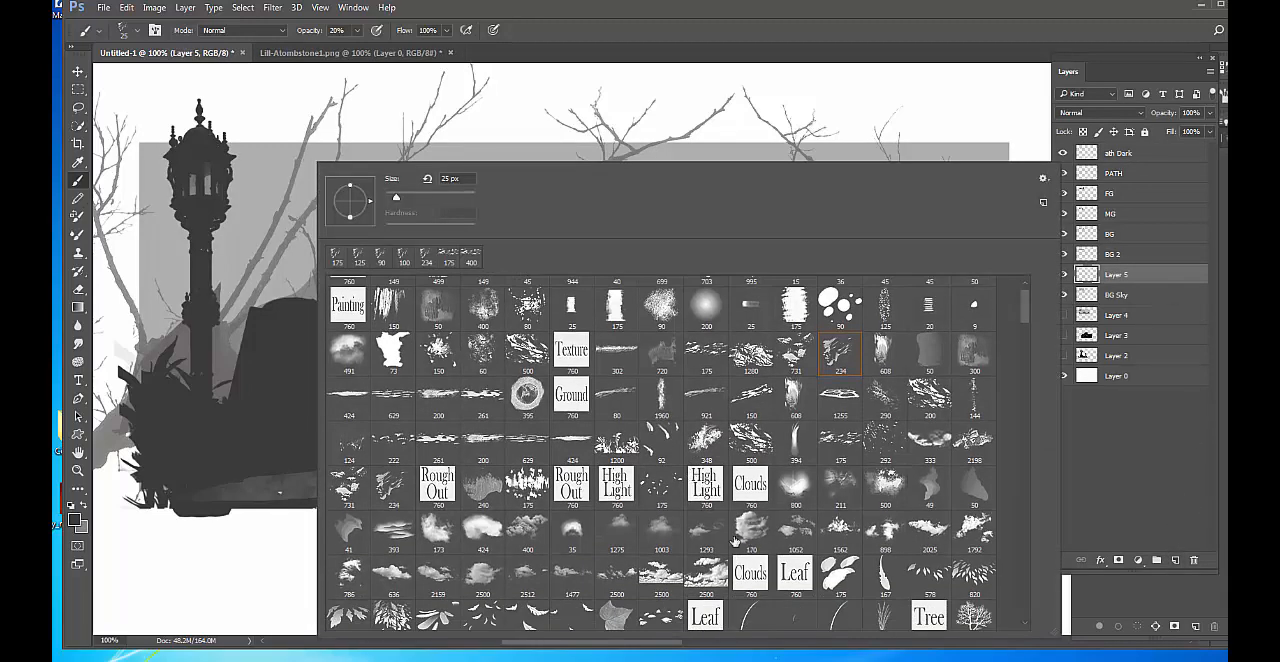
{"action": "left_click", "coordinate": [706, 528]}
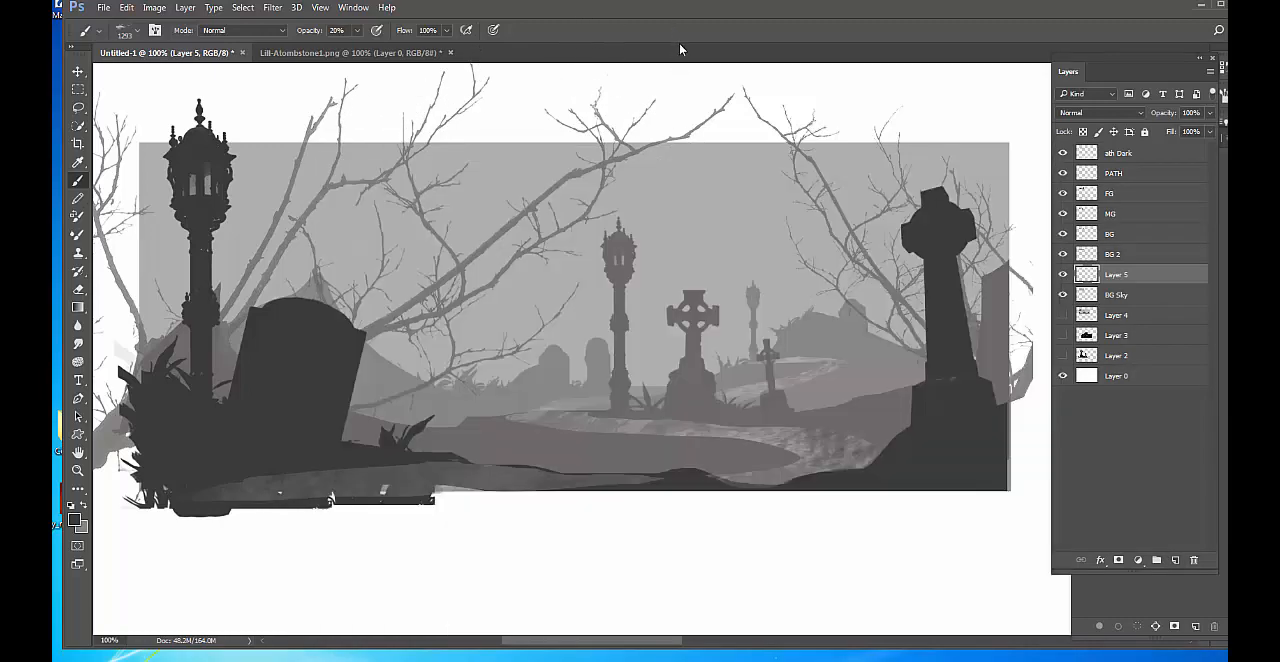
Swap the foreground and background colours, sample the sky grey and lighten the foreground colour to #c8c8c8.
{"action": "left_click", "coordinate": [679, 42]}
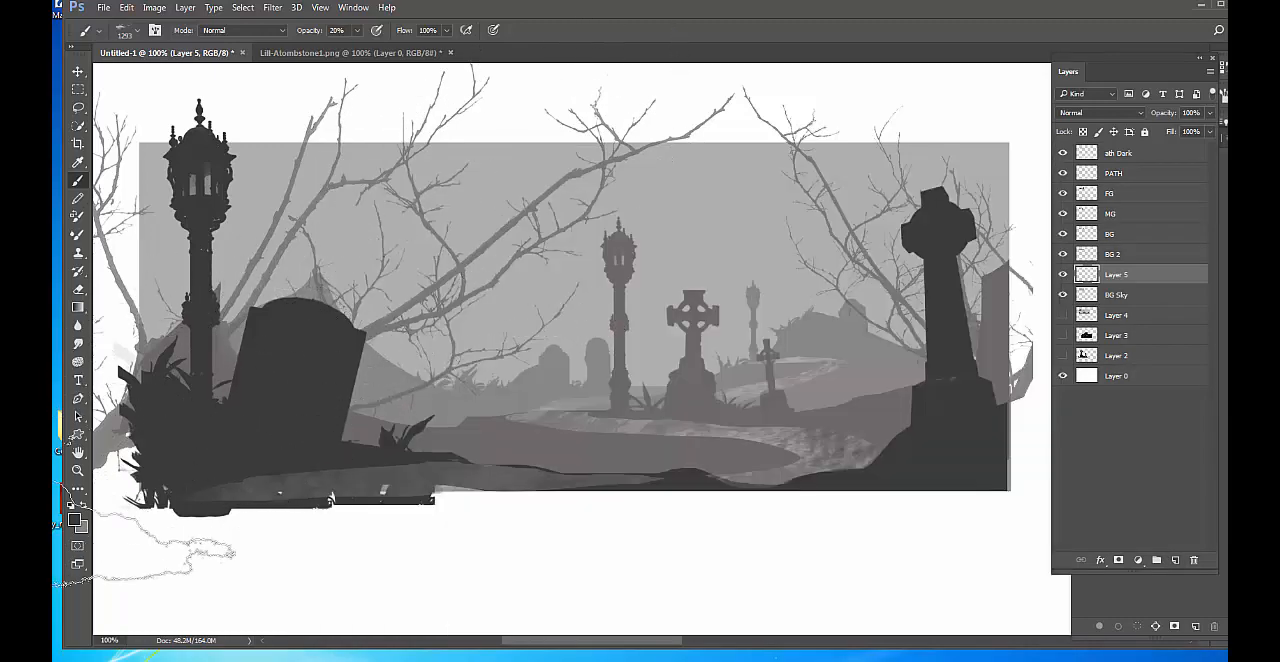
{"action": "key", "text": "v"}
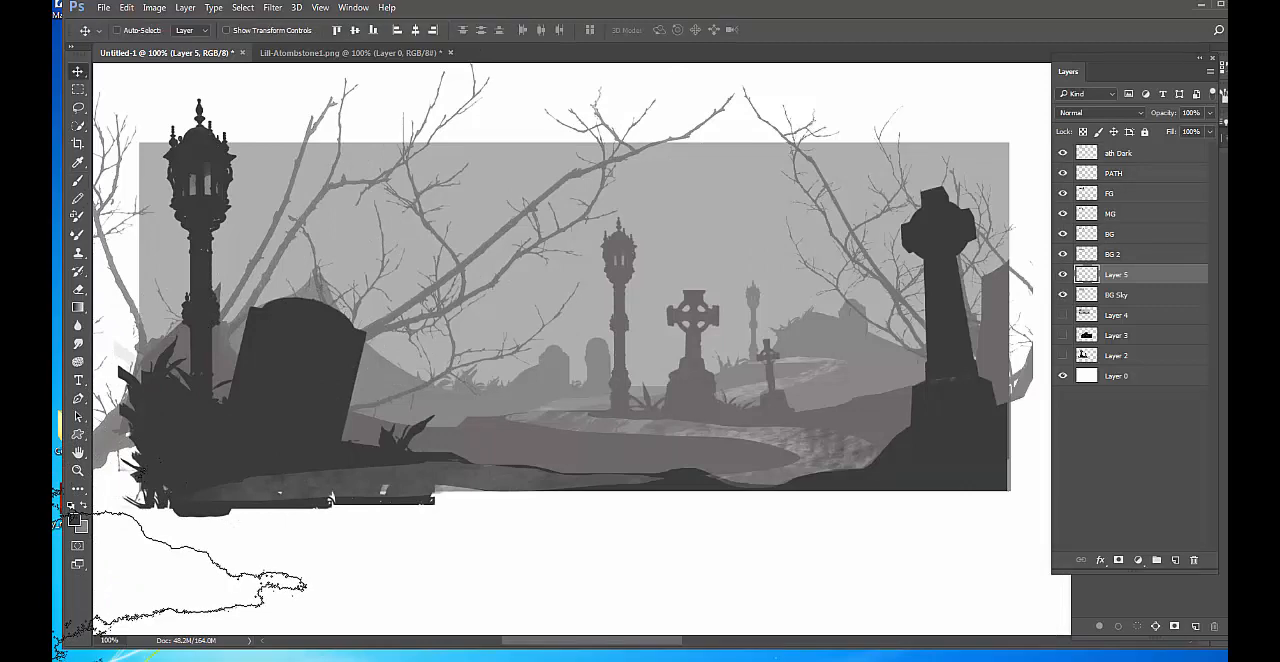
{"action": "key", "text": "x"}
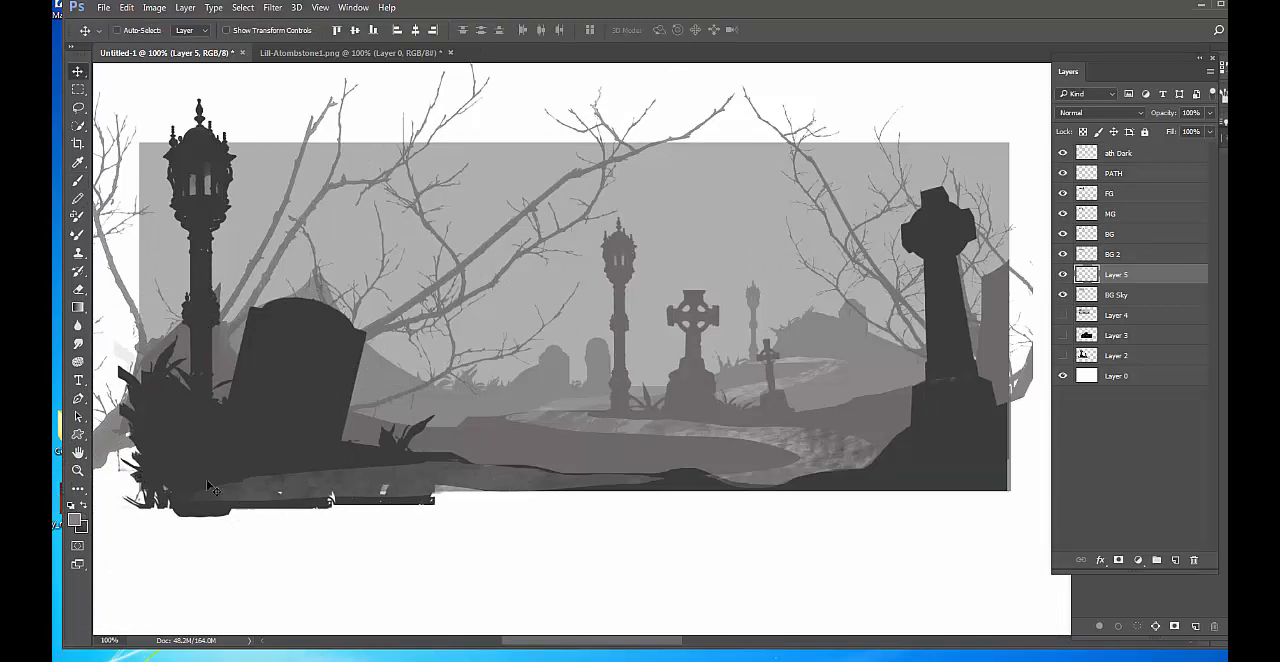
{"action": "left_click", "coordinate": [74, 520]}
{"action": "left_click", "coordinate": [492, 178]}
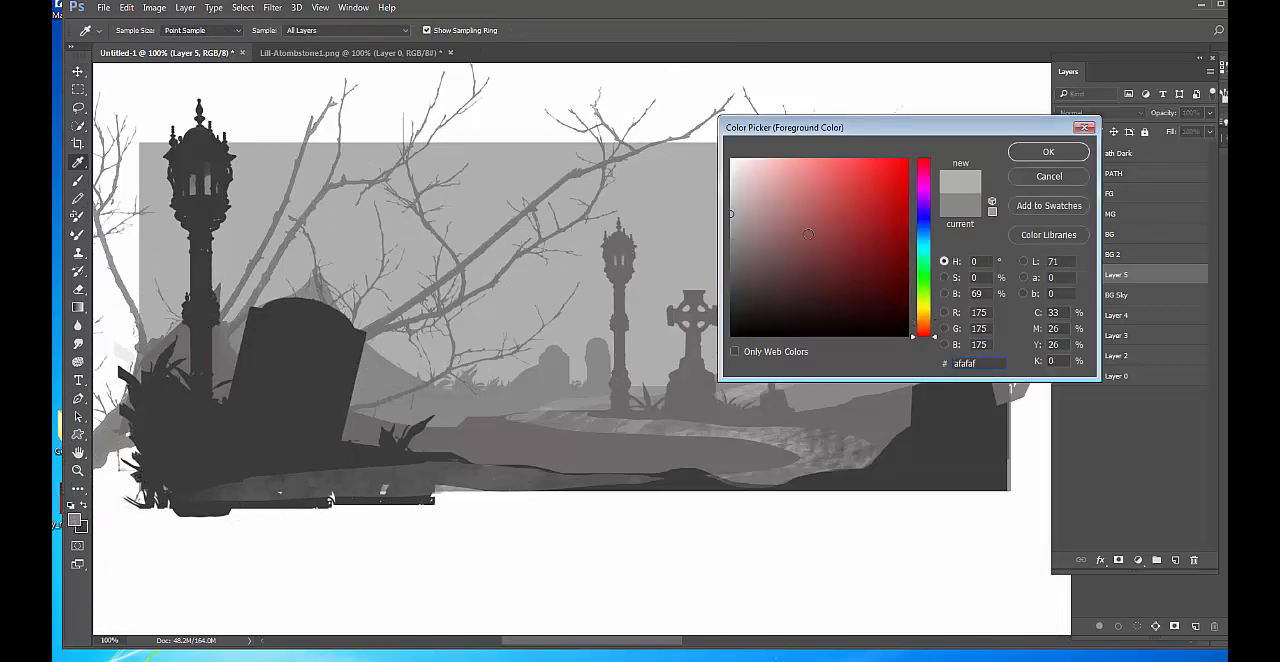
{"action": "left_click_drag", "start_coordinate": [731, 213], "coordinate": [731, 196]}
{"action": "left_click", "coordinate": [1047, 151]}
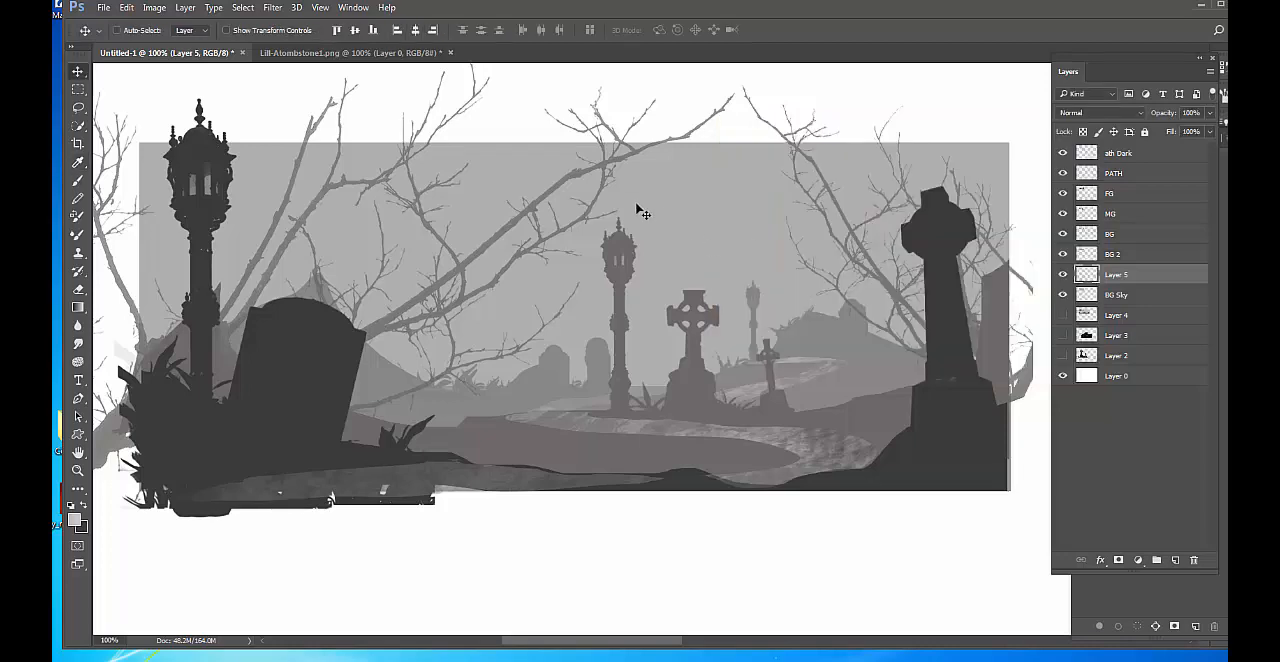
Shrink the cloud brush to 800 px at 100% opacity and lighten the foreground colour to #e4e2e2.
{"action": "key", "text": "b"}
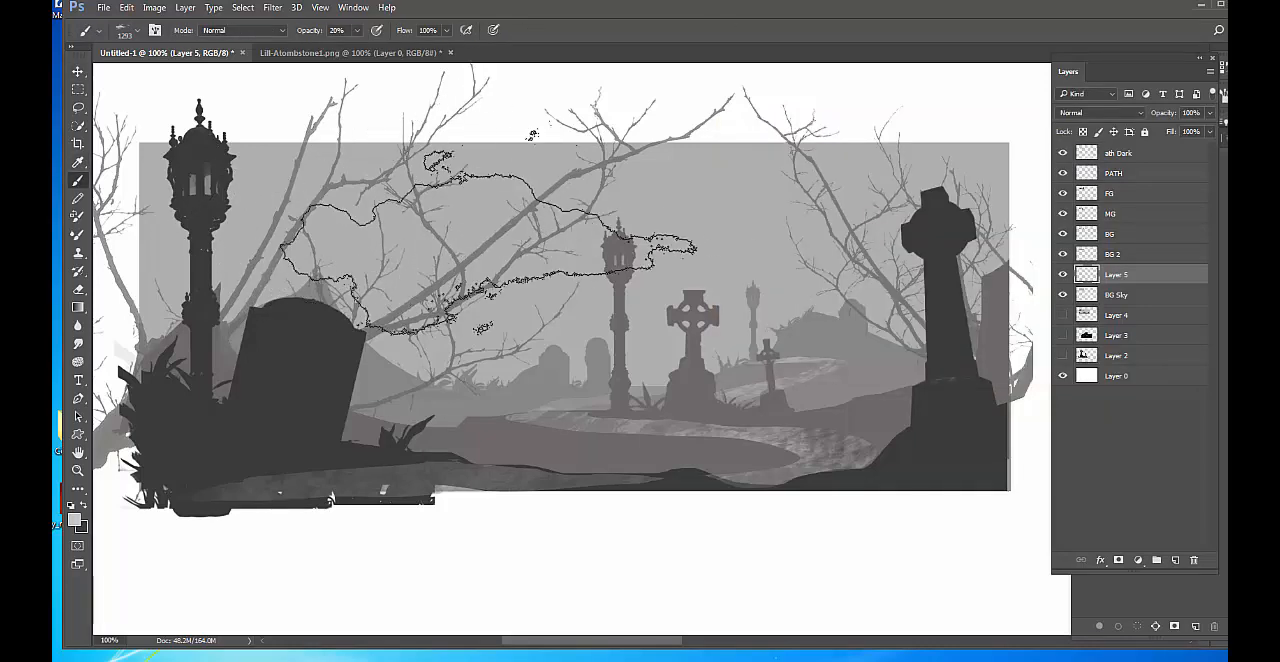
{"action": "key", "text": "bracketleft"}
{"action": "key", "text": "bracketleft"}
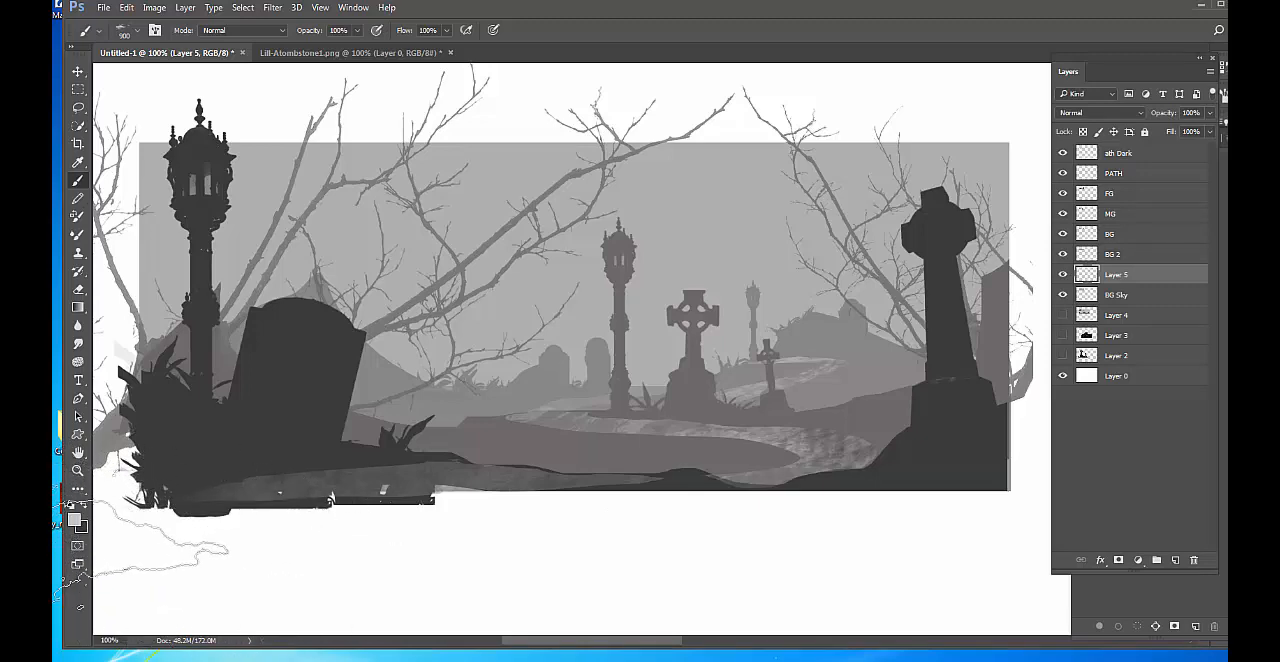
{"action": "left_click", "coordinate": [74, 520]}
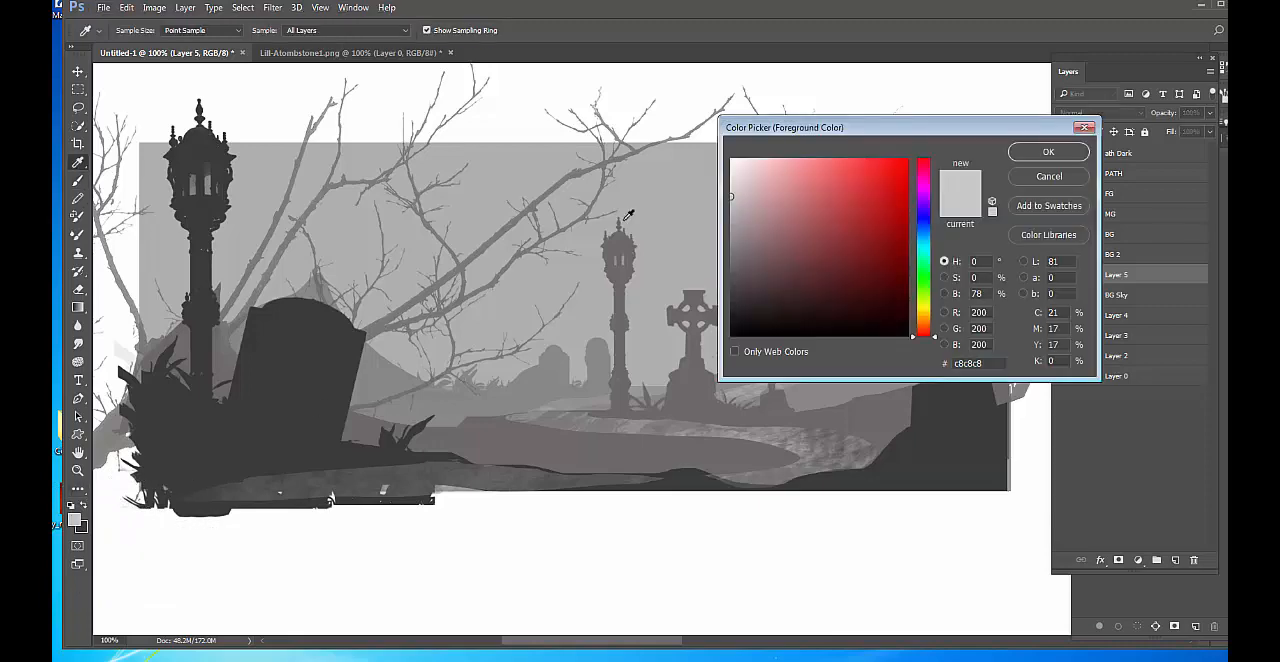
{"action": "left_click", "coordinate": [731, 177]}
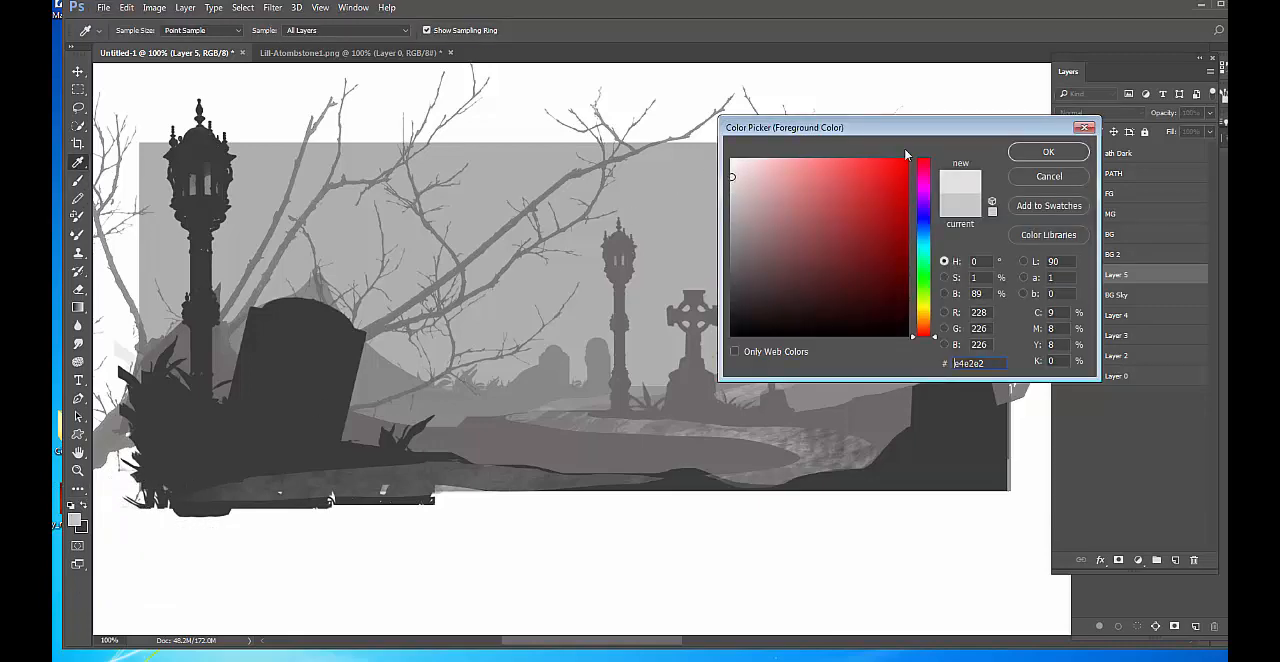
{"action": "left_click", "coordinate": [1080, 158]}
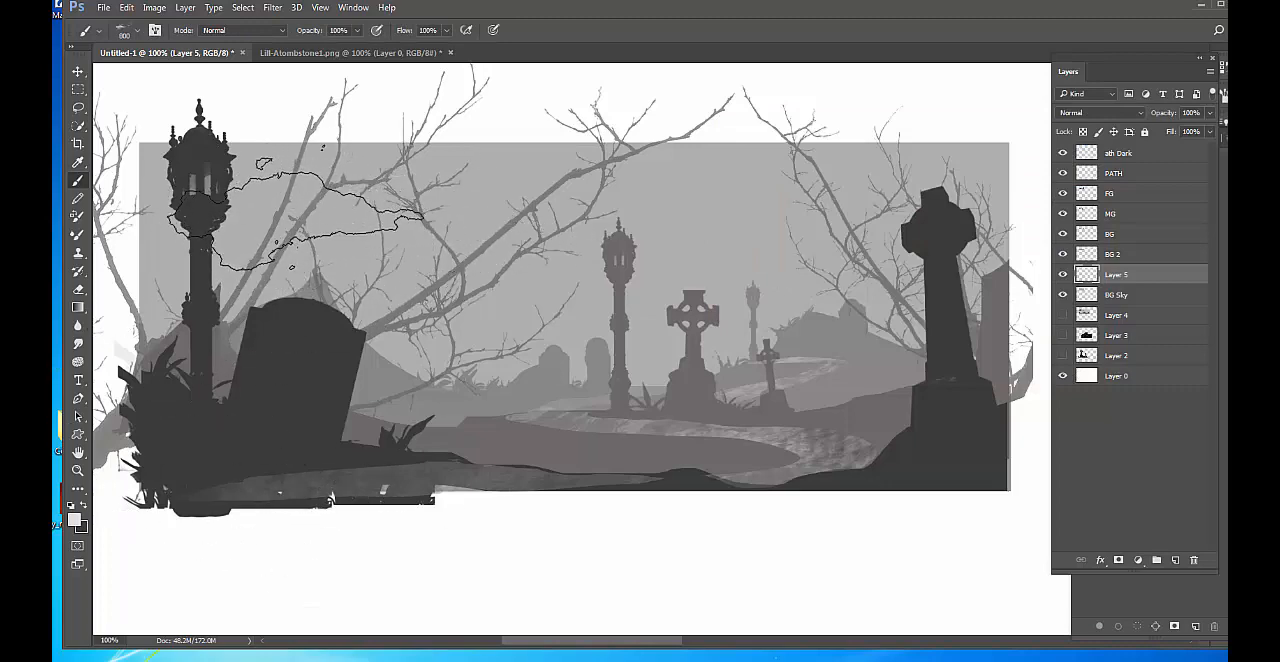
Paint soft clouds across the left and middle of the sky, varying the brush size between 800 and 400 px.
{"action": "left_click", "coordinate": [293, 203]}
{"action": "key", "text": "["}
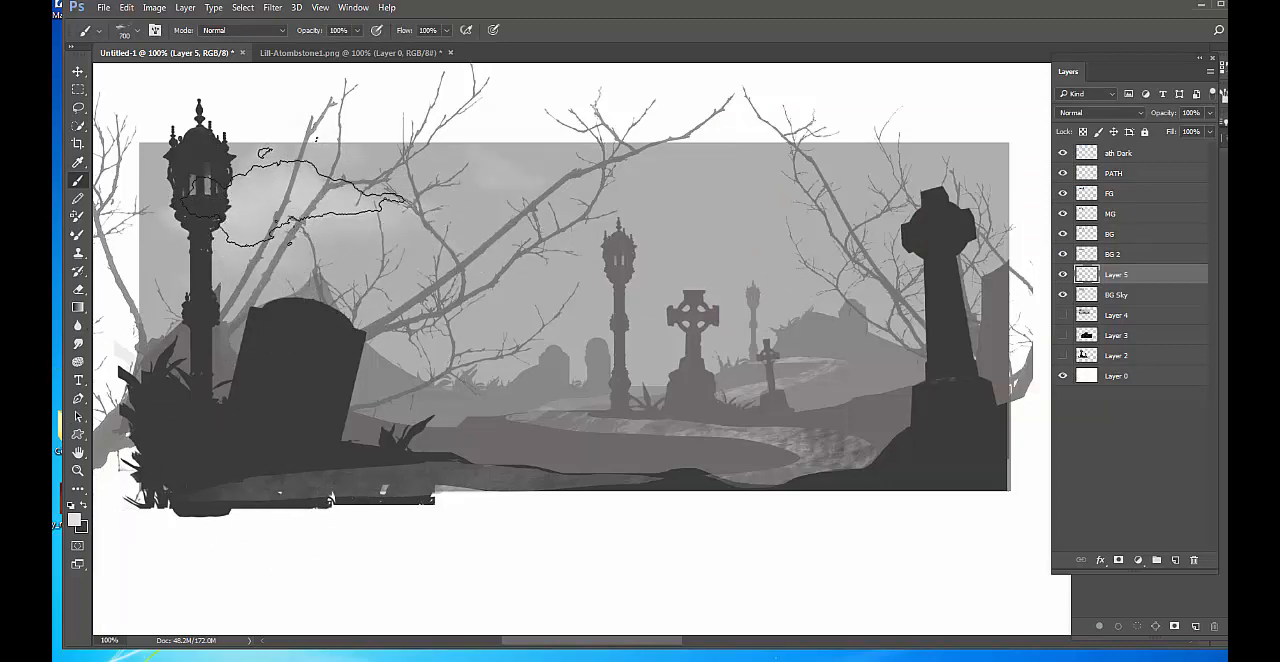
{"action": "left_click_drag", "start_coordinate": [300, 196], "coordinate": [350, 198]}
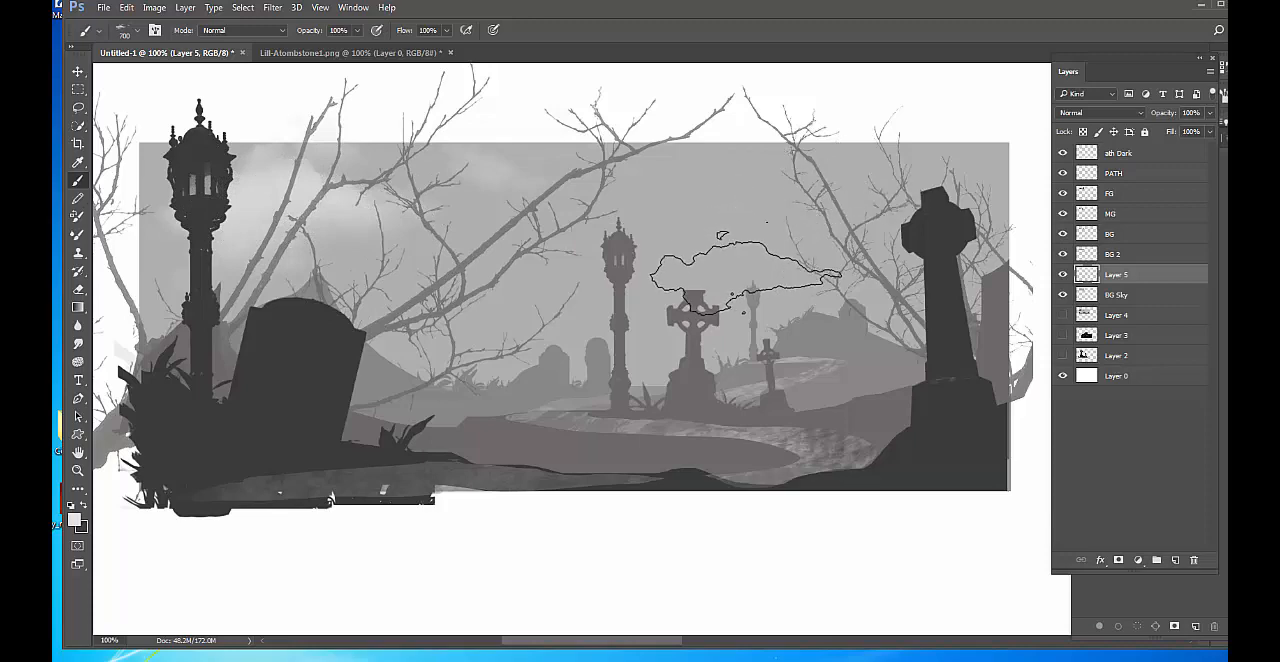
{"action": "key", "text": "bracketleft"}
{"action": "key", "text": "bracketleft"}
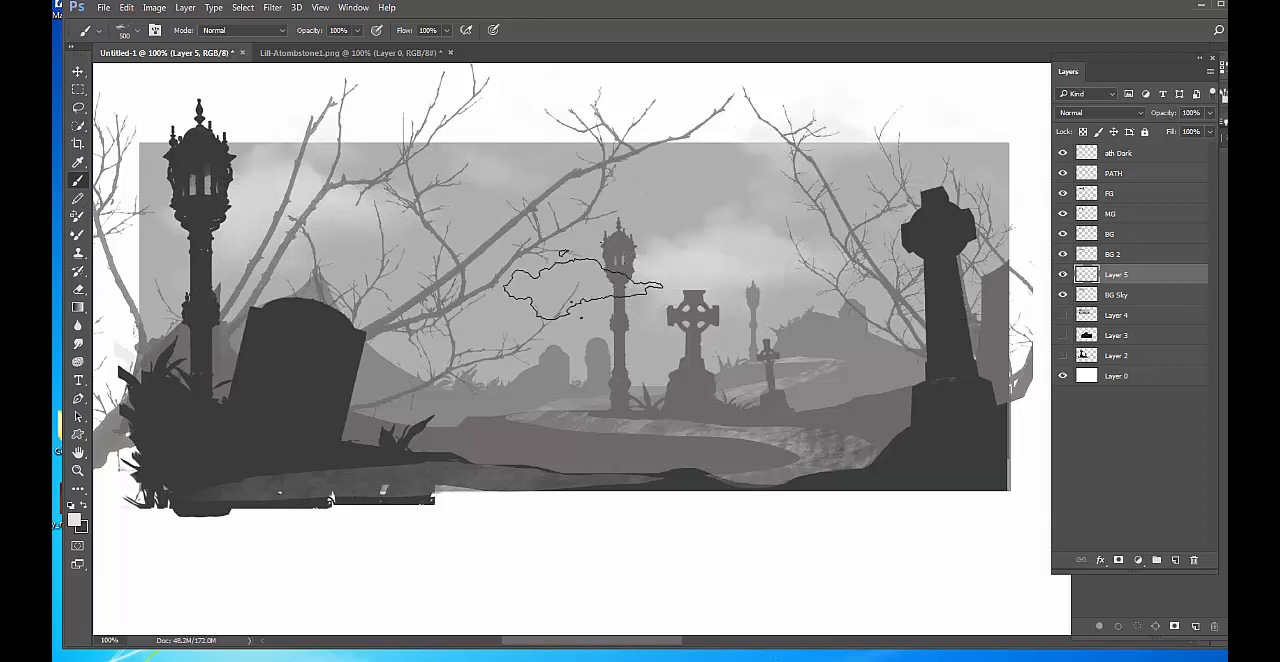
{"action": "key", "text": "bracketleft"}
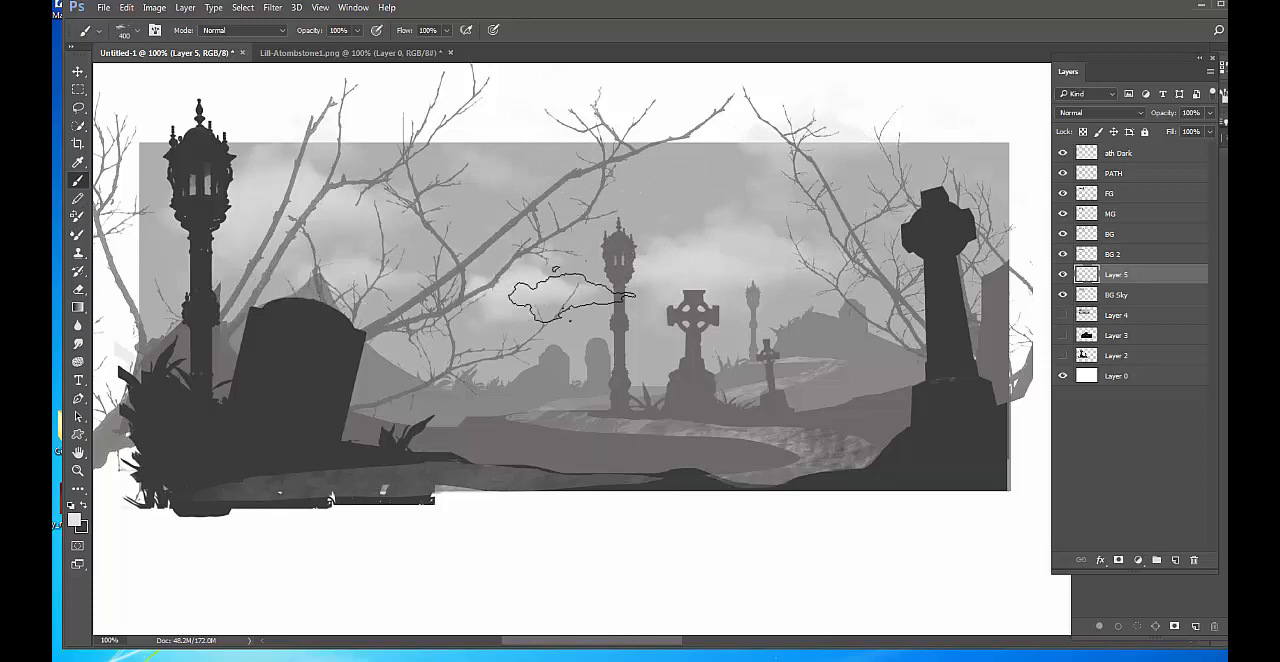
{"action": "key", "text": "bracketright"}
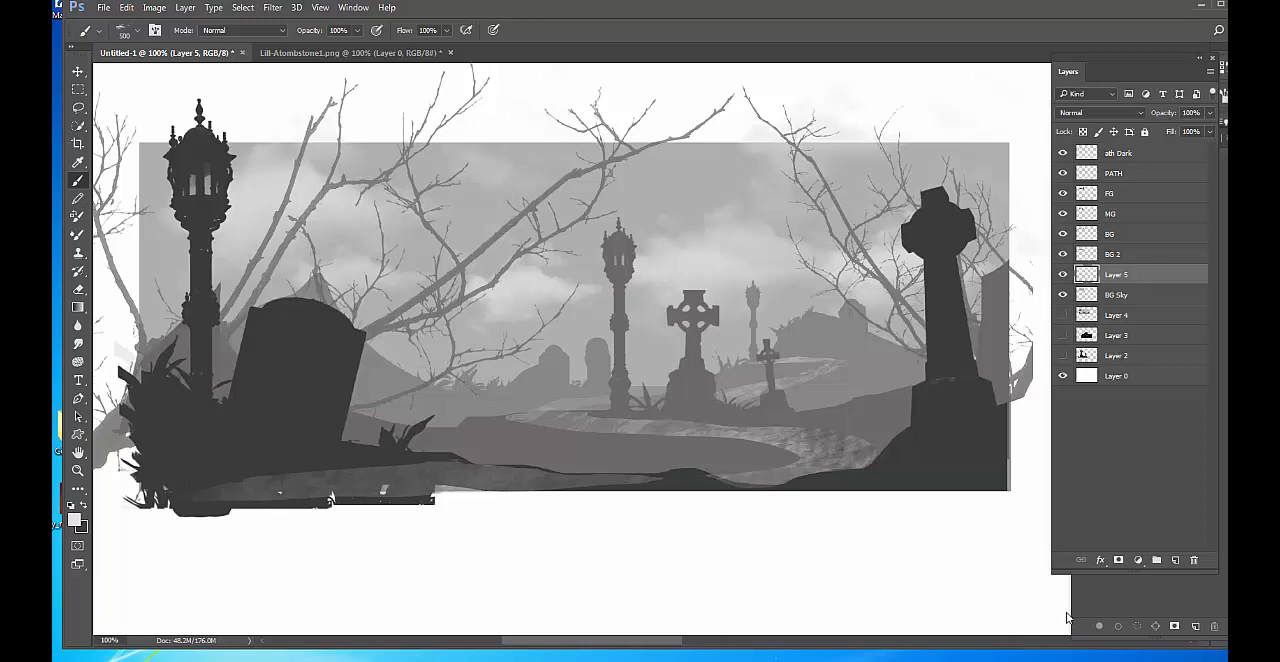
Compare the sky with and without the painted clouds, and set the cloud layer's opacity to 82%.
{"action": "left_click", "coordinate": [1063, 275]}
{"action": "left_click", "coordinate": [1063, 275]}
{"action": "left_click", "coordinate": [1063, 275]}
{"action": "left_click", "coordinate": [1063, 275]}
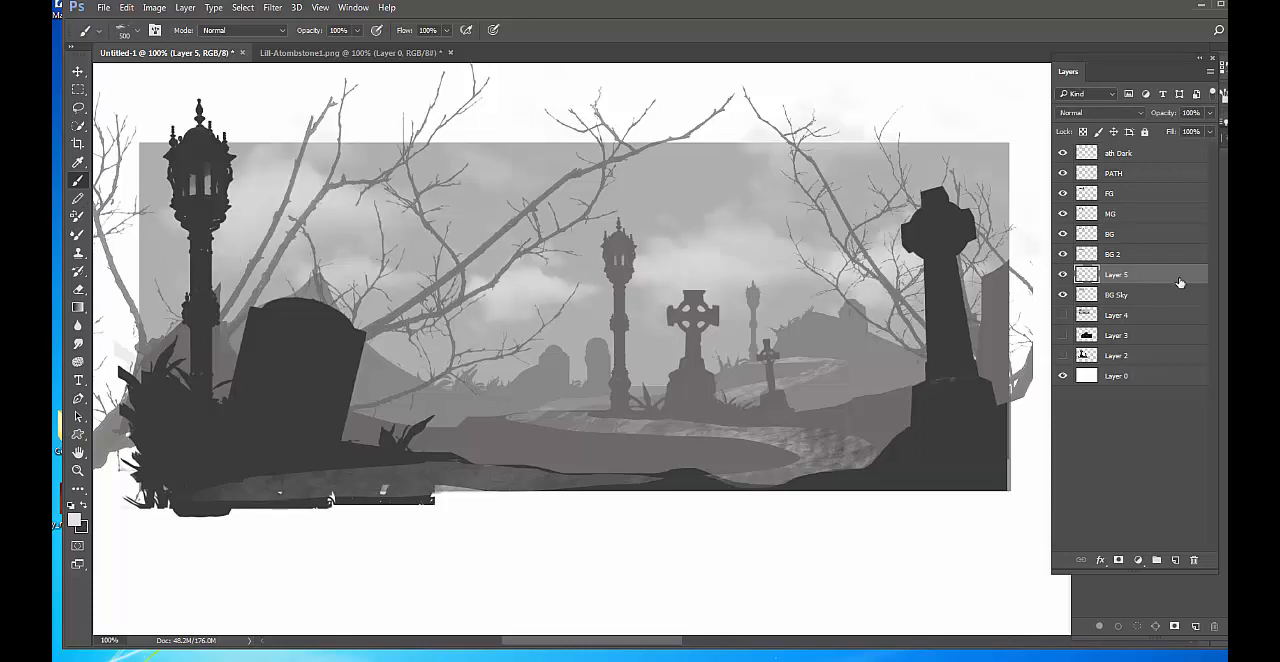
{"action": "left_click", "coordinate": [1210, 114]}
{"action": "left_click_drag", "start_coordinate": [1198, 132], "coordinate": [1196, 132]}
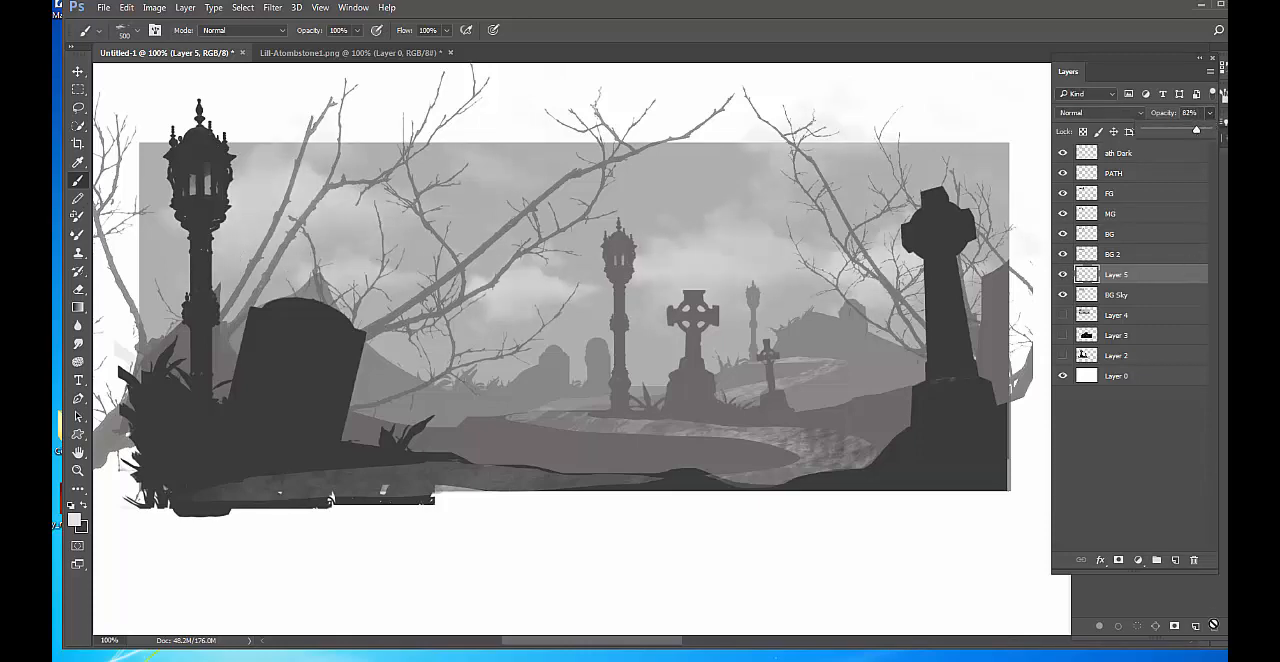
Add a new layer at the very top of the layer stack and name it Fog.
{"action": "left_click", "coordinate": [1175, 560]}
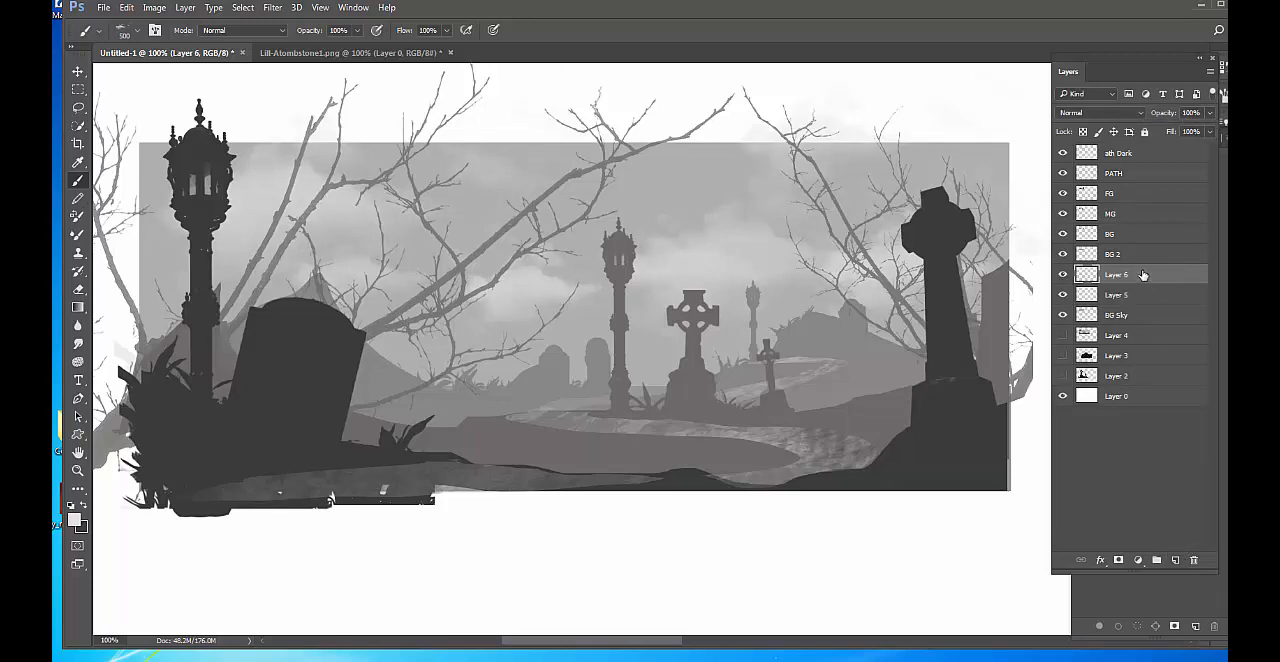
{"action": "left_click_drag", "start_coordinate": [1143, 275], "coordinate": [1127, 155]}
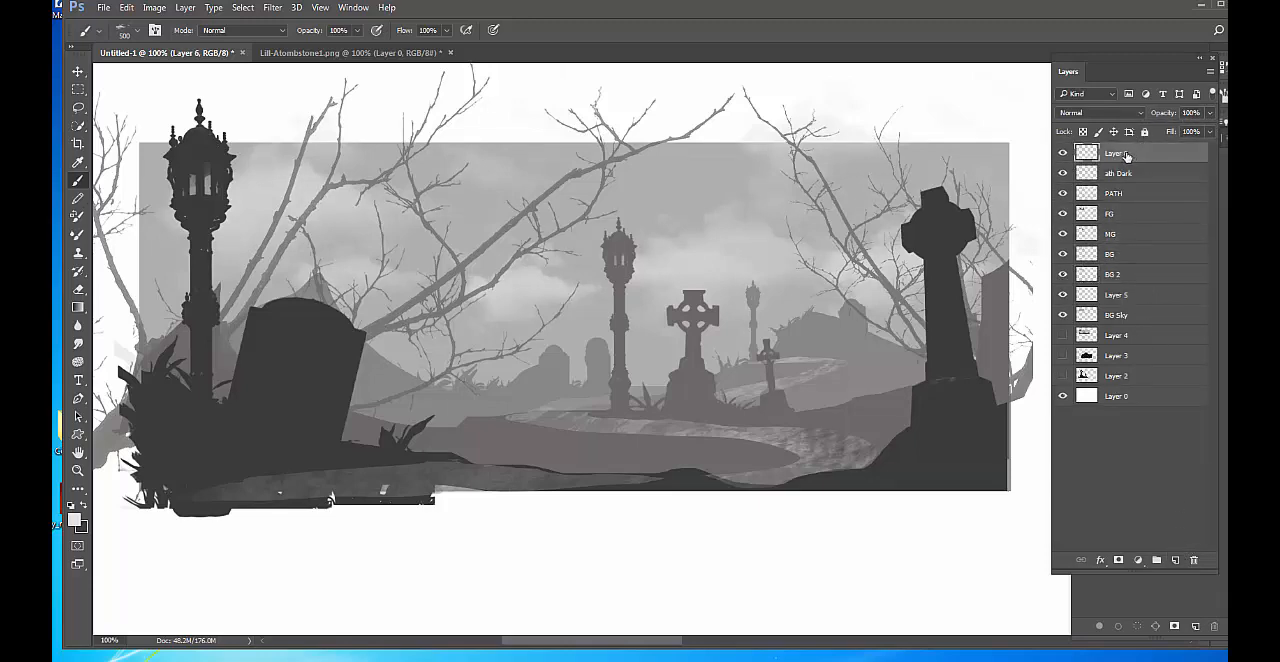
{"action": "double_click", "coordinate": [1127, 154]}
{"action": "type", "text": "Fog"}
{"action": "key", "text": "Return"}
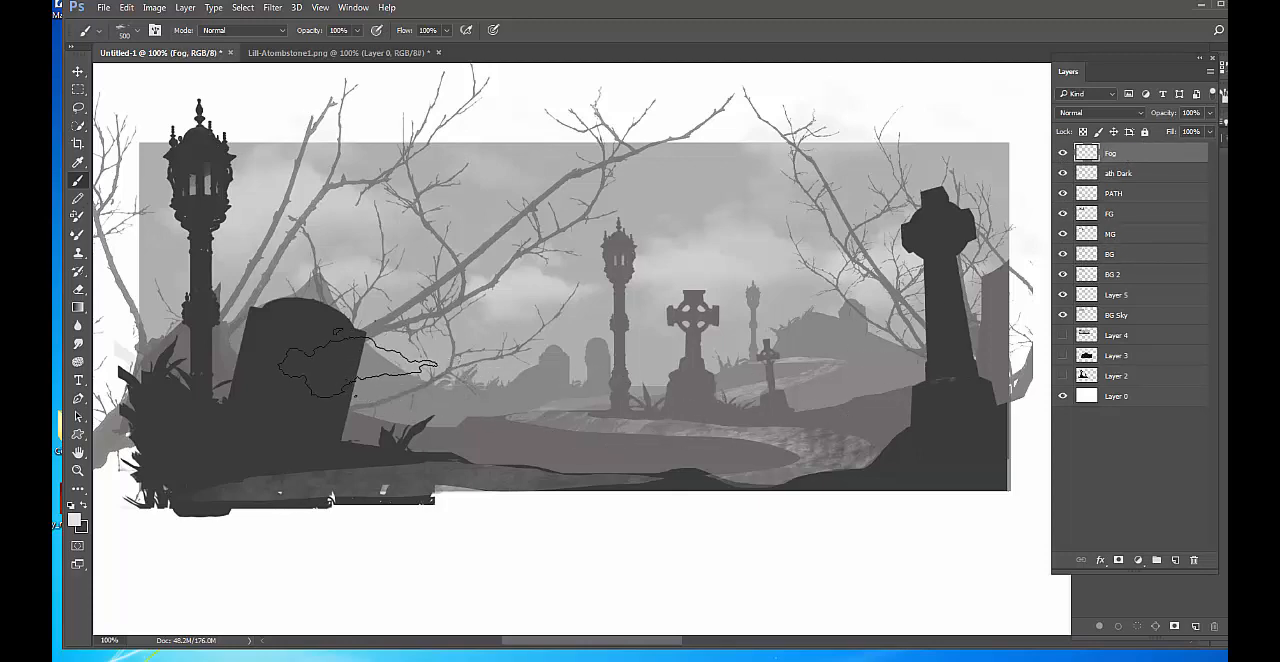
Stamp a fog patch over the large left tombstone and flatten it vertically into a low, thin band with Free Transform.
{"action": "left_click", "coordinate": [355, 365]}
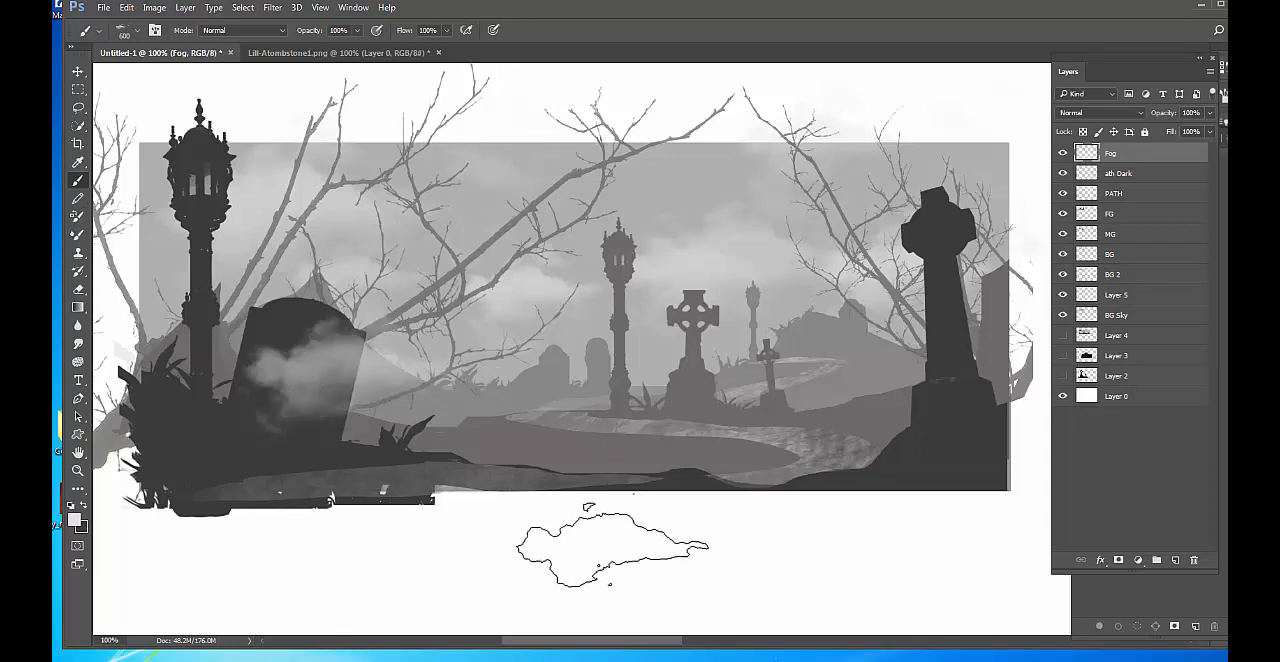
{"action": "key", "text": "ctrl+t"}
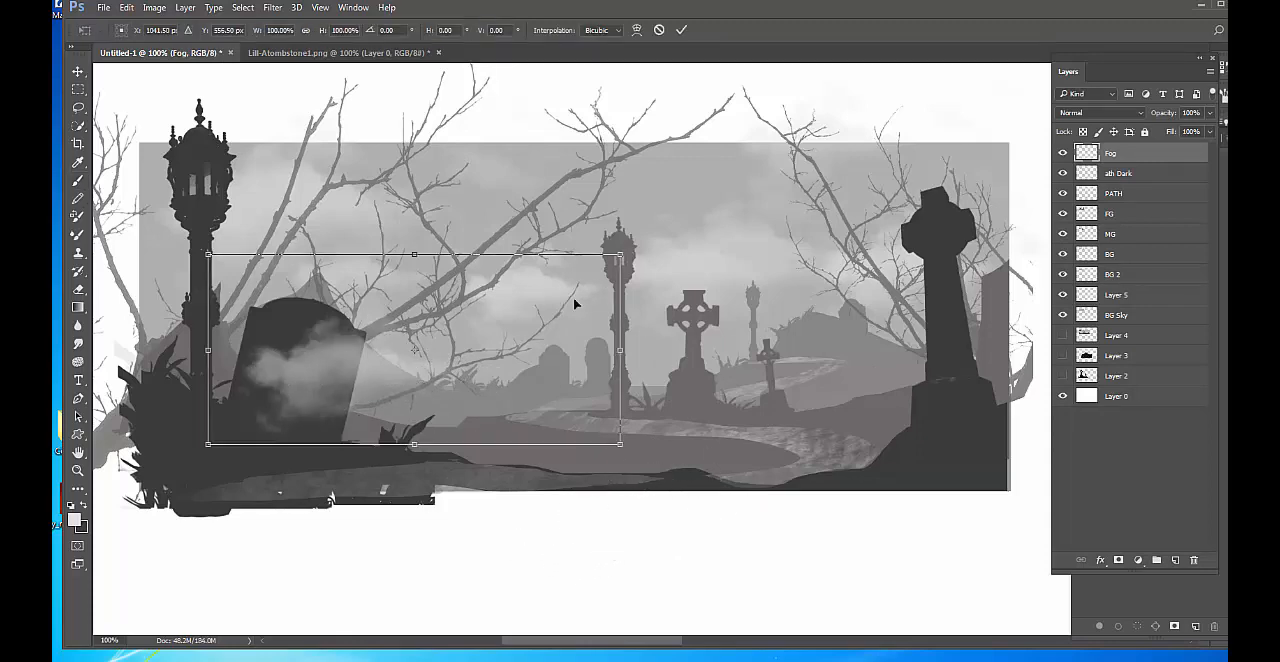
{"action": "left_click_drag", "start_coordinate": [413, 257], "coordinate": [418, 334]}
{"action": "left_click_drag", "start_coordinate": [448, 393], "coordinate": [415, 375]}
{"action": "key", "text": "b"}
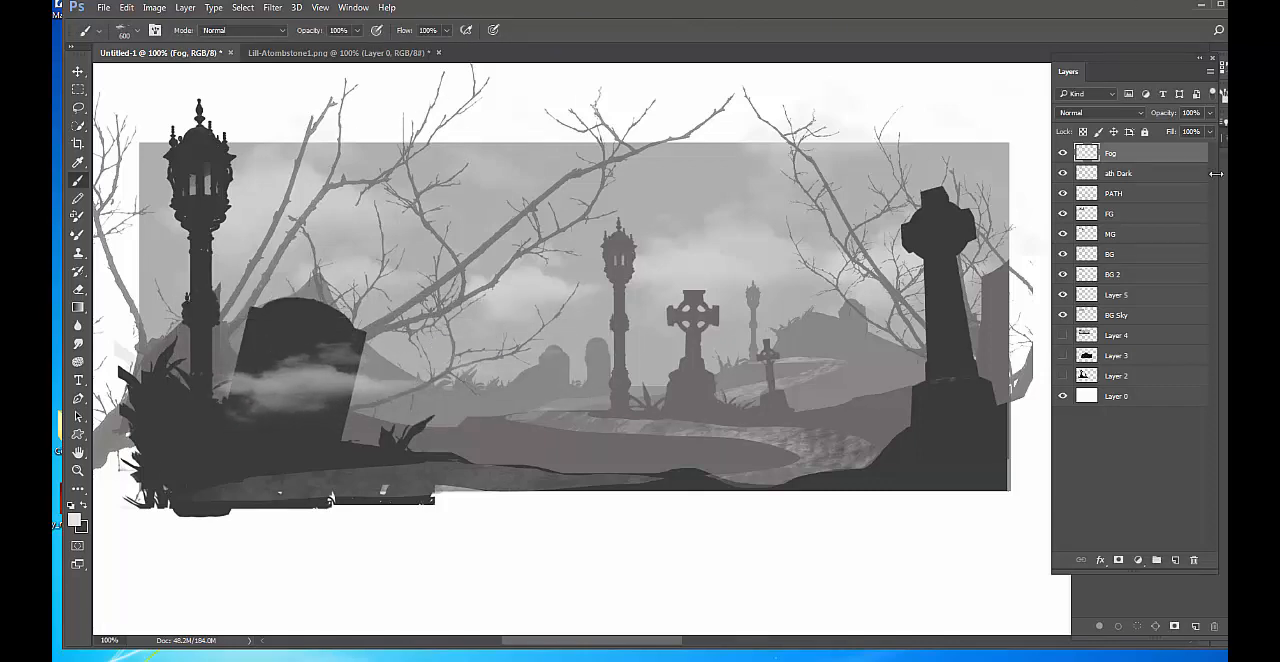
Lower the Fog layer's opacity to 47%.
{"action": "left_click", "coordinate": [1211, 112]}
{"action": "left_click_drag", "start_coordinate": [1207, 127], "coordinate": [1173, 133]}
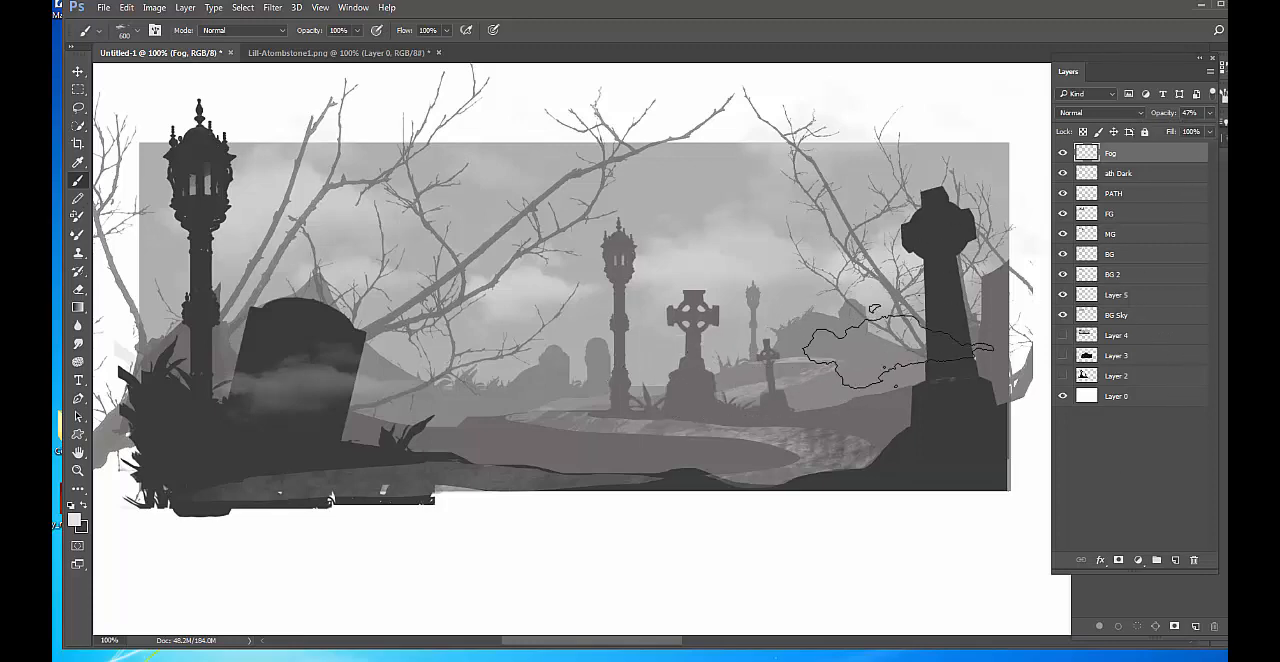
{"action": "key", "text": "super"}
{"action": "key", "text": "super"}
Check what BG 2 holds by toggling its visibility, and add a new layer directly beneath it.
{"action": "left_click", "coordinate": [1122, 276]}
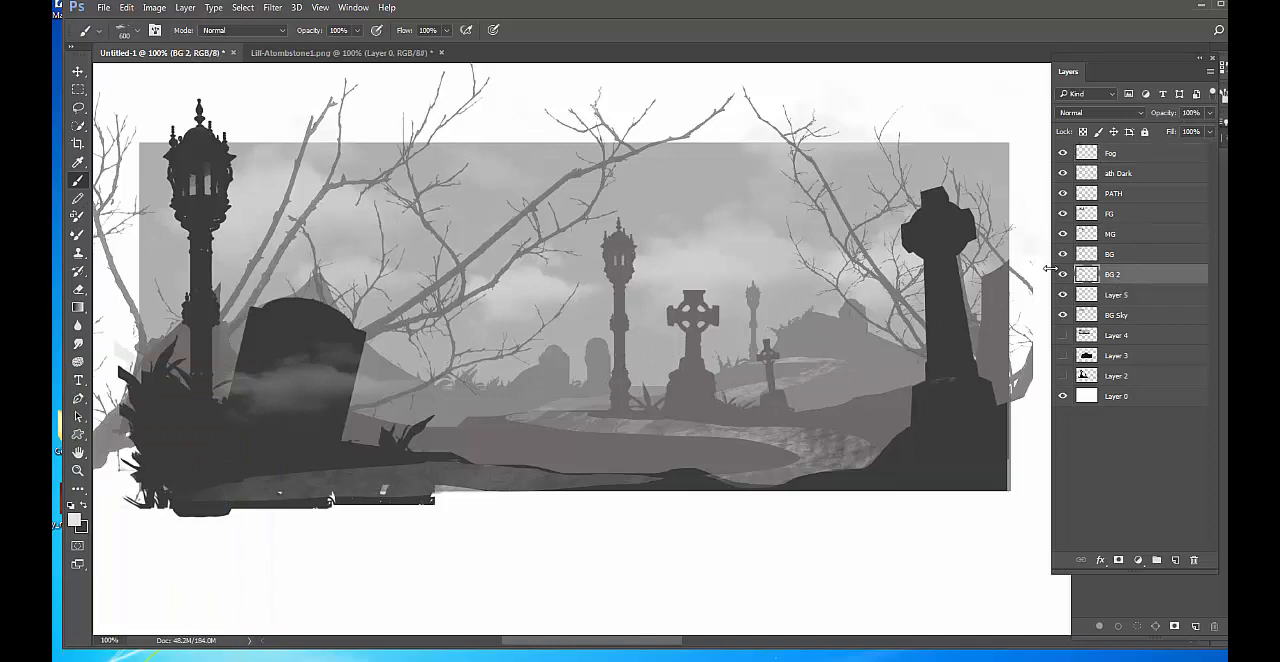
{"action": "left_click", "coordinate": [1064, 275]}
{"action": "left_click", "coordinate": [1064, 275]}
{"action": "left_click", "coordinate": [1064, 275]}
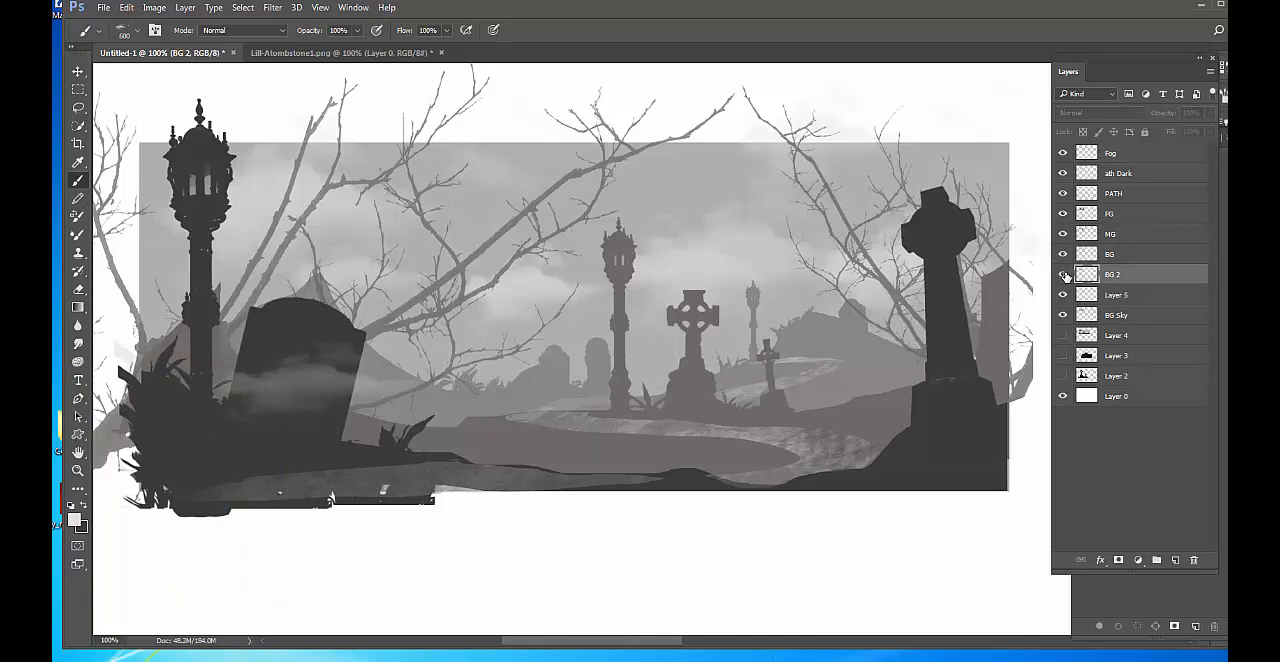
{"action": "left_click", "coordinate": [1064, 275]}
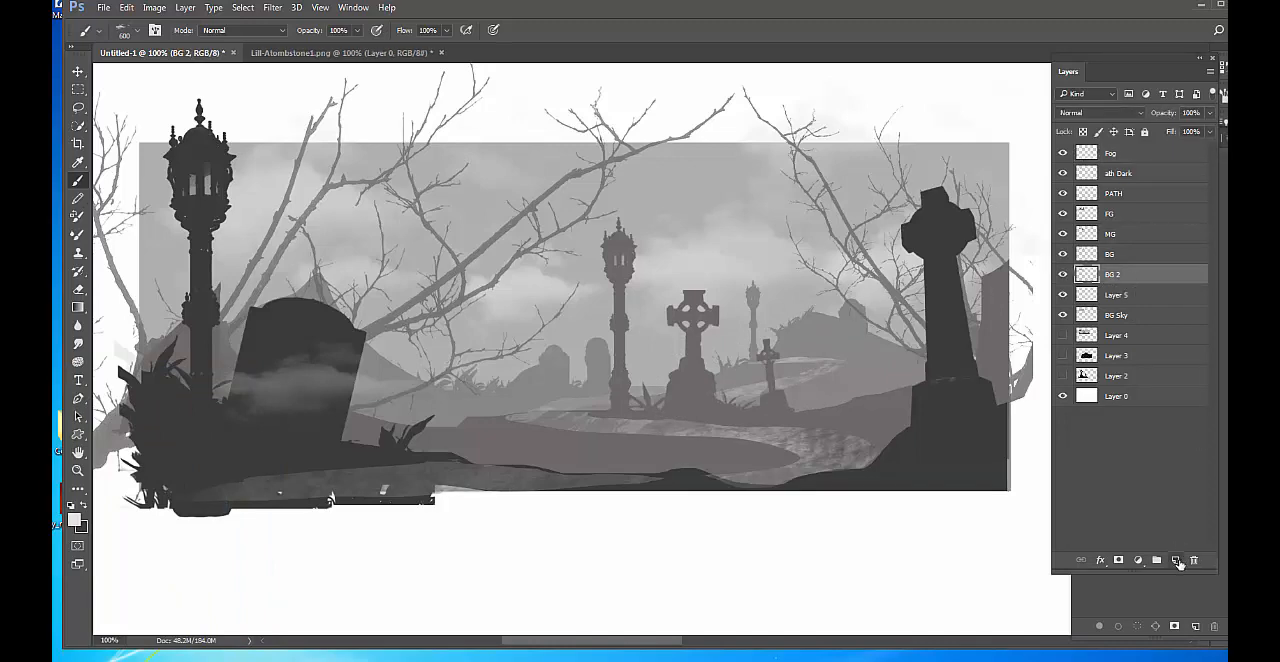
{"action": "left_click", "coordinate": [1177, 561]}
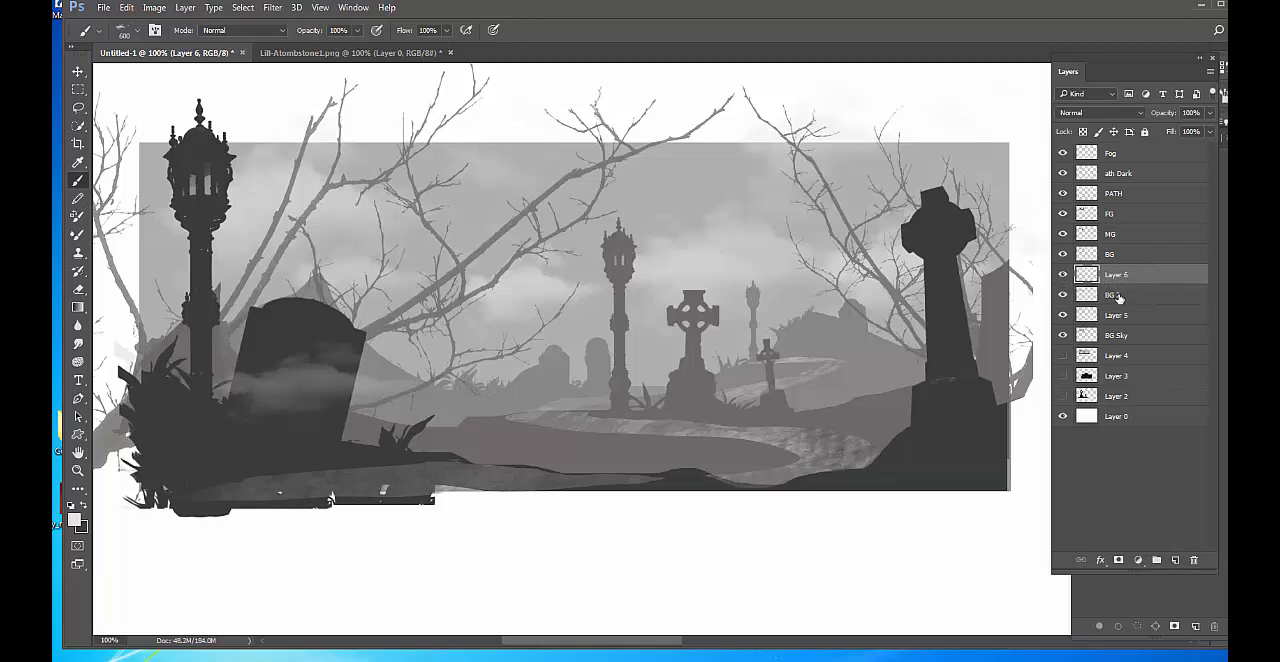
{"action": "mouse_move", "coordinate": [1130, 280]}
{"action": "left_mouse_down"}
{"action": "mouse_move", "coordinate": [1138, 304]}
{"action": "mouse_move", "coordinate": [1122, 297]}
{"action": "left_mouse_up"}
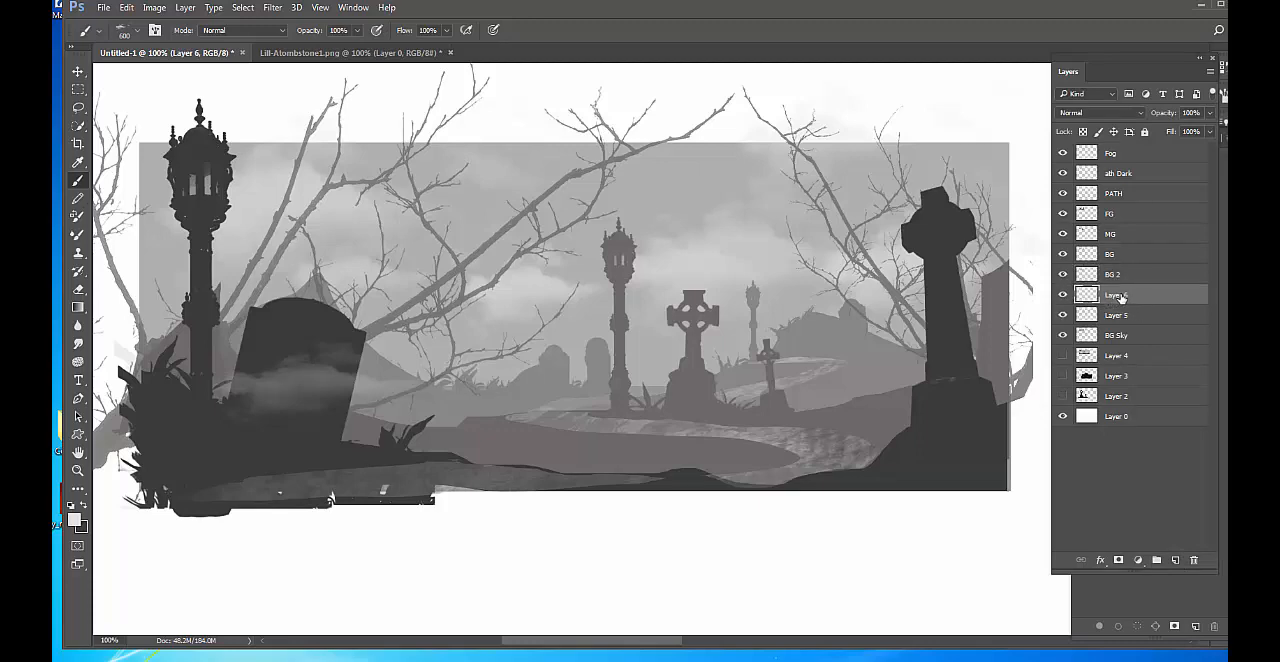
Identify the layer holding the painted clouds by toggling Layer 5, and rename it Clouds.
{"action": "left_click", "coordinate": [1064, 316]}
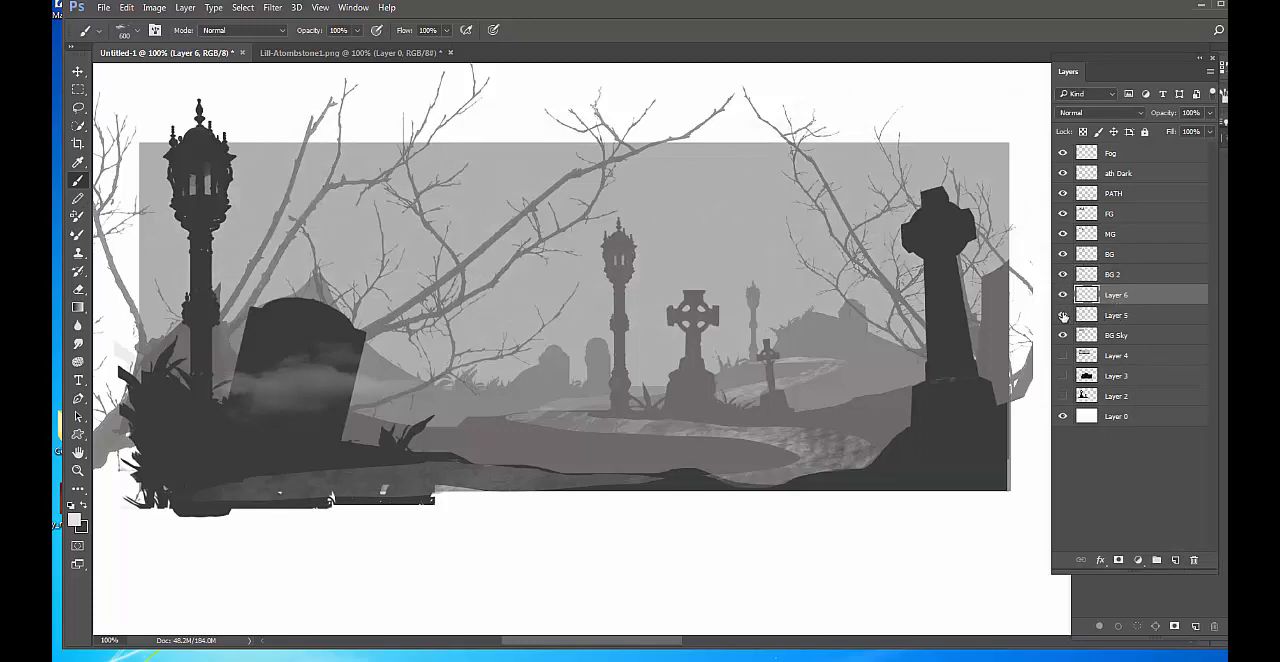
{"action": "left_click", "coordinate": [1064, 316]}
{"action": "double_click", "coordinate": [1115, 315]}
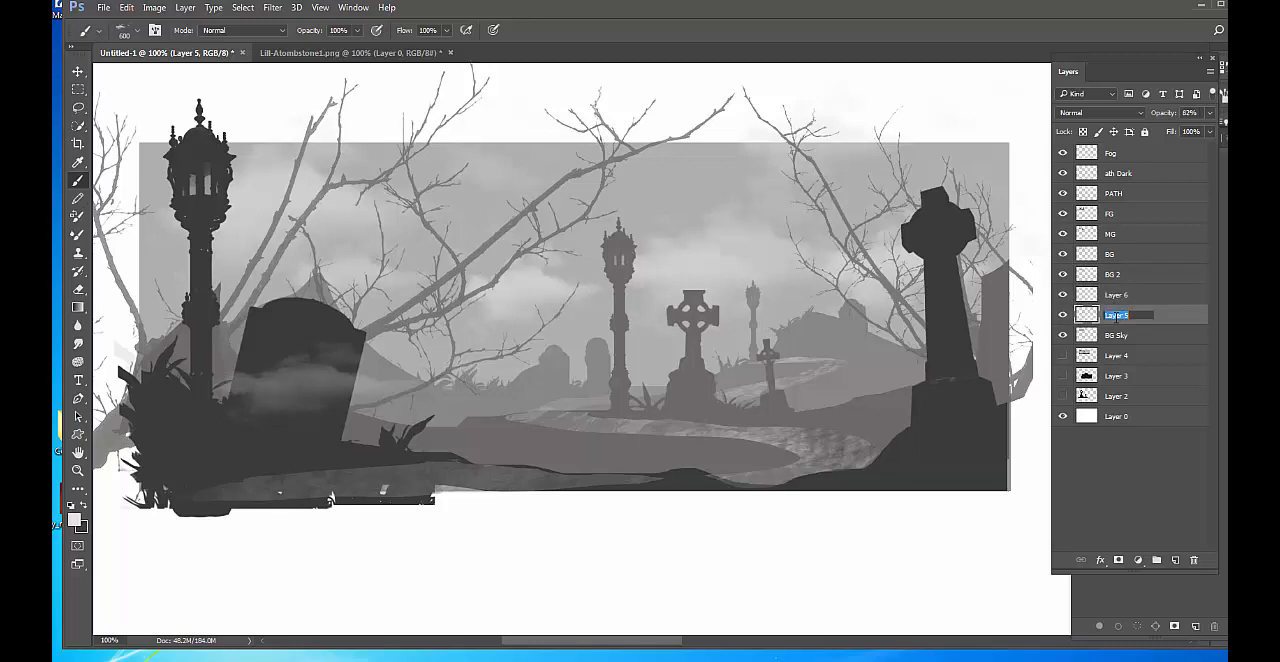
{"action": "type", "text": "Clouds"}
{"action": "key", "text": "Return"}
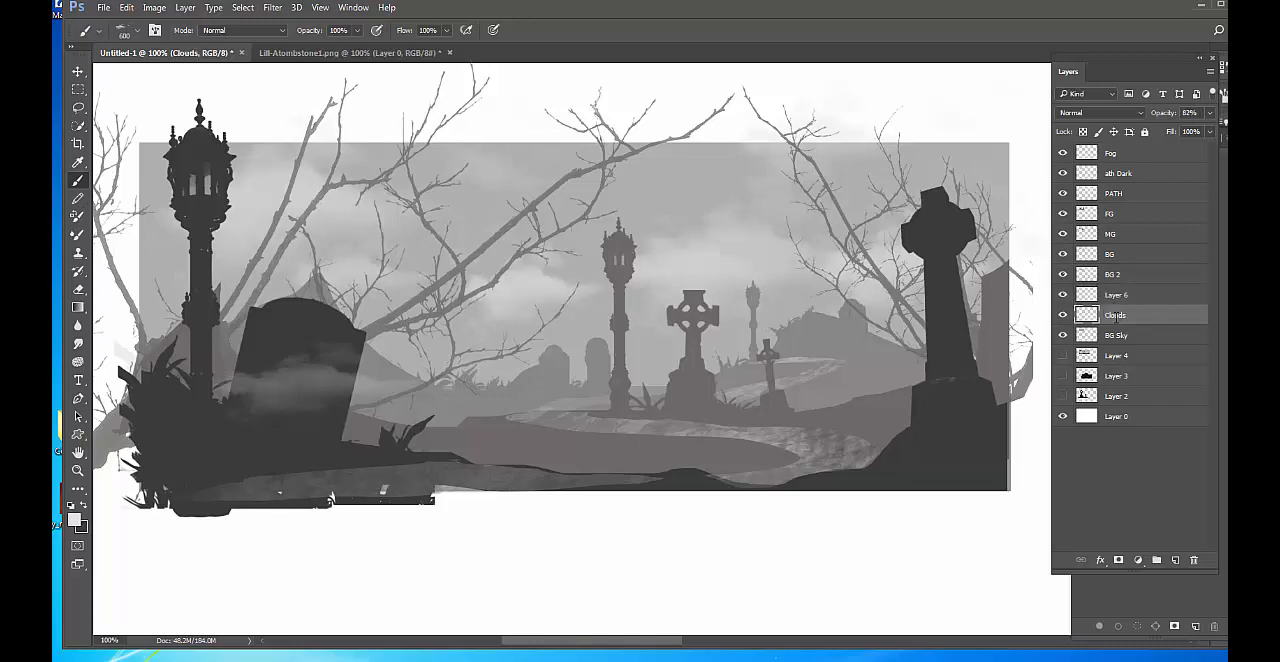
Move the empty Layer 6 between Clouds and BG Sky, and rename it Bg House.
{"action": "left_click", "coordinate": [1126, 298]}
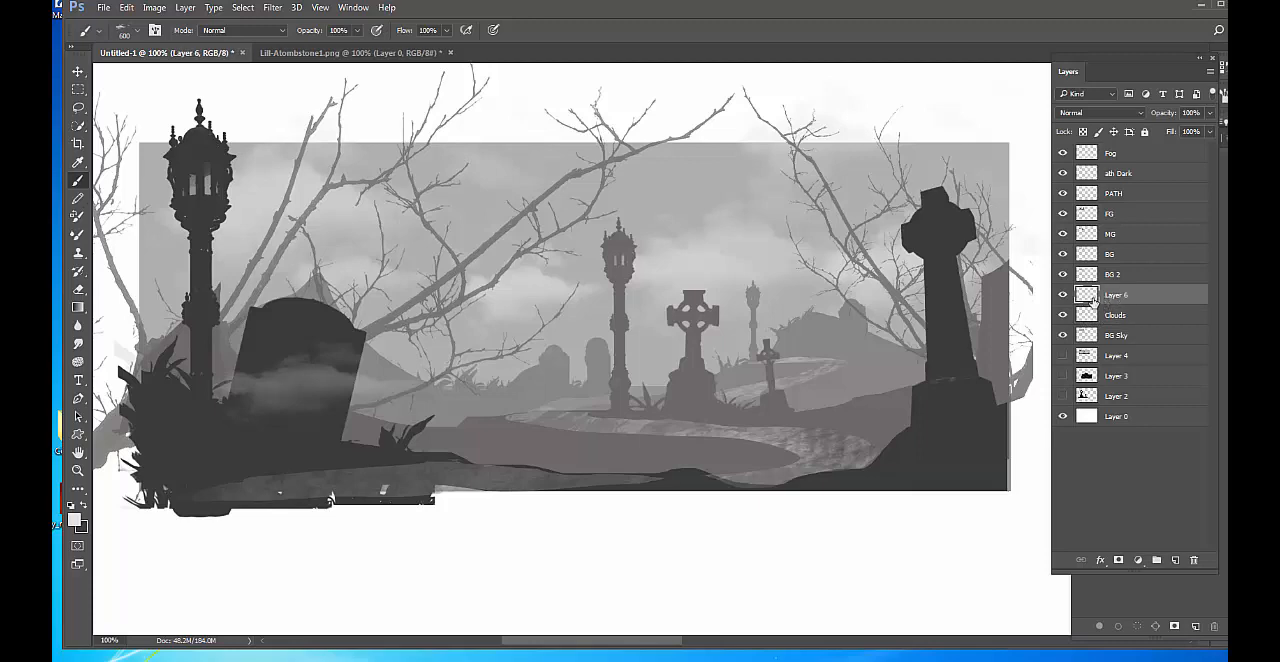
{"action": "left_click_drag", "start_coordinate": [1149, 296], "coordinate": [1141, 327]}
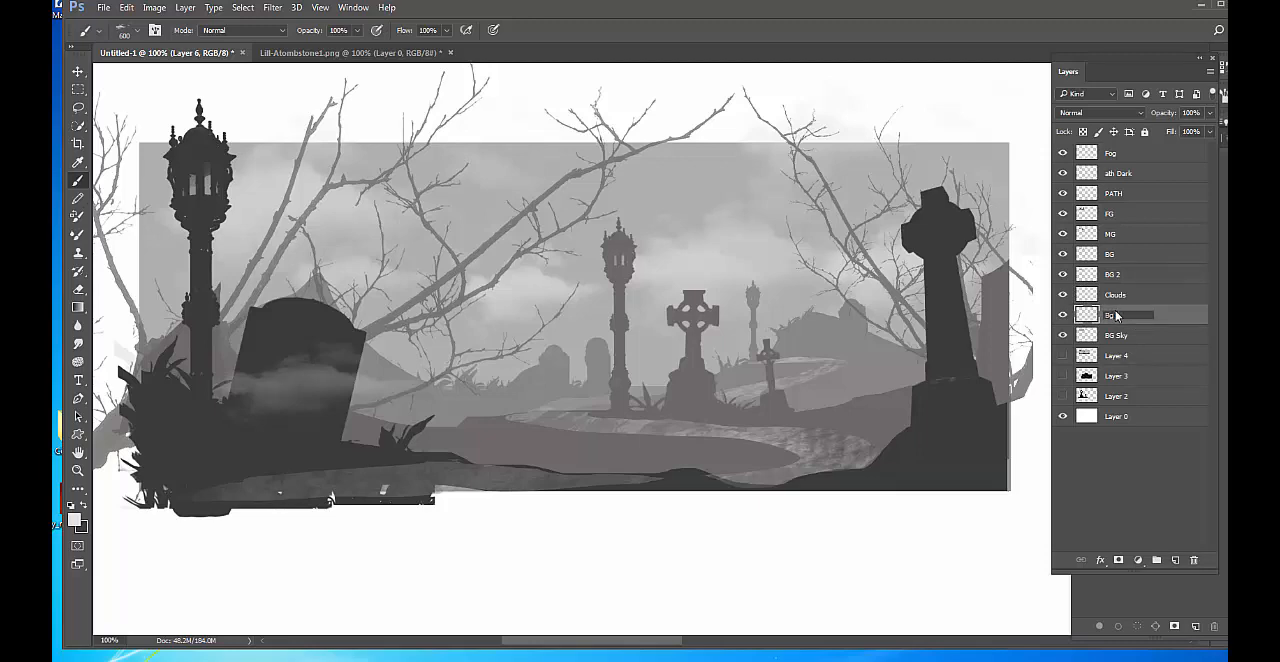
{"action": "key", "text": "Return"}
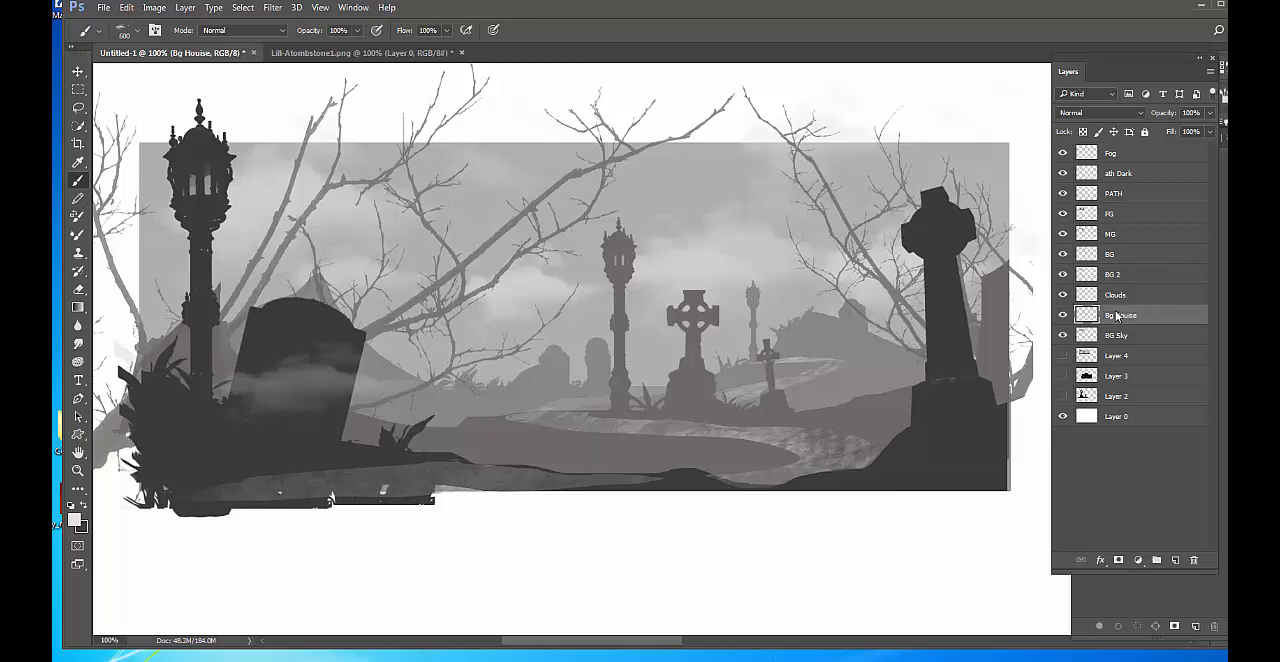
{"action": "key", "text": "ctrl+d"}
{"action": "double_click", "coordinate": [1120, 315]}
{"action": "key", "text": "Return"}
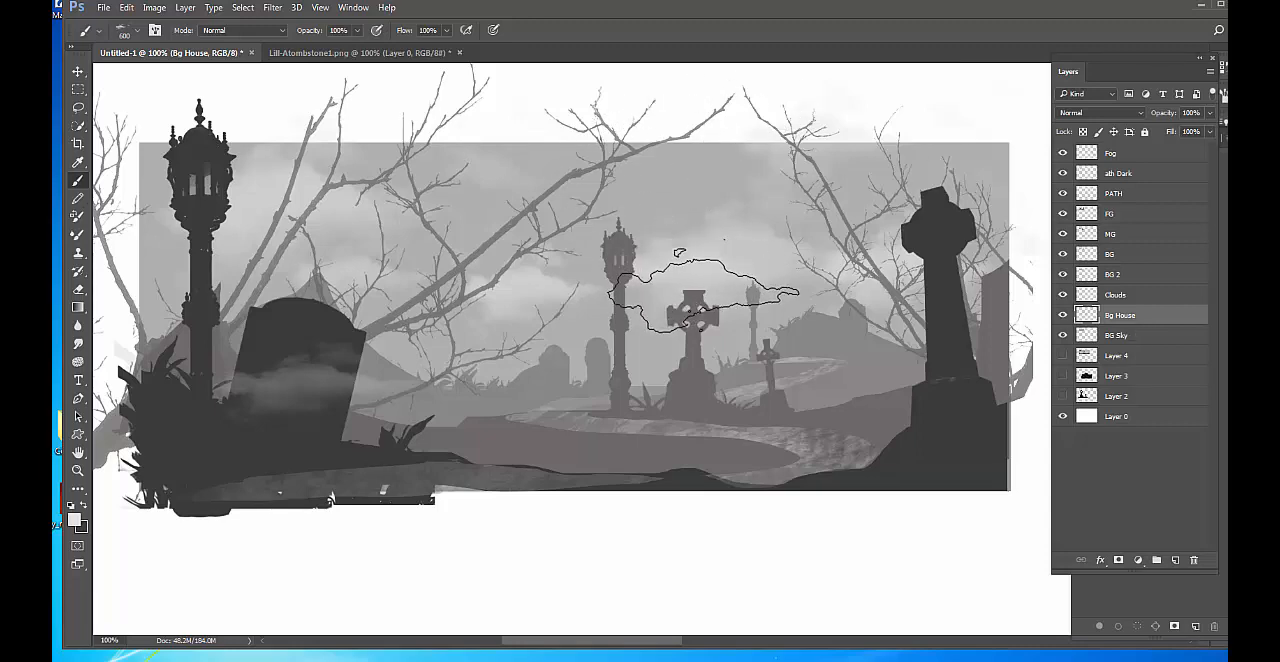
Outline a freehand hill behind the middle Celtic cross on the Bg House layer and fill it with the light foreground color.
{"action": "key", "text": "l"}
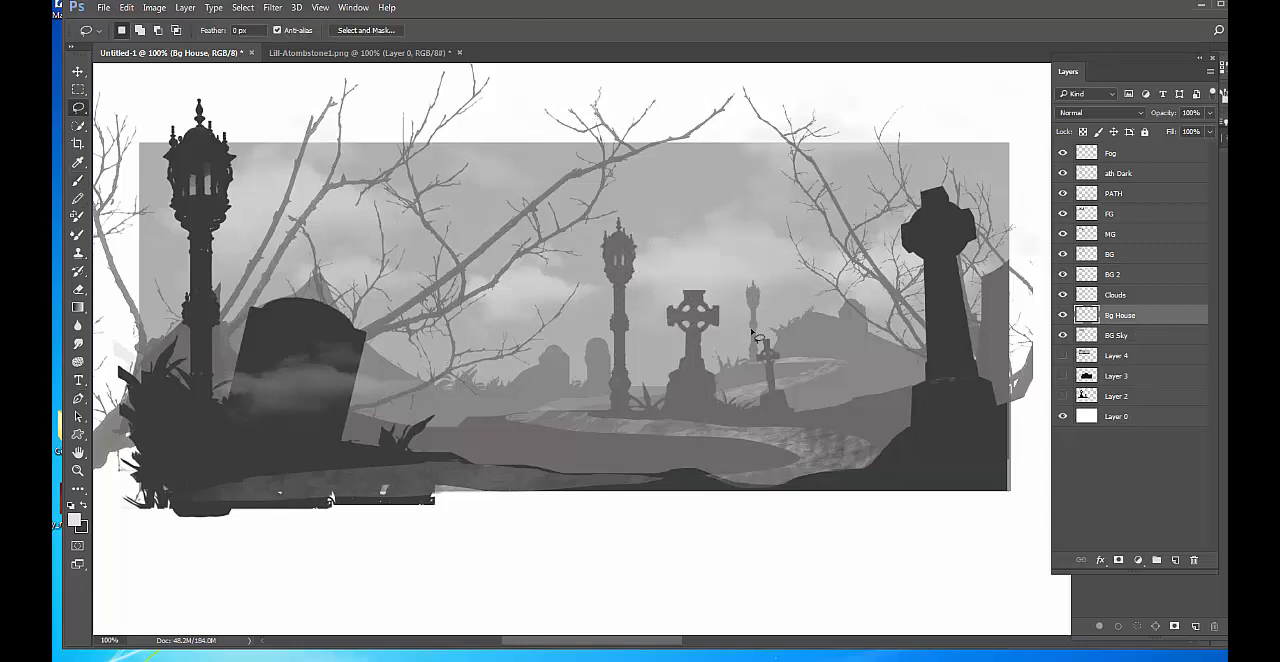
{"action": "mouse_move", "coordinate": [826, 337]}
{"action": "left_mouse_down"}
{"action": "mouse_move", "coordinate": [725, 262]}
{"action": "mouse_move", "coordinate": [655, 253]}
{"action": "mouse_move", "coordinate": [664, 264]}
{"action": "mouse_move", "coordinate": [643, 332]}
{"action": "mouse_move", "coordinate": [596, 377]}
{"action": "mouse_move", "coordinate": [522, 404]}
{"action": "mouse_move", "coordinate": [836, 355]}
{"action": "left_mouse_up"}
{"action": "left_click", "coordinate": [126, 8]}
{"action": "left_click", "coordinate": [136, 219]}
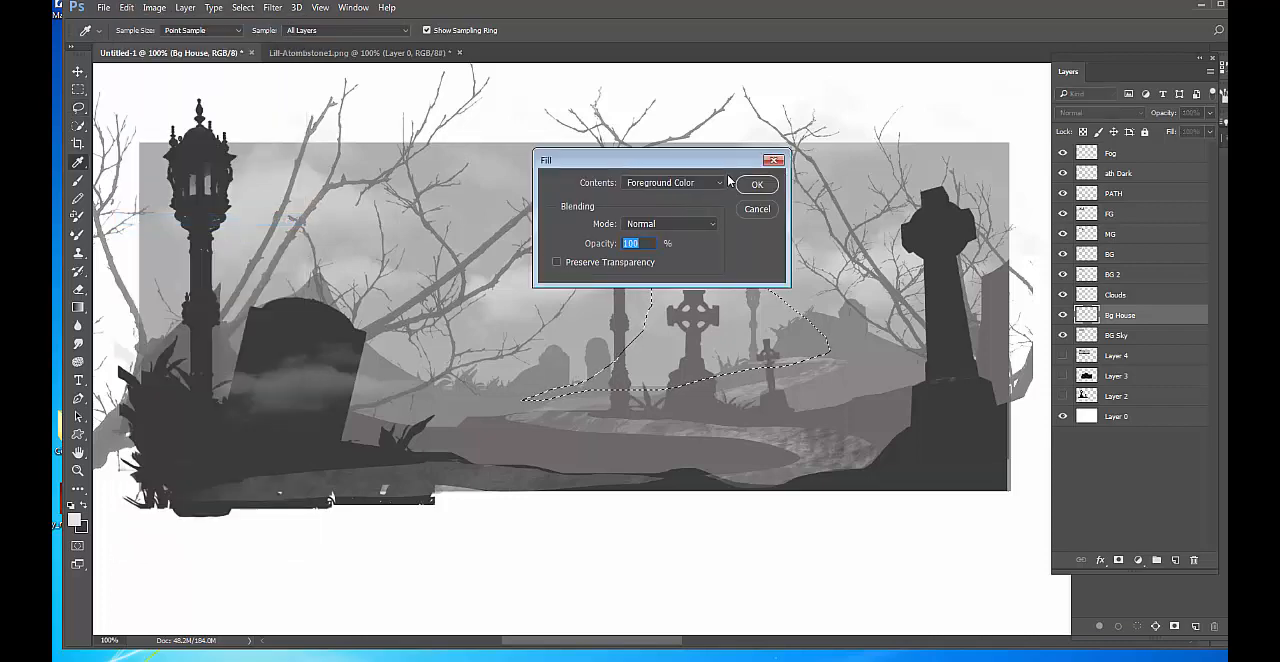
{"action": "left_click", "coordinate": [757, 186]}
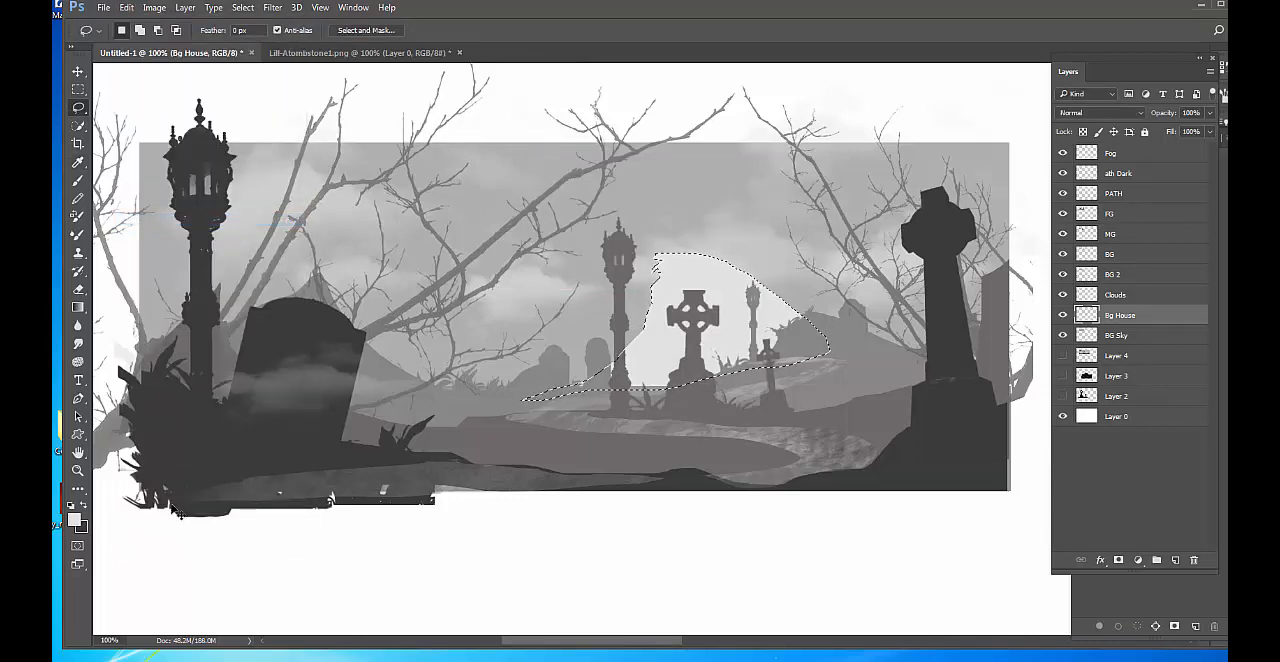
Undo the light hill fill, swap the foreground and background colors, and fill the selection with the dark foreground color.
{"action": "key", "text": "ctrl+z"}
{"action": "key", "text": "x"}
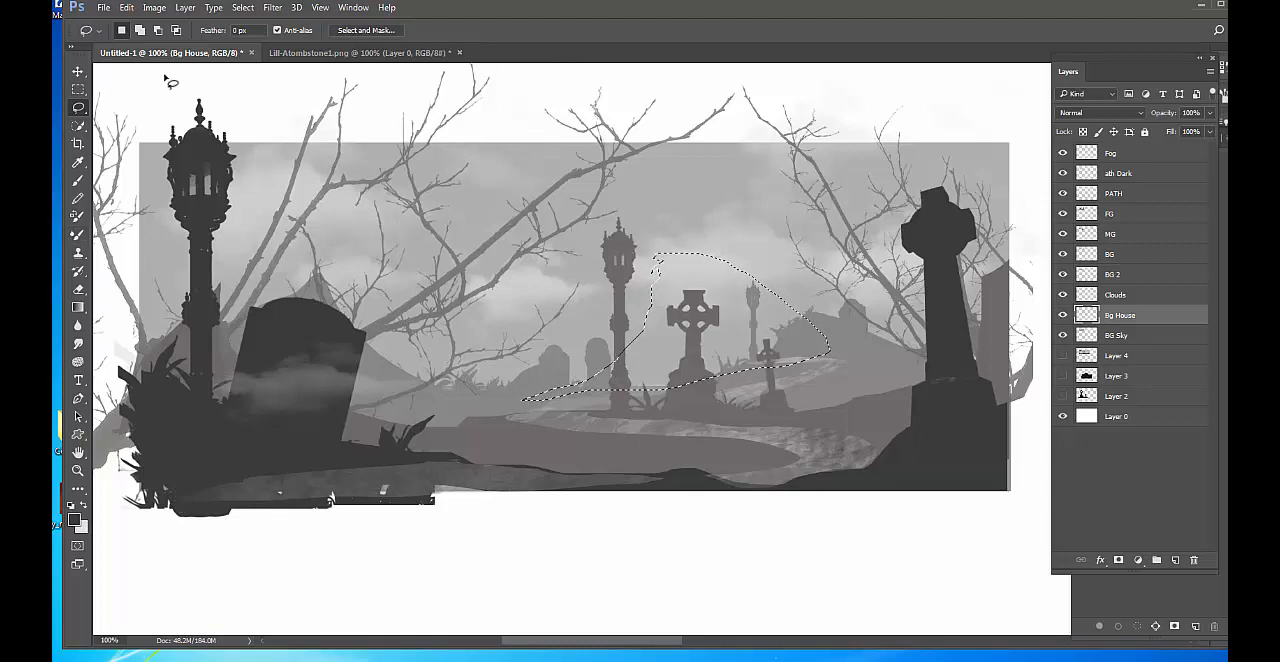
{"action": "left_click", "coordinate": [126, 7]}
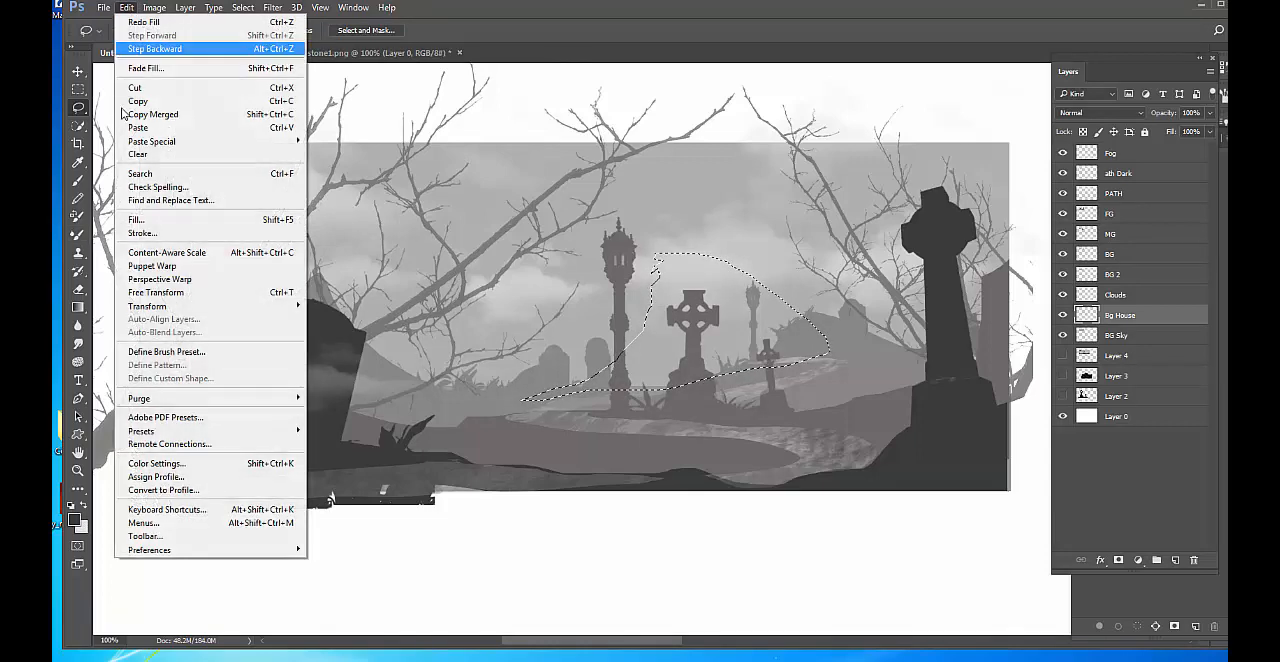
{"action": "left_click", "coordinate": [137, 222]}
{"action": "left_click", "coordinate": [758, 186]}
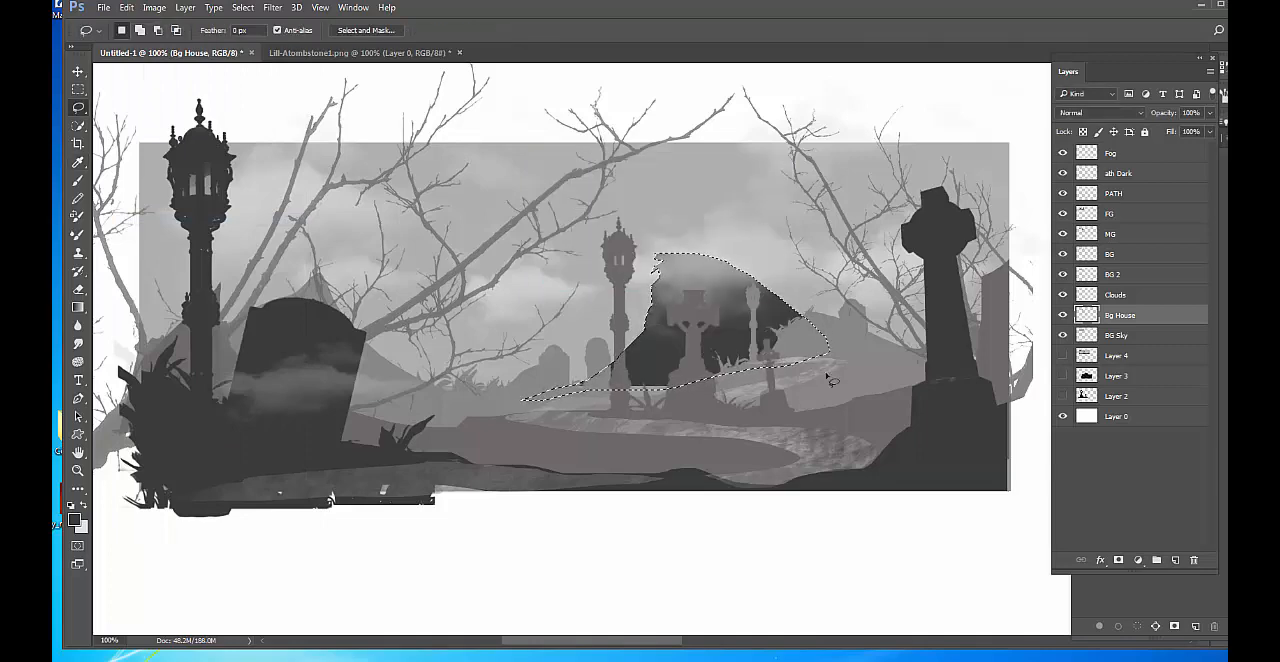
Lighten the dark hill with Levels by setting the midtone input to 2.30, and hide the Clouds layer.
{"action": "key", "text": "ctrl+l"}
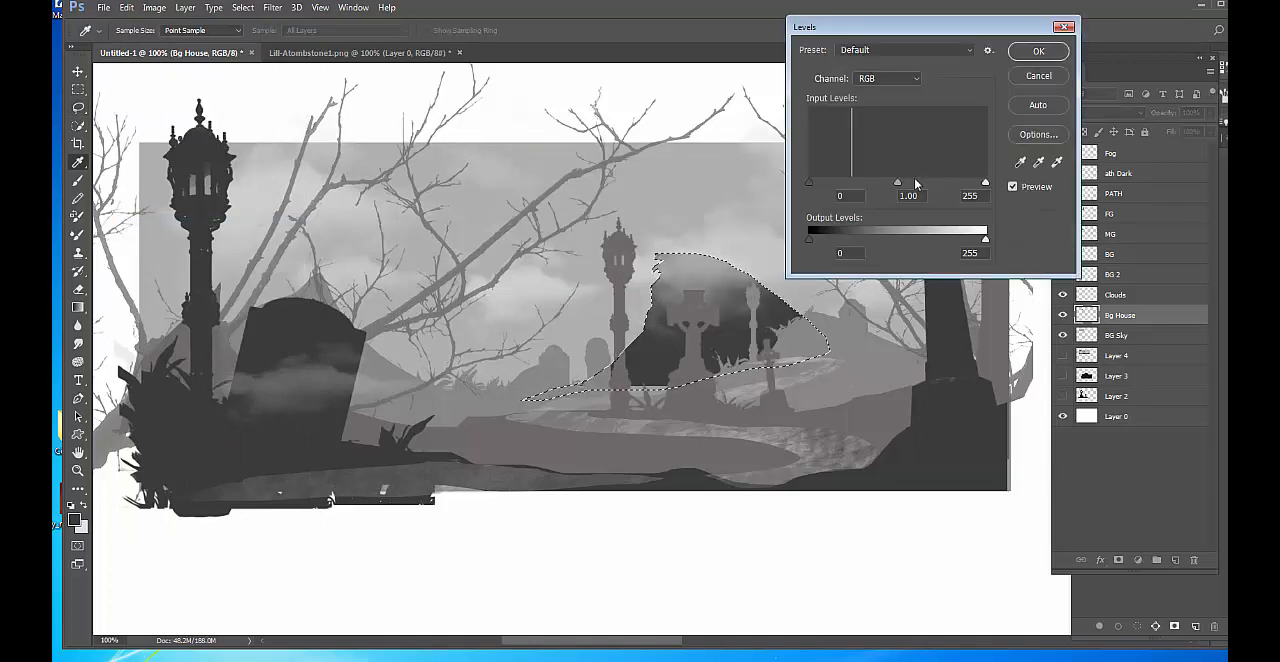
{"action": "left_click_drag", "start_coordinate": [898, 183], "coordinate": [845, 187]}
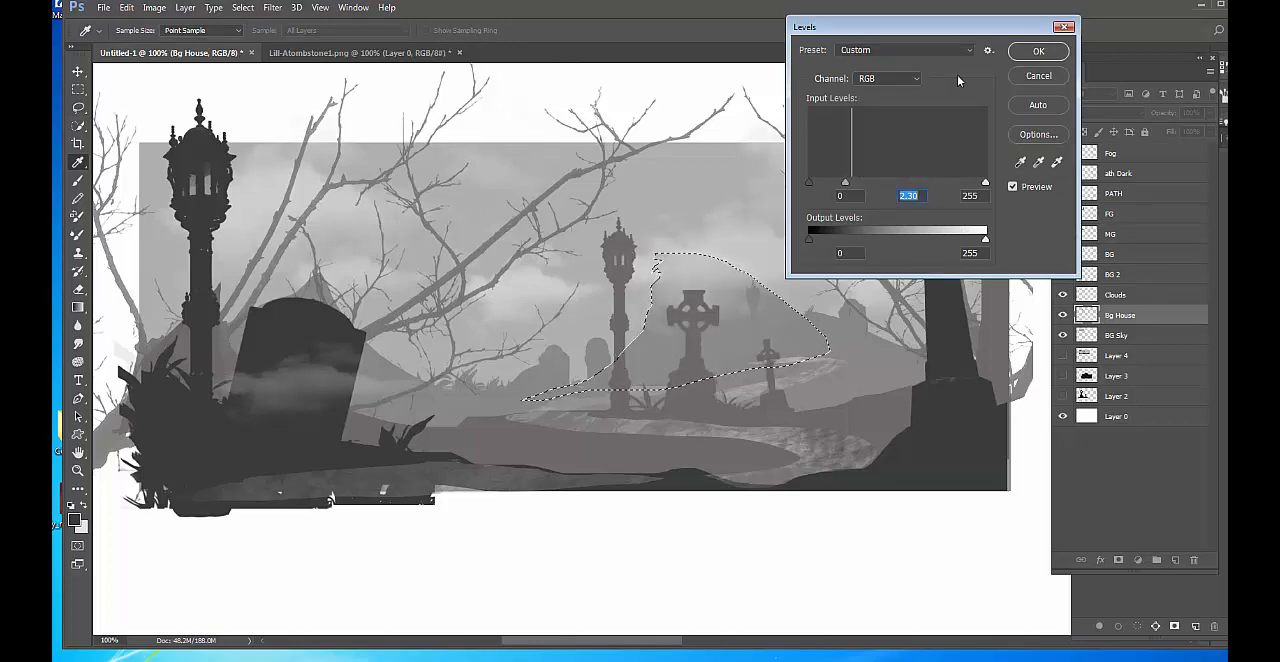
{"action": "left_click", "coordinate": [1038, 51]}
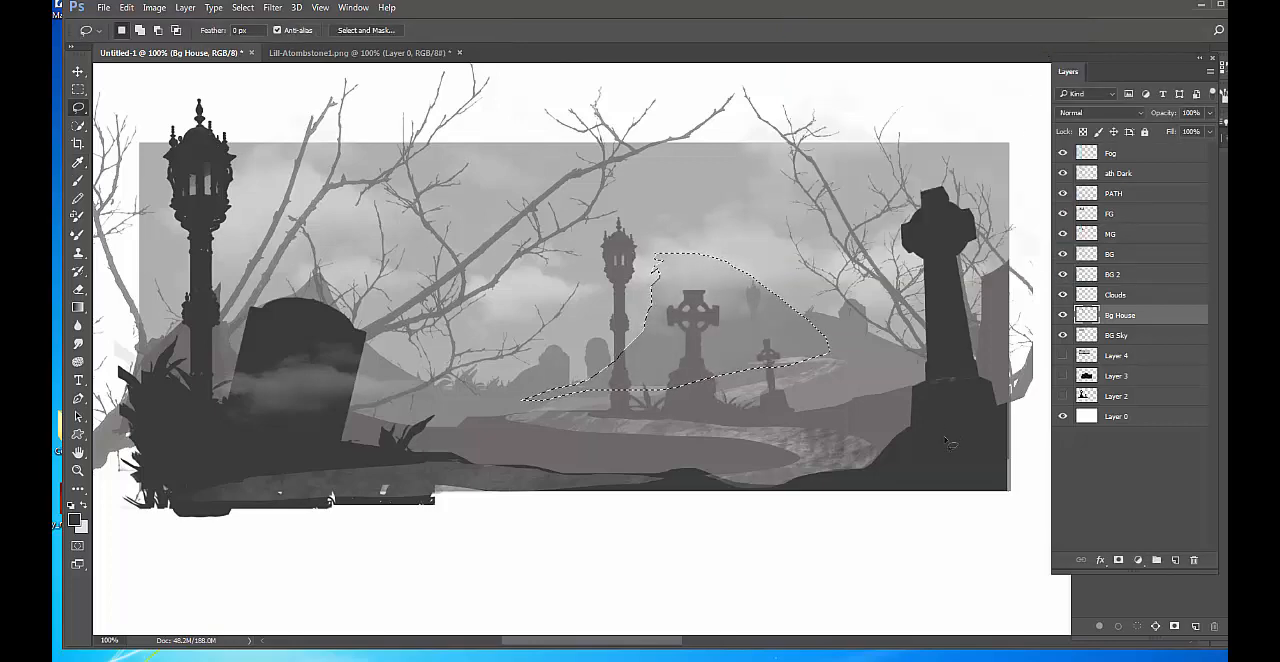
{"action": "left_click", "coordinate": [1063, 295]}
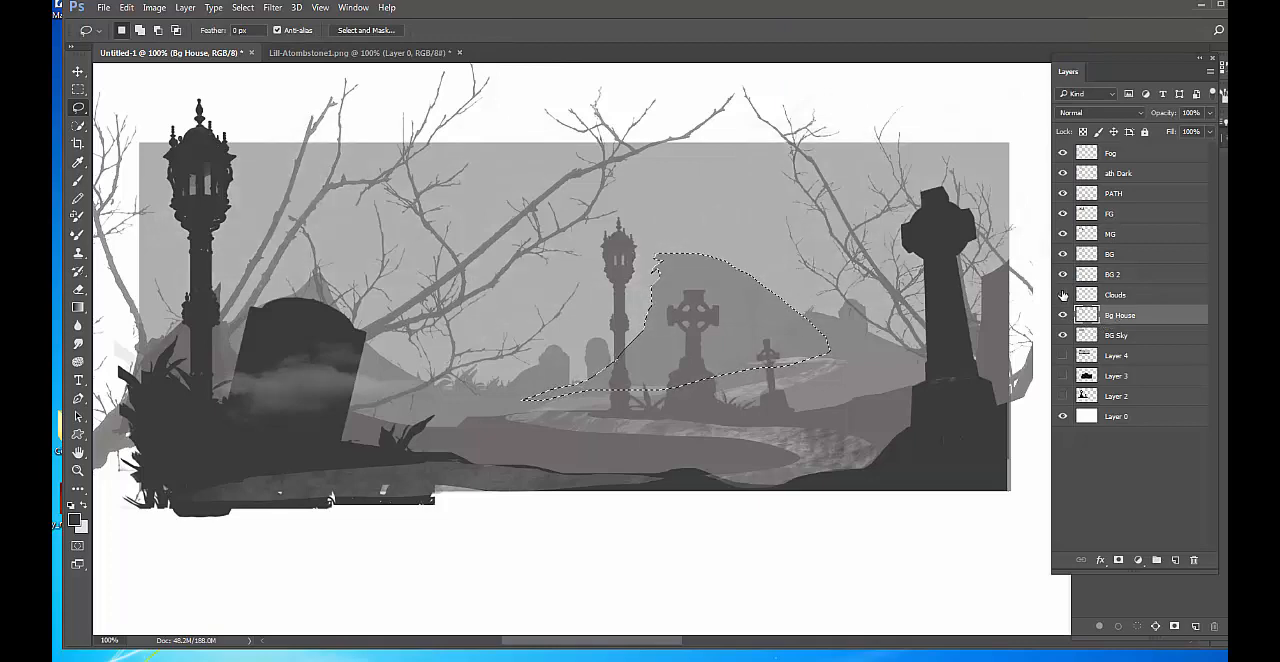
Lighten the hill further using Levels with midtones at 1.06 and output black at 58, hiding the selection edges meanwhile.
{"action": "key", "text": "ctrl+l"}
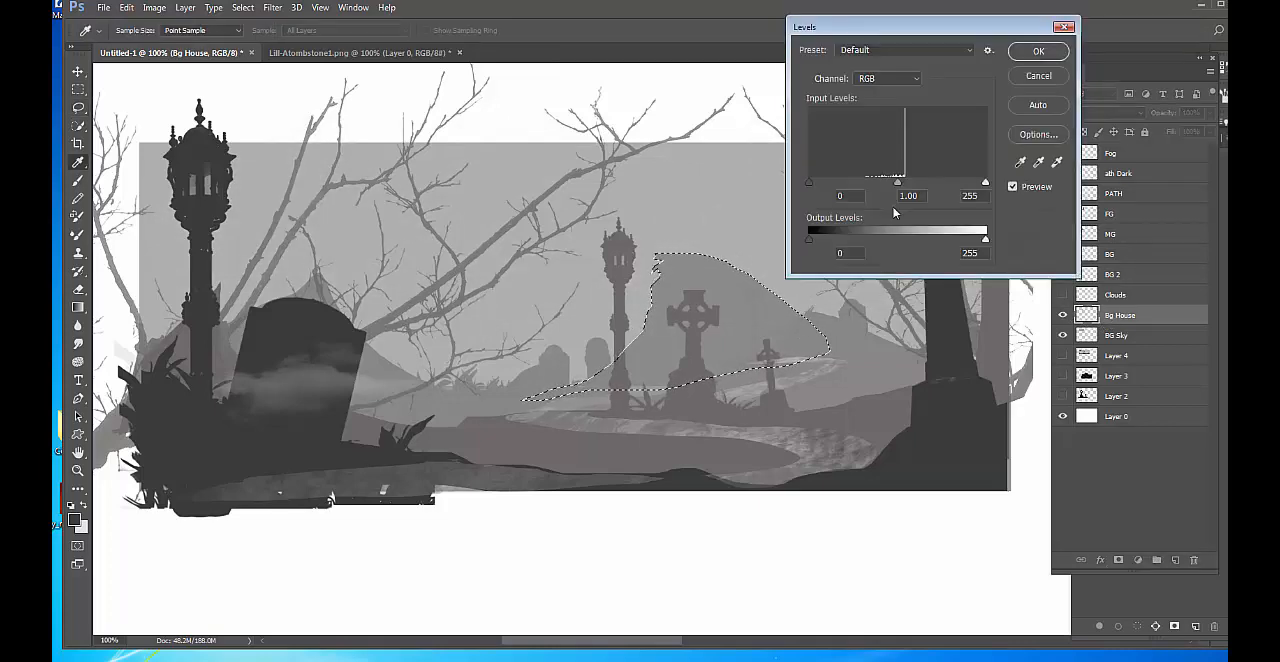
{"action": "left_click_drag", "start_coordinate": [896, 182], "coordinate": [893, 182]}
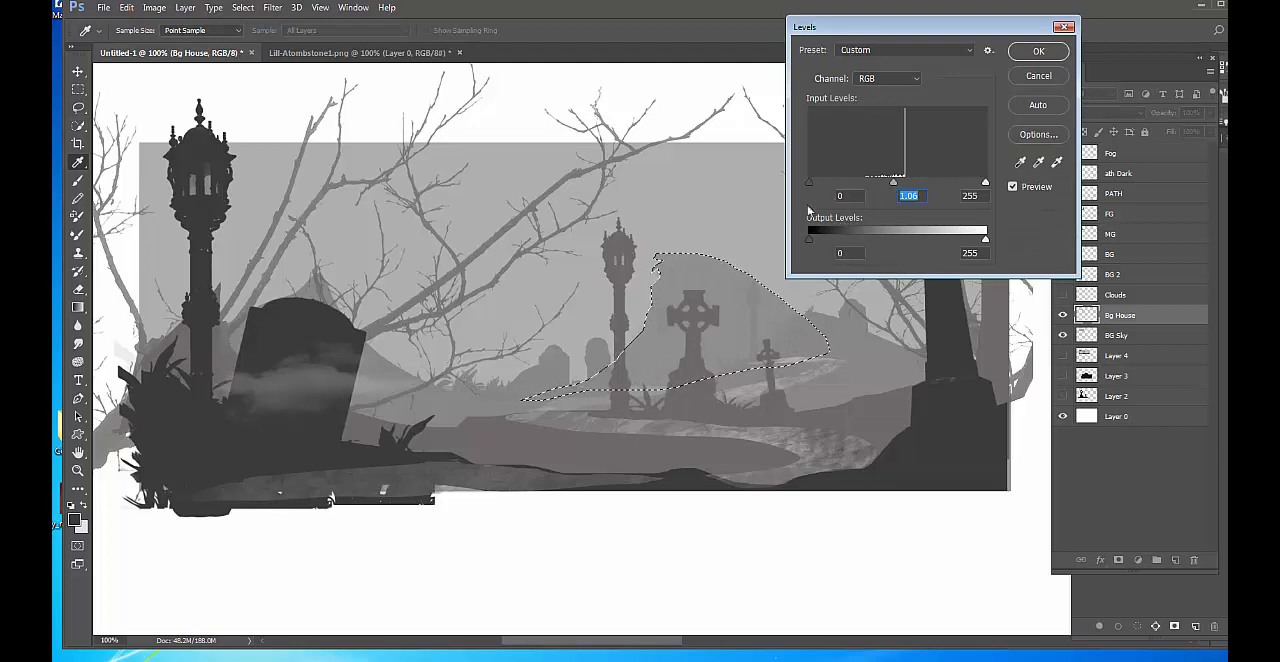
{"action": "mouse_move", "coordinate": [809, 183]}
{"action": "left_mouse_down"}
{"action": "mouse_move", "coordinate": [838, 188]}
{"action": "mouse_move", "coordinate": [792, 193]}
{"action": "left_mouse_up"}
{"action": "left_click_drag", "start_coordinate": [809, 240], "coordinate": [849, 240]}
{"action": "key", "text": "ctrl+h"}
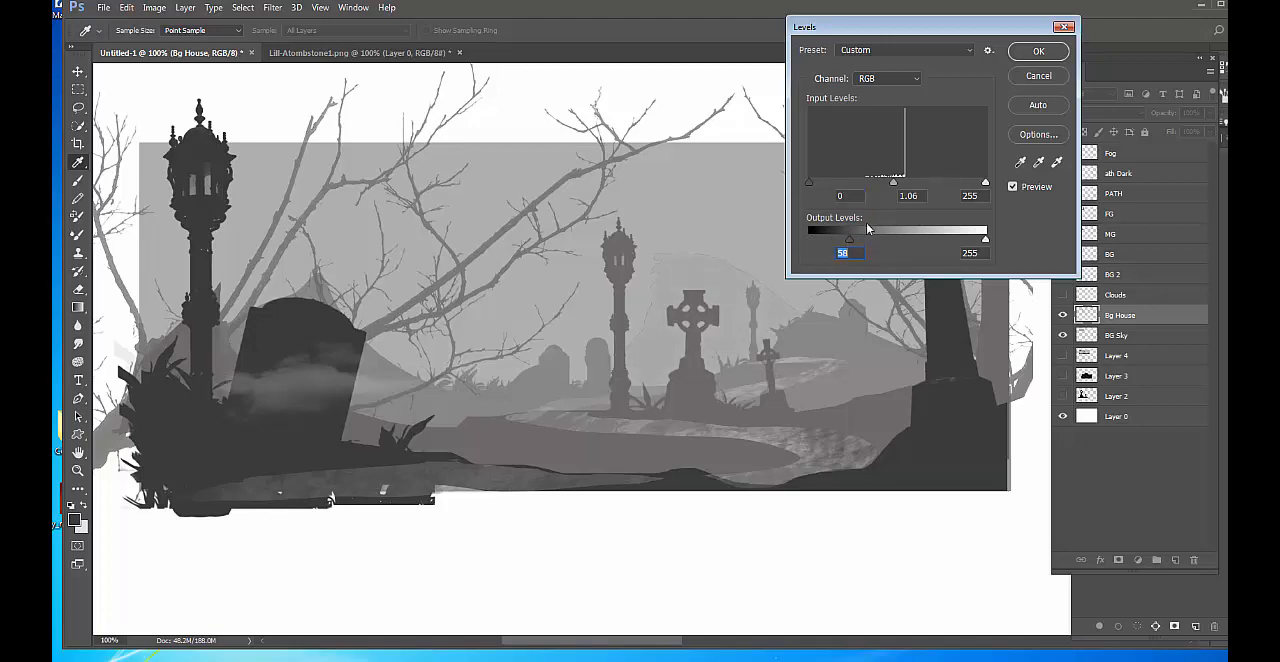
{"action": "left_click", "coordinate": [1042, 53]}
Refill the hill selection with the dark foreground color and lighten it close to the sky tone by raising the Levels output black.
{"action": "left_click", "coordinate": [127, 8]}
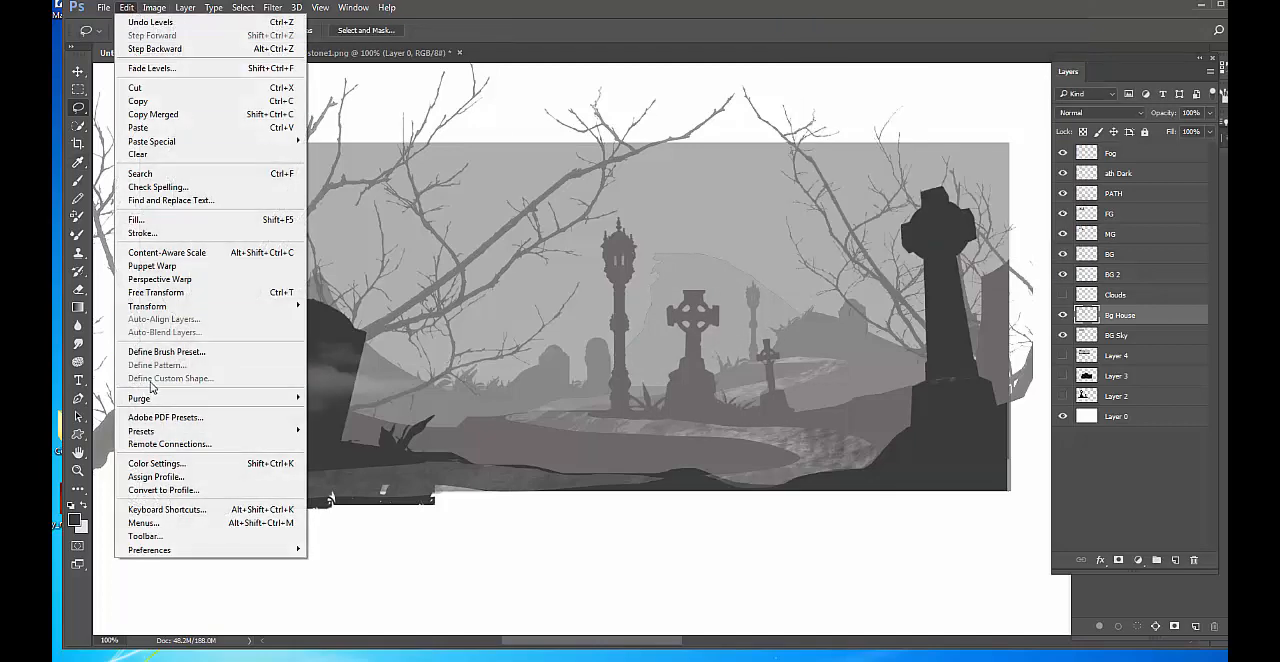
{"action": "left_click", "coordinate": [164, 221]}
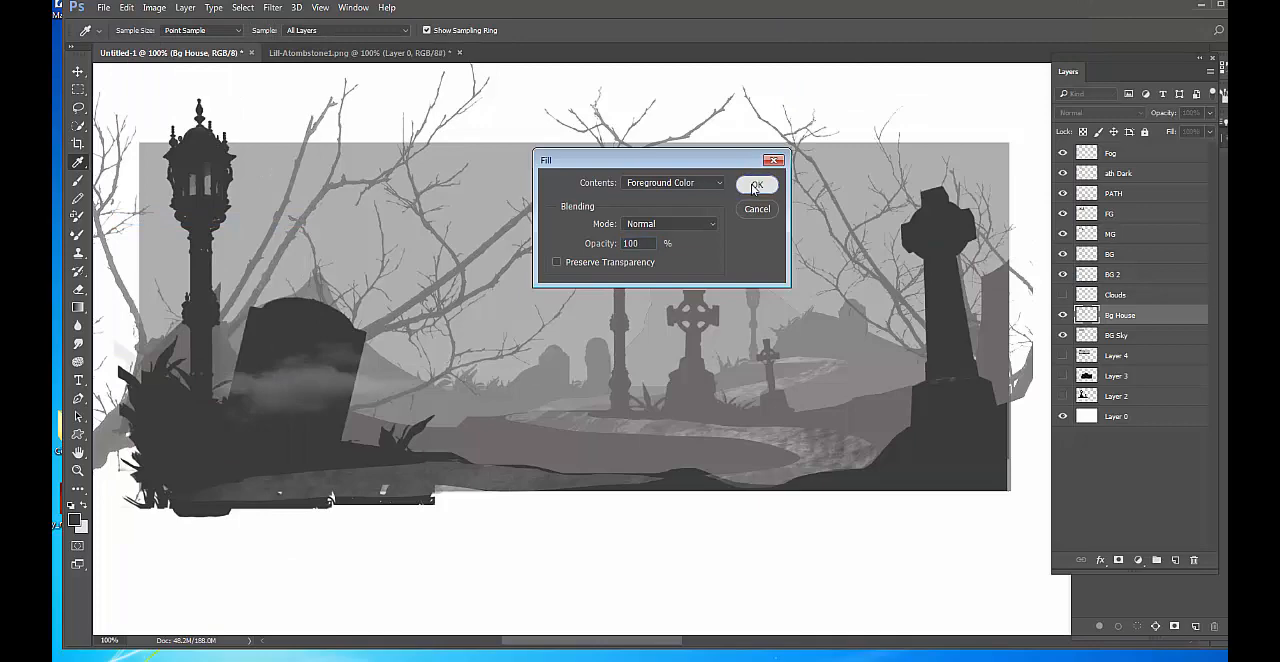
{"action": "left_click", "coordinate": [755, 187]}
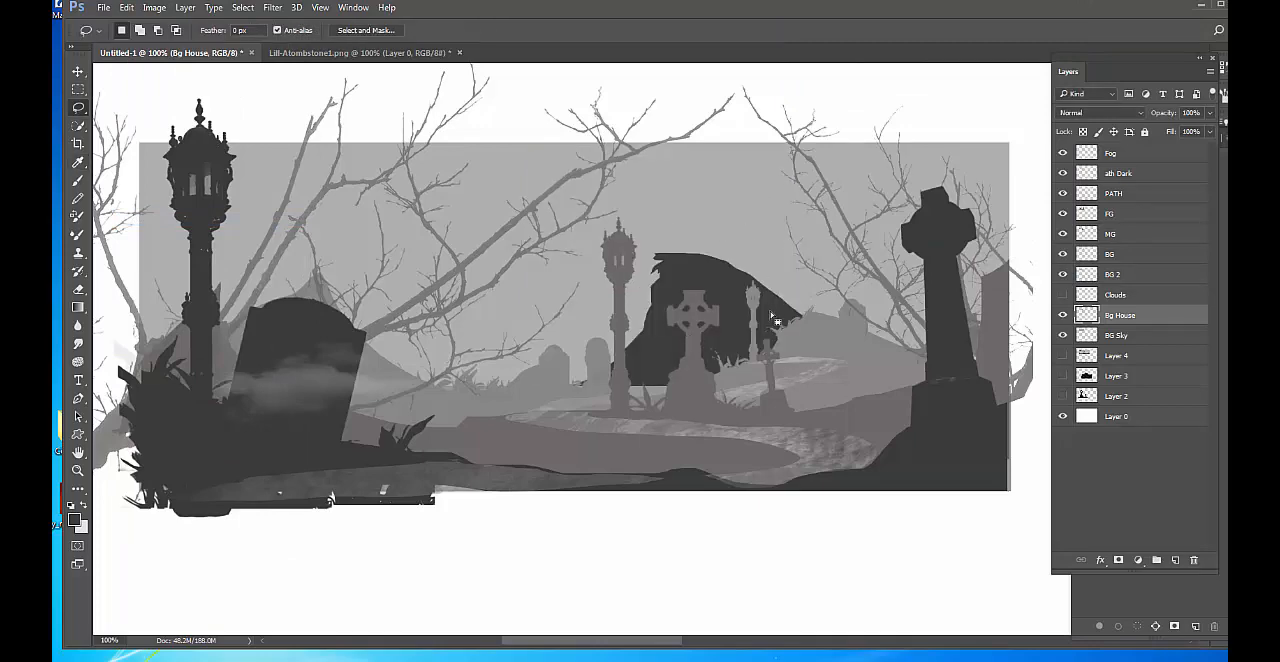
{"action": "key", "text": "ctrl+l"}
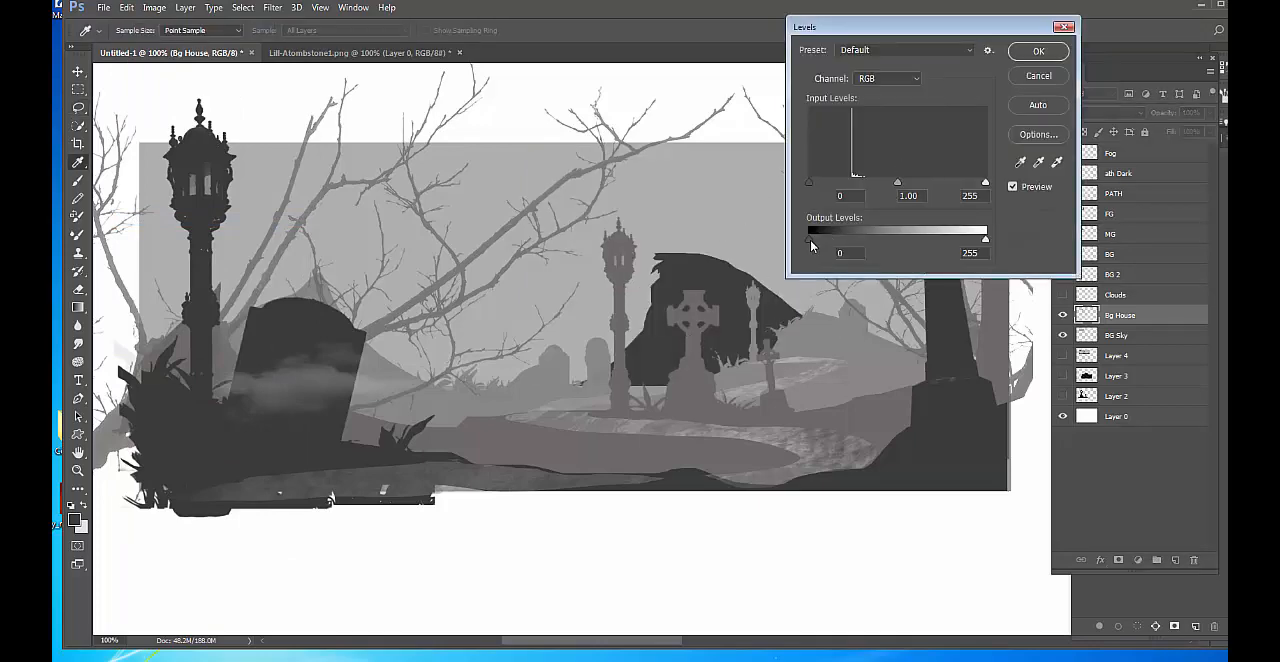
{"action": "left_click_drag", "start_coordinate": [810, 240], "coordinate": [910, 238]}
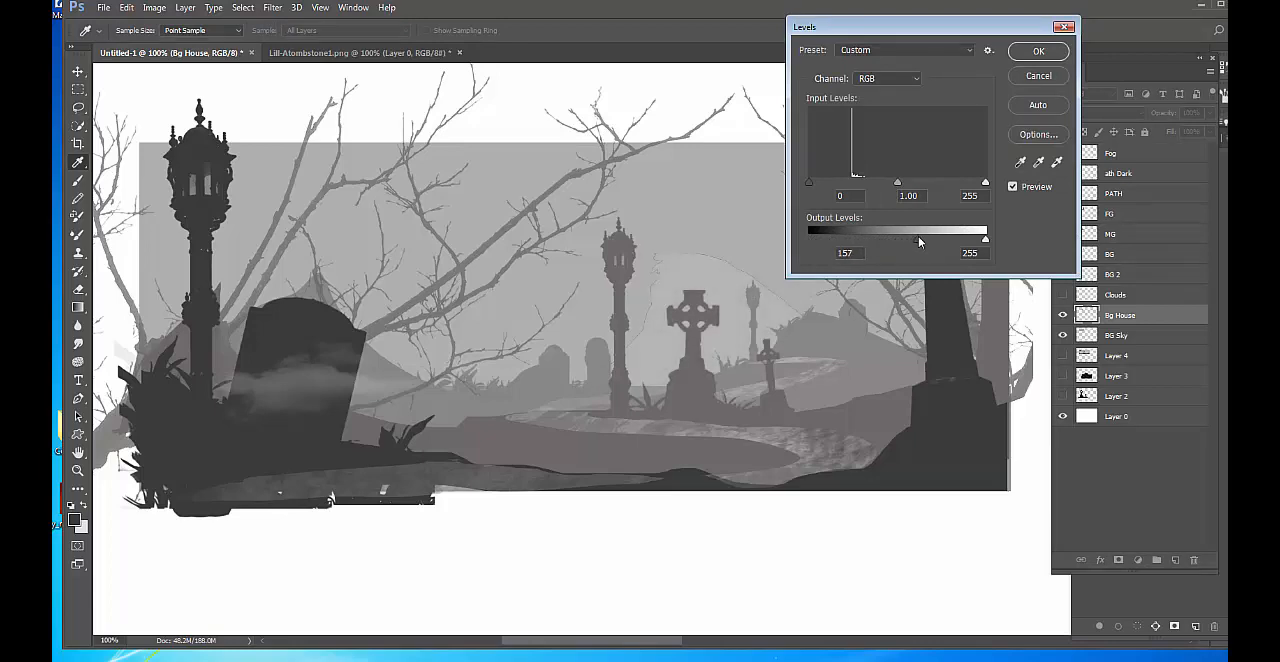
{"action": "left_click", "coordinate": [1046, 55]}
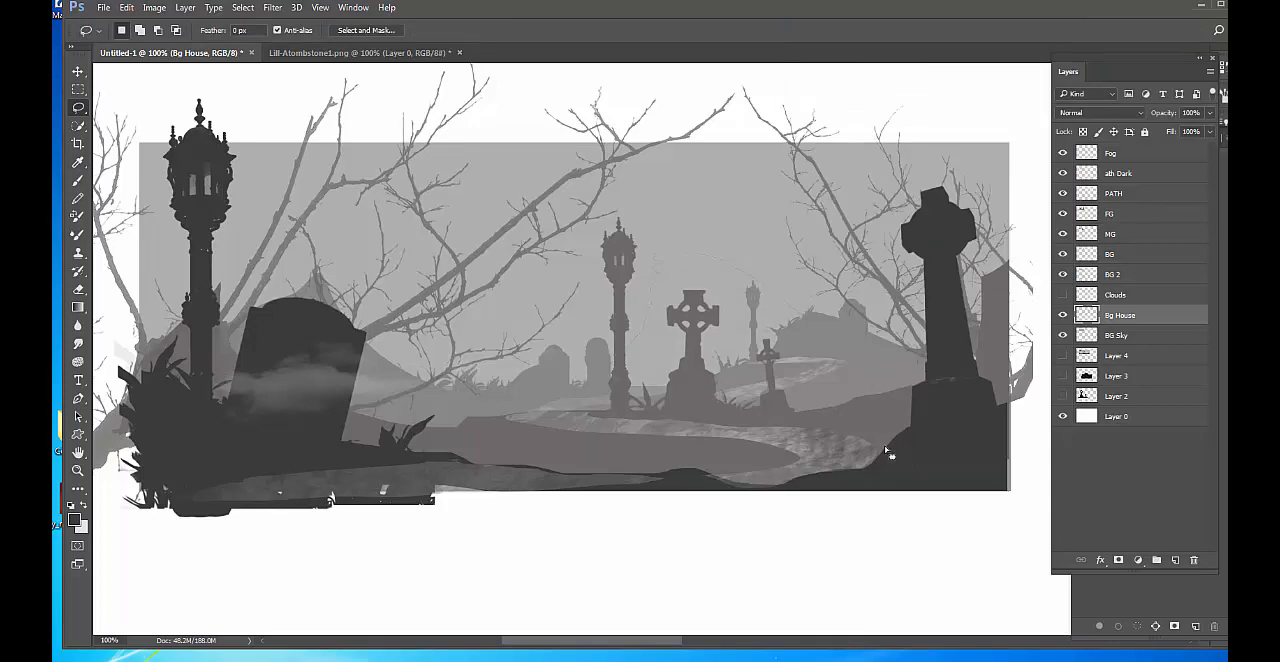
Step back through the latest hill tone changes, delete the hill from the Bg House layer, and clear the selection.
{"action": "key", "text": "ctrl+alt+z"}
{"action": "key", "text": "ctrl+alt+z"}
{"action": "key", "text": "ctrl+alt+z"}
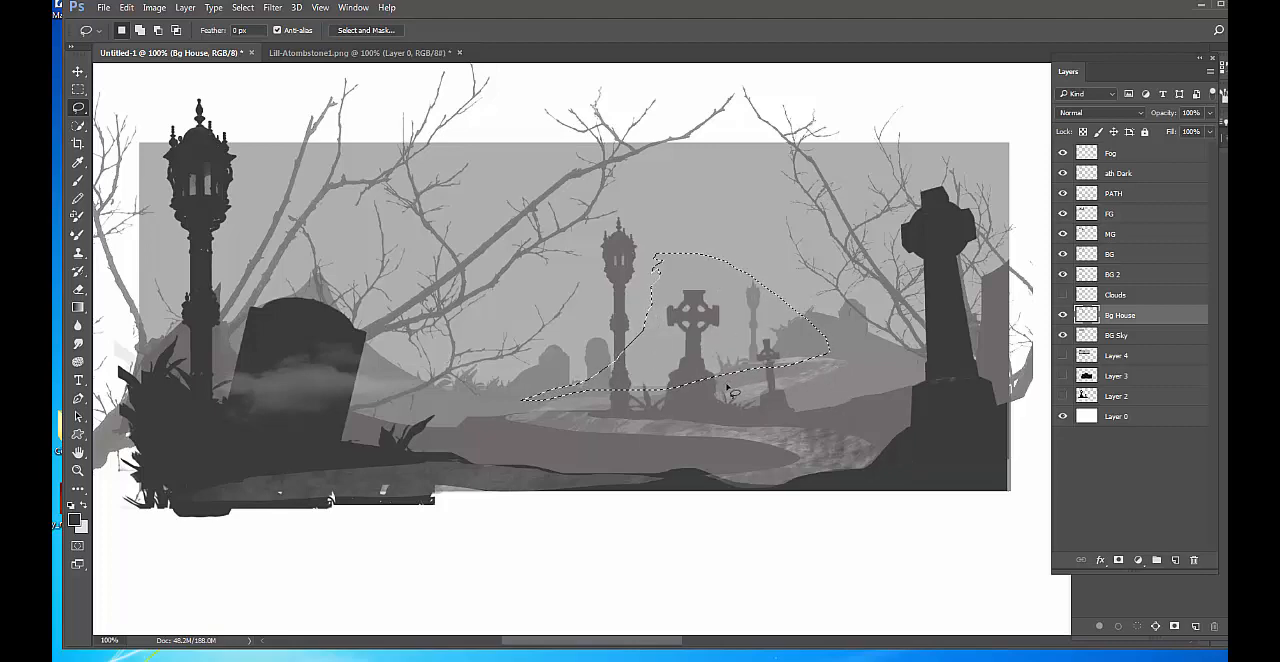
{"action": "key", "text": "ctrl+shift+z"}
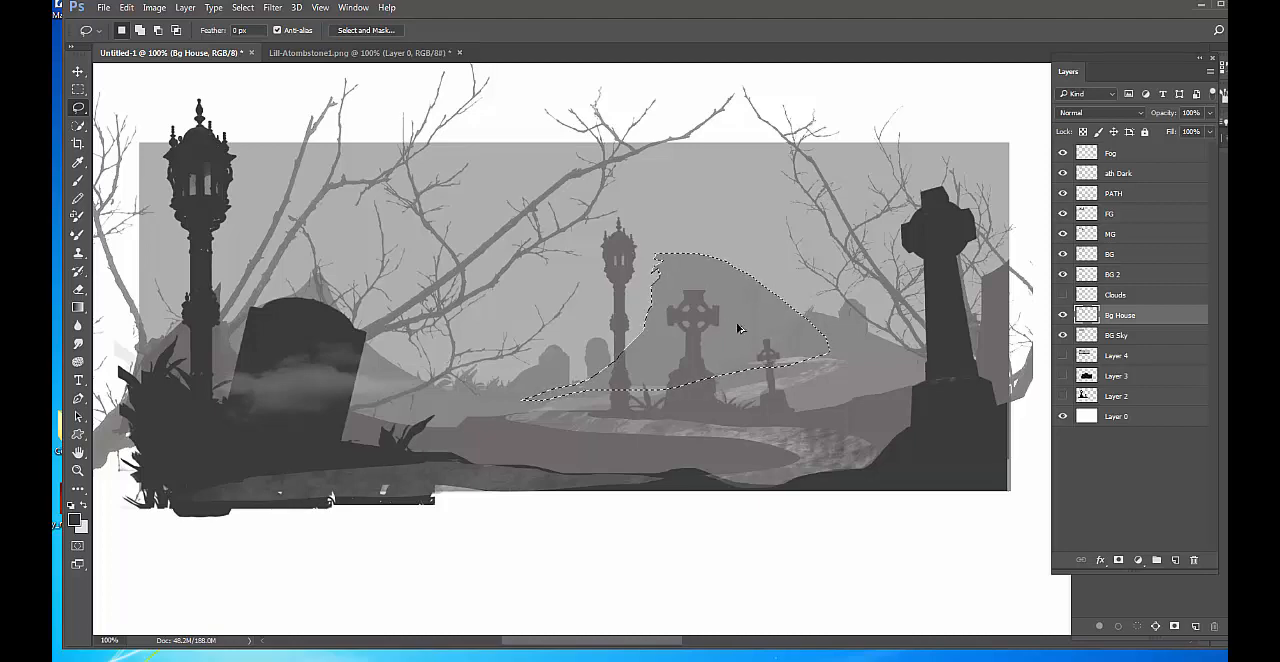
{"action": "key", "text": "alt+BackSpace"}
{"action": "key", "text": "Delete"}
{"action": "key", "text": "ctrl+d"}
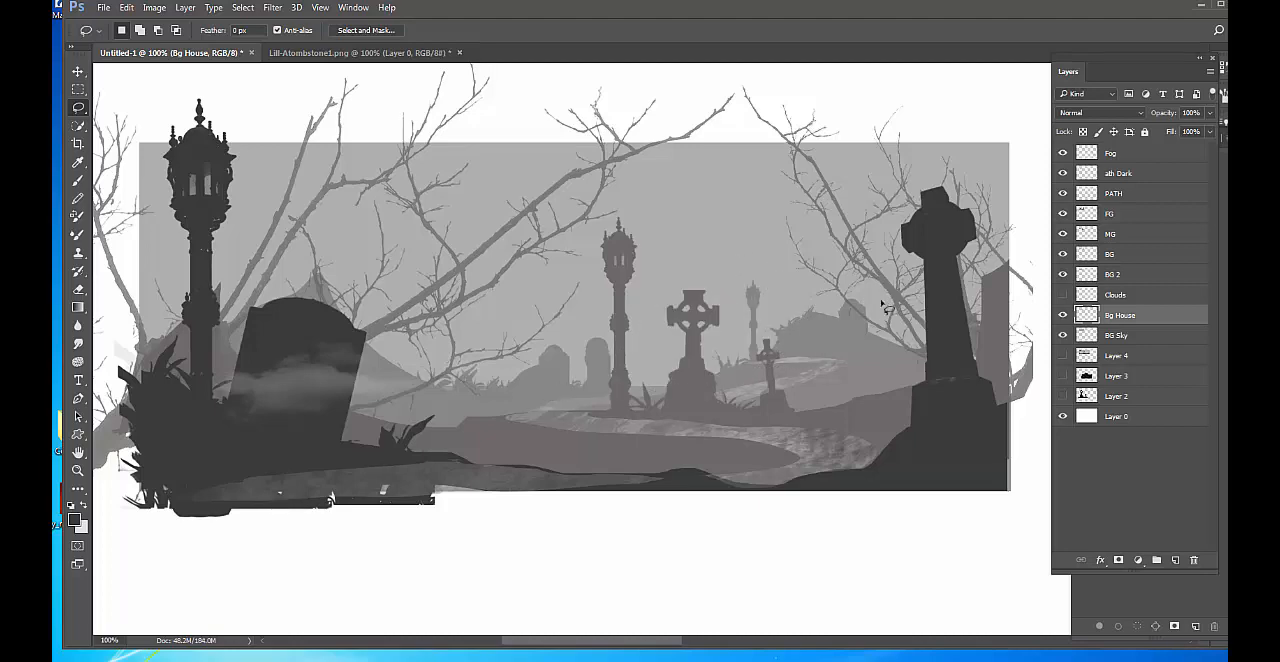
Outline a wider hill behind the middle Celtic cross on Bg House, fill it with the dark foreground color, and deselect.
{"action": "mouse_move", "coordinate": [846, 325]}
{"action": "left_mouse_down"}
{"action": "mouse_move", "coordinate": [754, 259]}
{"action": "mouse_move", "coordinate": [676, 255]}
{"action": "left_mouse_up"}
{"action": "mouse_move", "coordinate": [662, 316]}
{"action": "left_mouse_down"}
{"action": "mouse_move", "coordinate": [642, 368]}
{"action": "mouse_move", "coordinate": [592, 398]}
{"action": "mouse_move", "coordinate": [820, 376]}
{"action": "mouse_move", "coordinate": [881, 353]}
{"action": "left_mouse_up"}
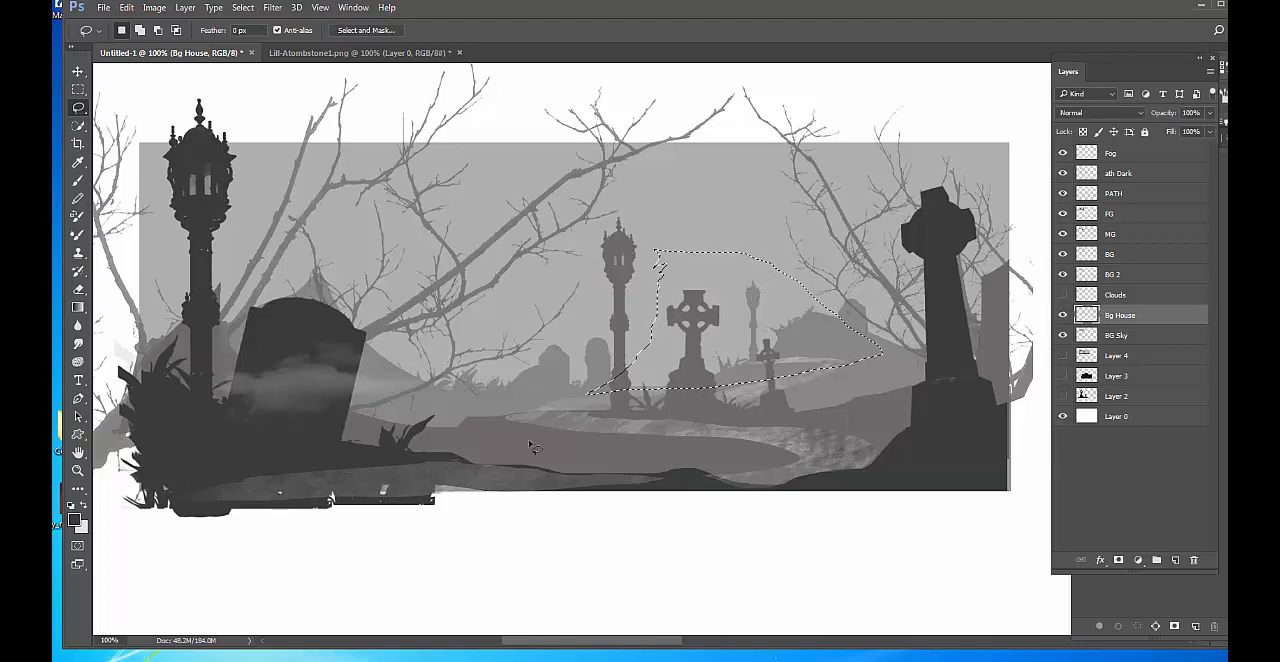
{"action": "left_click", "coordinate": [126, 7]}
{"action": "left_click", "coordinate": [138, 220]}
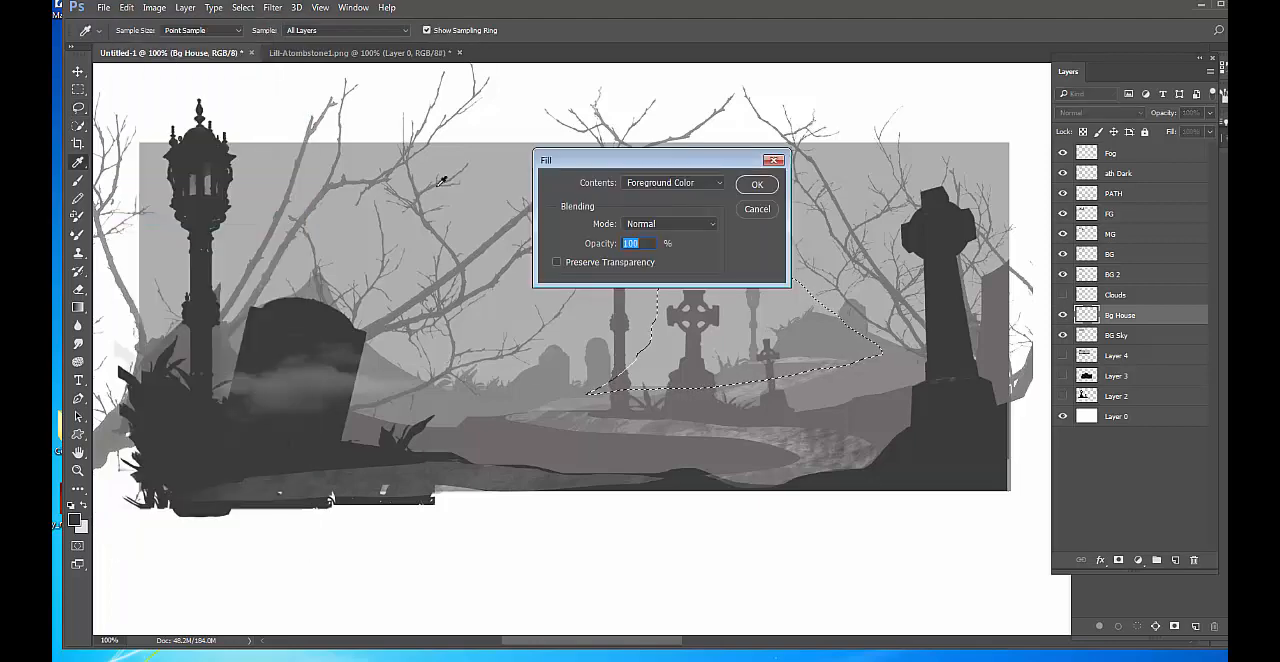
{"action": "left_click", "coordinate": [754, 183]}
{"action": "key", "text": "ctrl+d"}
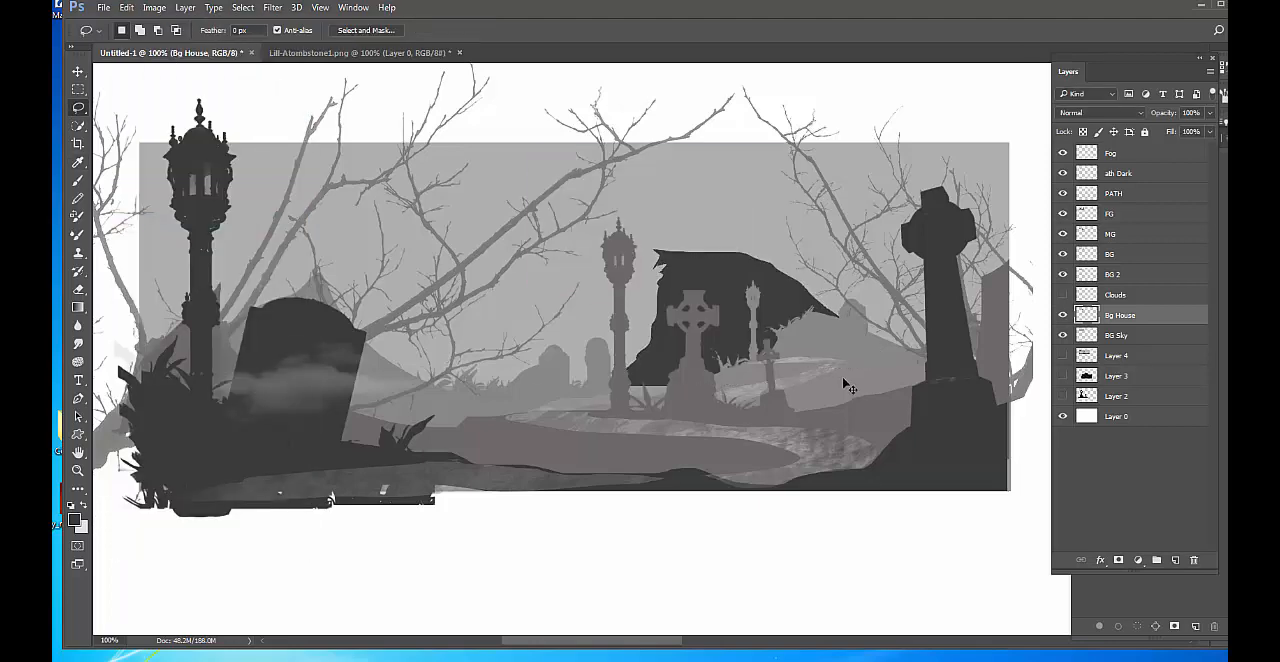
Lighten the new hill to a pale background grey using Levels with the midtone input at about 3.06.
{"action": "key", "text": "ctrl+l"}
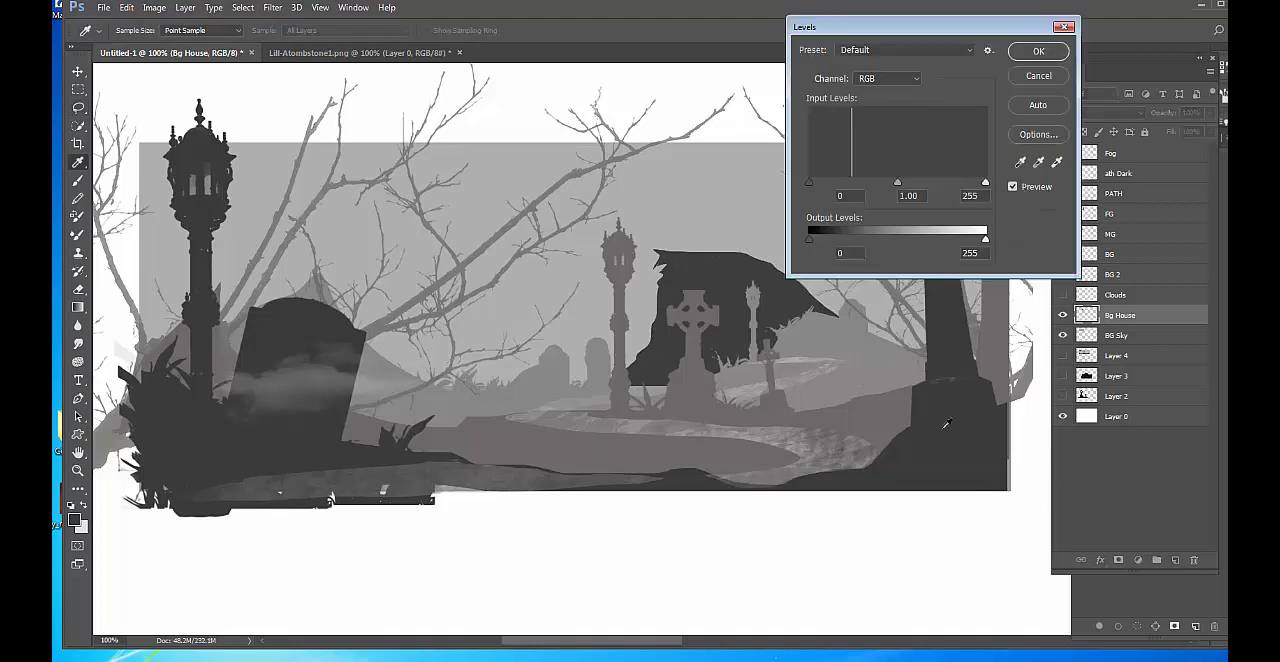
{"action": "left_click_drag", "start_coordinate": [899, 185], "coordinate": [827, 201]}
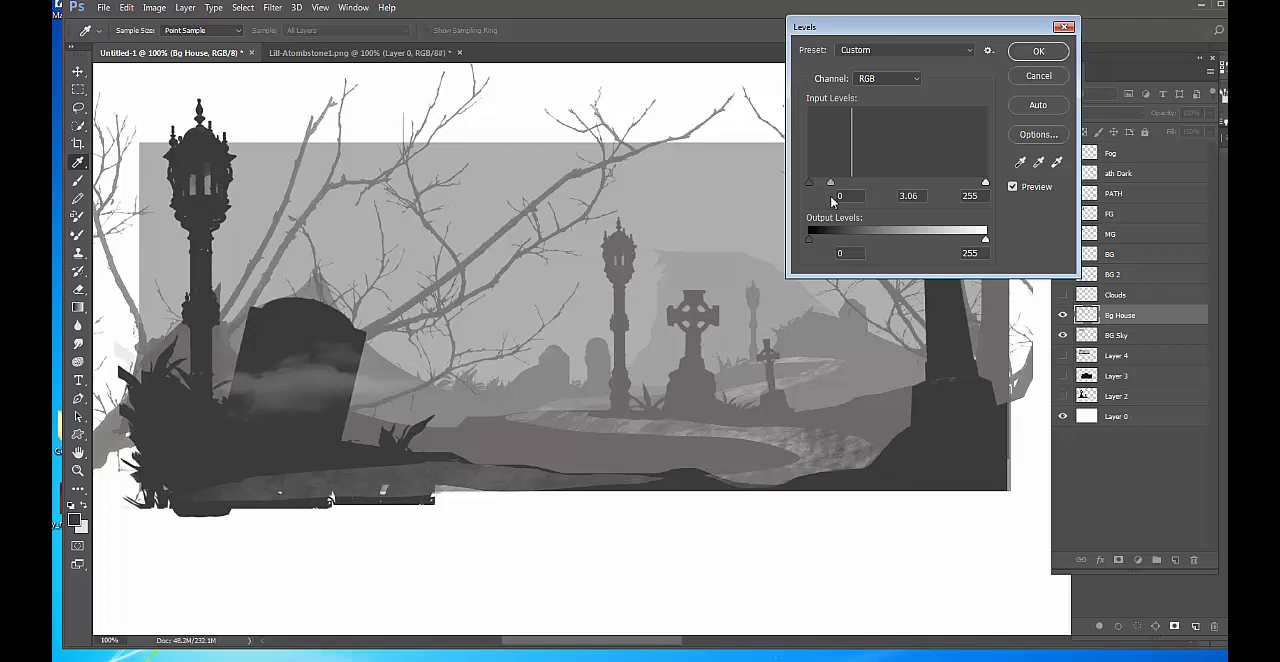
{"action": "left_click_drag", "start_coordinate": [832, 202], "coordinate": [832, 202]}
{"action": "left_click", "coordinate": [1036, 52]}
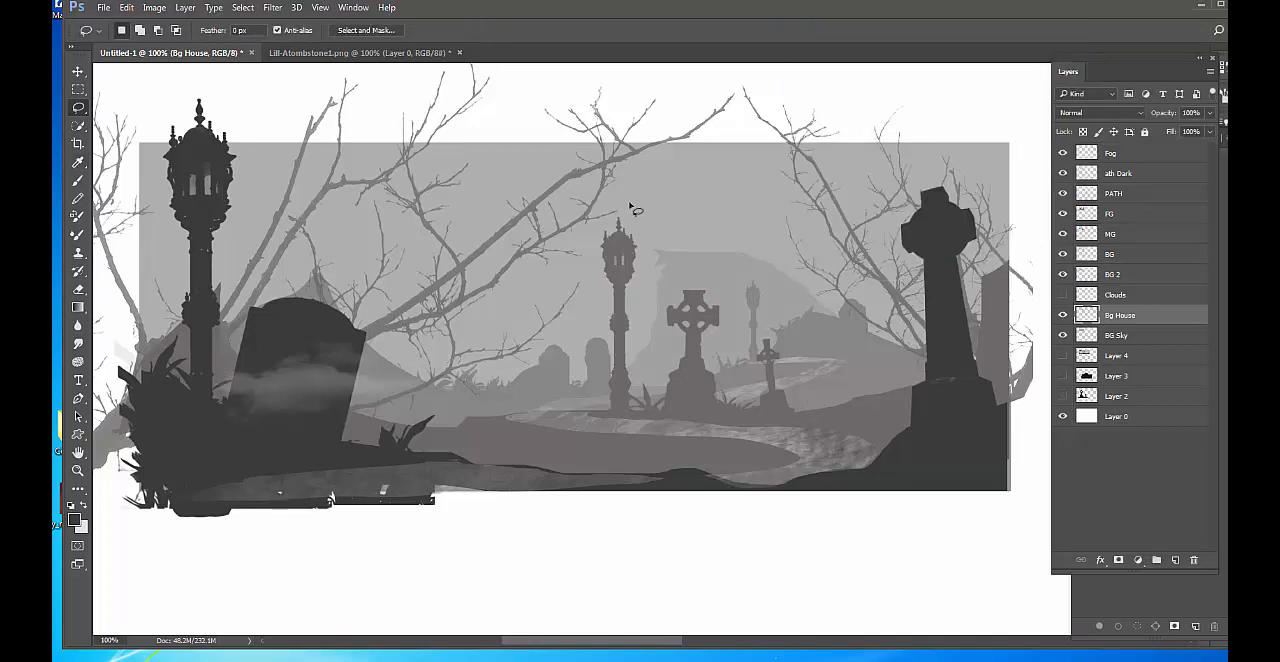
Choose the 696 px building silhouette brush from the brush presets and look through the remaining presets.
{"action": "key", "text": "b"}
{"action": "right_click", "coordinate": [645, 230]}
{"action": "scroll", "coordinate": [900, 480], "scroll_direction": "down", "scroll_amount": 1}
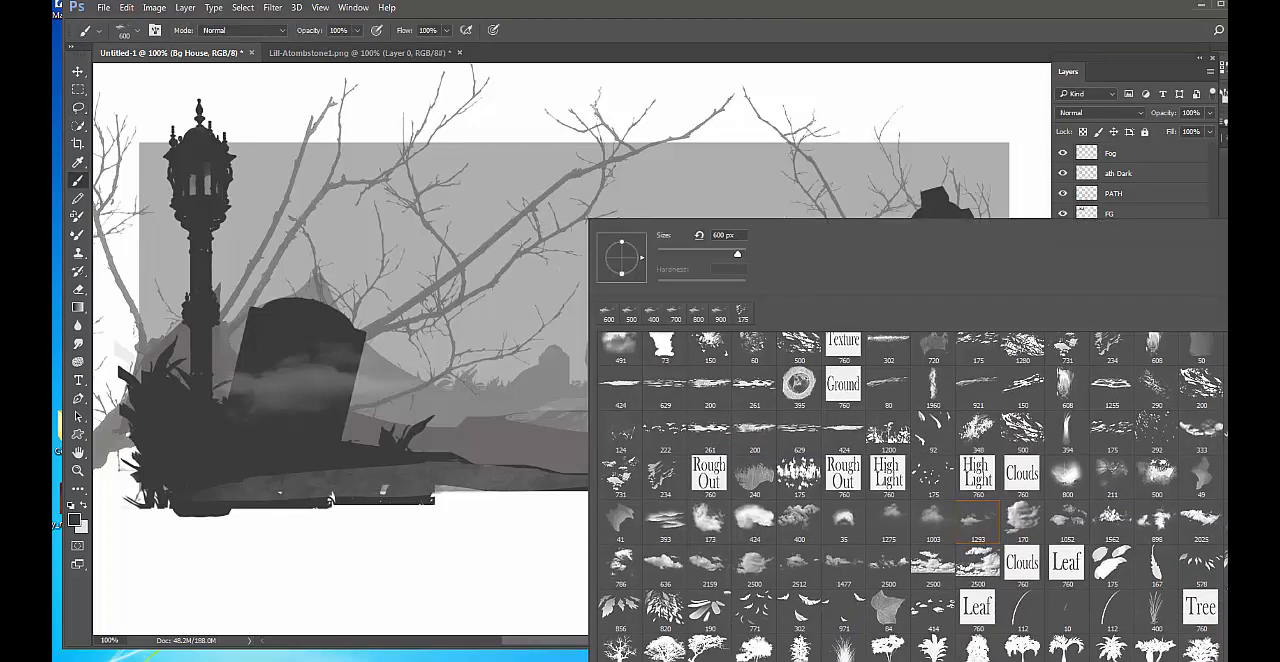
{"action": "scroll", "coordinate": [913, 496], "scroll_direction": "down", "scroll_amount": 8}
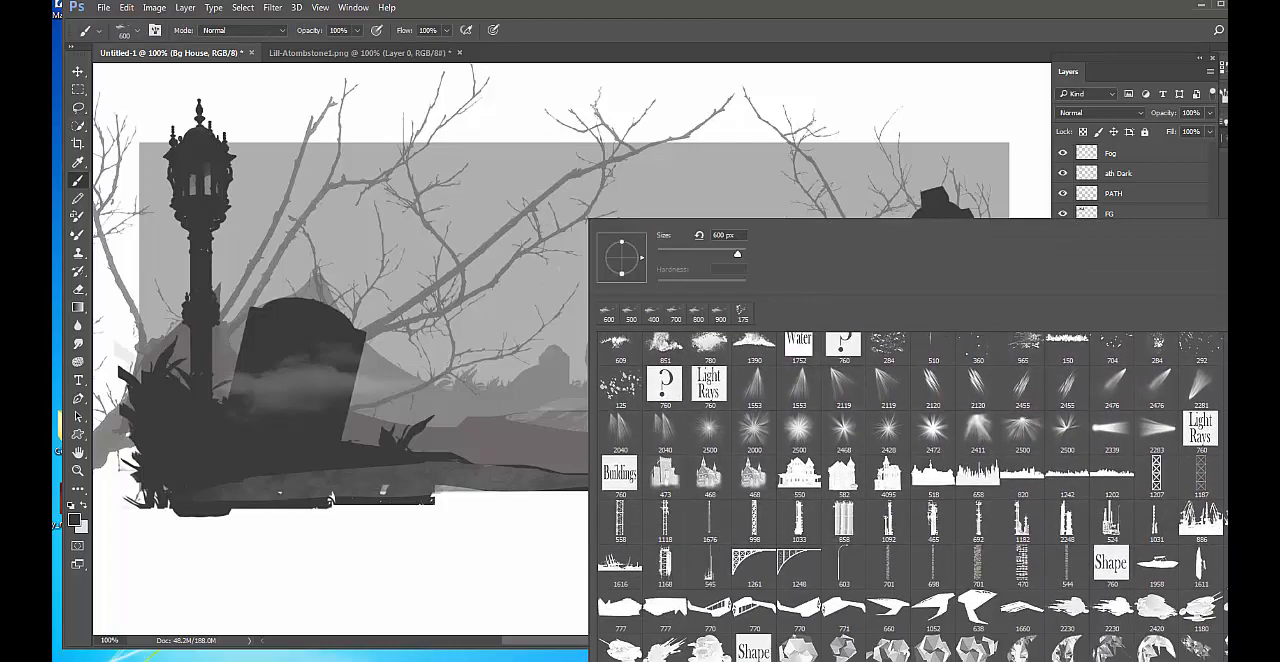
{"action": "scroll", "coordinate": [912, 496], "scroll_direction": "down", "scroll_amount": 5}
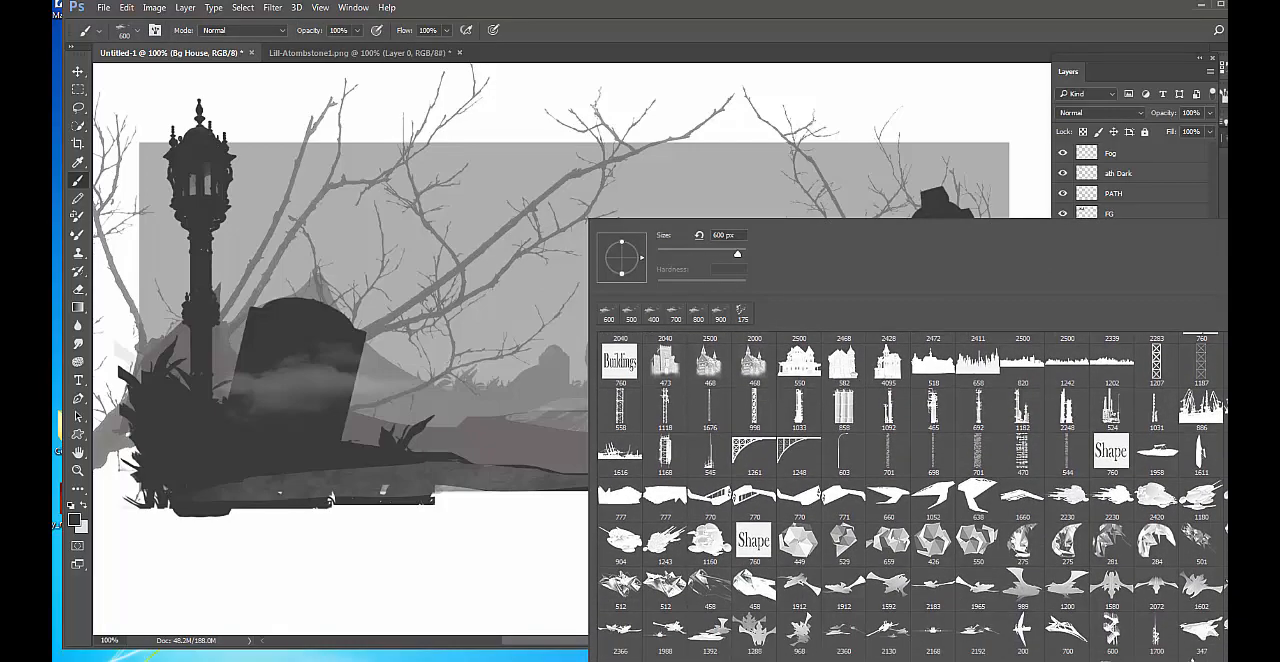
{"action": "scroll", "coordinate": [912, 496], "scroll_direction": "down", "scroll_amount": 7}
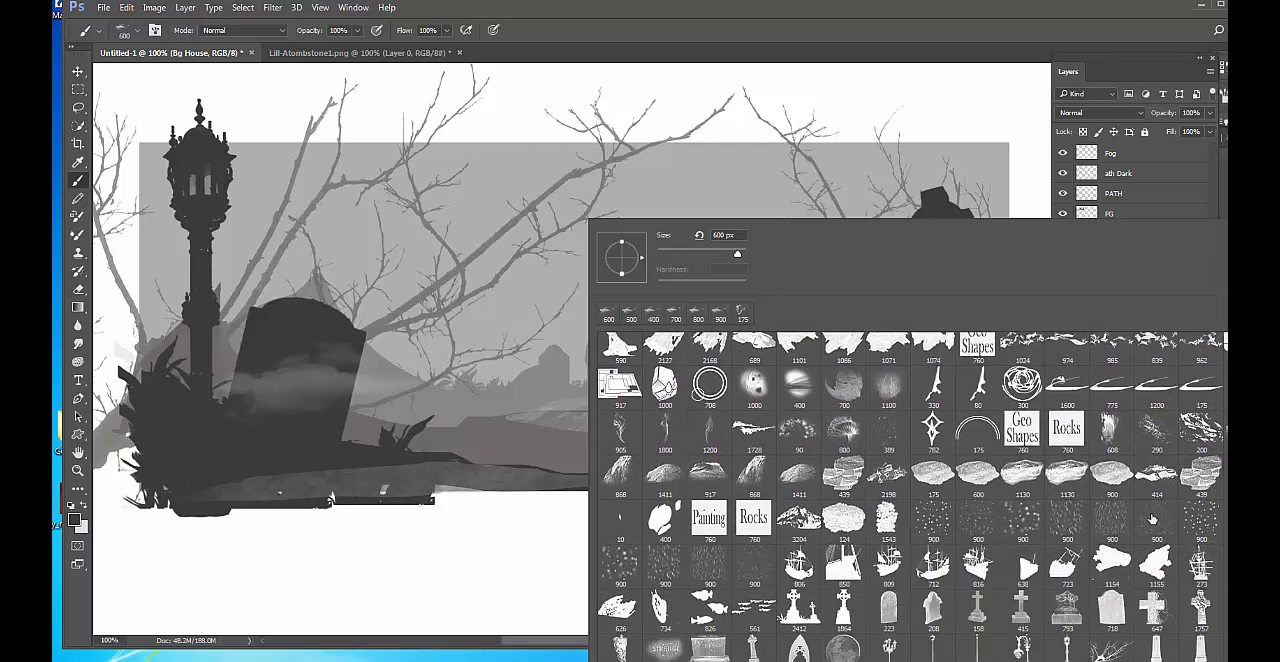
{"action": "scroll", "coordinate": [896, 483], "scroll_direction": "down", "scroll_amount": 5}
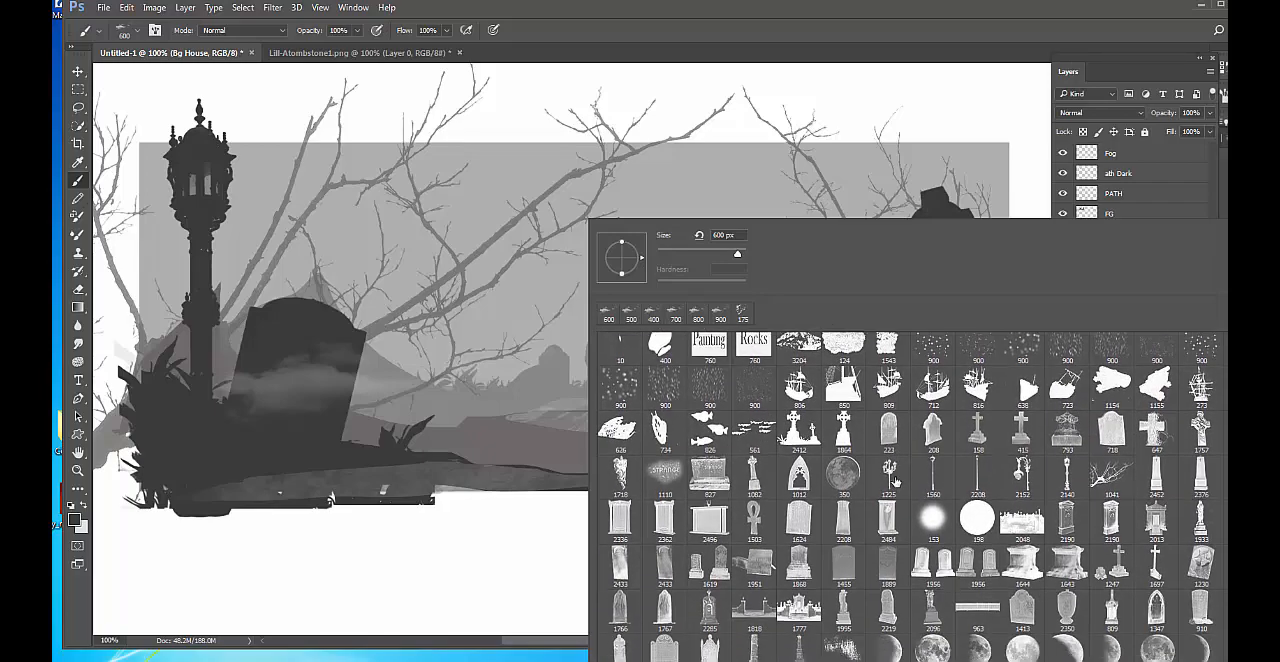
{"action": "scroll", "coordinate": [896, 483], "scroll_direction": "down", "scroll_amount": 7}
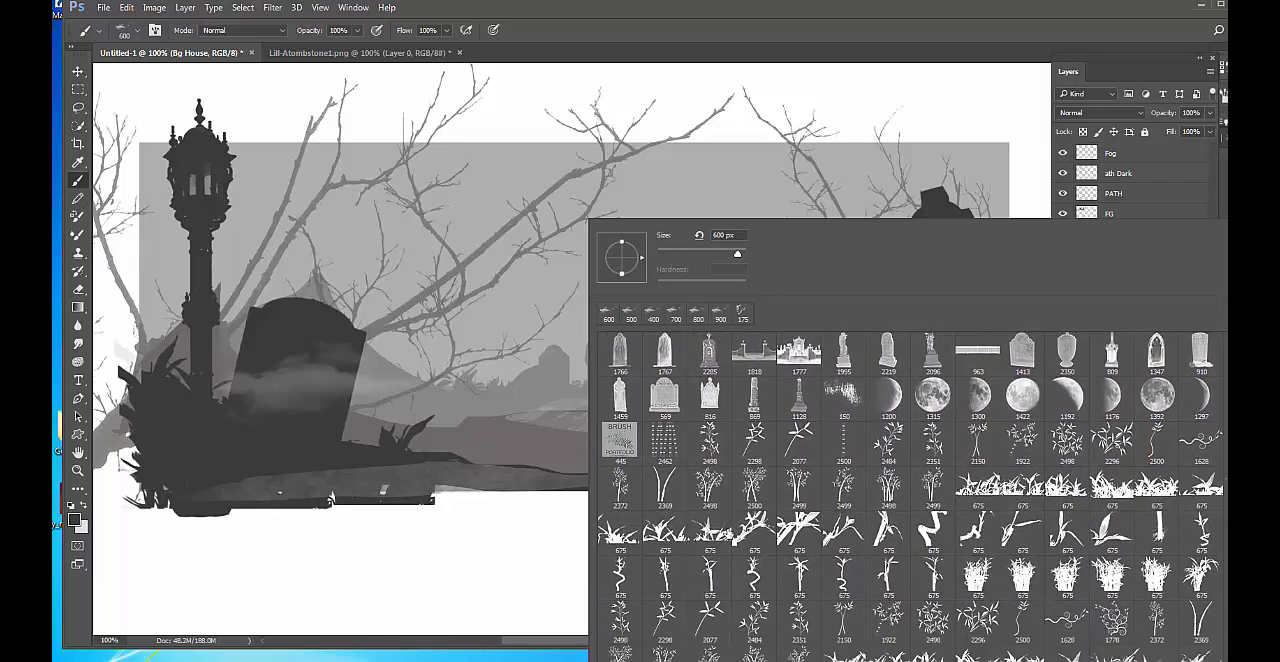
{"action": "scroll", "coordinate": [735, 532], "scroll_direction": "down", "scroll_amount": 8}
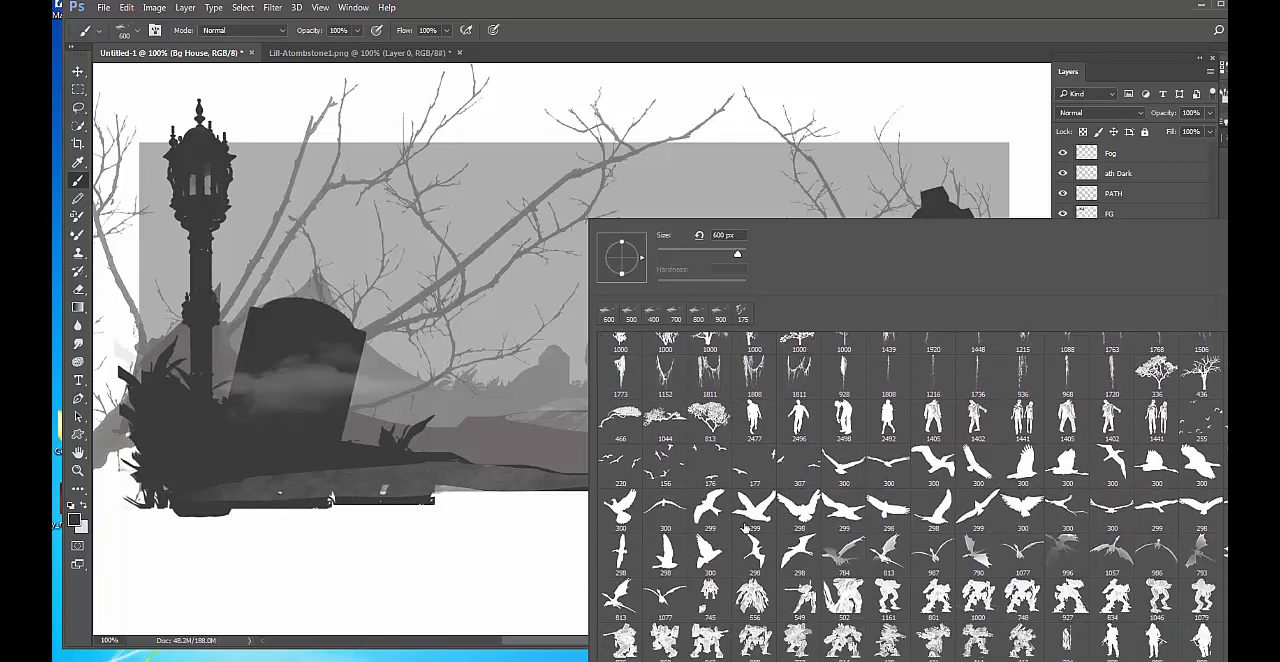
{"action": "scroll", "coordinate": [745, 527], "scroll_direction": "down", "scroll_amount": 3}
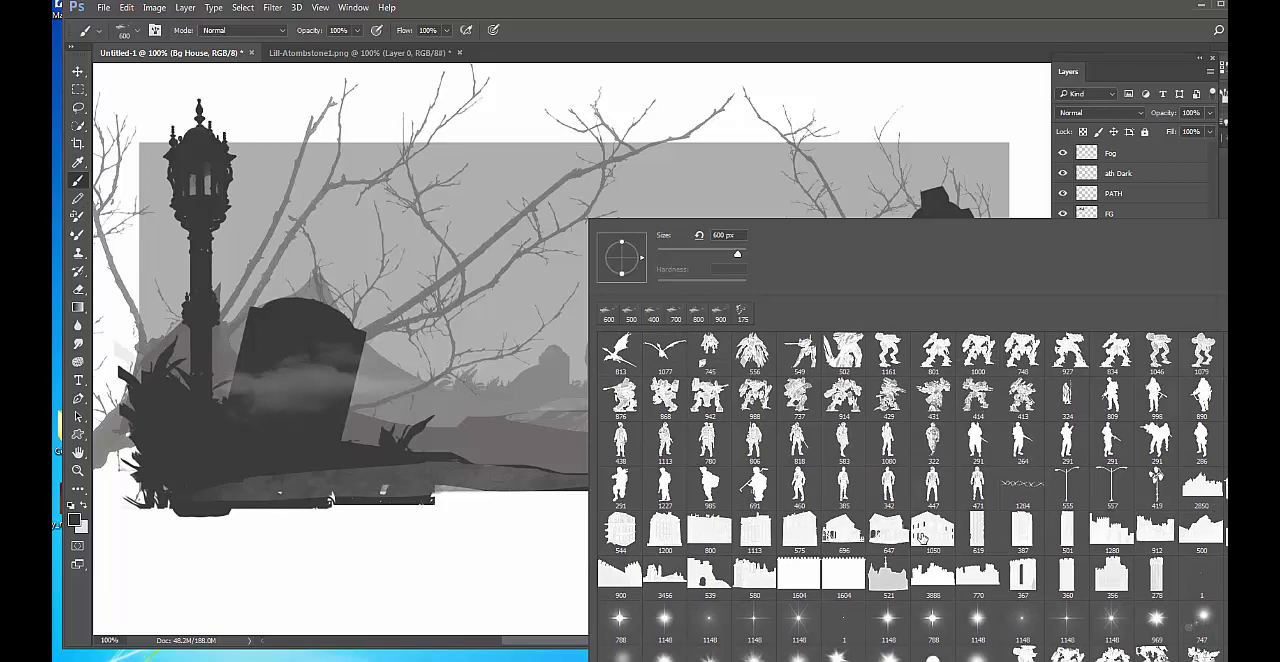
{"action": "scroll", "coordinate": [922, 538], "scroll_direction": "down", "scroll_amount": 1}
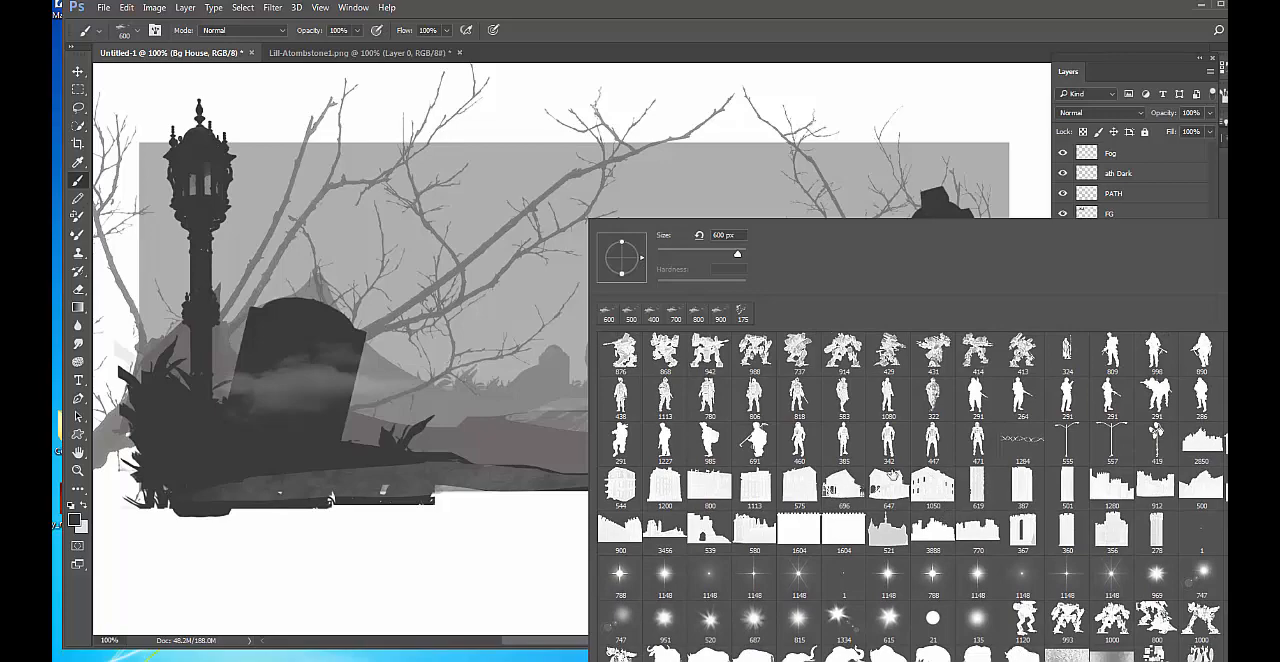
{"action": "left_click", "coordinate": [843, 486]}
{"action": "scroll", "coordinate": [930, 500], "scroll_direction": "down", "scroll_amount": 1}
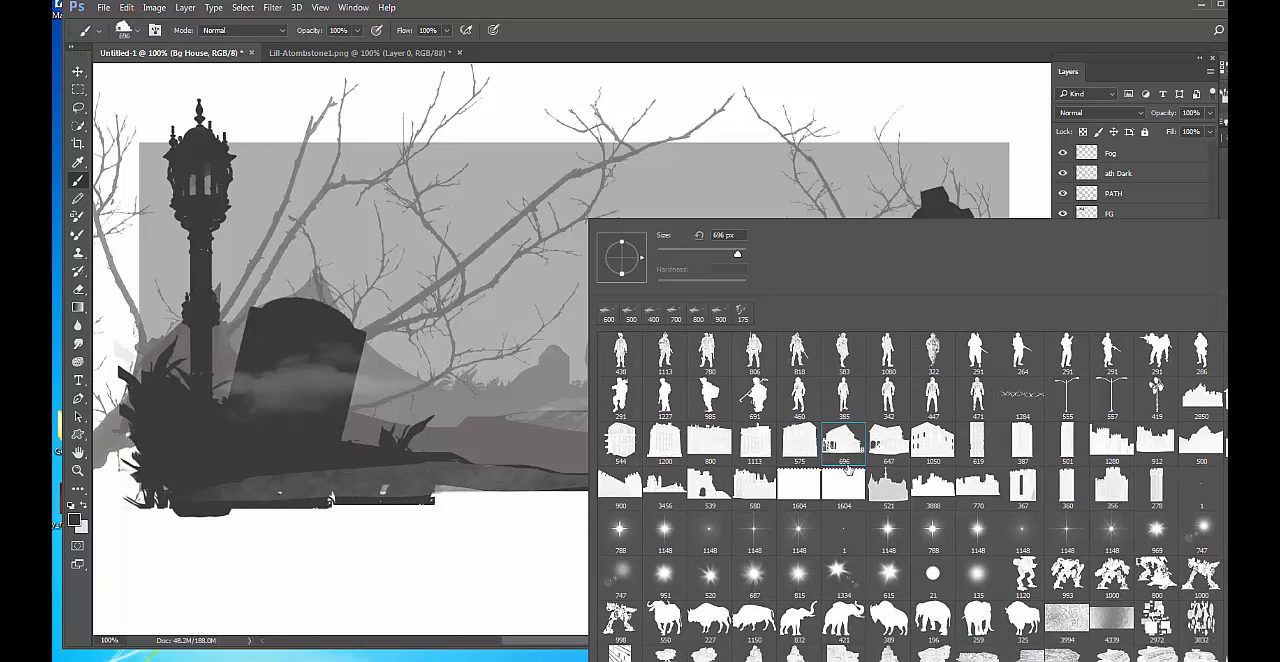
{"action": "scroll", "coordinate": [847, 468], "scroll_direction": "down", "scroll_amount": 8}
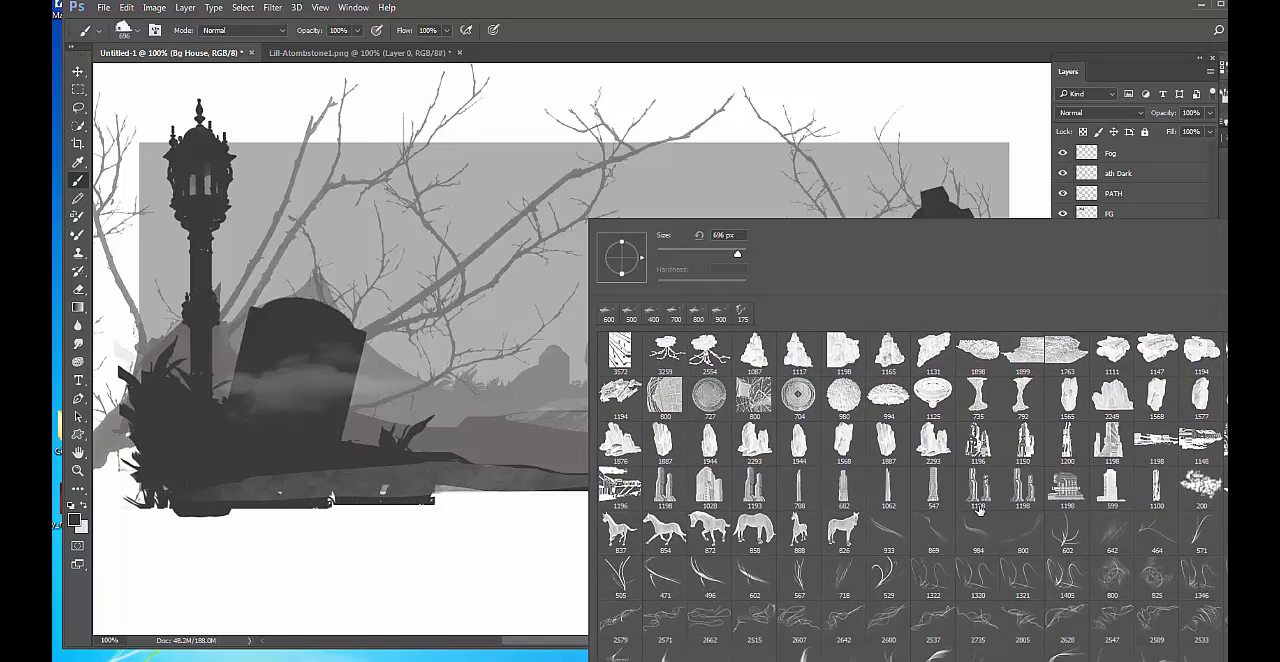
{"action": "scroll", "coordinate": [978, 510], "scroll_direction": "down", "scroll_amount": 5}
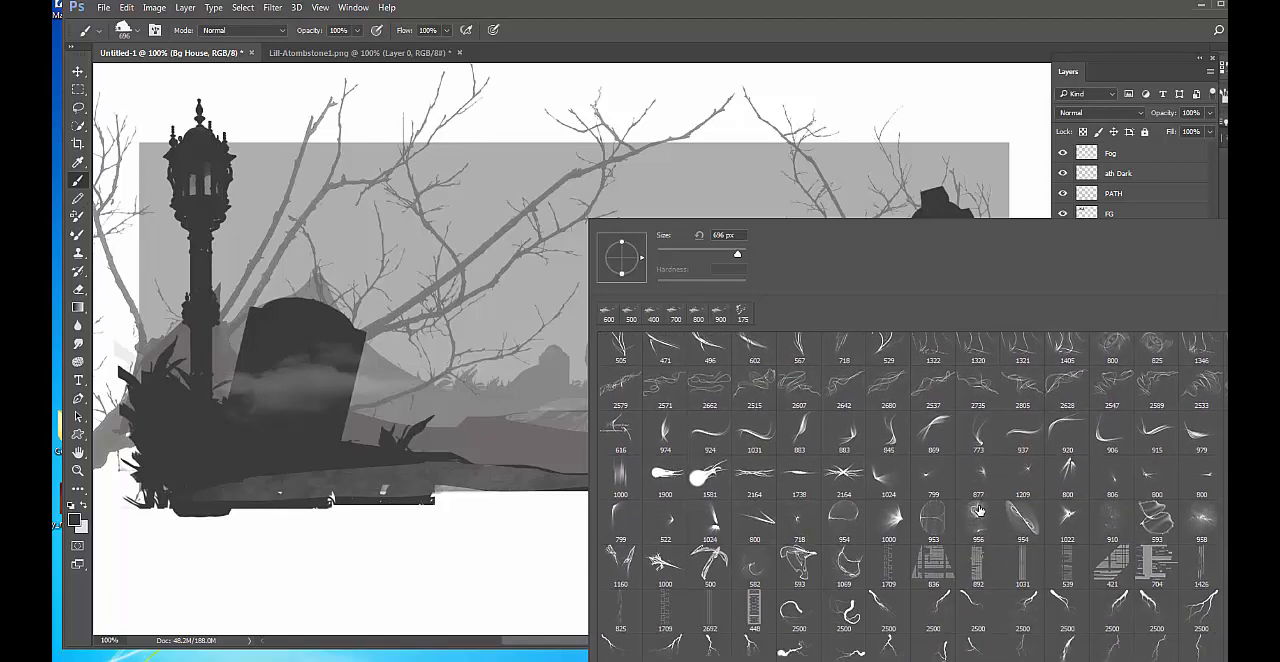
{"action": "scroll", "coordinate": [978, 510], "scroll_direction": "down", "scroll_amount": 4}
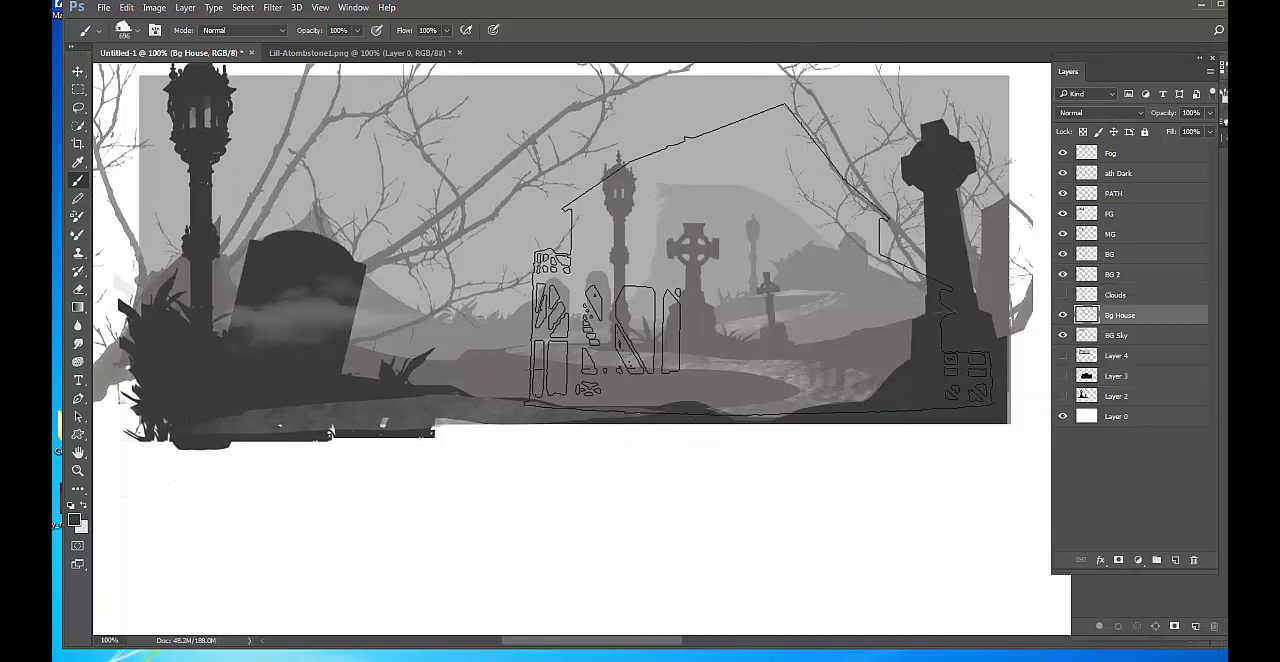
Reduce the building brush to 100 px, sample the hill's pale grey, and stamp a house on the hilltop.
{"action": "scroll", "coordinate": [737, 275], "scroll_direction": "up", "scroll_amount": 2}
{"action": "key", "text": "bracketleft"}
{"action": "key", "text": "bracketleft"}
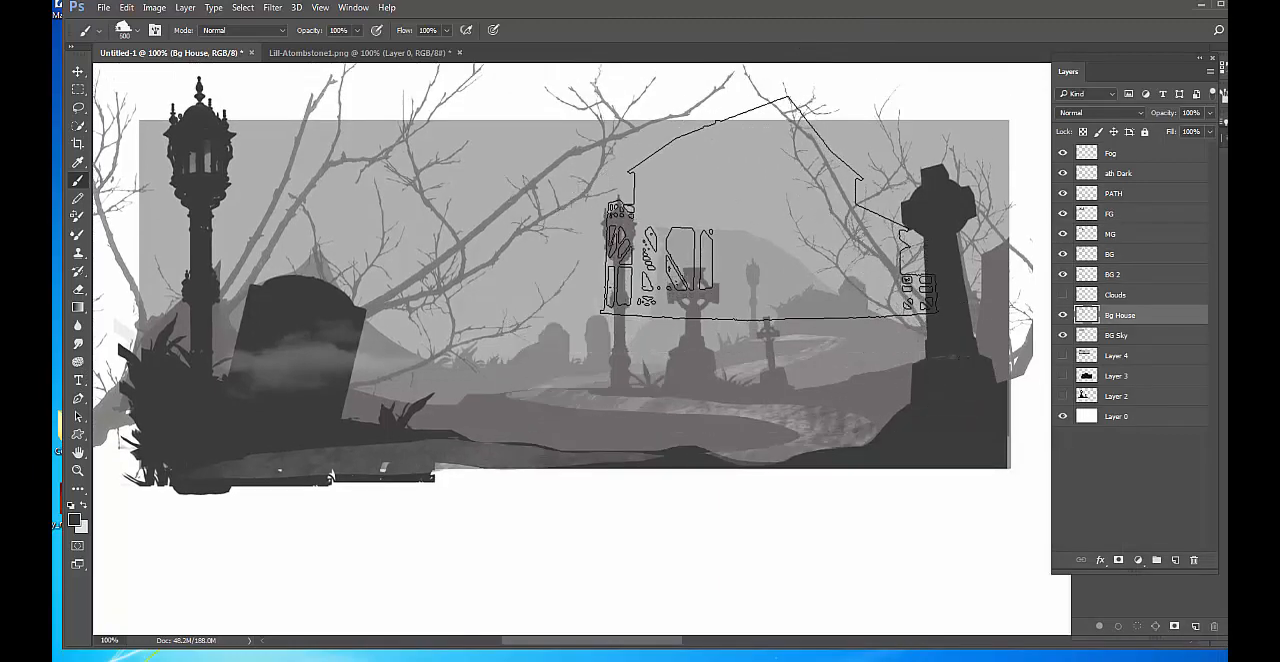
{"action": "key", "text": "bracketleft"}
{"action": "key", "text": "bracketleft"}
{"action": "key", "text": "bracketleft"}
{"action": "key", "text": "bracketleft"}
{"action": "key", "text": "bracketleft"}
{"action": "key", "text": "bracketleft"}
{"action": "key", "text": "bracketleft"}
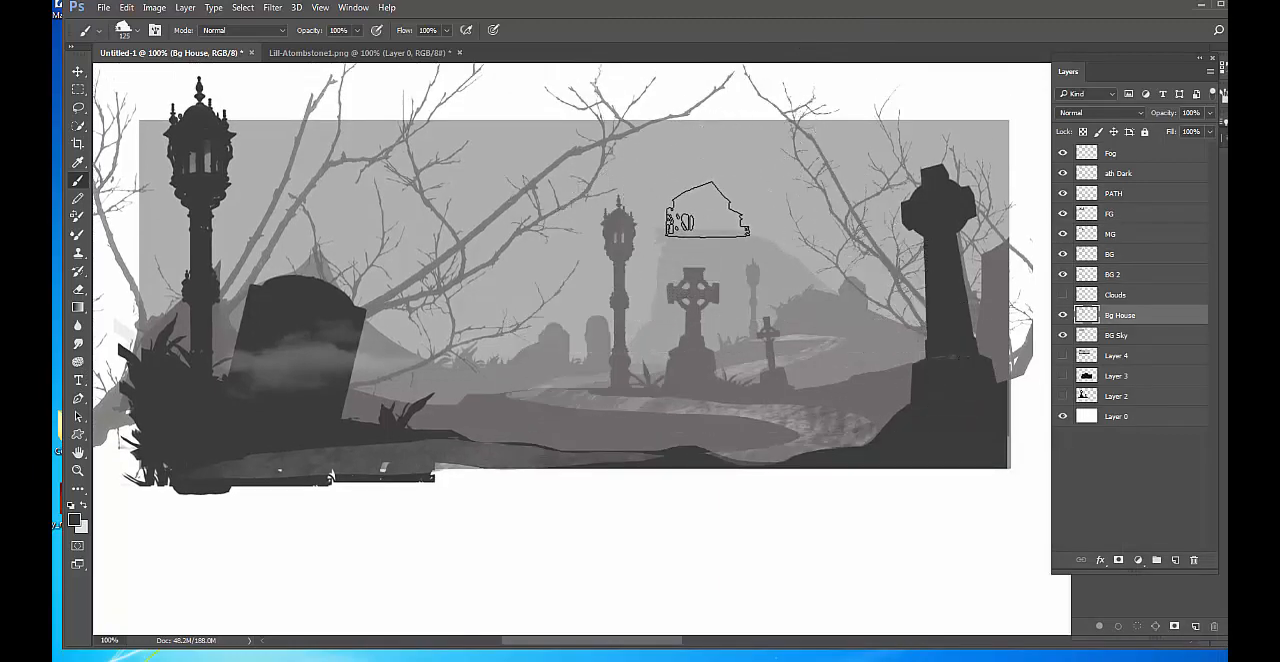
{"action": "key", "text": "bracketleft"}
{"action": "key", "text": "bracketleft"}
{"action": "left_click", "coordinate": [702, 211]}
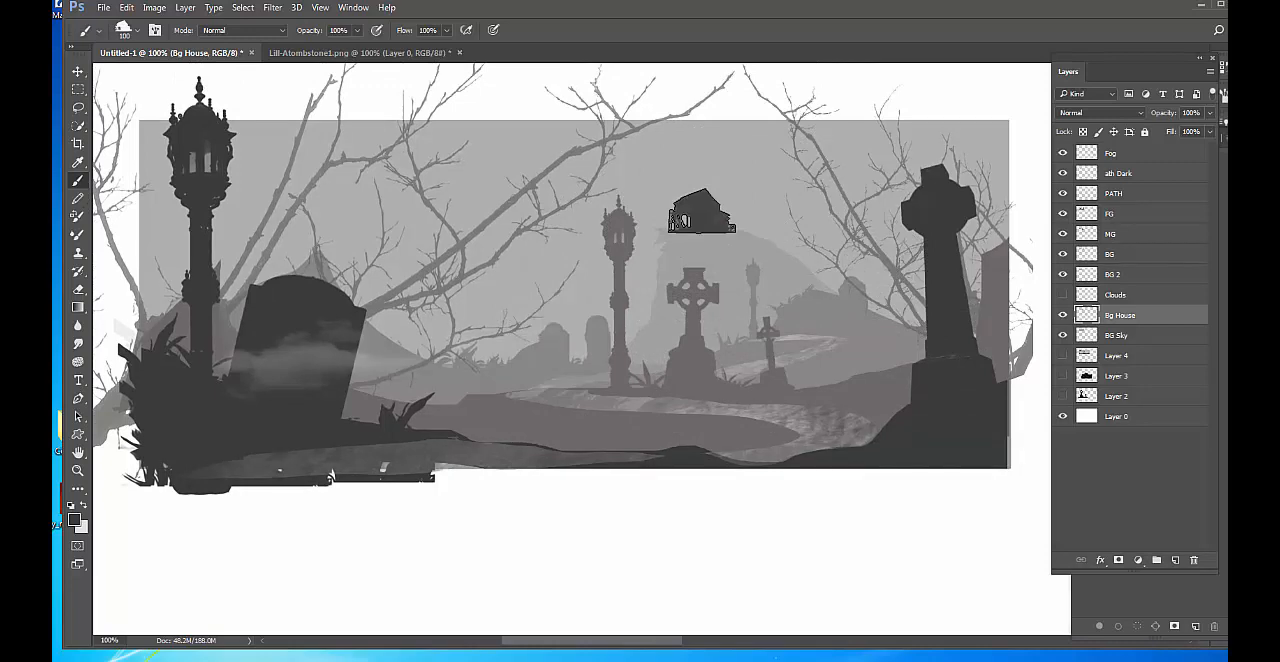
{"action": "left_click", "coordinate": [708, 242], "text": "alt"}
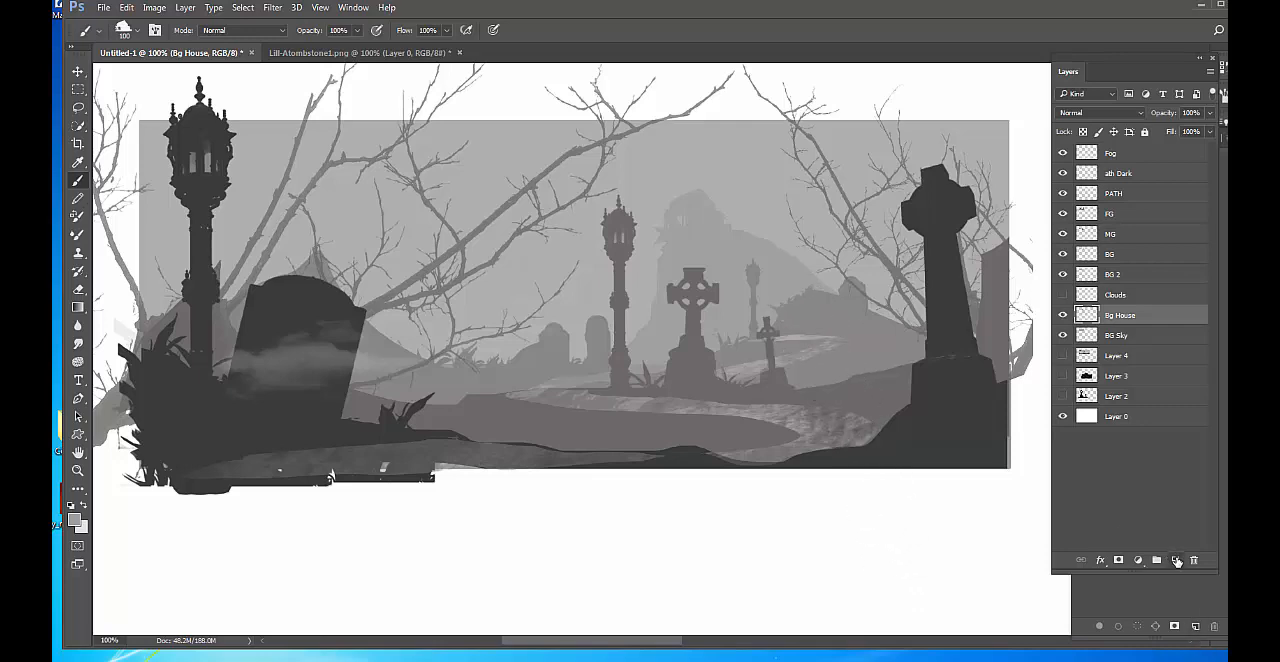
Stamp a second building on a new layer and transform it into a tall, narrow tower against the hilltop house.
{"action": "left_click", "coordinate": [1176, 561]}
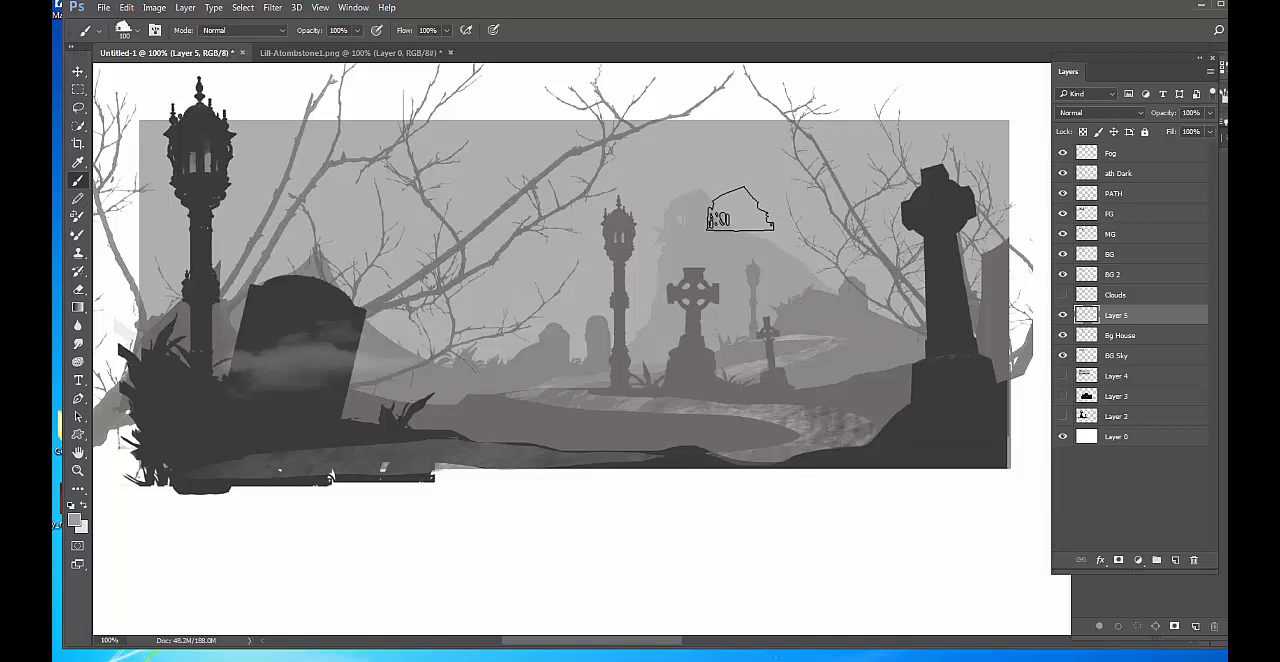
{"action": "left_click", "coordinate": [740, 209]}
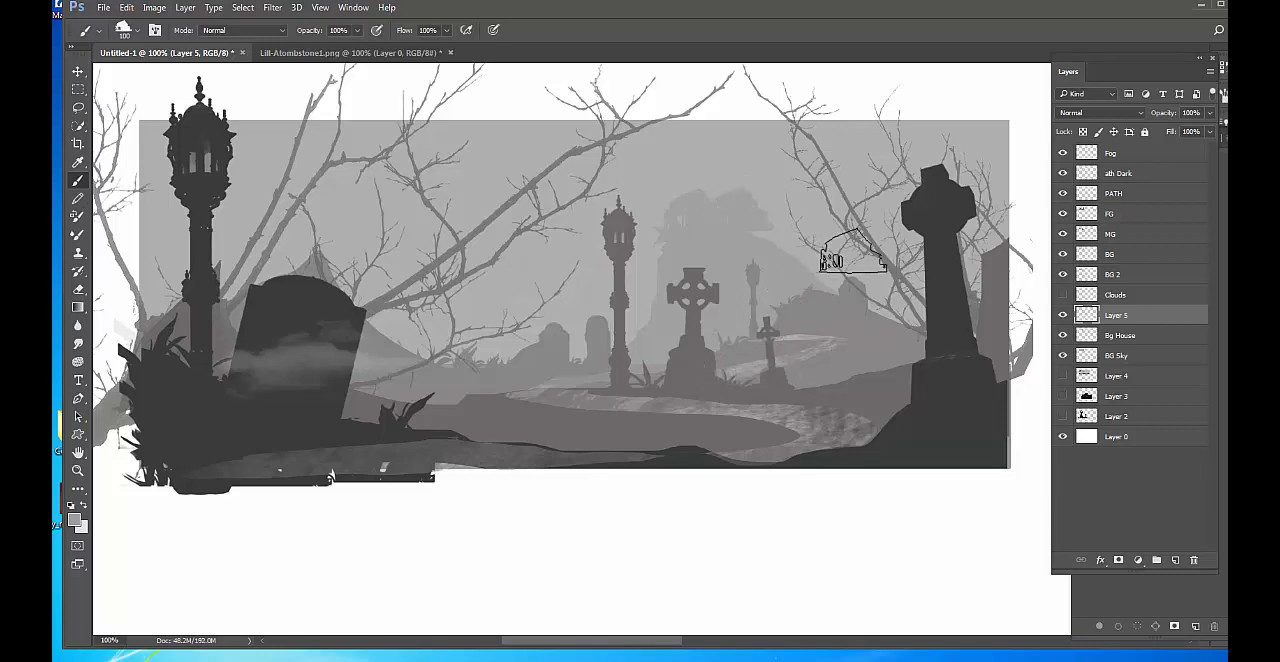
{"action": "key", "text": "ctrl+t"}
{"action": "mouse_move", "coordinate": [778, 207]}
{"action": "left_mouse_down"}
{"action": "mouse_move", "coordinate": [737, 204]}
{"action": "mouse_move", "coordinate": [723, 160]}
{"action": "left_mouse_up"}
{"action": "key", "text": "Return"}
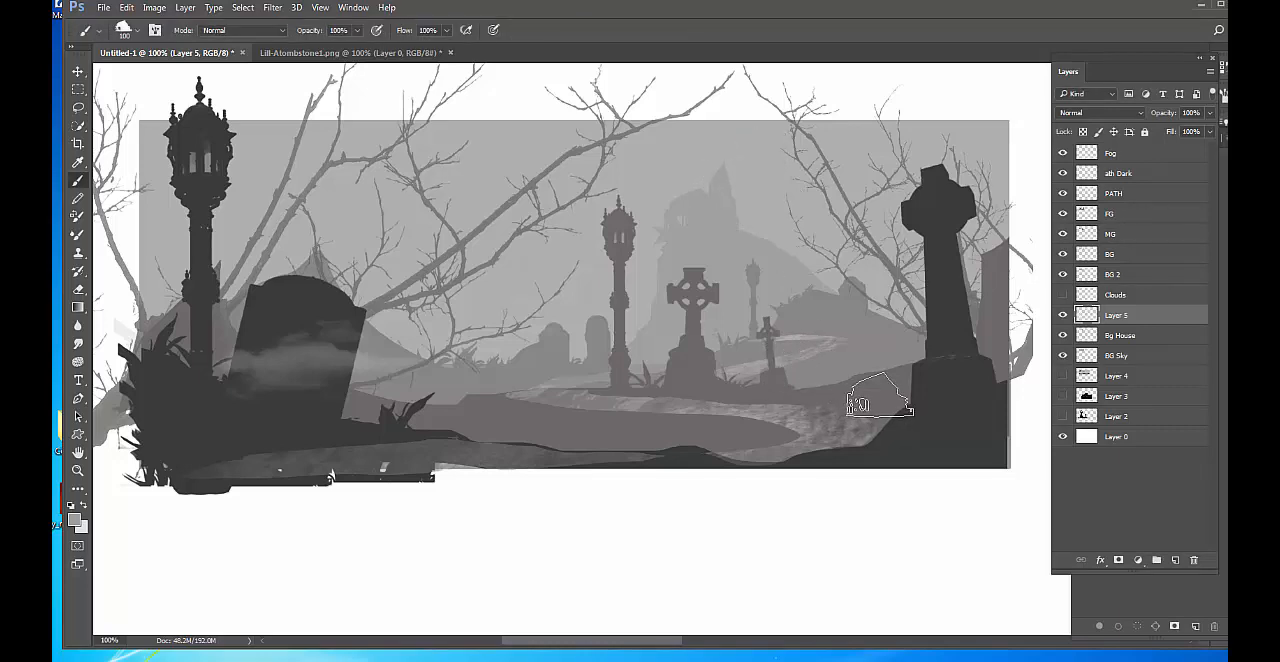
Merge the tower layer with the Bg House layer and name the merged layer BG House.
{"action": "left_click", "coordinate": [1146, 340], "text": "shift"}
{"action": "key", "text": "ctrl+e"}
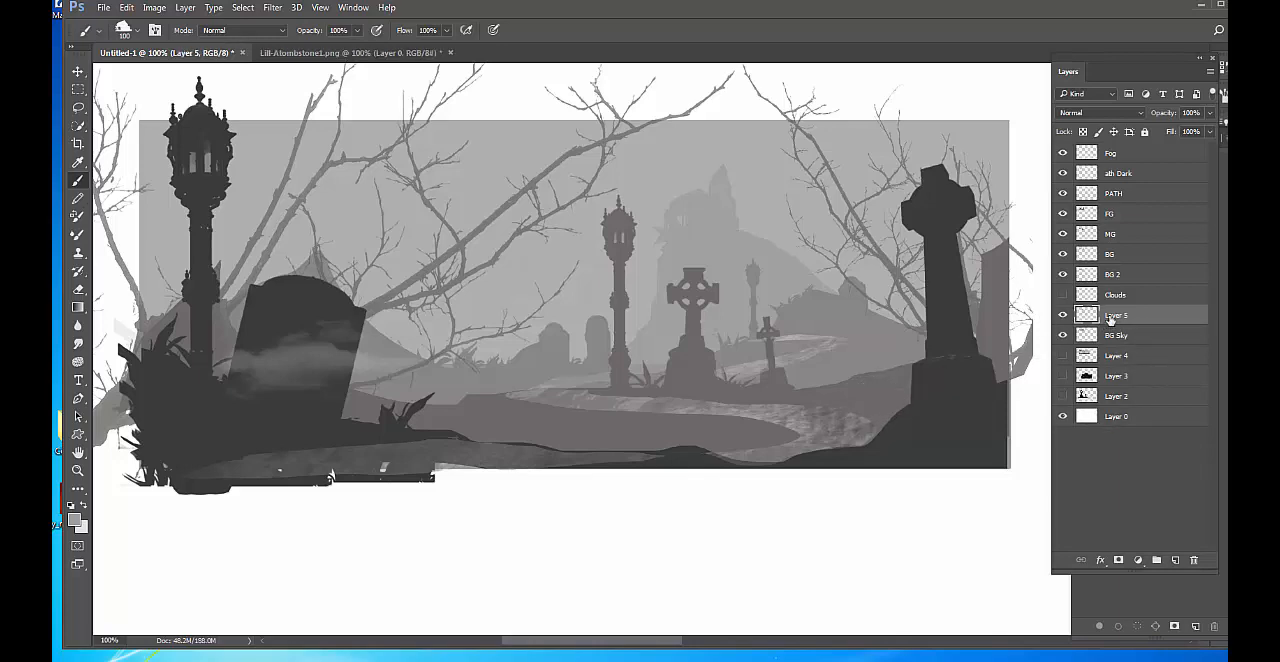
{"action": "double_click", "coordinate": [1116, 315]}
{"action": "type", "text": "BG House"}
{"action": "key", "text": "Return"}
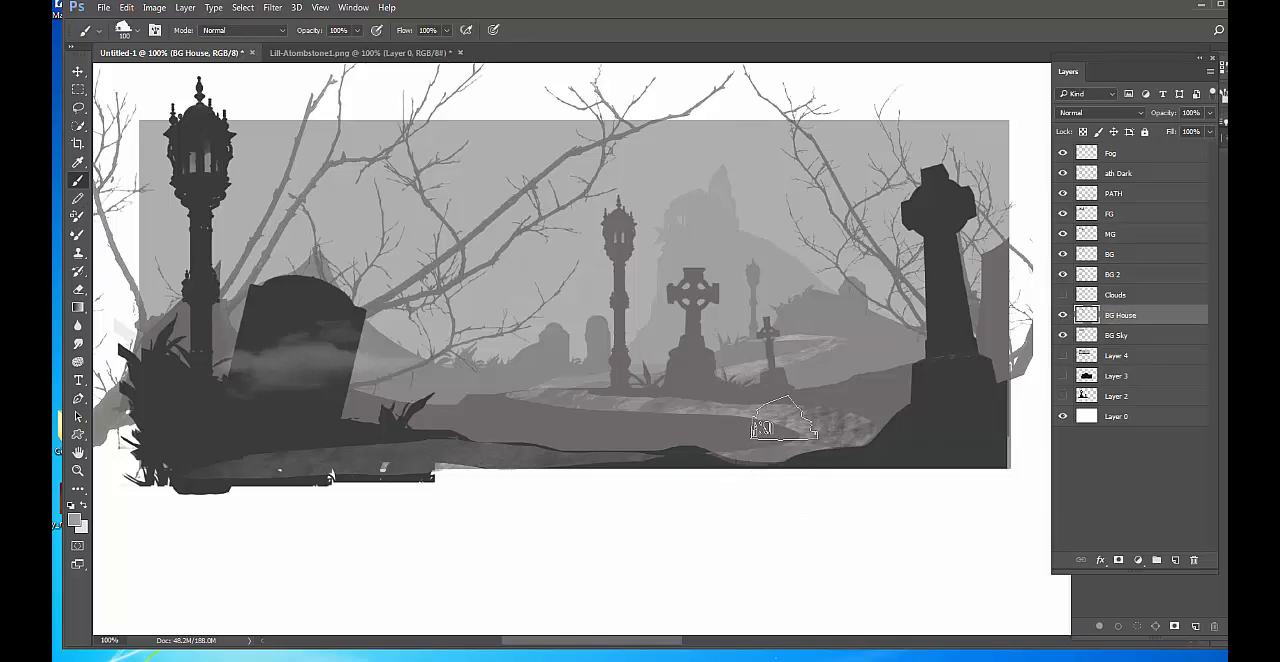
On the PATH layer, lasso a winding path shape from the hilltop house down the slope and hide the selection outline.
{"action": "scroll", "coordinate": [880, 435], "scroll_direction": "up", "scroll_amount": 2}
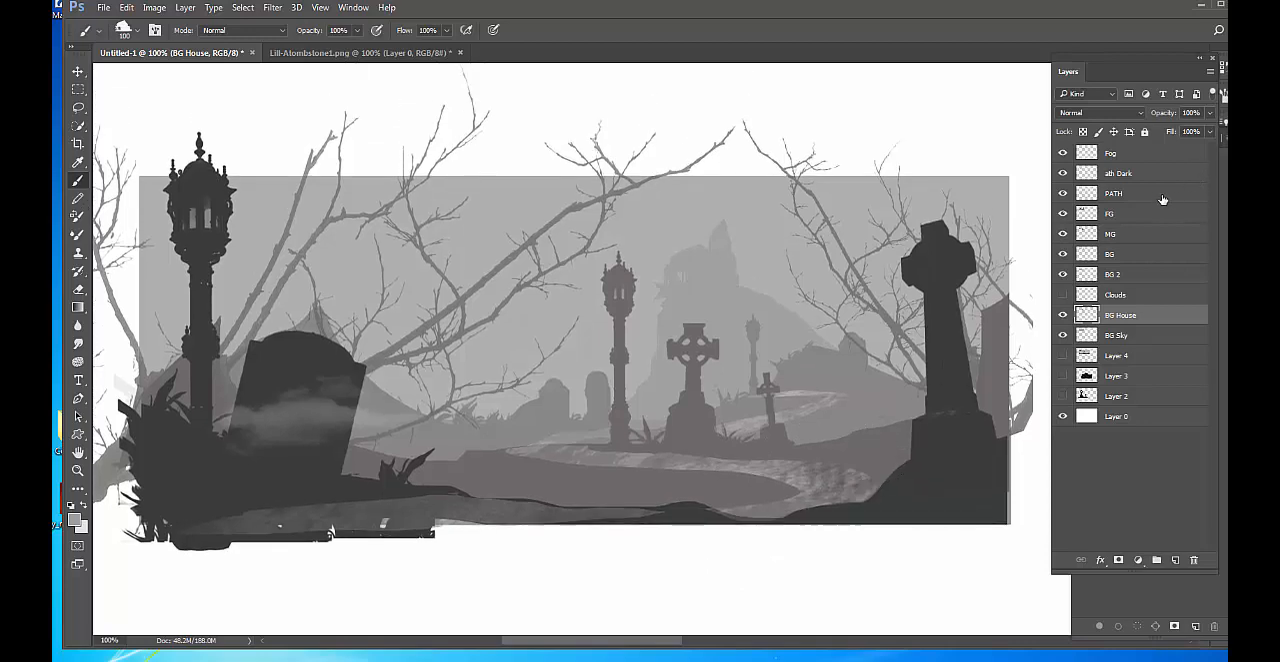
{"action": "left_click", "coordinate": [1152, 195]}
{"action": "key", "text": "l"}
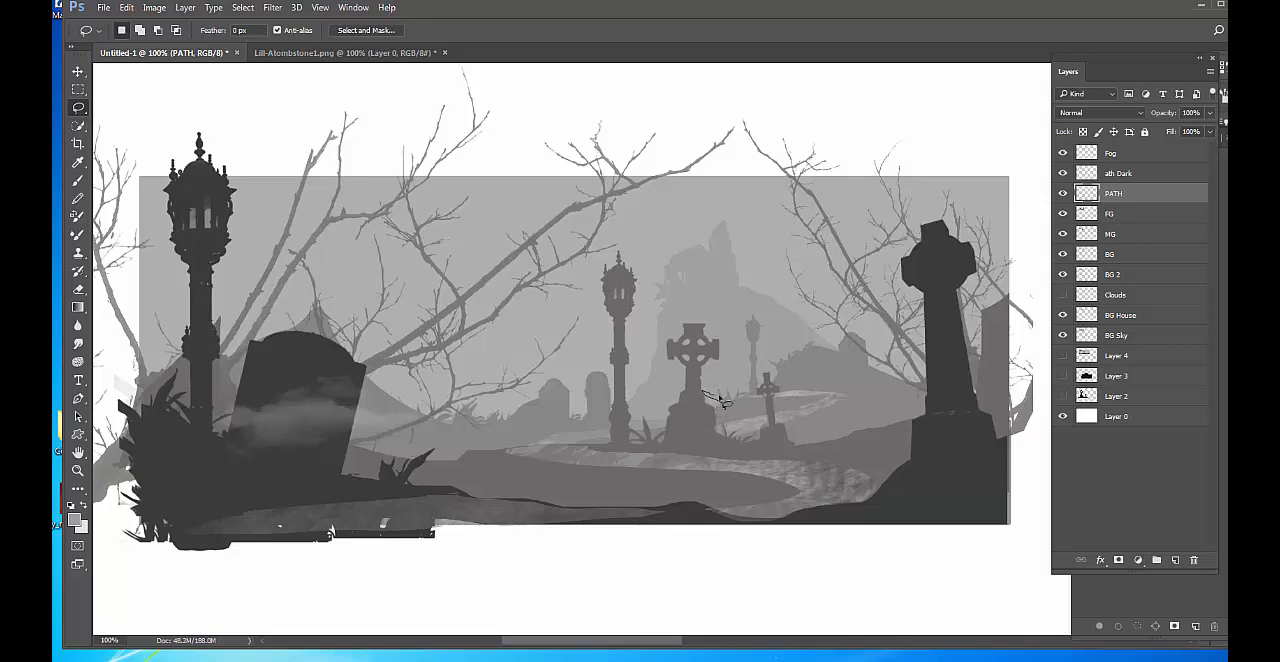
{"action": "mouse_move", "coordinate": [737, 408]}
{"action": "left_mouse_down"}
{"action": "mouse_move", "coordinate": [680, 405]}
{"action": "mouse_move", "coordinate": [690, 398]}
{"action": "mouse_move", "coordinate": [655, 385]}
{"action": "mouse_move", "coordinate": [689, 391]}
{"action": "left_mouse_up"}
{"action": "mouse_move", "coordinate": [701, 296]}
{"action": "left_mouse_down"}
{"action": "mouse_move", "coordinate": [763, 311]}
{"action": "mouse_move", "coordinate": [686, 289]}
{"action": "left_mouse_up"}
{"action": "mouse_move", "coordinate": [758, 303]}
{"action": "left_mouse_down"}
{"action": "mouse_move", "coordinate": [784, 318]}
{"action": "mouse_move", "coordinate": [776, 332]}
{"action": "mouse_move", "coordinate": [733, 346]}
{"action": "mouse_move", "coordinate": [782, 320]}
{"action": "mouse_move", "coordinate": [766, 307]}
{"action": "left_mouse_up"}
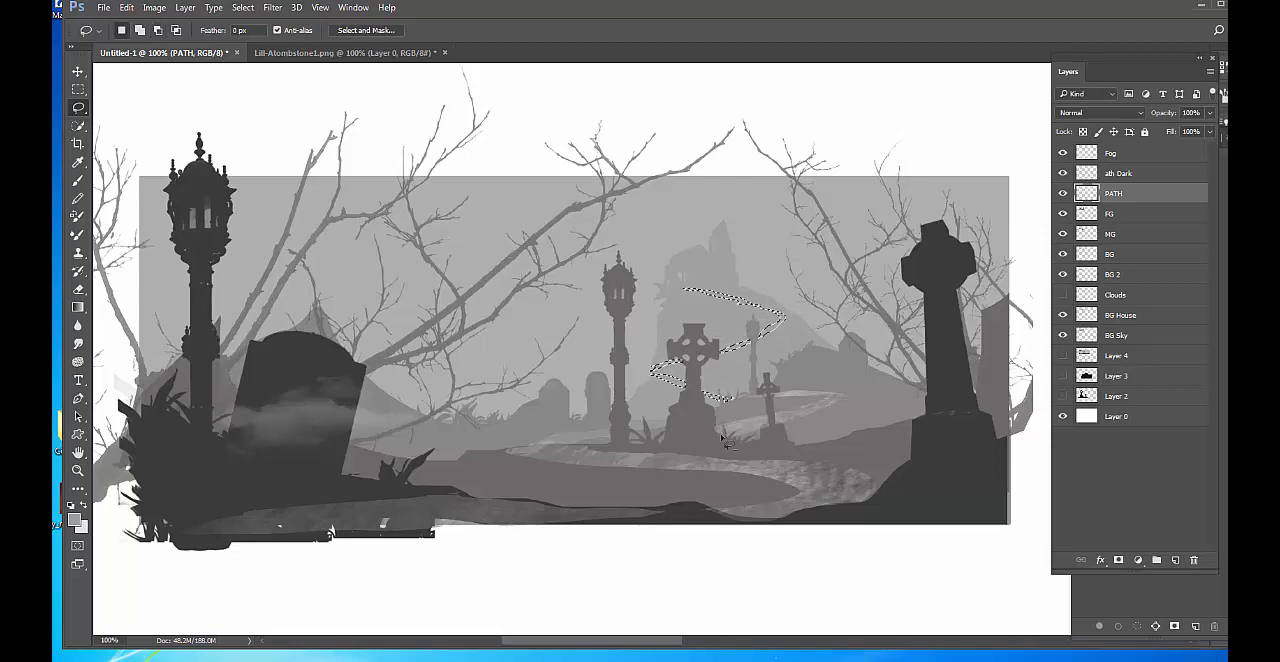
{"action": "key", "text": "ctrl+d"}
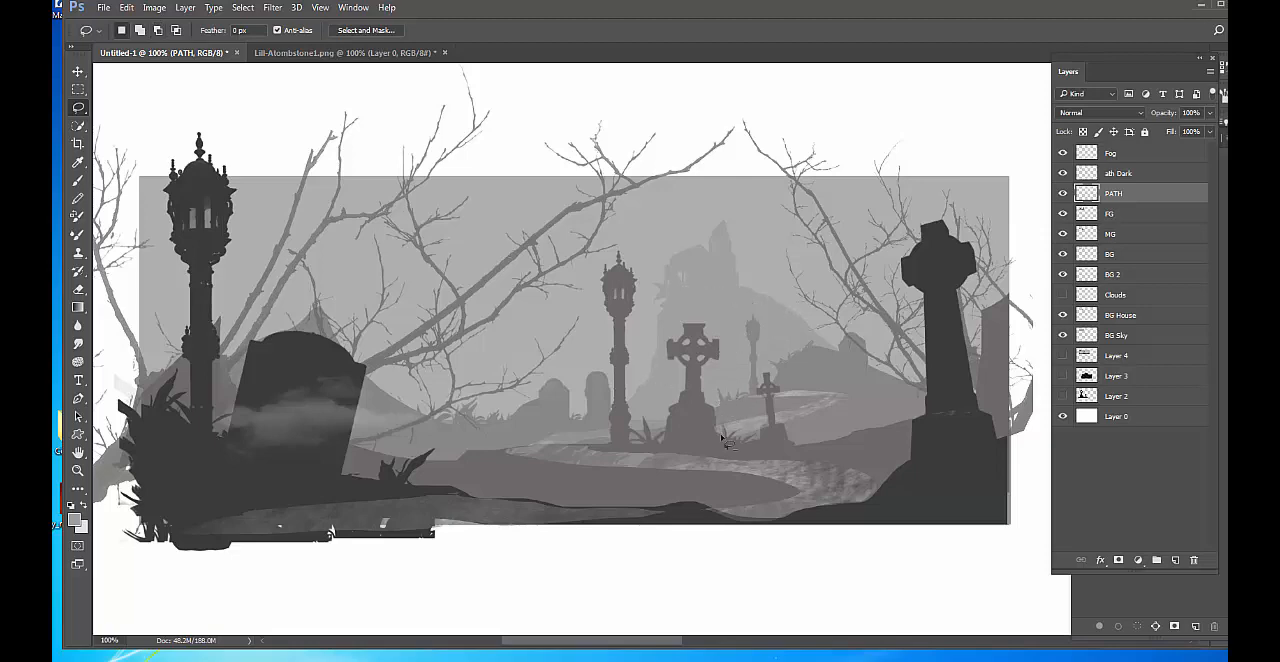
Swap to the light grey foreground color and choose the 200 px soft round brush.
{"action": "left_click", "coordinate": [84, 505]}
{"action": "key", "text": "b"}
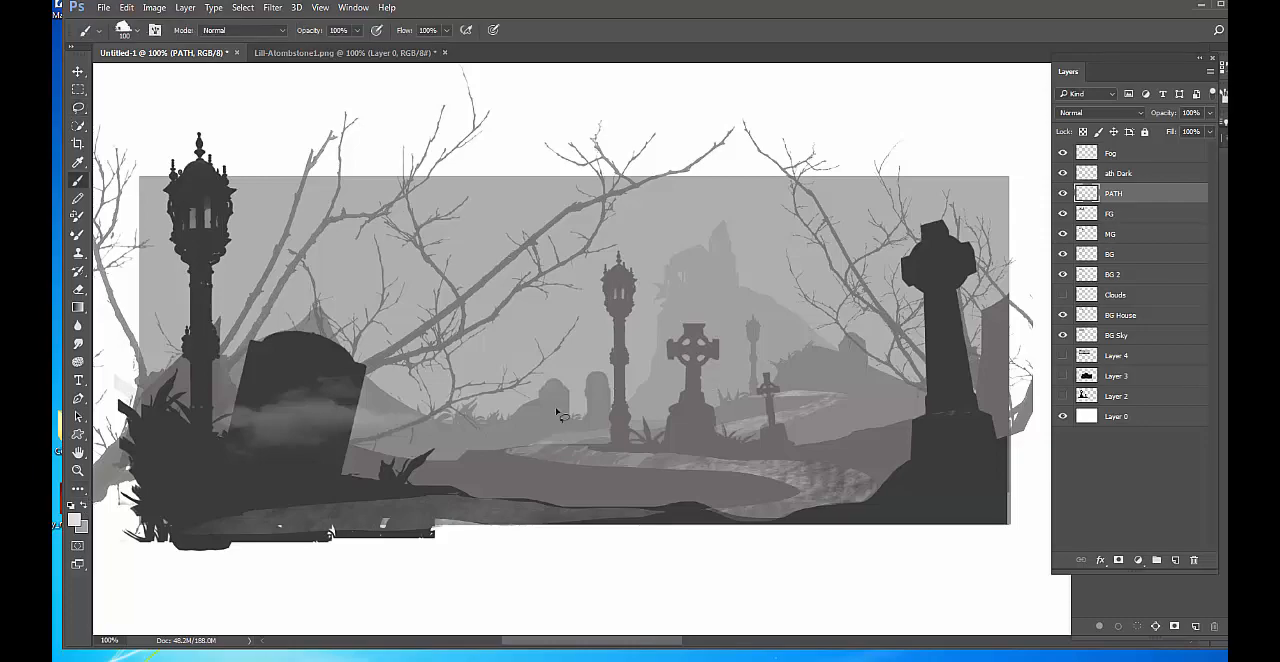
{"action": "right_click", "coordinate": [700, 366]}
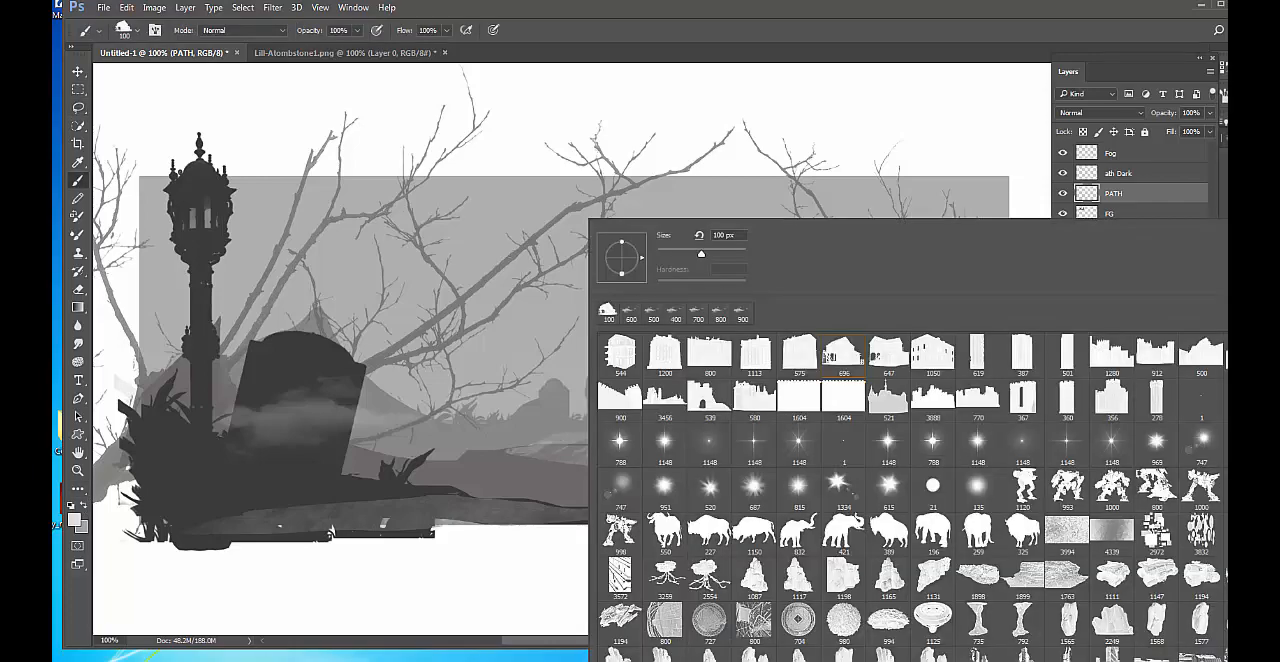
{"action": "scroll", "coordinate": [910, 495], "scroll_direction": "down", "scroll_amount": 10}
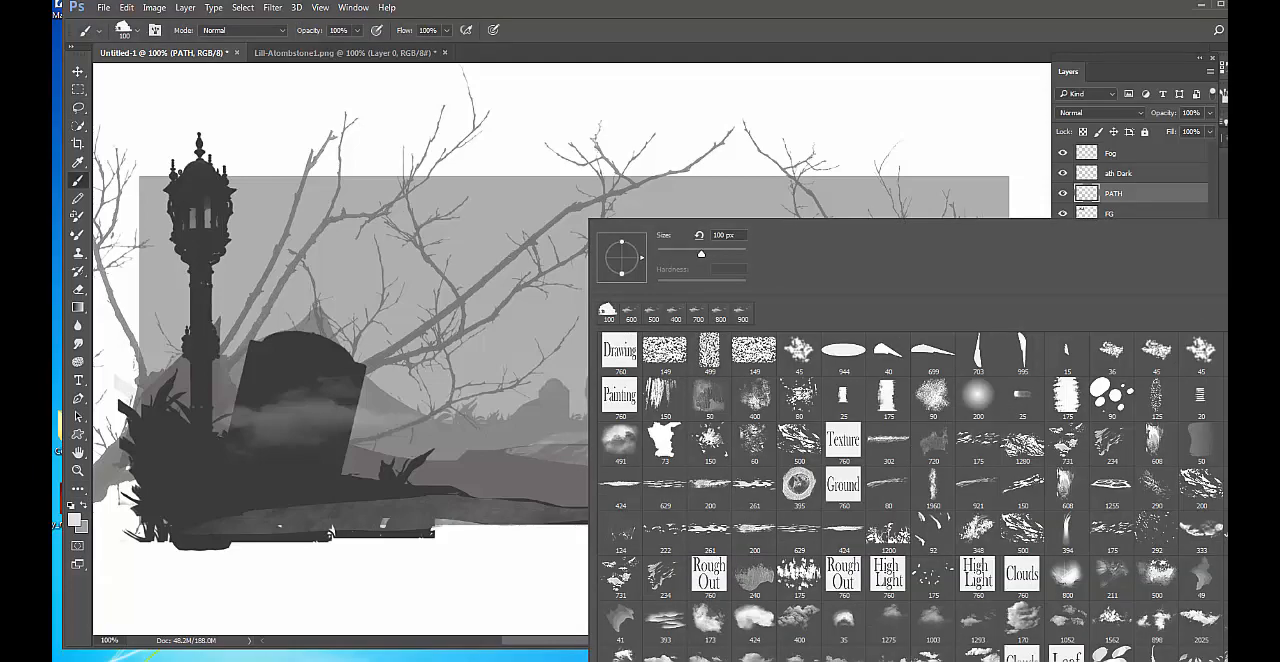
{"action": "left_click", "coordinate": [981, 396]}
{"action": "key", "text": "Return"}
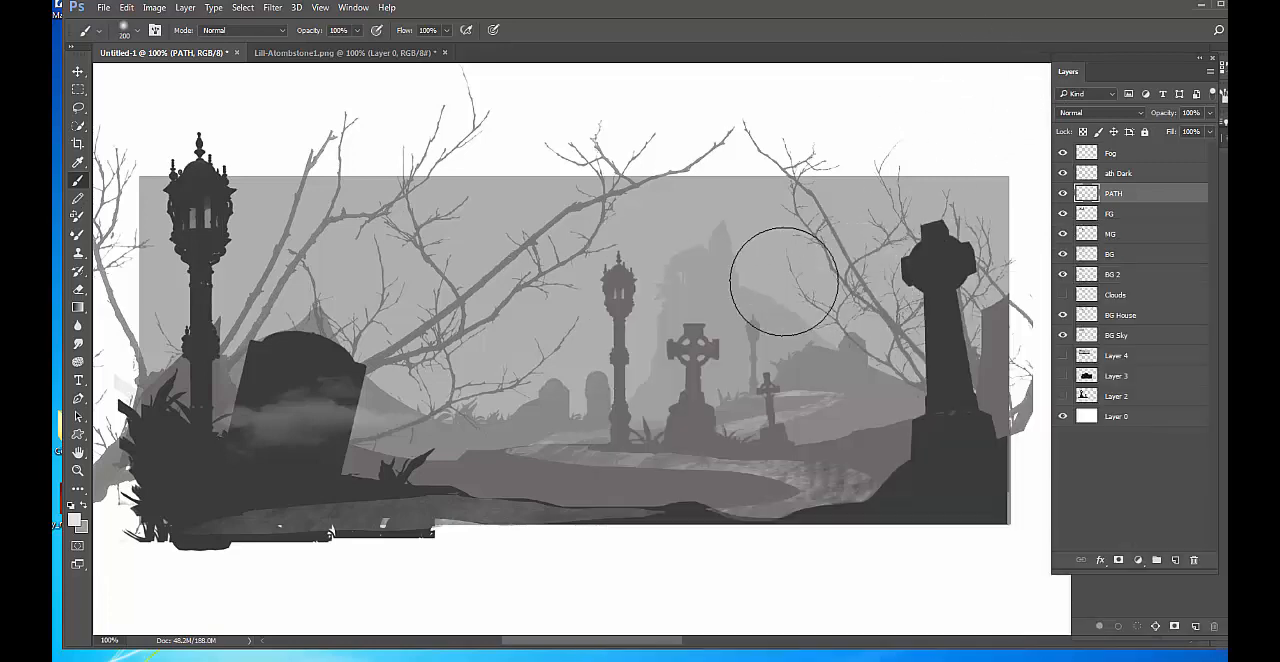
Undo a full-opacity test stroke and softly paint the winding hill path at 10% opacity, reducing the brush to 70 px and 50 px.
{"action": "left_click_drag", "start_coordinate": [725, 287], "coordinate": [638, 358]}
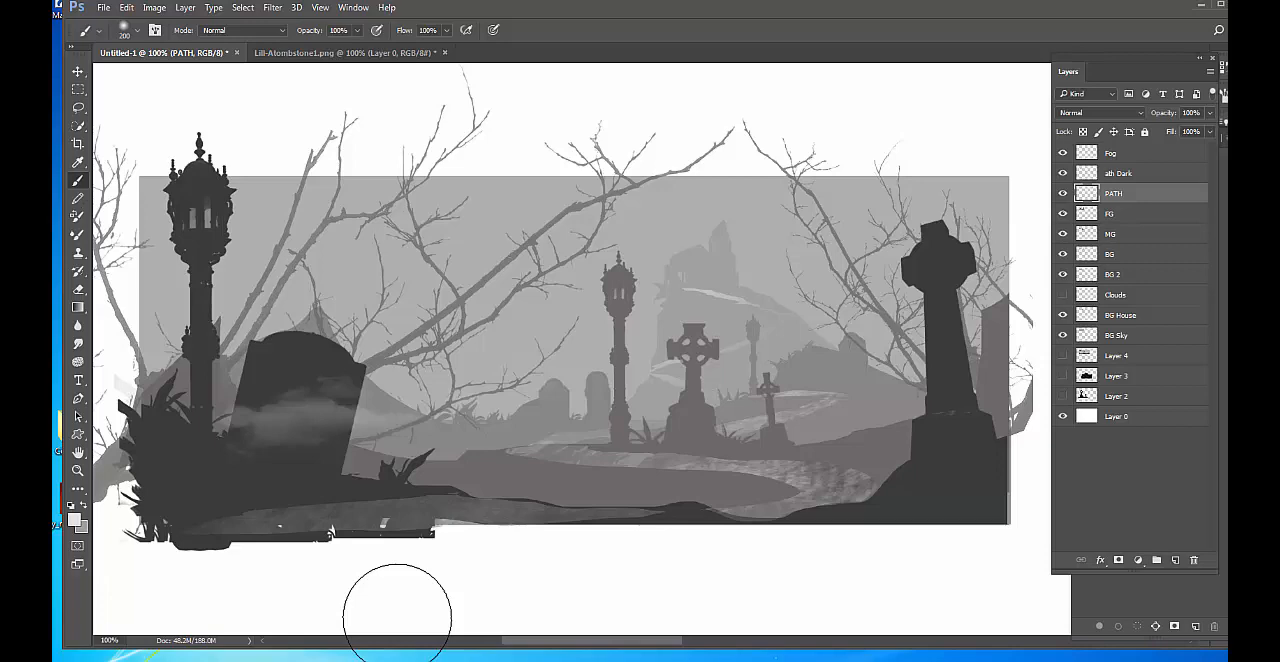
{"action": "key", "text": "ctrl+z"}
{"action": "key", "text": "1"}
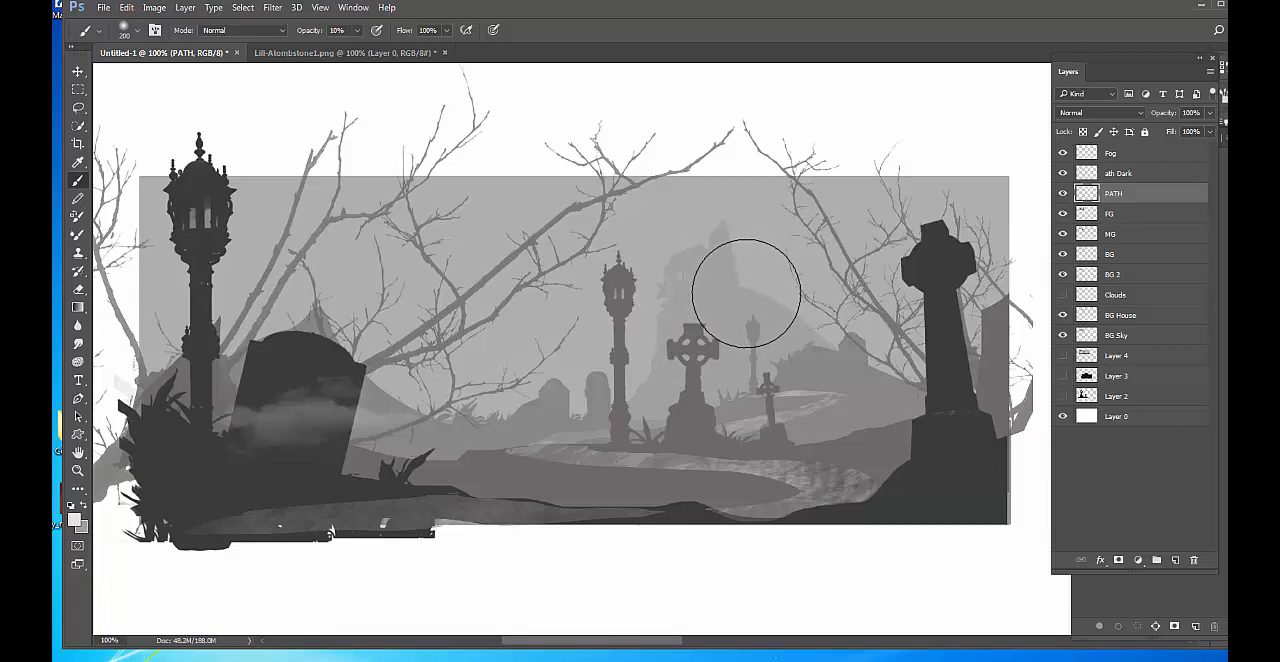
{"action": "key", "text": "bracketleft"}
{"action": "key", "text": "bracketleft"}
{"action": "key", "text": "bracketleft"}
{"action": "key", "text": "bracketleft"}
{"action": "key", "text": "bracketleft"}
{"action": "key", "text": "bracketleft"}
{"action": "key", "text": "bracketleft"}
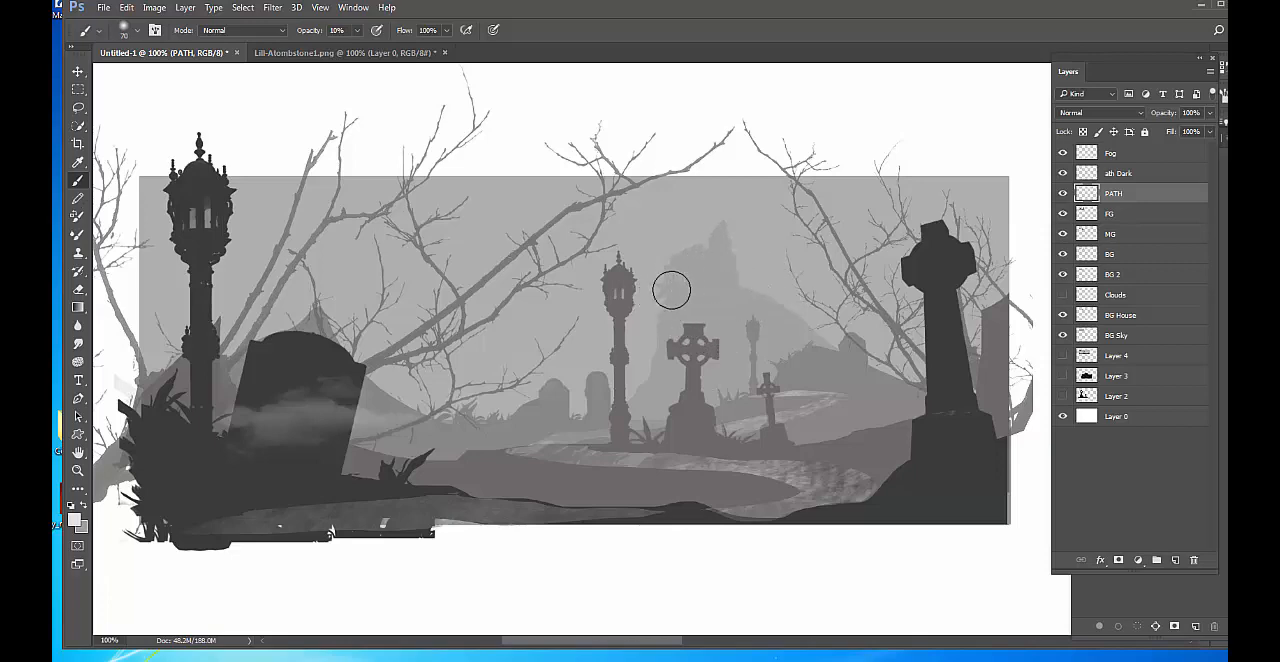
{"action": "left_click_drag", "start_coordinate": [671, 289], "coordinate": [780, 296]}
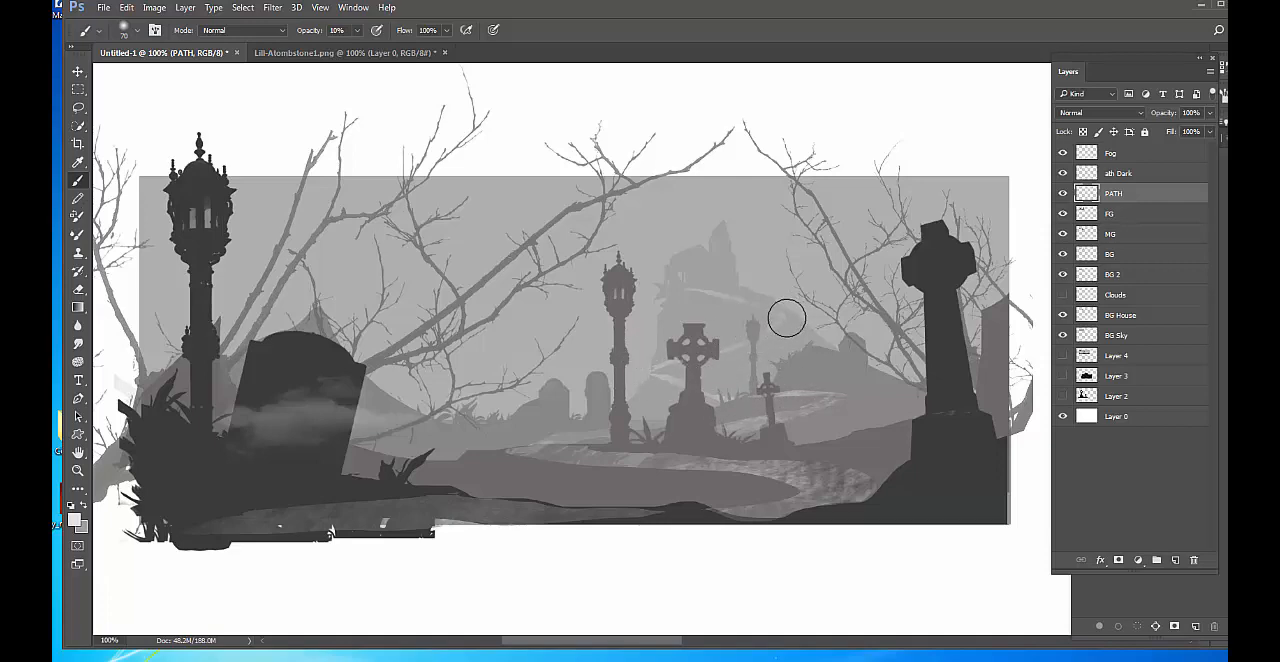
{"action": "key", "text": "bracketleft"}
{"action": "key", "text": "bracketleft"}
Show the Clouds layer and make it the active layer, leaving free transform without changes.
{"action": "left_click", "coordinate": [1062, 296]}
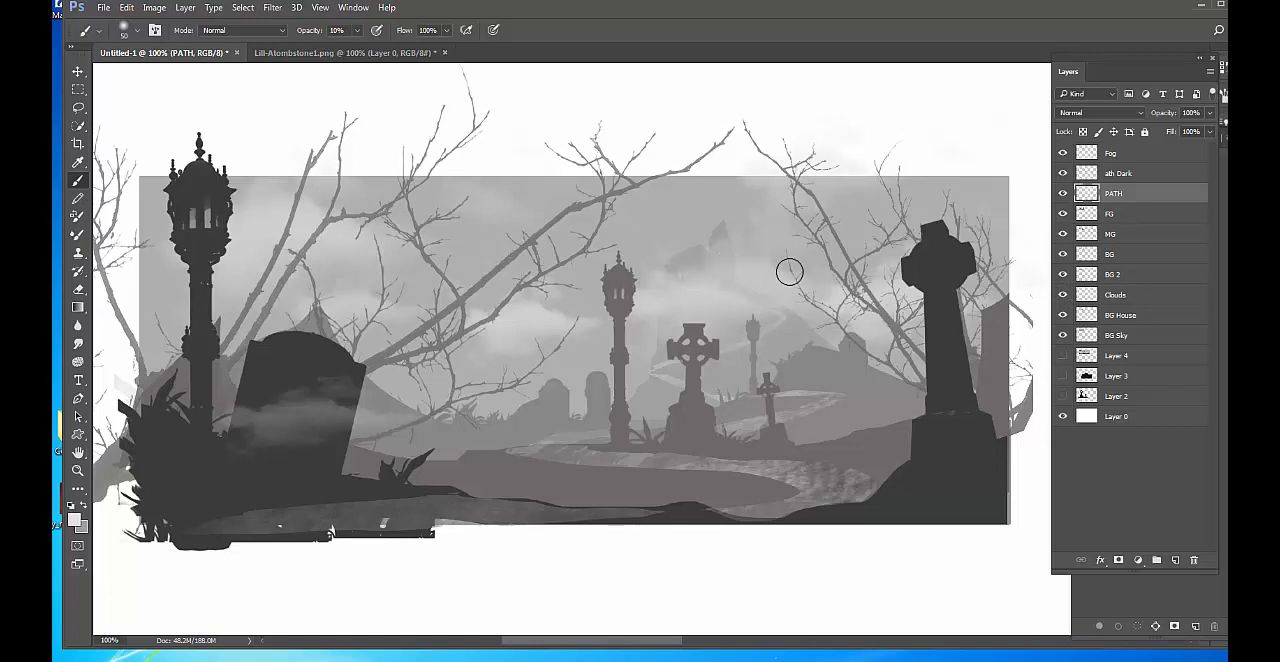
{"action": "key", "text": "ctrl+t"}
{"action": "key", "text": "Return"}
{"action": "left_click", "coordinate": [1142, 296]}
{"action": "key", "text": "ctrl+t"}
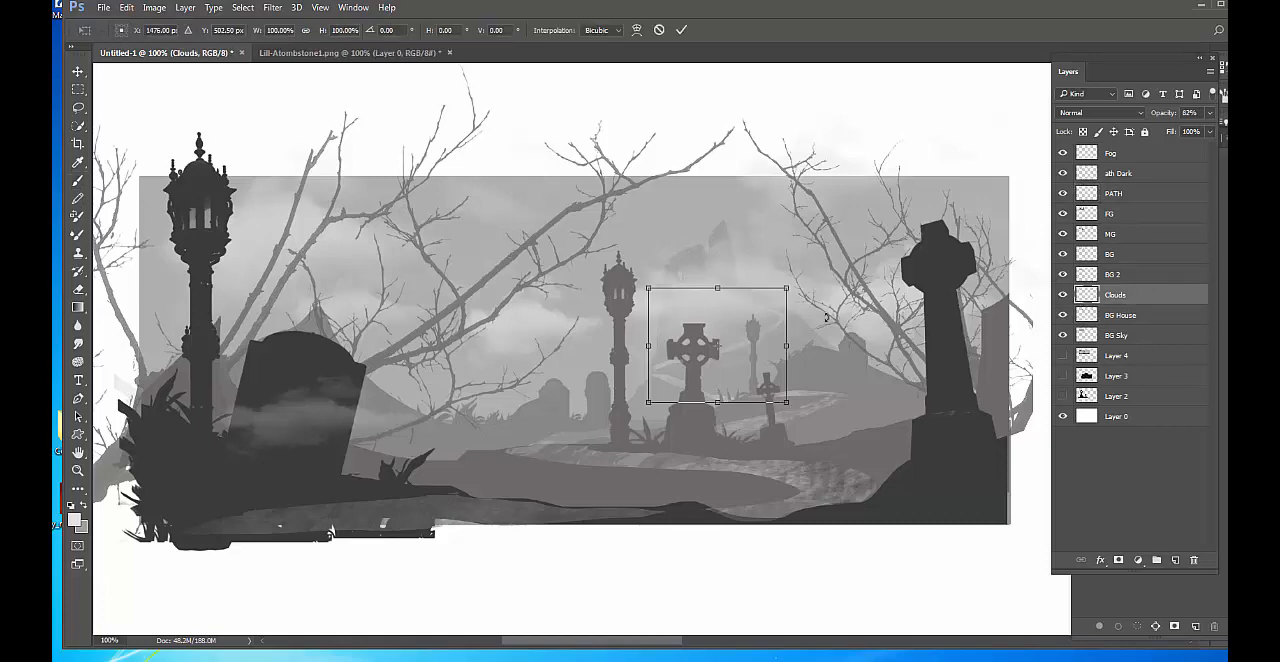
{"action": "key", "text": "Escape"}
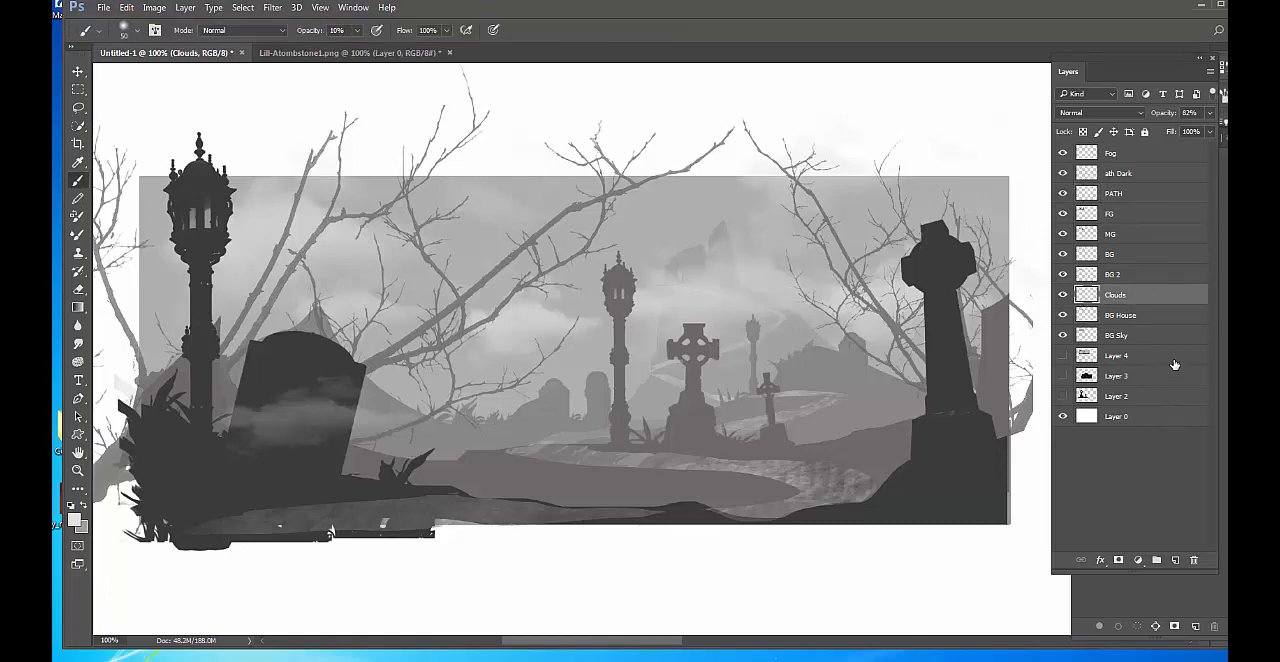
Free-transform the Clouds layer, compressing it from its upper edge and shifting it slightly to uncover the hilltop house.
{"action": "left_click", "coordinate": [1063, 295]}
{"action": "left_click", "coordinate": [1063, 295]}
{"action": "key", "text": "ctrl+t"}
{"action": "left_click_drag", "start_coordinate": [614, 77], "coordinate": [617, 175]}
{"action": "left_click_drag", "start_coordinate": [650, 313], "coordinate": [660, 303]}
{"action": "key", "text": "b"}
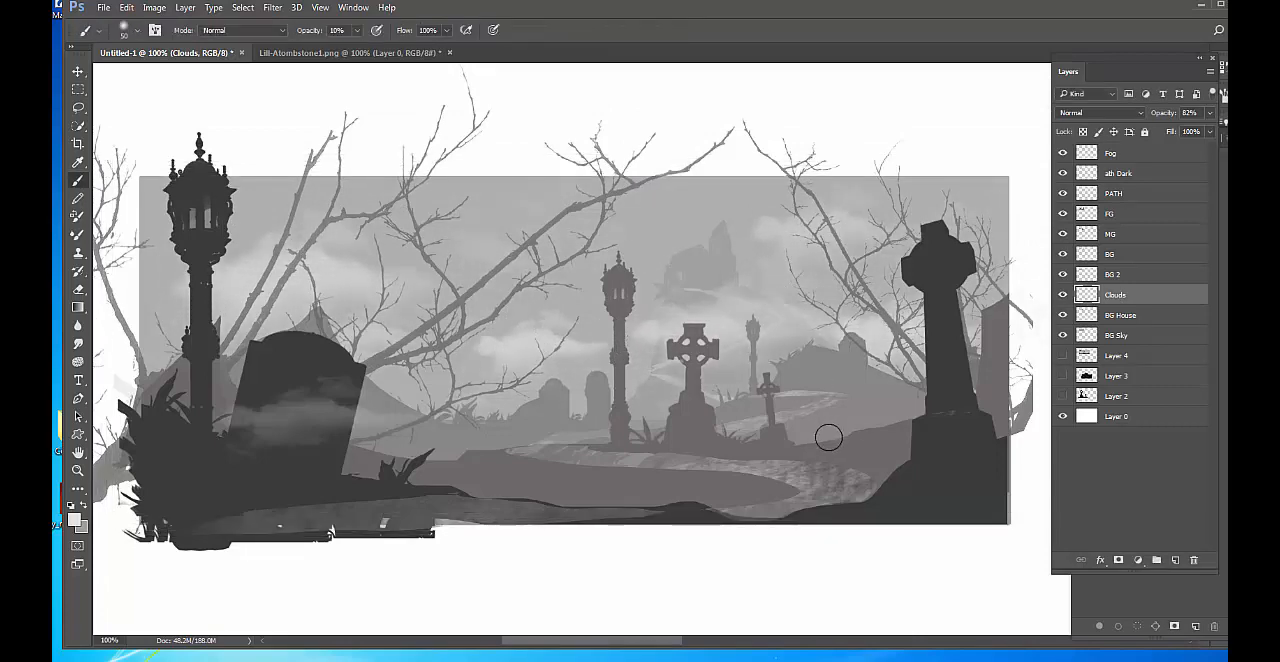
Toggle the Clouds layer's visibility to compare the scene with and without clouds, leaving it shown.
{"action": "left_click", "coordinate": [1062, 295]}
{"action": "left_click", "coordinate": [1062, 295]}
{"action": "left_click", "coordinate": [1062, 295]}
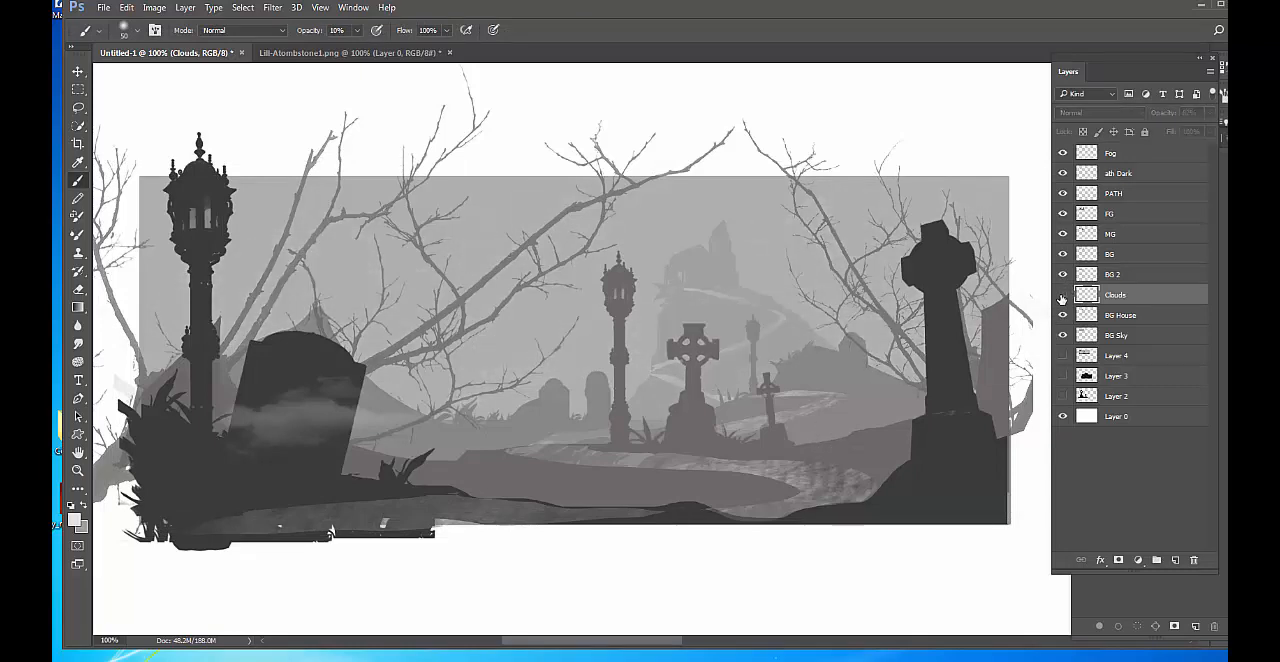
{"action": "left_click", "coordinate": [1062, 295]}
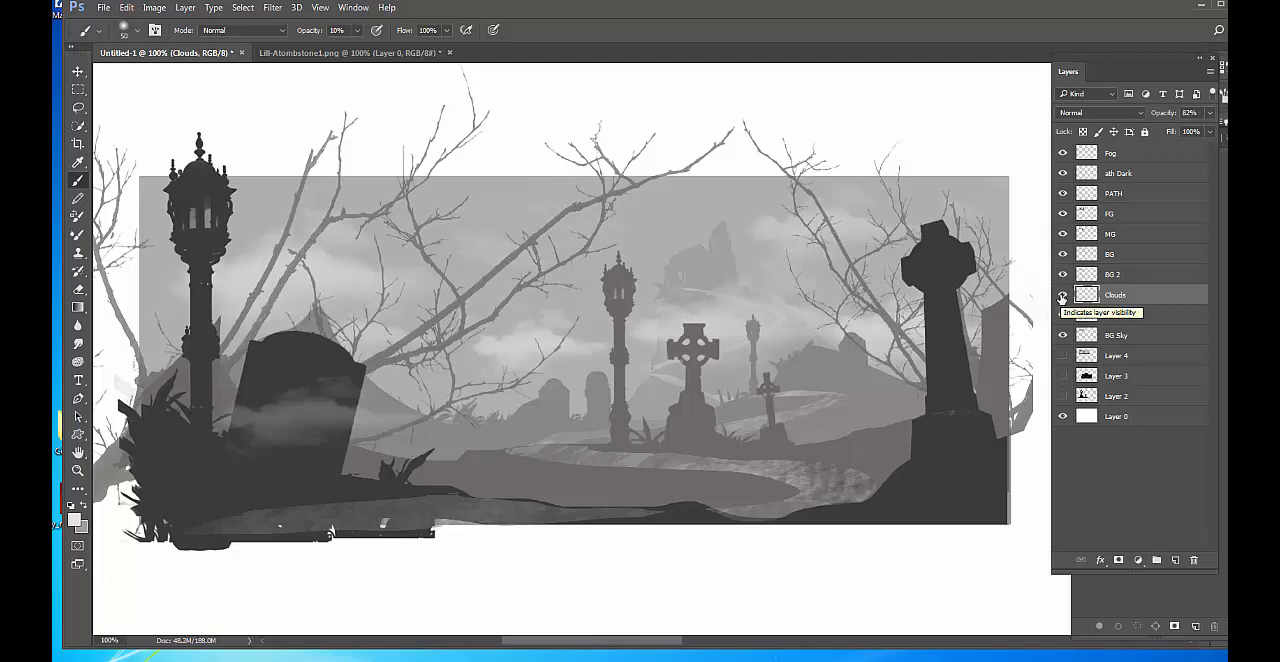